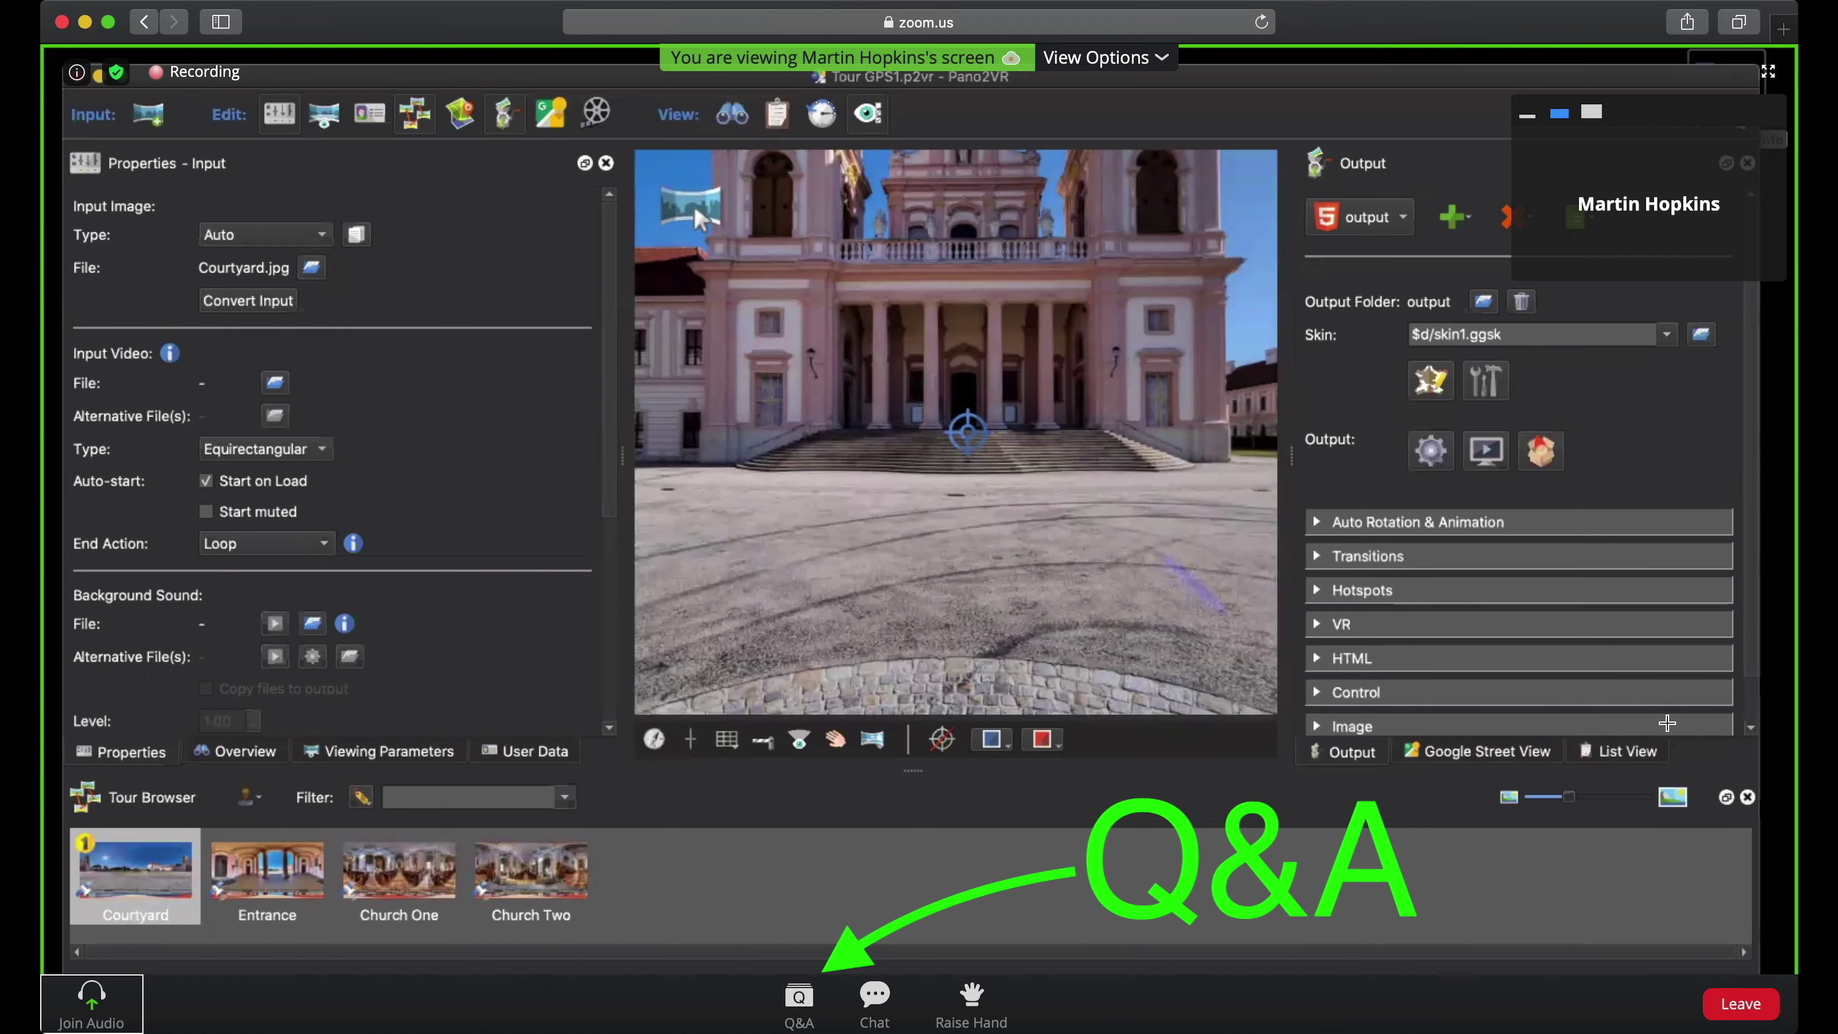
{"action": "left_click", "coordinate": [1667, 722]}
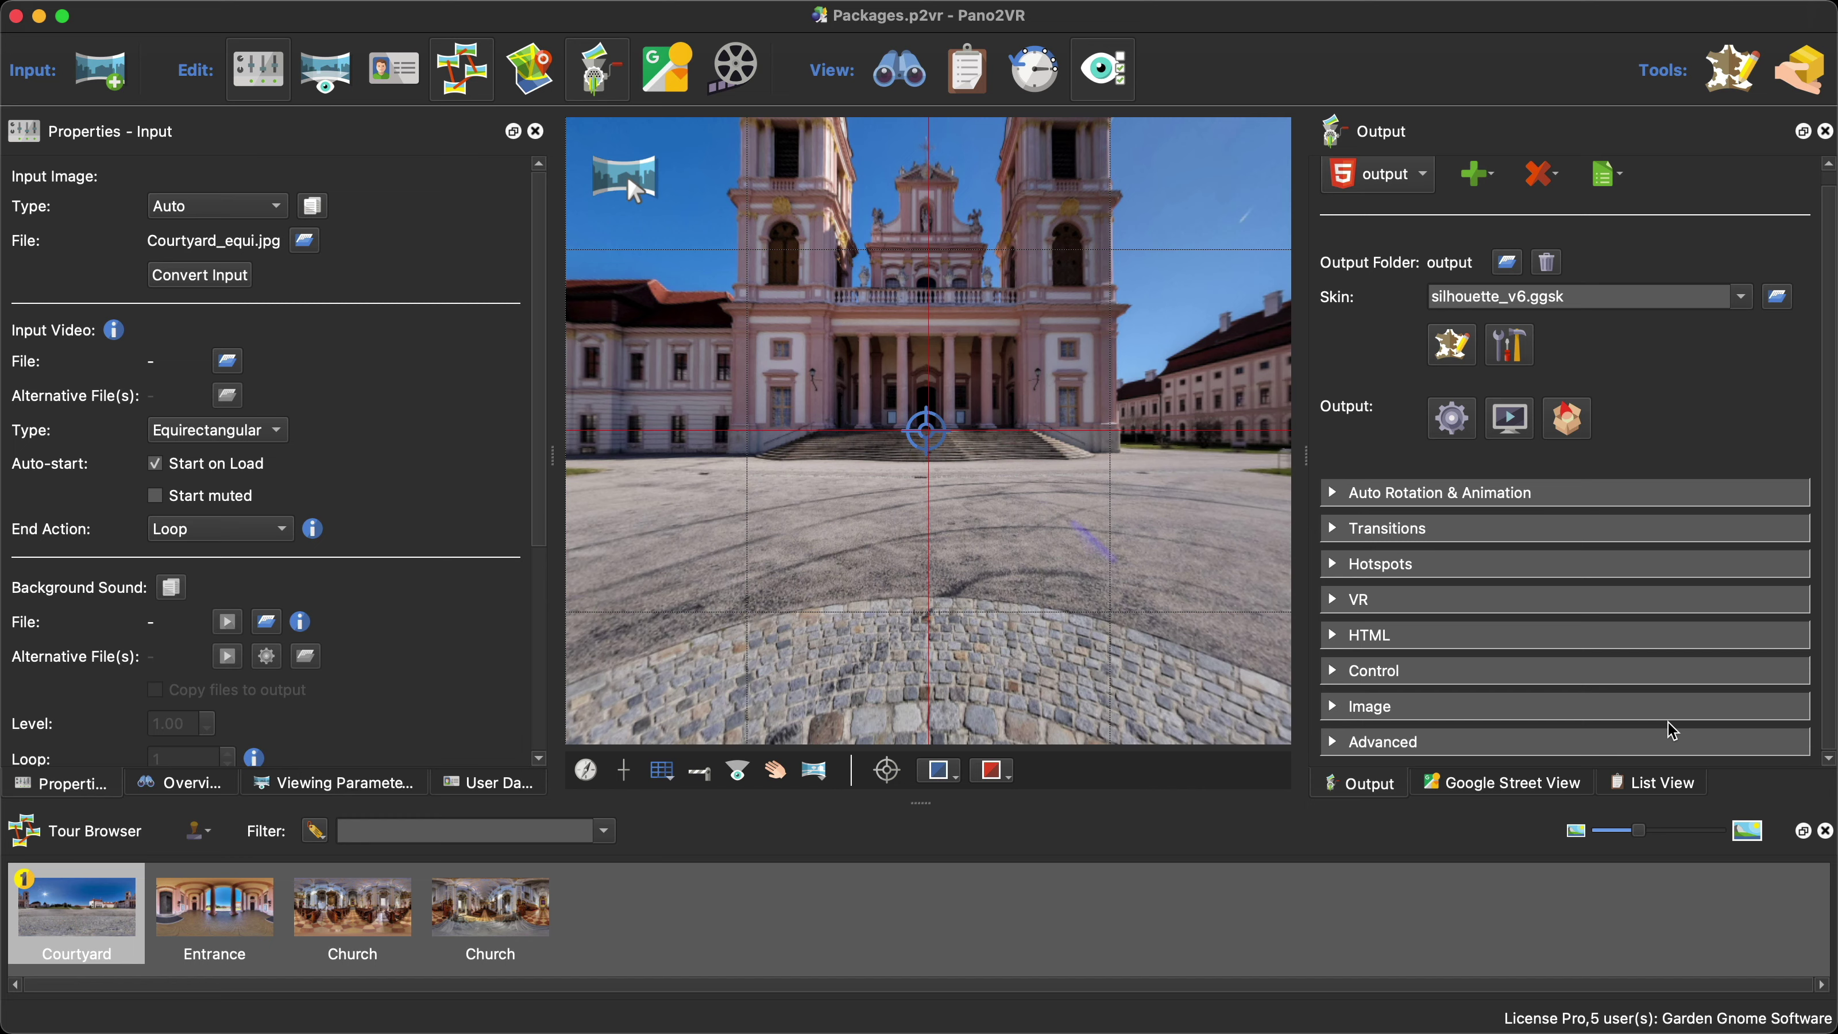
- Export the tour as a Garden Gnome package named Packages in the Garden Gnome Packages folder
{"action": "left_click", "coordinate": [1568, 423]}
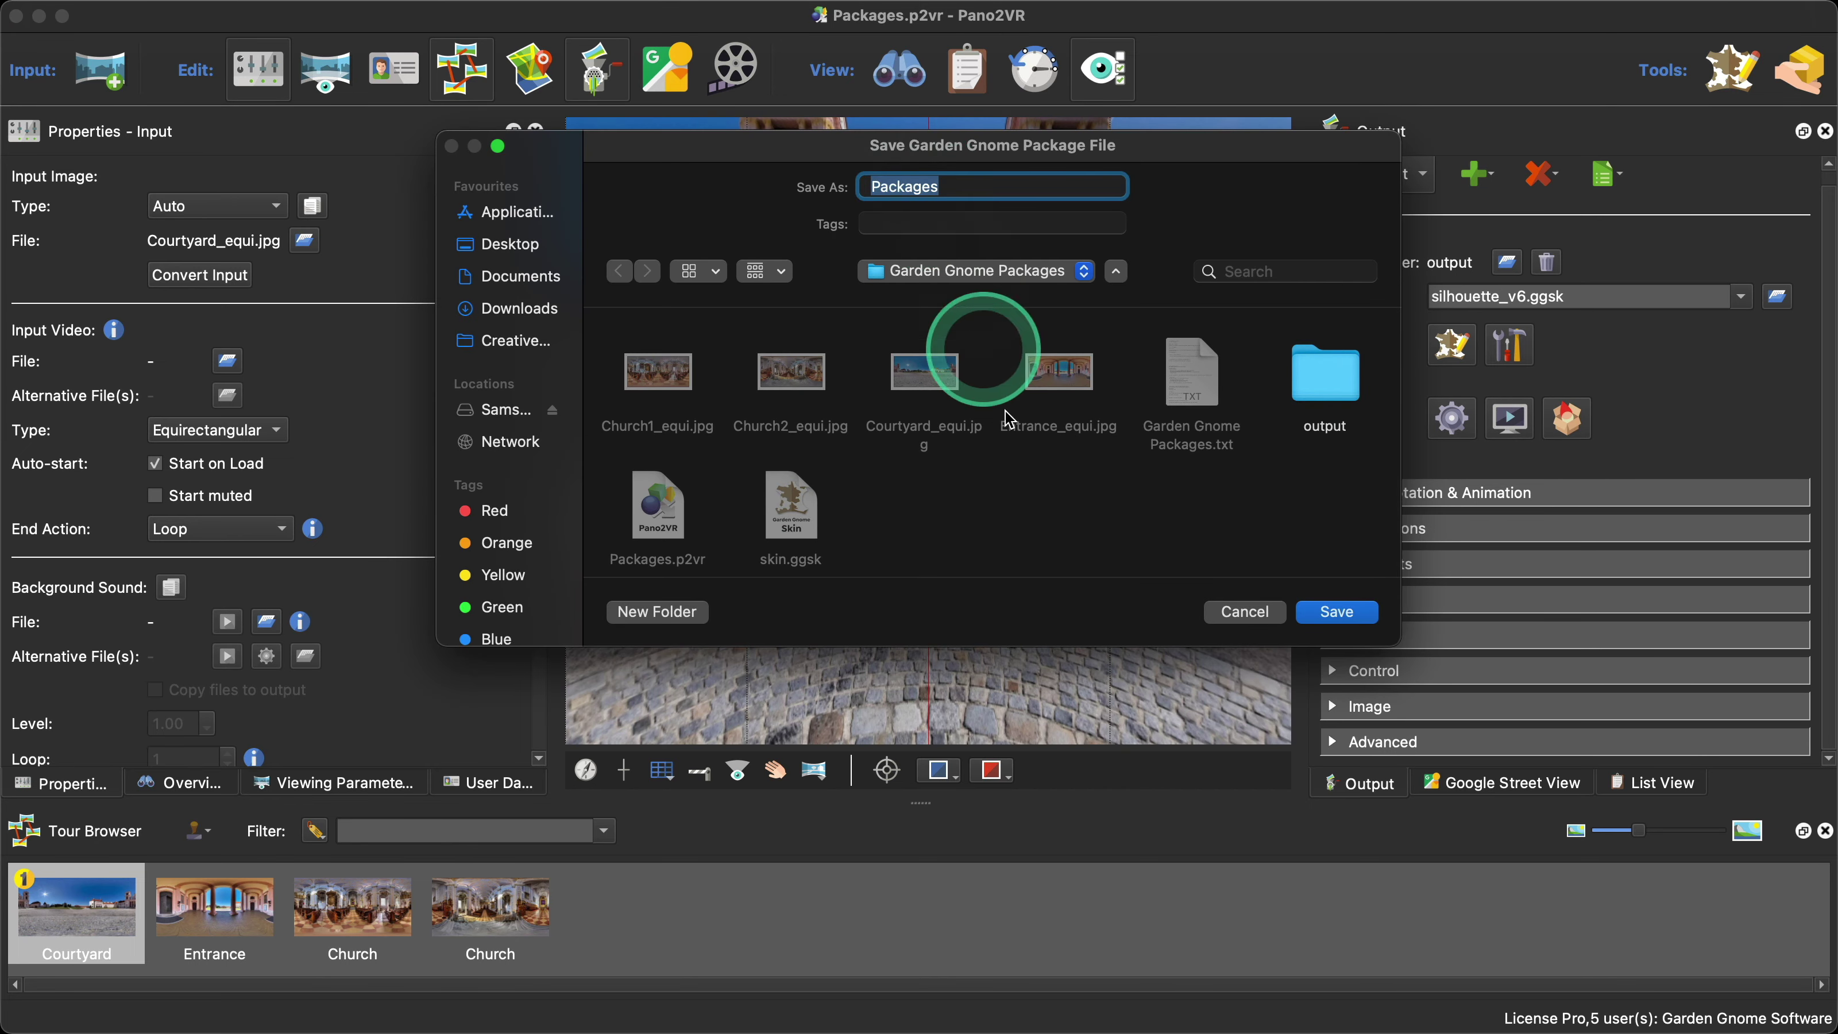
{"action": "left_click", "coordinate": [1339, 614]}
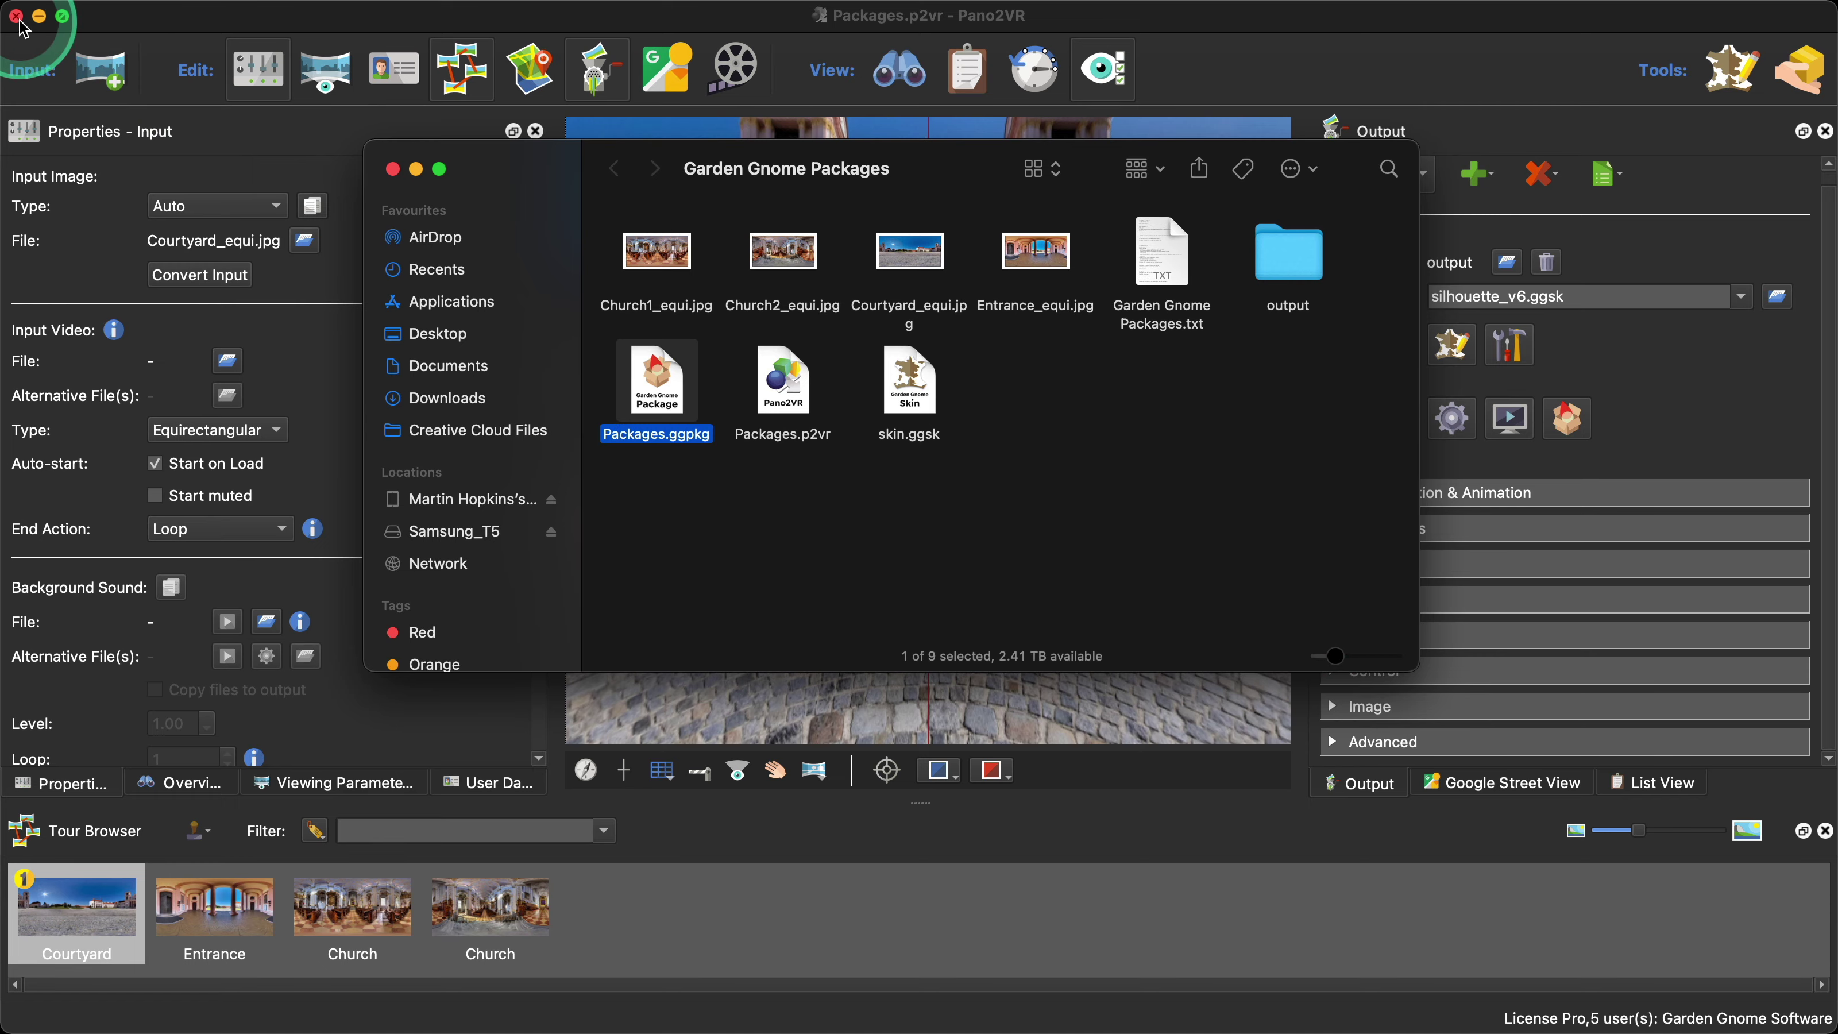
- Minimise the project window to look at the exported Packages.ggpkg in its folder, and bring the project window back
{"action": "left_click", "coordinate": [39, 16]}
{"action": "left_click", "coordinate": [1076, 515]}
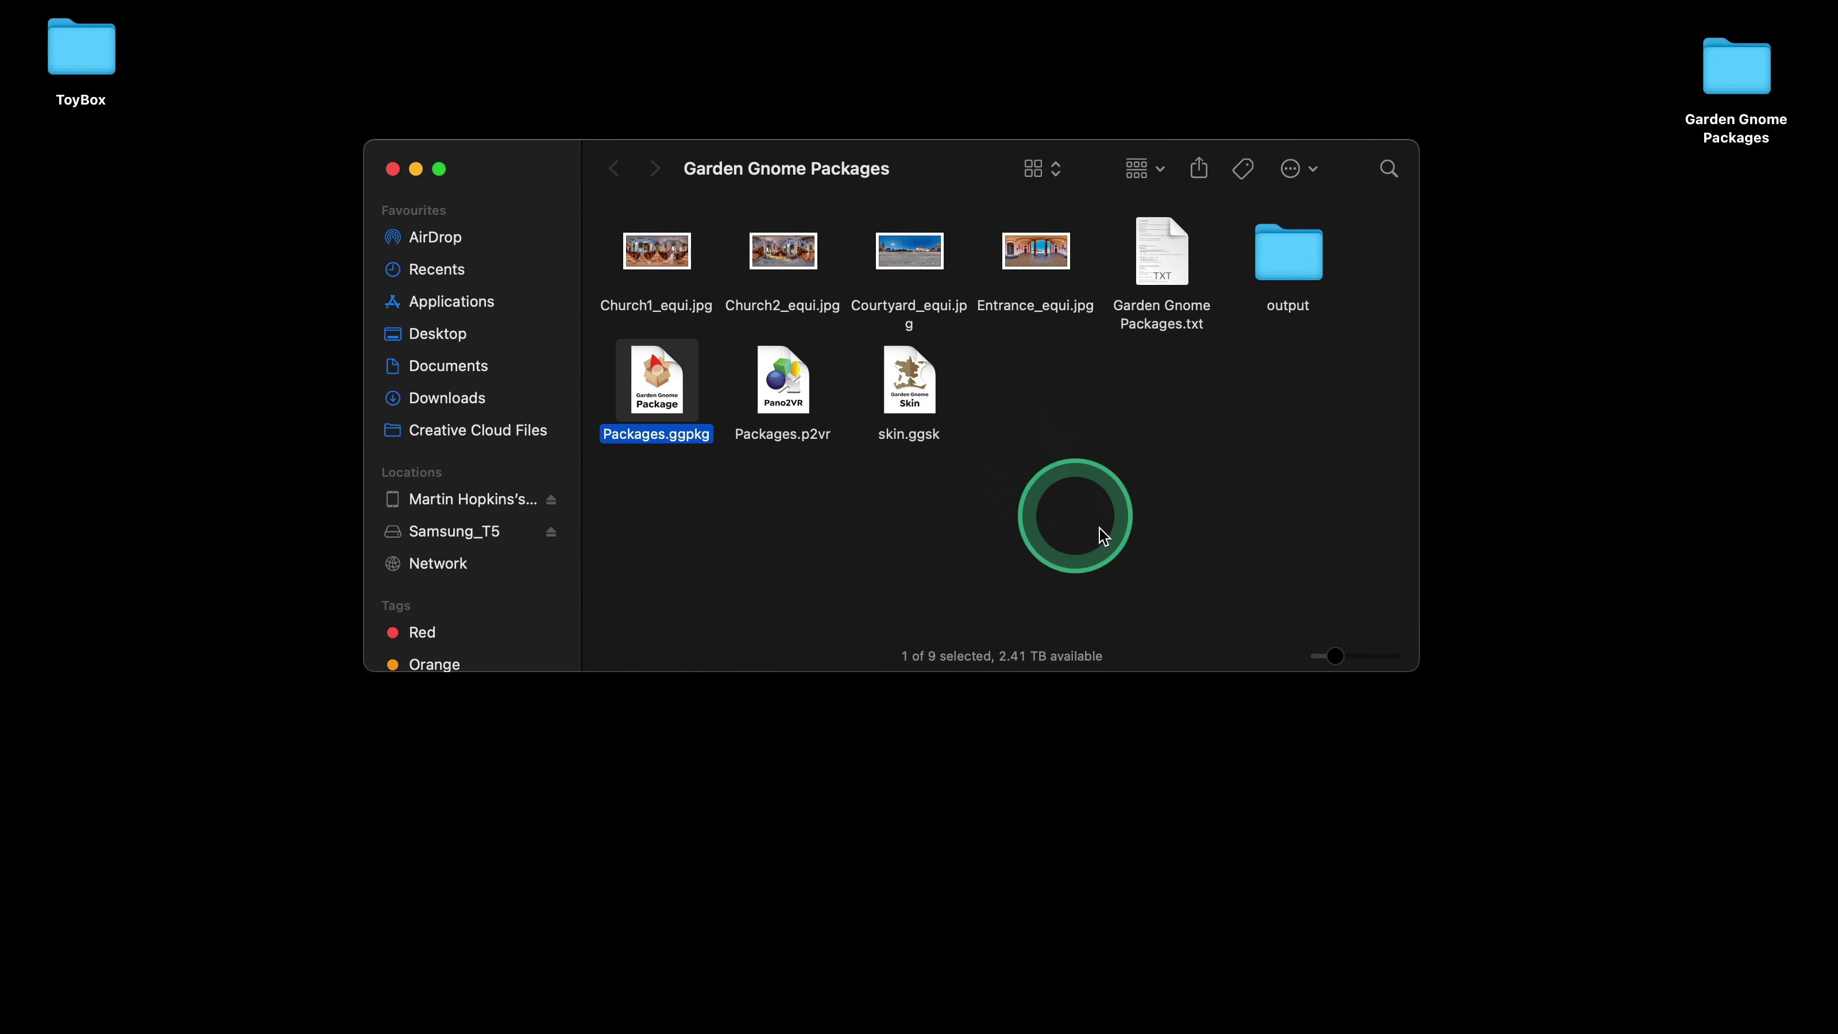
{"action": "left_click", "coordinate": [617, 436]}
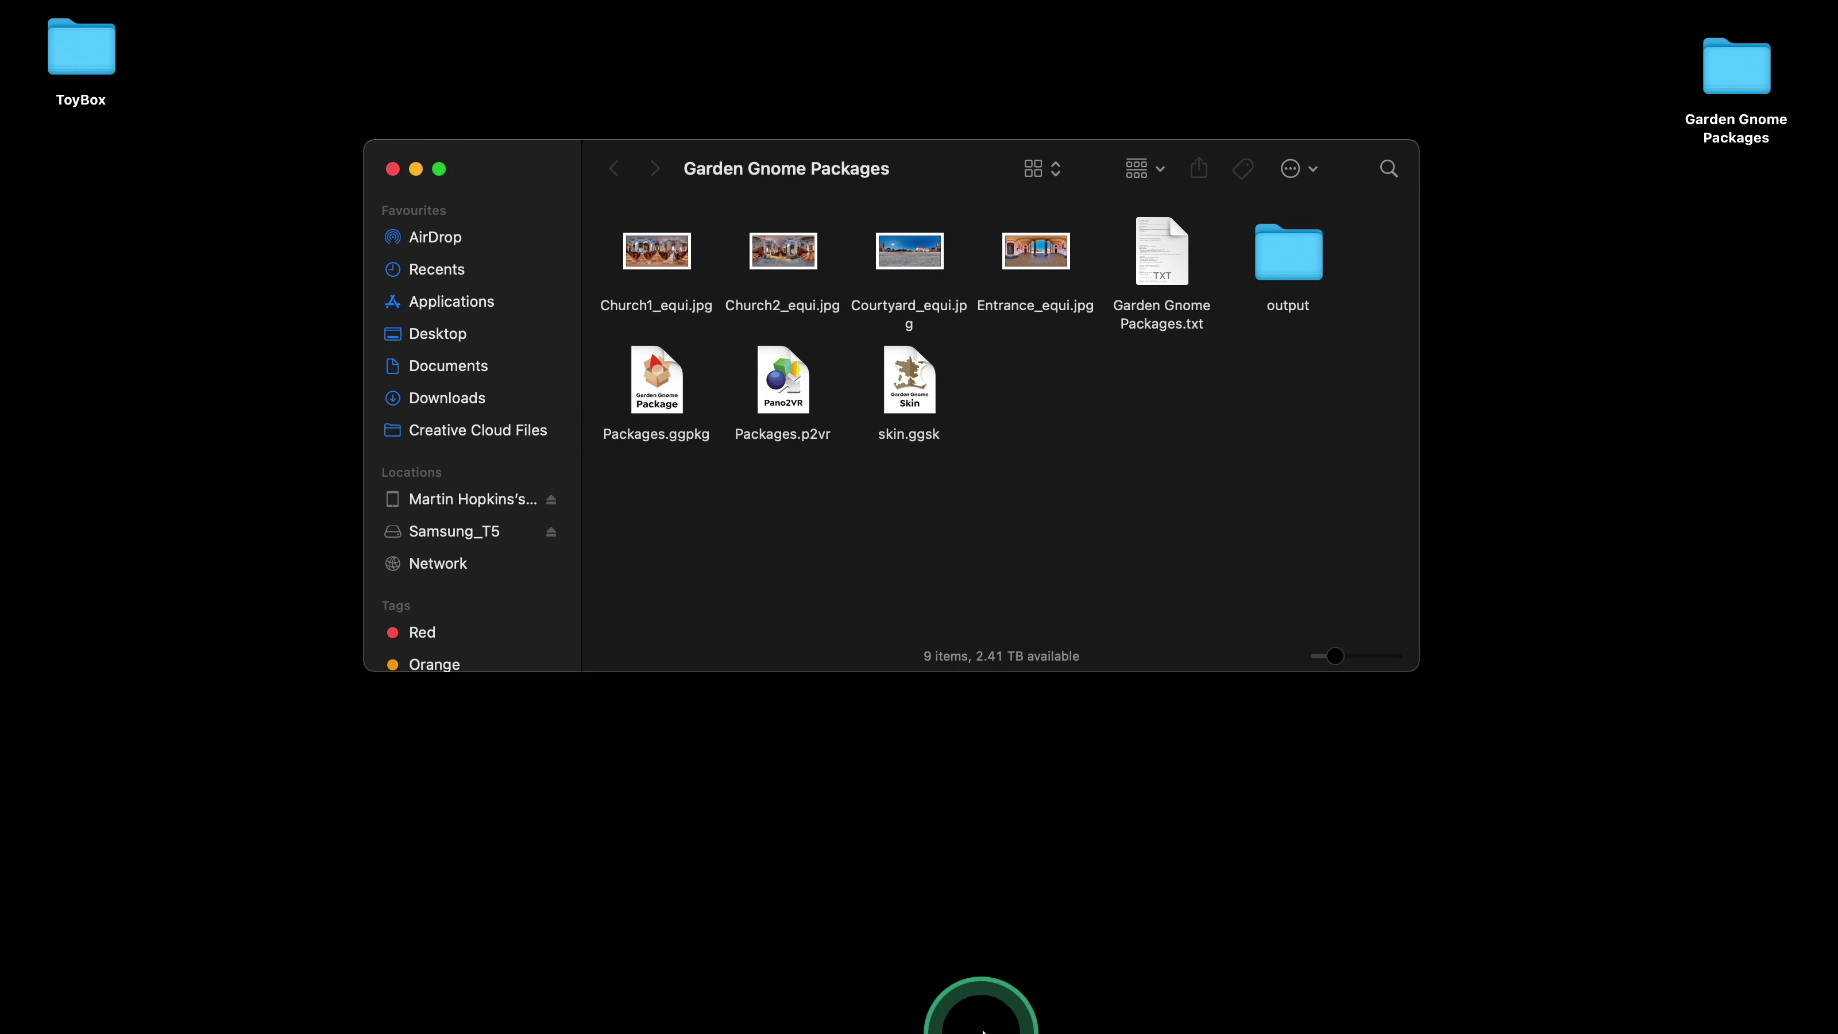
{"action": "mouse_move", "coordinate": [984, 1029]}
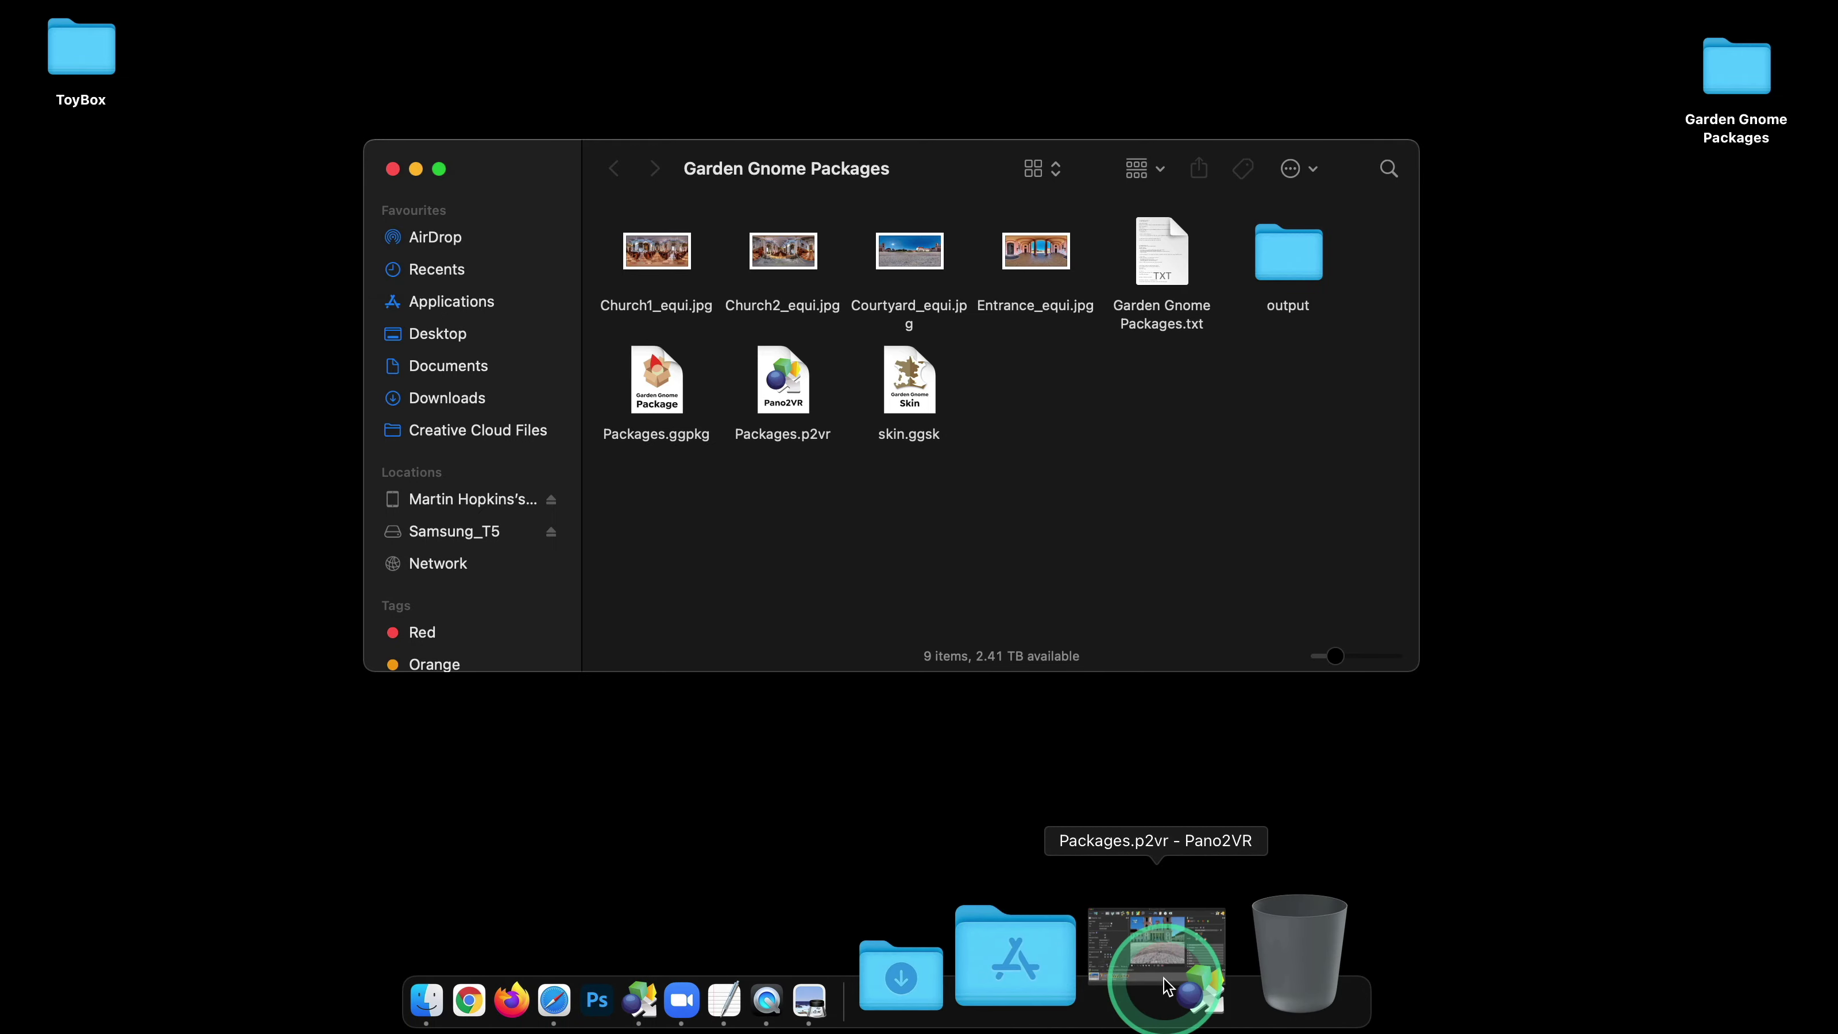
{"action": "left_click", "coordinate": [1162, 974]}
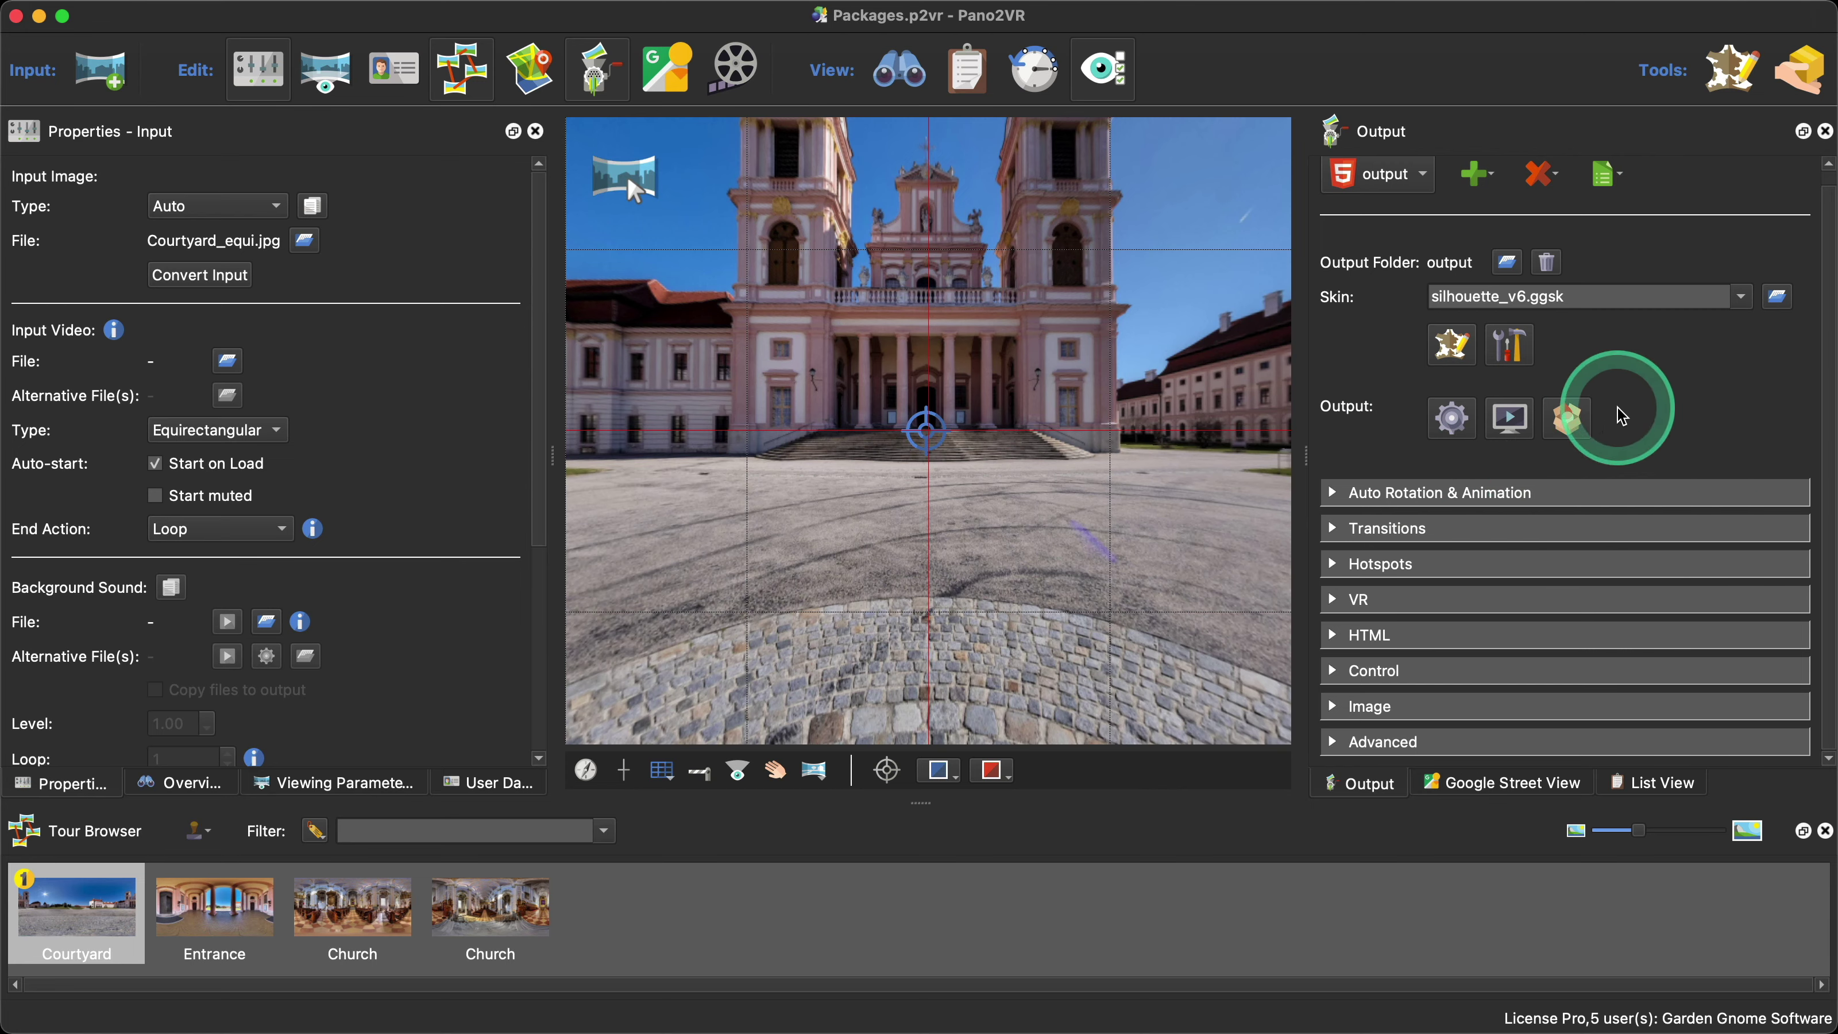
- Set the HTML template of the output to ggpkg.ggt and collapse the HTML settings
{"action": "left_click", "coordinate": [1353, 635]}
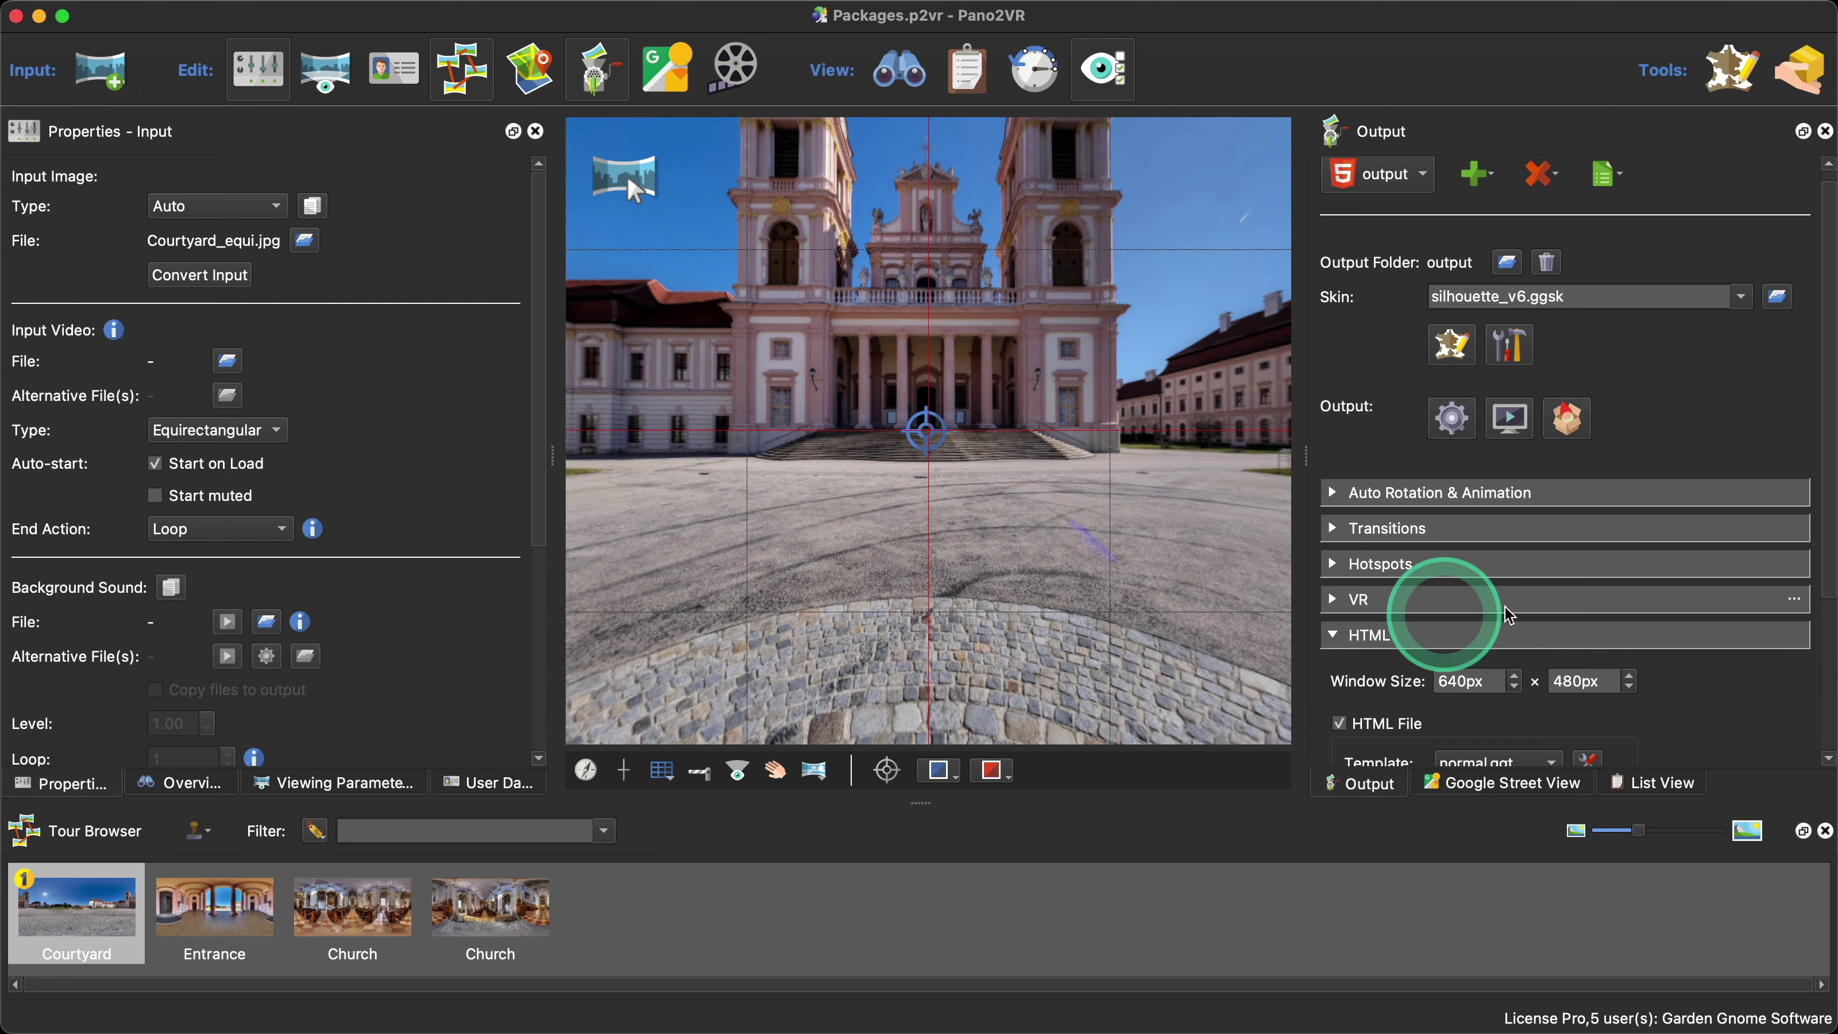
{"action": "scroll", "coordinate": [1520, 609], "scroll_direction": "down", "scroll_amount": 1}
{"action": "scroll", "coordinate": [1620, 603], "scroll_direction": "down", "scroll_amount": 3}
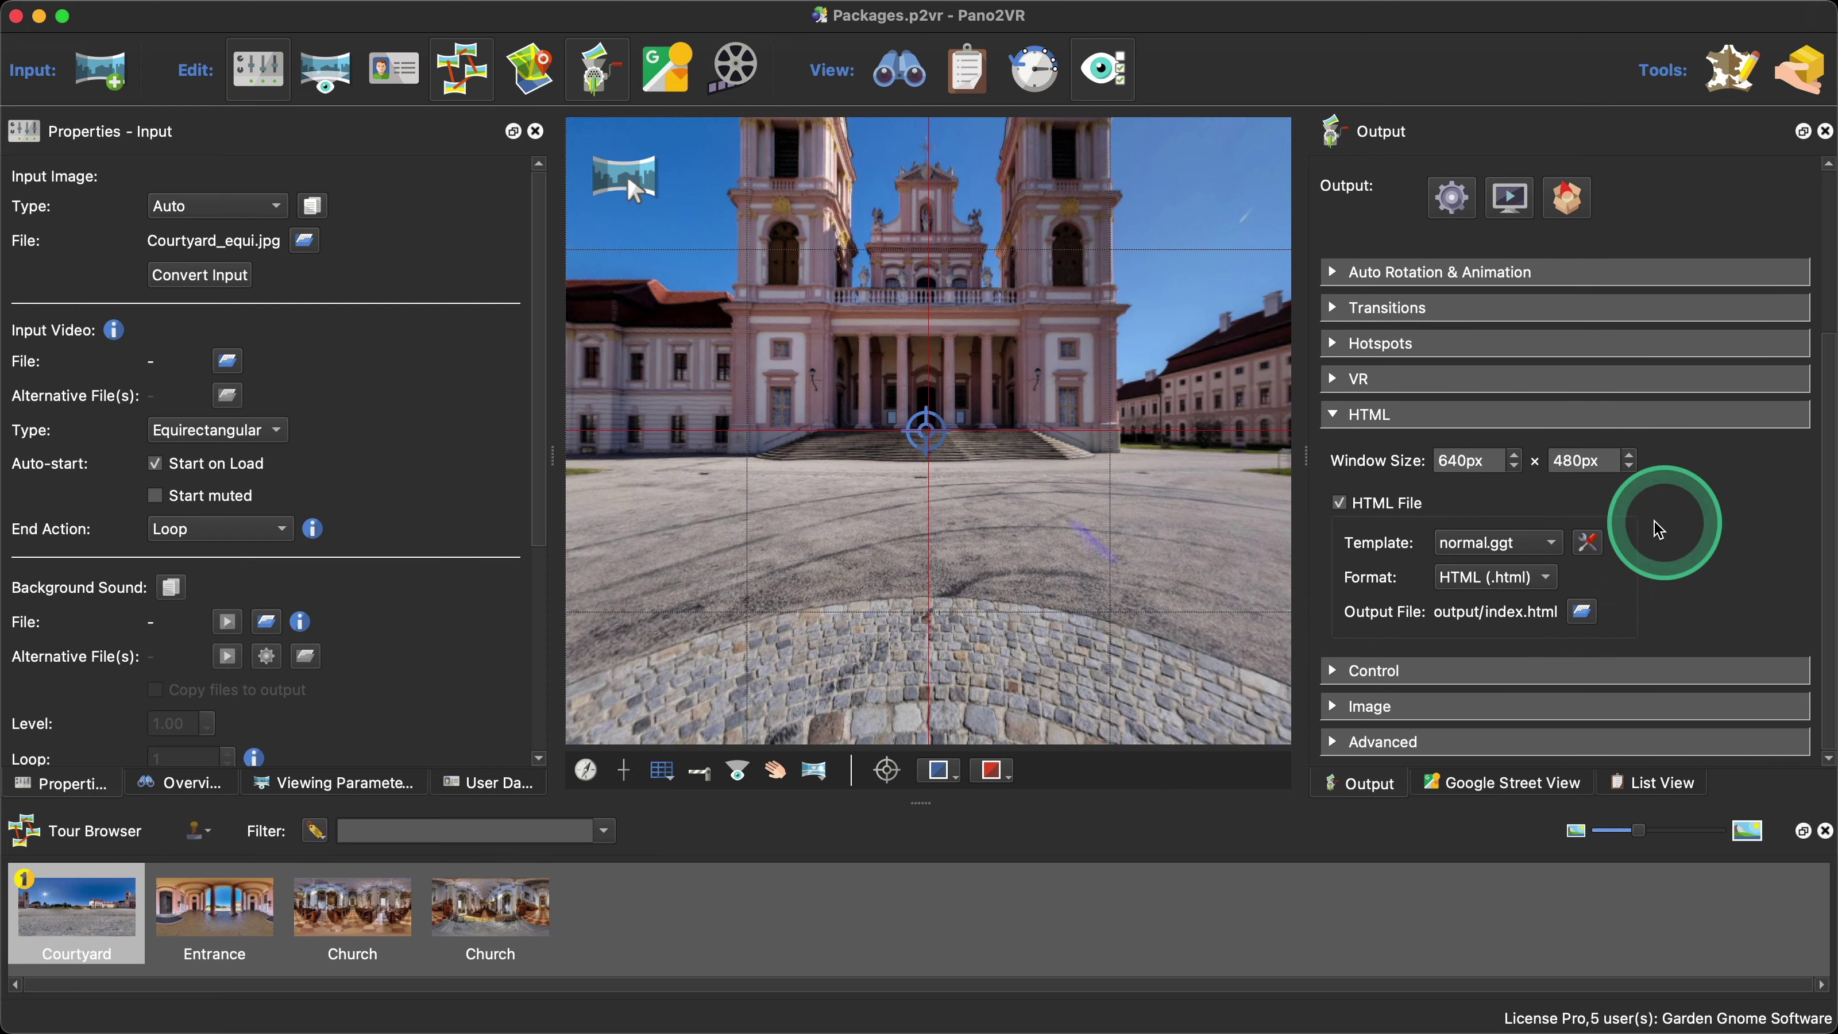
{"action": "left_click", "coordinate": [1473, 542]}
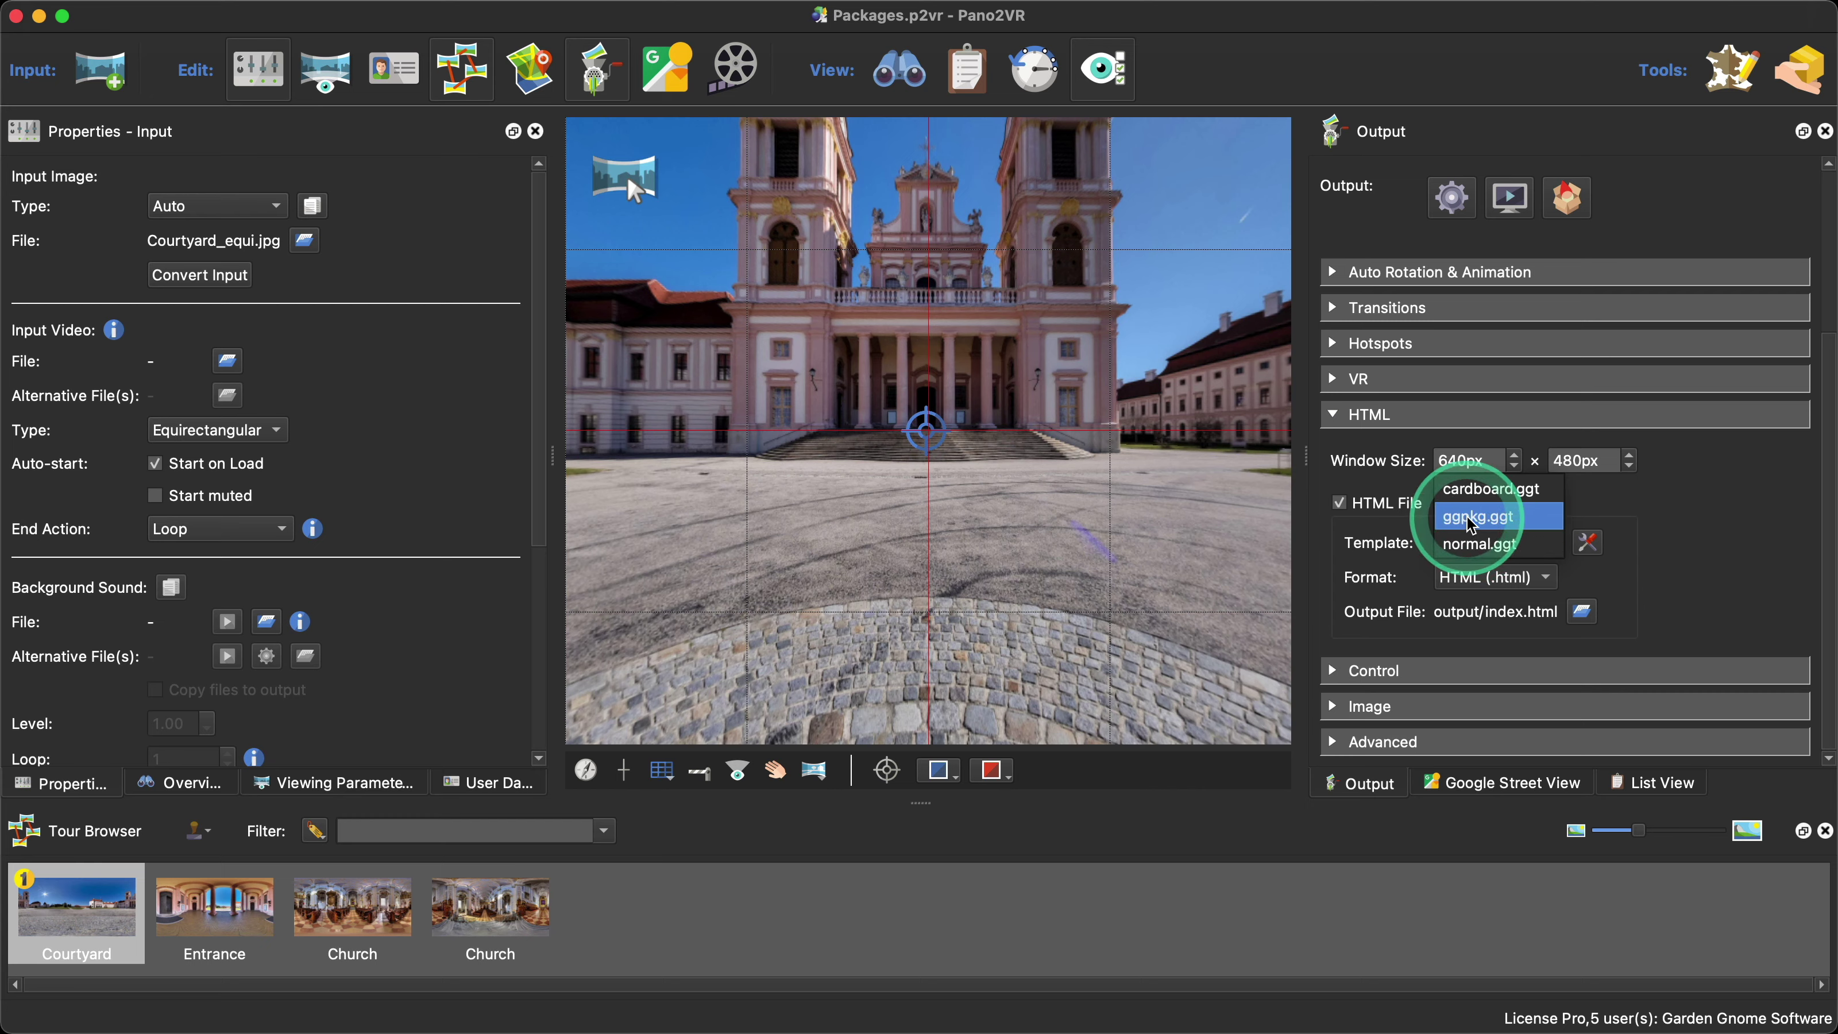
{"action": "left_click", "coordinate": [1485, 517]}
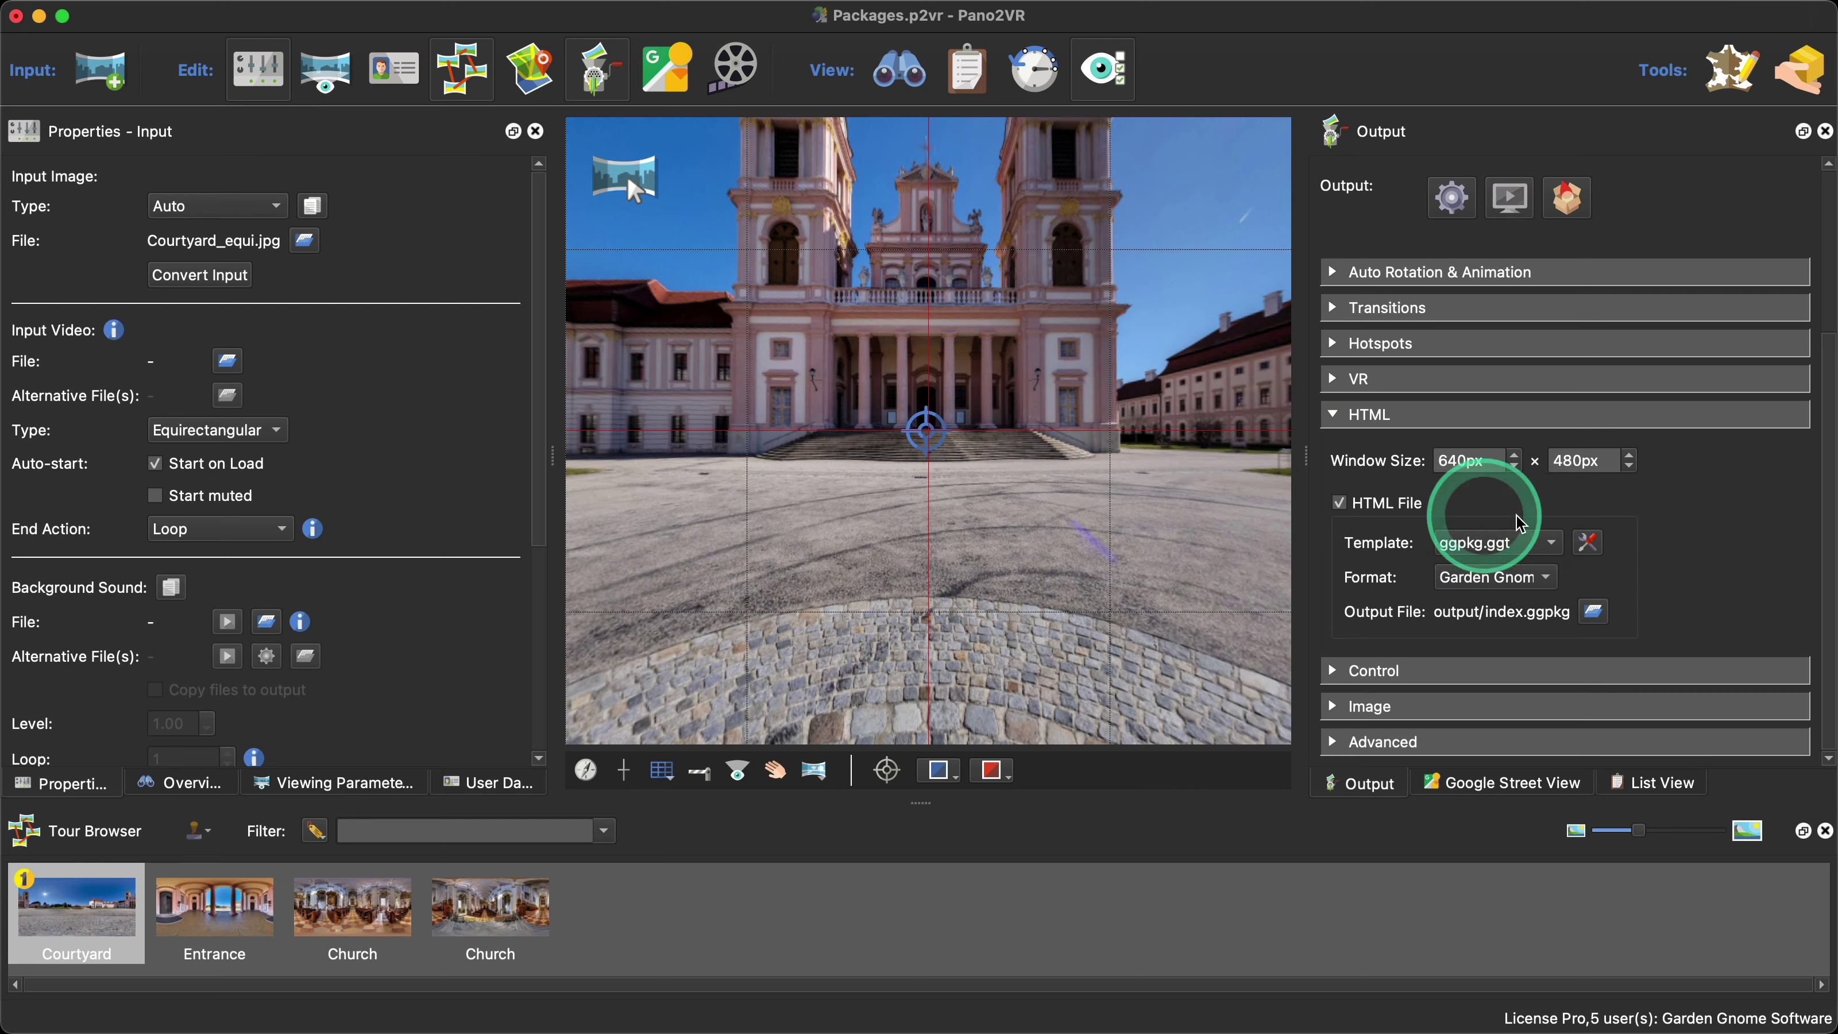
{"action": "left_click", "coordinate": [1332, 417]}
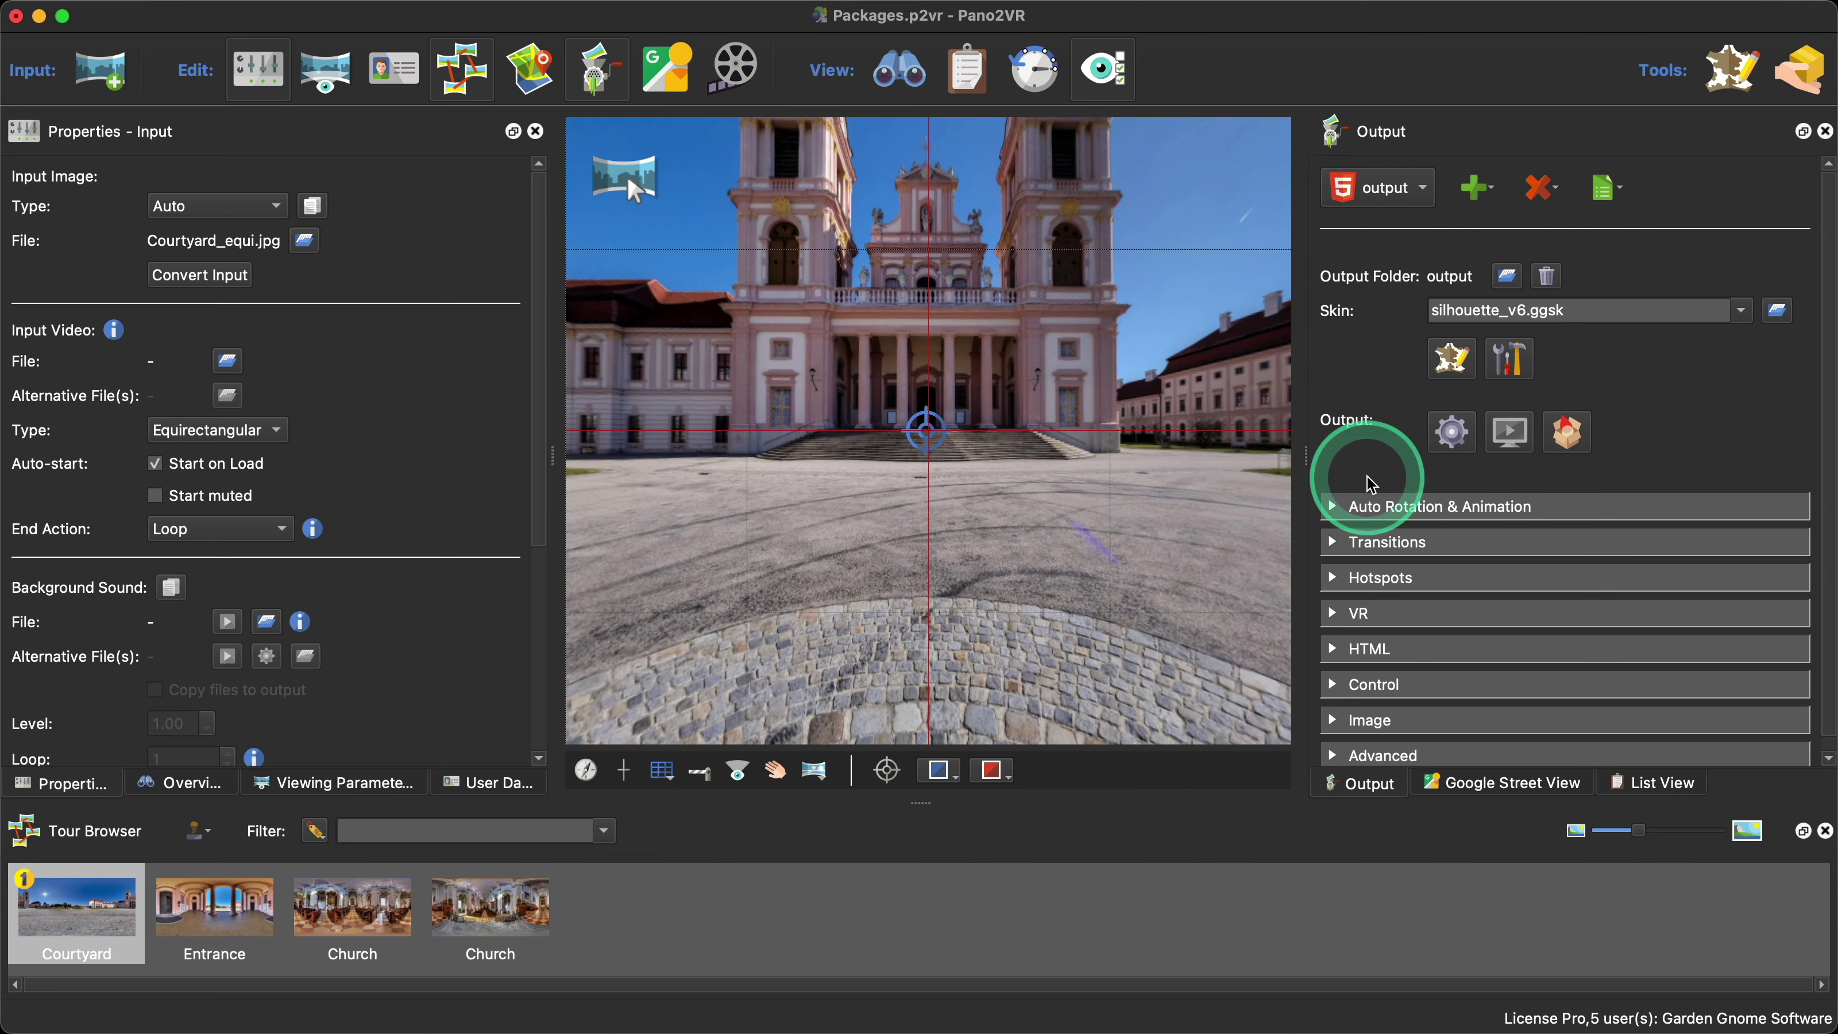
- Generate the output with the package template and close the output folder window that opens
{"action": "left_click", "coordinate": [1452, 434]}
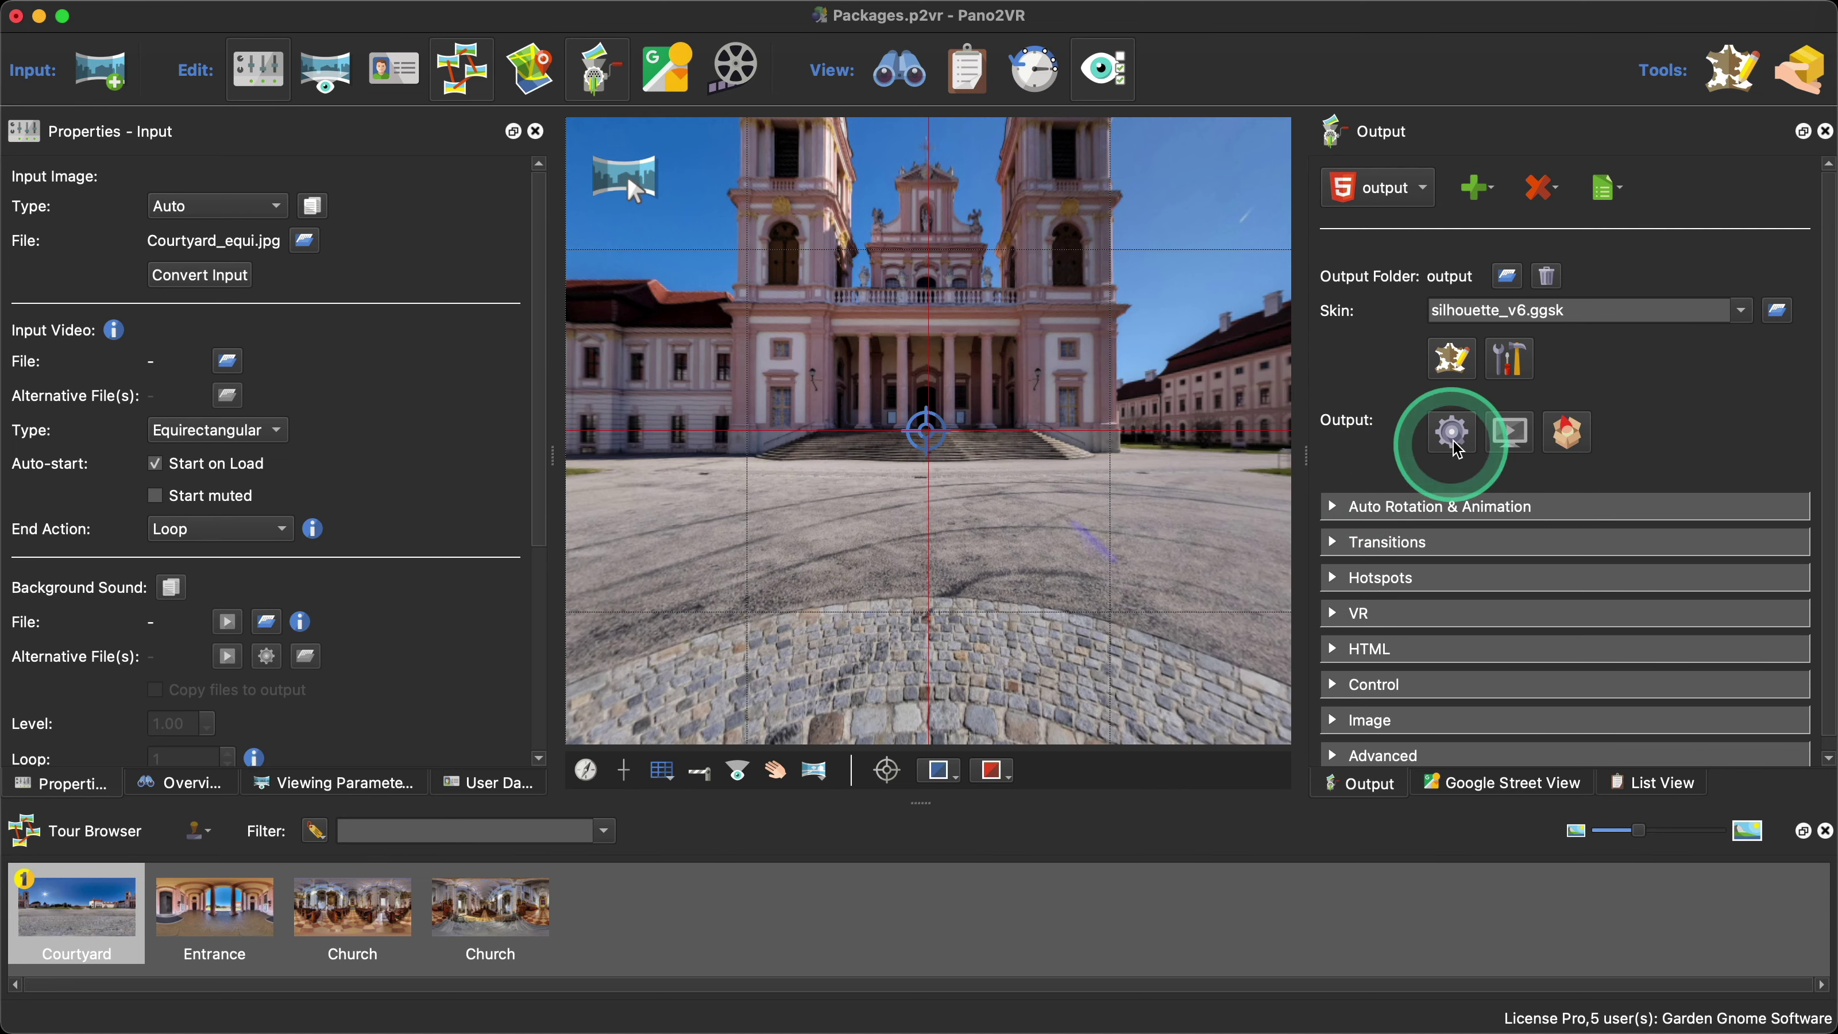
{"action": "left_click", "coordinate": [1077, 548]}
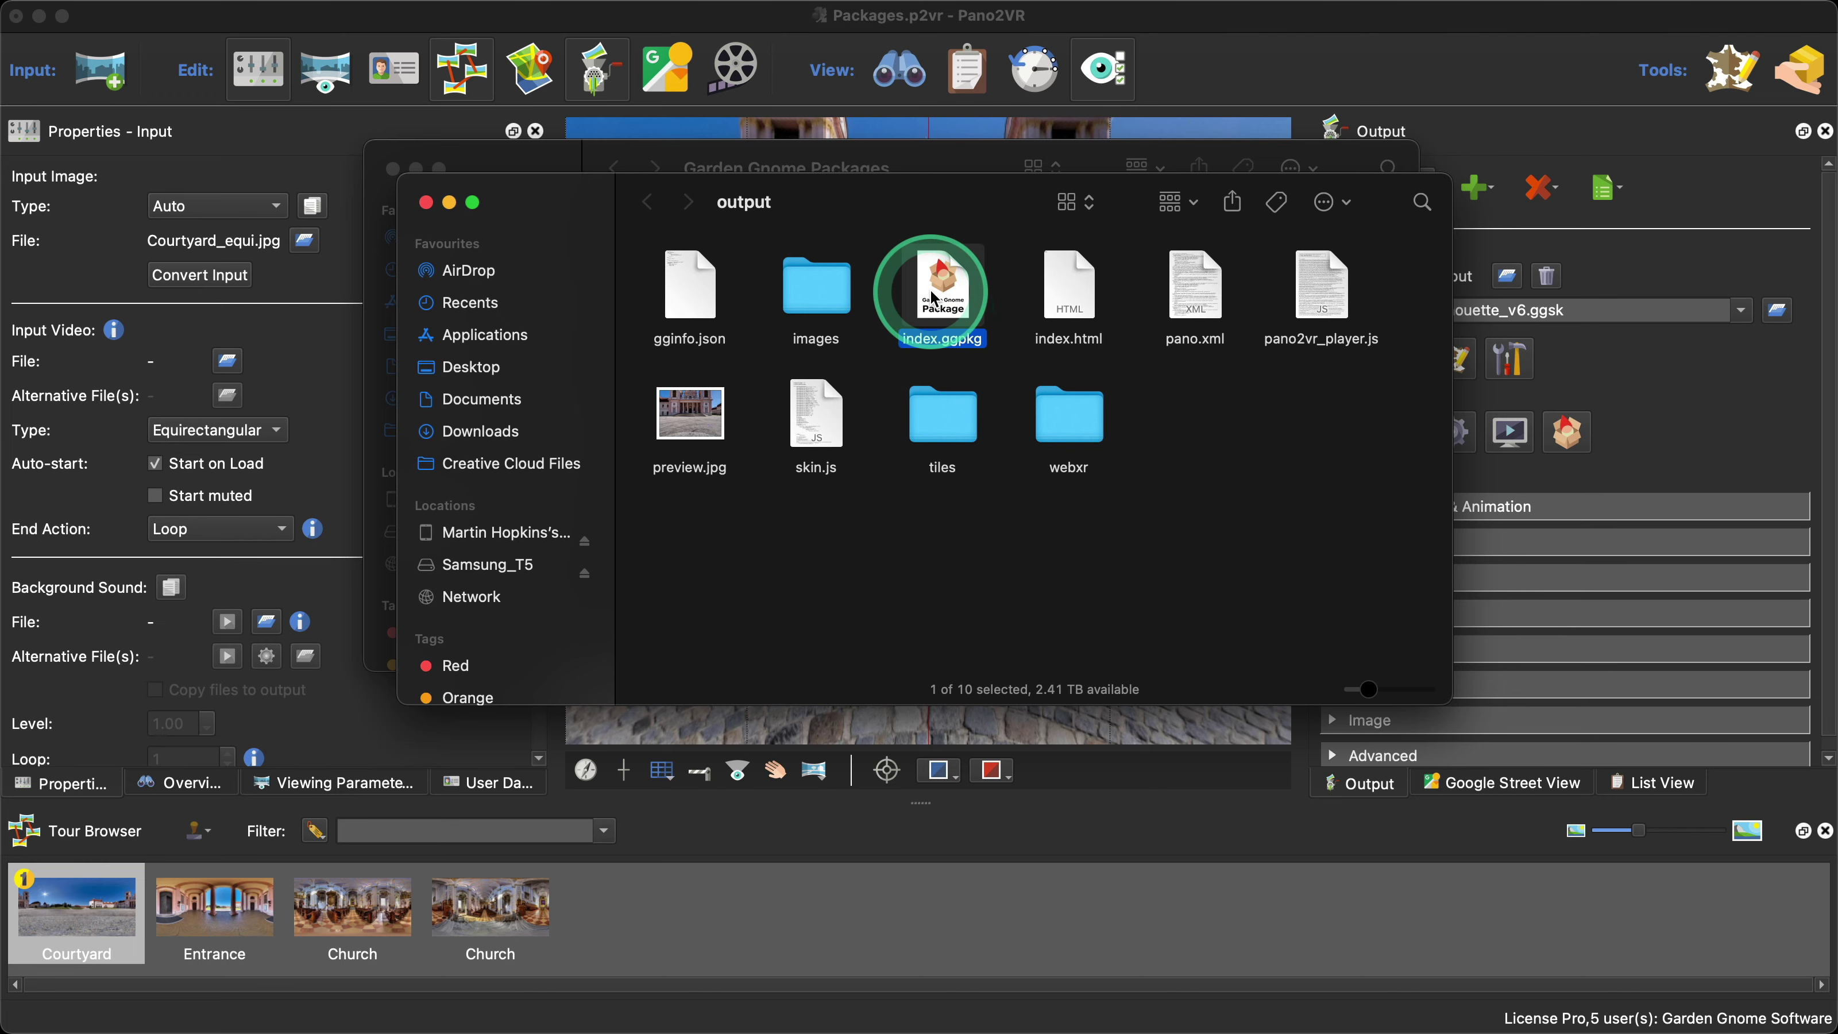
{"action": "left_click", "coordinate": [426, 202]}
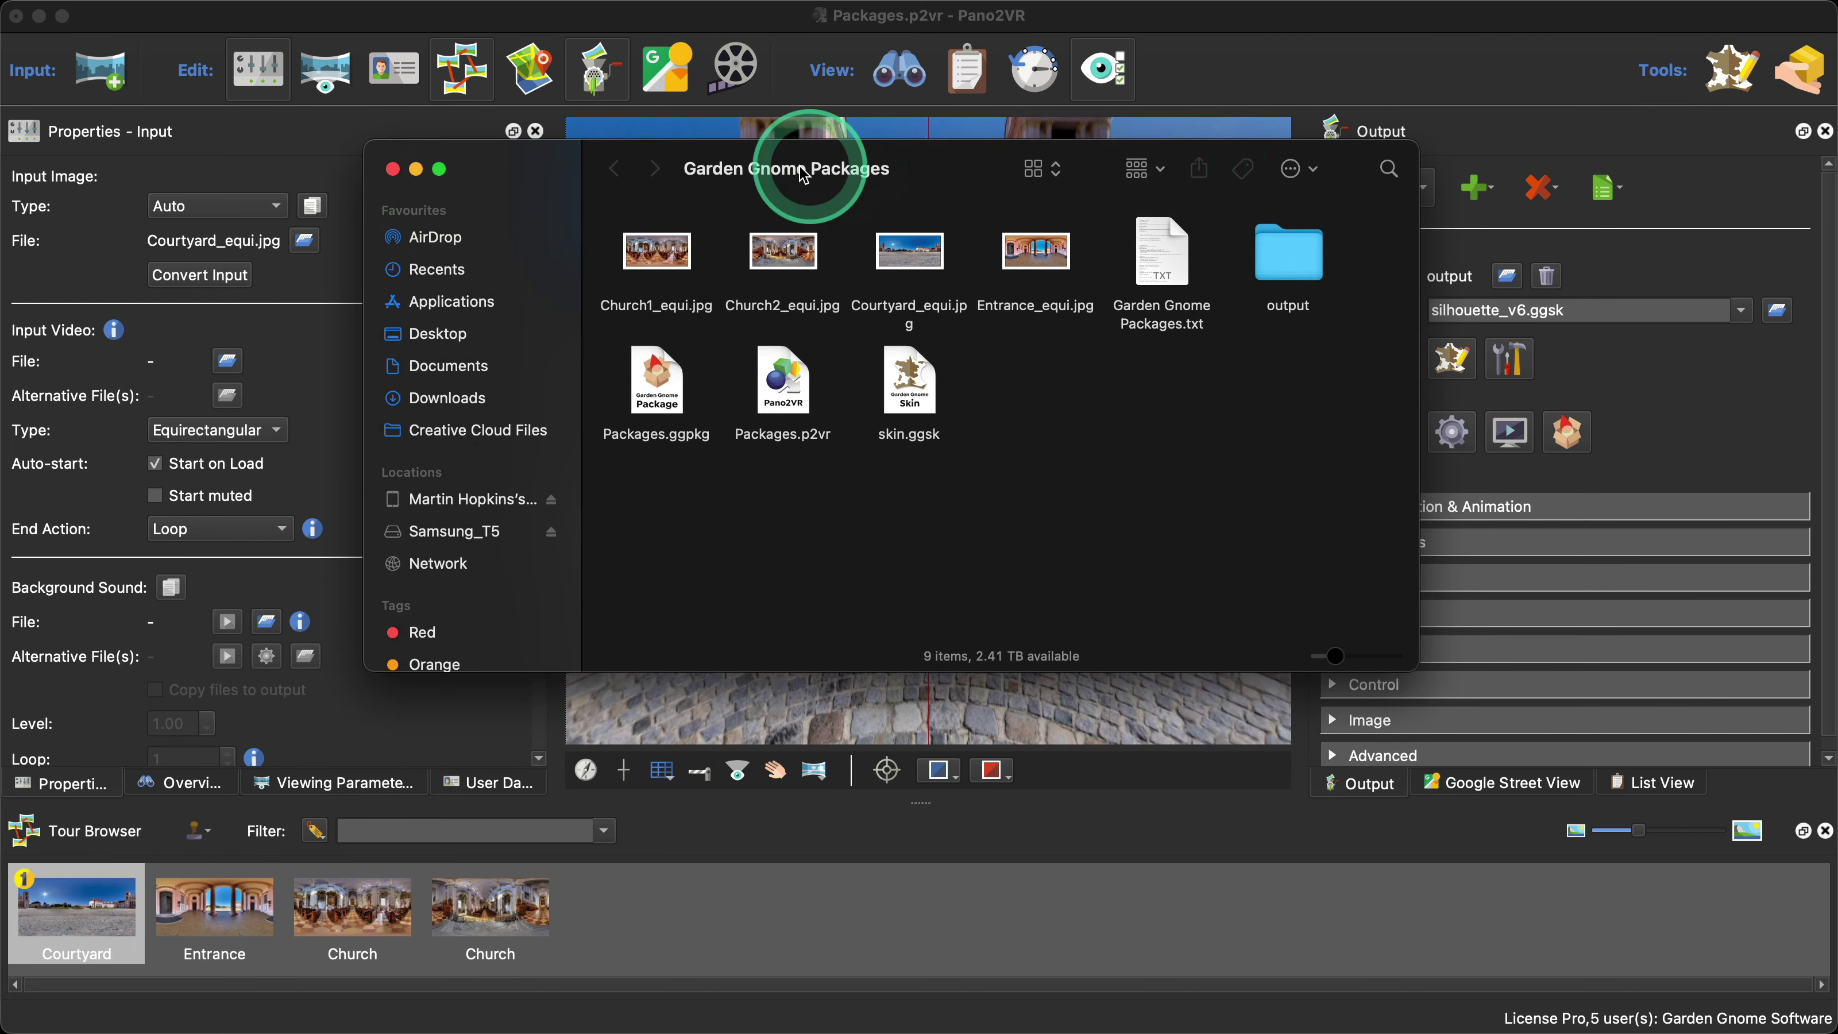
- Move the Garden Gnome Packages folder window aside and review the template choice in the output's HTML settings
{"action": "left_click_drag", "start_coordinate": [552, 162], "coordinate": [416, 142]}
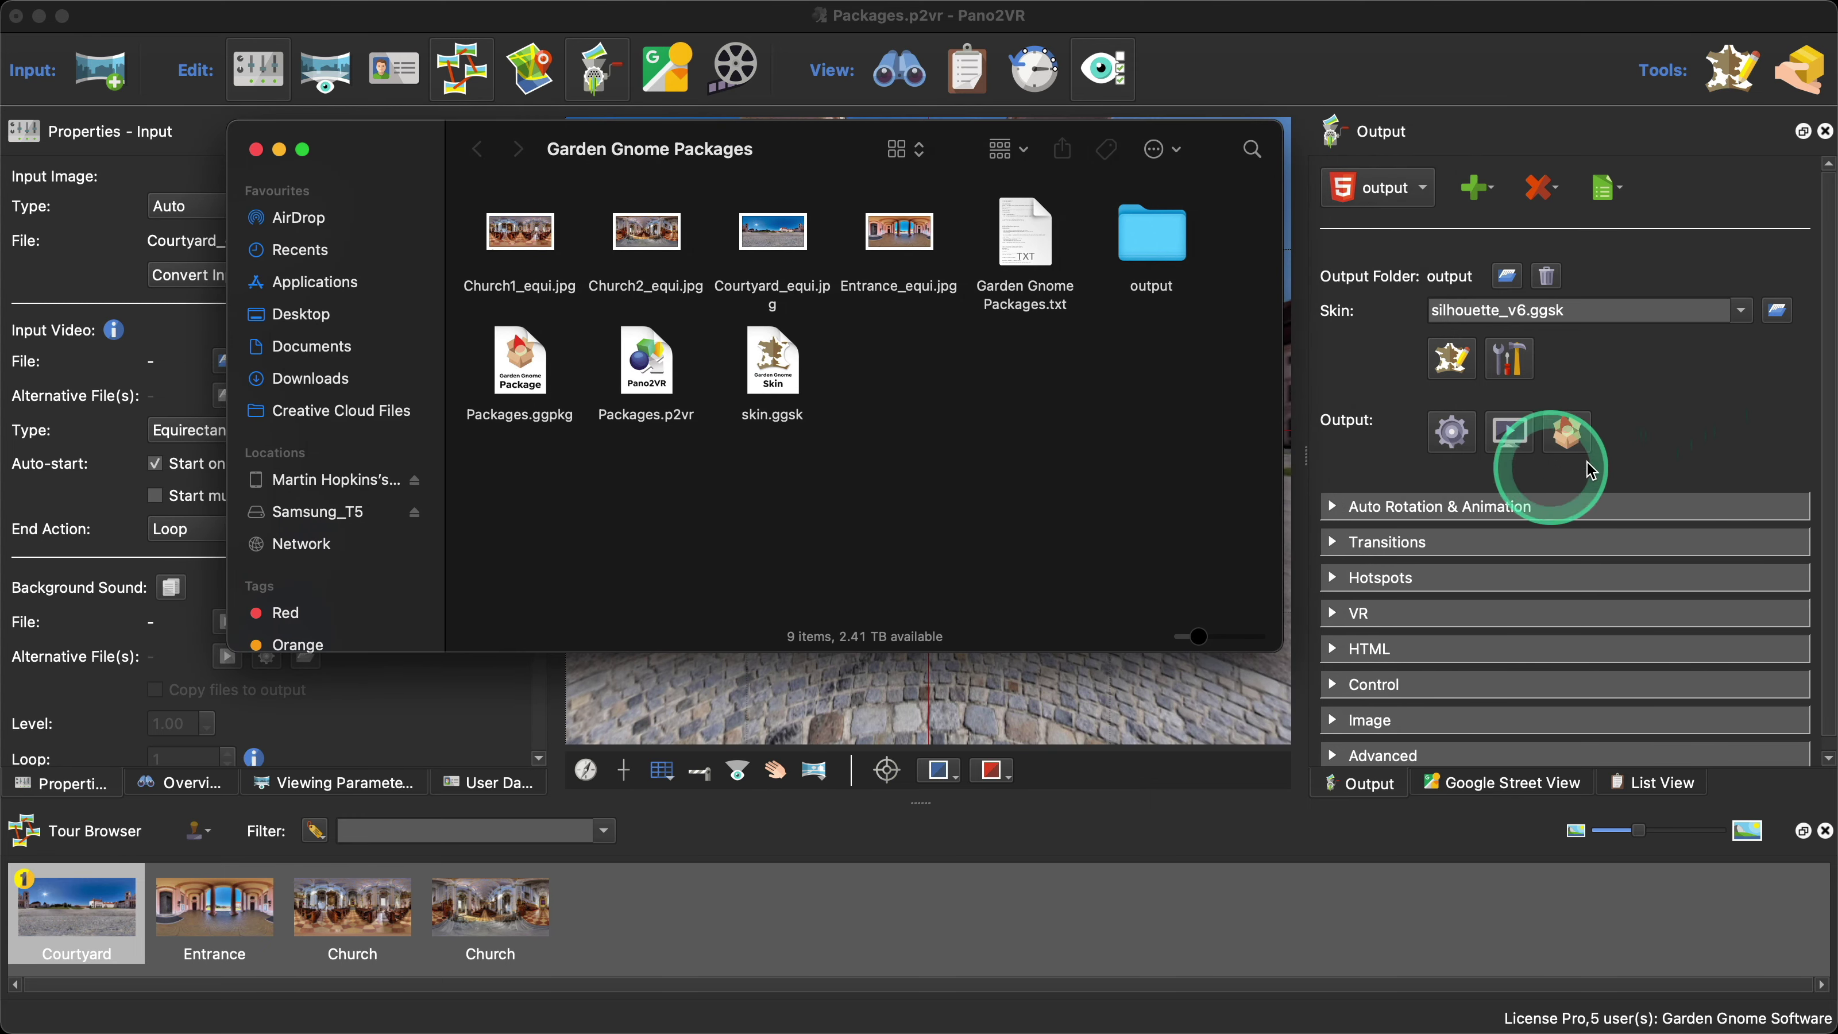
{"action": "scroll", "coordinate": [1592, 522], "scroll_direction": "down", "scroll_amount": 1}
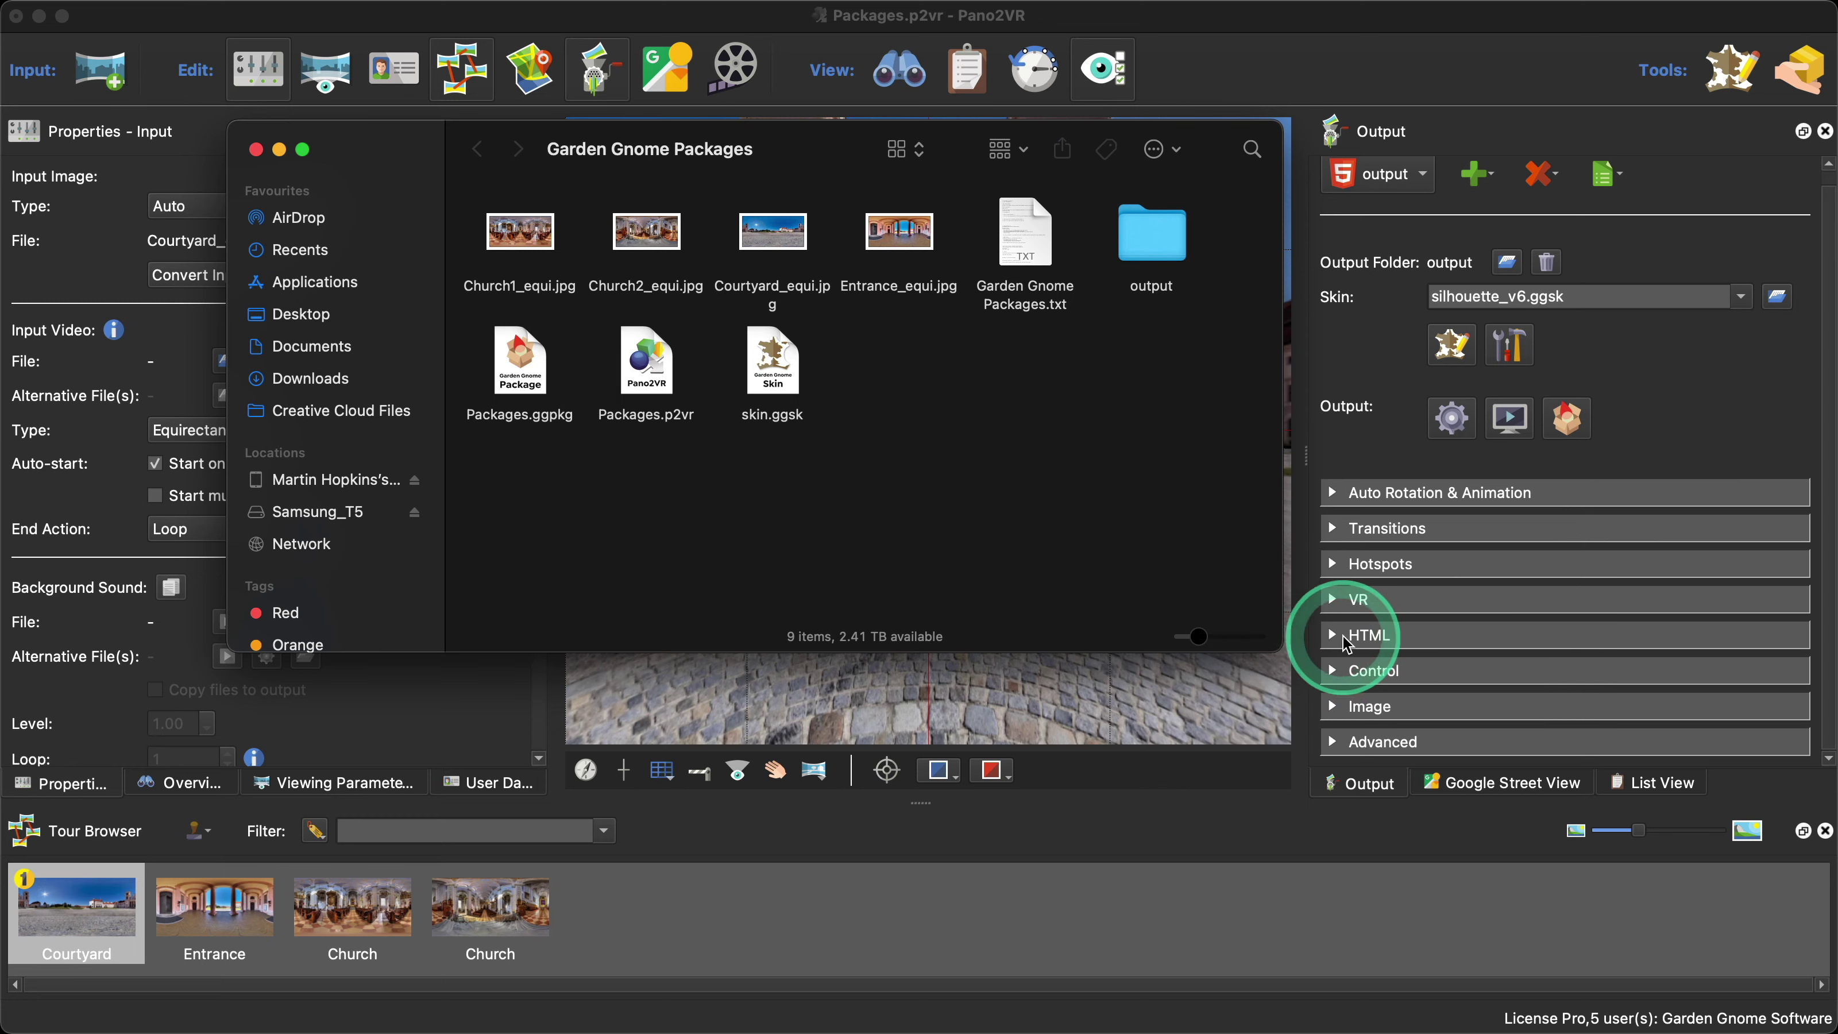
{"action": "left_click", "coordinate": [1337, 635]}
{"action": "scroll", "coordinate": [1750, 687], "scroll_direction": "down", "scroll_amount": 5}
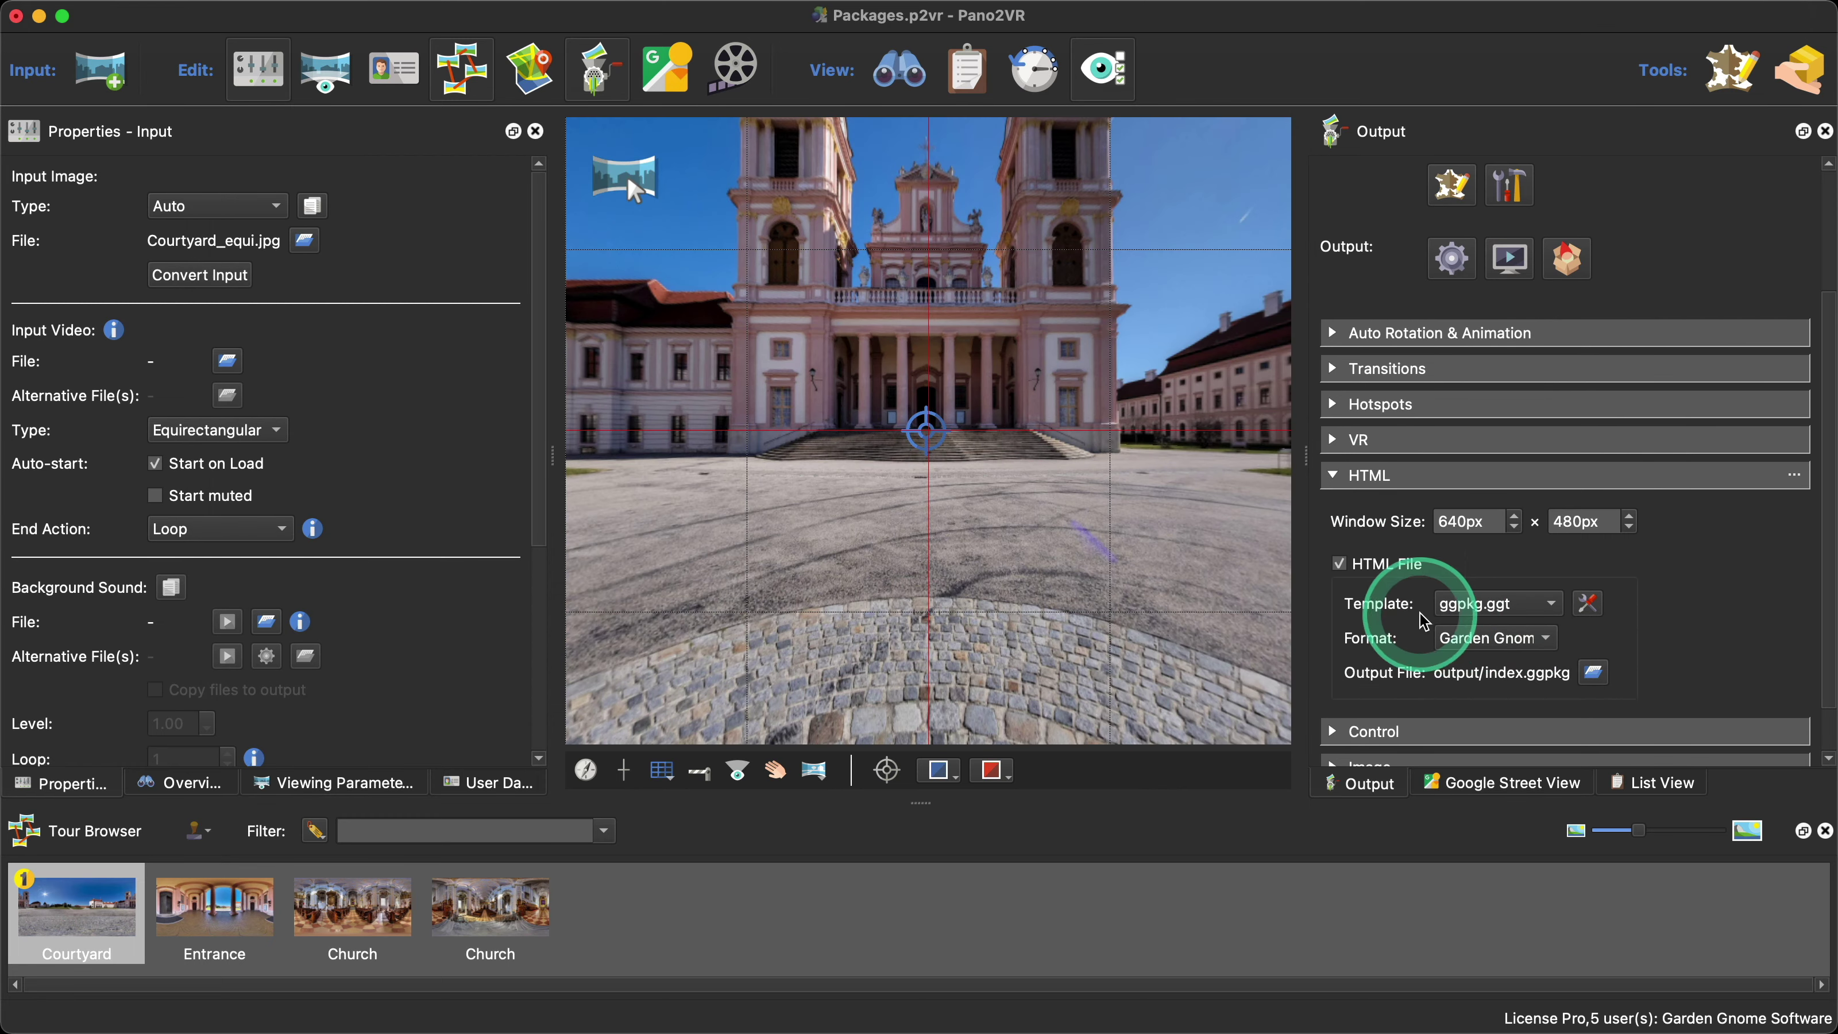
{"action": "left_click", "coordinate": [1538, 614]}
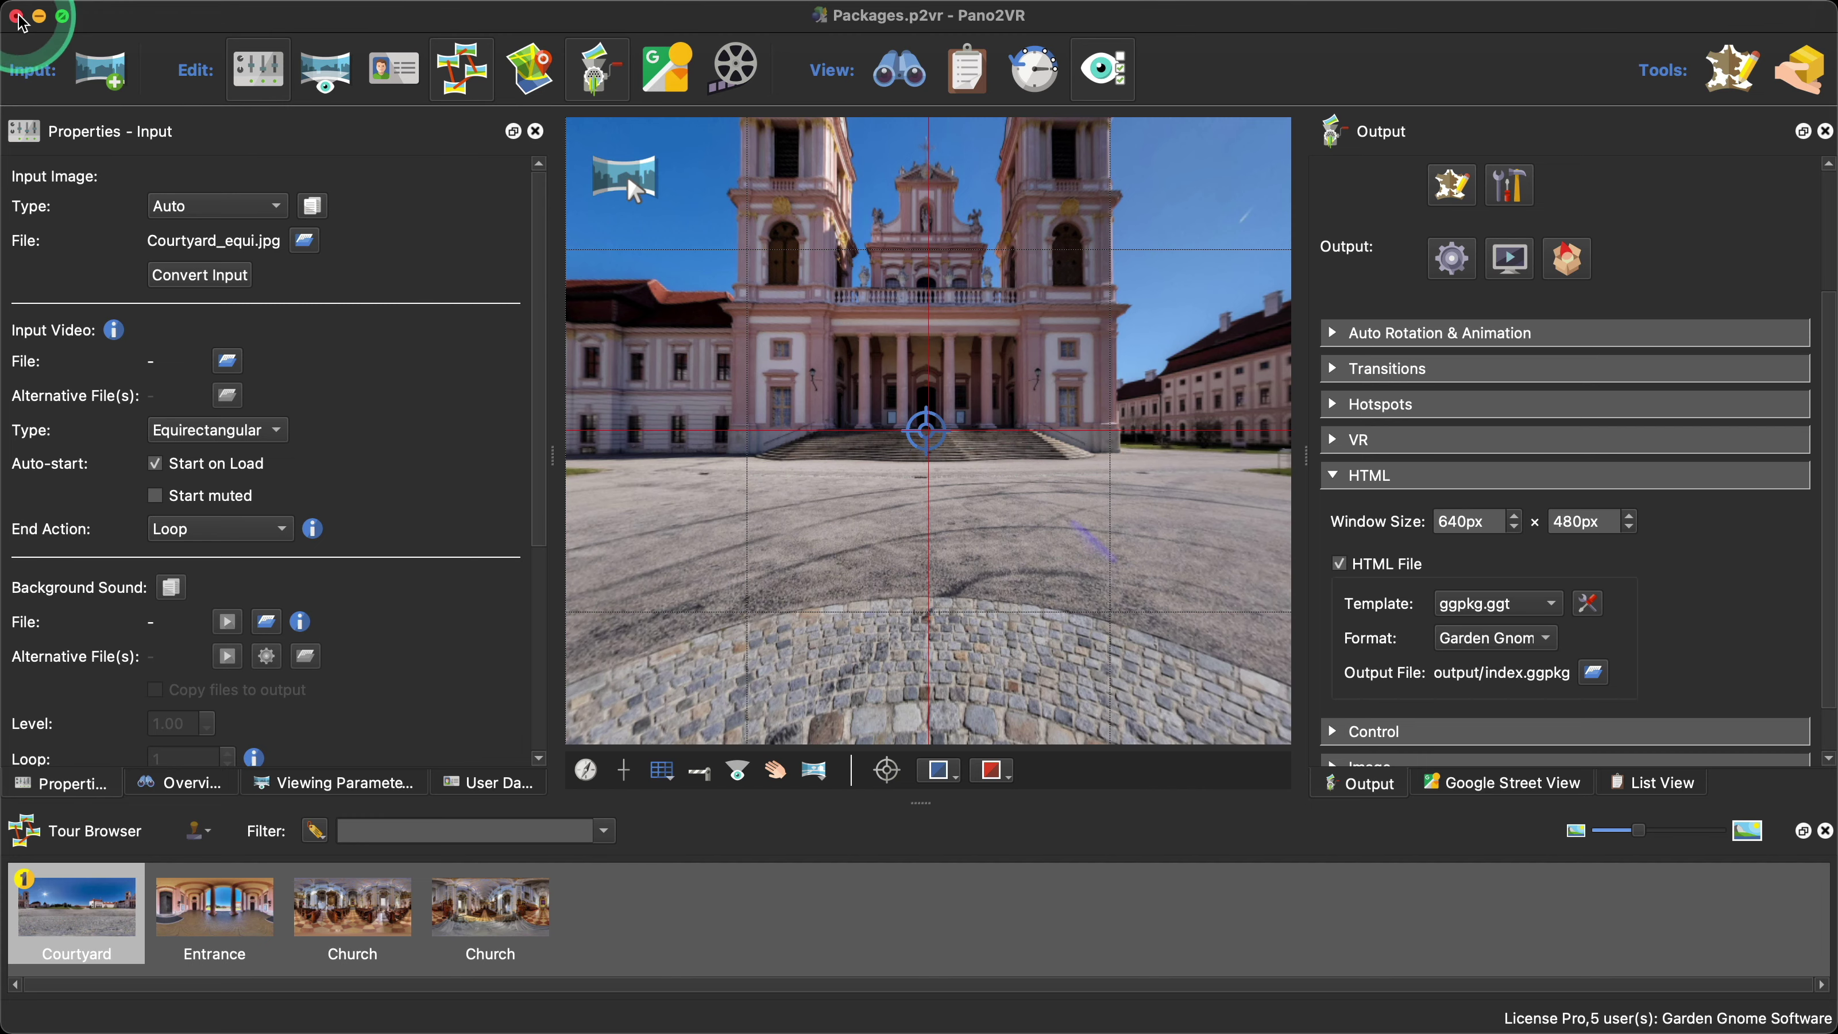
- Close the Packages.p2vr project without saving the changes
{"action": "left_click", "coordinate": [16, 16]}
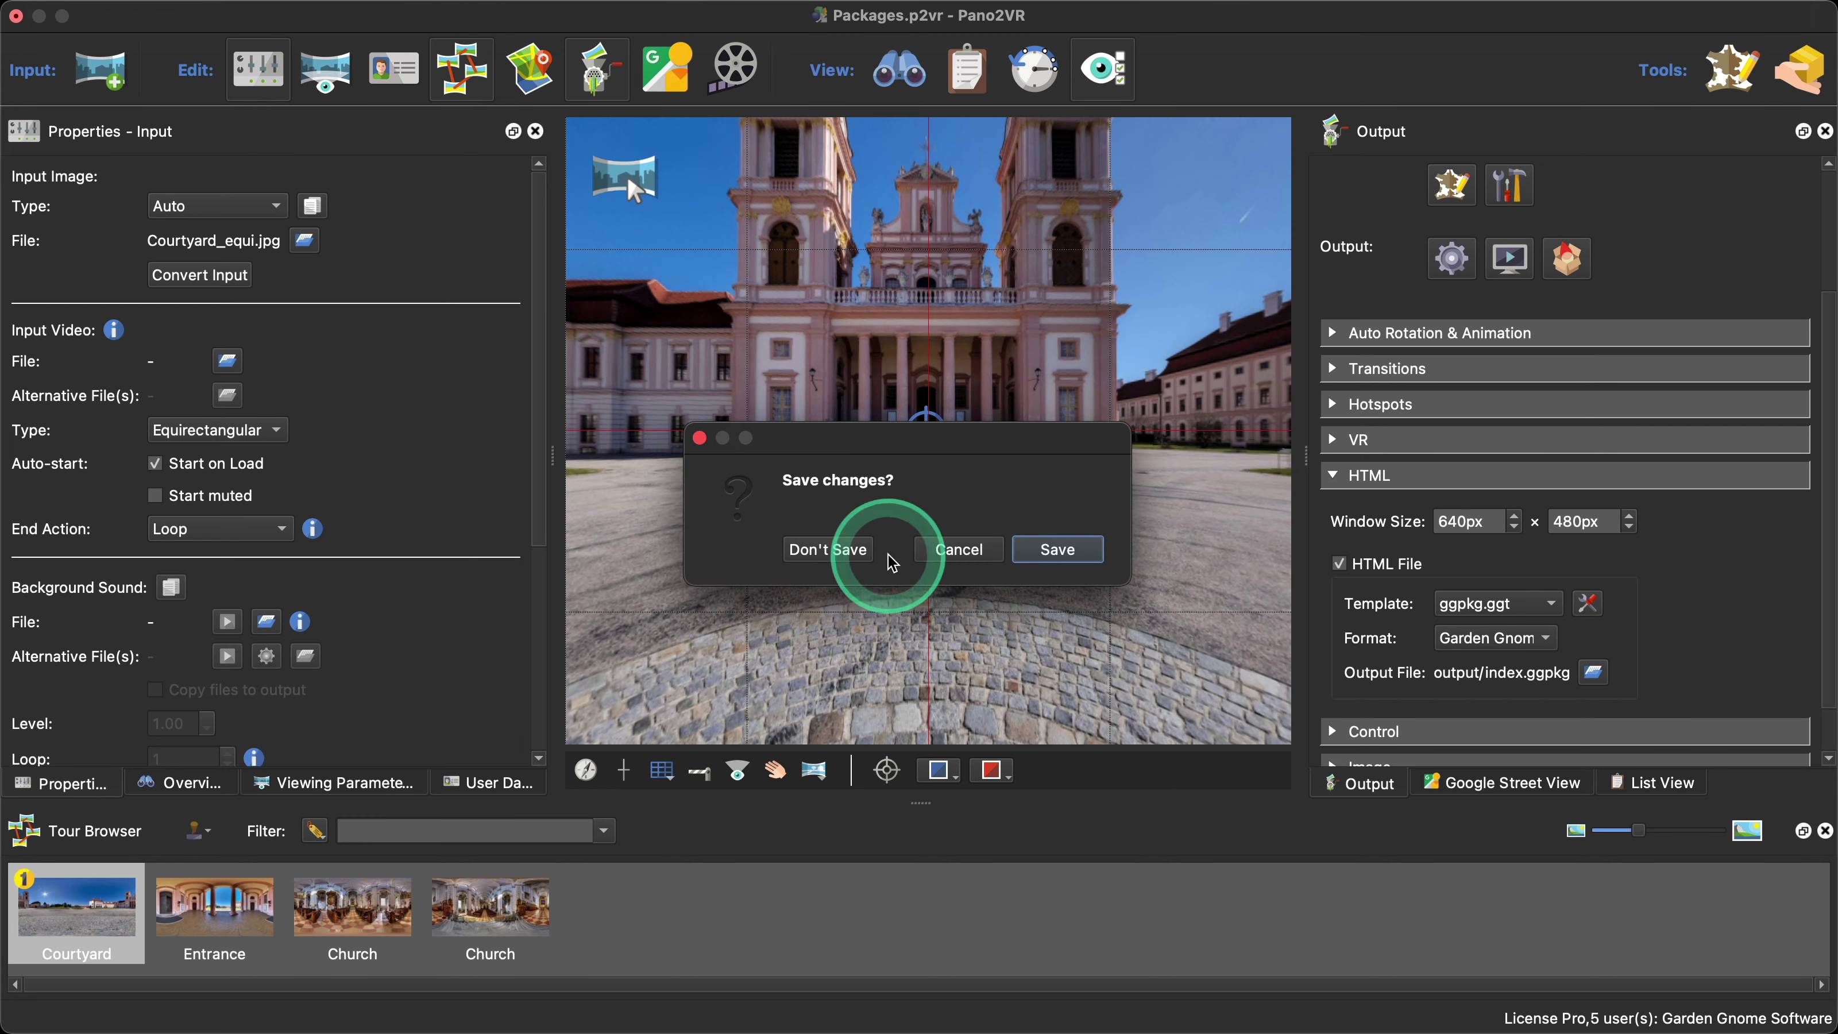
{"action": "left_click", "coordinate": [849, 552]}
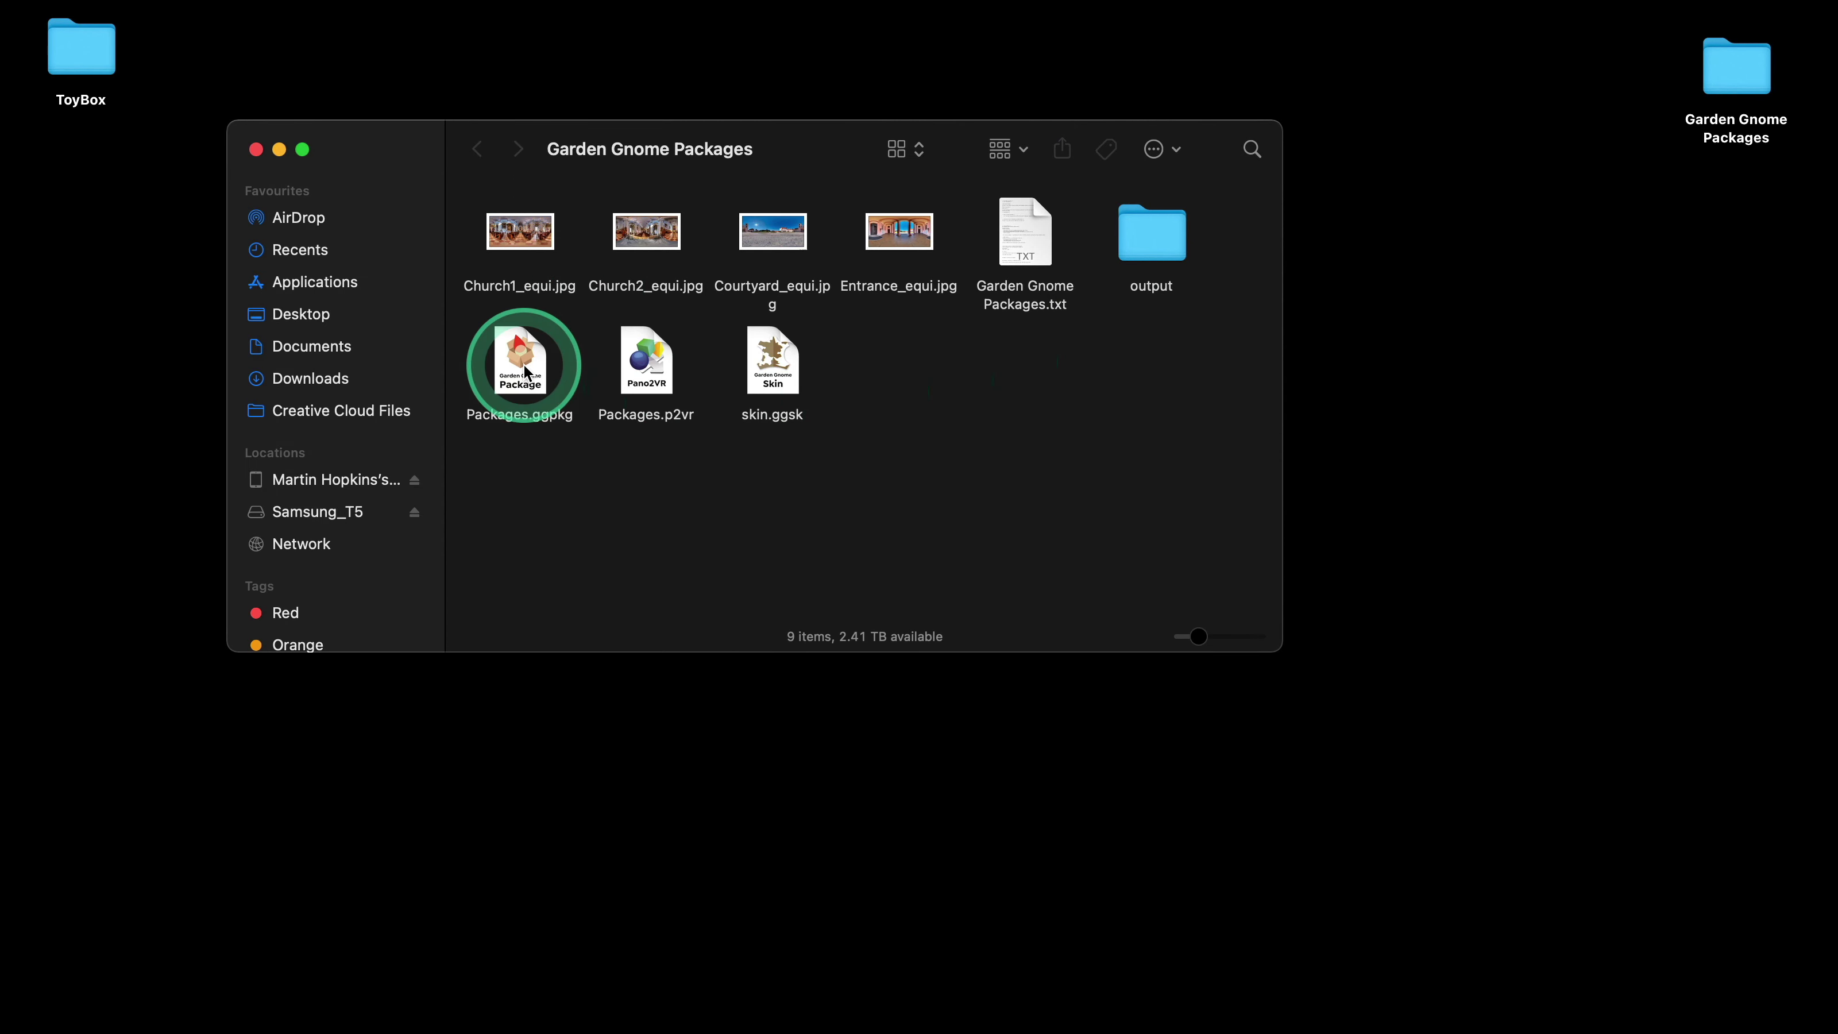
- Move Packages.ggpkg out of its folder onto the desktop beneath the Garden Gnome Packages folder, and close the folder window
{"action": "left_click_drag", "start_coordinate": [526, 372], "coordinate": [1692, 248]}
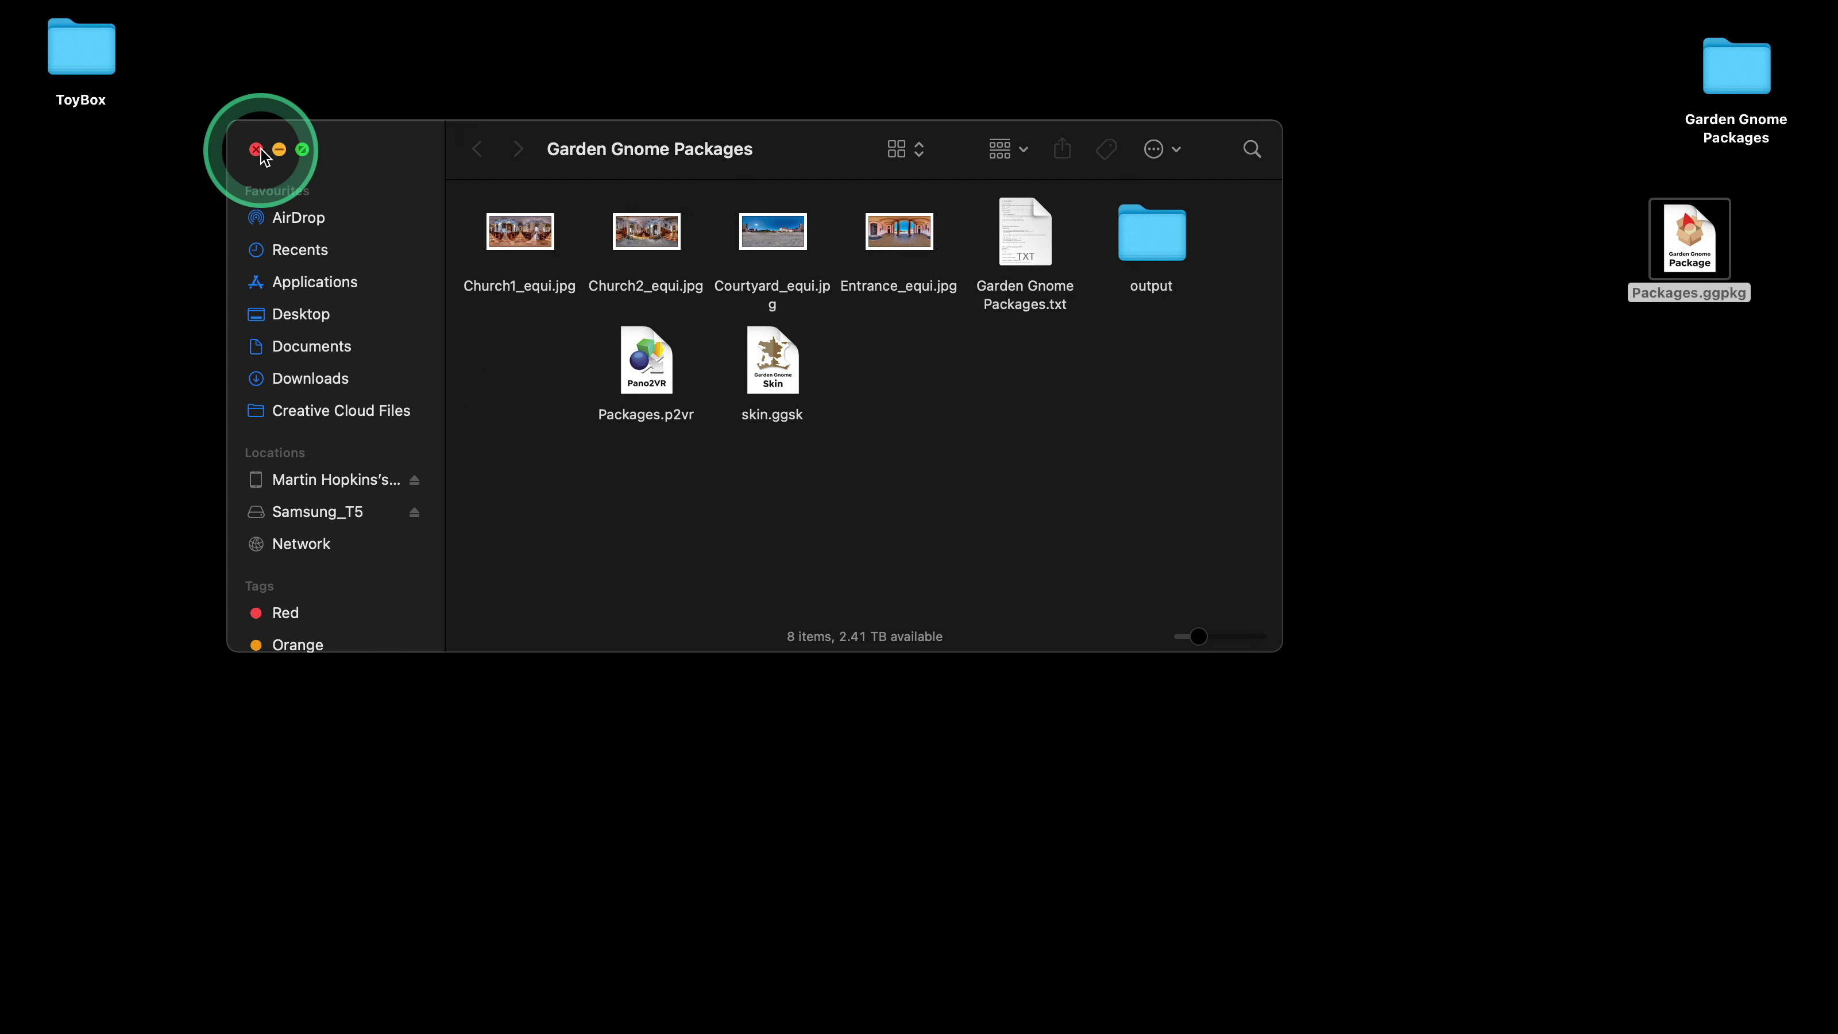
{"action": "left_click", "coordinate": [258, 150]}
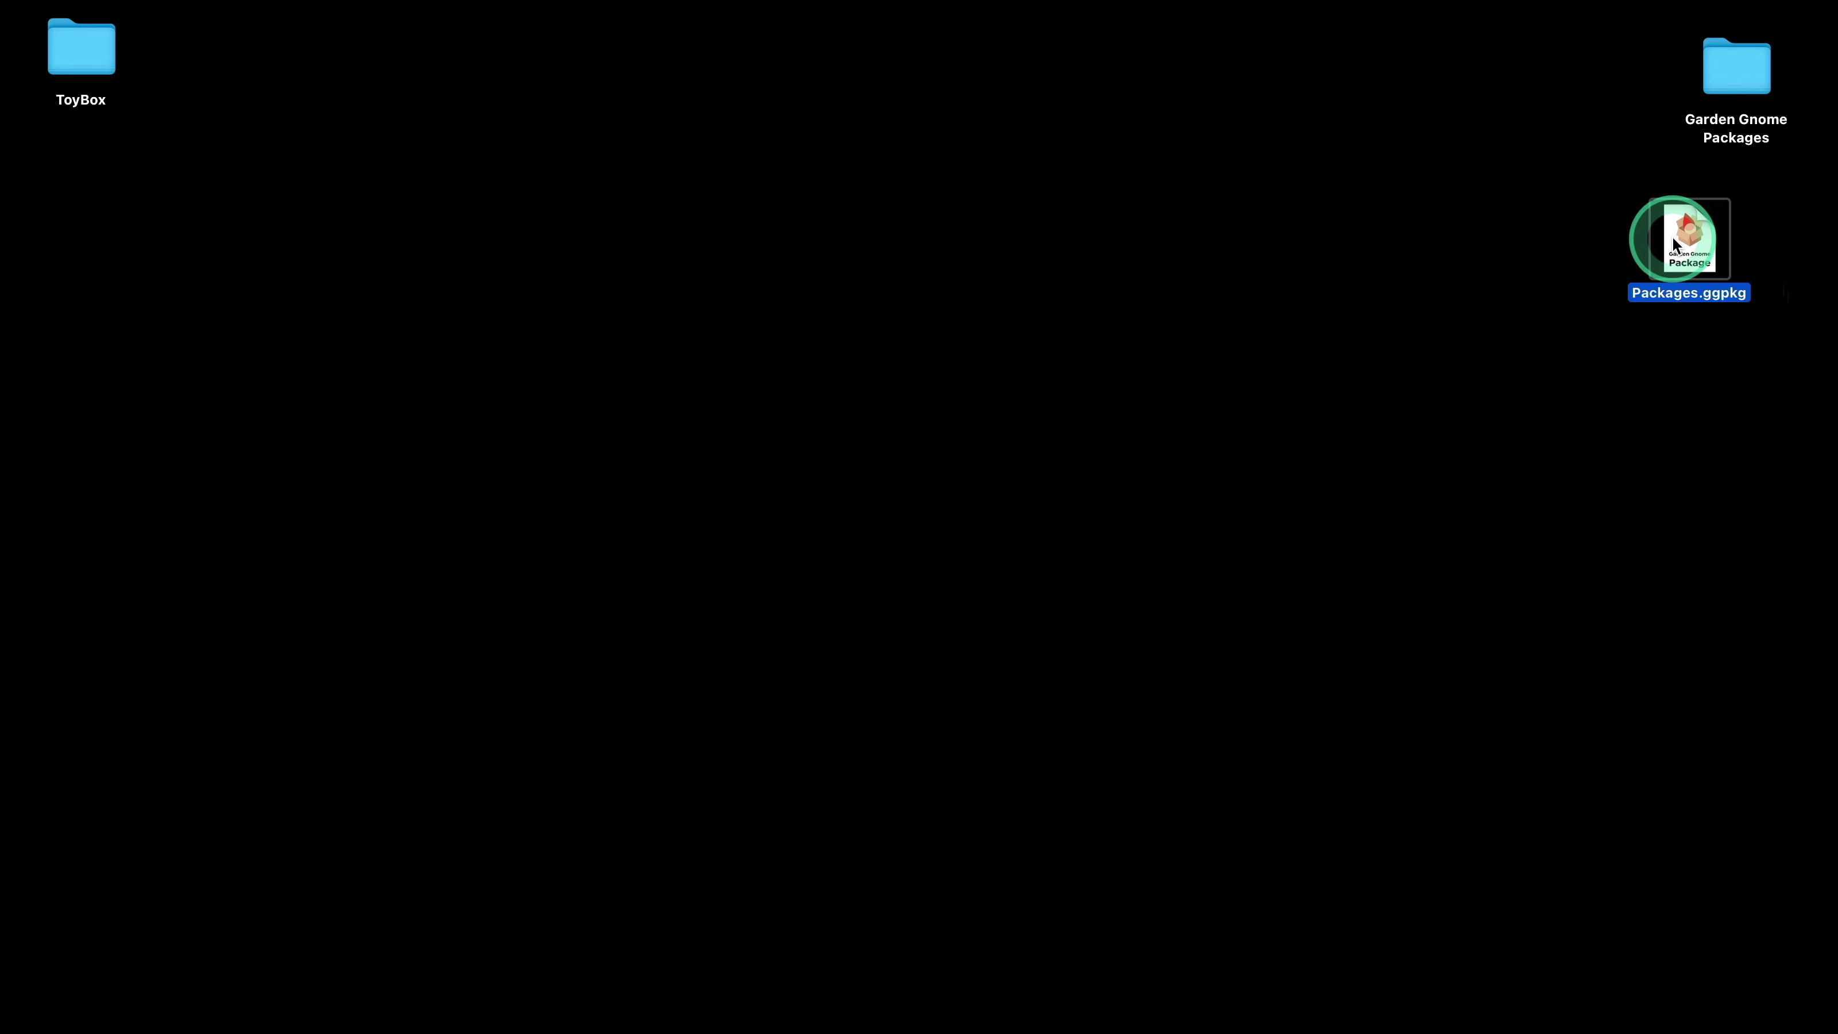
{"action": "left_click_drag", "start_coordinate": [1673, 242], "coordinate": [1715, 227]}
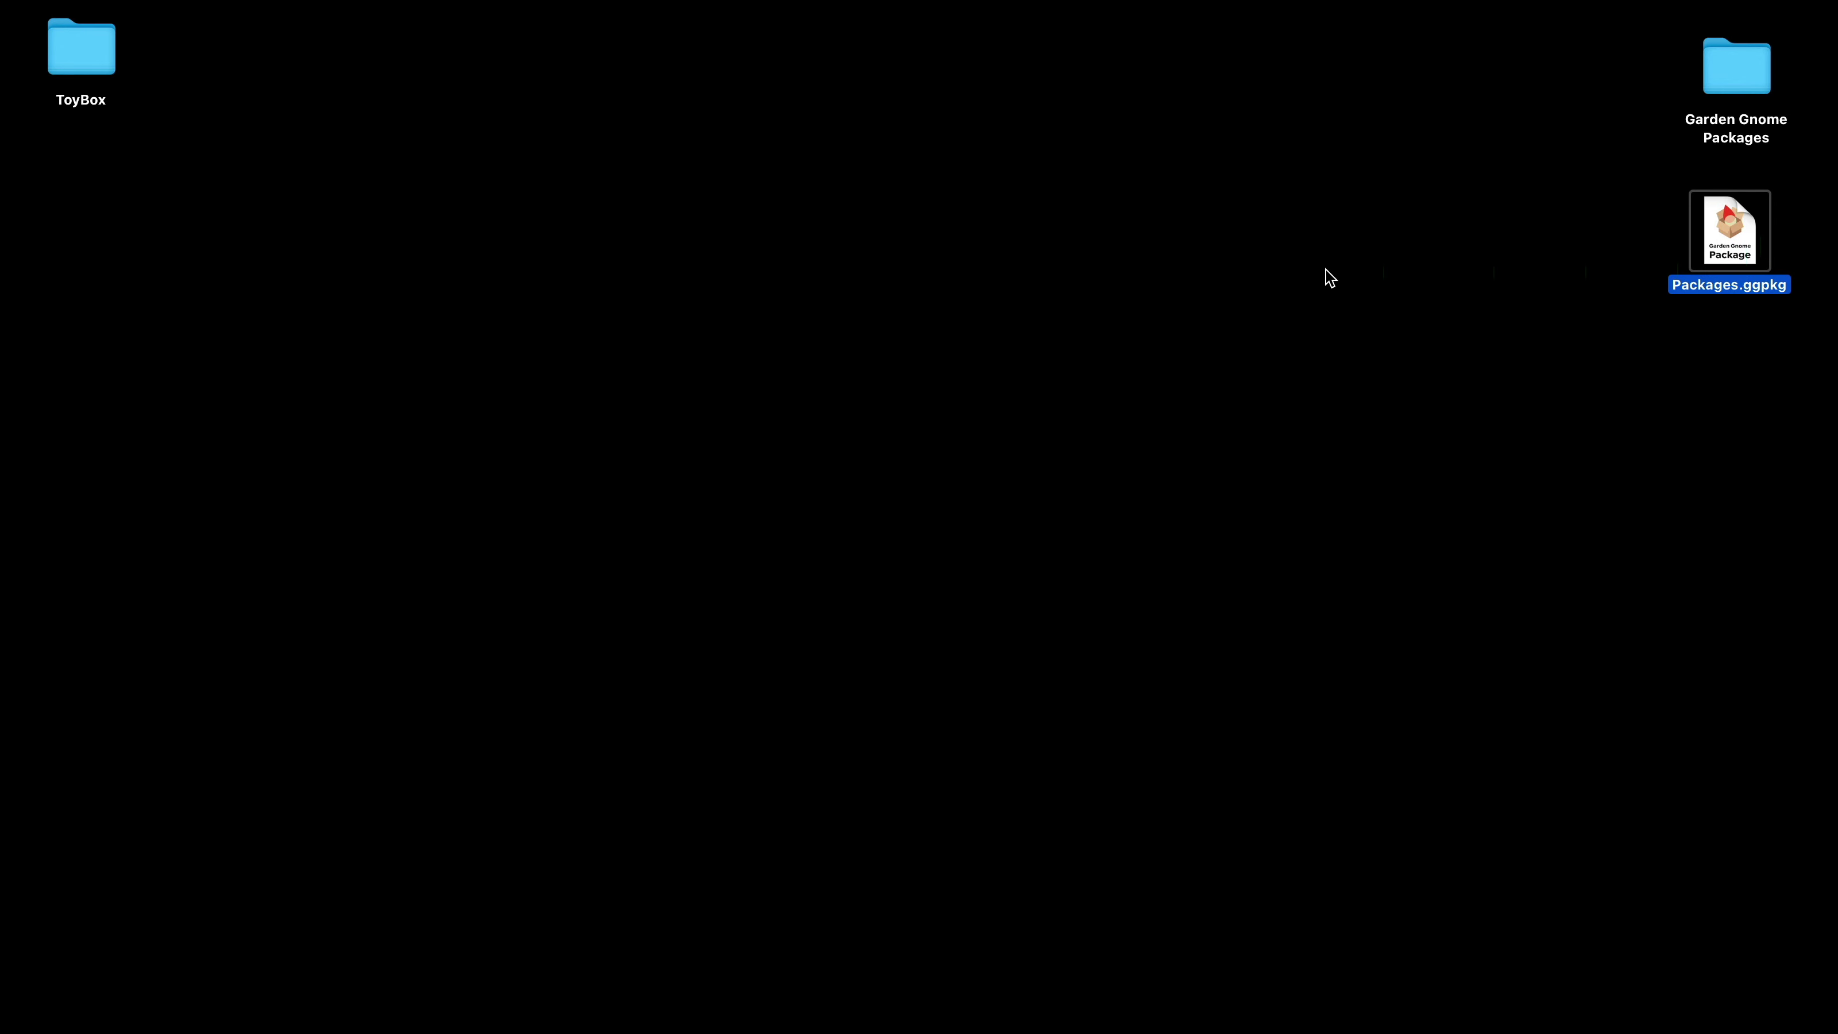
- Switch to Safari, go to the Garden Gnome home page and open the Package Viewer product page
{"action": "mouse_move", "coordinate": [927, 1008]}
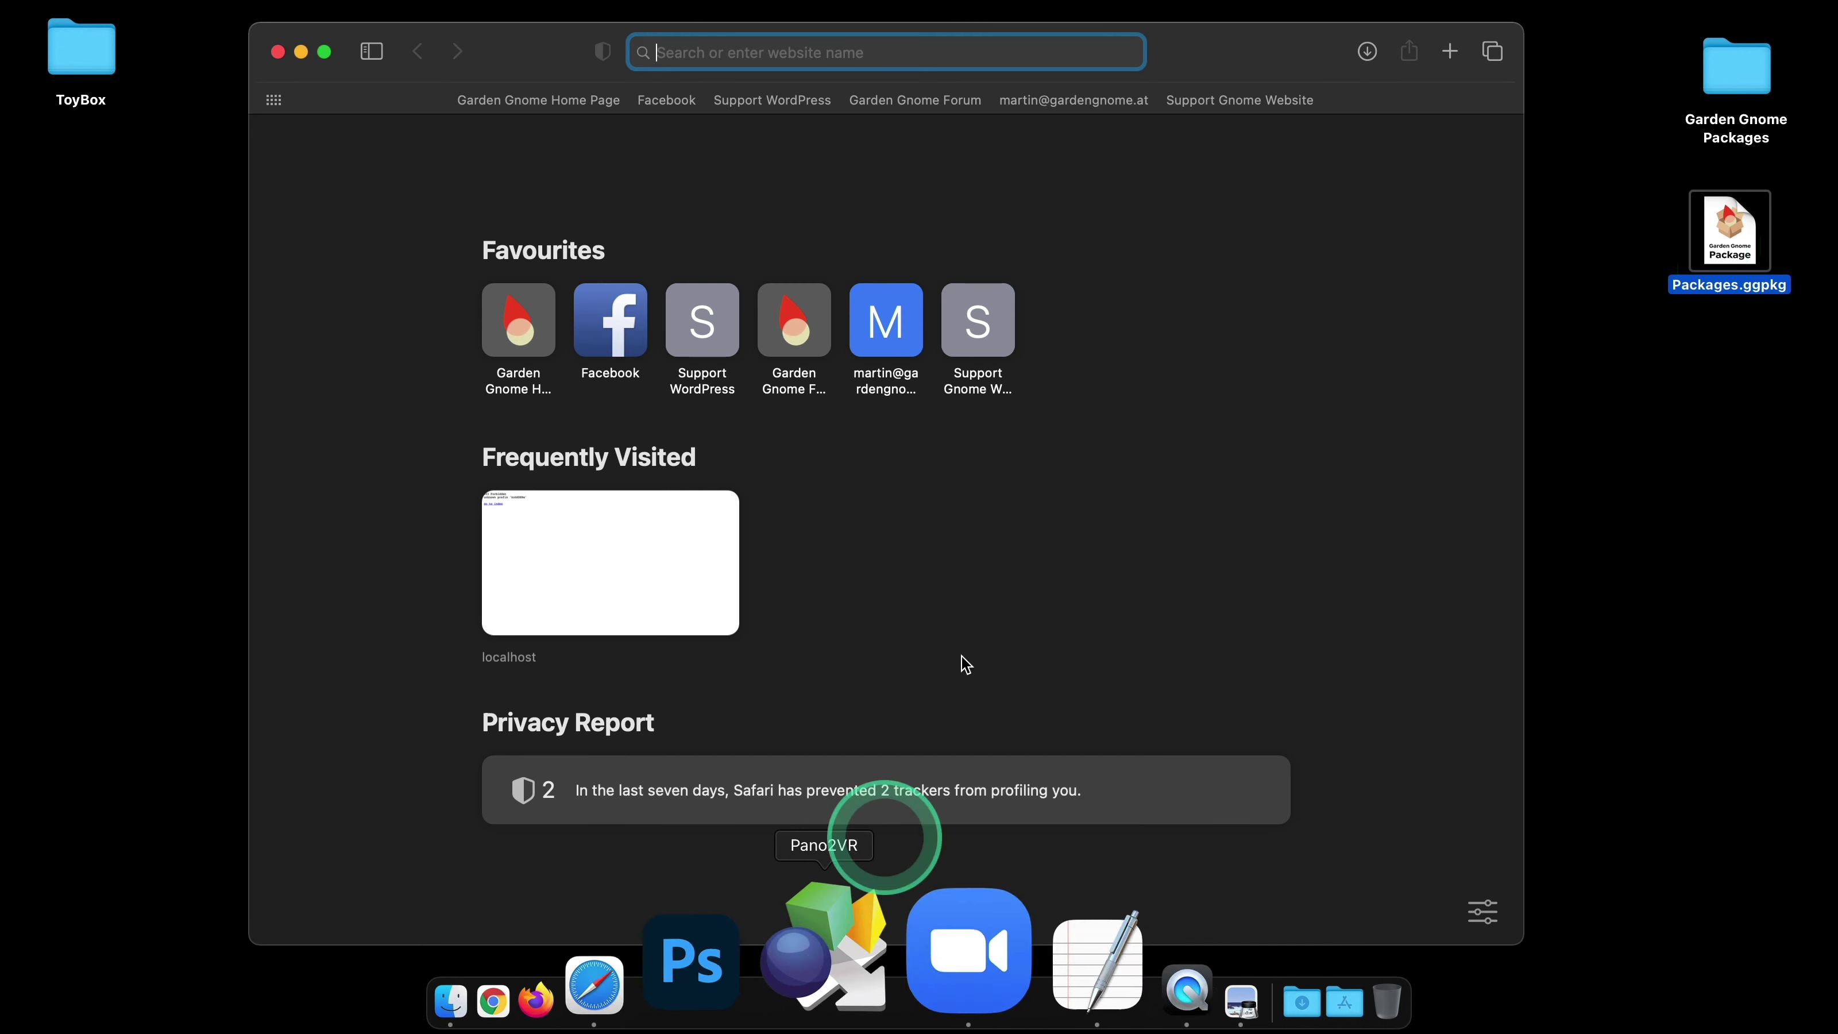
{"action": "left_click", "coordinate": [529, 326]}
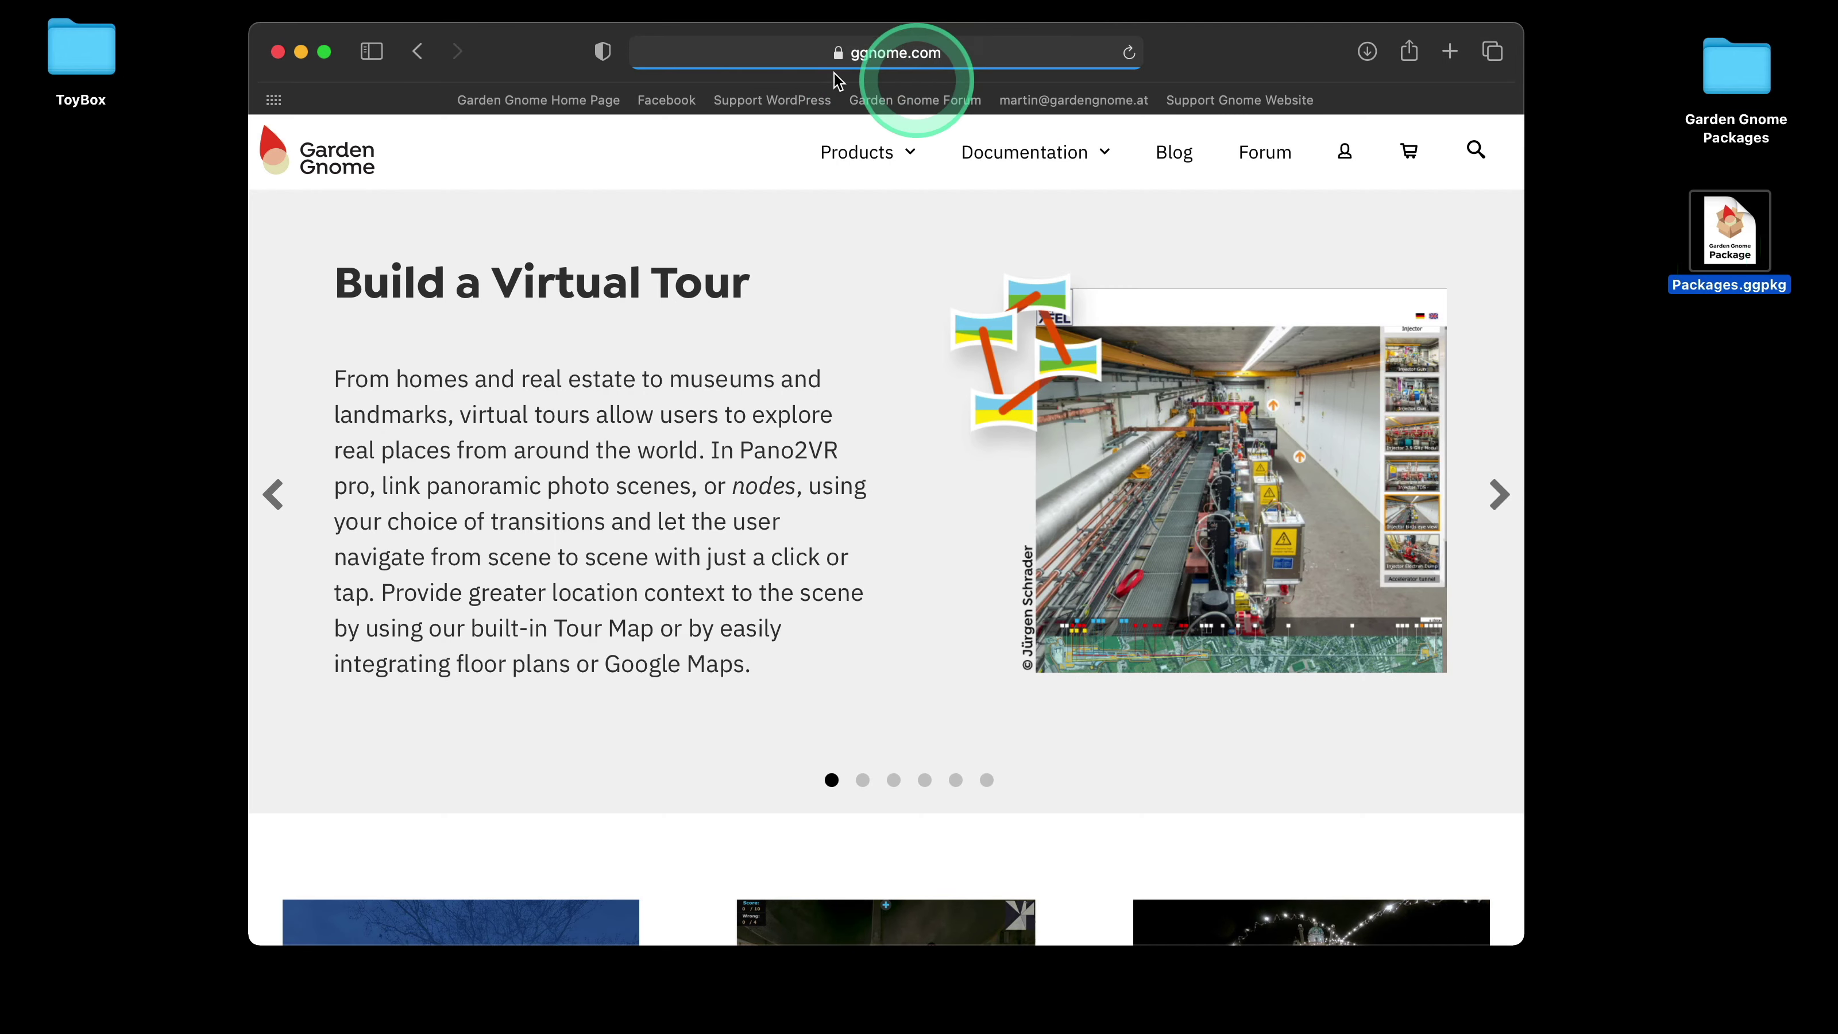
{"action": "left_click_drag", "start_coordinate": [553, 57], "coordinate": [615, 35]}
{"action": "mouse_move", "coordinate": [940, 147]}
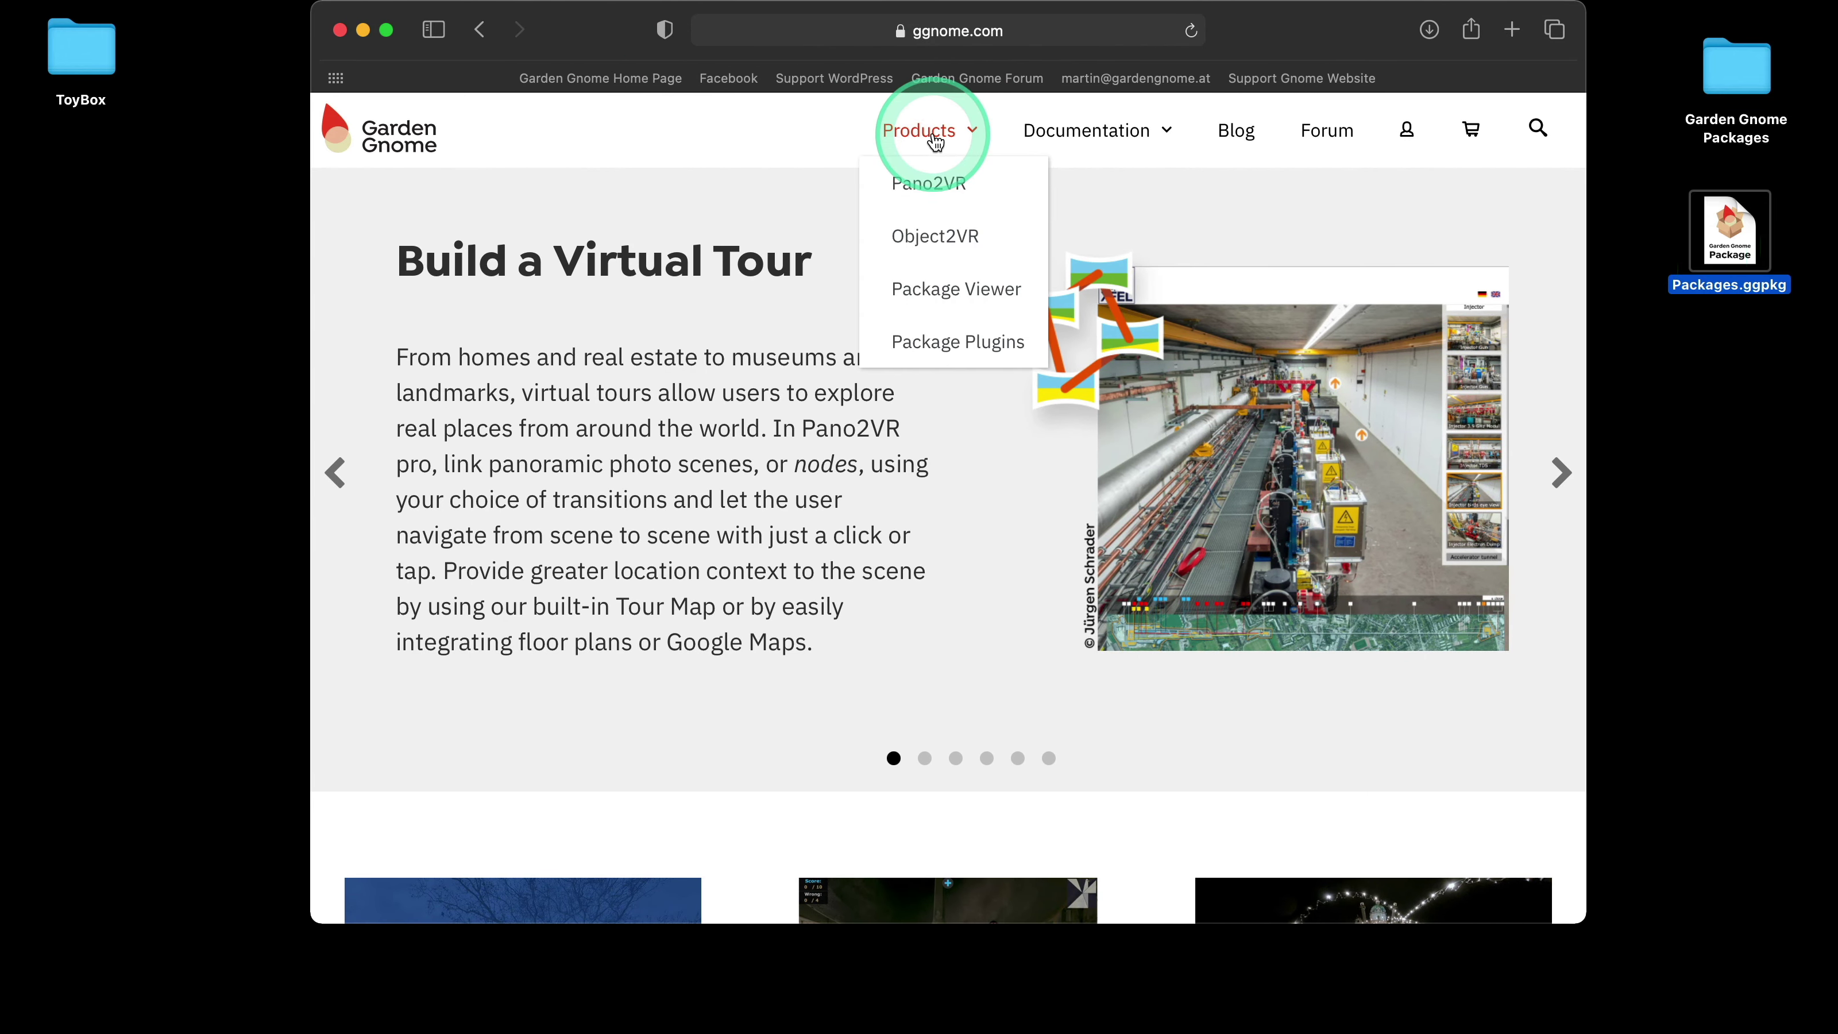
{"action": "left_click", "coordinate": [979, 291]}
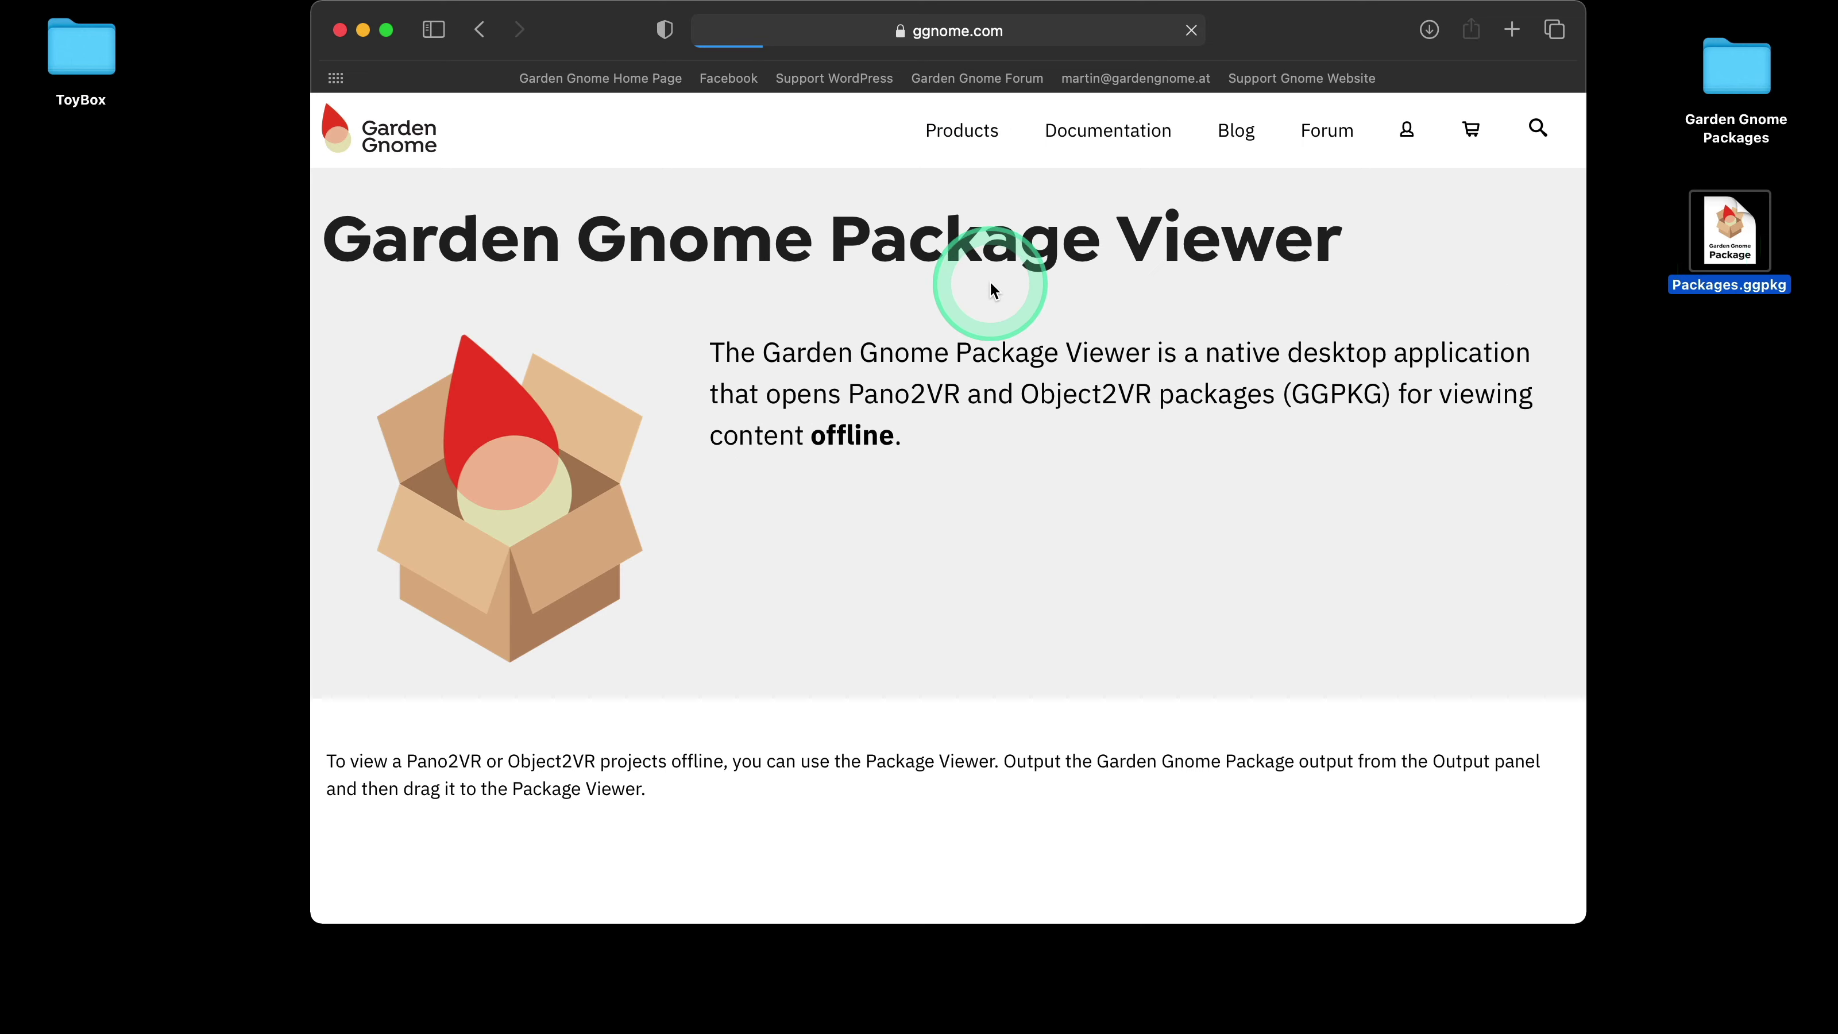
- Download the macOS X version of the Garden Gnome Package Viewer and close the browser window
{"action": "scroll", "coordinate": [1182, 399], "scroll_direction": "down", "scroll_amount": 10}
{"action": "scroll", "coordinate": [1311, 403], "scroll_direction": "down", "scroll_amount": 15}
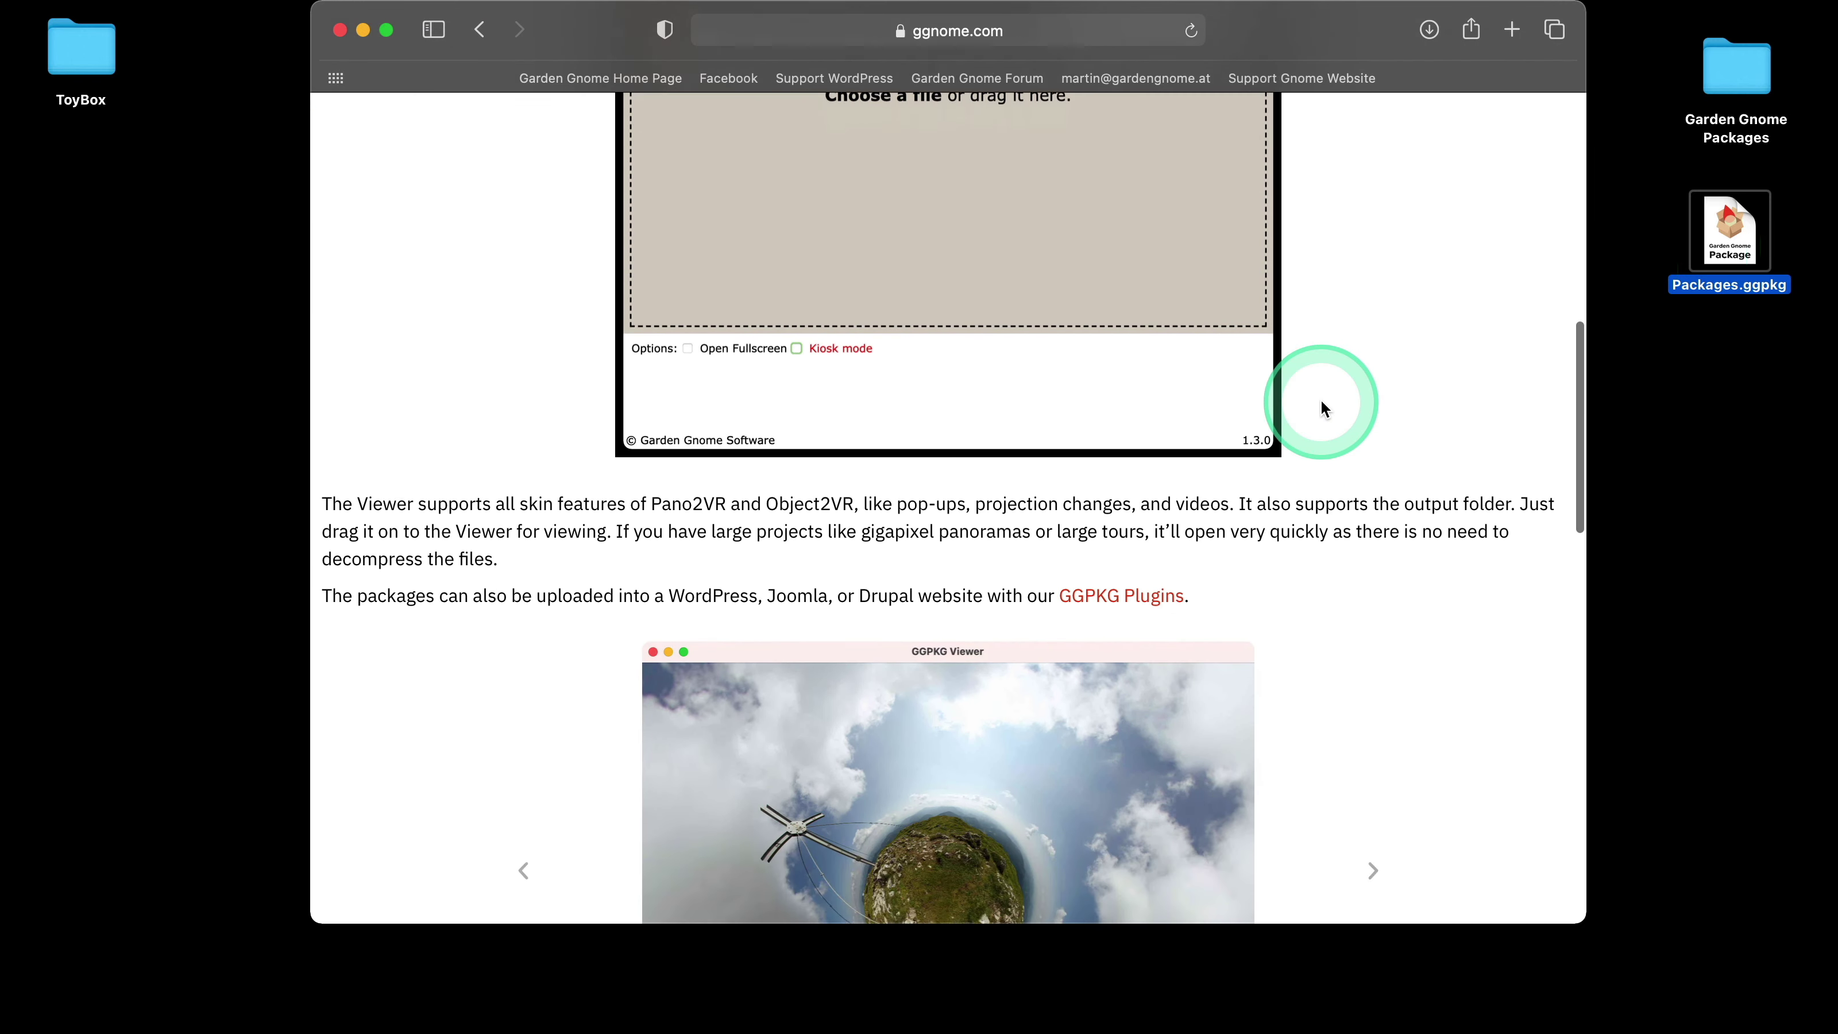
{"action": "scroll", "coordinate": [1329, 409], "scroll_direction": "down", "scroll_amount": 8}
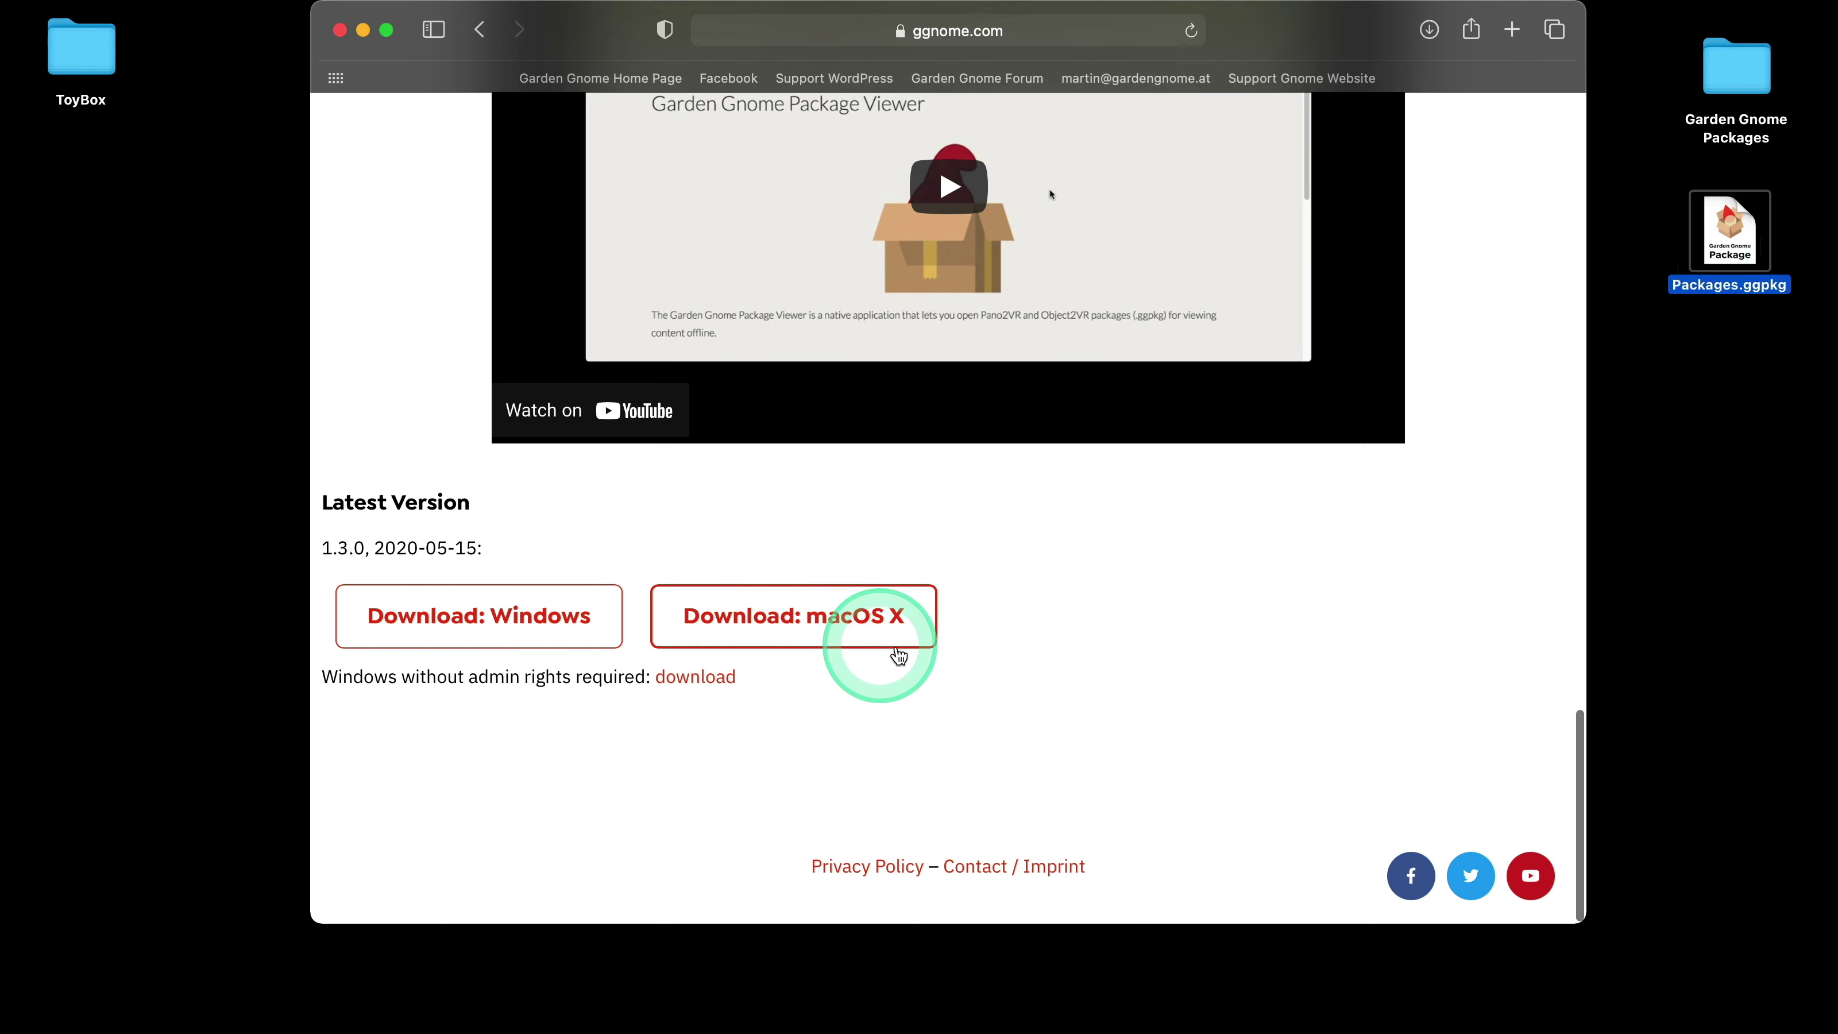
{"action": "left_click", "coordinate": [774, 624]}
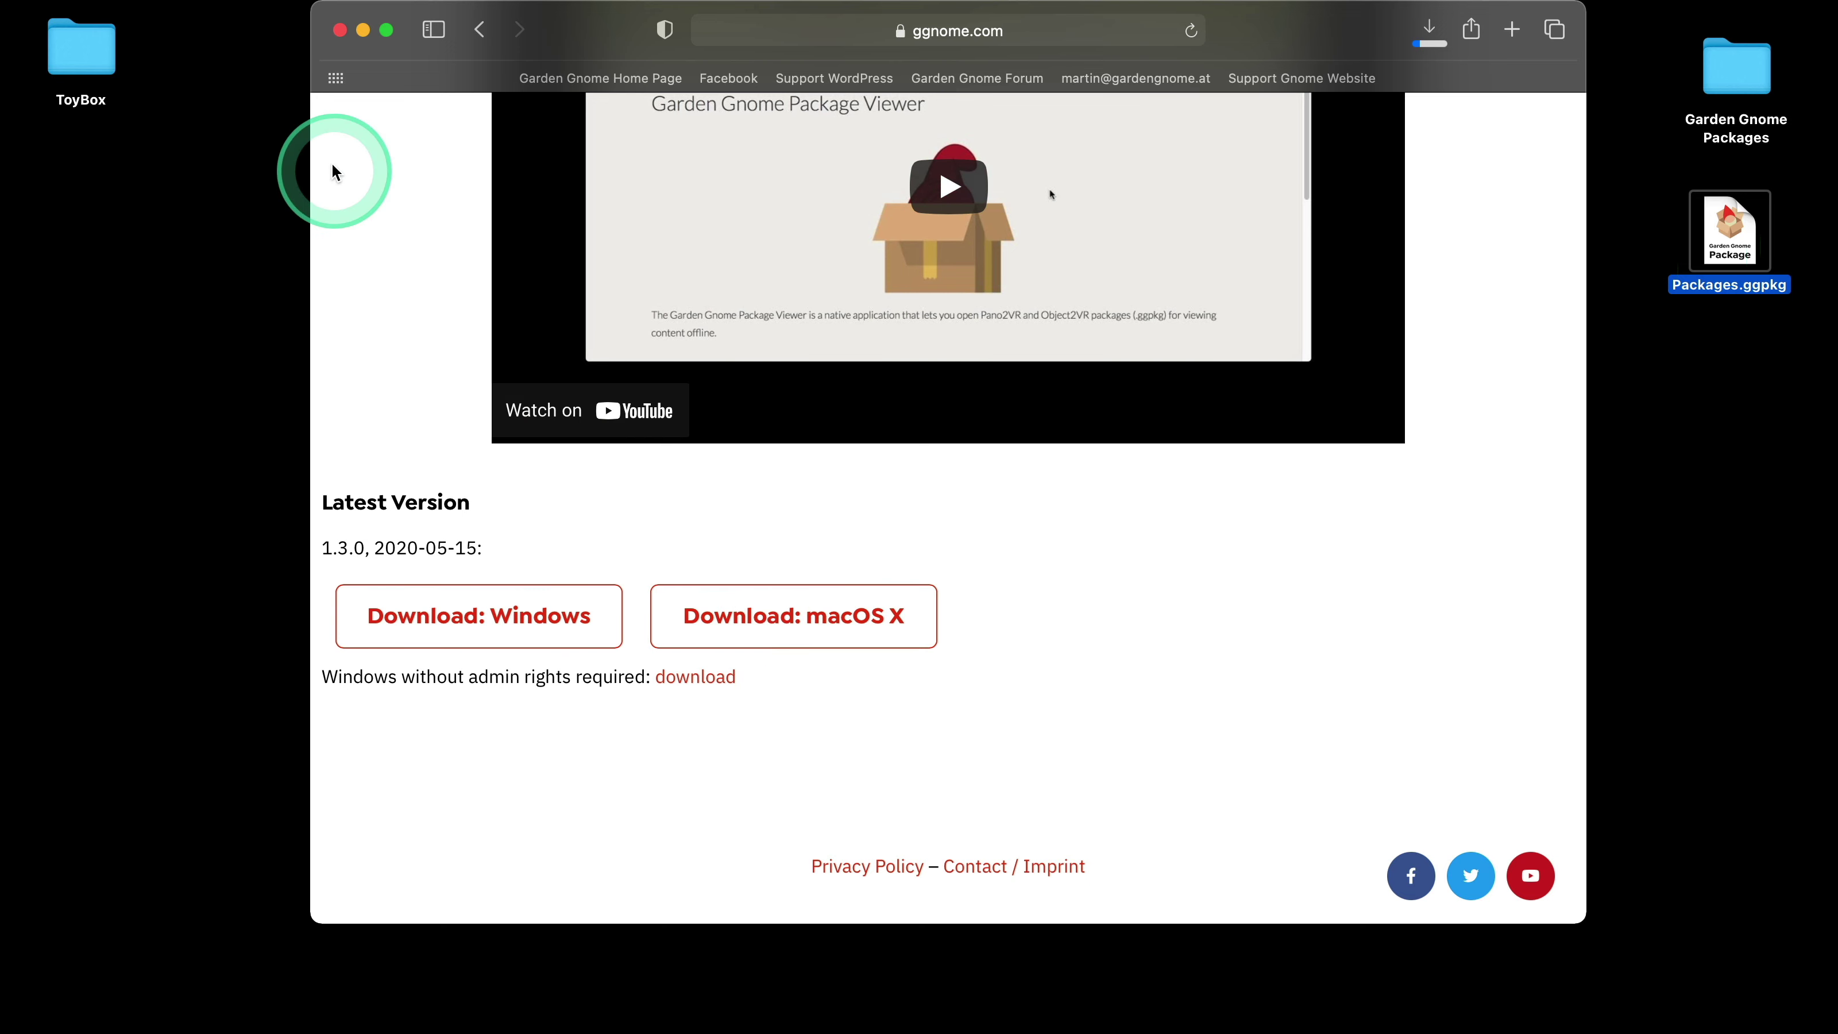
{"action": "left_click", "coordinate": [345, 33]}
- Move the downloaded ggpkg_viewer-1_3_0_mac.dmg from Downloads to the desktop and open the disk image
{"action": "mouse_move", "coordinate": [1078, 1028]}
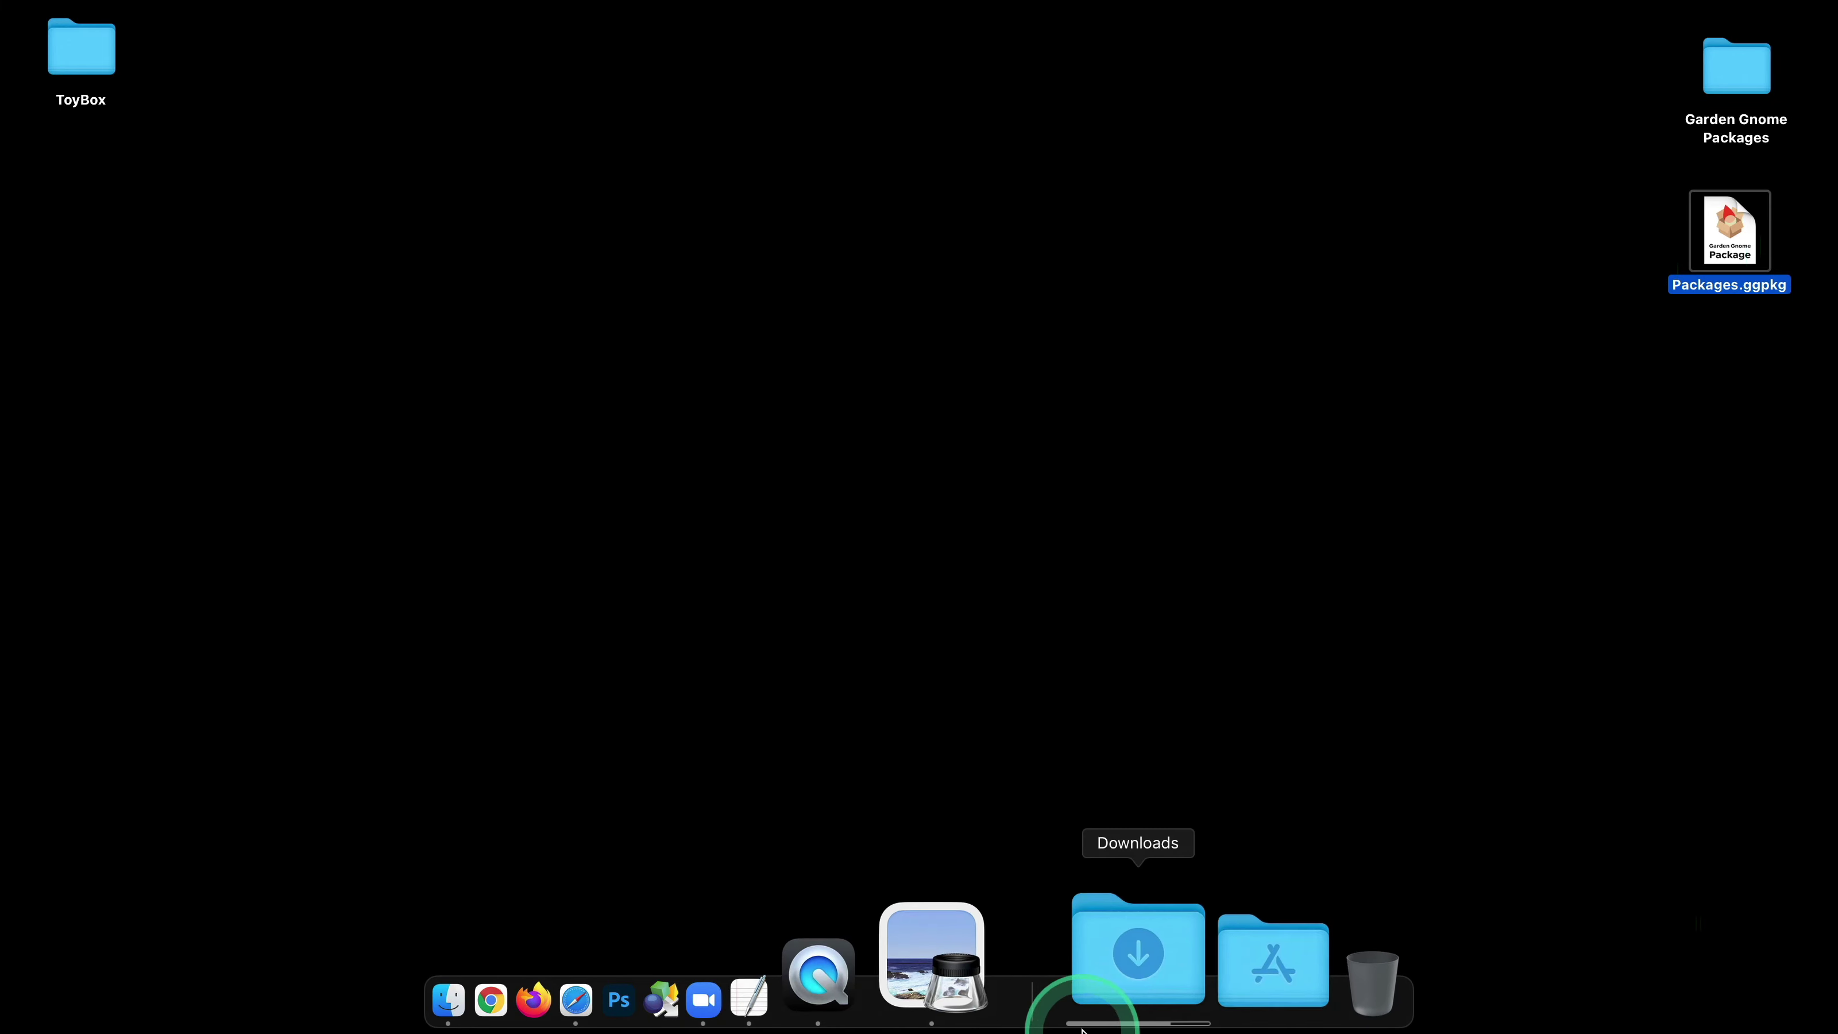
{"action": "left_click", "coordinate": [1107, 963]}
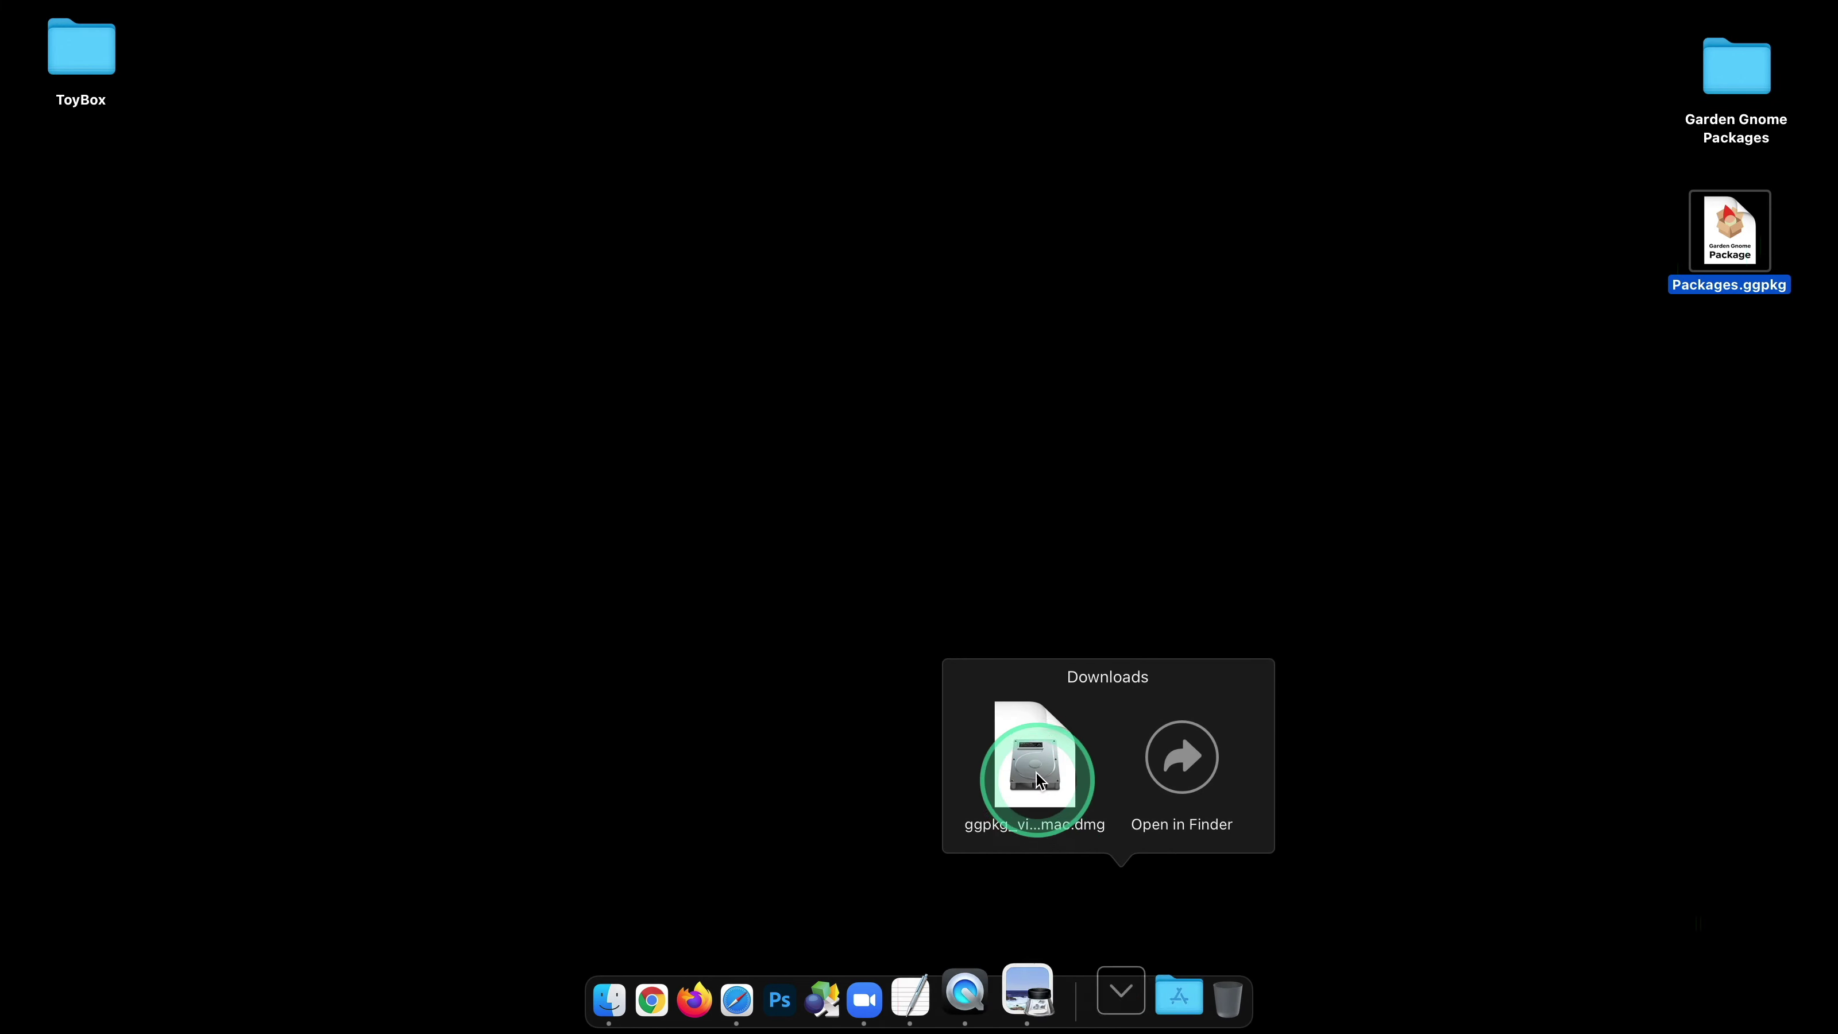
{"action": "left_click_drag", "start_coordinate": [1040, 781], "coordinate": [902, 485]}
{"action": "double_click", "coordinate": [901, 486]}
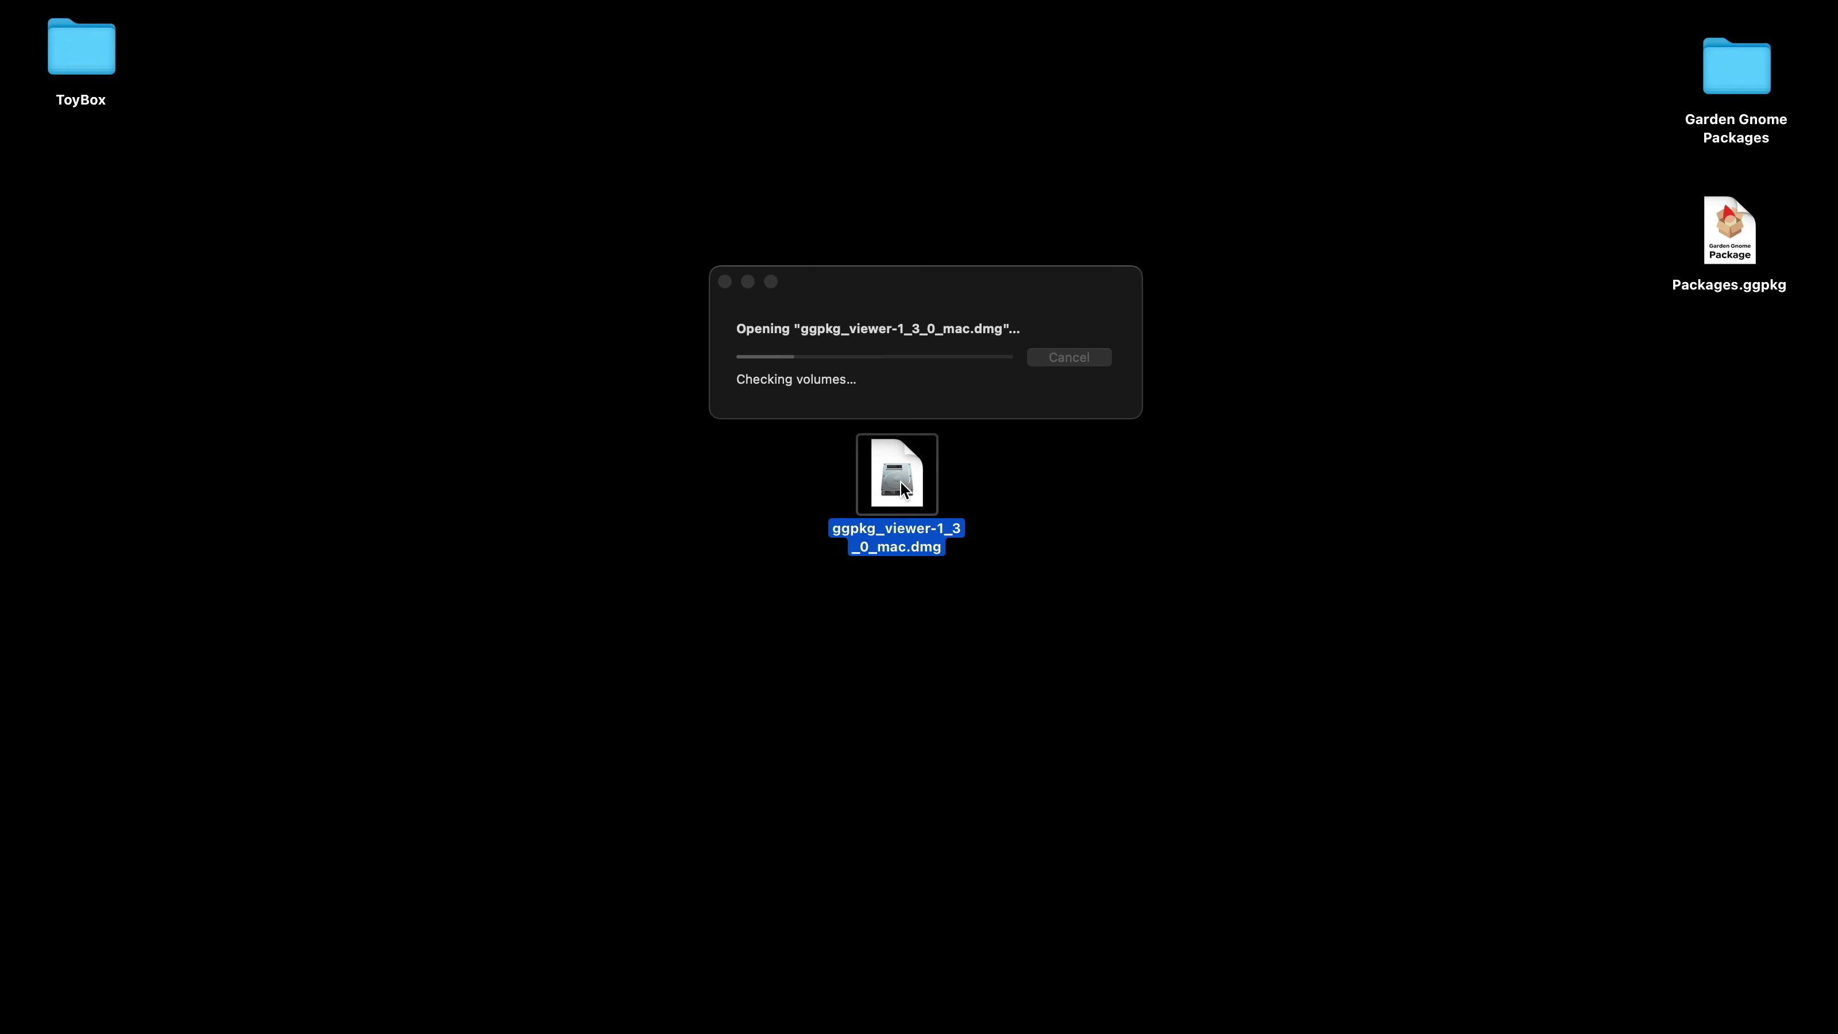
{"action": "left_click", "coordinate": [902, 485]}
{"action": "left_click", "coordinate": [683, 237]}
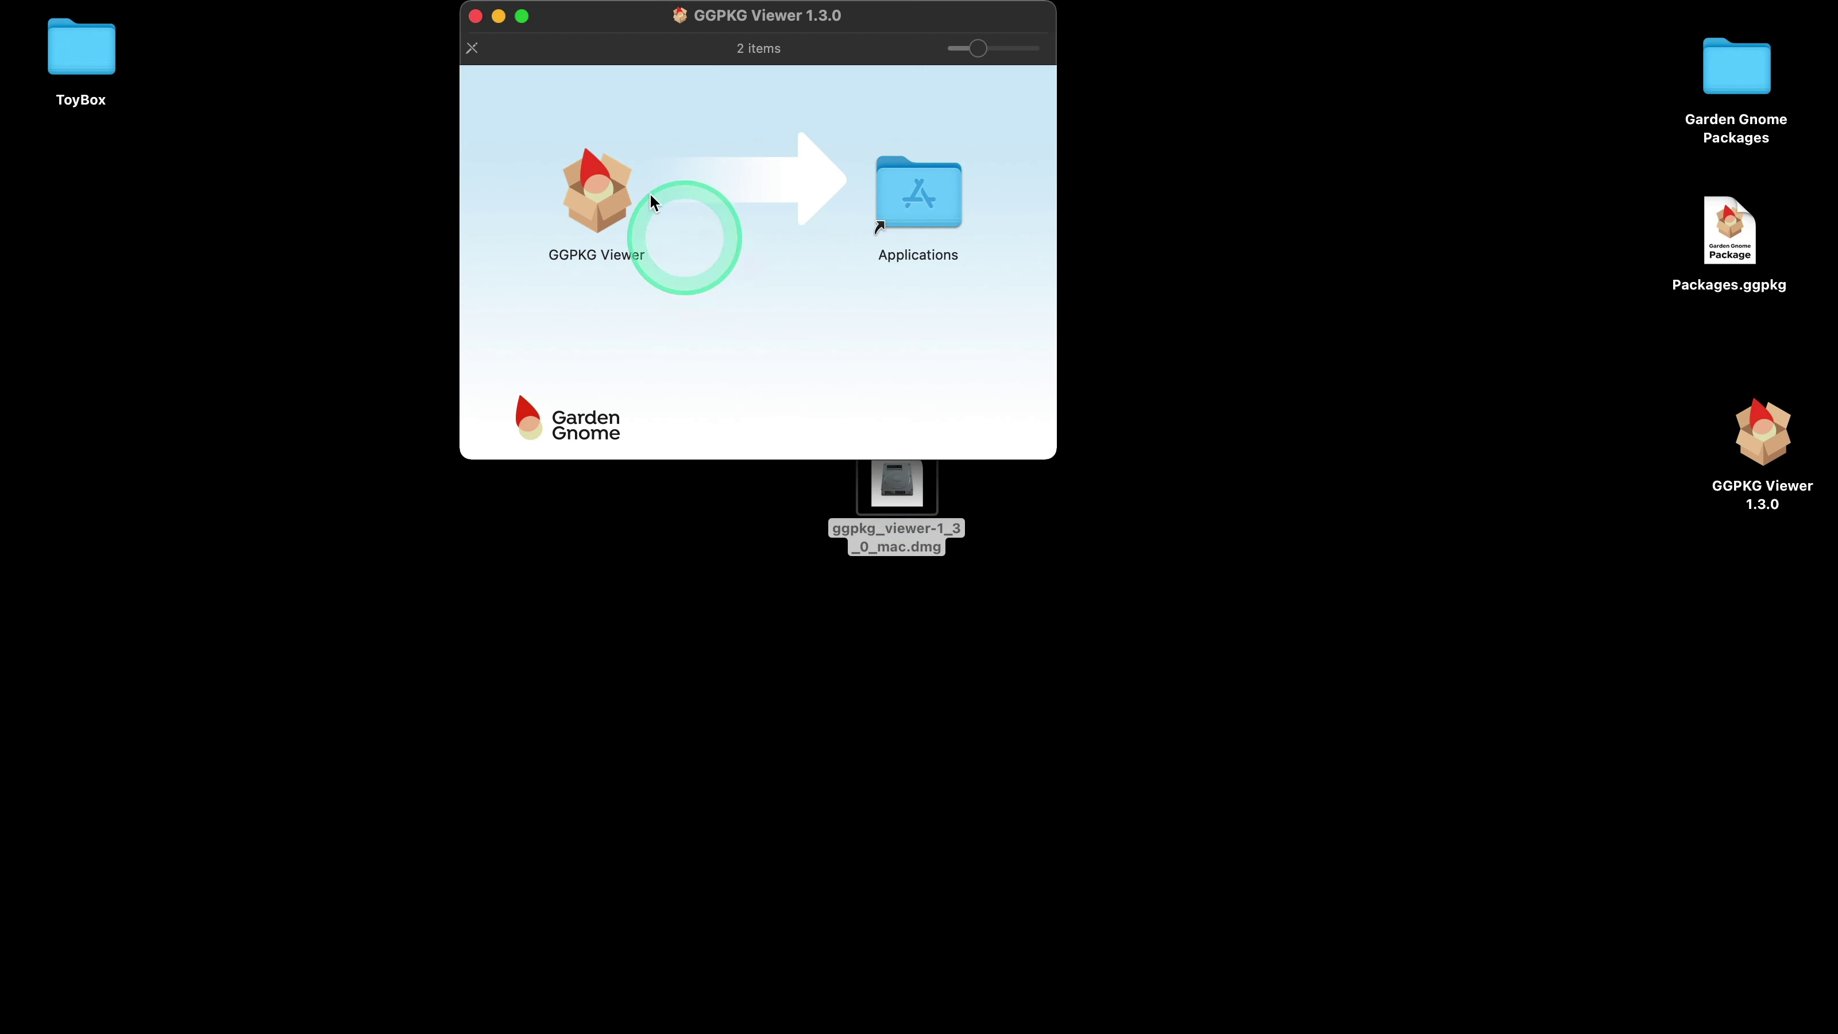
- Install GGPKG Viewer into the Applications folder, replacing the existing copy, and close the disk image window
{"action": "left_click_drag", "start_coordinate": [579, 191], "coordinate": [928, 248]}
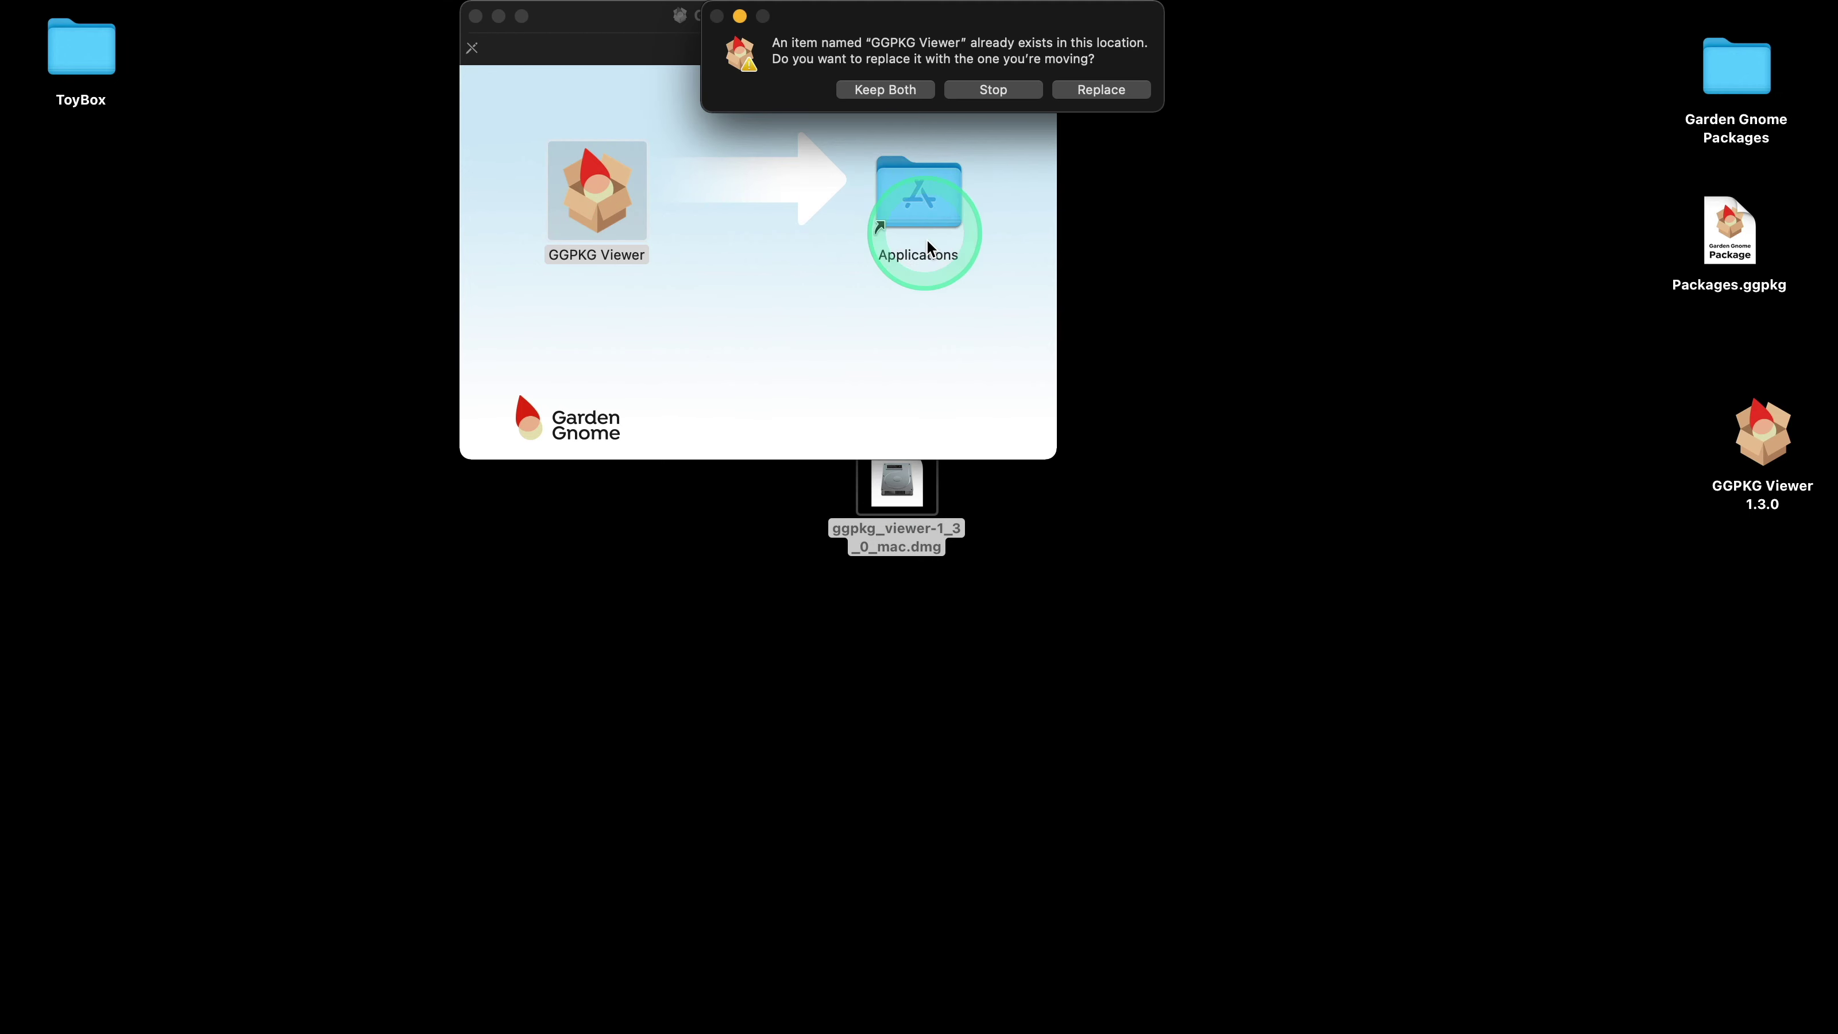
{"action": "left_click", "coordinate": [1101, 89]}
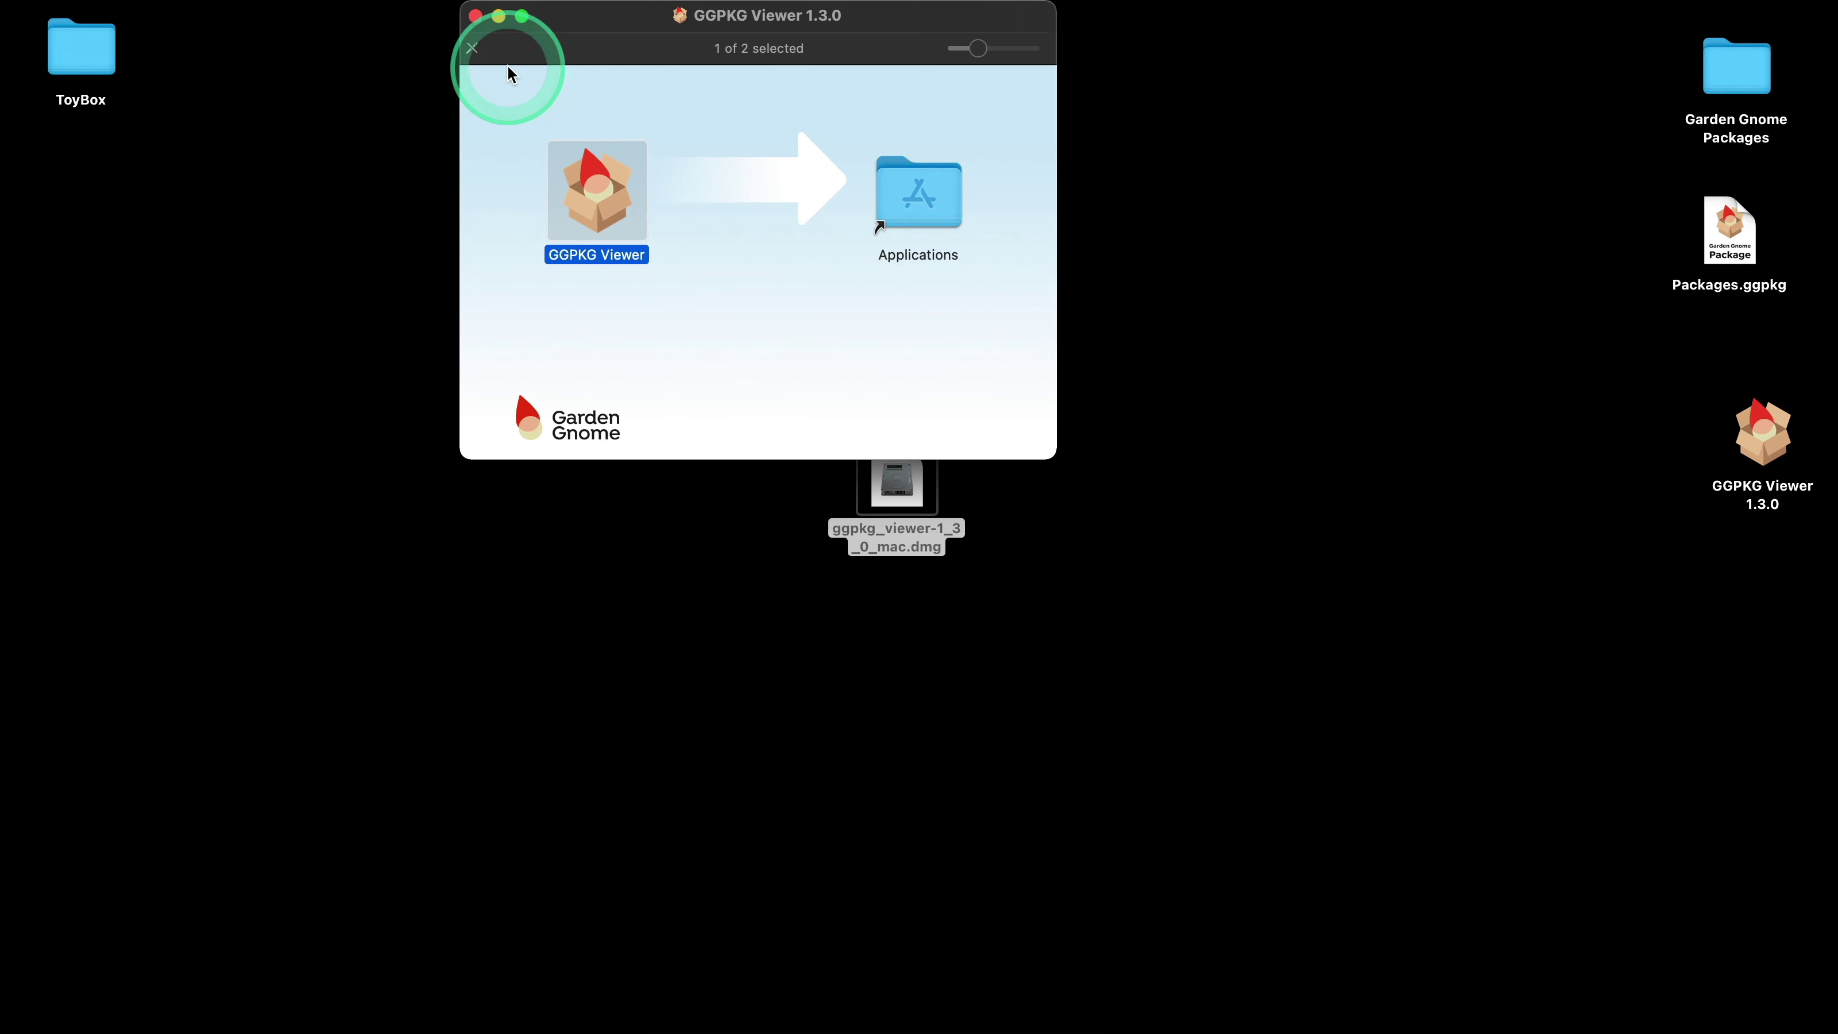
{"action": "left_click", "coordinate": [476, 17]}
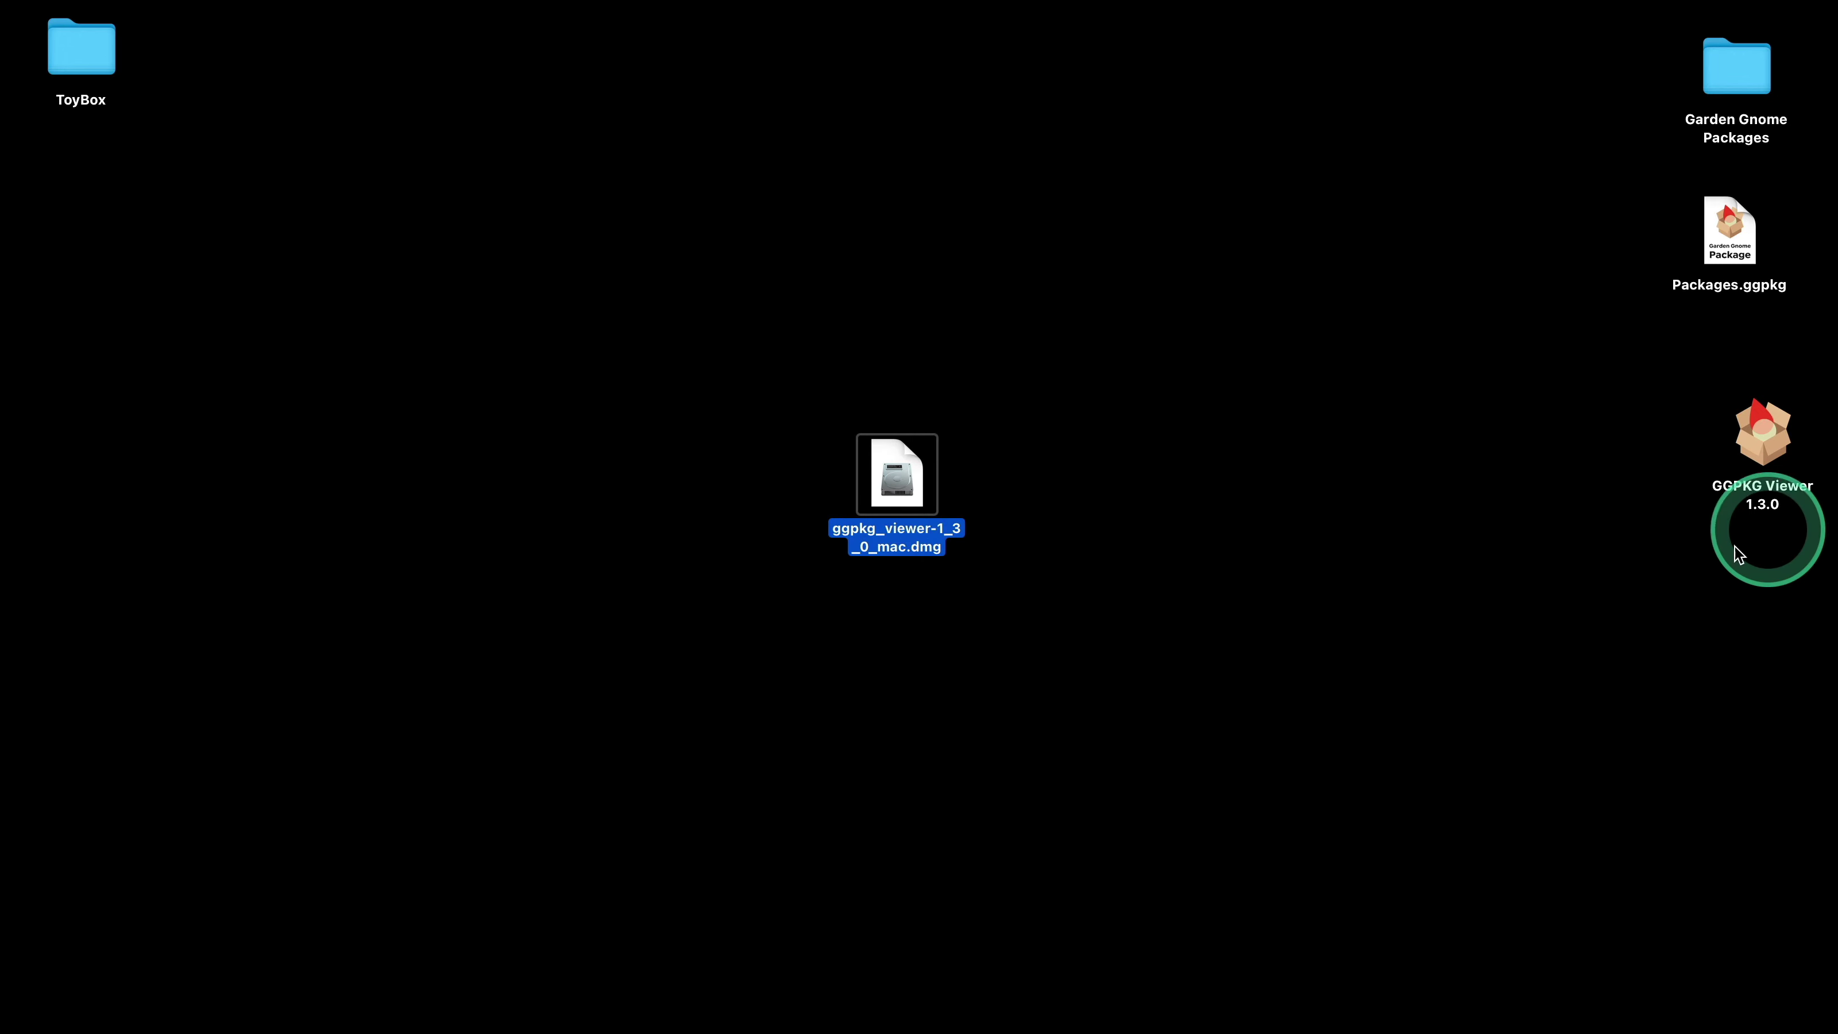
- Eject the GGPKG Viewer 1.3.0 disk image and move ggpkg_viewer-1_3_0_mac.dmg to the Trash
{"action": "right_click", "coordinate": [1757, 450]}
{"action": "left_click", "coordinate": [1668, 508]}
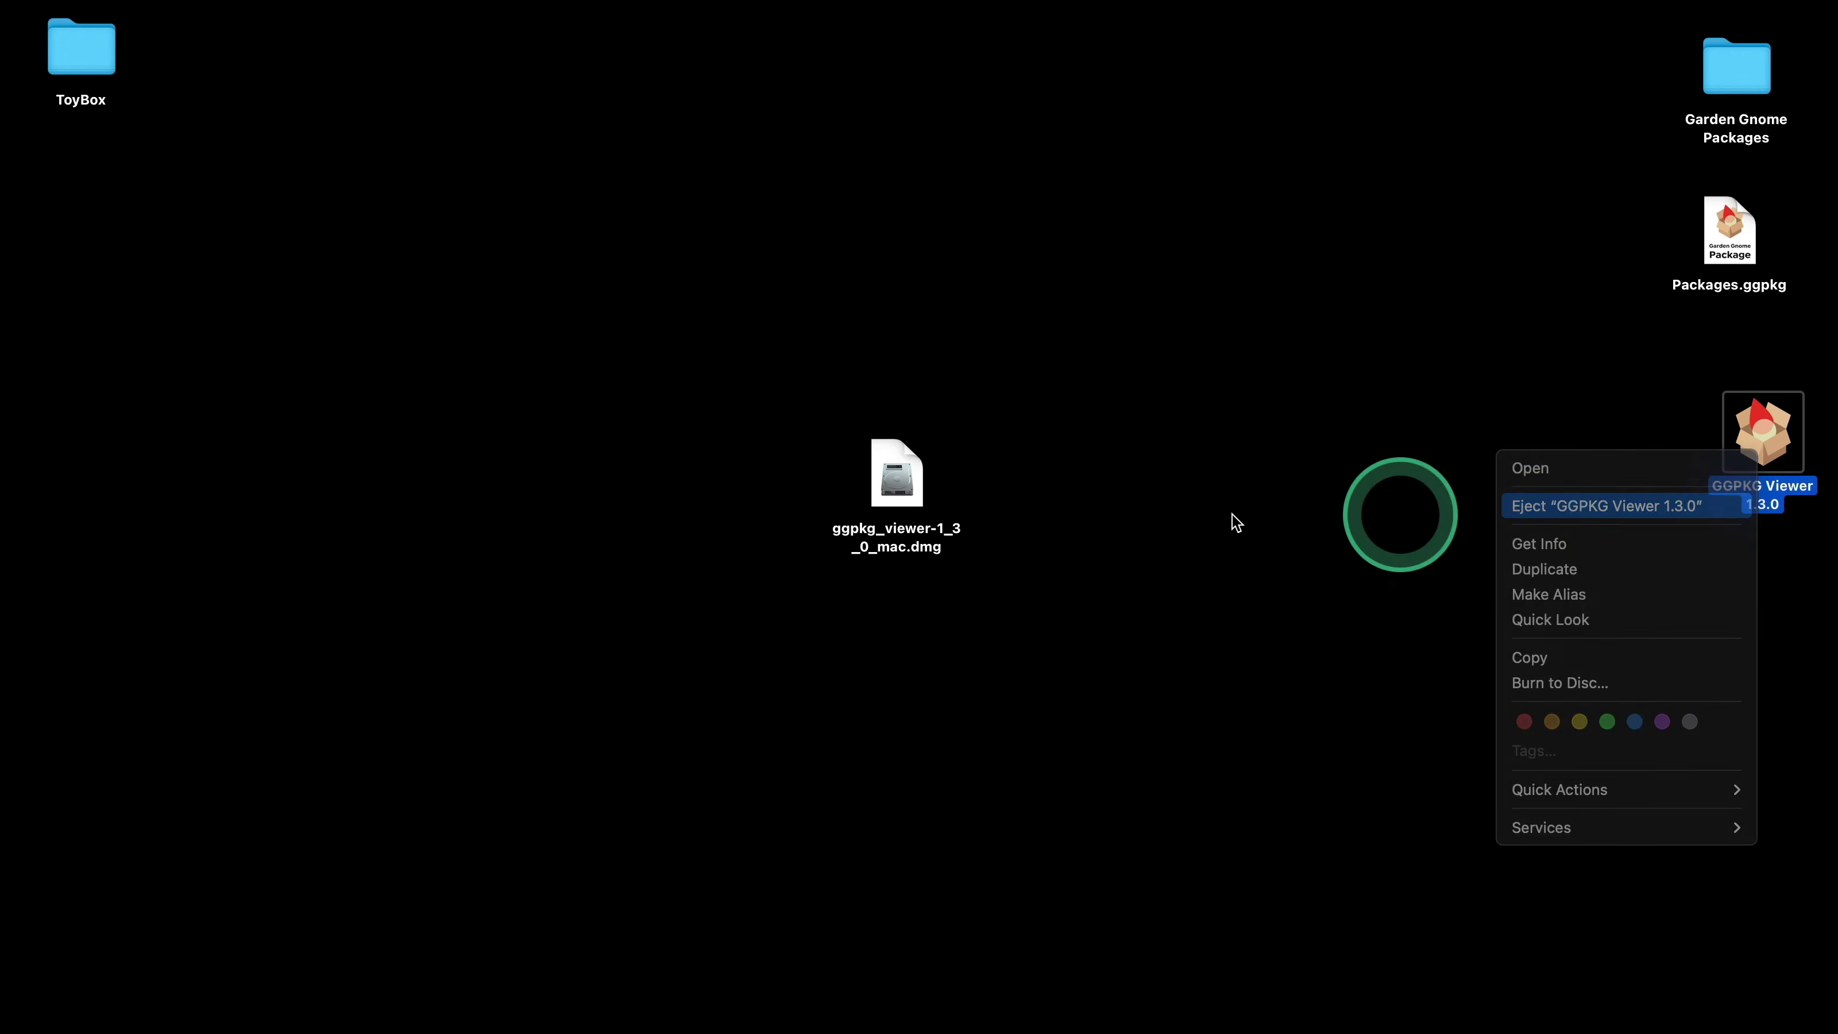
{"action": "left_click_drag", "start_coordinate": [969, 490], "coordinate": [1186, 961]}
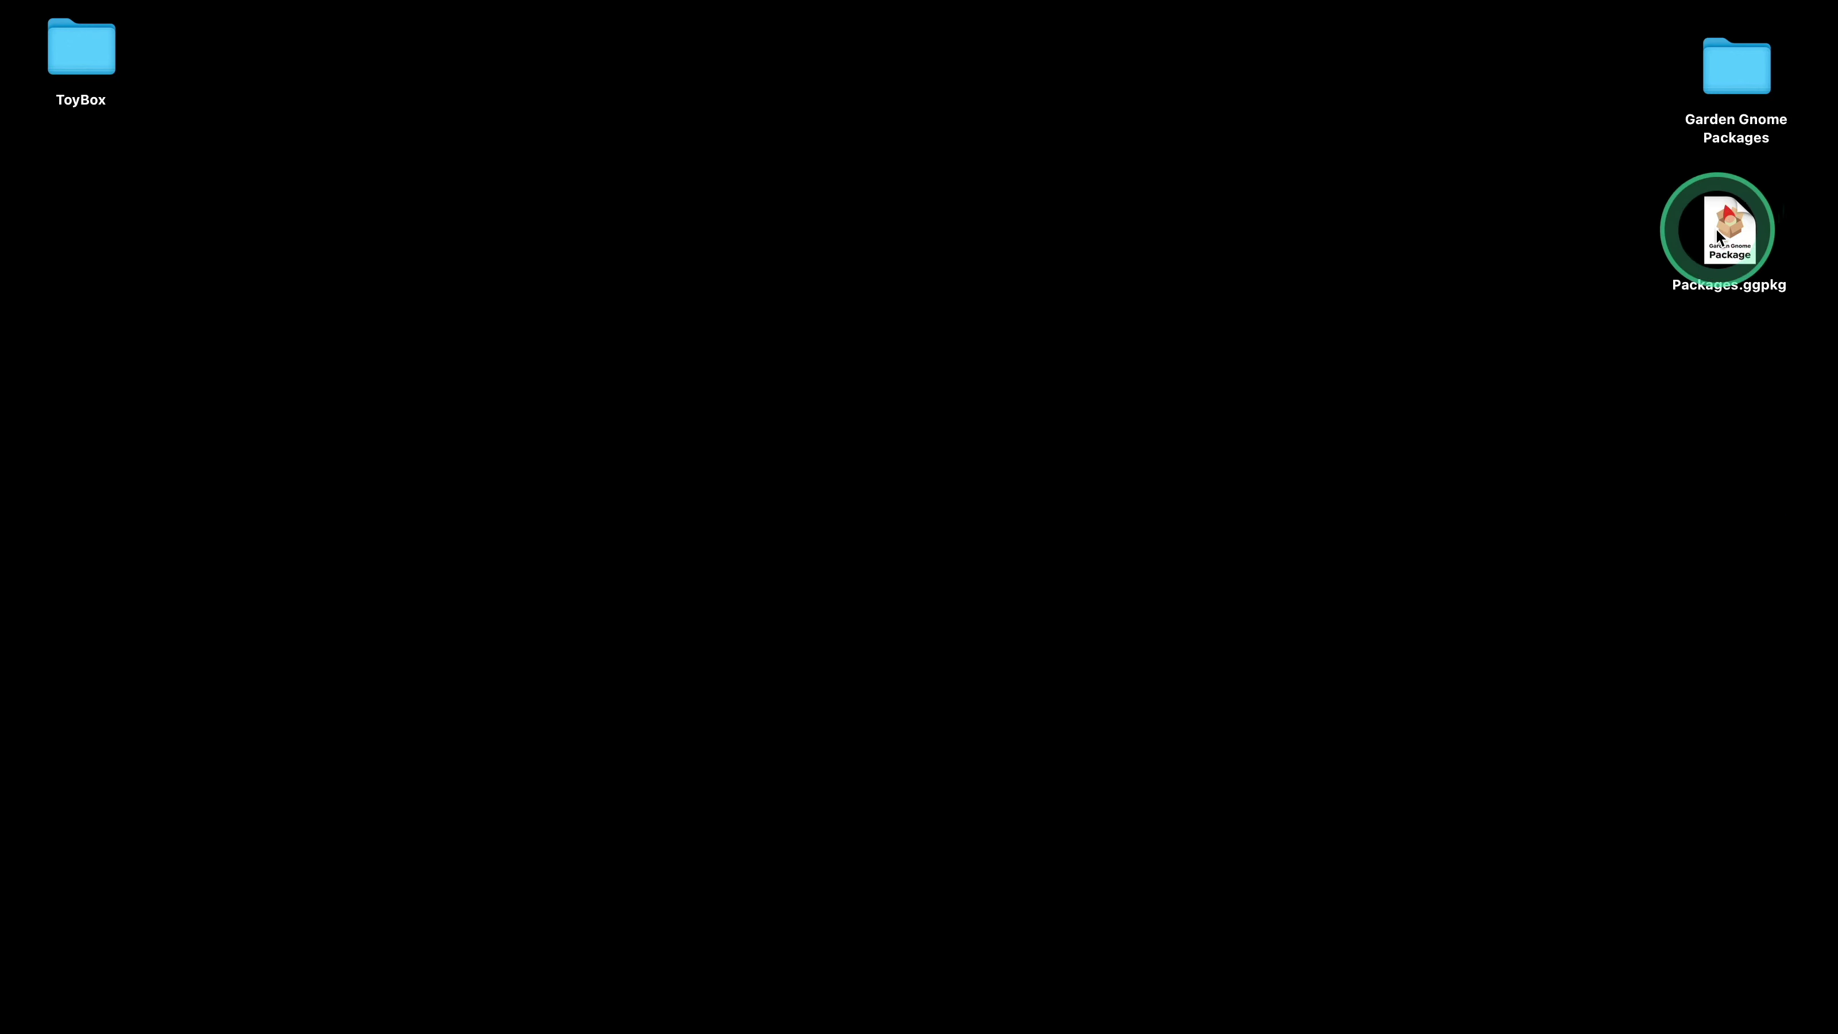
- Move Packages.ggpkg to the upper middle of the desktop and open it, allowing the downloaded GGPKG Viewer to run
{"action": "left_click_drag", "start_coordinate": [1716, 230], "coordinate": [928, 208]}
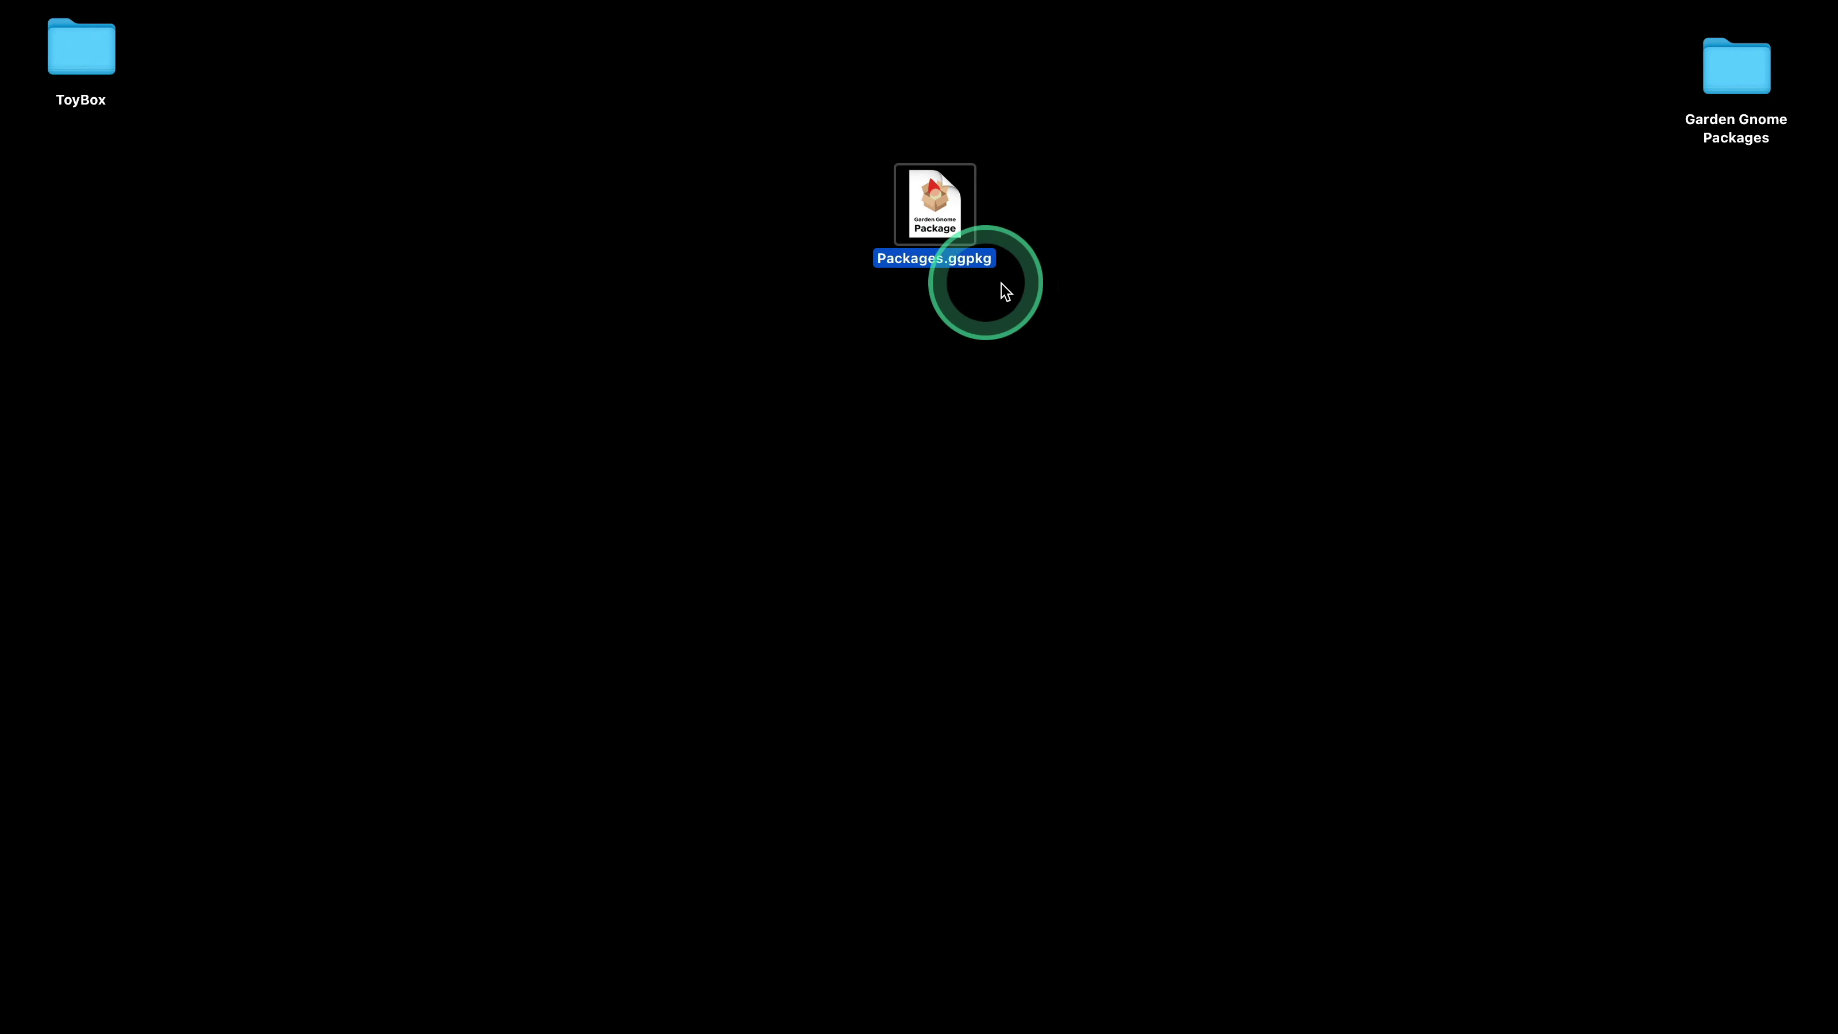
{"action": "left_click", "coordinate": [933, 211]}
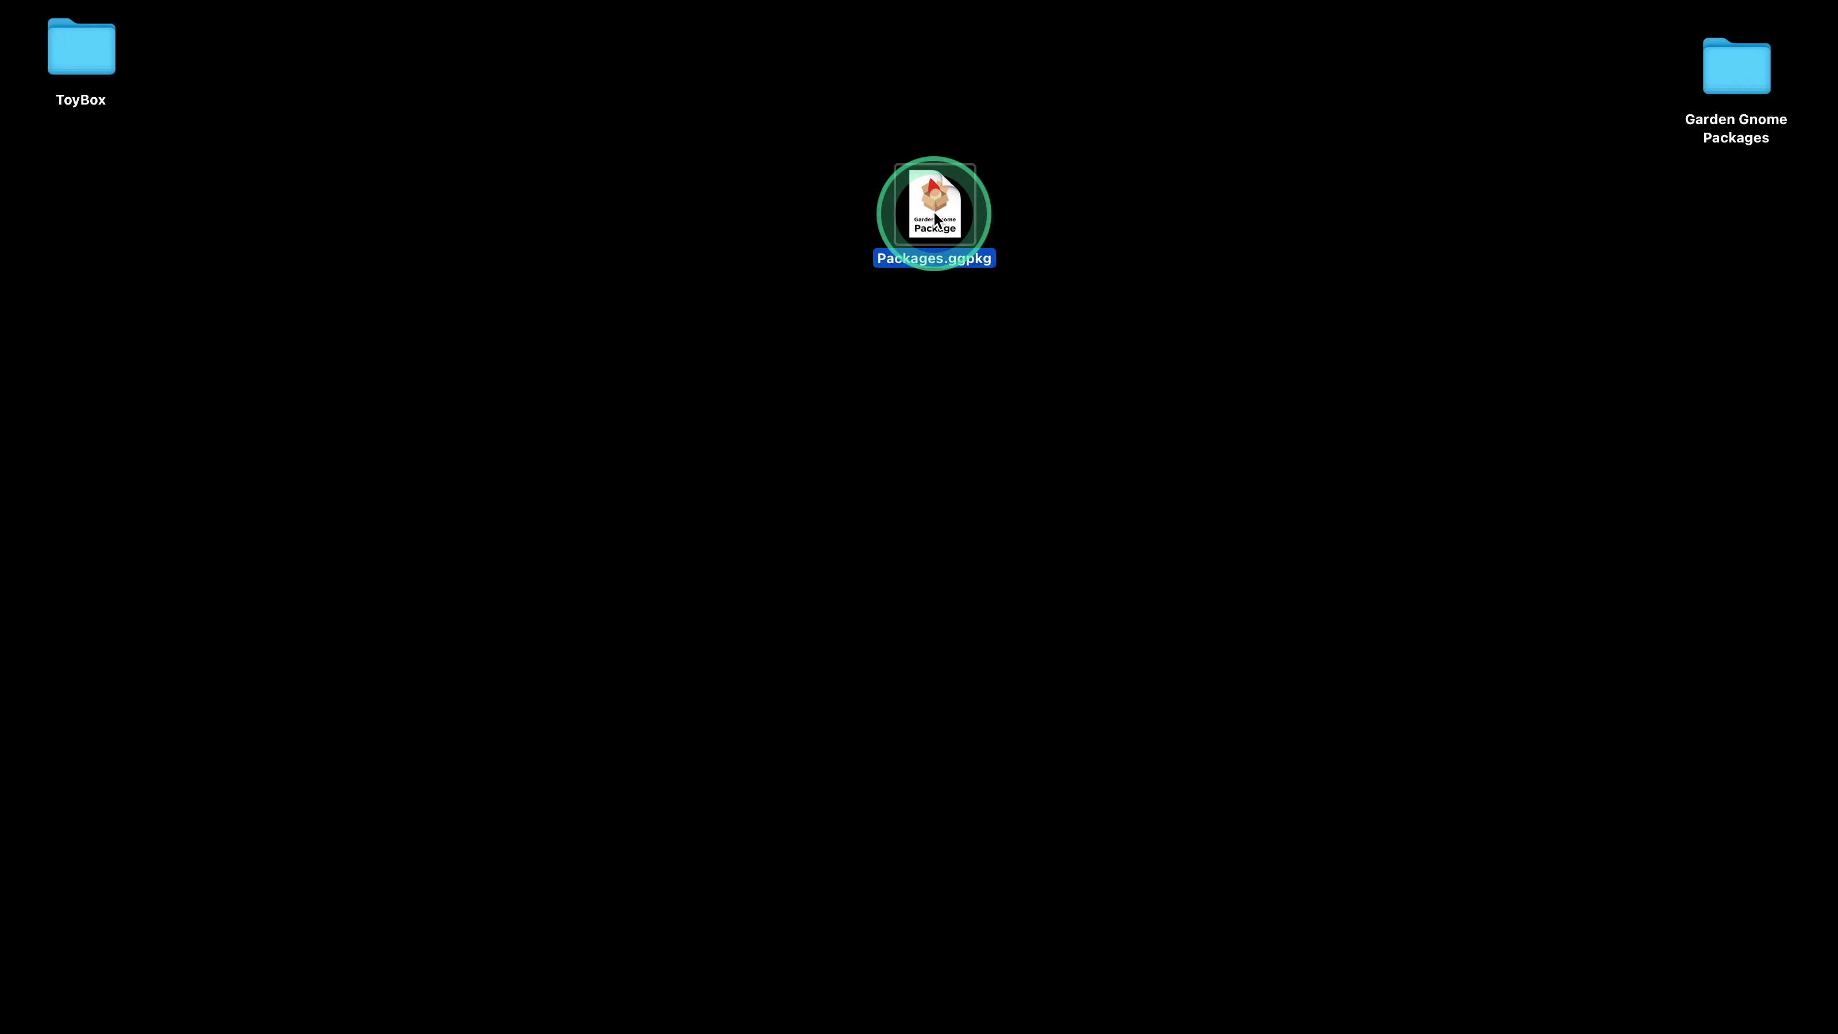
{"action": "double_click", "coordinate": [934, 212]}
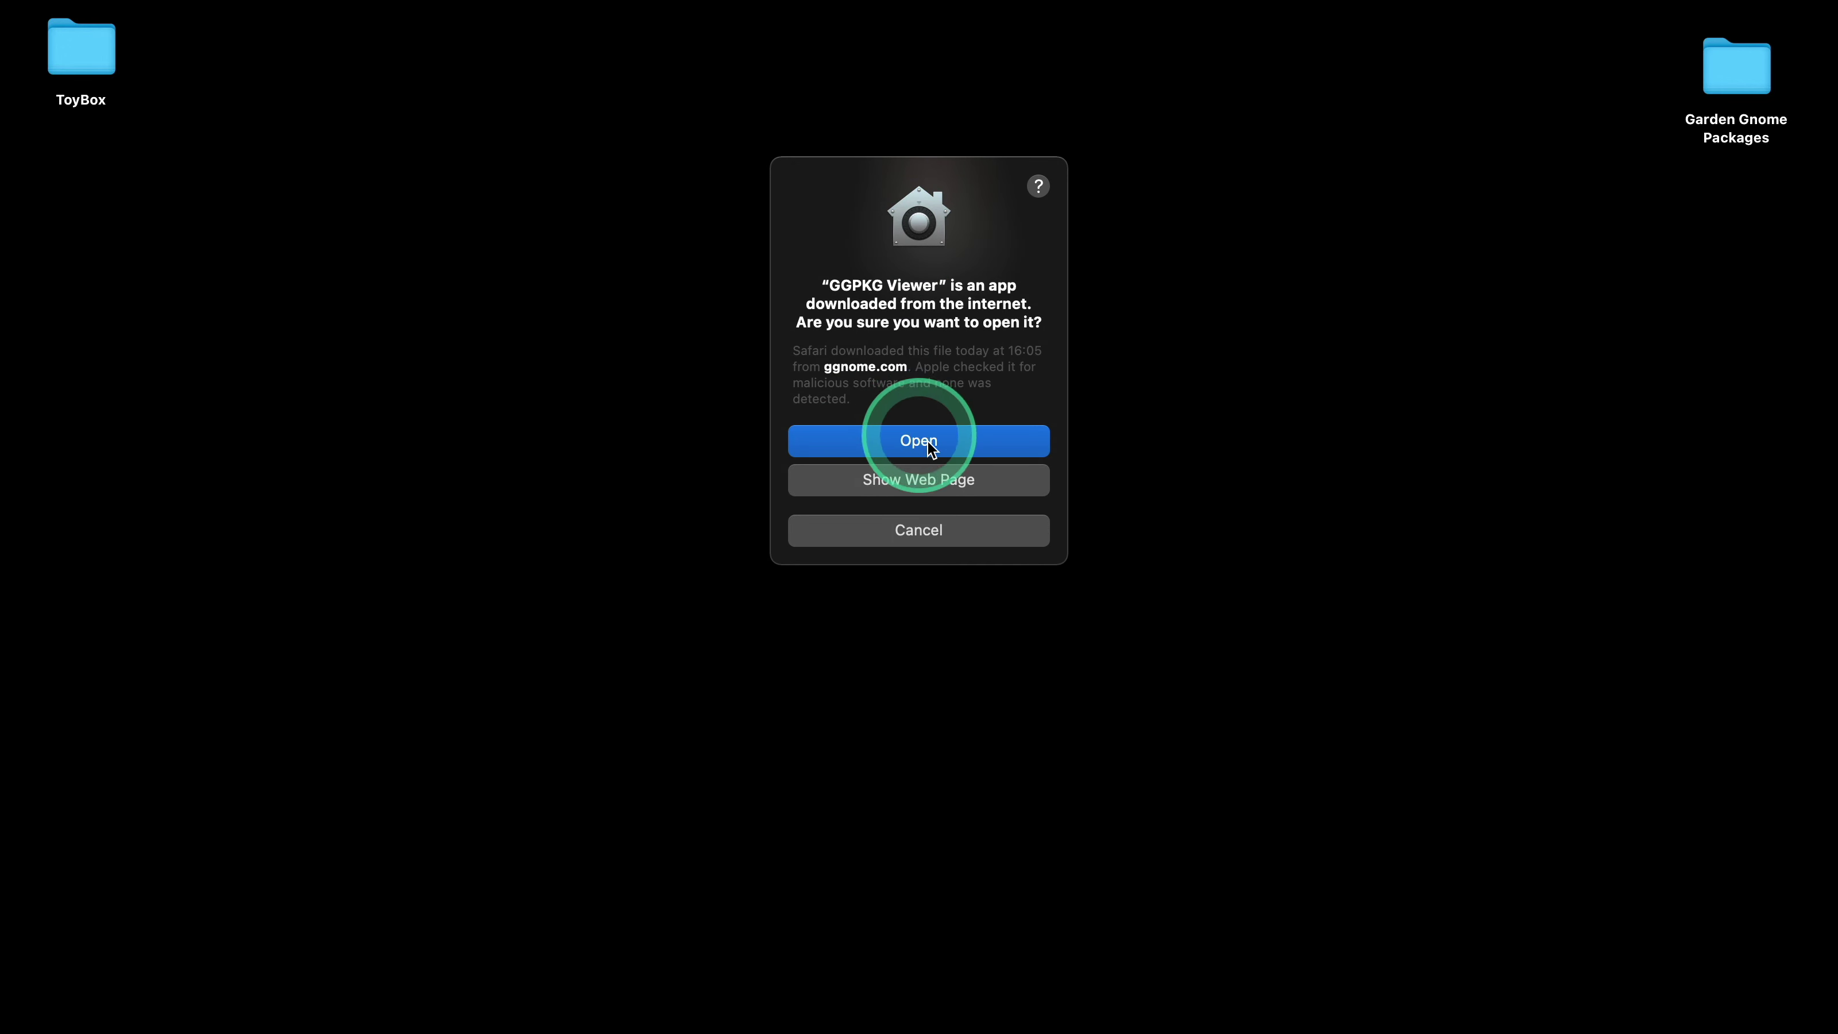
{"action": "left_click", "coordinate": [932, 447]}
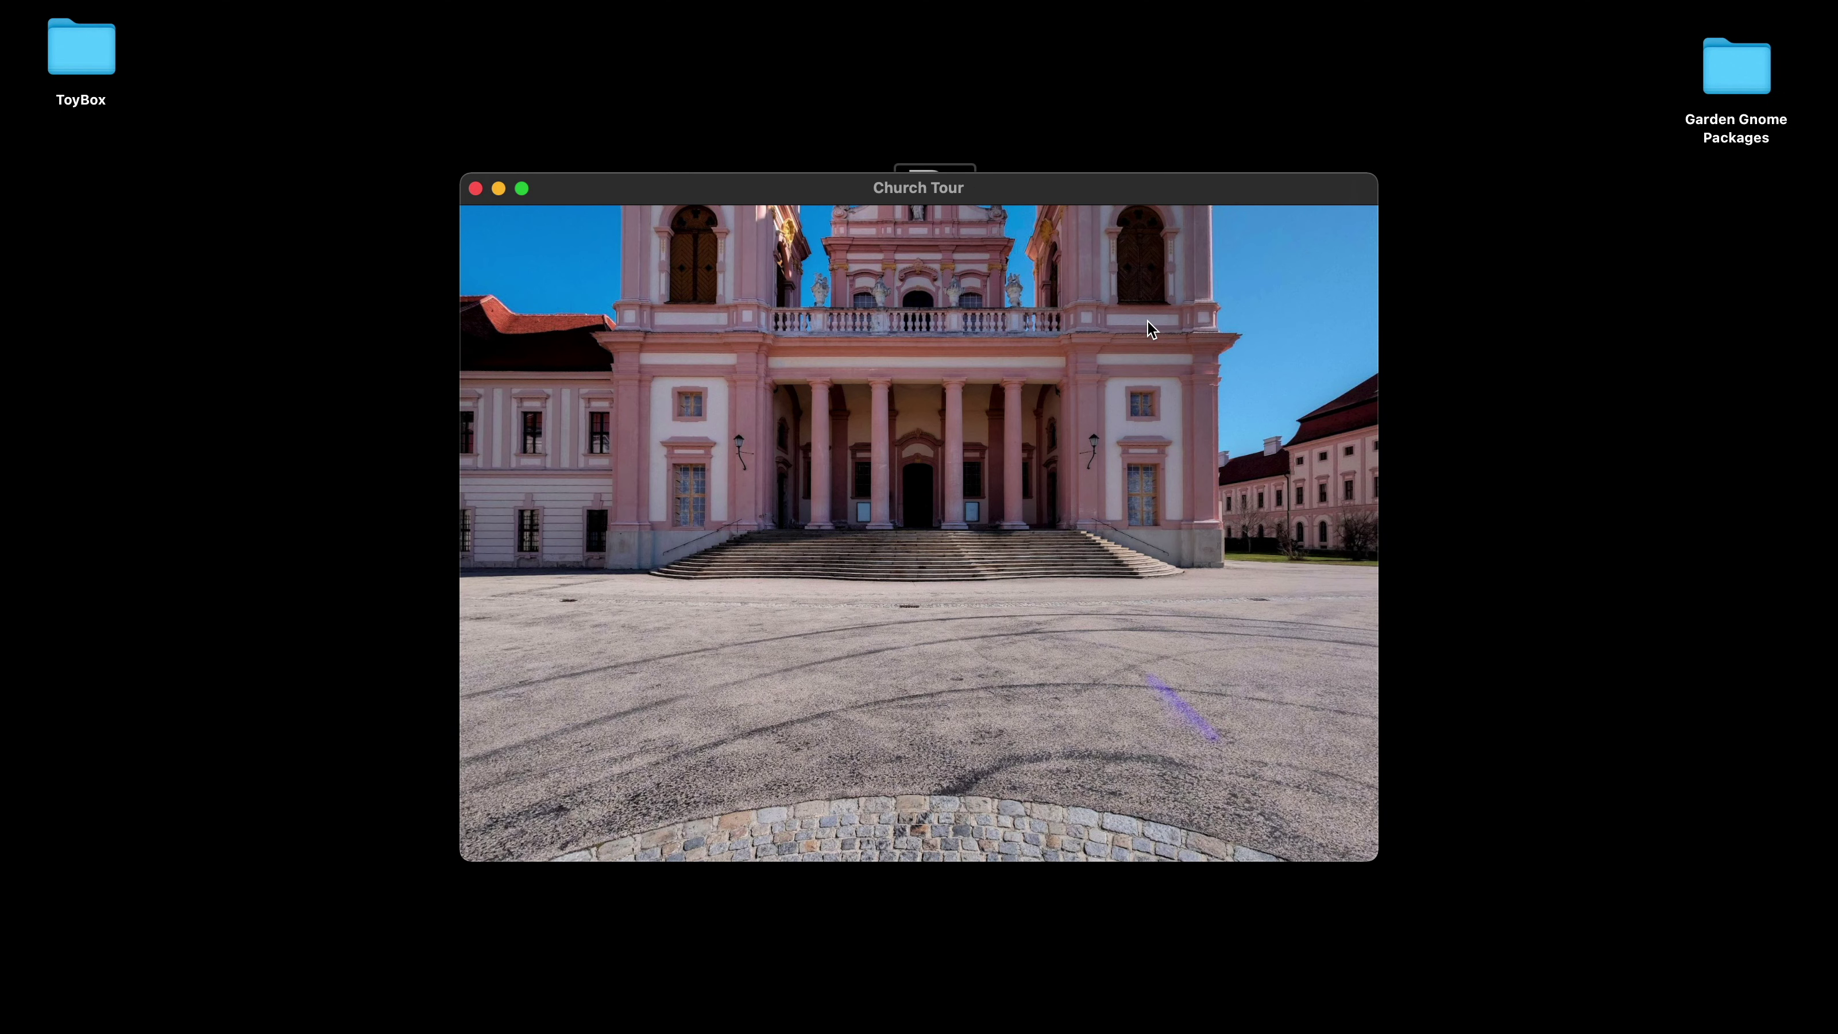
- Arrange the Church Tour window and the Packages.ggpkg icon so that the file sits uncovered above the window
{"action": "left_click", "coordinate": [1135, 184]}
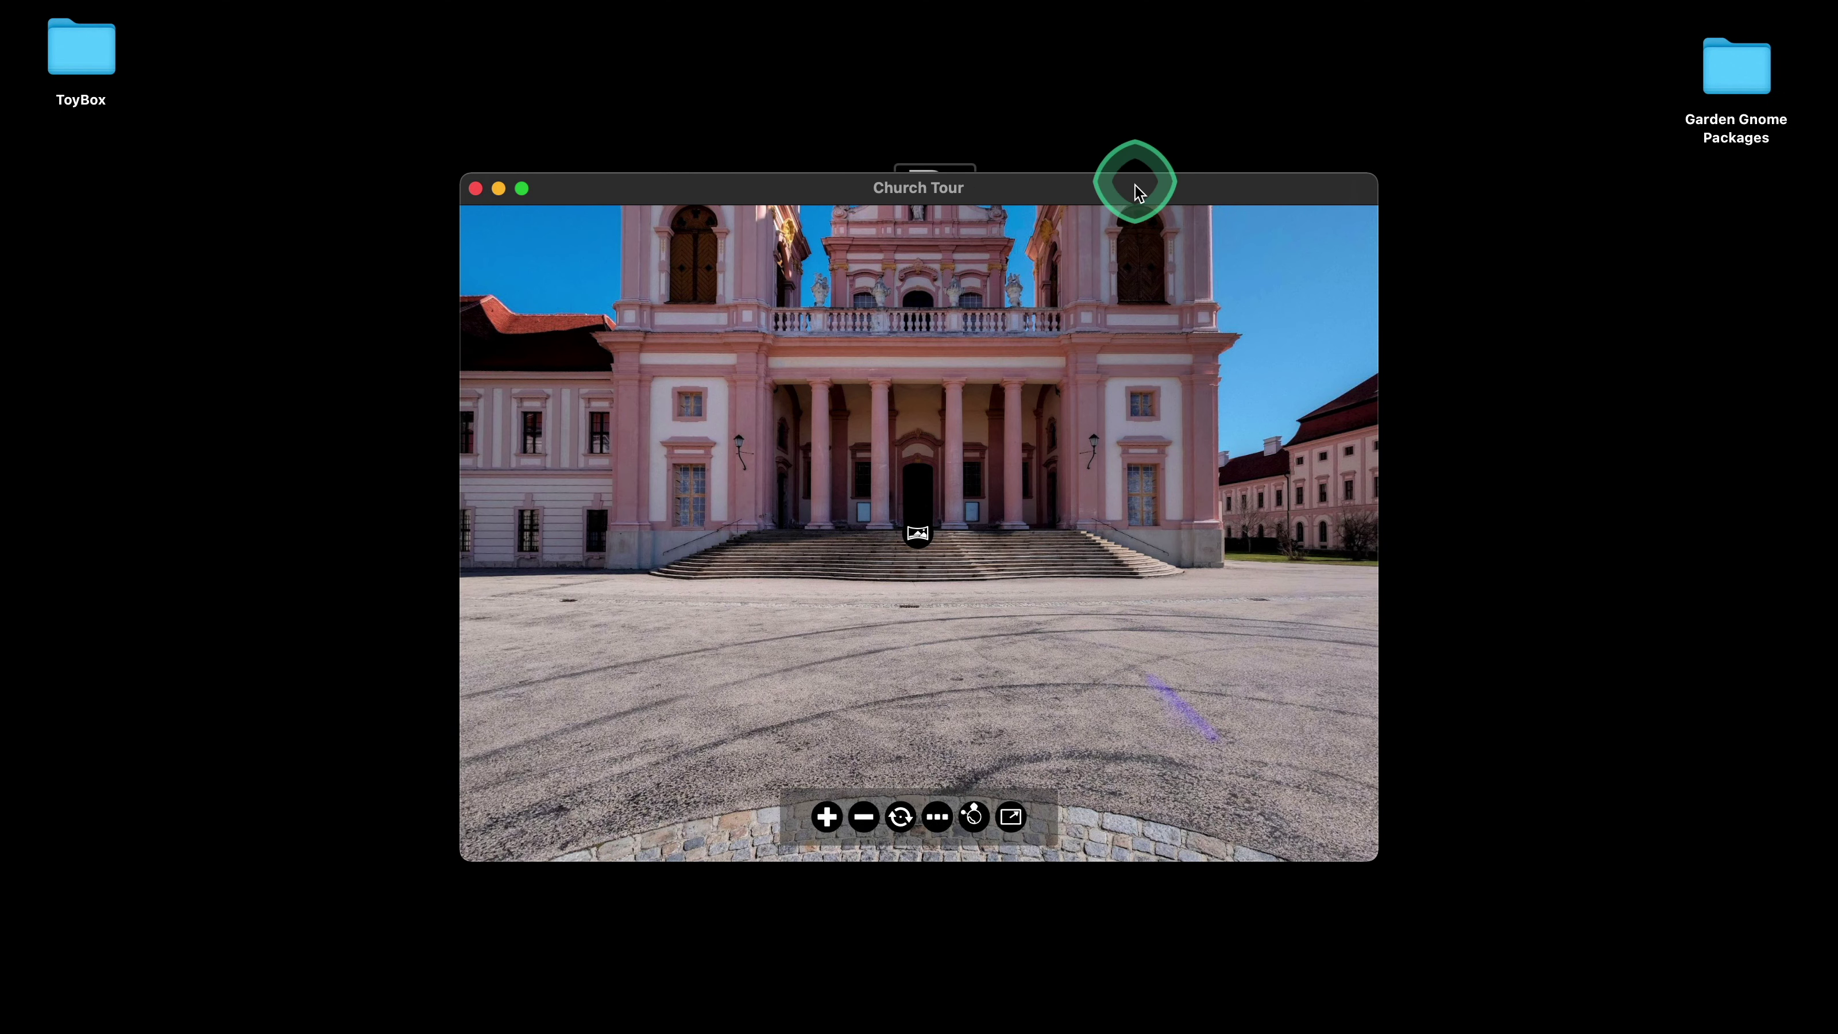
{"action": "left_click_drag", "start_coordinate": [1135, 192], "coordinate": [1142, 277]}
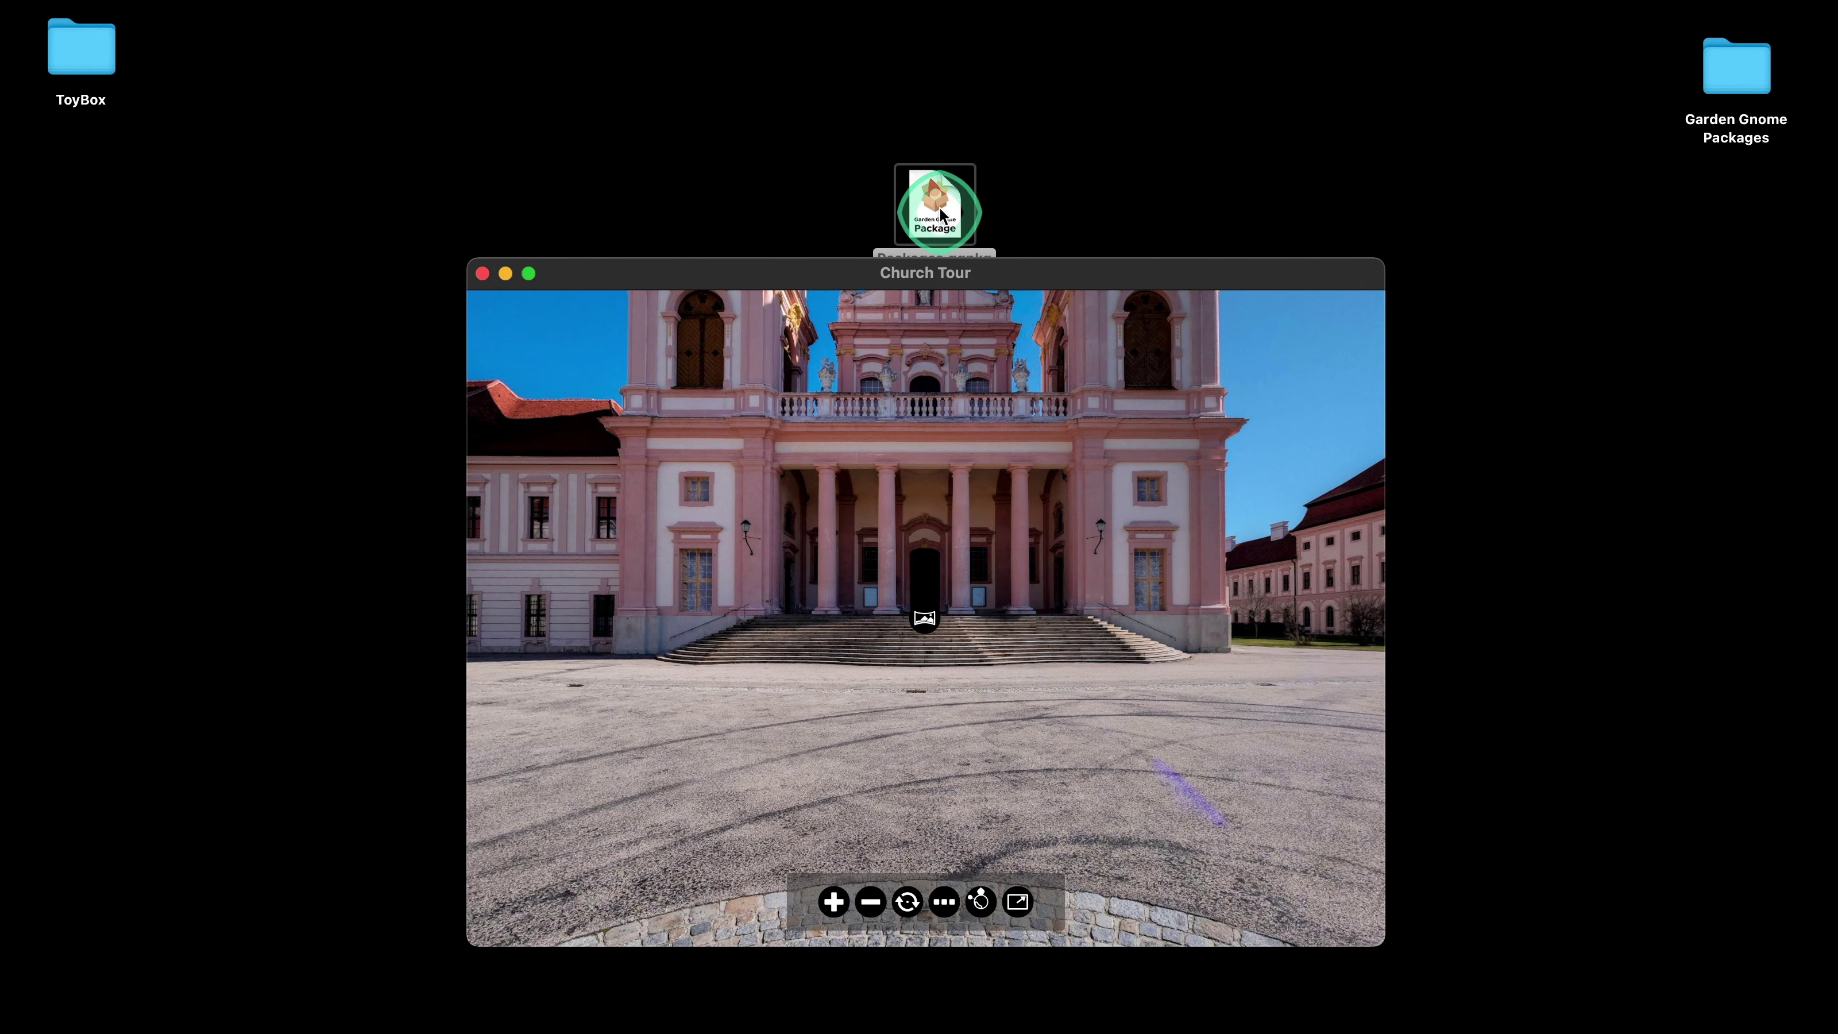
{"action": "left_click_drag", "start_coordinate": [939, 205], "coordinate": [946, 131]}
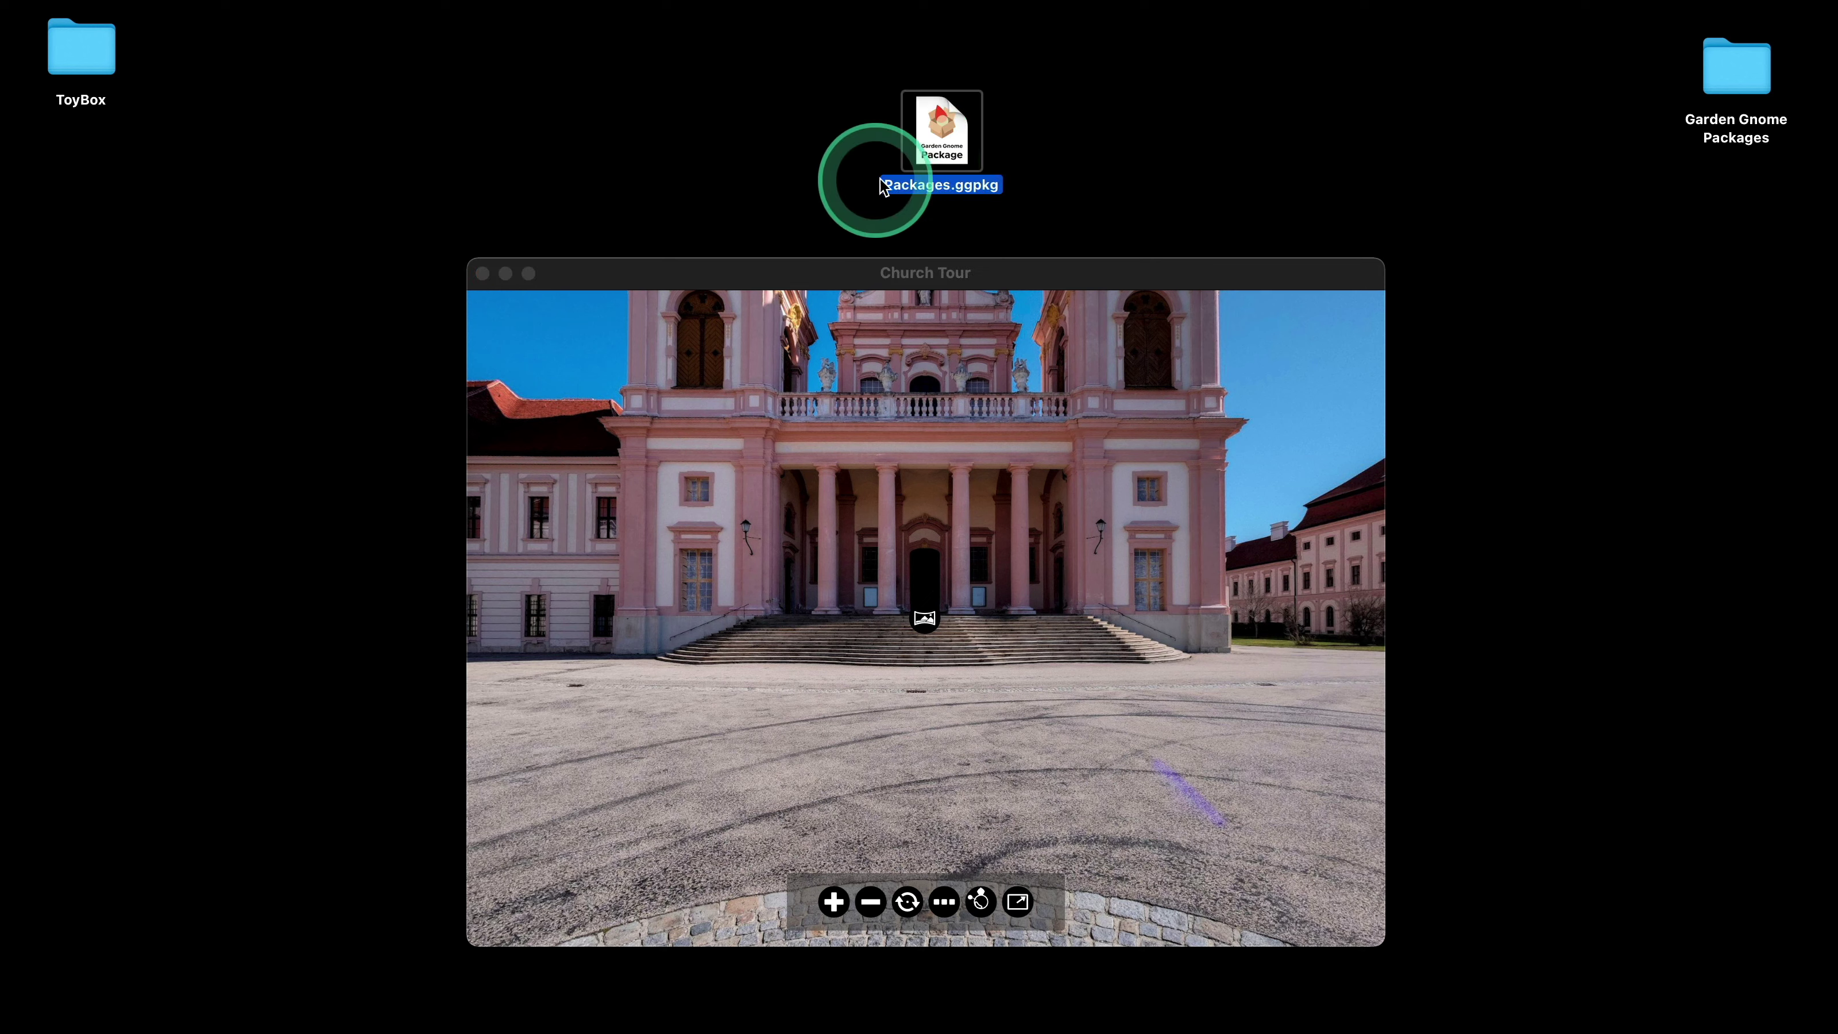
{"action": "left_click", "coordinate": [936, 189]}
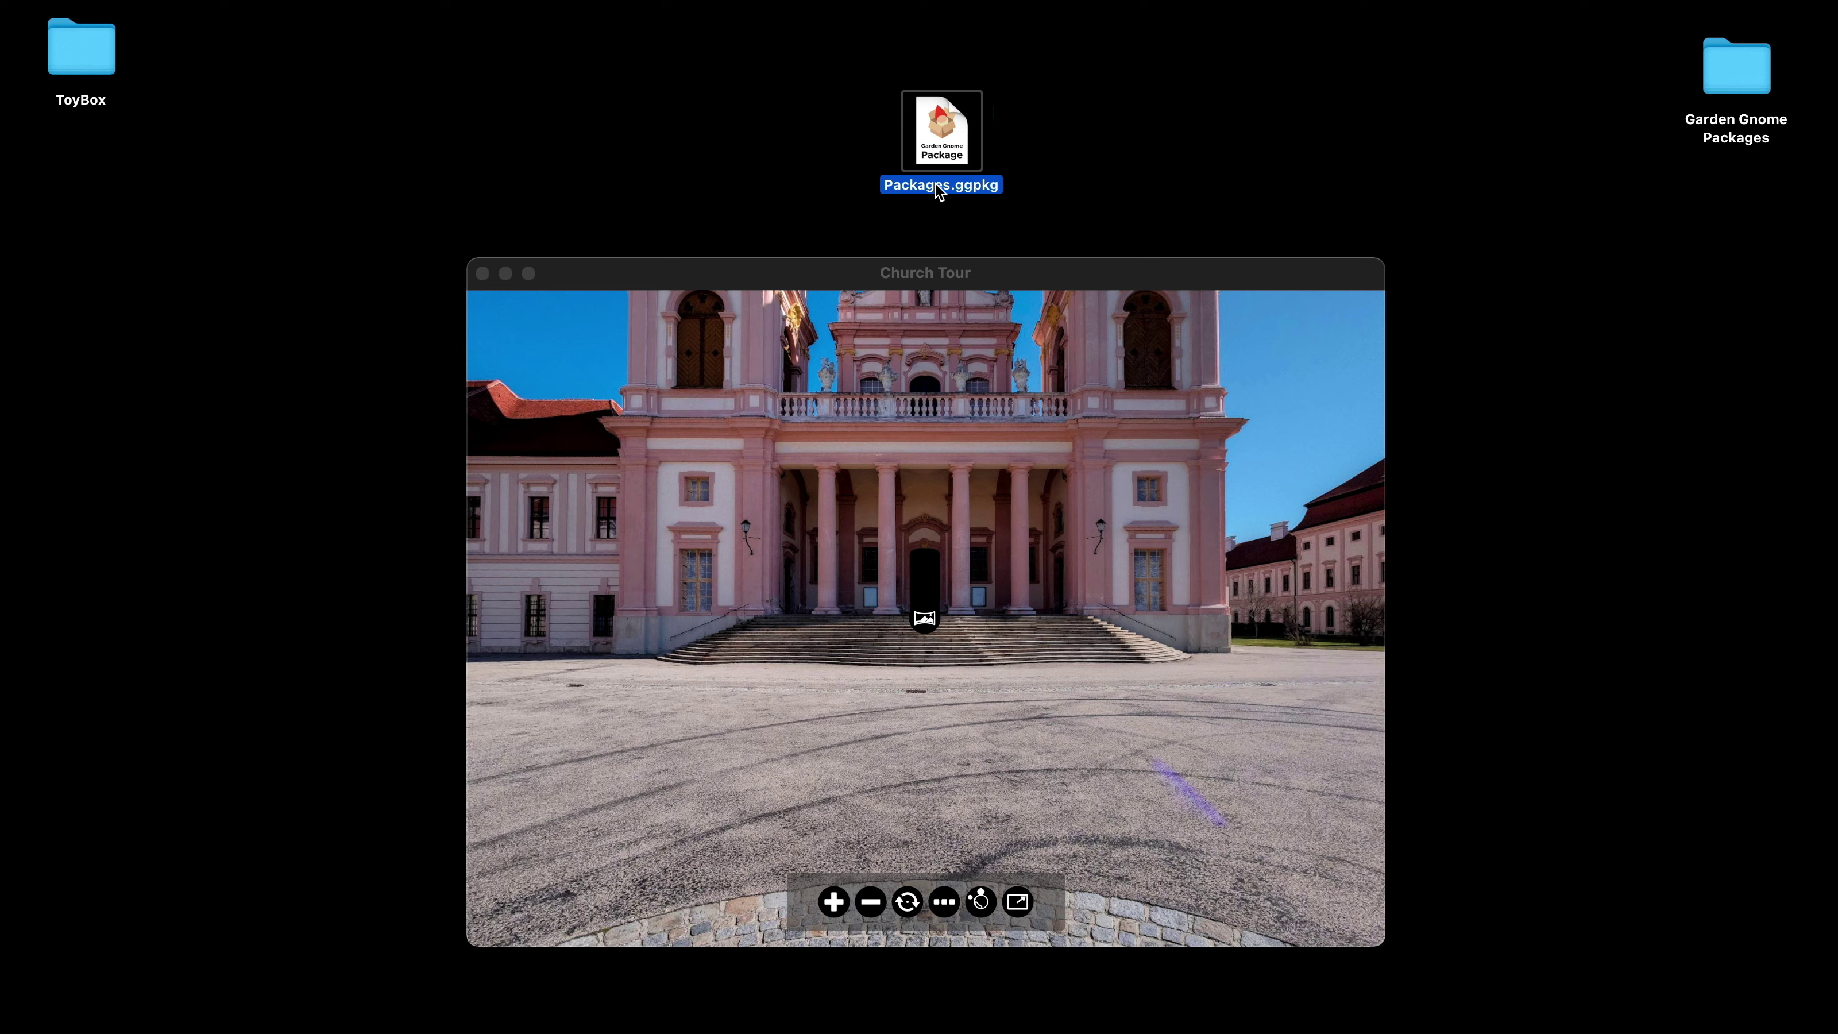
{"action": "left_click_drag", "start_coordinate": [947, 133], "coordinate": [893, 128]}
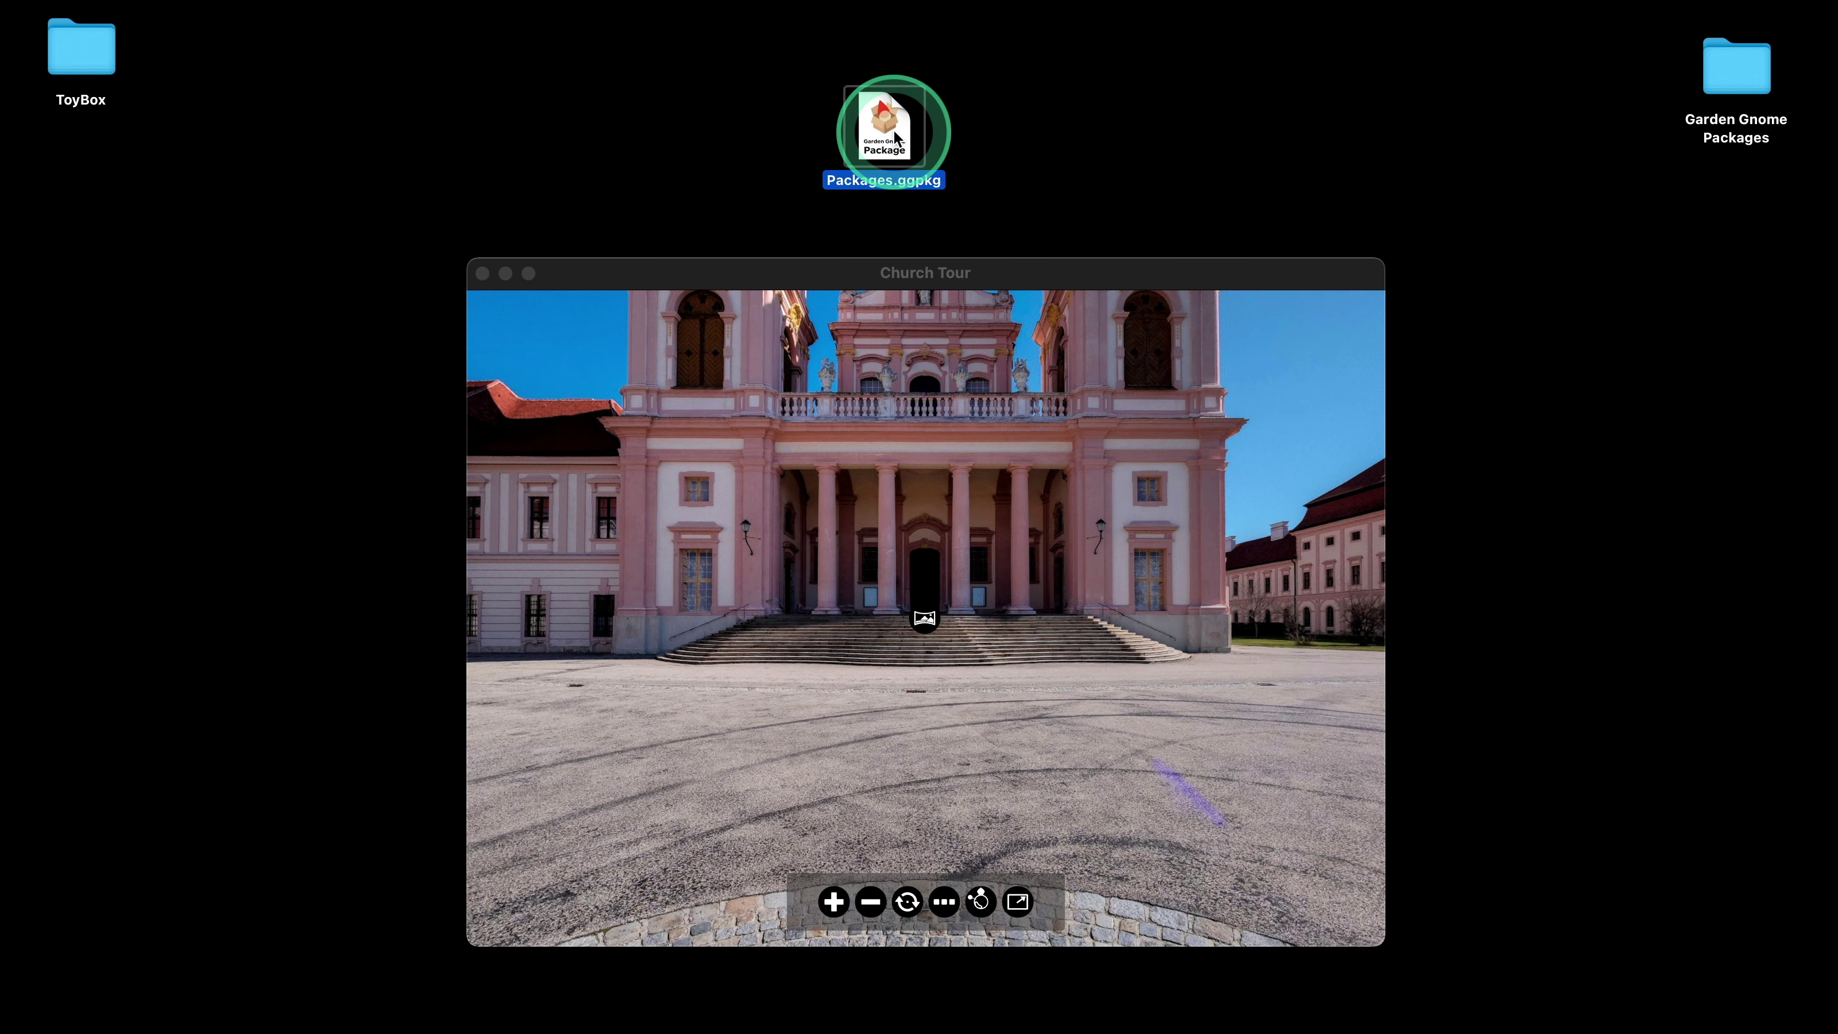
{"action": "left_click_drag", "start_coordinate": [1053, 280], "coordinate": [1022, 229]}
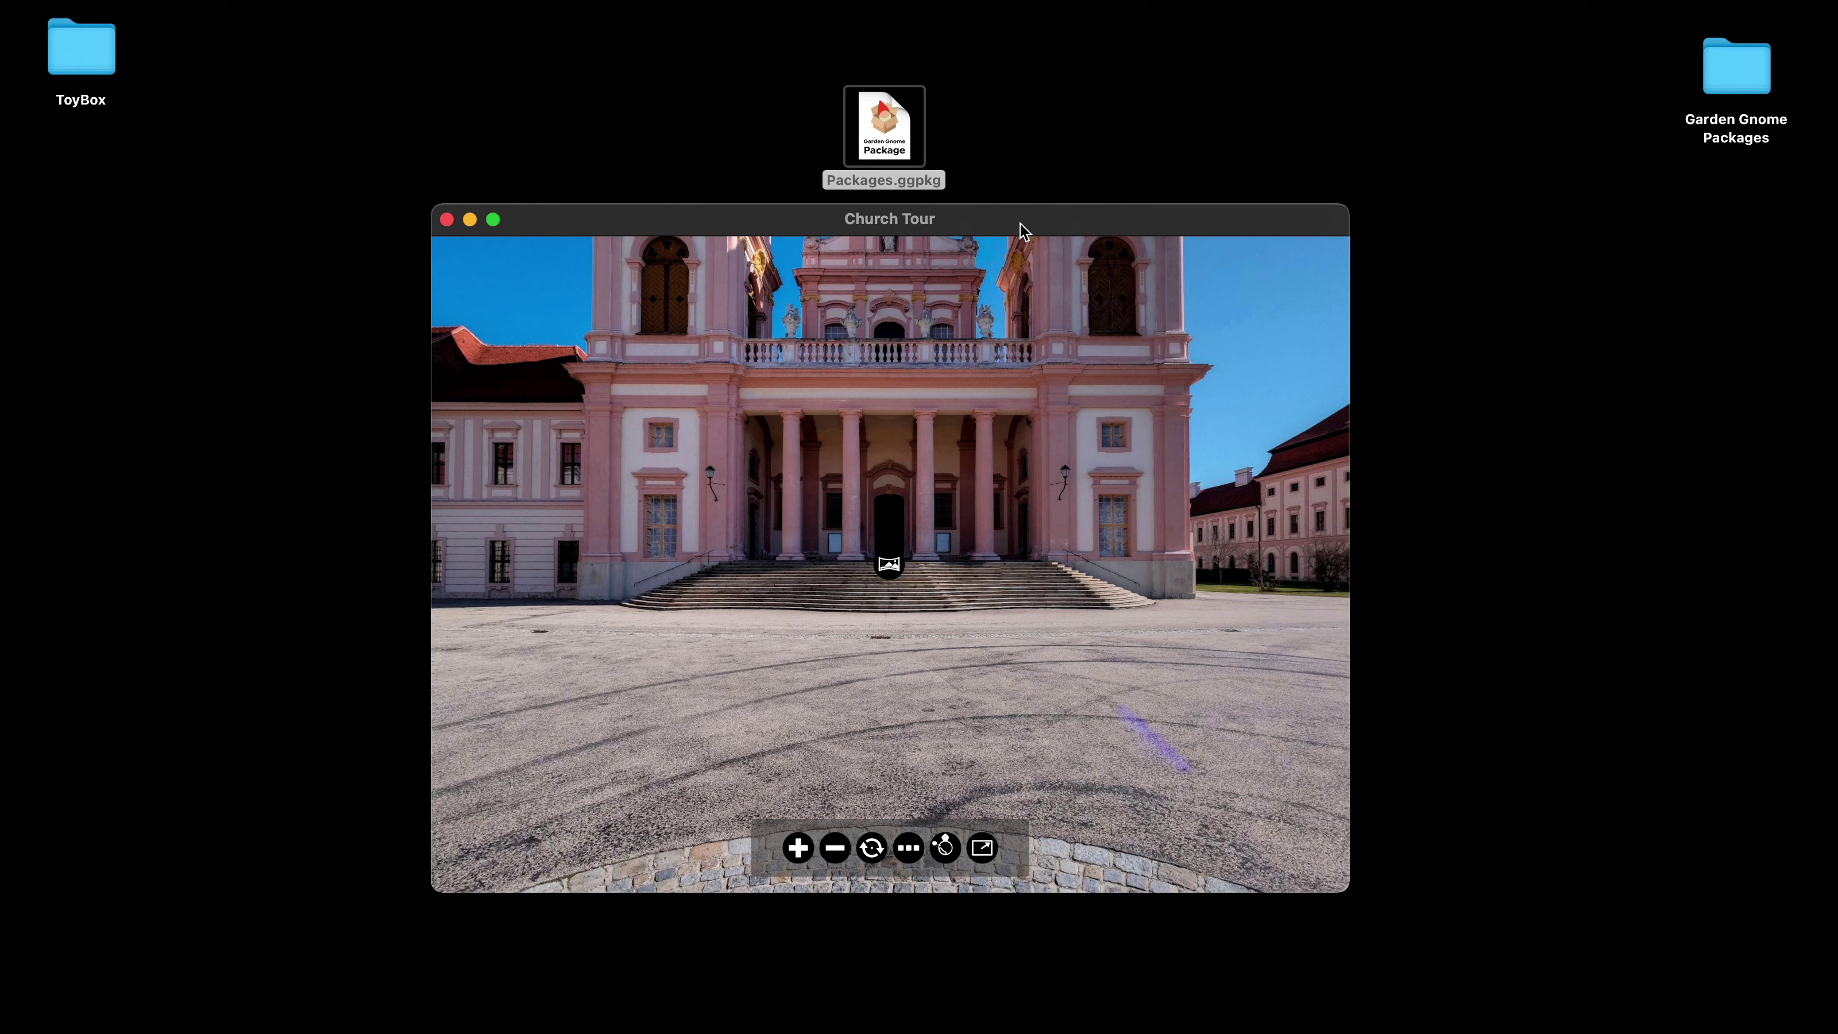
{"action": "left_click", "coordinate": [875, 148]}
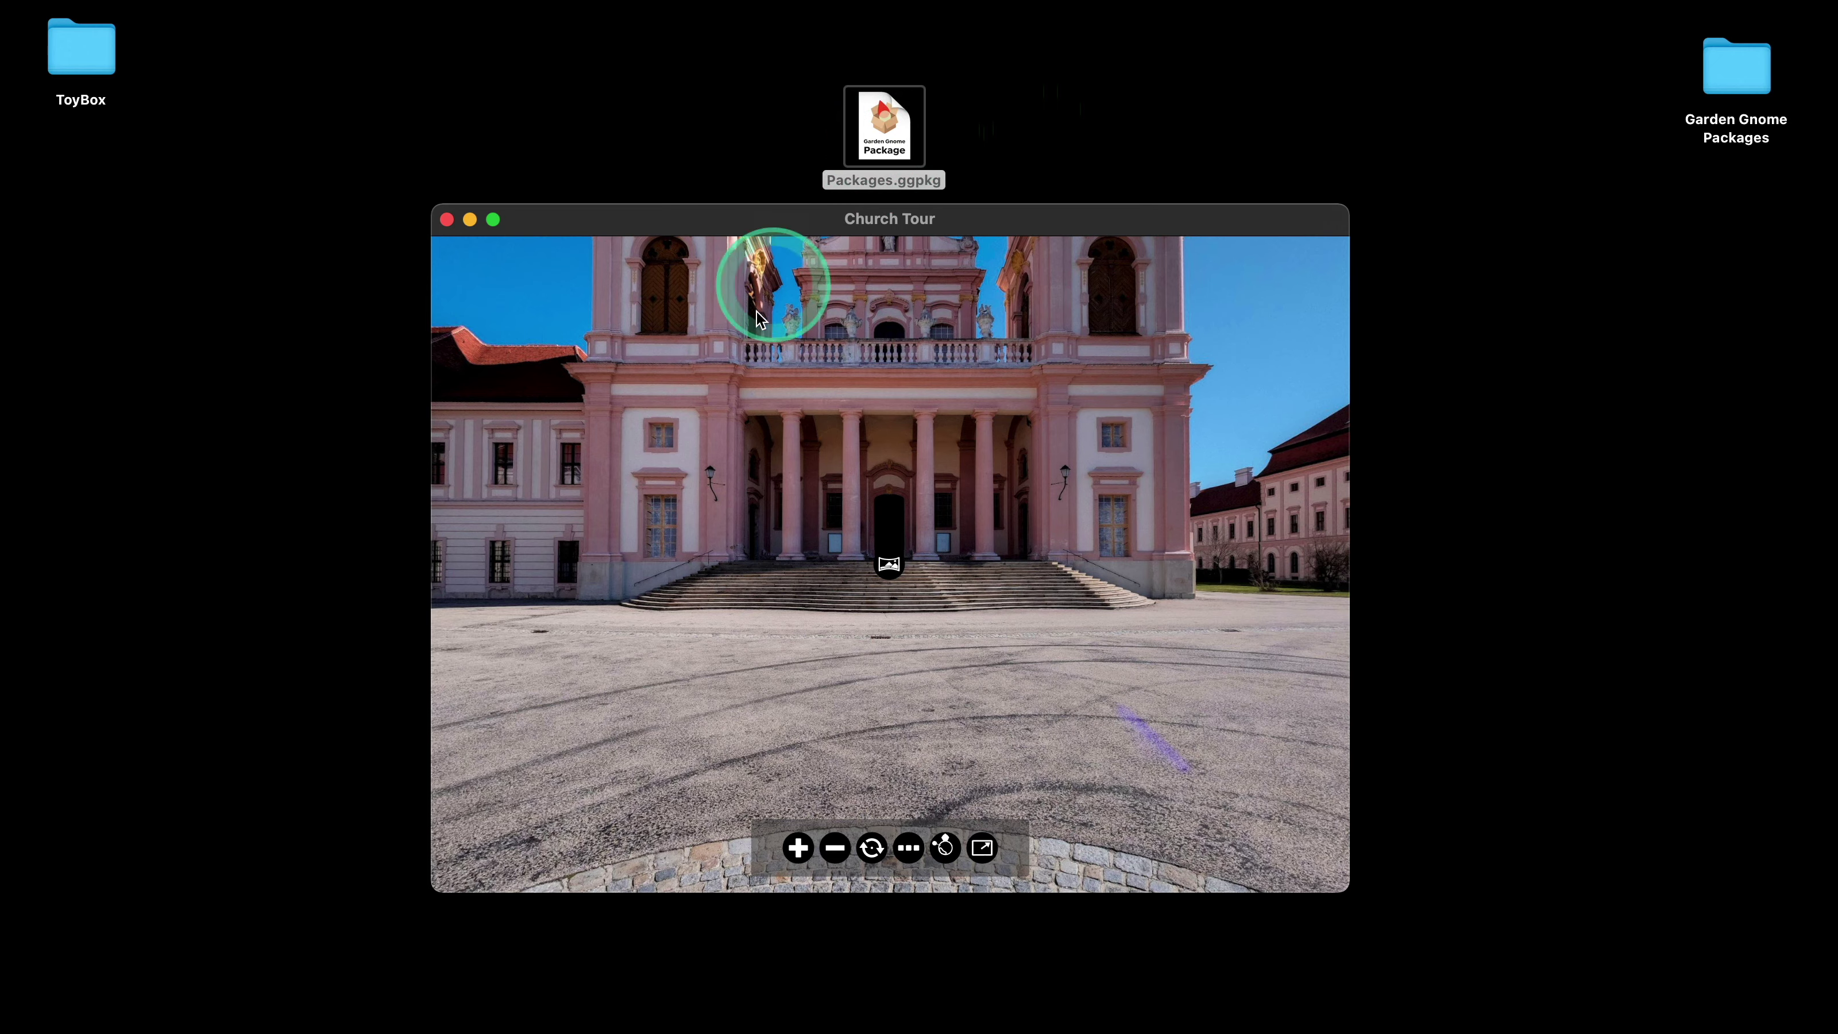
- Pan the church panorama, view the tour in full screen and return, and close the Church Tour window
{"action": "mouse_move", "coordinate": [945, 383]}
{"action": "left_mouse_down"}
{"action": "mouse_move", "coordinate": [760, 384]}
{"action": "mouse_move", "coordinate": [973, 372]}
{"action": "left_mouse_up"}
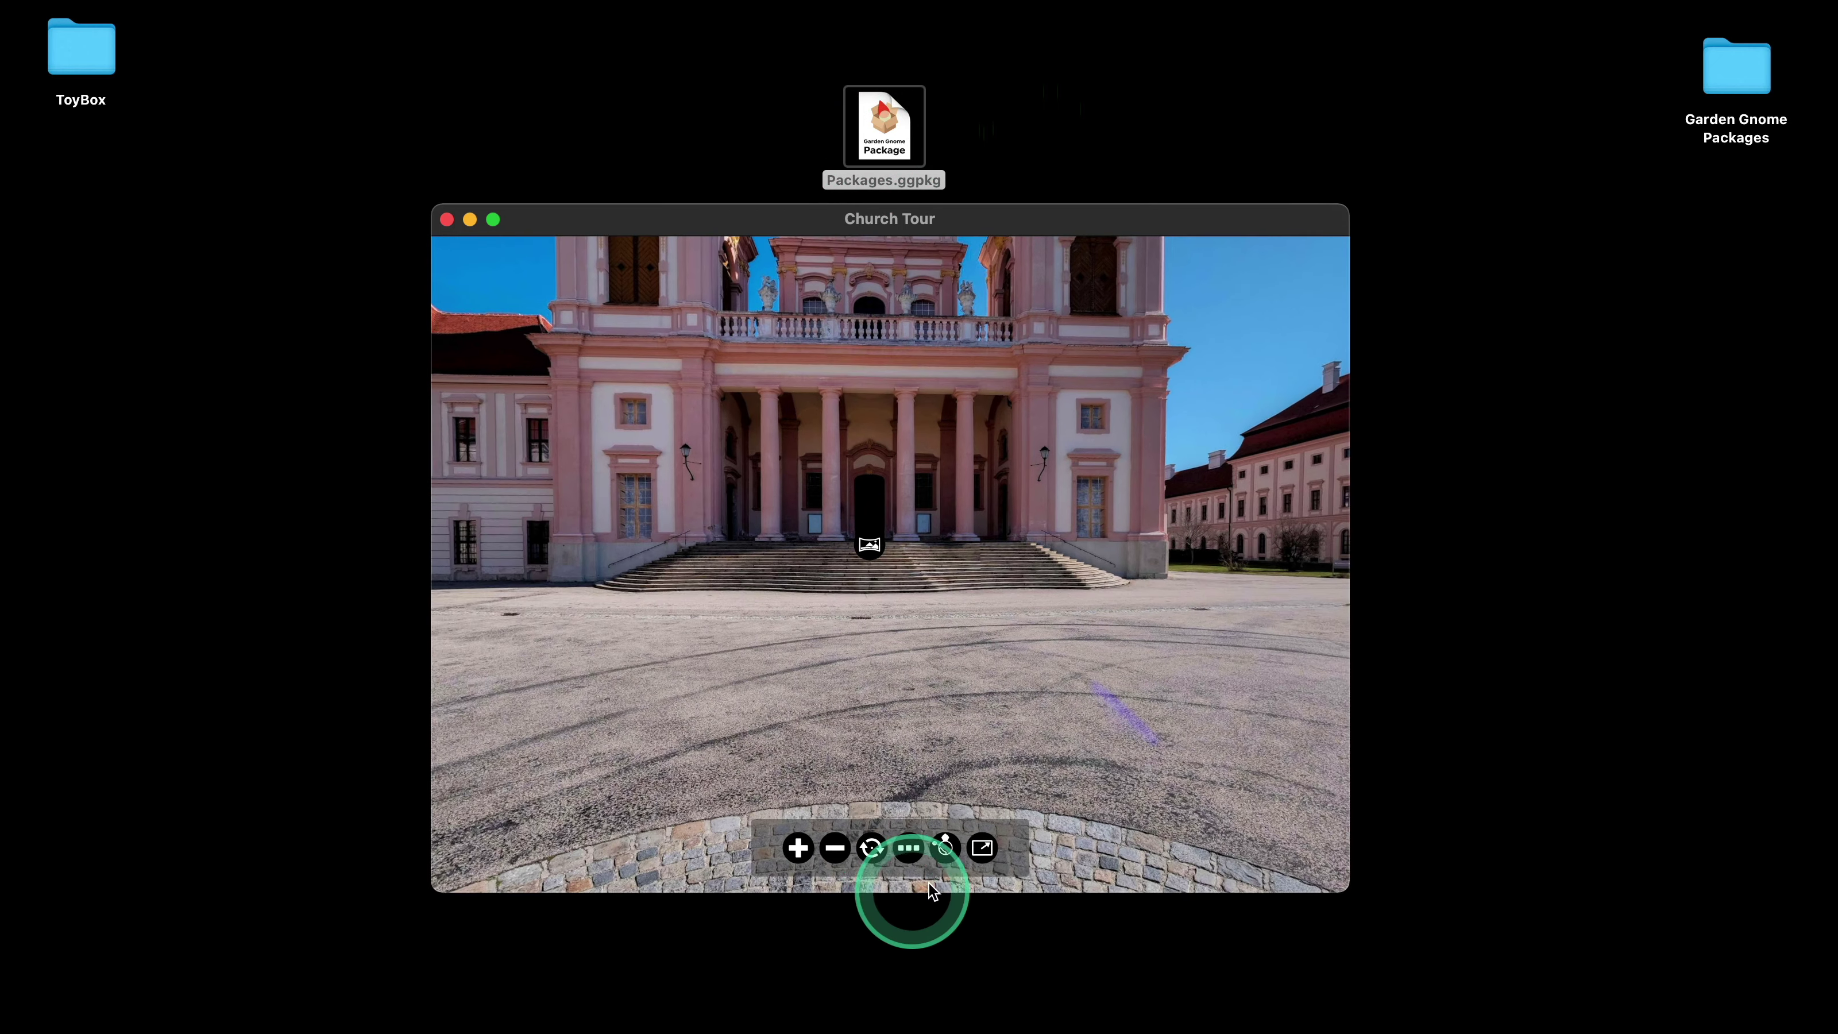
{"action": "left_click", "coordinate": [980, 860]}
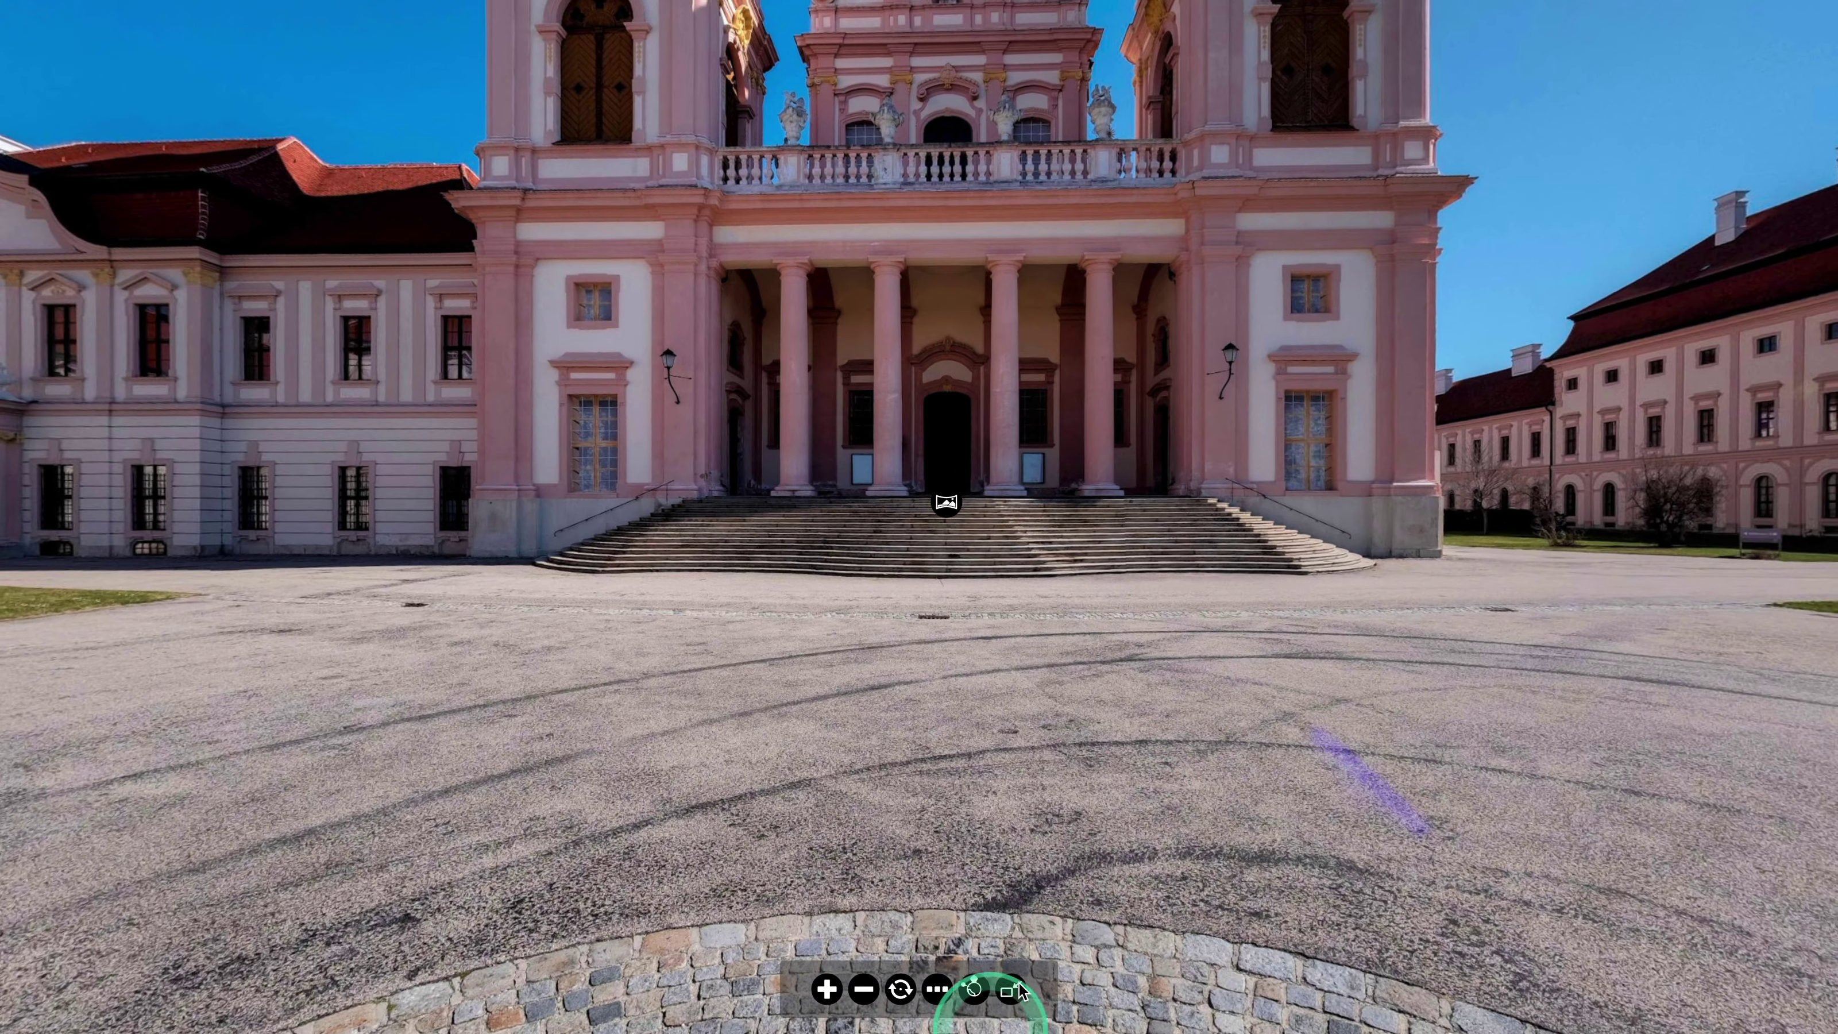
{"action": "left_click", "coordinate": [1014, 987]}
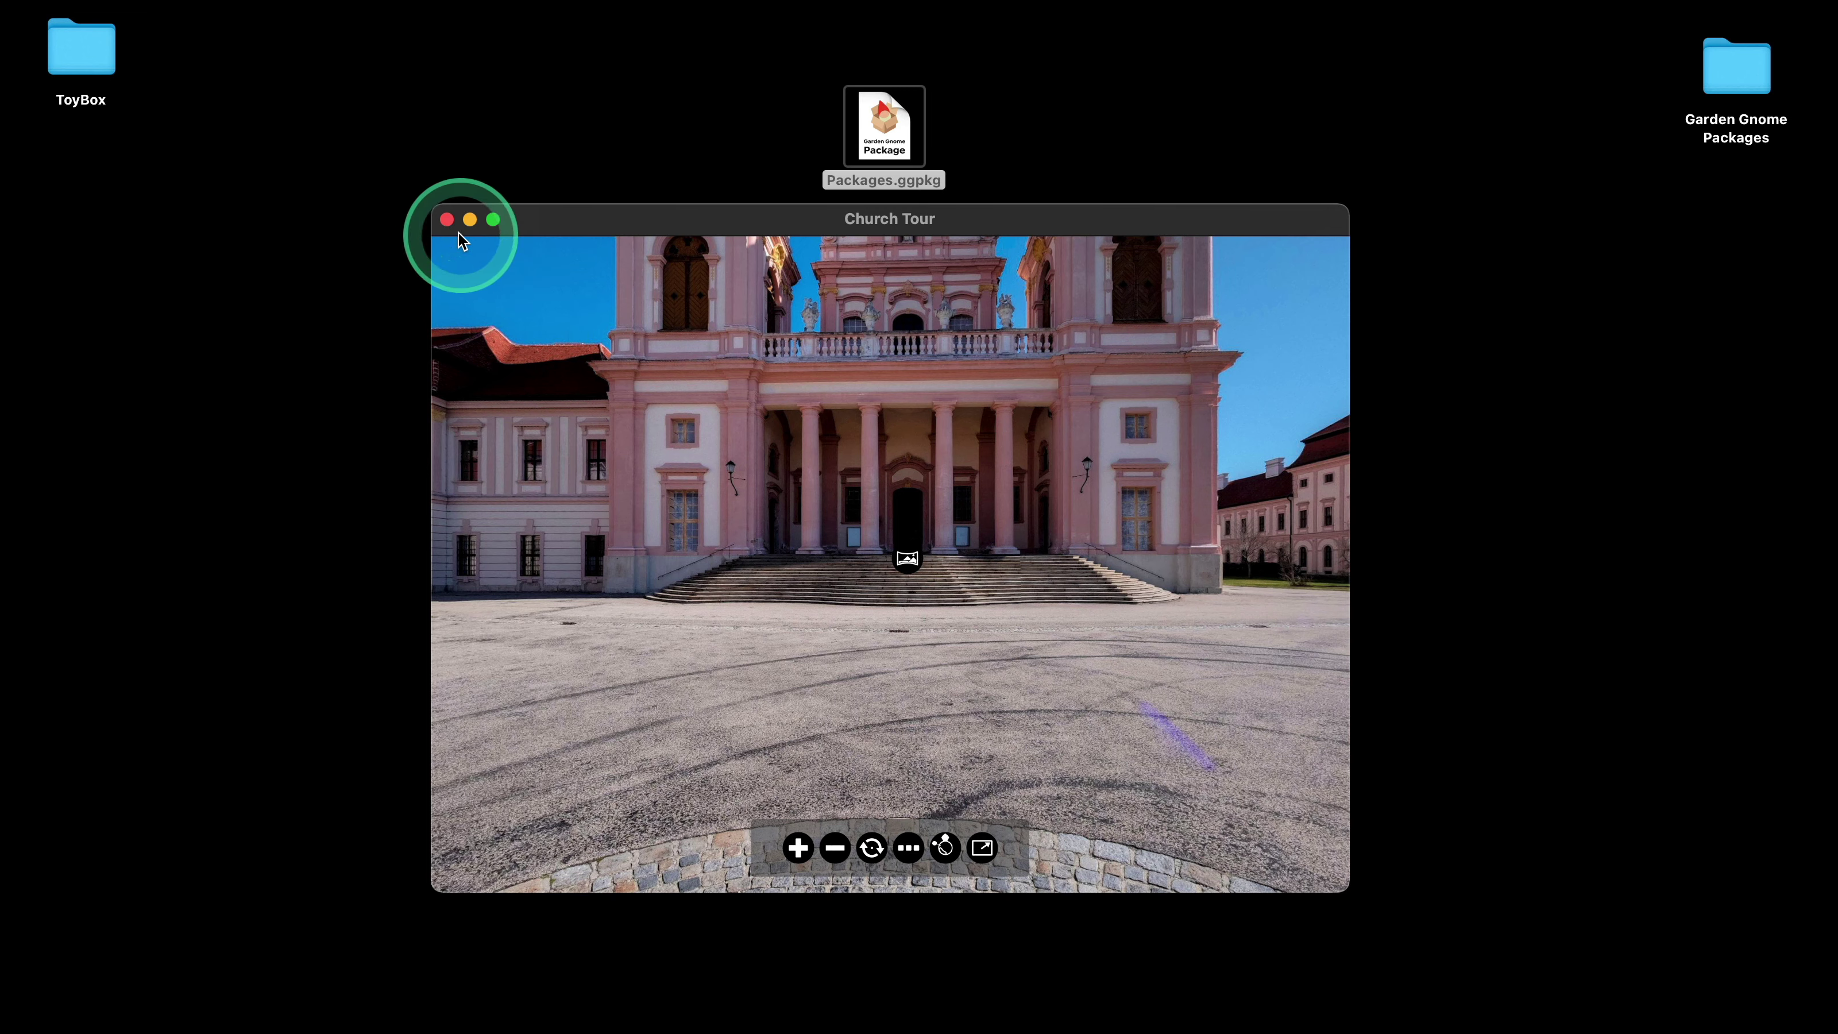
{"action": "left_click", "coordinate": [446, 220]}
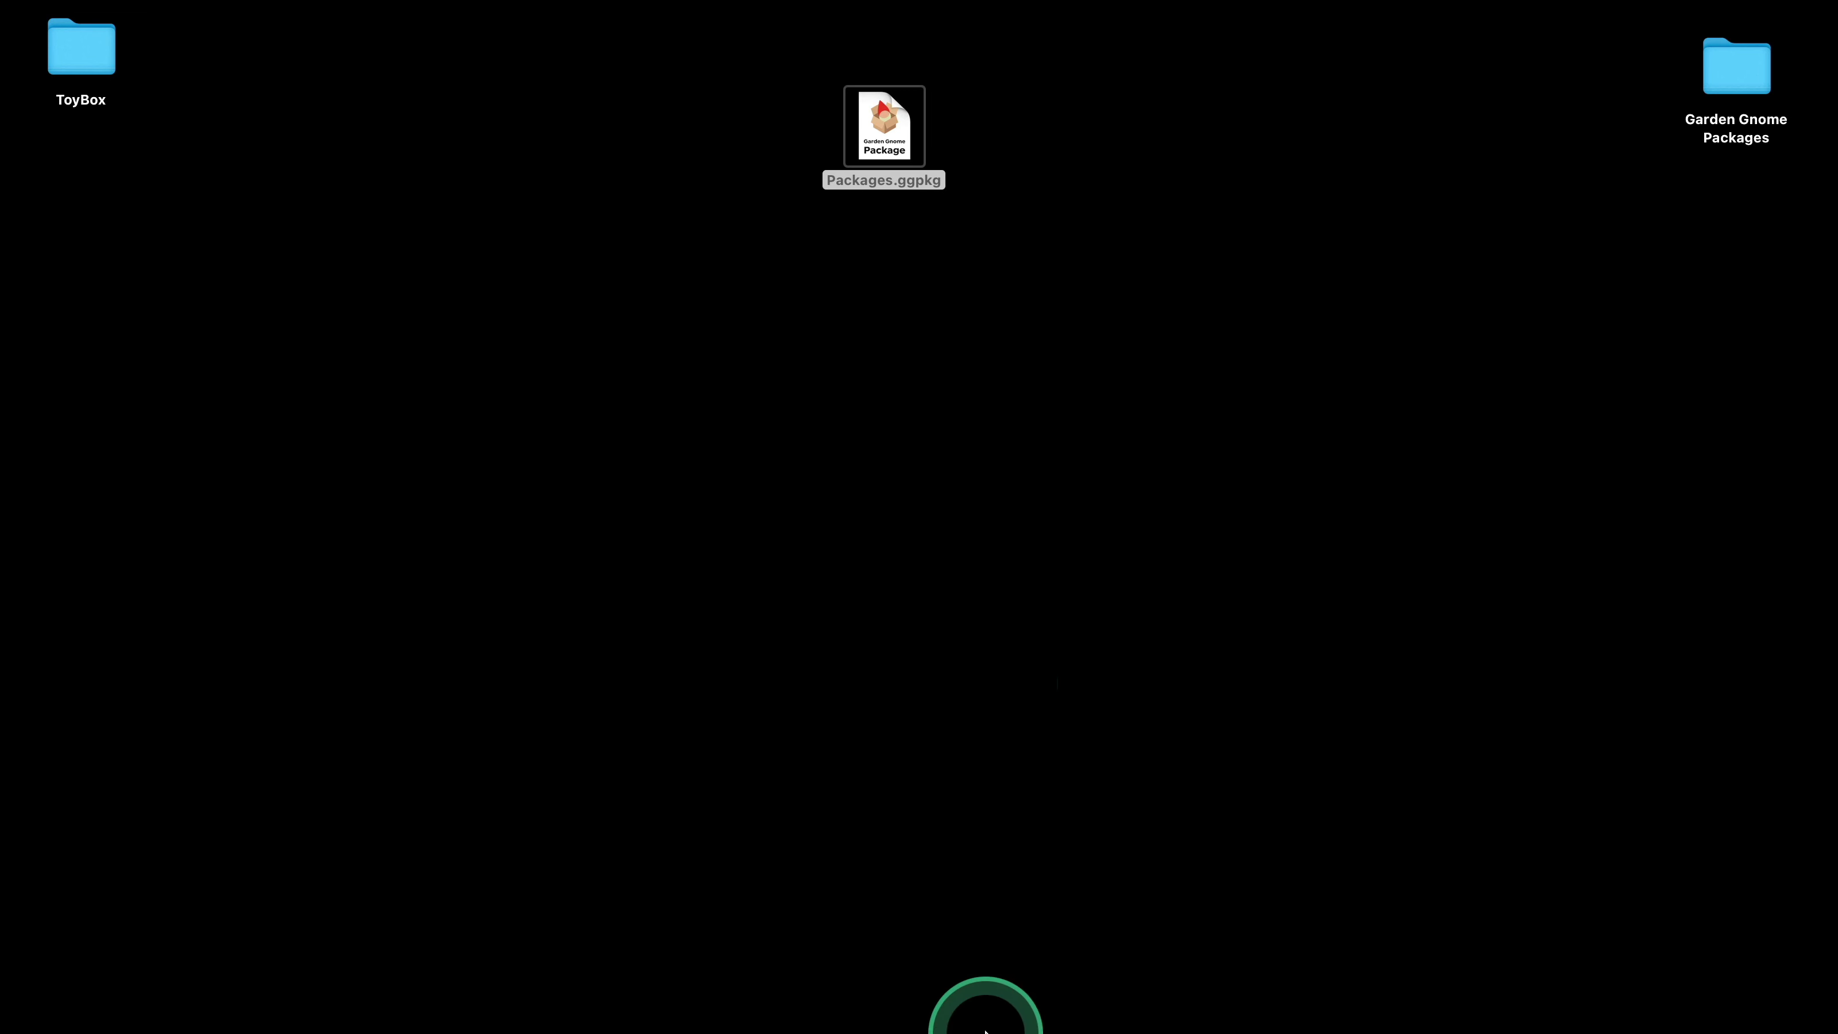
- Look through the applications in the Dock's Applications stack and open the Applications folder in a Finder window
{"action": "mouse_move", "coordinate": [986, 1028]}
{"action": "left_click", "coordinate": [883, 180]}
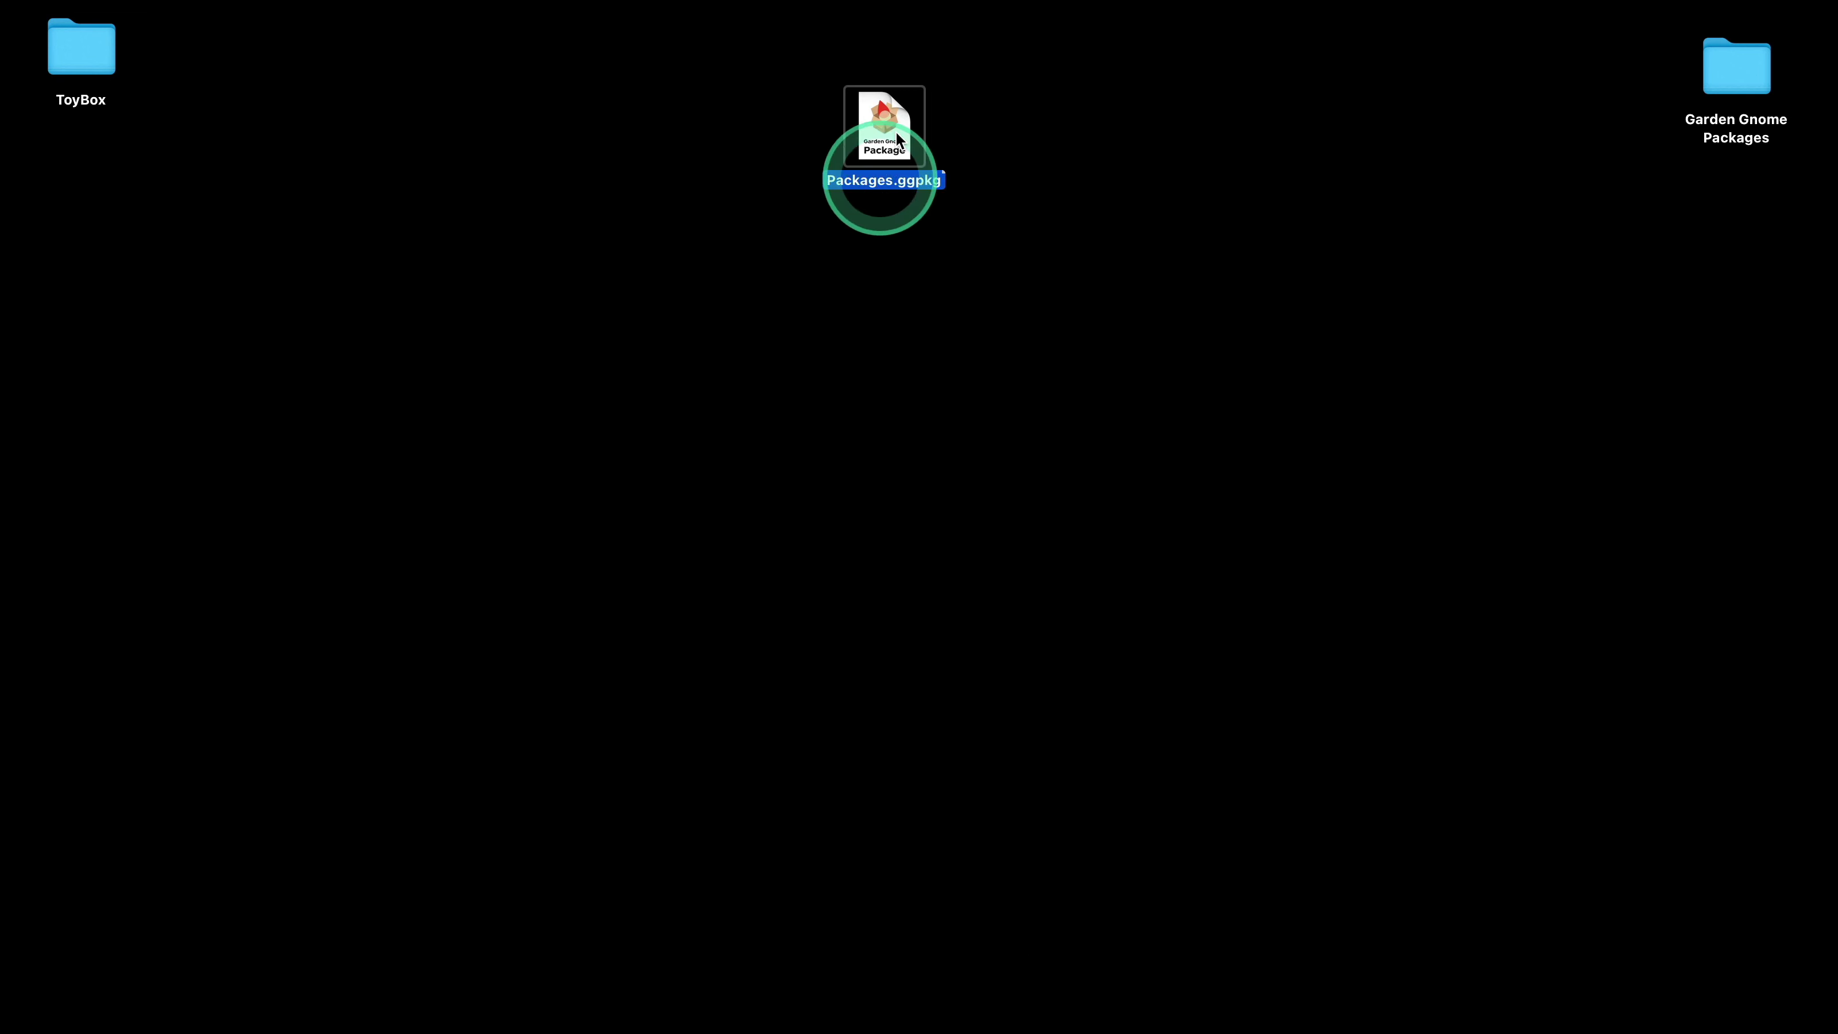
{"action": "mouse_move", "coordinate": [1012, 1028]}
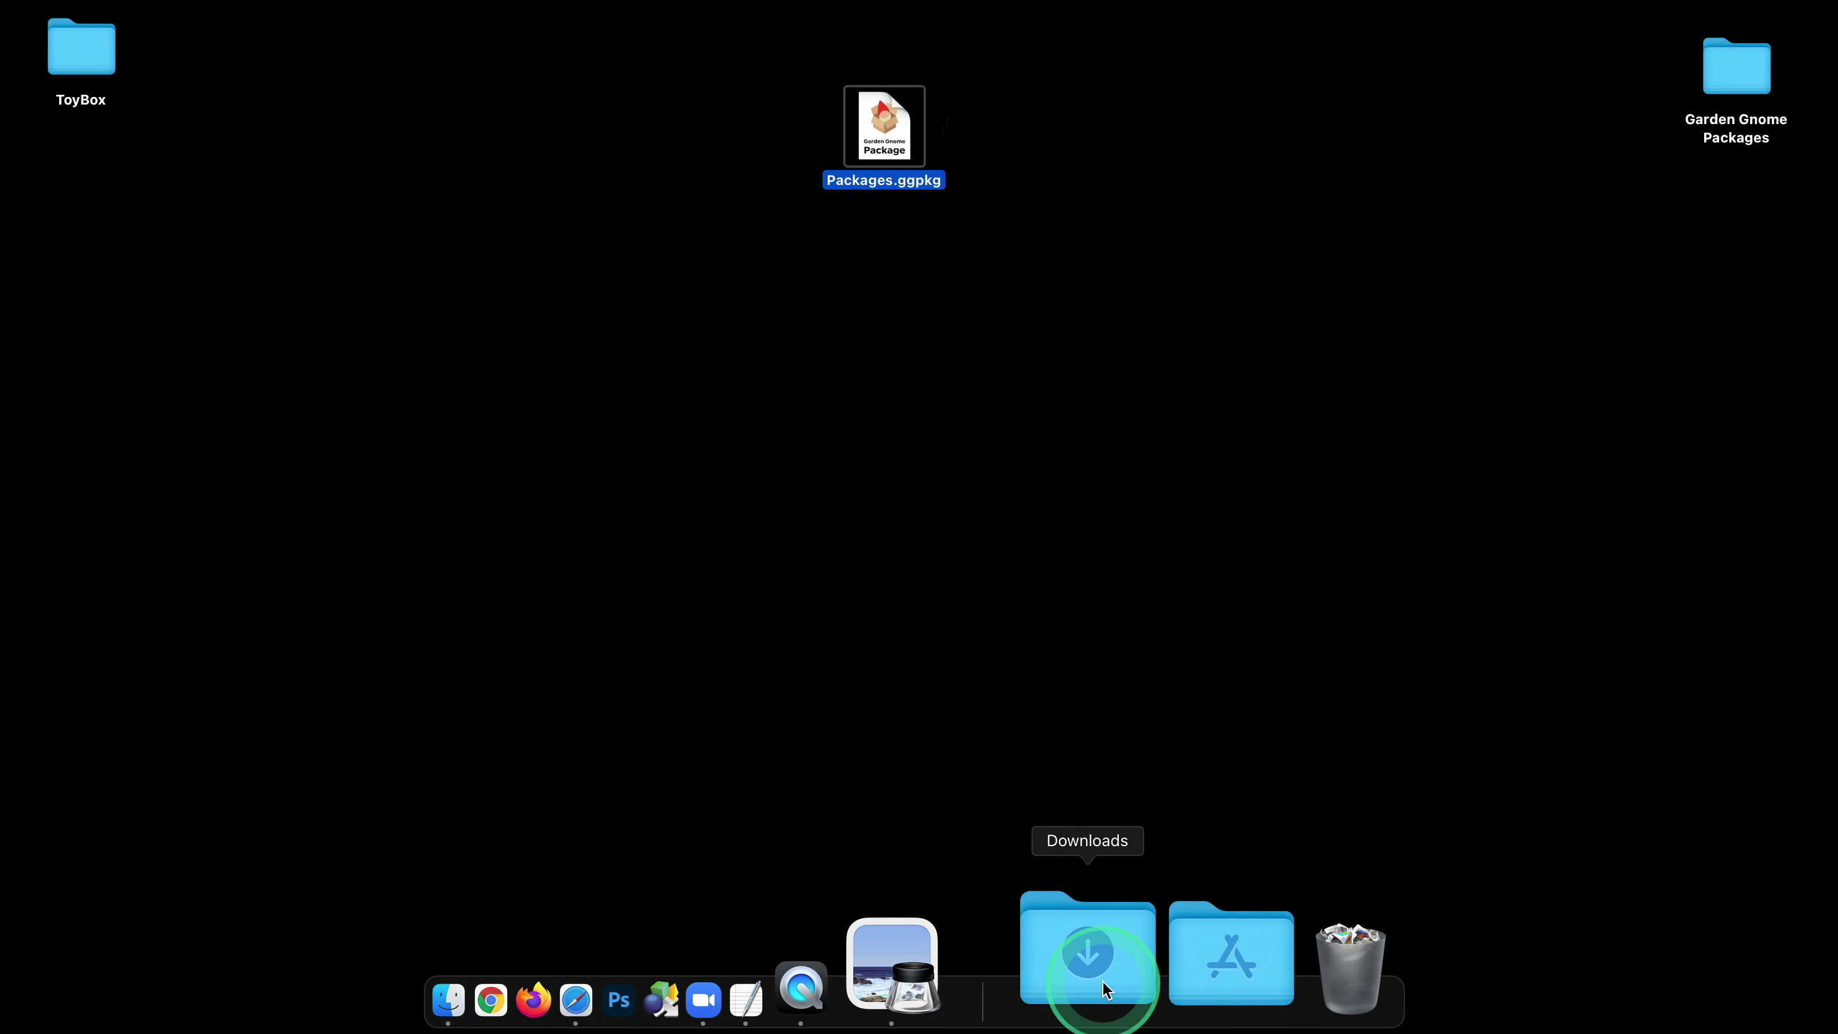
{"action": "left_click", "coordinate": [1134, 968]}
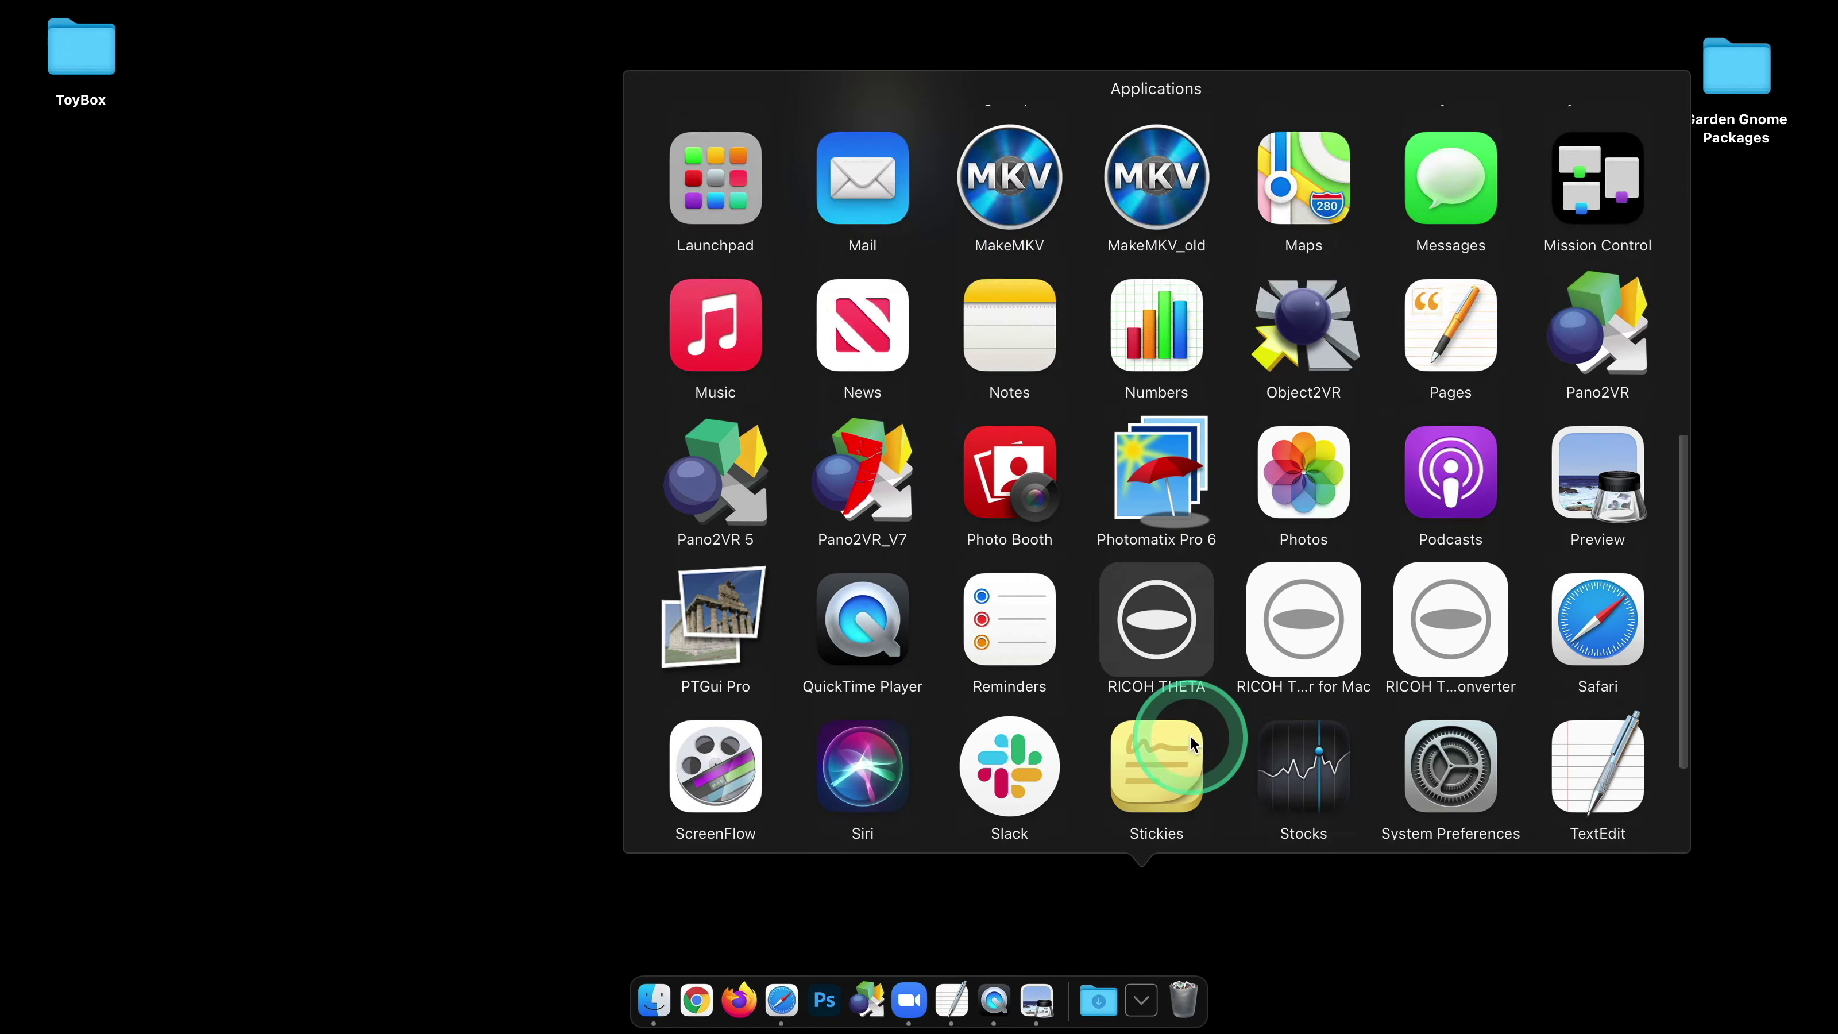
{"action": "scroll", "coordinate": [1193, 744], "scroll_direction": "down", "scroll_amount": 3}
{"action": "scroll", "coordinate": [1247, 674], "scroll_direction": "up", "scroll_amount": 5}
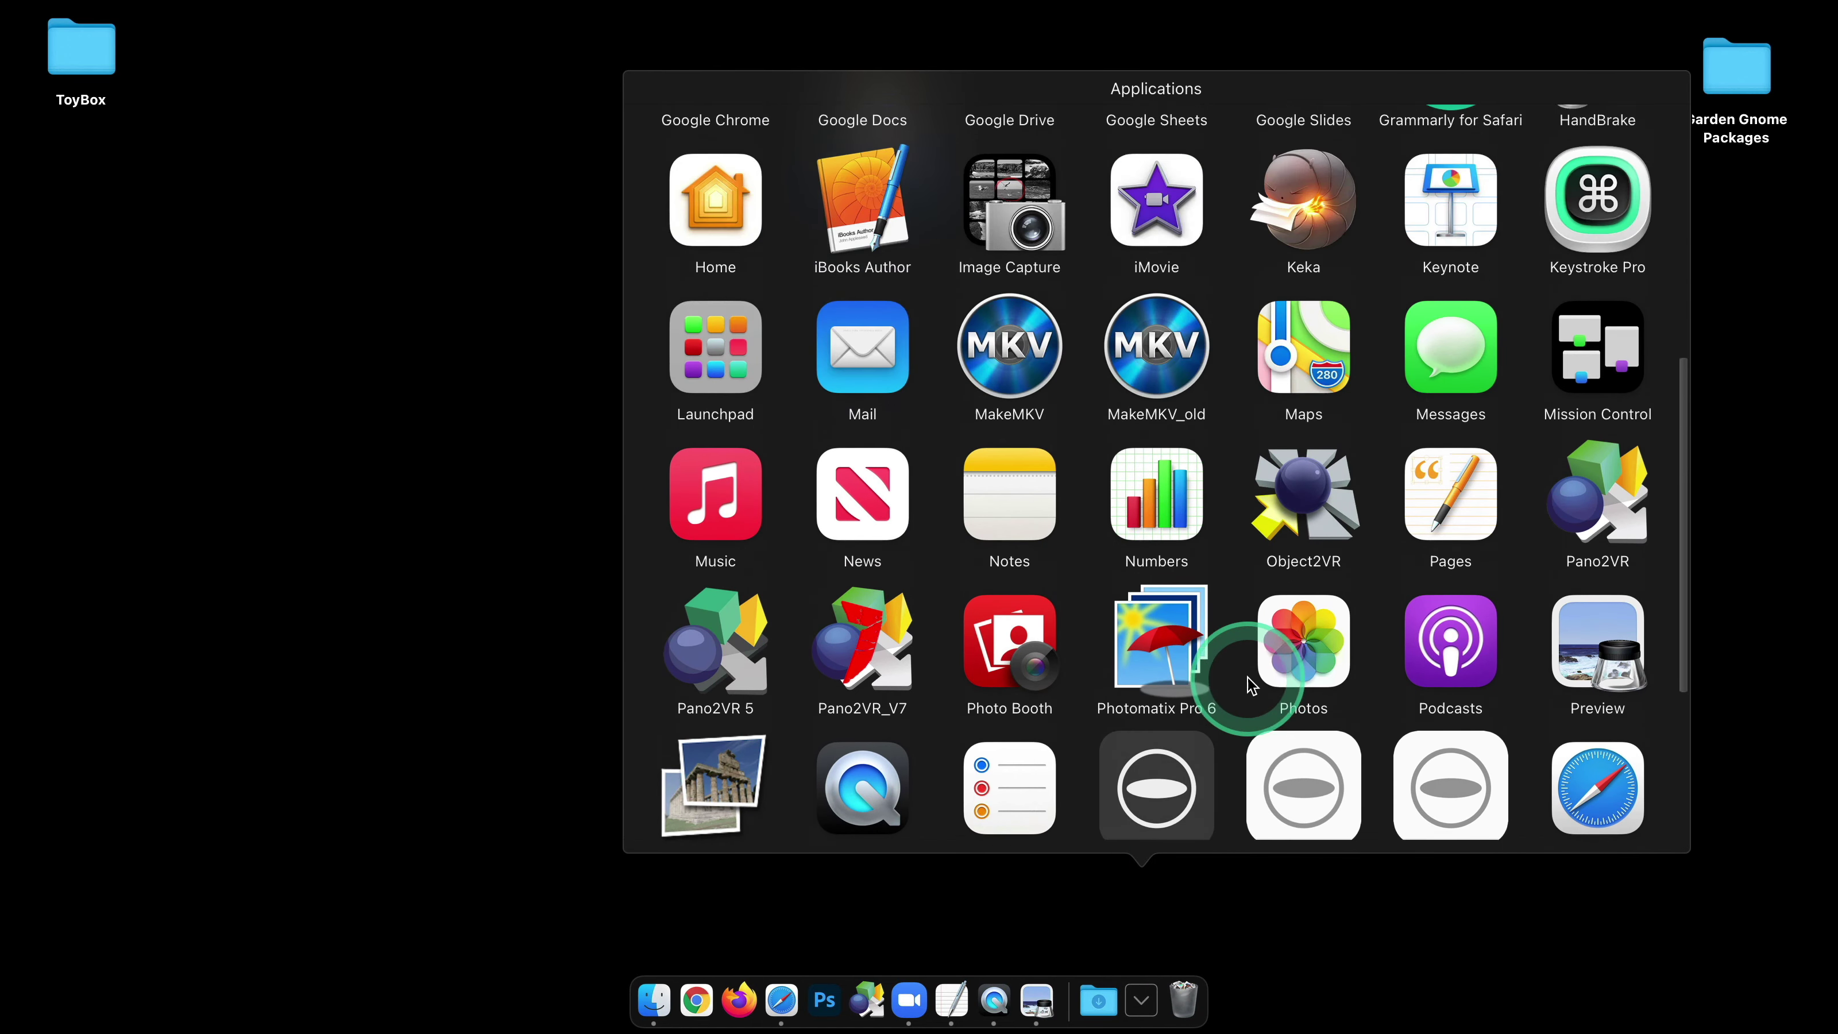
{"action": "scroll", "coordinate": [1248, 678], "scroll_direction": "up", "scroll_amount": 3}
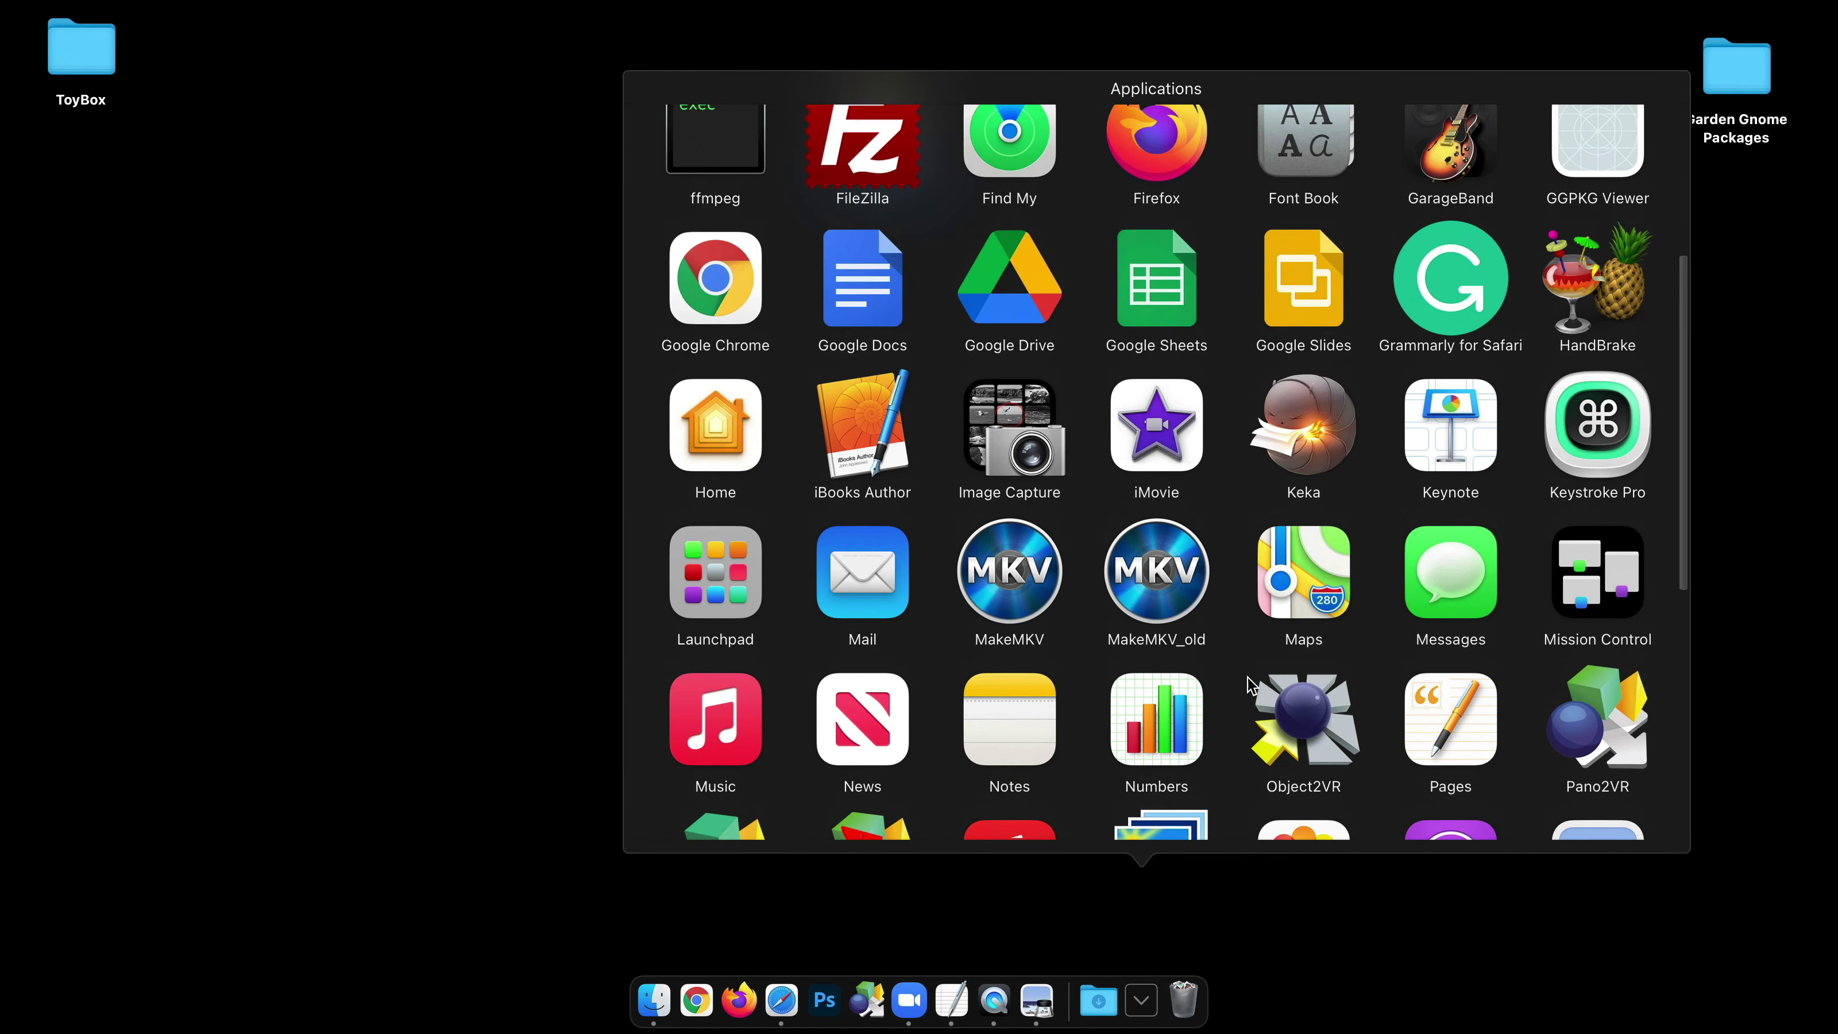
{"action": "scroll", "coordinate": [1248, 679], "scroll_direction": "up", "scroll_amount": 2}
{"action": "scroll", "coordinate": [1248, 678], "scroll_direction": "down", "scroll_amount": 6}
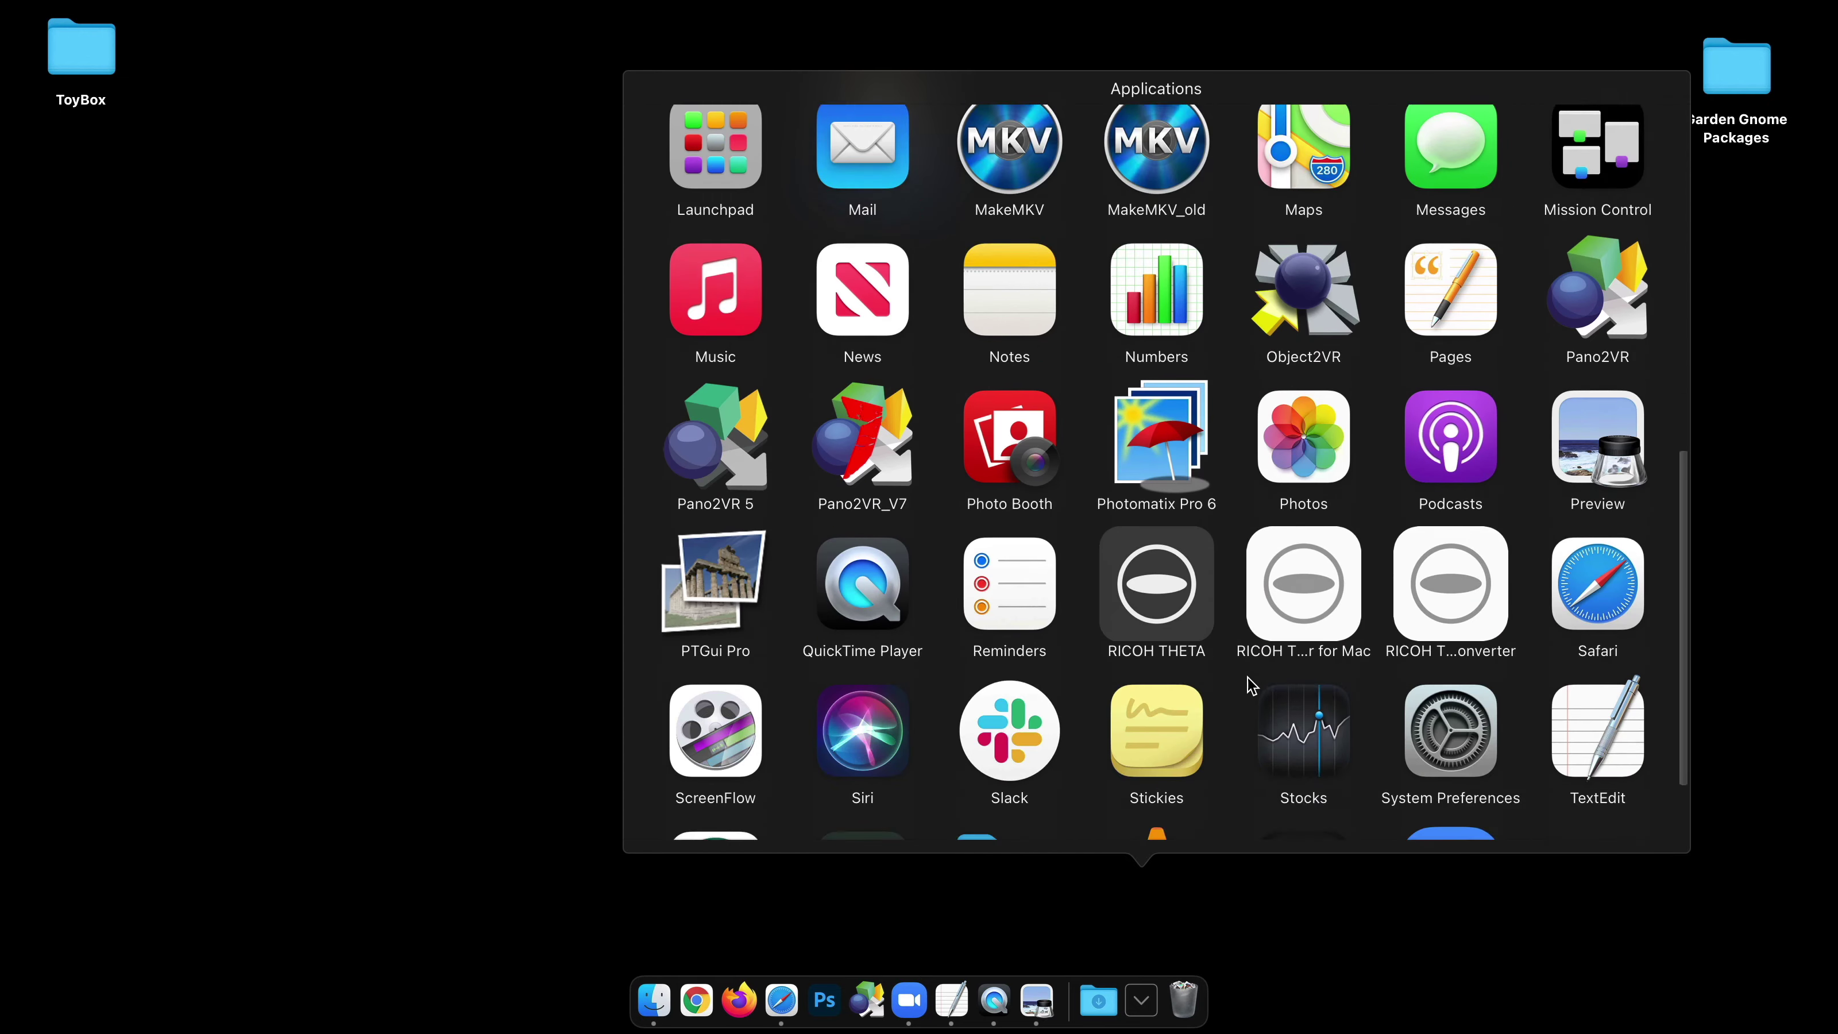
{"action": "left_click", "coordinate": [1145, 759]}
{"action": "left_click", "coordinate": [1597, 745]}
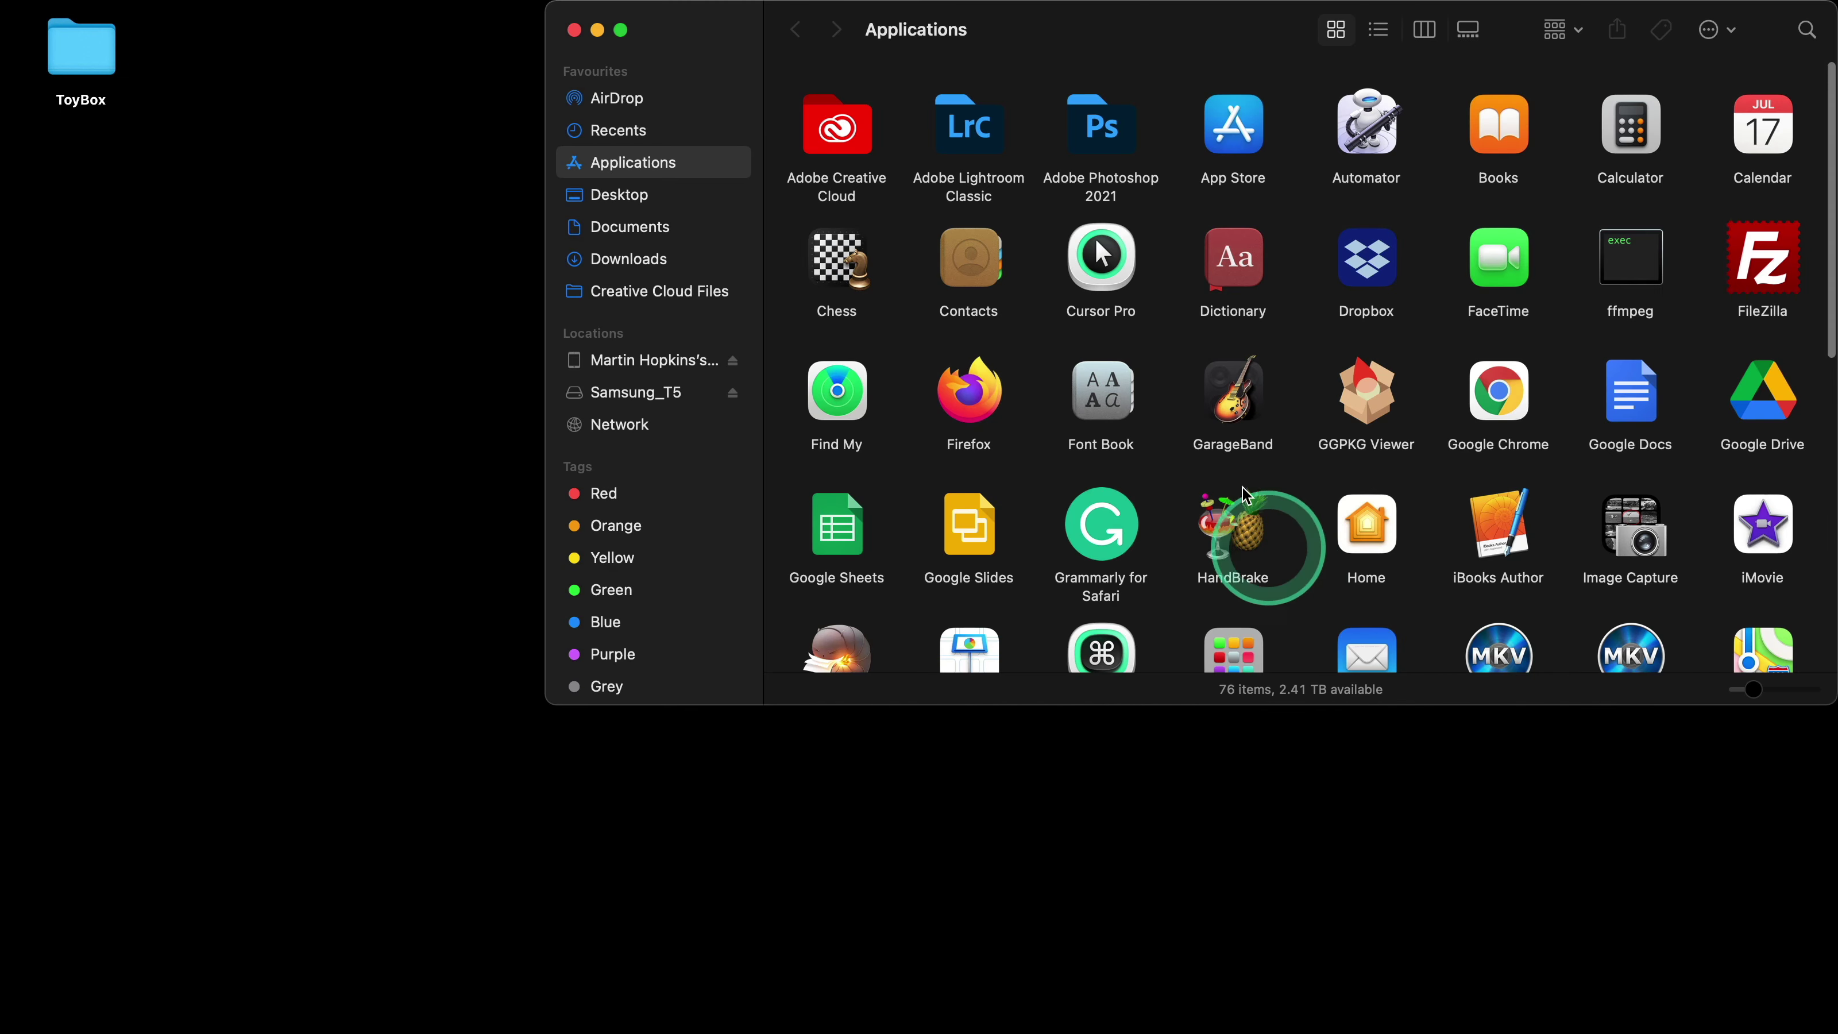
- Launch GGPKG Viewer on its own, close the Finder window and place the viewer window just below Packages.ggpkg
{"action": "left_click", "coordinate": [1375, 419]}
{"action": "double_click", "coordinate": [1375, 418]}
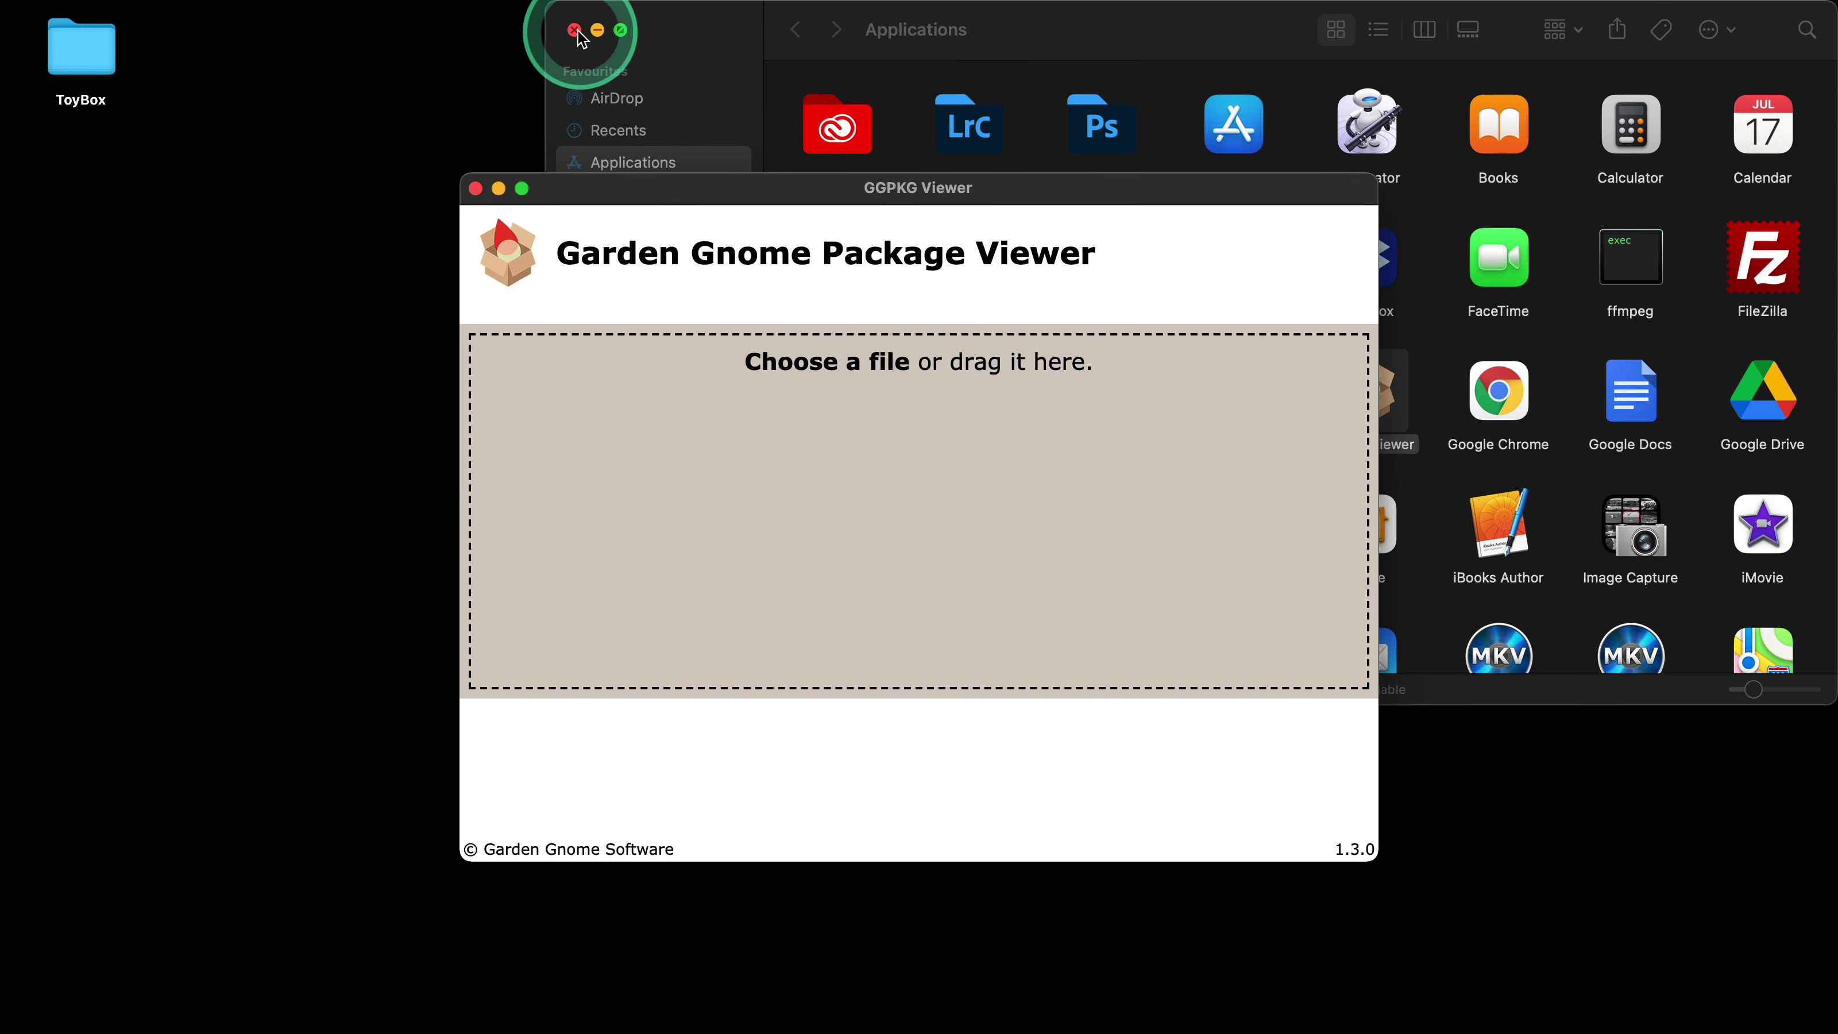
{"action": "left_click", "coordinate": [574, 30]}
{"action": "left_click_drag", "start_coordinate": [789, 195], "coordinate": [820, 262]}
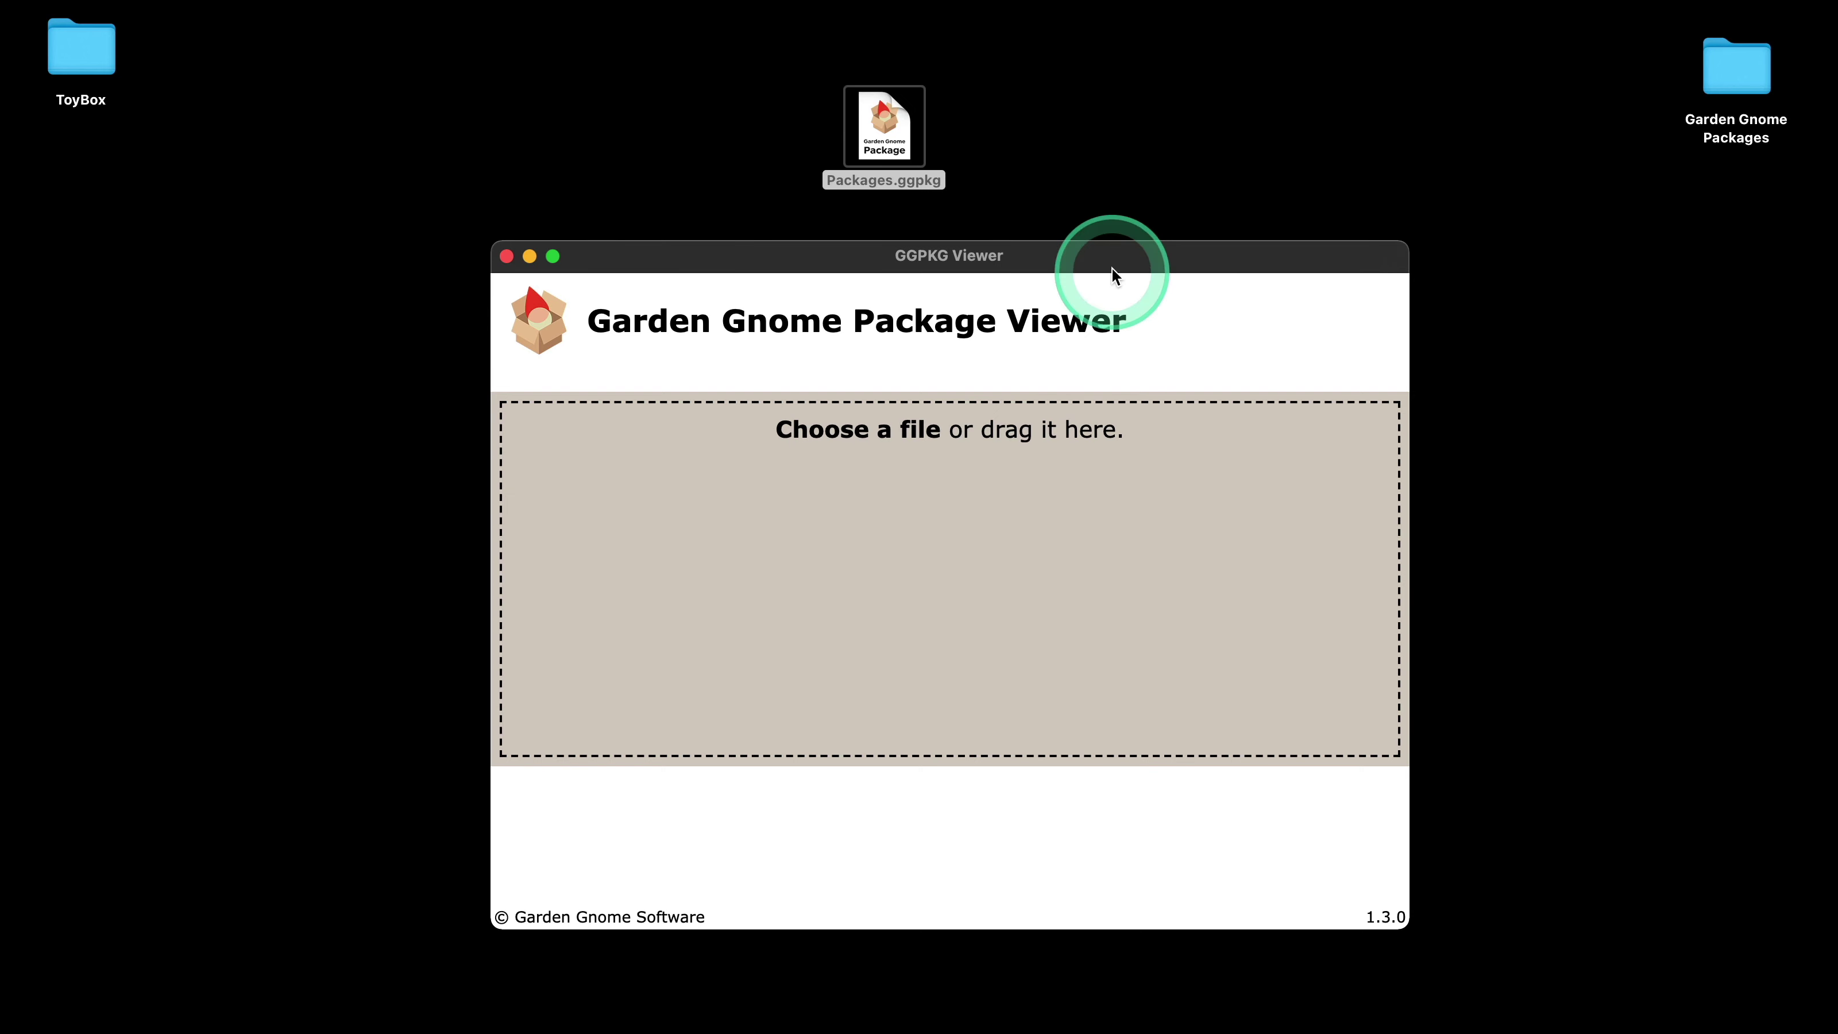
{"action": "left_click_drag", "start_coordinate": [1111, 261], "coordinate": [1123, 235]}
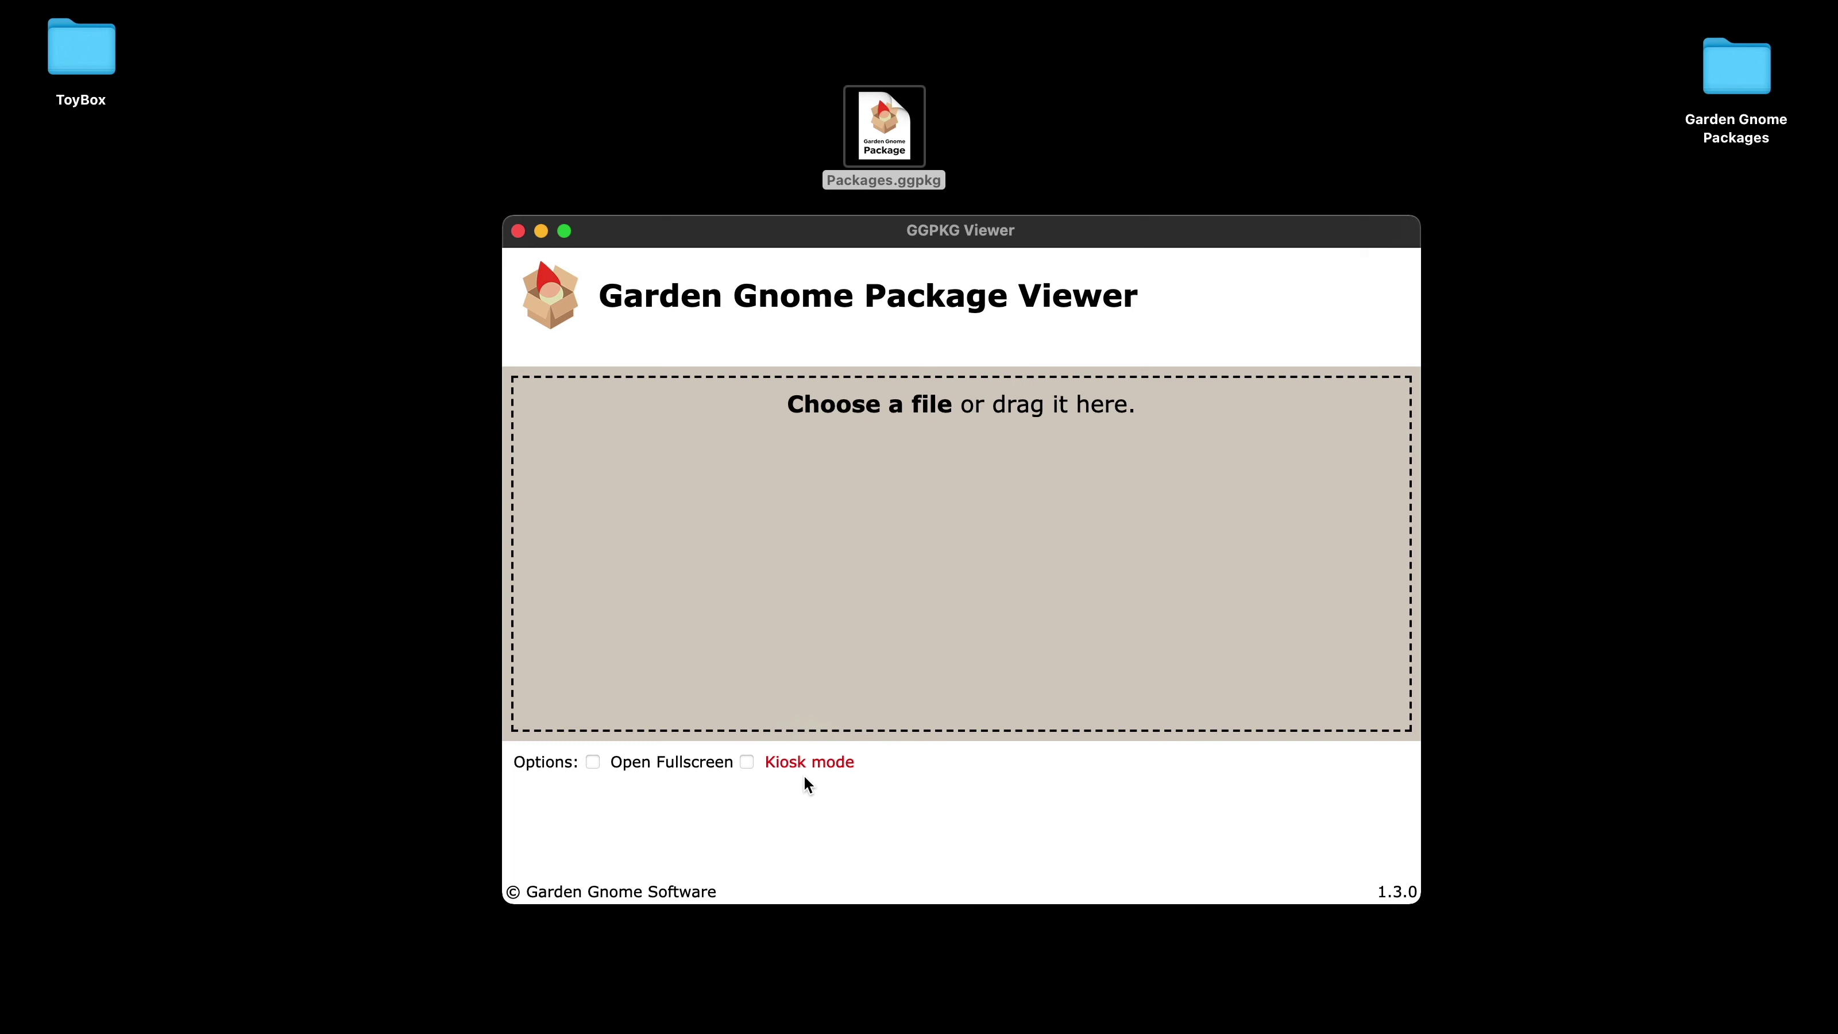
- Enable the Kiosk mode option in the Package Viewer and close its window
{"action": "left_click", "coordinate": [747, 761]}
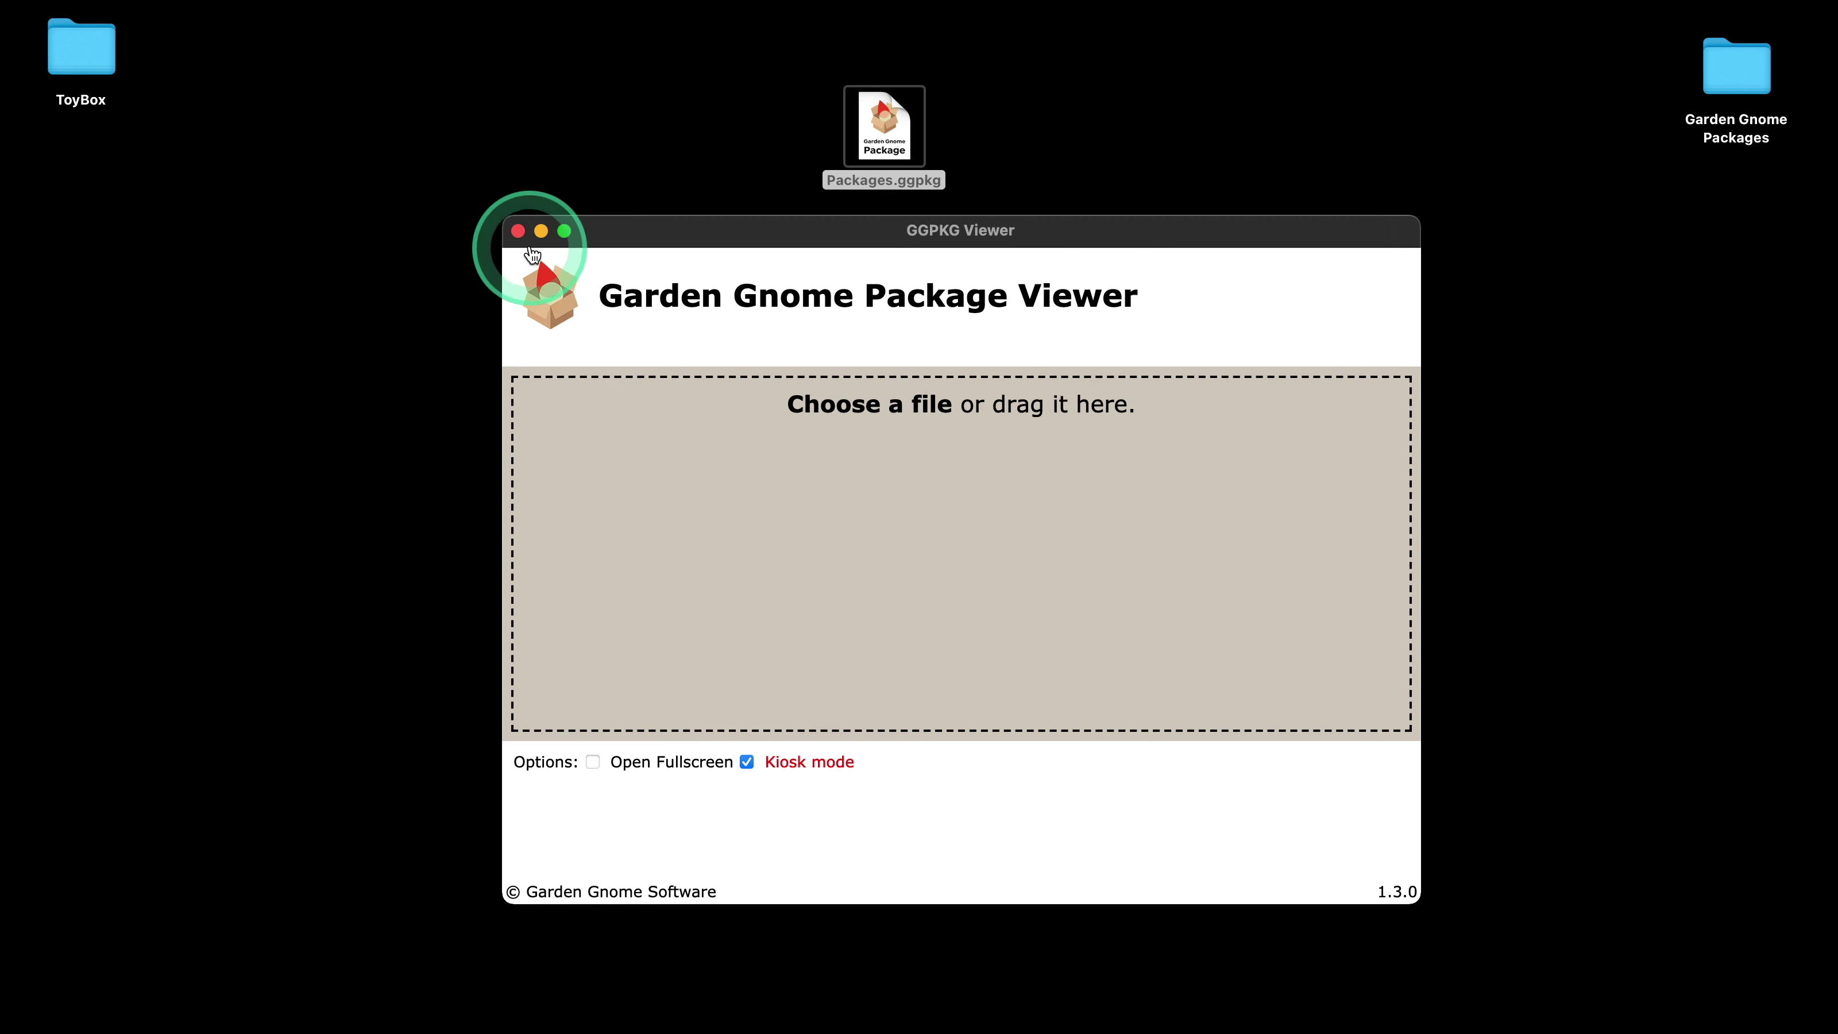
{"action": "left_click", "coordinate": [518, 231]}
{"action": "left_click", "coordinate": [1042, 441]}
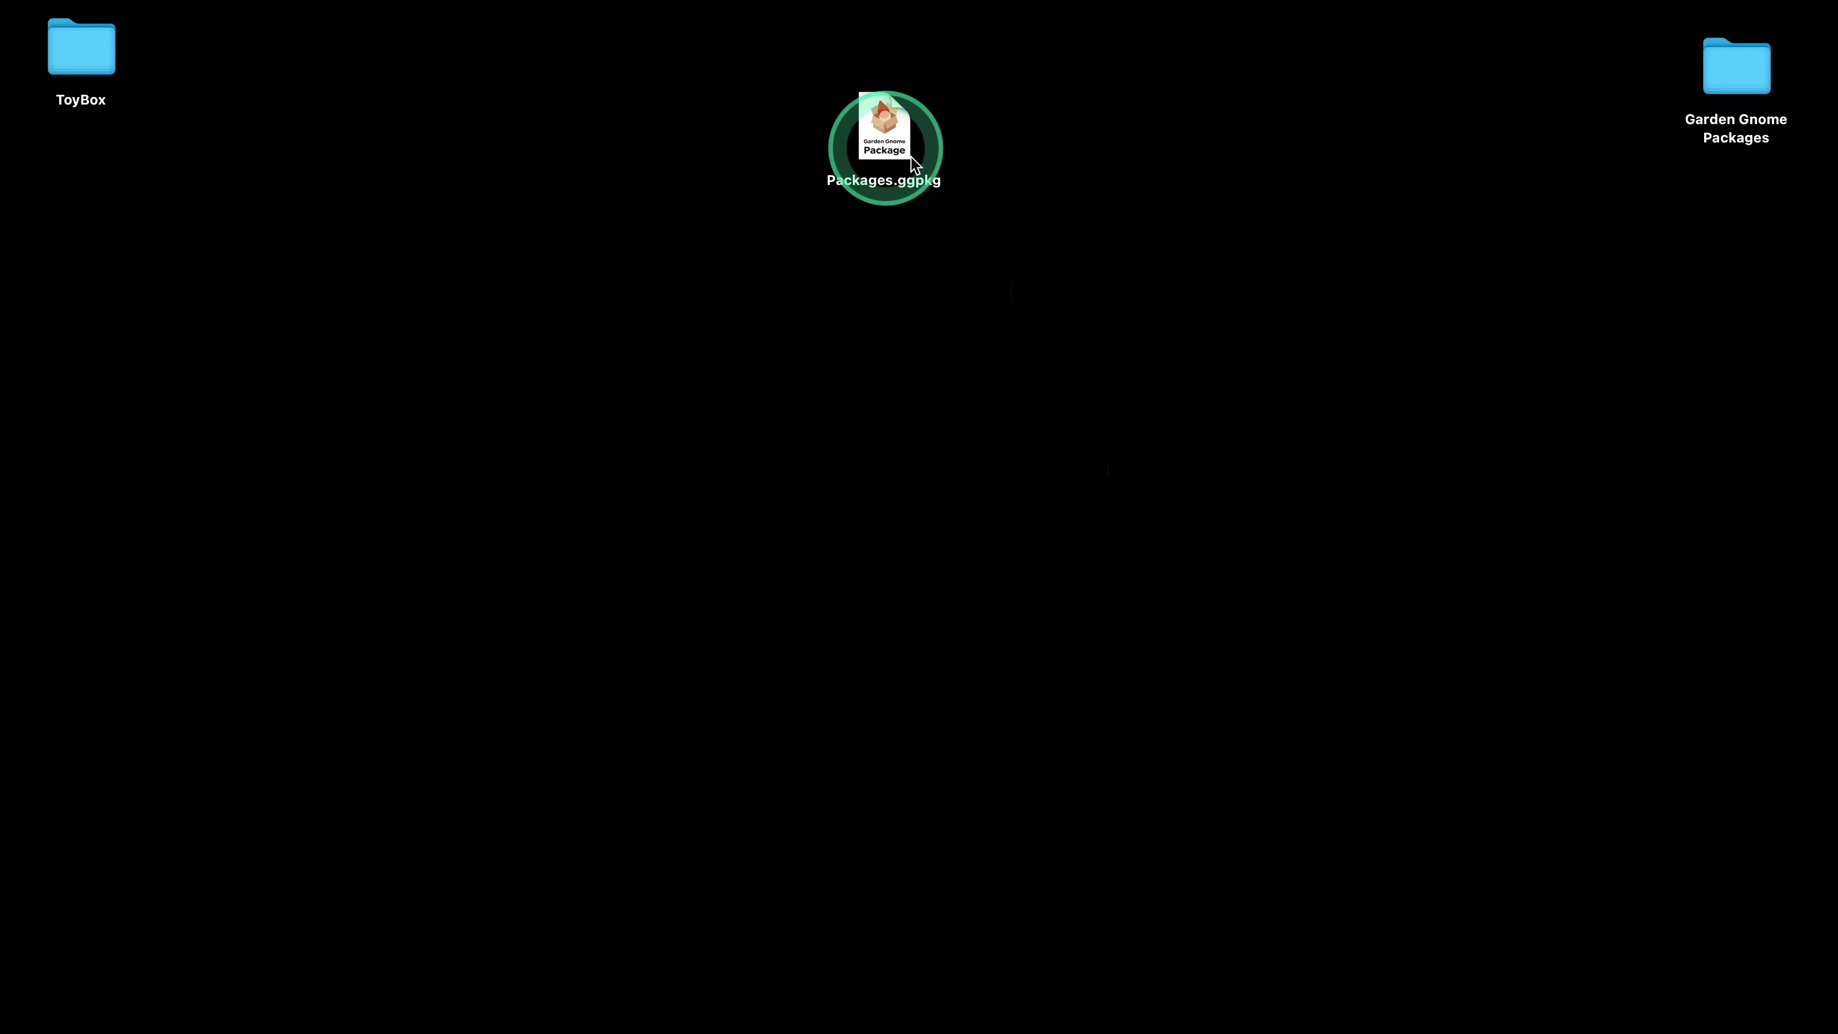
- Open Packages.ggpkg in kiosk mode, try to leave full screen with the tour's own control, and quit the viewer
{"action": "left_click", "coordinate": [877, 131]}
{"action": "double_click", "coordinate": [877, 132]}
{"action": "left_click", "coordinate": [878, 133]}
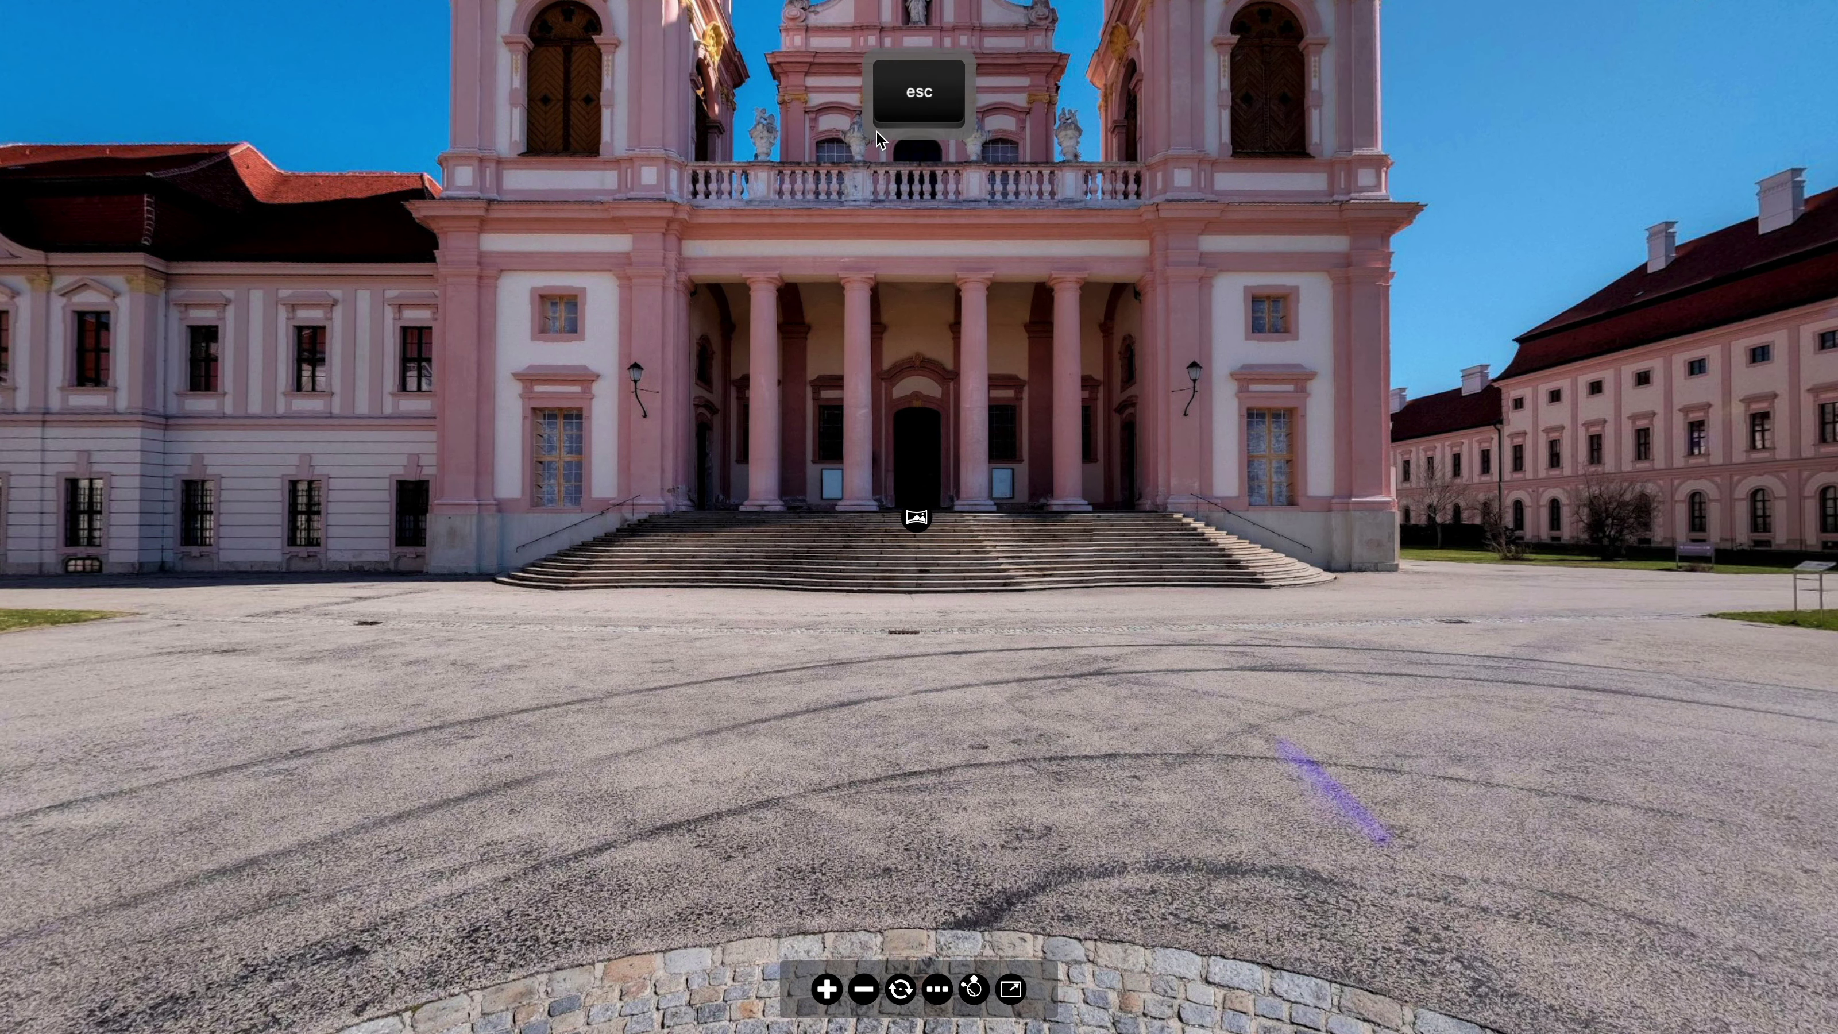
{"action": "left_click", "coordinate": [1013, 990]}
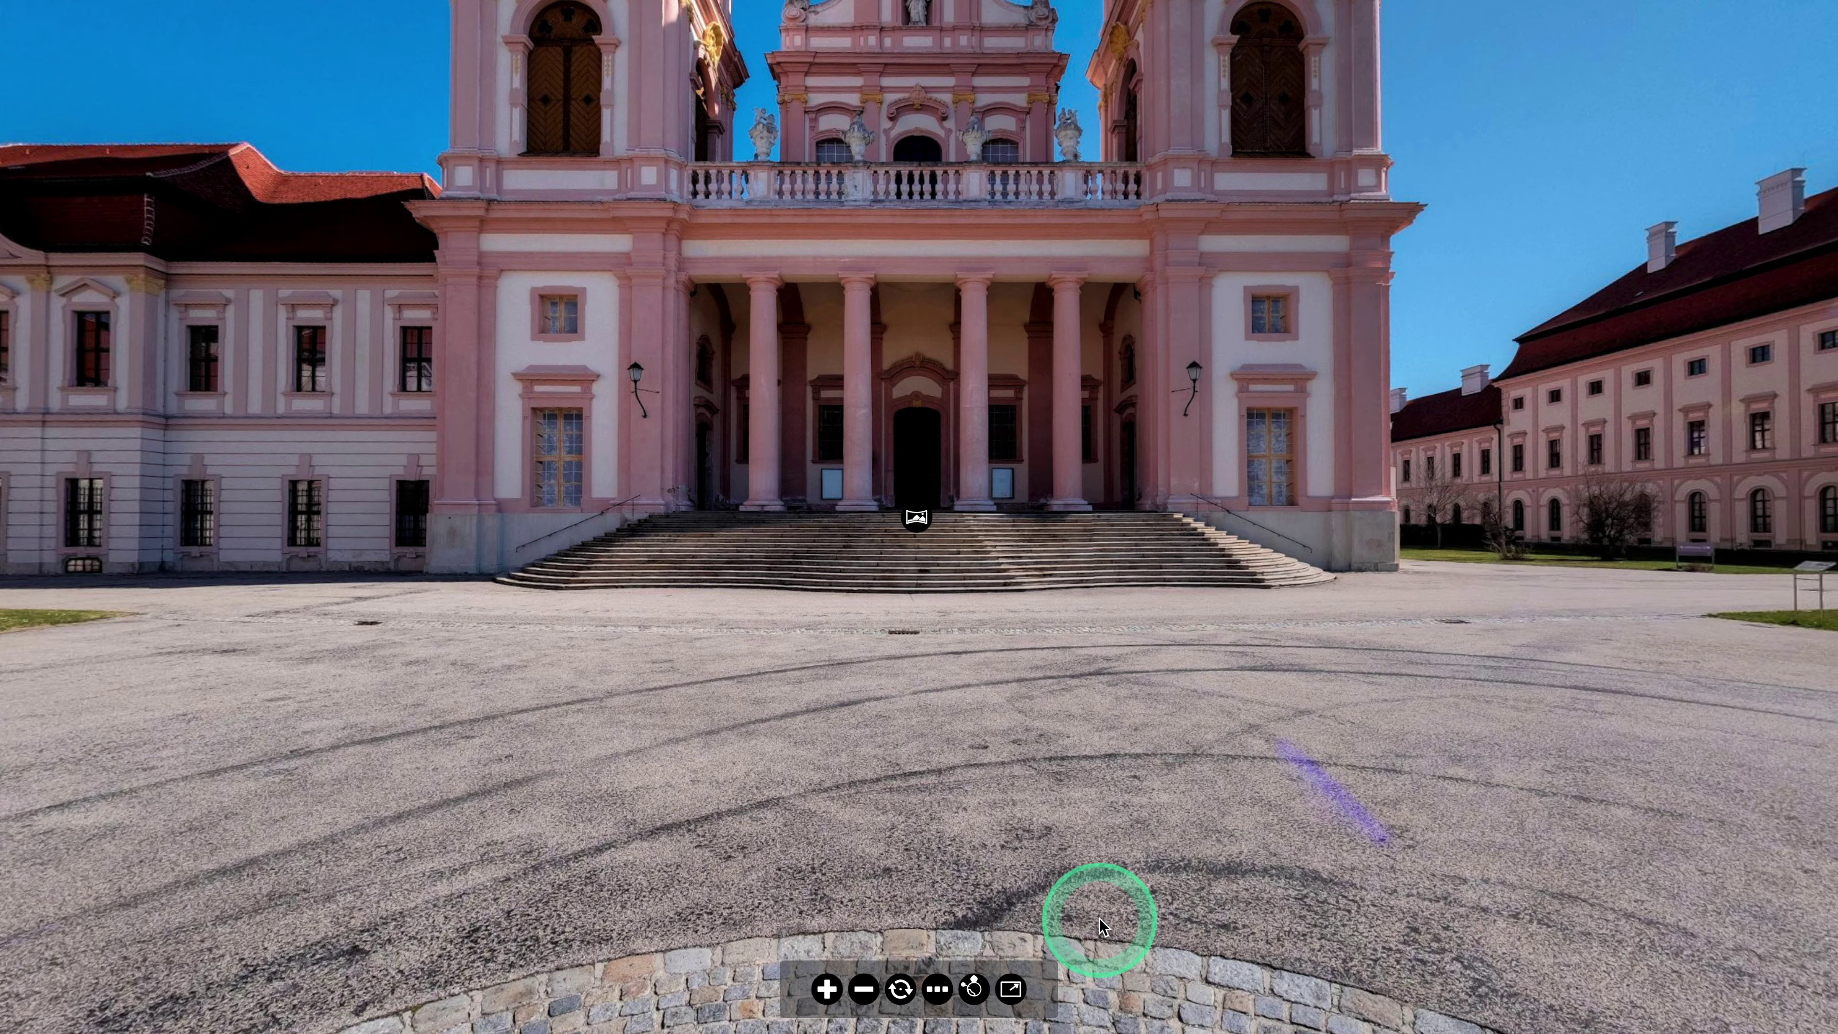
{"action": "key", "text": "super+q"}
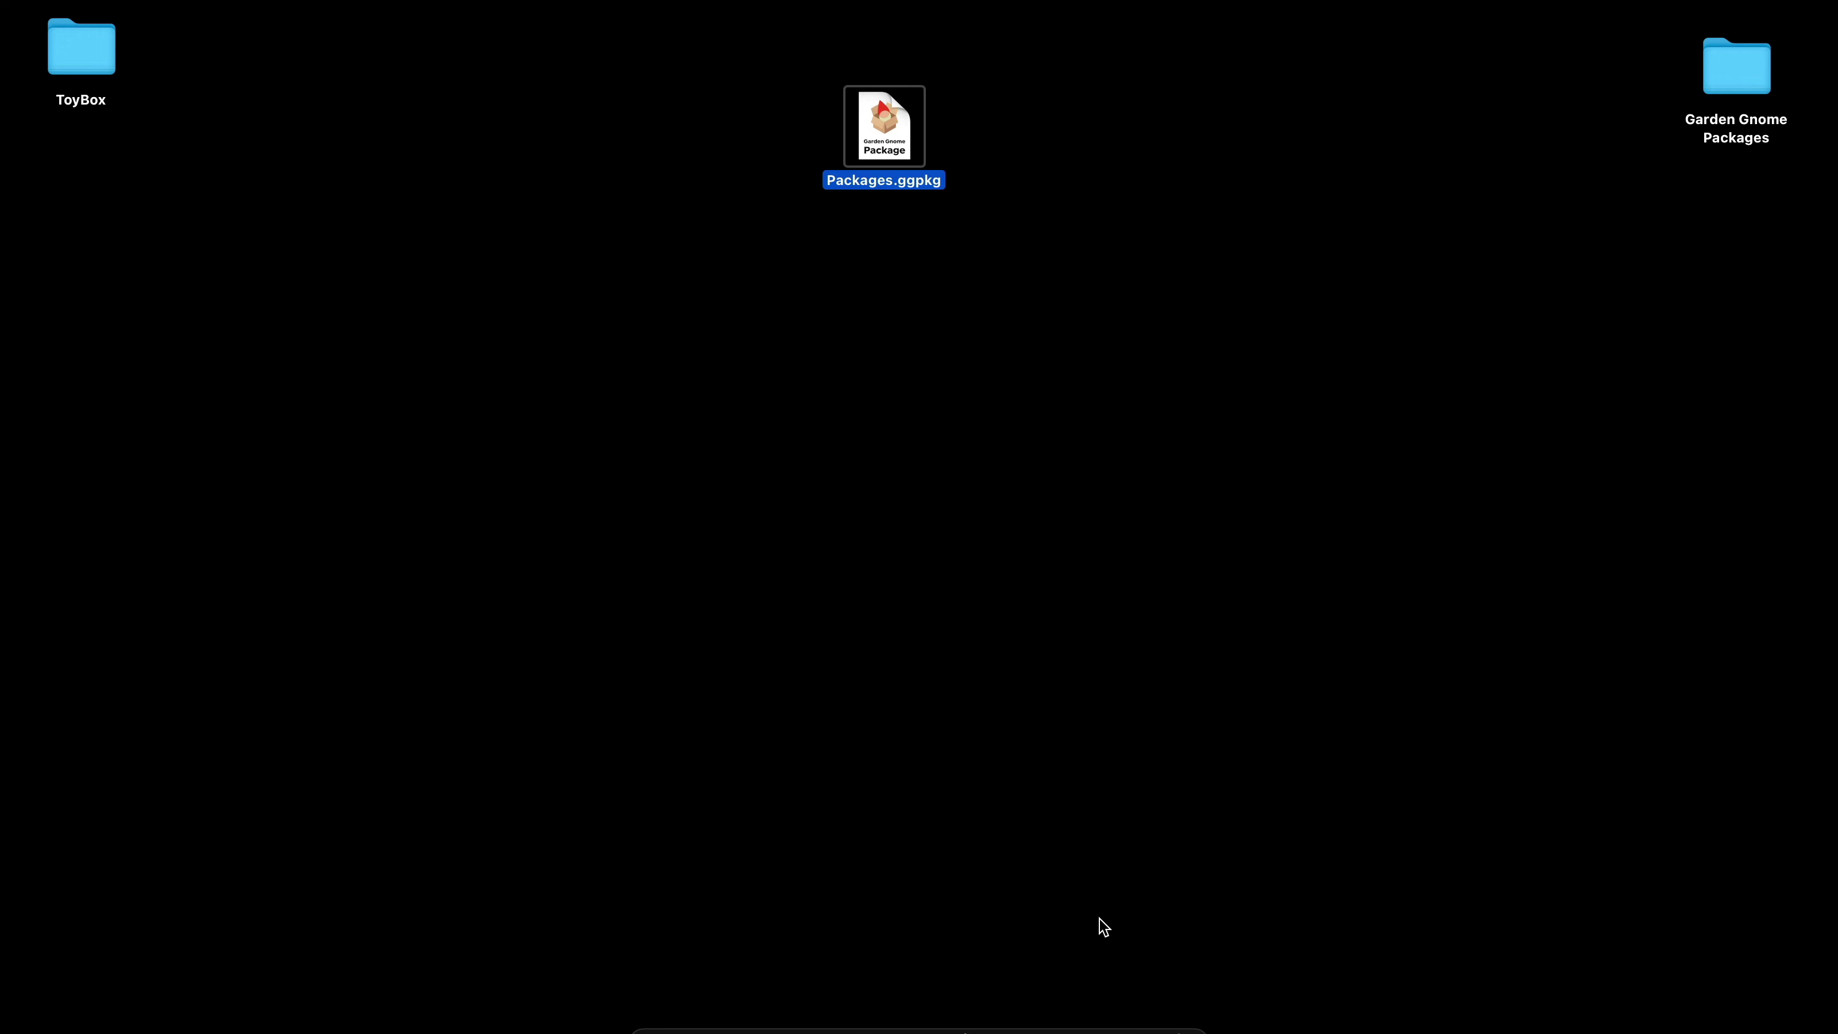
- Open the Applications folder in a Finder window and launch GGPKG Viewer from it
{"action": "mouse_move", "coordinate": [940, 1026]}
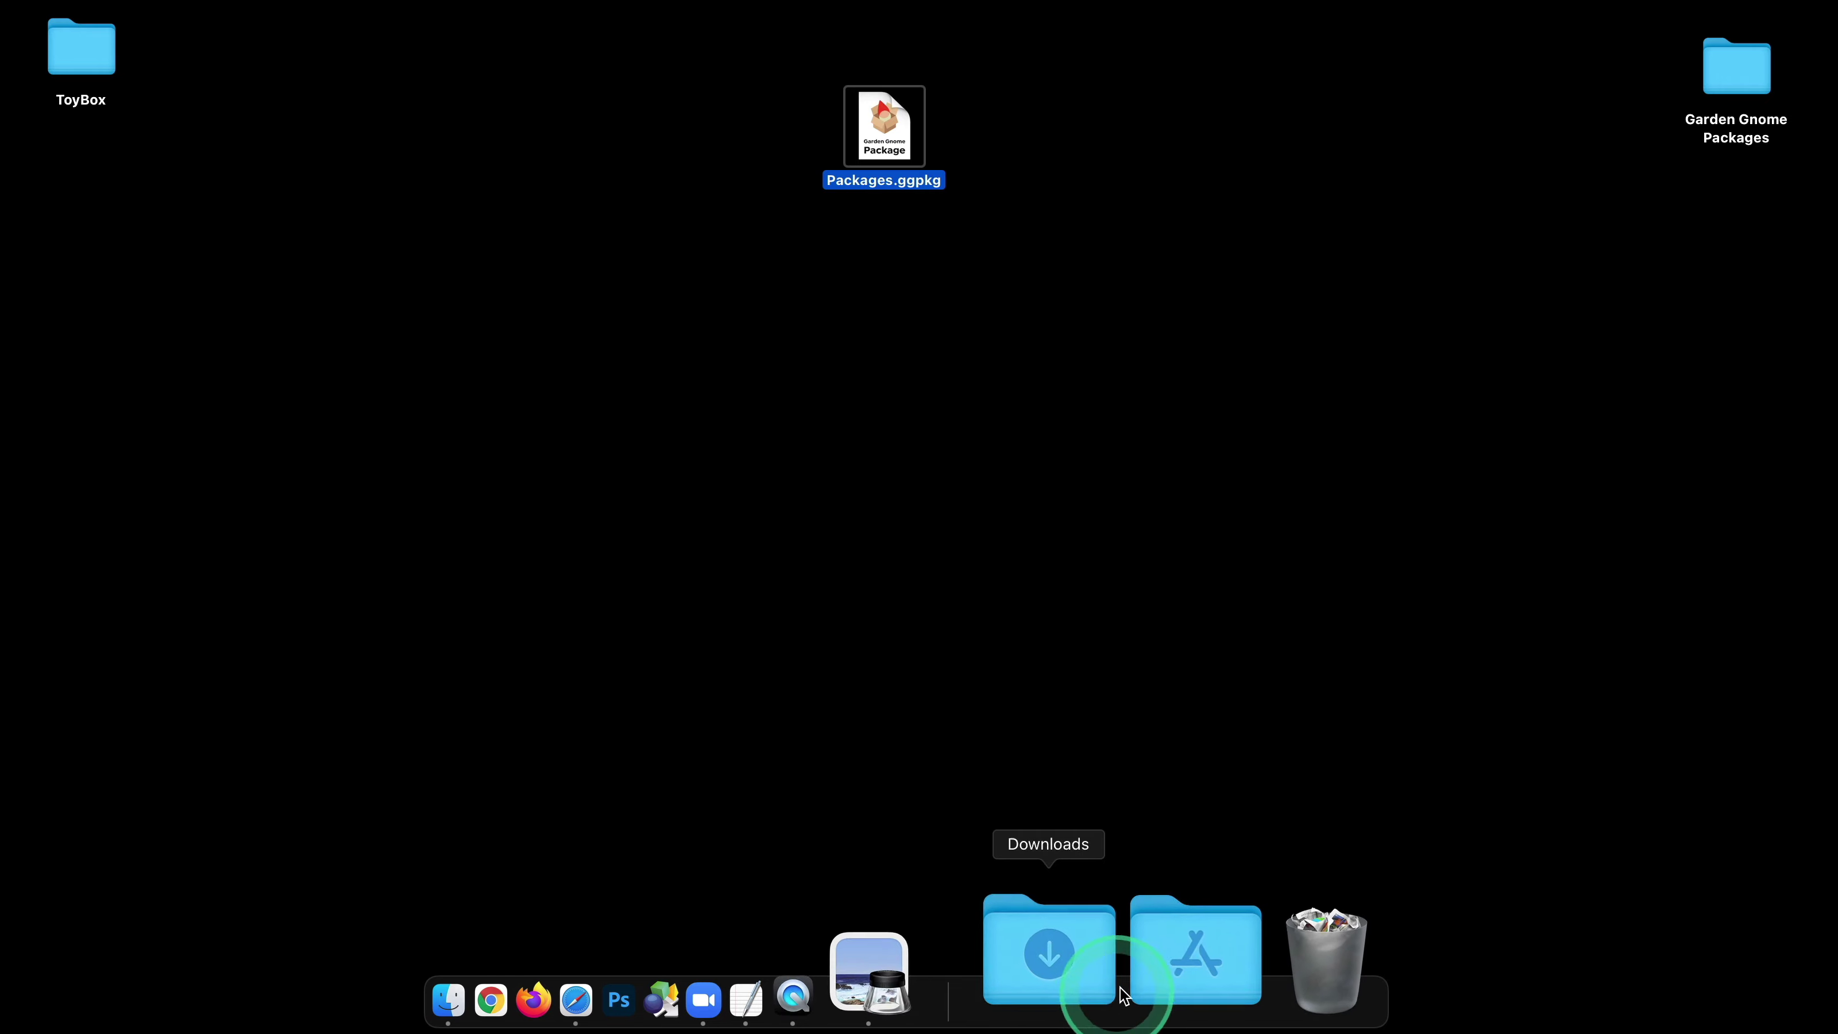
{"action": "left_click", "coordinate": [1144, 970]}
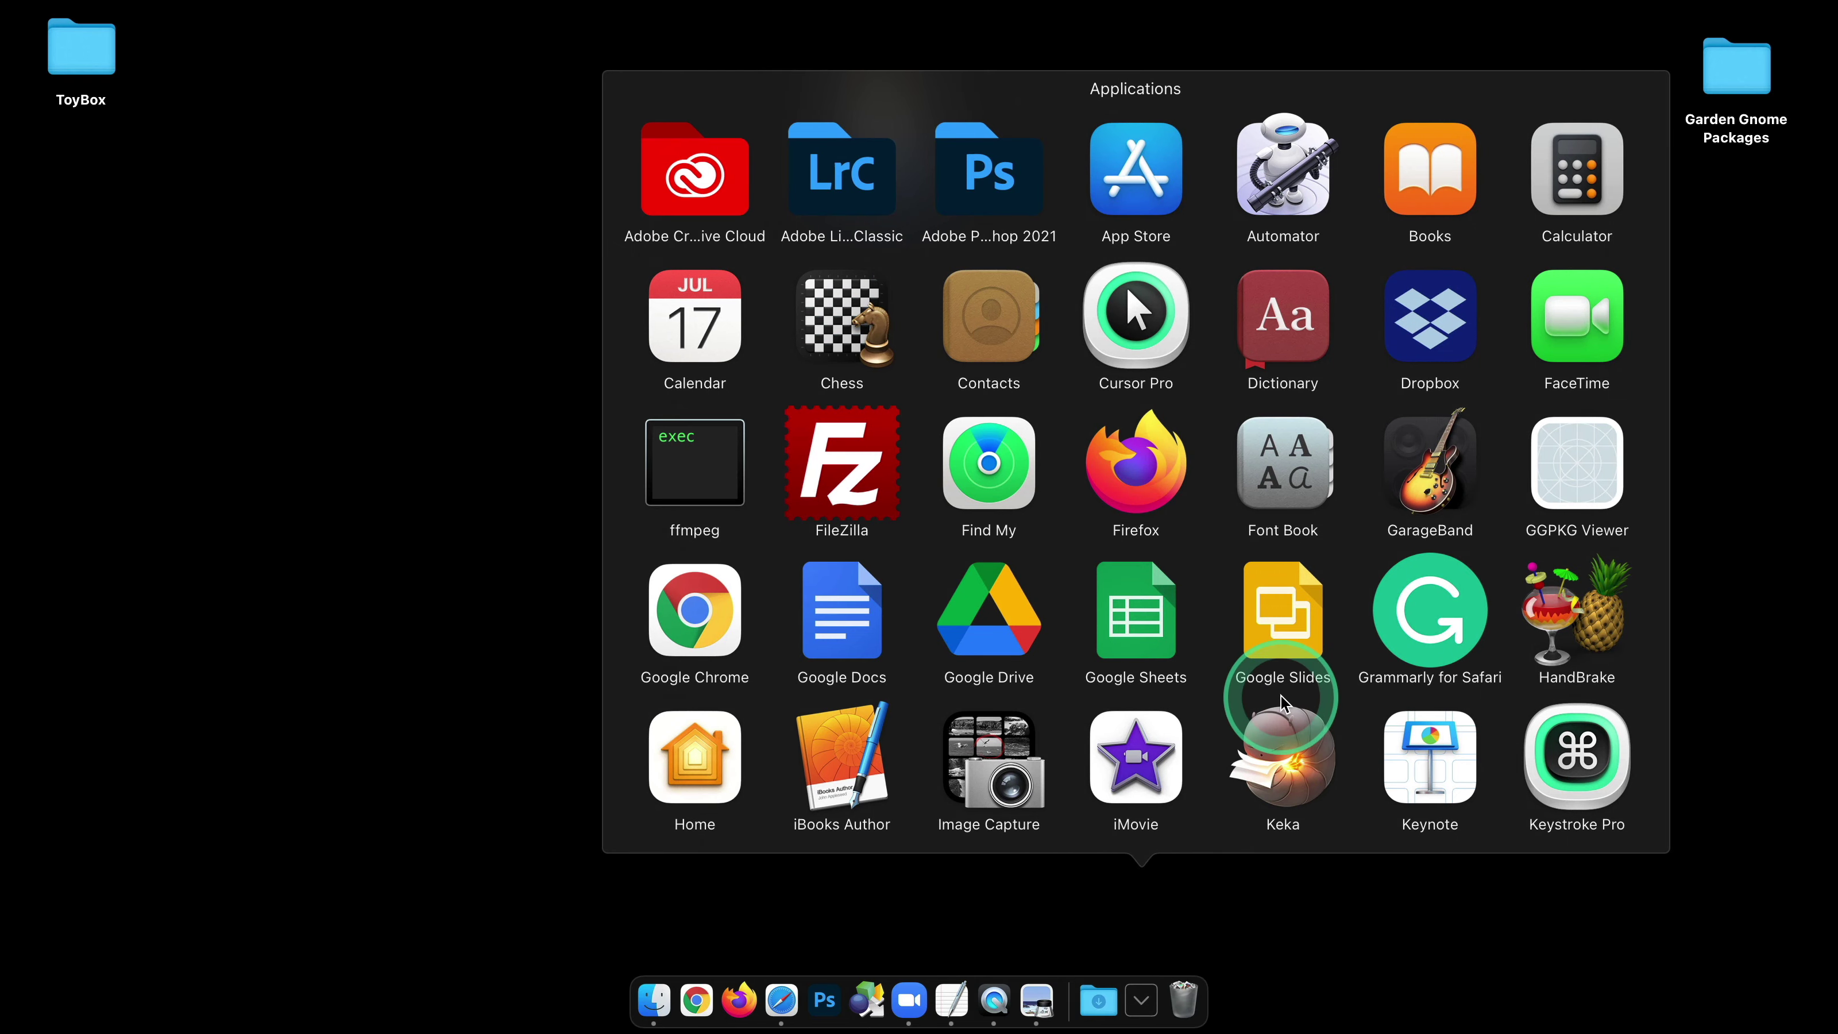
{"action": "scroll", "coordinate": [1278, 699], "scroll_direction": "down", "scroll_amount": 5}
{"action": "scroll", "coordinate": [1281, 698], "scroll_direction": "down", "scroll_amount": 5}
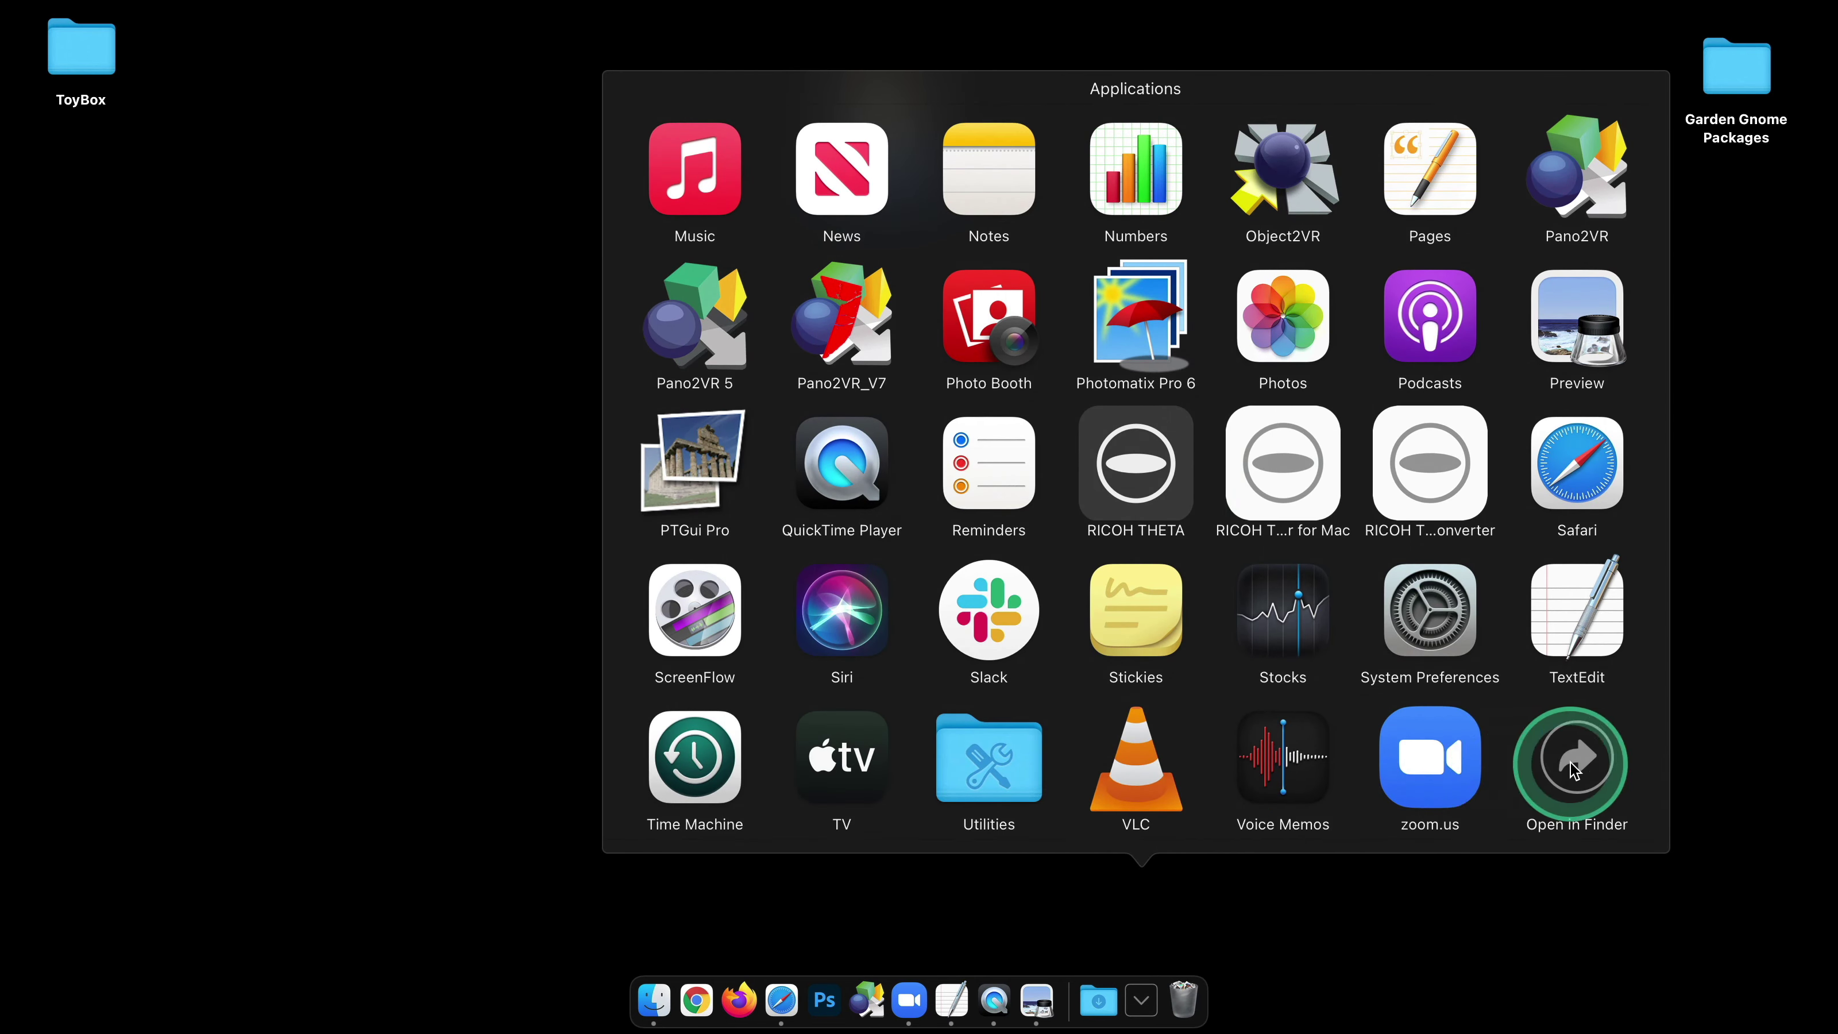
{"action": "left_click", "coordinate": [1572, 757]}
{"action": "double_click", "coordinate": [1365, 391]}
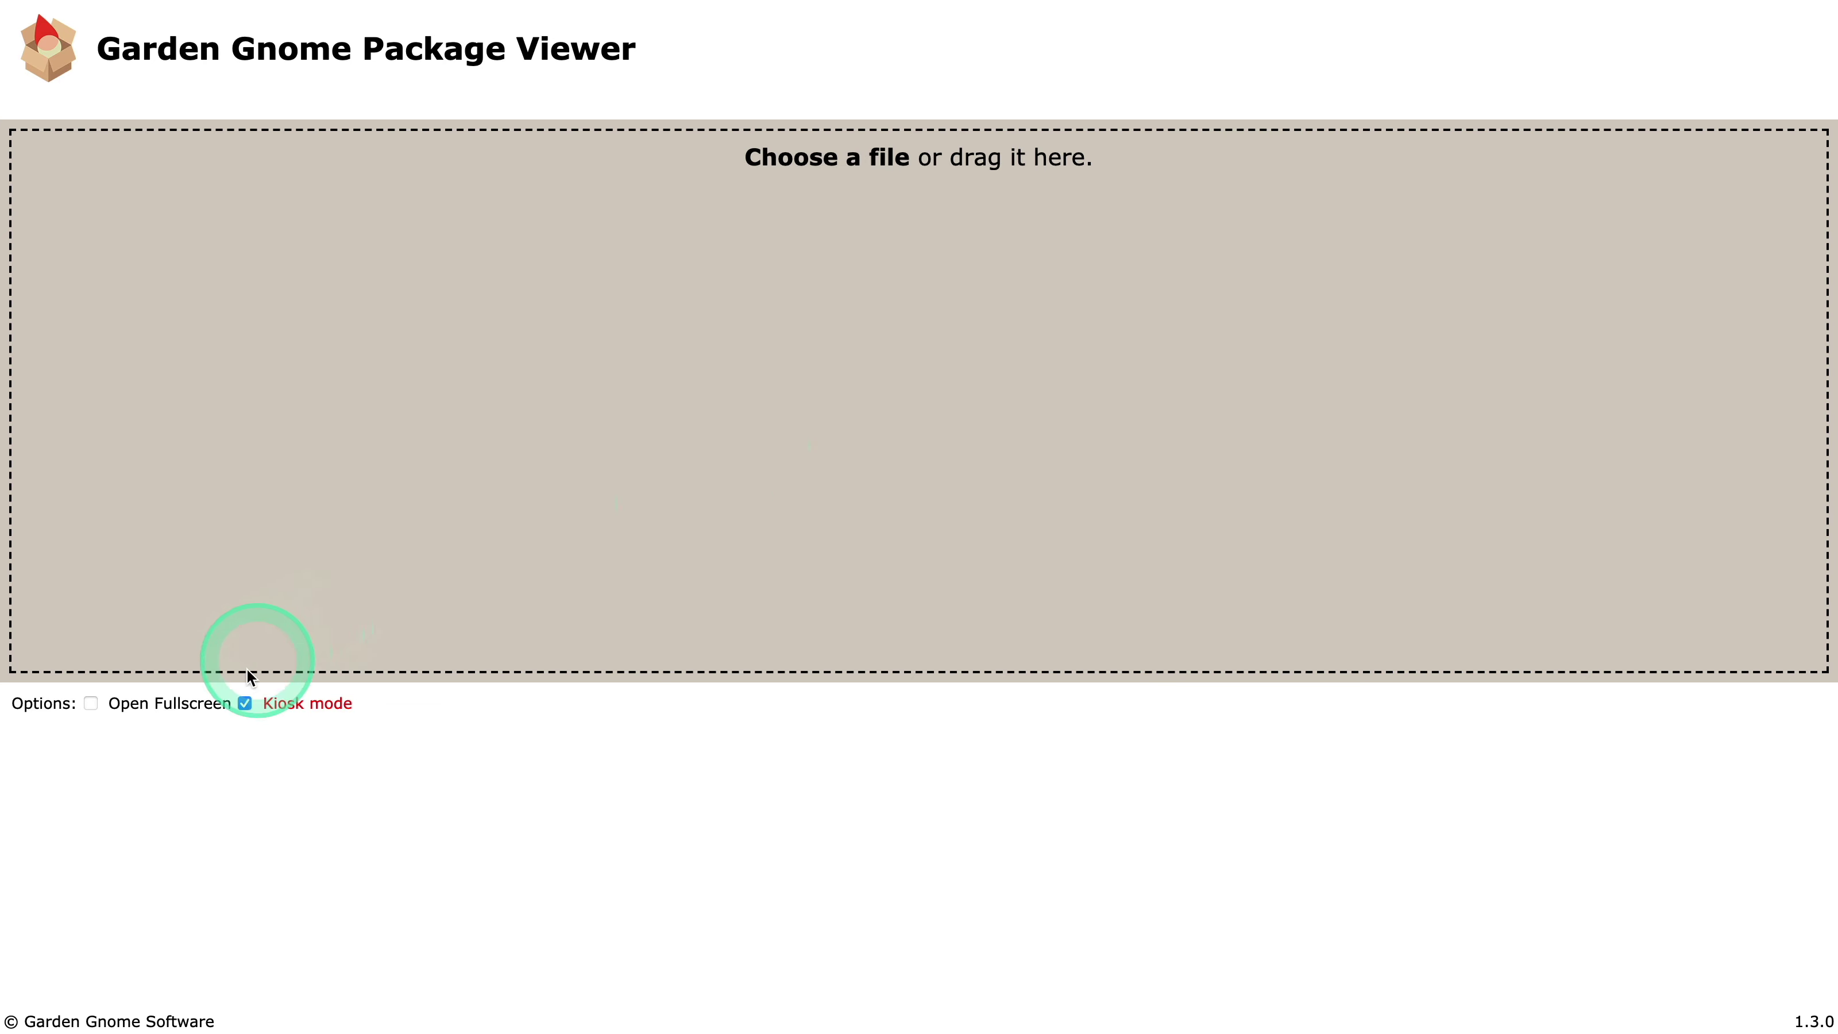
- Disable Kiosk mode and enable Open Fullscreen in the Package Viewer, and quit the viewer
{"action": "left_click", "coordinate": [245, 703]}
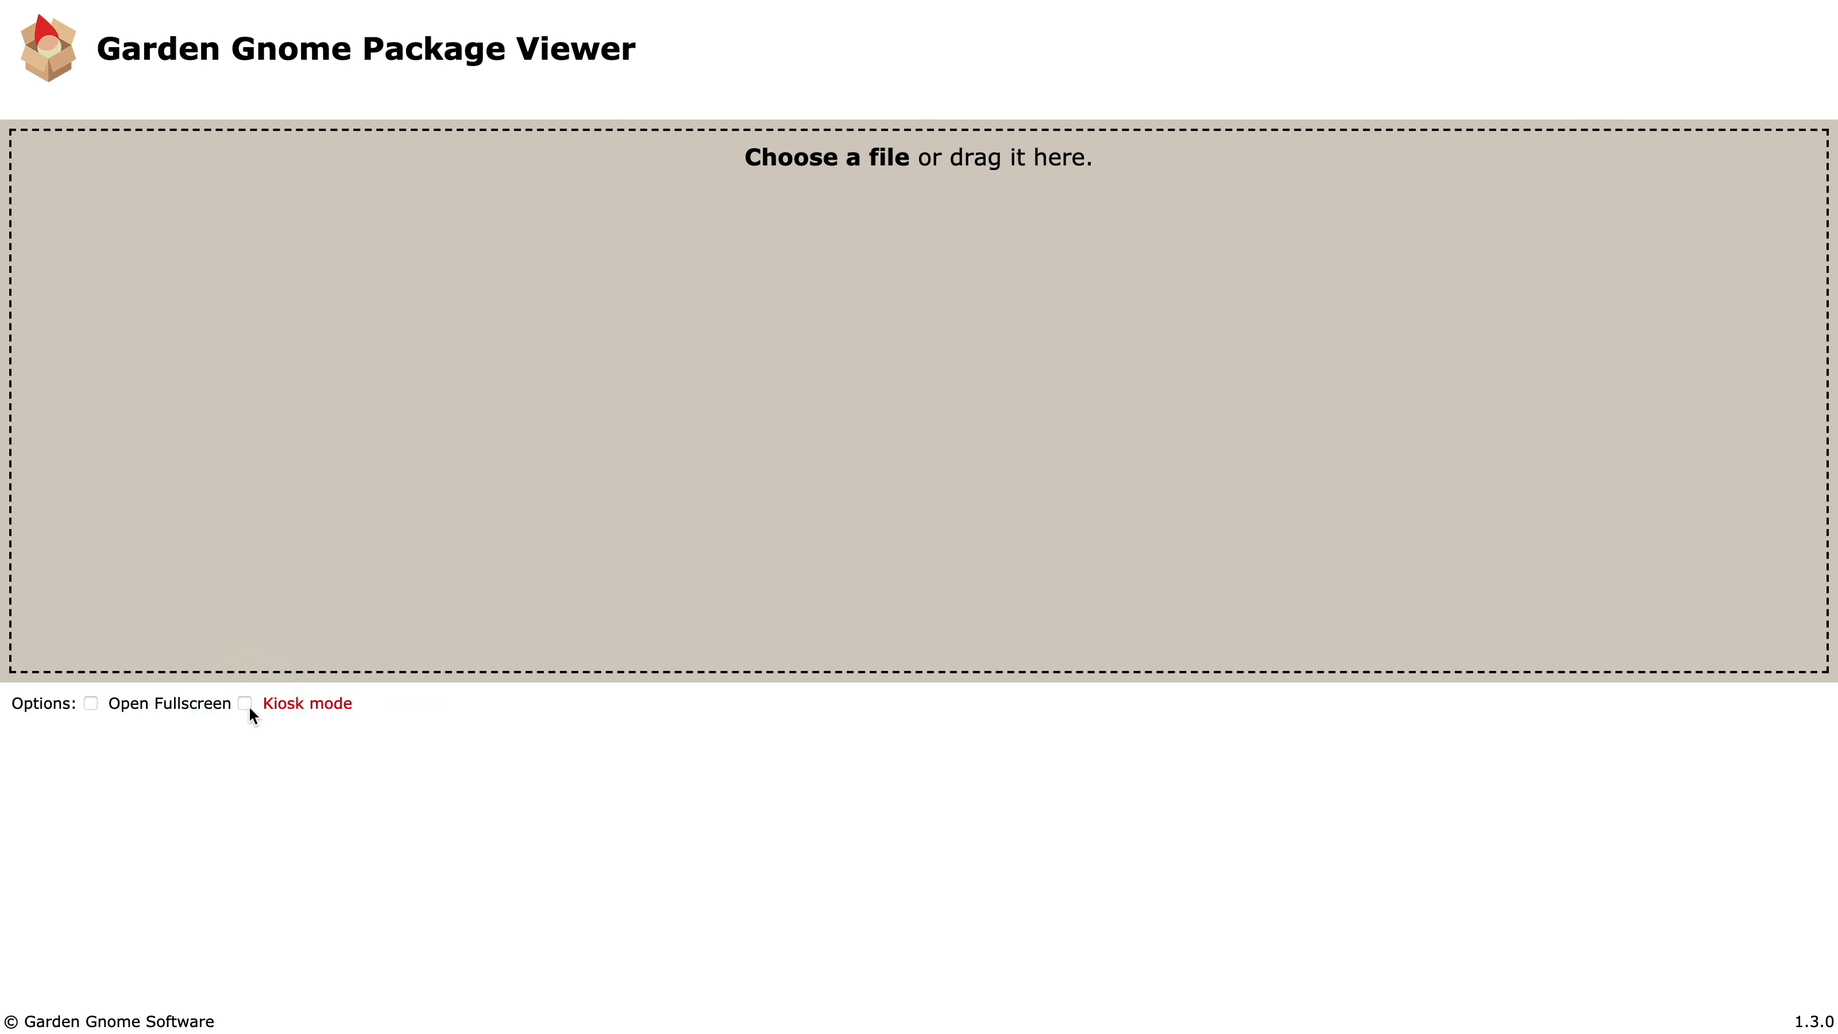
{"action": "left_click", "coordinate": [90, 703]}
{"action": "left_click", "coordinate": [90, 703]}
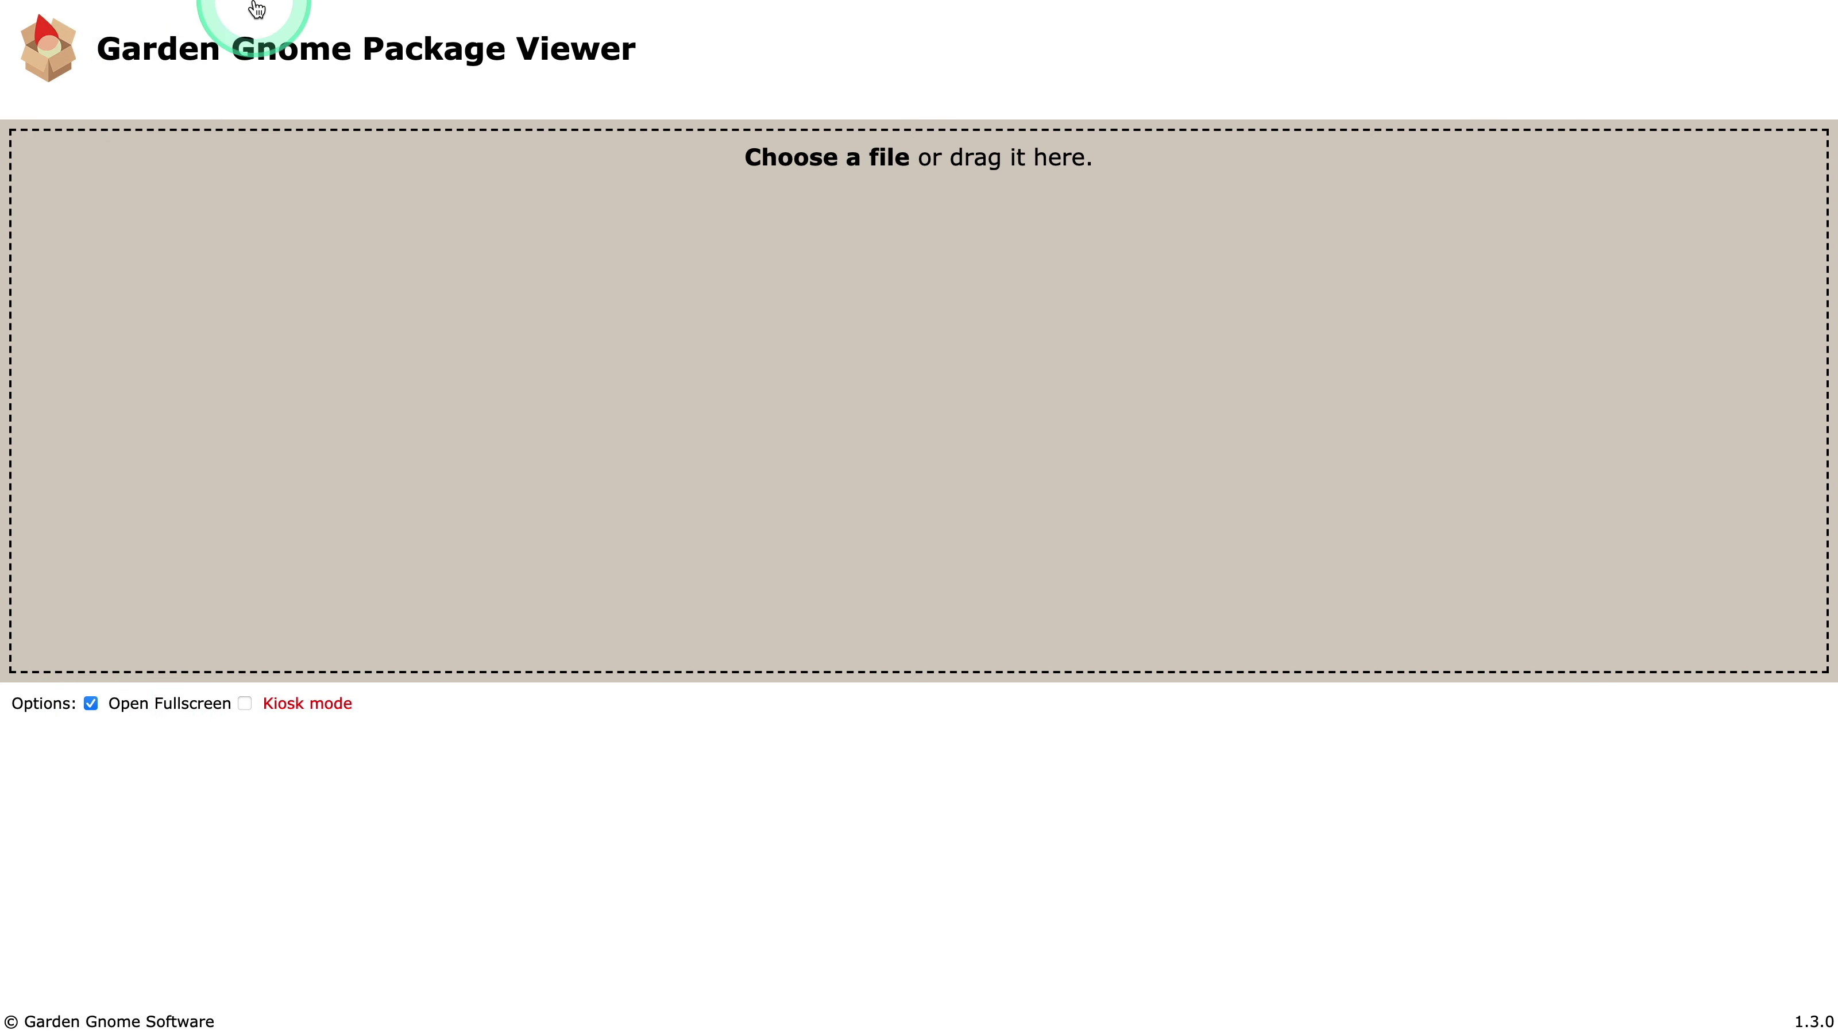
{"action": "key", "text": "Escape"}
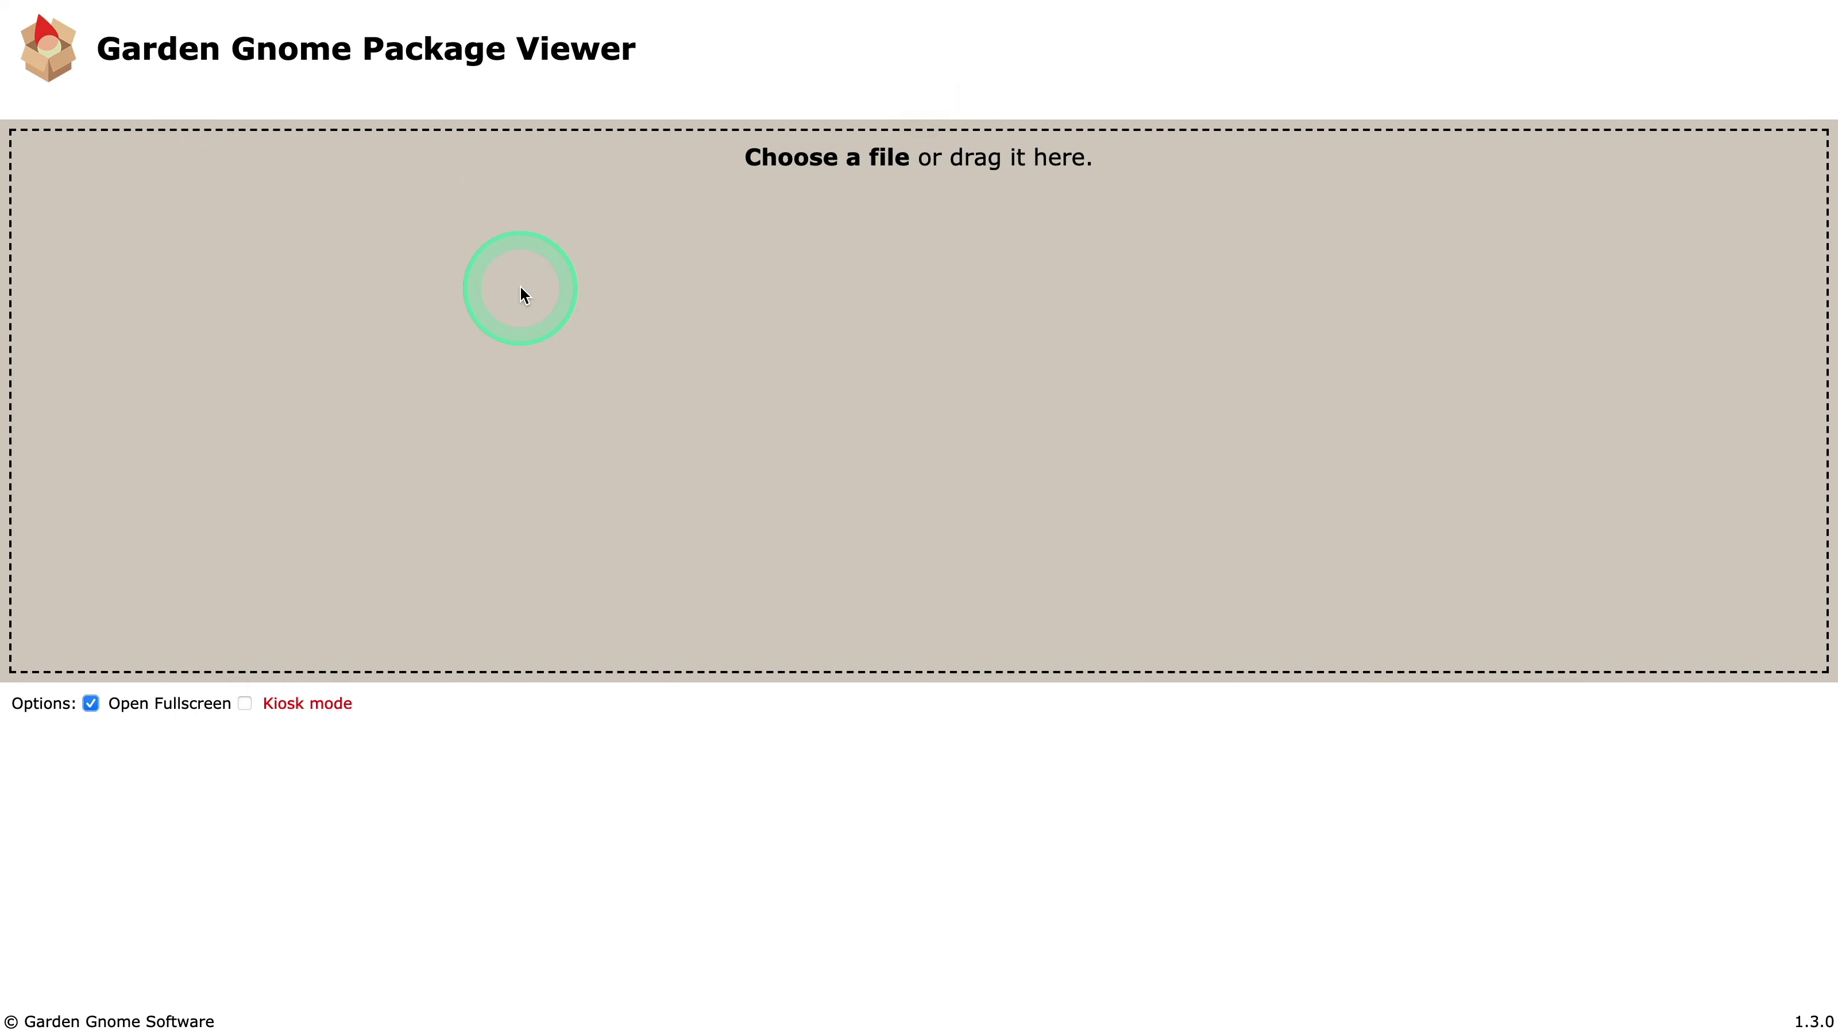
{"action": "key", "text": "super"}
{"action": "key", "text": "super+q"}
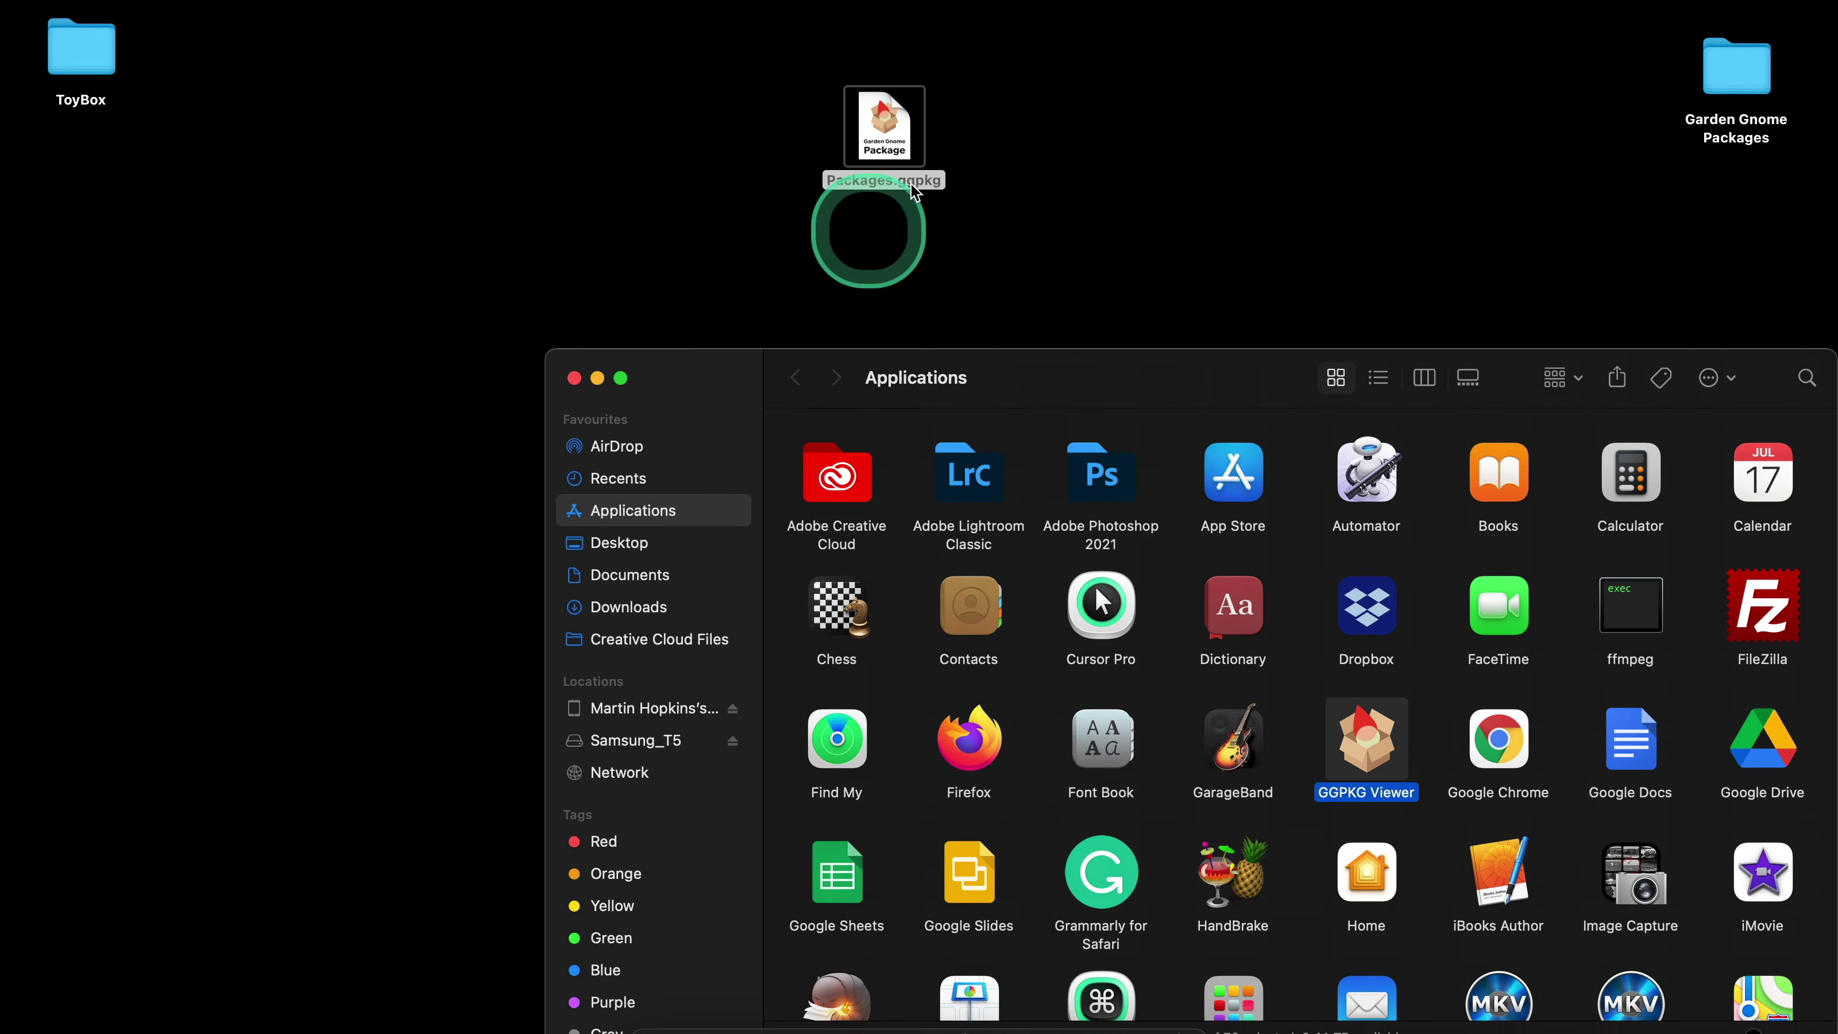
- Open Packages.ggpkg from the desktop, take the tour out of full screen and close its window
{"action": "left_click_drag", "start_coordinate": [915, 192], "coordinate": [896, 152]}
{"action": "double_click", "coordinate": [896, 152]}
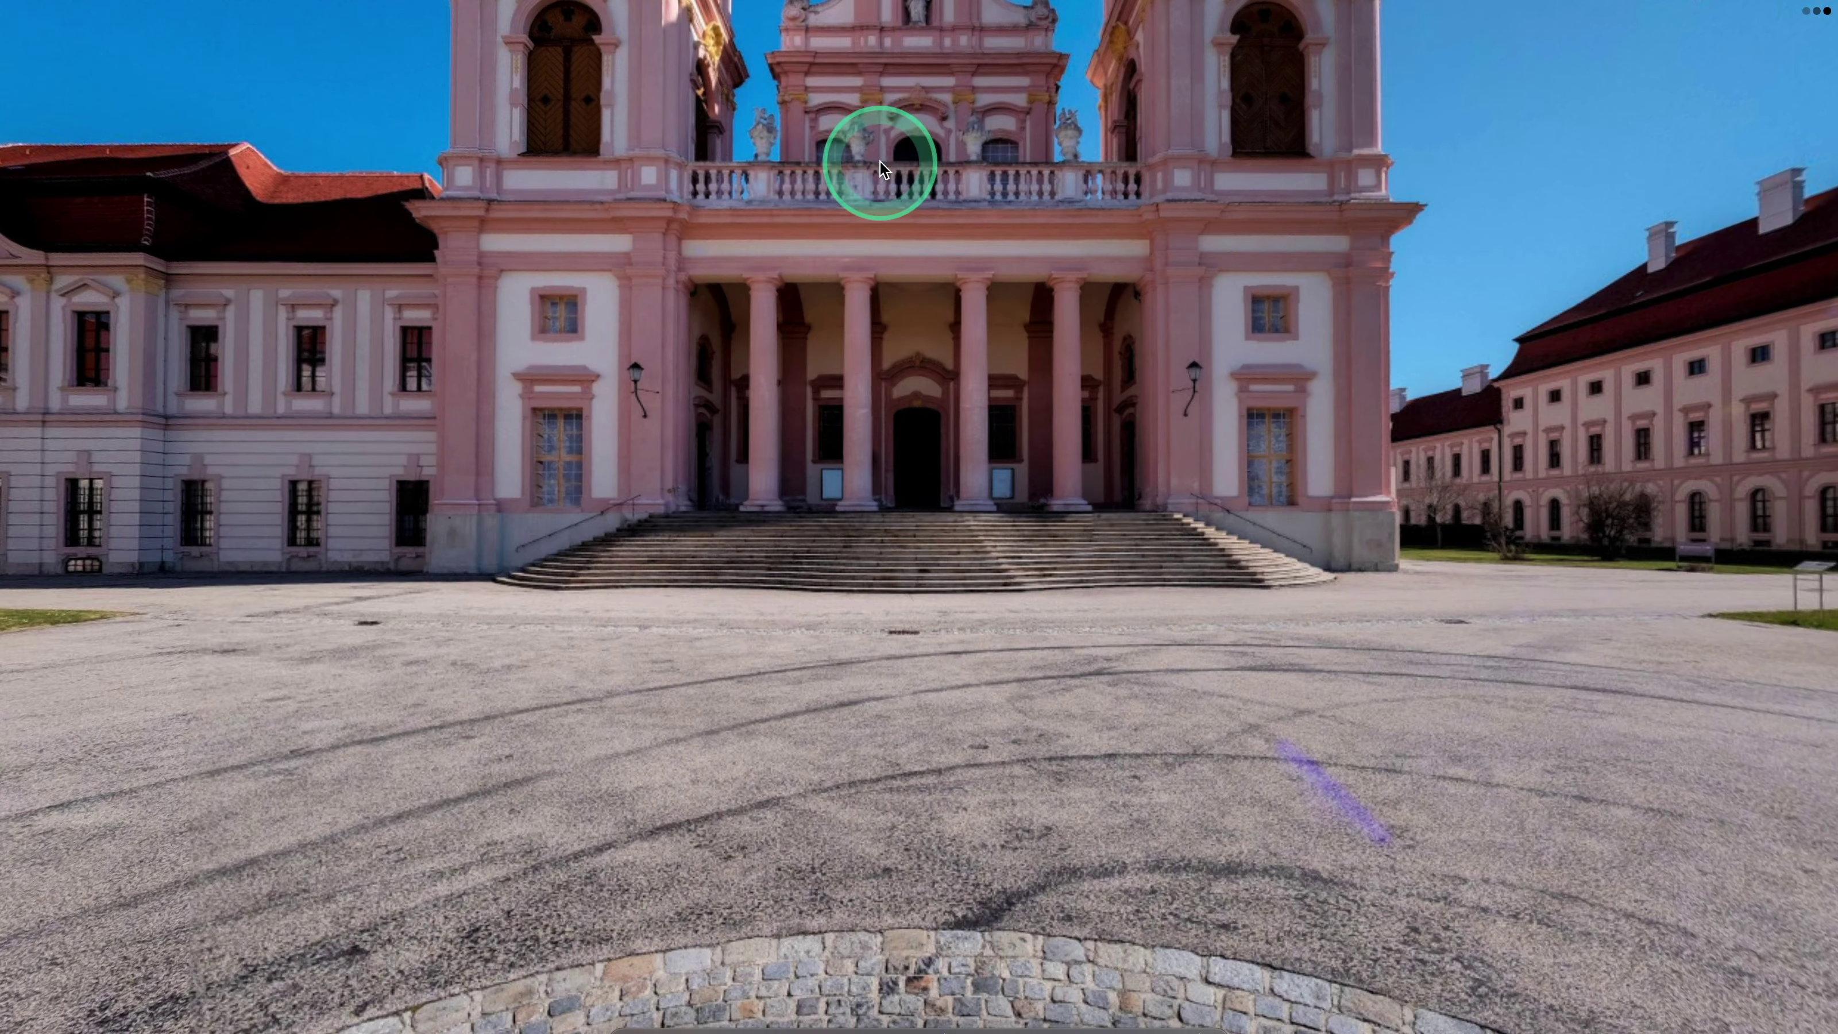
{"action": "left_click", "coordinate": [735, 278]}
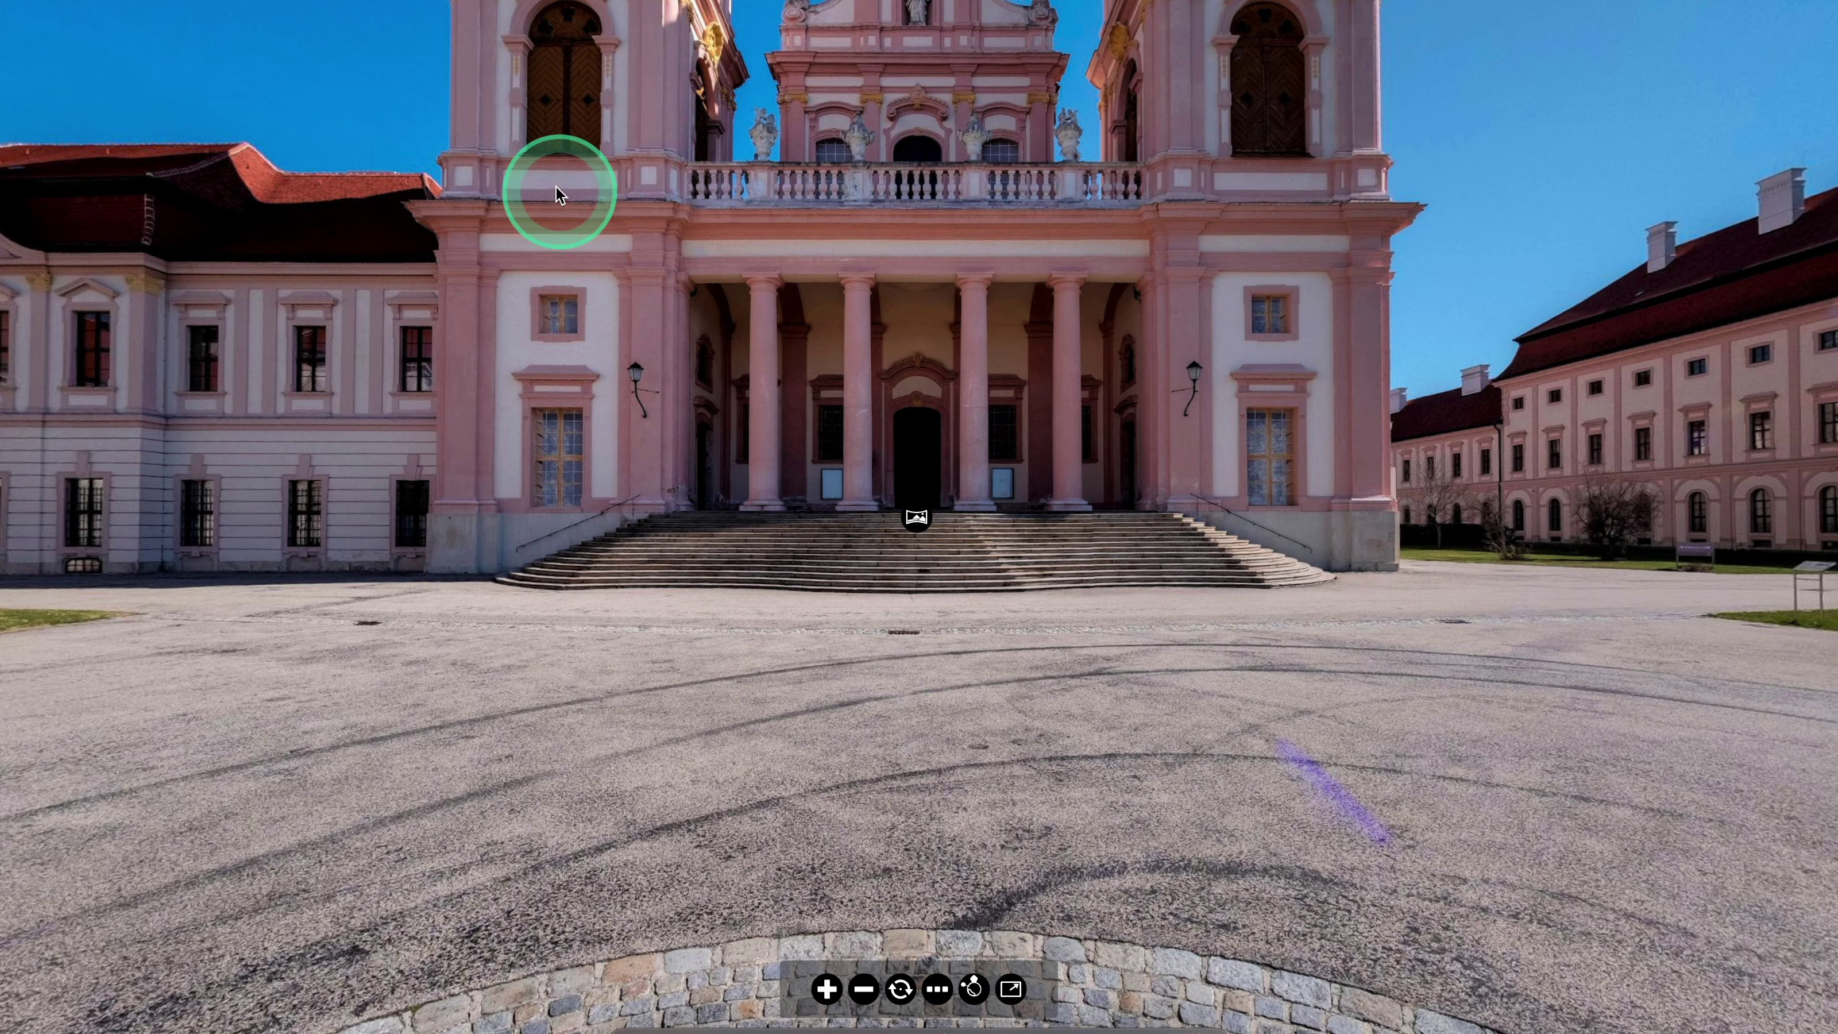
{"action": "mouse_move", "coordinate": [503, 5]}
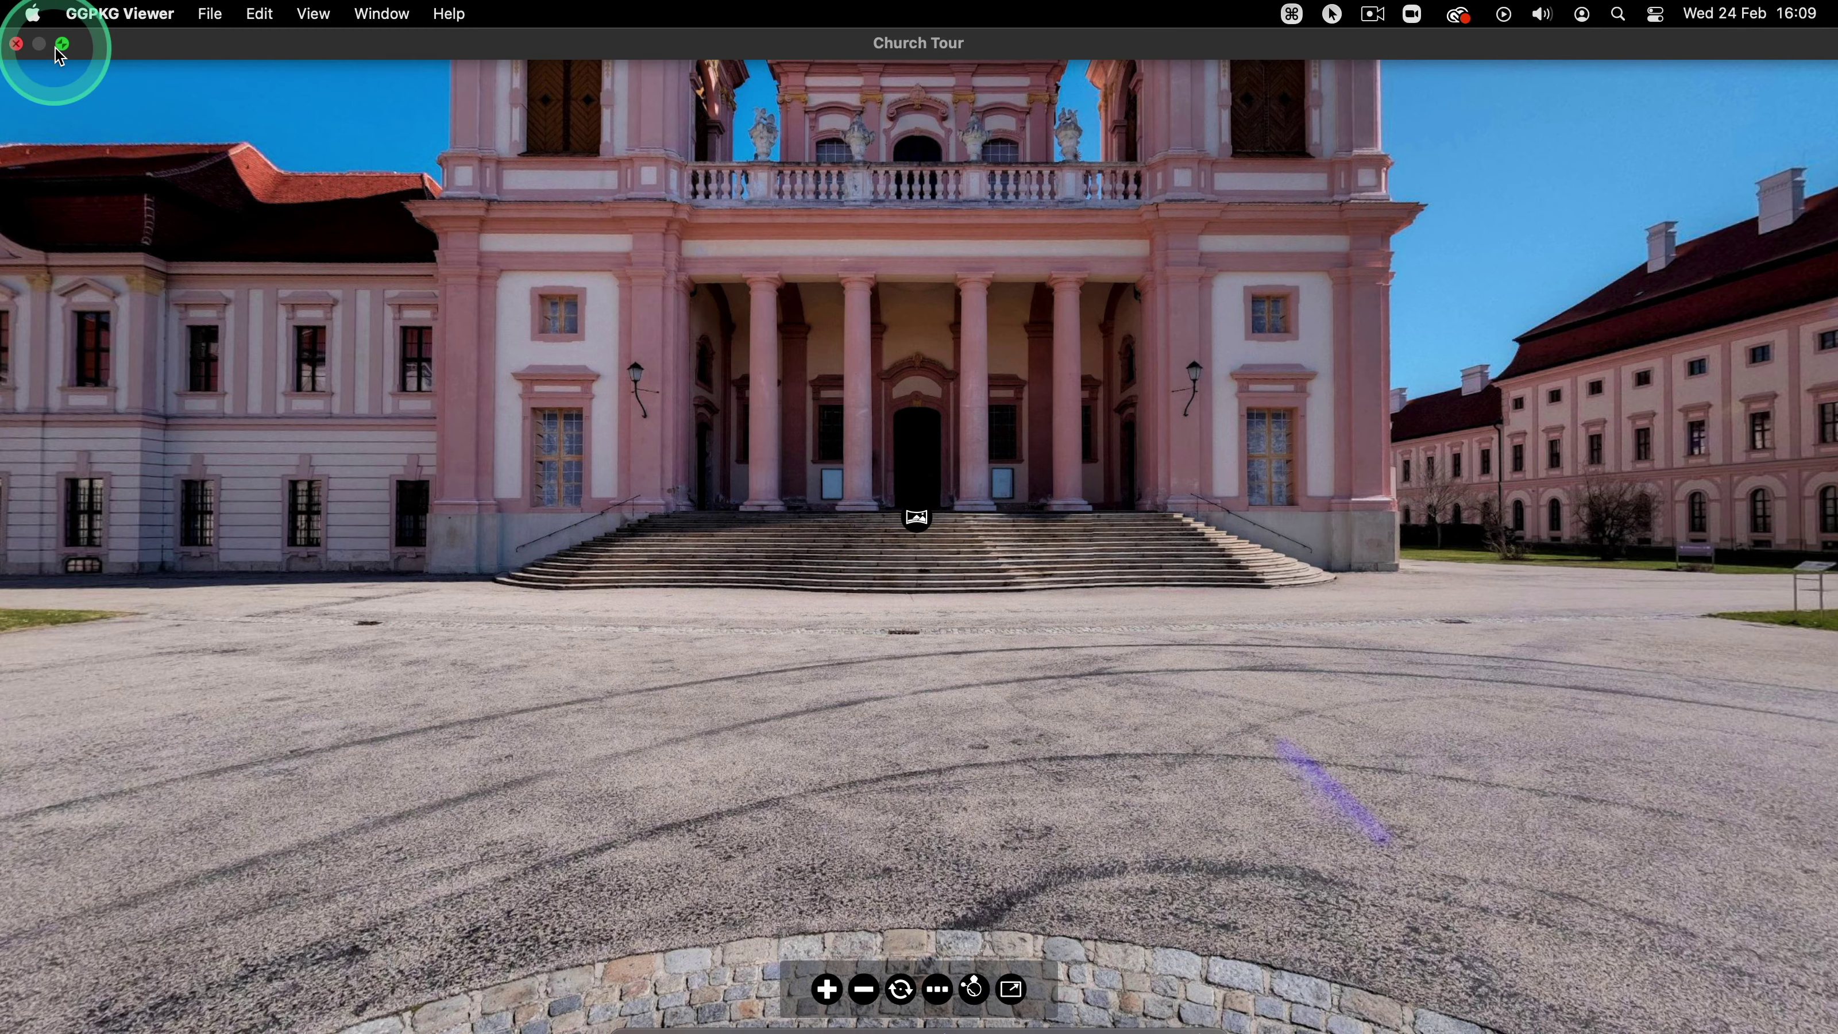
{"action": "left_click", "coordinate": [62, 45]}
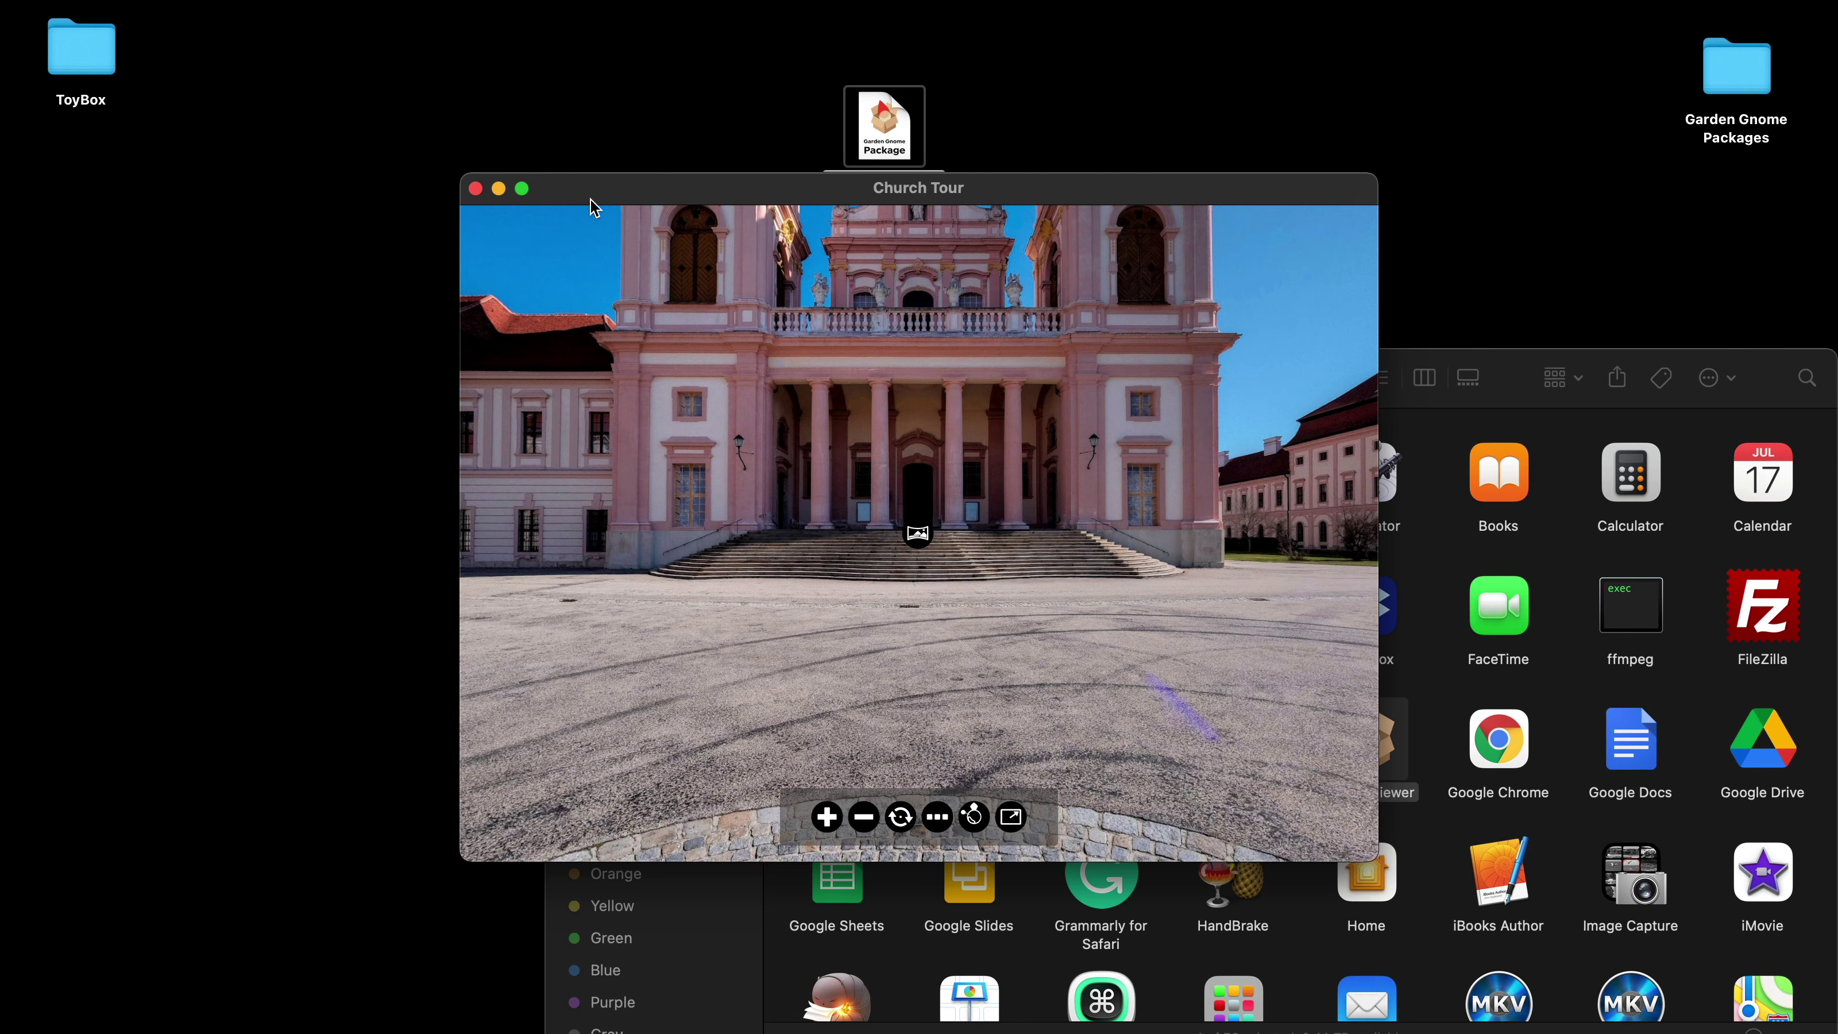
{"action": "left_click_drag", "start_coordinate": [590, 198], "coordinate": [545, 81]}
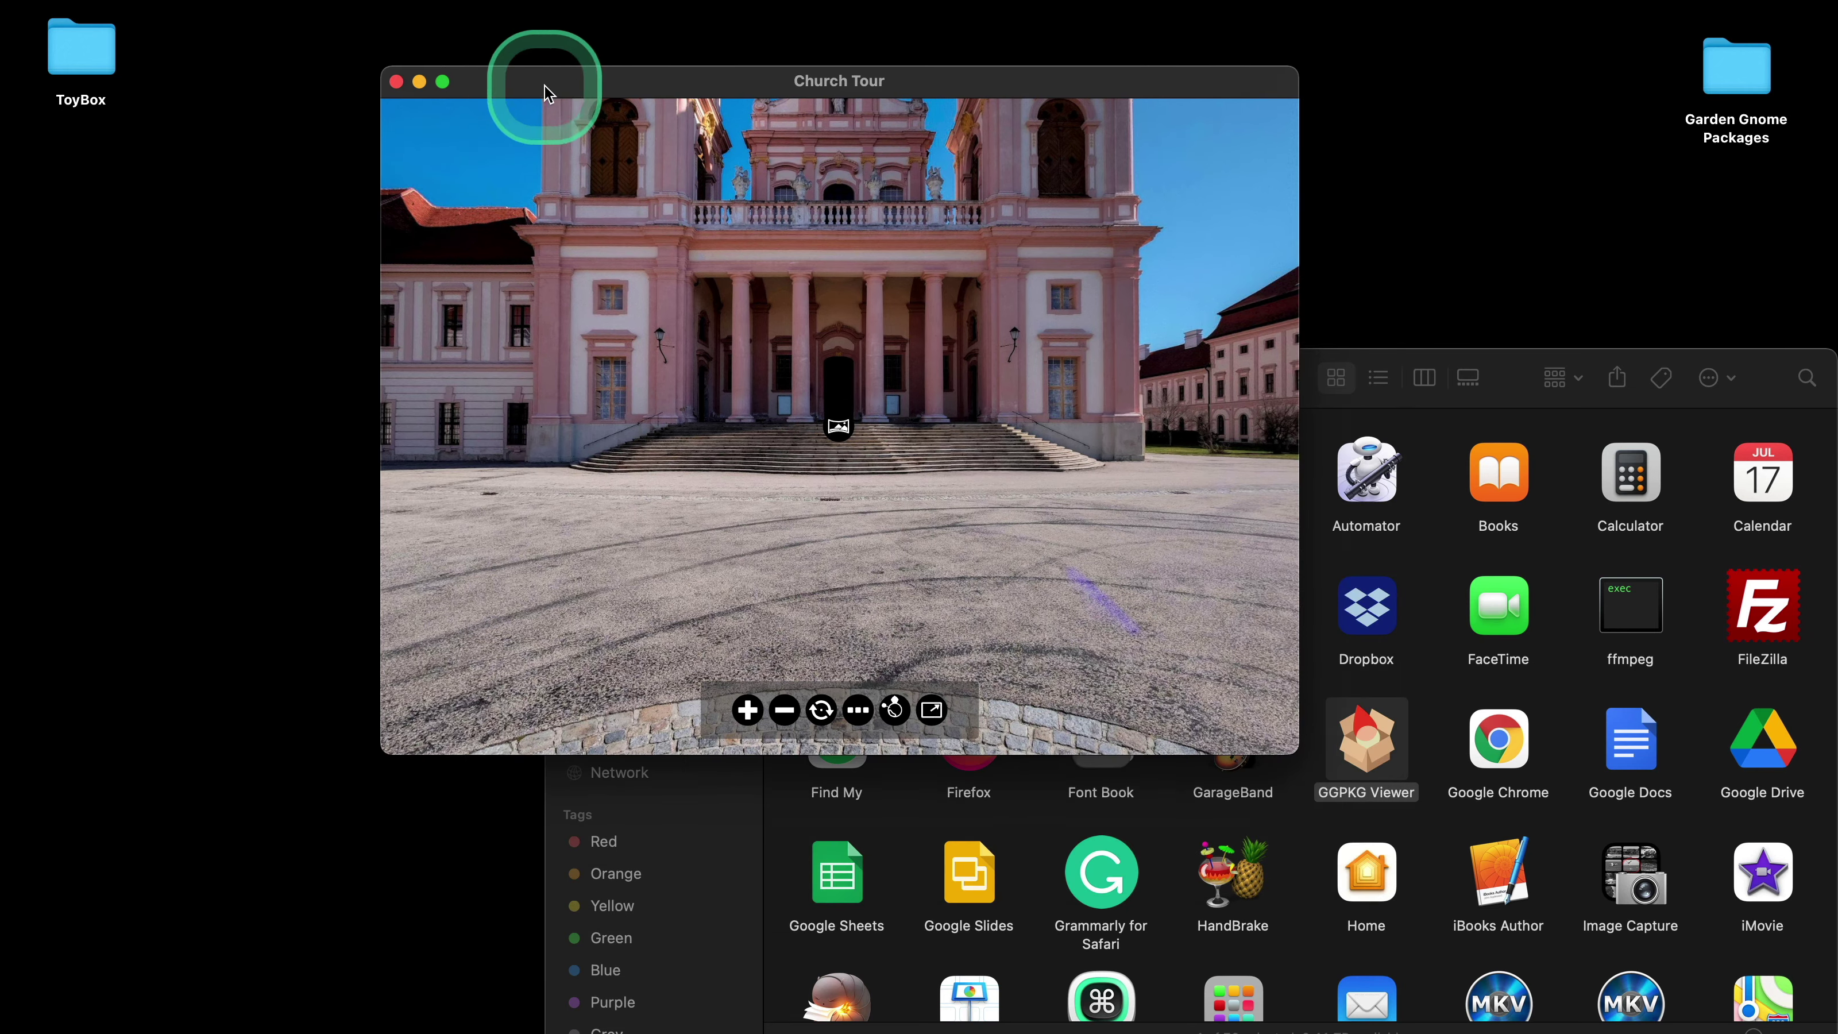
{"action": "left_click", "coordinate": [396, 81]}
- Move the Applications window to the middle of the desktop and launch GGPKG Viewer from it
{"action": "left_click_drag", "start_coordinate": [1260, 383], "coordinate": [1022, 136]}
{"action": "left_click", "coordinate": [1136, 514]}
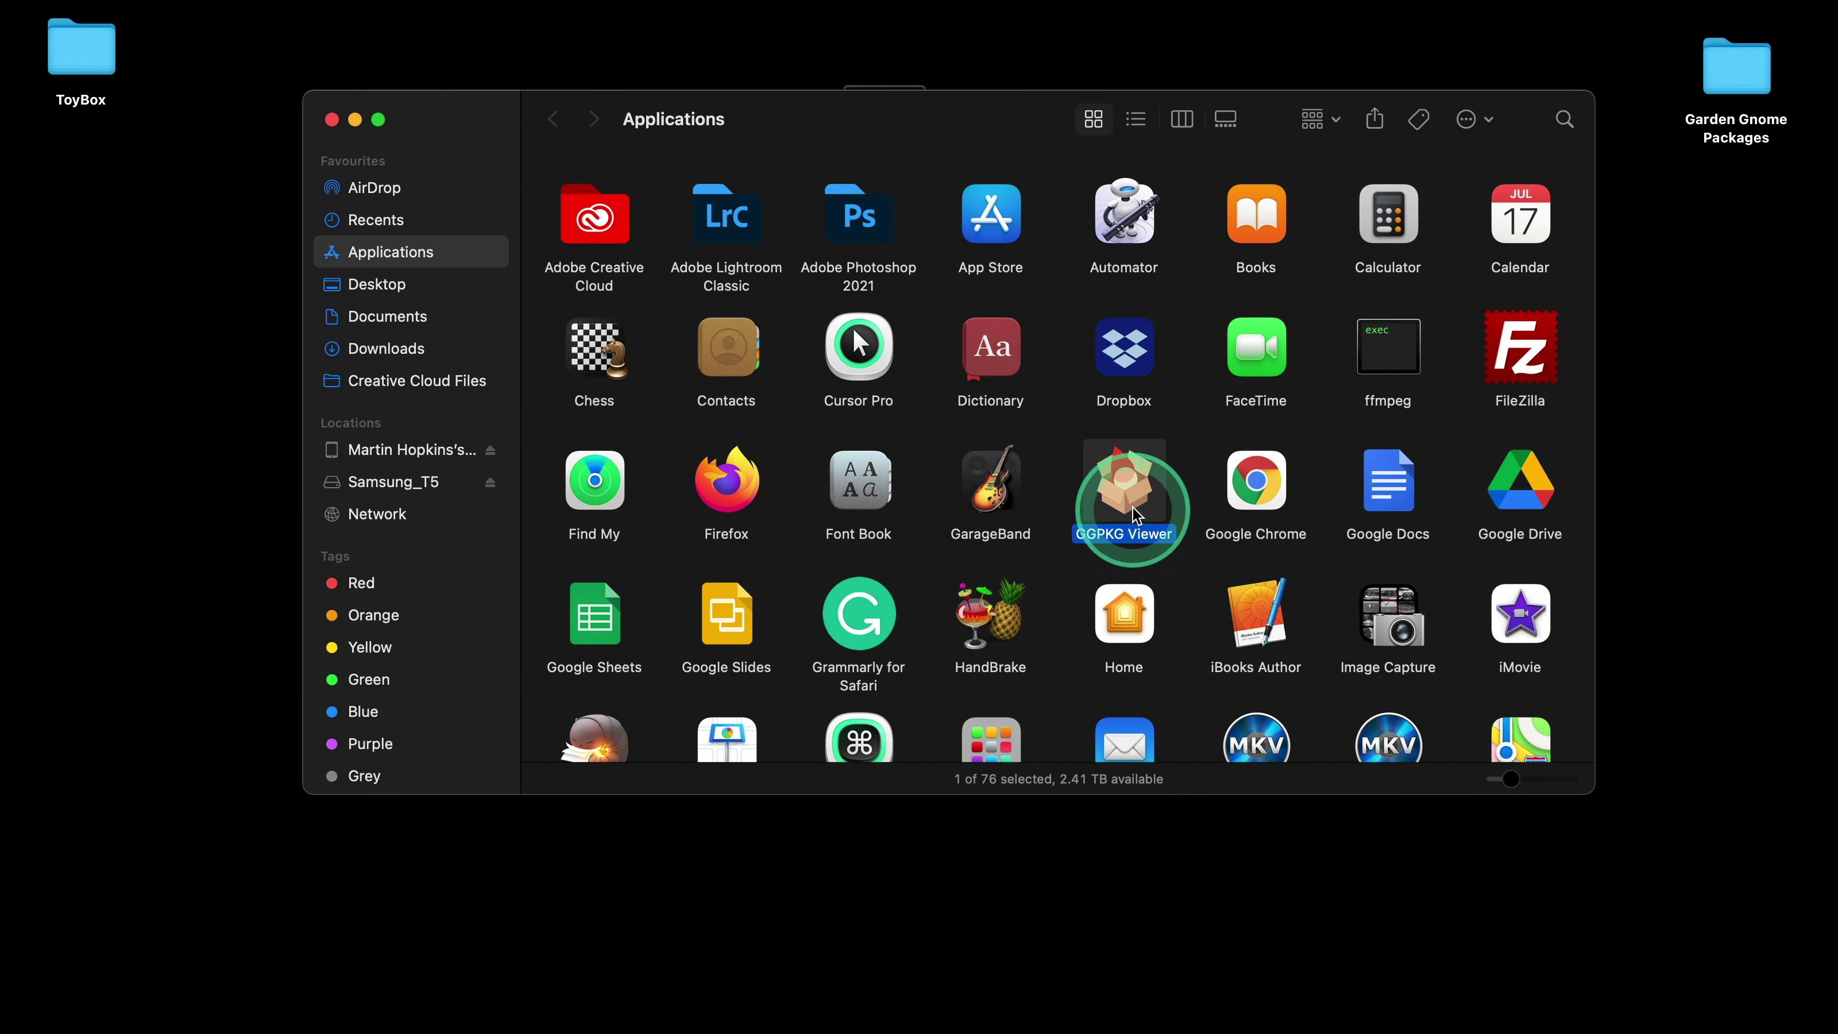
{"action": "double_click", "coordinate": [1131, 494]}
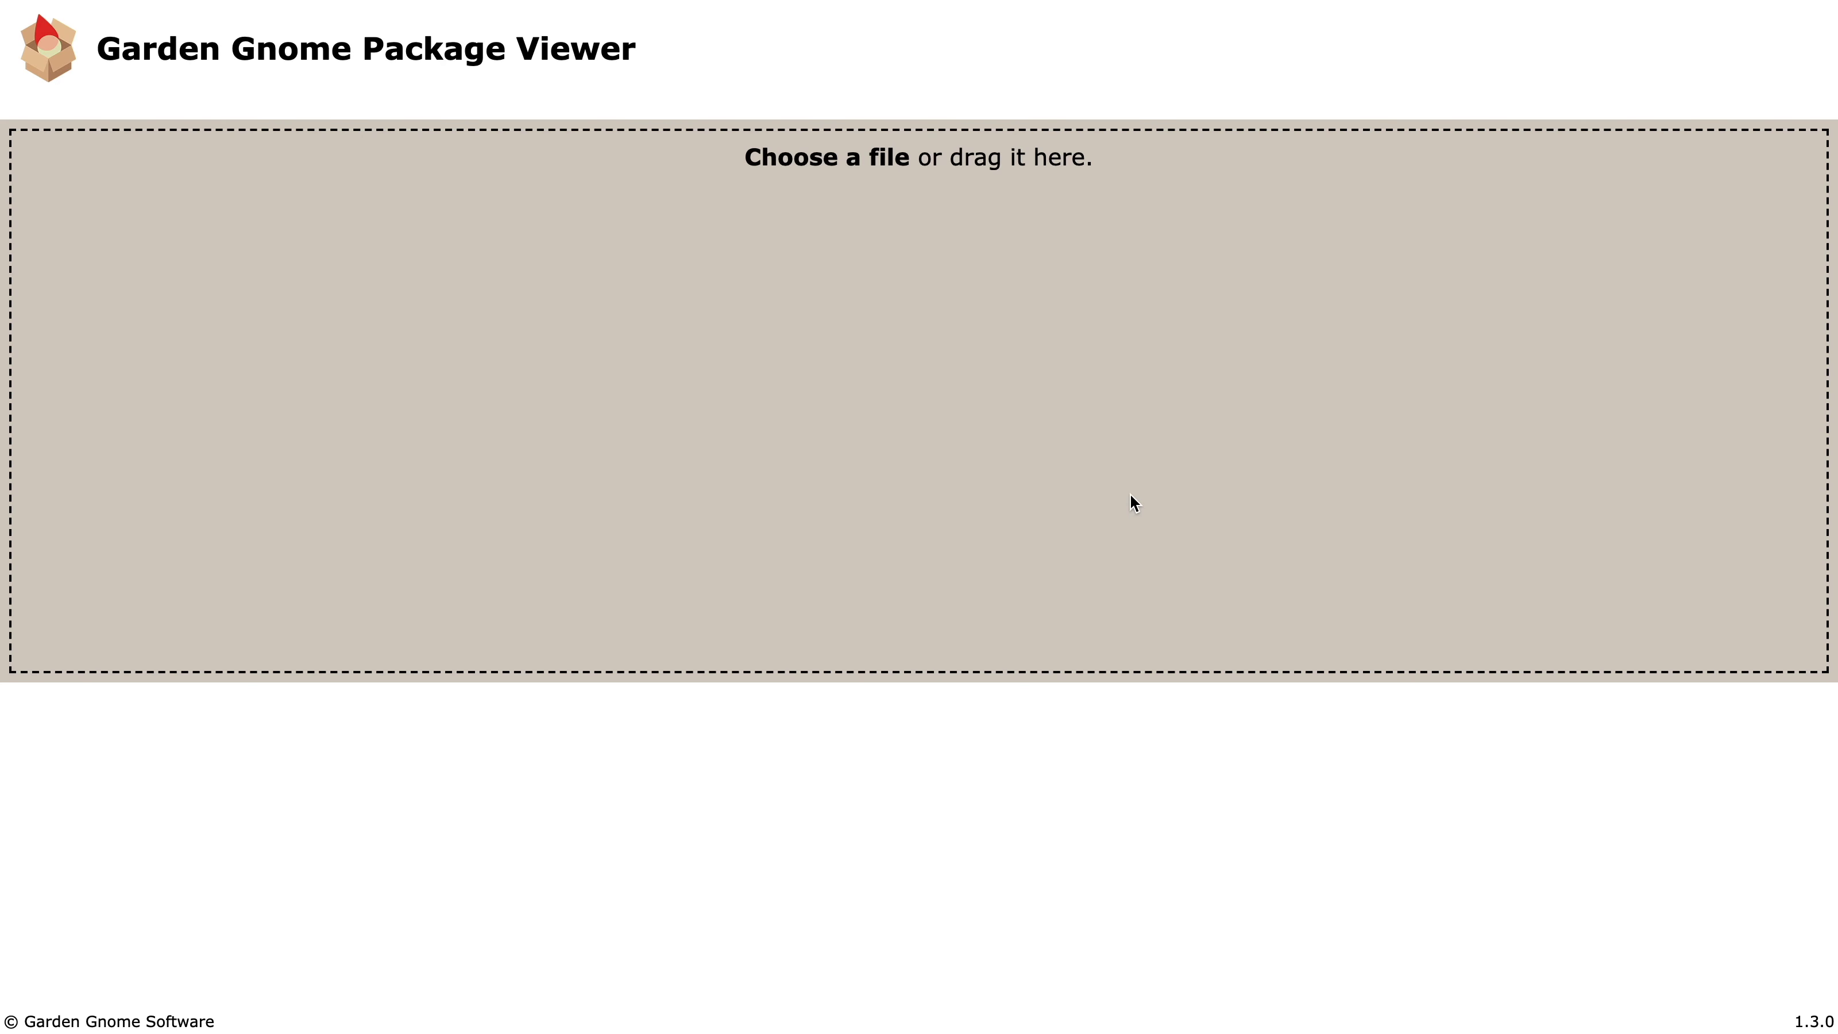
{"action": "left_click", "coordinate": [727, 362]}
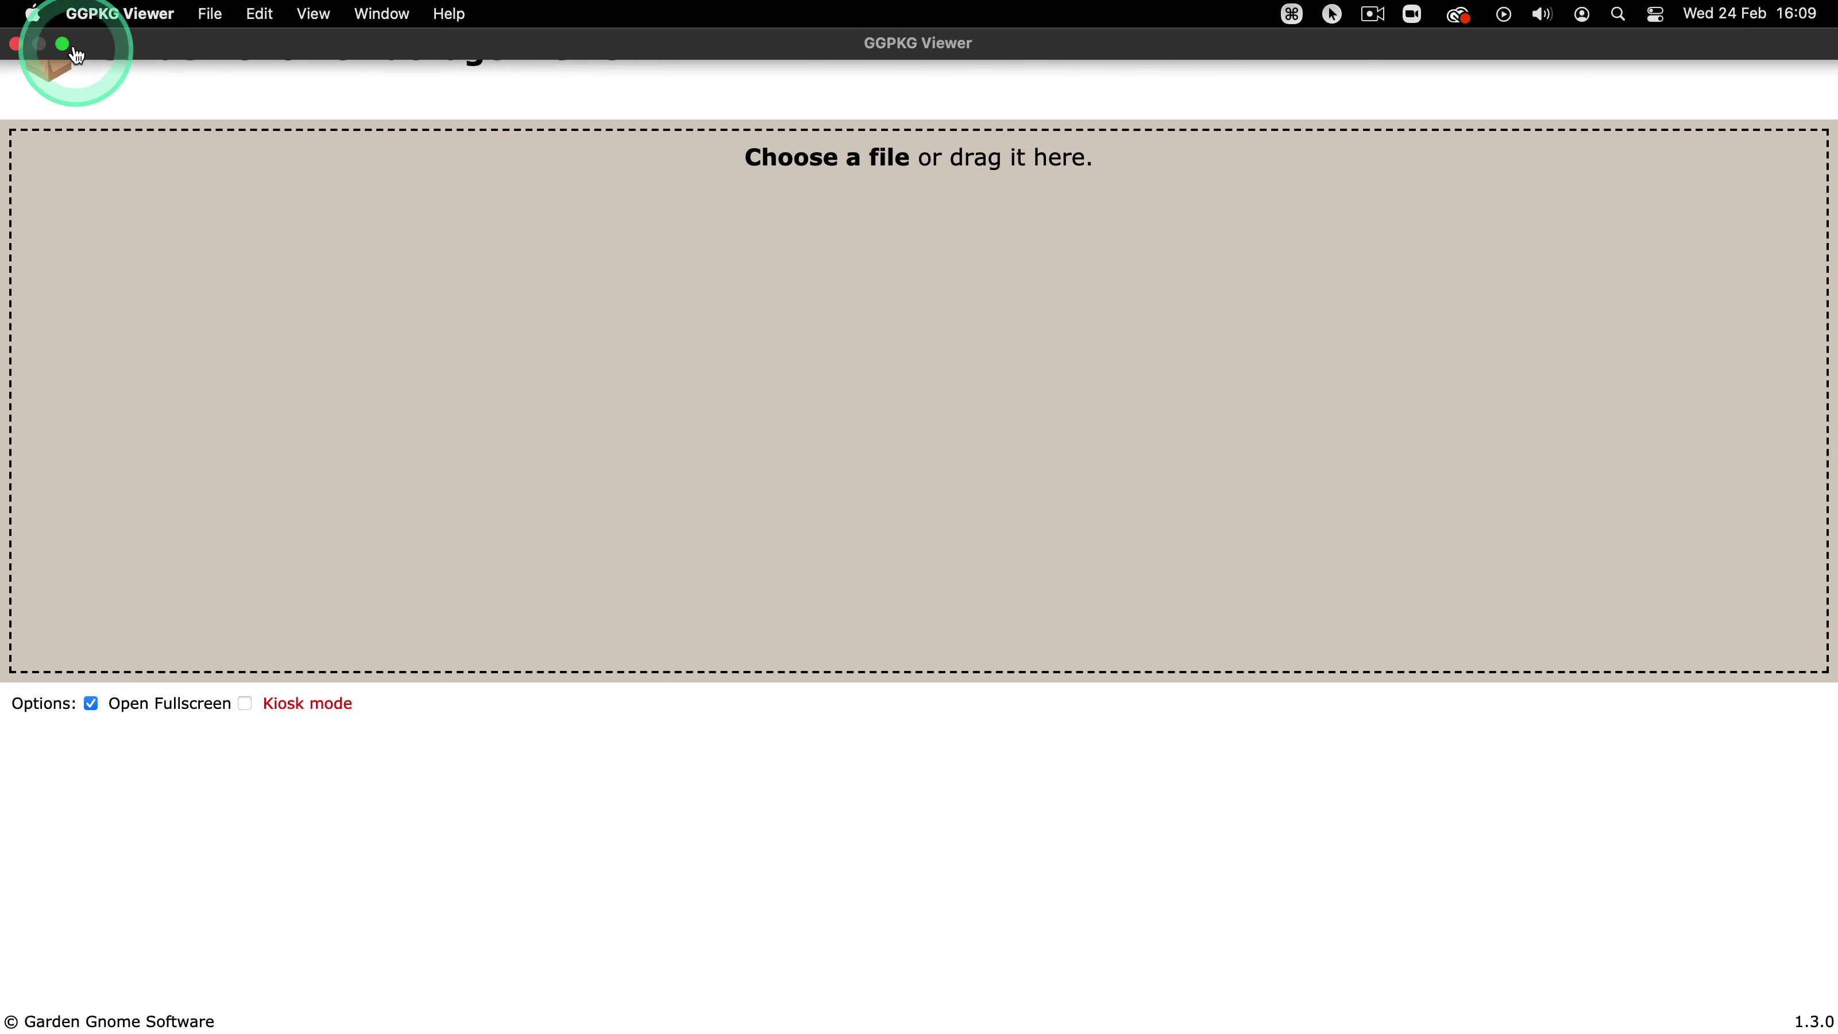
- Take the viewer out of full screen, disable Open Fullscreen, and close the viewer and Finder windows
{"action": "left_click", "coordinate": [62, 44]}
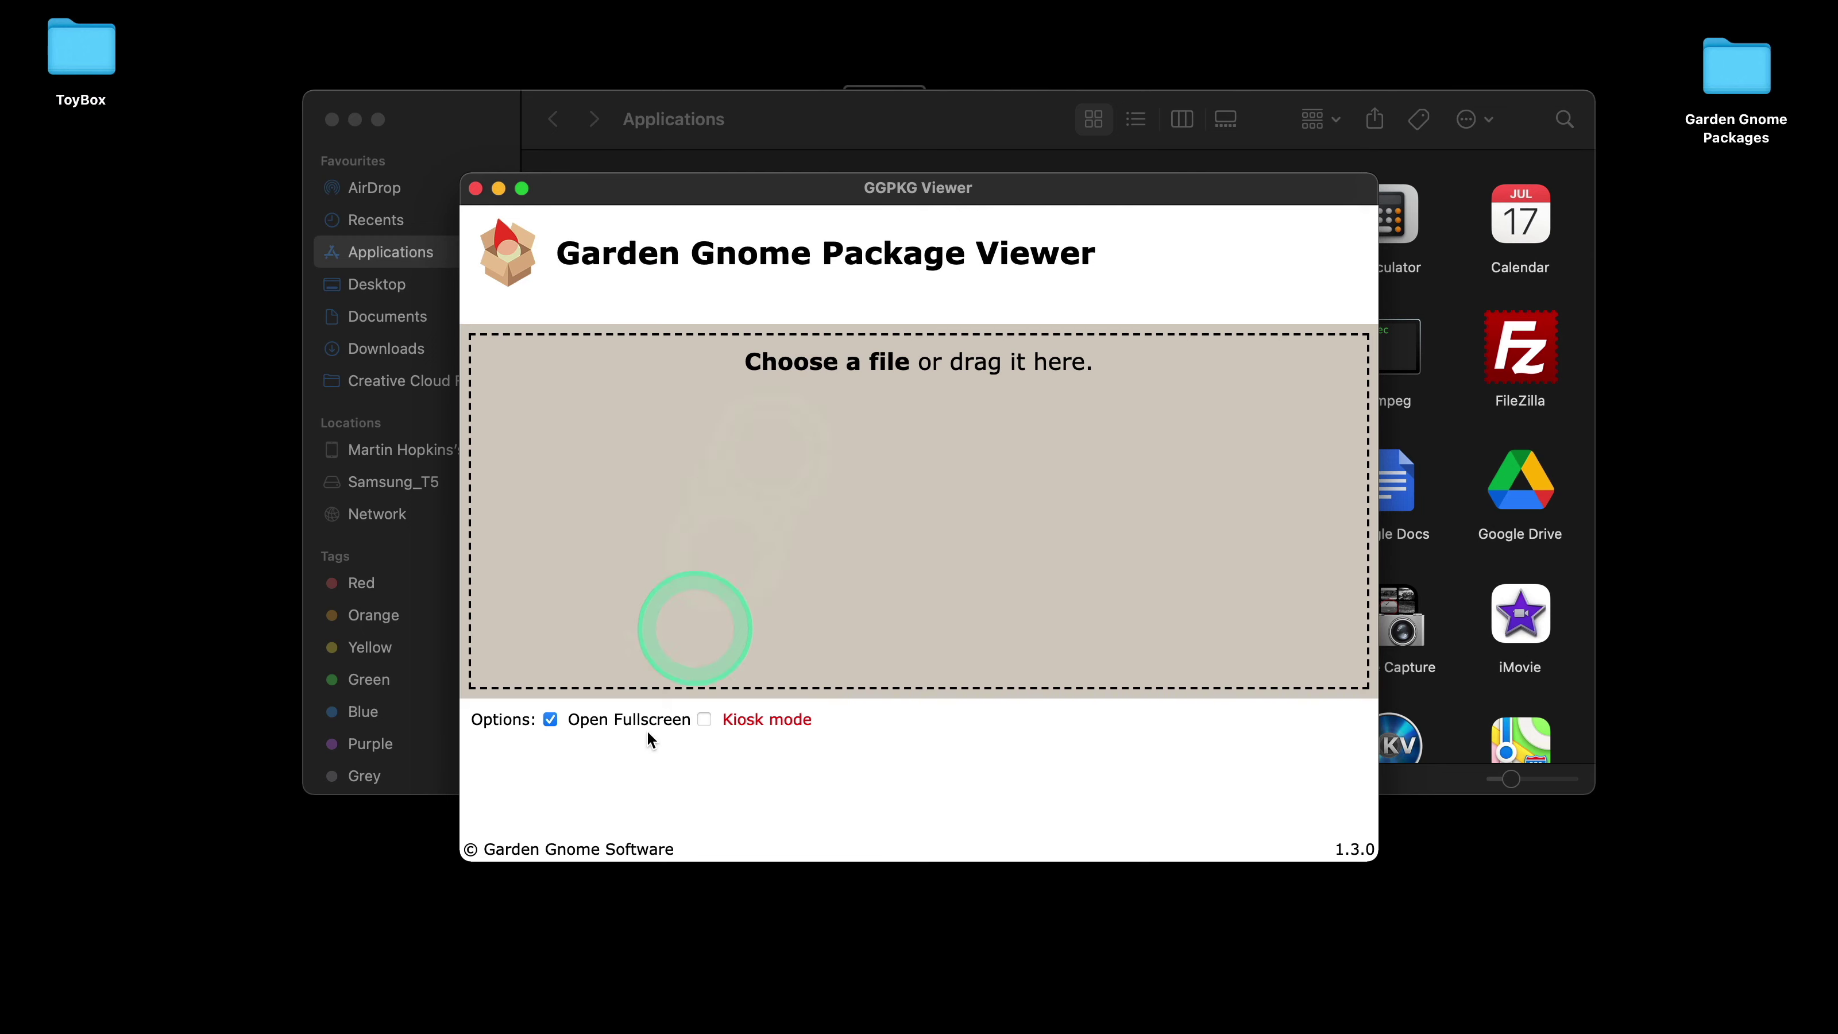
{"action": "left_click", "coordinate": [551, 720]}
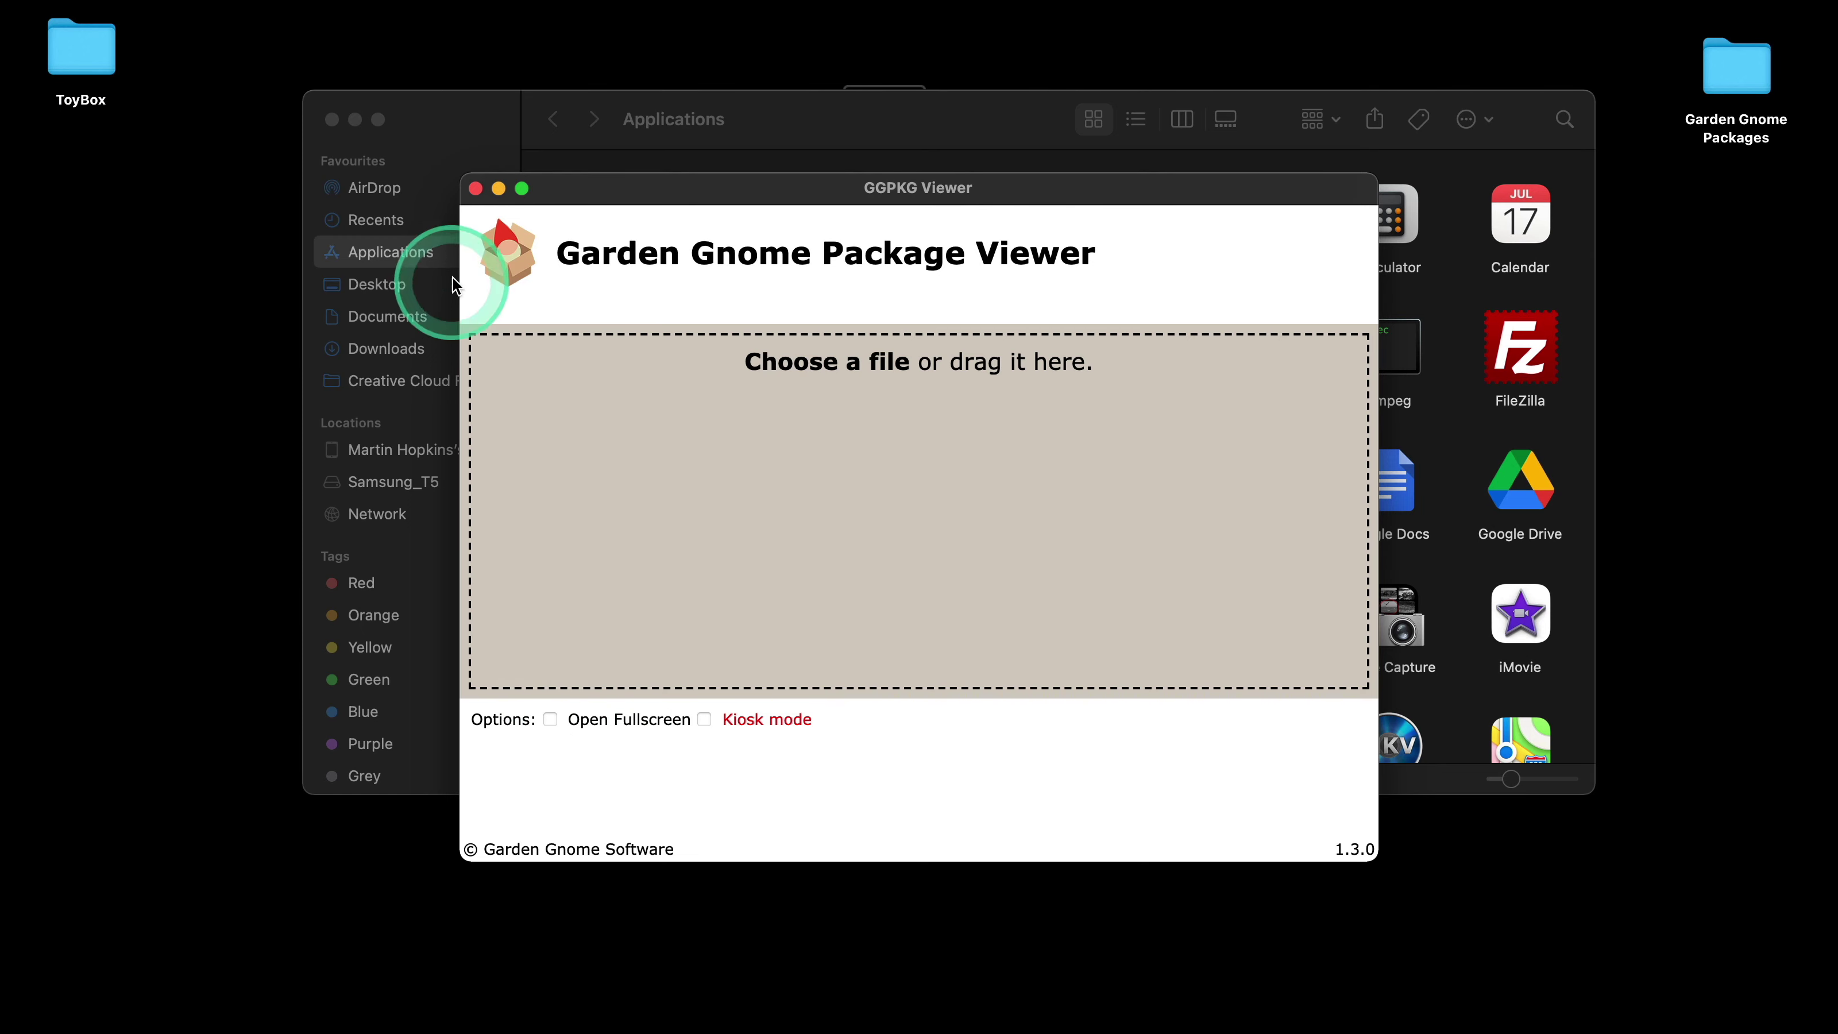
{"action": "left_click", "coordinate": [476, 189]}
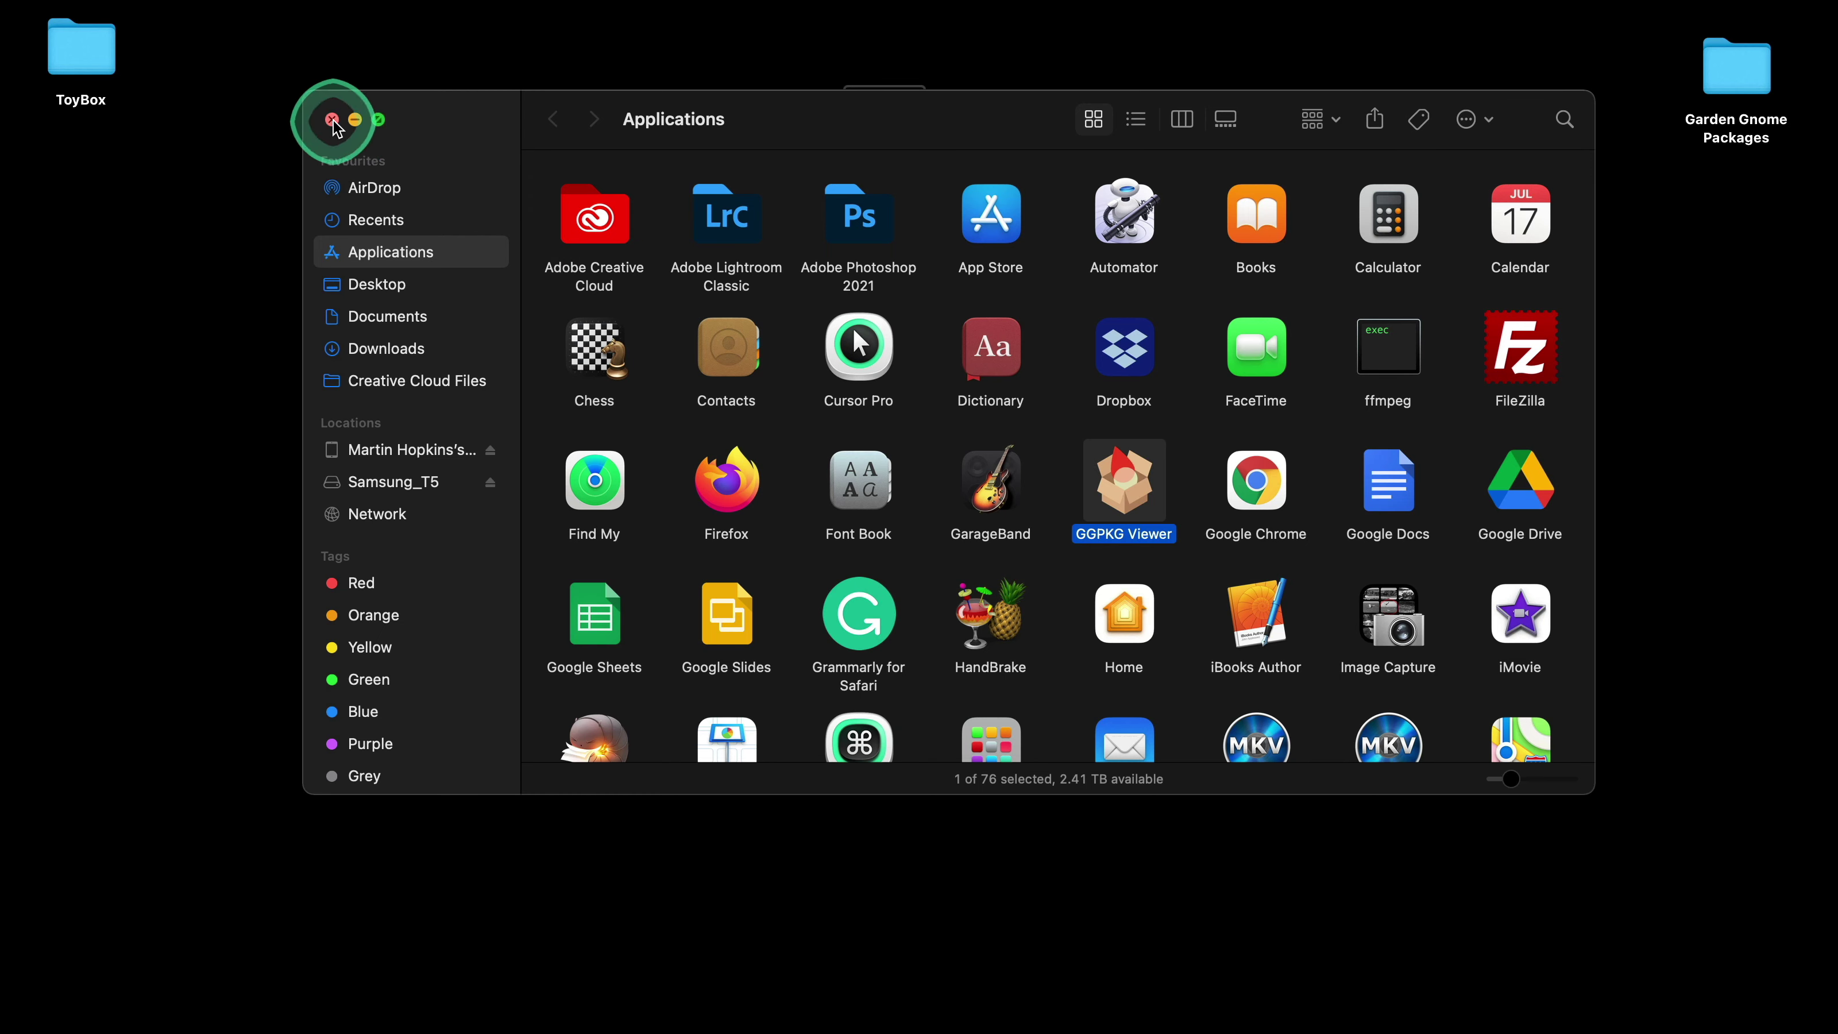
{"action": "left_click", "coordinate": [333, 120]}
- Move the Q&A window out of the way and open Packages.p2vr from the Garden Gnome Packages folder
{"action": "left_click", "coordinate": [1009, 451]}
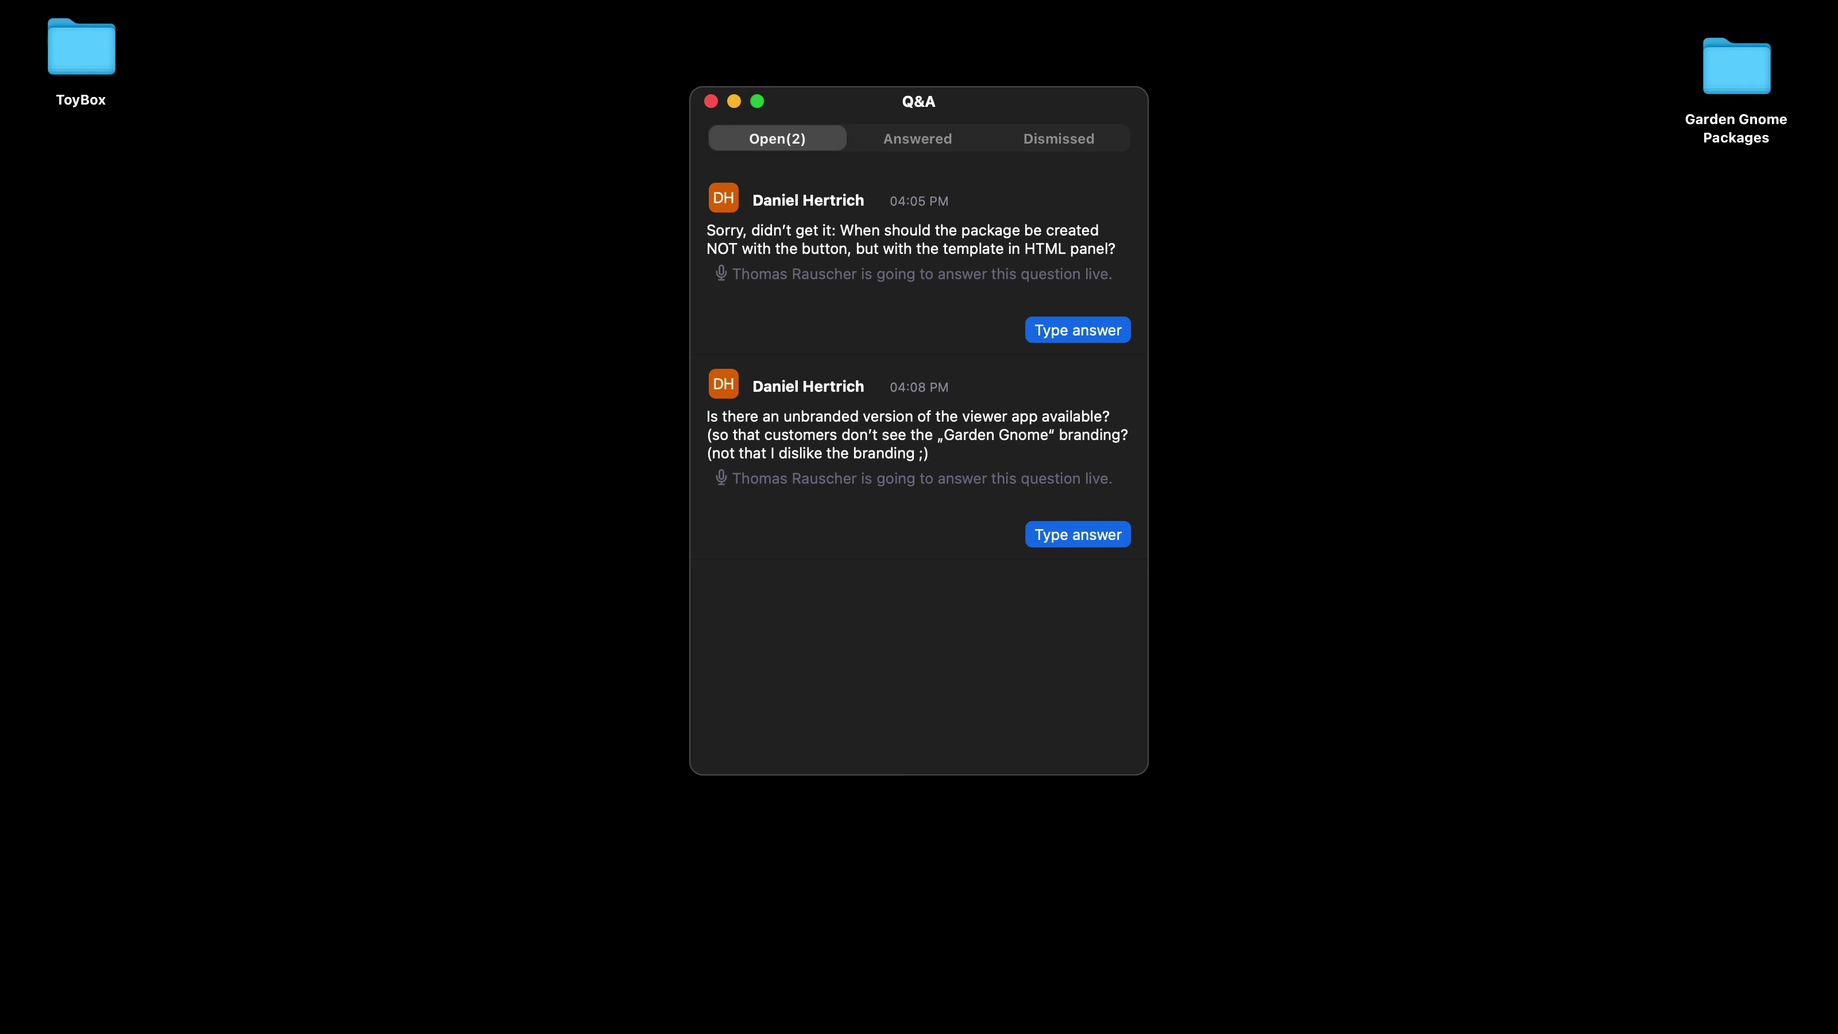
{"action": "left_click_drag", "start_coordinate": [986, 97], "coordinate": [1831, 101]}
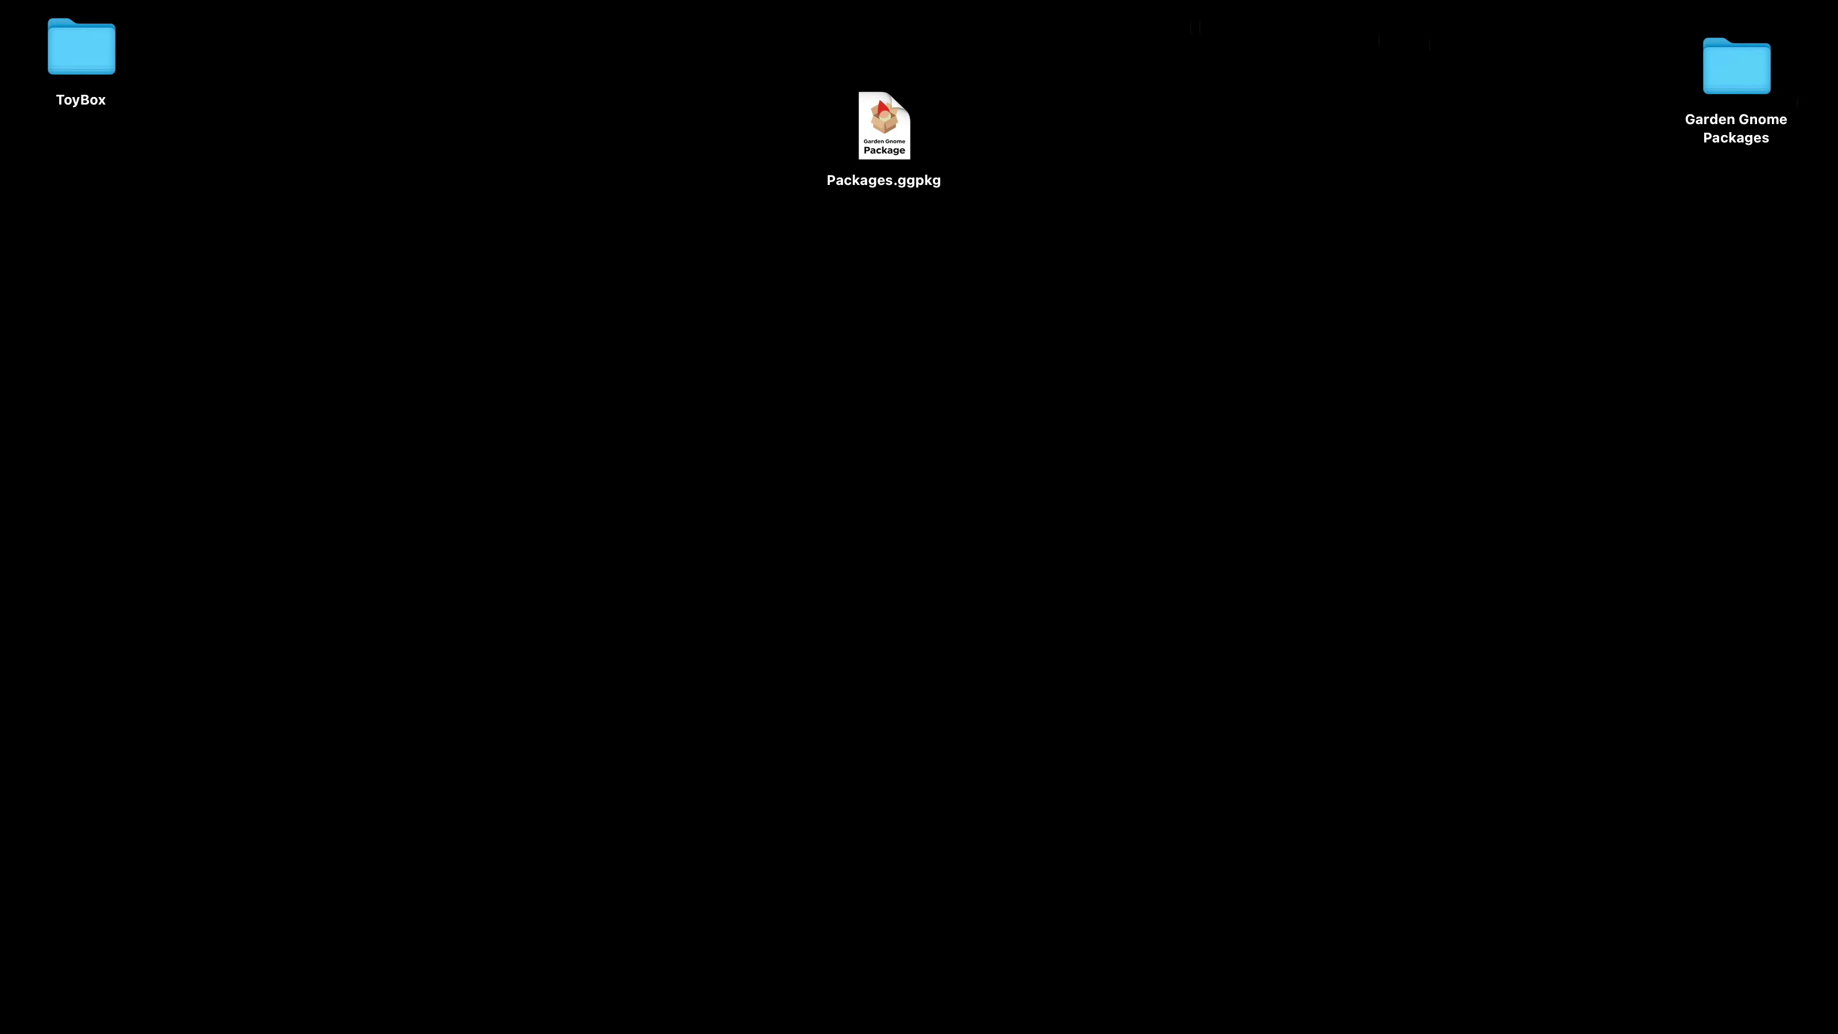
{"action": "double_click", "coordinate": [1735, 80]}
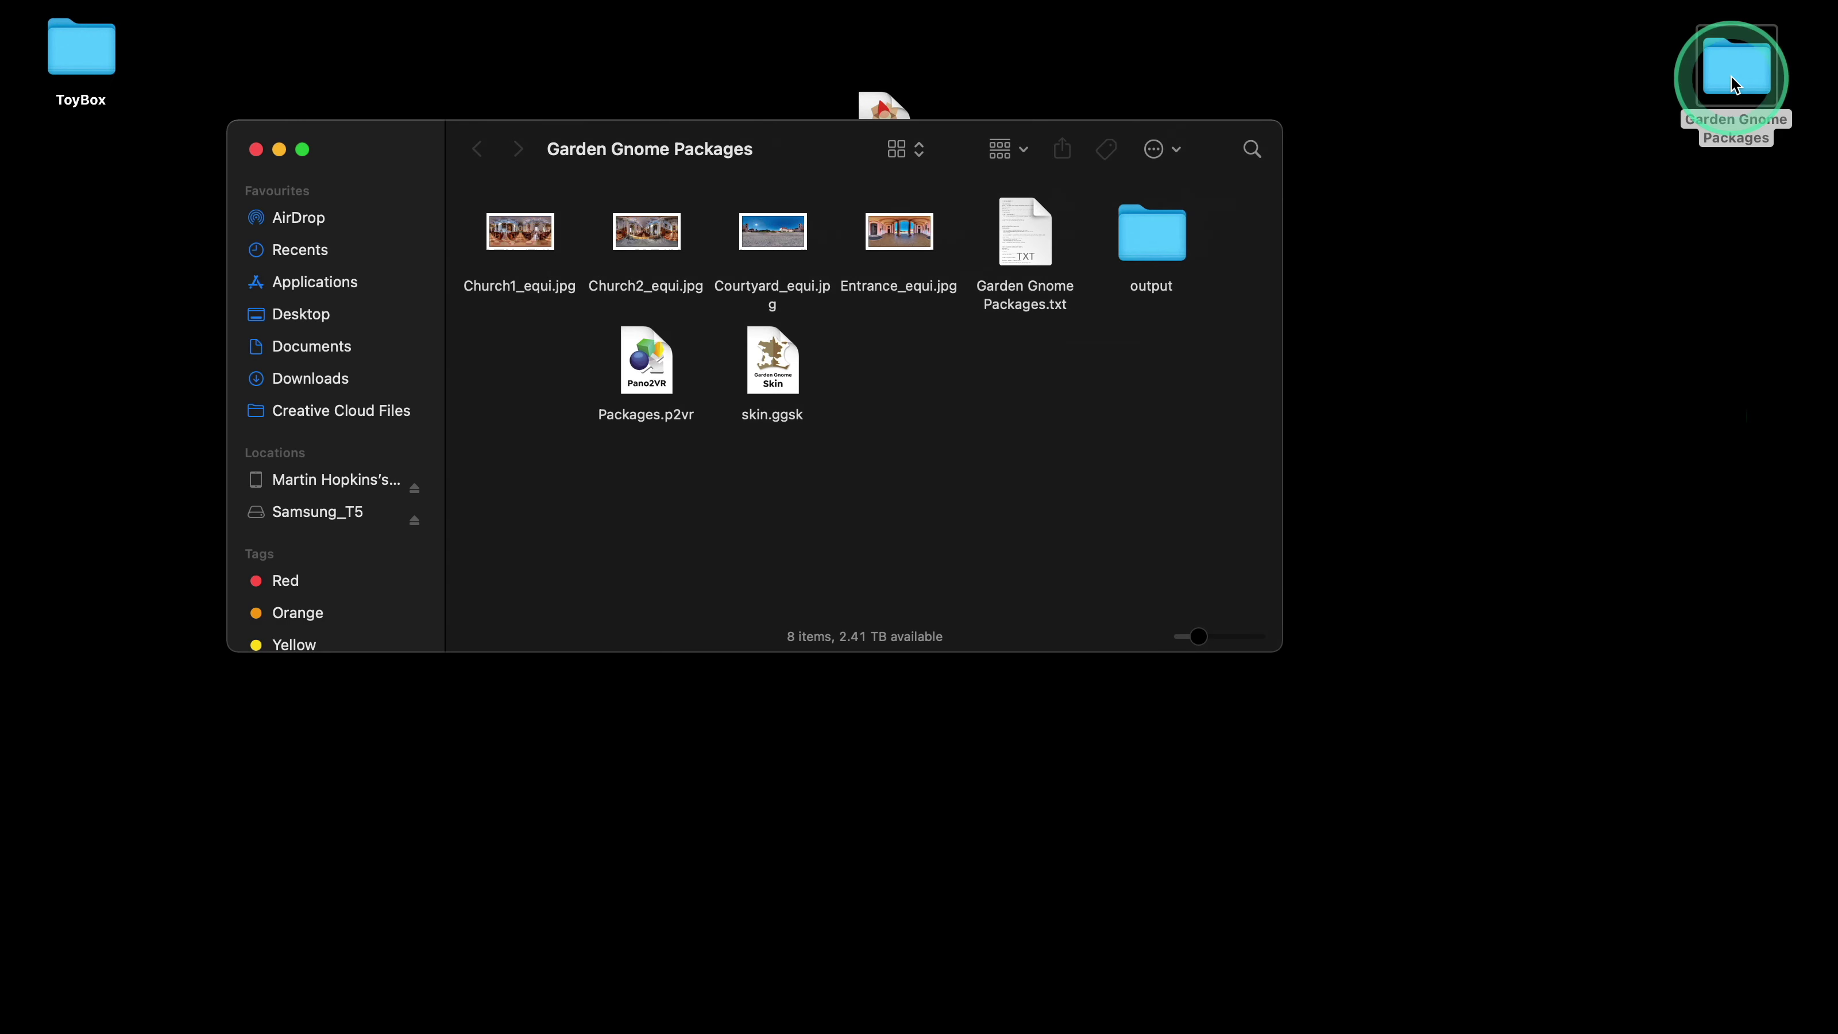
{"action": "double_click", "coordinate": [657, 362]}
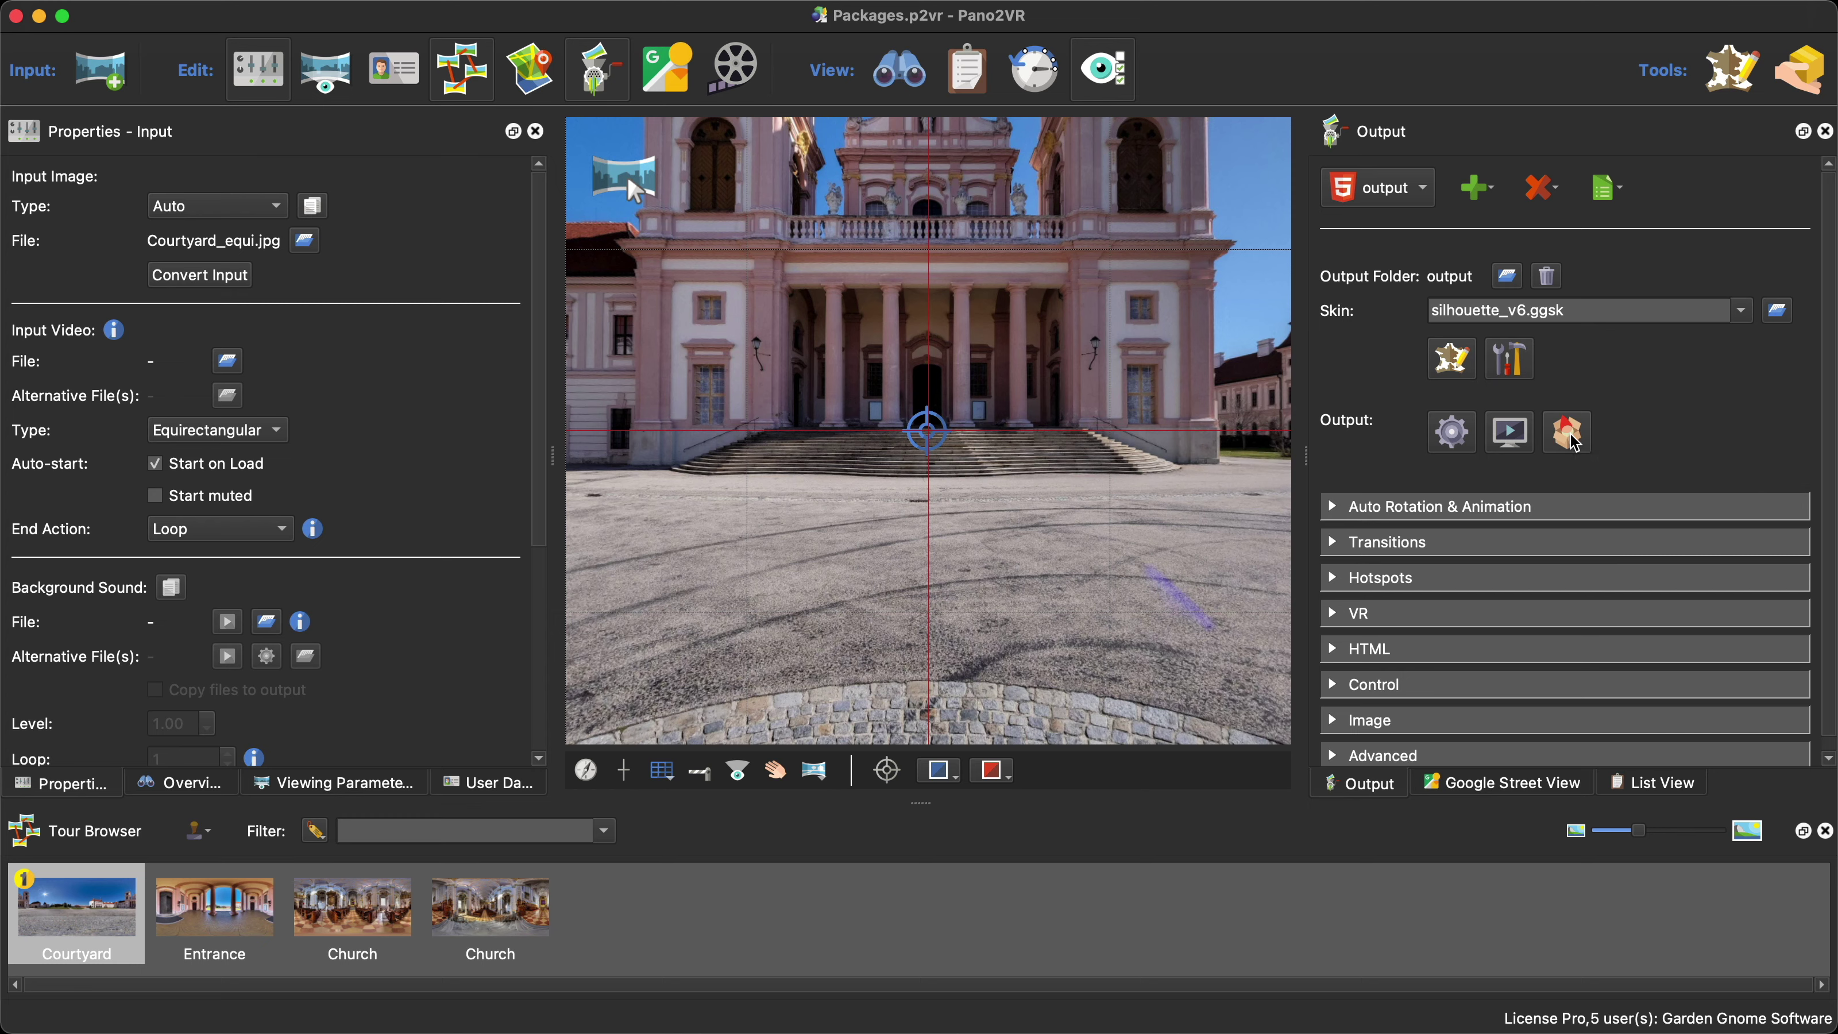
- Look at the Garden Gnome Package output option and the HTML template choices, and close the project
{"action": "left_click", "coordinate": [1574, 442]}
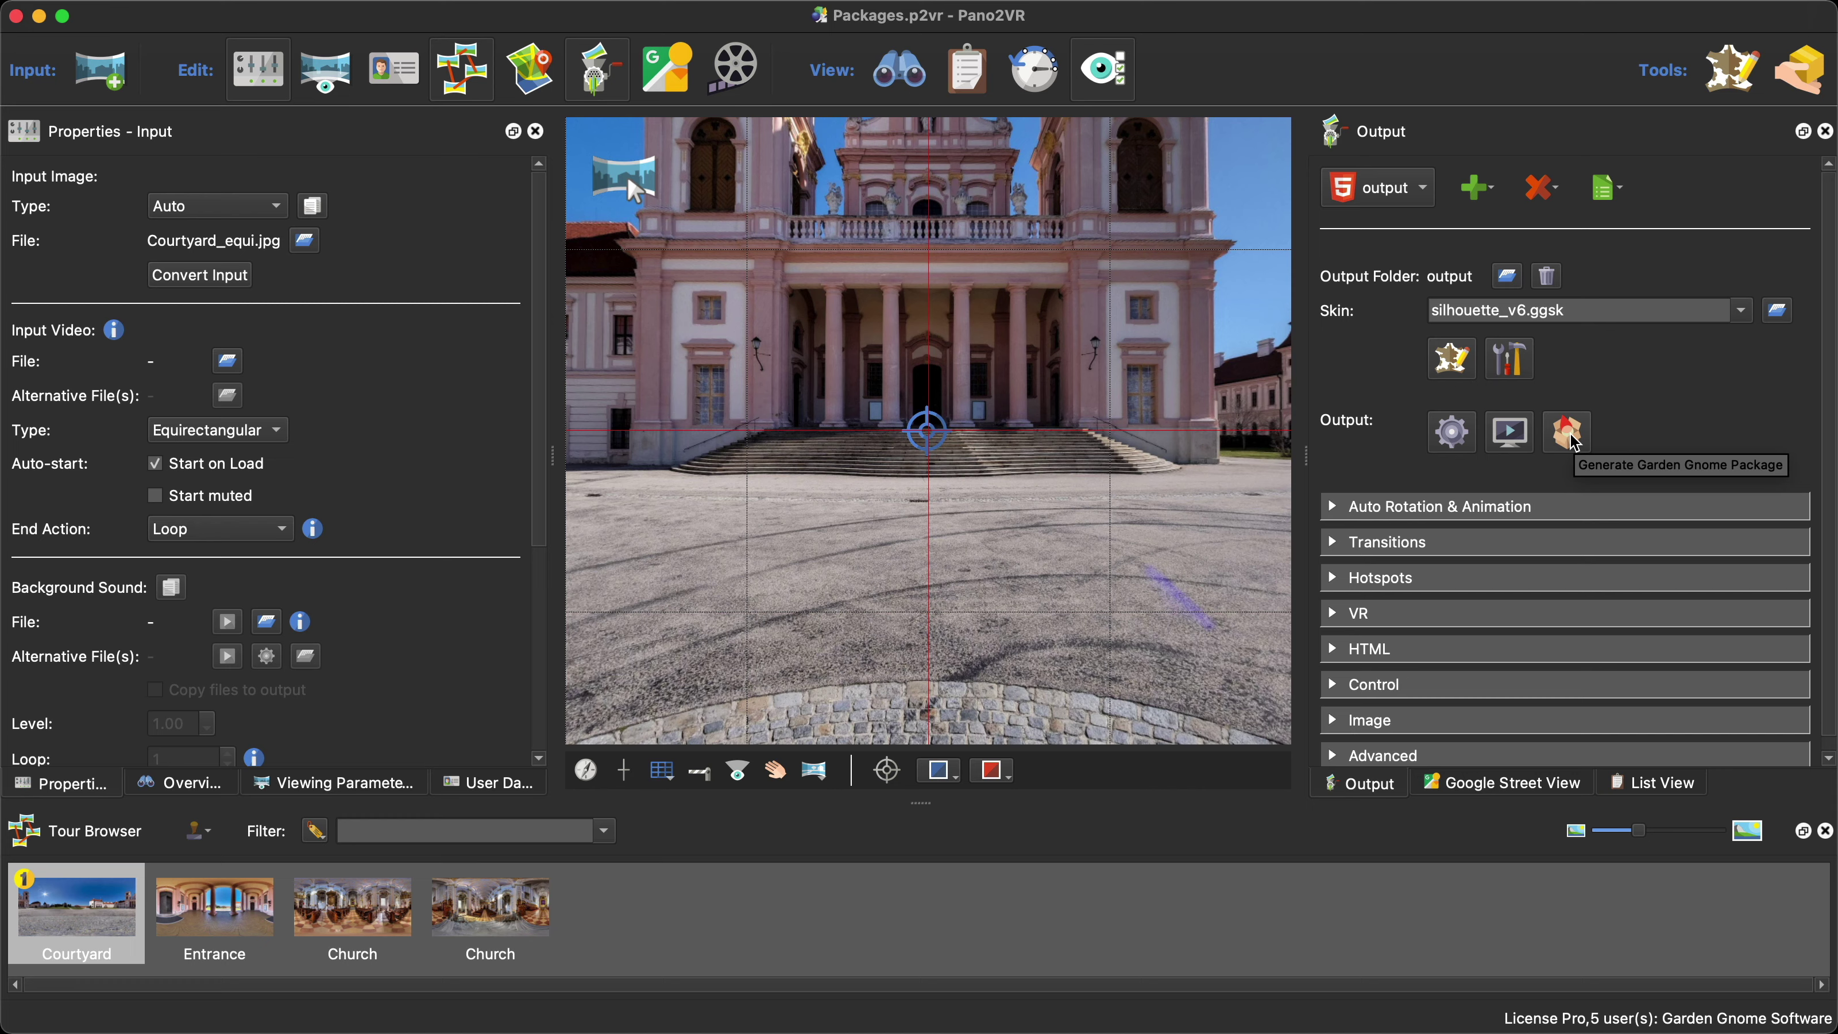
{"action": "left_click", "coordinate": [1571, 443]}
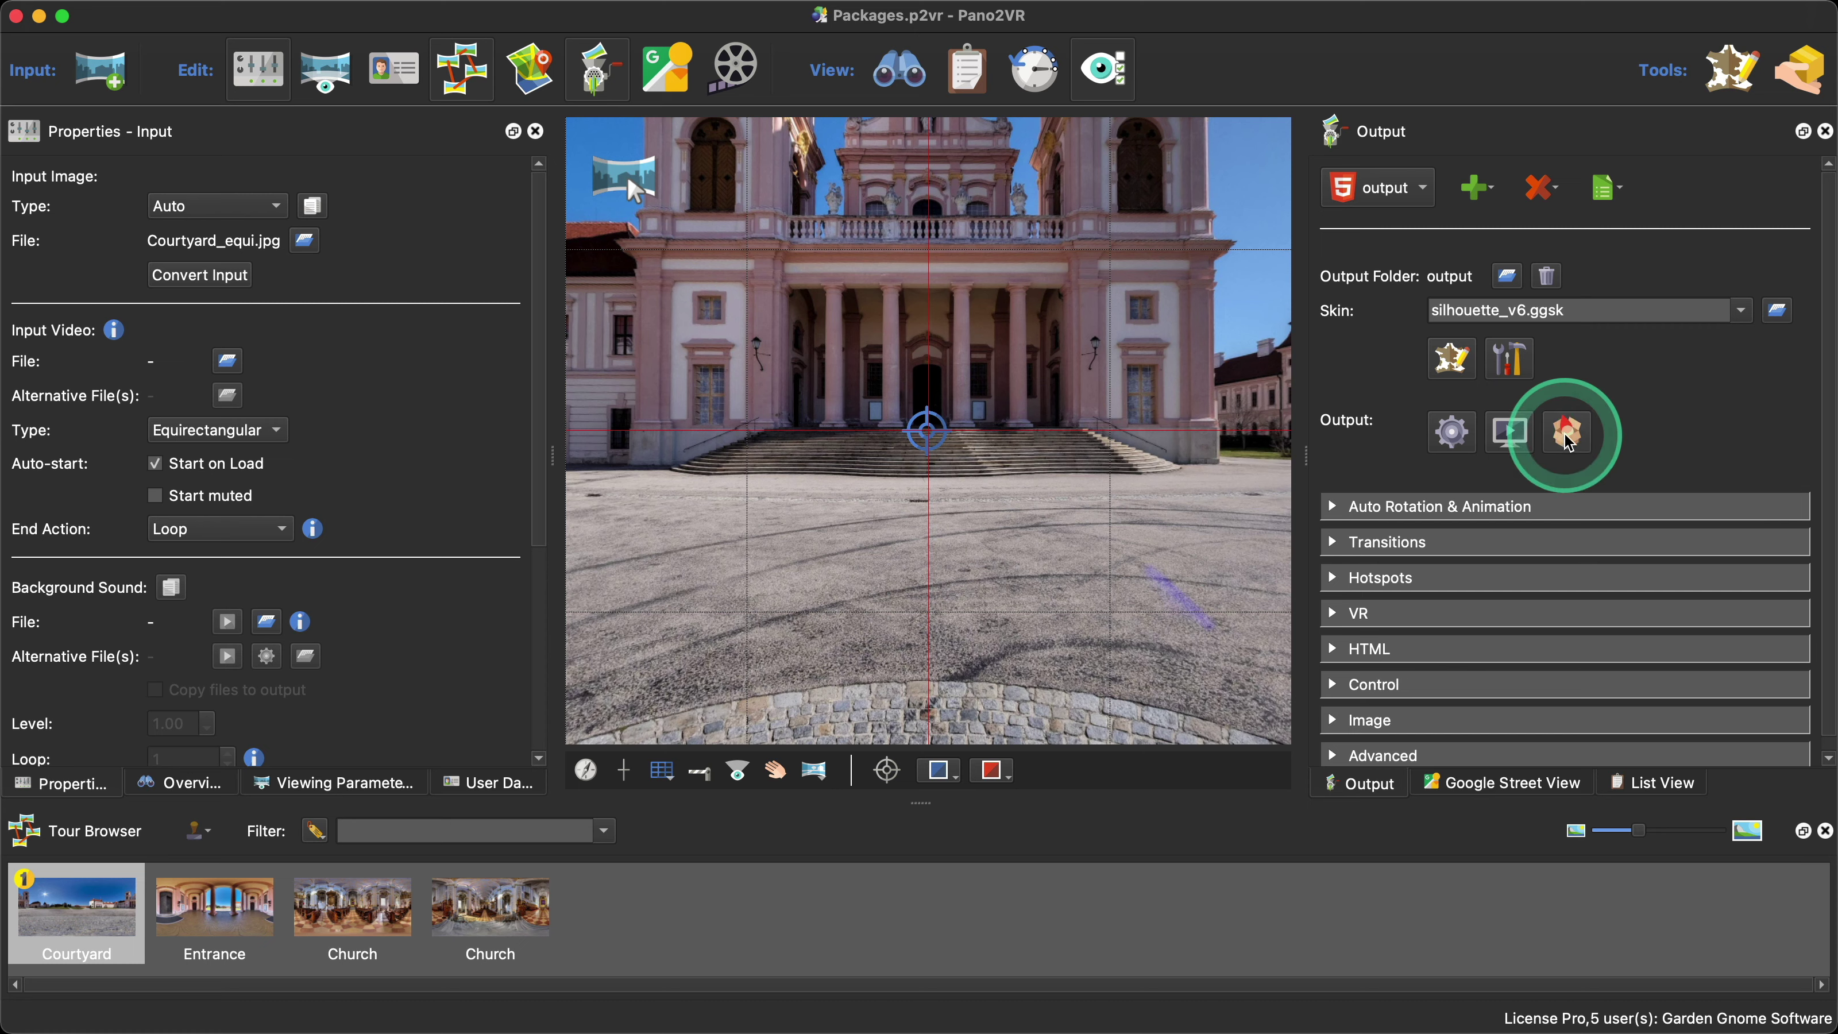
{"action": "scroll", "coordinate": [1359, 567], "scroll_direction": "down", "scroll_amount": 1}
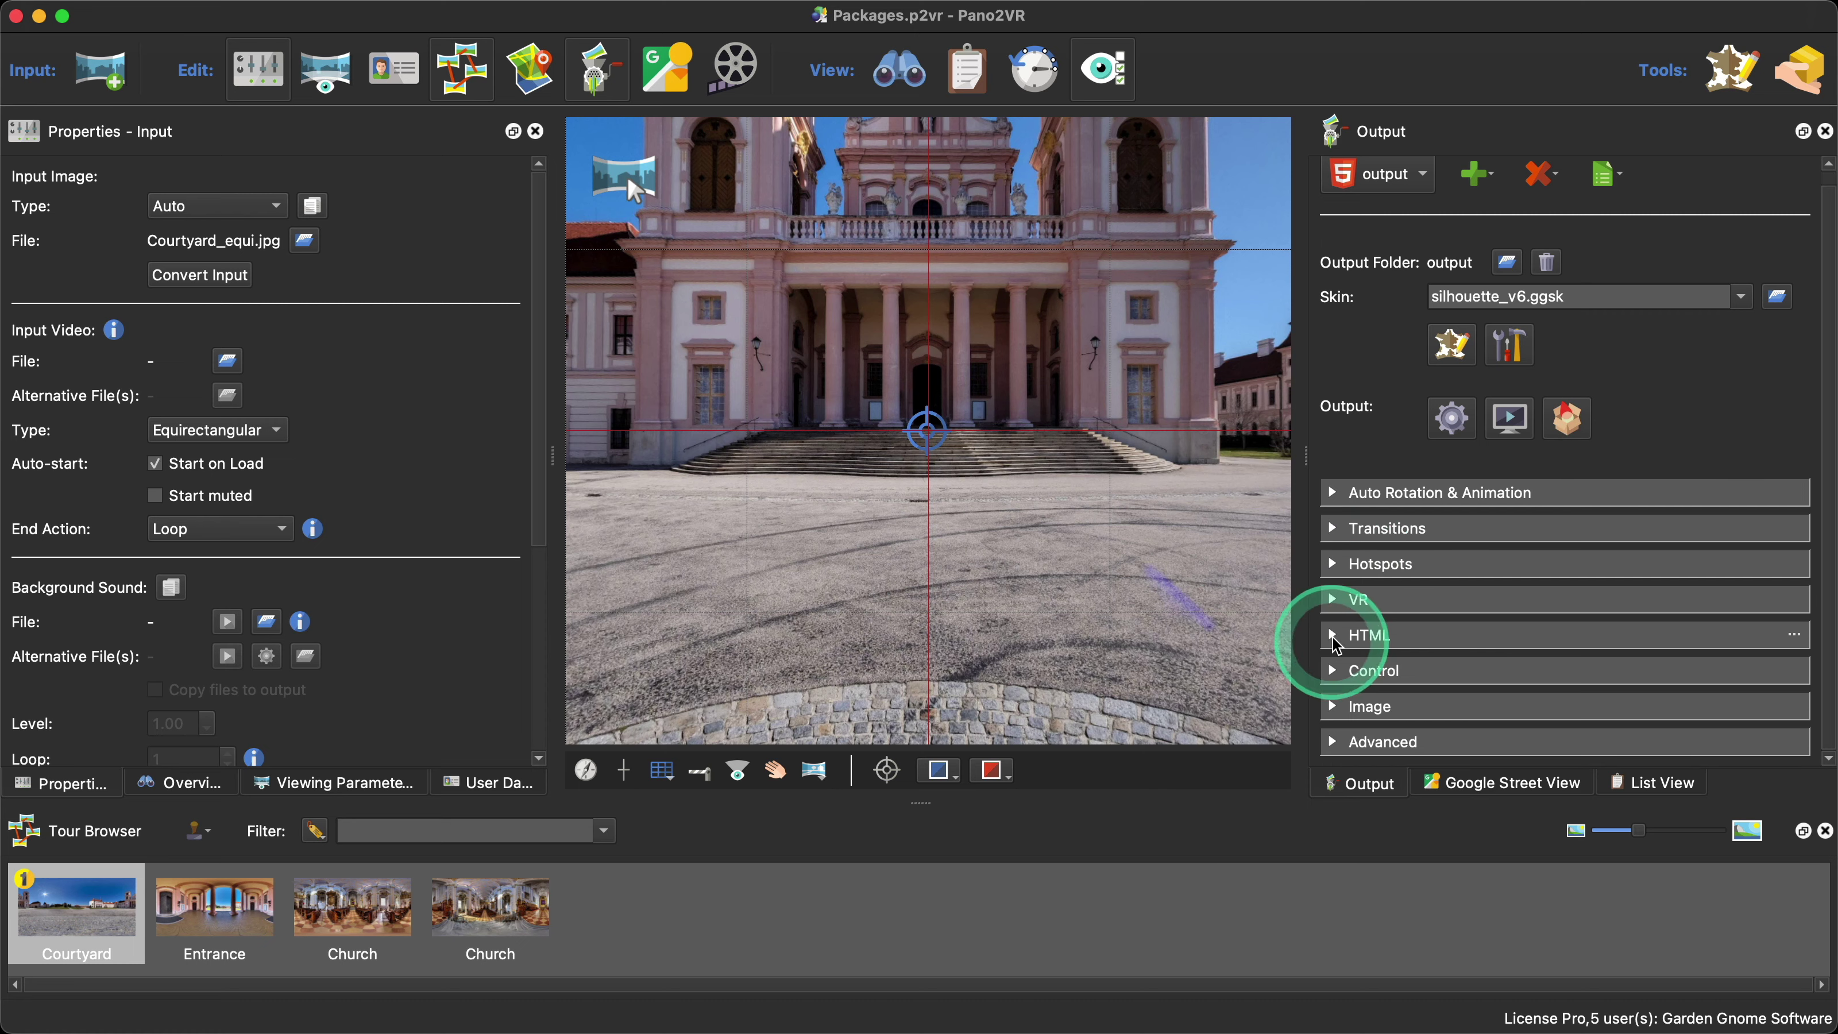
{"action": "left_click", "coordinate": [1361, 635]}
{"action": "scroll", "coordinate": [1612, 625], "scroll_direction": "down", "scroll_amount": 5}
{"action": "left_click", "coordinate": [1460, 569]}
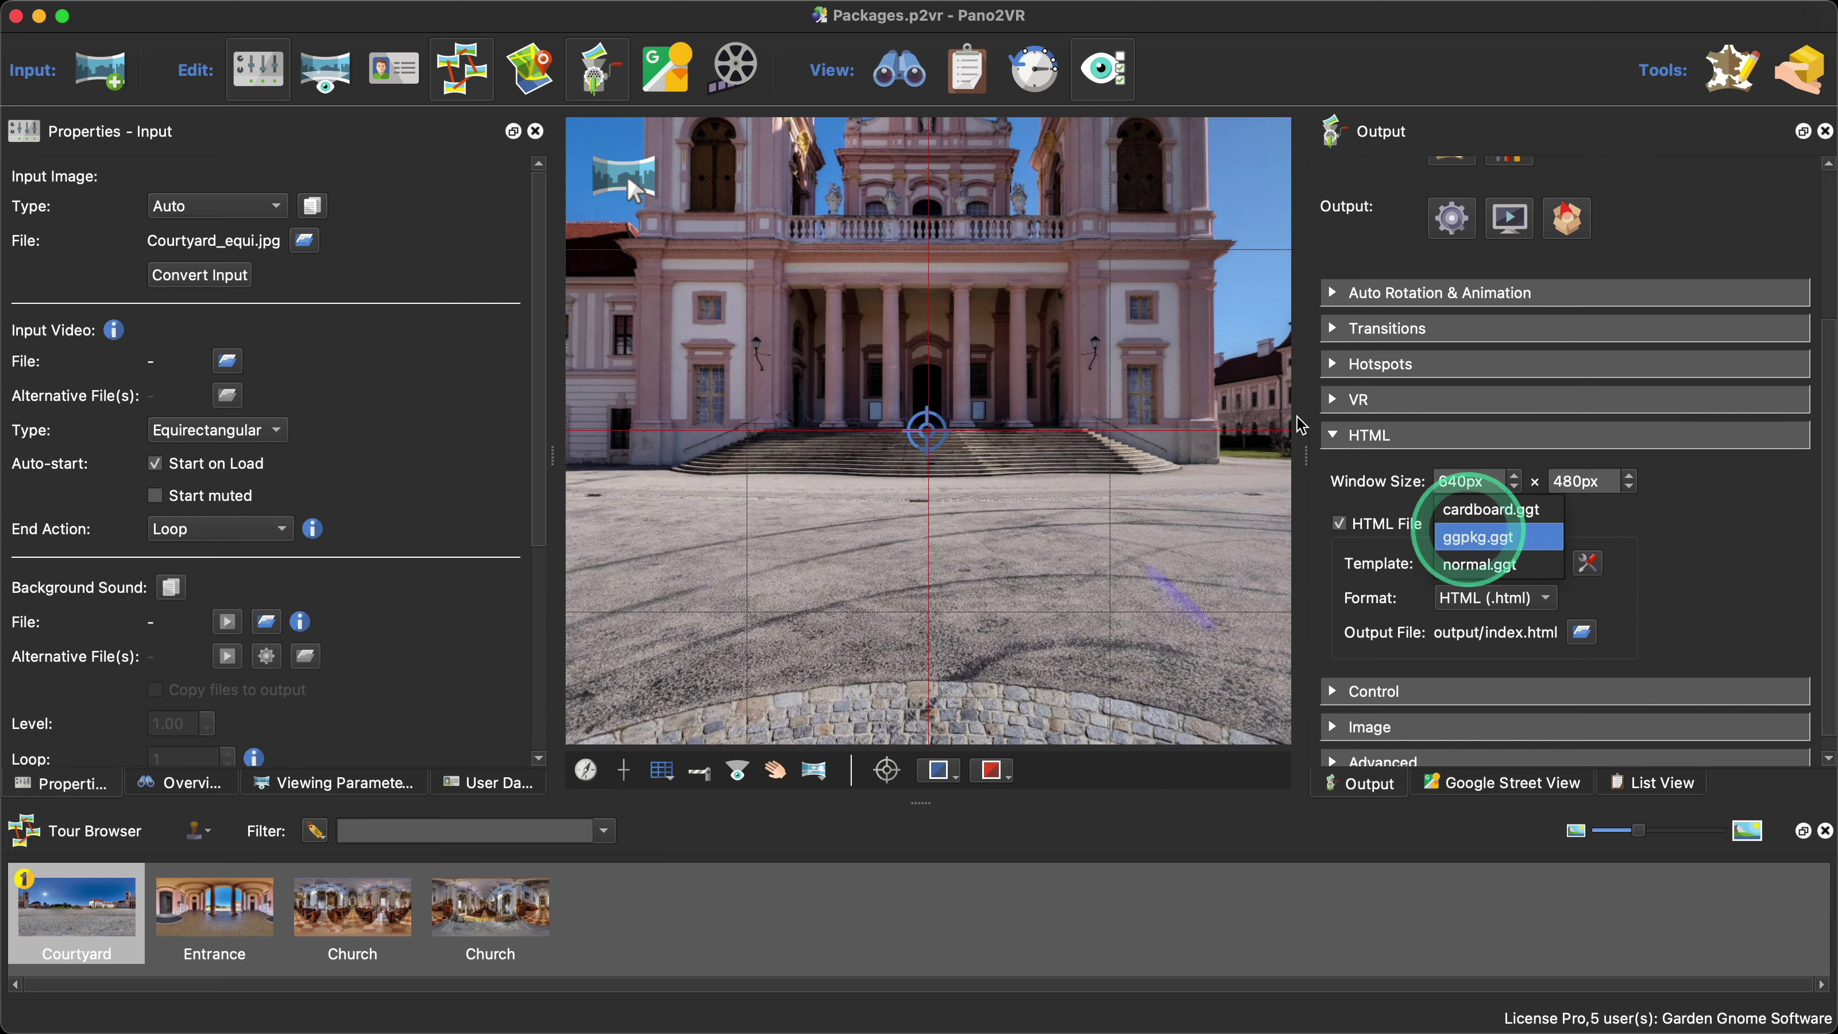
{"action": "left_click", "coordinate": [16, 22]}
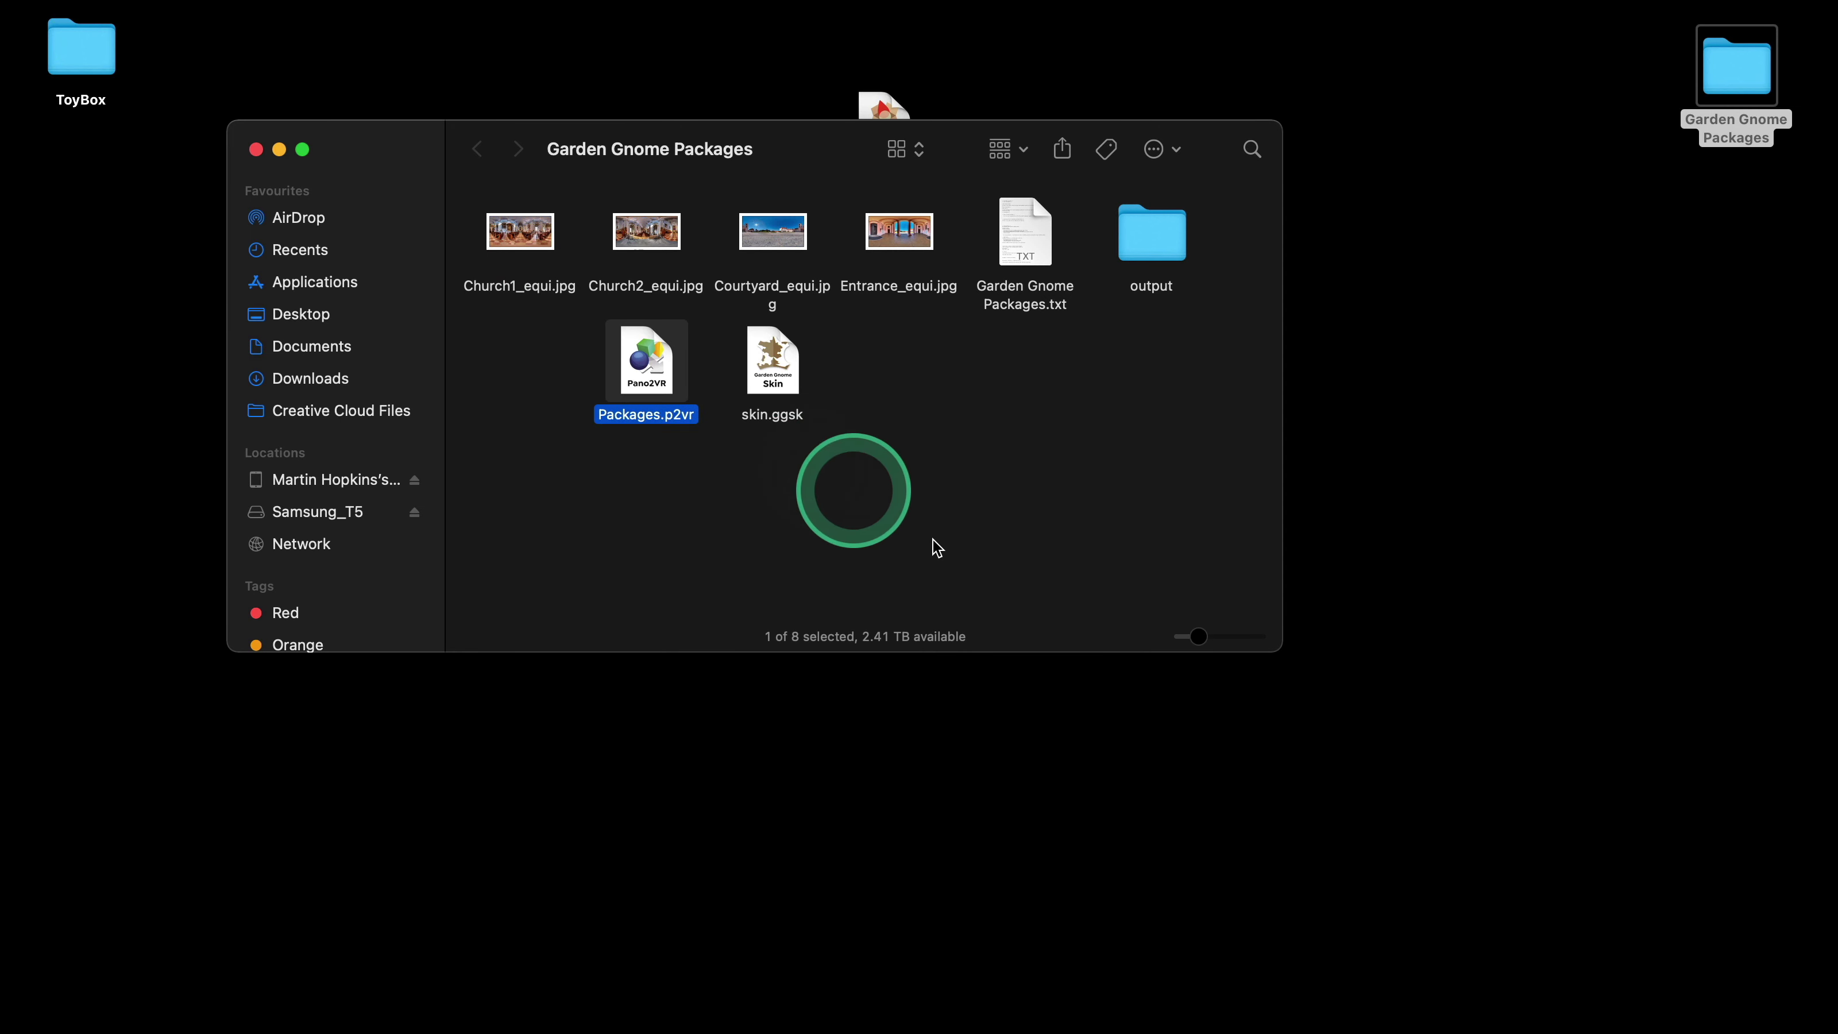
- Launch Pano2VR, dismiss the welcome window and add an HTML5 output to the empty project
{"action": "left_click", "coordinate": [931, 546]}
{"action": "left_click", "coordinate": [874, 1028]}
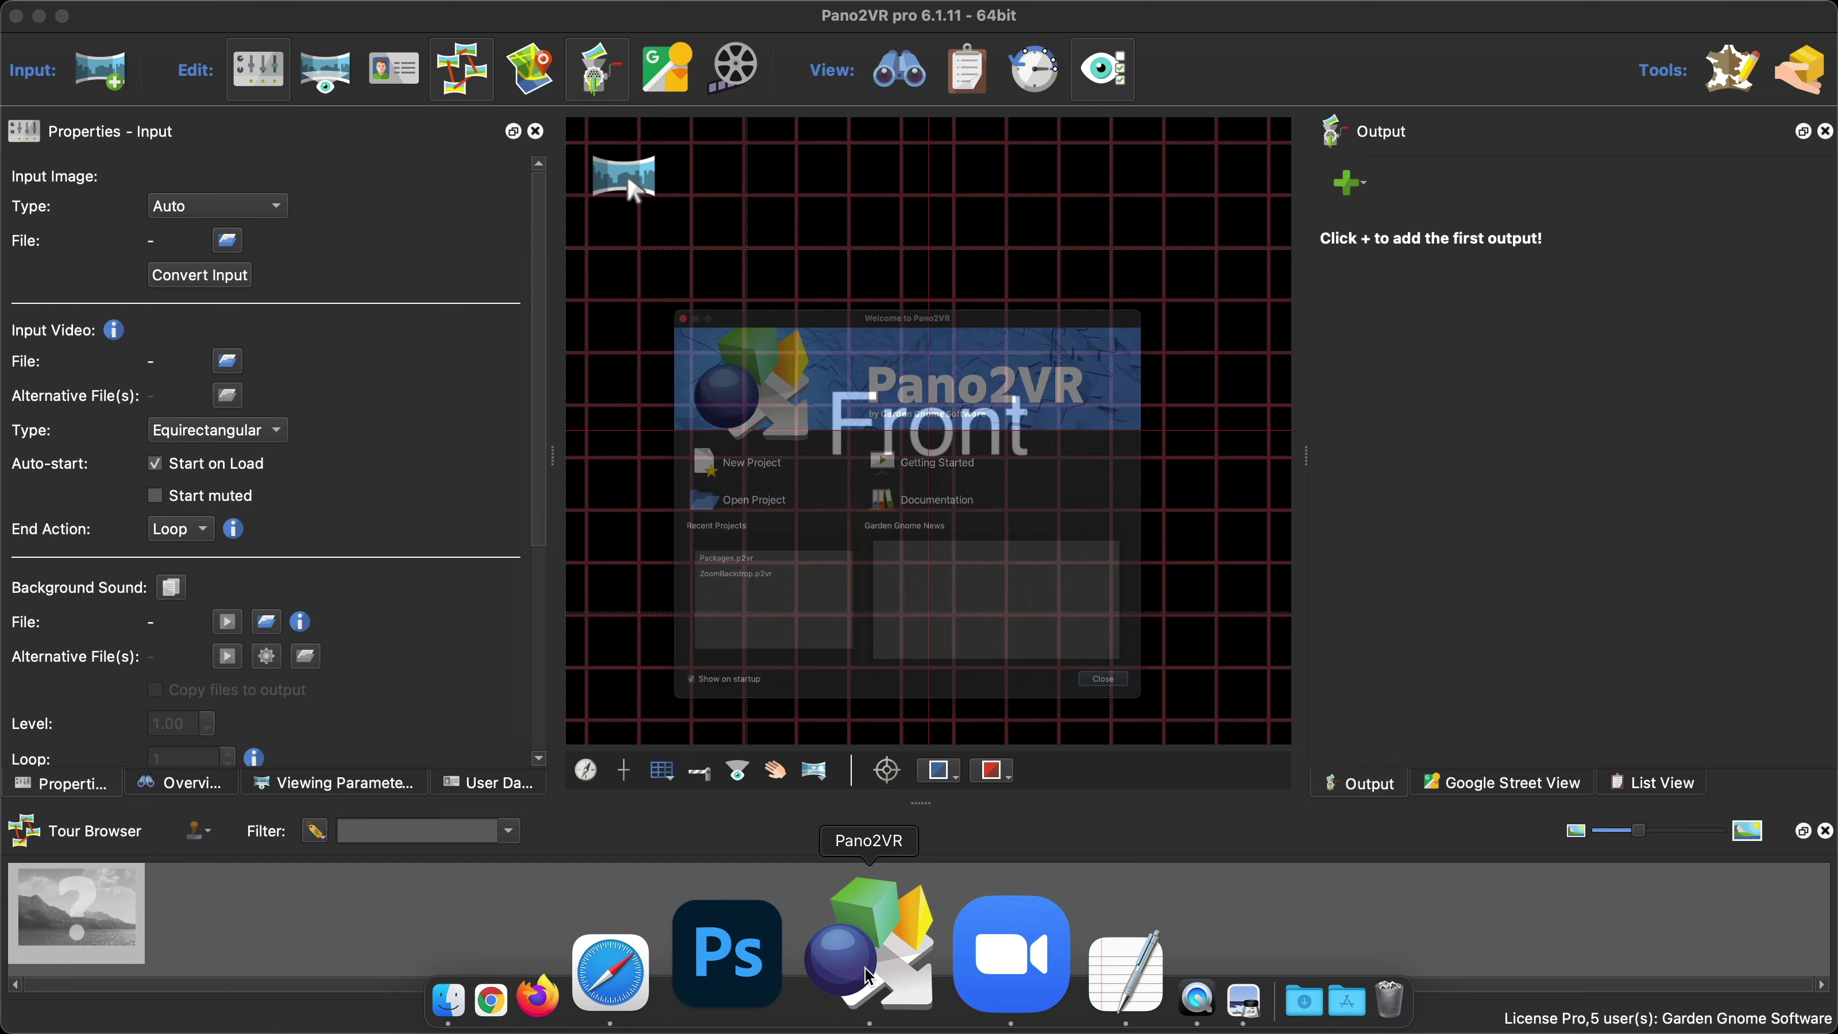
{"action": "left_click", "coordinate": [1250, 823]}
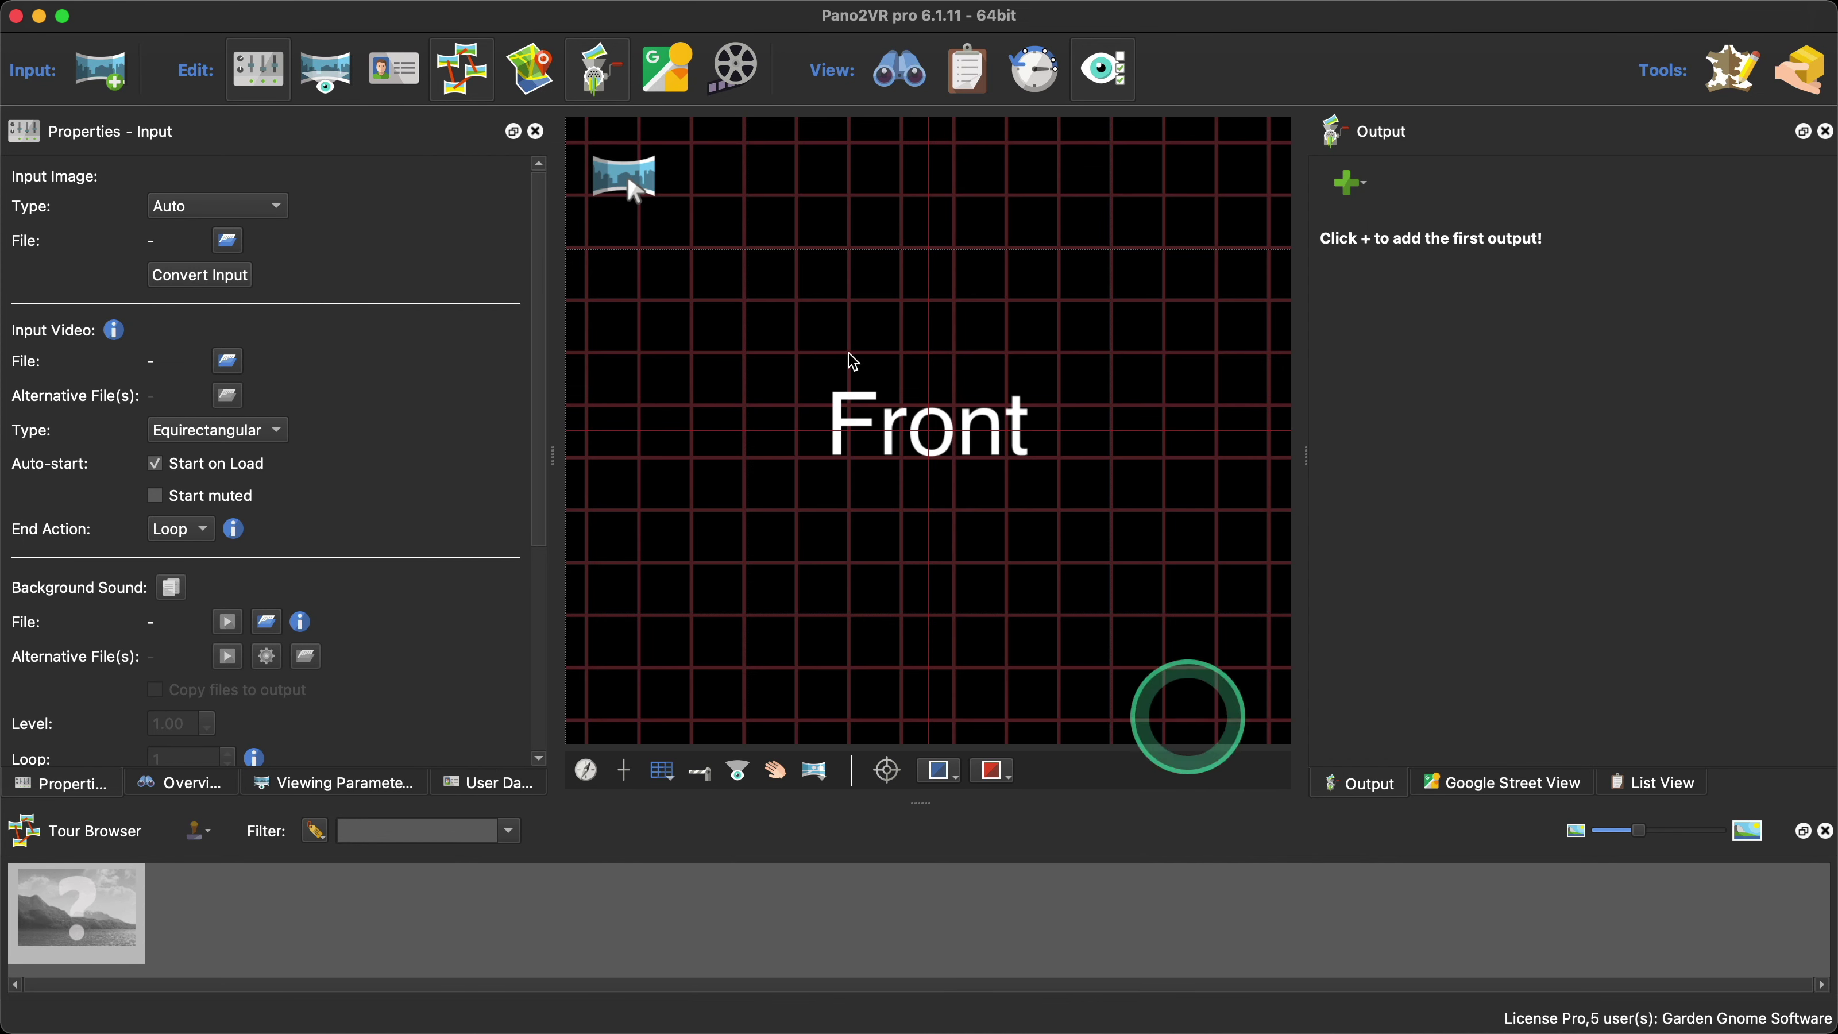
{"action": "left_click", "coordinate": [1351, 189]}
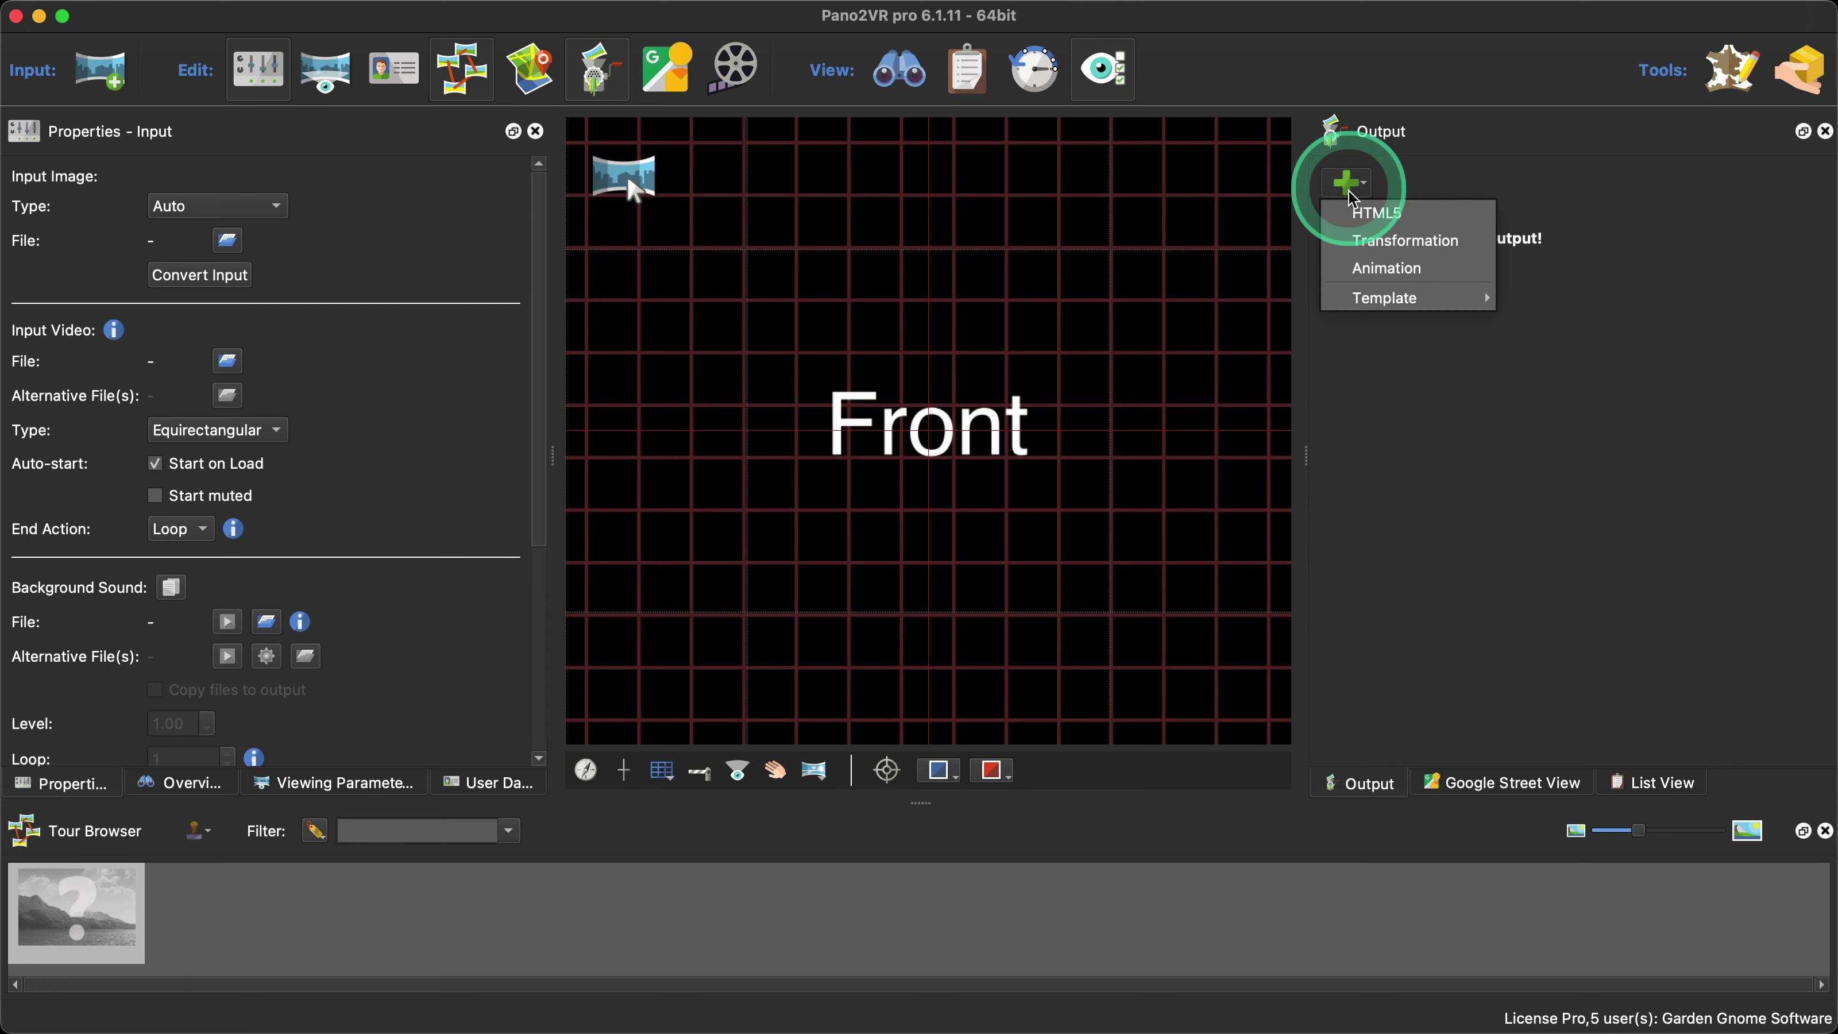
{"action": "left_click", "coordinate": [1365, 211]}
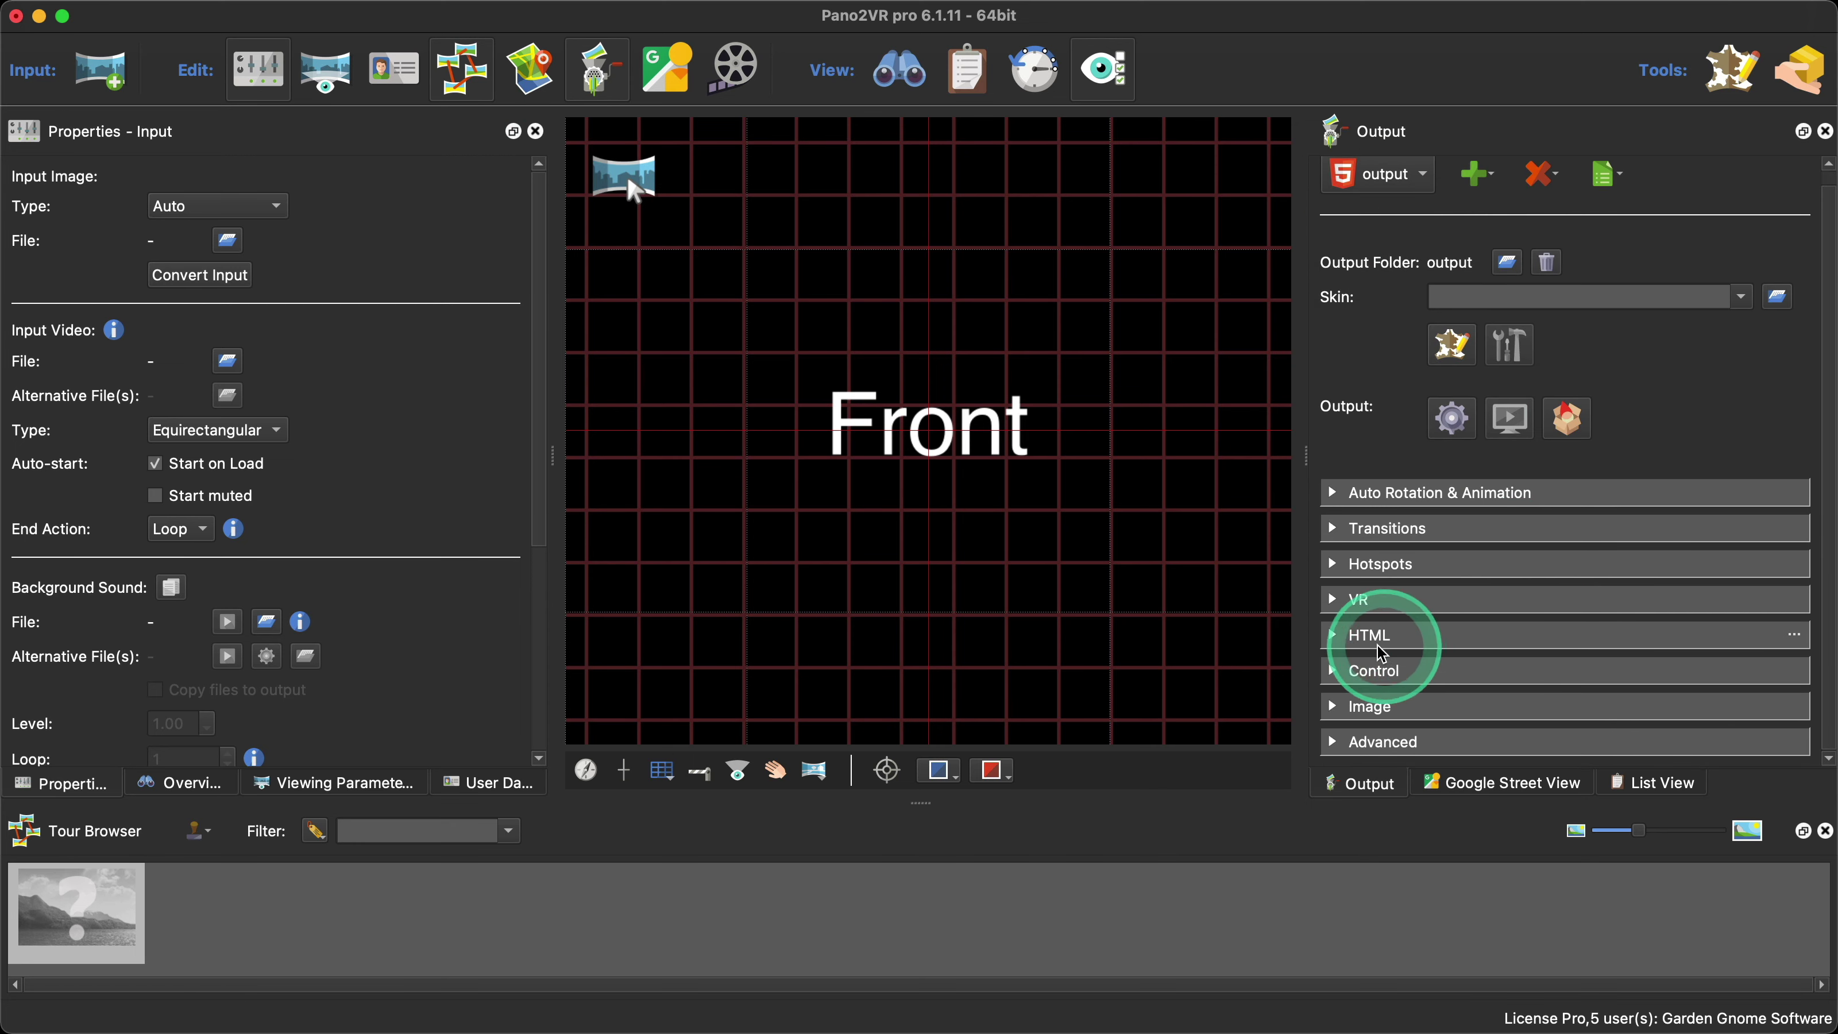
- Set the HTML file template of the new output to ggpkg.ggt
{"action": "left_click", "coordinate": [1337, 634]}
{"action": "scroll", "coordinate": [1585, 637], "scroll_direction": "down", "scroll_amount": 3}
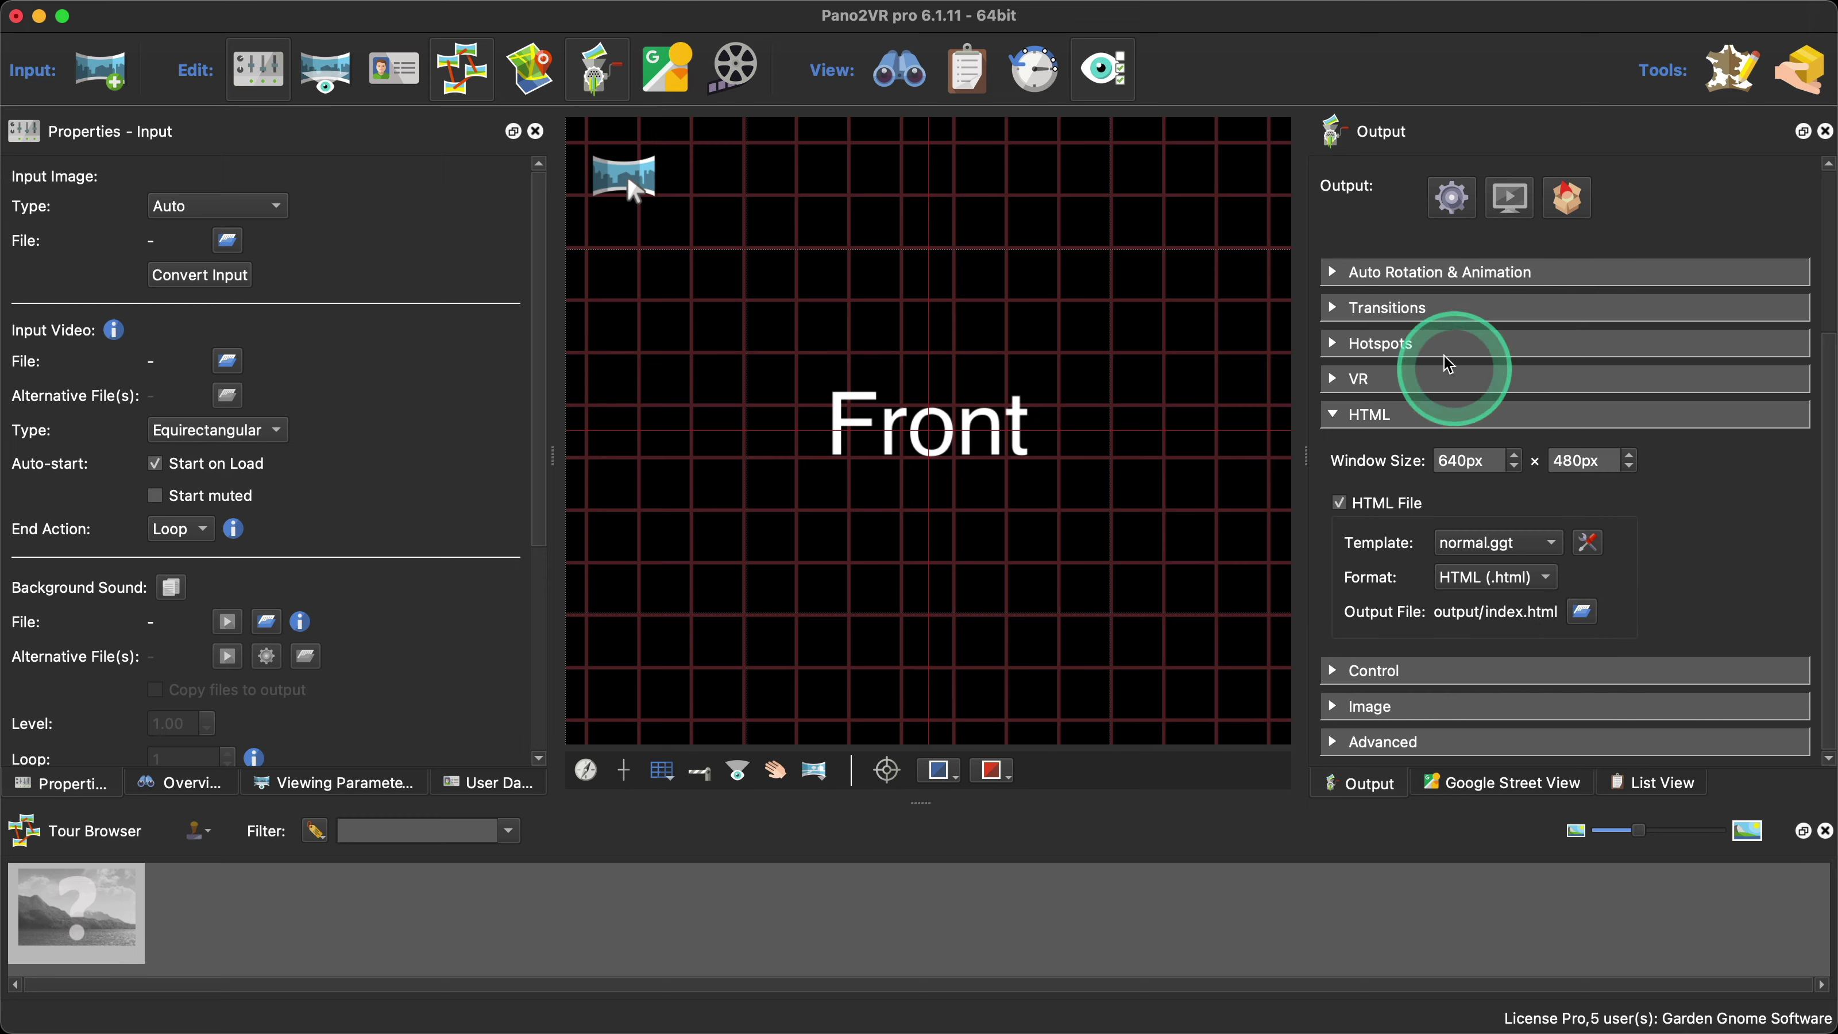
{"action": "left_click", "coordinate": [1491, 544]}
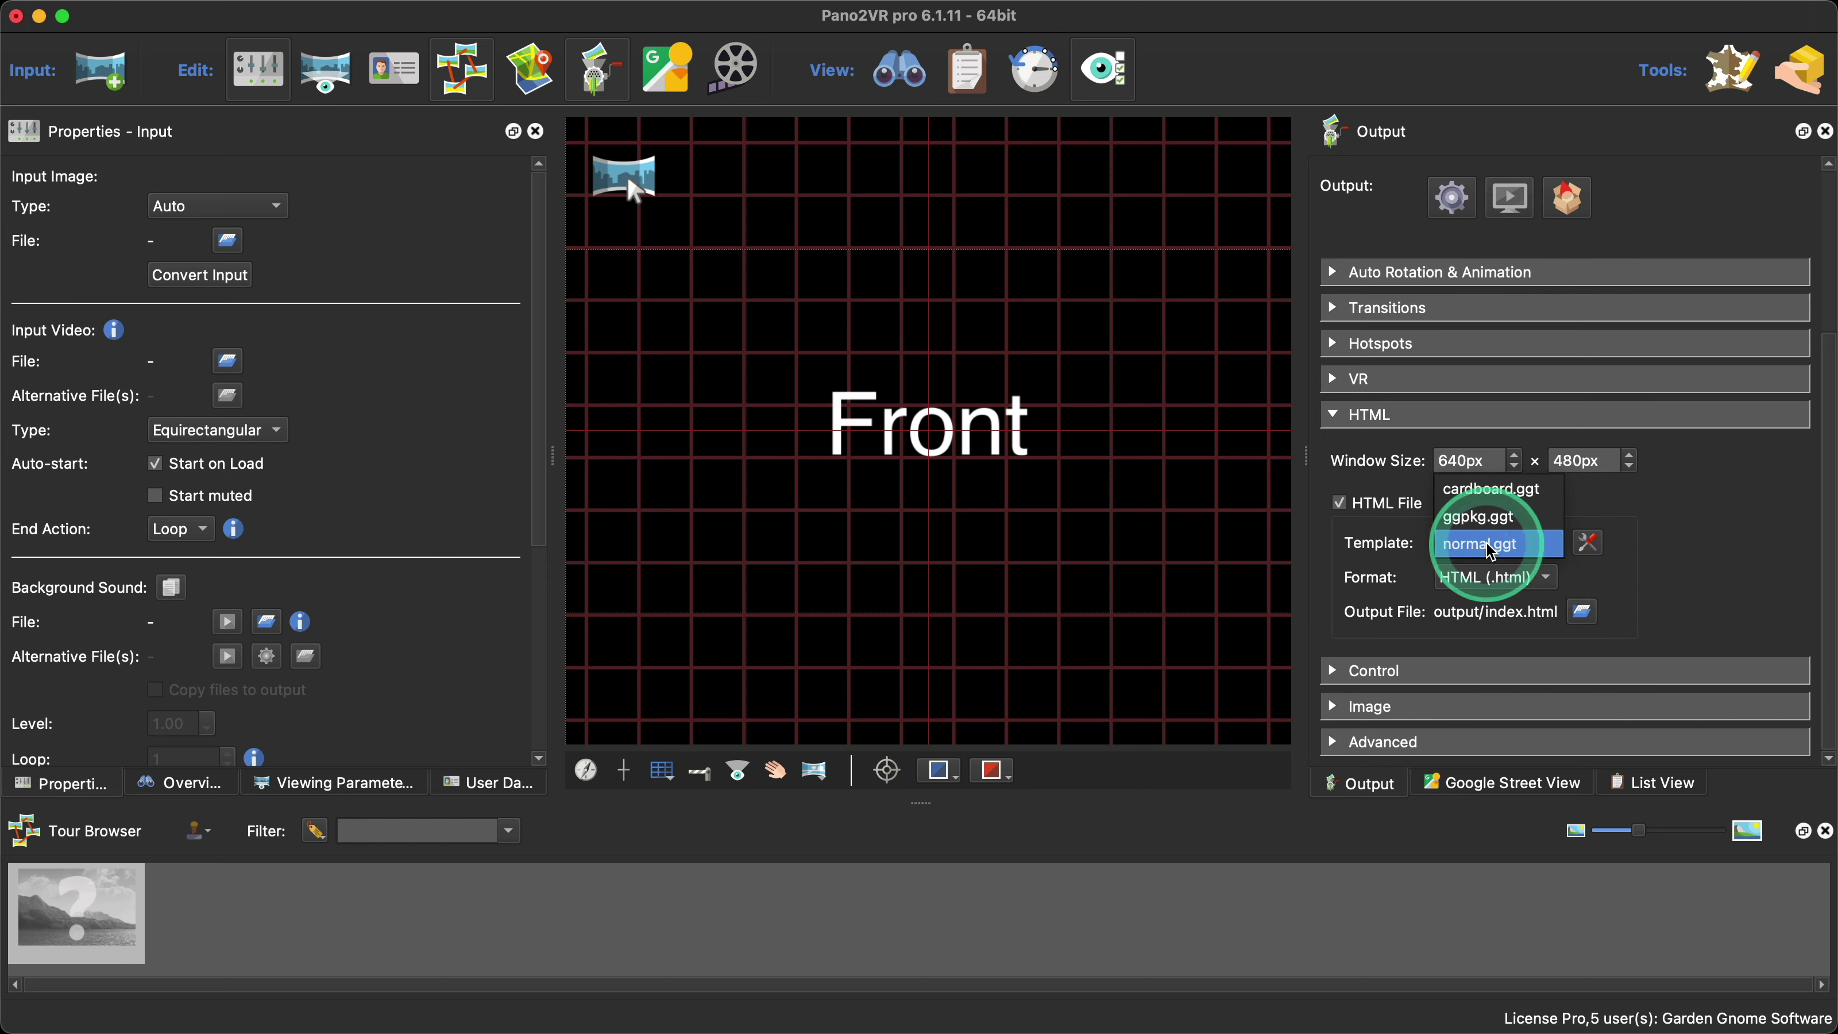
{"action": "left_click", "coordinate": [1485, 527]}
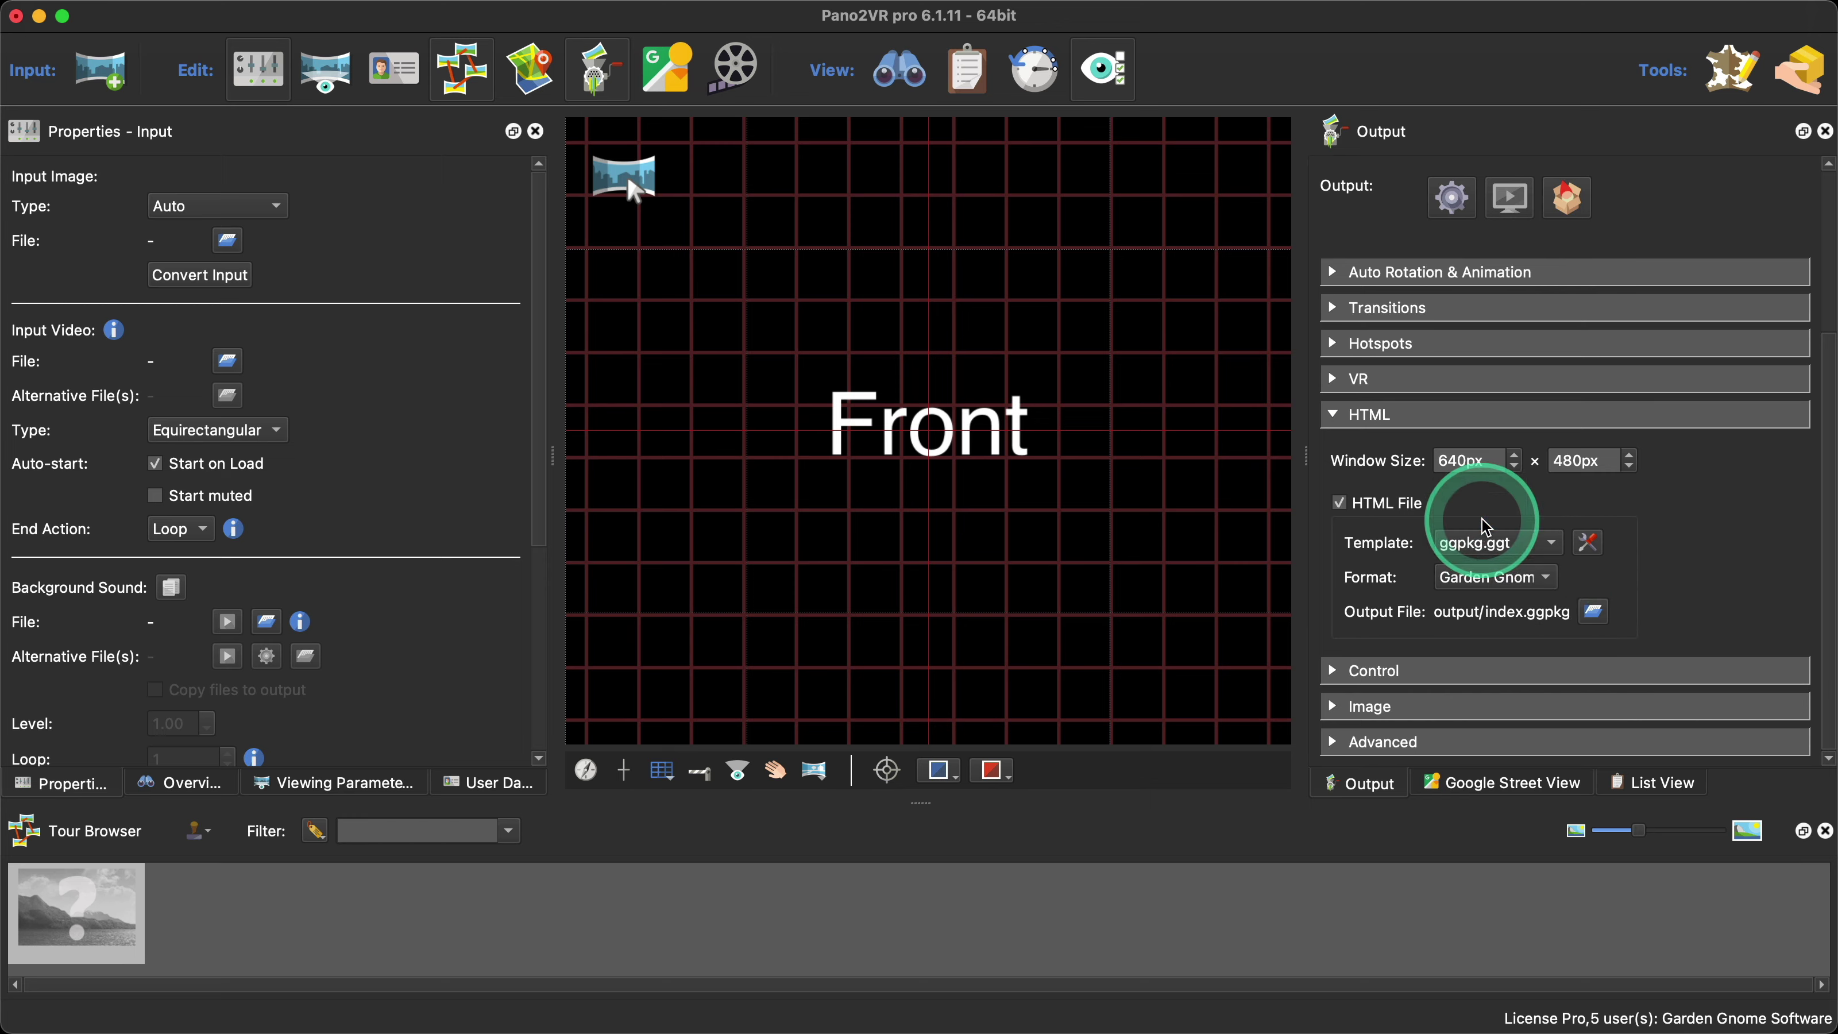
- Collapse the HTML settings of the output and set its skin to simplex_v6.ggsk
{"action": "left_click", "coordinate": [1335, 414]}
{"action": "scroll", "coordinate": [1642, 484], "scroll_direction": "up", "scroll_amount": 1}
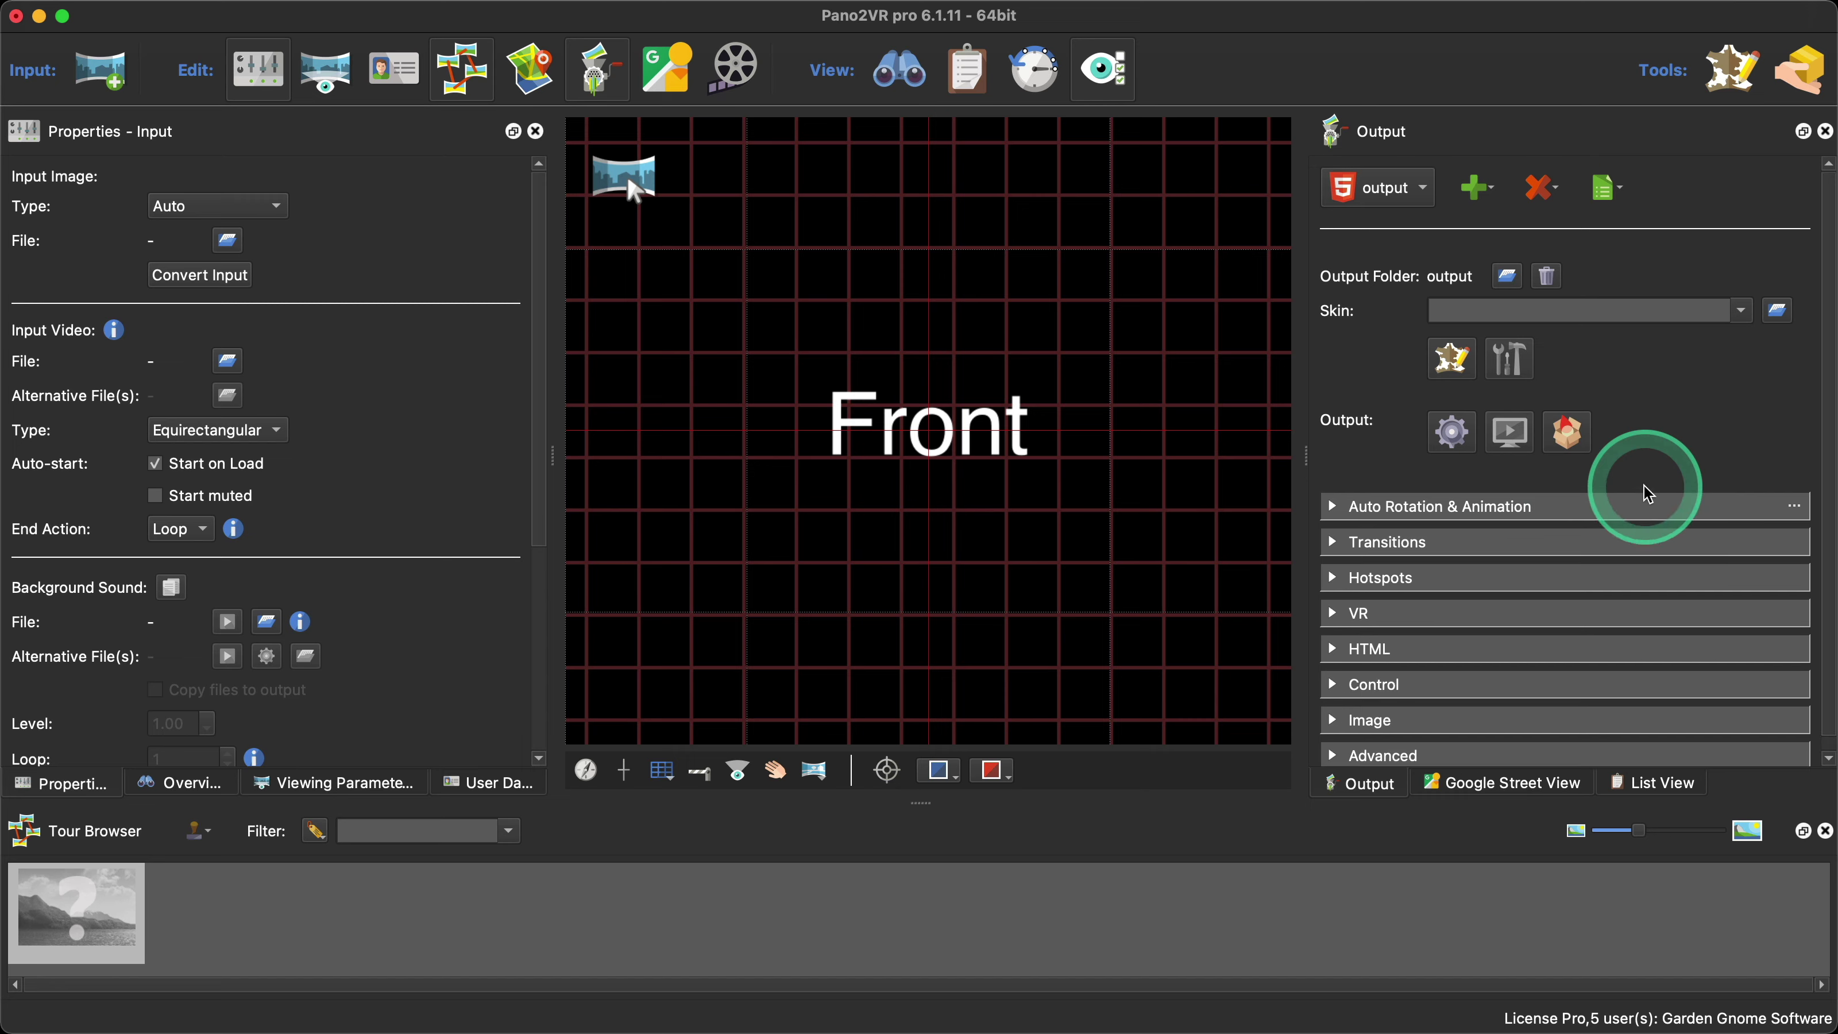
{"action": "left_click", "coordinate": [1737, 312]}
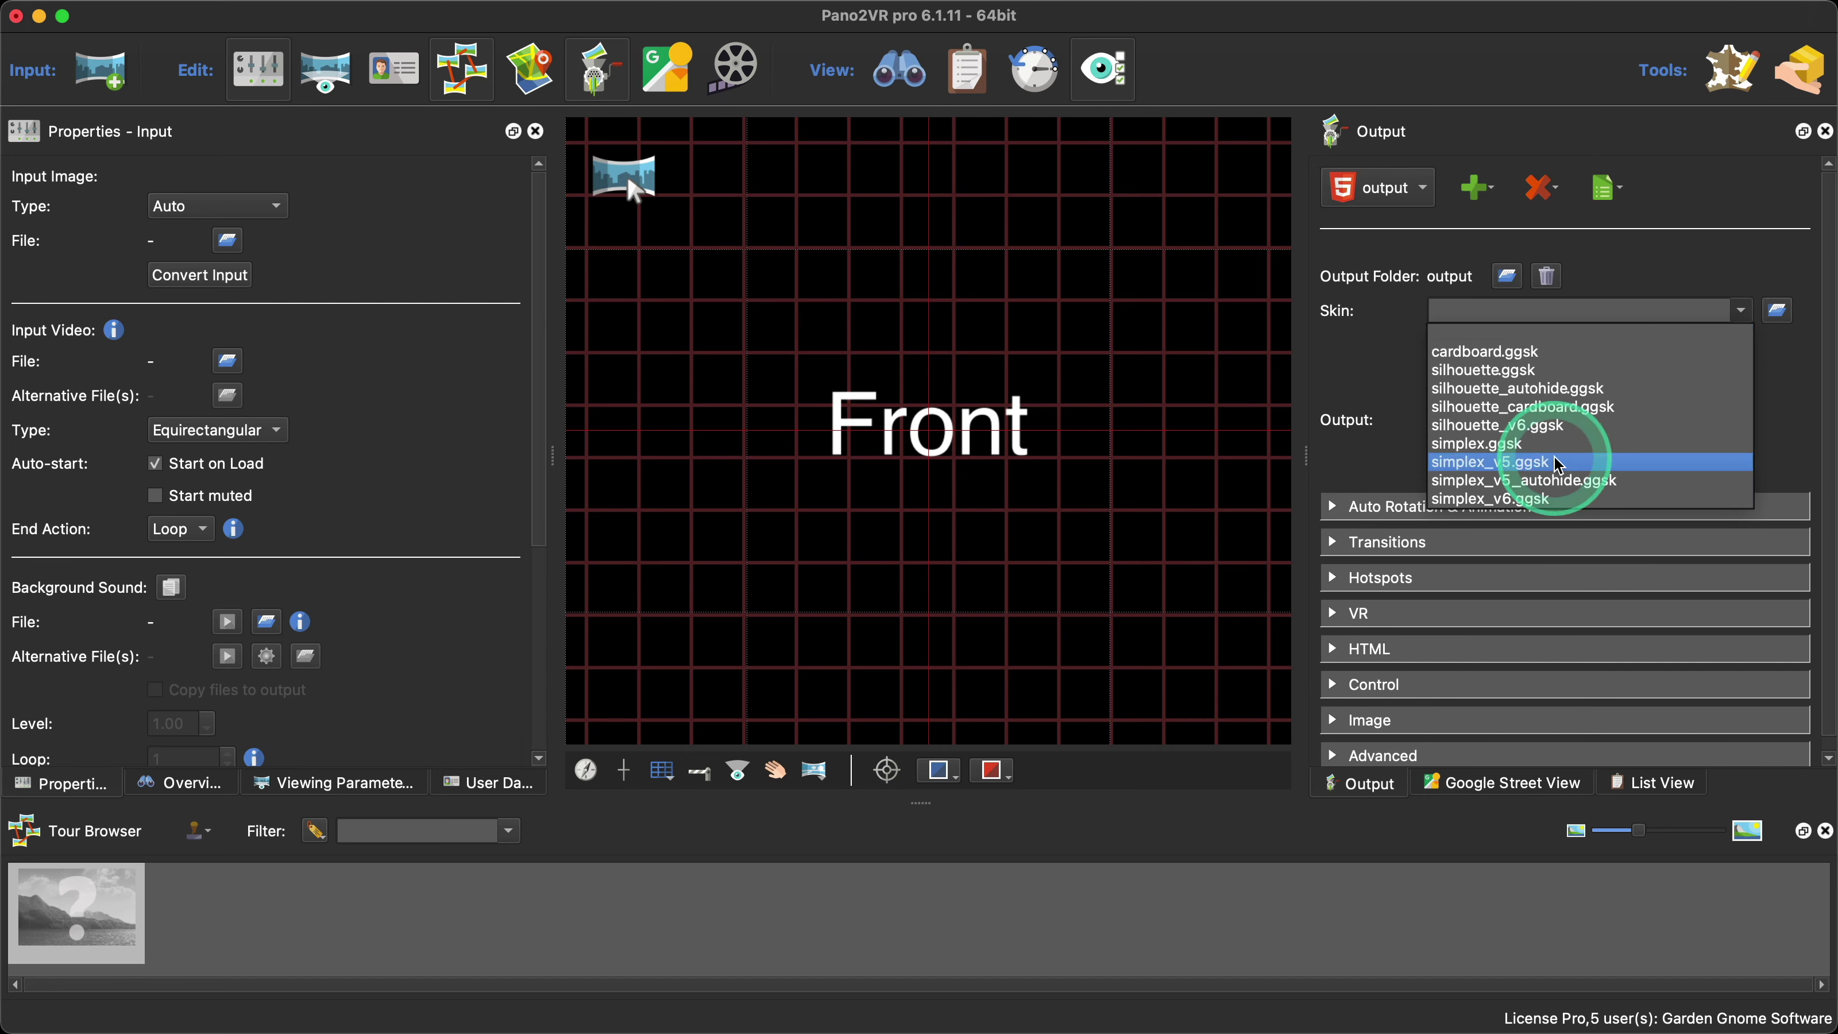
{"action": "left_click", "coordinate": [1526, 498]}
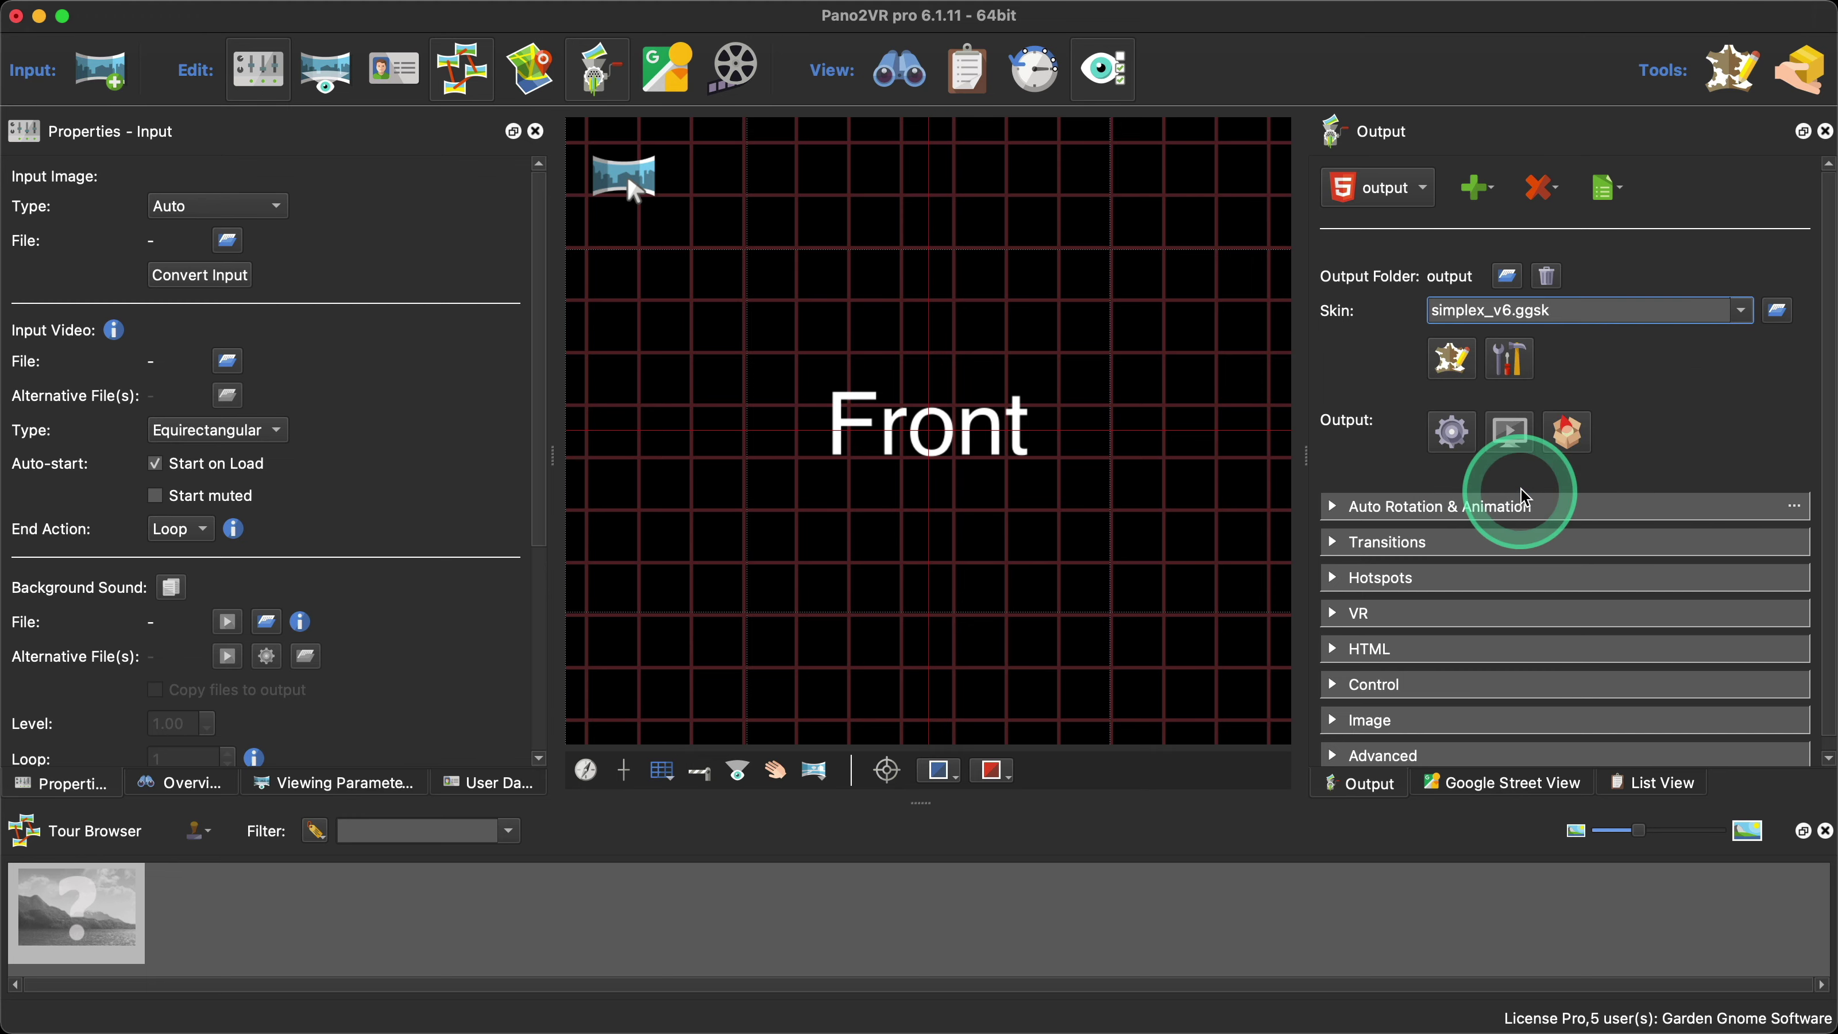
- Save the settings to the Desktop as Pano2VR Droplet with values saved in project files, and close the project without saving changes
{"action": "mouse_move", "coordinate": [87, 6]}
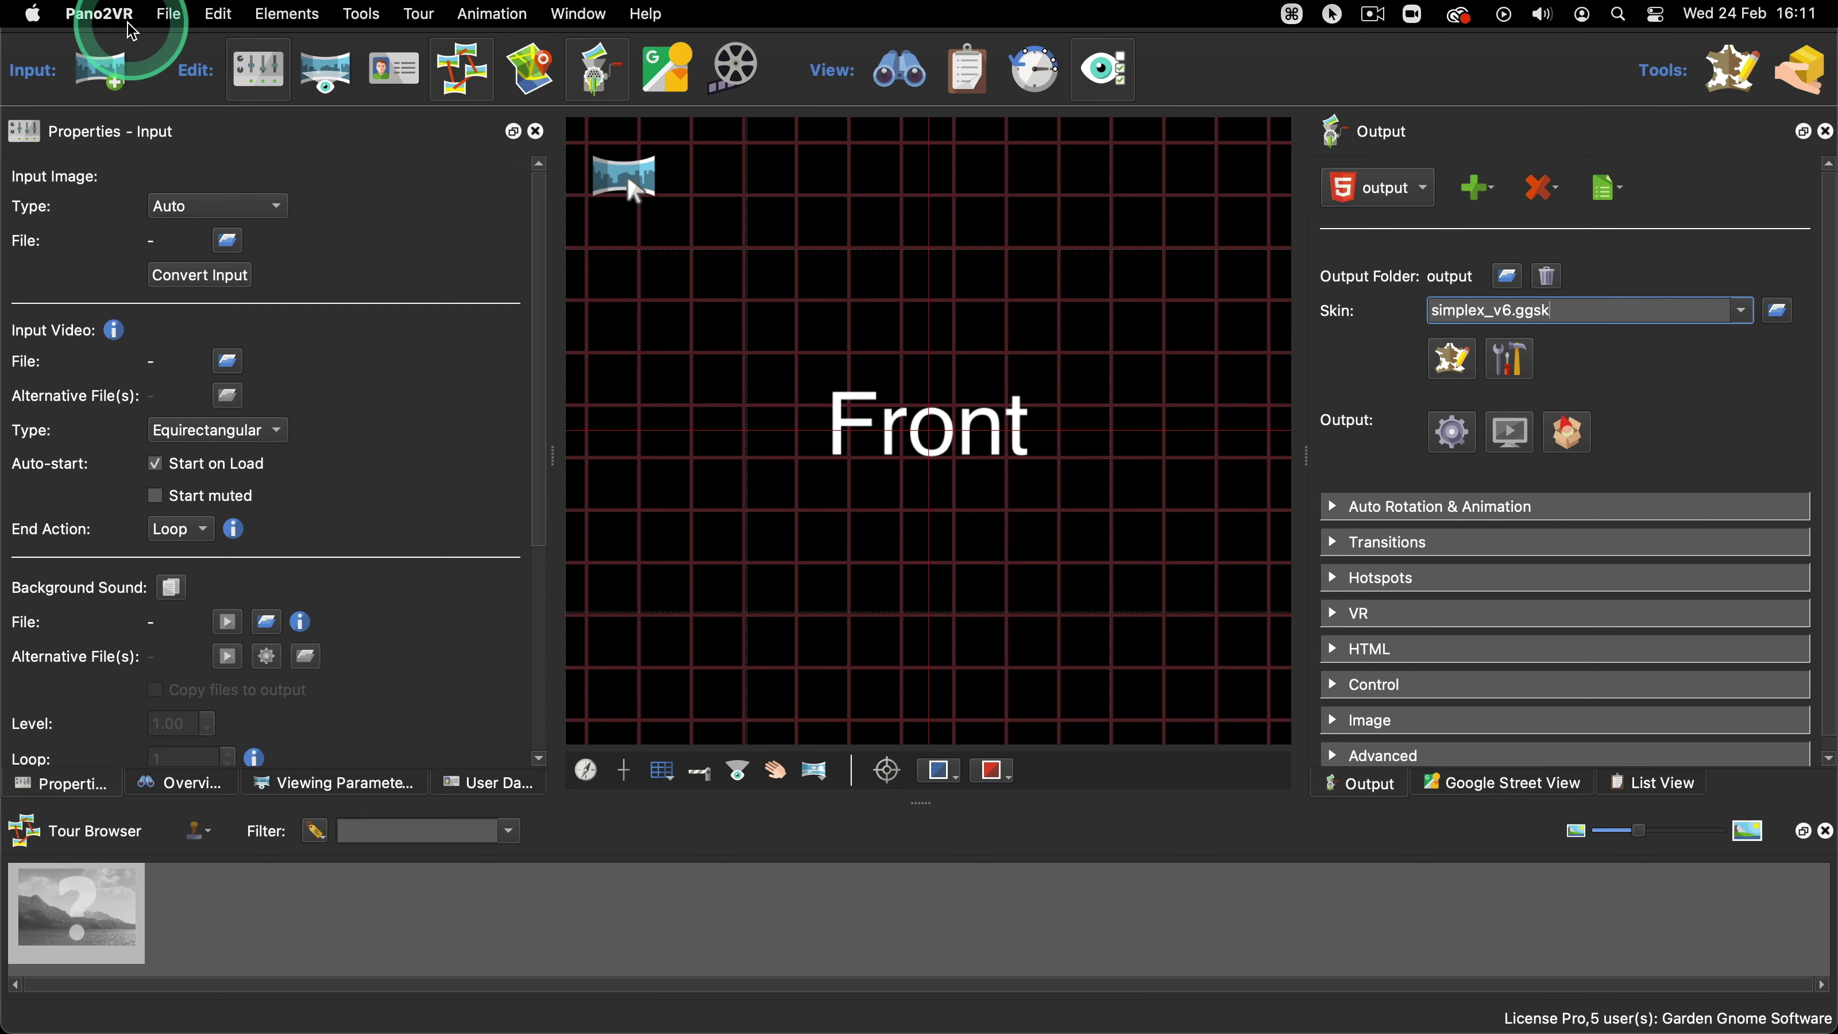
{"action": "left_click", "coordinate": [172, 17]}
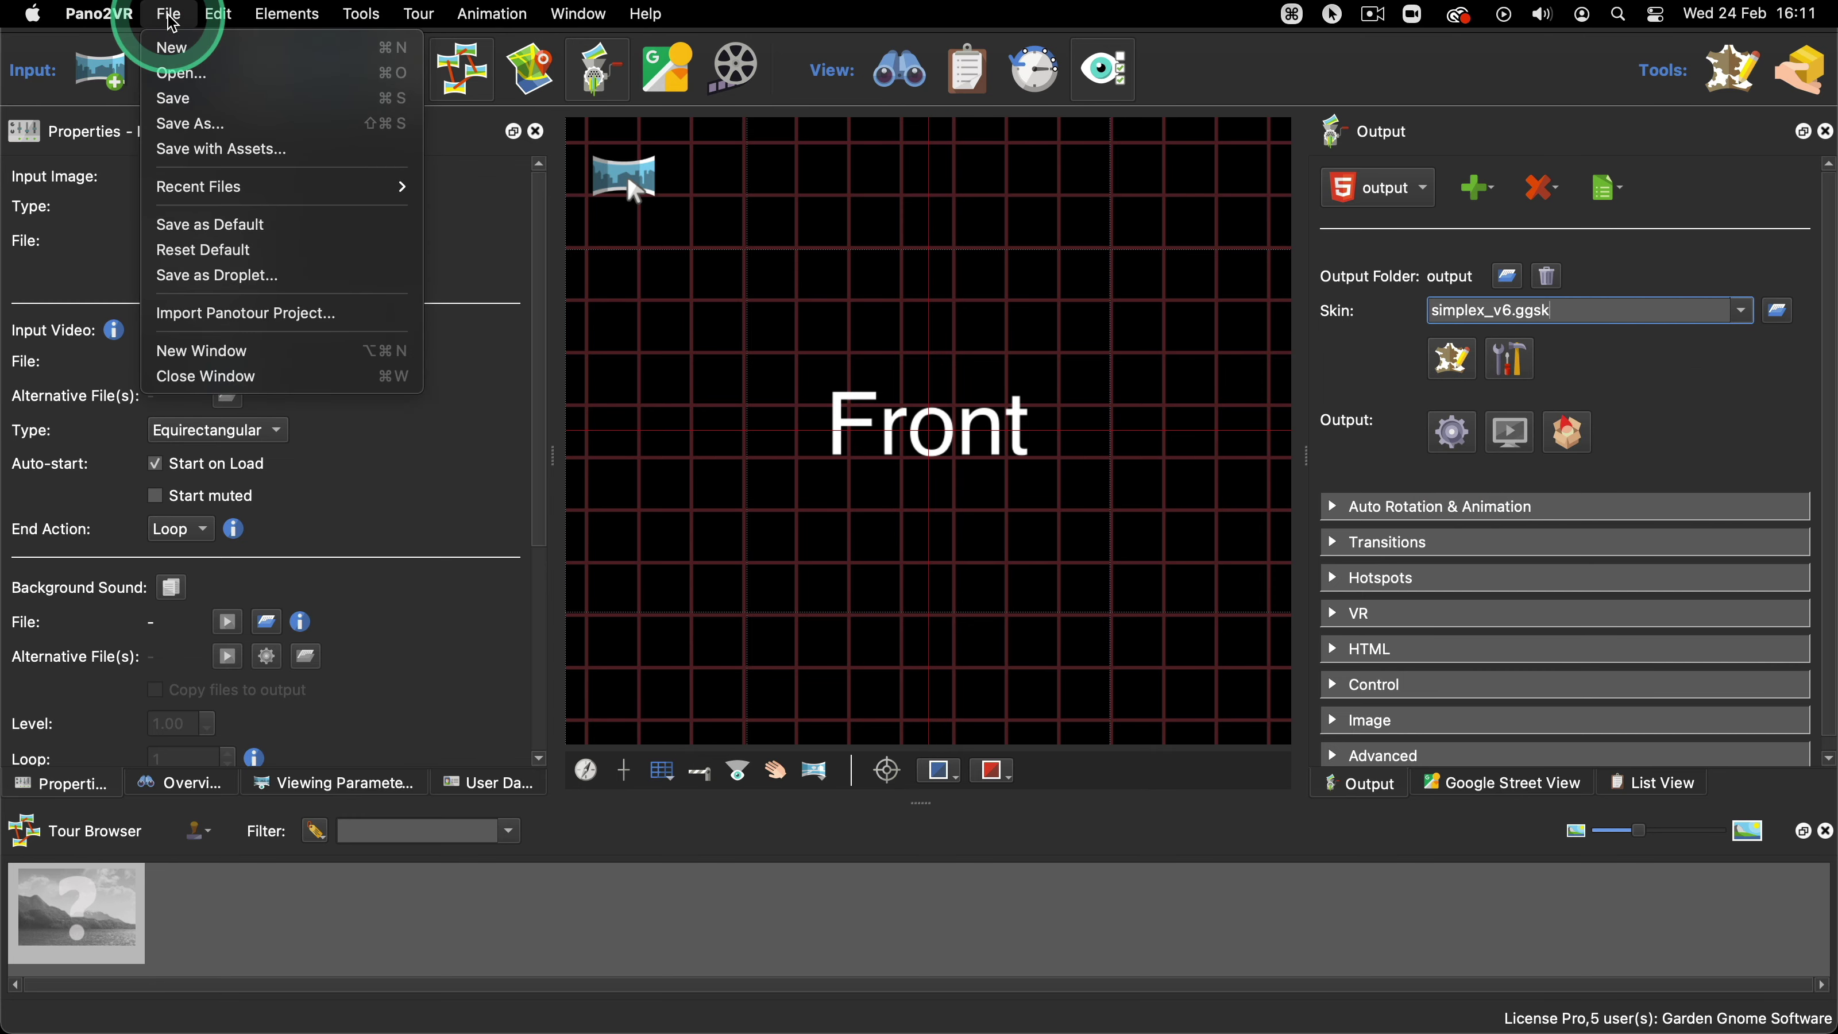
{"action": "left_click", "coordinate": [224, 273]}
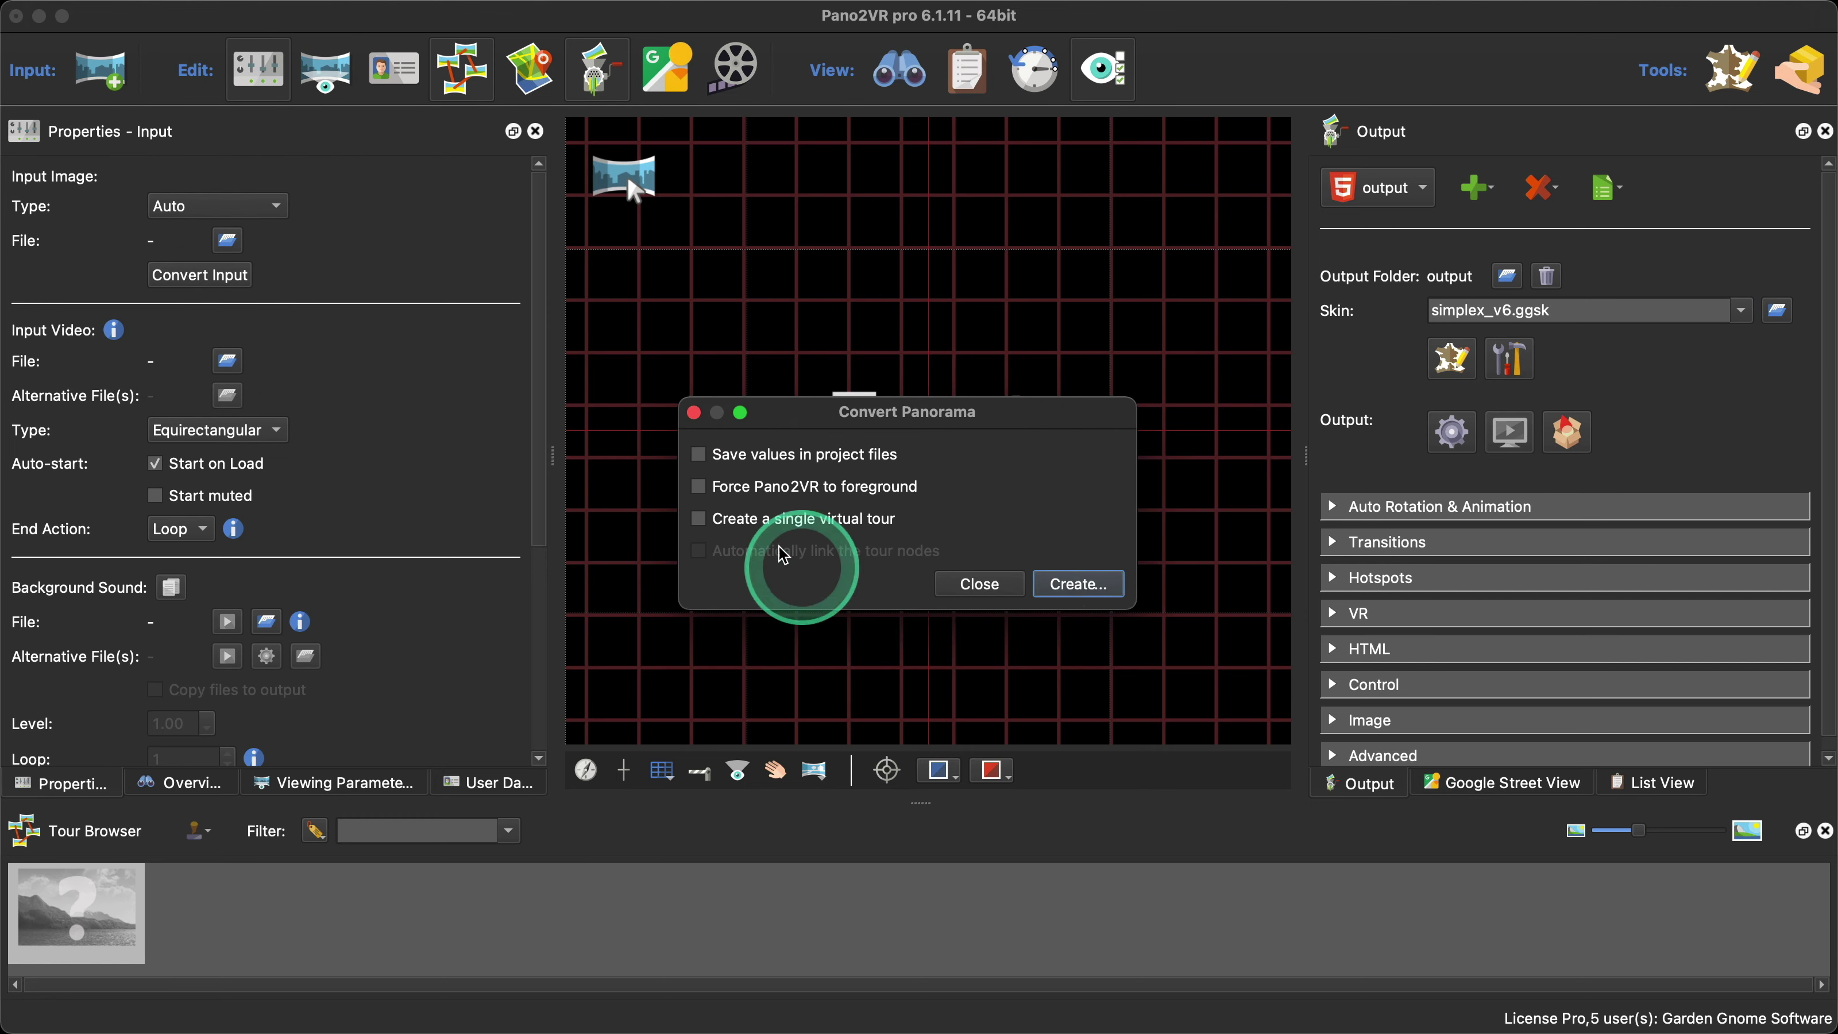
{"action": "left_click", "coordinate": [699, 453]}
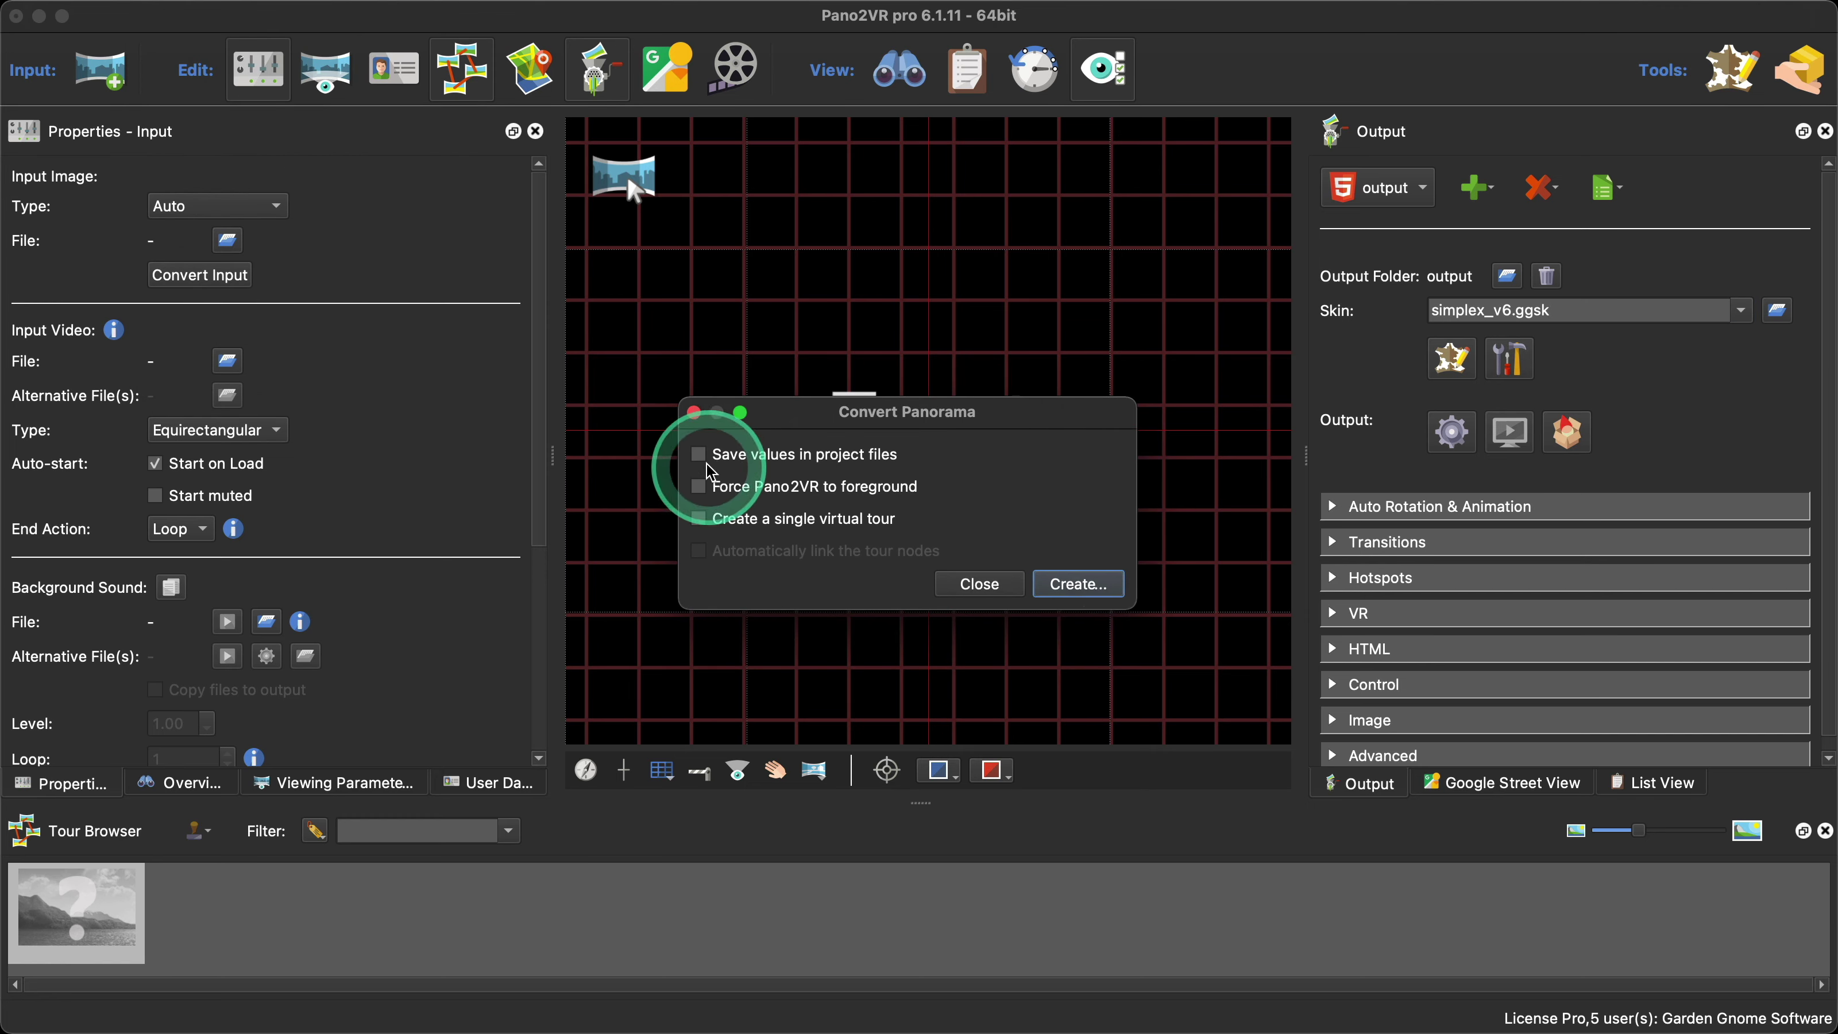
{"action": "left_click", "coordinate": [1076, 583]}
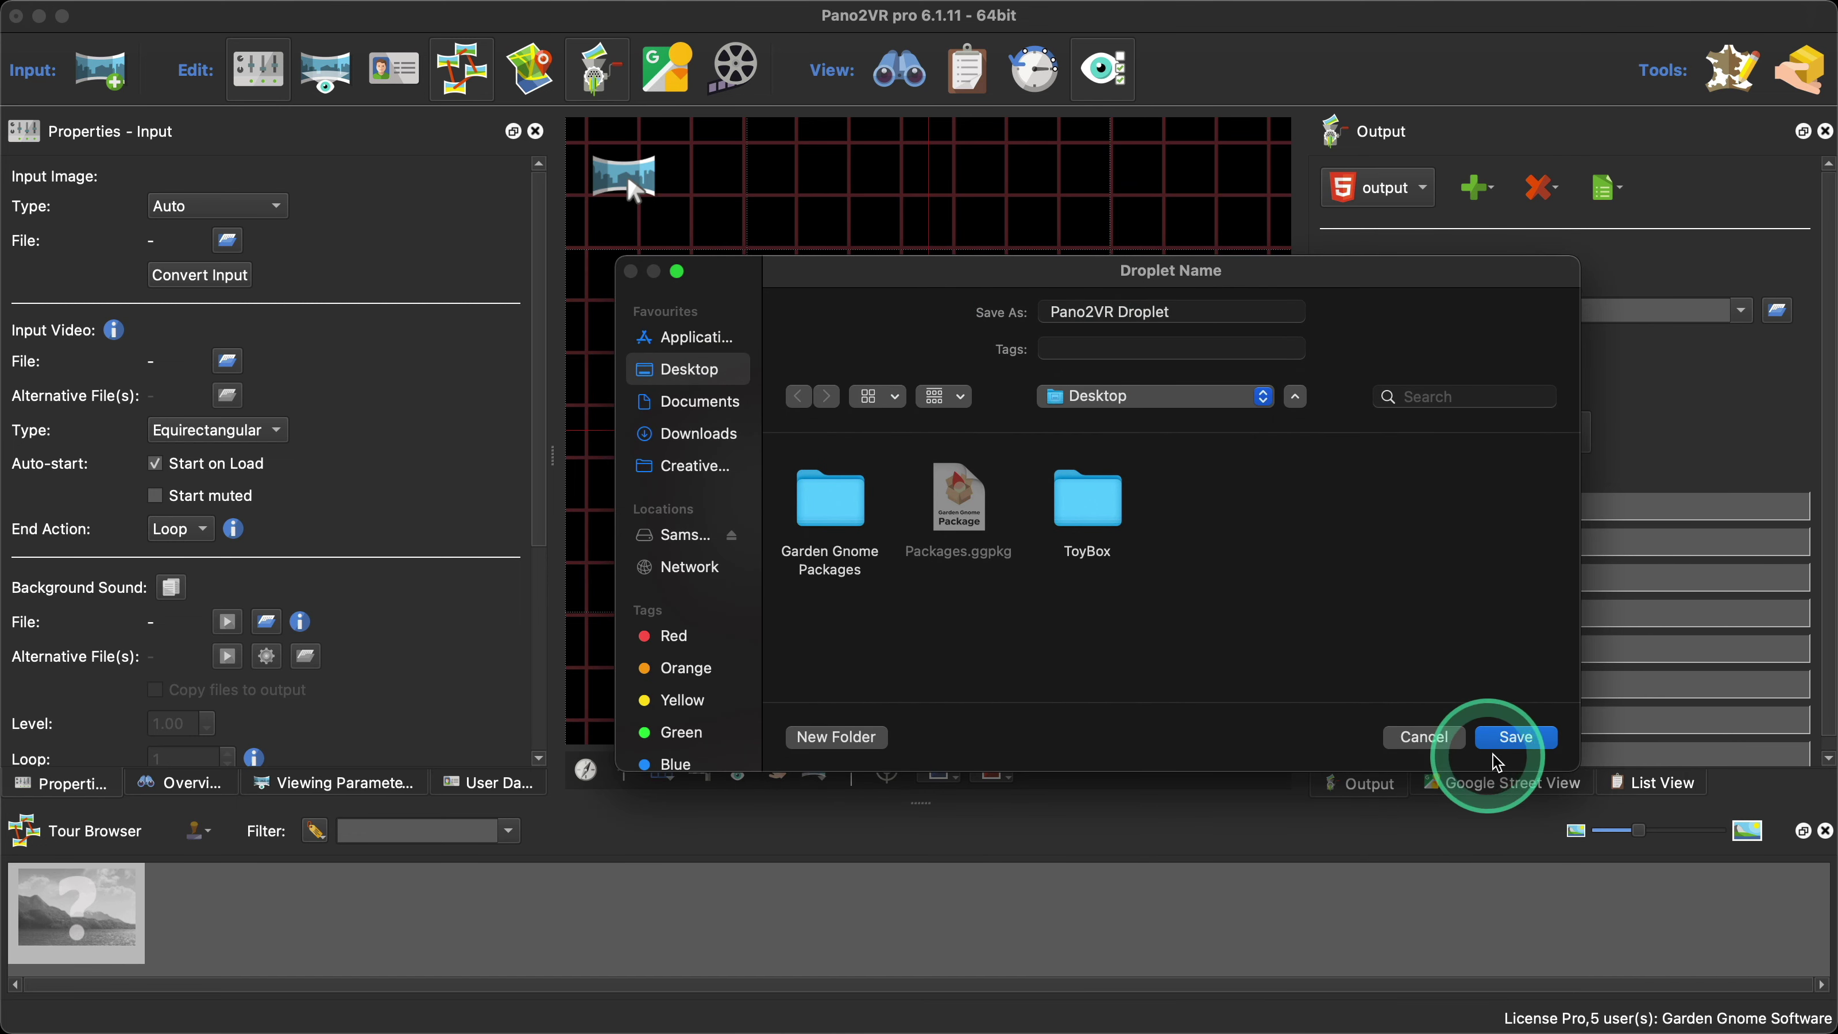
{"action": "left_click", "coordinate": [1514, 737]}
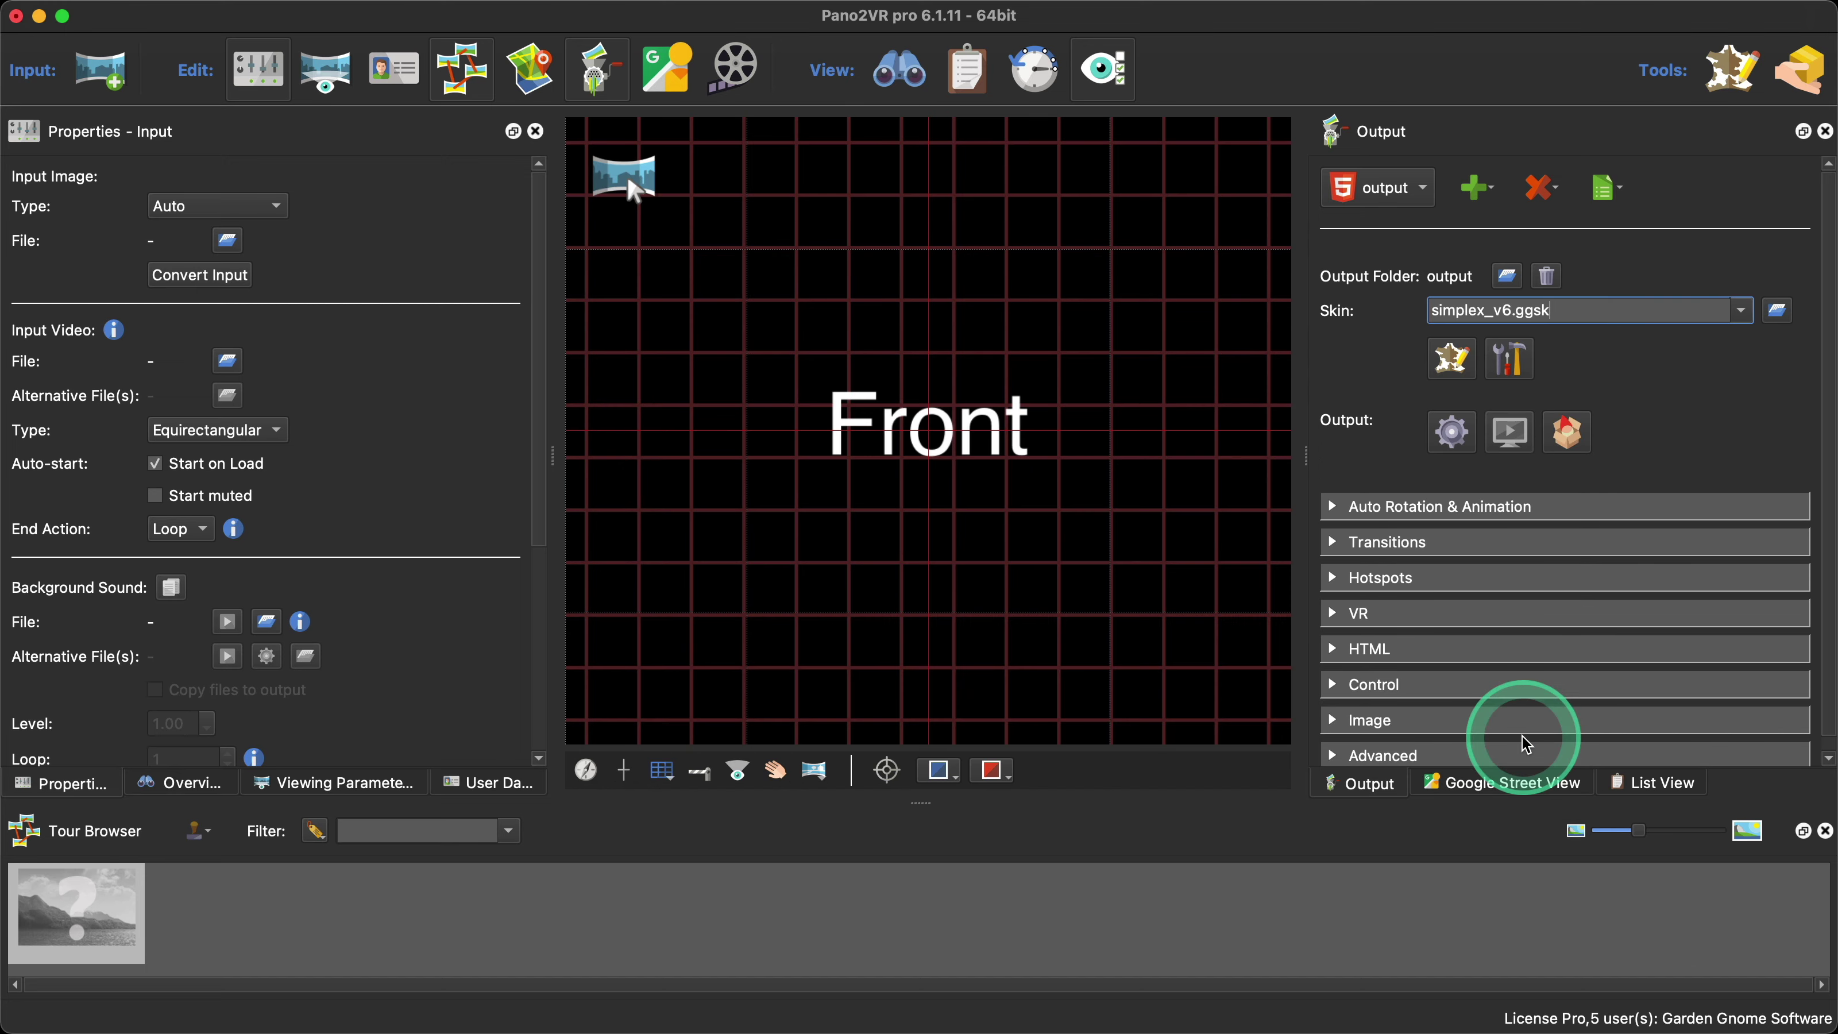
{"action": "left_click", "coordinate": [15, 15]}
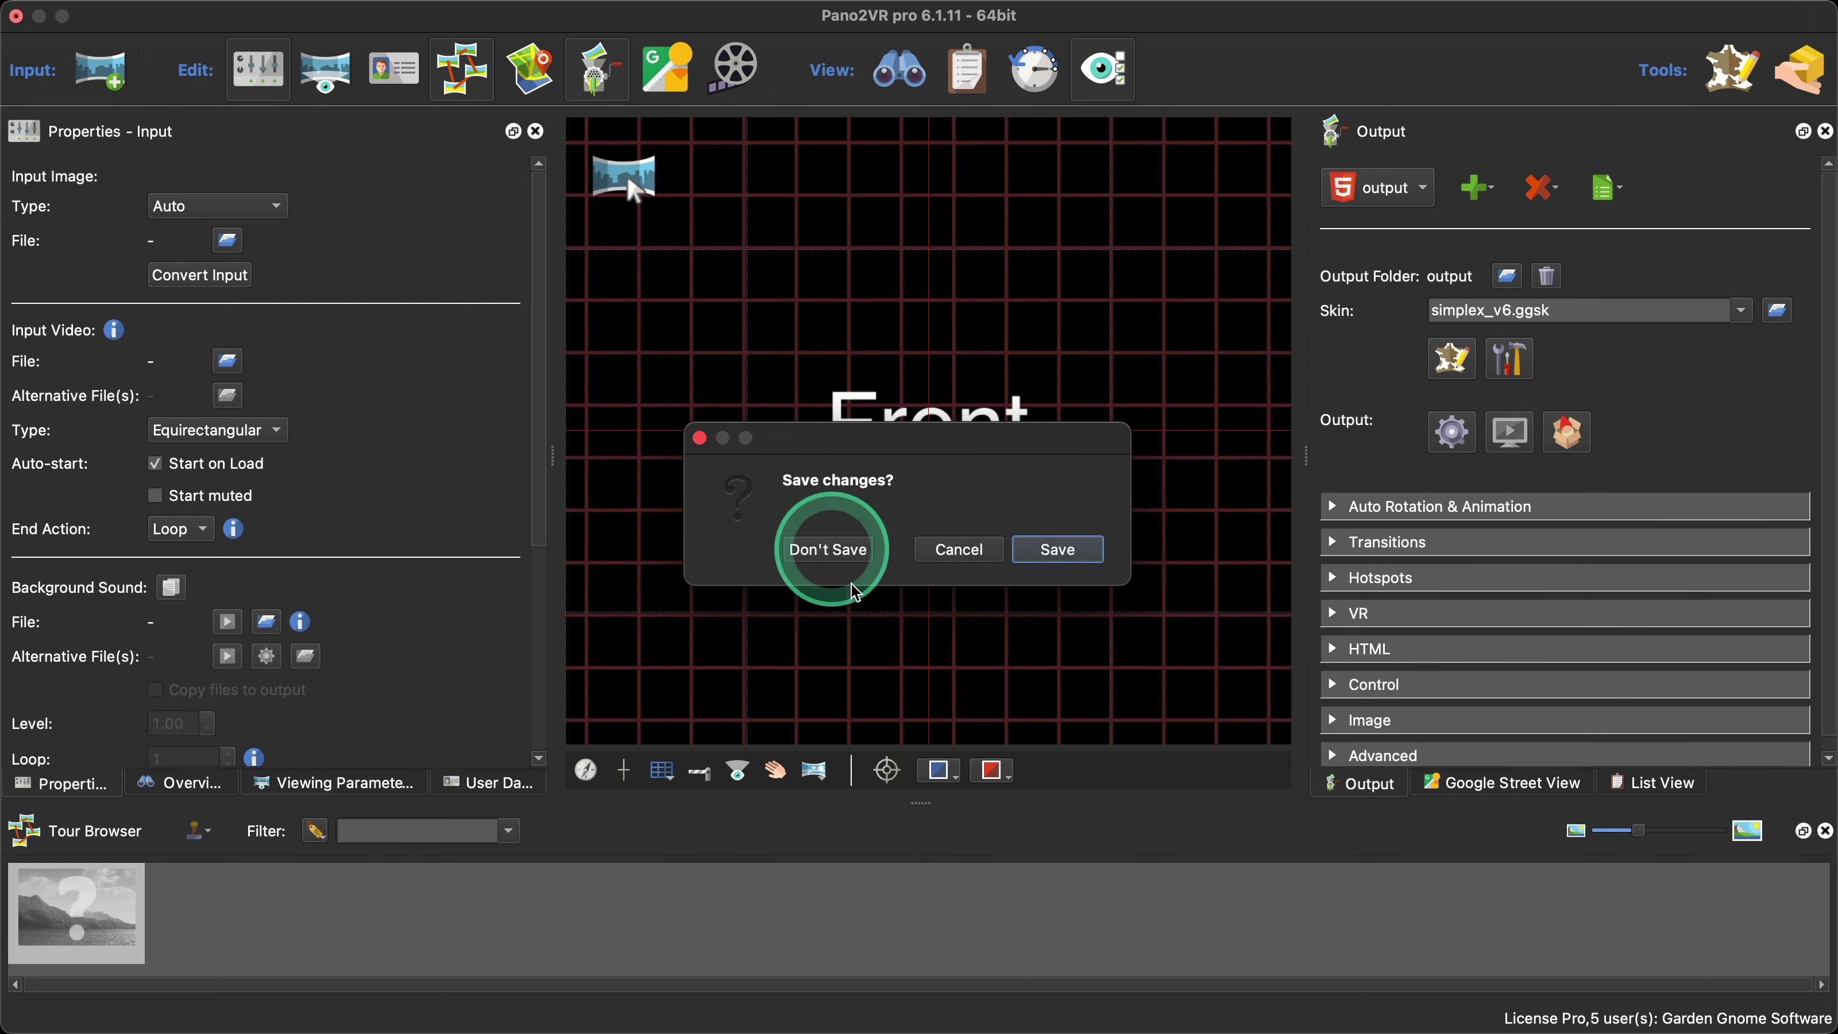
{"action": "left_click", "coordinate": [835, 552]}
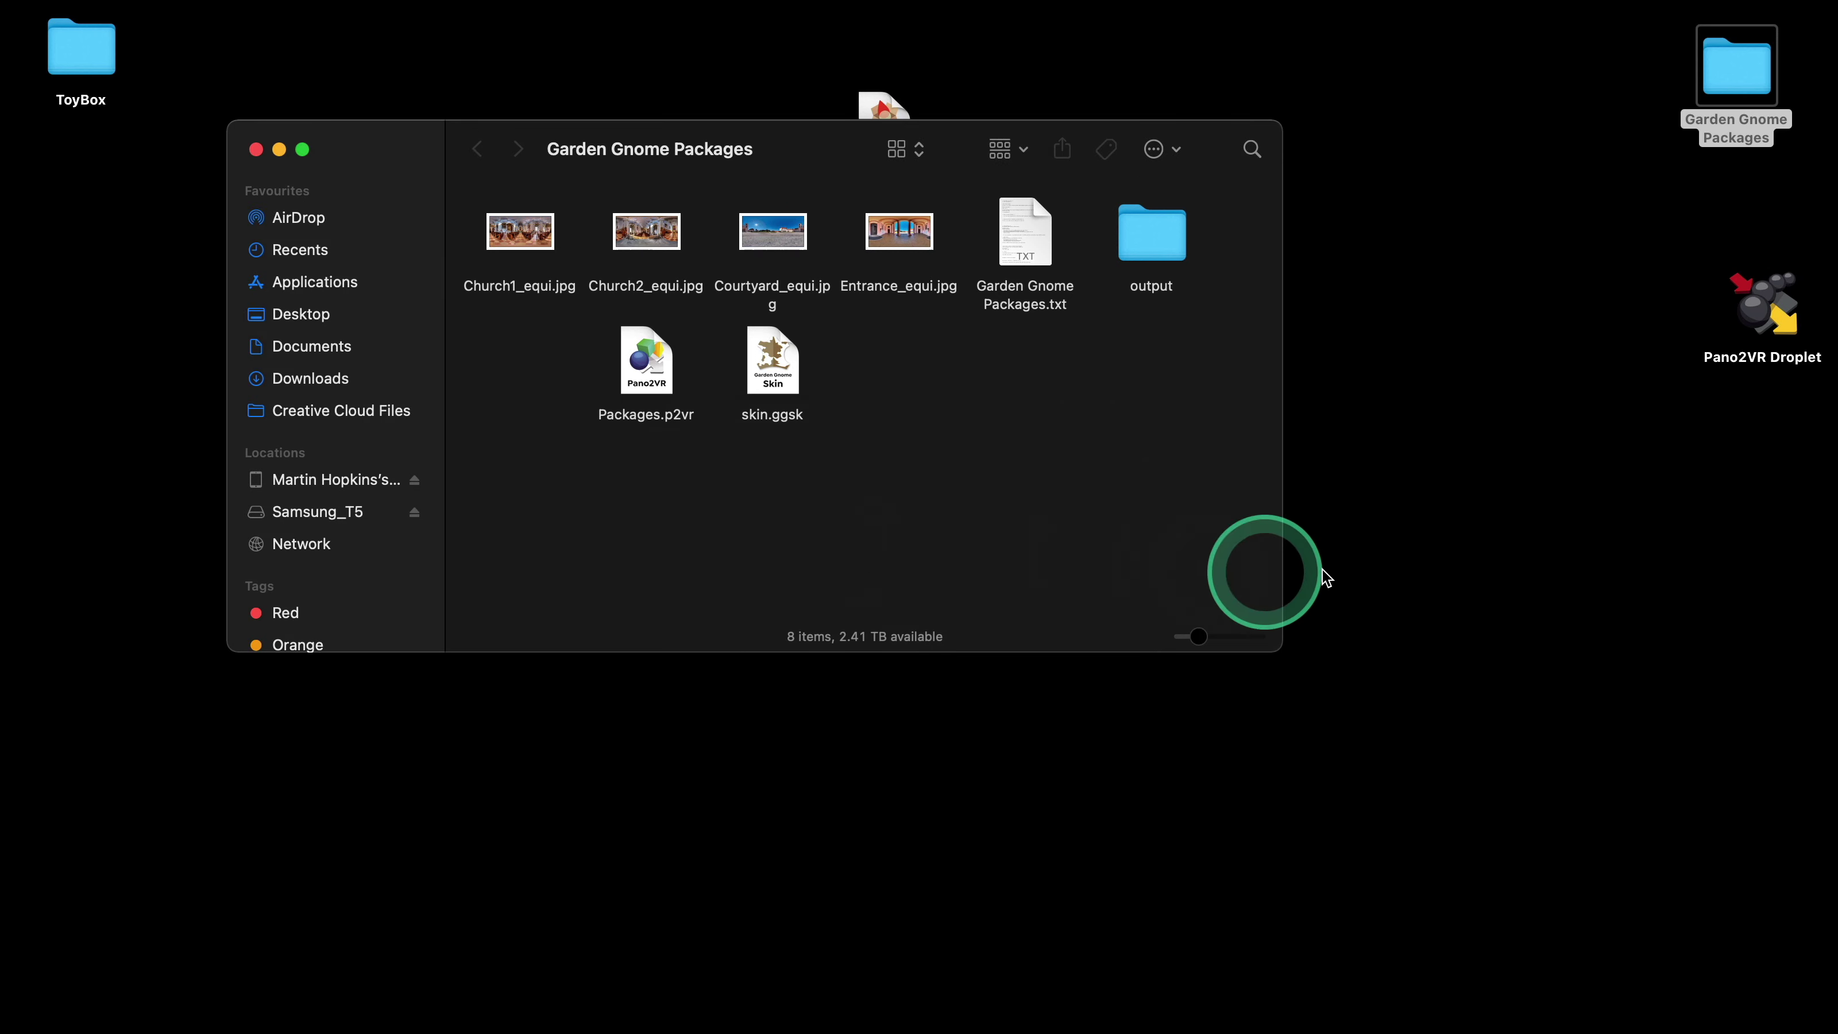
- Create a new folder on the desktop and name it droplet
{"action": "left_click", "coordinate": [1375, 576]}
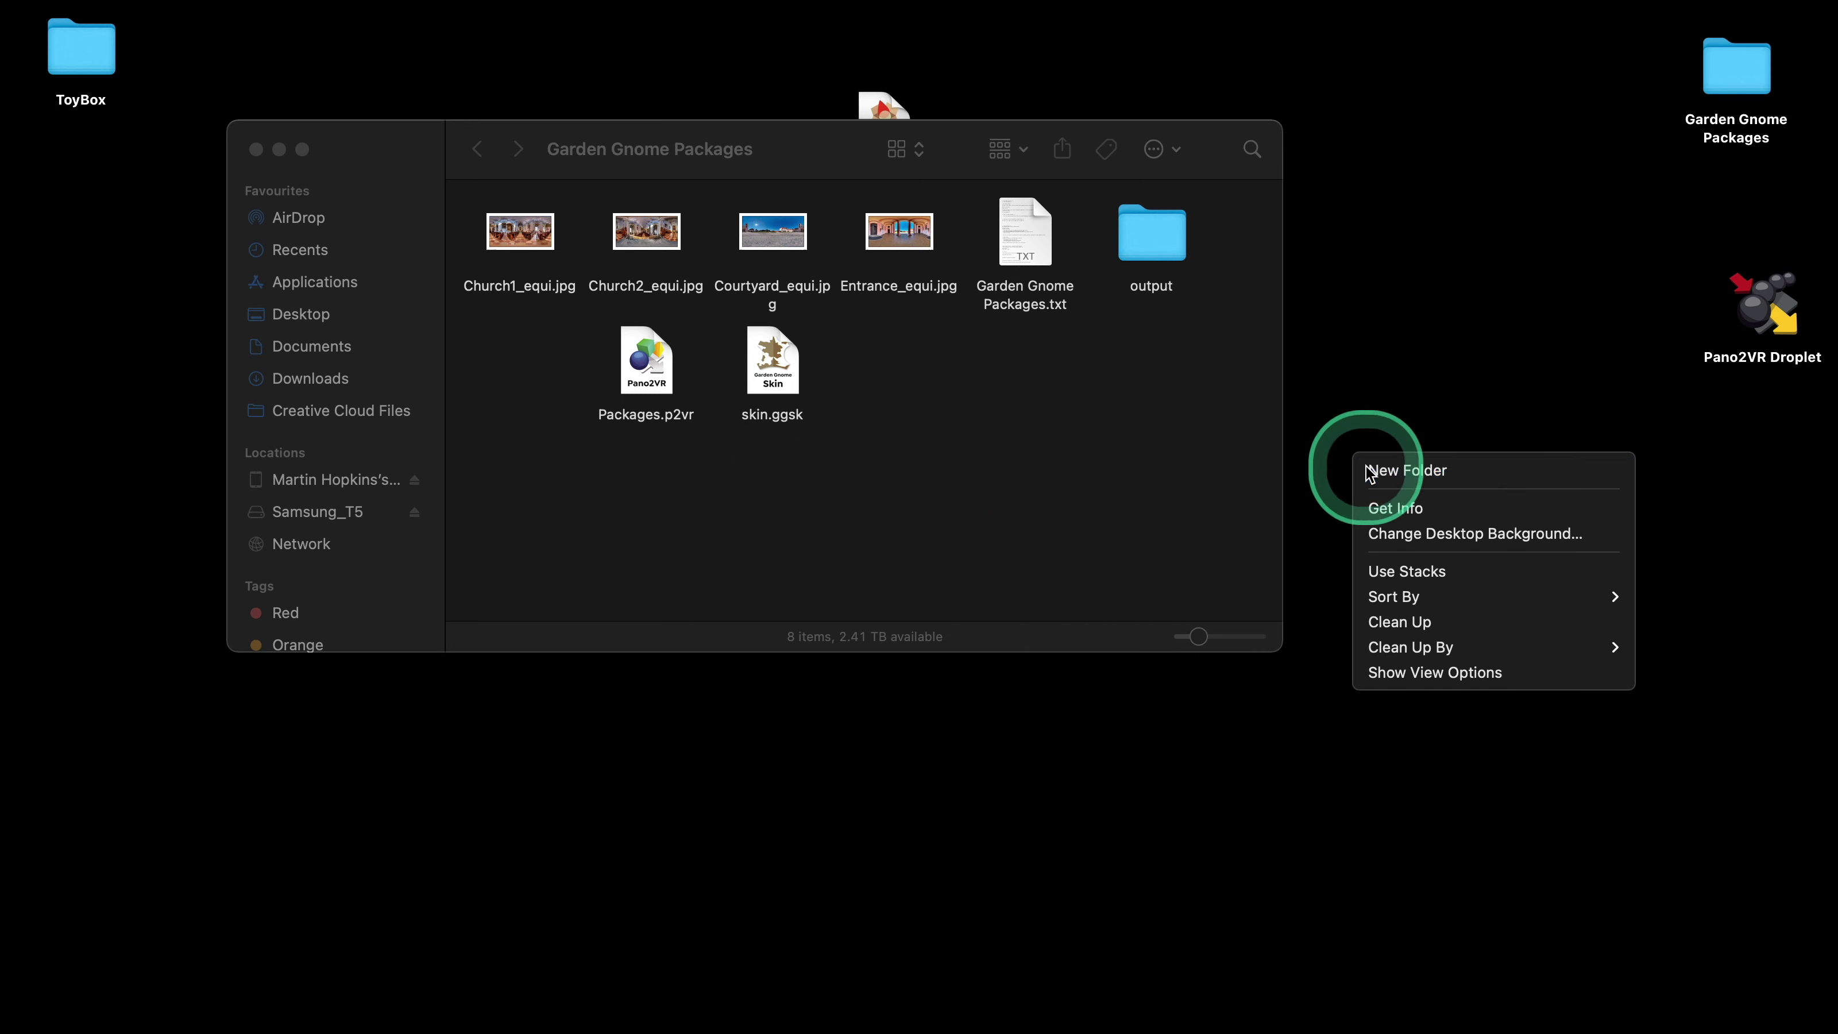
{"action": "left_click", "coordinate": [1376, 470]}
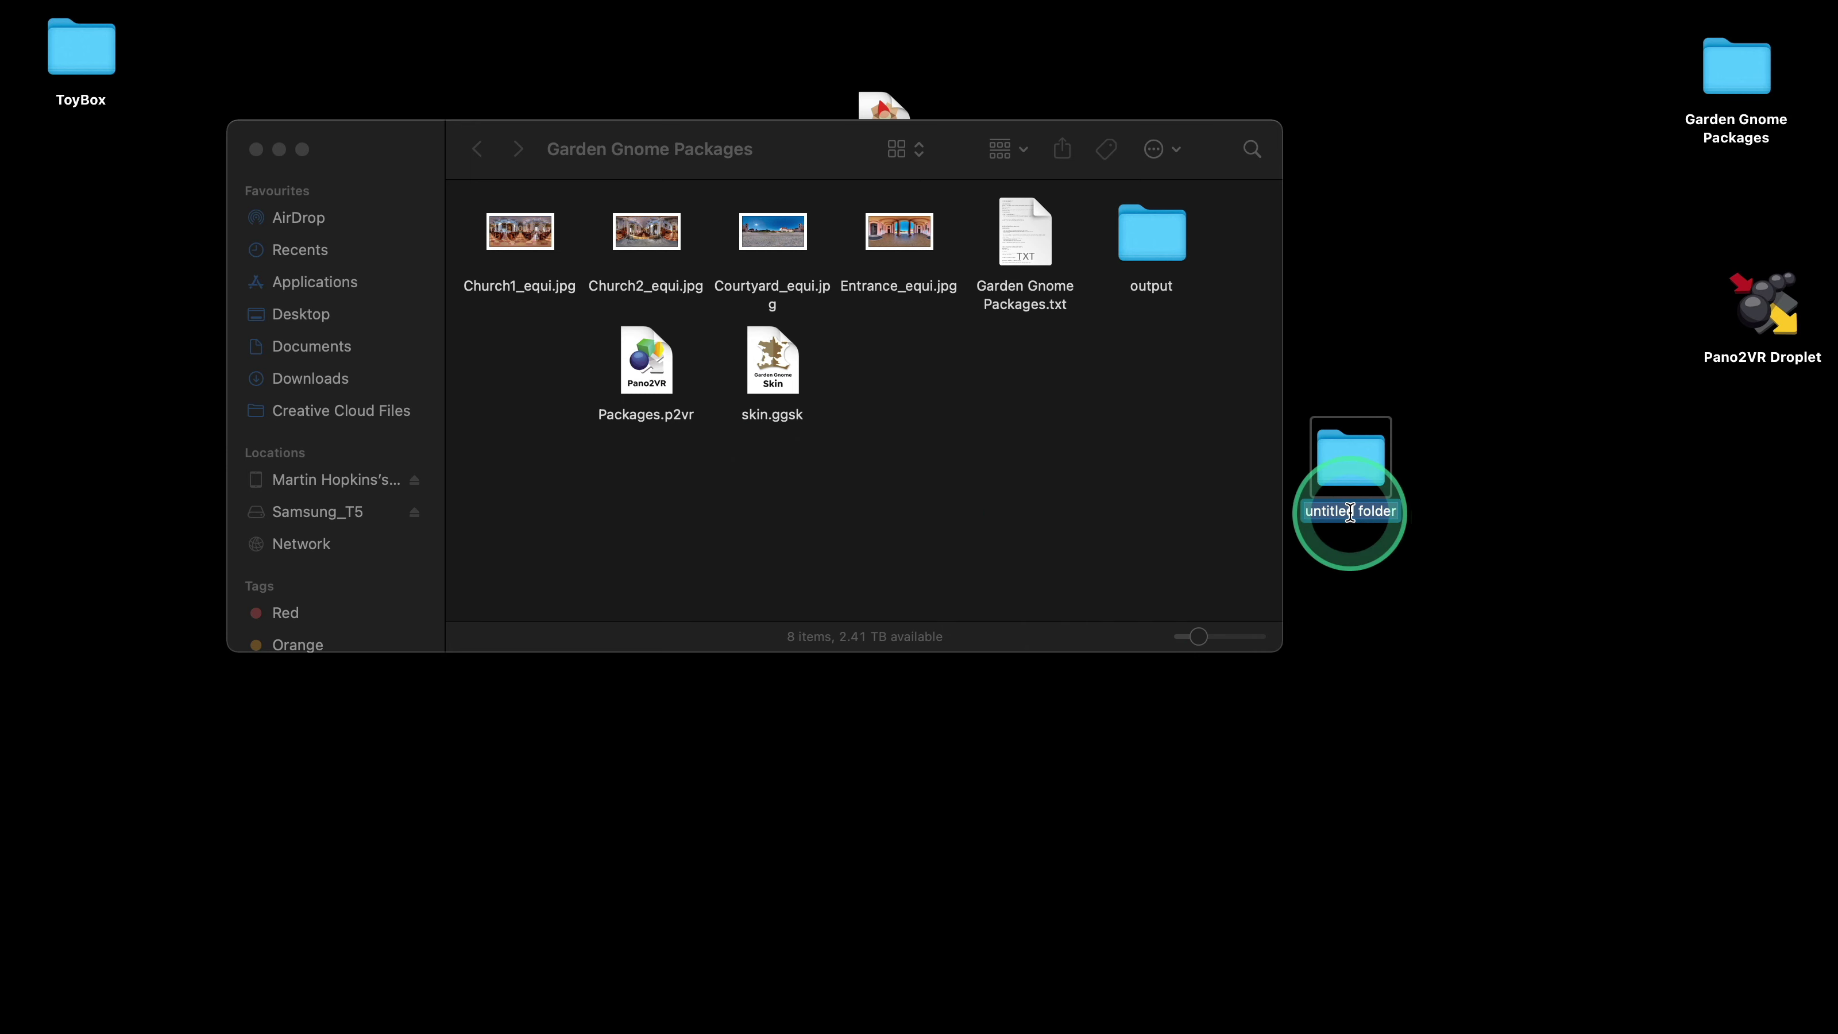
{"action": "type", "text": "drople"}
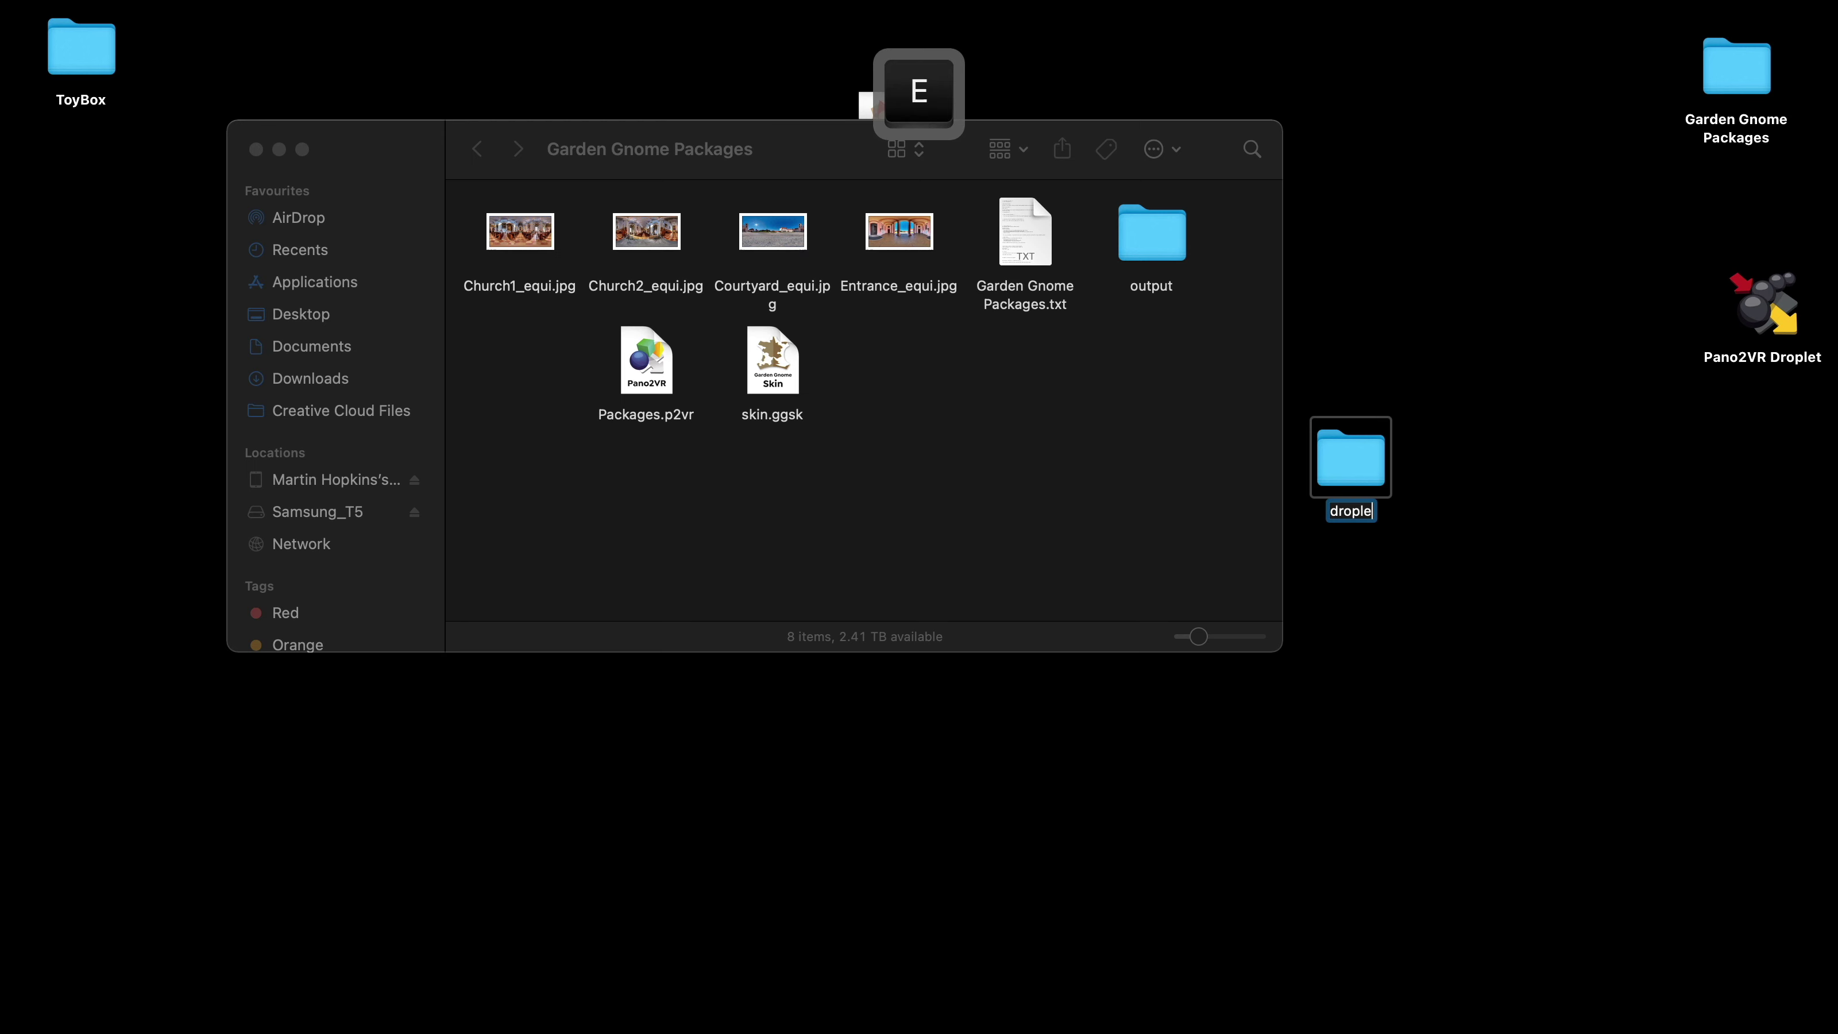
{"action": "type", "text": "y"}
{"action": "key", "text": "BackSpace"}
{"action": "type", "text": "t"}
{"action": "key", "text": "Escape"}
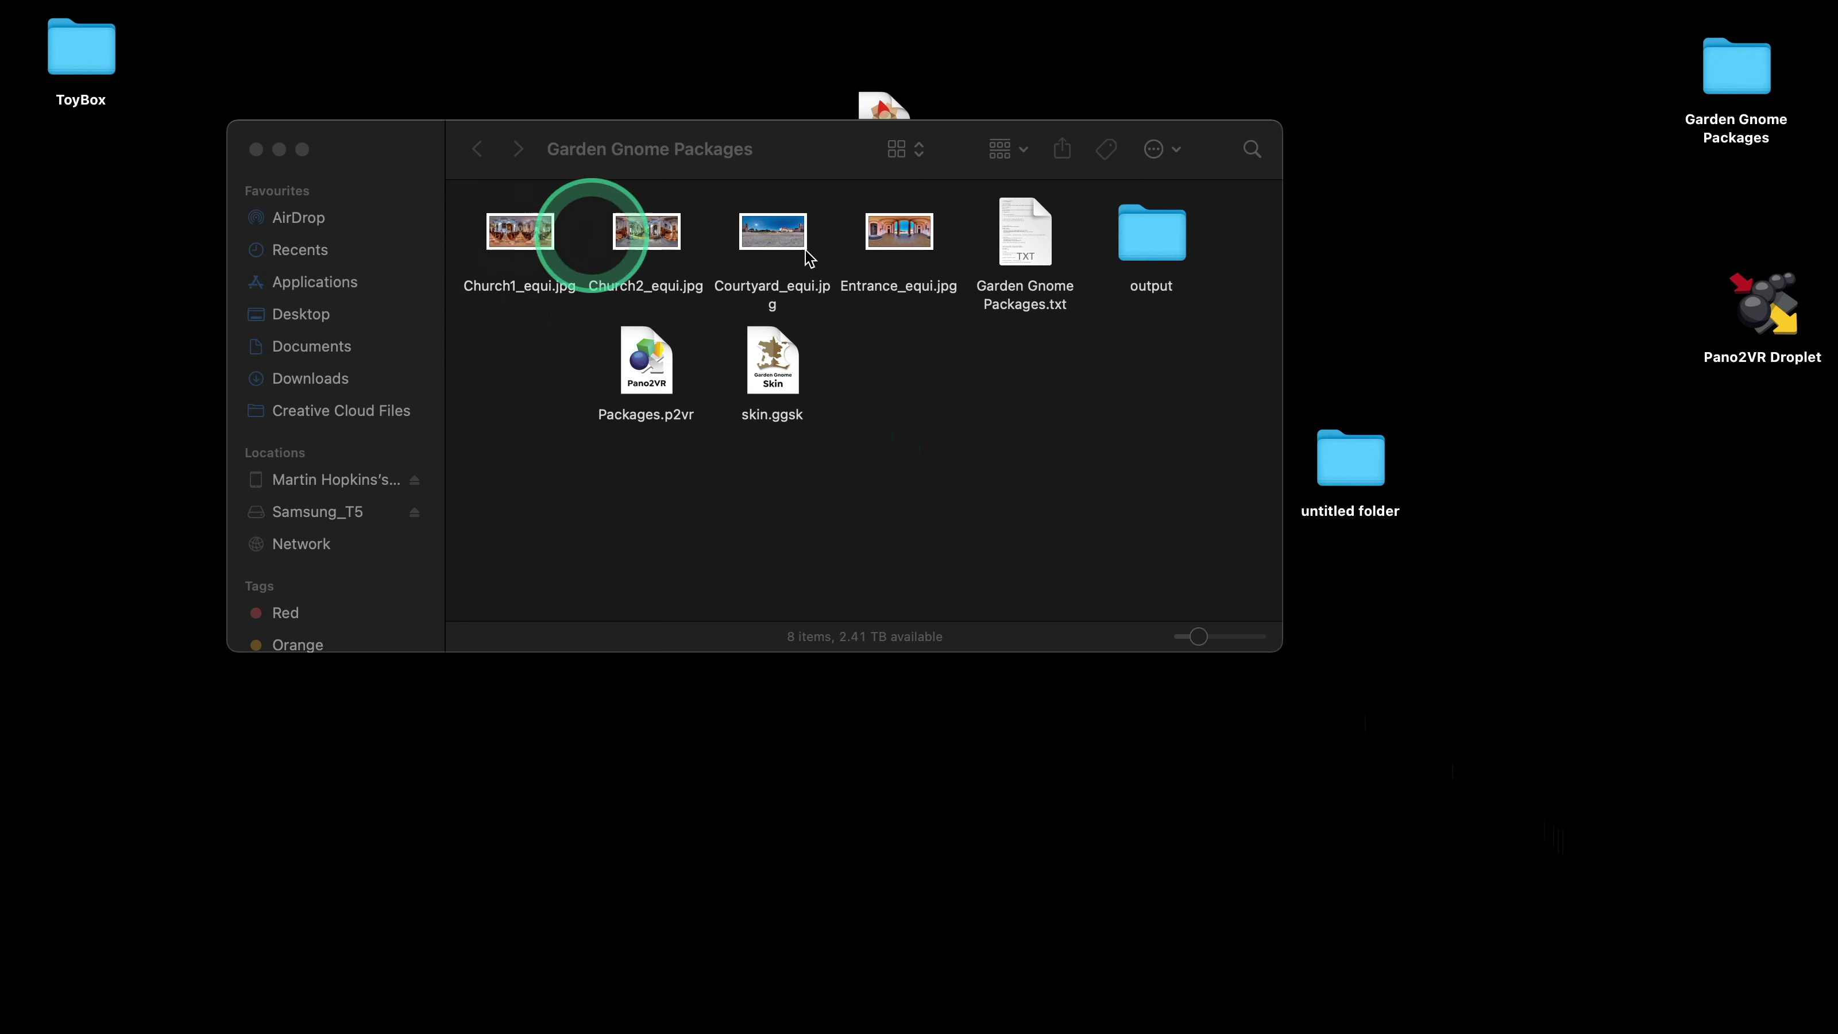
- Copy Courtyard_equi.jpg from the Garden Gnome Packages folder into the droplet folder and close the Finder window
{"action": "left_click_drag", "start_coordinate": [782, 234], "coordinate": [1350, 460]}
{"action": "key", "text": "alt"}
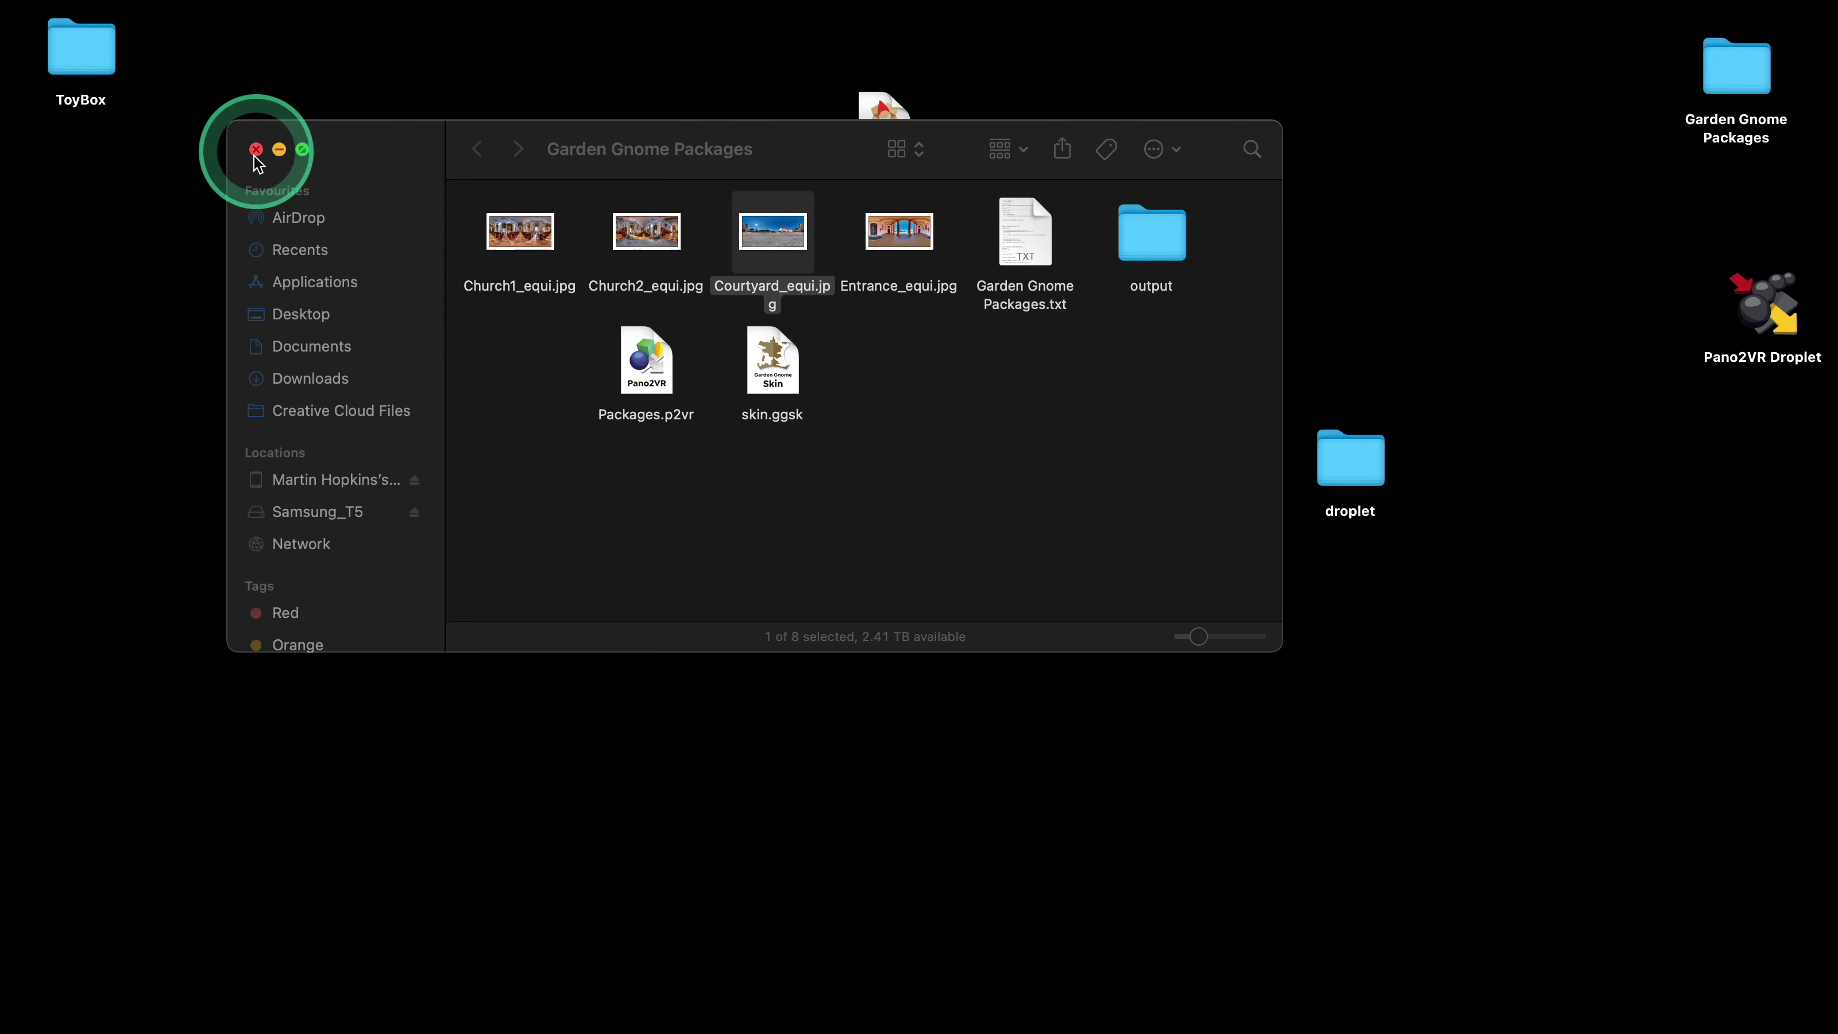
{"action": "left_click", "coordinate": [256, 149]}
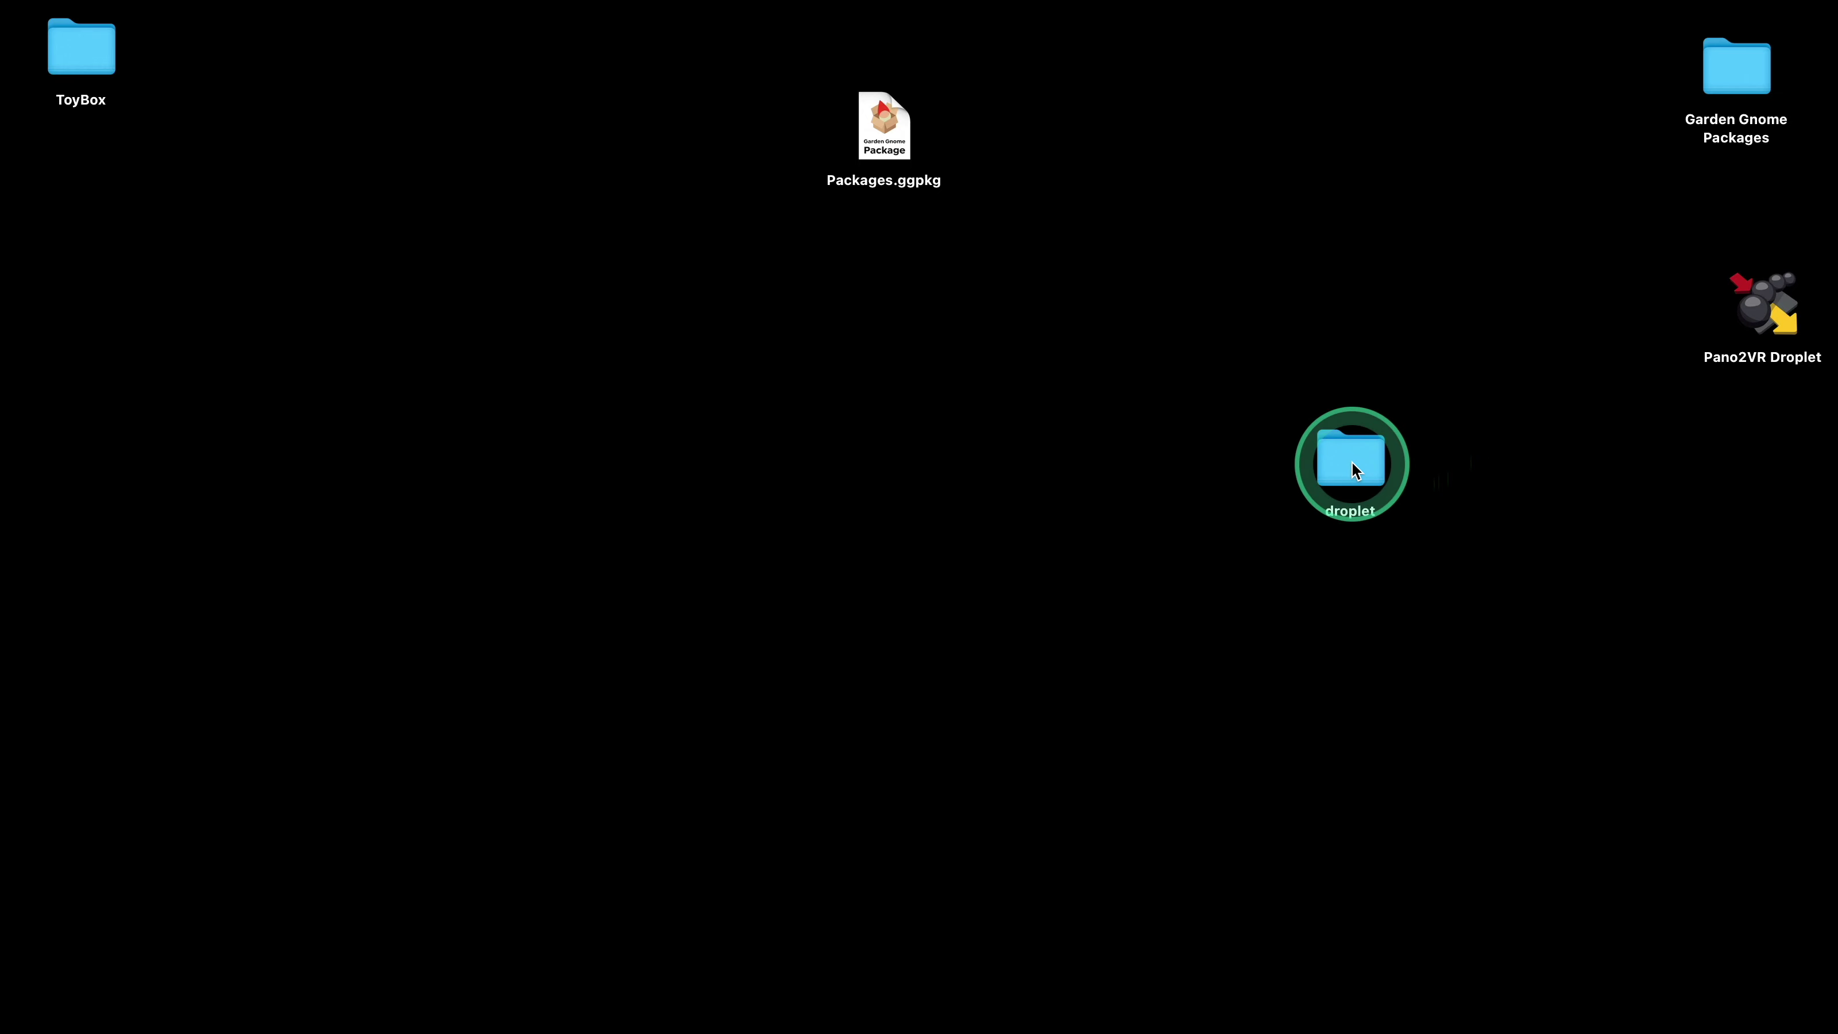
- Process the droplet folder with Pano2VR Droplet and inspect index.ggpkg in the generated output folder
{"action": "left_click_drag", "start_coordinate": [1351, 461], "coordinate": [1757, 295]}
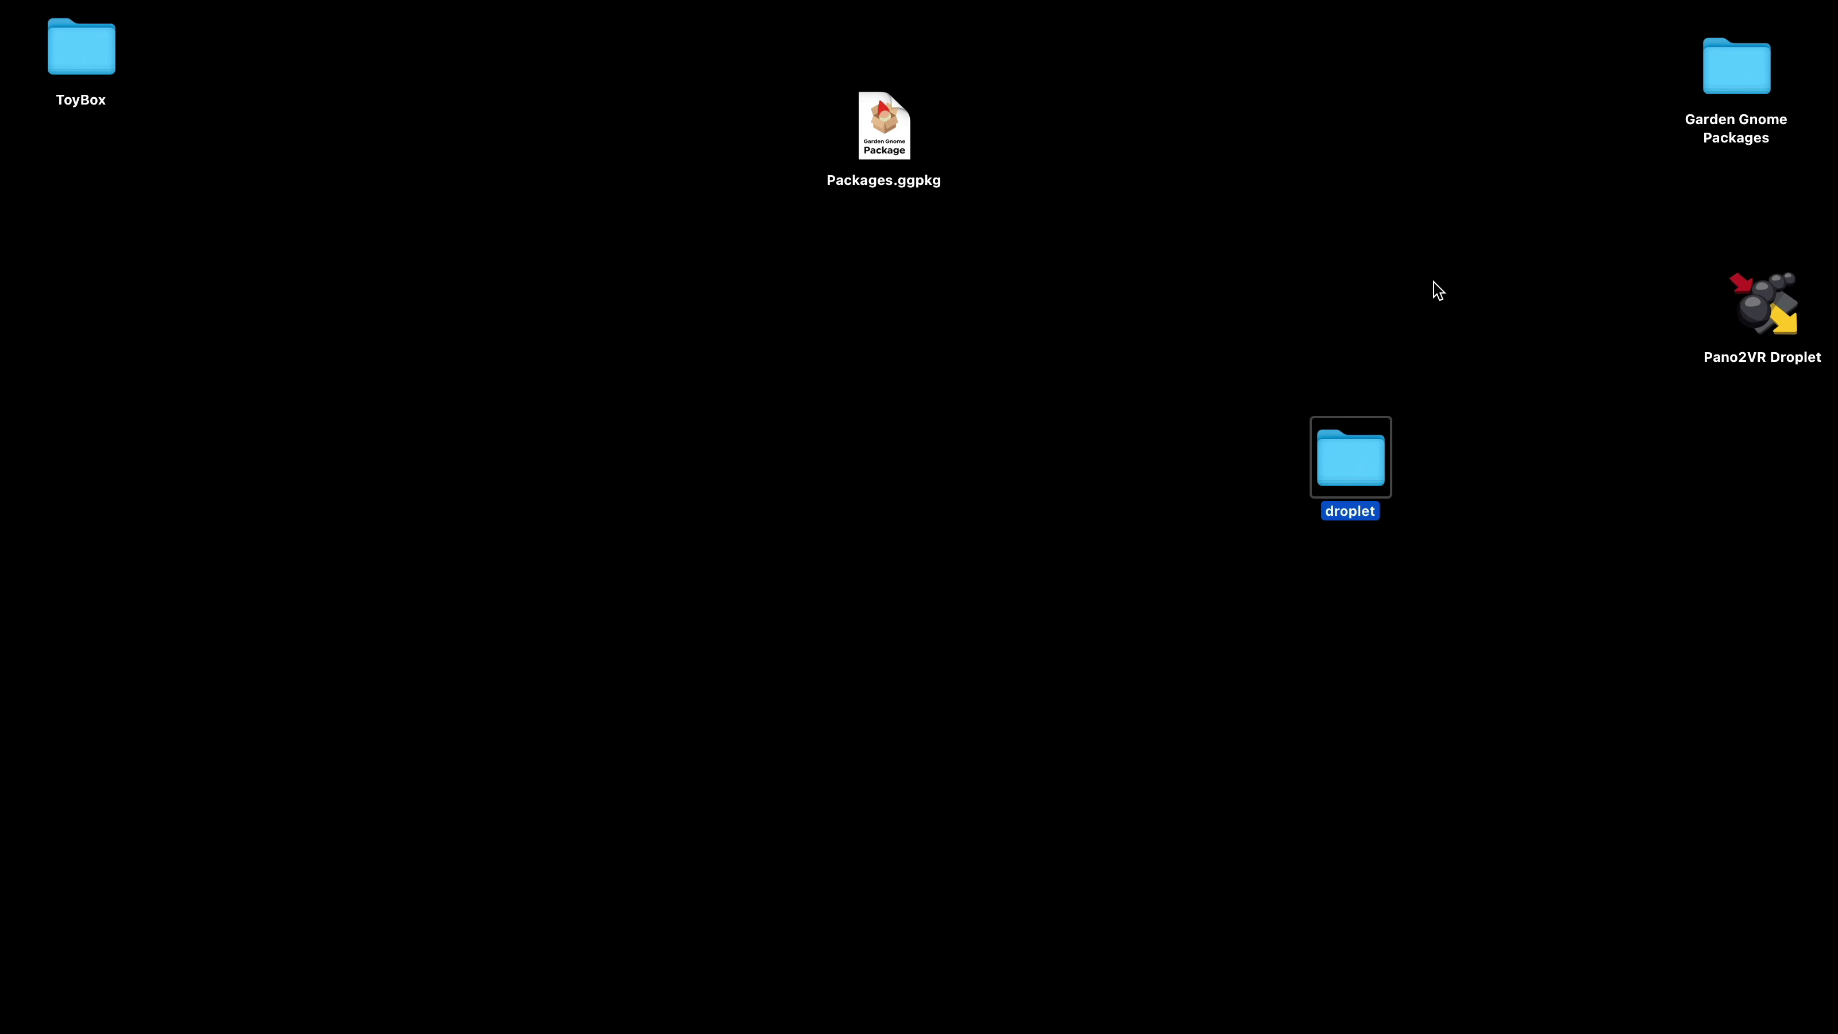
{"action": "double_click", "coordinate": [1350, 458]}
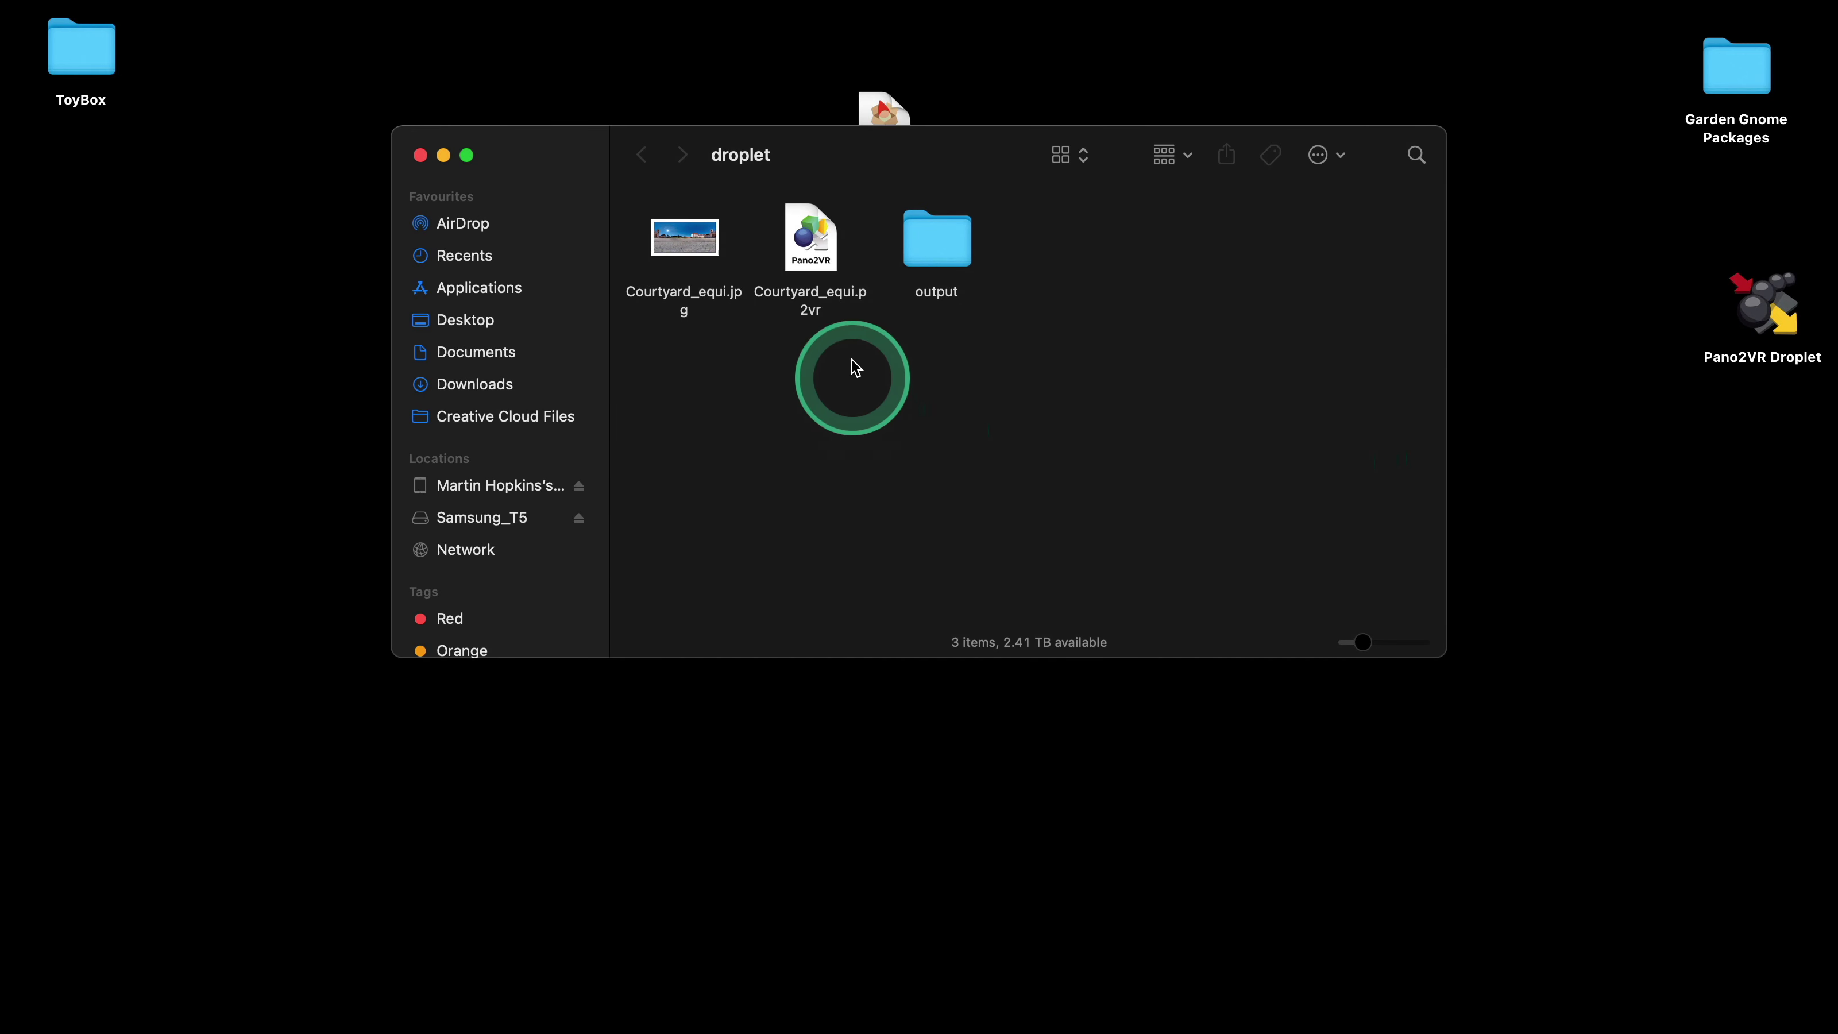
{"action": "double_click", "coordinate": [939, 243]}
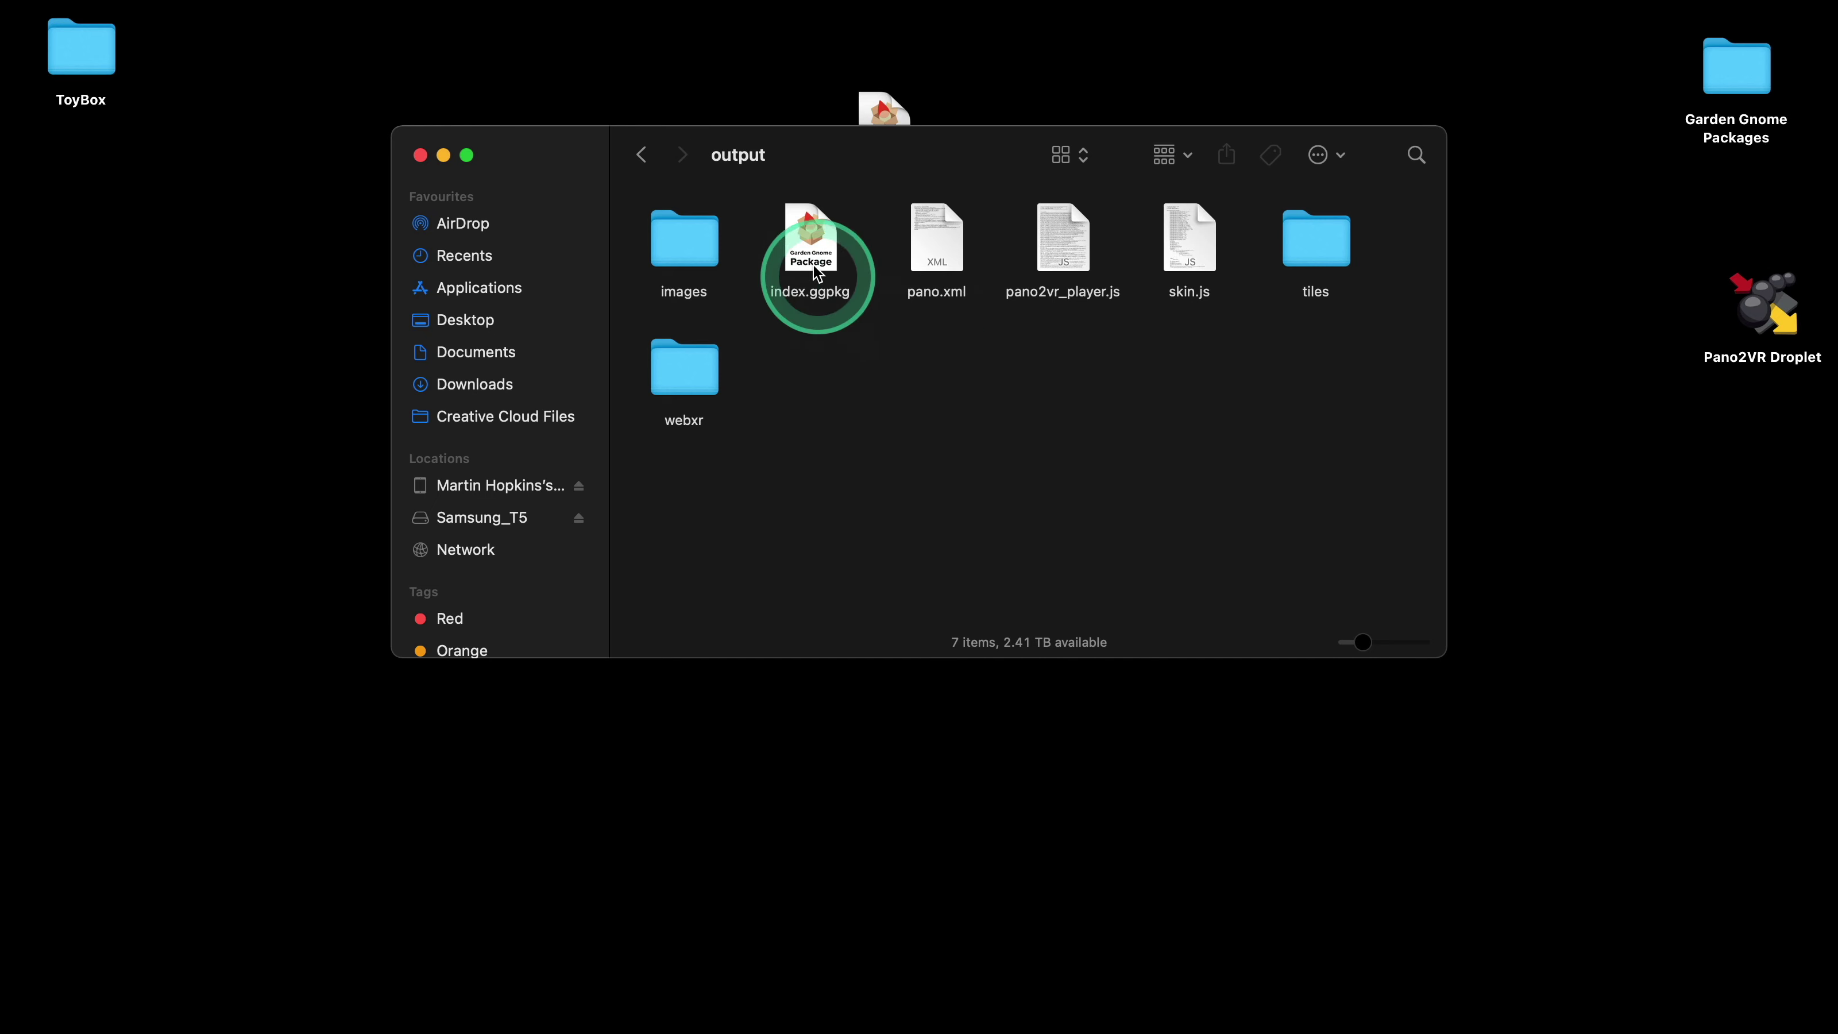
{"action": "left_click_drag", "start_coordinate": [817, 273], "coordinate": [845, 471]}
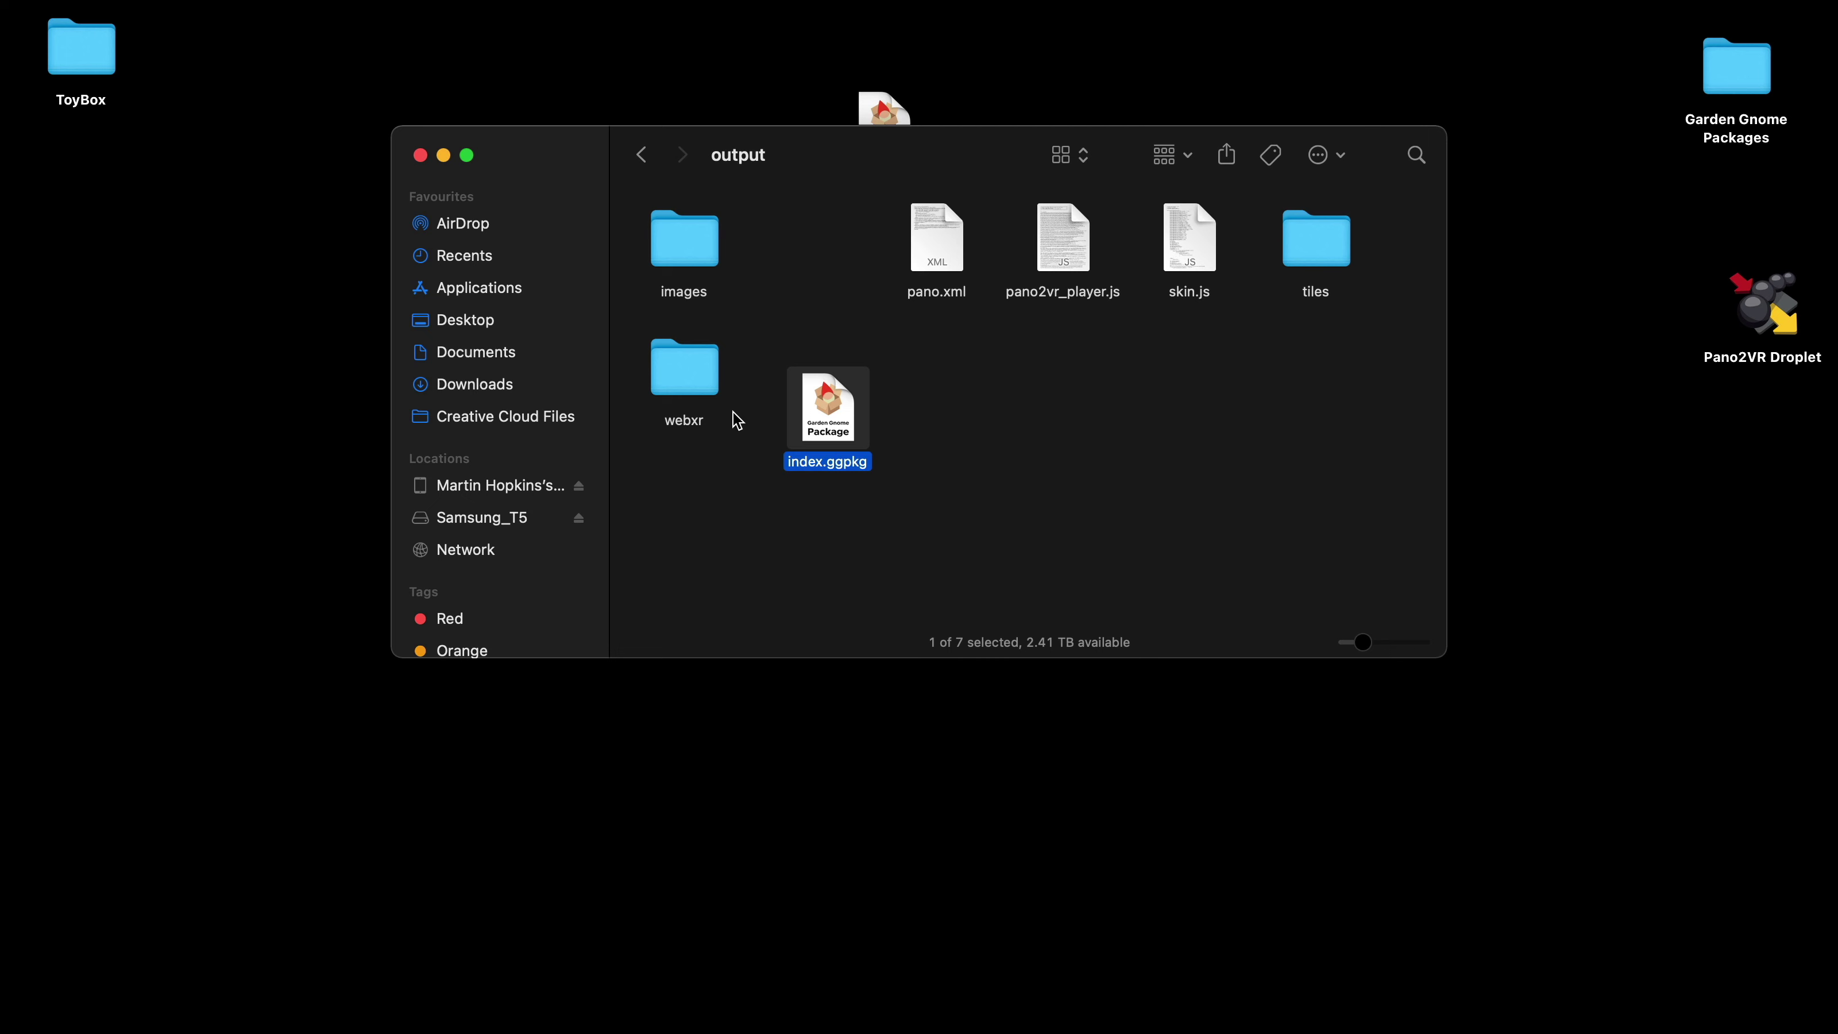
{"action": "left_click", "coordinate": [643, 156]}
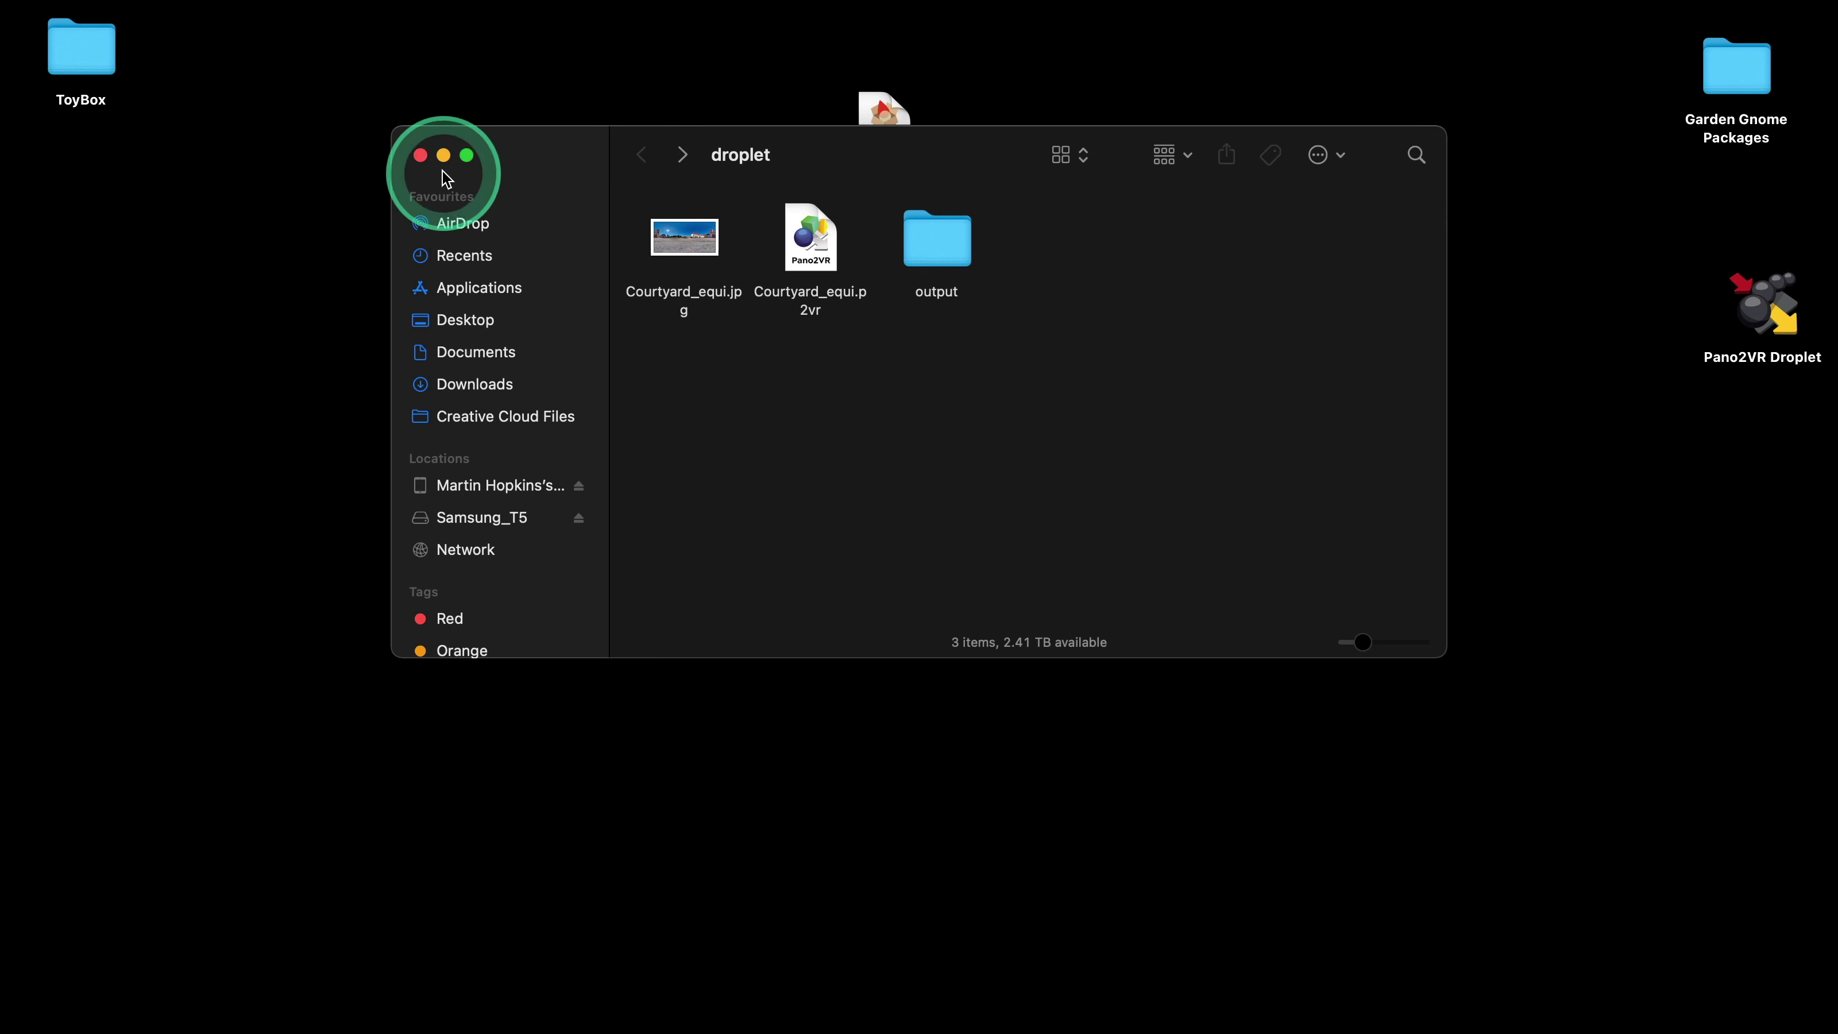
{"action": "left_click", "coordinate": [420, 155]}
{"action": "left_click", "coordinate": [1224, 382]}
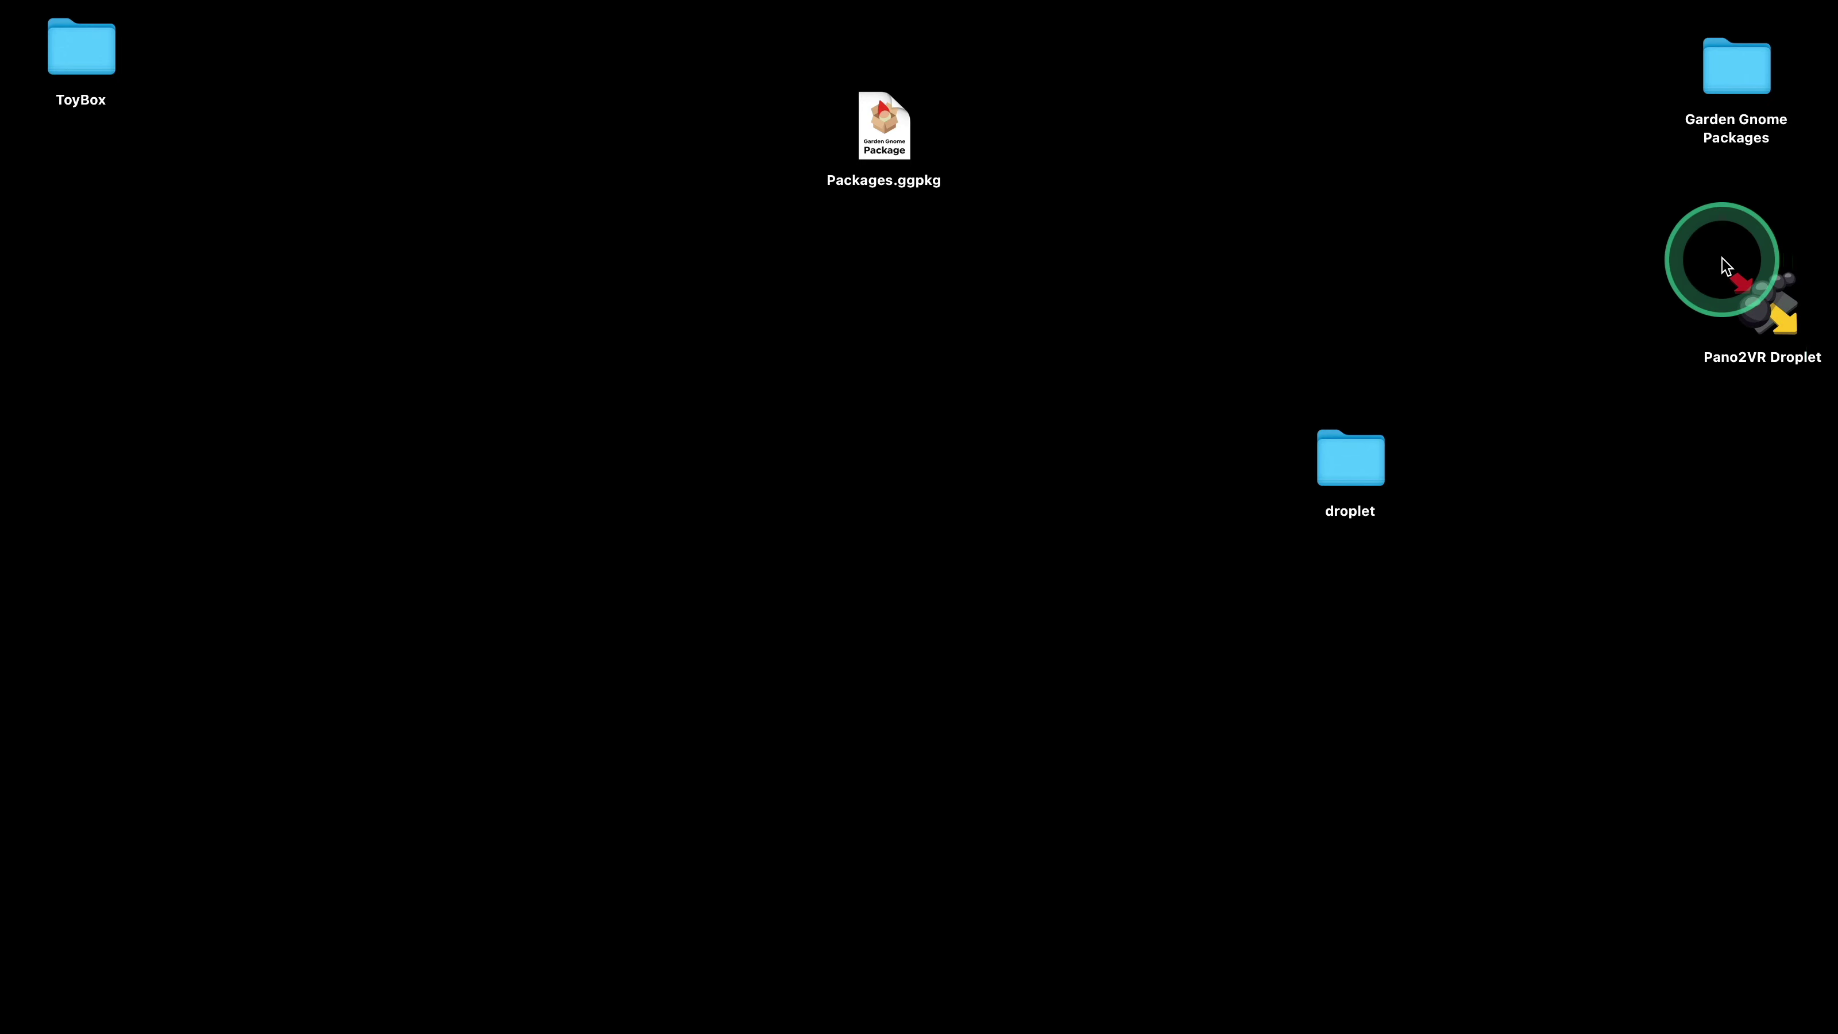
- Remove the droplet folder and the Pano2VR Droplet from the desktop by moving both to the trash
{"action": "left_click", "coordinate": [1786, 371]}
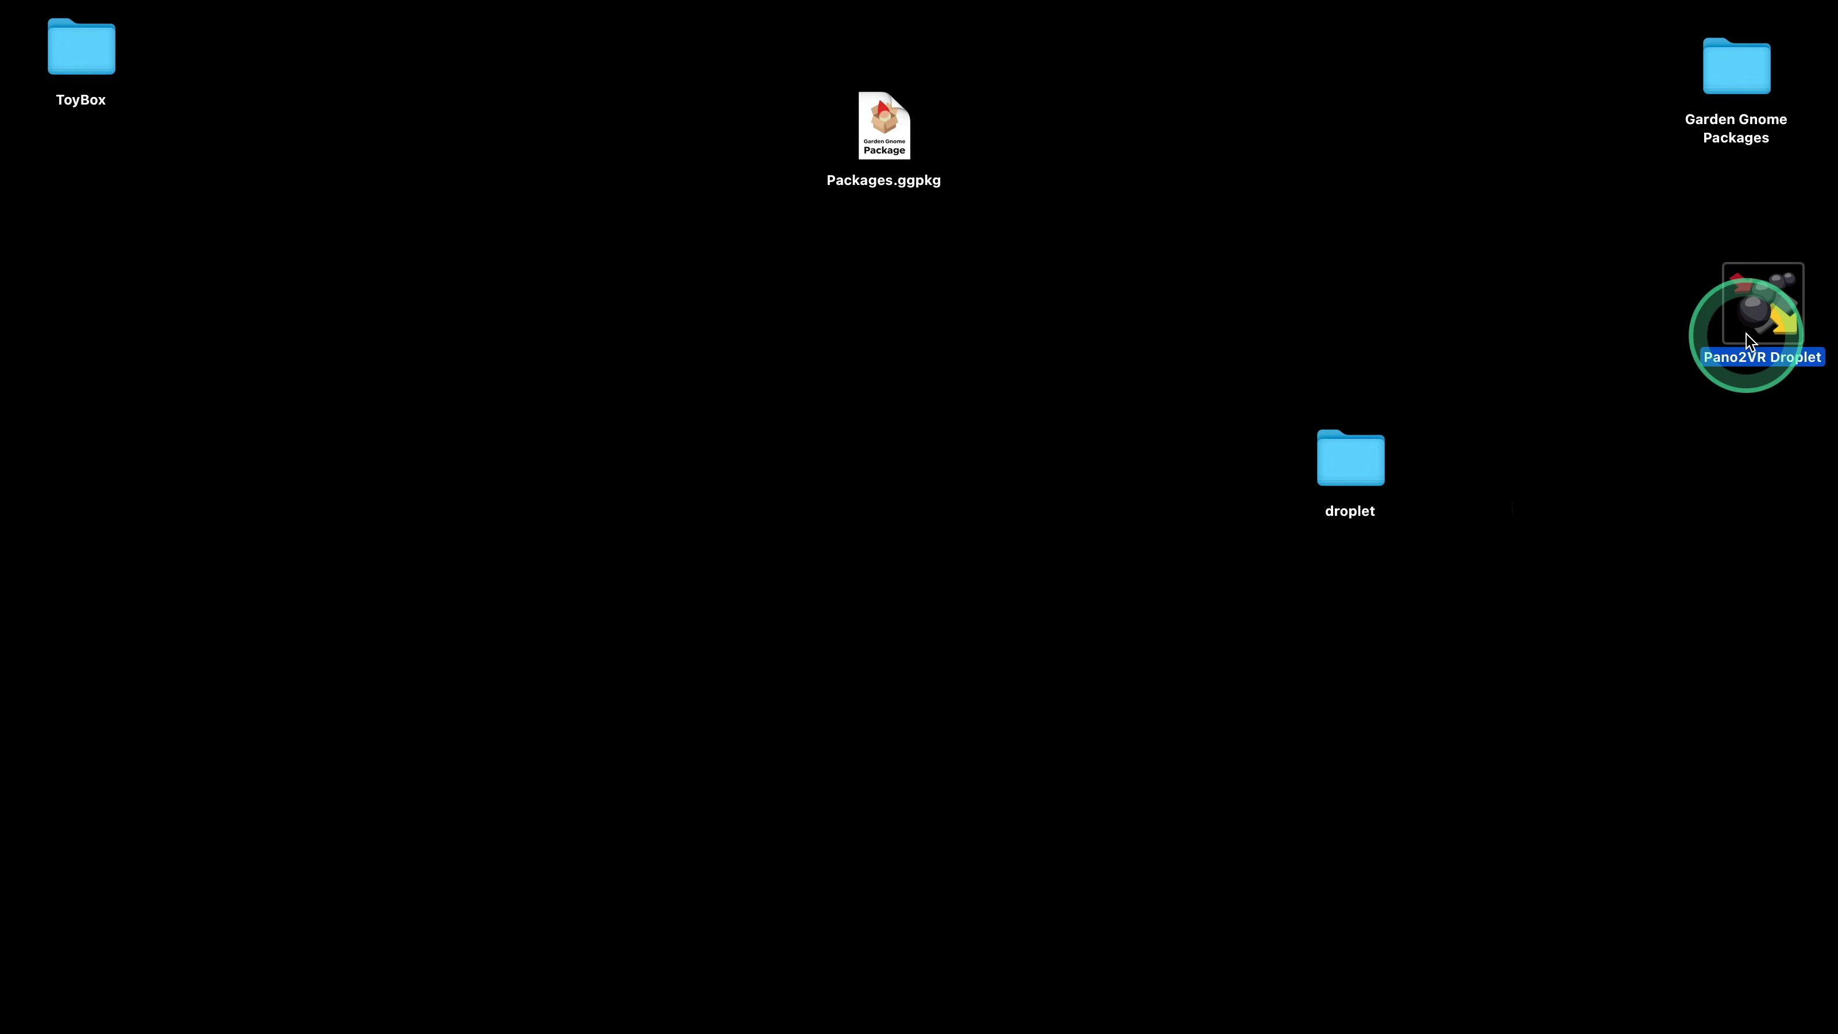
{"action": "left_click_drag", "start_coordinate": [1288, 539], "coordinate": [1802, 297]}
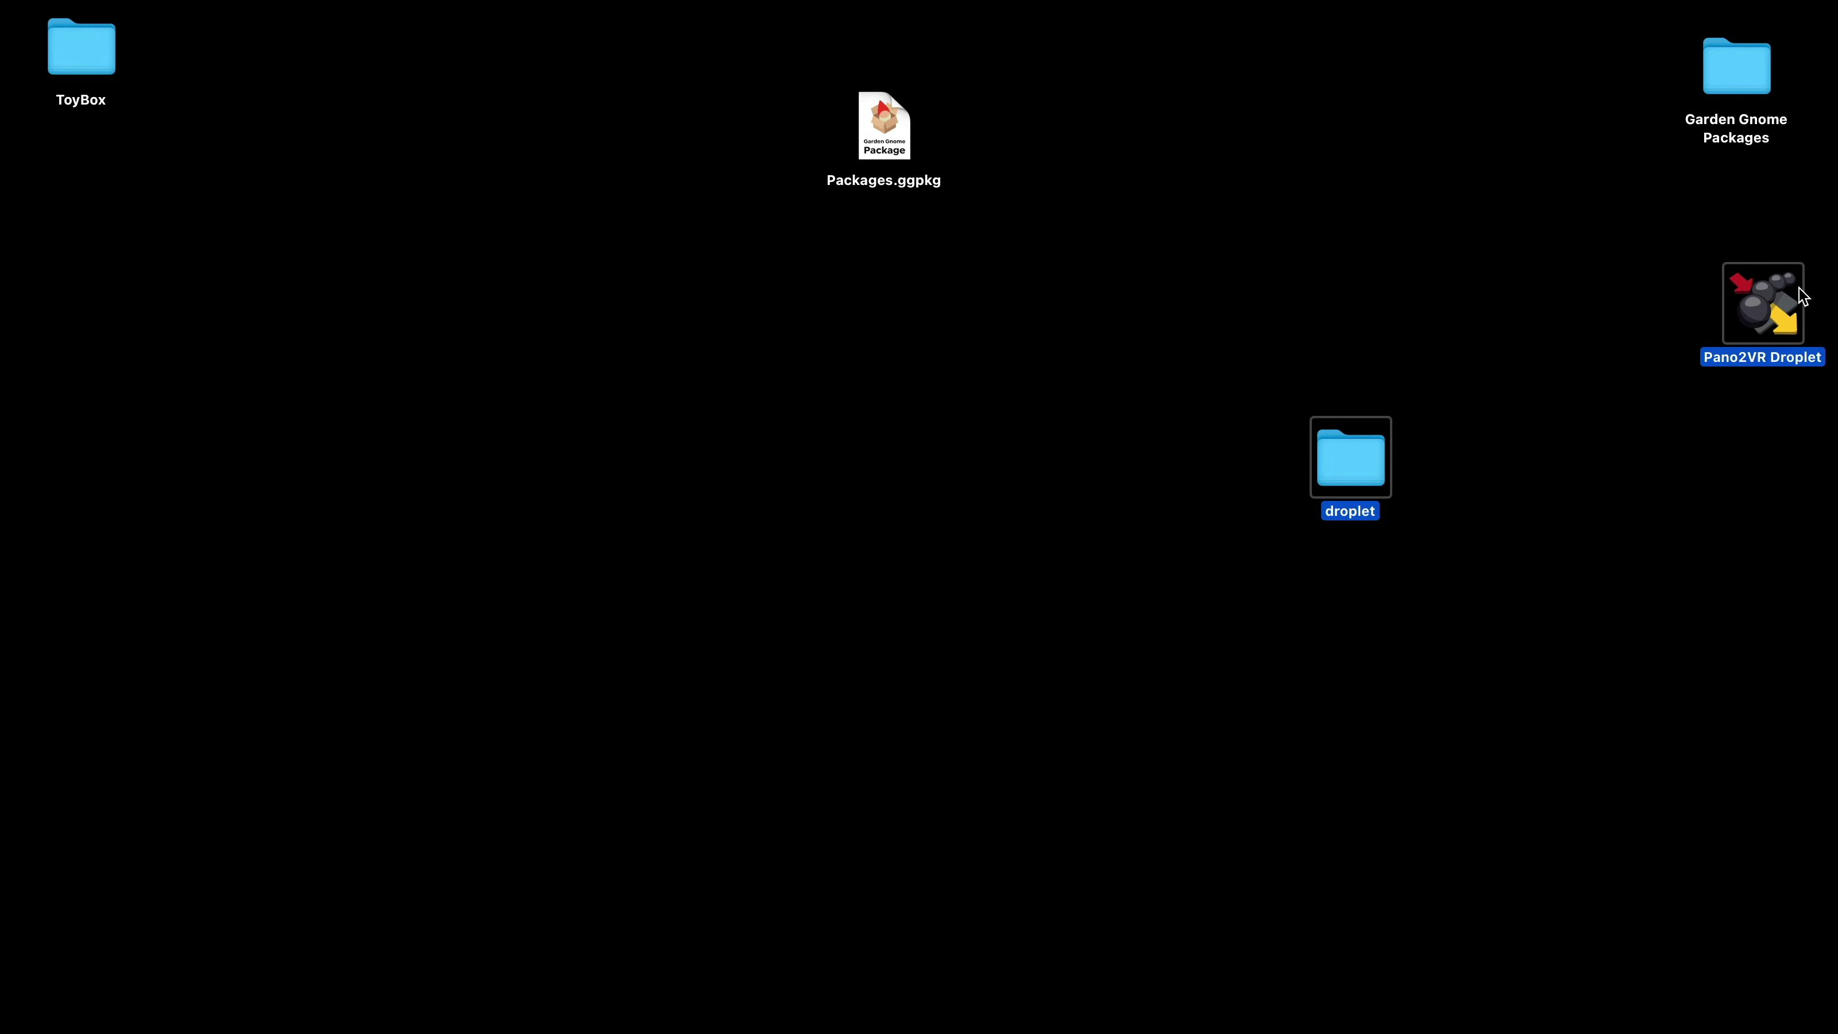
{"action": "left_click_drag", "start_coordinate": [1802, 297], "coordinate": [1184, 951]}
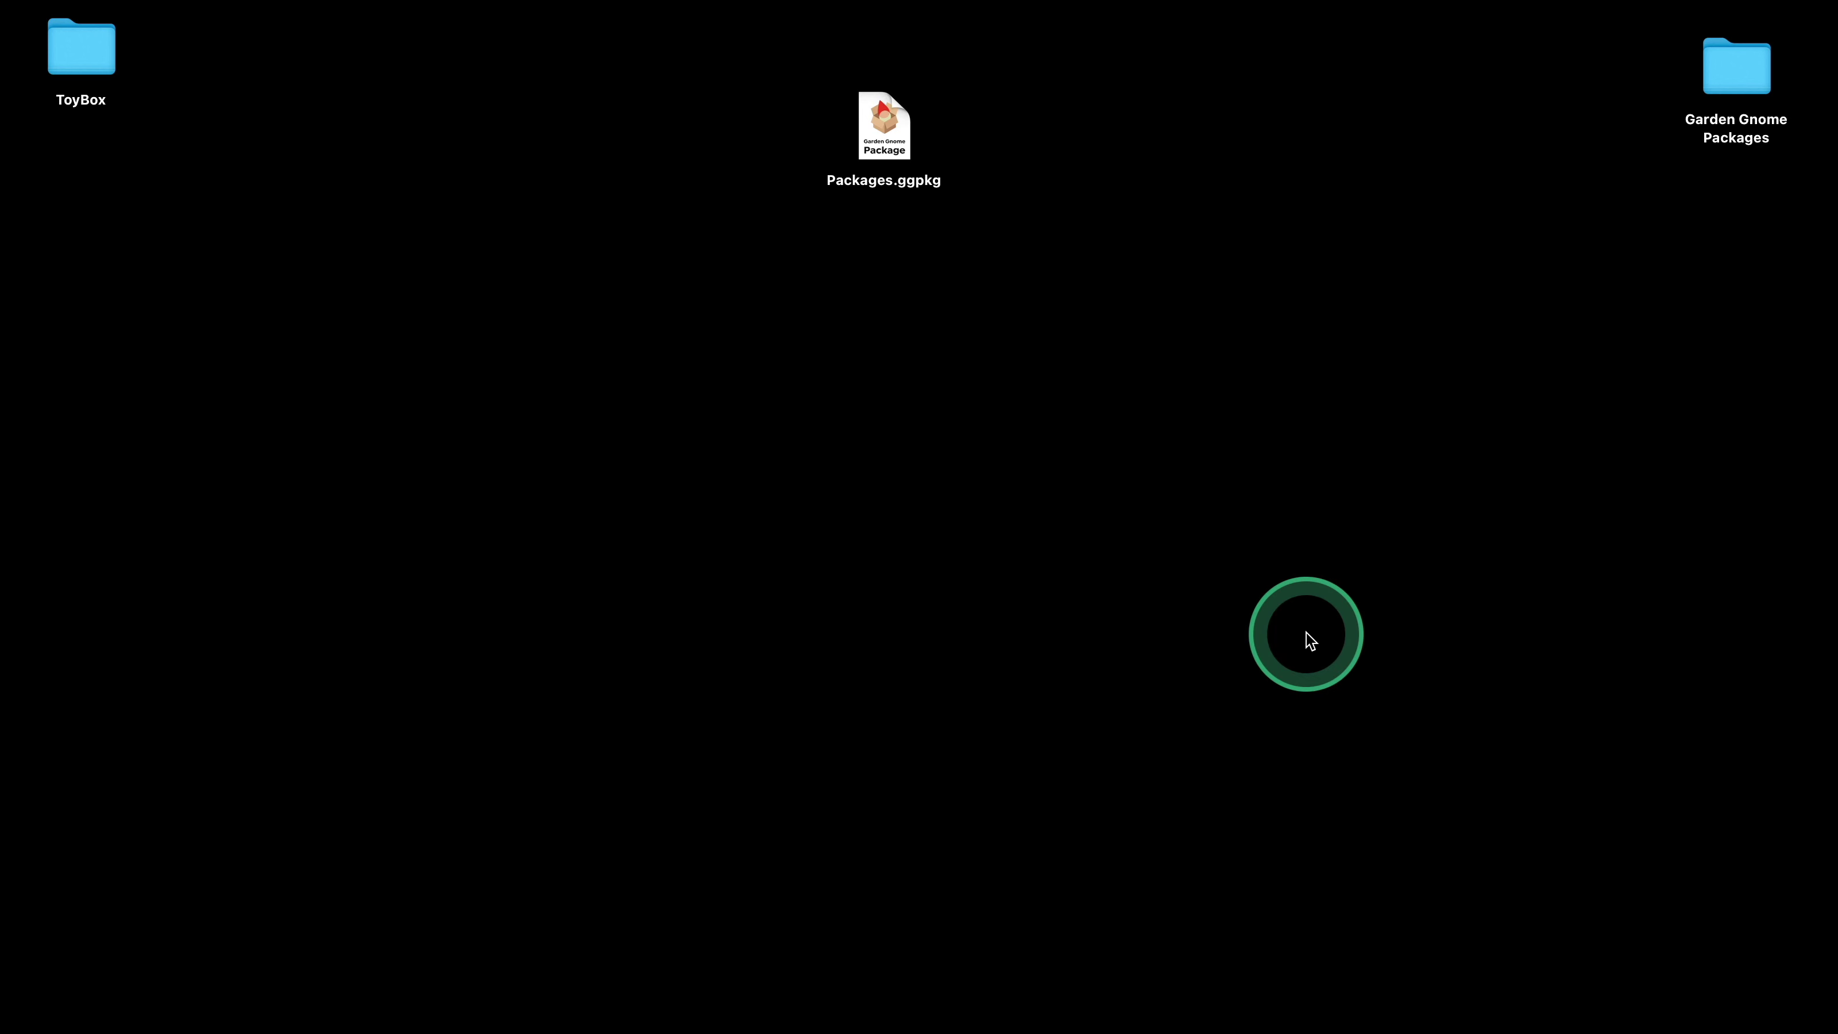
{"action": "key", "text": "super"}
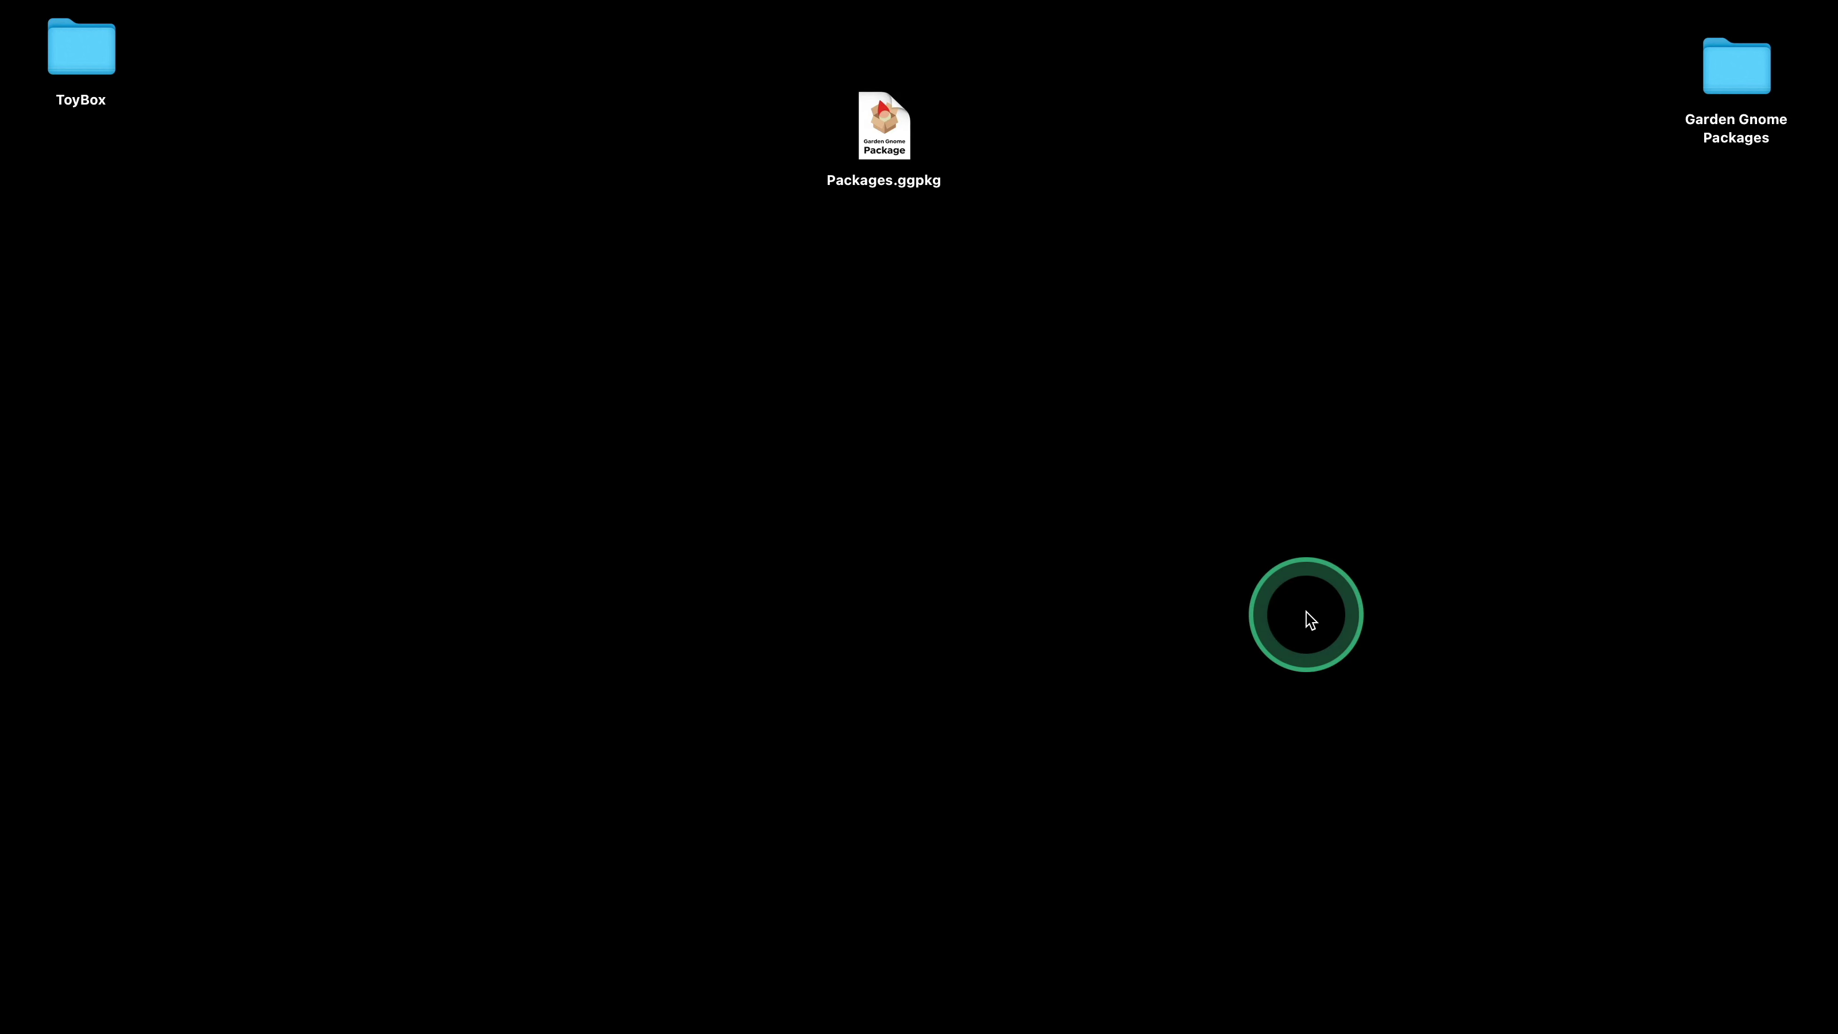
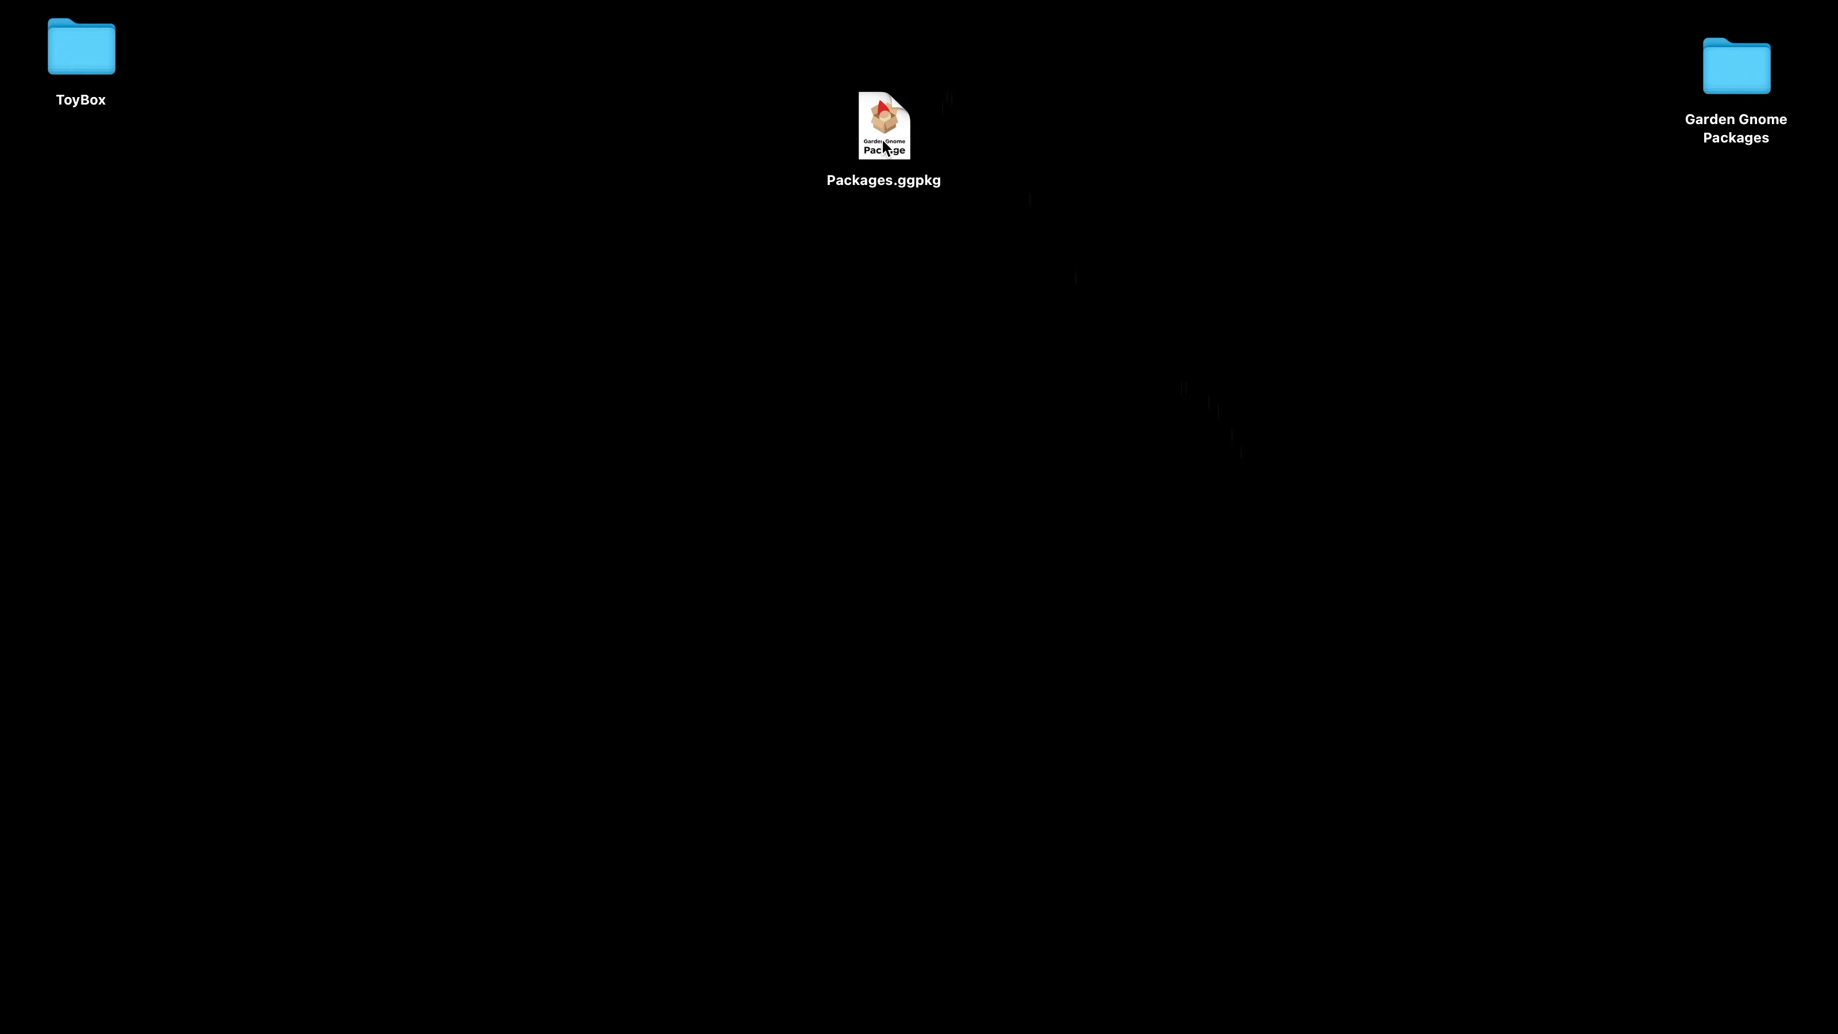
- Open the Package Viewer product page on ggnome.com in Safari and look through its description and sample images
{"action": "mouse_move", "coordinate": [890, 1029]}
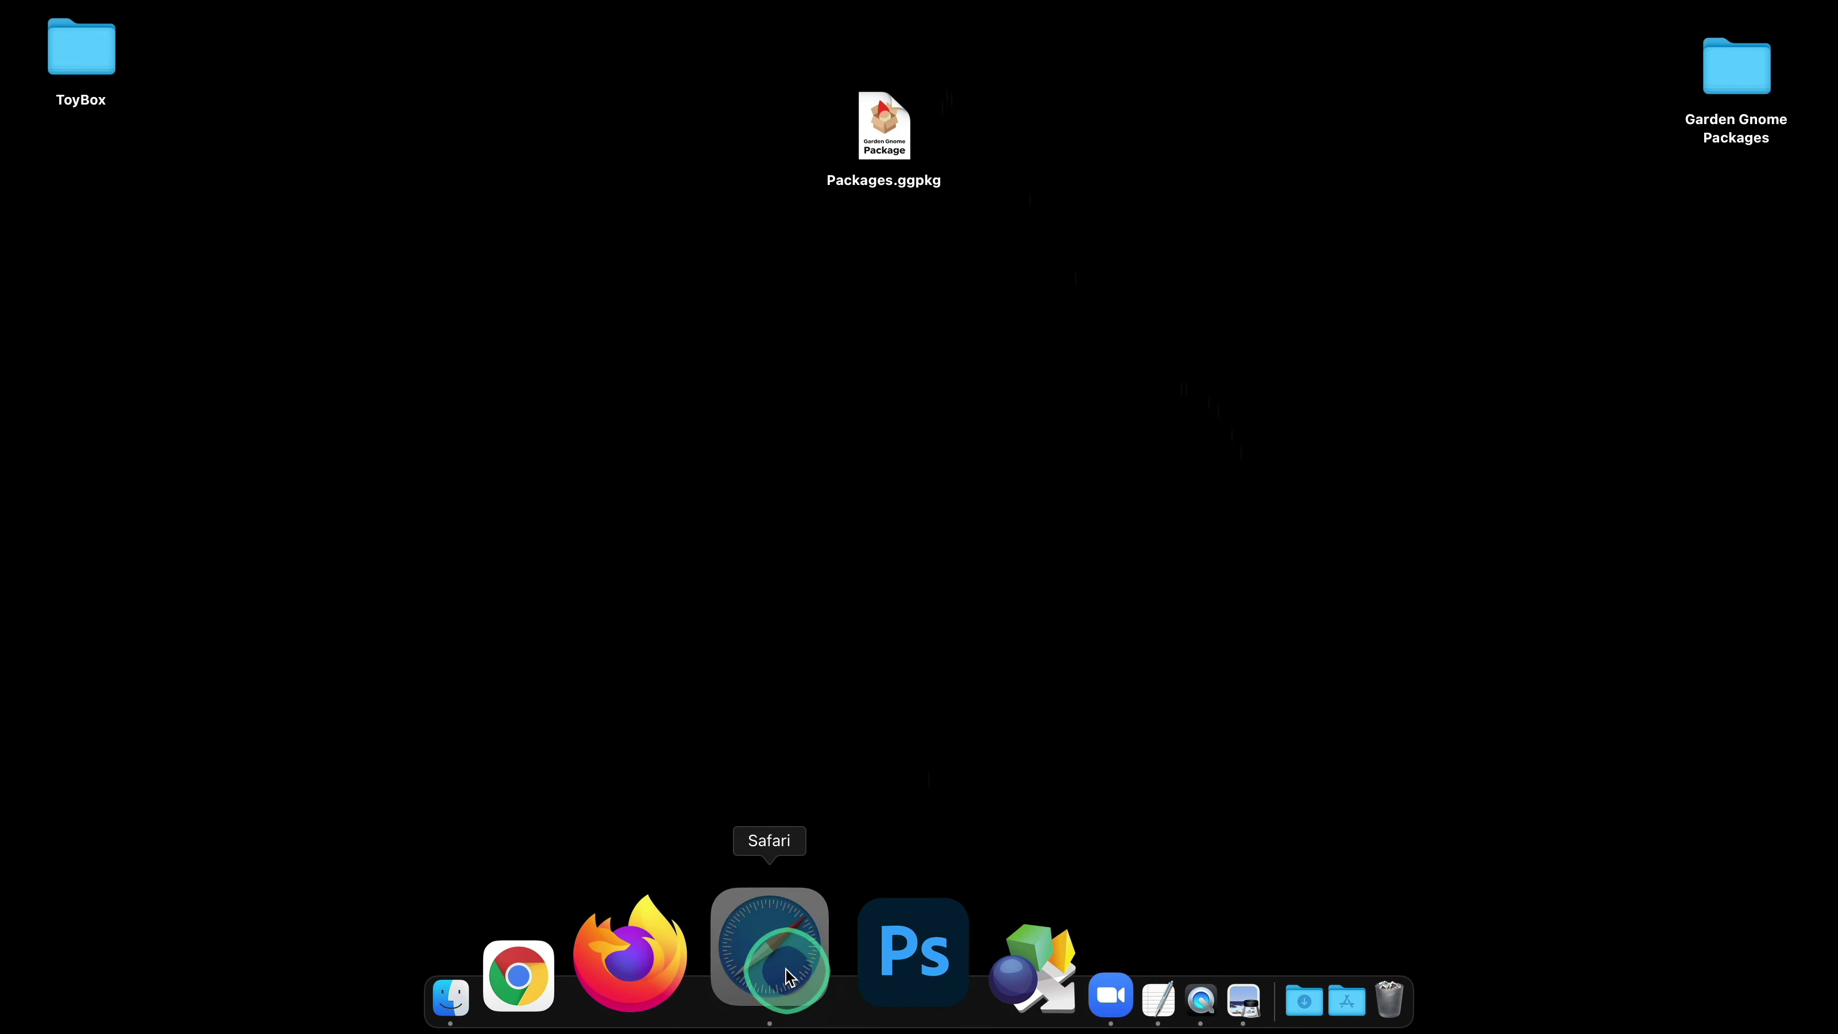
{"action": "left_click", "coordinate": [794, 971]}
{"action": "left_click", "coordinate": [601, 311]}
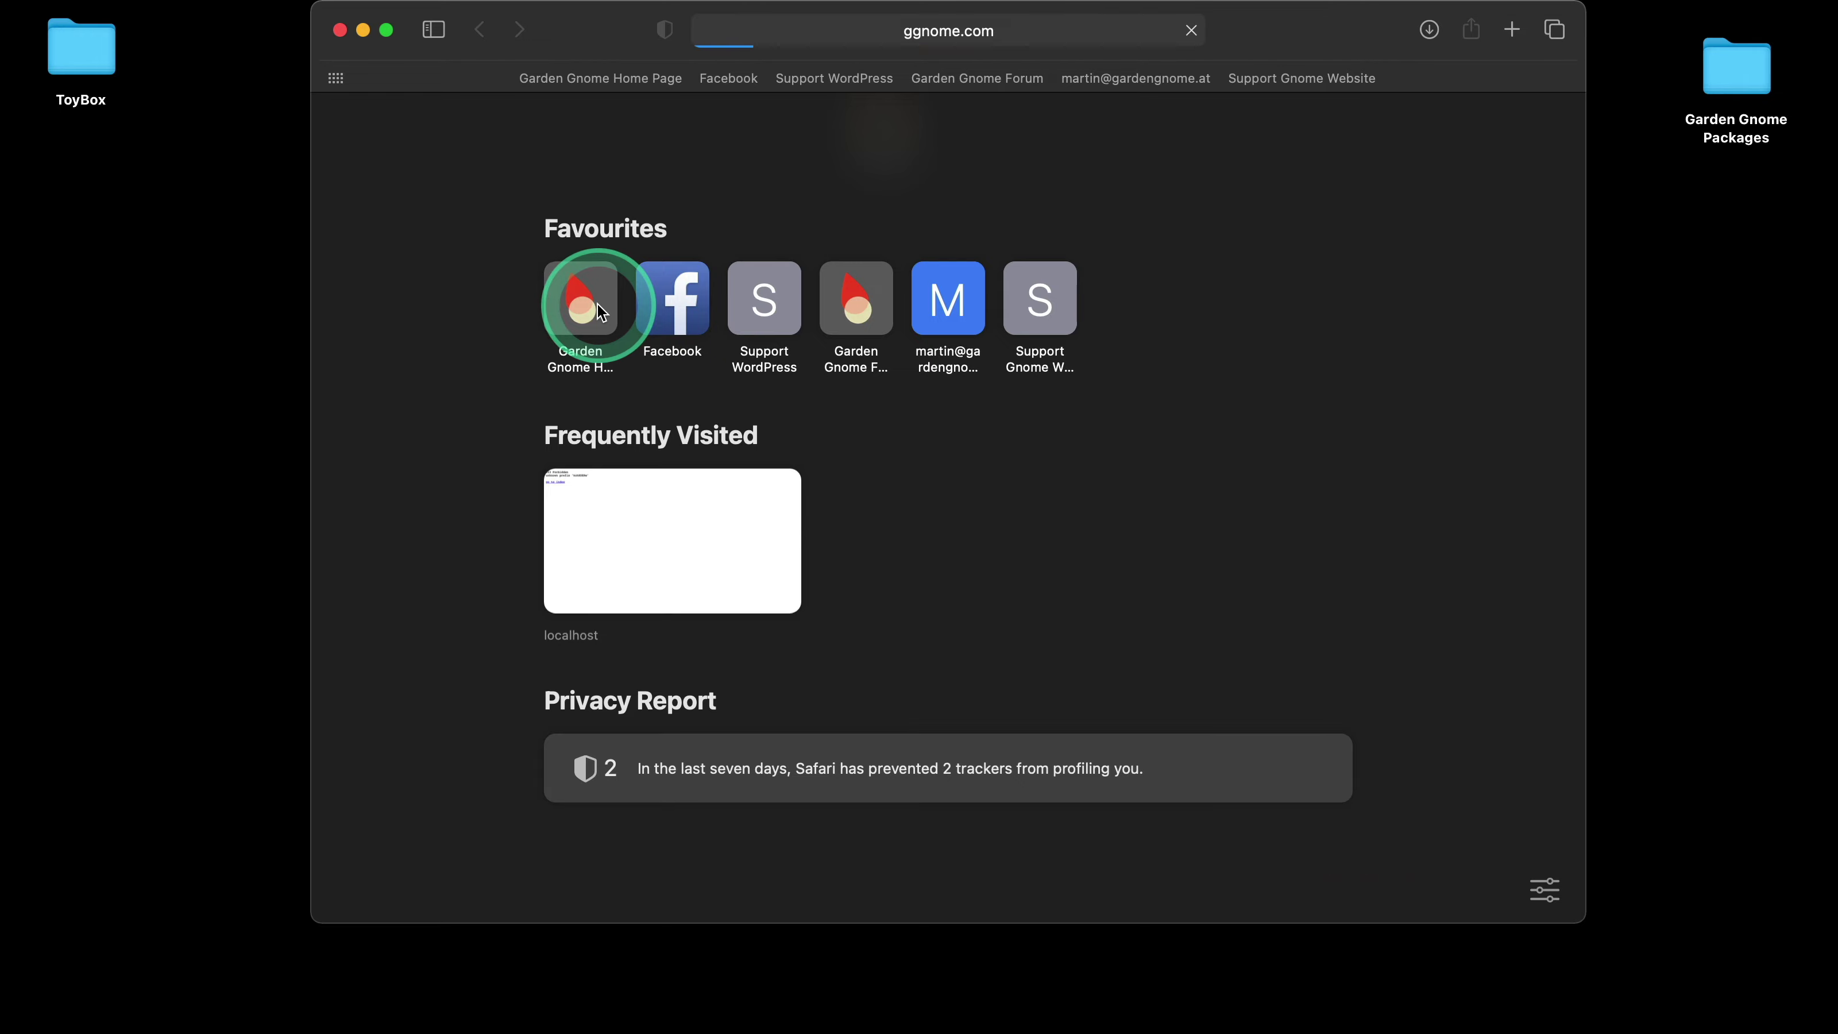
{"action": "left_click", "coordinate": [966, 145]}
{"action": "scroll", "coordinate": [969, 163], "scroll_direction": "down", "scroll_amount": 1}
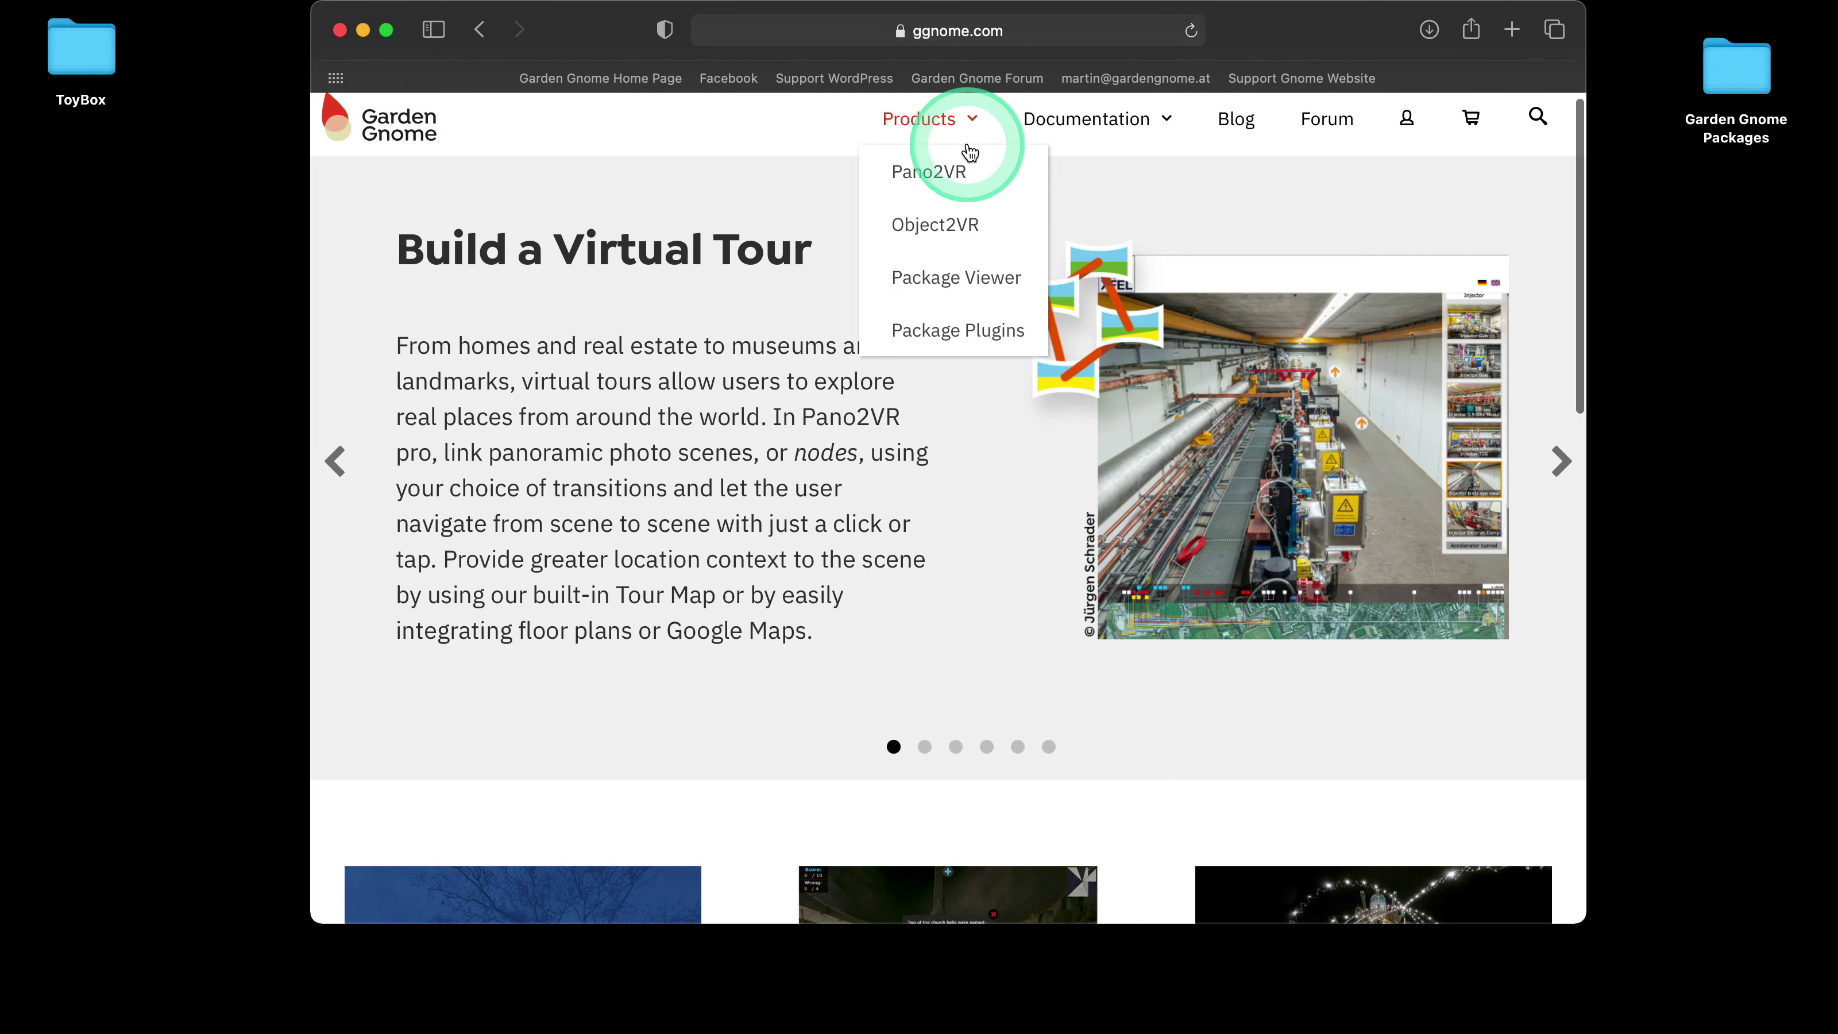
{"action": "left_click", "coordinate": [955, 259]}
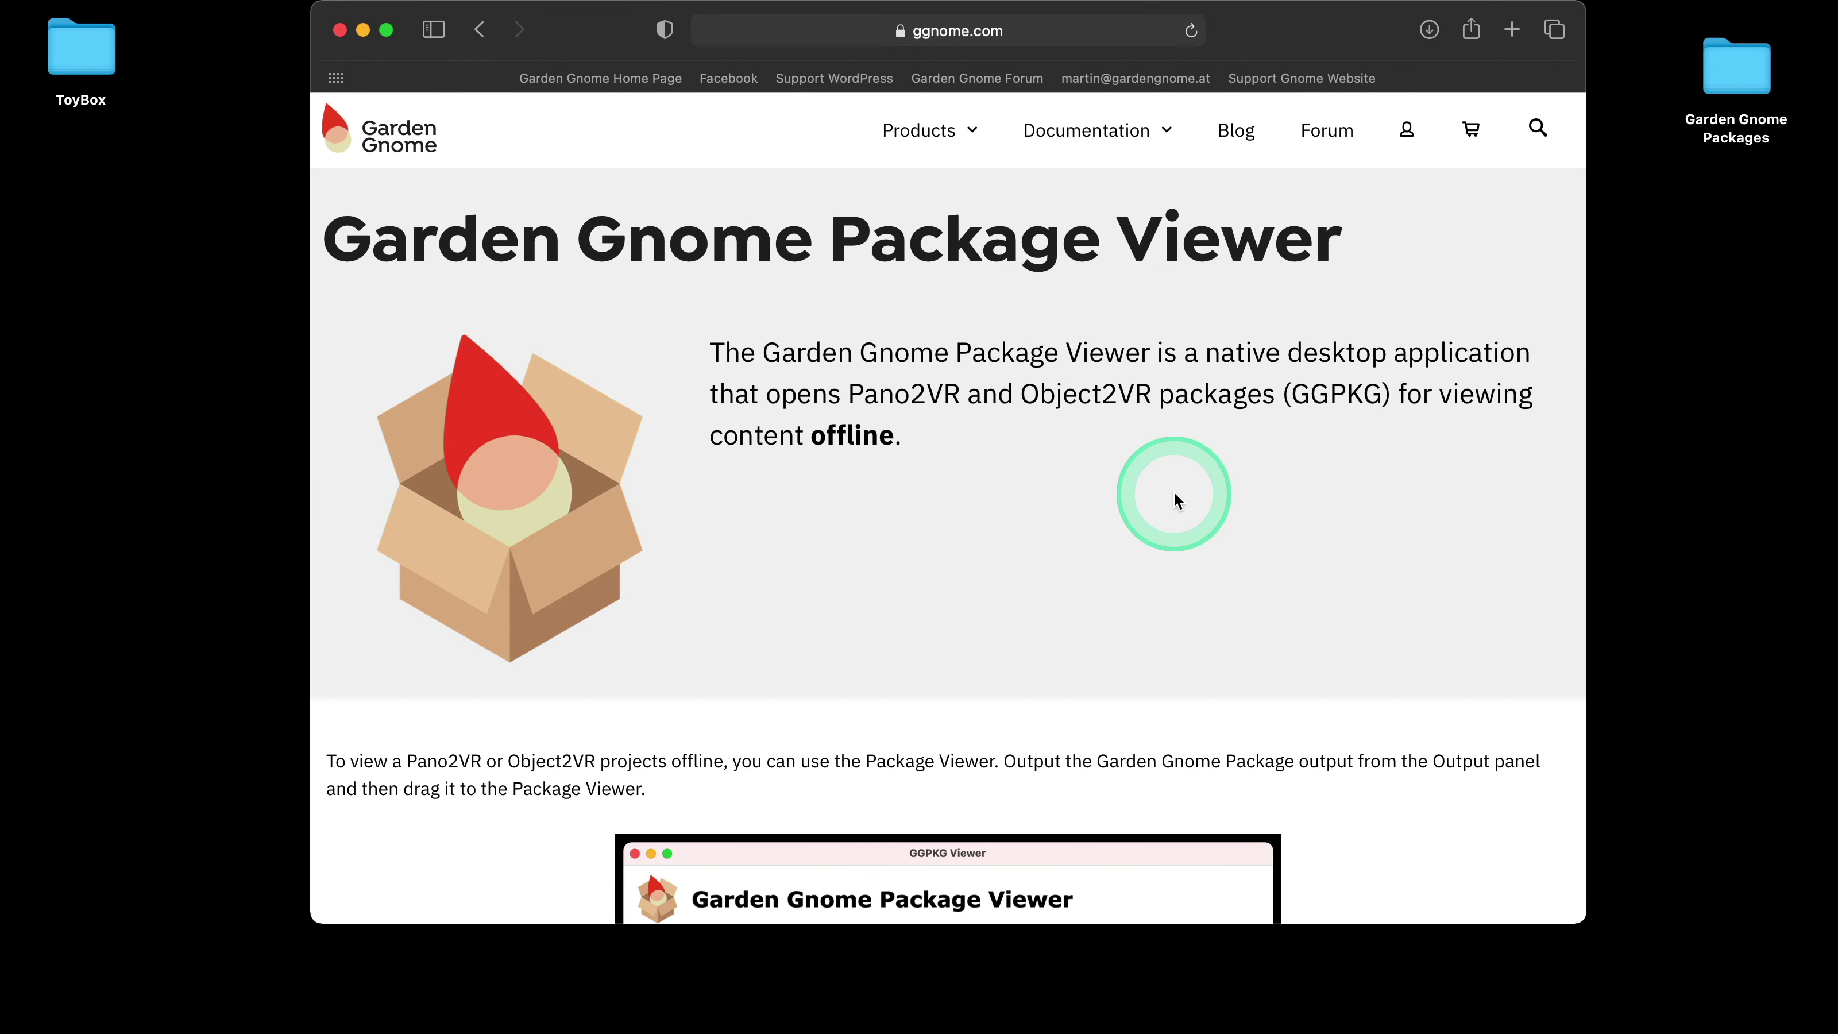
{"action": "scroll", "coordinate": [1417, 517], "scroll_direction": "down", "scroll_amount": 8}
{"action": "scroll", "coordinate": [1404, 511], "scroll_direction": "down", "scroll_amount": 4}
{"action": "scroll", "coordinate": [1259, 493], "scroll_direction": "down", "scroll_amount": 2}
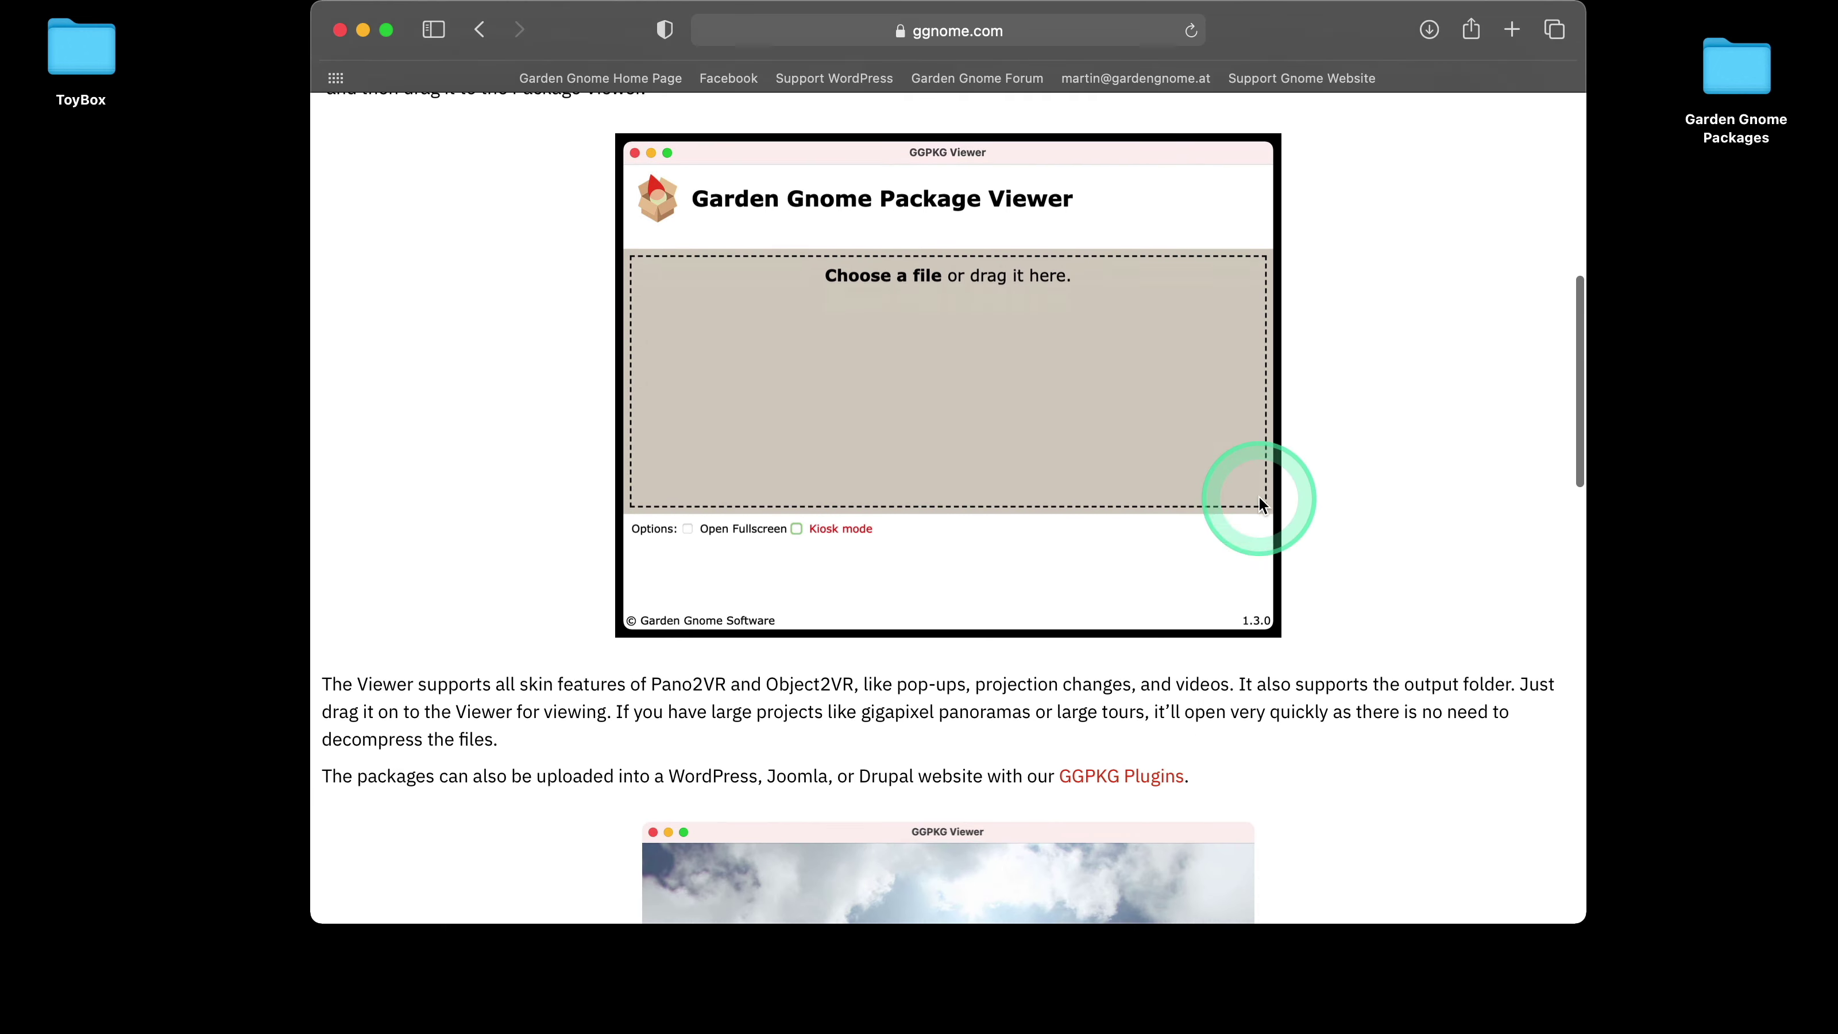
{"action": "scroll", "coordinate": [1424, 536], "scroll_direction": "down", "scroll_amount": 20}
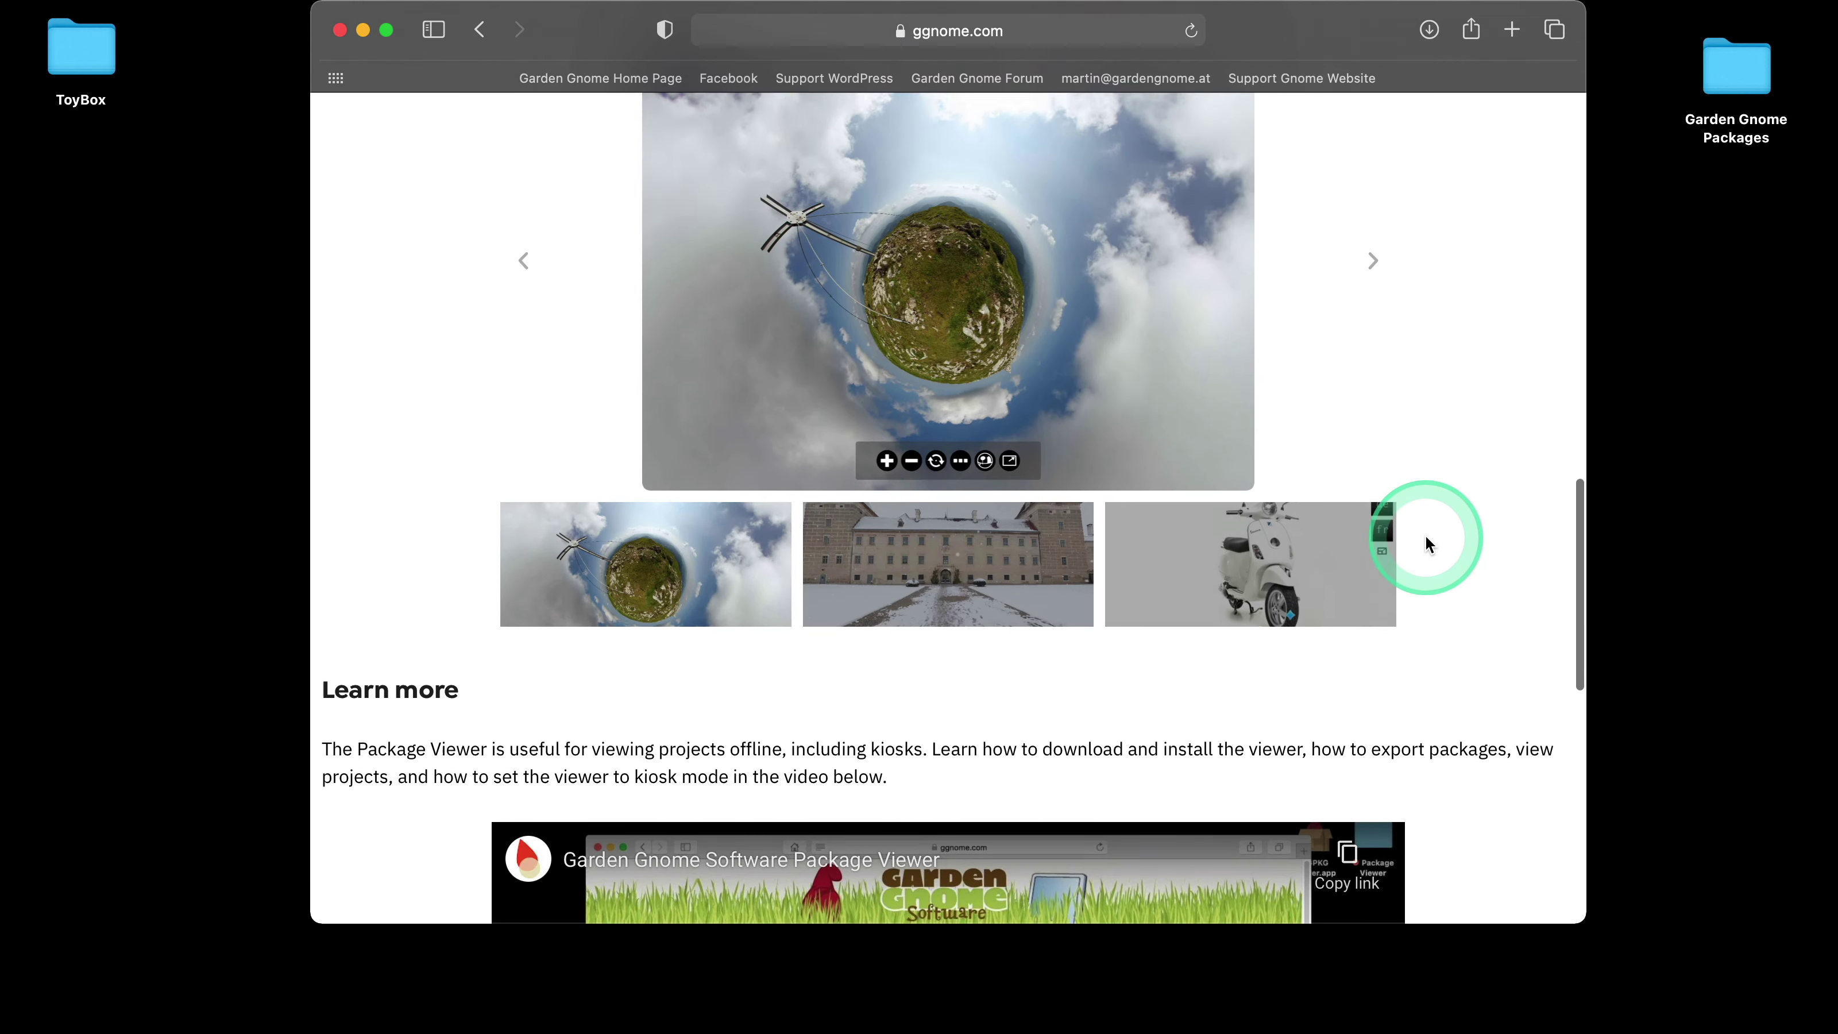
{"action": "scroll", "coordinate": [1556, 366], "scroll_direction": "up", "scroll_amount": 15}
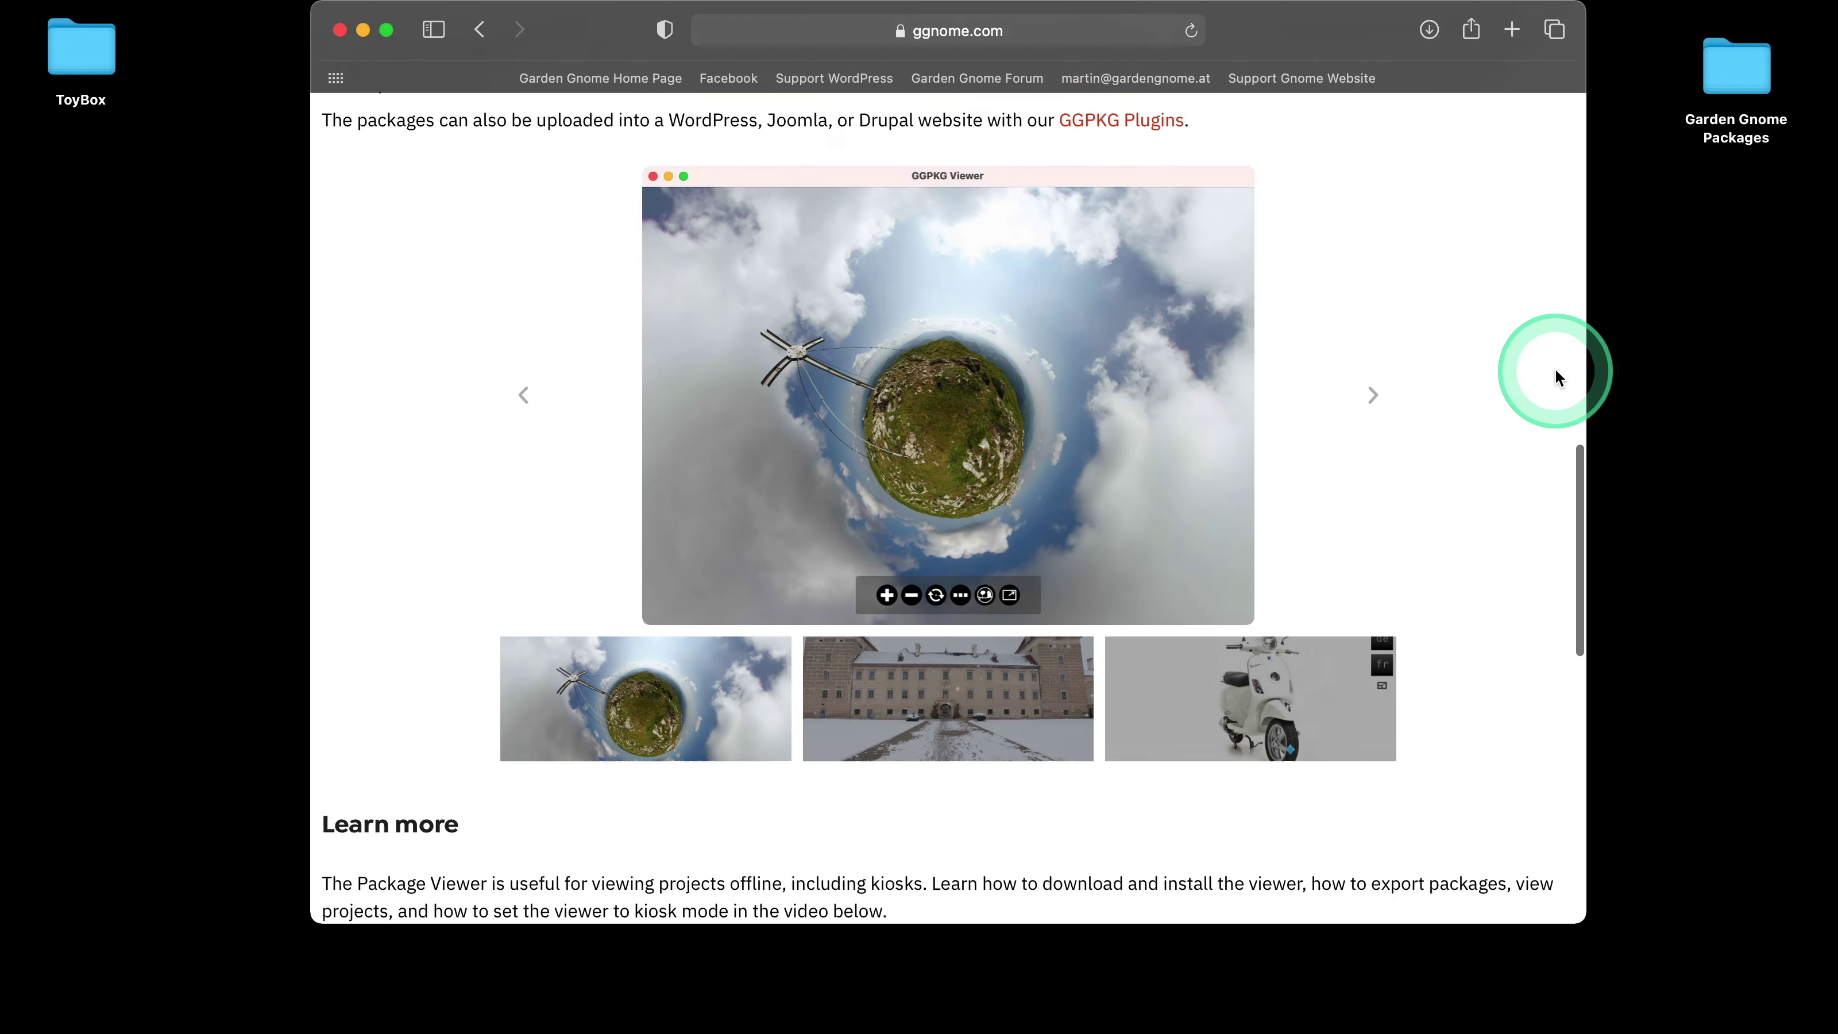
- Review the Package Viewer page's usage description, tutorial video and Windows and macOS download options, ending back at the page heading
{"action": "scroll", "coordinate": [1527, 373], "scroll_direction": "up", "scroll_amount": 12}
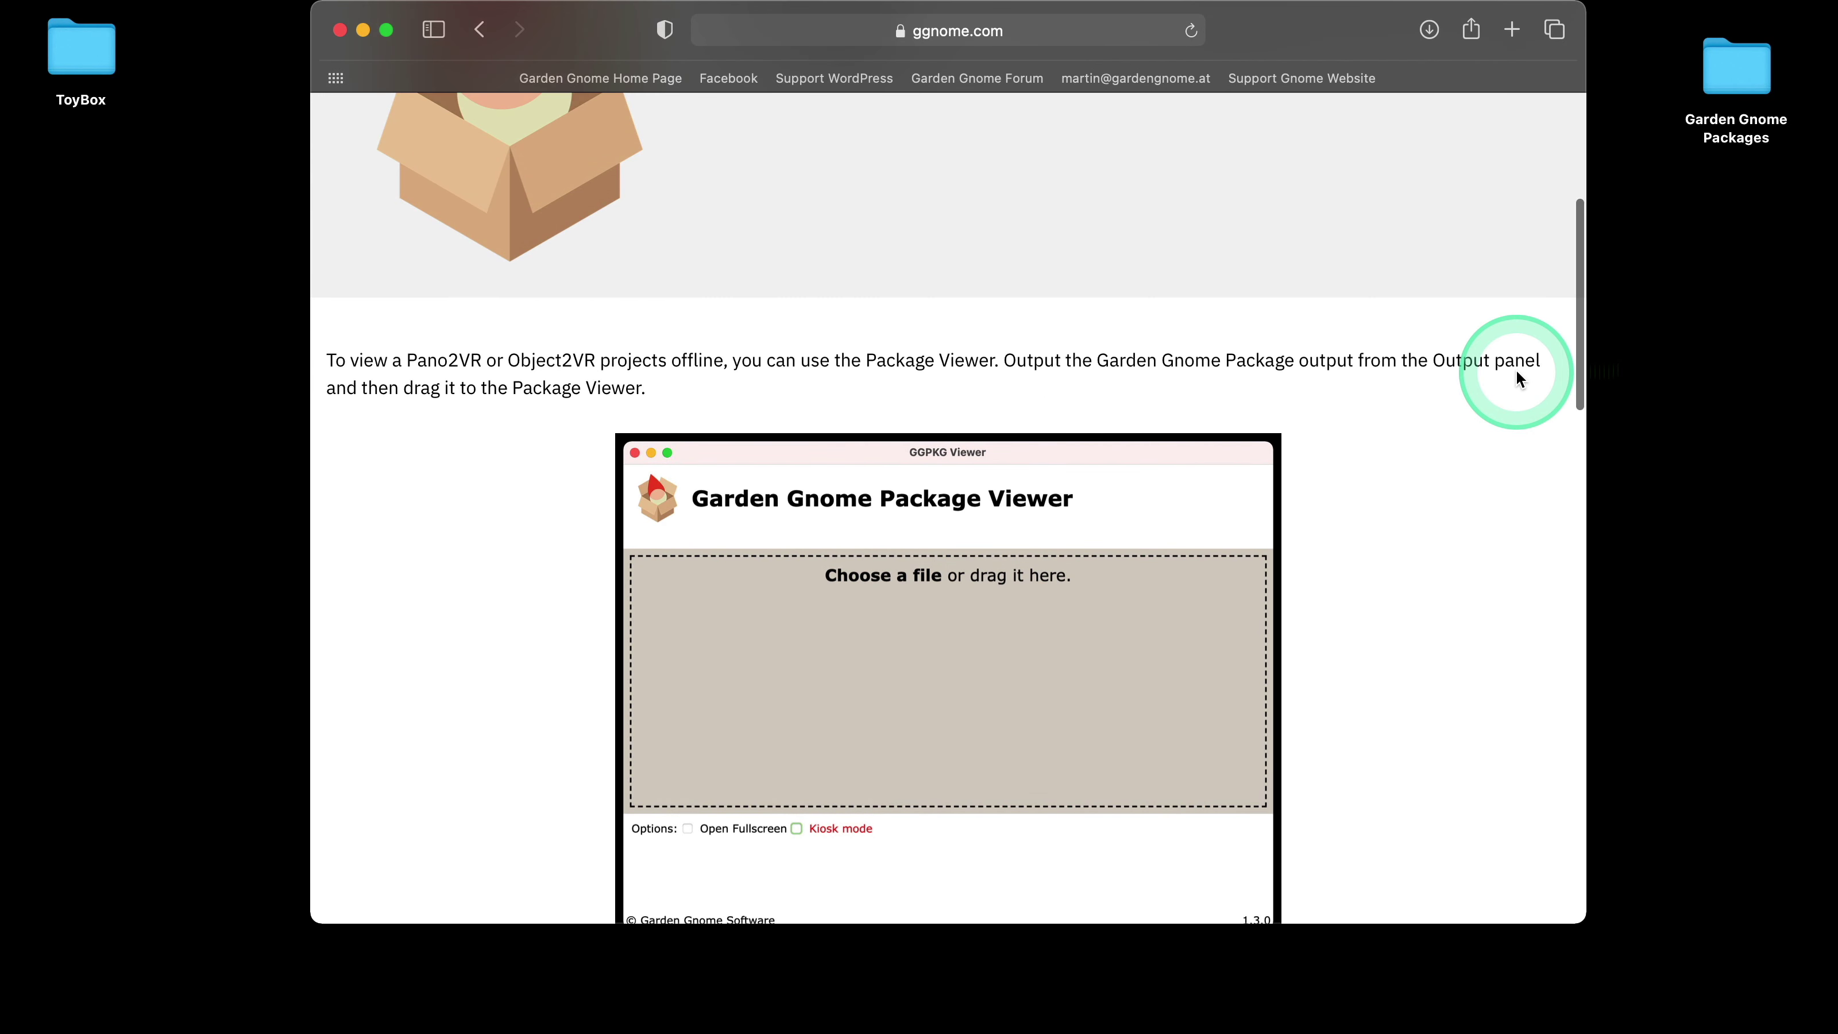
{"action": "scroll", "coordinate": [1474, 370], "scroll_direction": "down", "scroll_amount": 3}
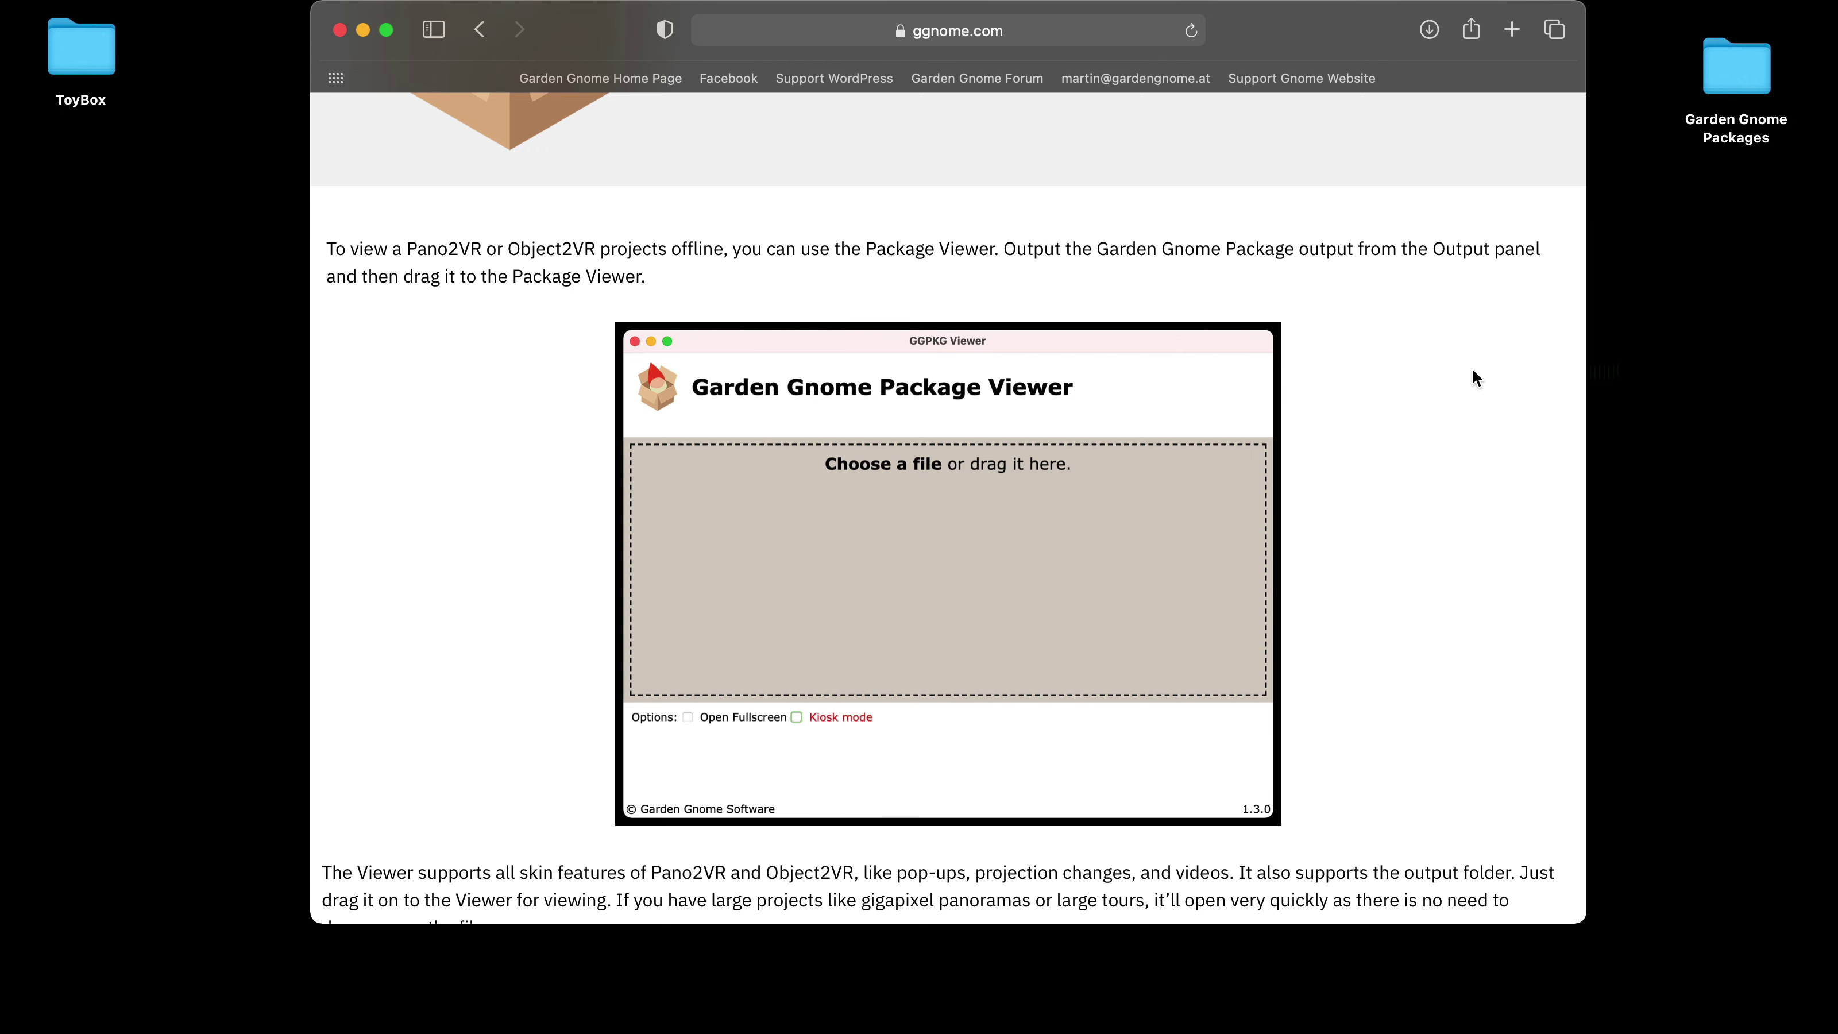
{"action": "scroll", "coordinate": [1474, 372], "scroll_direction": "down", "scroll_amount": 20}
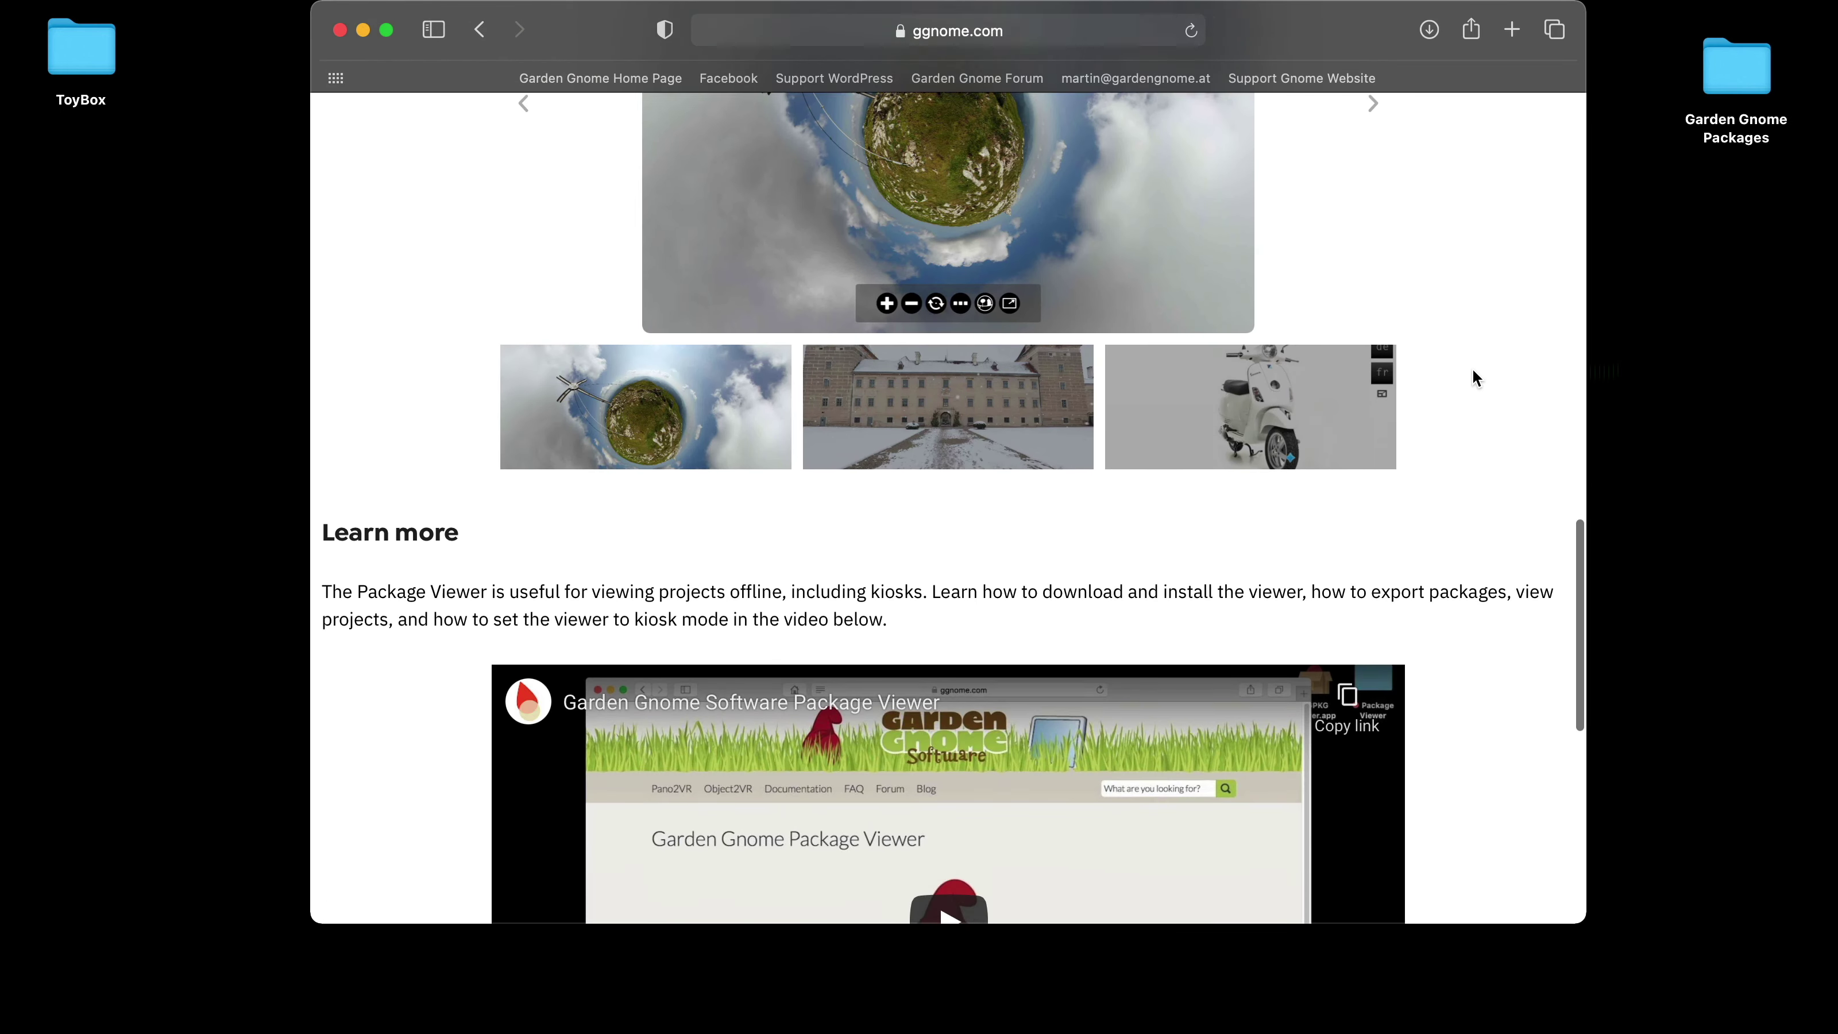
{"action": "scroll", "coordinate": [1474, 372], "scroll_direction": "down", "scroll_amount": 10}
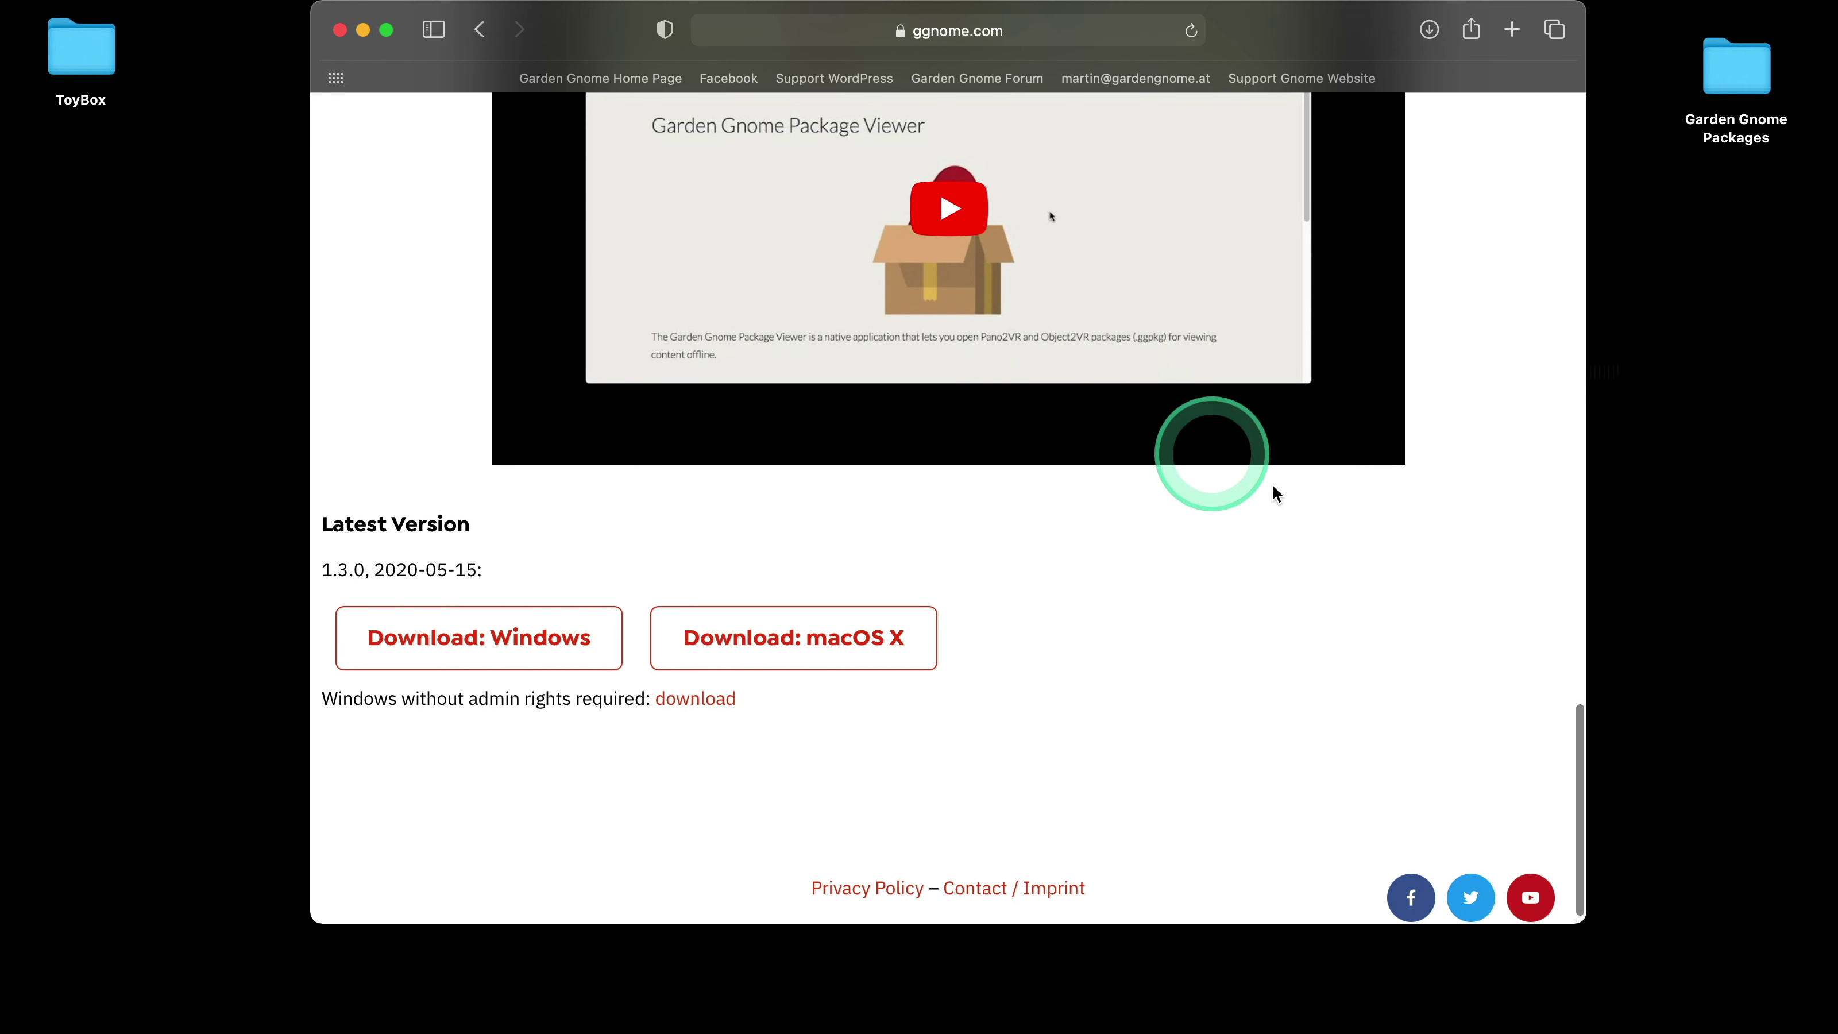
{"action": "scroll", "coordinate": [1303, 507], "scroll_direction": "down", "scroll_amount": 1}
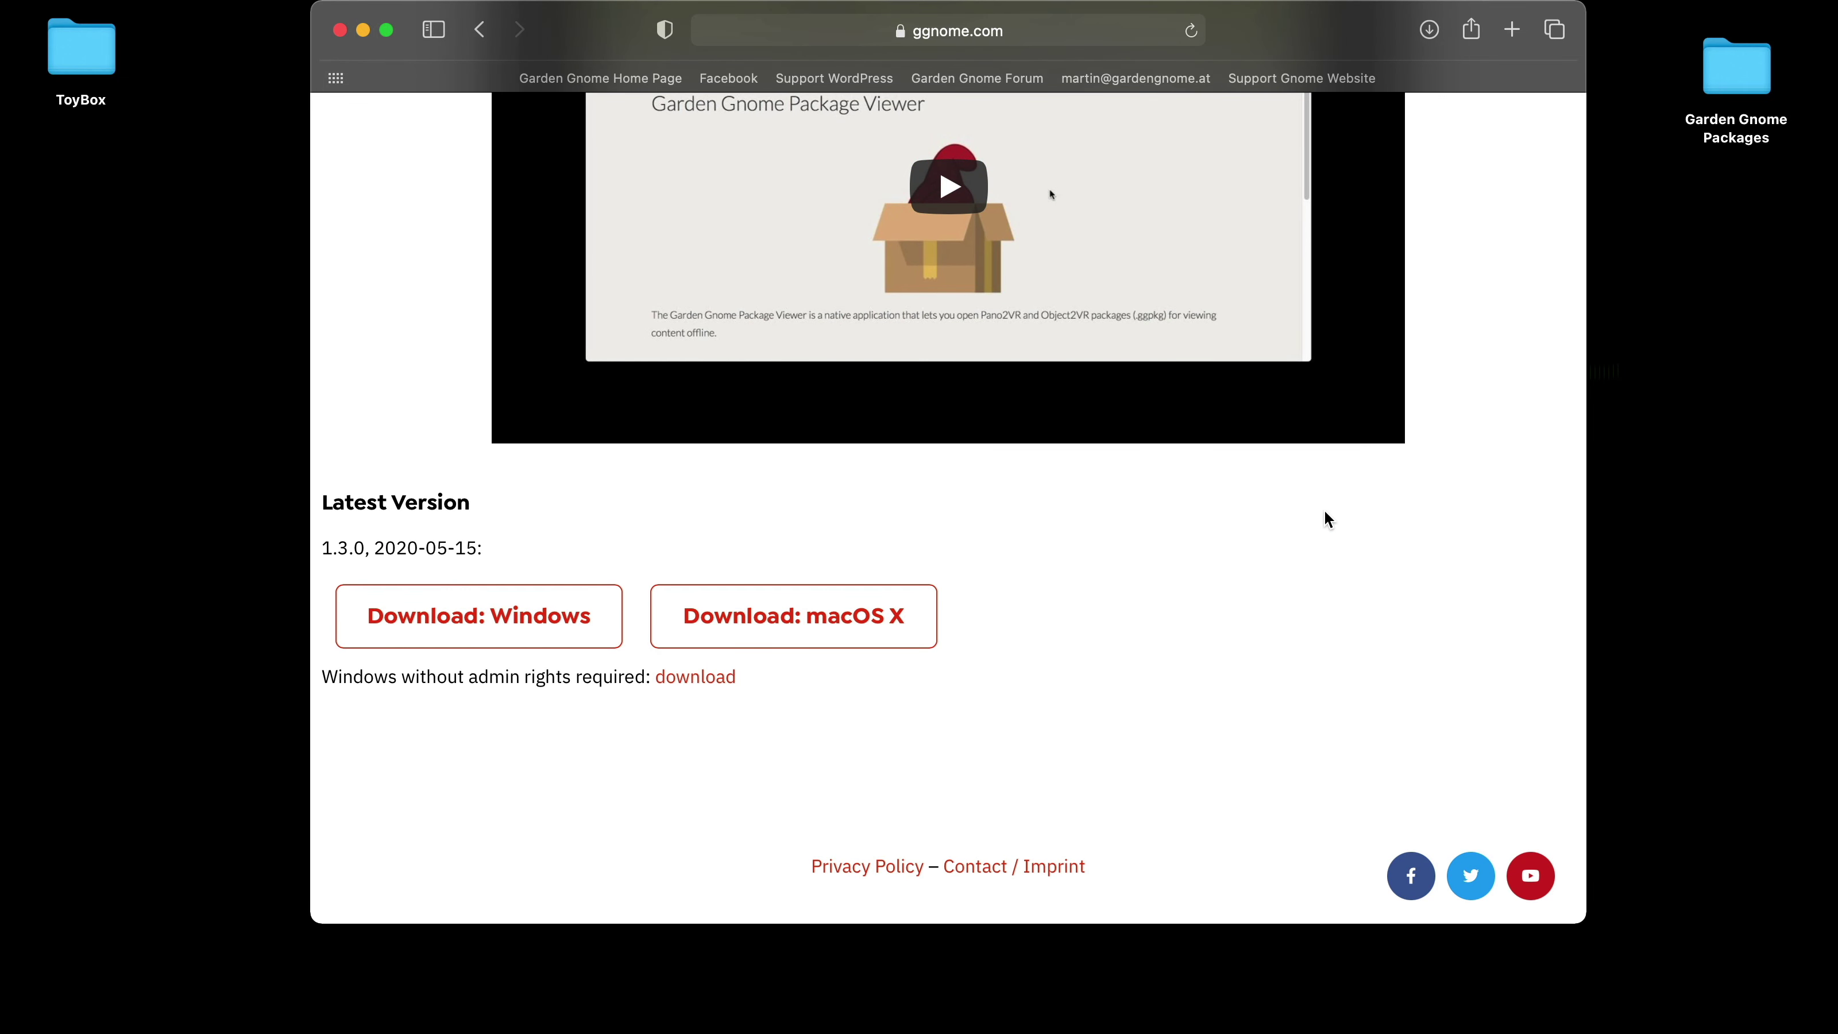
{"action": "scroll", "coordinate": [1332, 517], "scroll_direction": "up", "scroll_amount": 20}
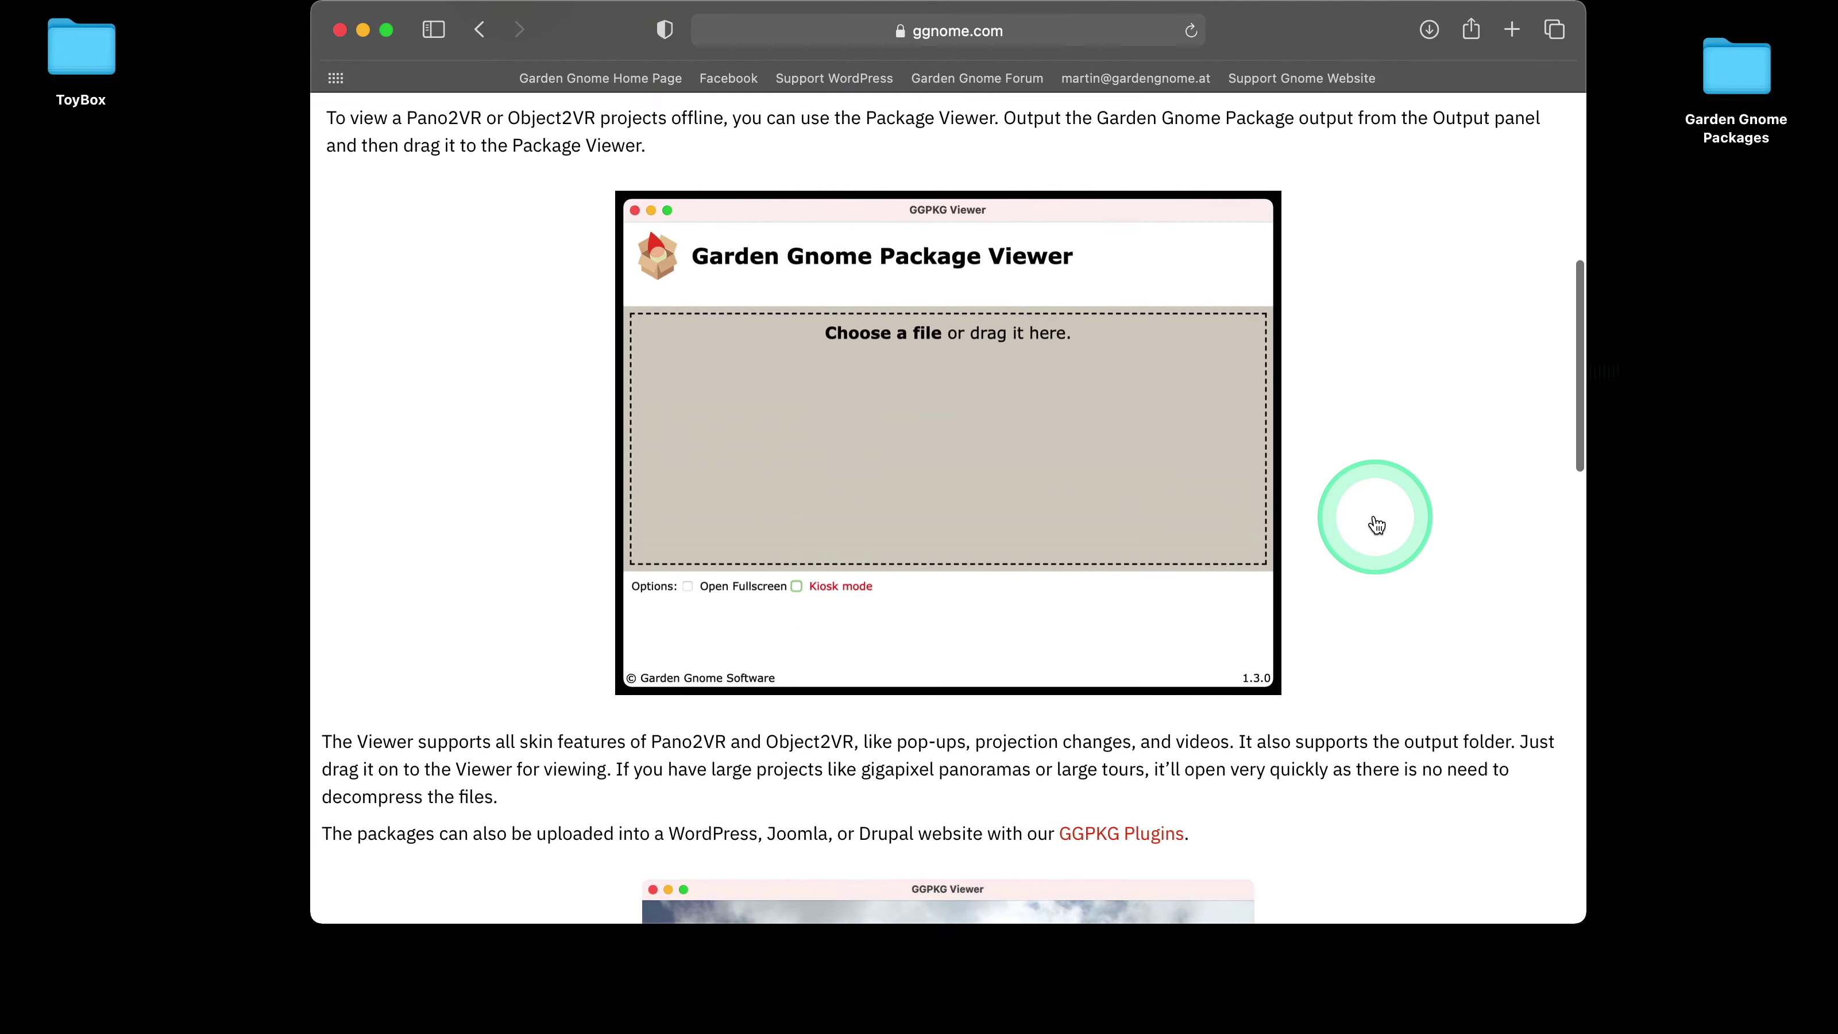
{"action": "scroll", "coordinate": [1375, 522], "scroll_direction": "up", "scroll_amount": 10}
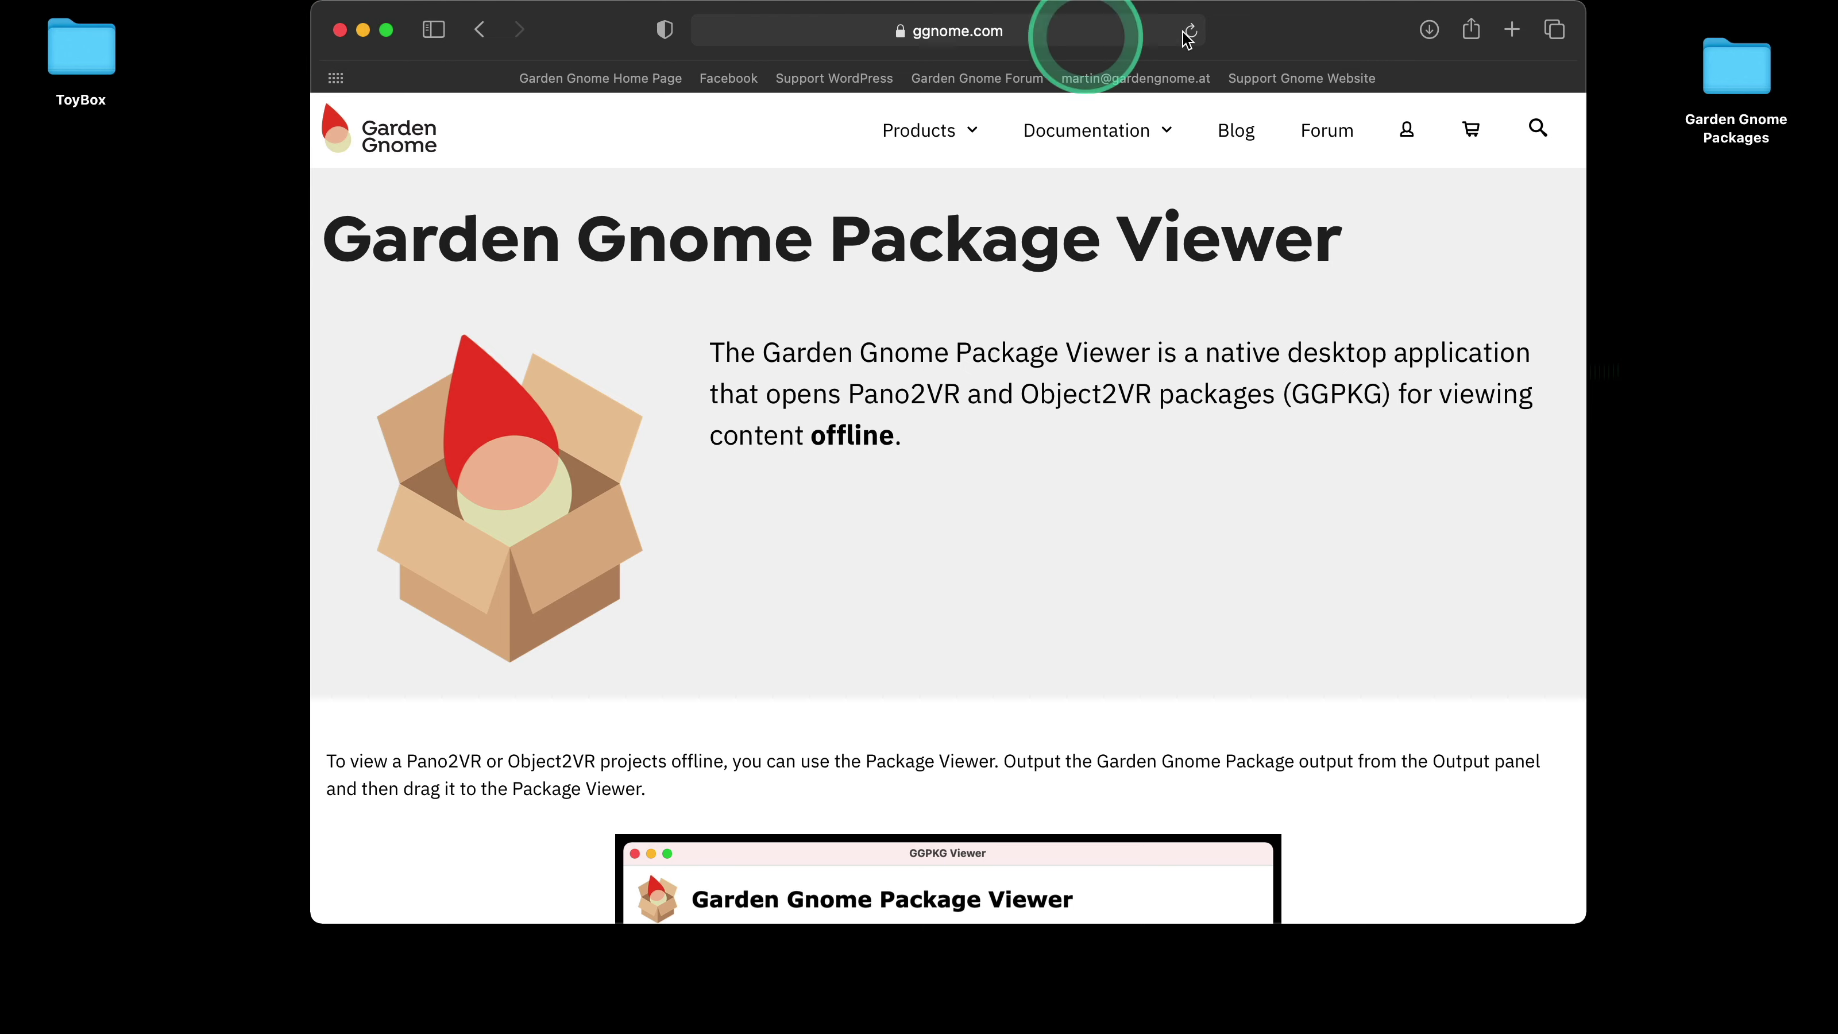
- Open the Support Gnome Website, look through its project posts, and go to its WordPress dashboard
{"action": "left_click", "coordinate": [1329, 79]}
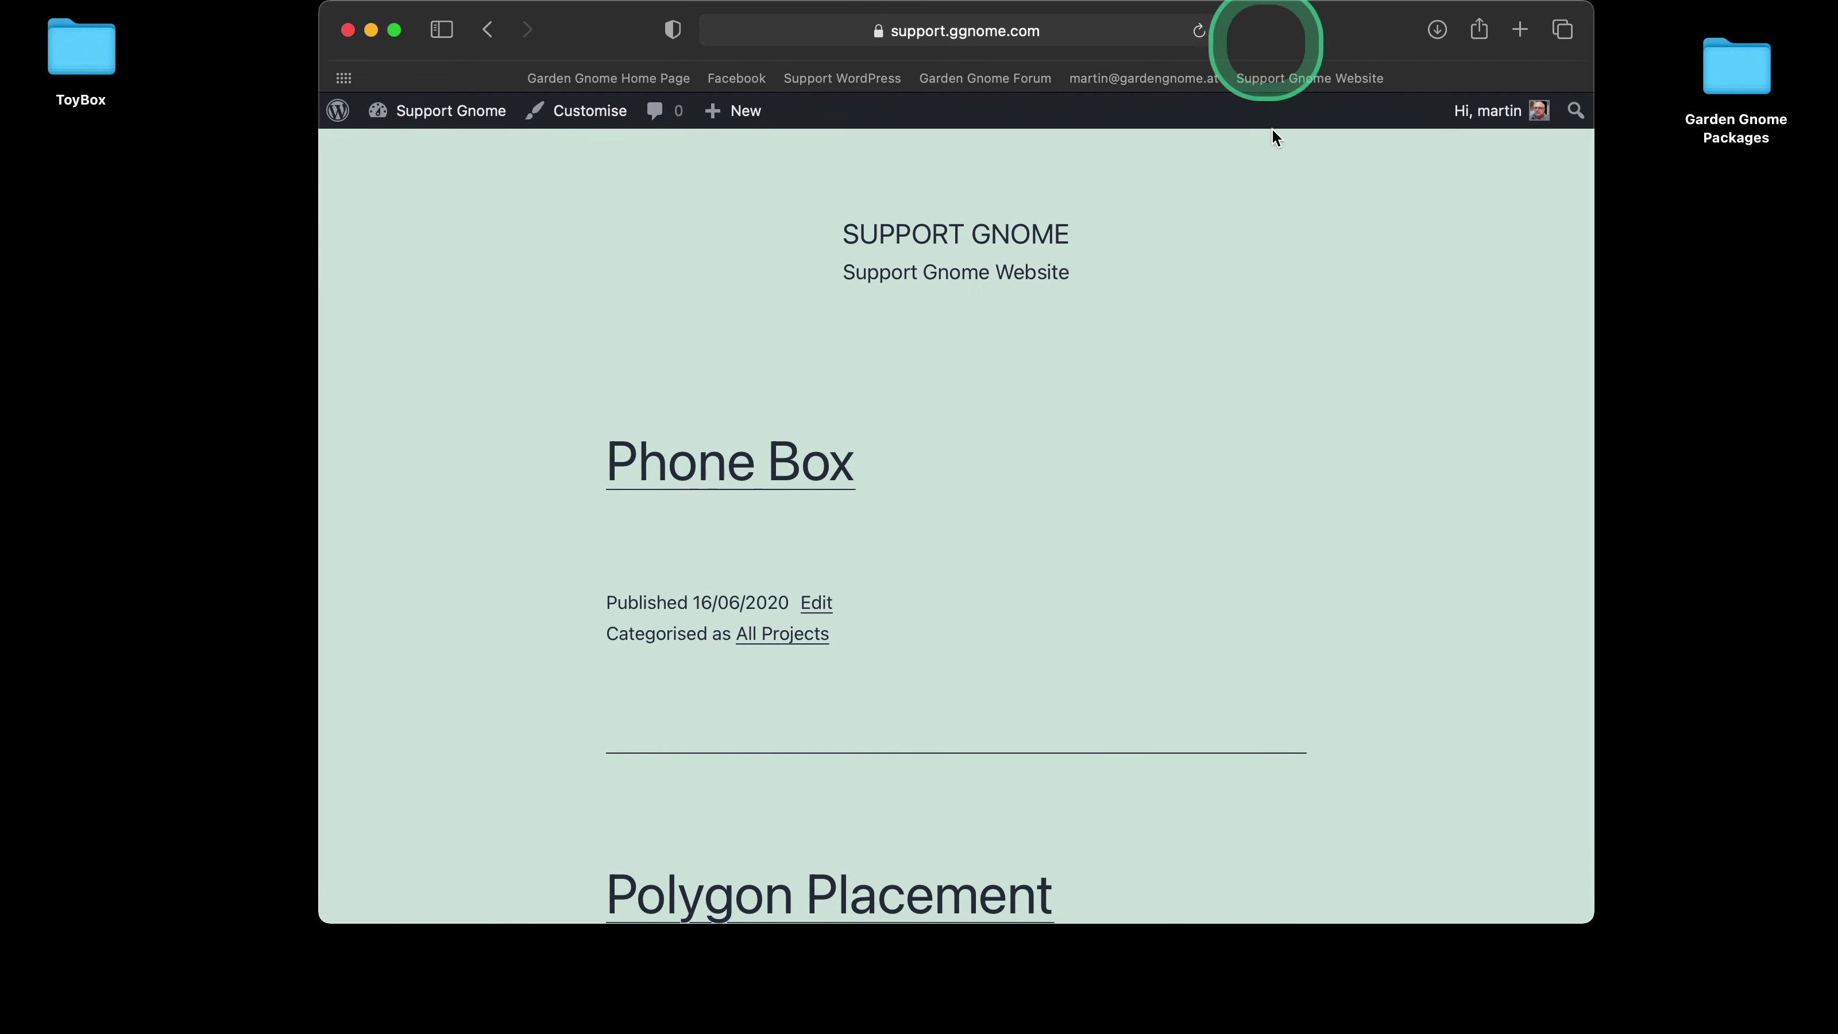
{"action": "scroll", "coordinate": [1313, 403], "scroll_direction": "down", "scroll_amount": 10}
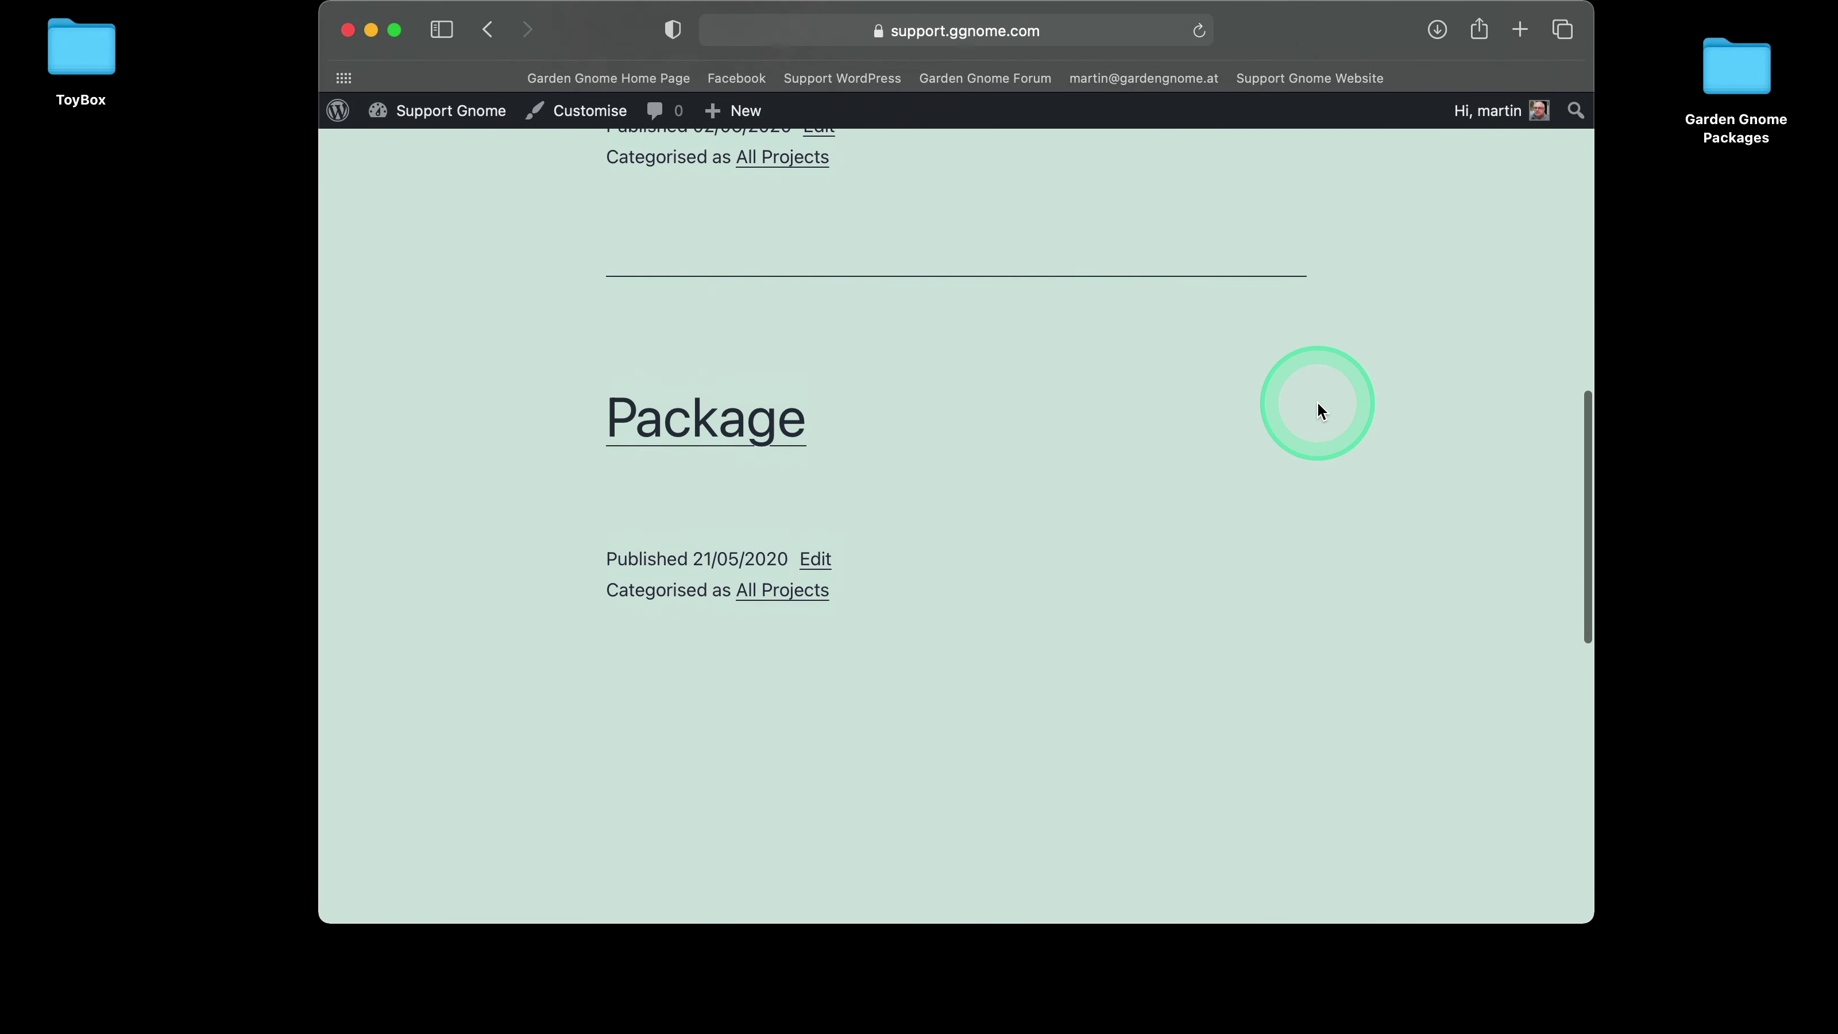
{"action": "scroll", "coordinate": [1317, 403], "scroll_direction": "up", "scroll_amount": 15}
{"action": "mouse_move", "coordinate": [432, 128]}
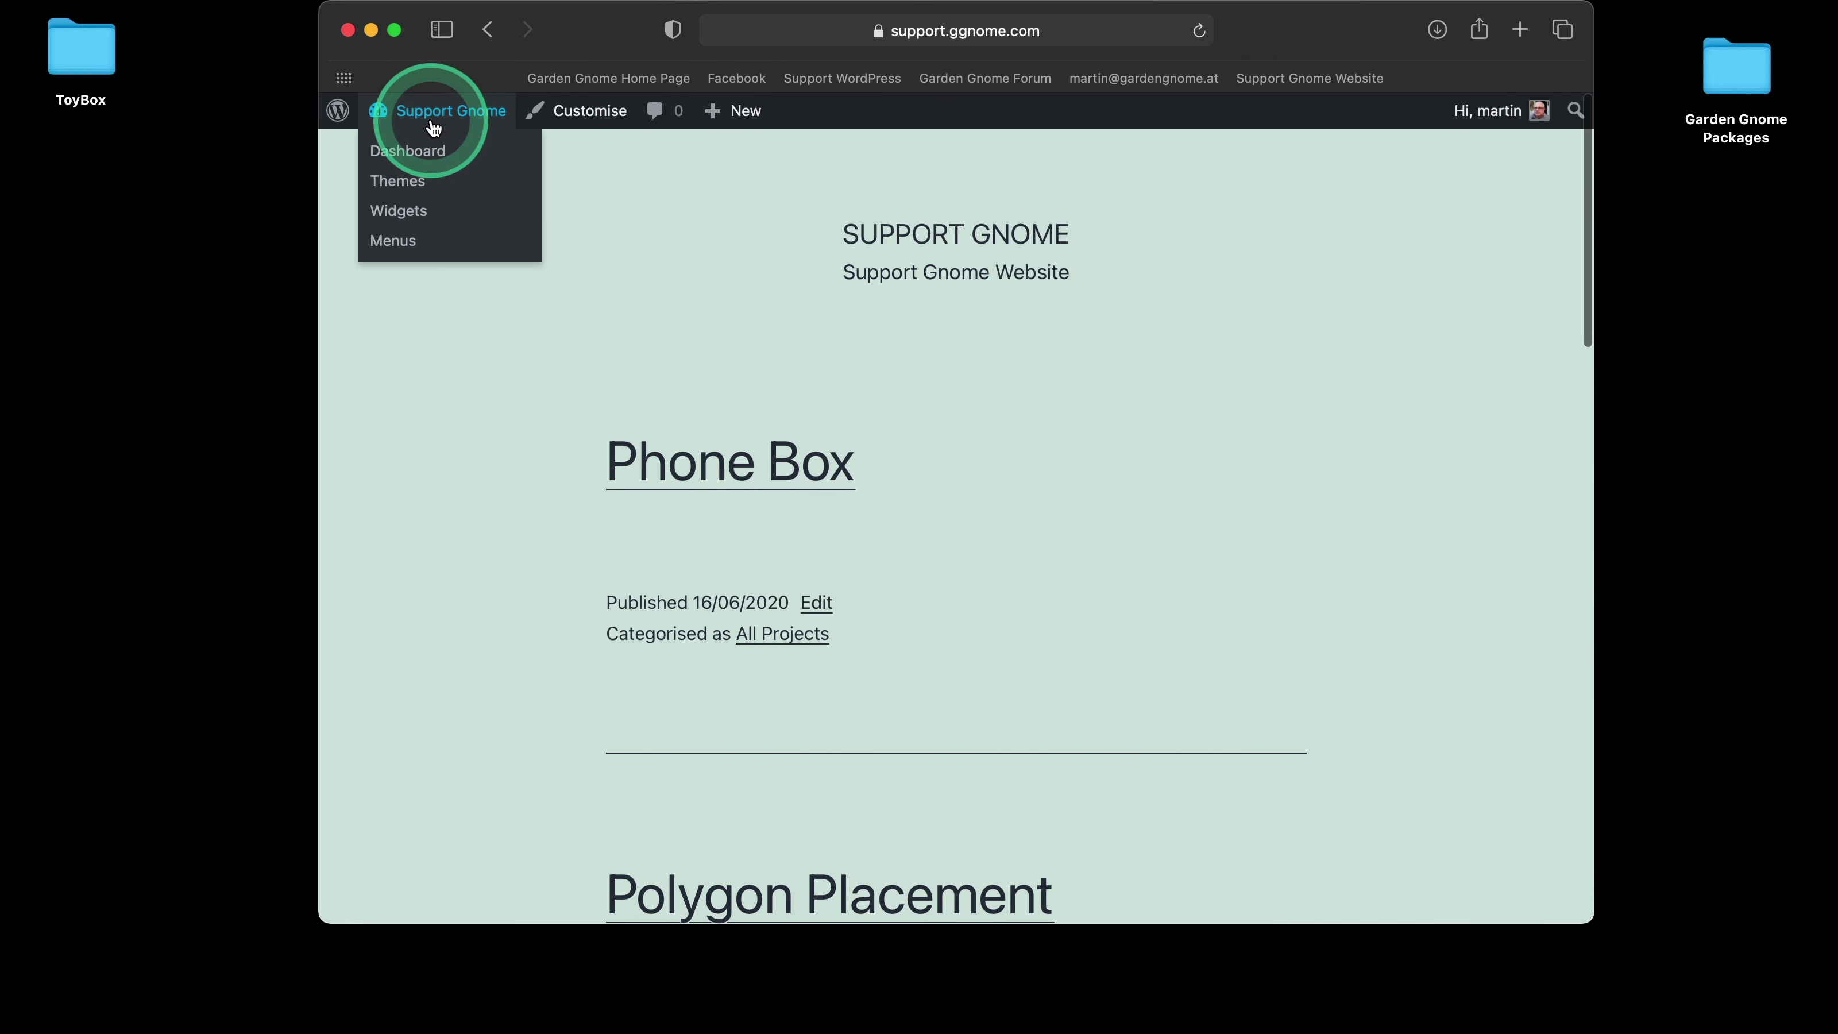
{"action": "left_click", "coordinate": [409, 151]}
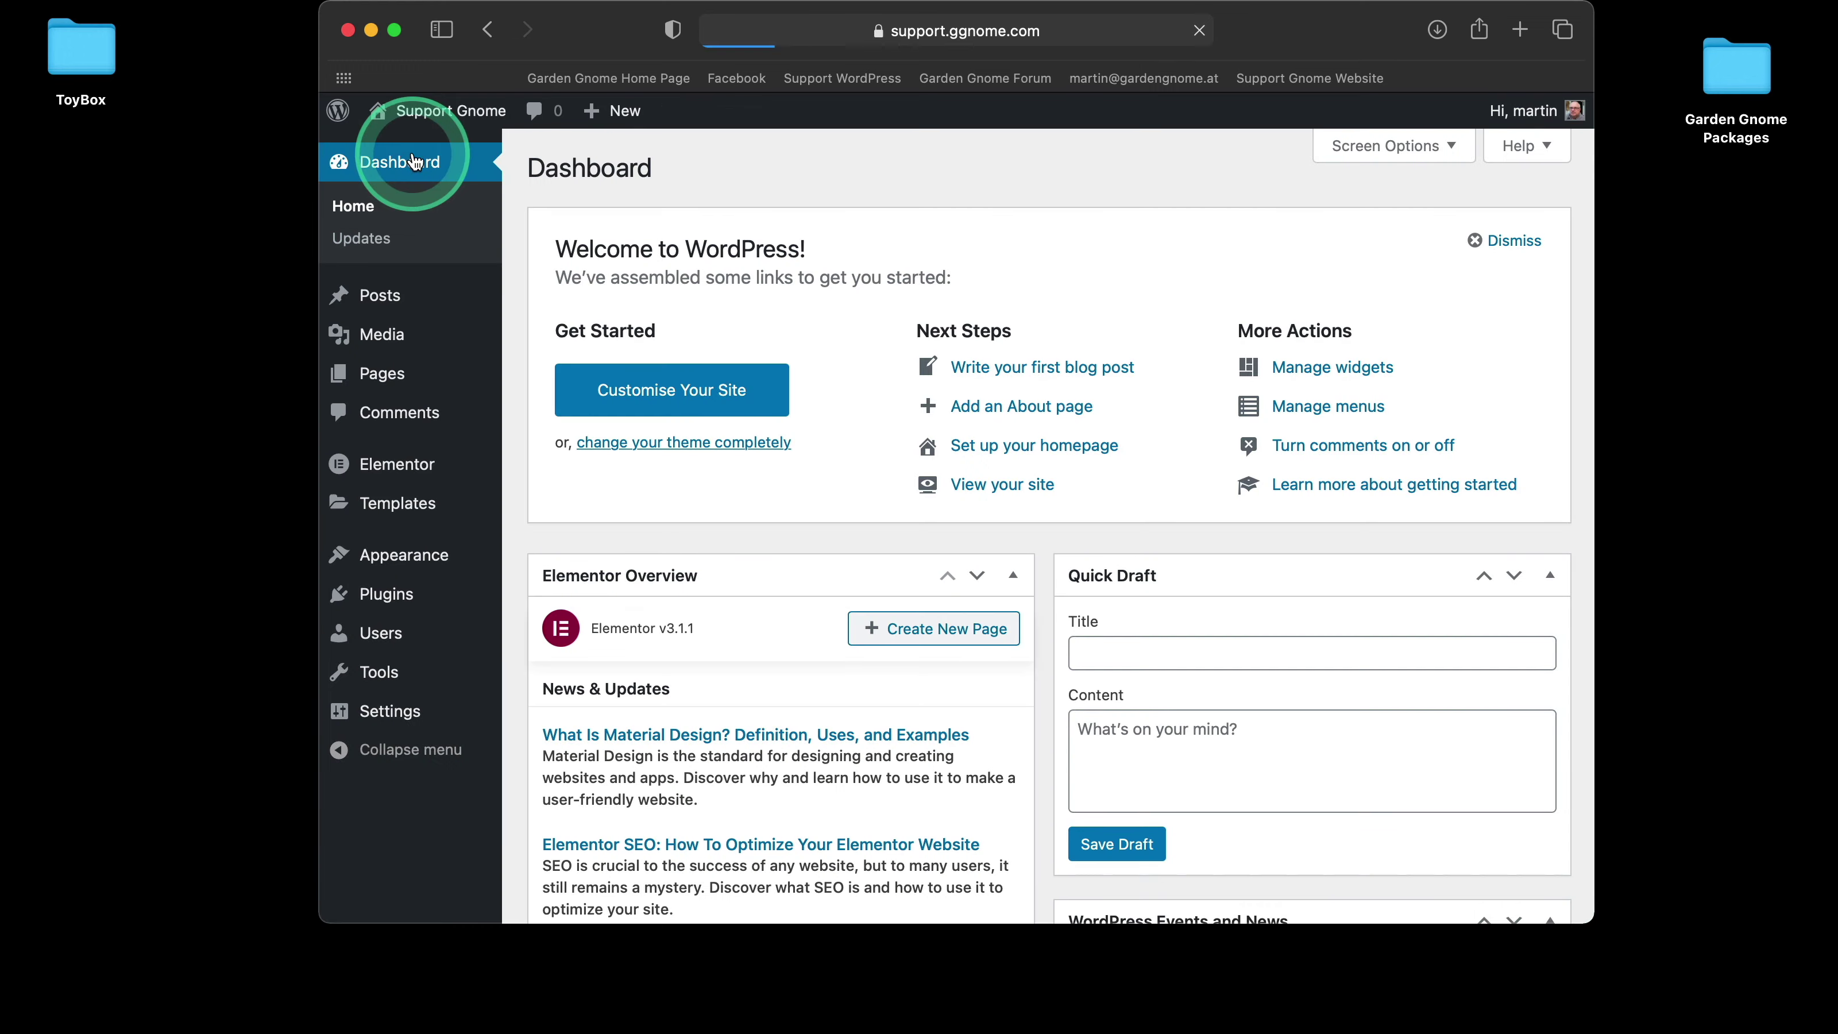
- Open the Add Plugins page in WordPress and search the plugin directory for GGPKG
{"action": "scroll", "coordinate": [390, 362], "scroll_direction": "down", "scroll_amount": 6}
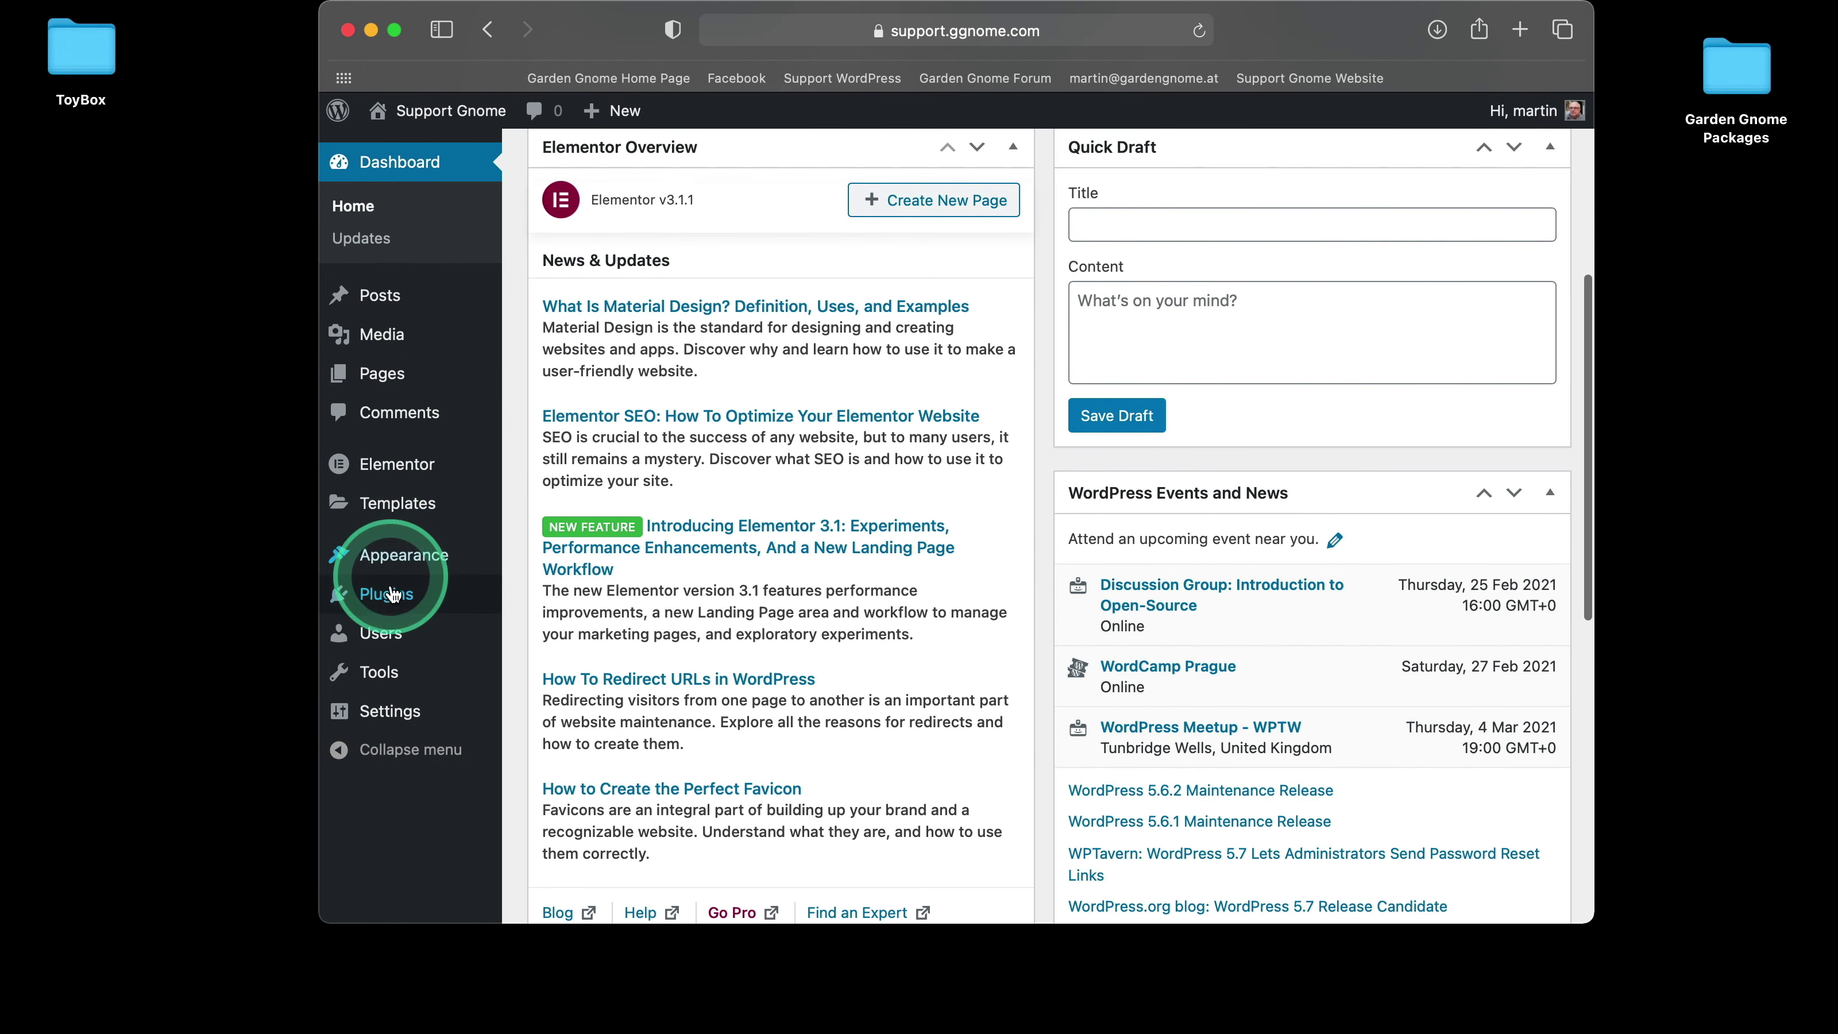
{"action": "left_click", "coordinate": [392, 594]}
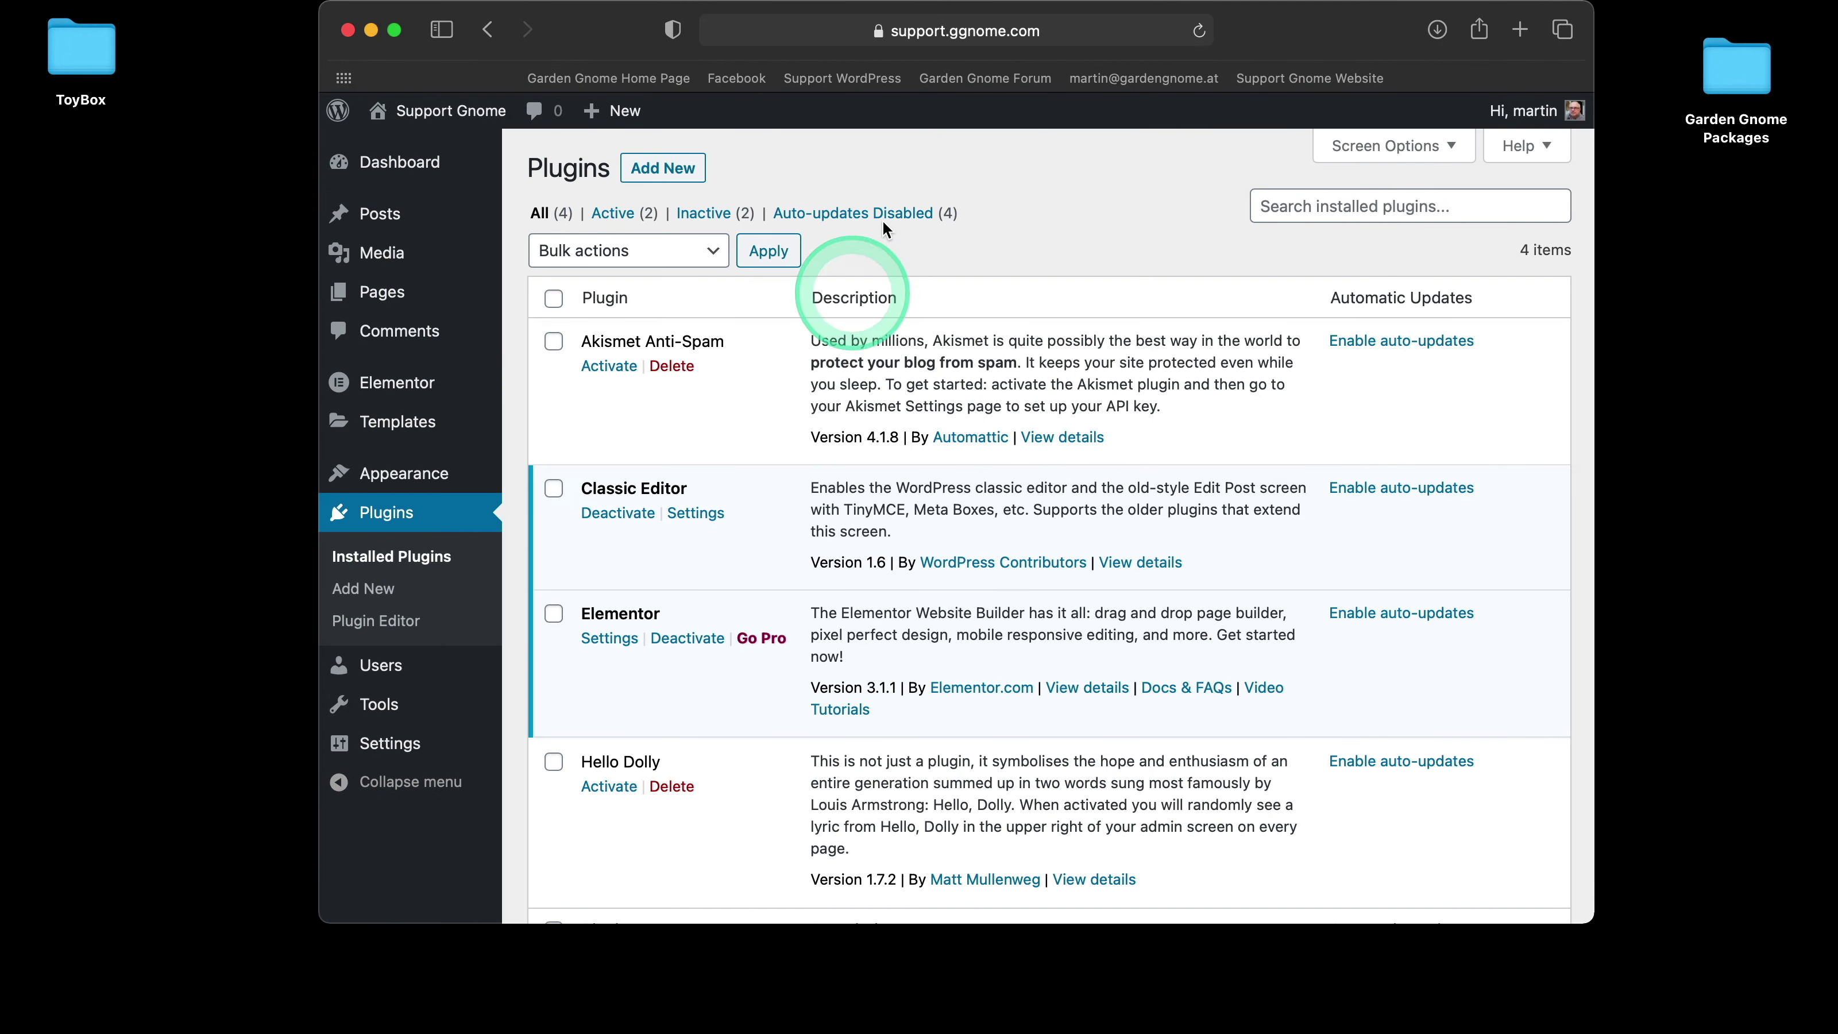
{"action": "left_click", "coordinate": [663, 169]}
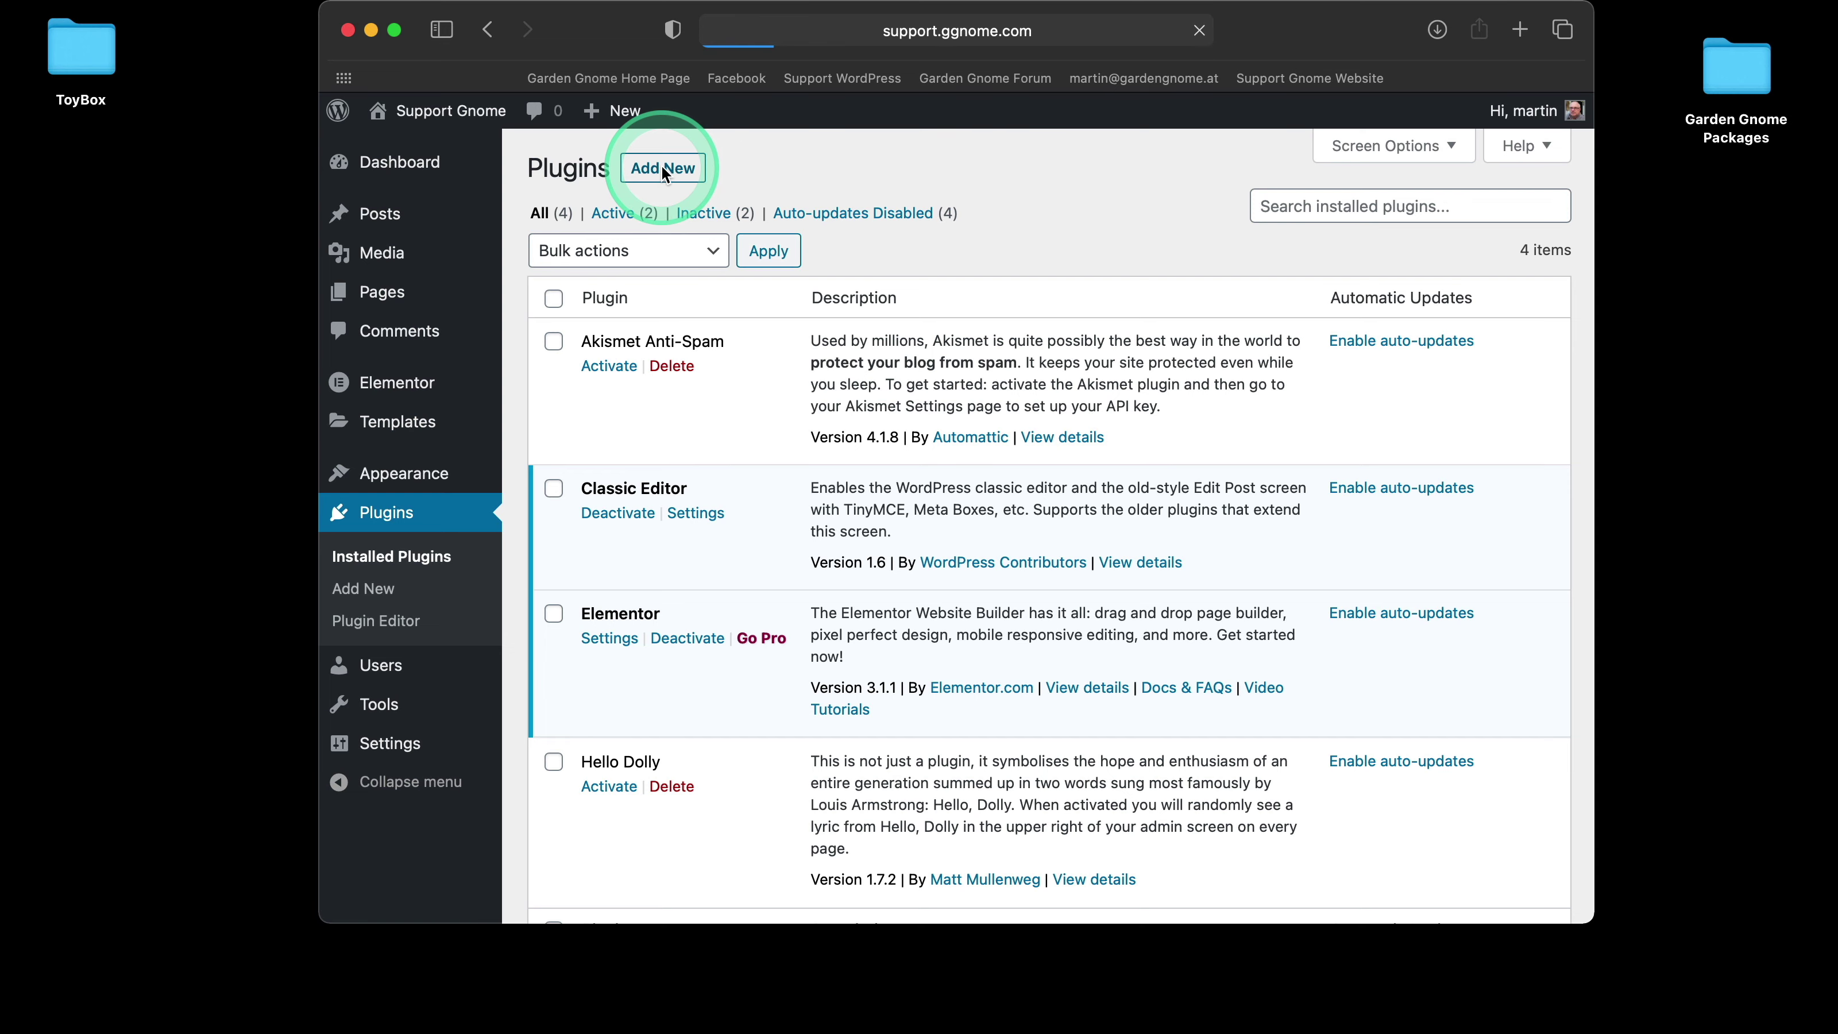
{"action": "left_click", "coordinate": [1354, 233]}
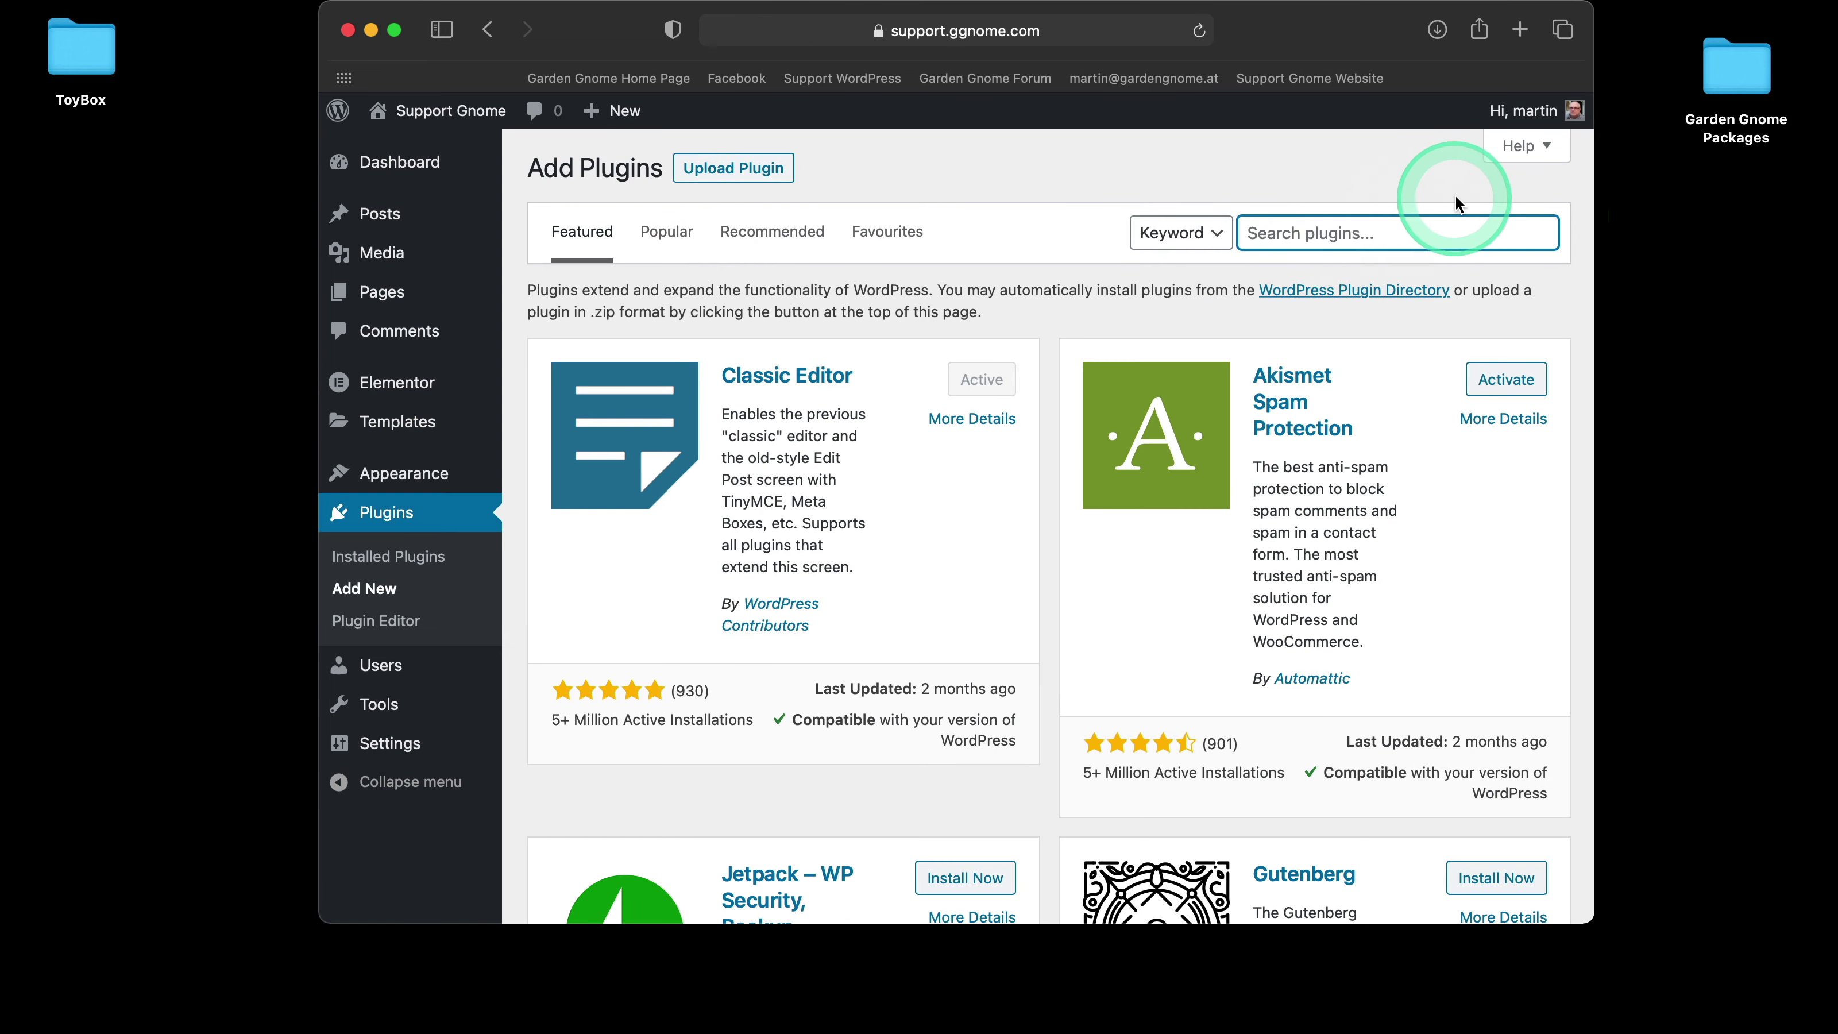
{"action": "type", "text": "GG"}
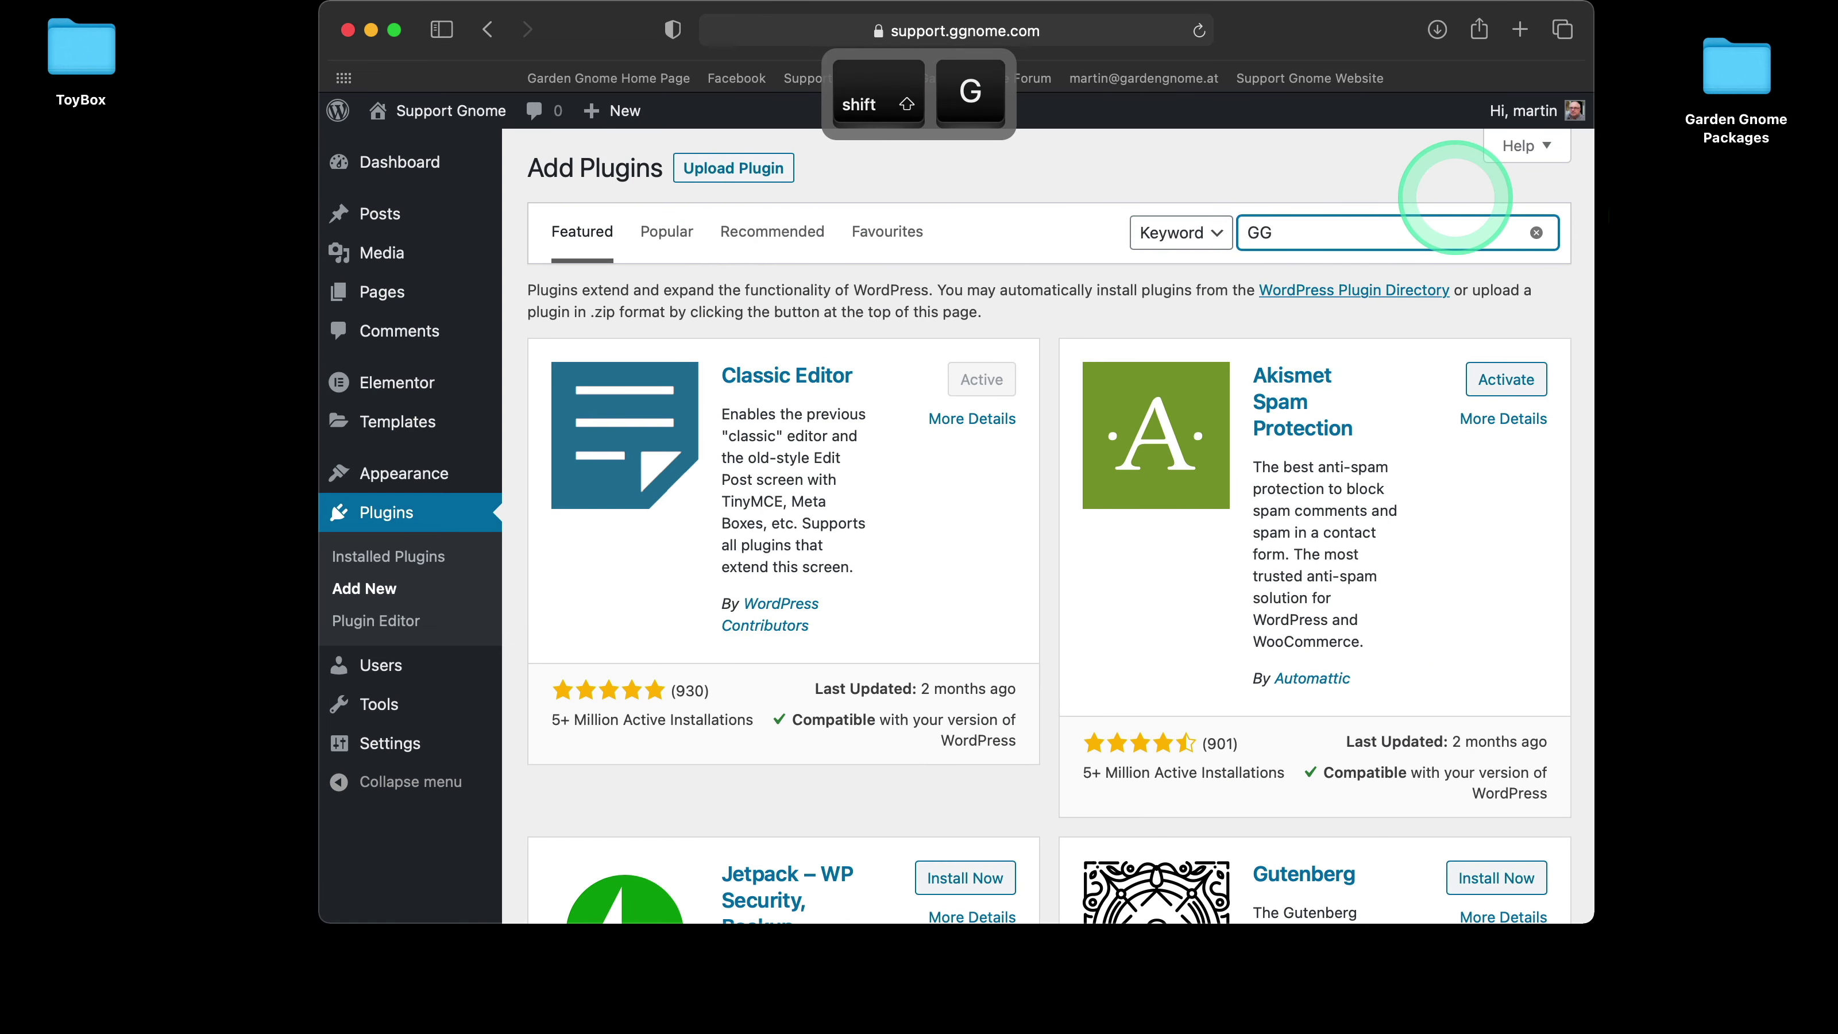
{"action": "type", "text": "PKG"}
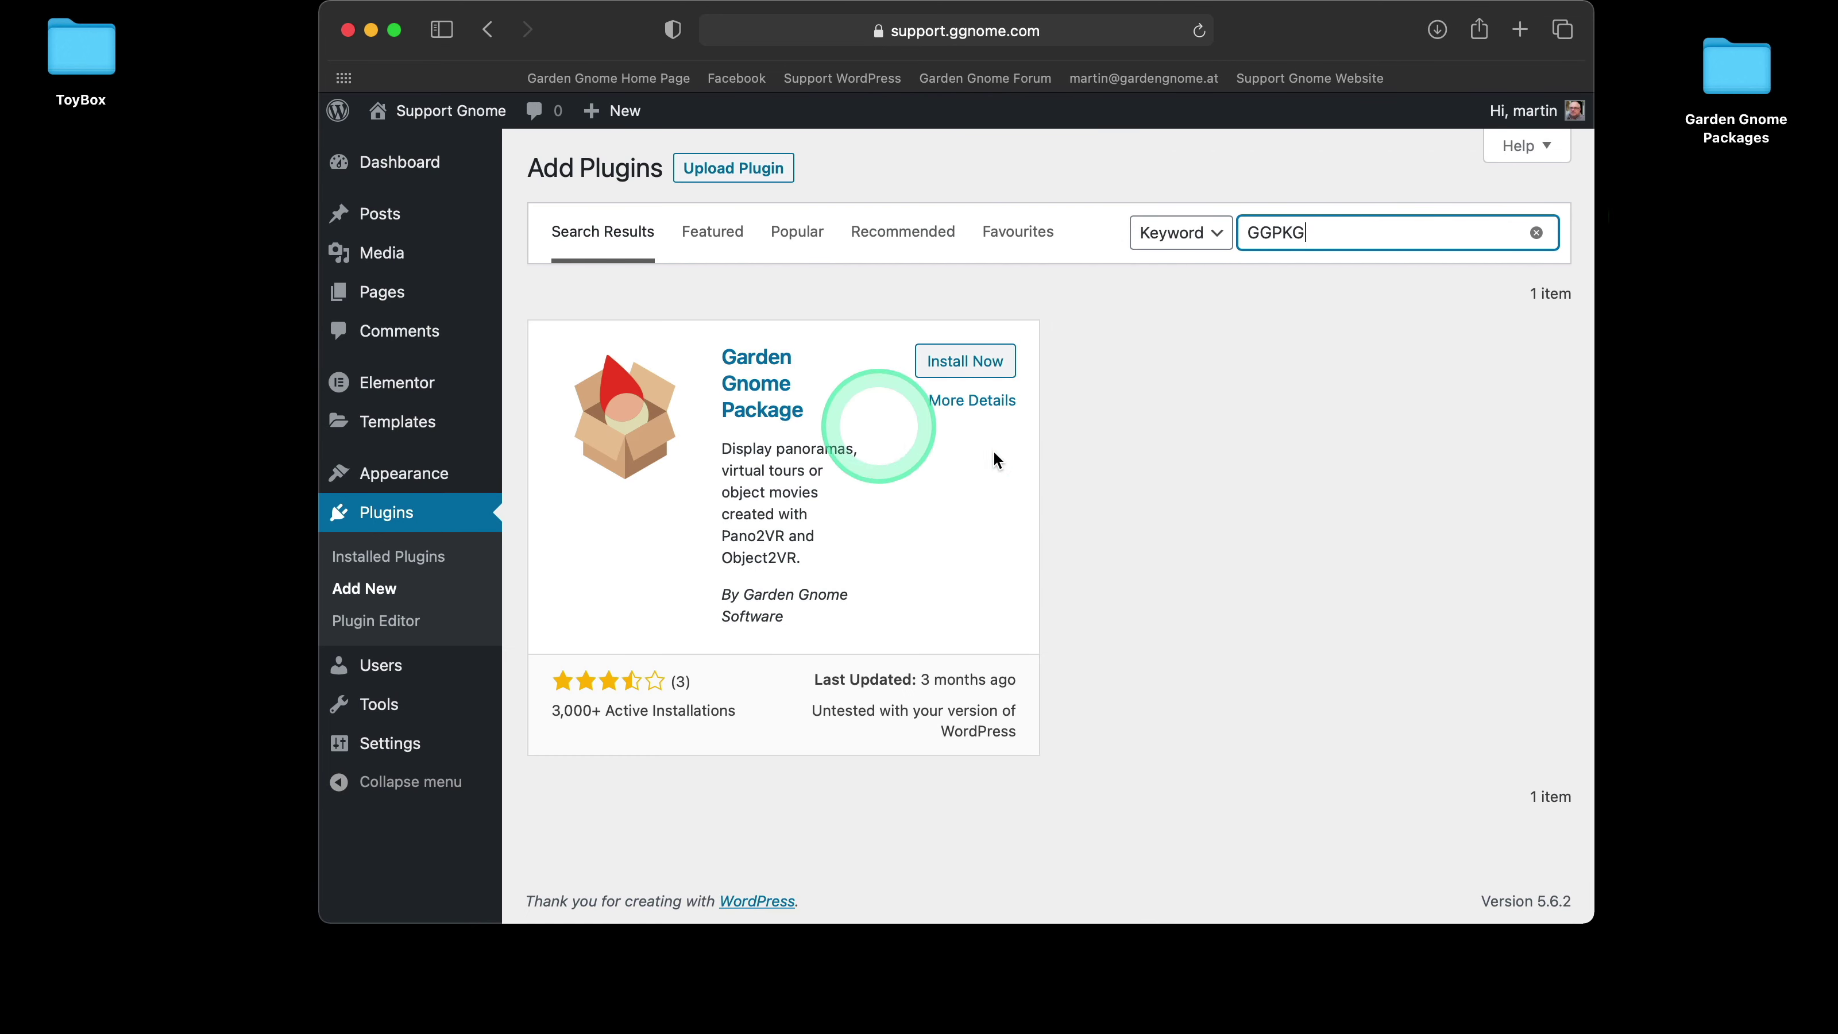
- Install and activate the Garden Gnome Package plugin, and check its entry among the installed plugins
{"action": "left_click", "coordinate": [1007, 358]}
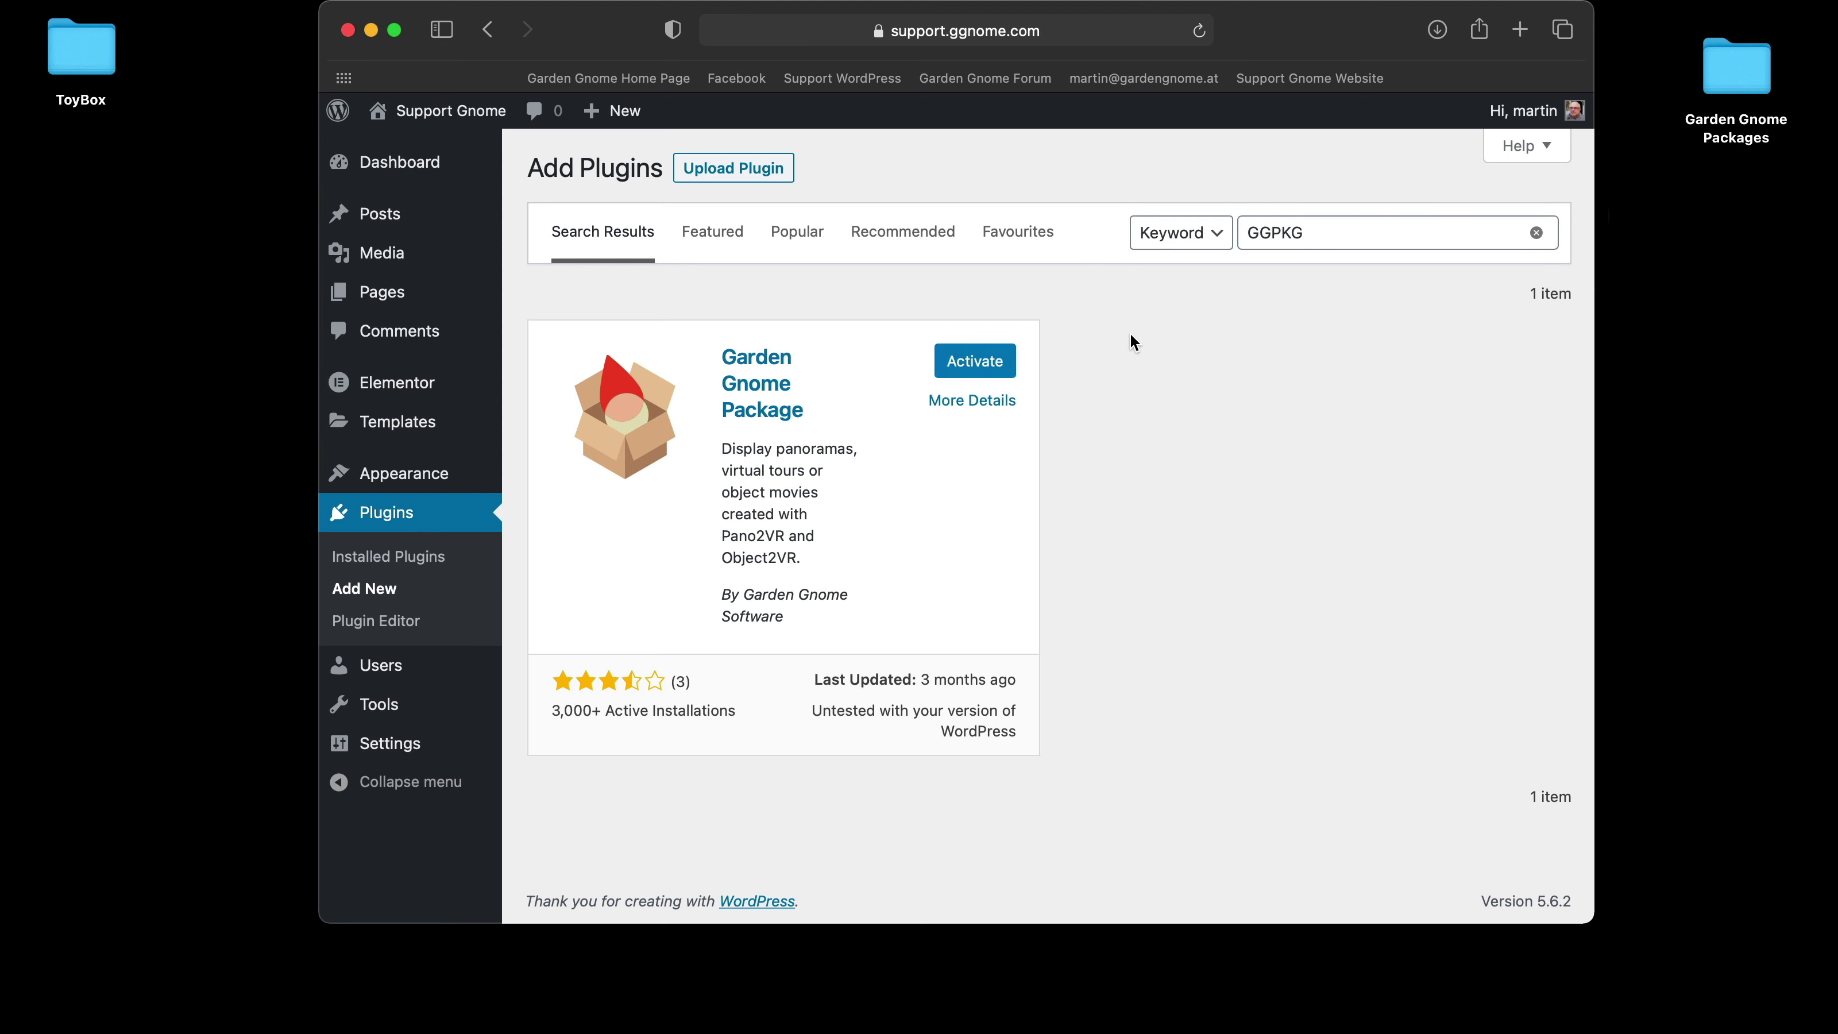
{"action": "left_click", "coordinate": [975, 361]}
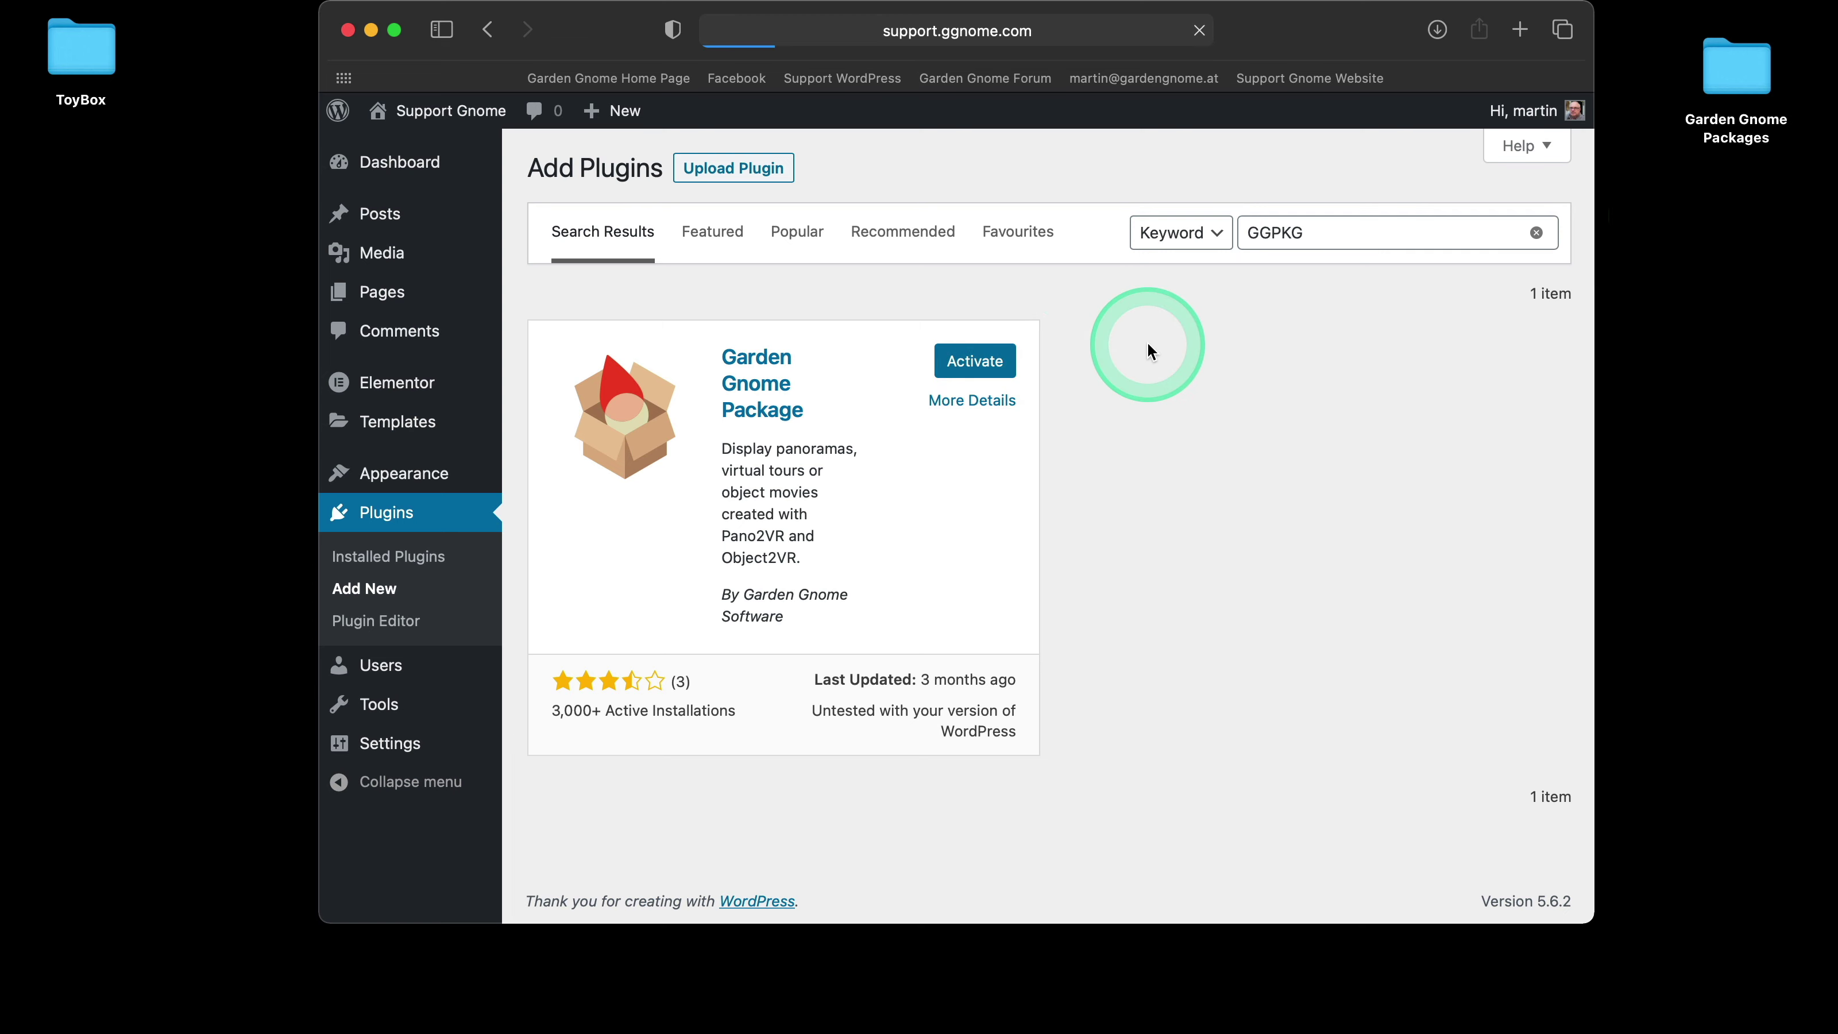
{"action": "scroll", "coordinate": [1057, 358], "scroll_direction": "down", "scroll_amount": 5}
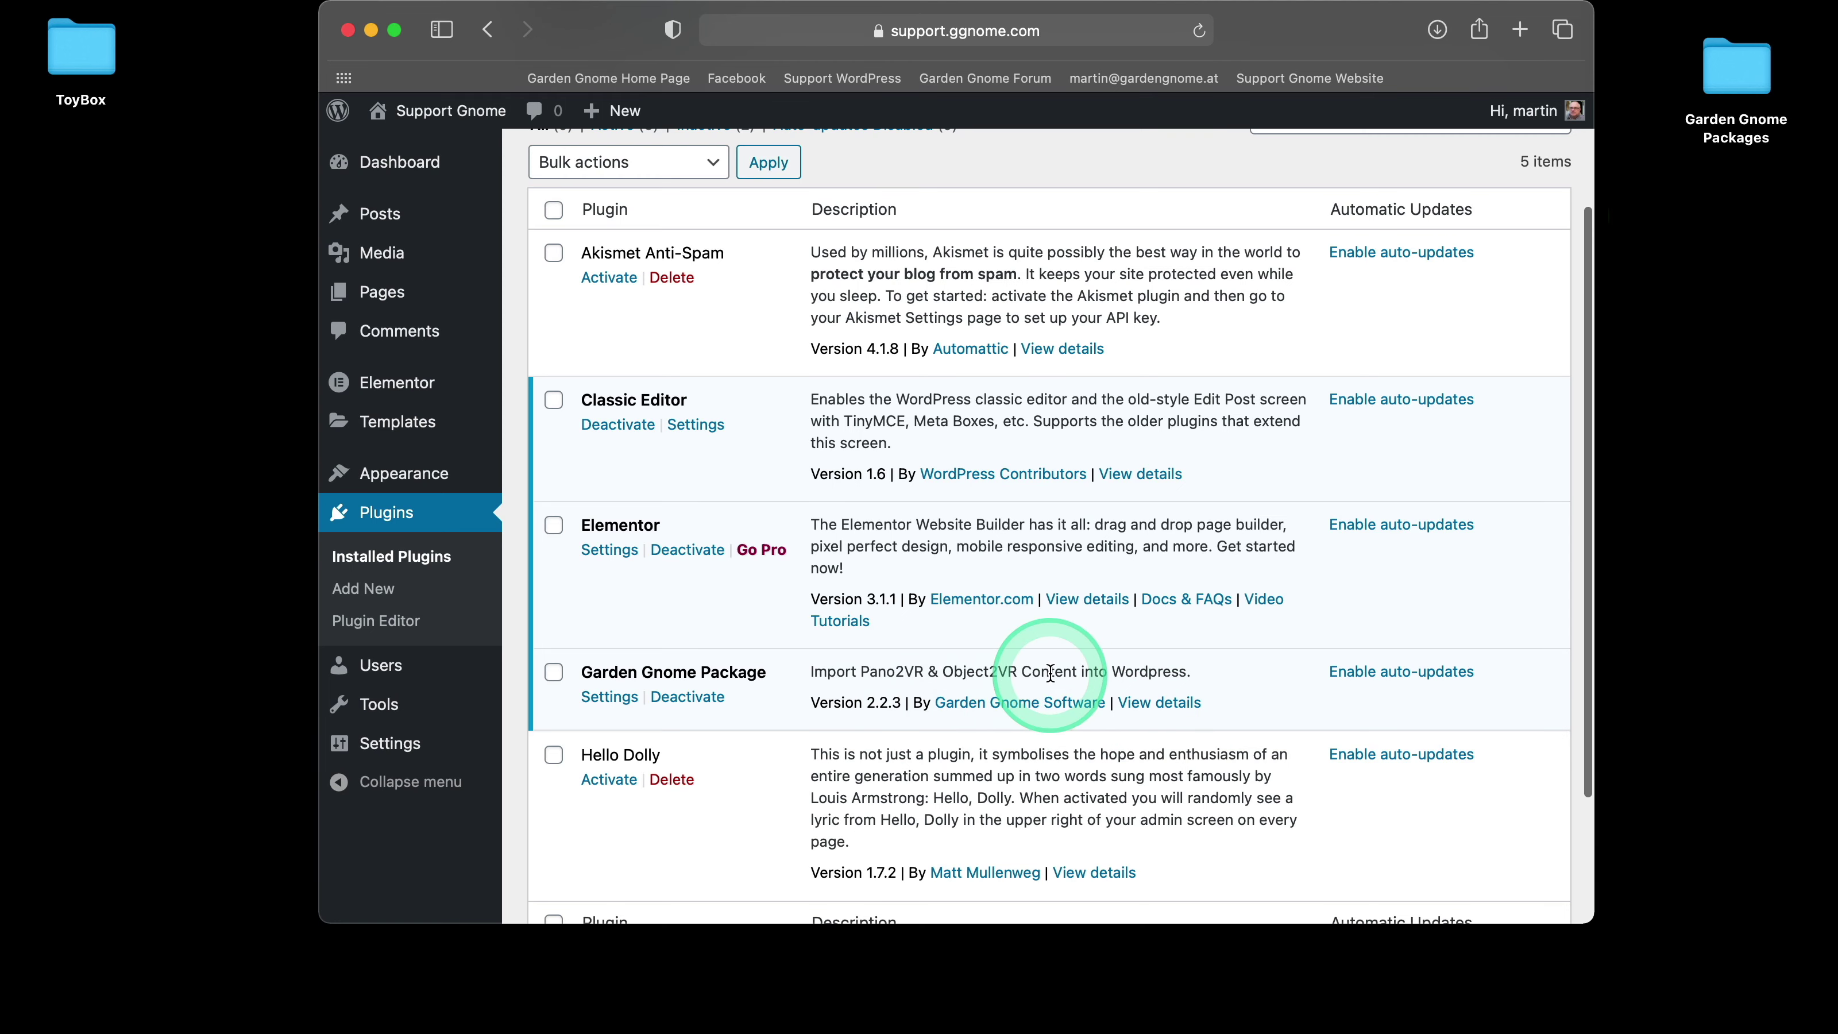
{"action": "scroll", "coordinate": [1059, 716], "scroll_direction": "up", "scroll_amount": 5}
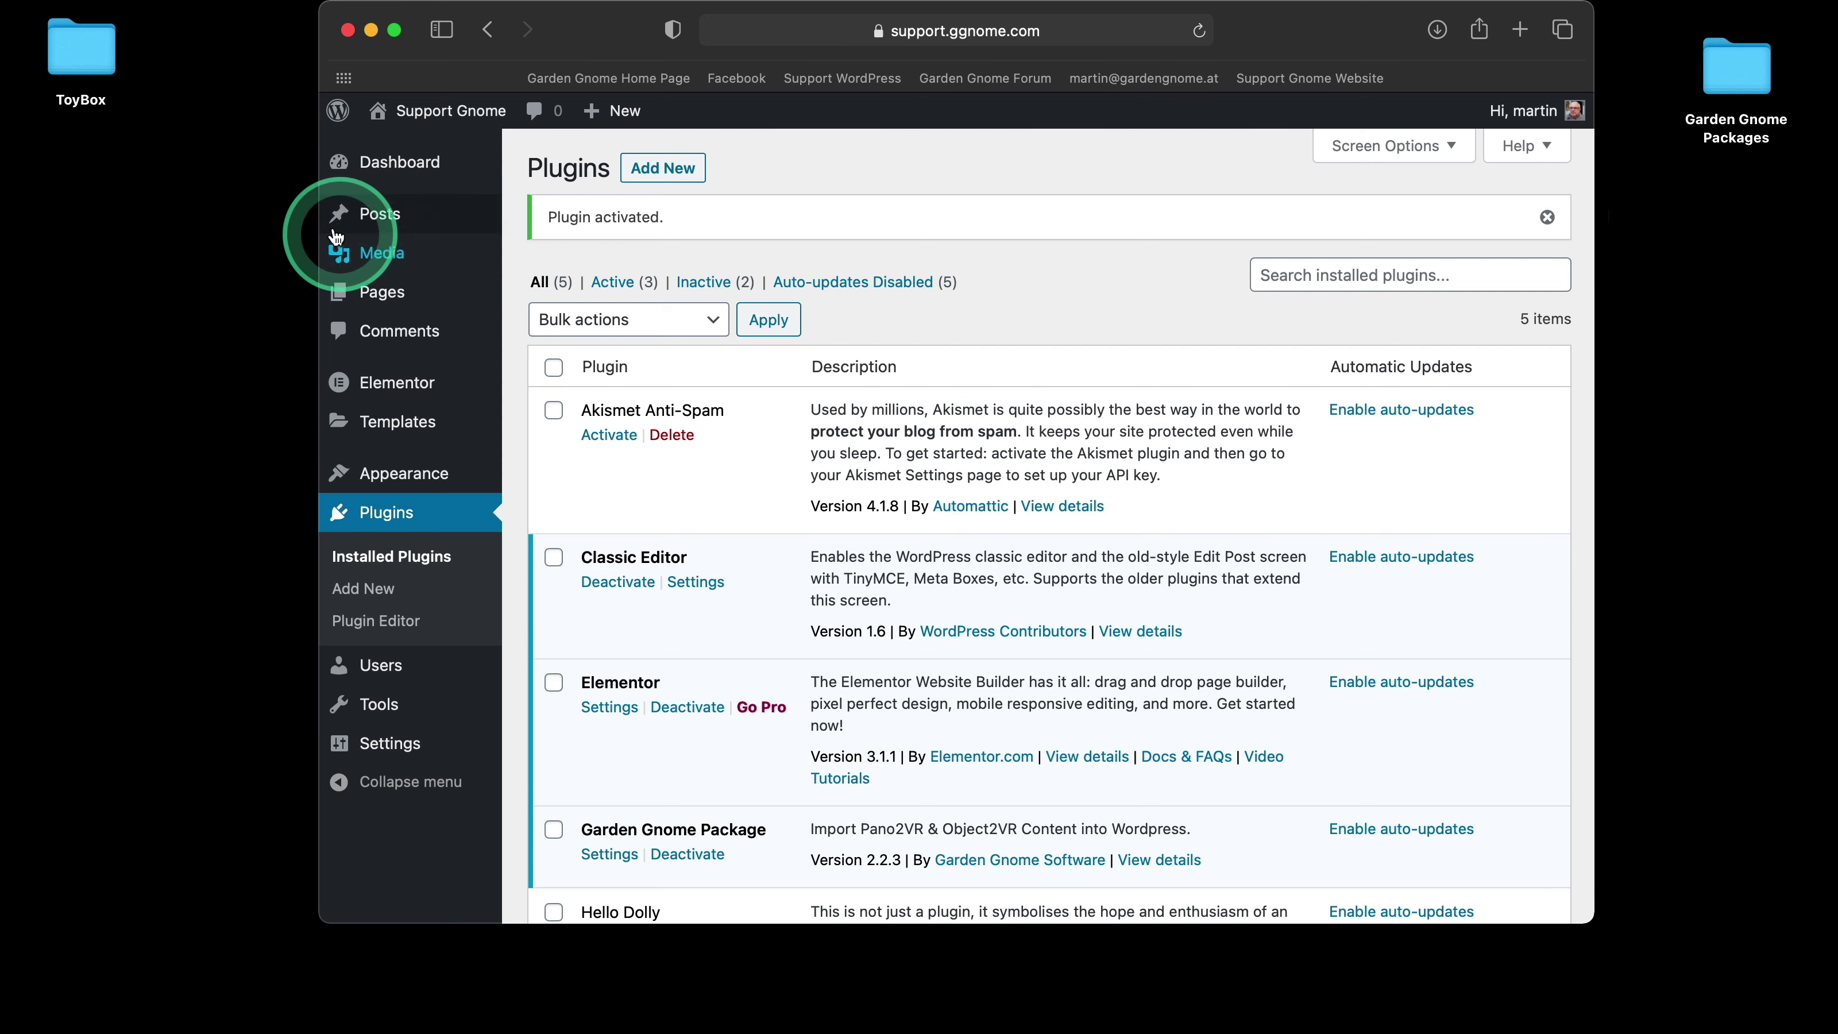
- Open the Upload New Media page and move the browser window to uncover Packages.ggpkg on the desktop
{"action": "mouse_move", "coordinate": [384, 227]}
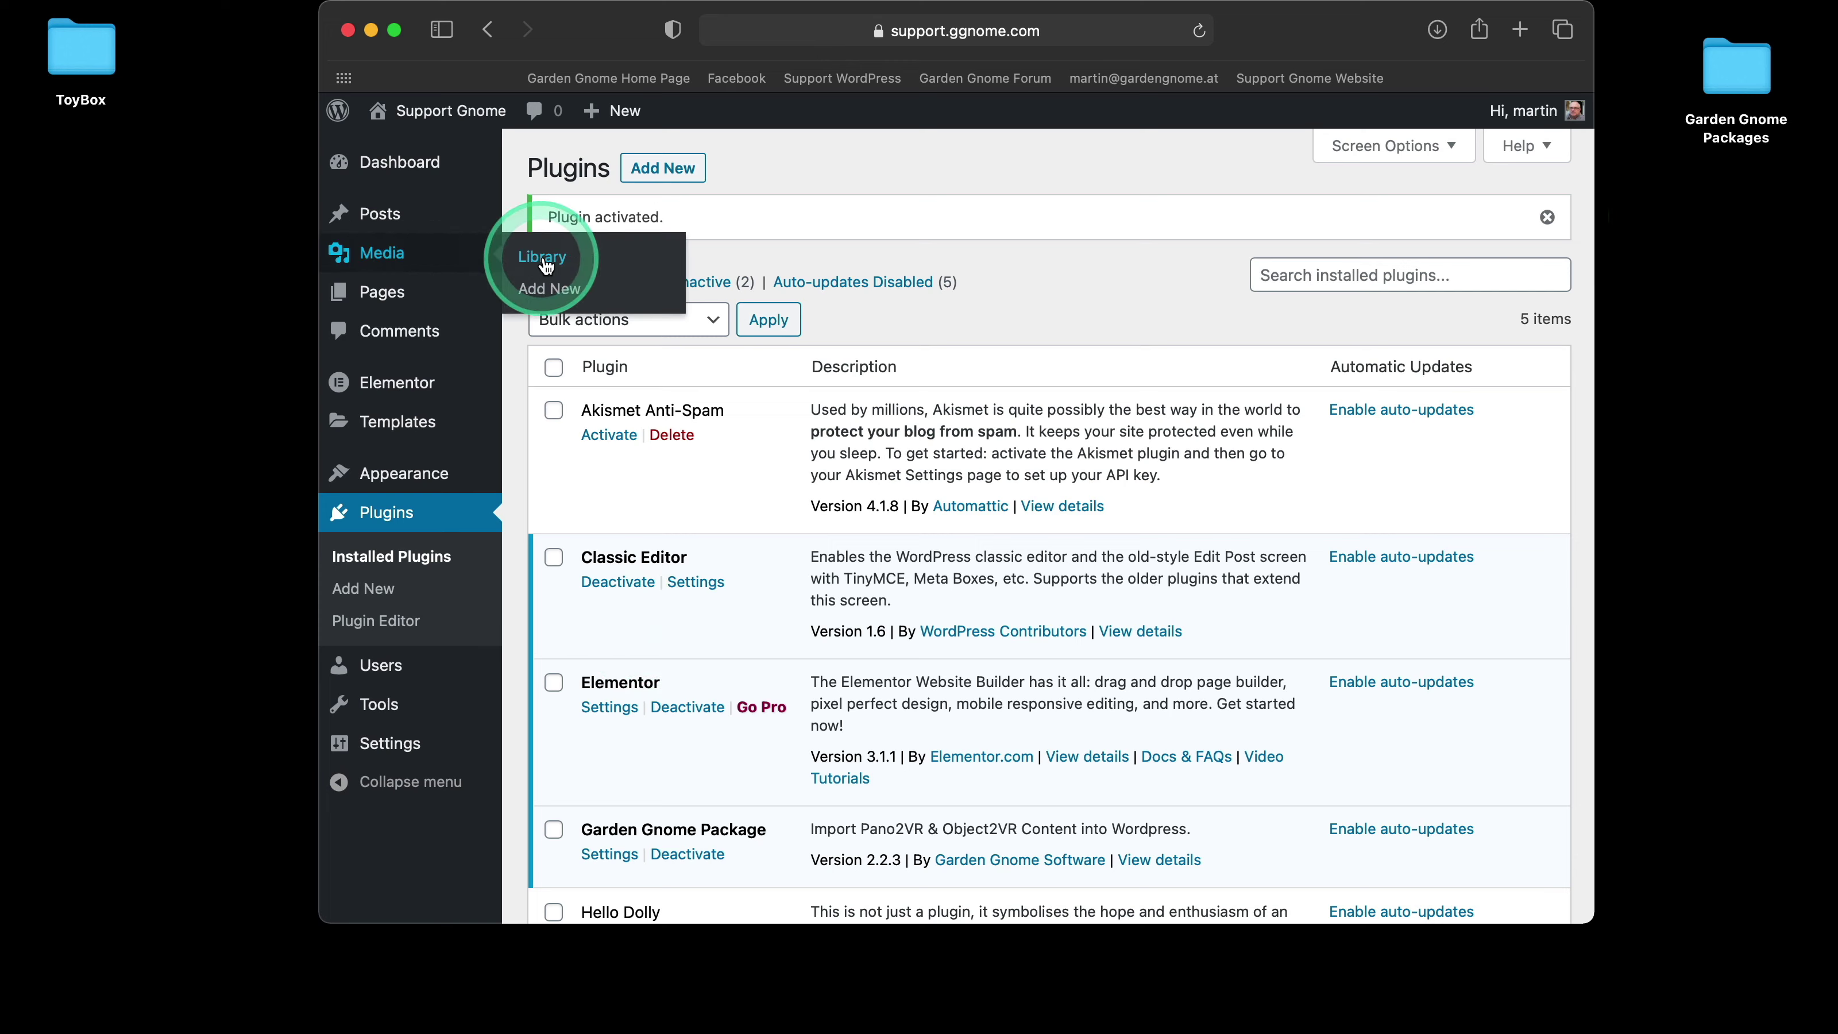
{"action": "left_click", "coordinate": [548, 288]}
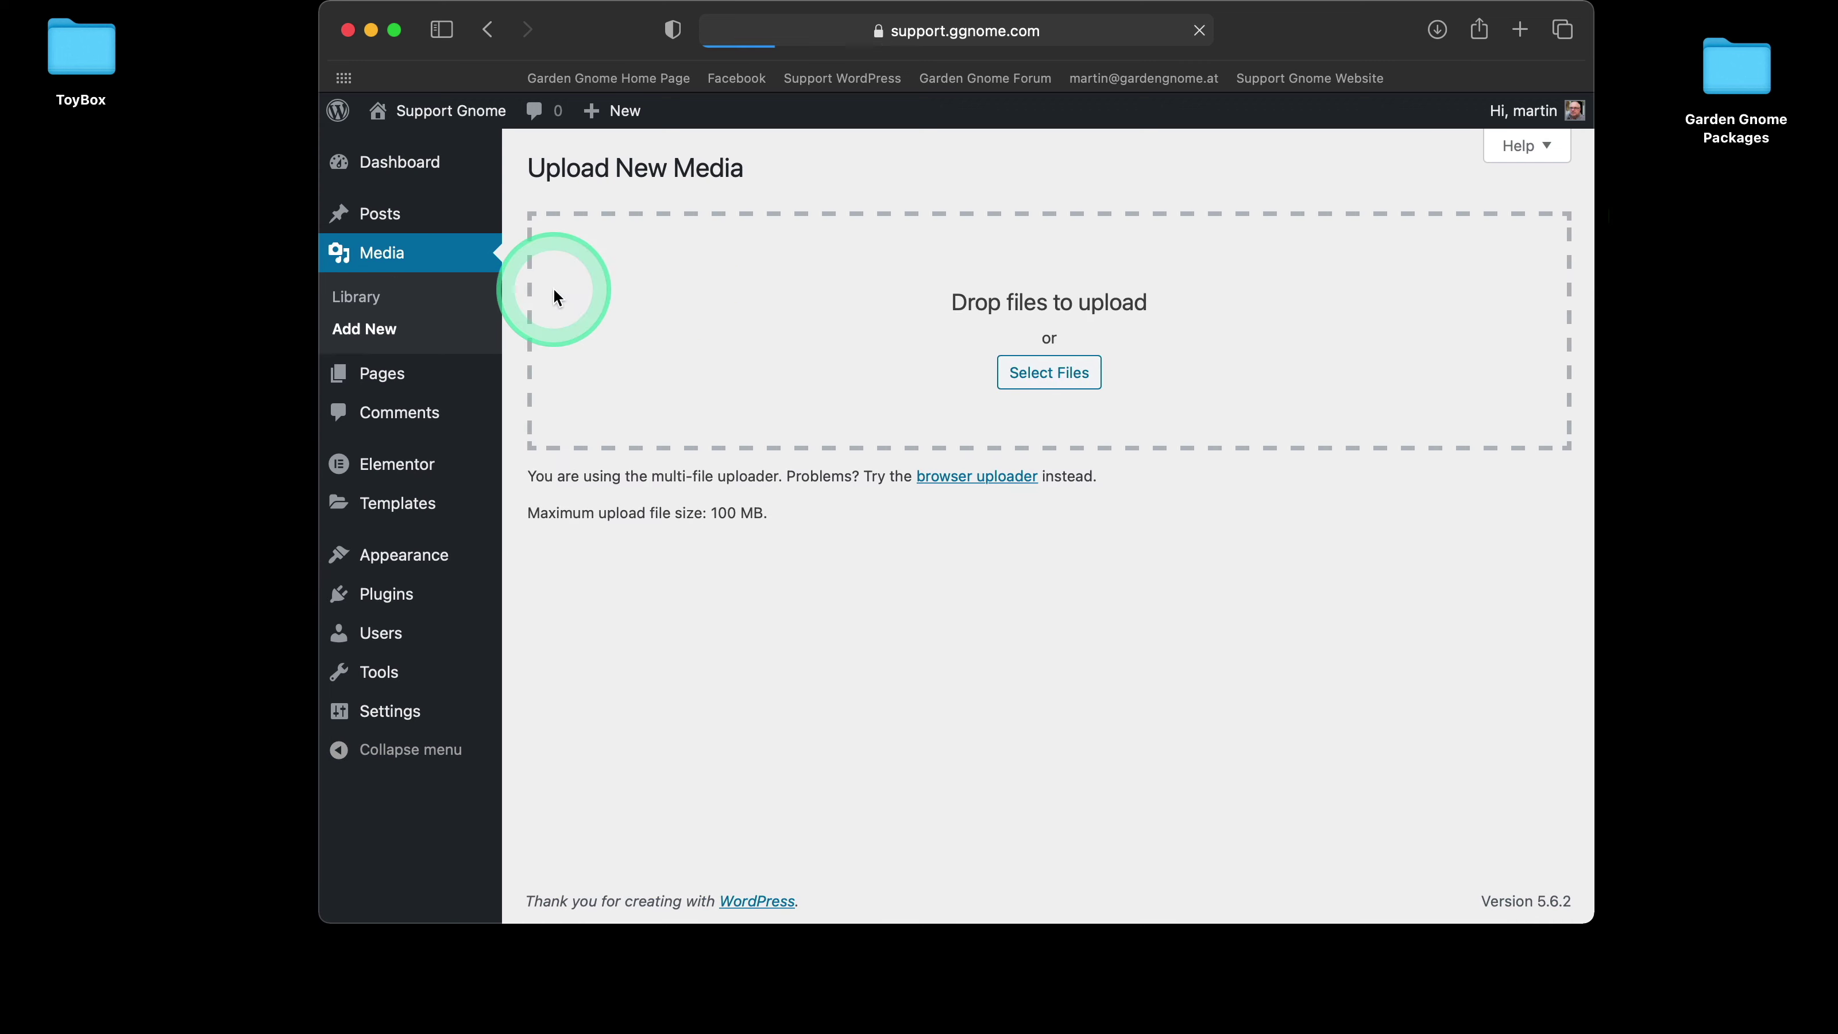
{"action": "left_click_drag", "start_coordinate": [563, 48], "coordinate": [530, 114]}
{"action": "left_click", "coordinate": [829, 721]}
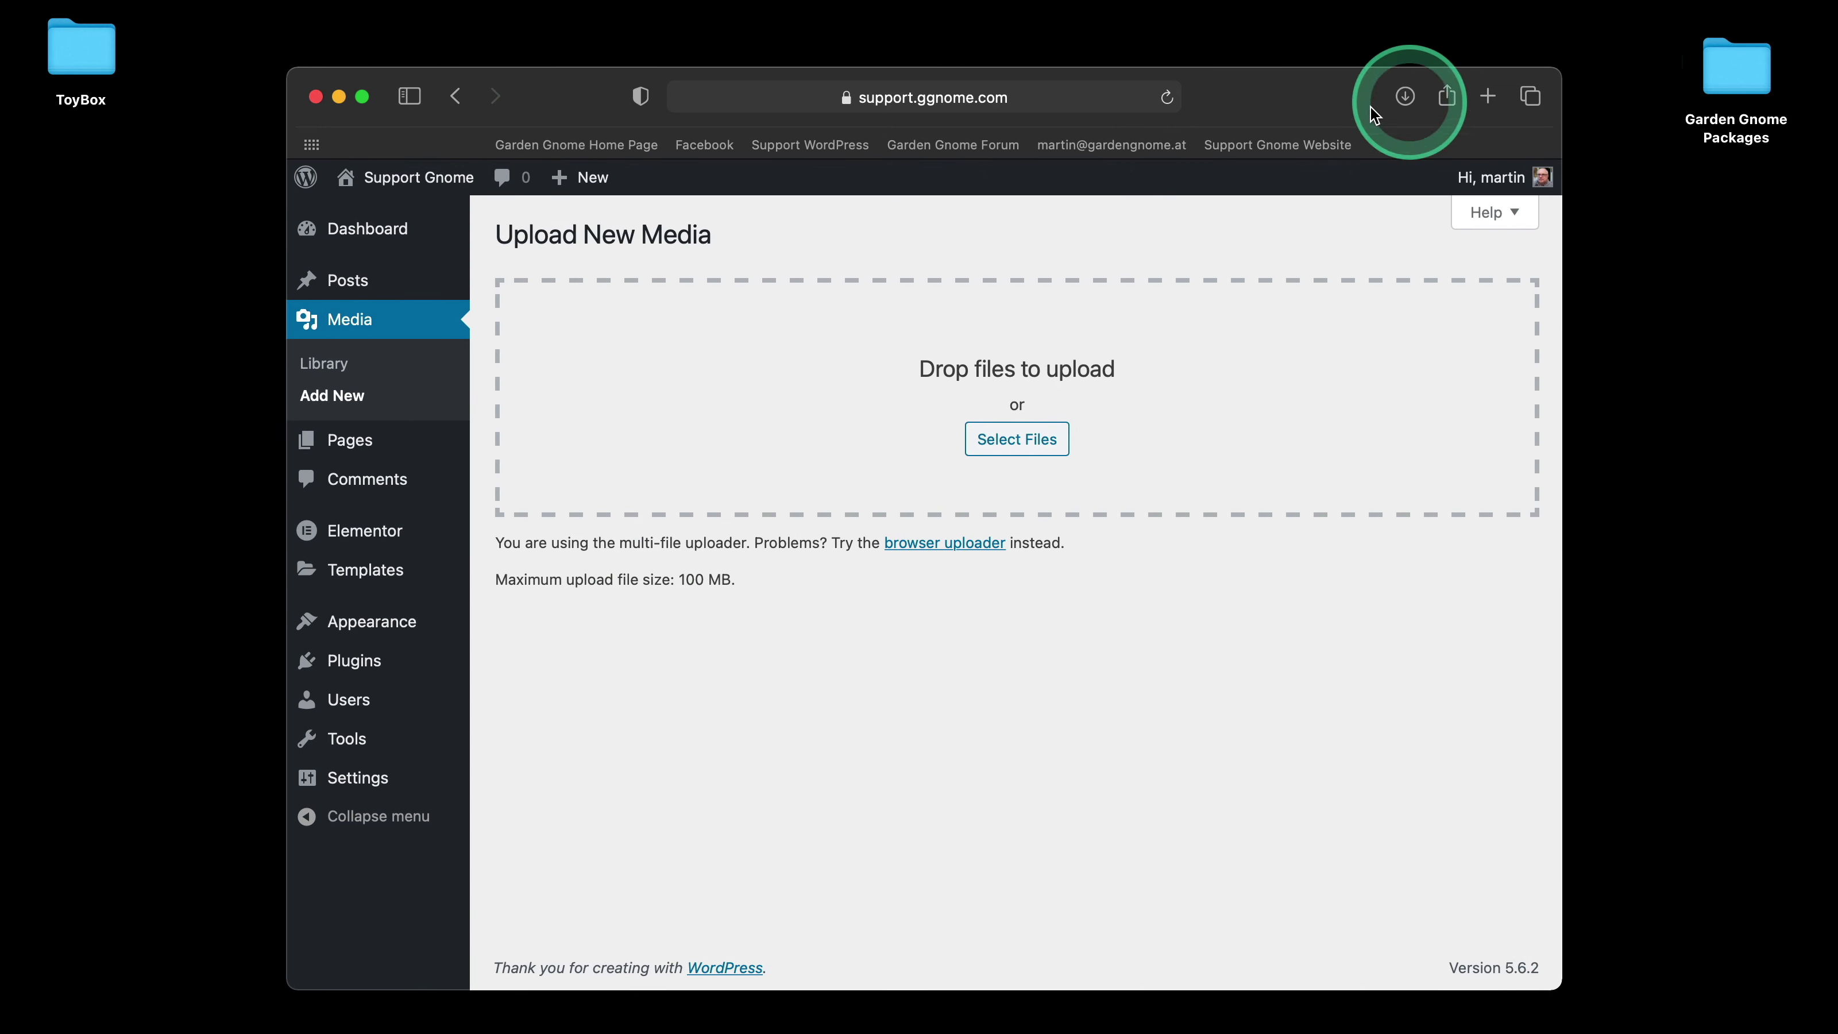
{"action": "left_click_drag", "start_coordinate": [1375, 115], "coordinate": [1418, 84]}
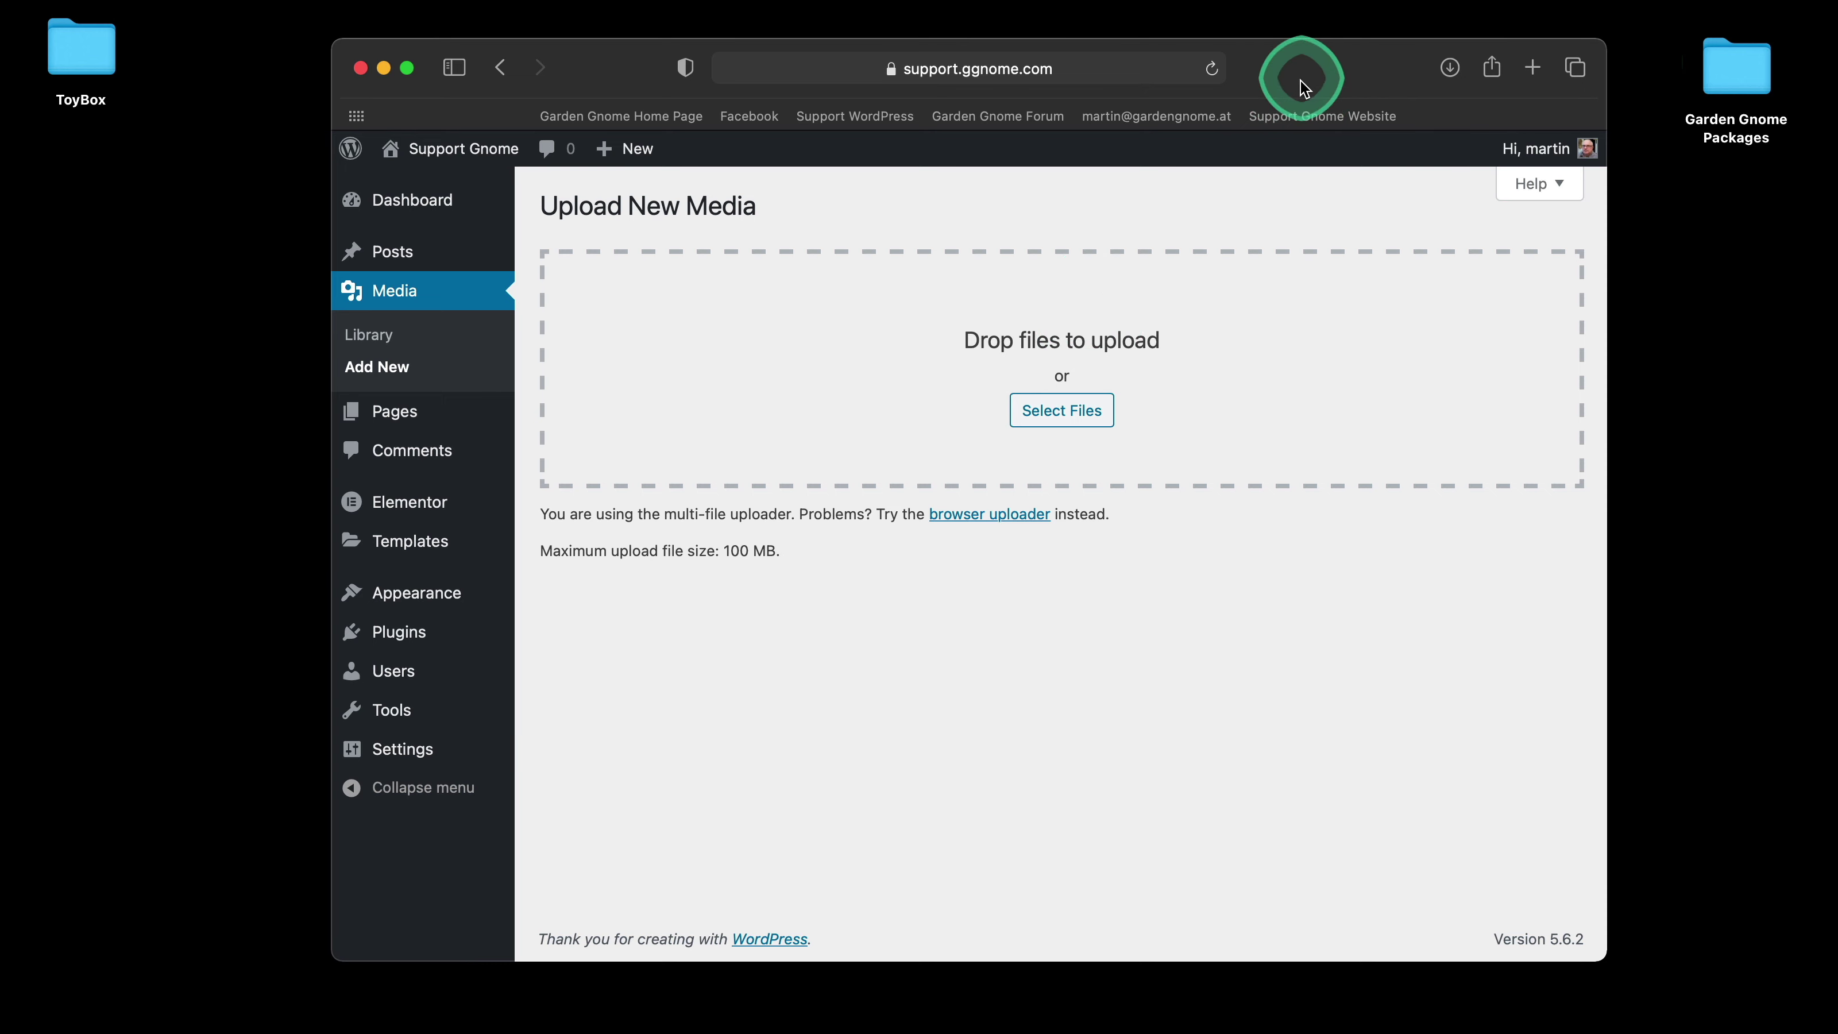
{"action": "left_click_drag", "start_coordinate": [1303, 86], "coordinate": [1270, 389]}
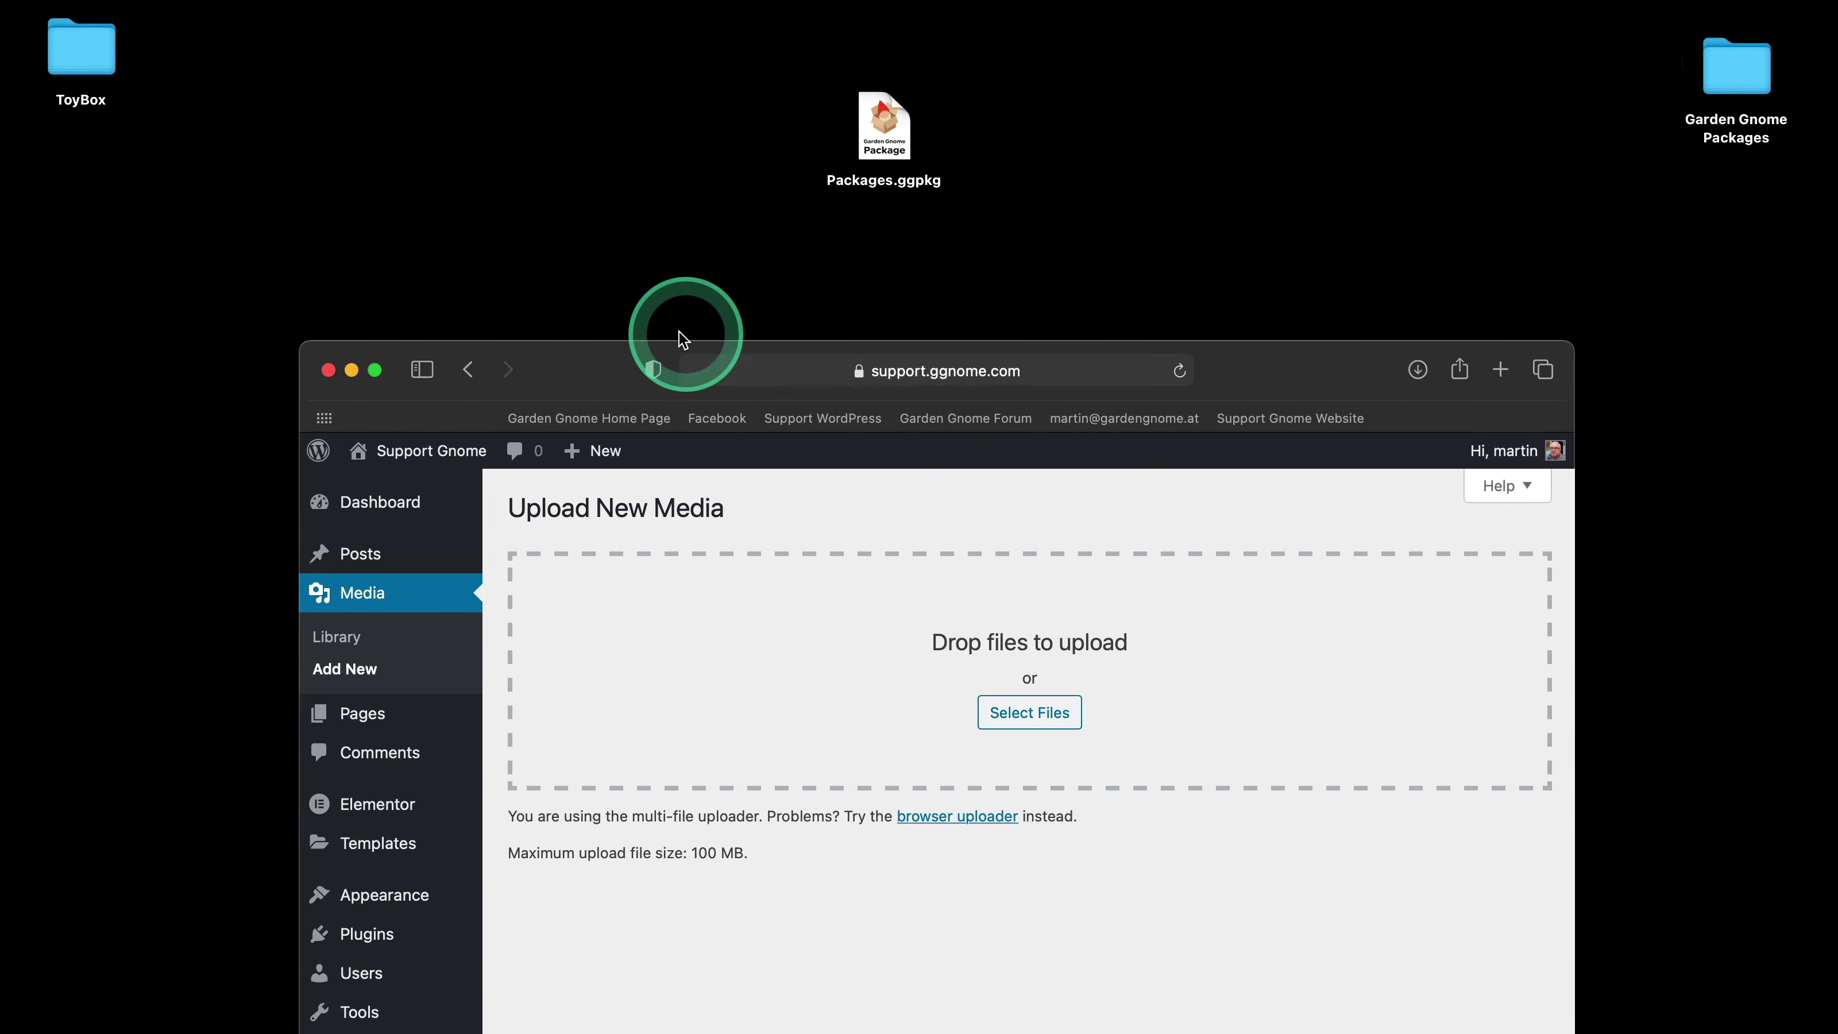
- Move the browser window back up over the package file and check the maximum upload file size
{"action": "left_click_drag", "start_coordinate": [607, 351], "coordinate": [685, 49]}
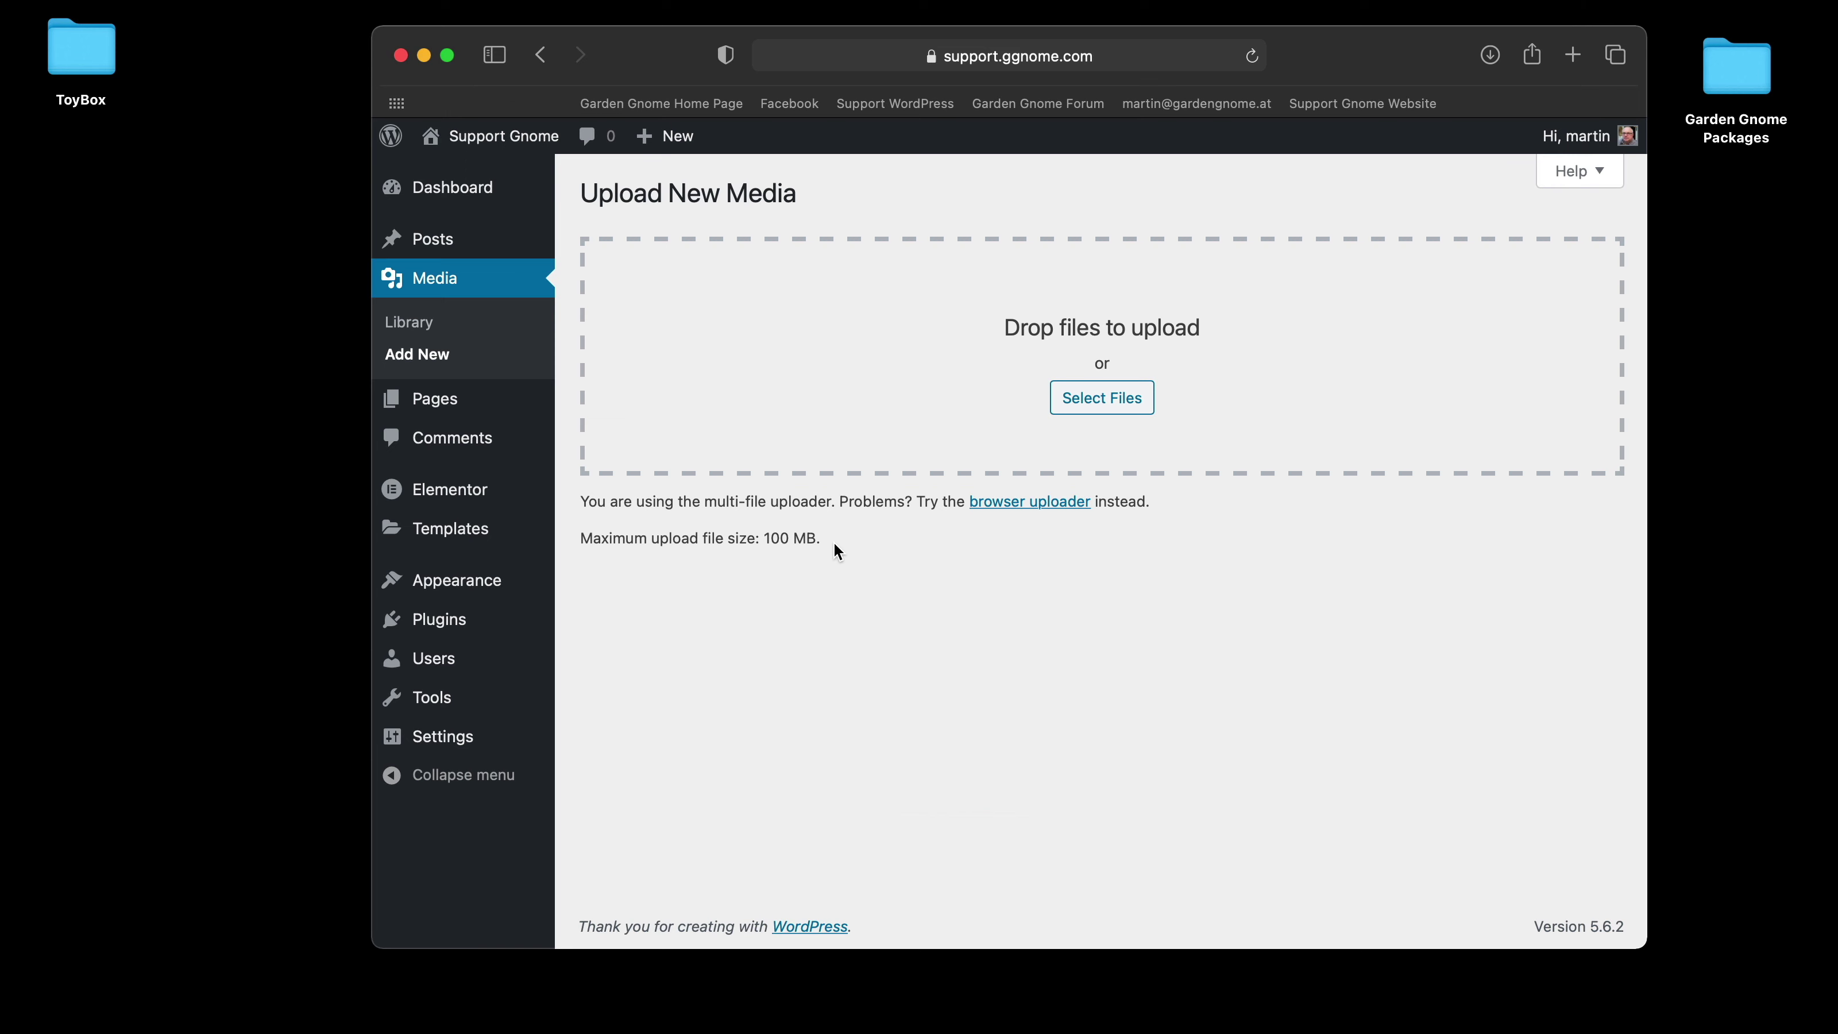
{"action": "left_click", "coordinate": [813, 553]}
{"action": "left_click", "coordinate": [819, 554]}
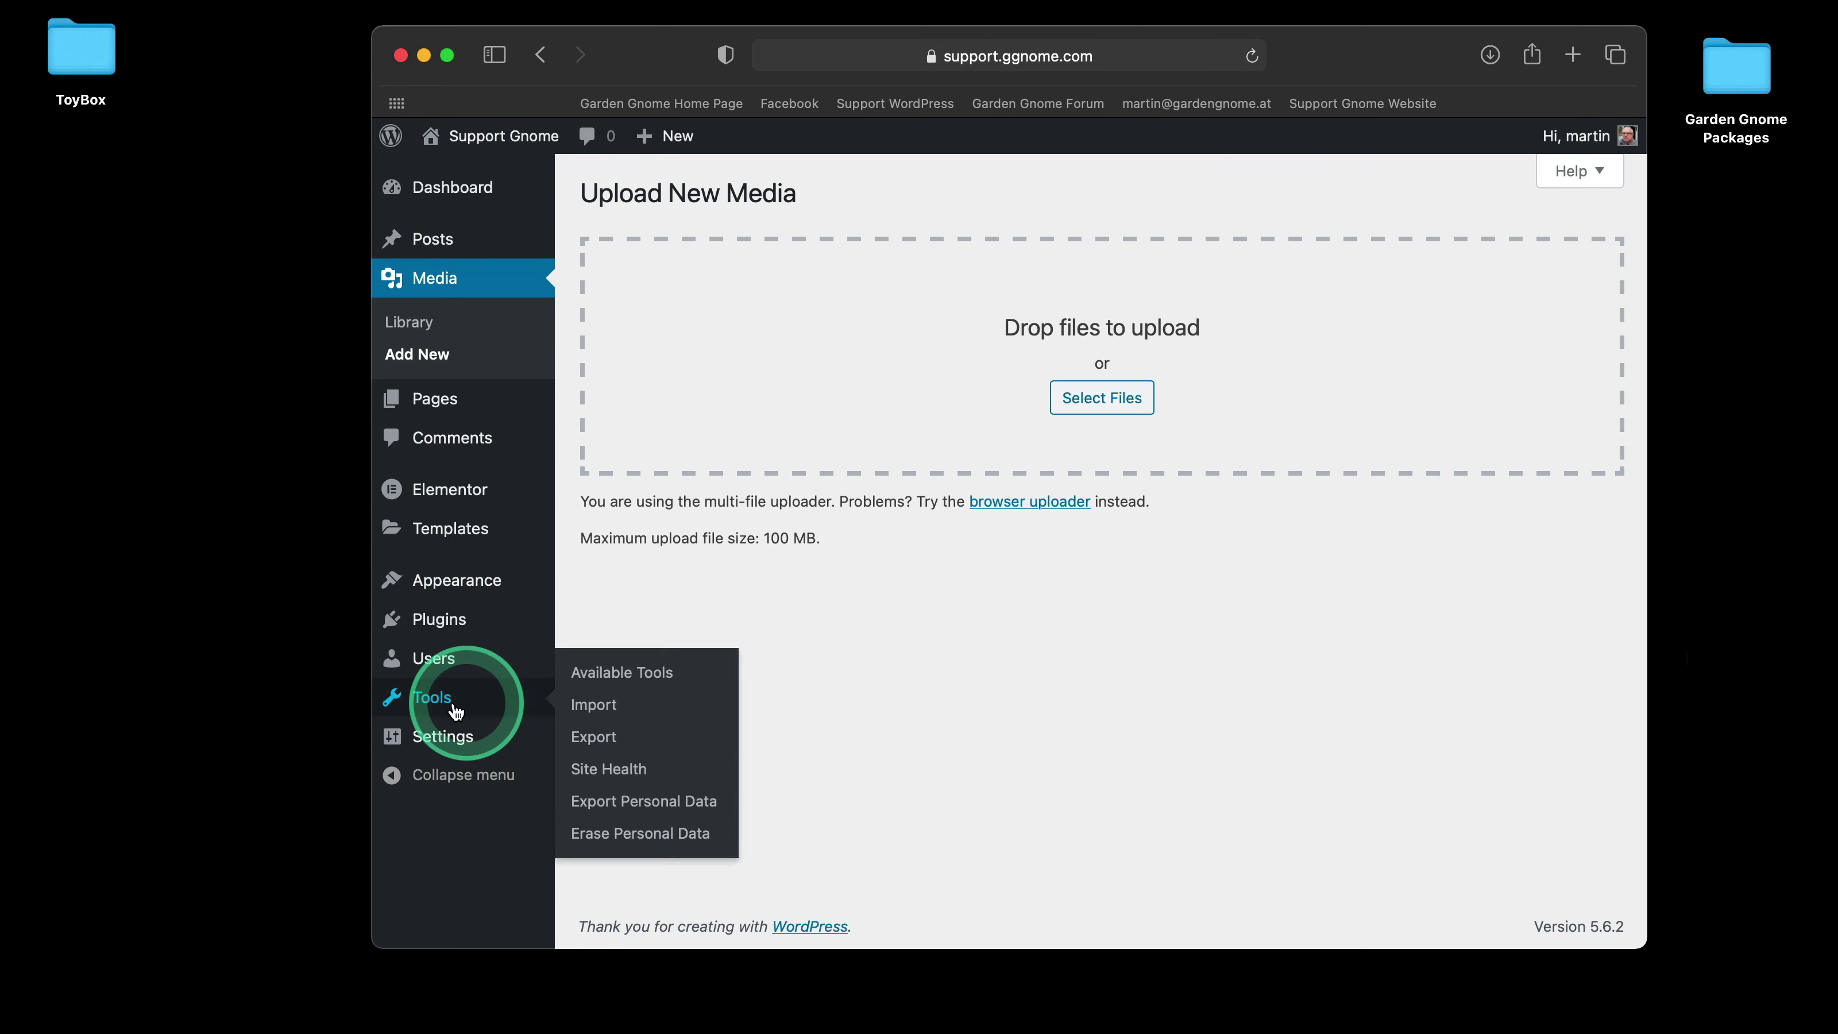
- Search the WordPress plugin directory for Tuxedo and install the Tuxedo Big File Uploads plugin
{"action": "left_click", "coordinate": [452, 622]}
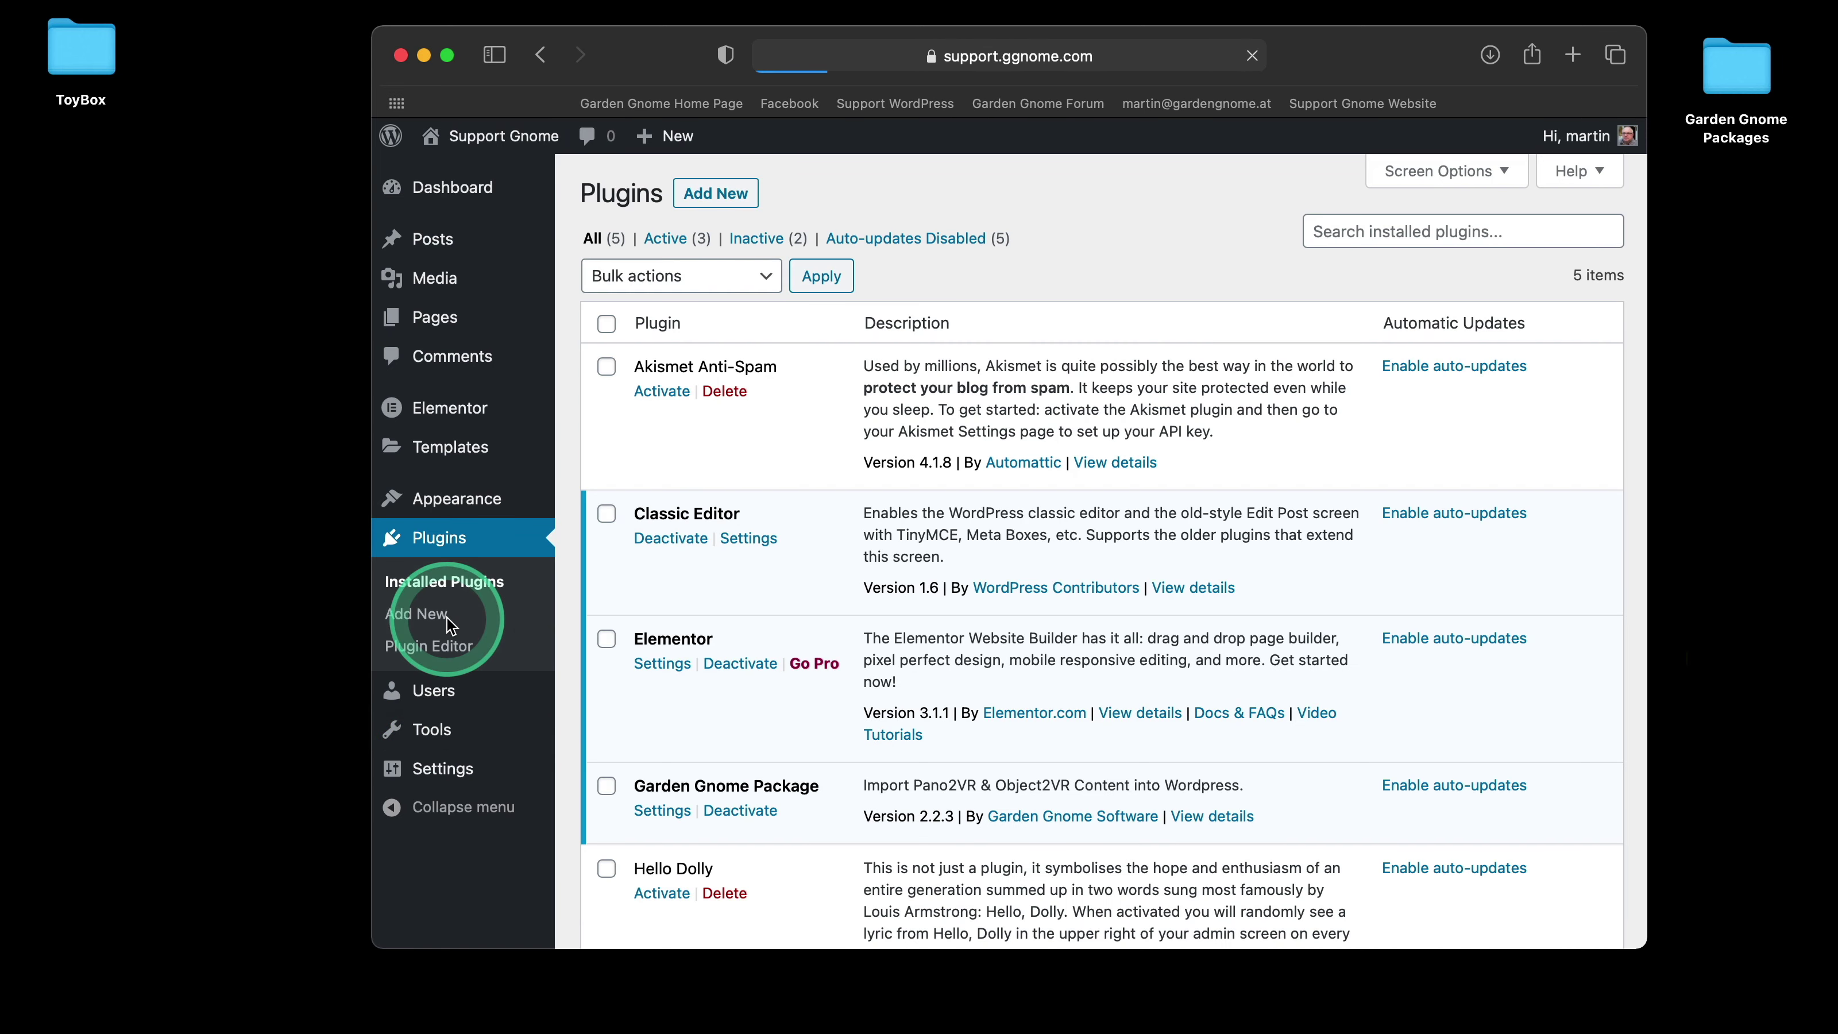
{"action": "left_click", "coordinate": [715, 192]}
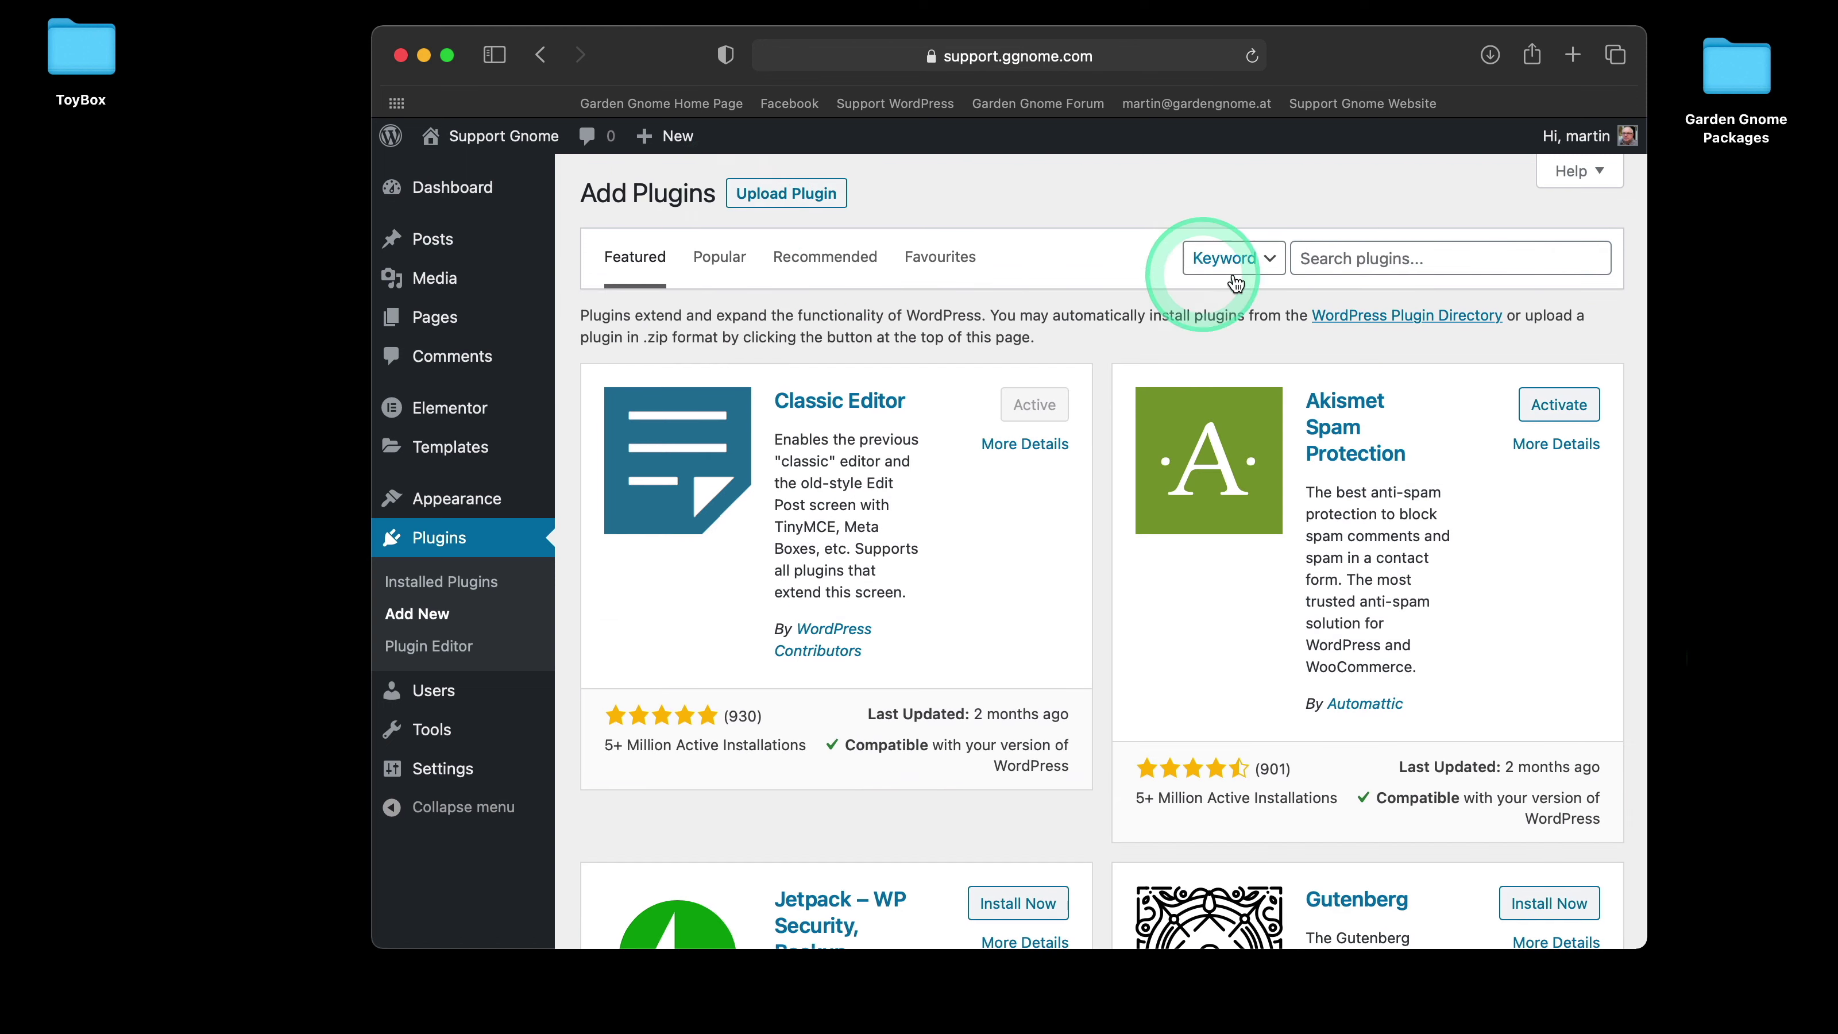
{"action": "left_click", "coordinate": [1381, 264]}
{"action": "type", "text": "T"}
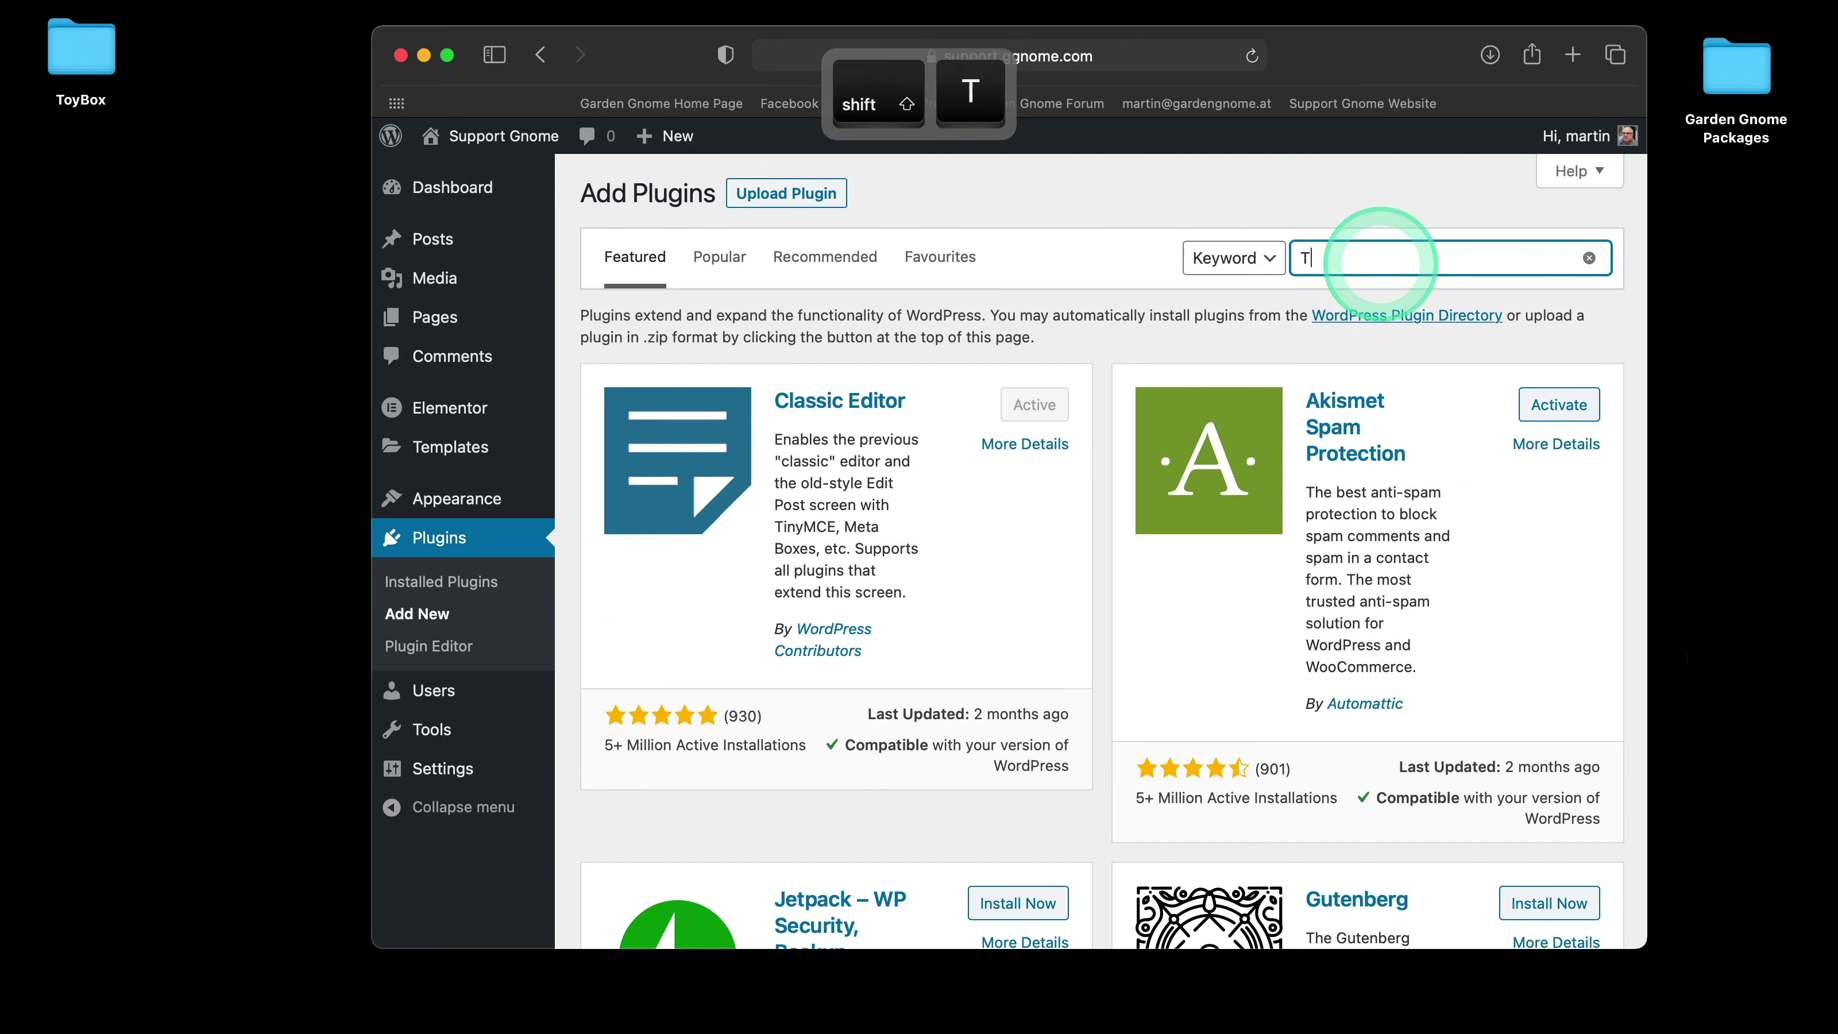
{"action": "type", "text": "ux"}
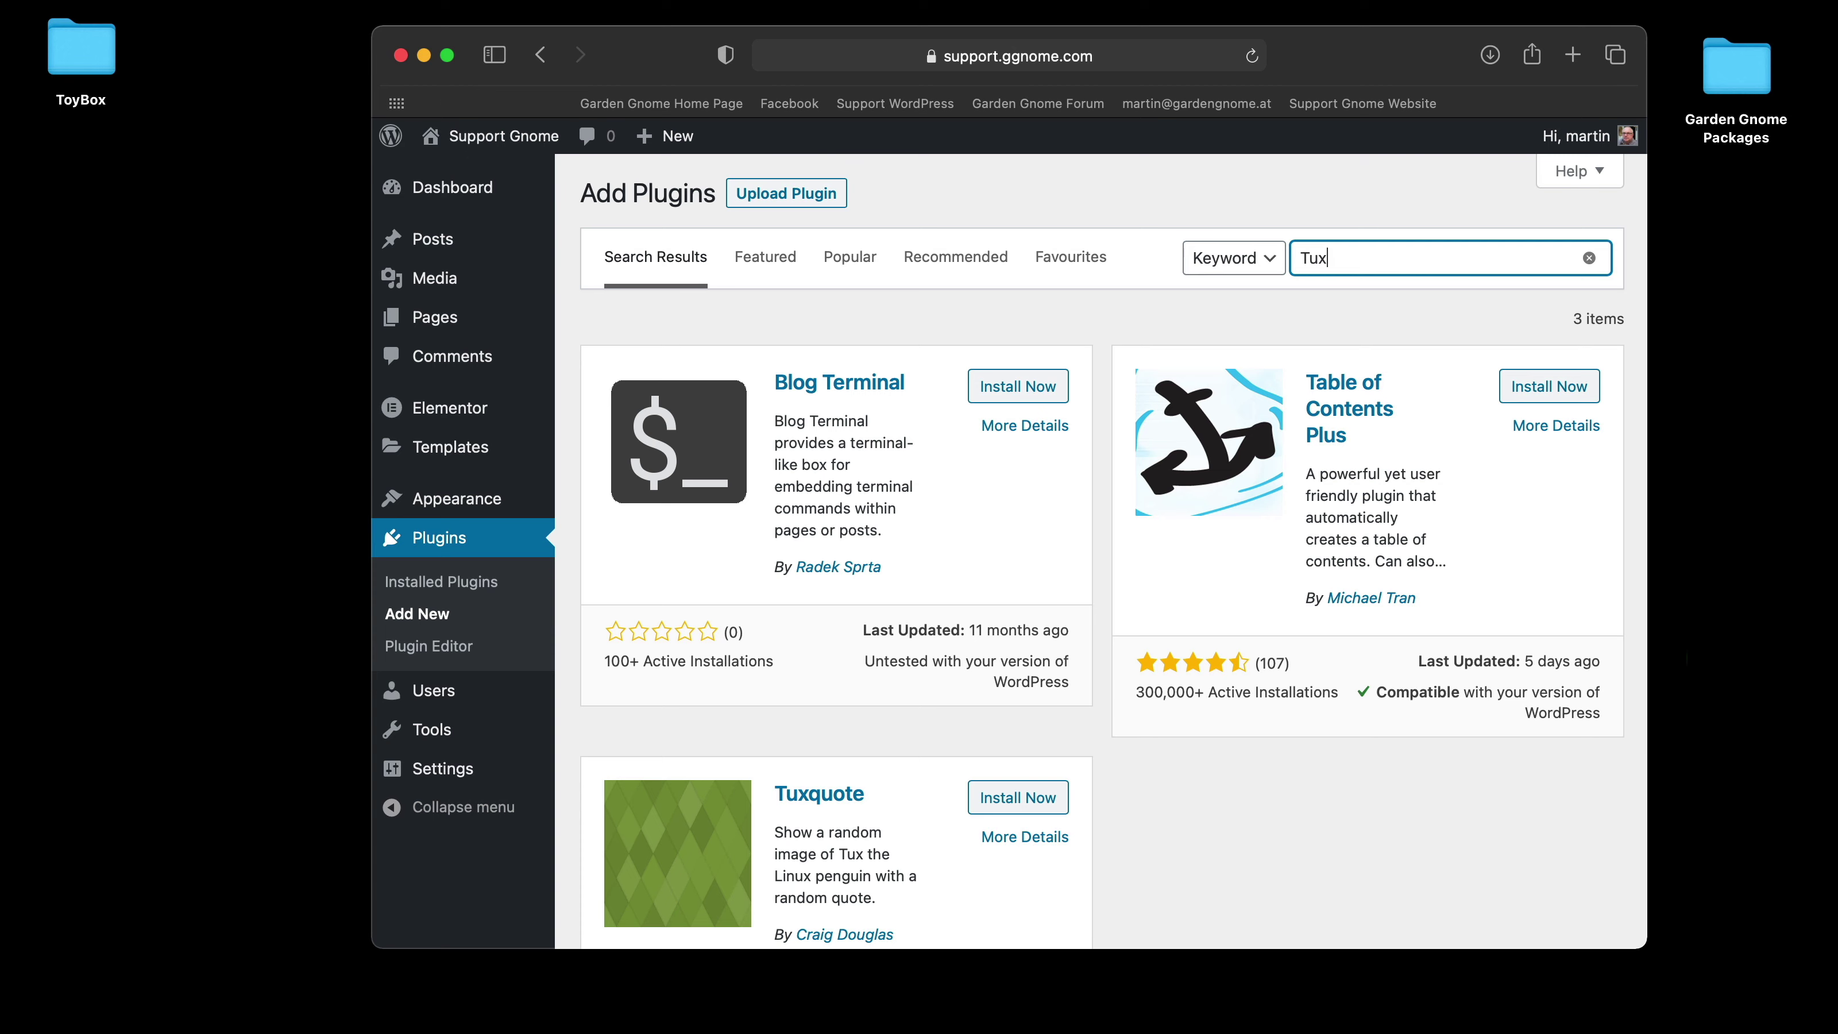
{"action": "type", "text": "e"}
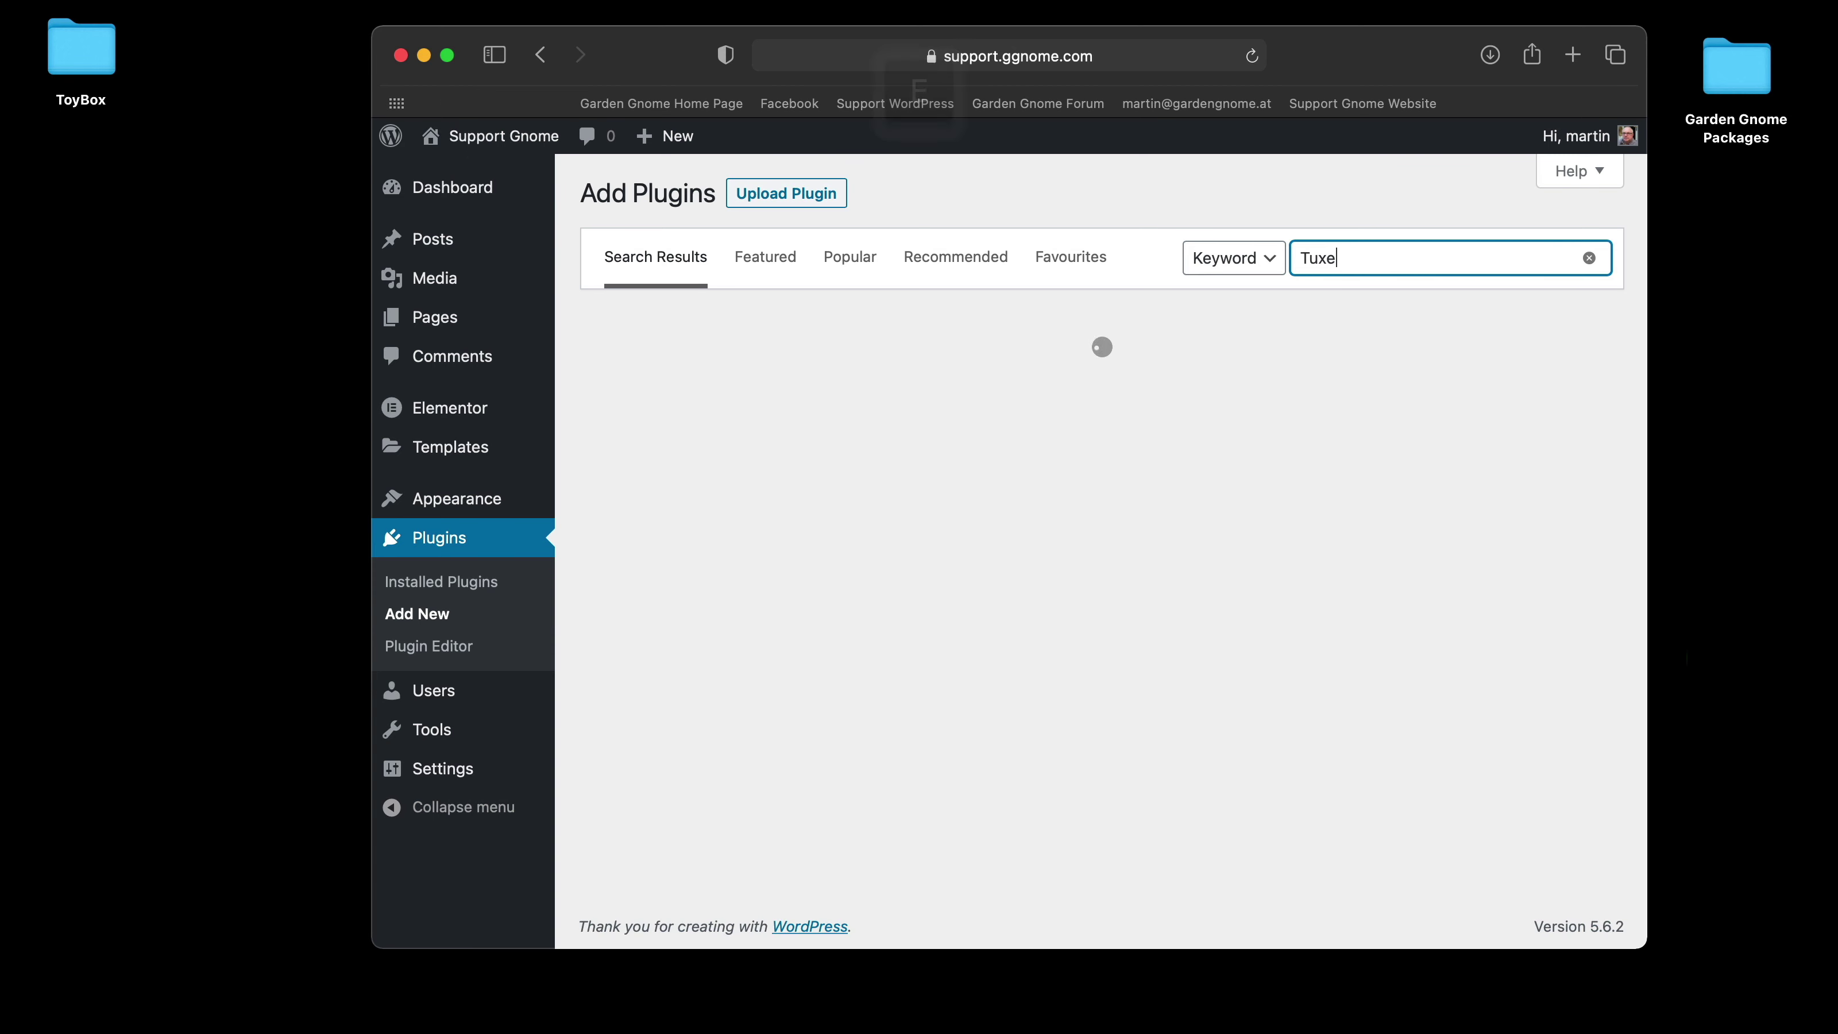
{"action": "type", "text": "do"}
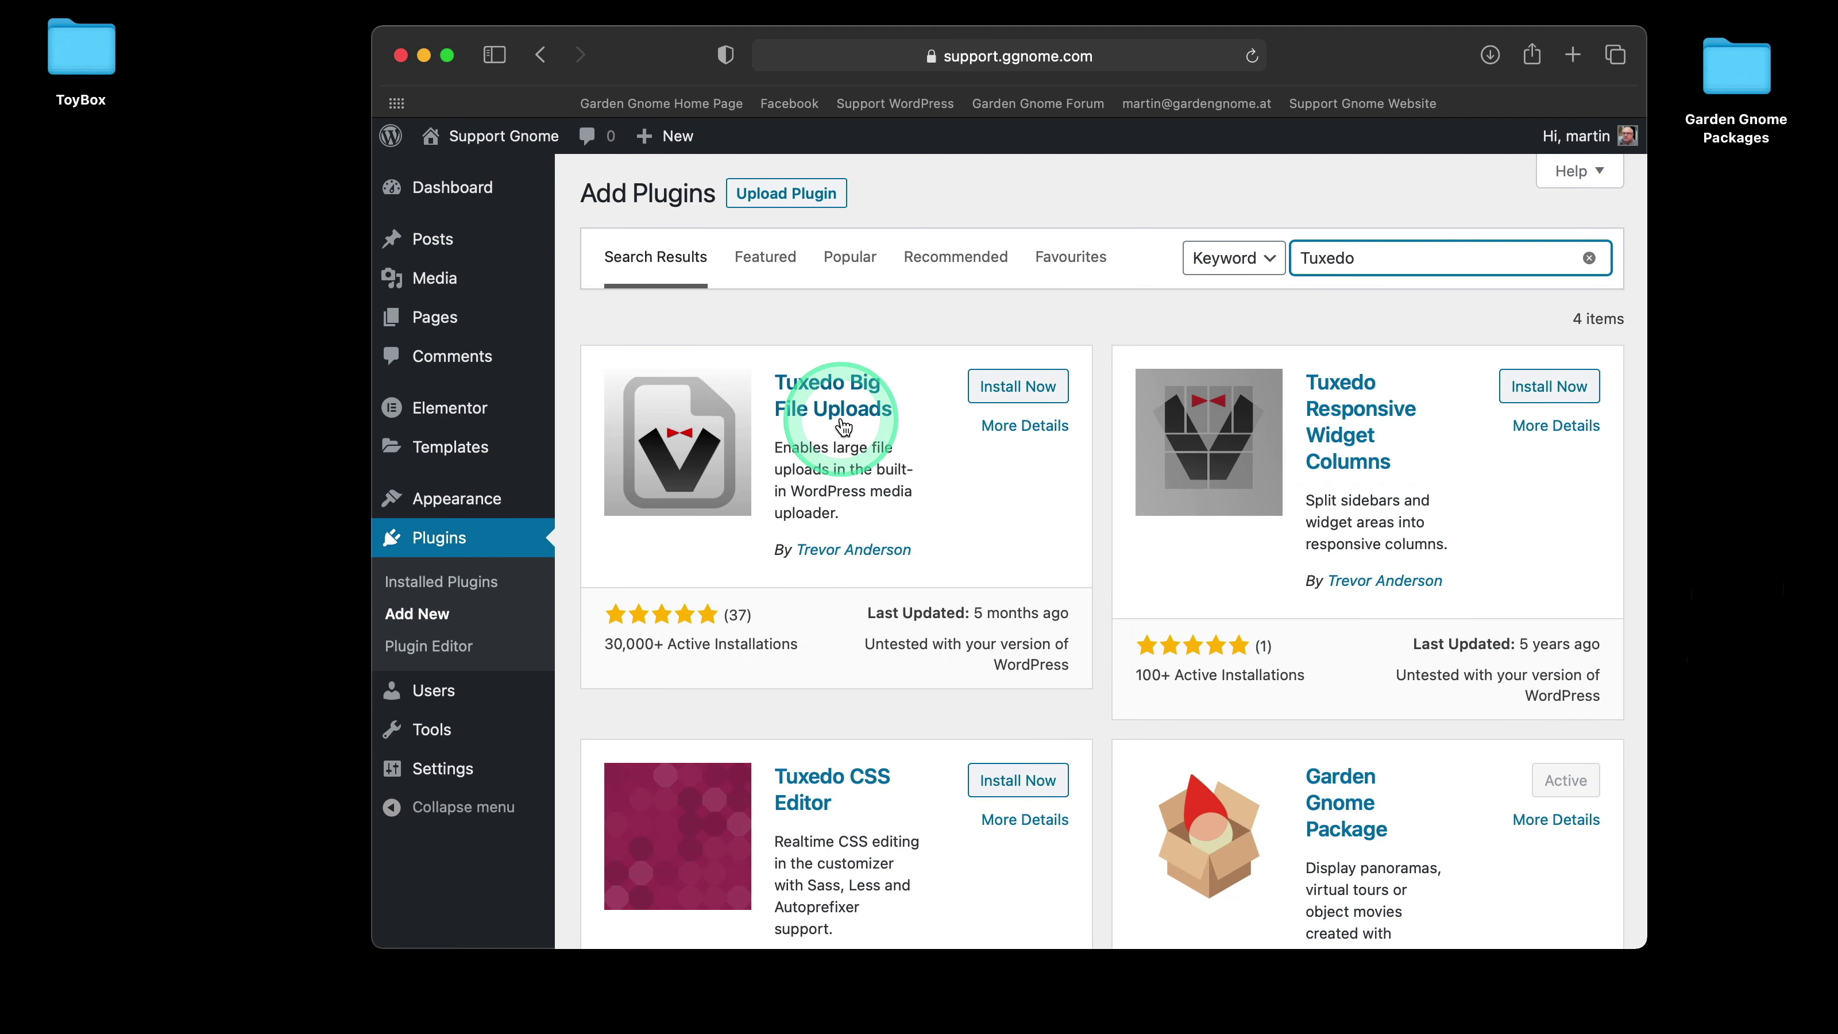
{"action": "left_click", "coordinate": [1033, 391]}
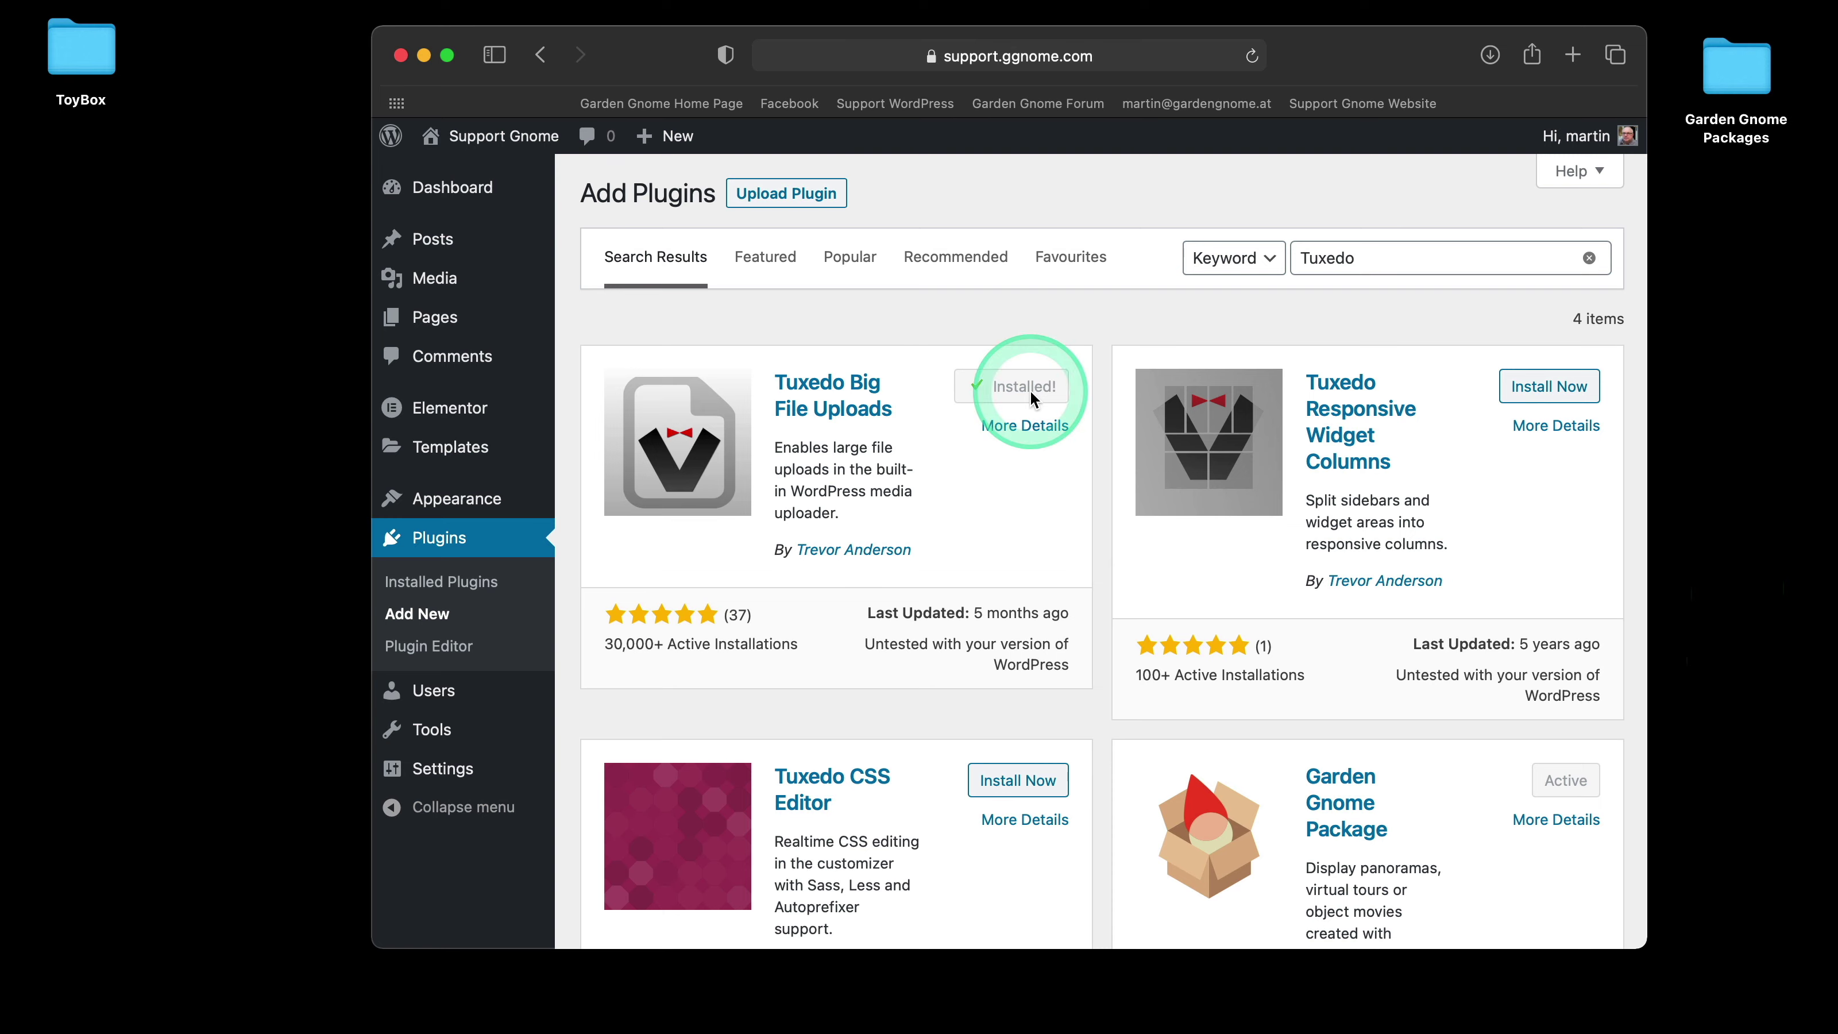
- Activate the Tuxedo Big File Uploads plugin and check its entry among the installed plugins
{"action": "left_click", "coordinate": [1024, 395]}
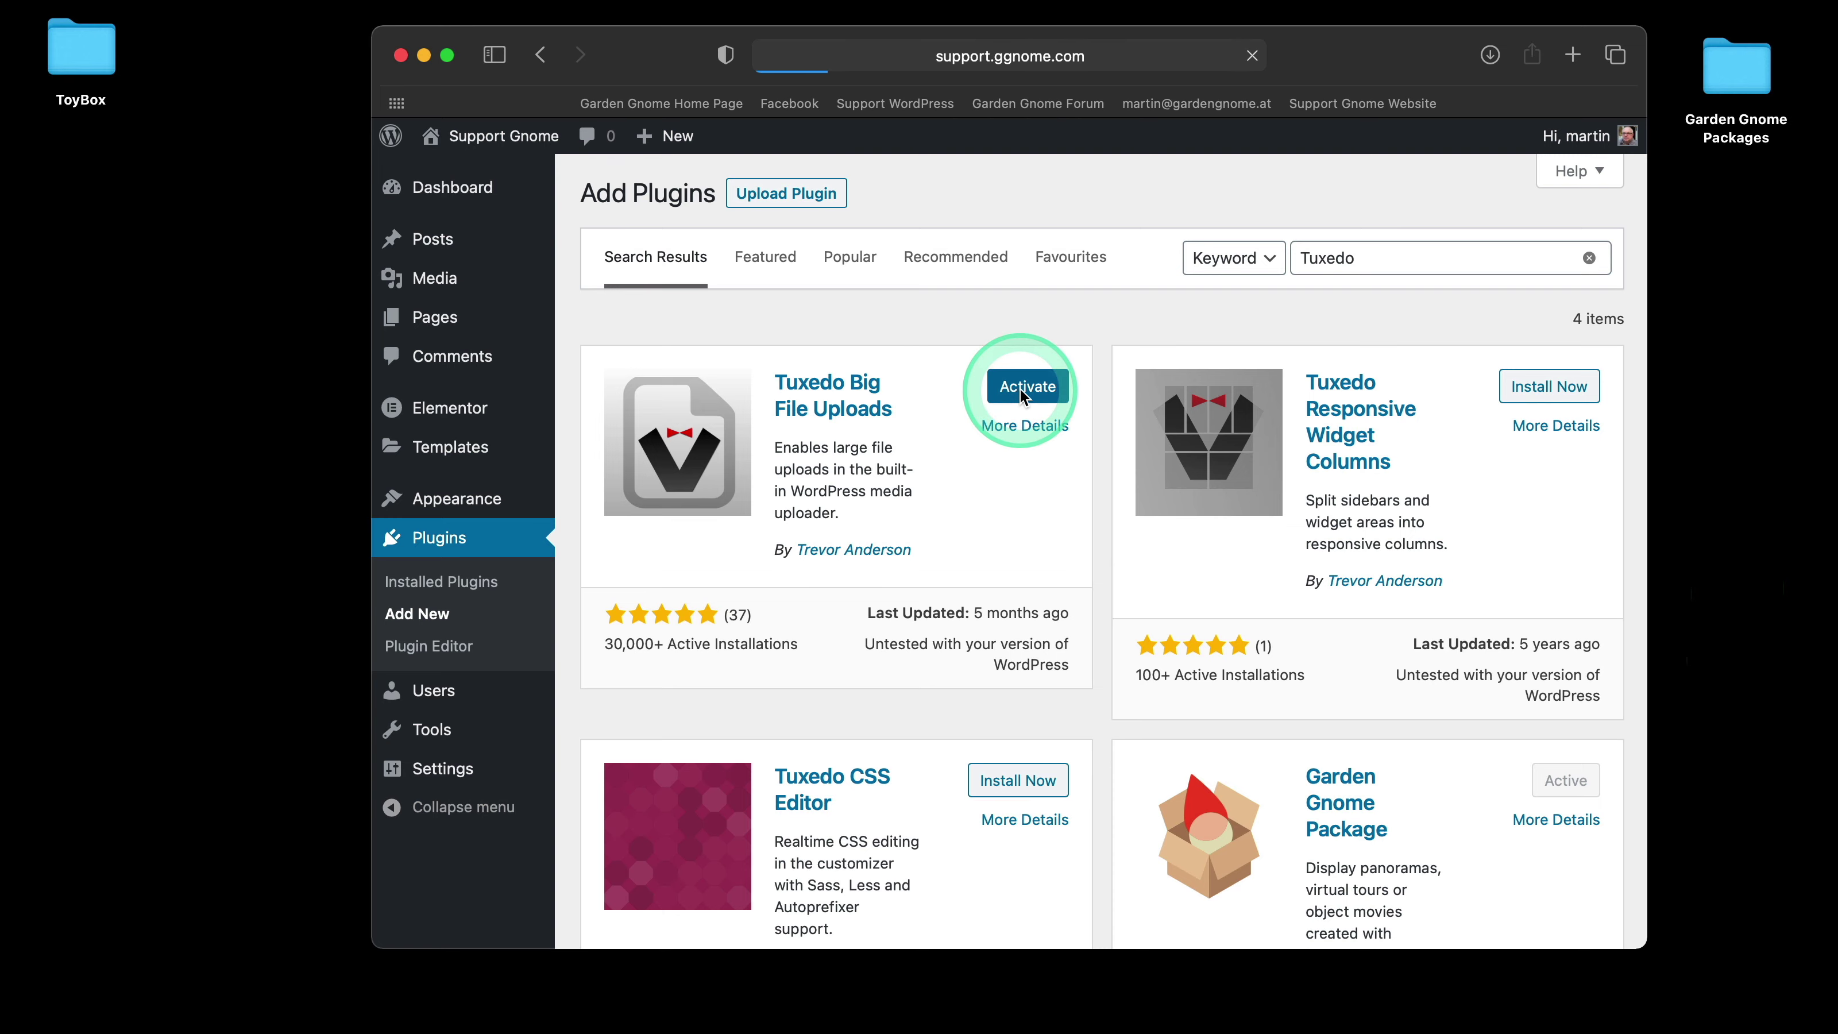
{"action": "left_click", "coordinate": [957, 503]}
{"action": "scroll", "coordinate": [957, 502], "scroll_direction": "down", "scroll_amount": 5}
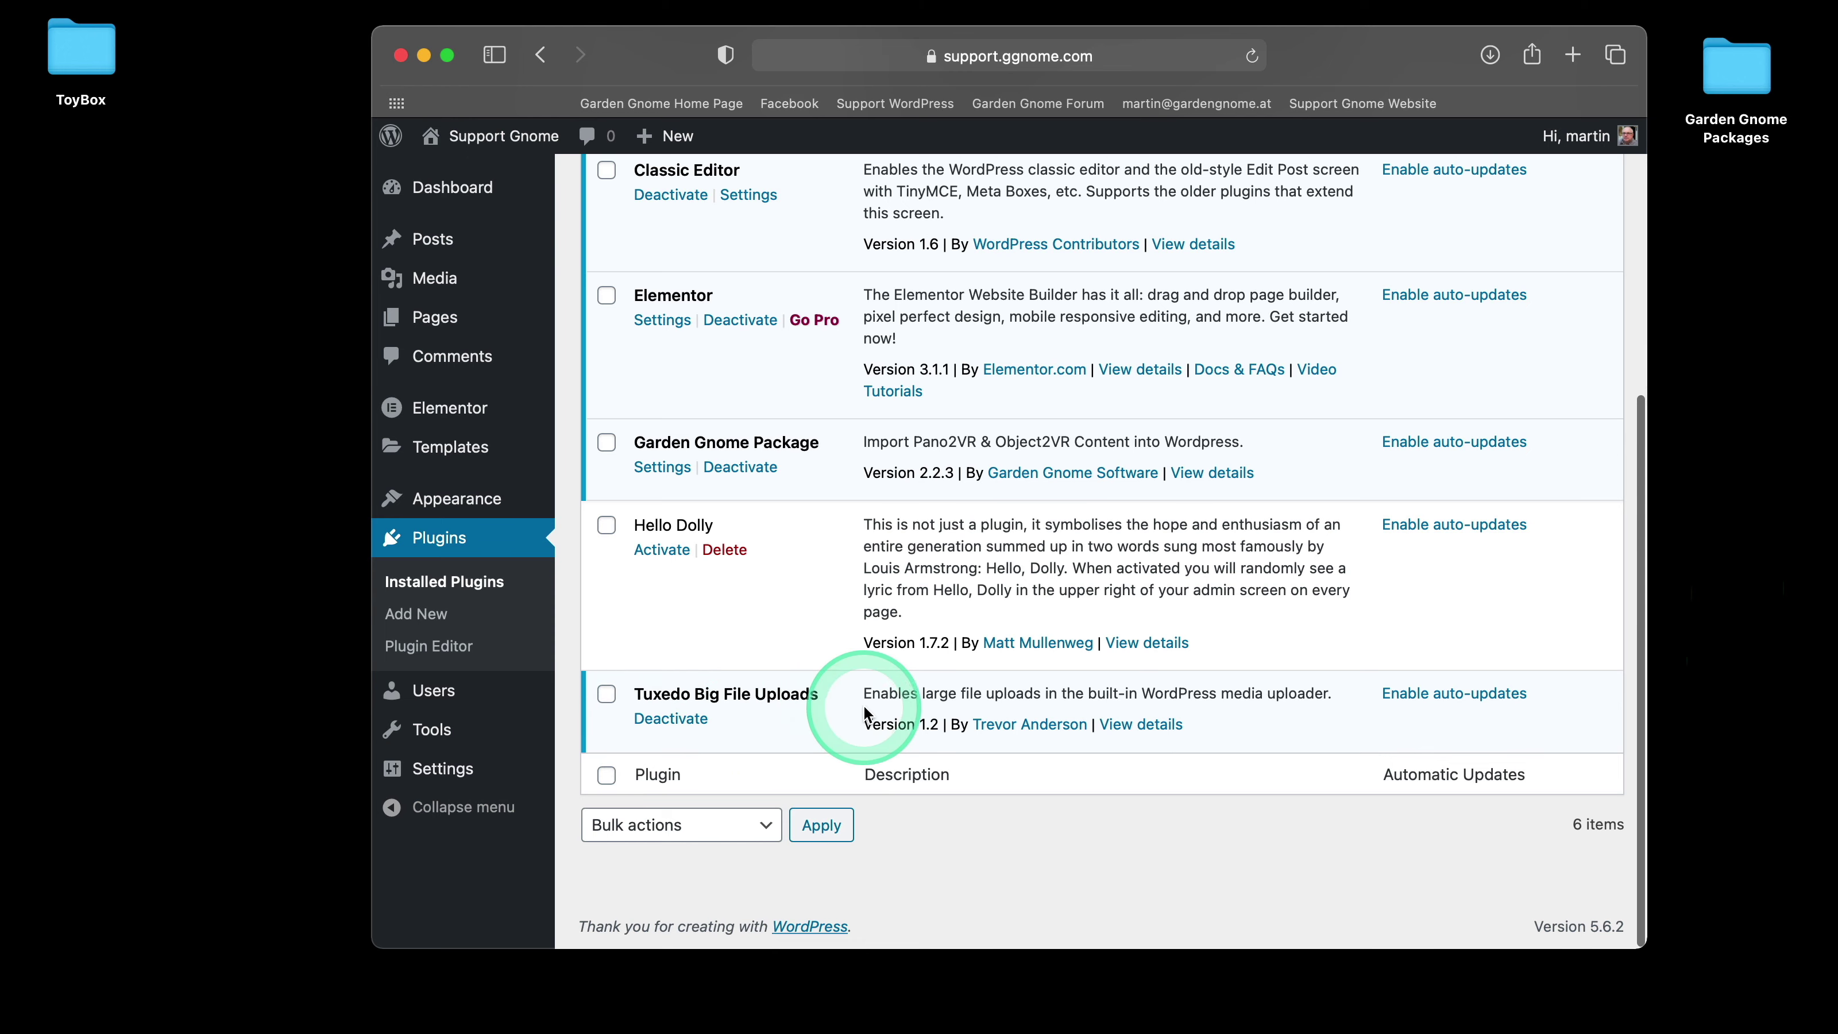
{"action": "scroll", "coordinate": [865, 714], "scroll_direction": "up", "scroll_amount": 6}
- Open the Upload New Media page and check the maximum upload file size
{"action": "mouse_move", "coordinate": [492, 273]}
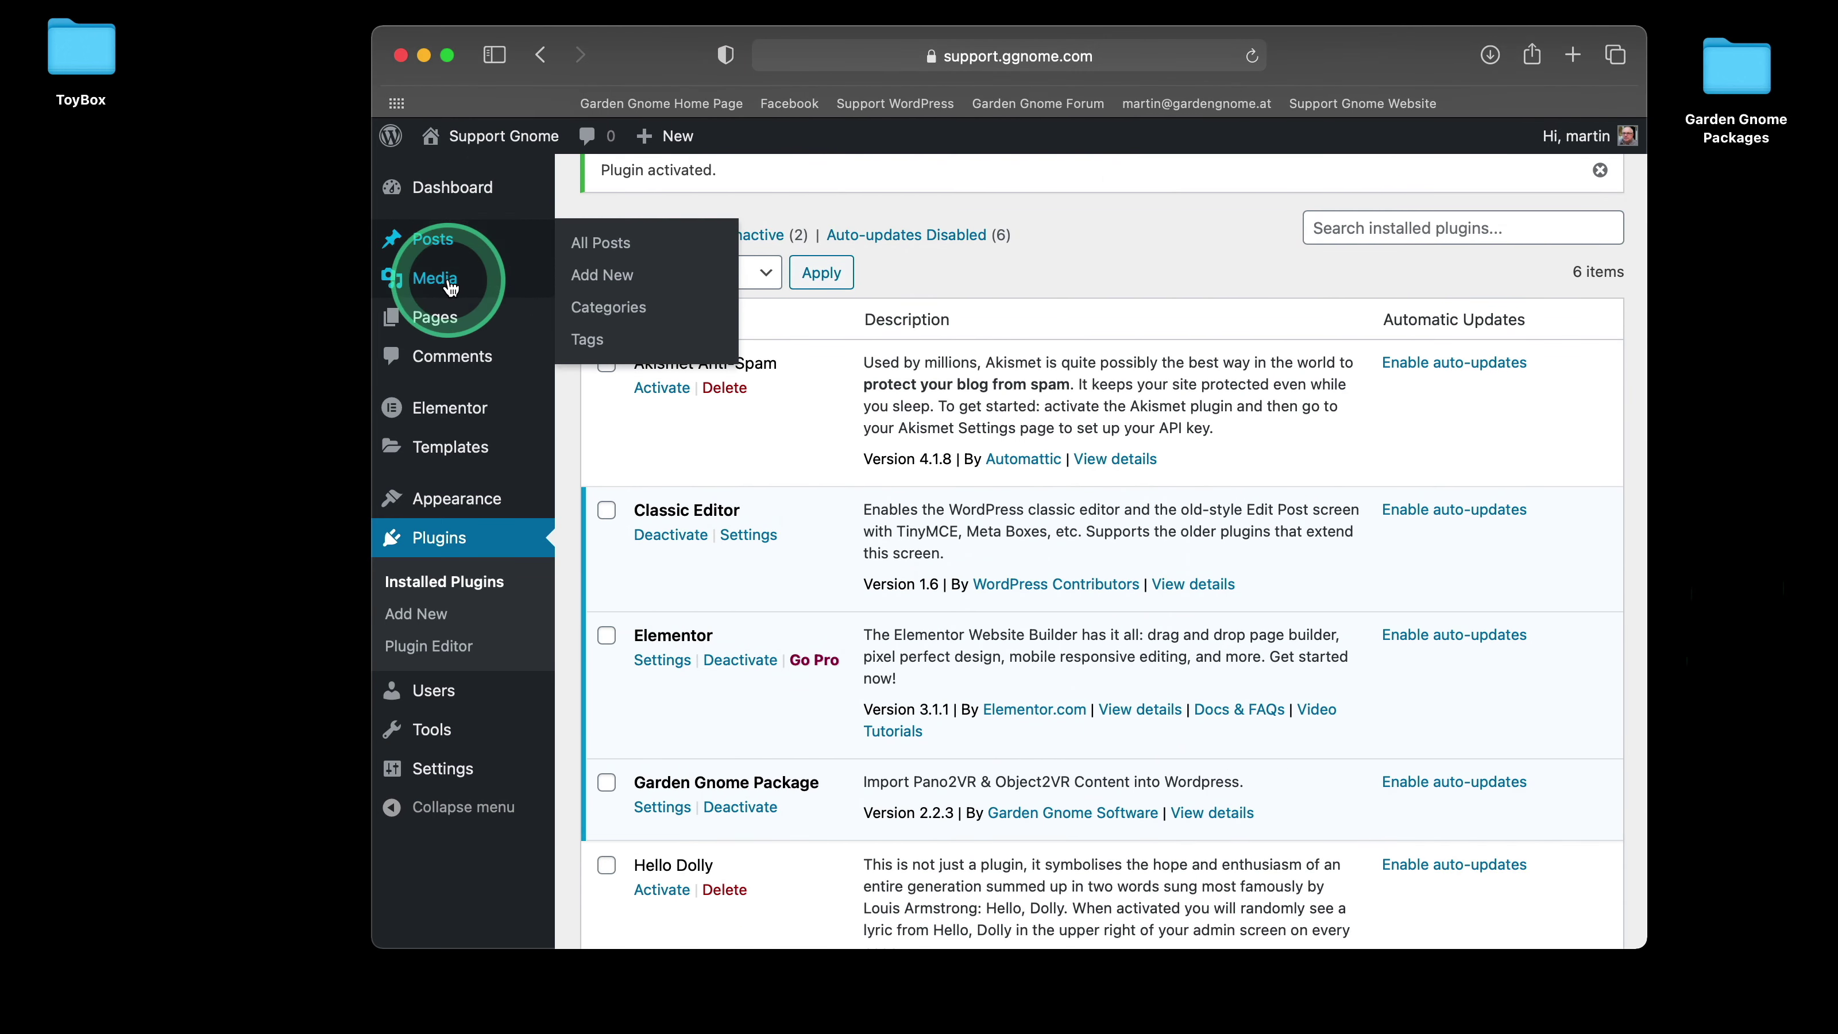
{"action": "left_click", "coordinate": [608, 315]}
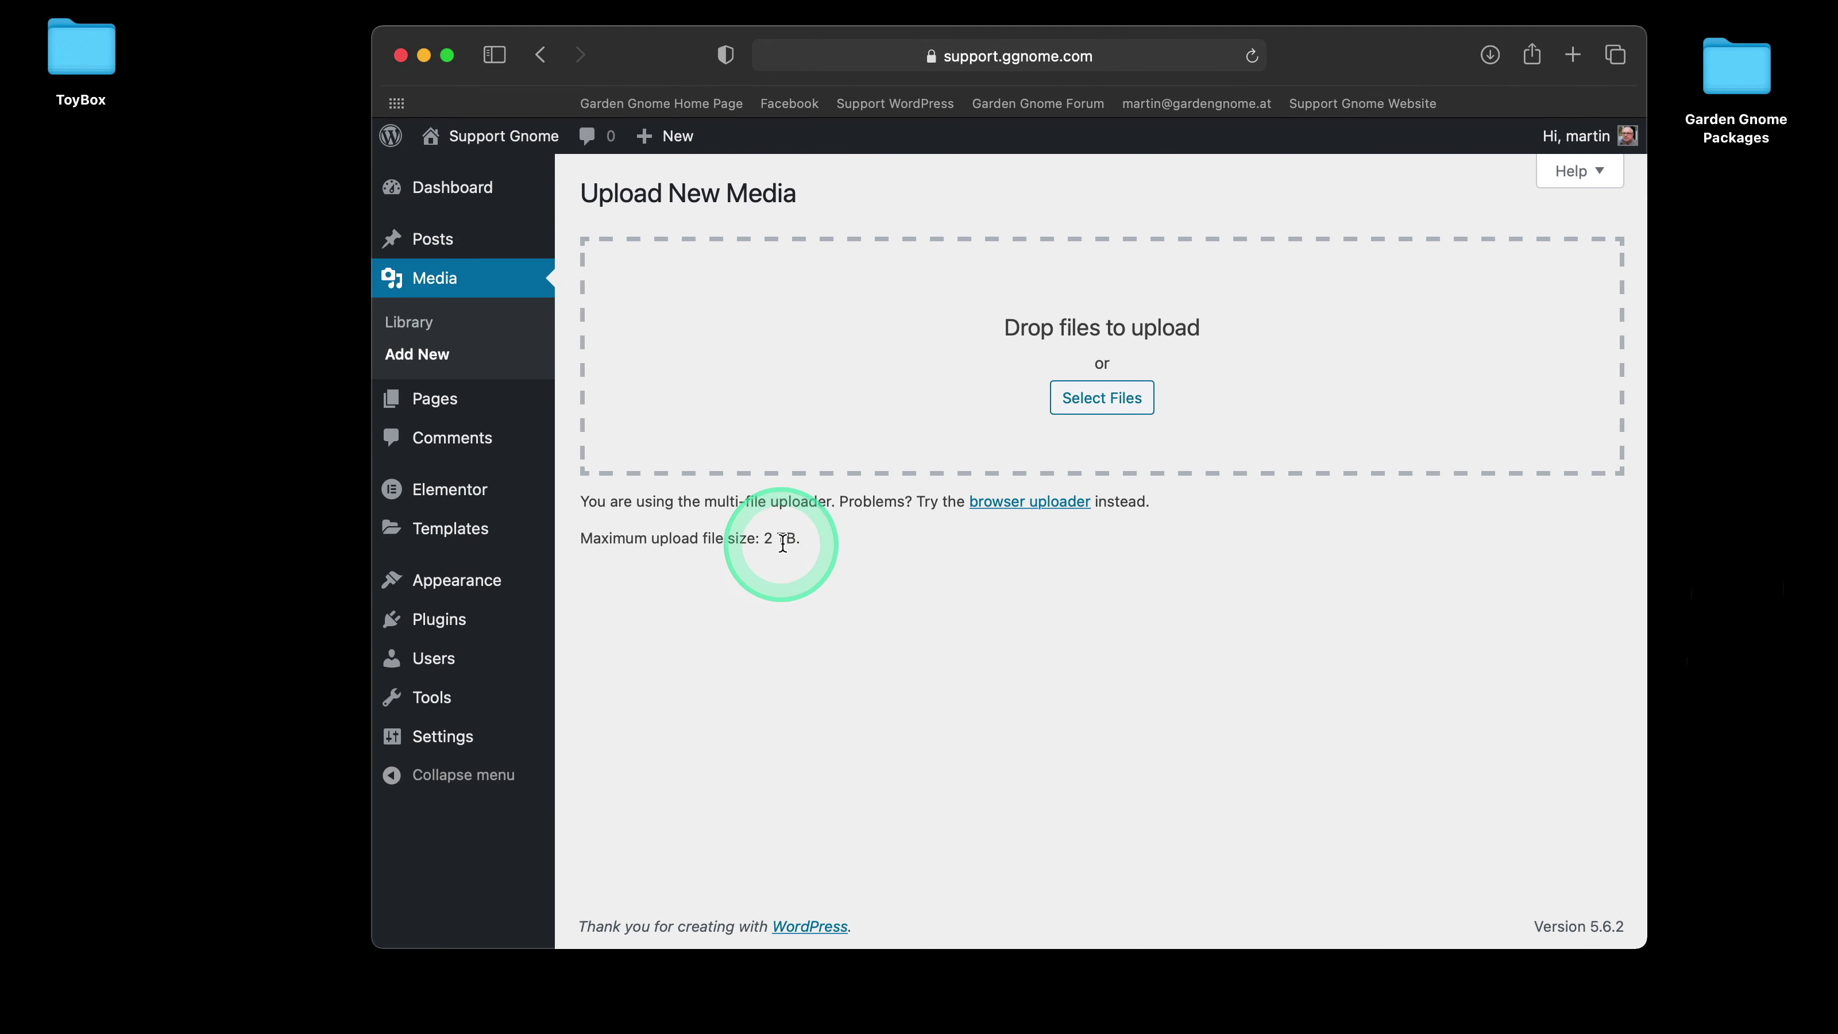
{"action": "left_click_drag", "start_coordinate": [764, 540], "coordinate": [797, 540]}
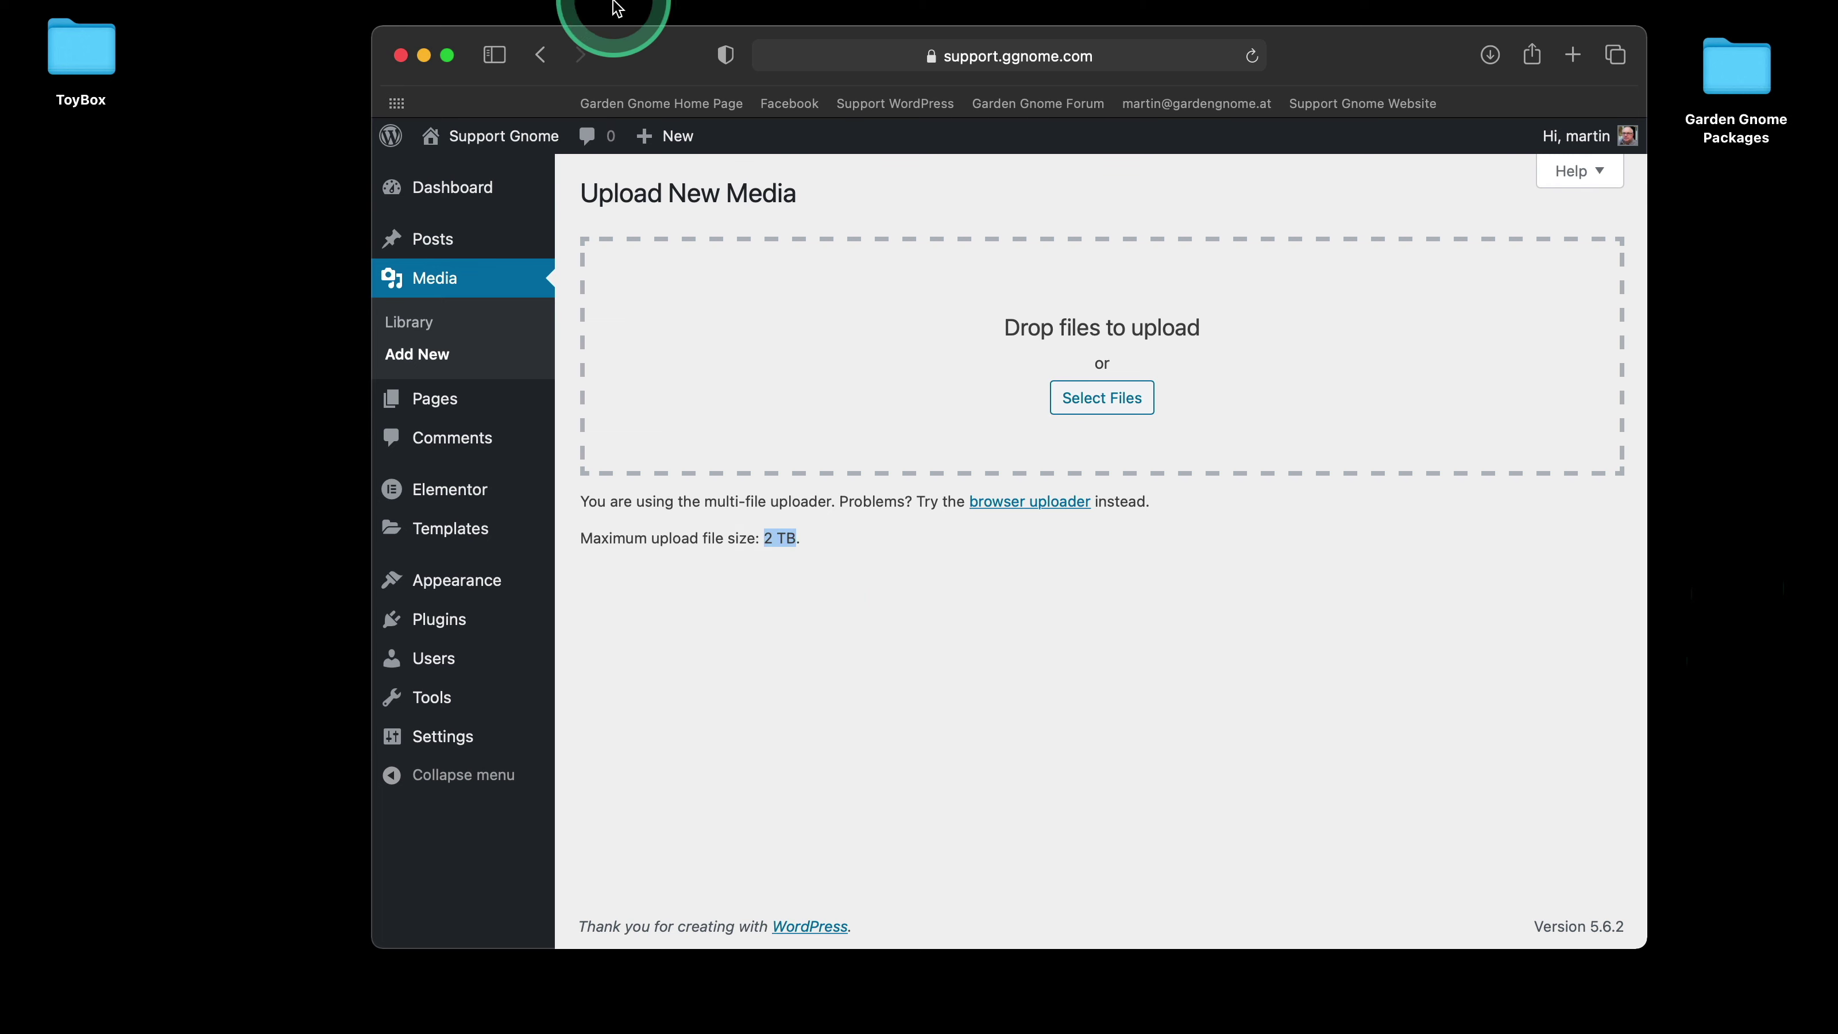
- Upload Packages.ggpkg from the desktop as new media and open the media library
{"action": "left_click_drag", "start_coordinate": [645, 85], "coordinate": [604, 205]}
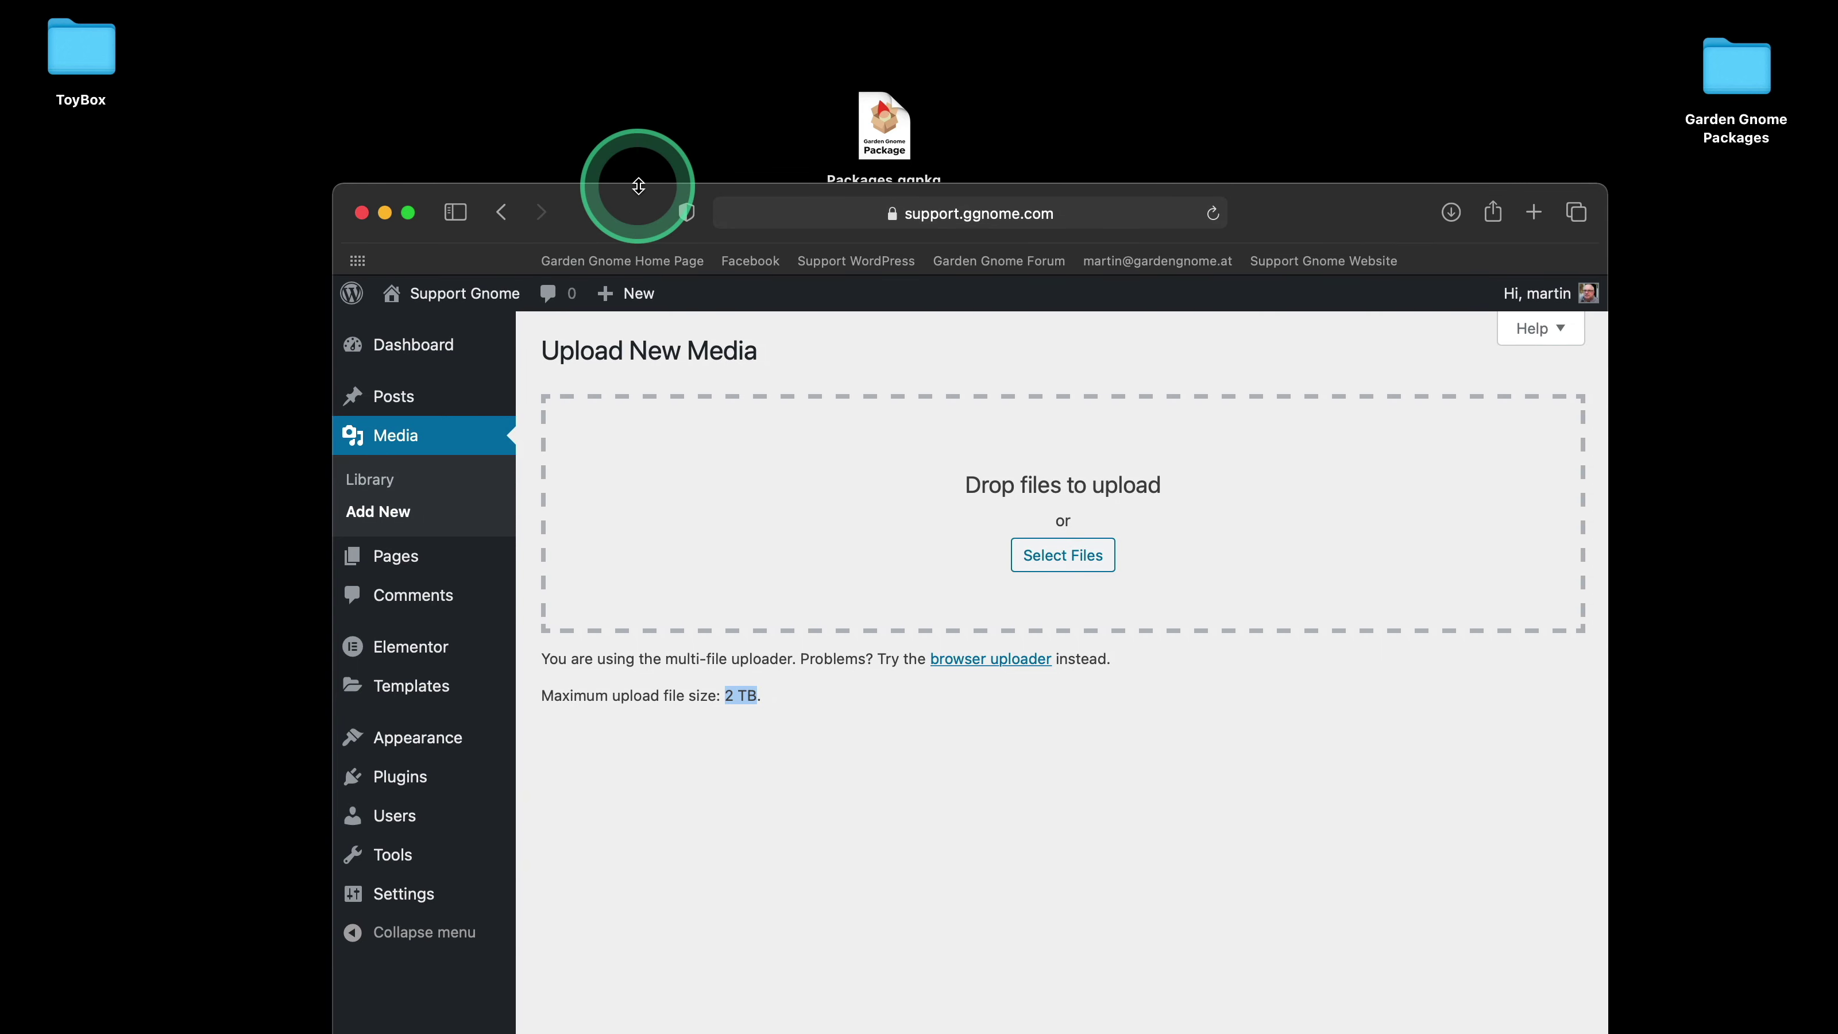
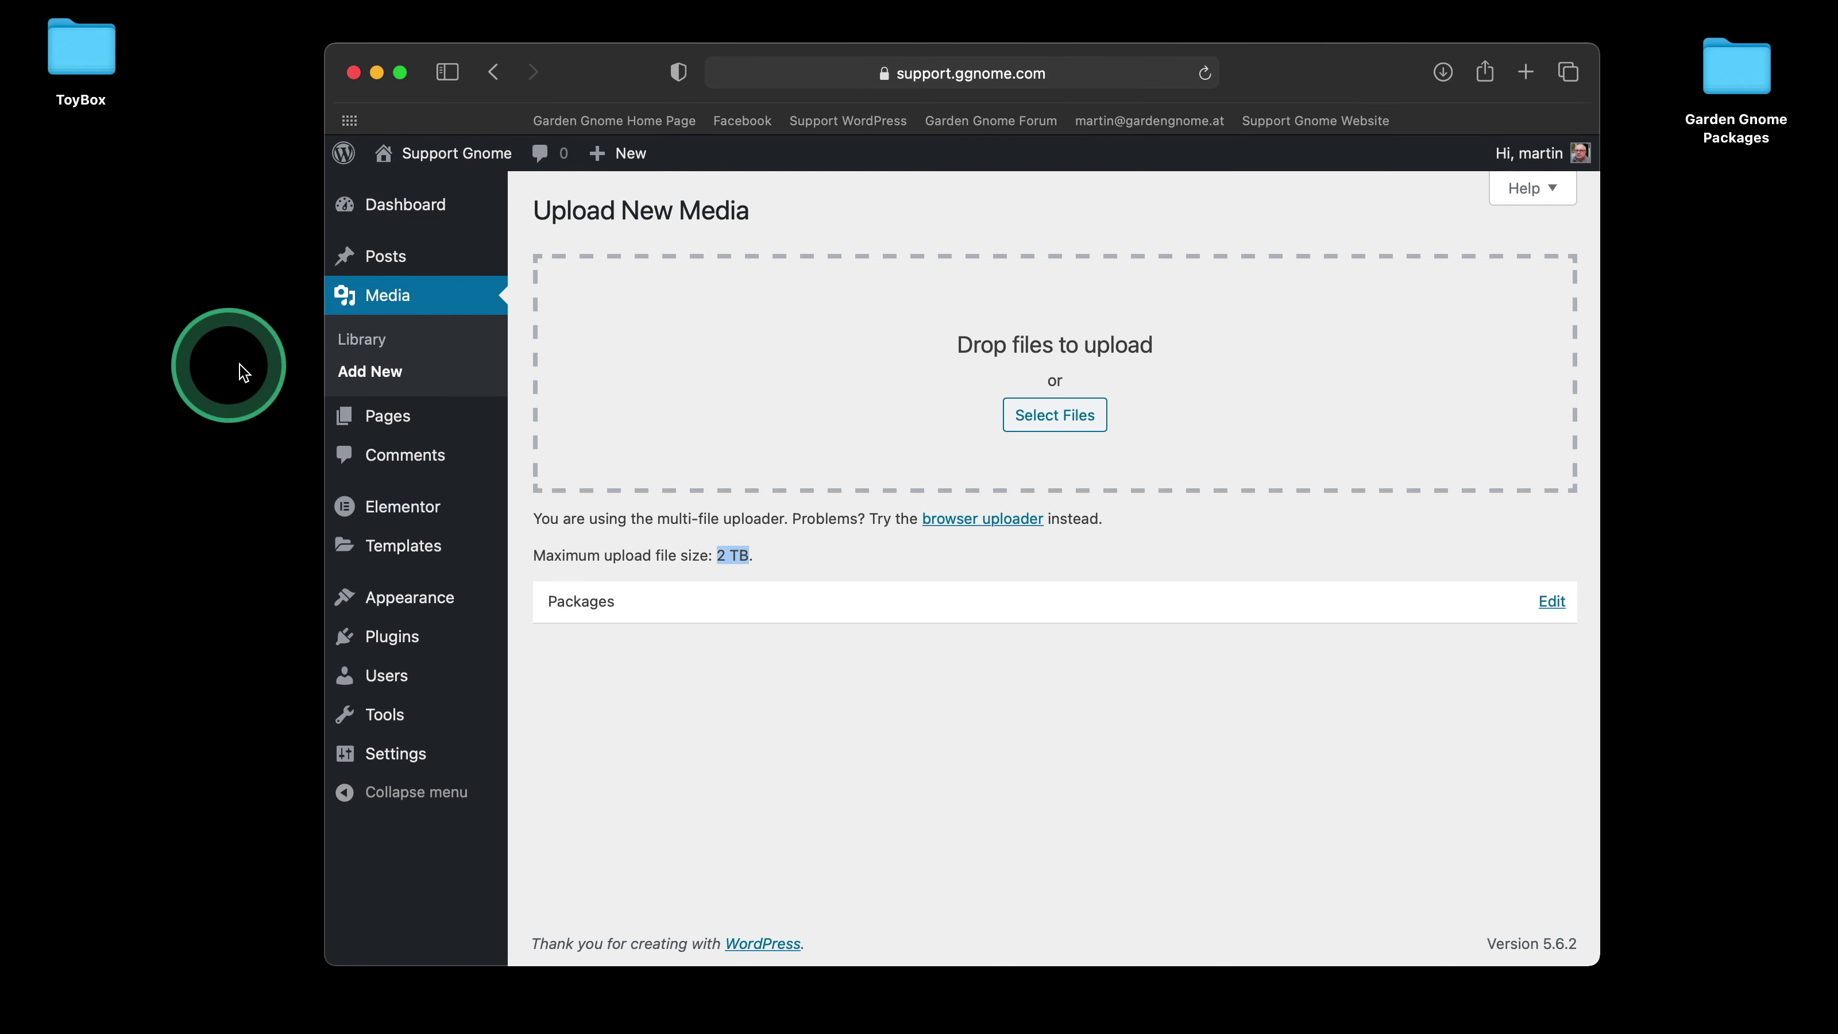
{"action": "left_click", "coordinate": [376, 350]}
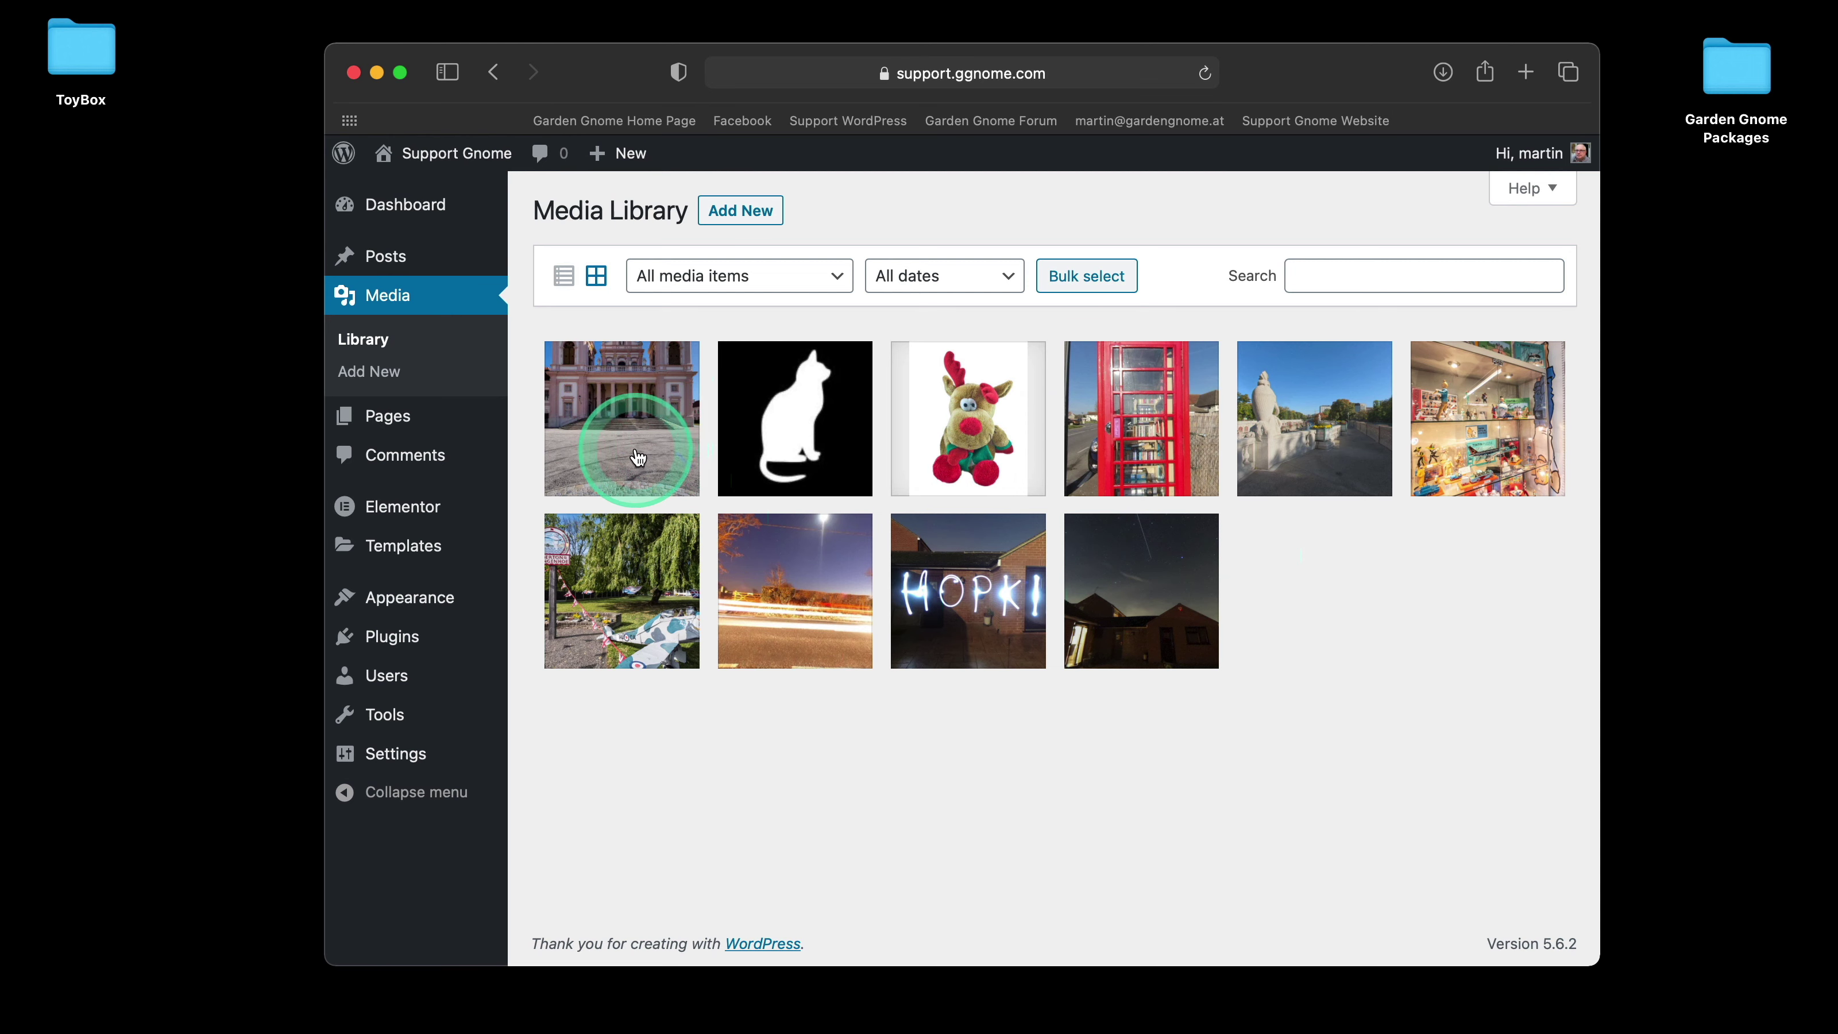
- View the editor of a blank new post and check the Classic Editor and Elementor entries among the installed plugins
{"action": "left_click", "coordinate": [391, 265]}
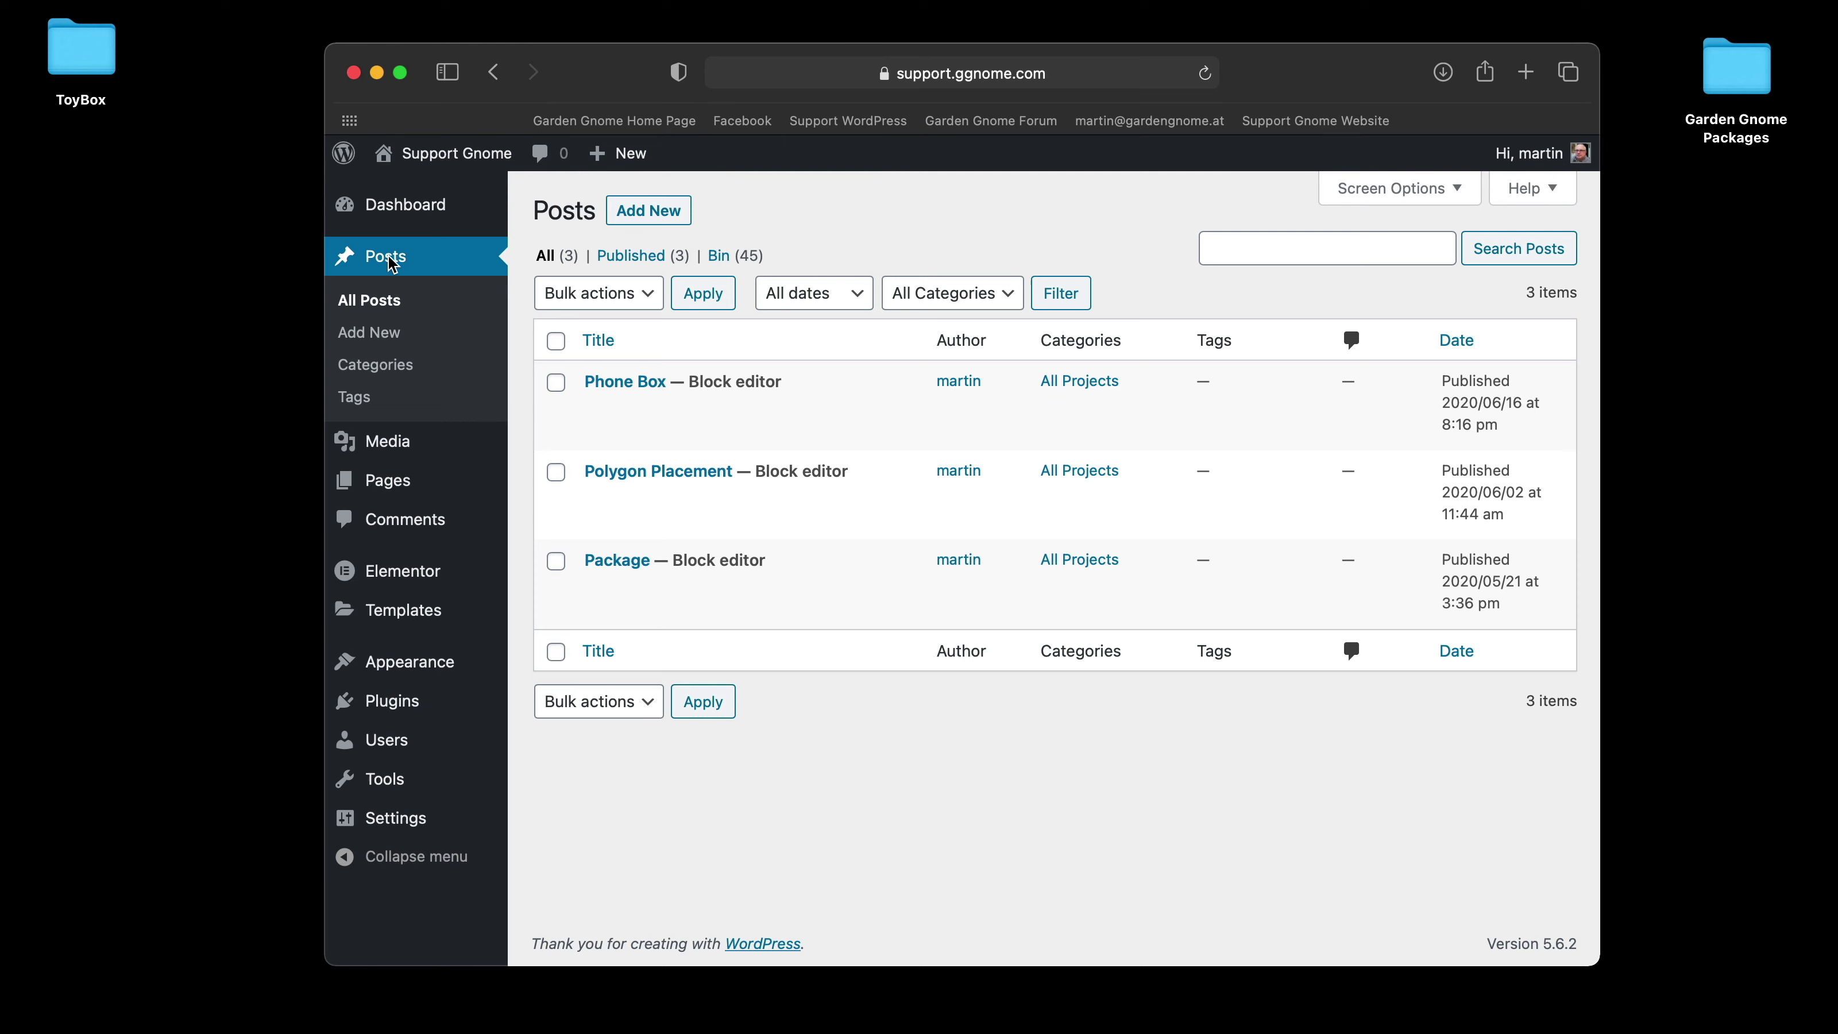
{"action": "left_click", "coordinate": [394, 261]}
{"action": "left_click", "coordinate": [467, 245]}
{"action": "left_click", "coordinate": [649, 220]}
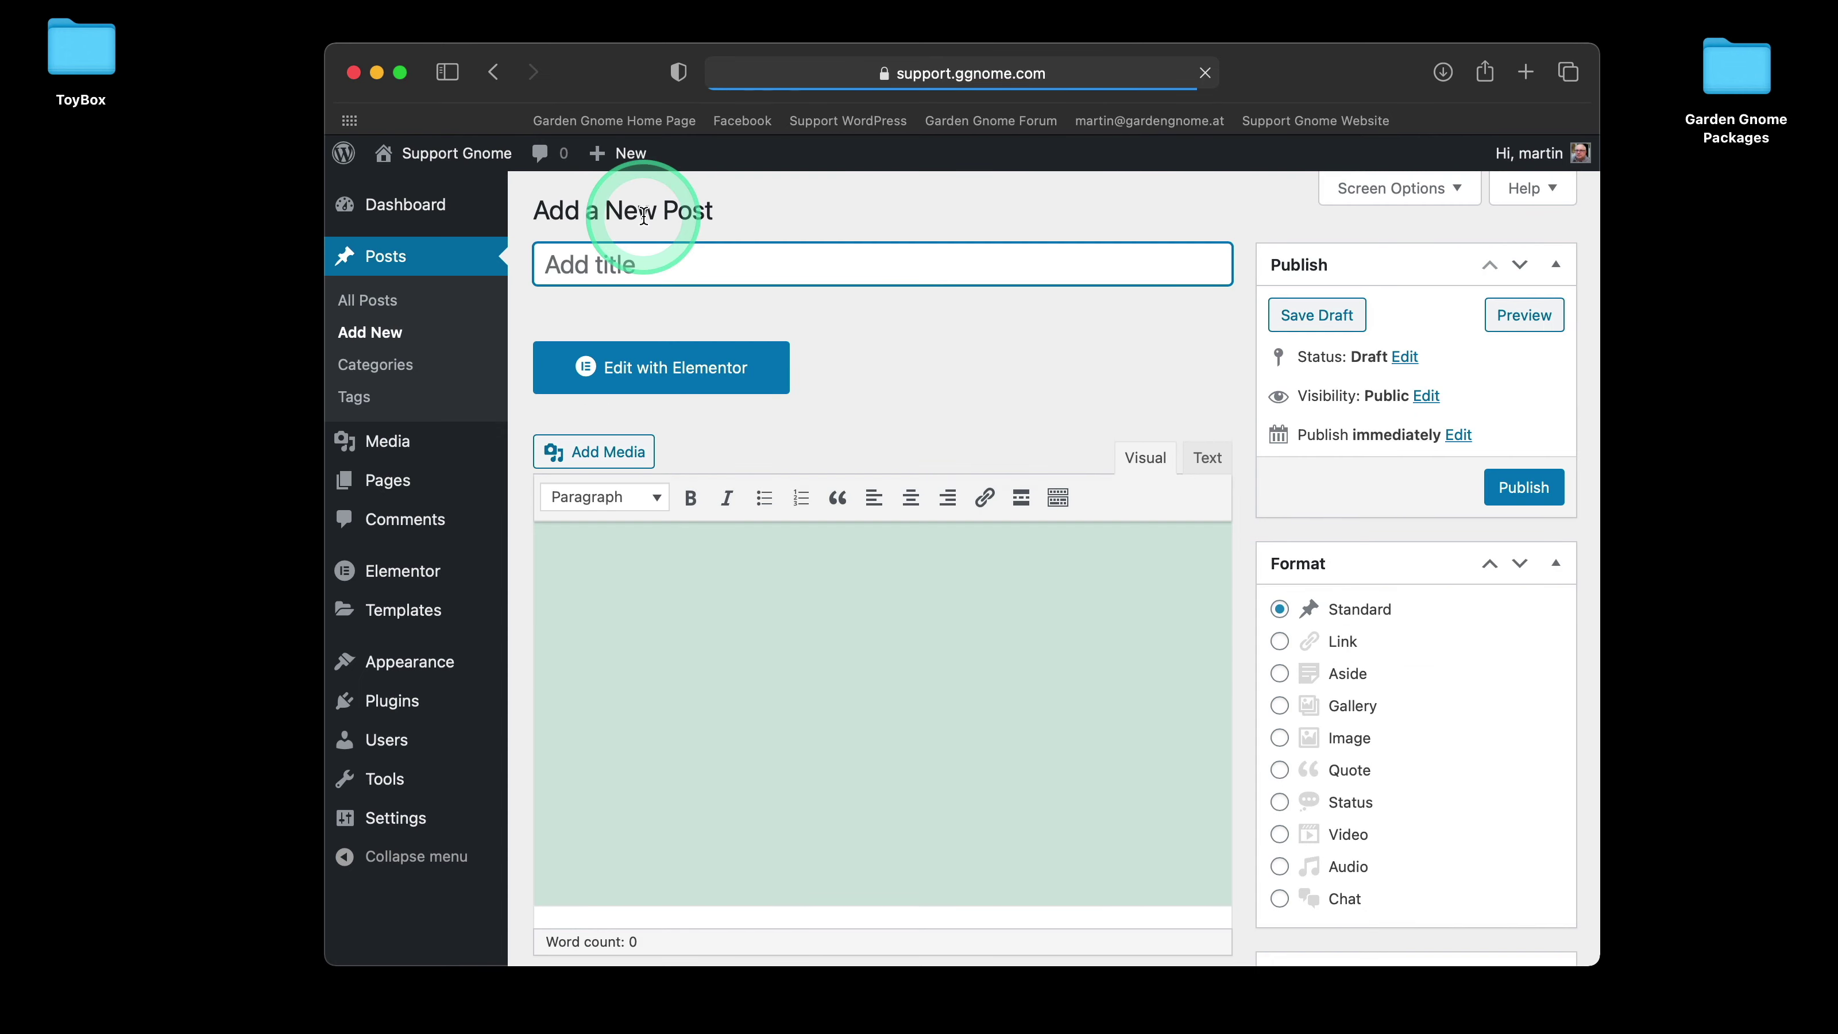
{"action": "left_click_drag", "start_coordinate": [587, 74], "coordinate": [581, 36]}
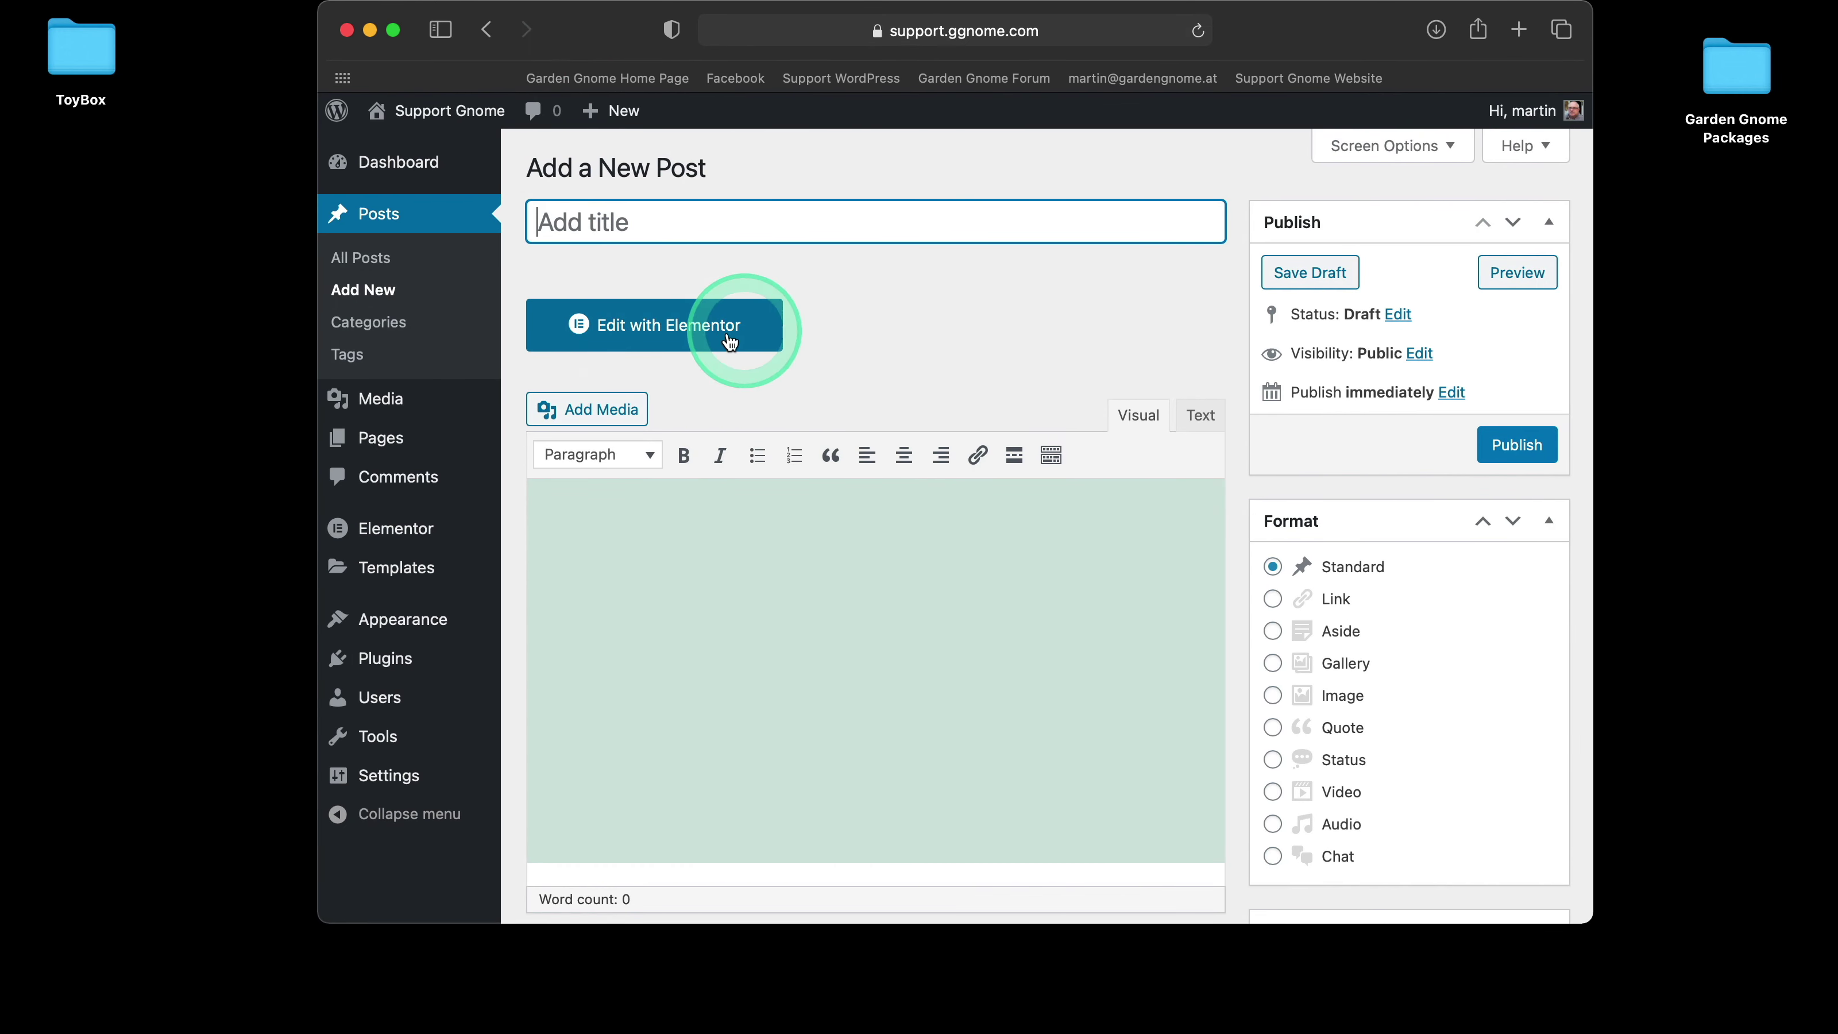
{"action": "left_click", "coordinate": [386, 660]}
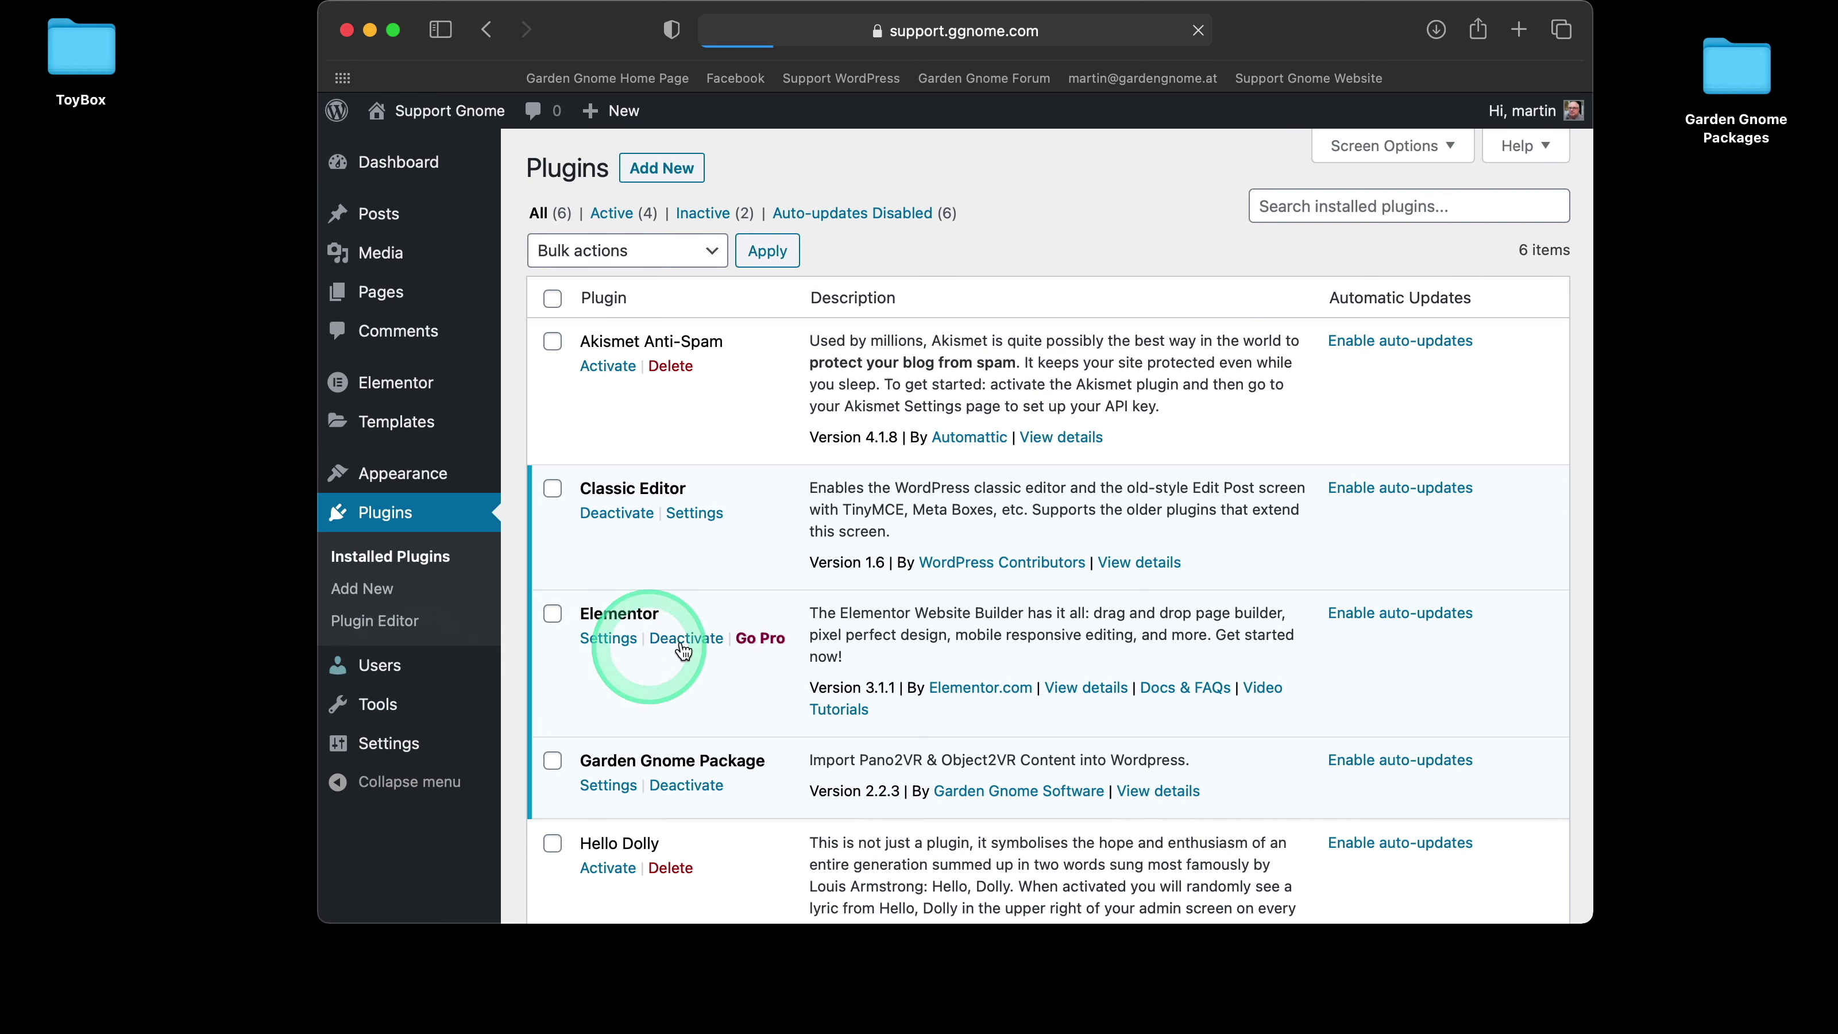
{"action": "scroll", "coordinate": [813, 569], "scroll_direction": "down", "scroll_amount": 2}
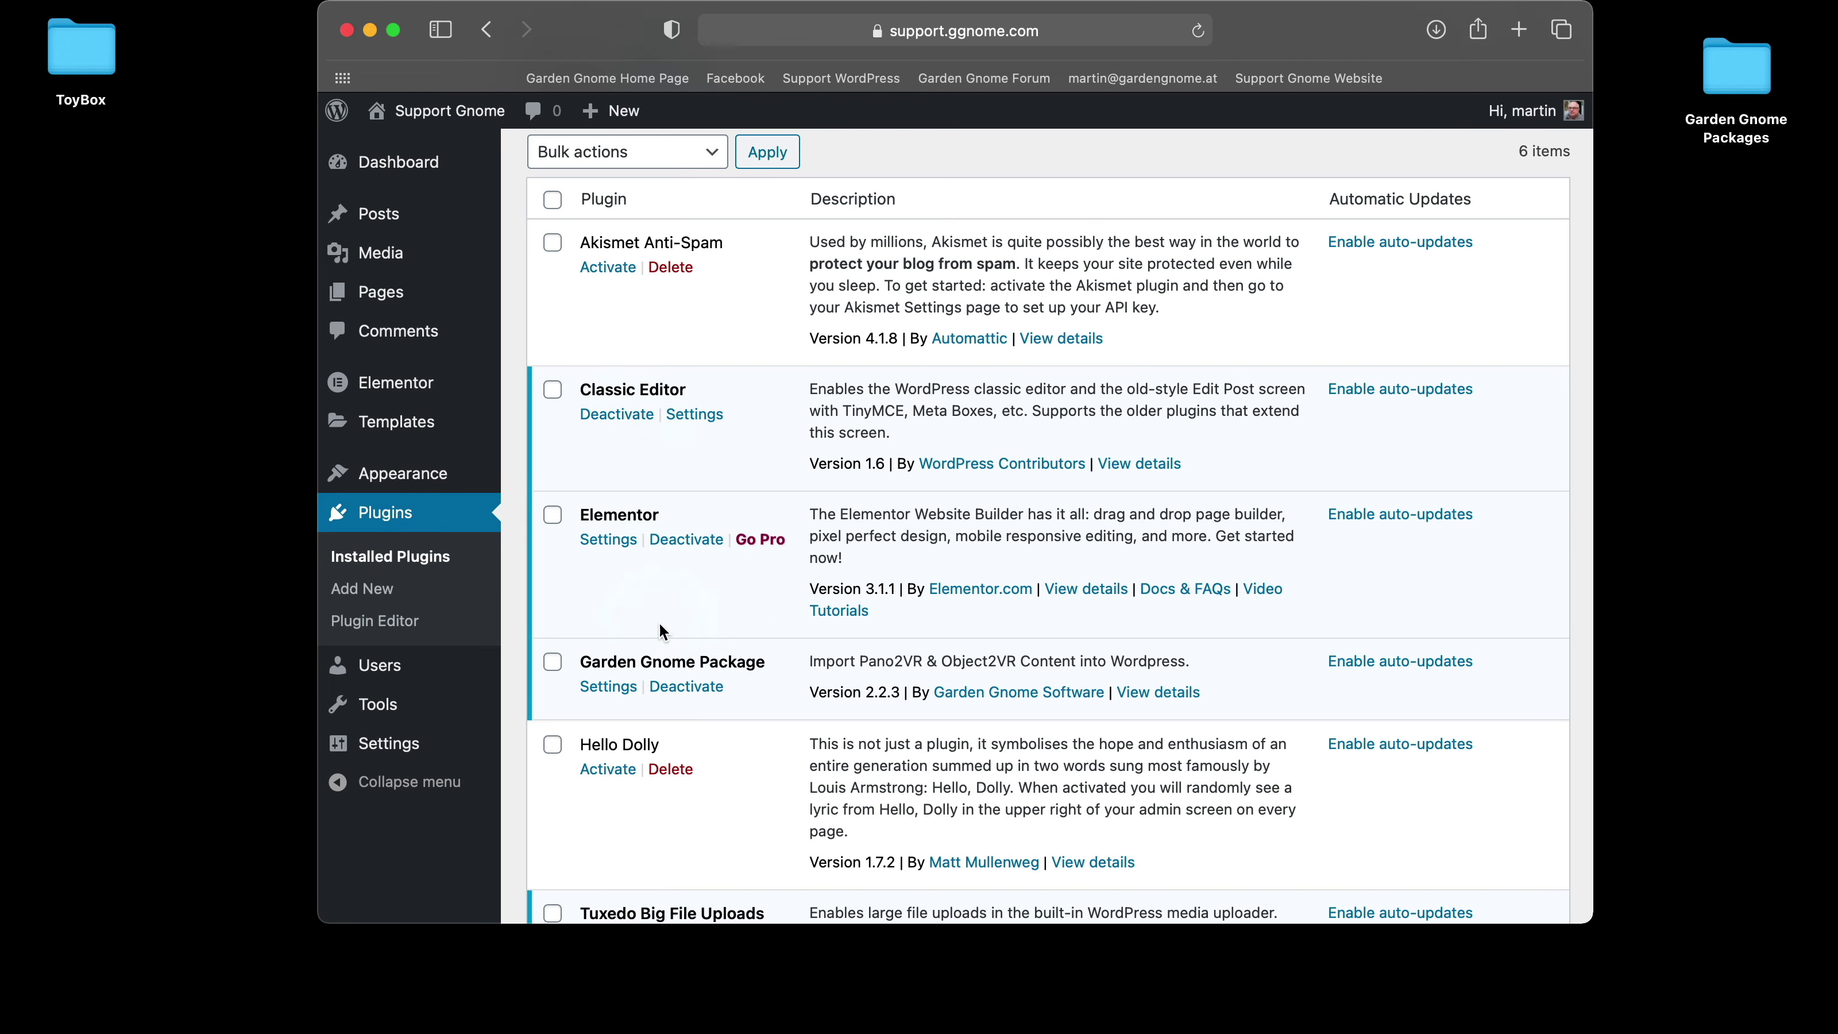
- Create a new post titled "Package One"
{"action": "left_click", "coordinate": [385, 214]}
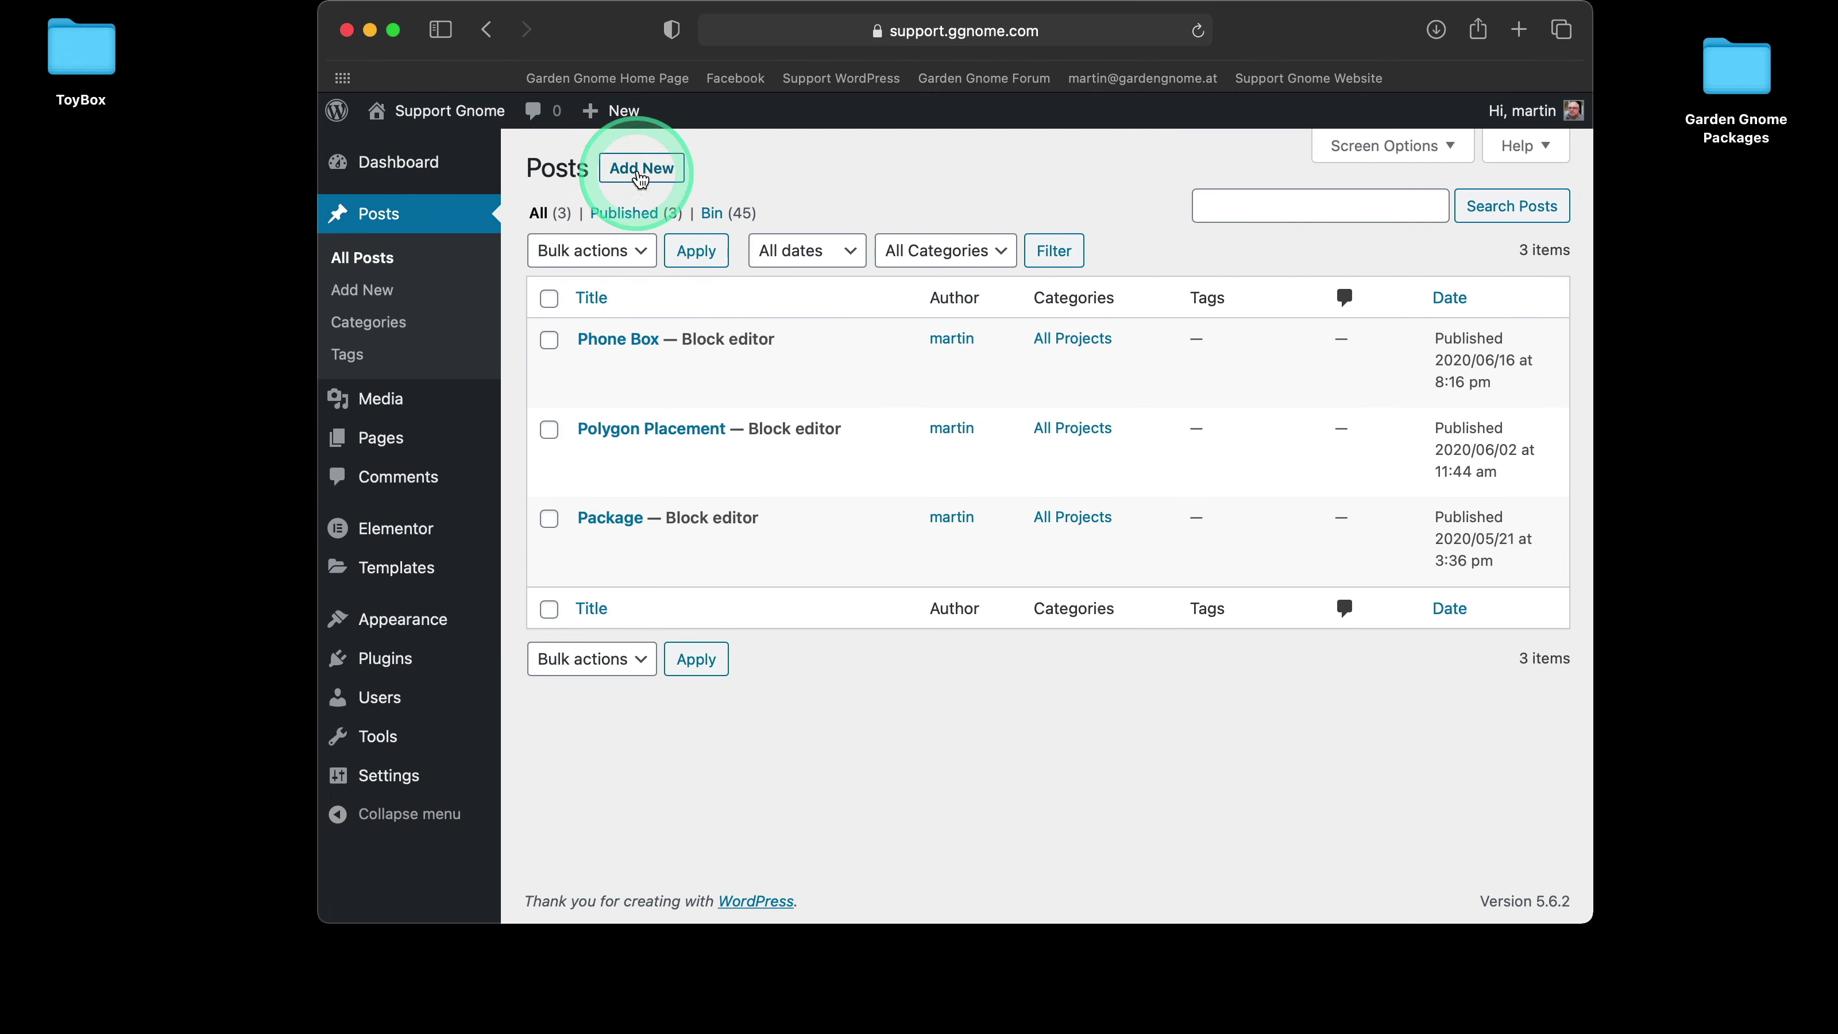
{"action": "left_click", "coordinate": [640, 174]}
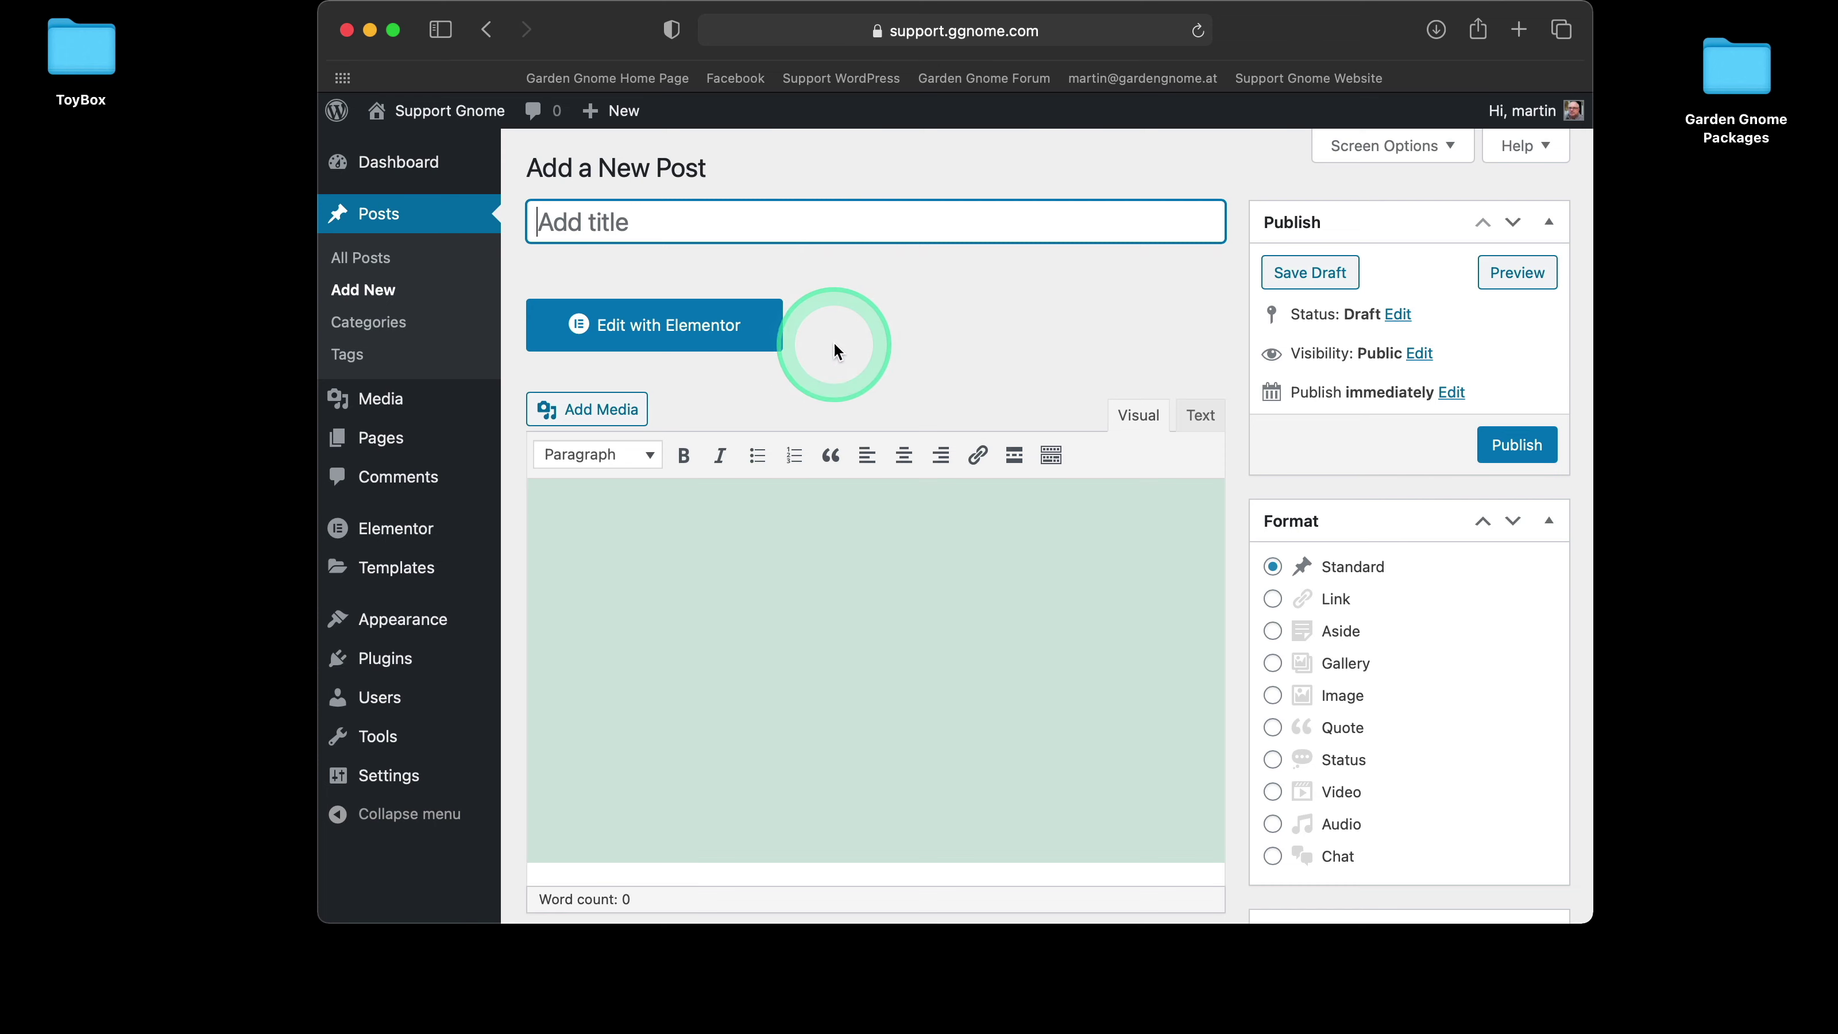
{"action": "scroll", "coordinate": [796, 304], "scroll_direction": "down", "scroll_amount": 1}
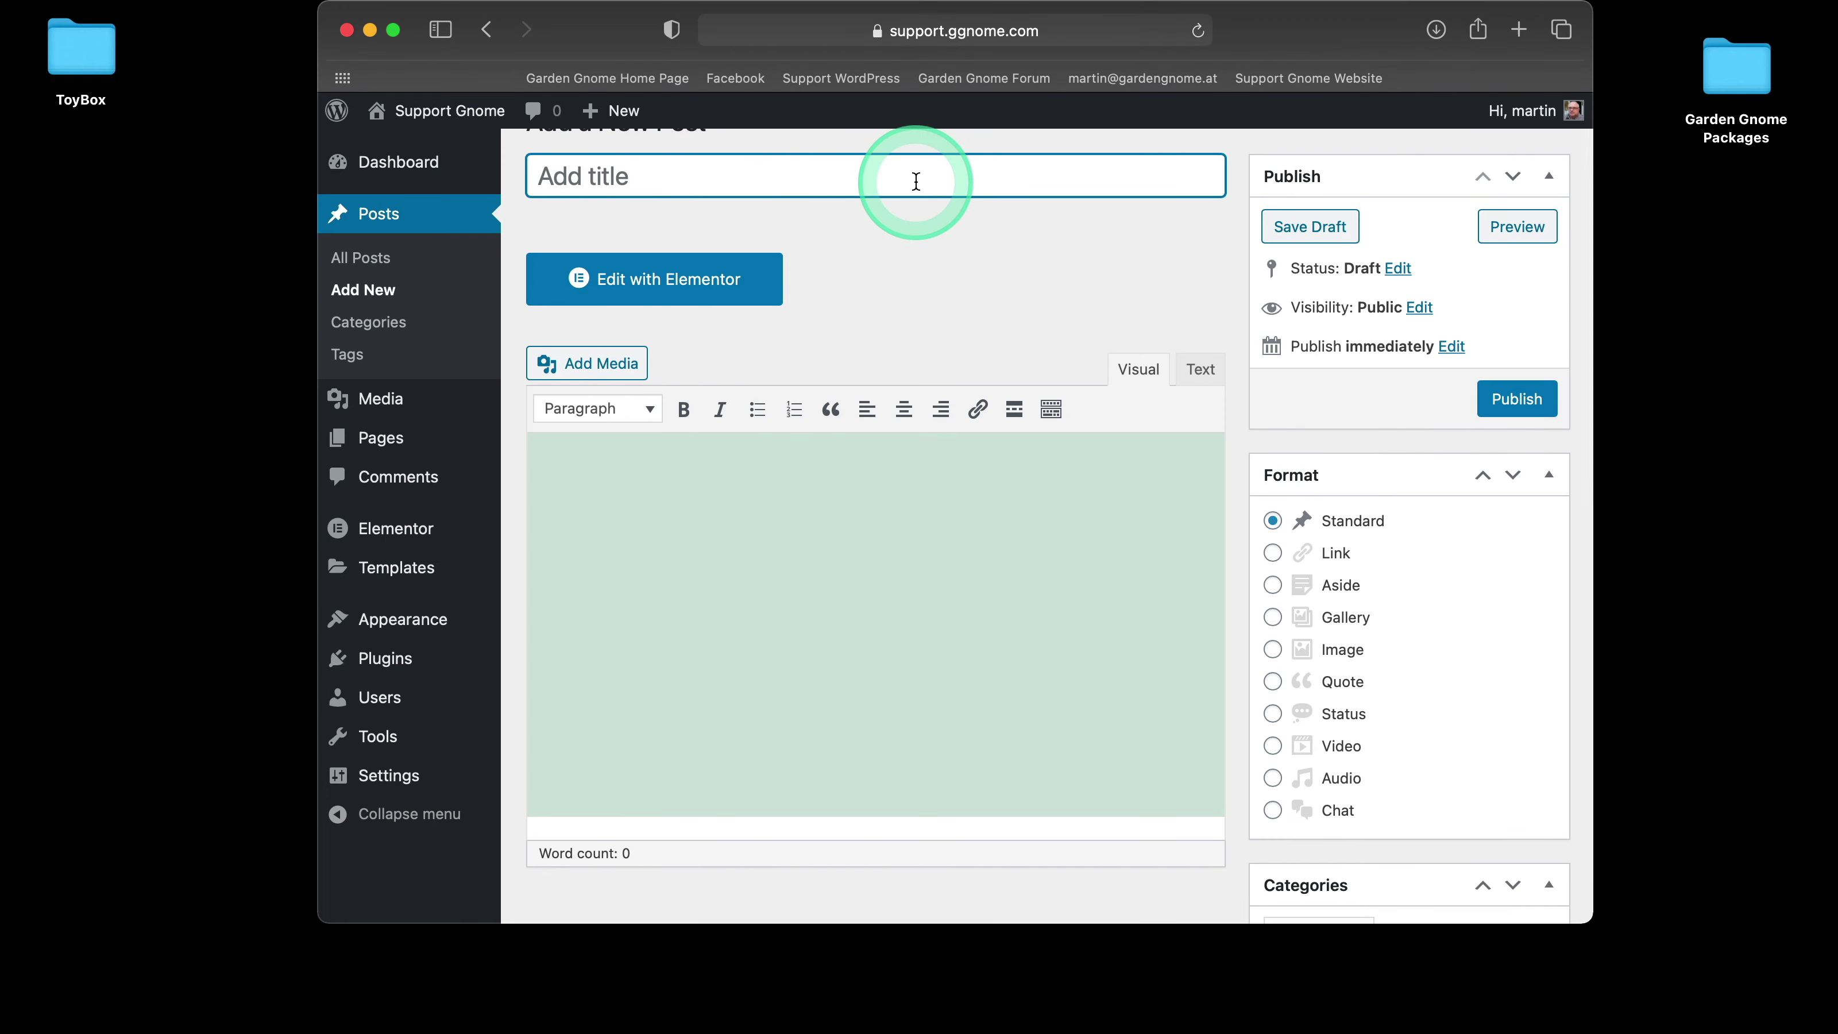
{"action": "type", "text": "Pack"}
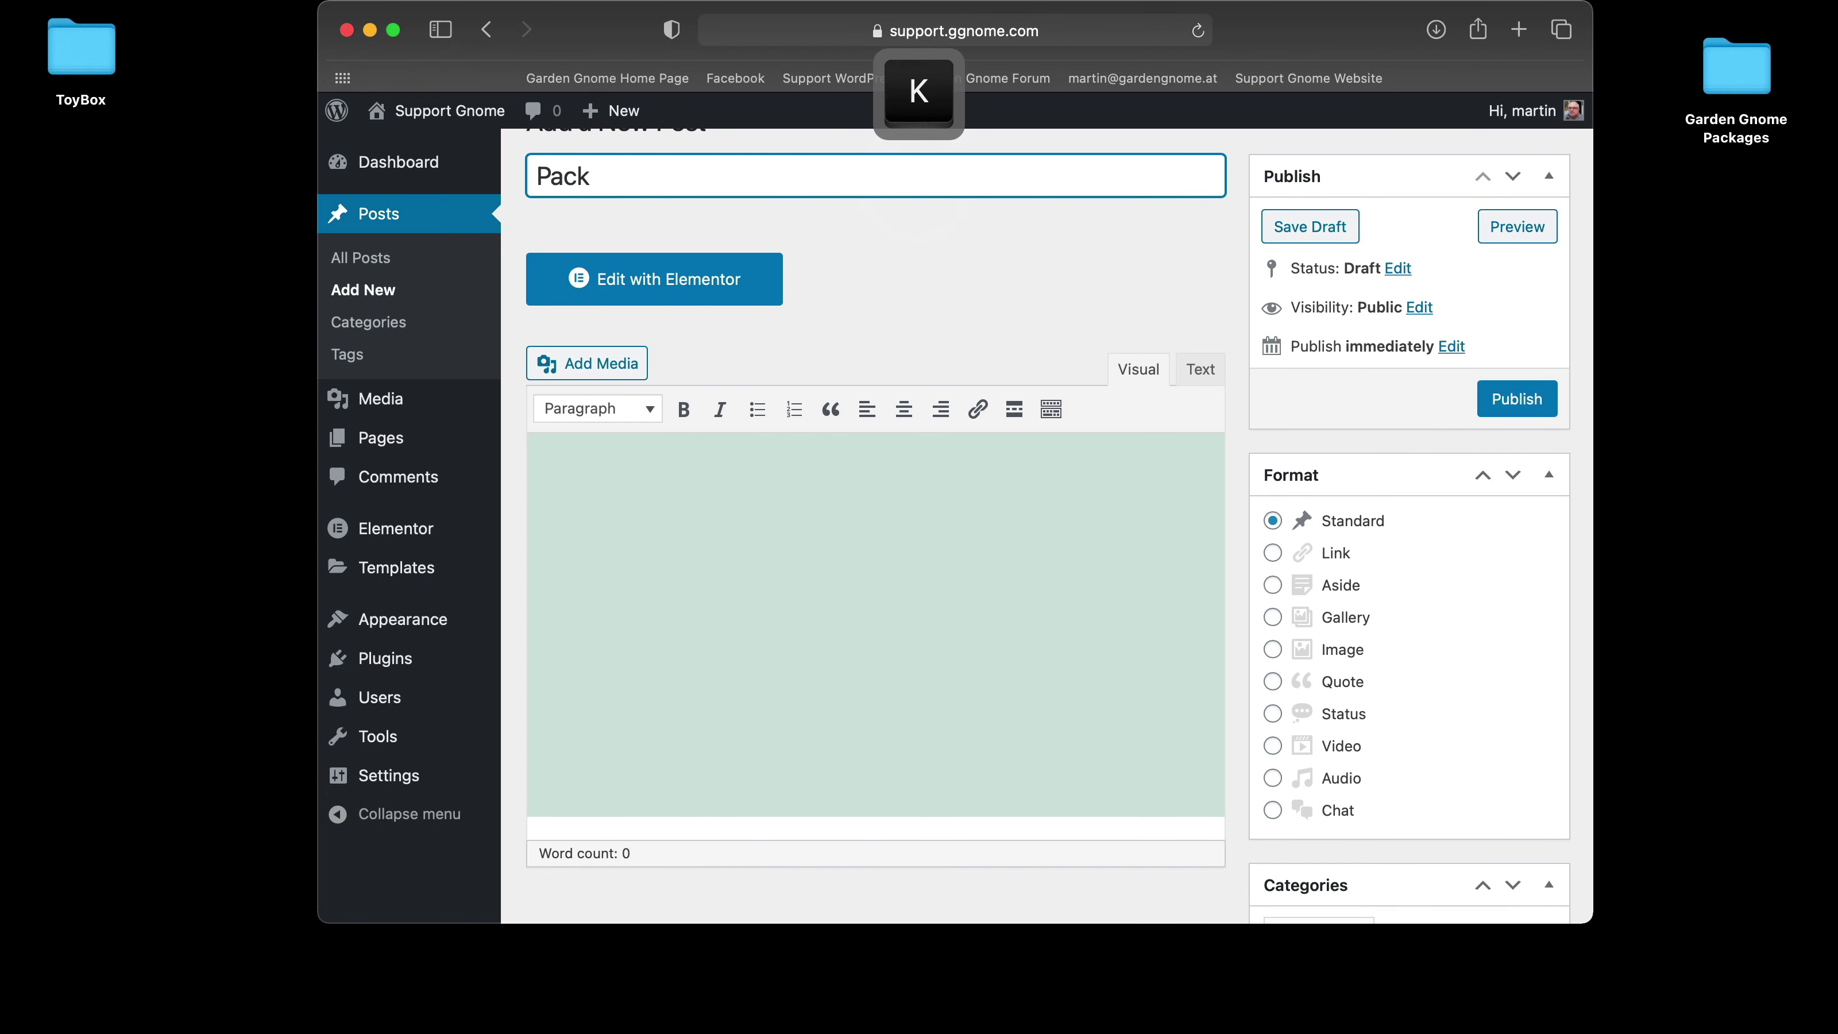
{"action": "type", "text": "age One"}
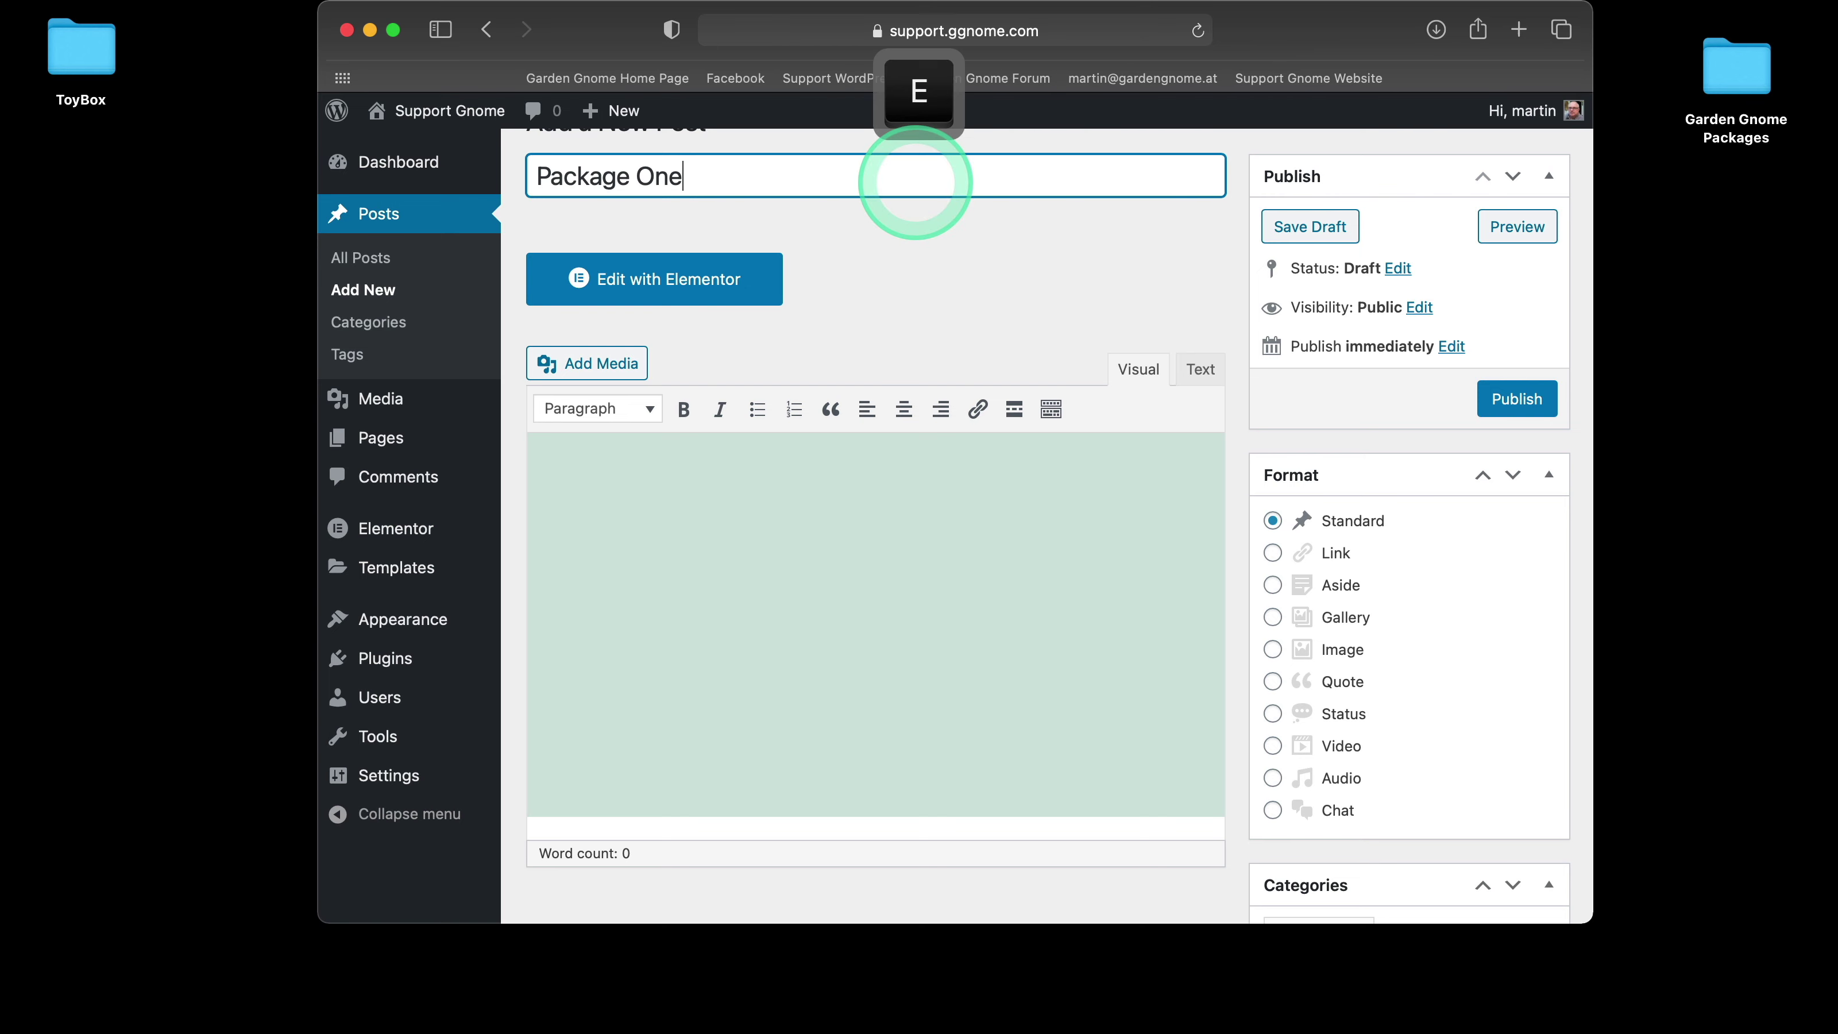
{"action": "left_click", "coordinate": [918, 268]}
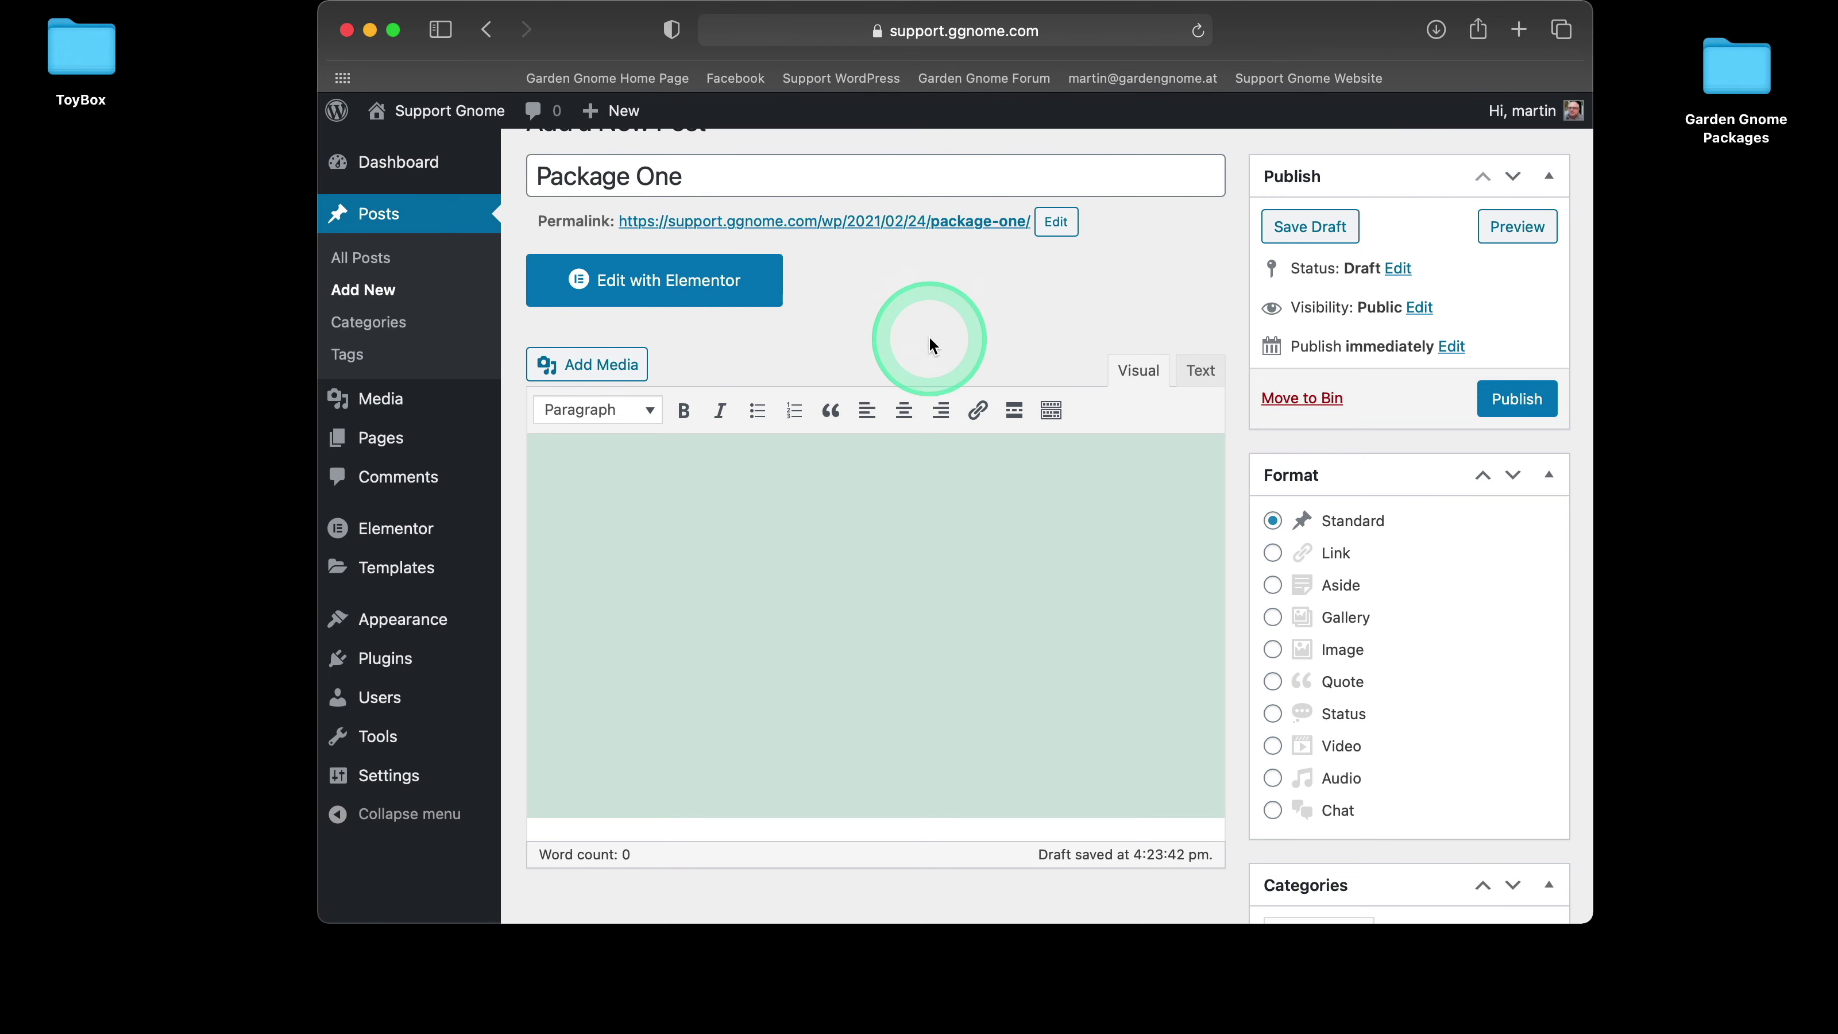
- Insert the Packages.ggpkg package from the media library into the body of the Package One post
{"action": "left_click", "coordinate": [593, 368]}
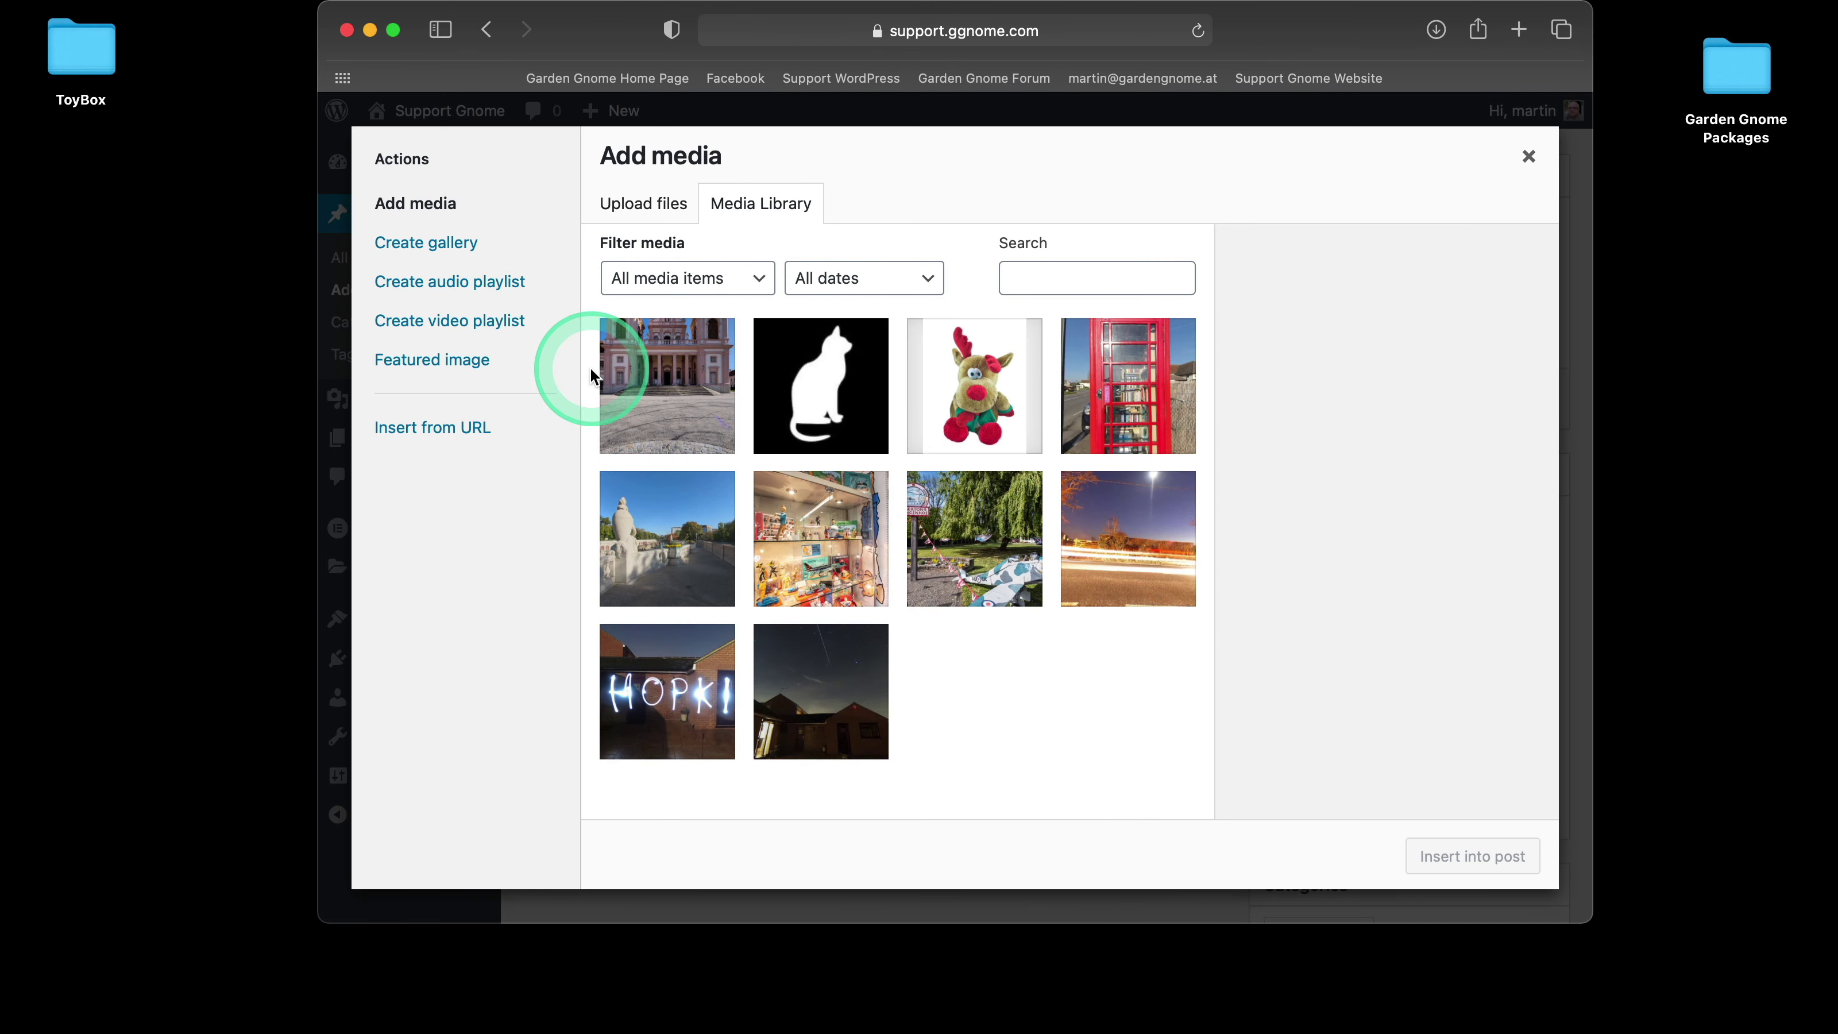
{"action": "left_click", "coordinate": [670, 392]}
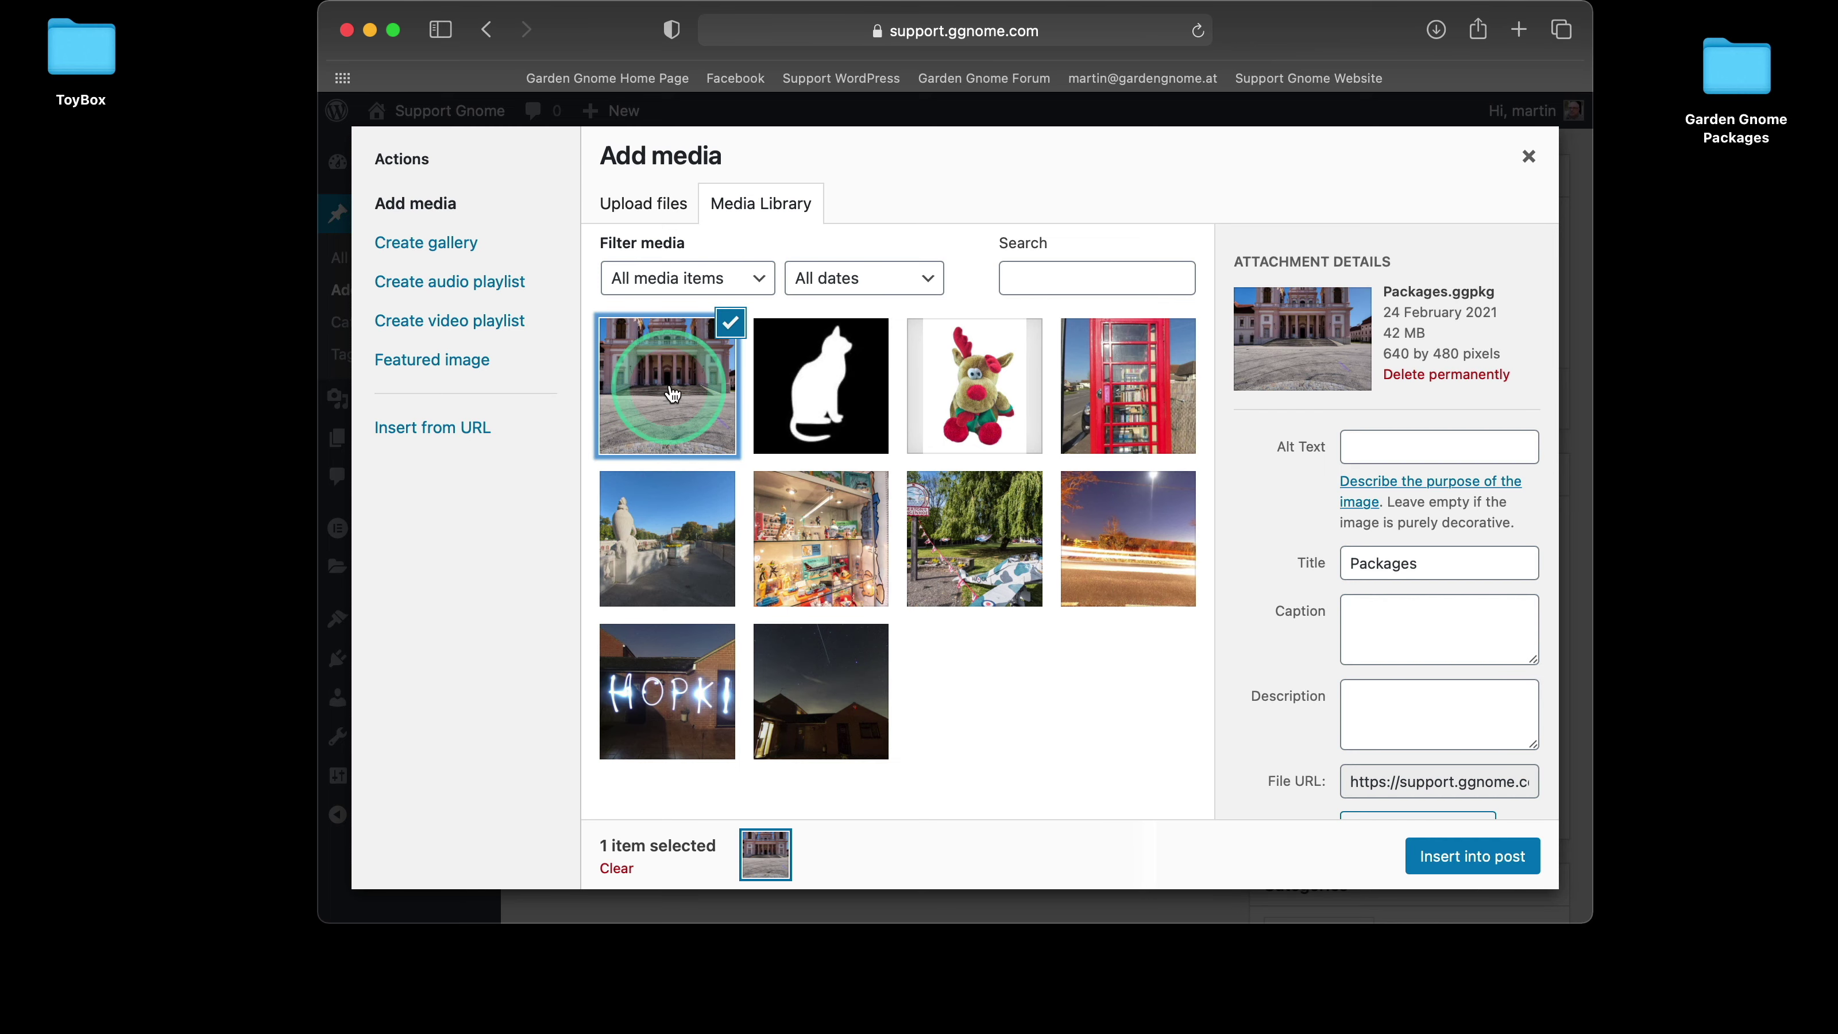
{"action": "left_click", "coordinate": [1479, 859]}
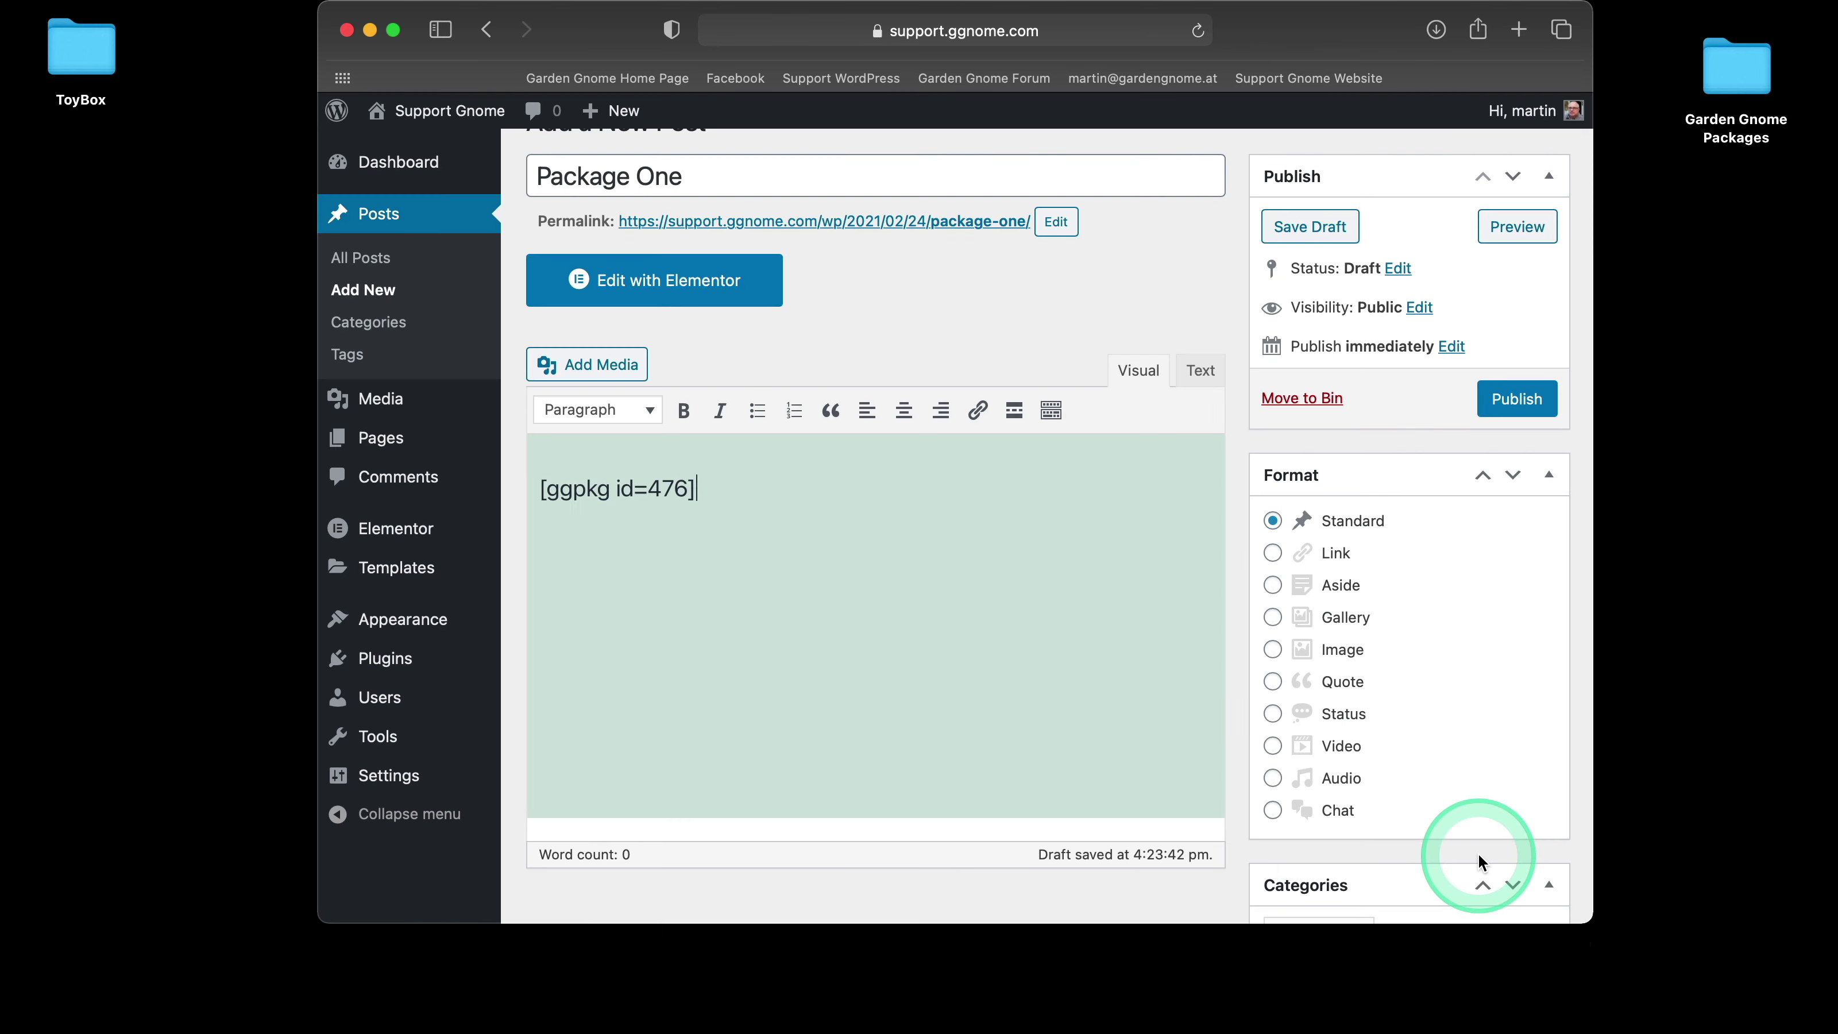
{"action": "left_click", "coordinate": [718, 479]}
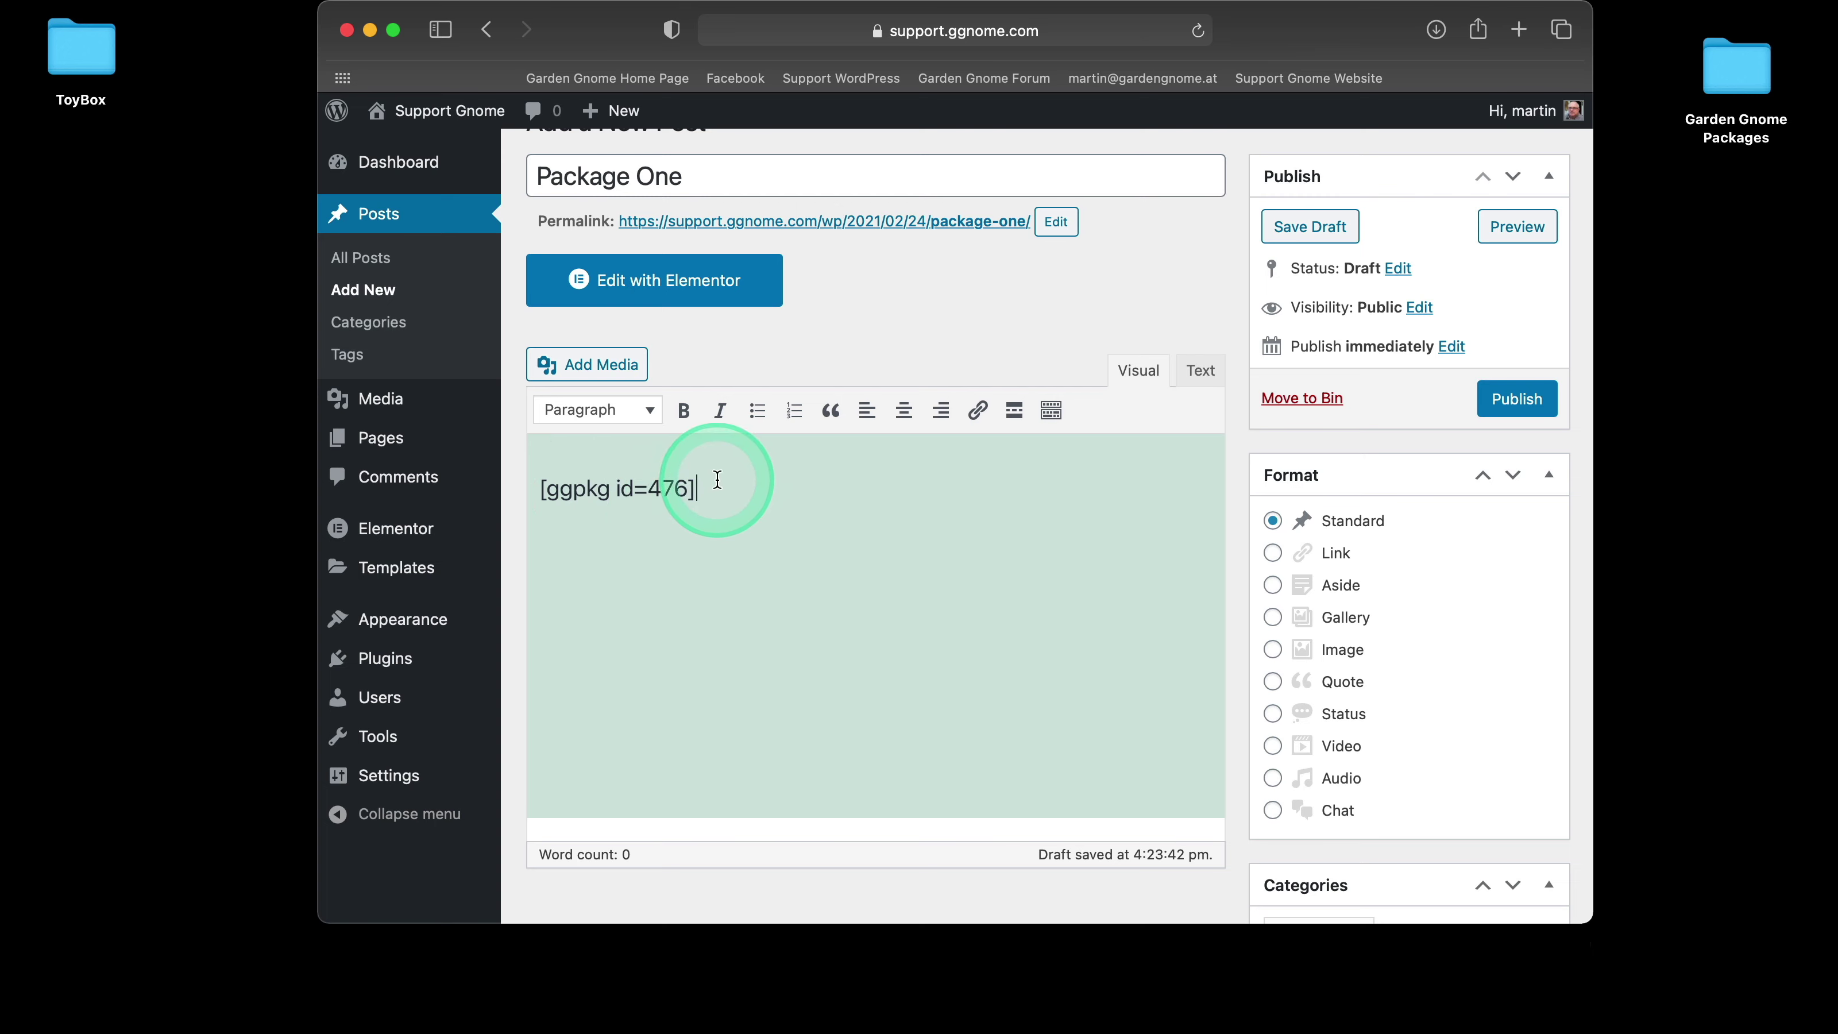
{"action": "left_click", "coordinate": [763, 518]}
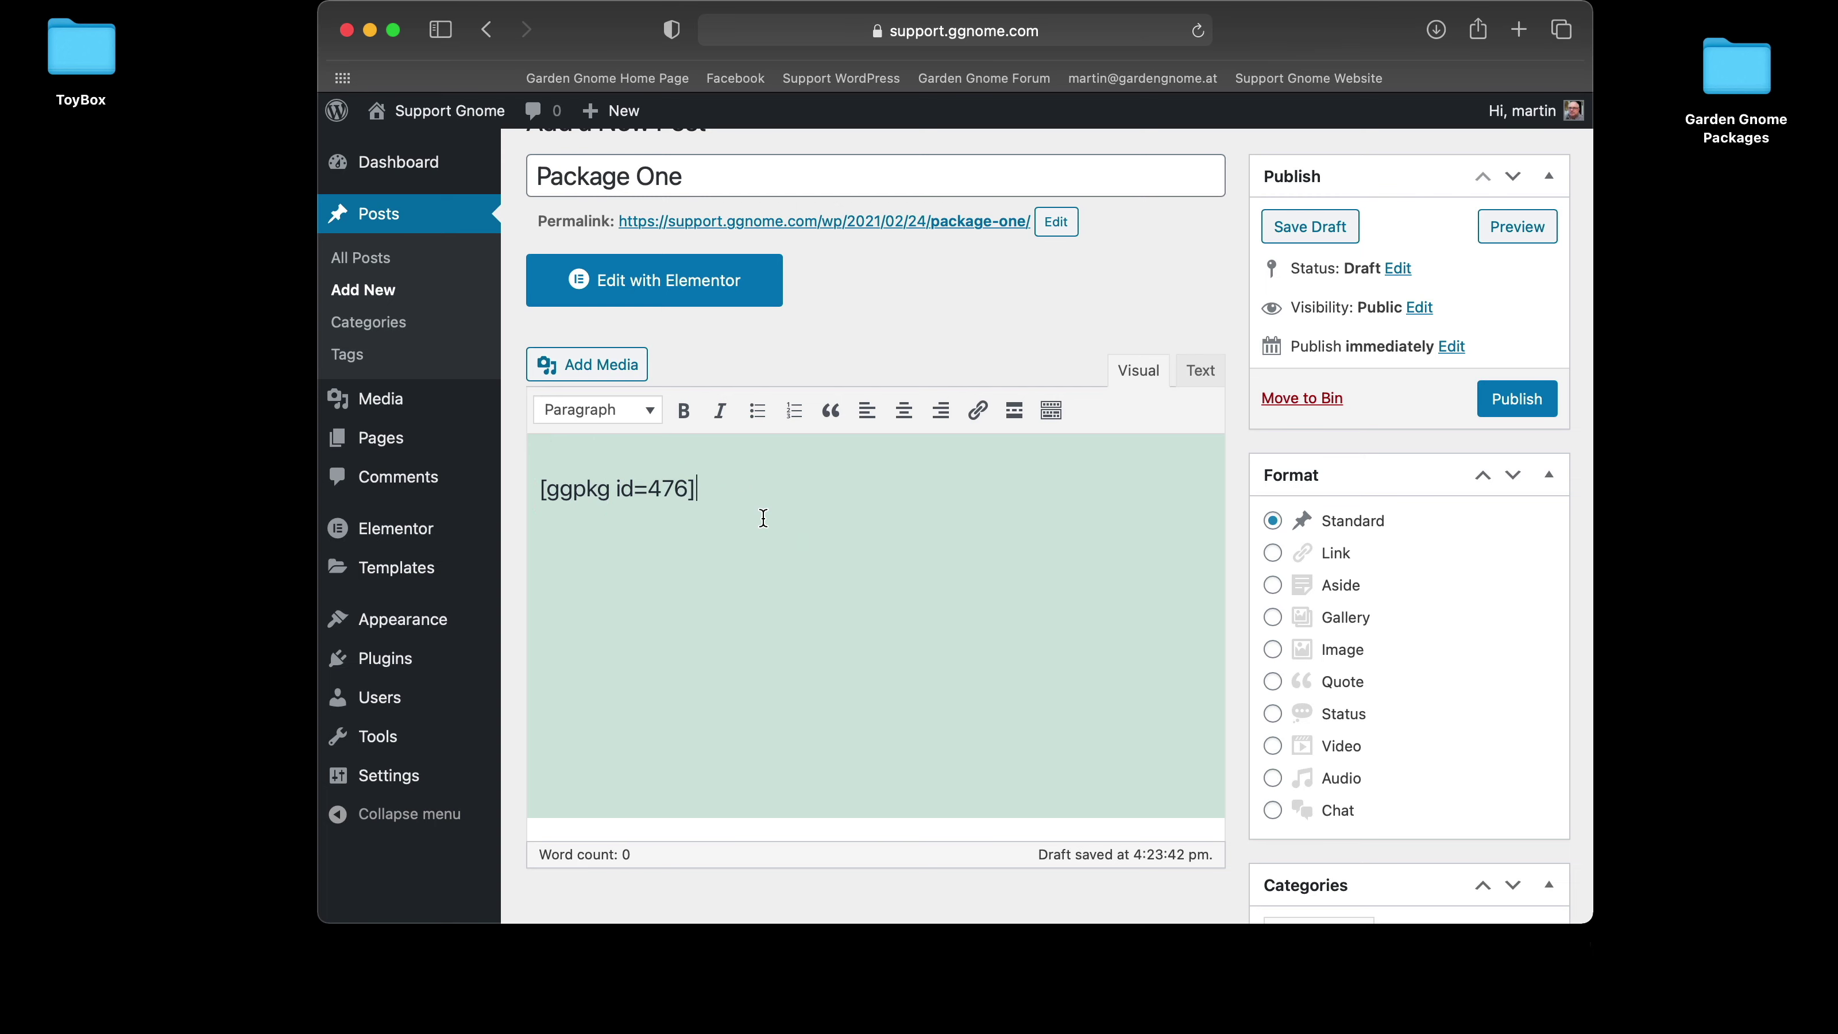
- Preview the Package One post, look around in its embedded panorama, and return to the post editor
{"action": "left_click", "coordinate": [1518, 227]}
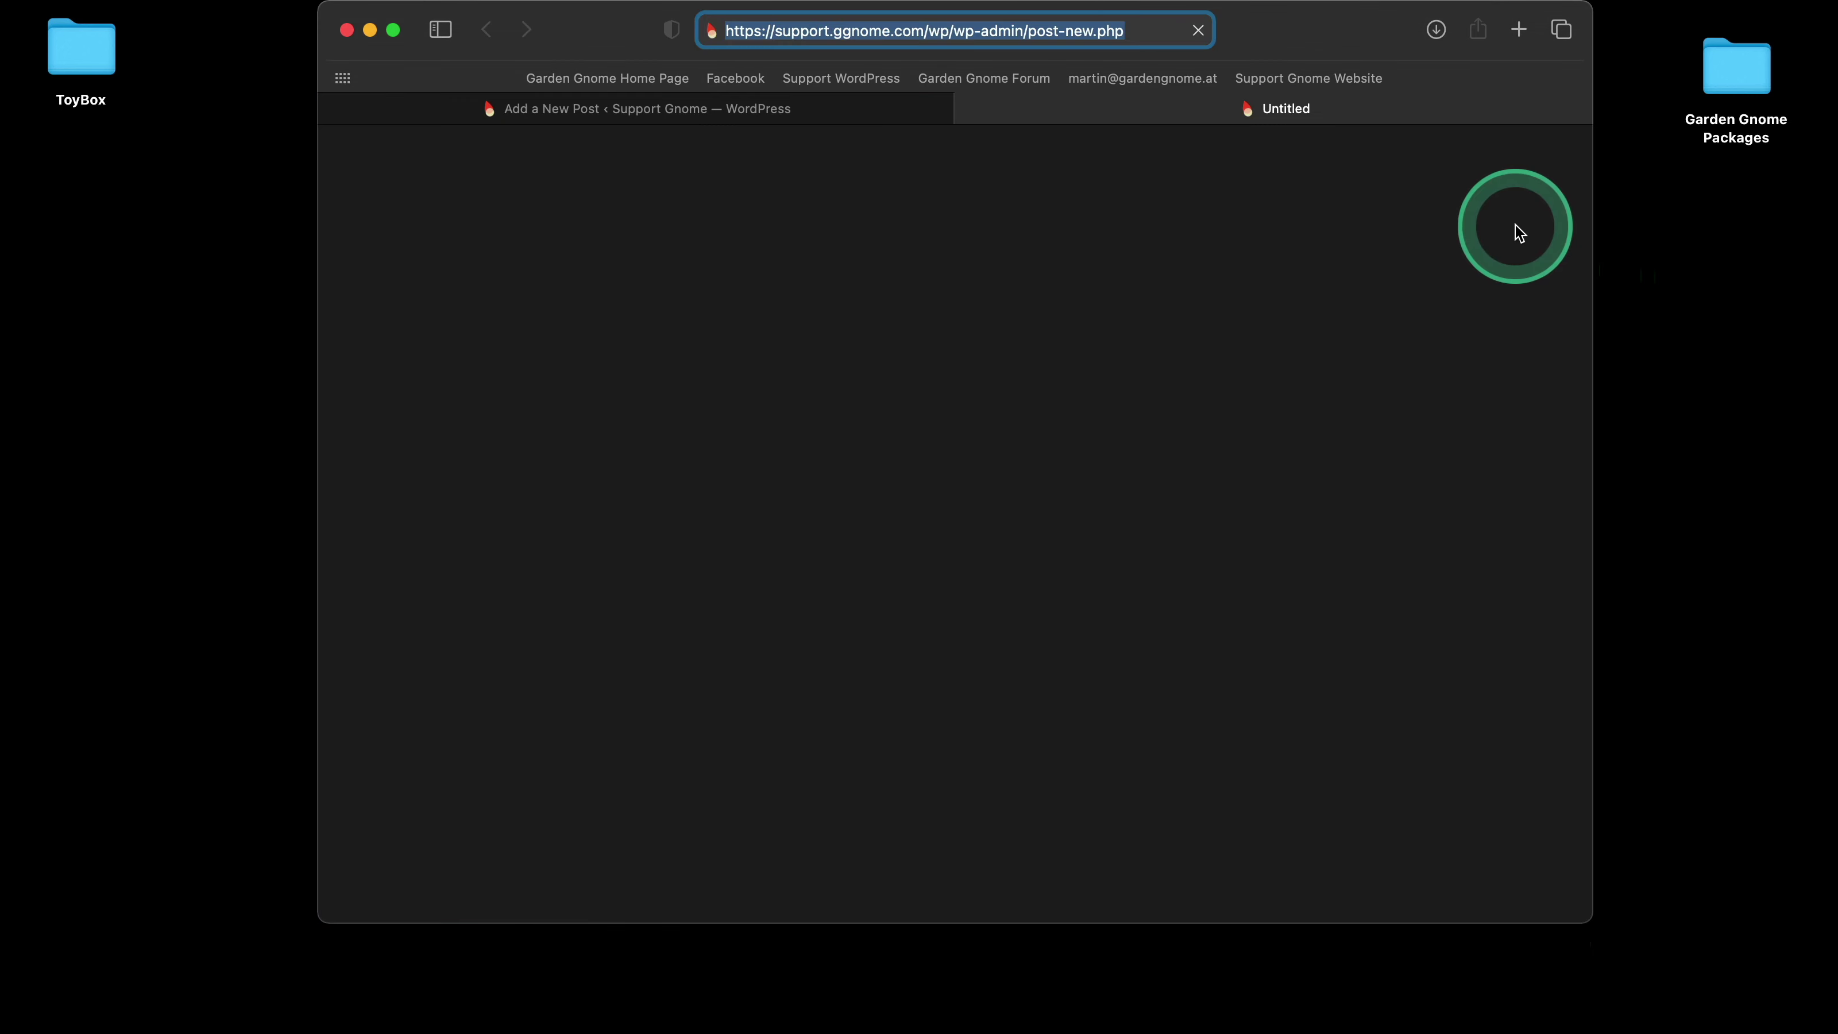
{"action": "scroll", "coordinate": [1331, 470], "scroll_direction": "down", "scroll_amount": 10}
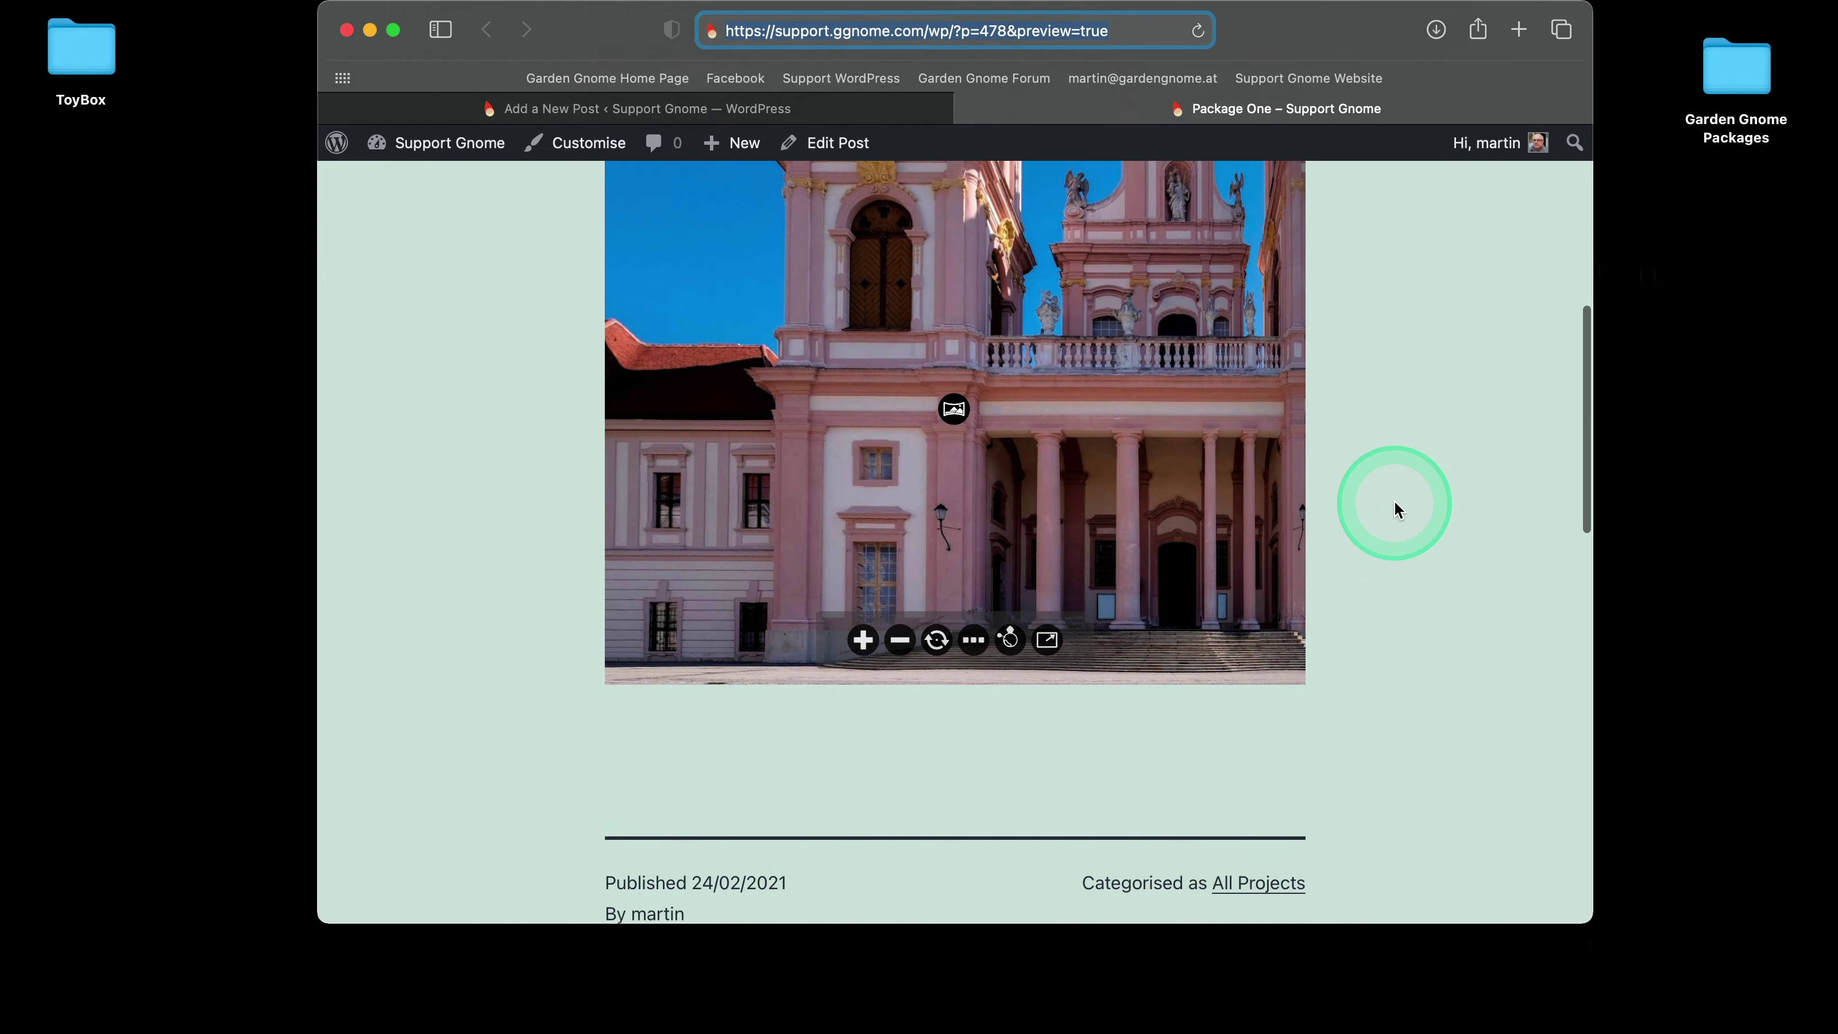
{"action": "left_click_drag", "start_coordinate": [1103, 442], "coordinate": [830, 497]}
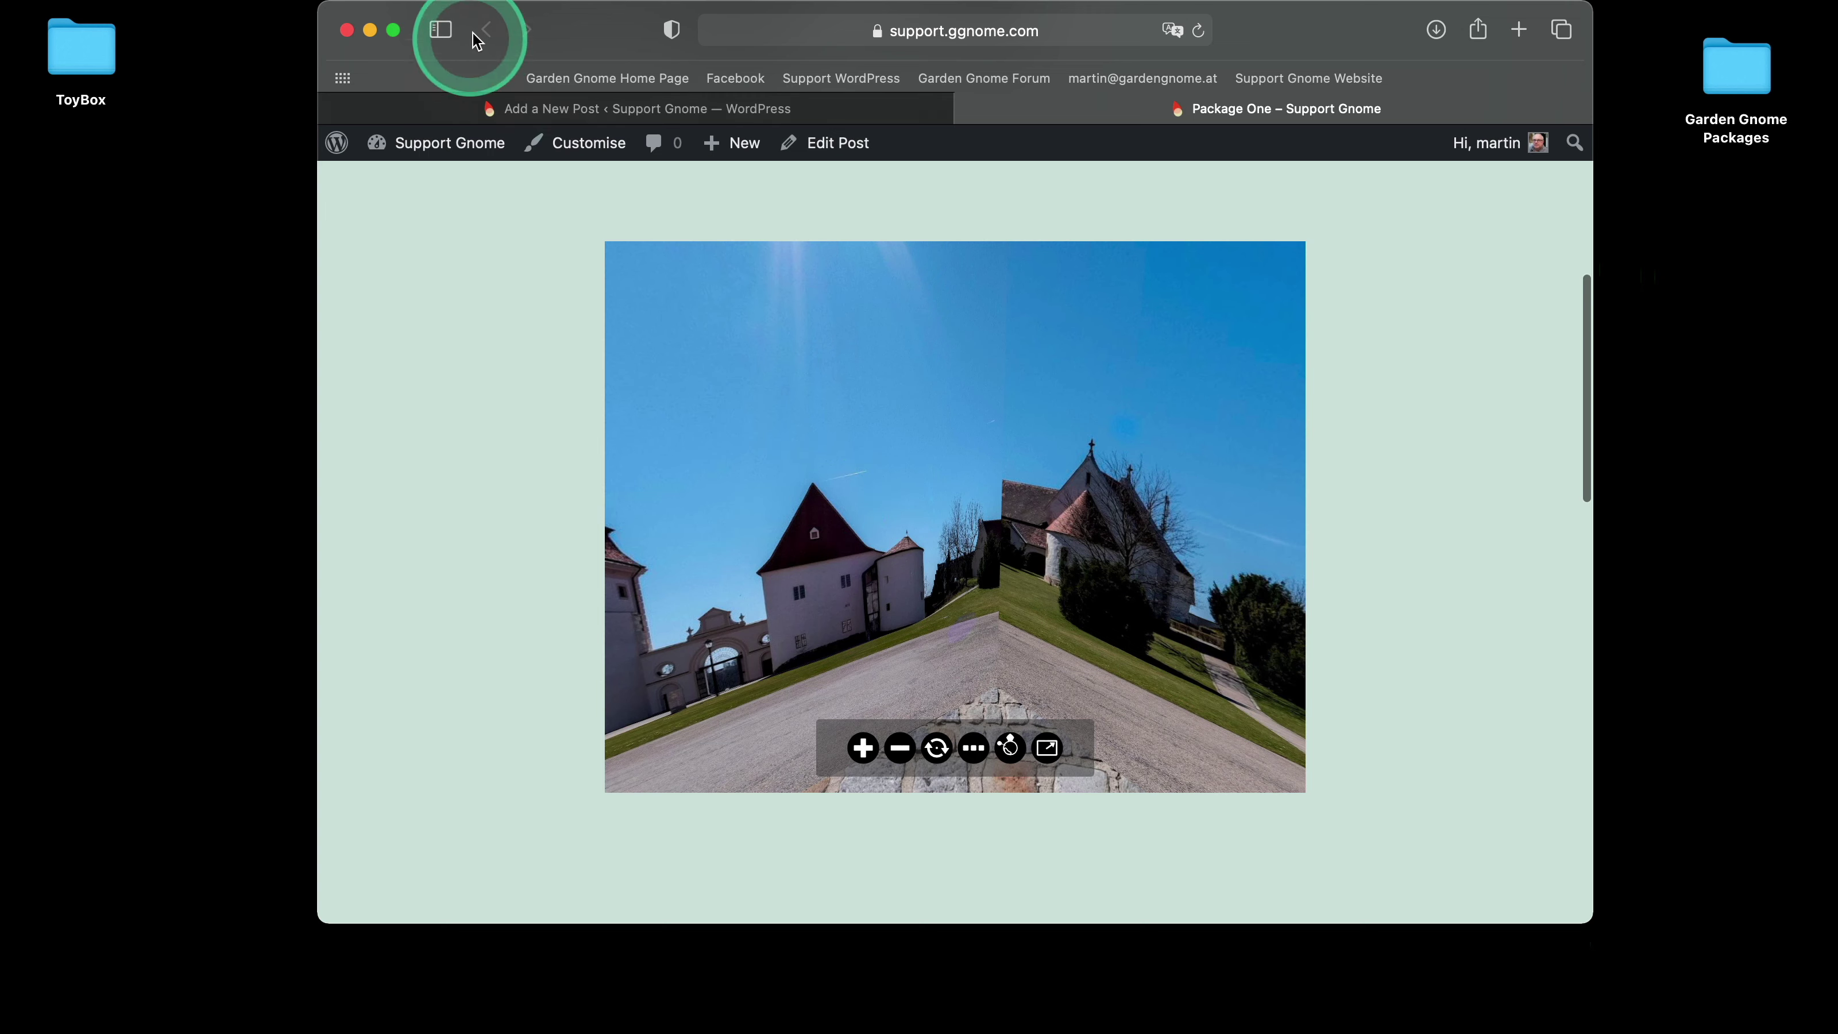
{"action": "left_click", "coordinate": [967, 109]}
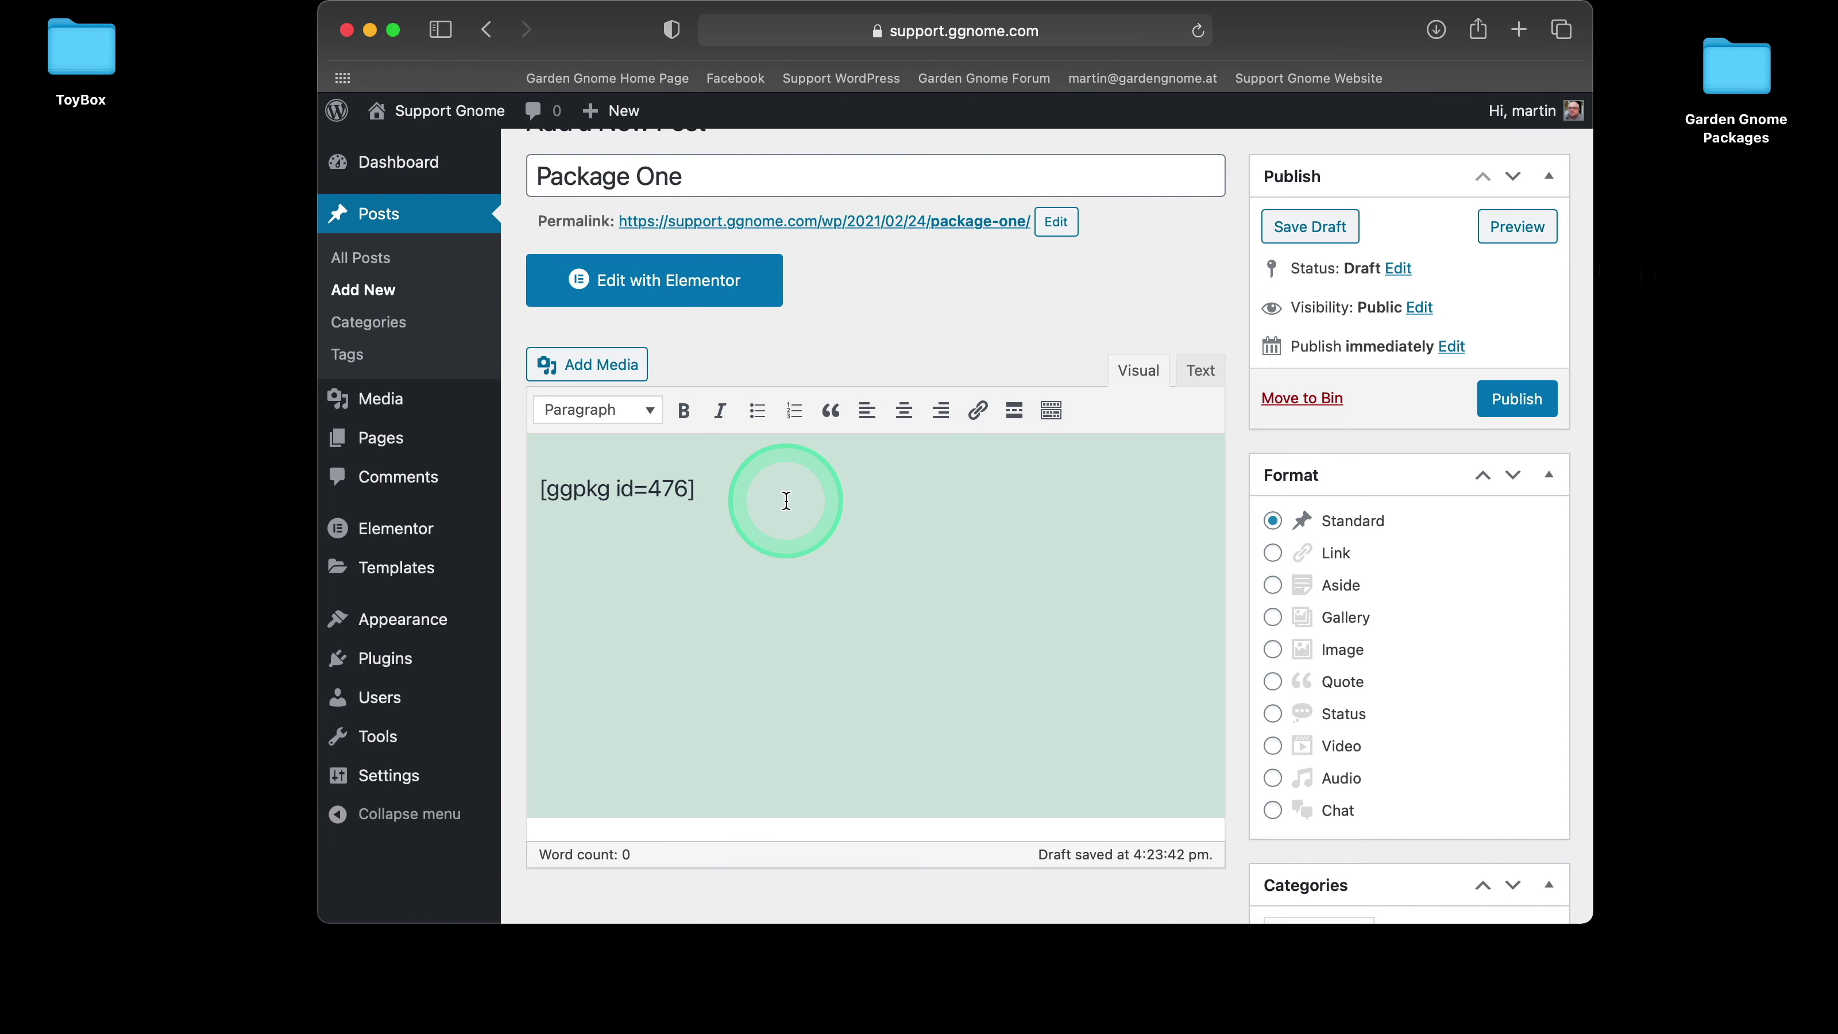
{"action": "scroll", "coordinate": [782, 495], "scroll_direction": "down", "scroll_amount": 1}
{"action": "left_click", "coordinate": [750, 471]}
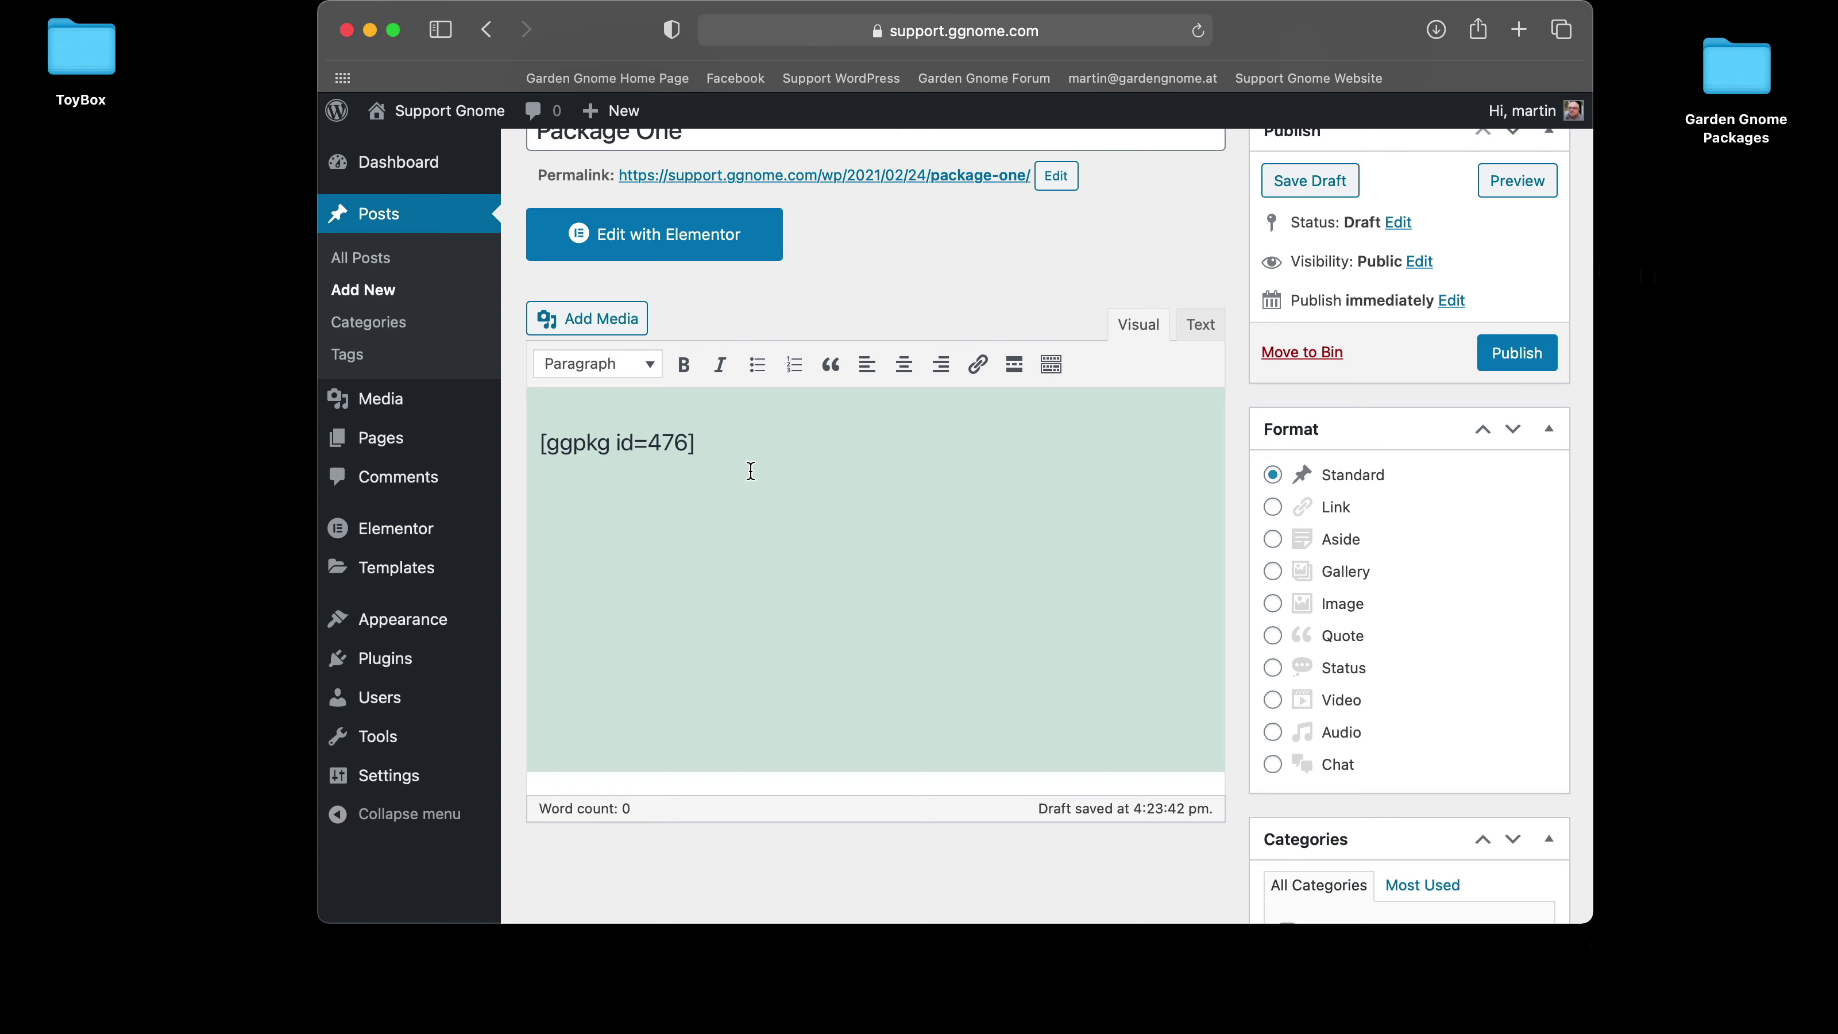
{"action": "mouse_move", "coordinate": [407, 668]}
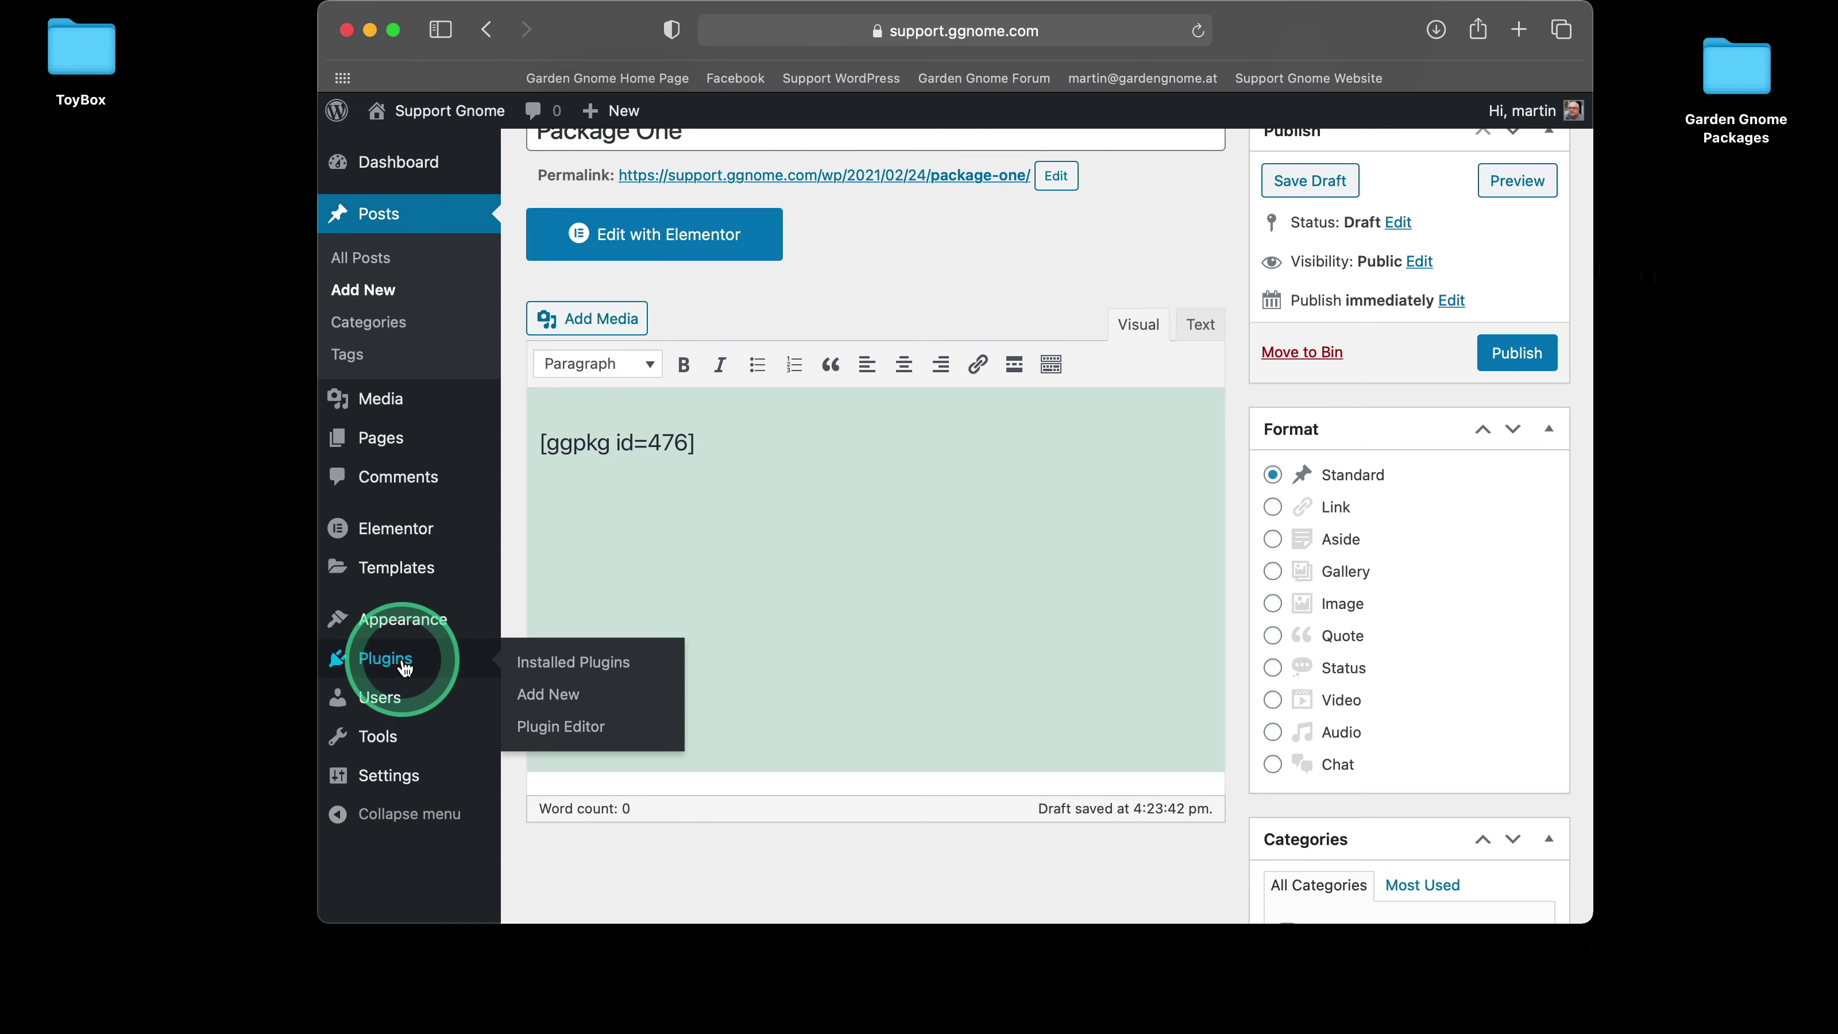
{"action": "left_click", "coordinate": [405, 667]}
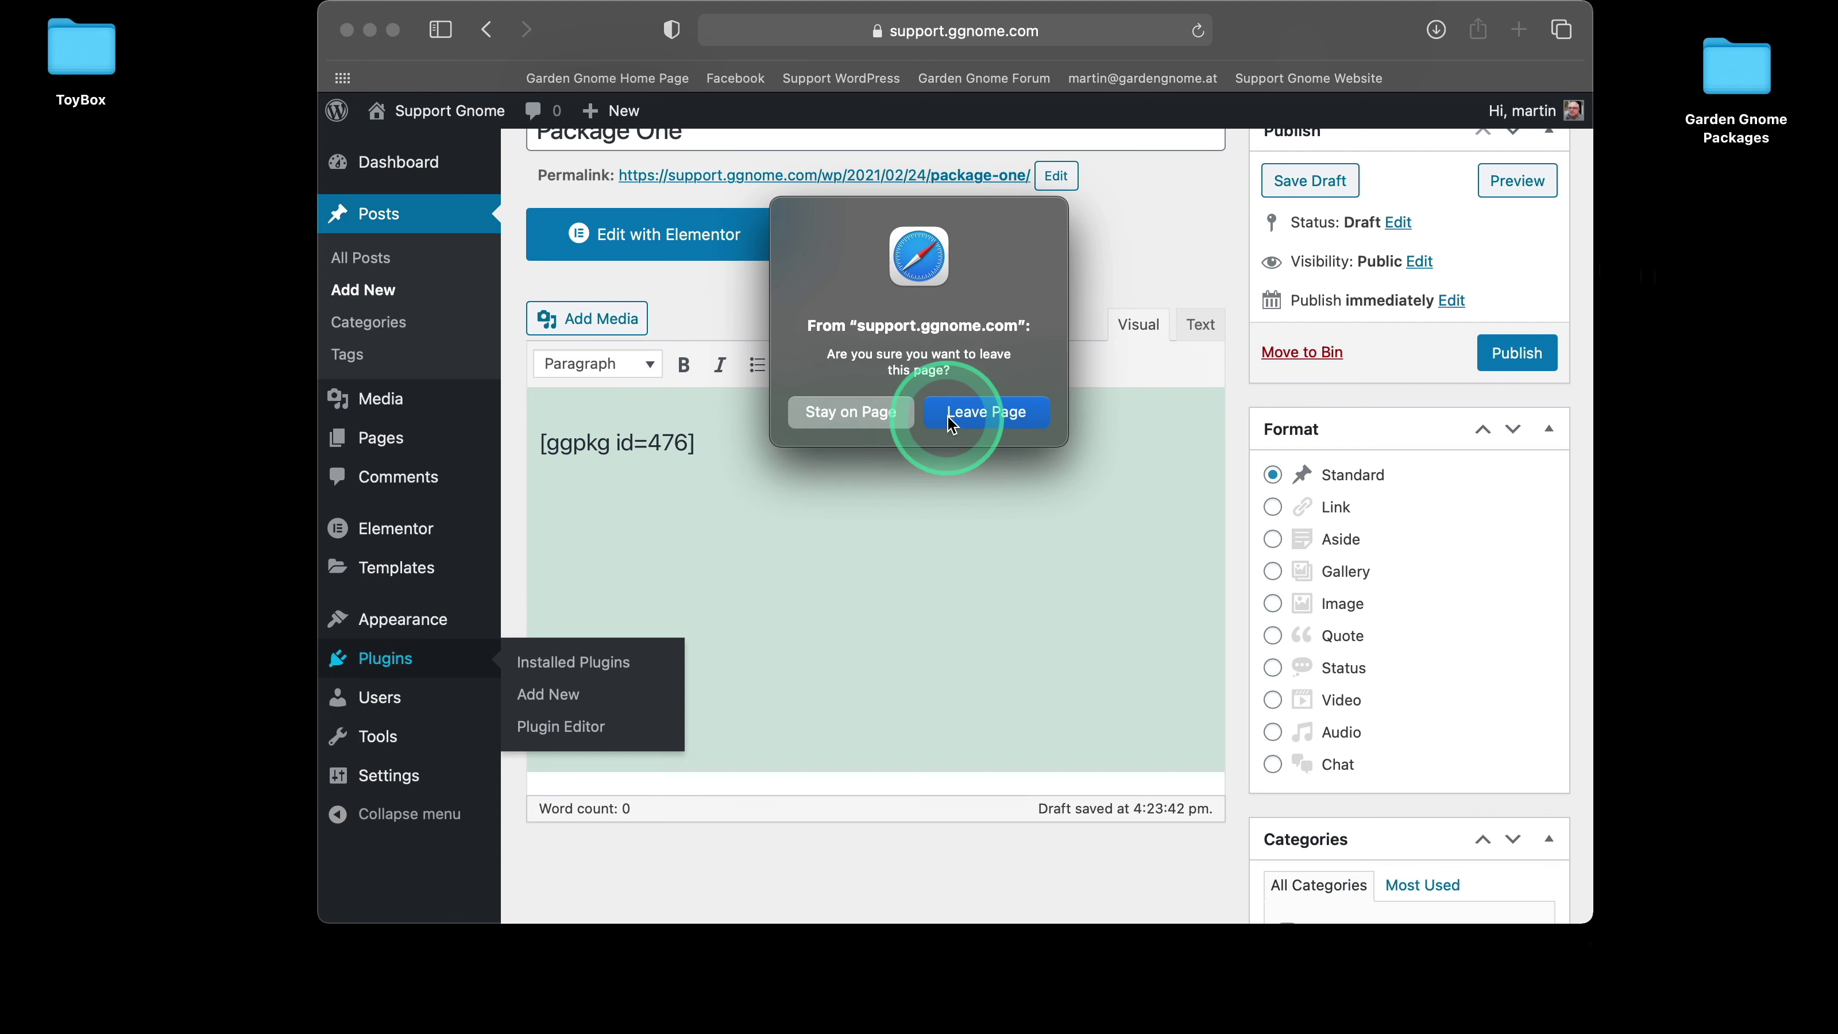
{"action": "left_click", "coordinate": [850, 413]}
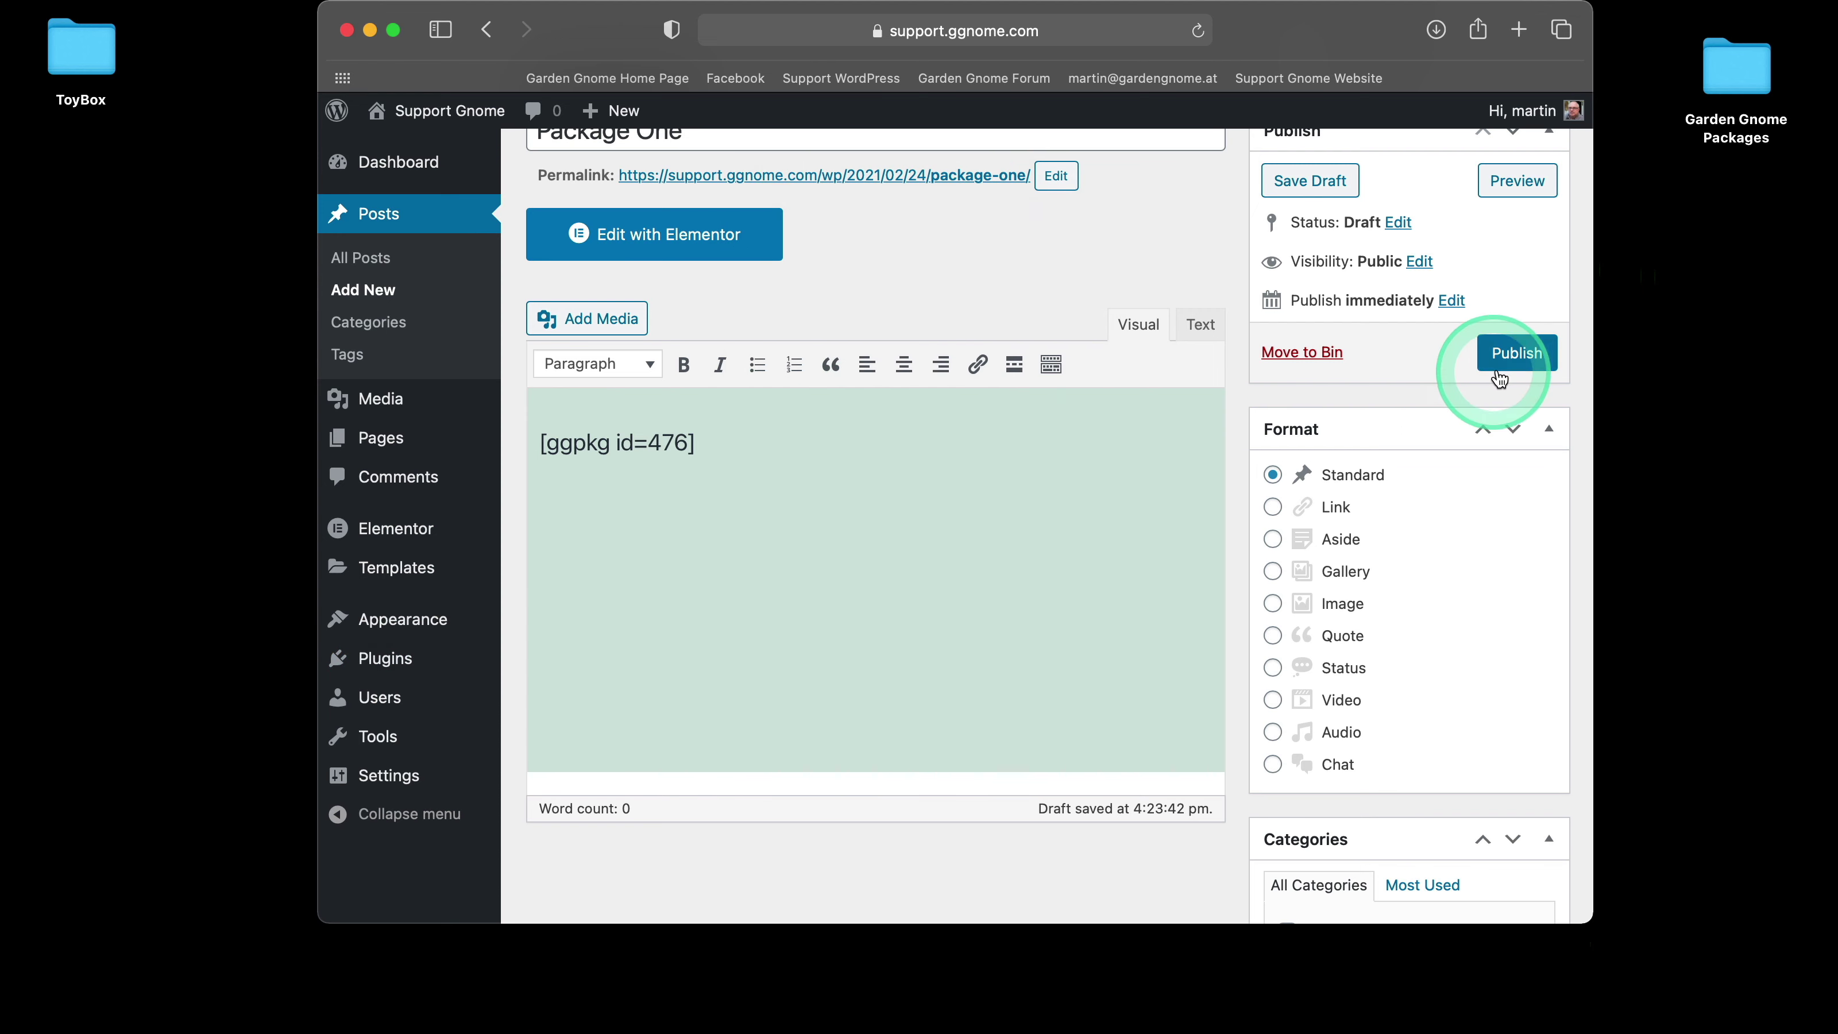
- Publish the Package One post with its standard format and public visibility
{"action": "scroll", "coordinate": [1390, 348], "scroll_direction": "up", "scroll_amount": 3}
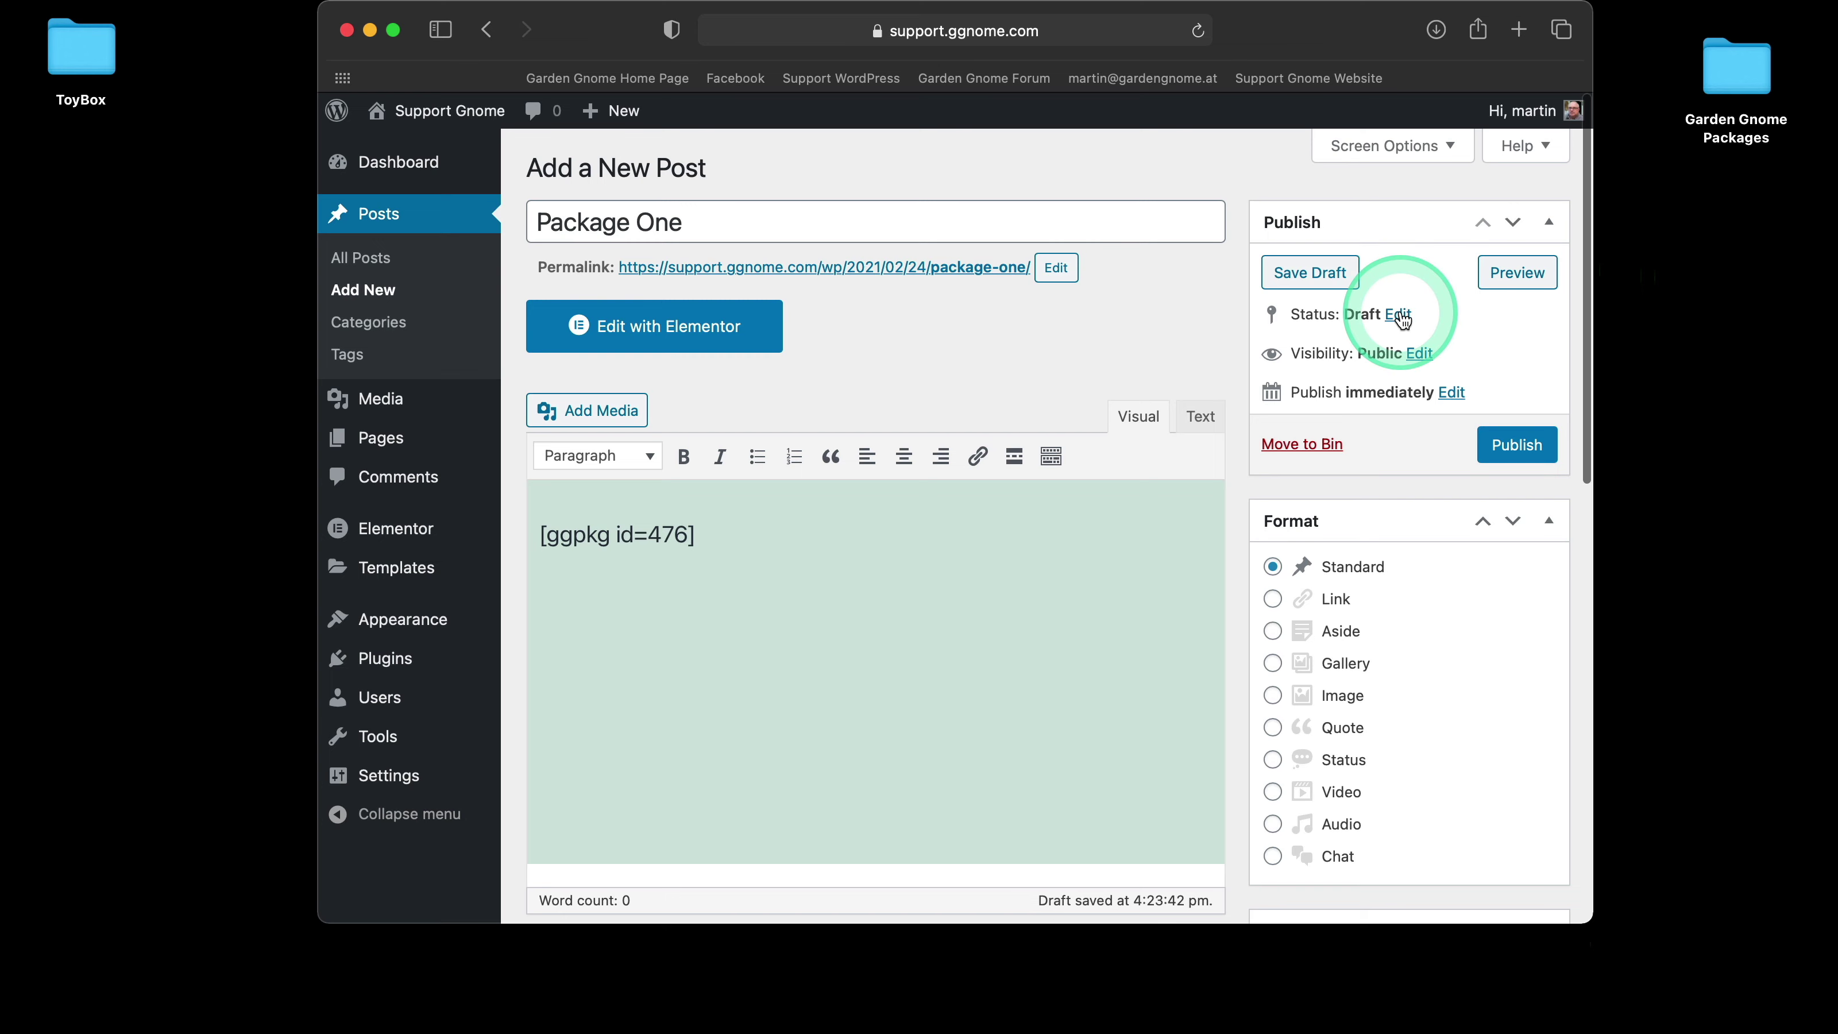
{"action": "scroll", "coordinate": [1402, 319], "scroll_direction": "down", "scroll_amount": 5}
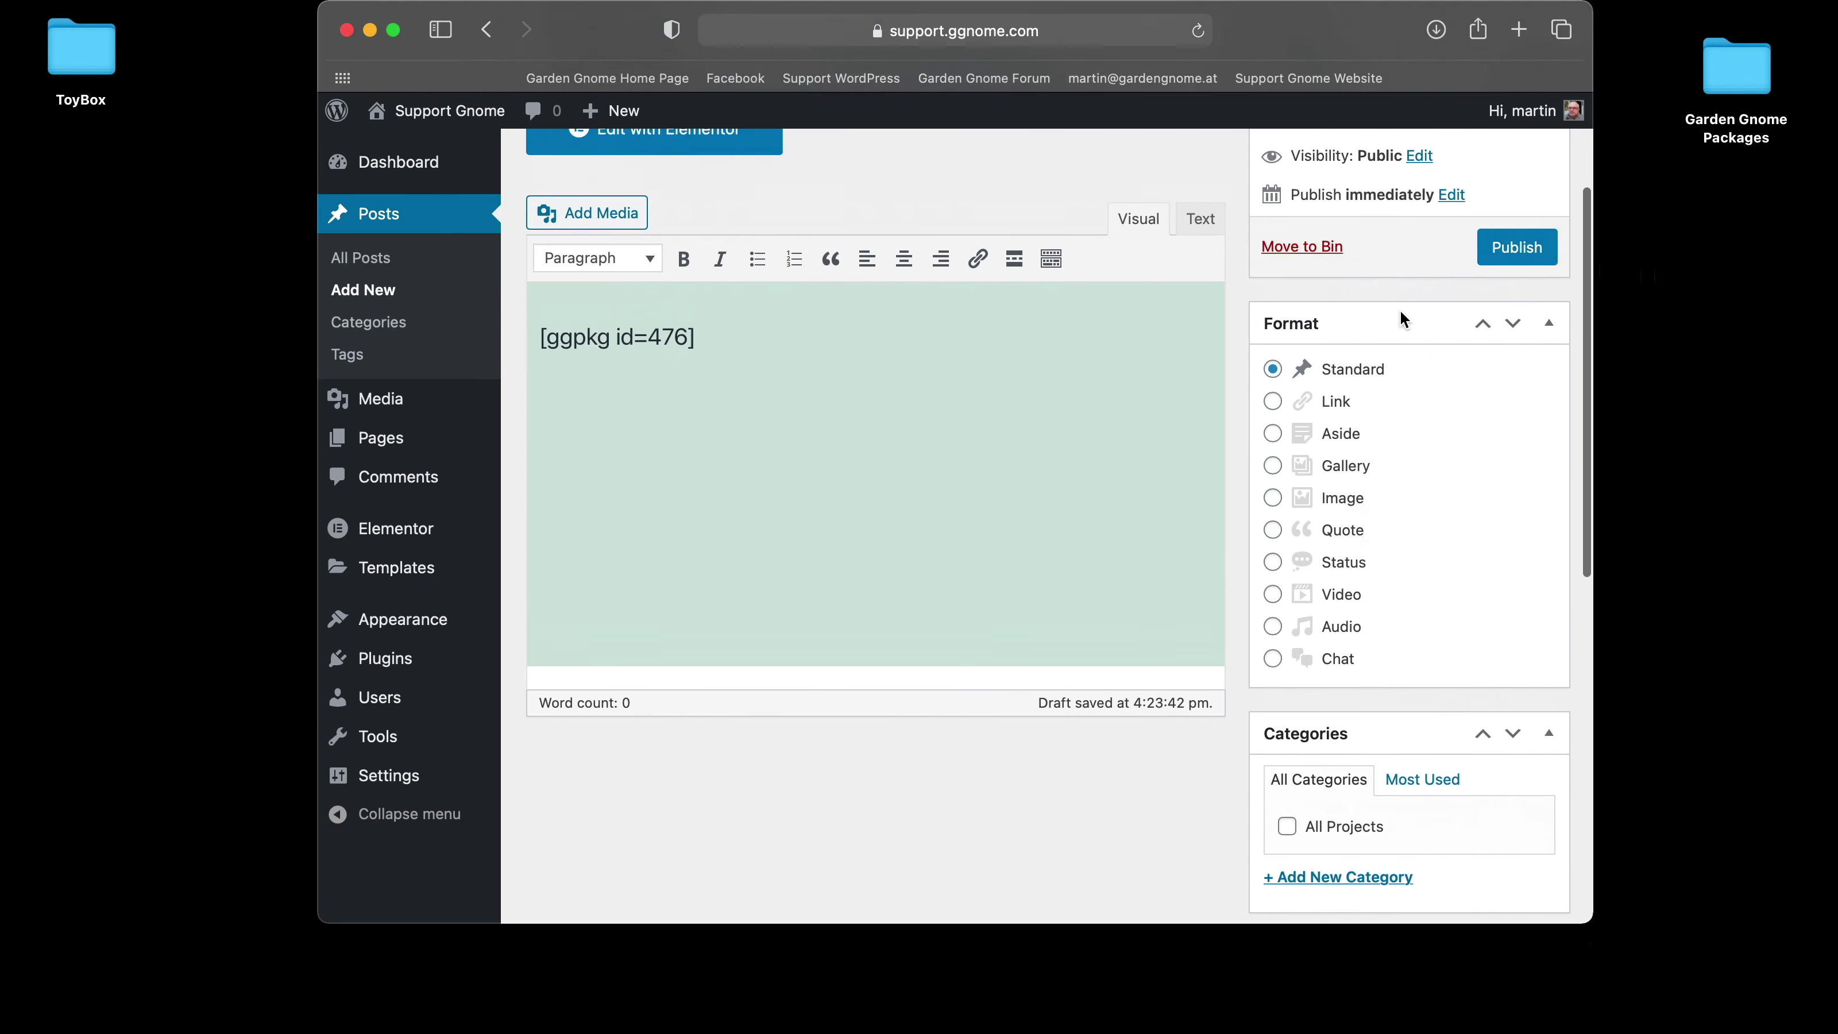
{"action": "scroll", "coordinate": [1402, 319], "scroll_direction": "up", "scroll_amount": 5}
{"action": "left_click", "coordinate": [1511, 443]}
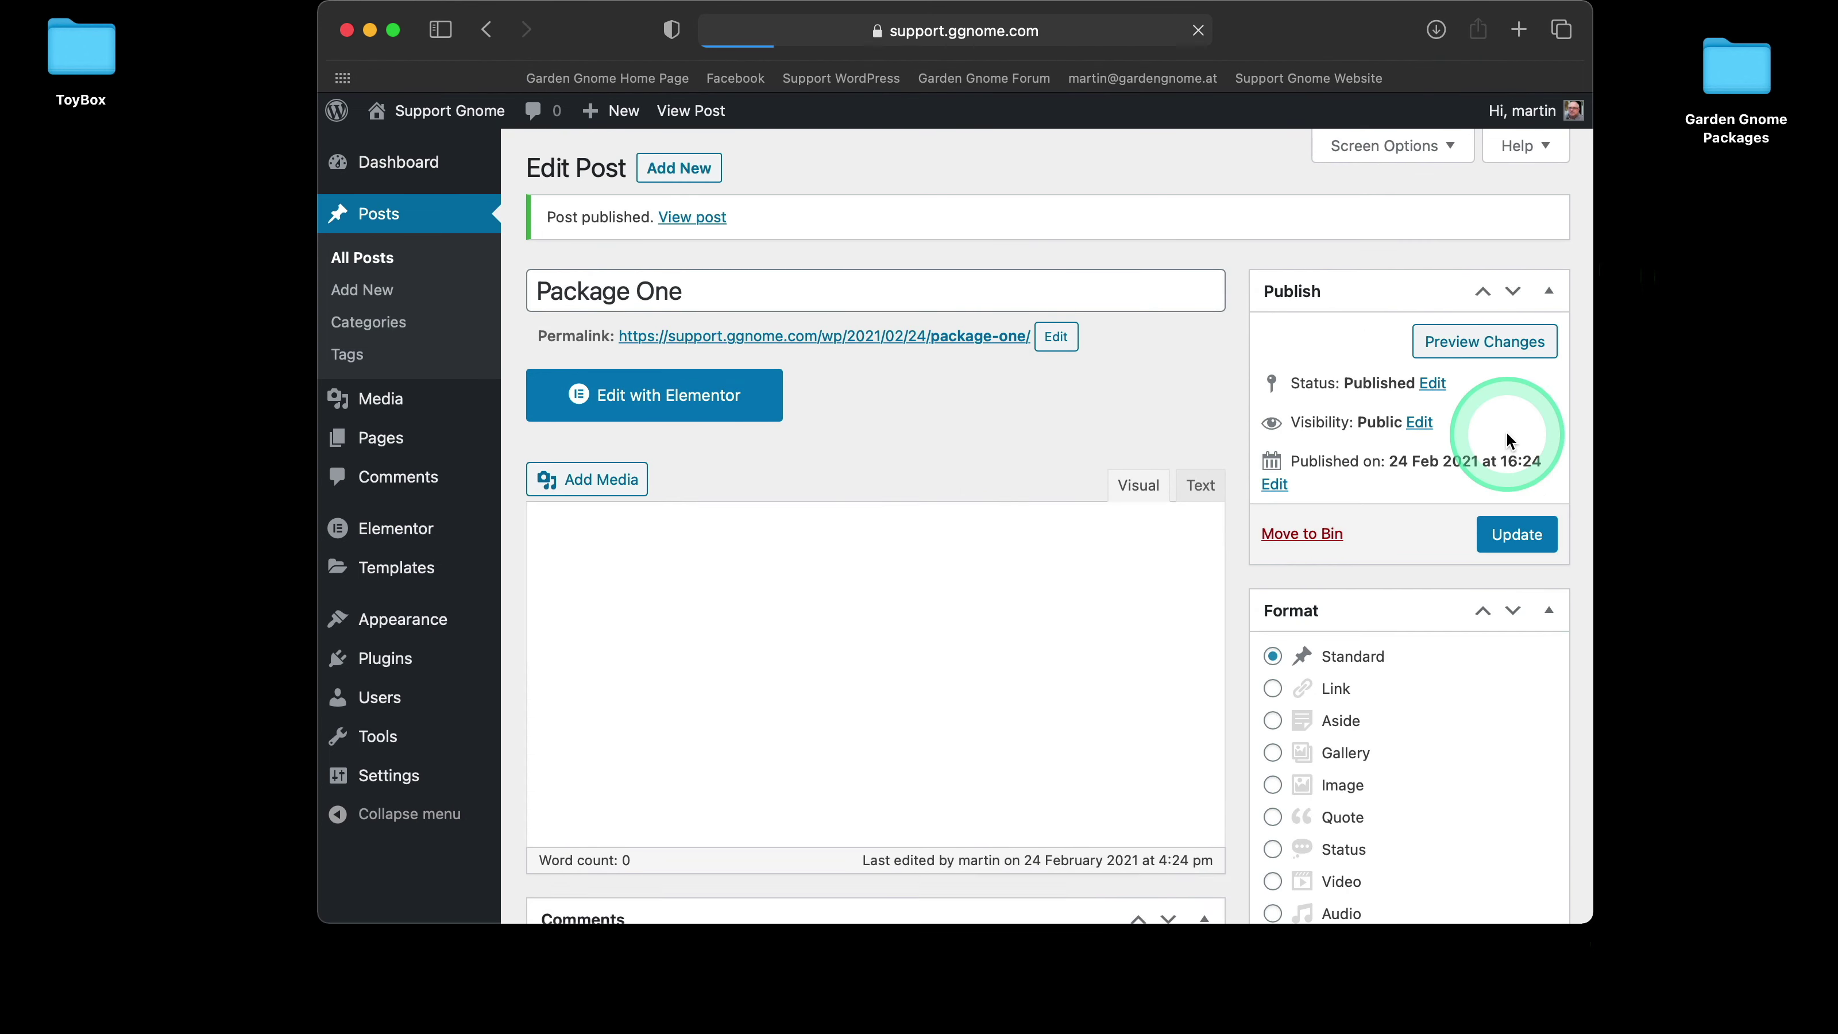
- Open the settings of the Garden Gnome Package plugin from the installed plugins list
{"action": "scroll", "coordinate": [808, 395], "scroll_direction": "down", "scroll_amount": 3}
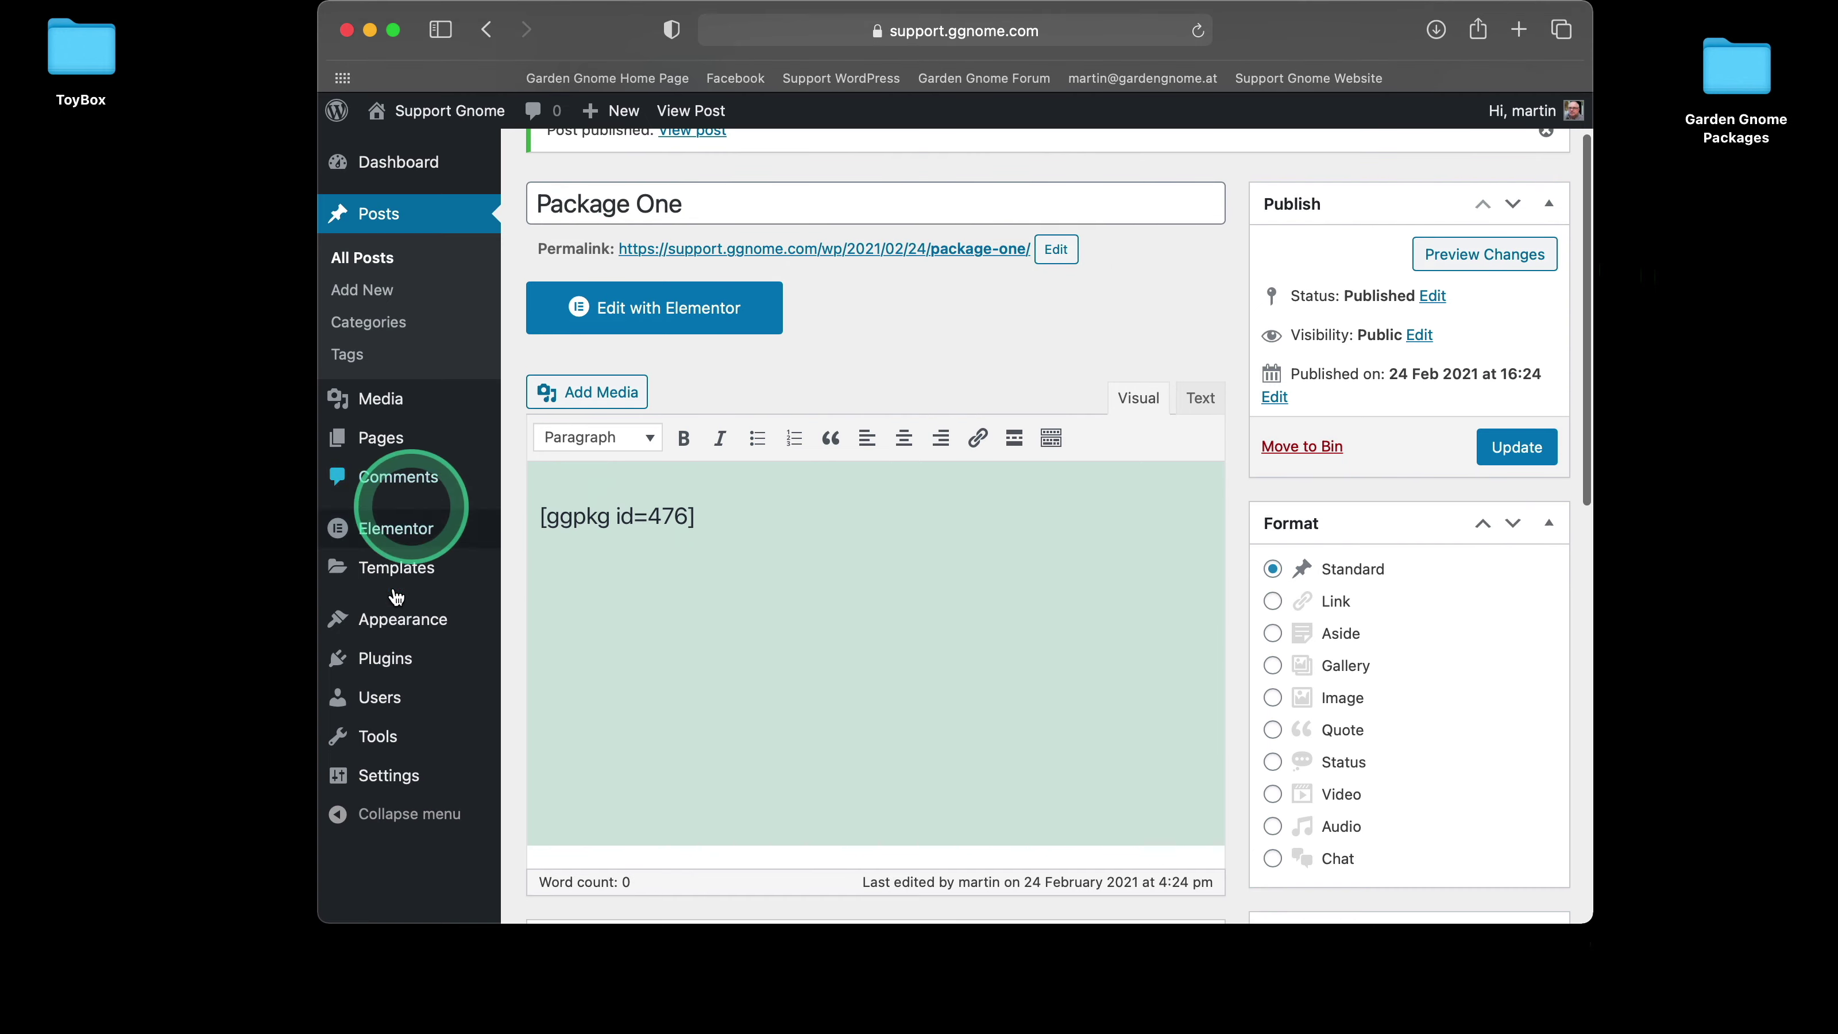
{"action": "left_click", "coordinate": [385, 658]}
{"action": "scroll", "coordinate": [684, 606], "scroll_direction": "down", "scroll_amount": 5}
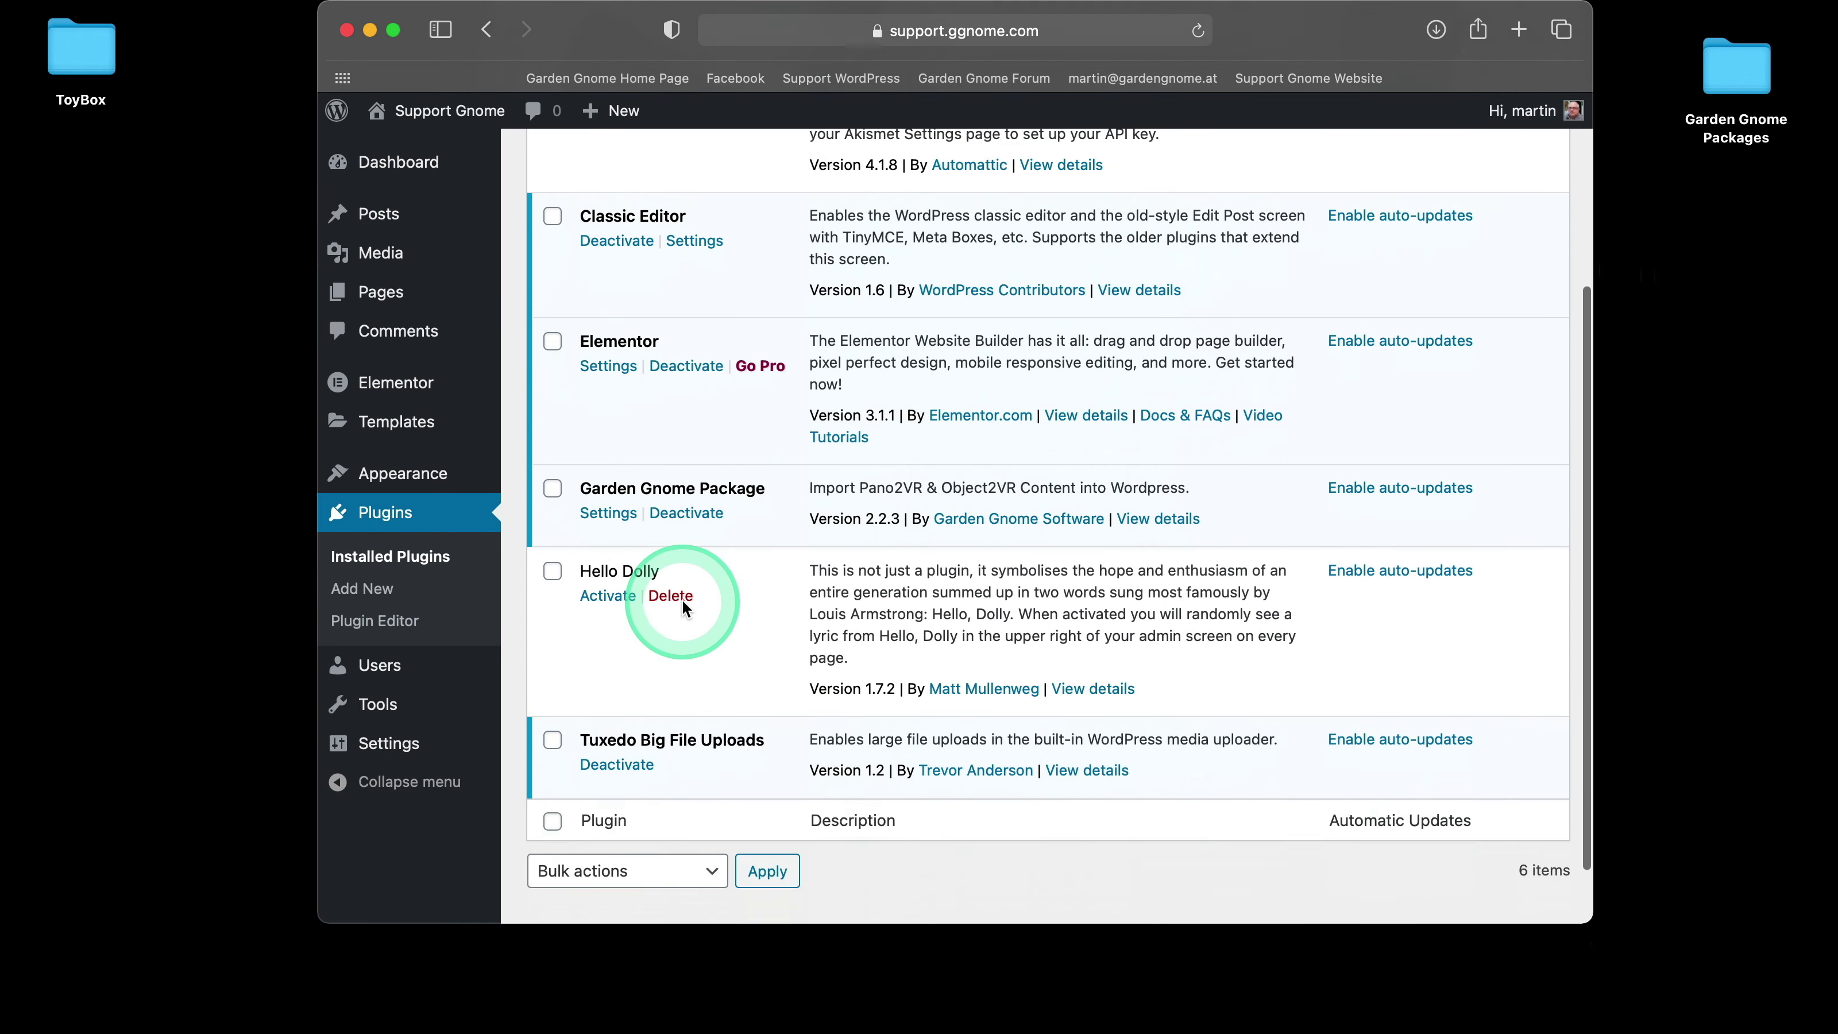
{"action": "scroll", "coordinate": [684, 606], "scroll_direction": "down", "scroll_amount": 2}
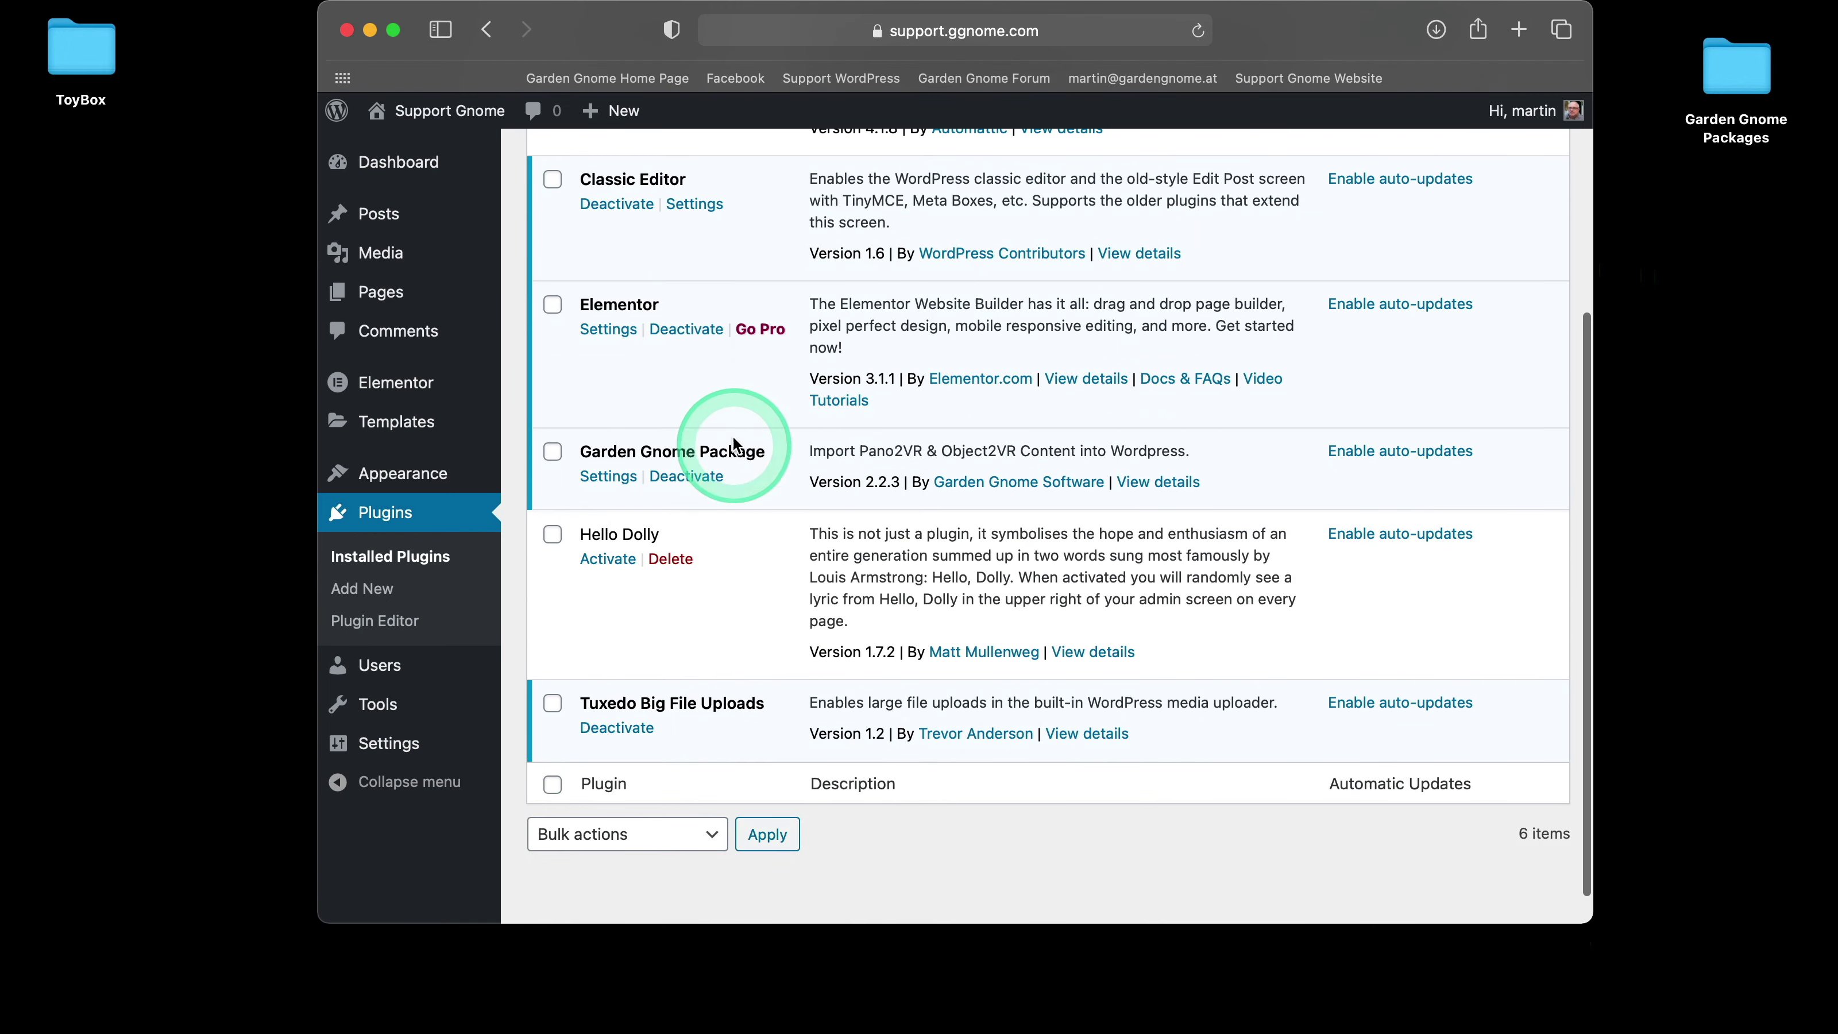
{"action": "left_click", "coordinate": [609, 477]}
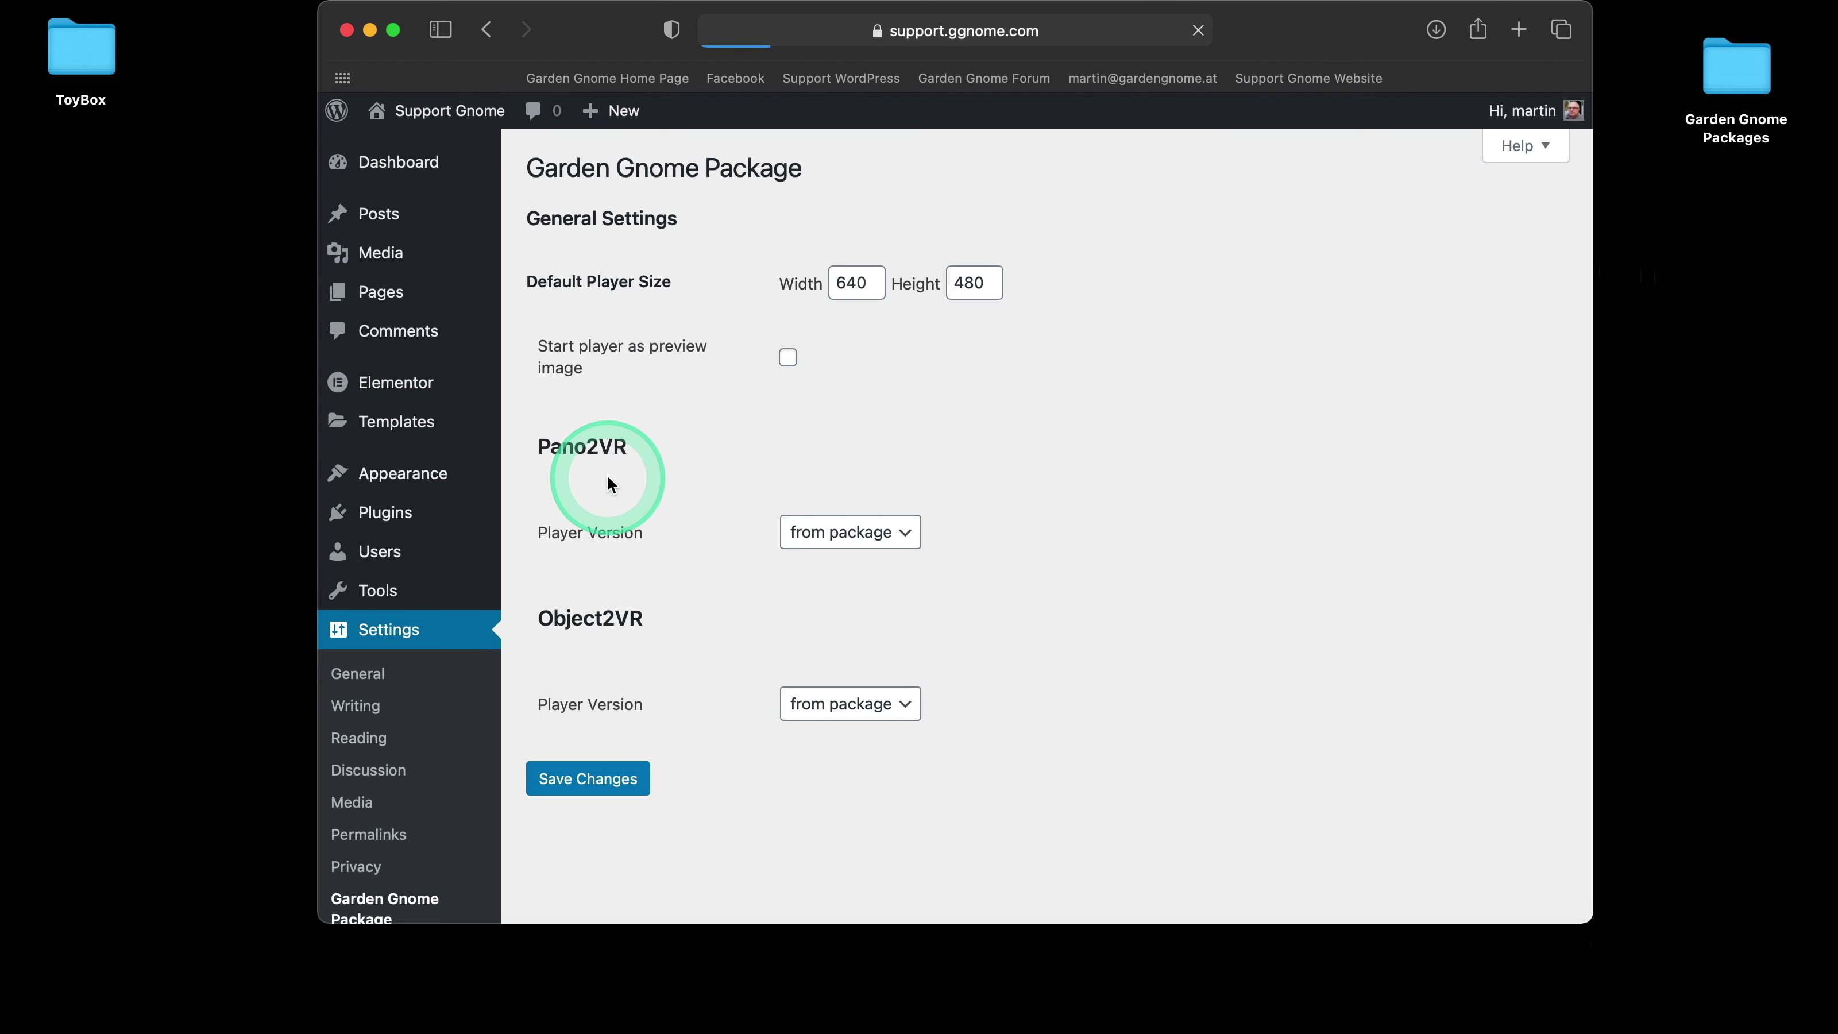
- Set the Pano2VR player version to 6.1.11 in the Garden Gnome Package settings and save the changes
{"action": "scroll", "coordinate": [1161, 454], "scroll_direction": "down", "scroll_amount": 1}
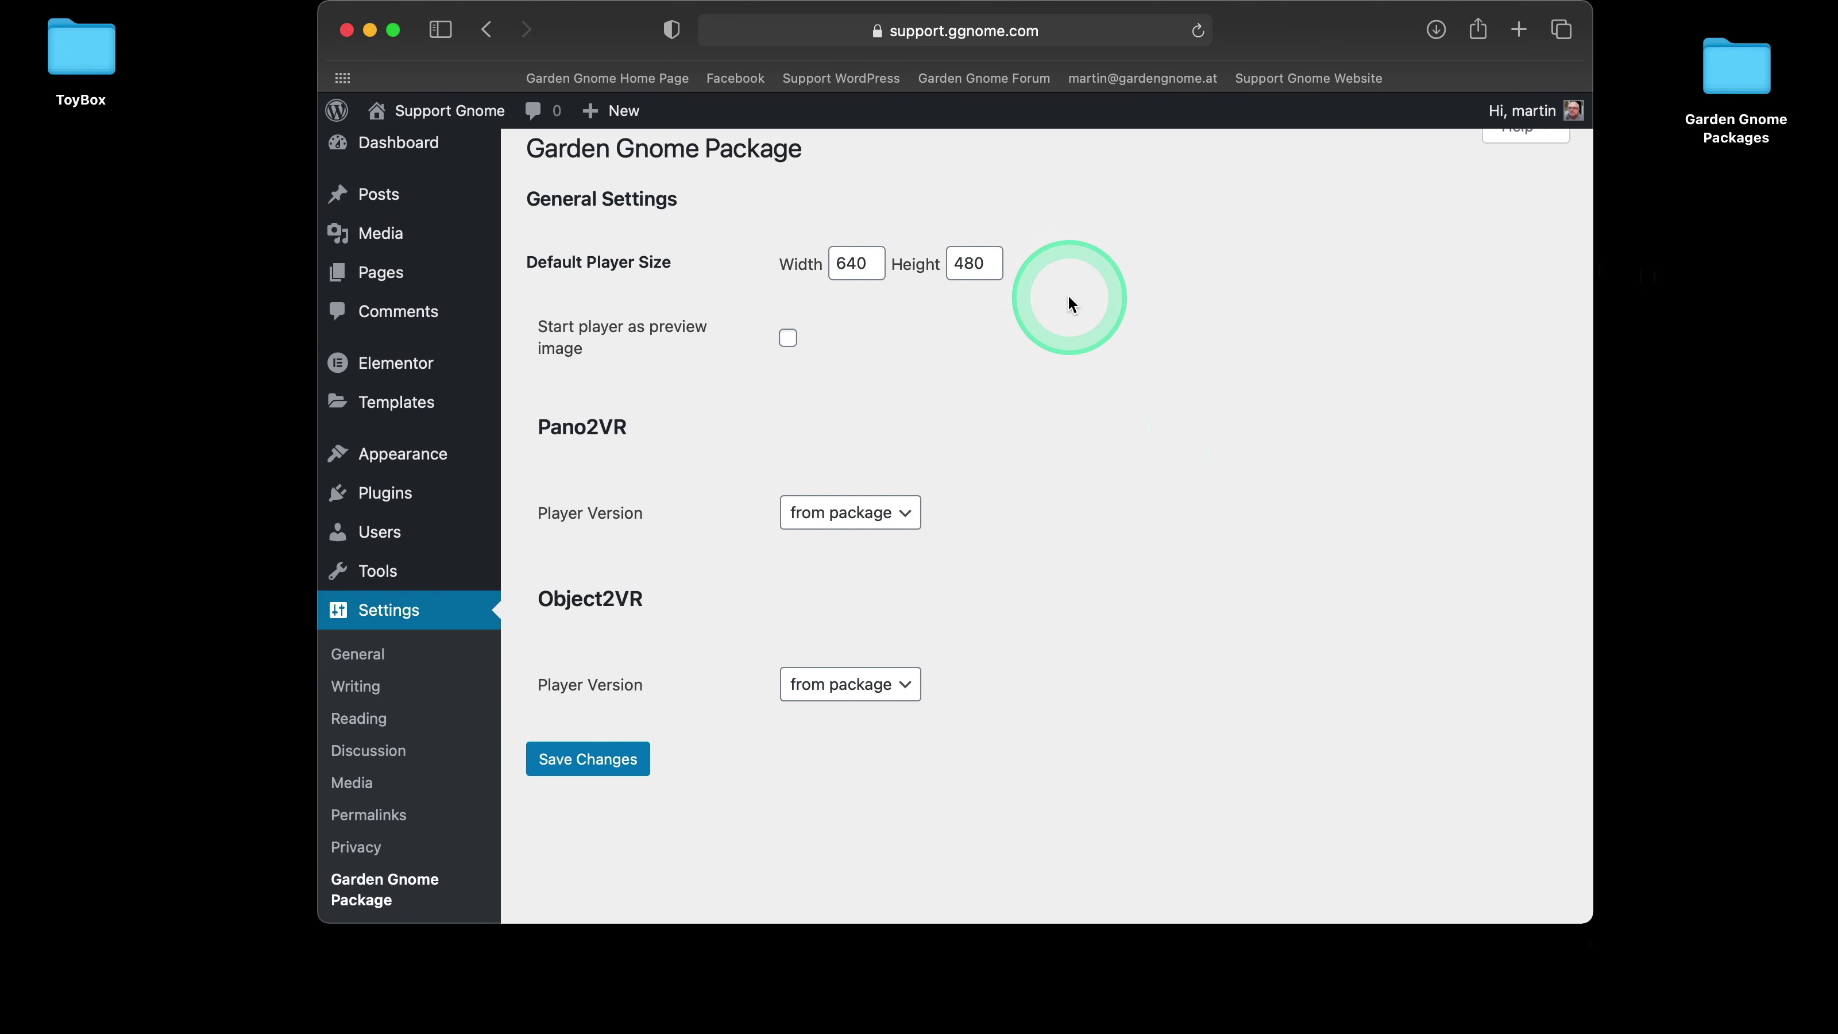
{"action": "scroll", "coordinate": [1067, 297], "scroll_direction": "down", "scroll_amount": 1}
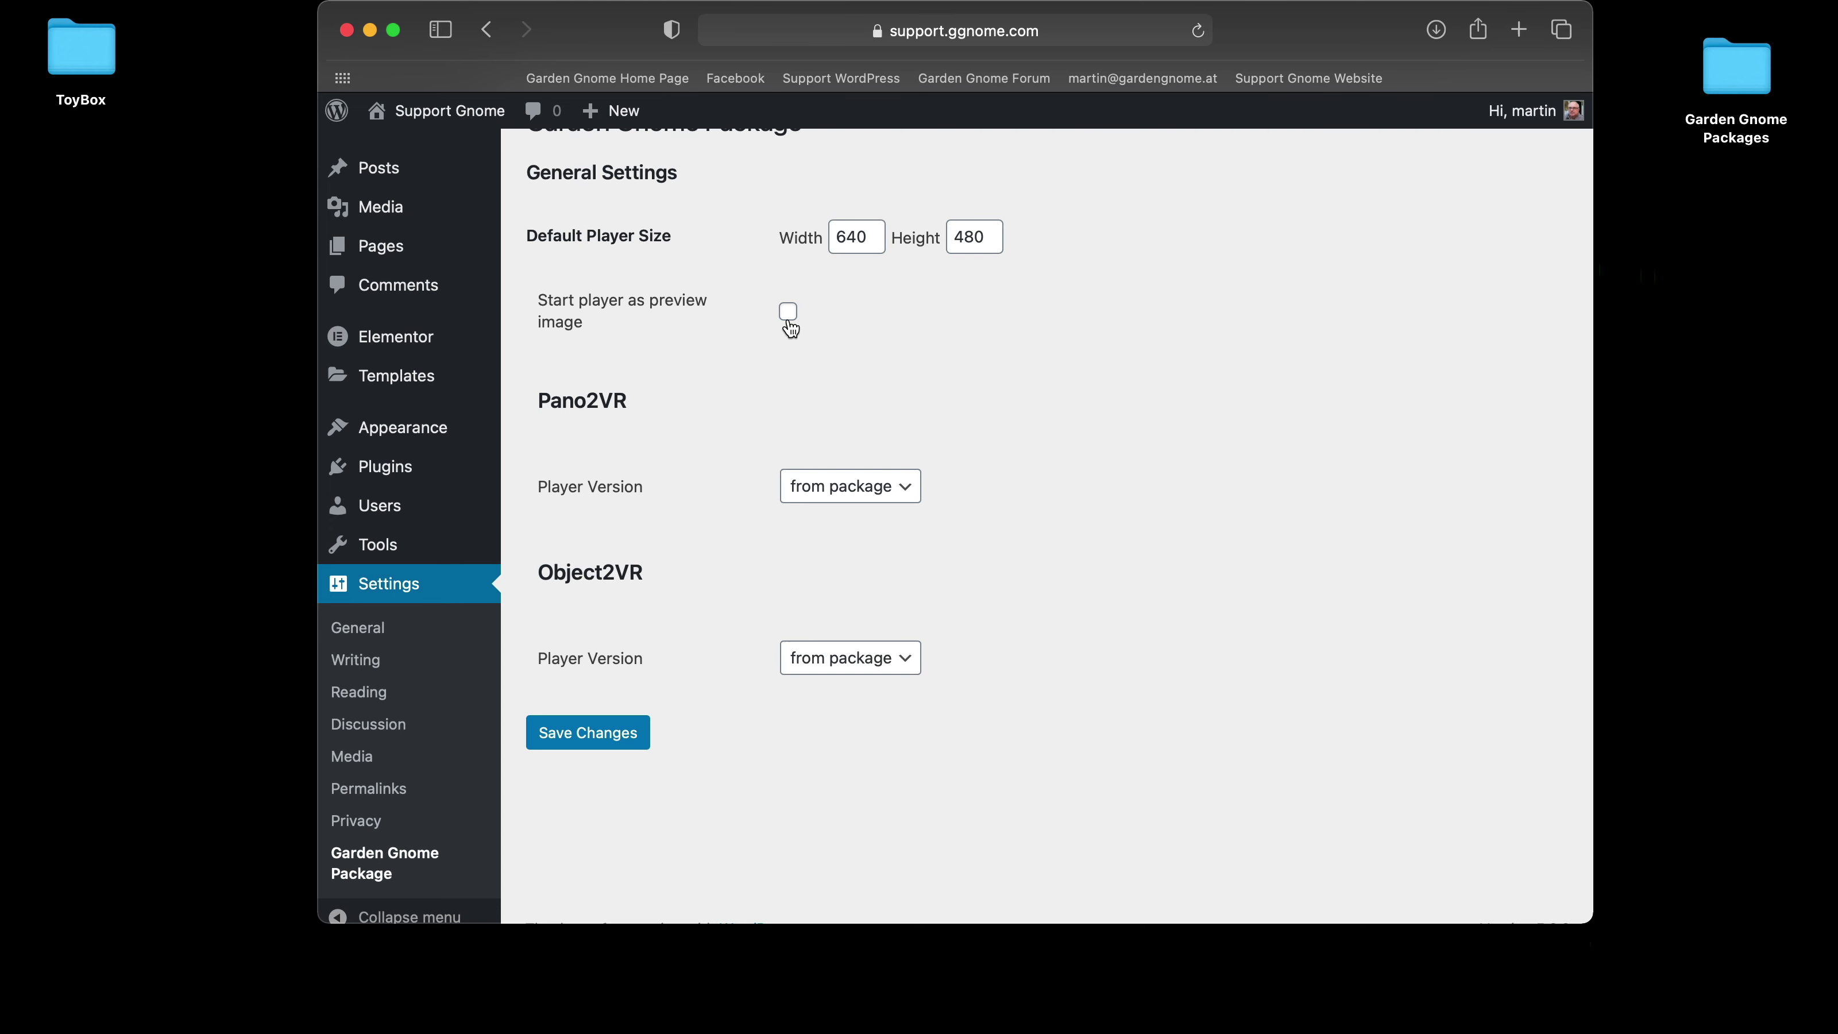
{"action": "scroll", "coordinate": [803, 326], "scroll_direction": "down", "scroll_amount": 1}
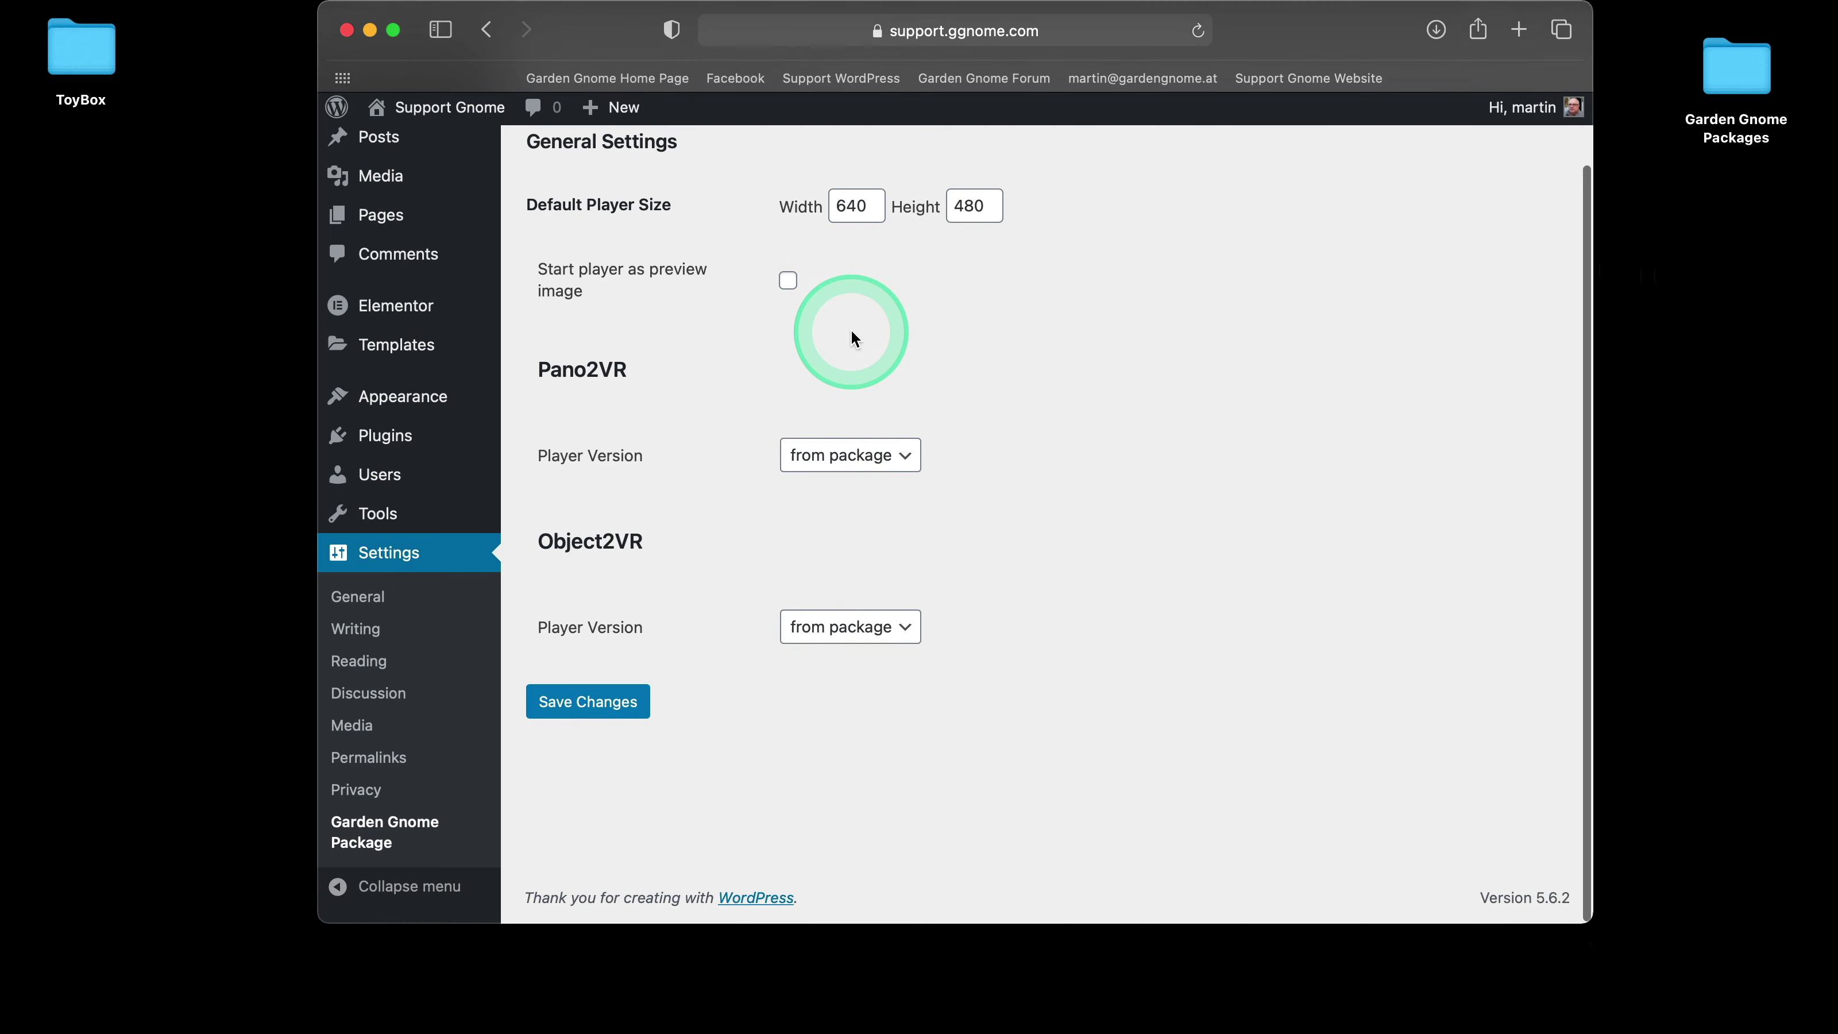
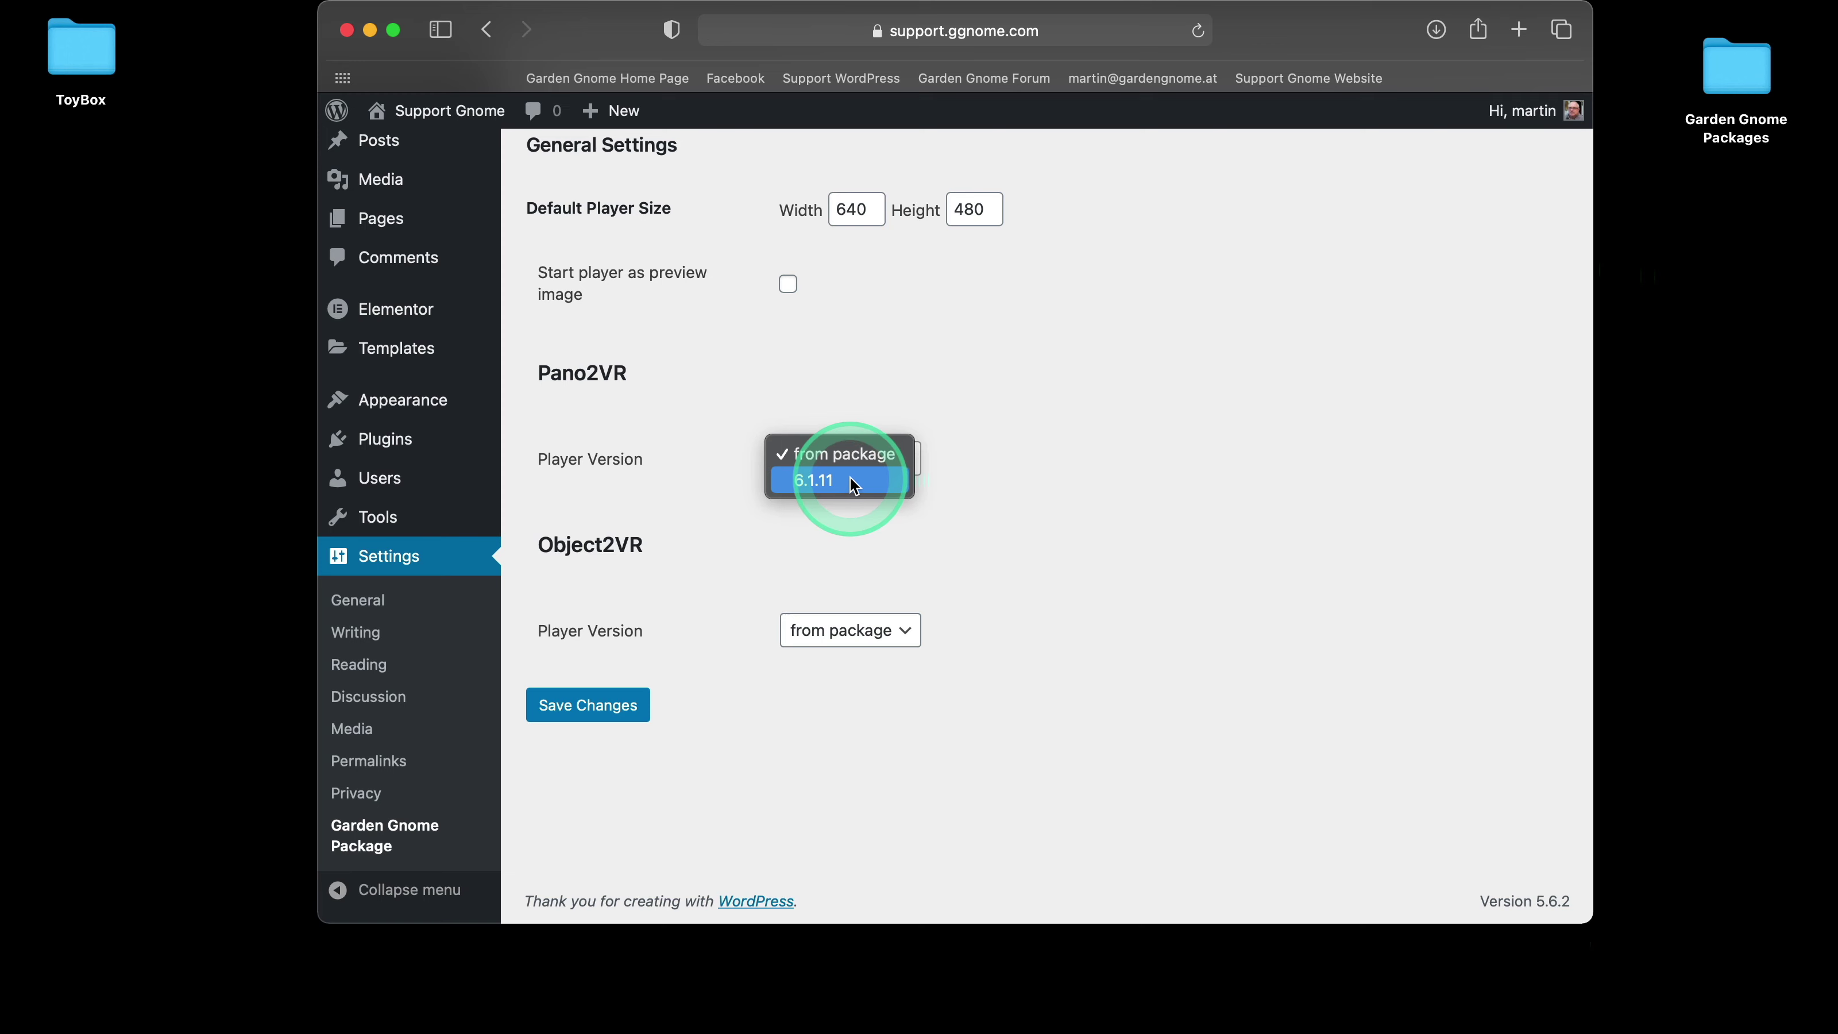
{"action": "left_click", "coordinate": [851, 479]}
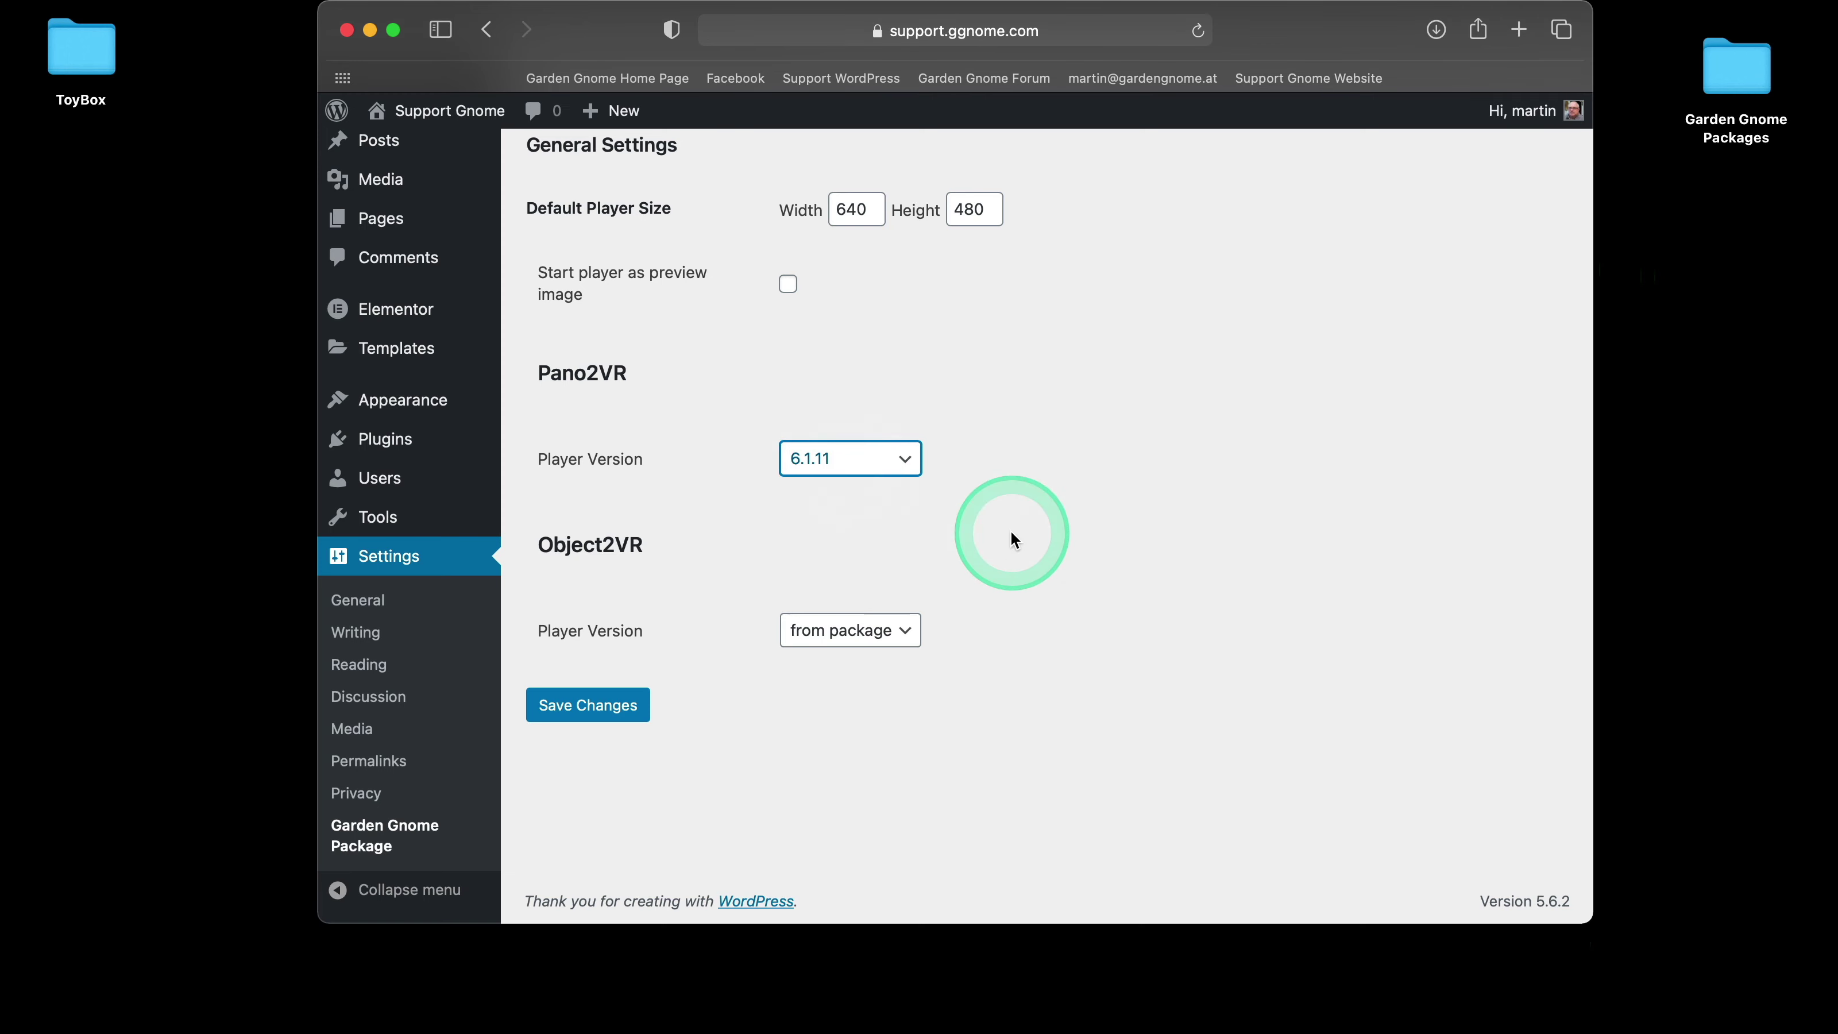
{"action": "left_click", "coordinate": [598, 709]}
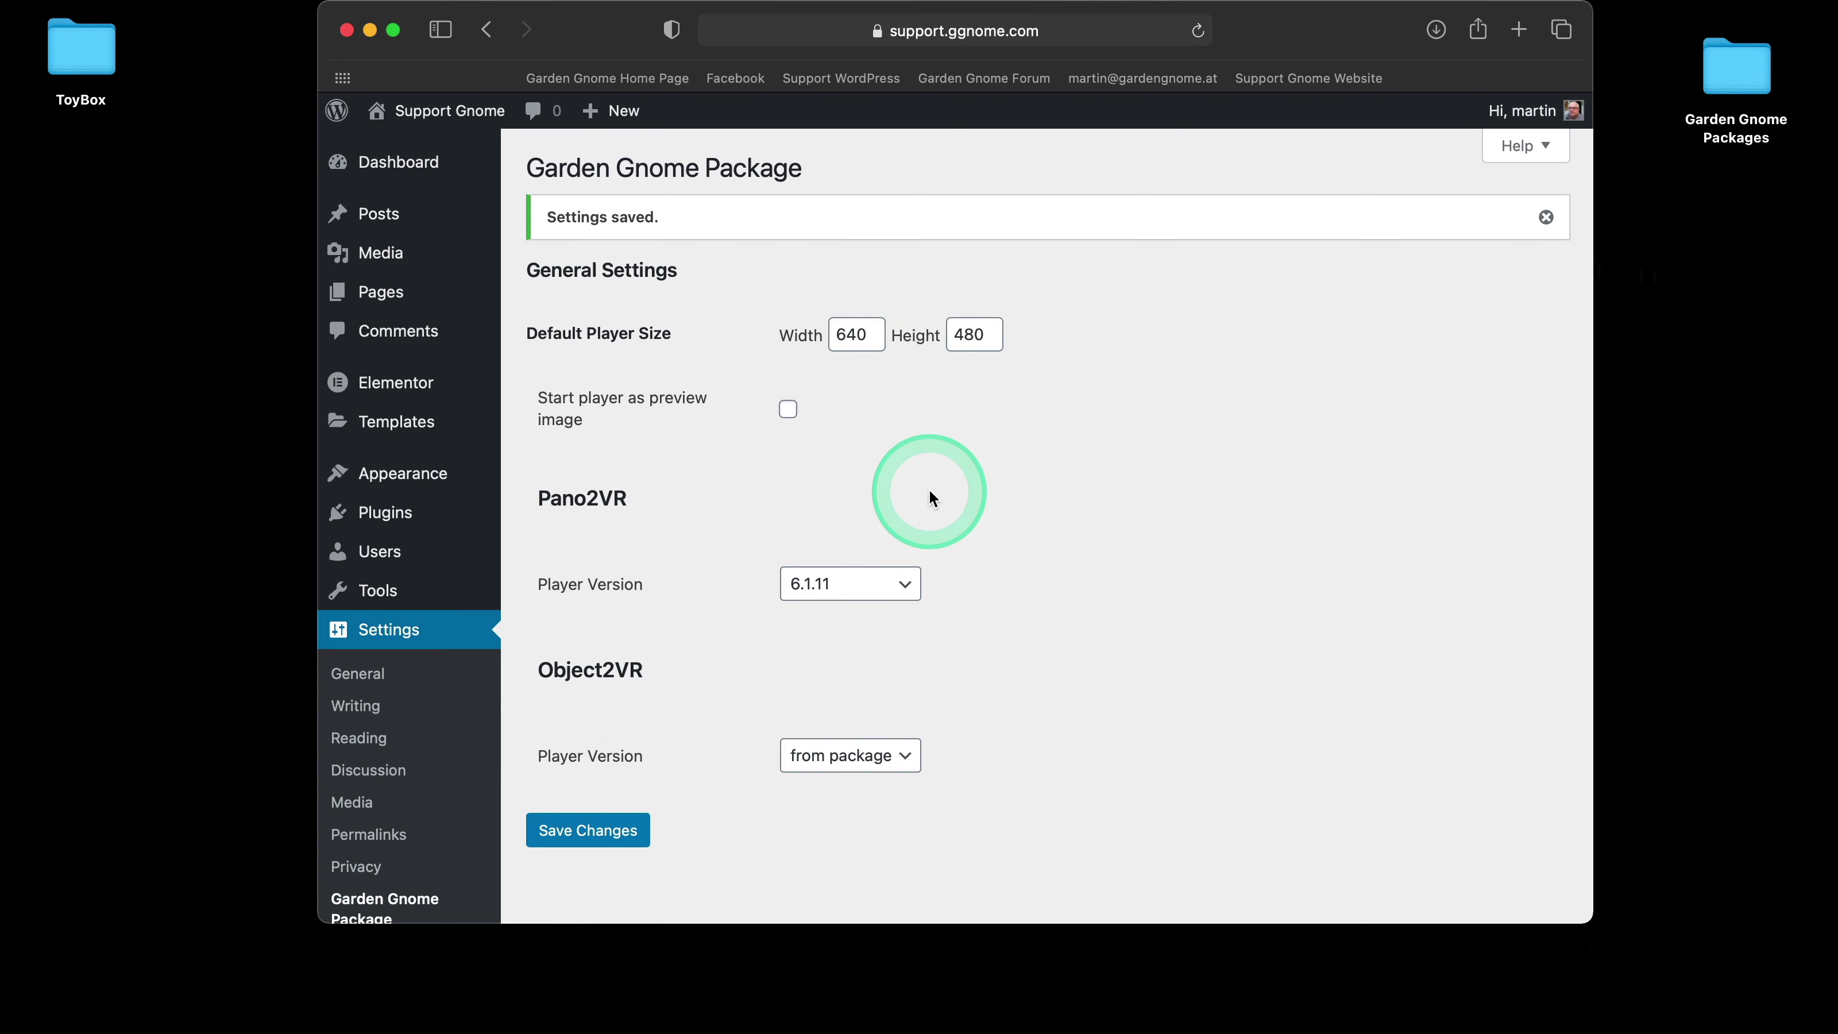
- Reopen the Package One post in the classic editor and go to its package shortcode
{"action": "left_click", "coordinate": [789, 416]}
{"action": "left_click", "coordinate": [373, 214]}
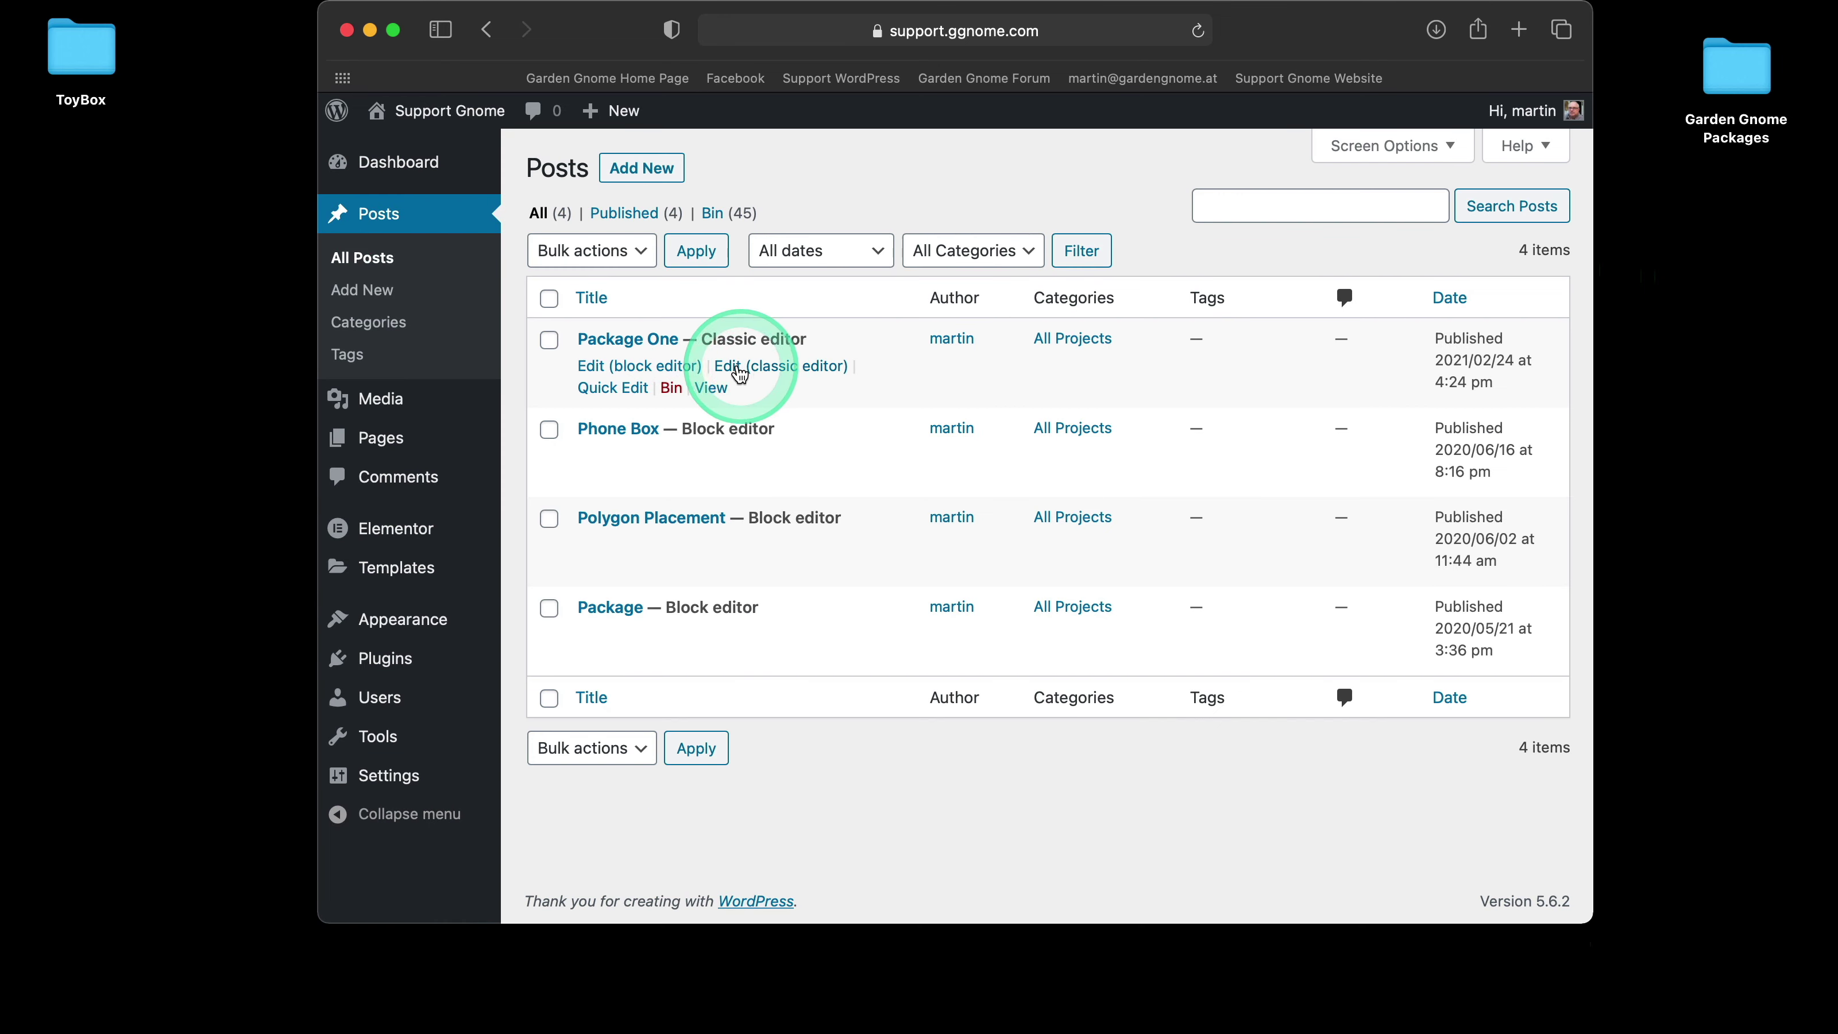
{"action": "left_click", "coordinate": [739, 373]}
{"action": "scroll", "coordinate": [875, 572], "scroll_direction": "down", "scroll_amount": 2}
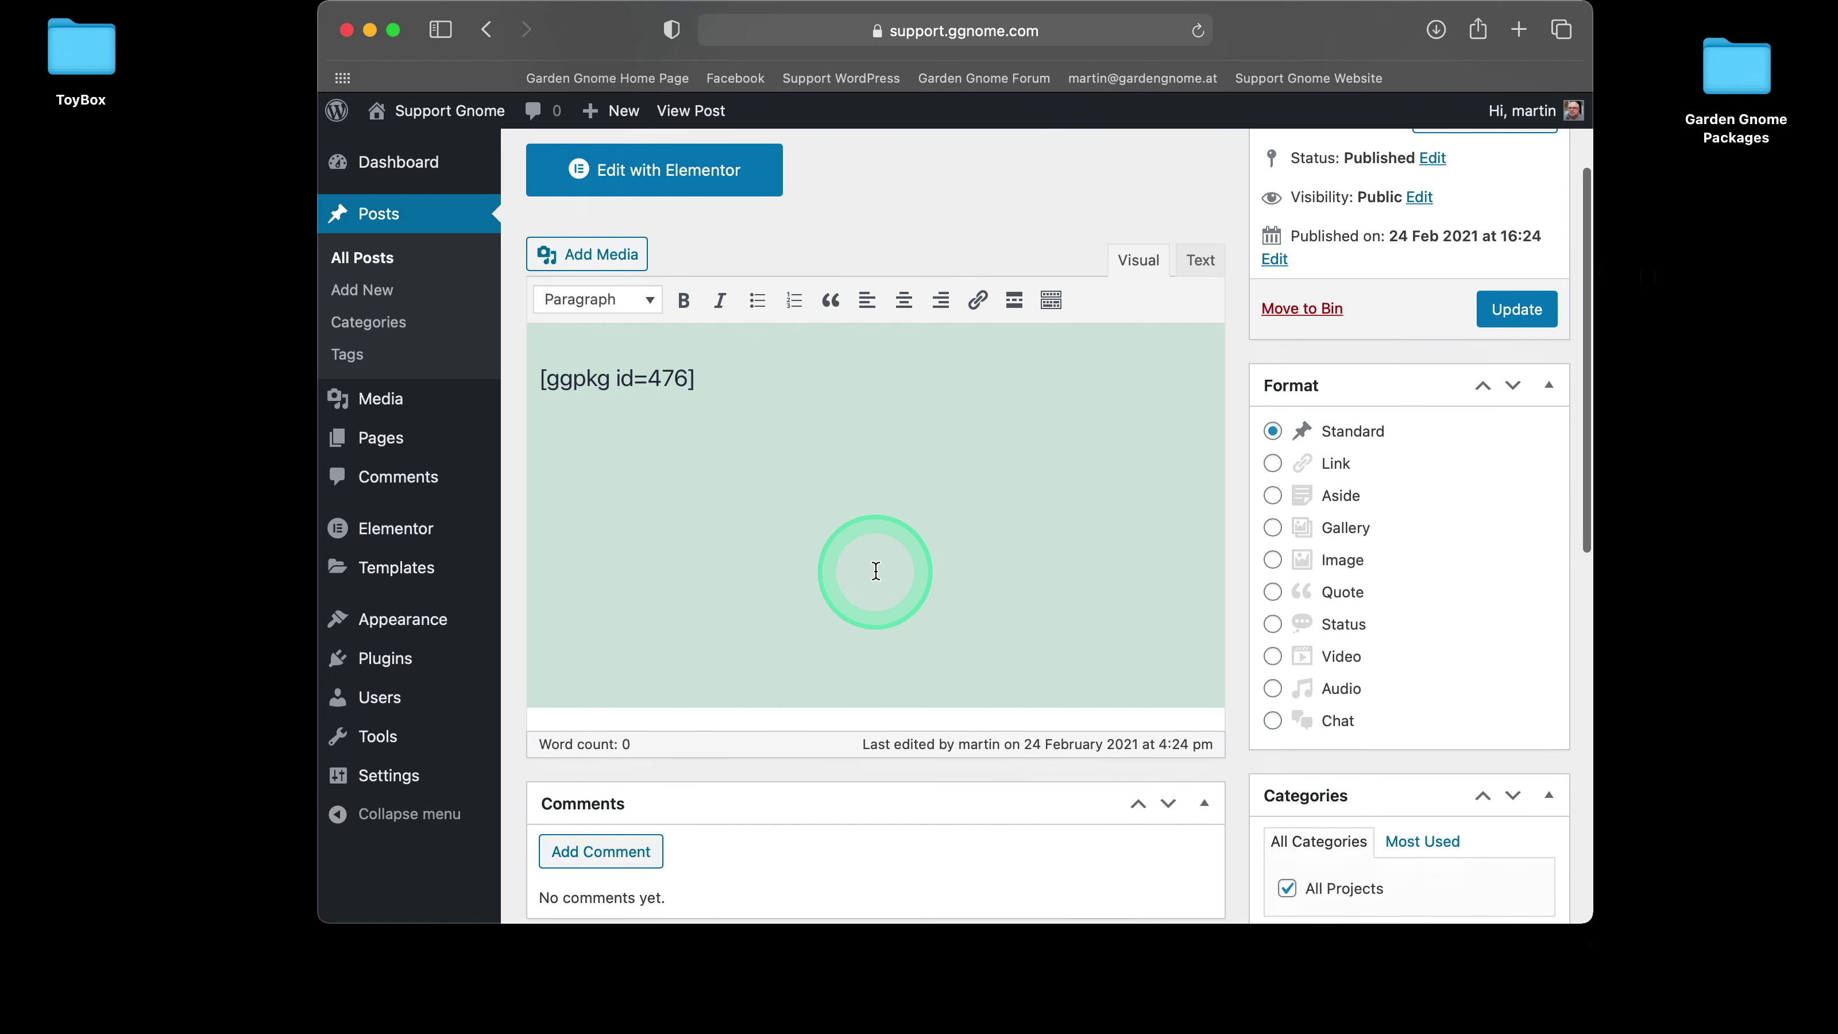
{"action": "scroll", "coordinate": [1417, 428], "scroll_direction": "up", "scroll_amount": 1}
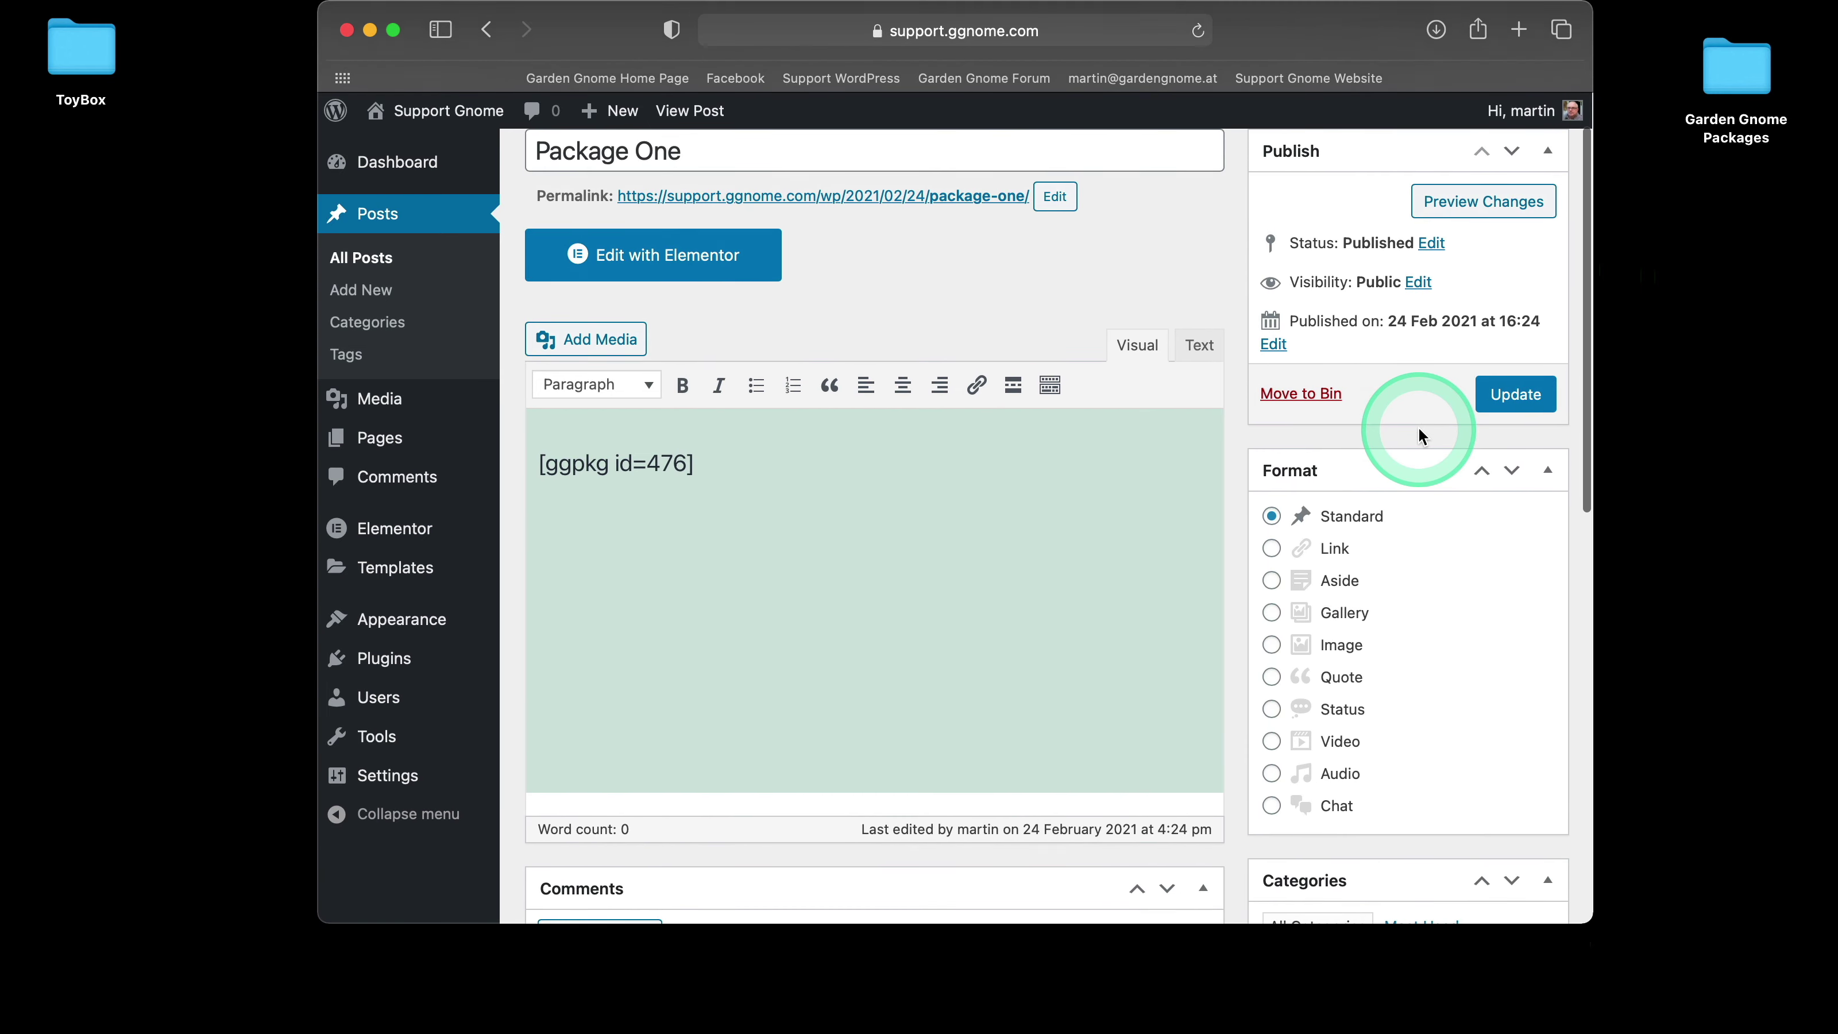
{"action": "scroll", "coordinate": [997, 367], "scroll_direction": "up", "scroll_amount": 1}
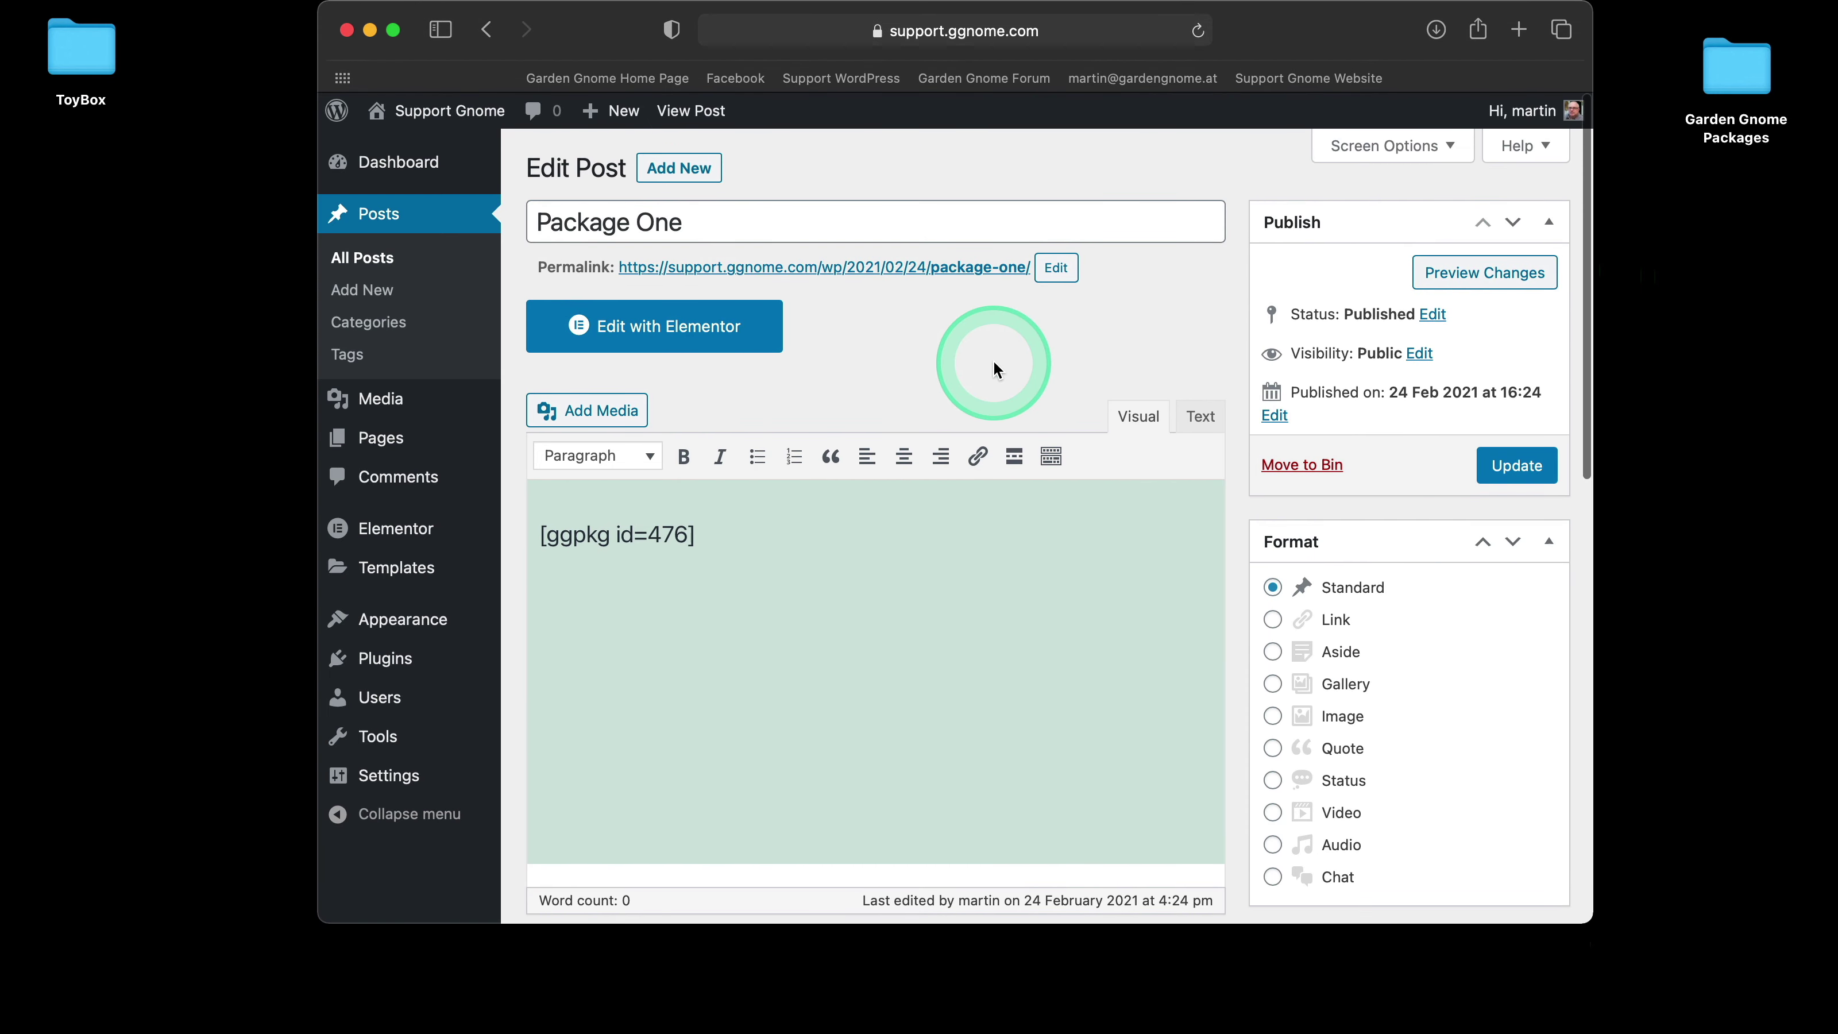
{"action": "scroll", "coordinate": [994, 369], "scroll_direction": "down", "scroll_amount": 1}
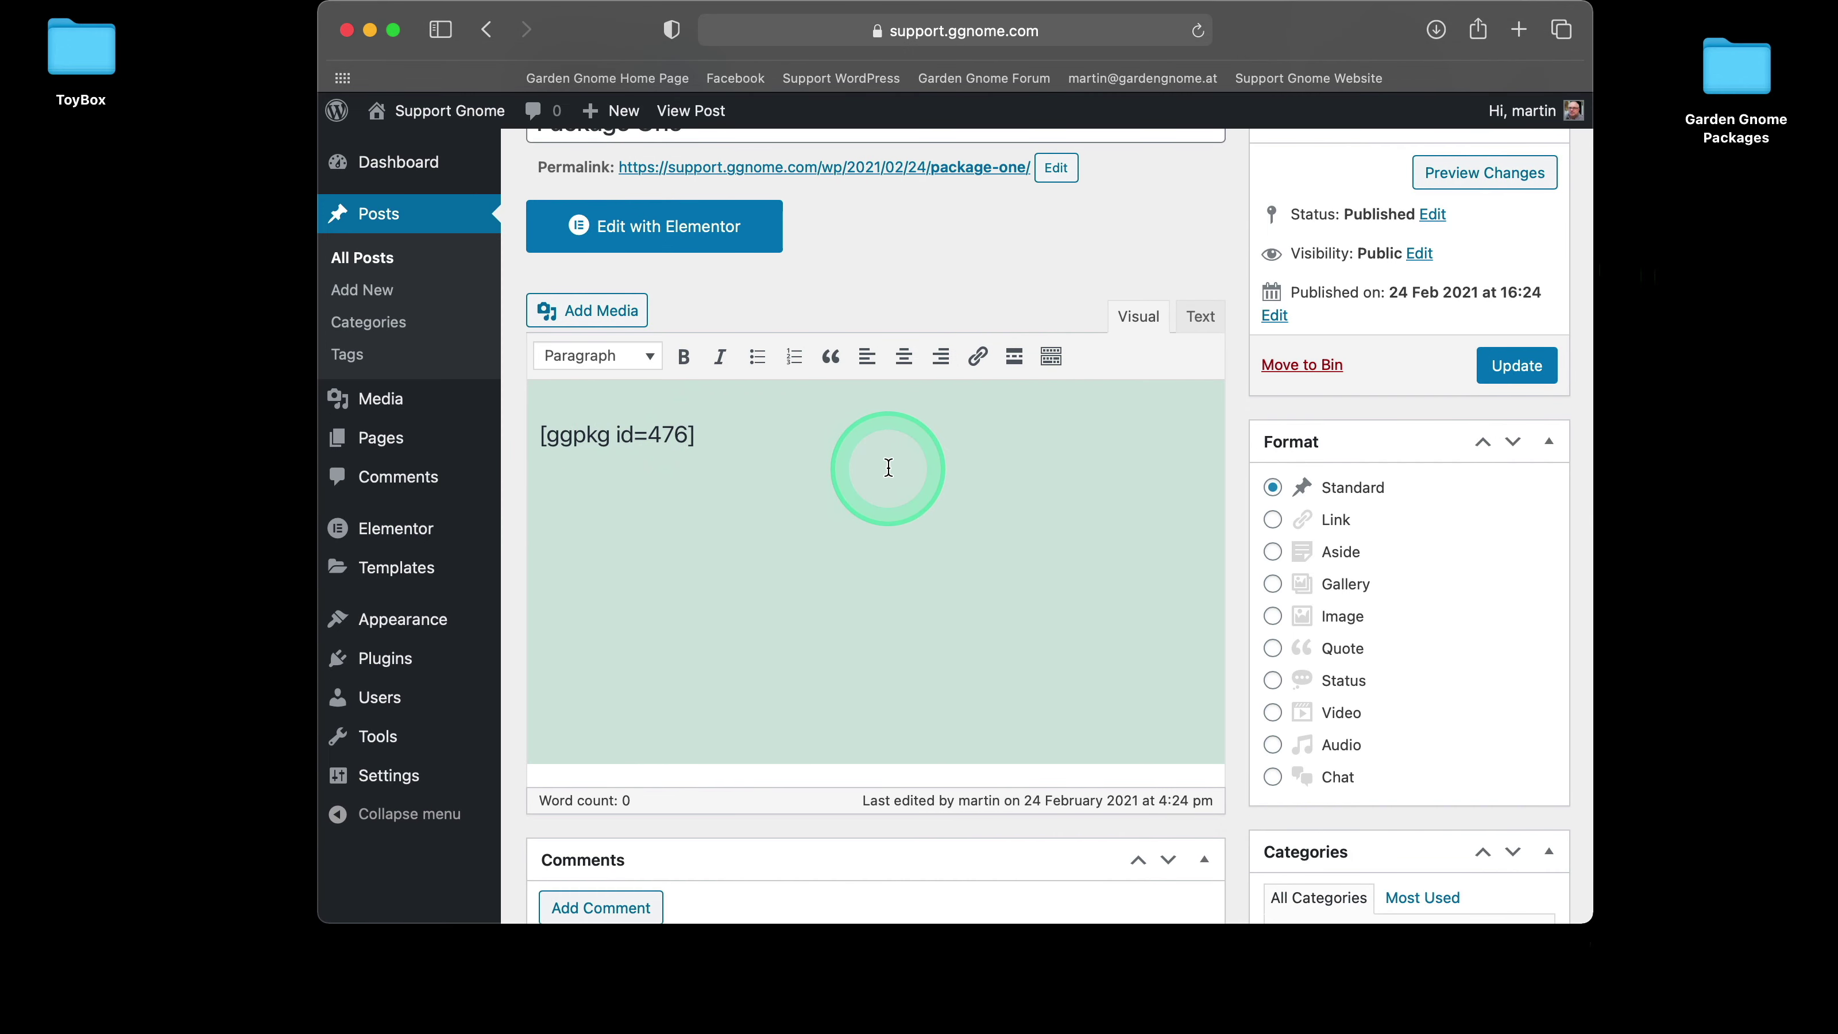
{"action": "scroll", "coordinate": [888, 467], "scroll_direction": "down", "scroll_amount": 2}
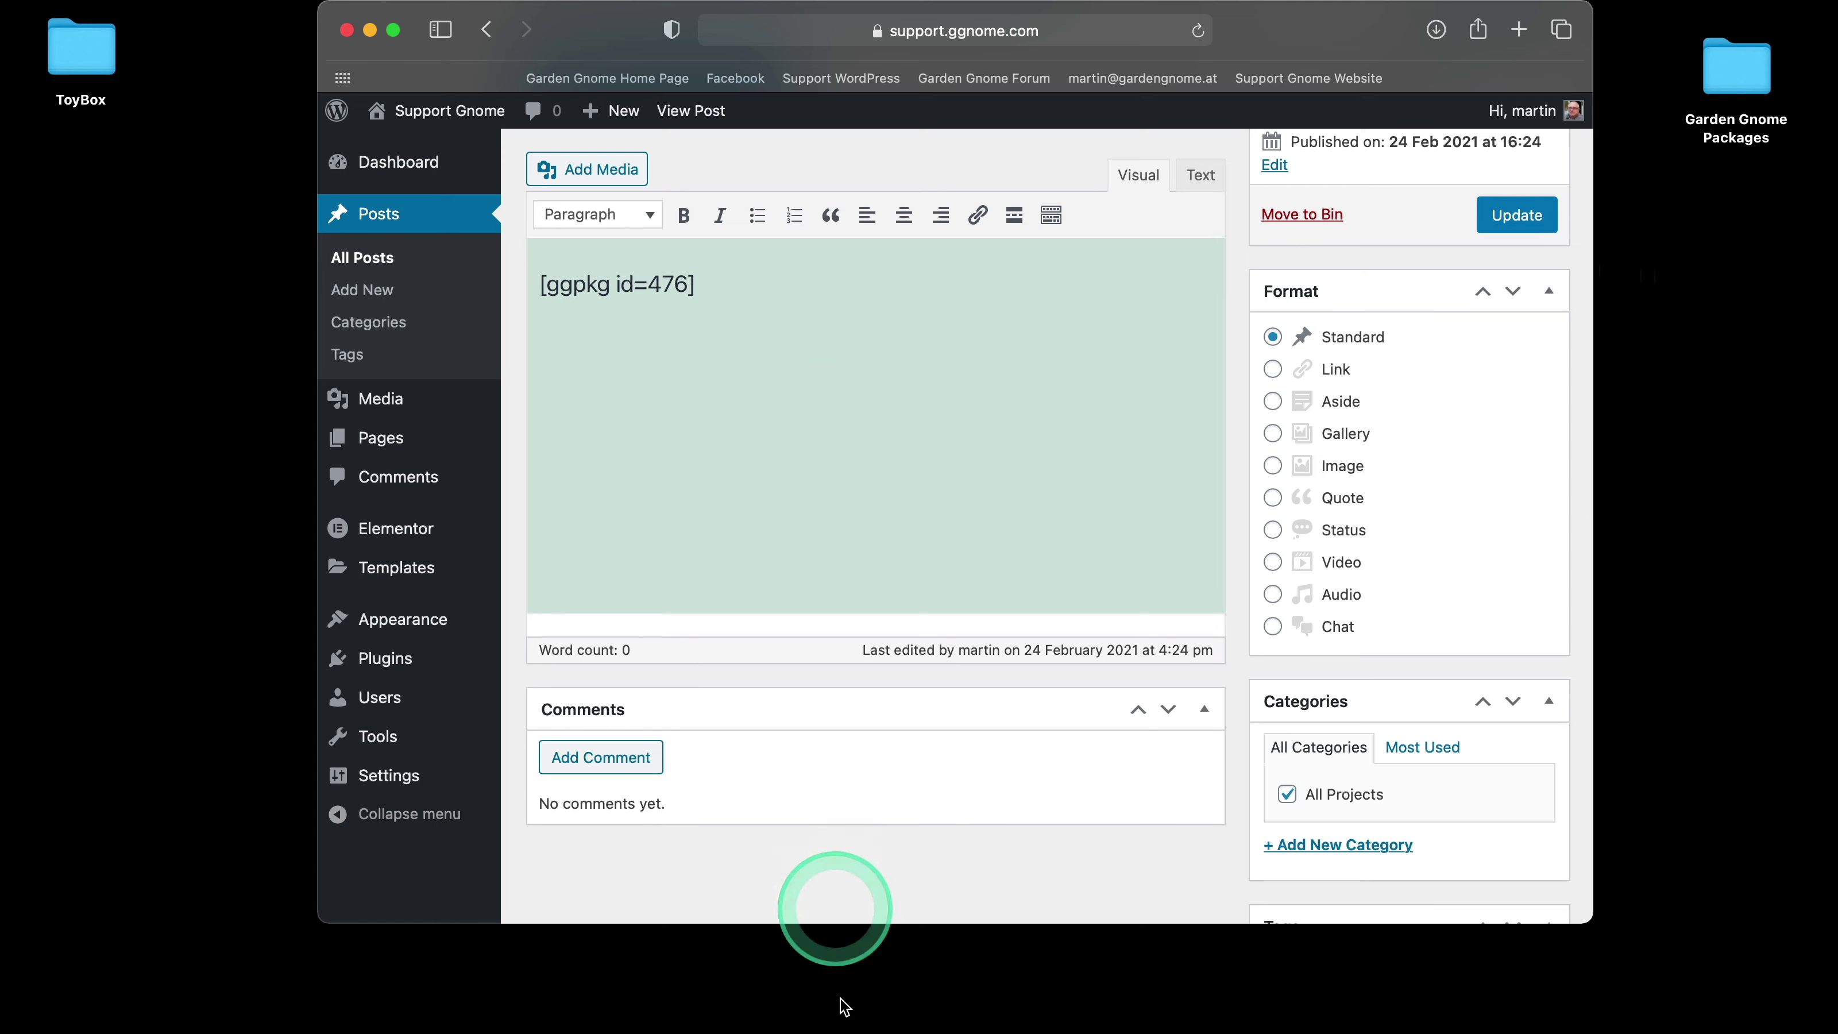
- Open a new Safari window and go to the Package Plugins page on the Garden Gnome website
{"action": "mouse_move", "coordinate": [885, 1029]}
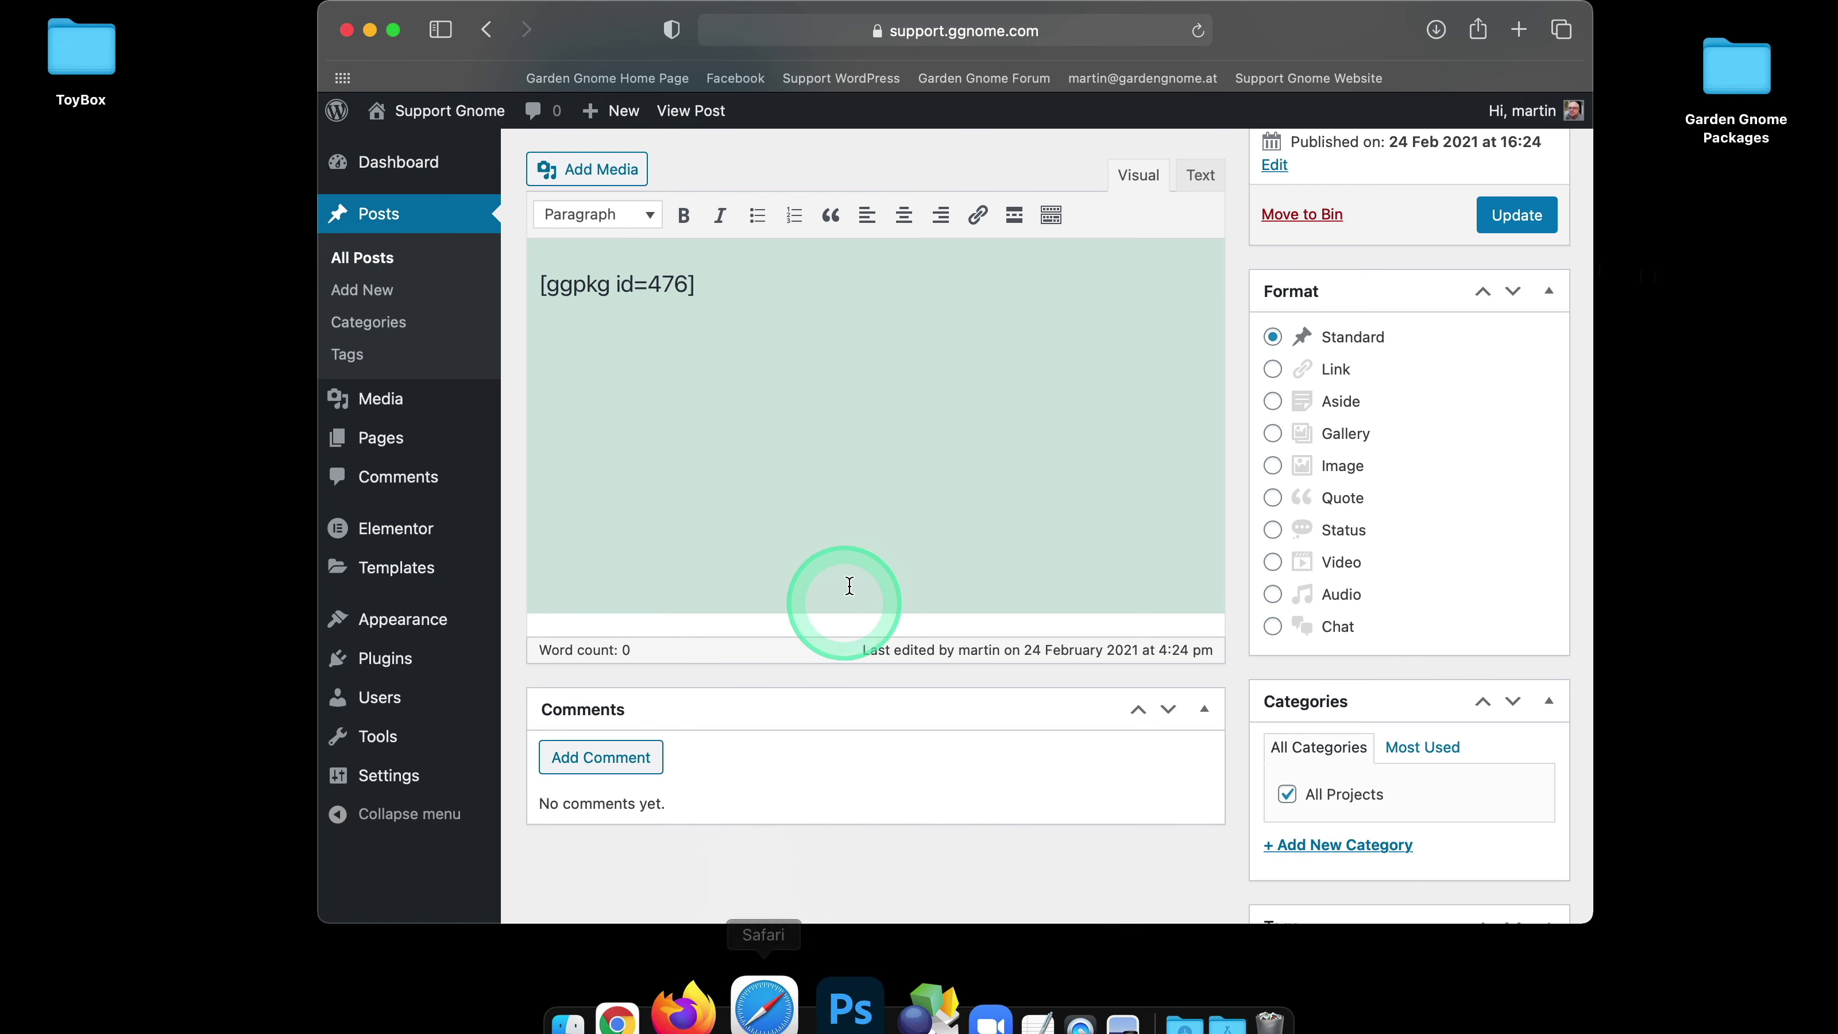
{"action": "right_click", "coordinate": [785, 948]}
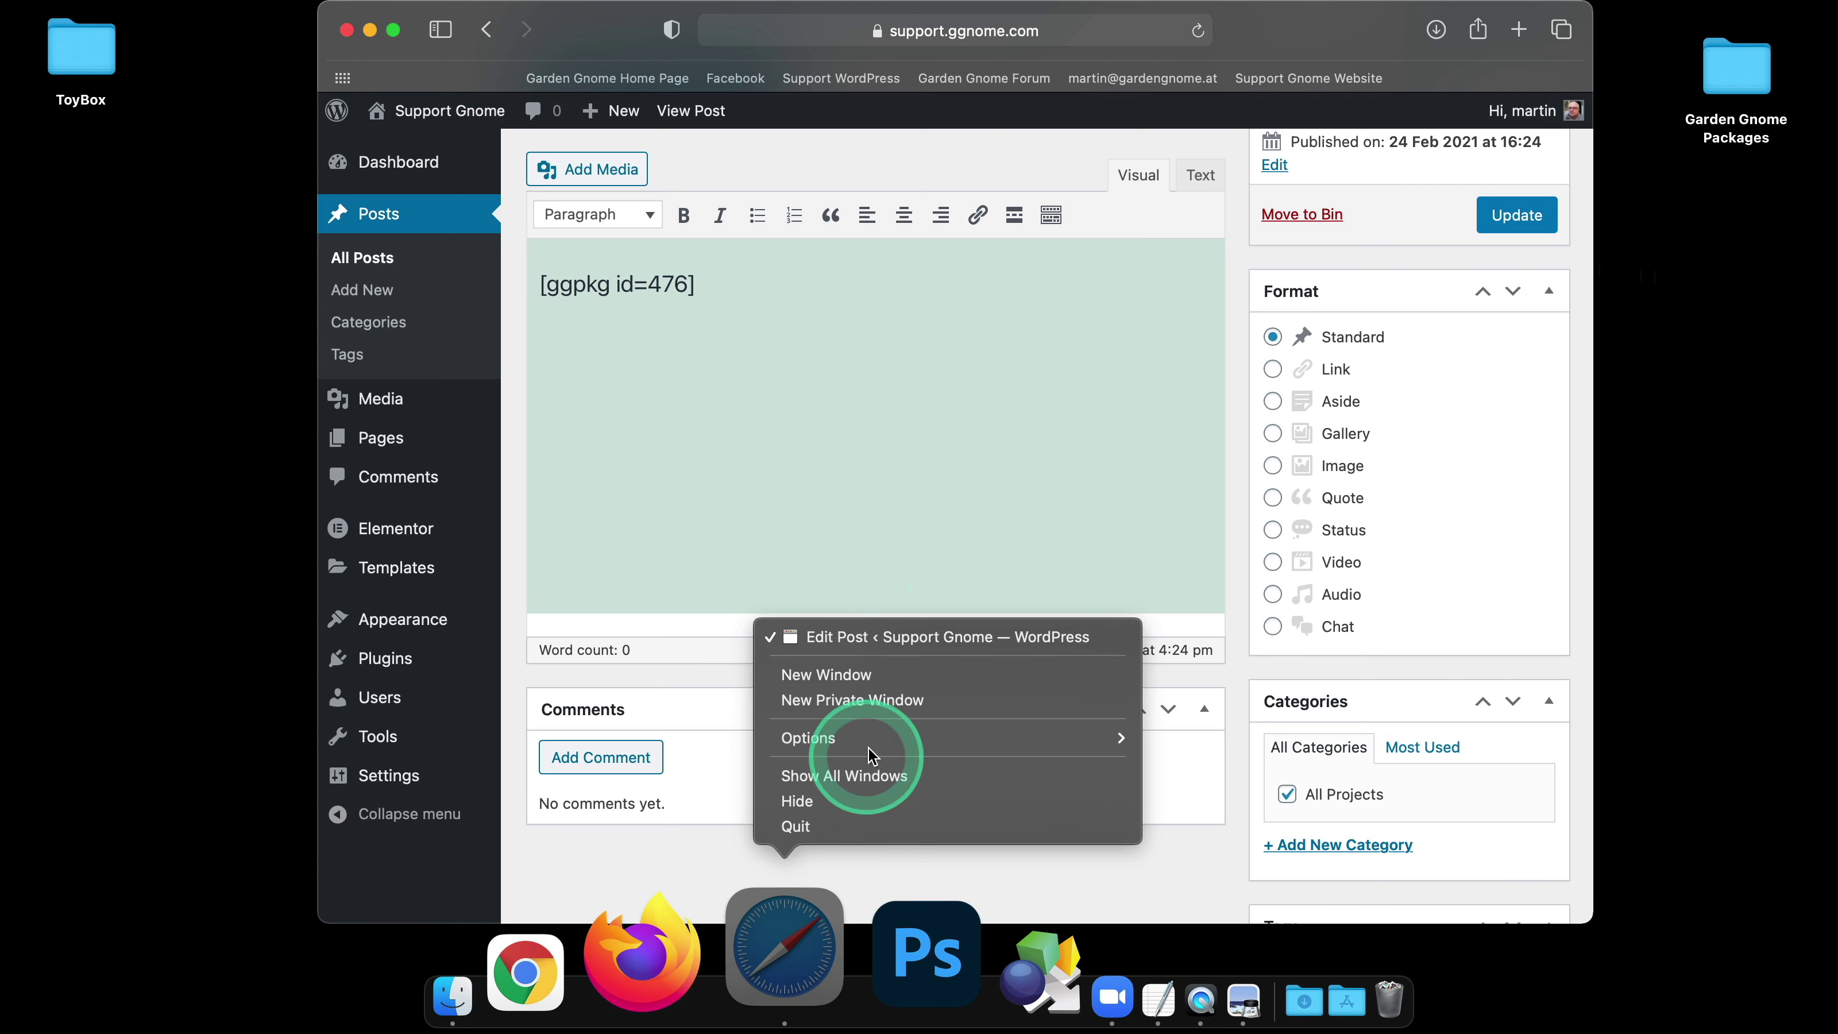
{"action": "left_click", "coordinate": [890, 676]}
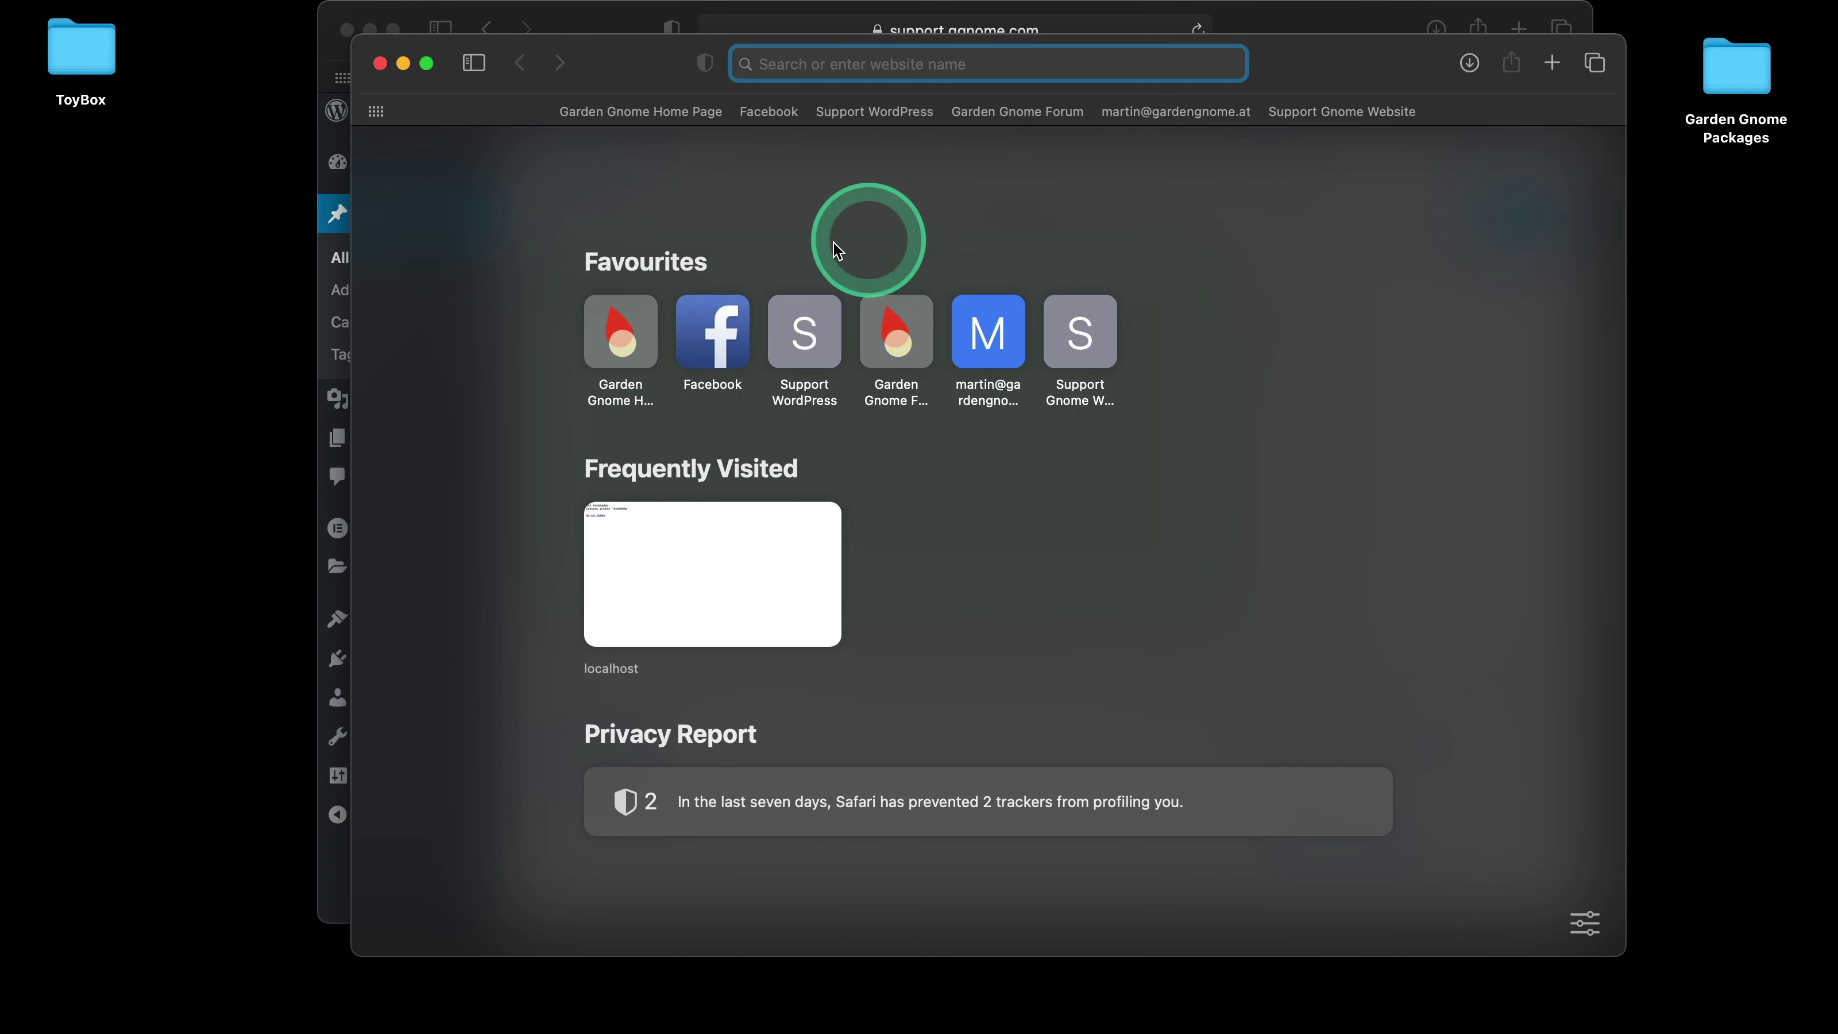
{"action": "left_click", "coordinate": [624, 337]}
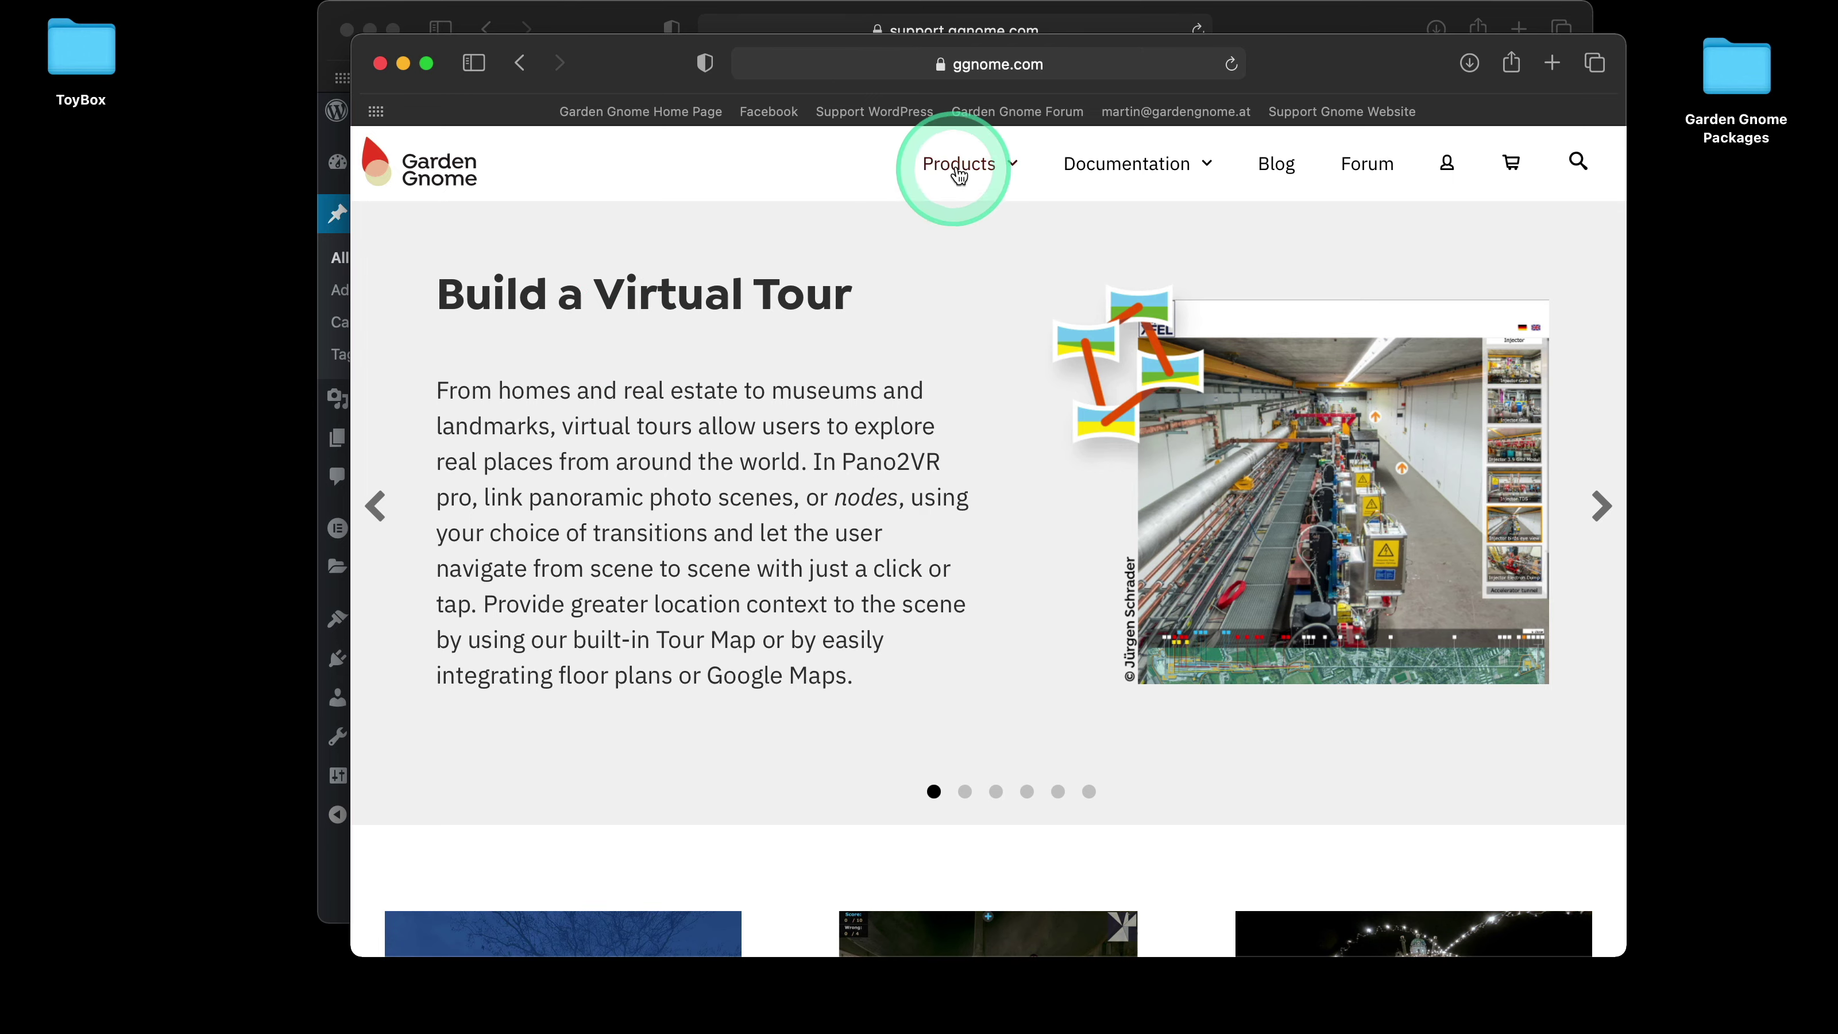
{"action": "mouse_move", "coordinate": [961, 174]}
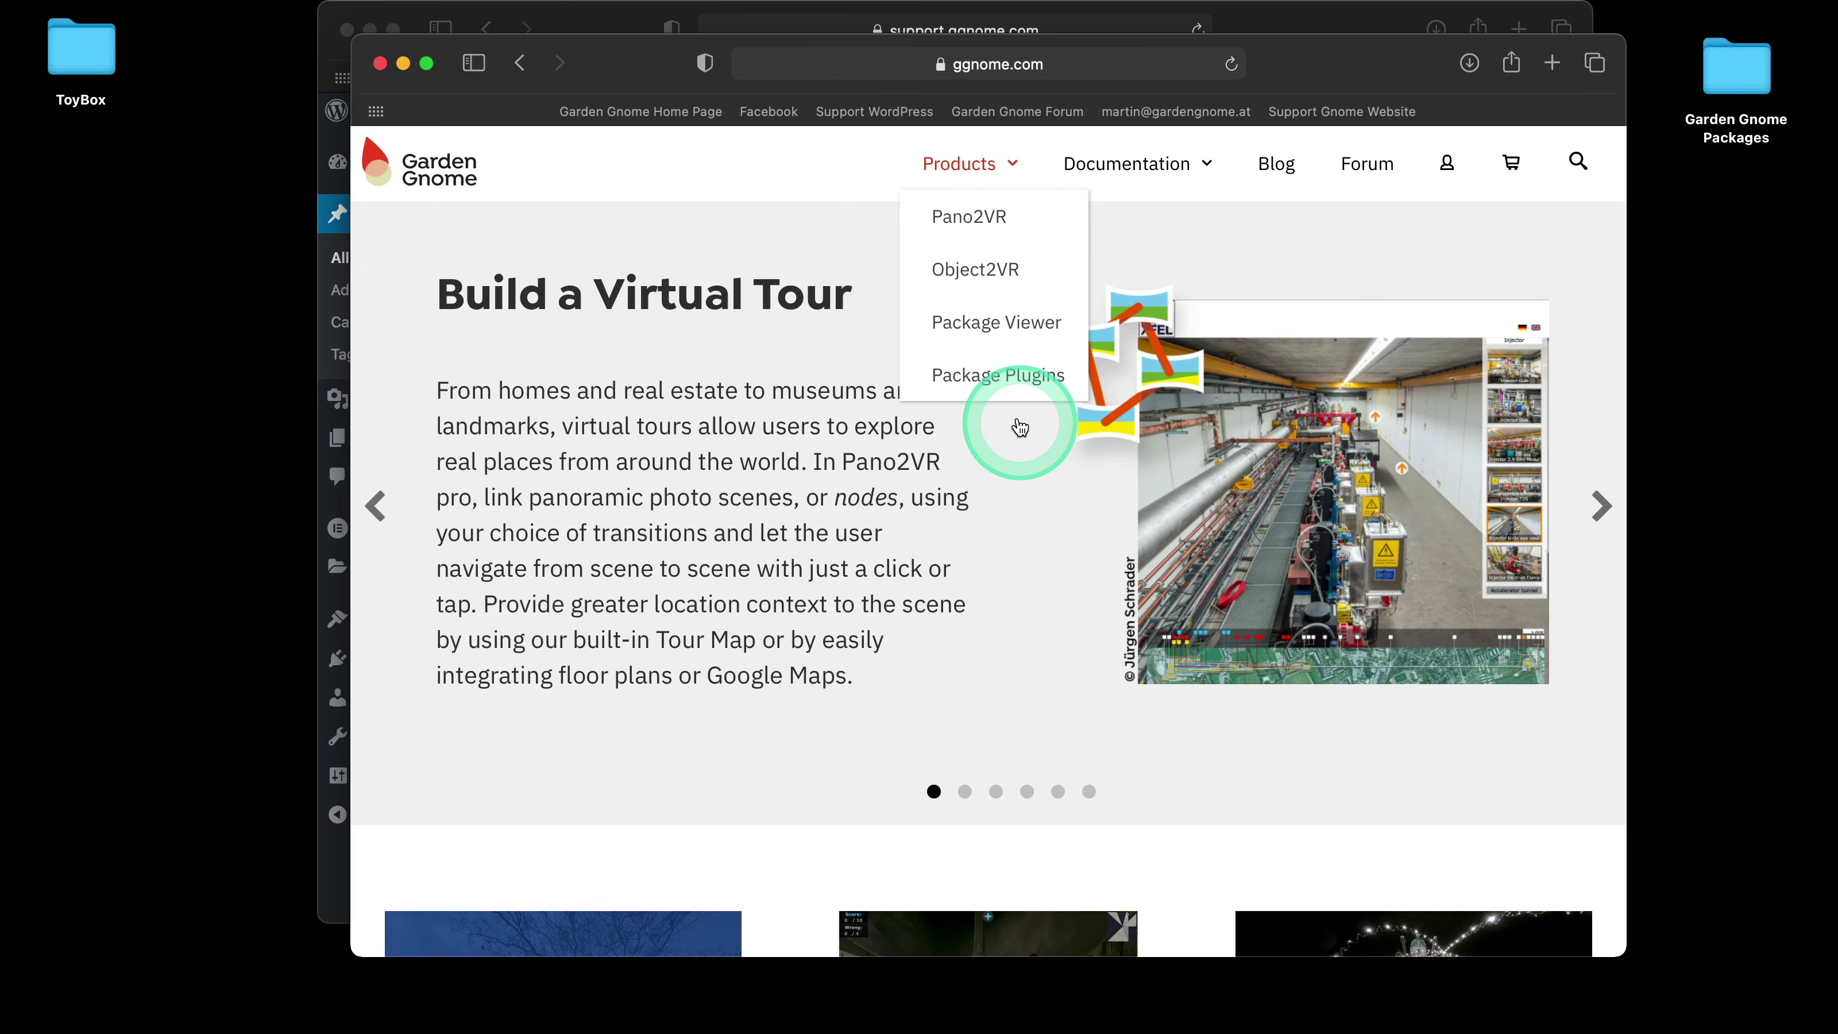
{"action": "left_click", "coordinate": [1031, 384]}
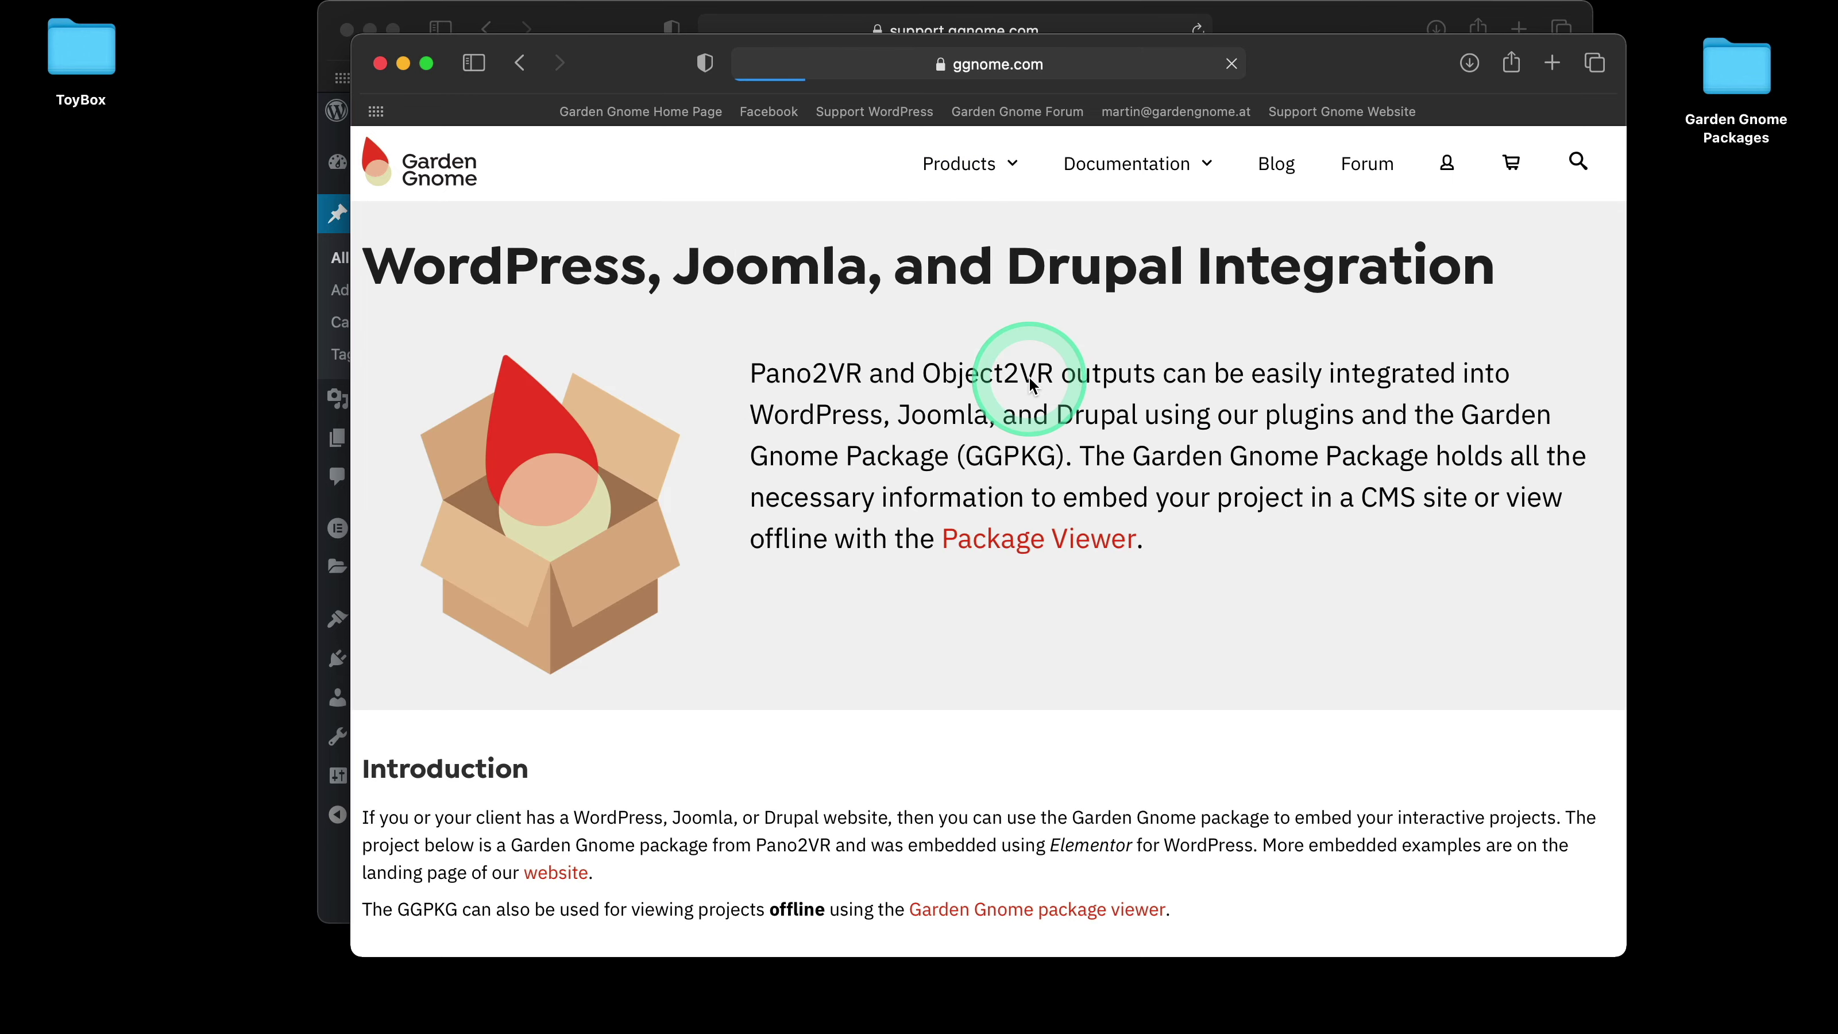
- Open the package documentation linked at the end of the plugins page and locate the WordPress start_preview attribute in its table
{"action": "scroll", "coordinate": [843, 532], "scroll_direction": "down", "scroll_amount": 10}
{"action": "scroll", "coordinate": [1092, 576], "scroll_direction": "down", "scroll_amount": 15}
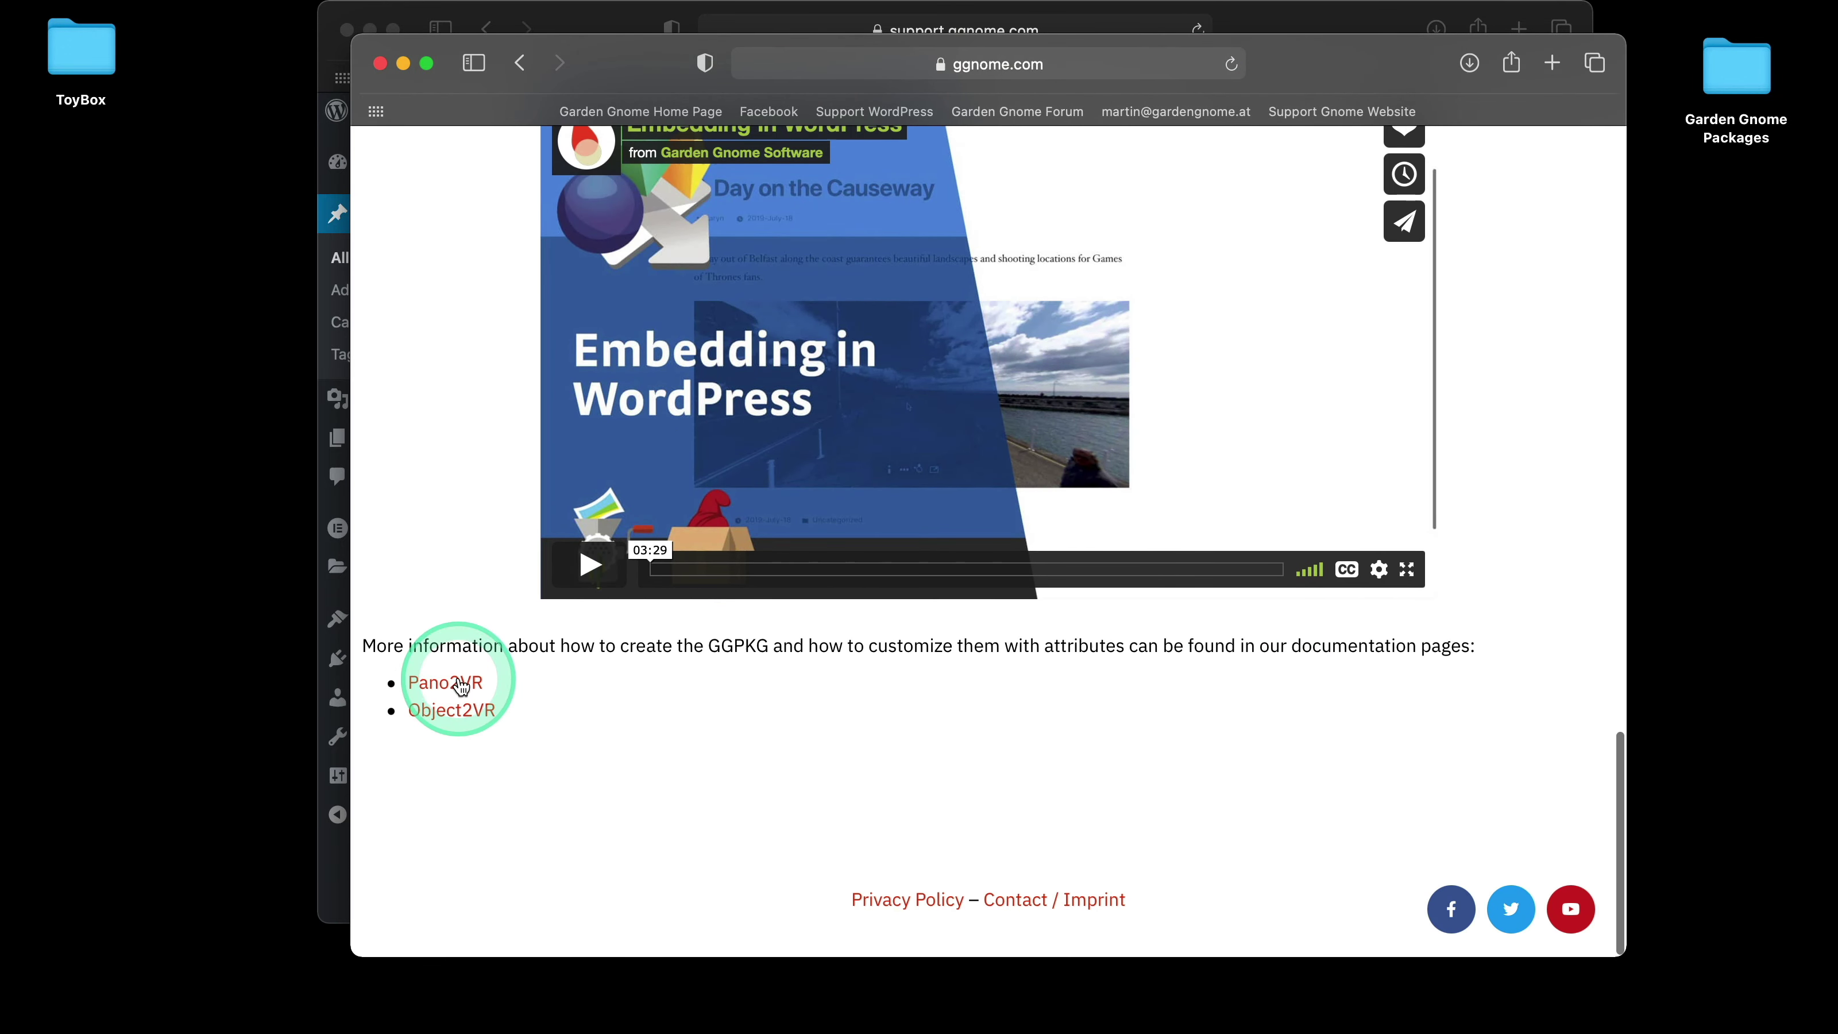
{"action": "left_click", "coordinate": [471, 708]}
{"action": "scroll", "coordinate": [1139, 717], "scroll_direction": "down", "scroll_amount": 5}
{"action": "scroll", "coordinate": [1139, 714], "scroll_direction": "down", "scroll_amount": 10}
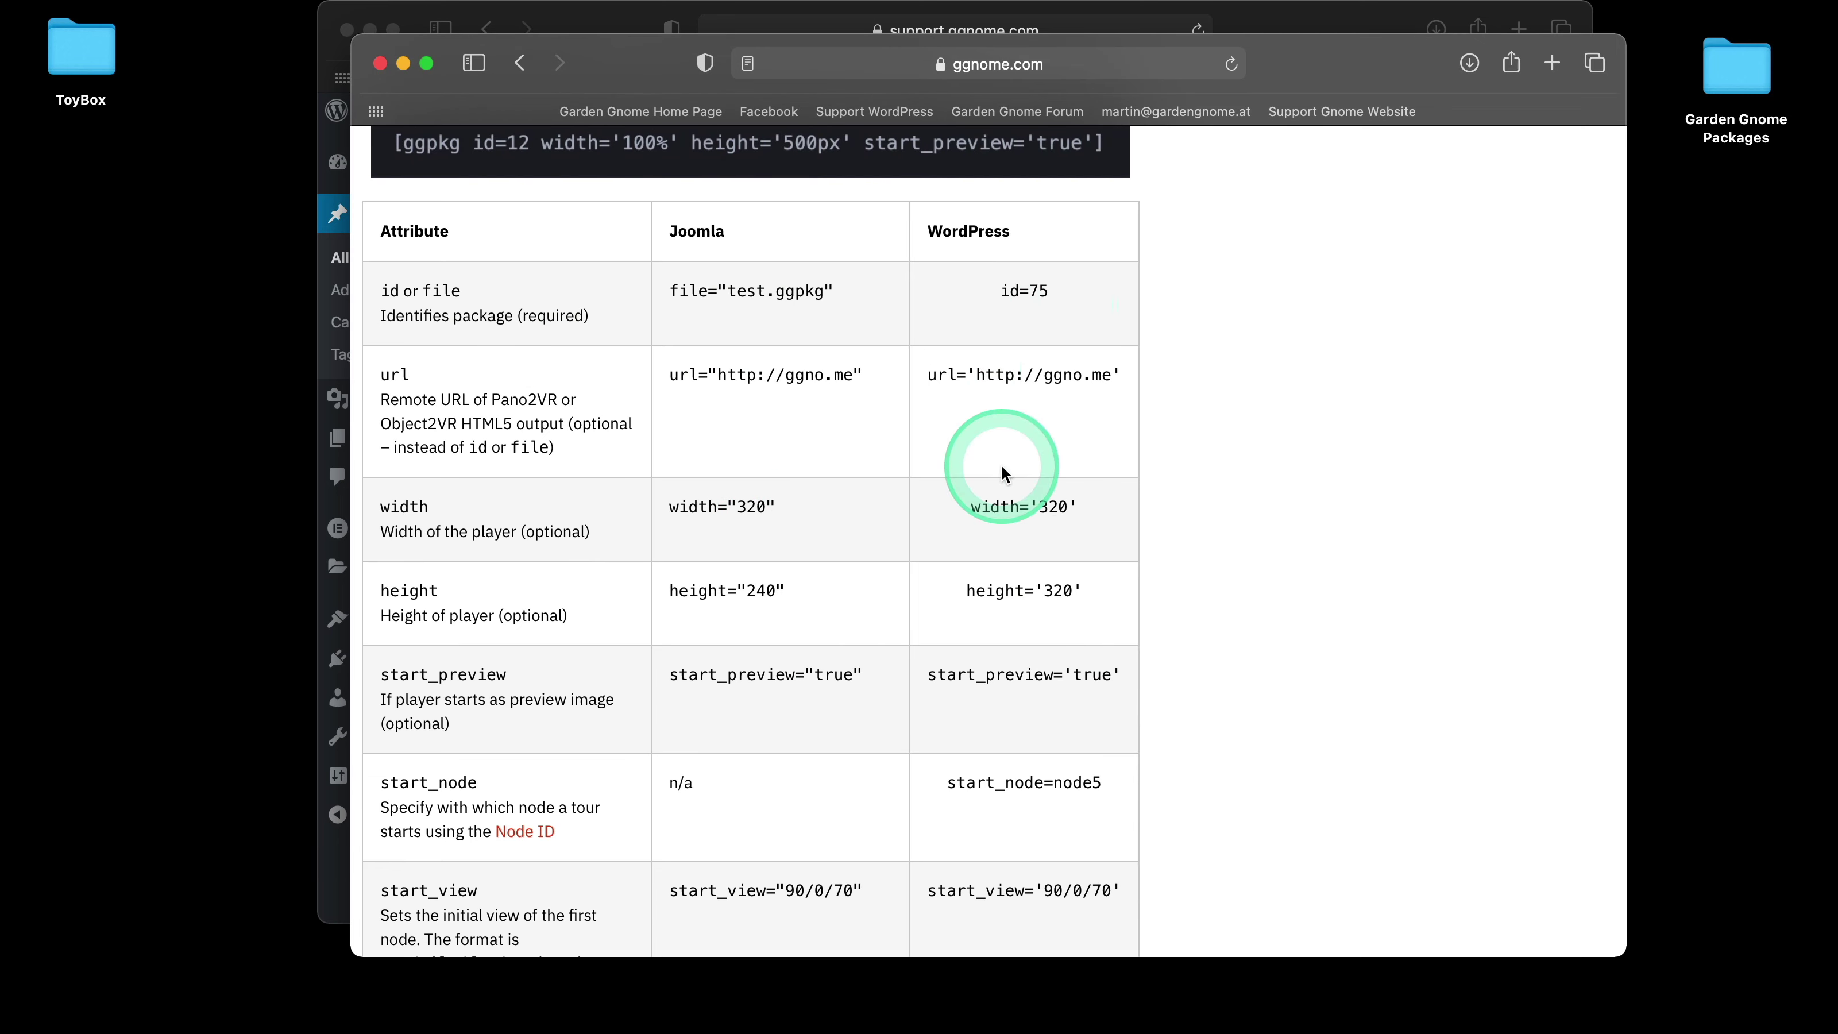
{"action": "scroll", "coordinate": [1006, 483], "scroll_direction": "down", "scroll_amount": 2}
{"action": "scroll", "coordinate": [1004, 484], "scroll_direction": "down", "scroll_amount": 3}
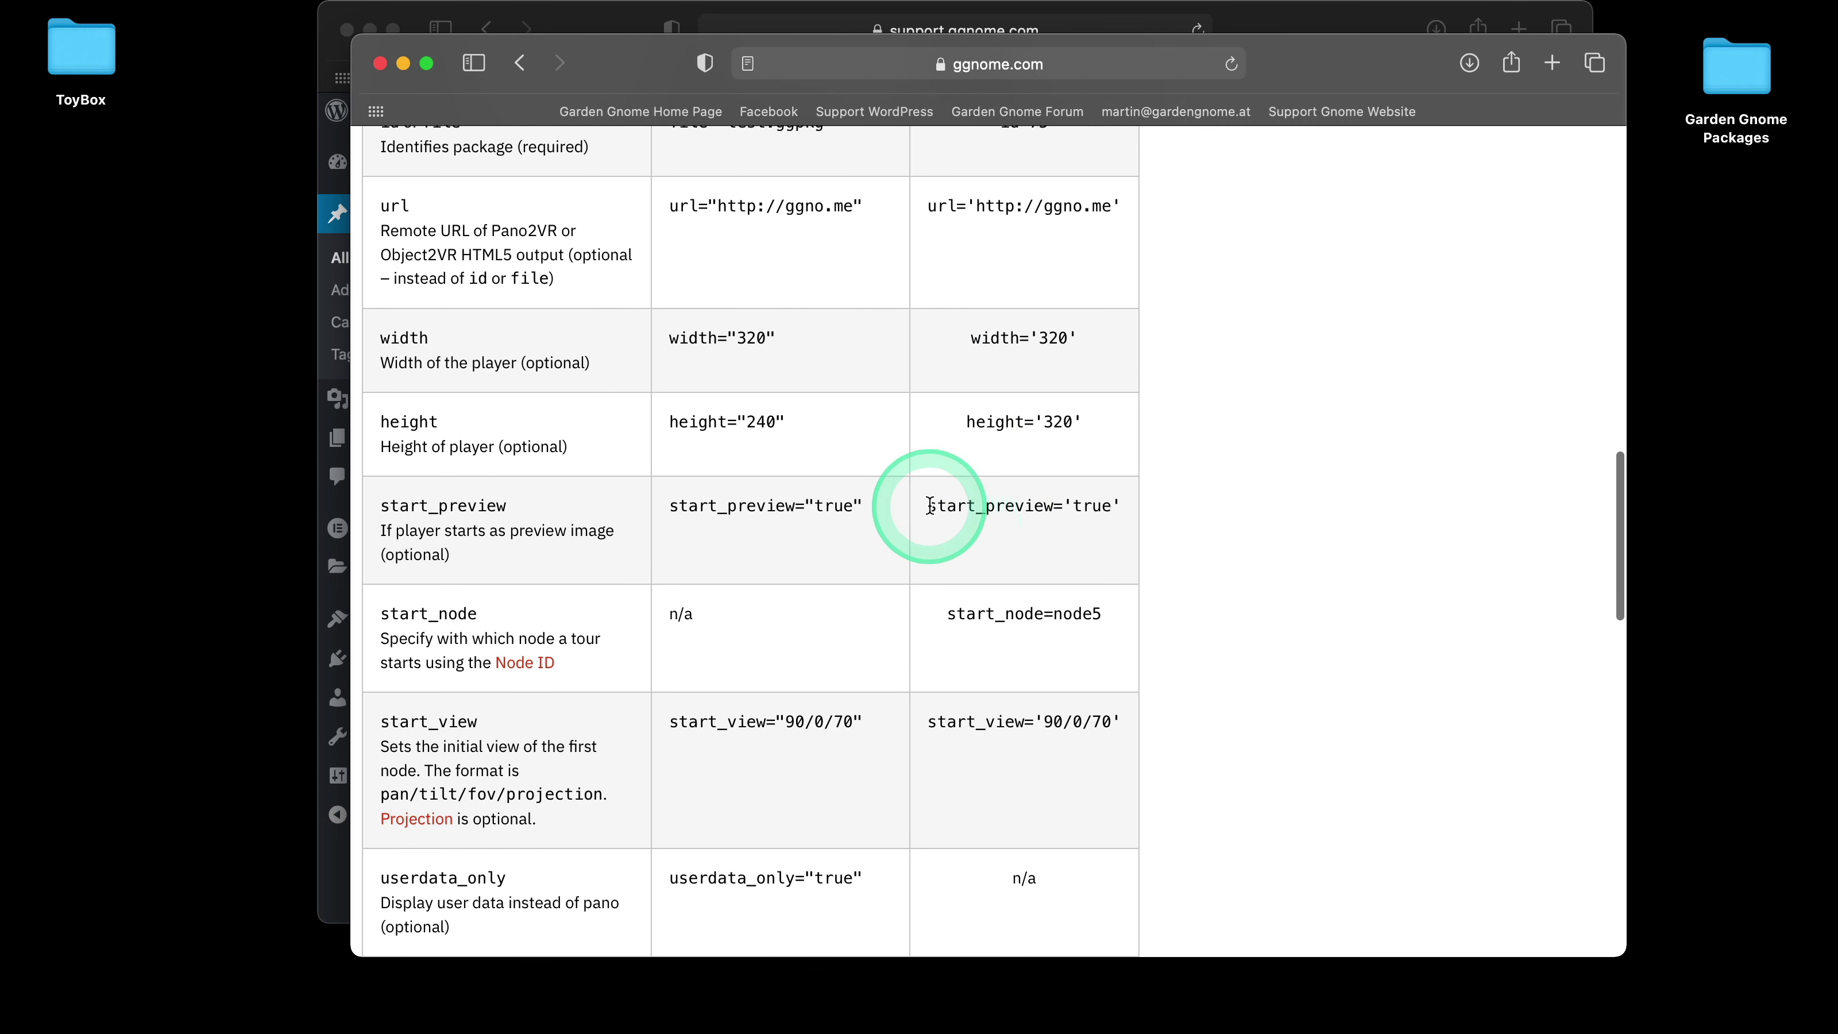
- Copy the WordPress attribute start_preview='true' from the documentation and add it after the id in the Package One post's ggpkg shortcode
{"action": "left_click_drag", "start_coordinate": [927, 505], "coordinate": [1115, 525]}
{"action": "key", "text": "super+c"}
{"action": "key", "text": "super+grave"}
{"action": "key", "text": "super+v"}
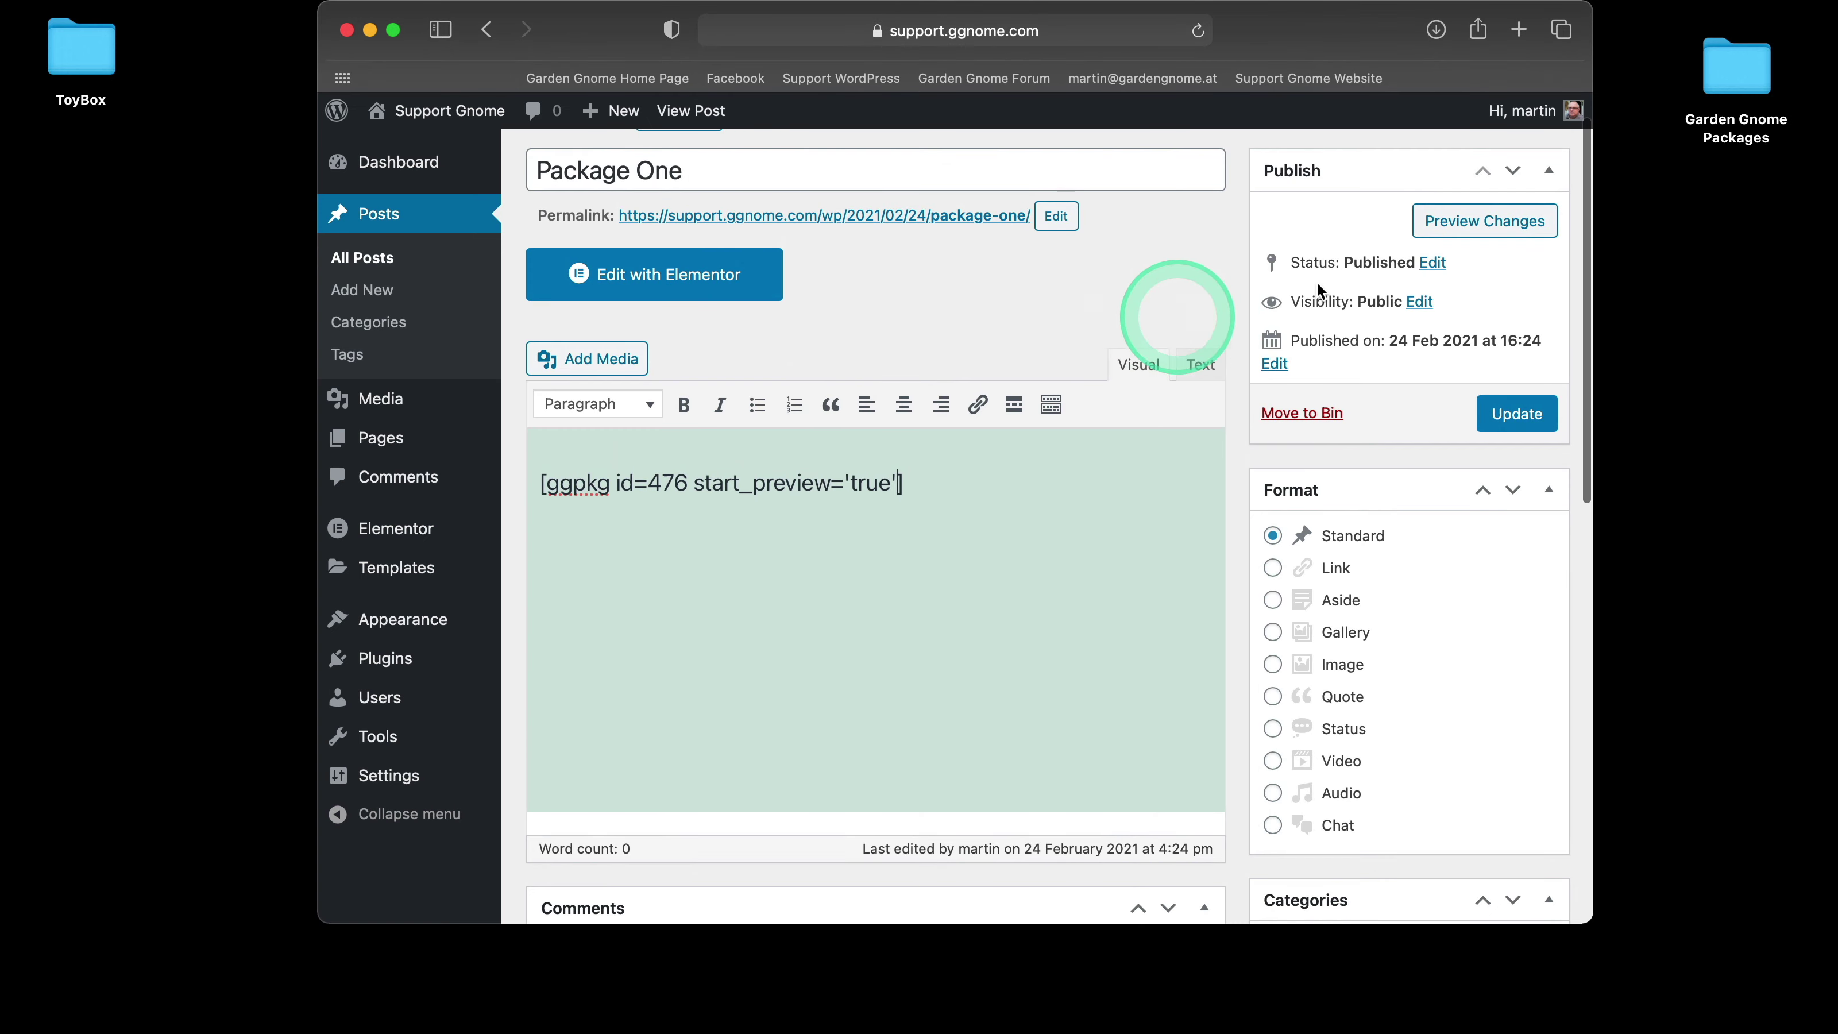
- Preview the changed Package One post, start the panorama from its preview image, and return to the post editor
{"action": "left_click", "coordinate": [1471, 223]}
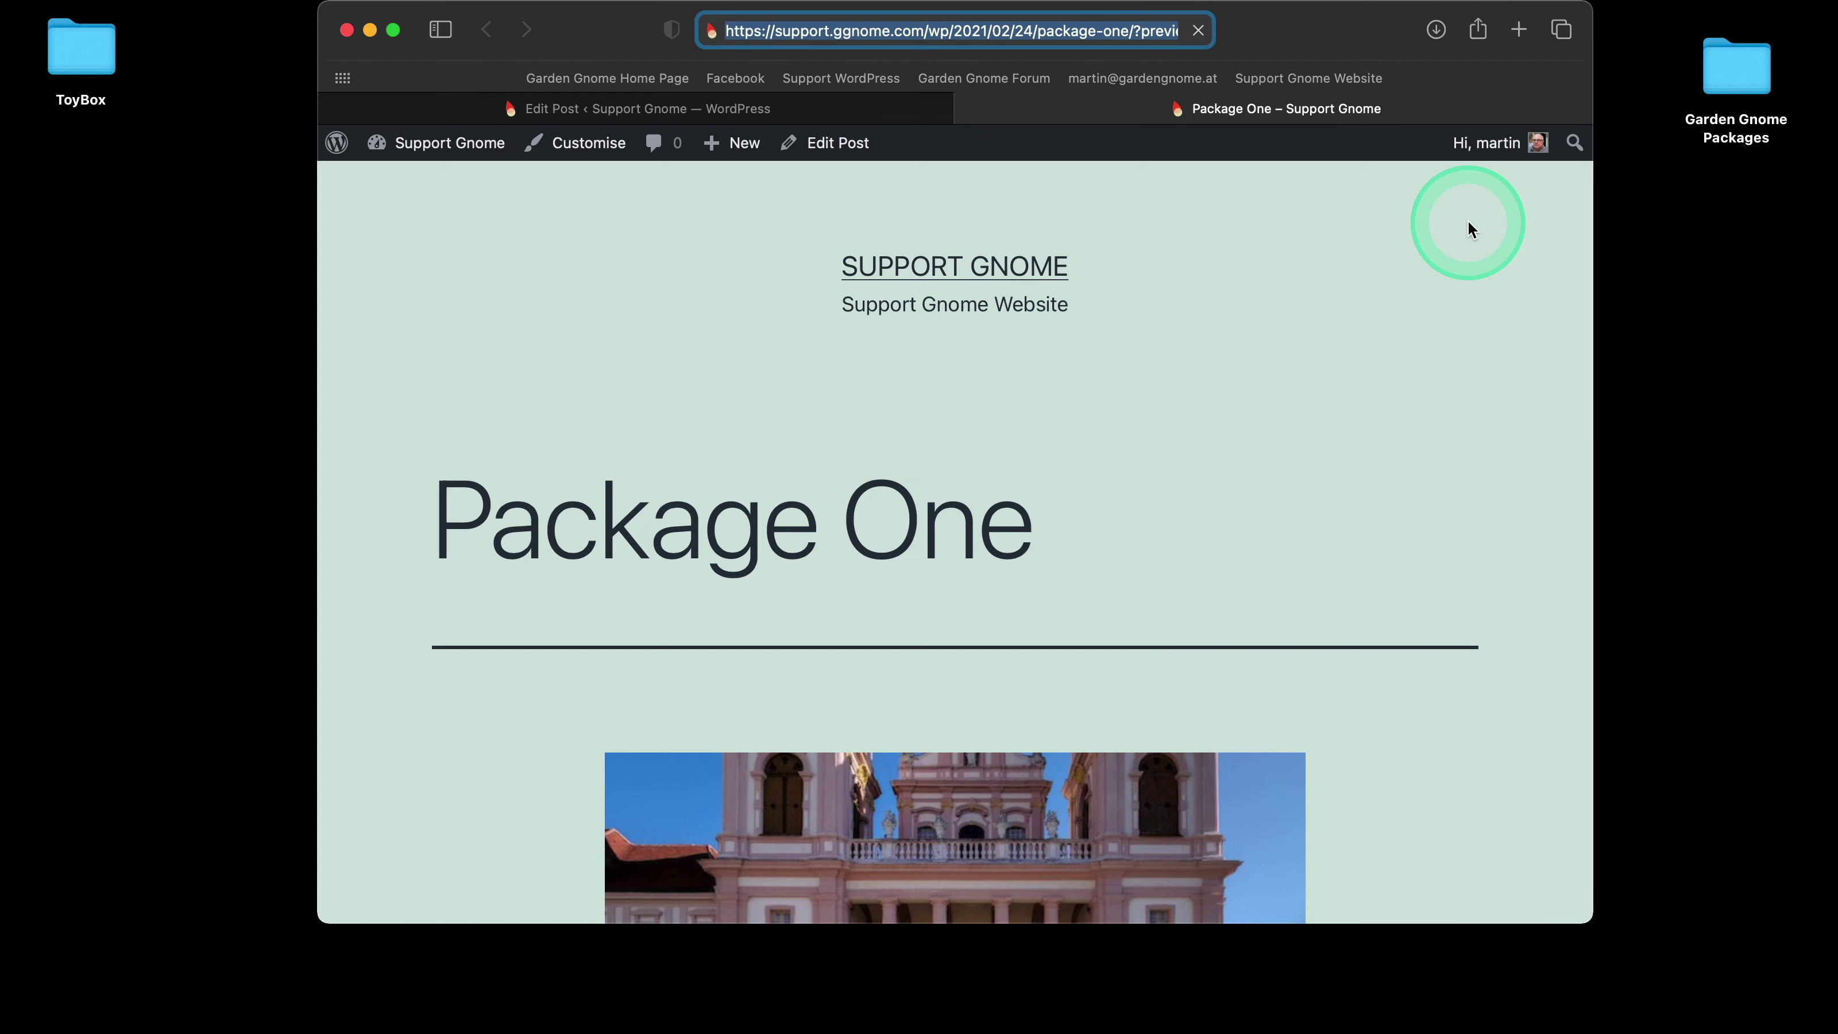
{"action": "scroll", "coordinate": [1395, 390], "scroll_direction": "down", "scroll_amount": 6}
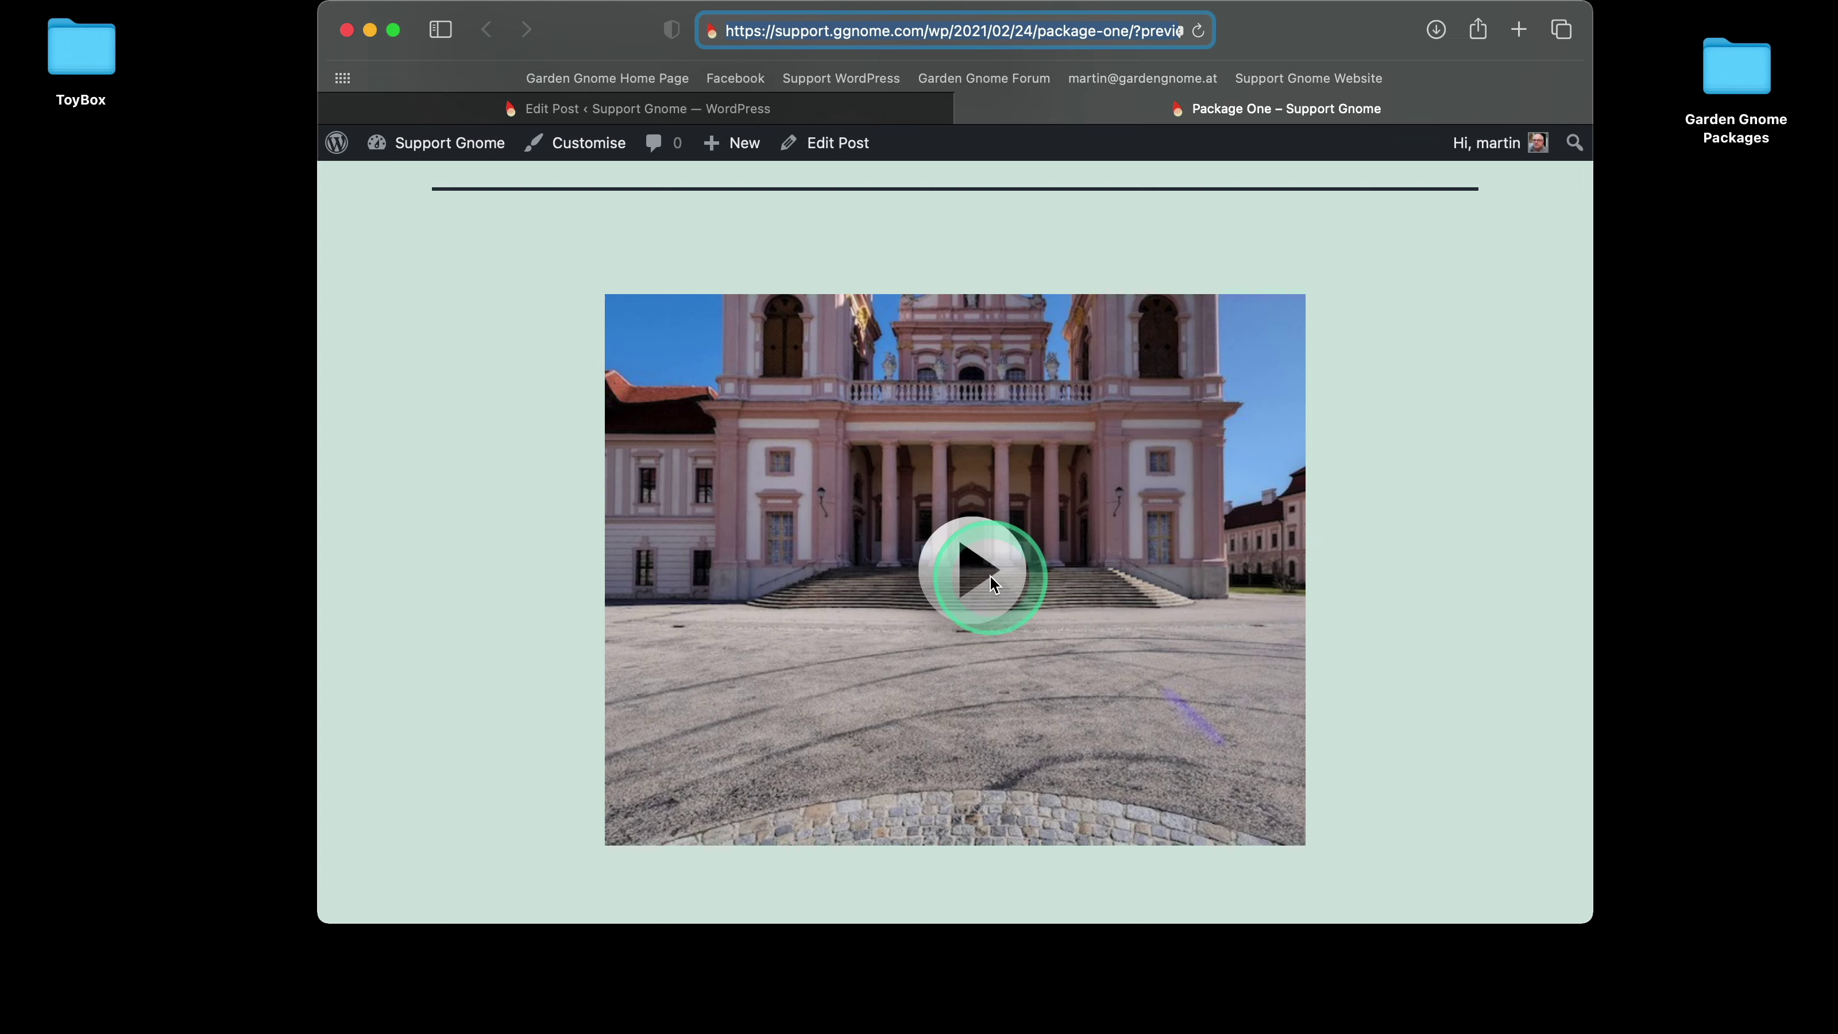
{"action": "left_click", "coordinate": [992, 571]}
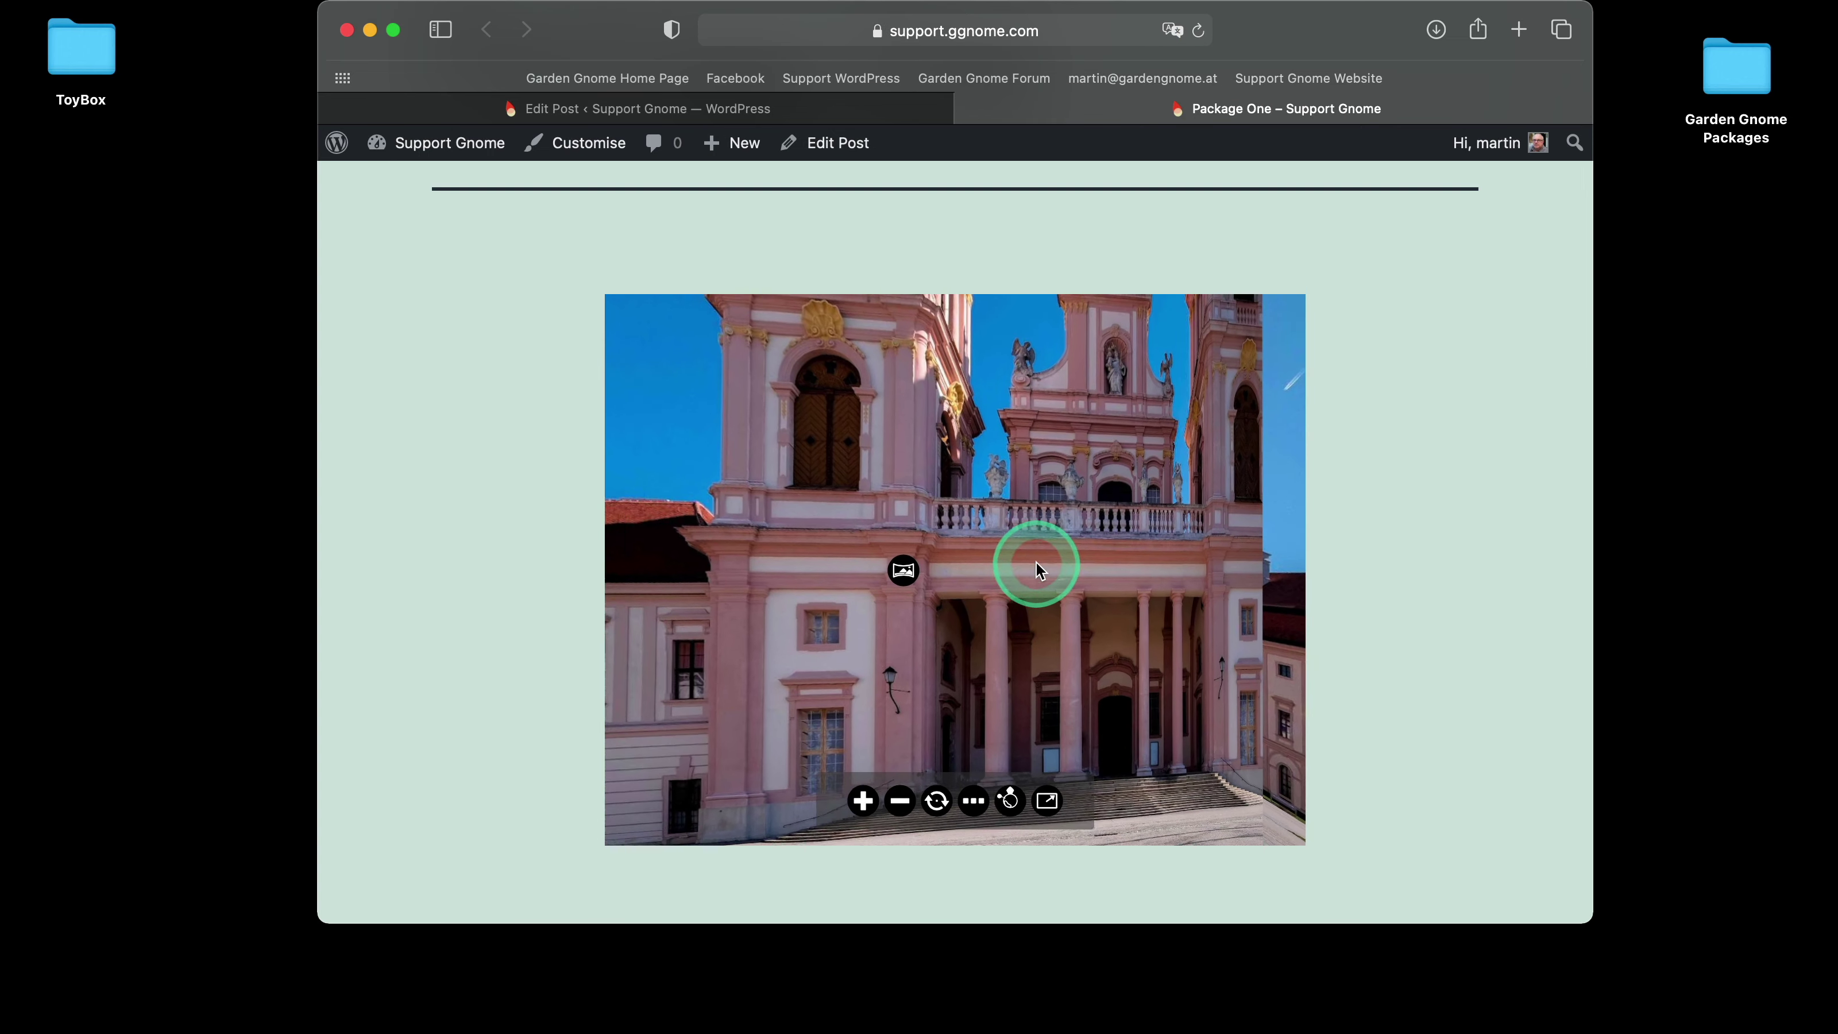
{"action": "left_click", "coordinate": [967, 109]}
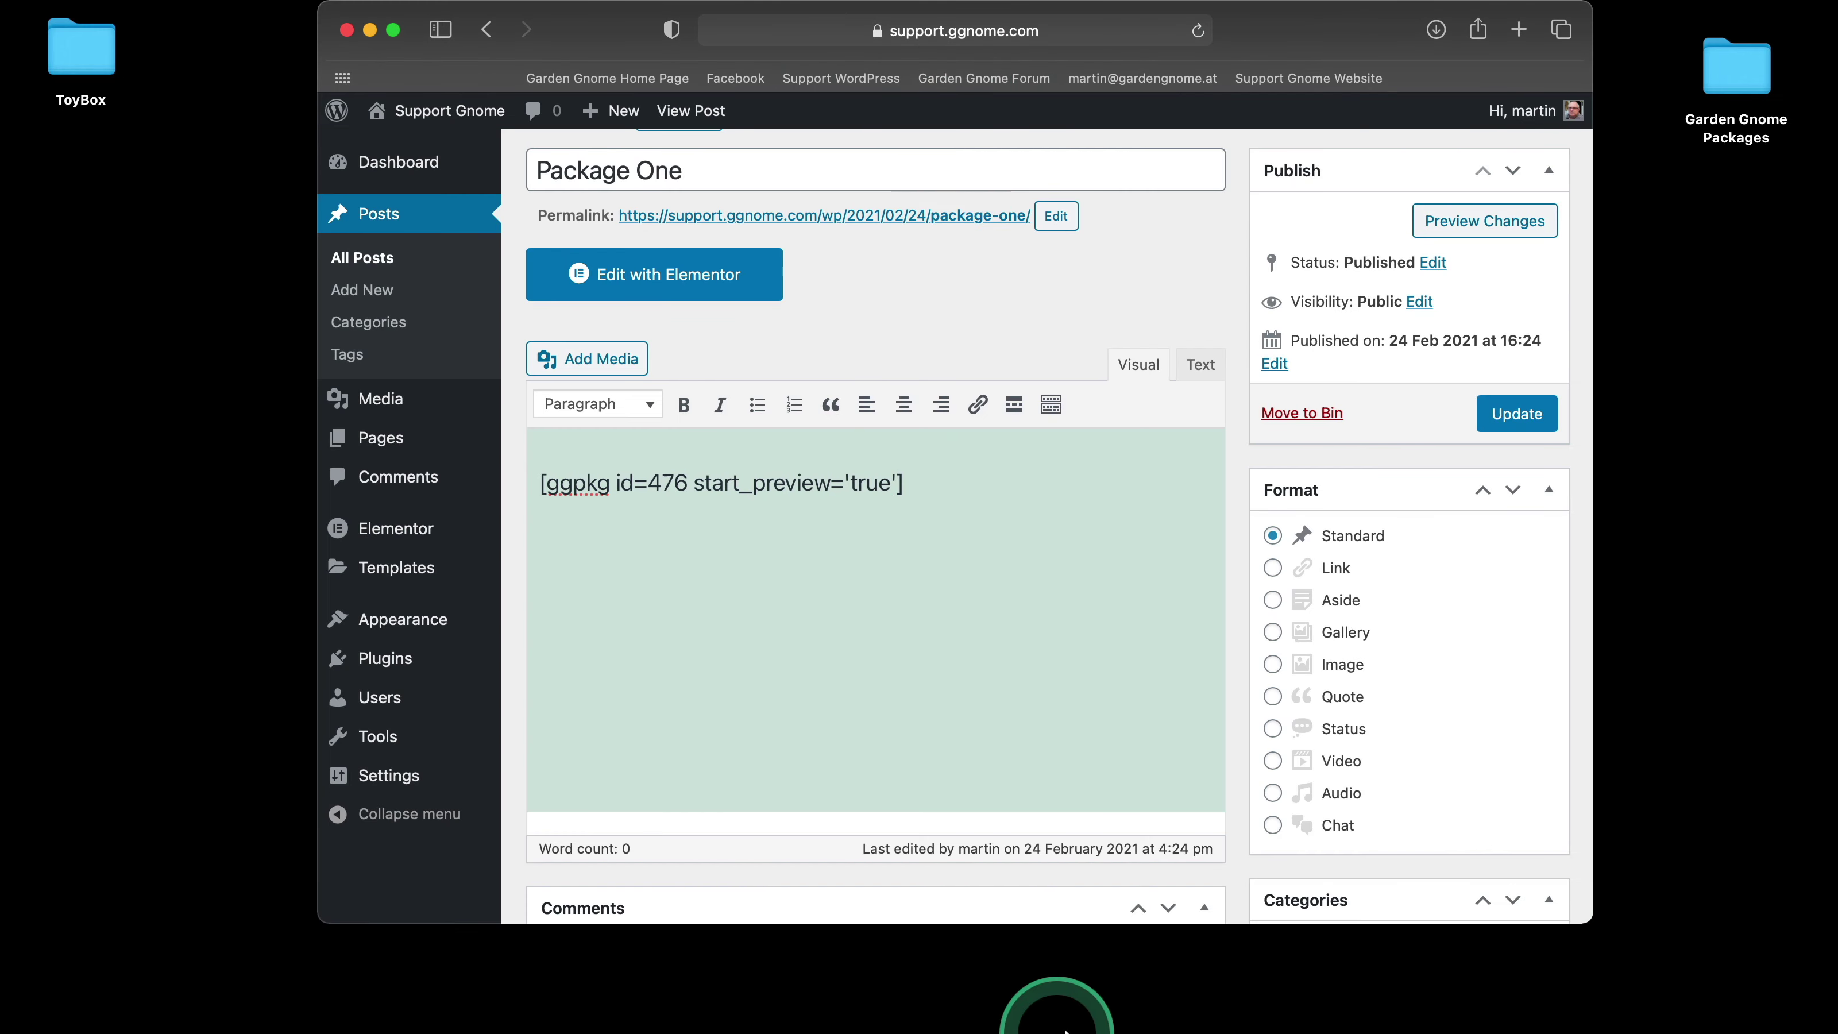
- Bring back the documentation window and examine the other shortcode attributes available for WordPress, such as start_node and start_view
{"action": "left_click", "coordinate": [1157, 978]}
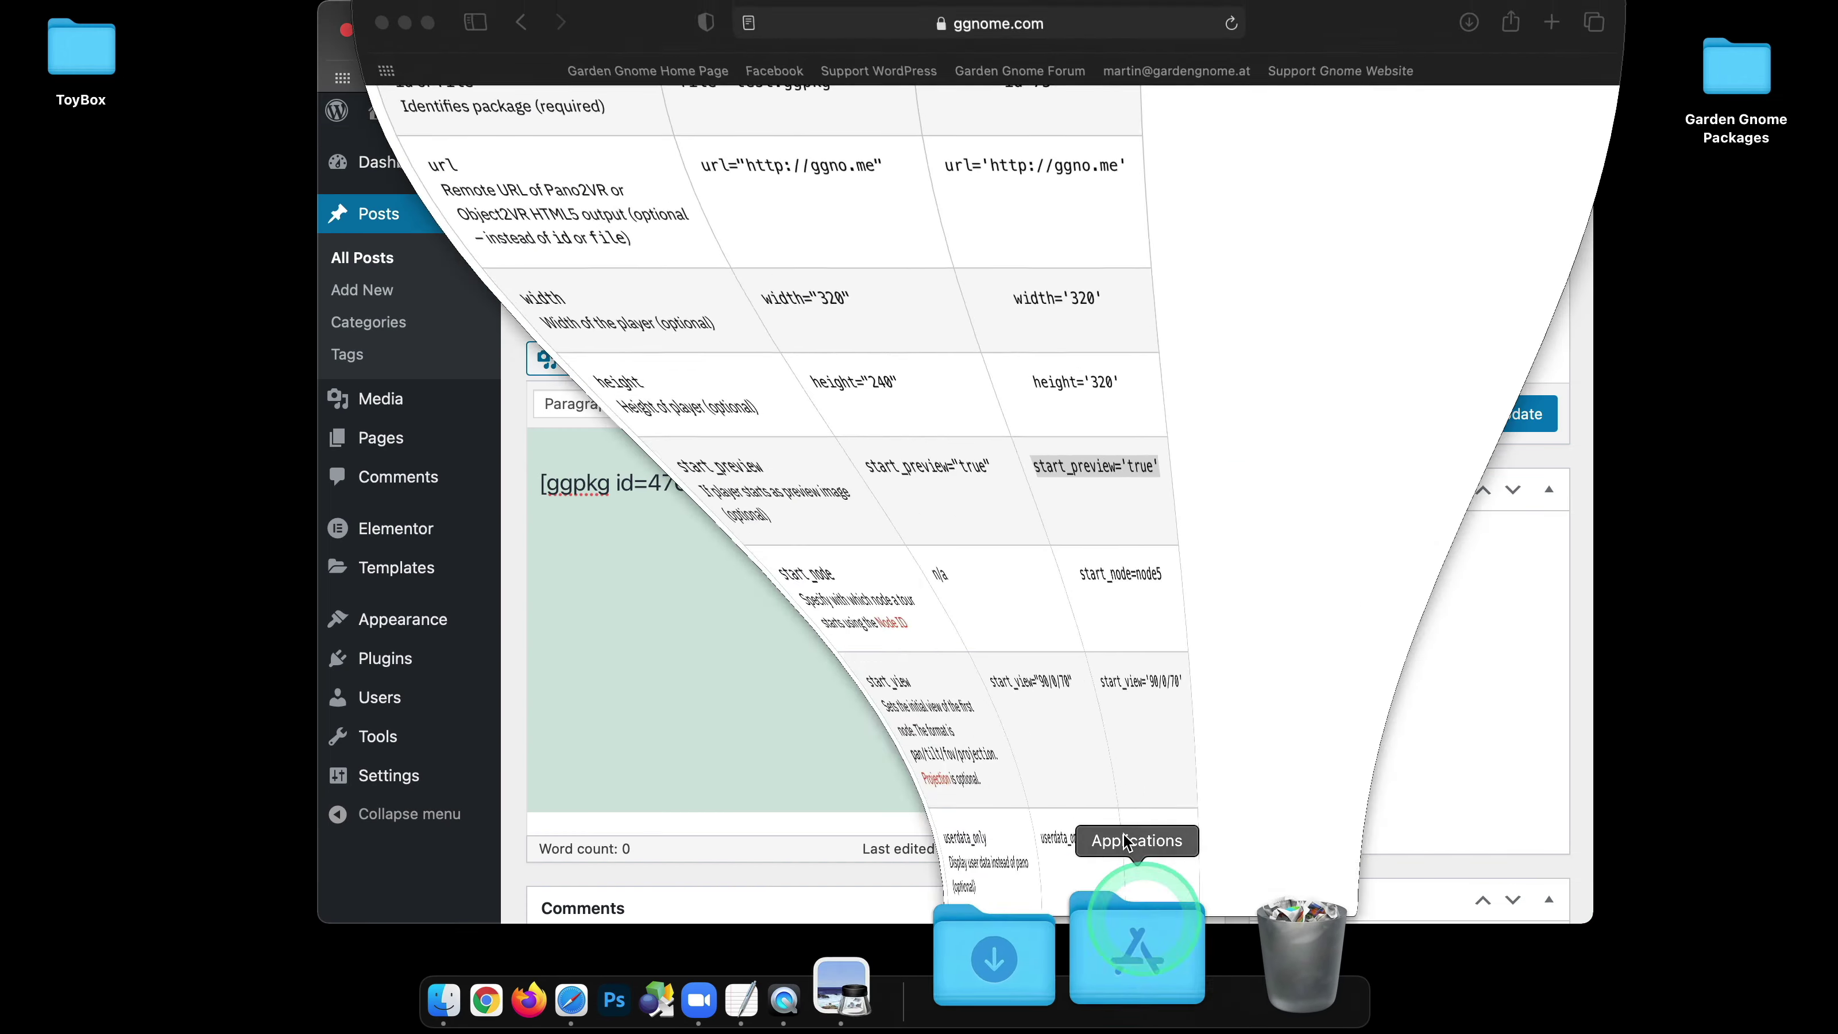
{"action": "left_click_drag", "start_coordinate": [636, 75], "coordinate": [622, 33]}
{"action": "left_click", "coordinate": [811, 575]}
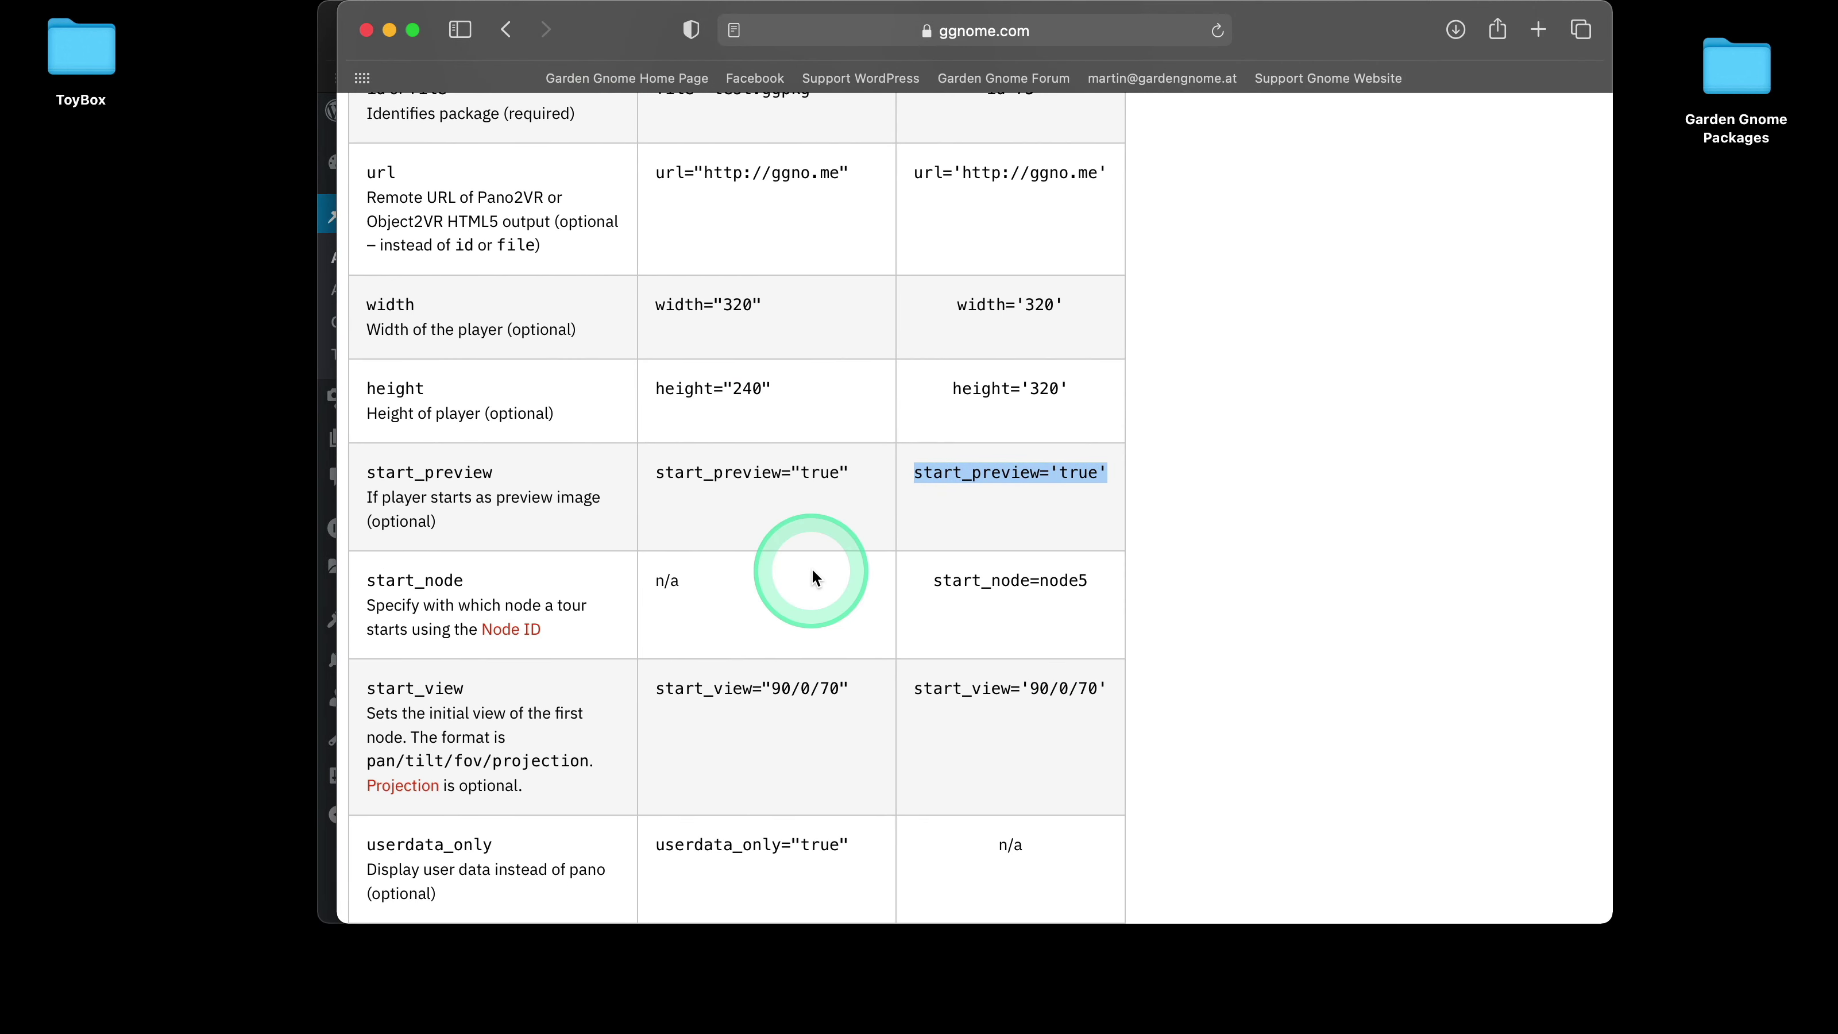
{"action": "scroll", "coordinate": [936, 577], "scroll_direction": "down", "scroll_amount": 2}
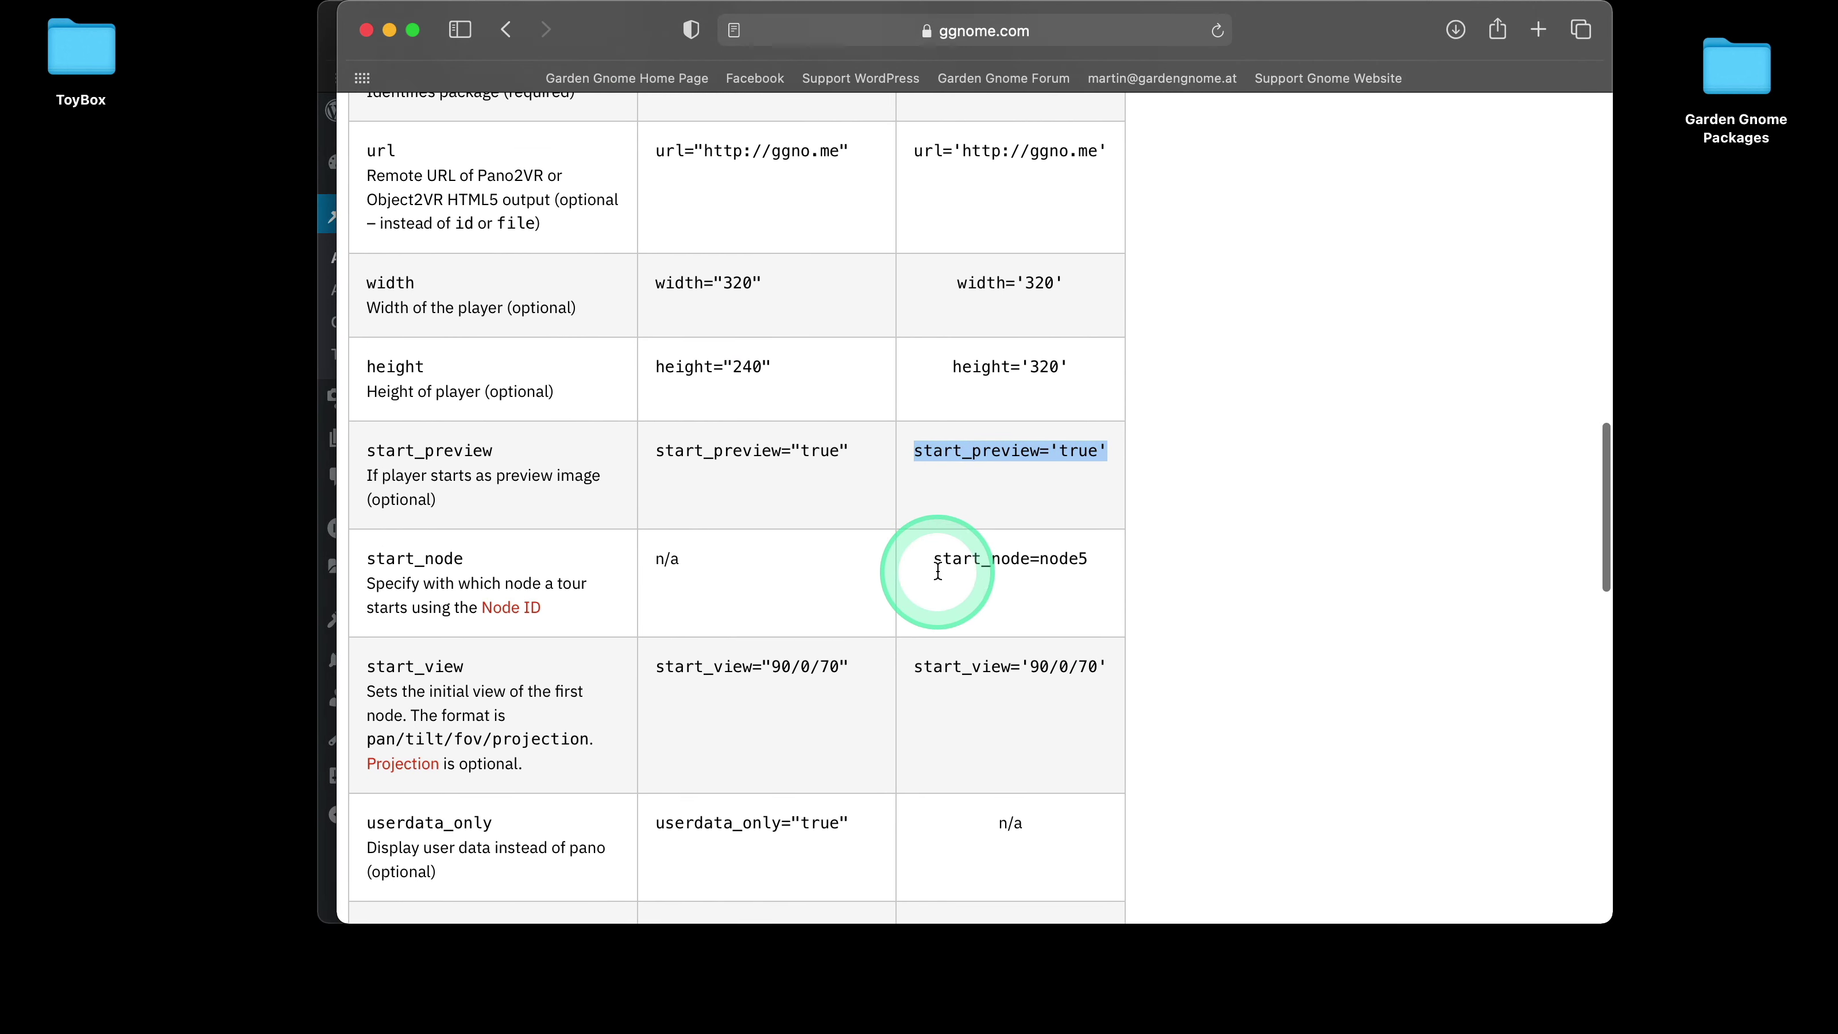
{"action": "scroll", "coordinate": [936, 572], "scroll_direction": "up", "scroll_amount": 3}
{"action": "scroll", "coordinate": [937, 572], "scroll_direction": "down", "scroll_amount": 3}
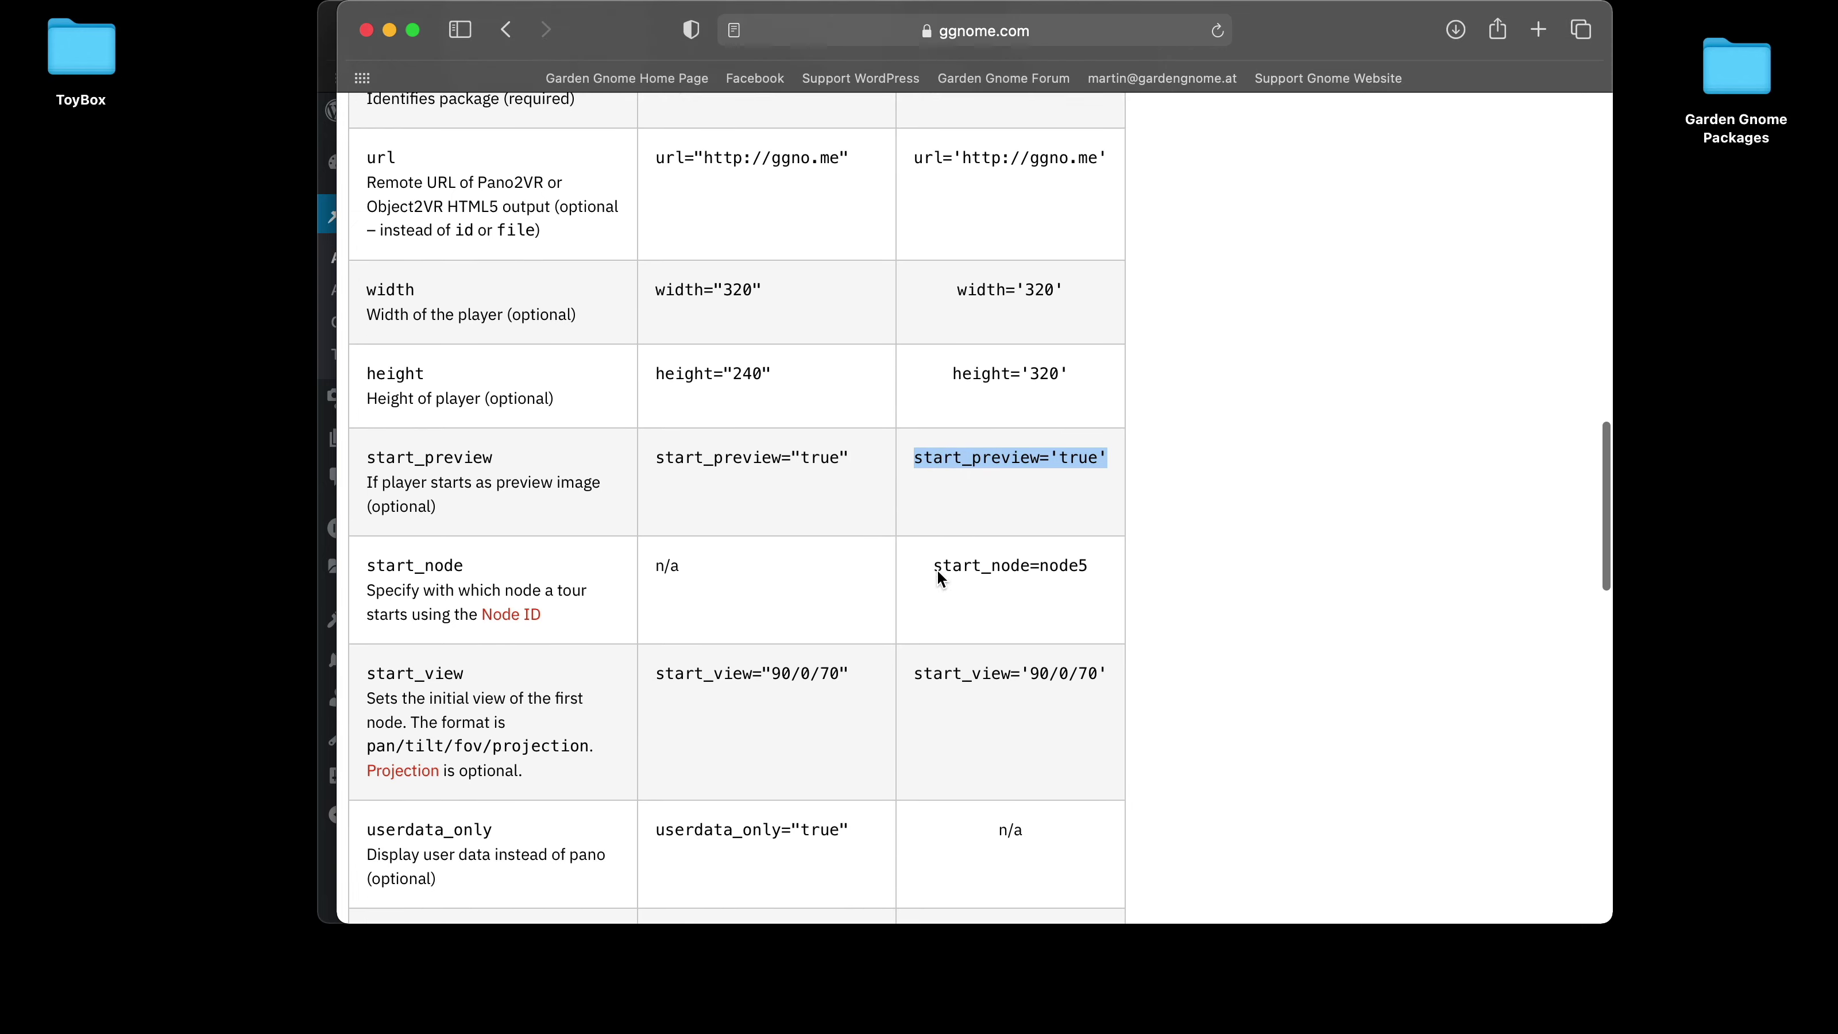
{"action": "scroll", "coordinate": [1032, 506], "scroll_direction": "down", "scroll_amount": 3}
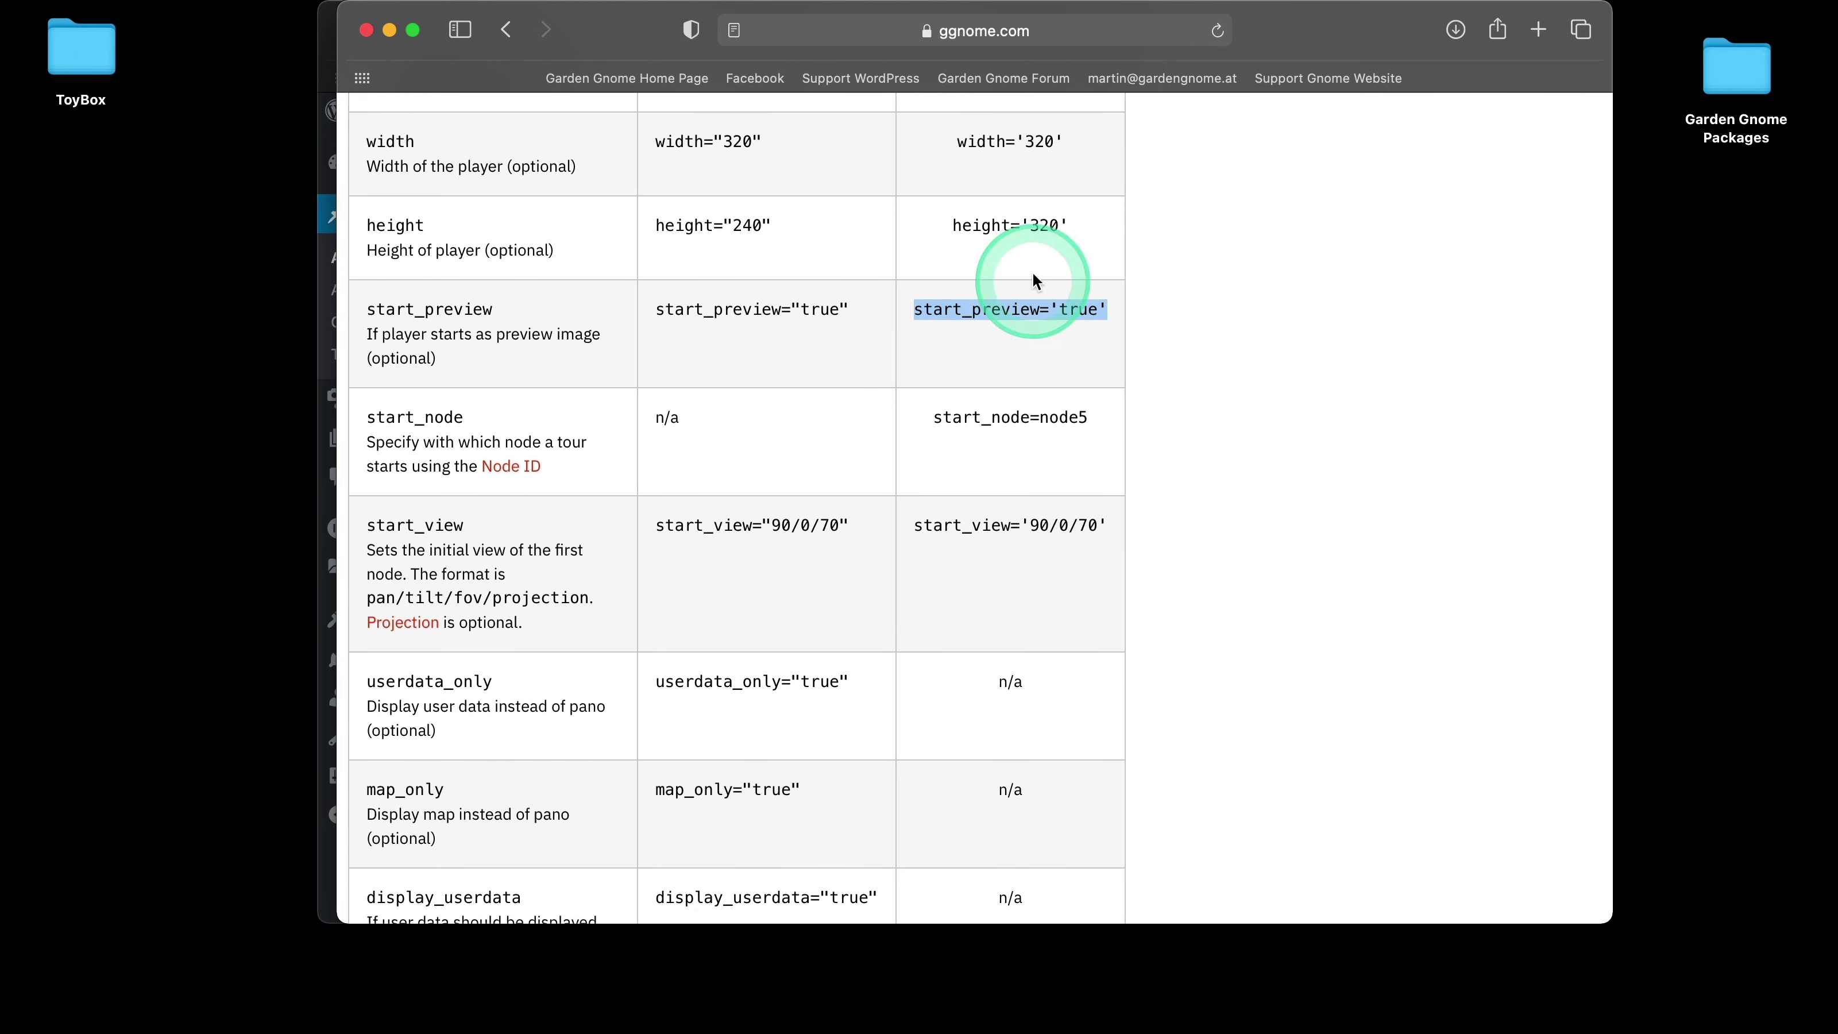
- Copy the WordPress attribute start_view='90/0/70' from the documentation table and add it after start_preview='true' in the Package One post's ggpkg shortcode
{"action": "scroll", "coordinate": [844, 572], "scroll_direction": "down", "scroll_amount": 2}
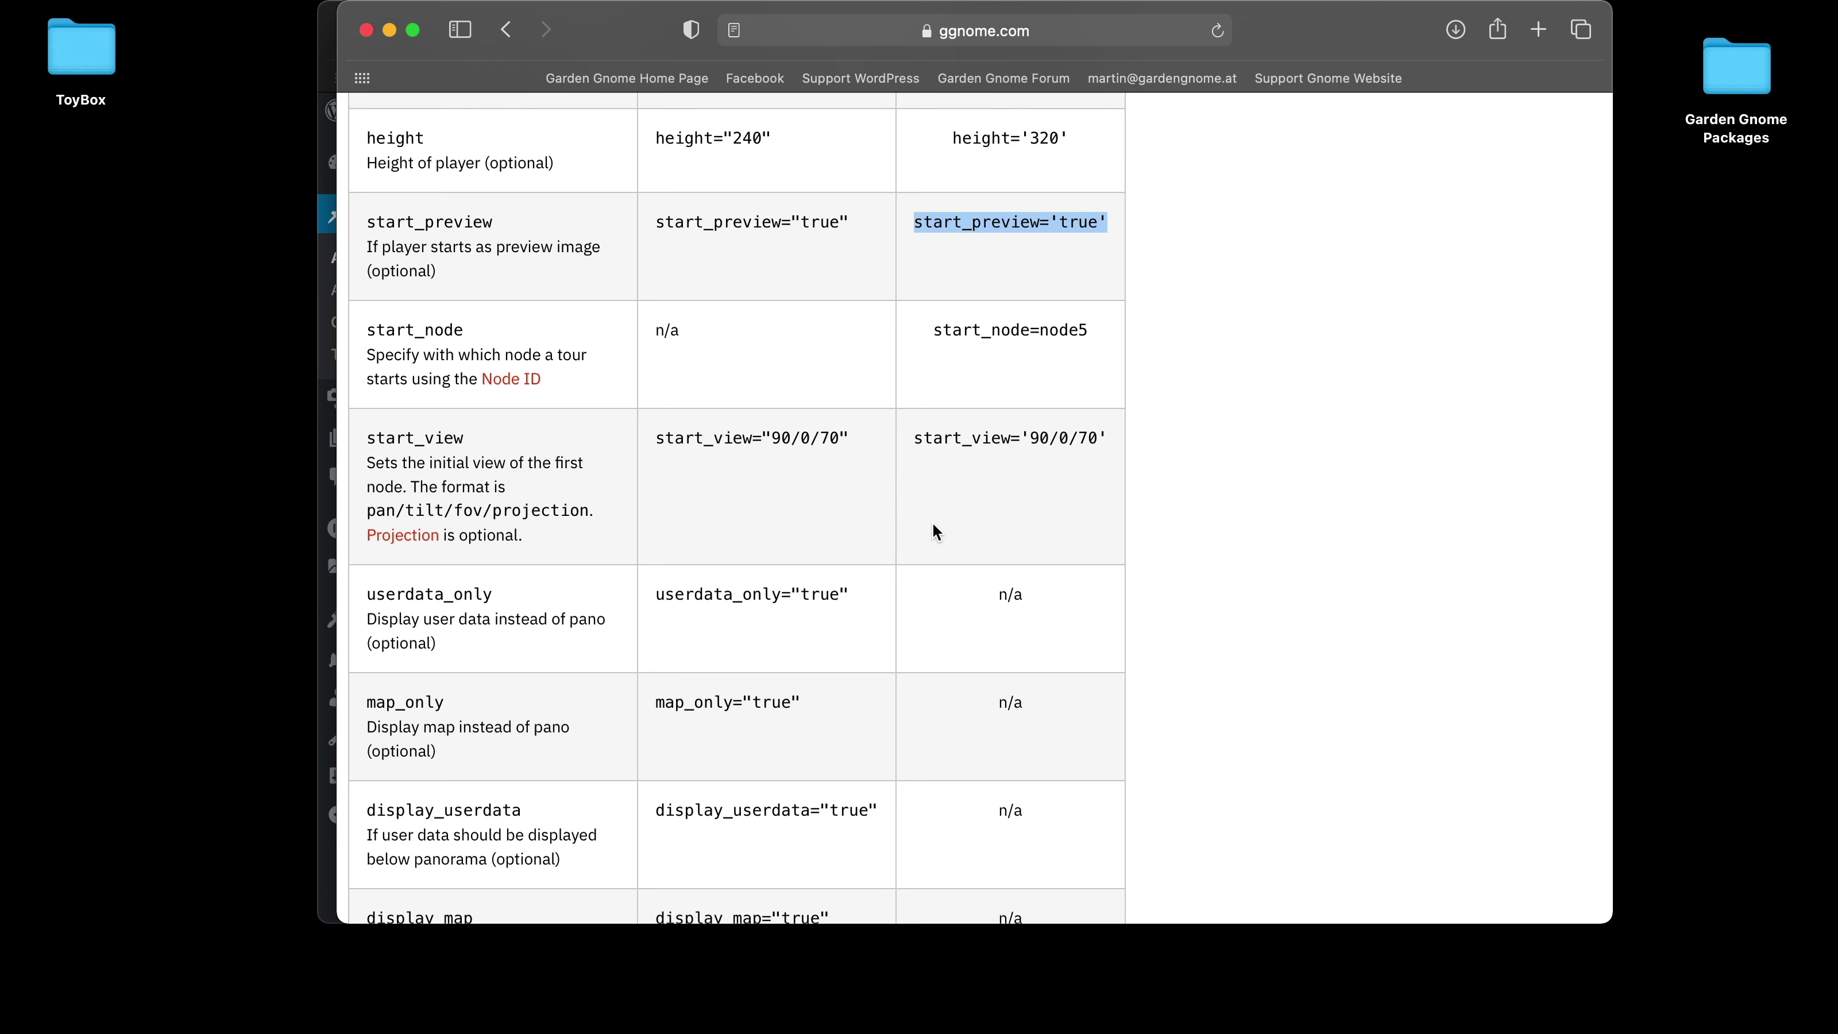
{"action": "scroll", "coordinate": [952, 453], "scroll_direction": "up", "scroll_amount": 5}
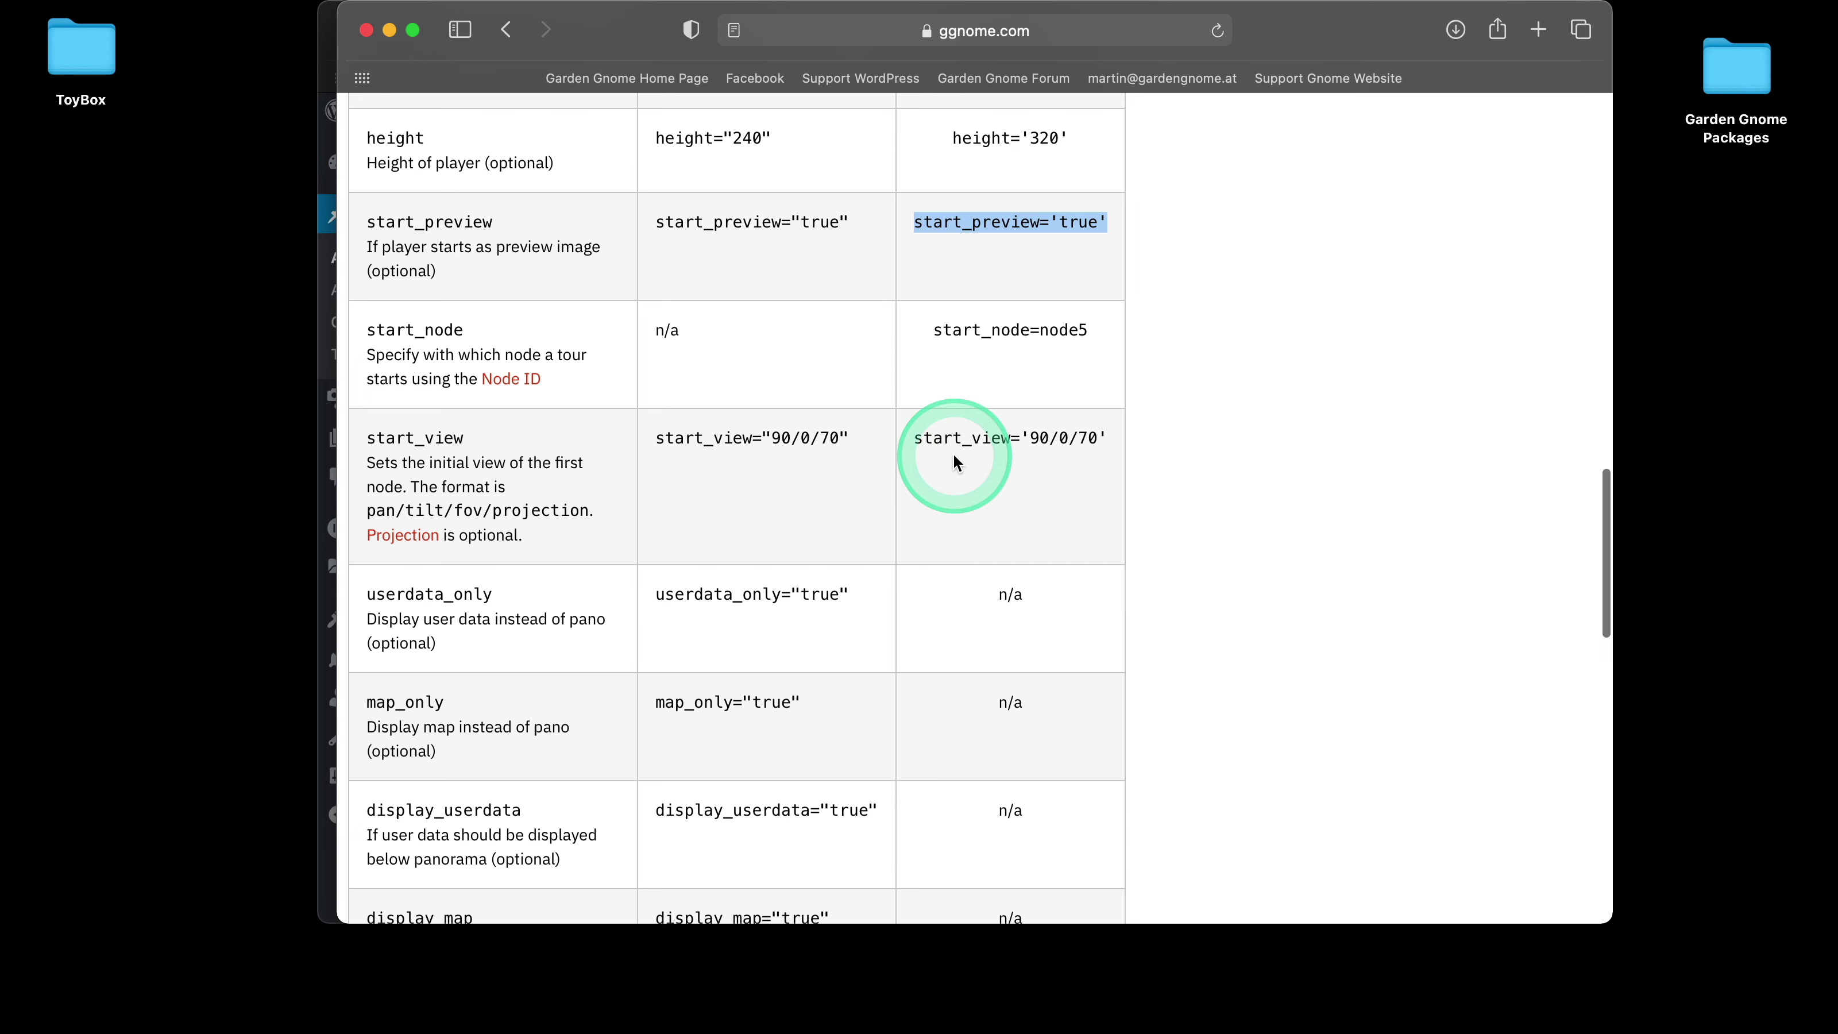
{"action": "scroll", "coordinate": [997, 423], "scroll_direction": "down", "scroll_amount": 4}
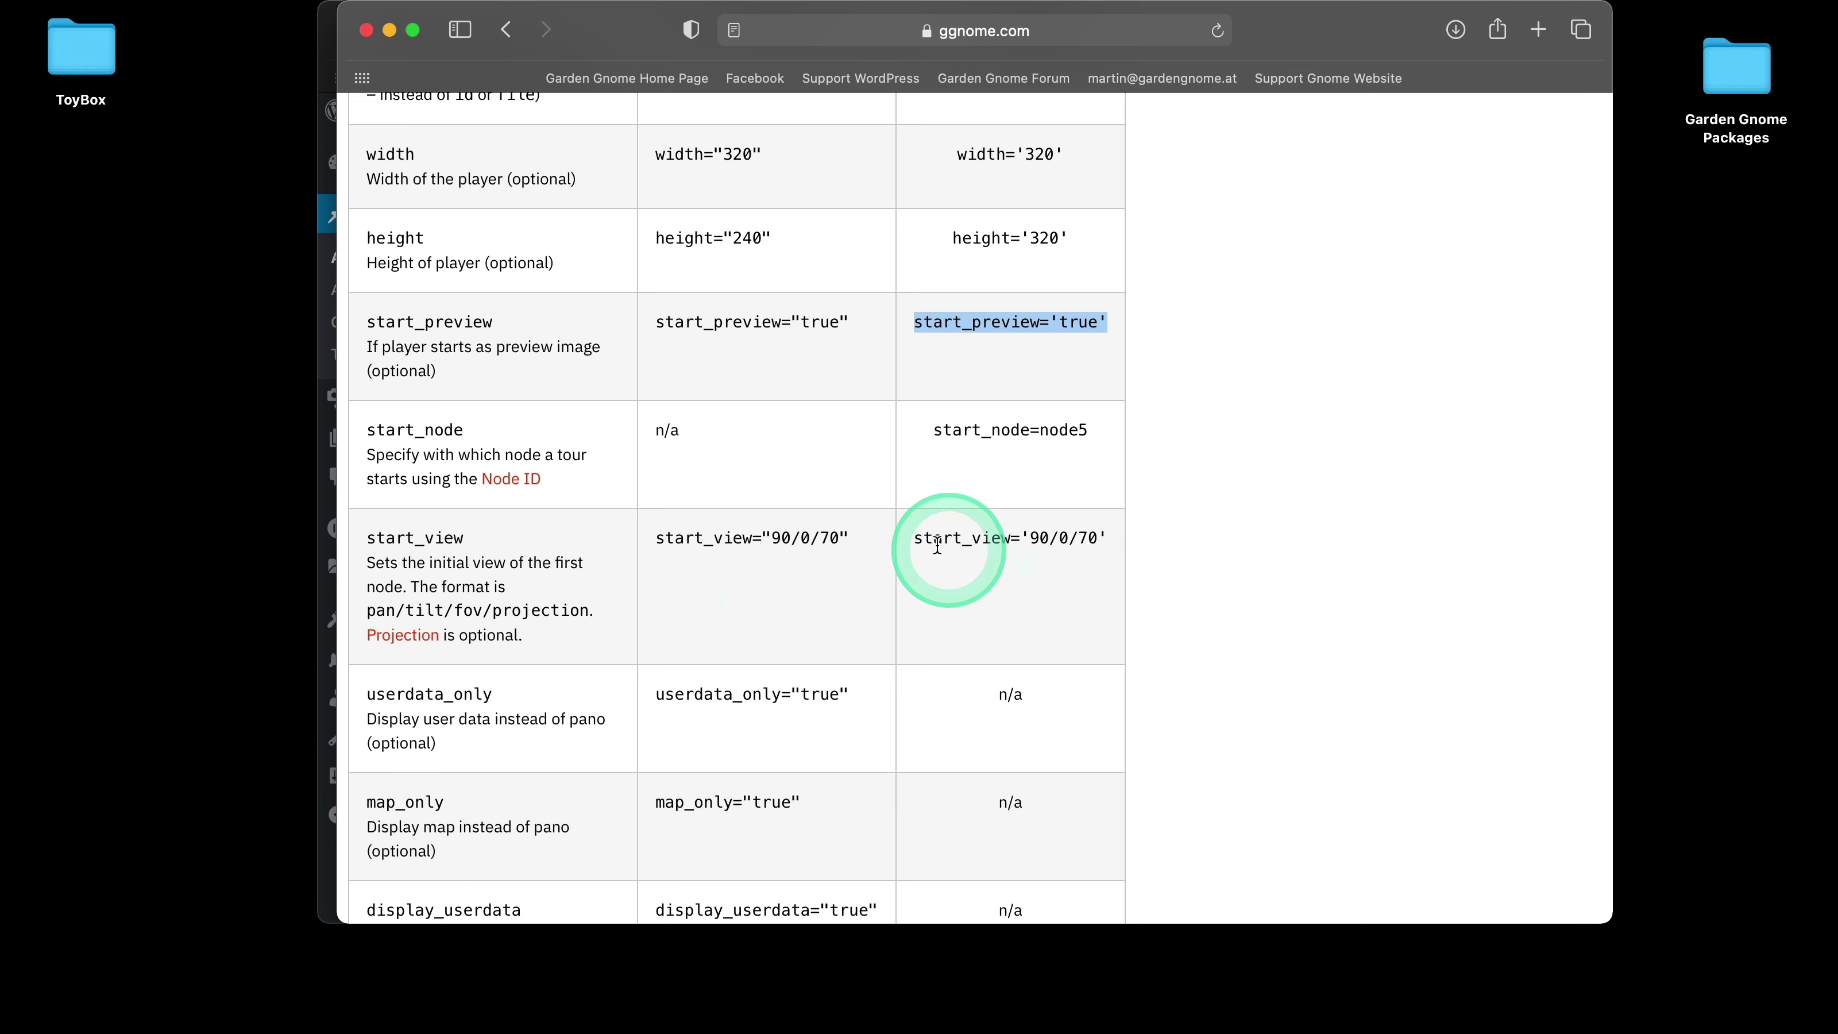
{"action": "left_click_drag", "start_coordinate": [916, 539], "coordinate": [1107, 534]}
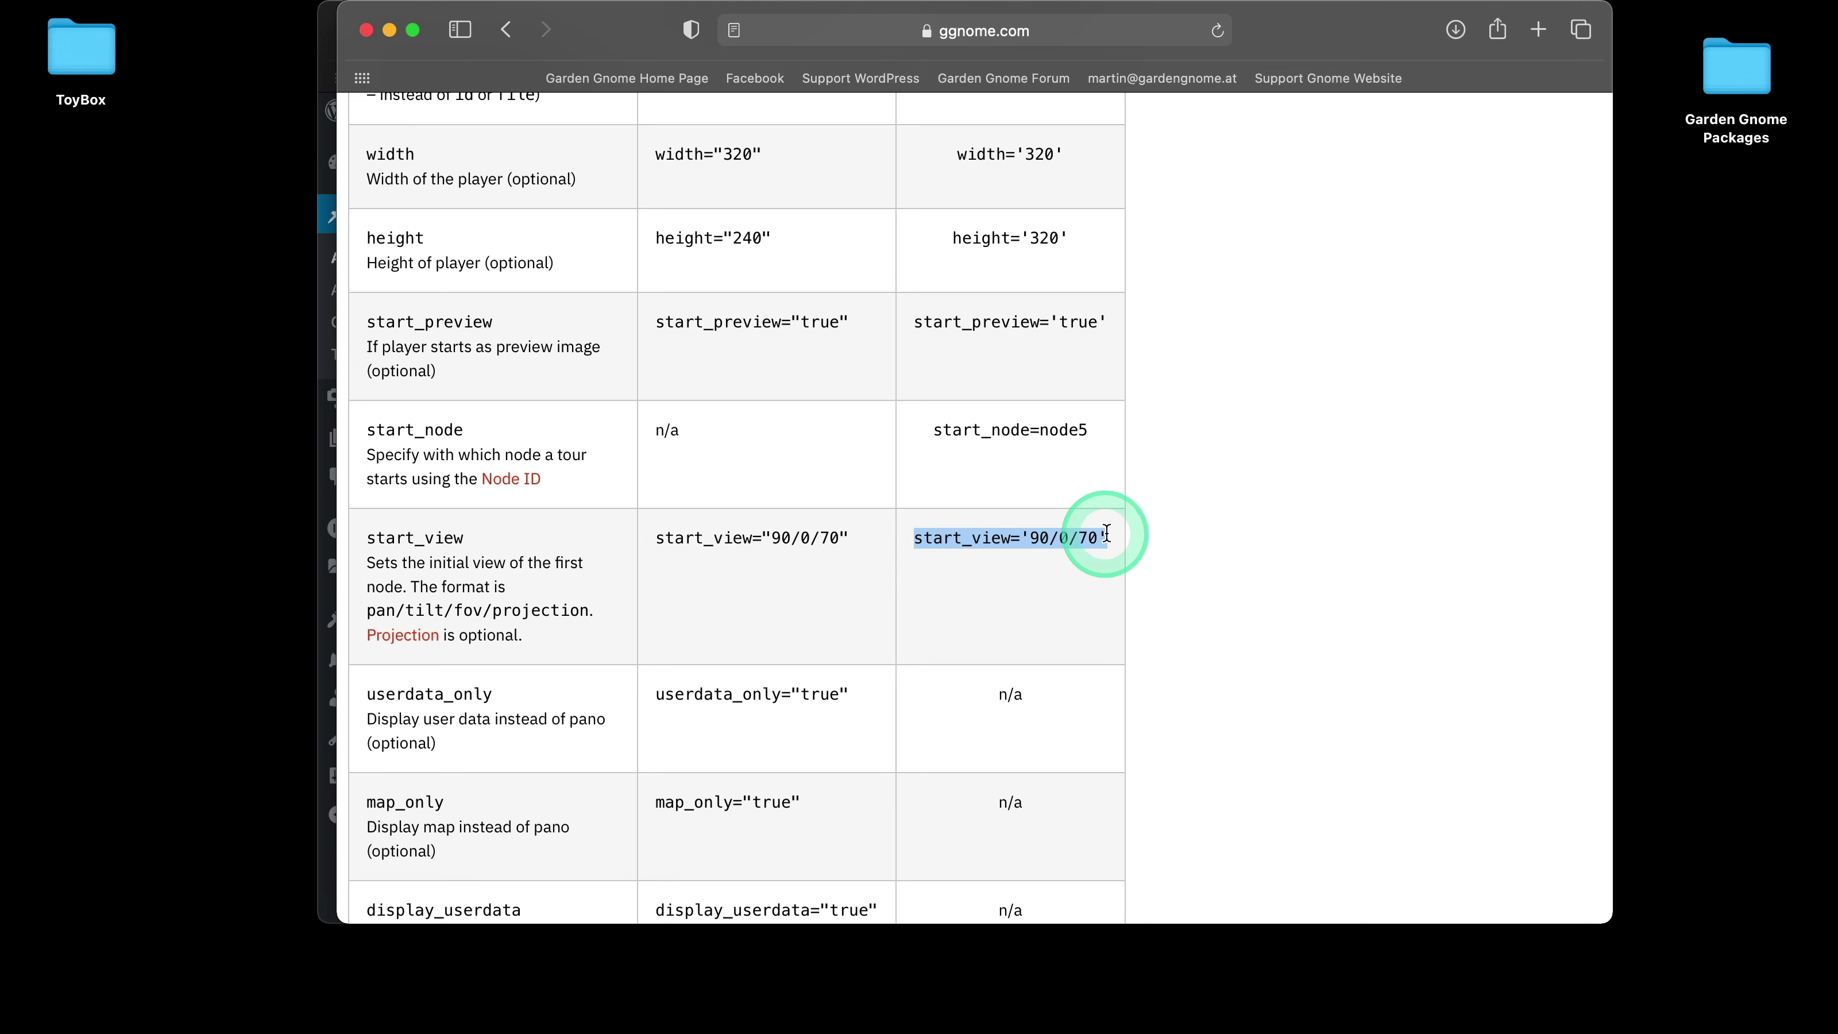
{"action": "key", "text": "super+c"}
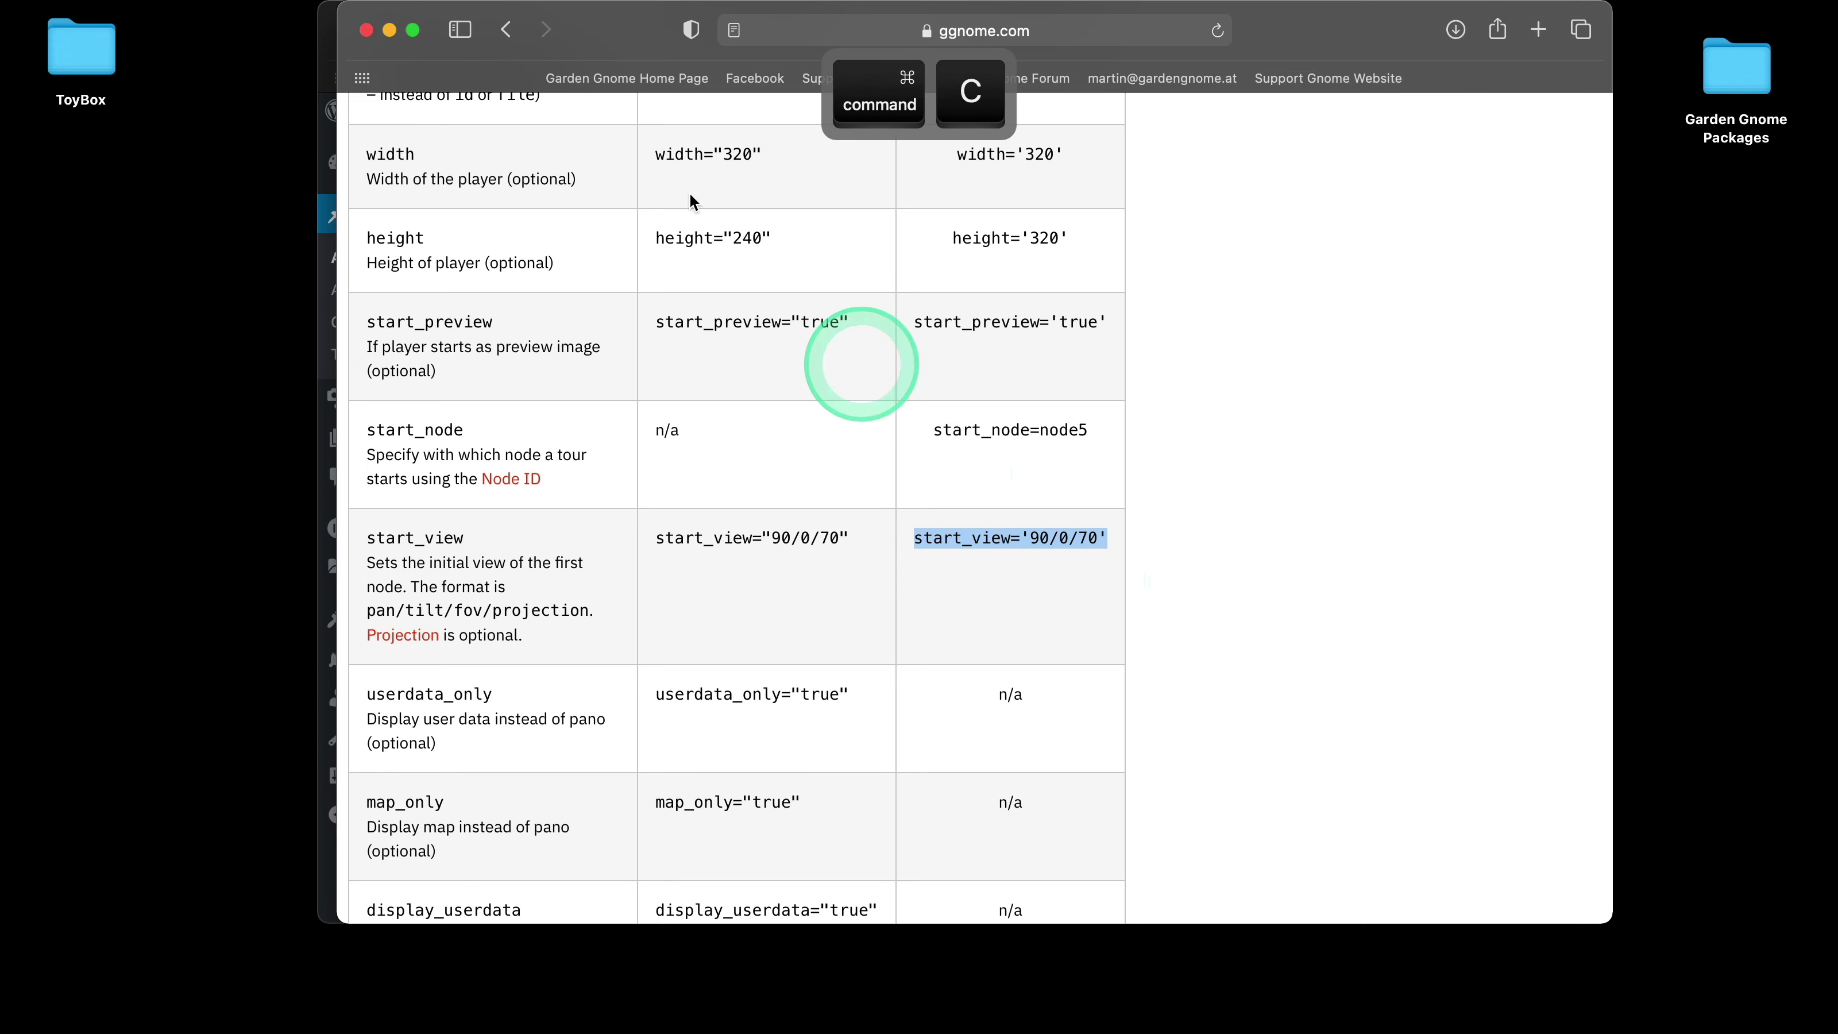
{"action": "left_click_drag", "start_coordinate": [596, 36], "coordinate": [663, 123]}
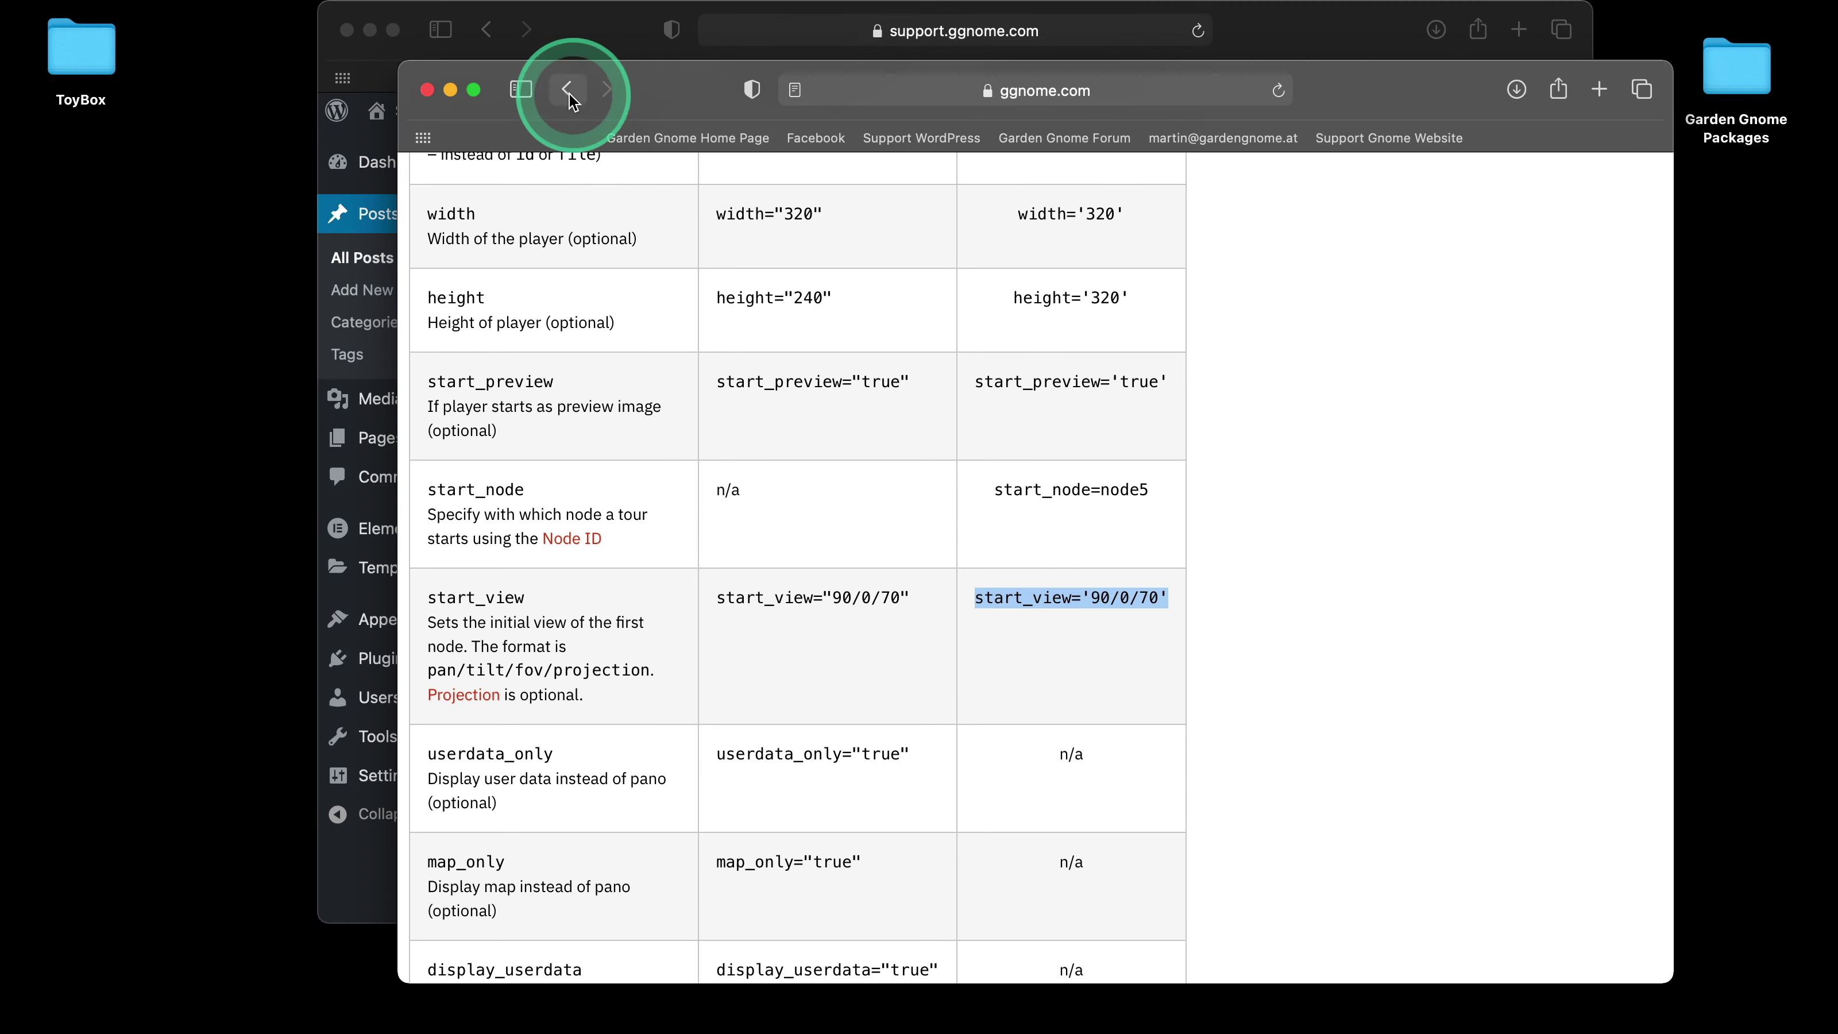
{"action": "left_click", "coordinate": [457, 116]}
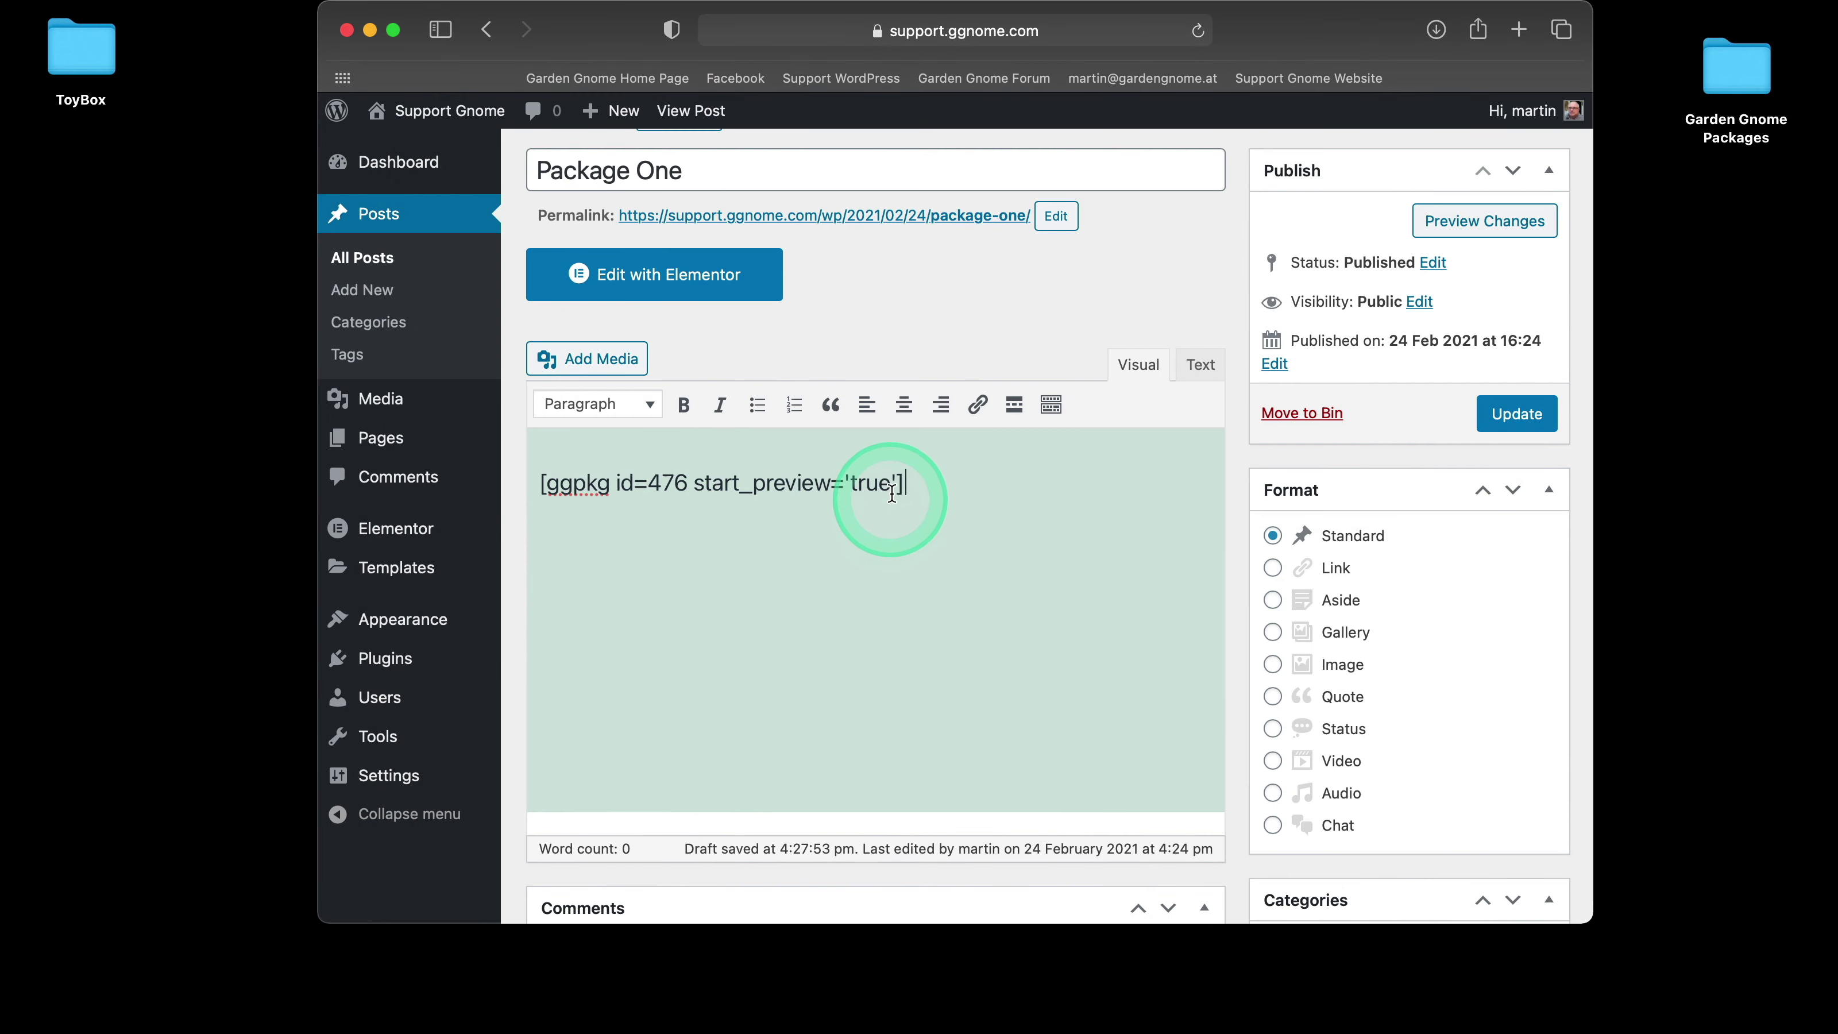
{"action": "left_click", "coordinate": [896, 484]}
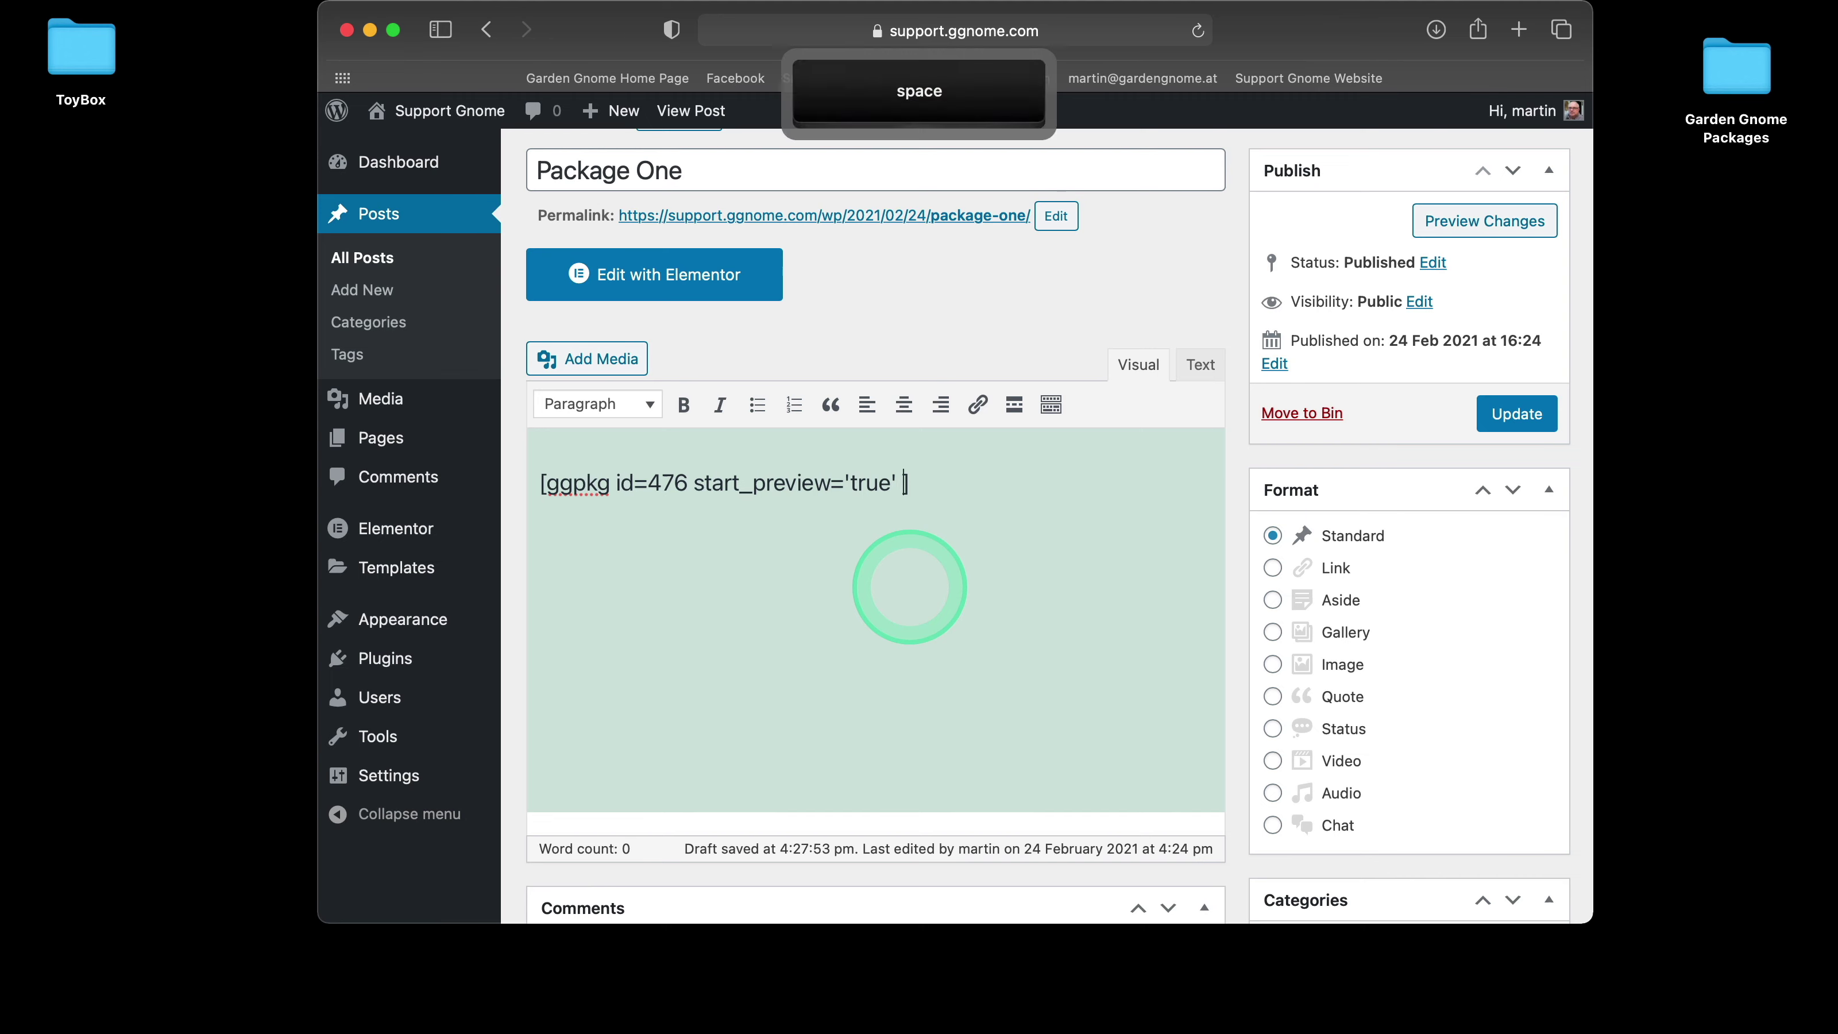
{"action": "key", "text": "super+v"}
- Preview the changed Package One post and start the panorama from its preview image to check the starting view
{"action": "left_click", "coordinate": [1485, 220]}
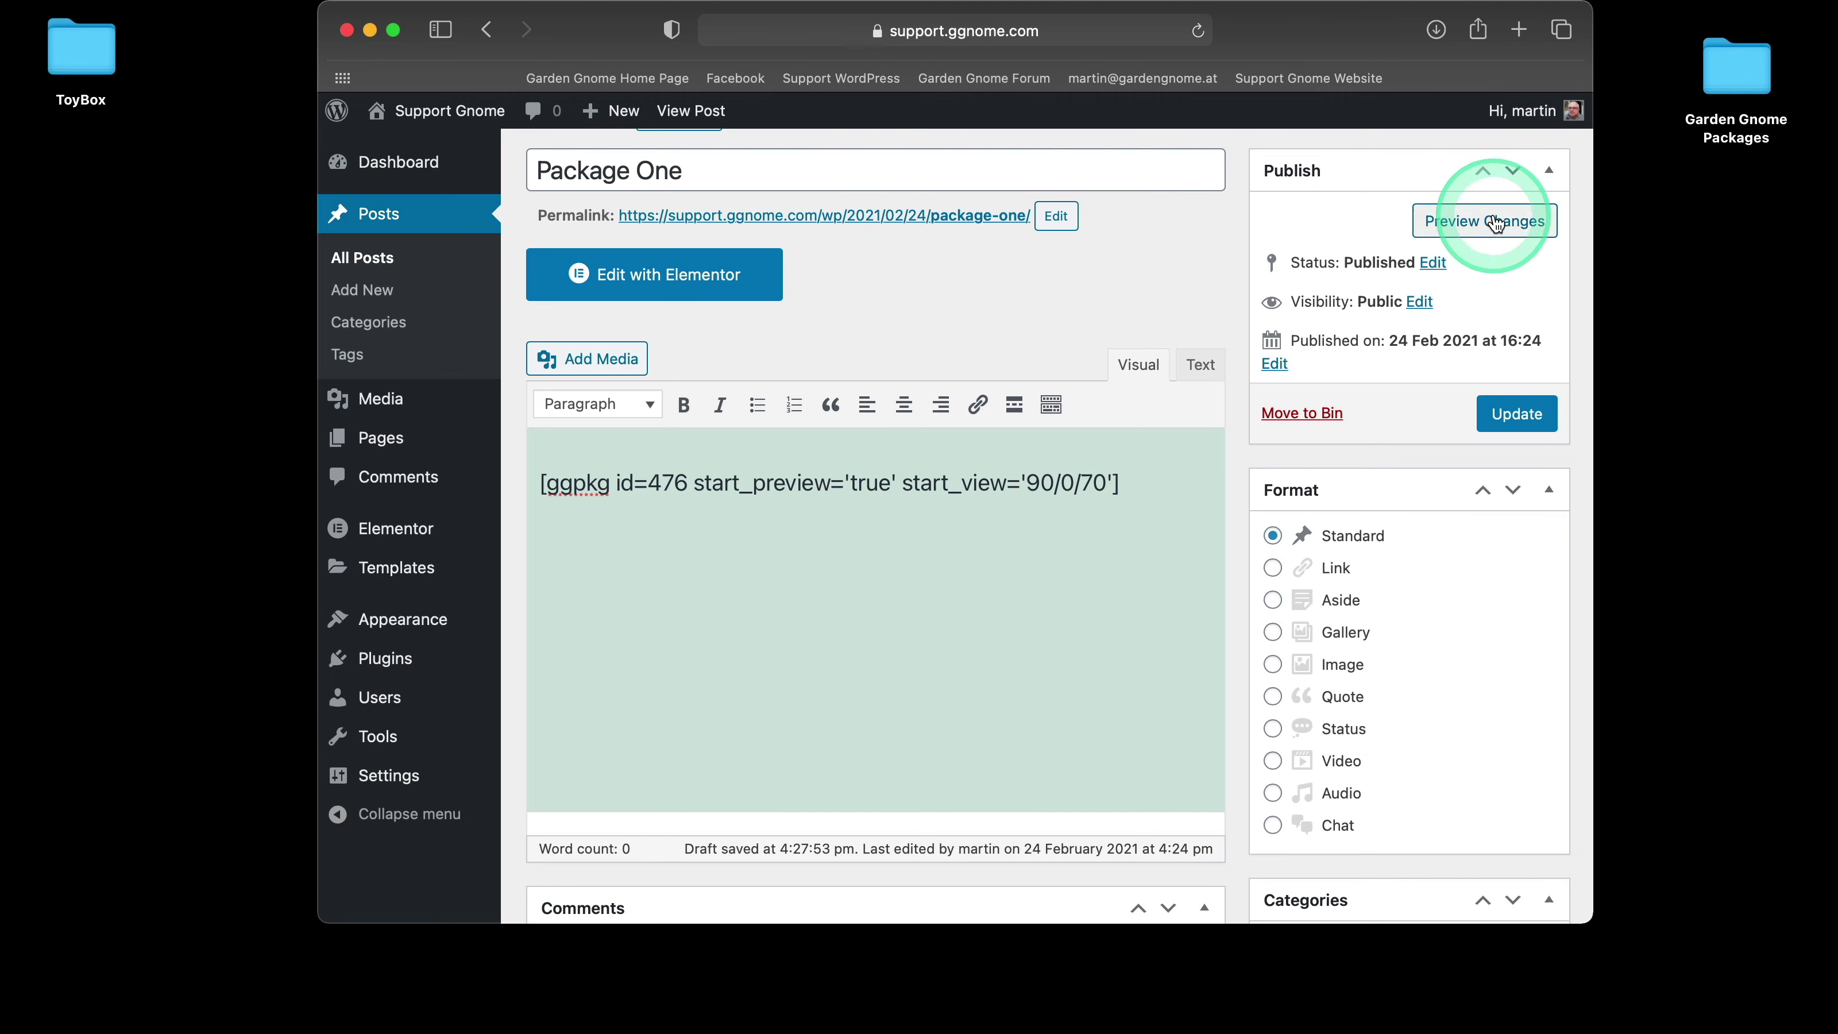
{"action": "scroll", "coordinate": [1381, 406], "scroll_direction": "down", "scroll_amount": 8}
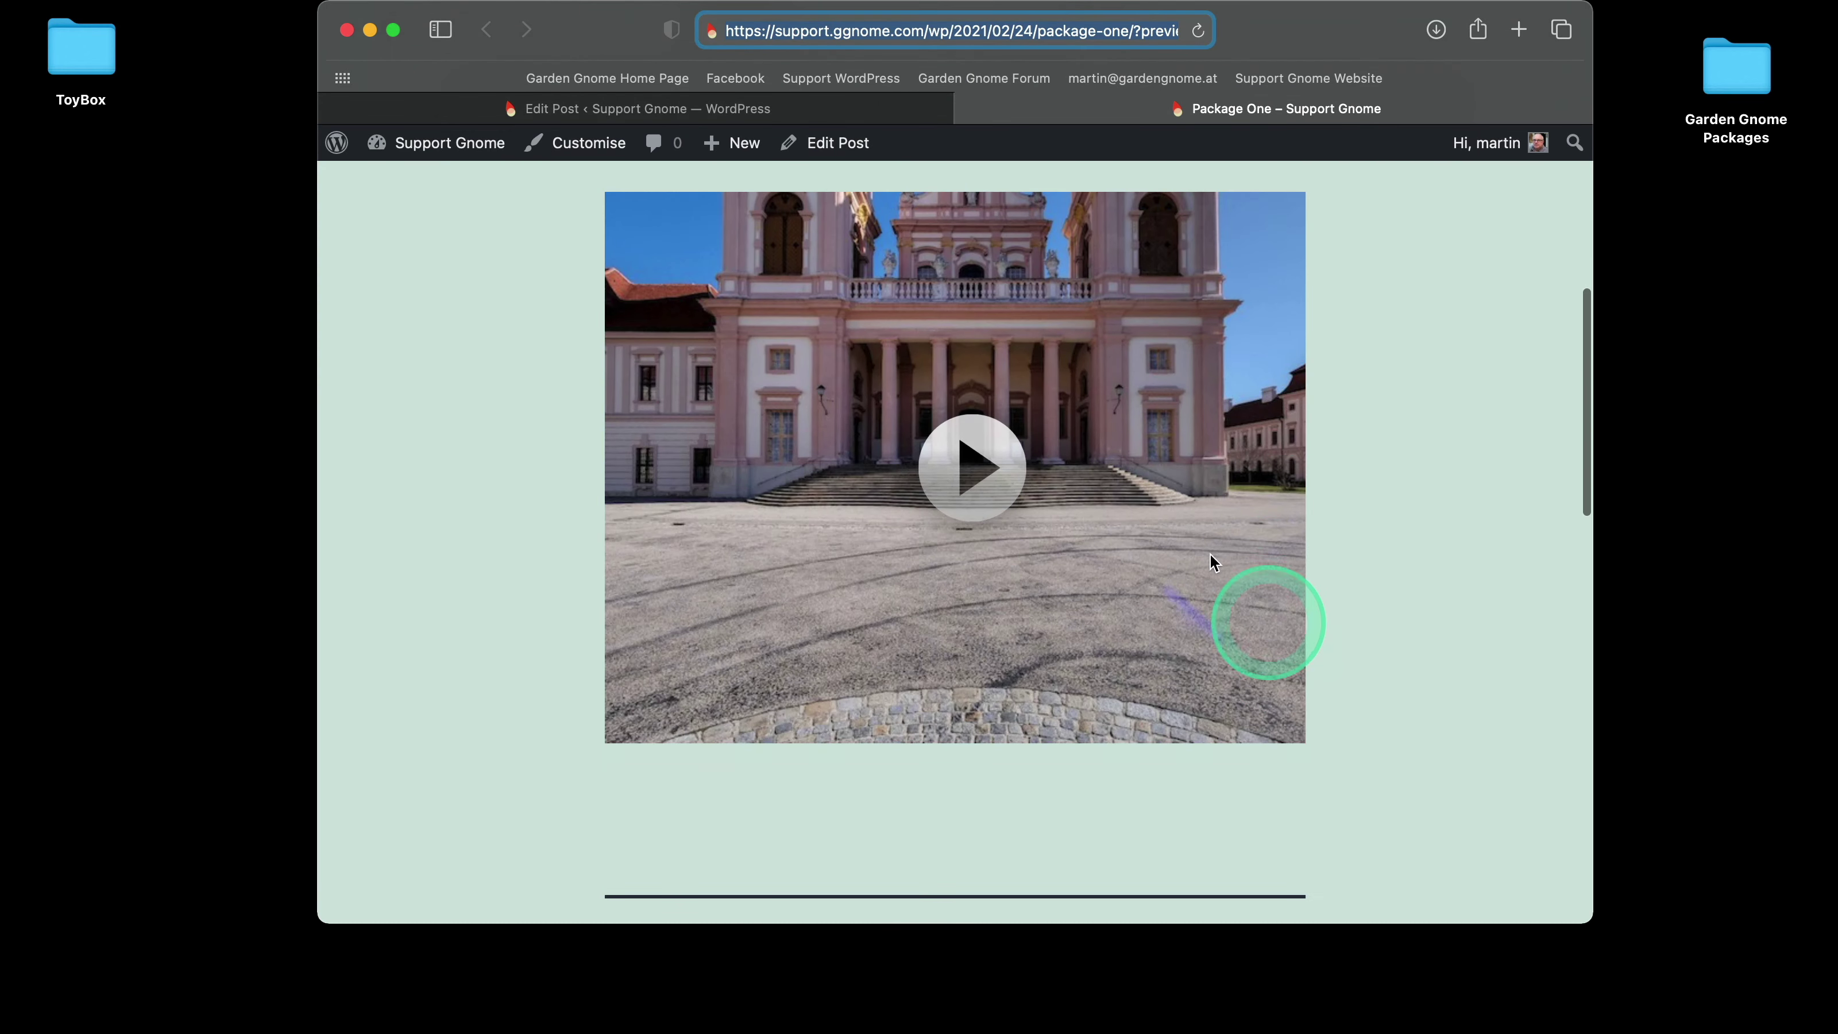
{"action": "left_click", "coordinate": [973, 473]}
{"action": "scroll", "coordinate": [1339, 515], "scroll_direction": "up", "scroll_amount": 2}
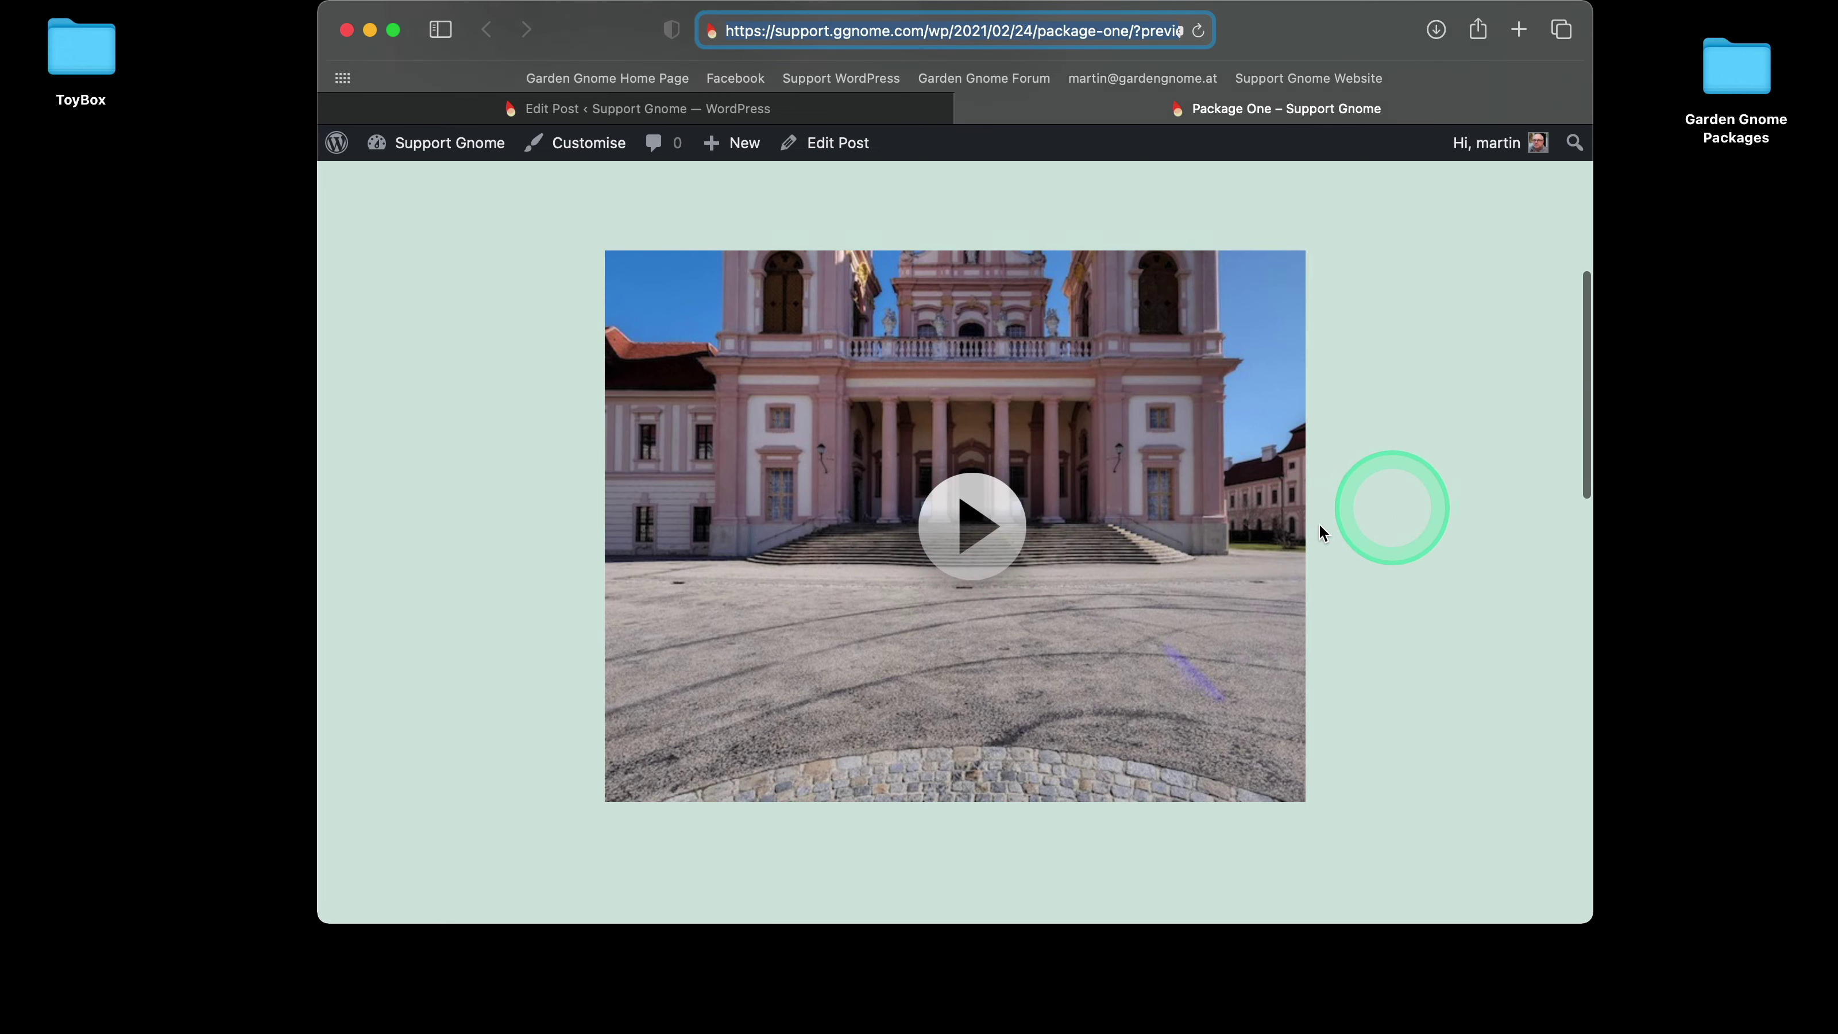
{"action": "left_click", "coordinate": [971, 534]}
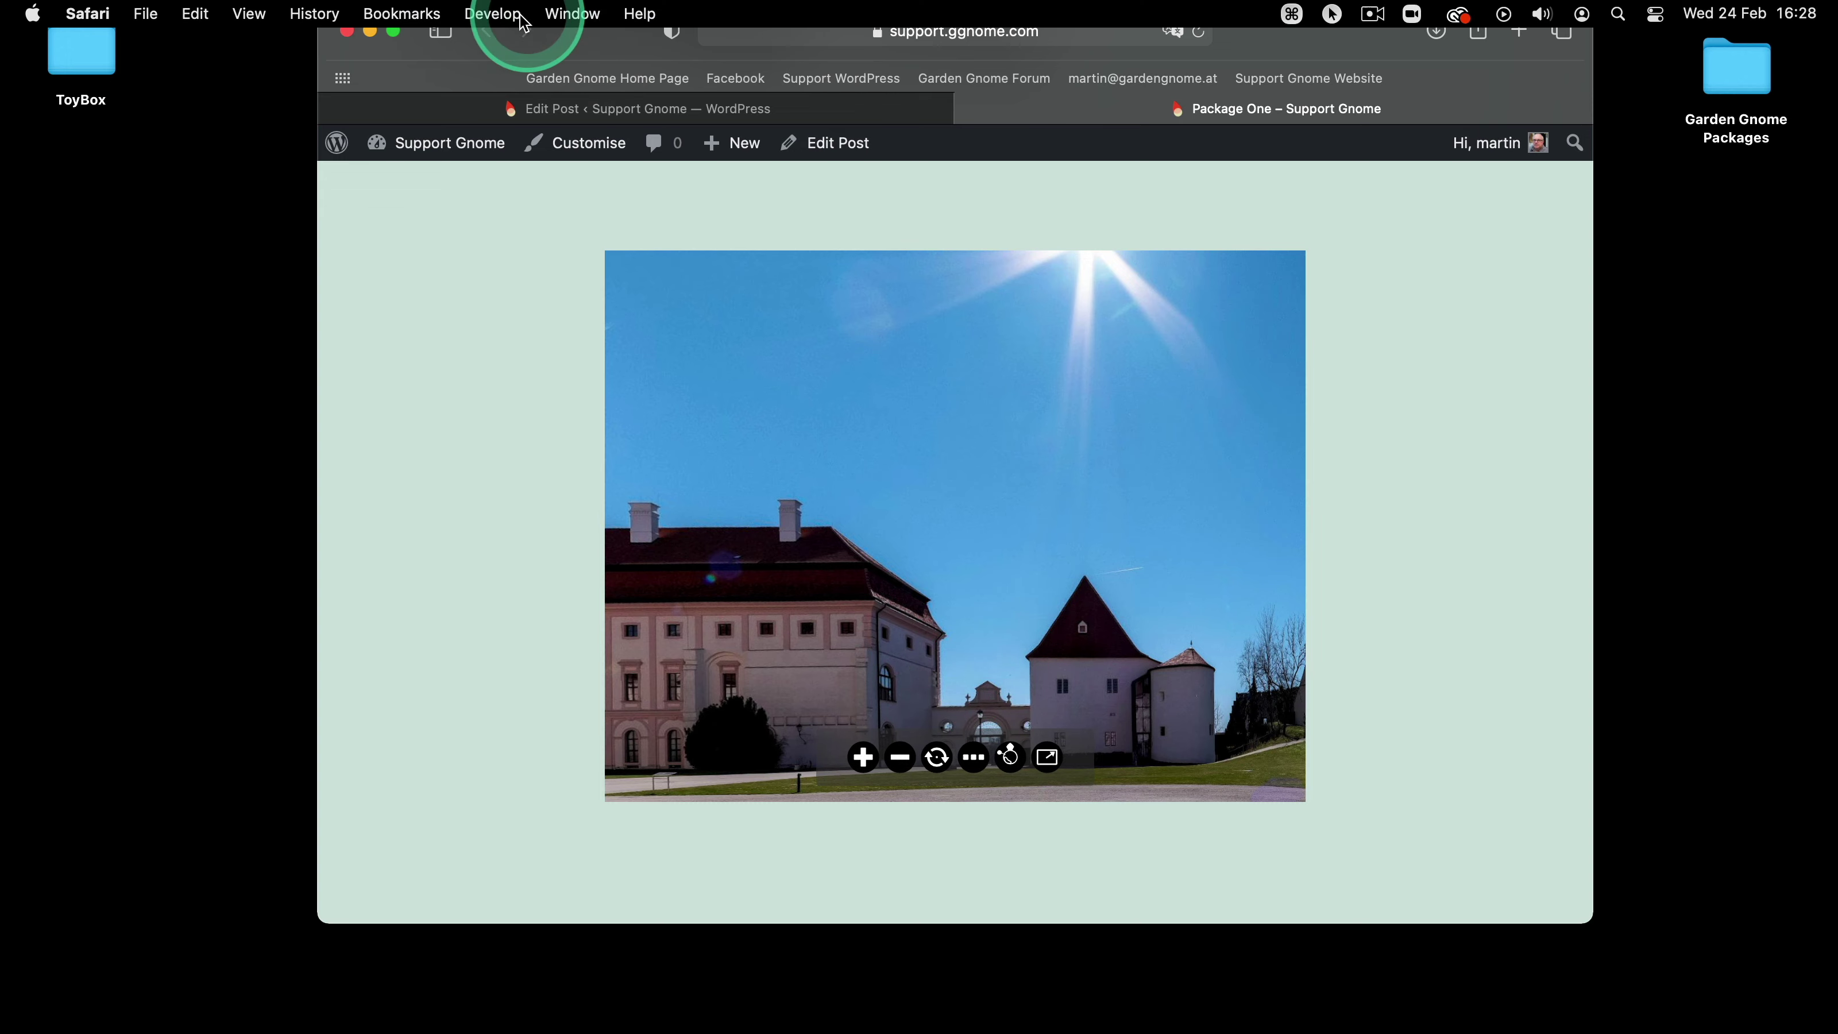
- Empty the browser caches, reload the post preview, restart the panorama to recheck its starting view, and return to the post editor
{"action": "left_click", "coordinate": [492, 13]}
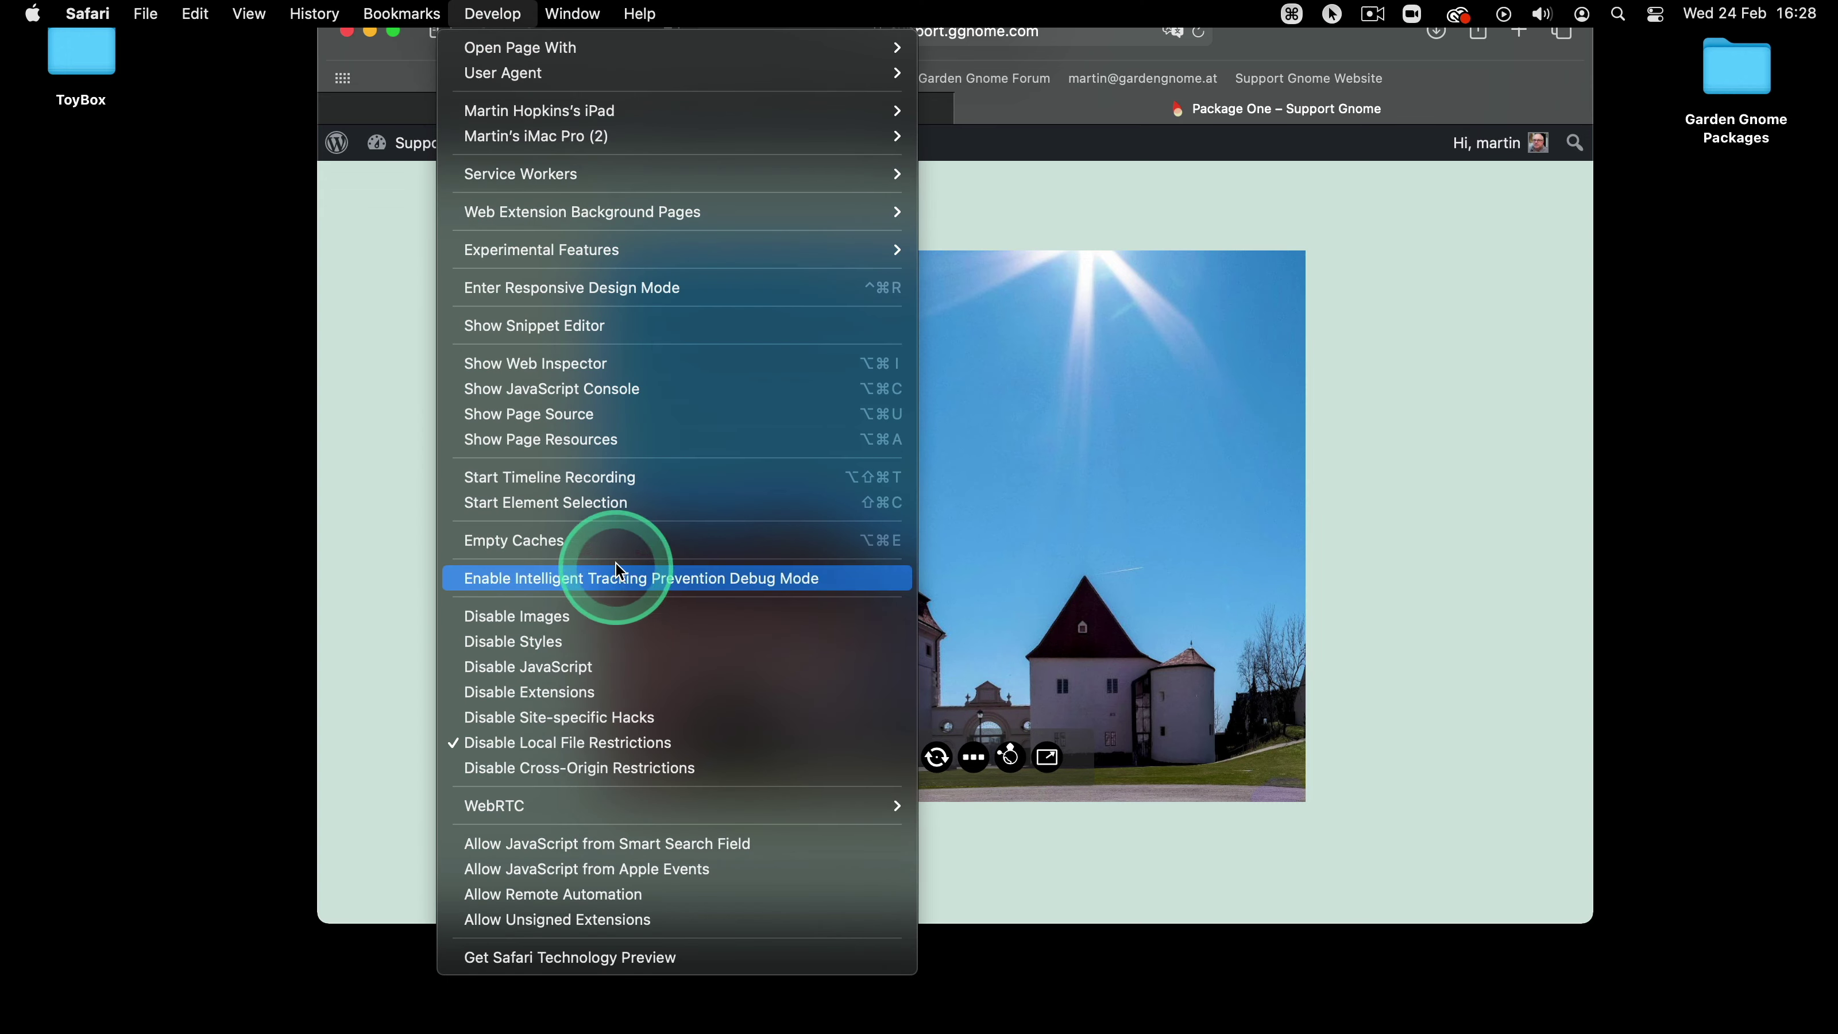
{"action": "left_click", "coordinate": [613, 541]}
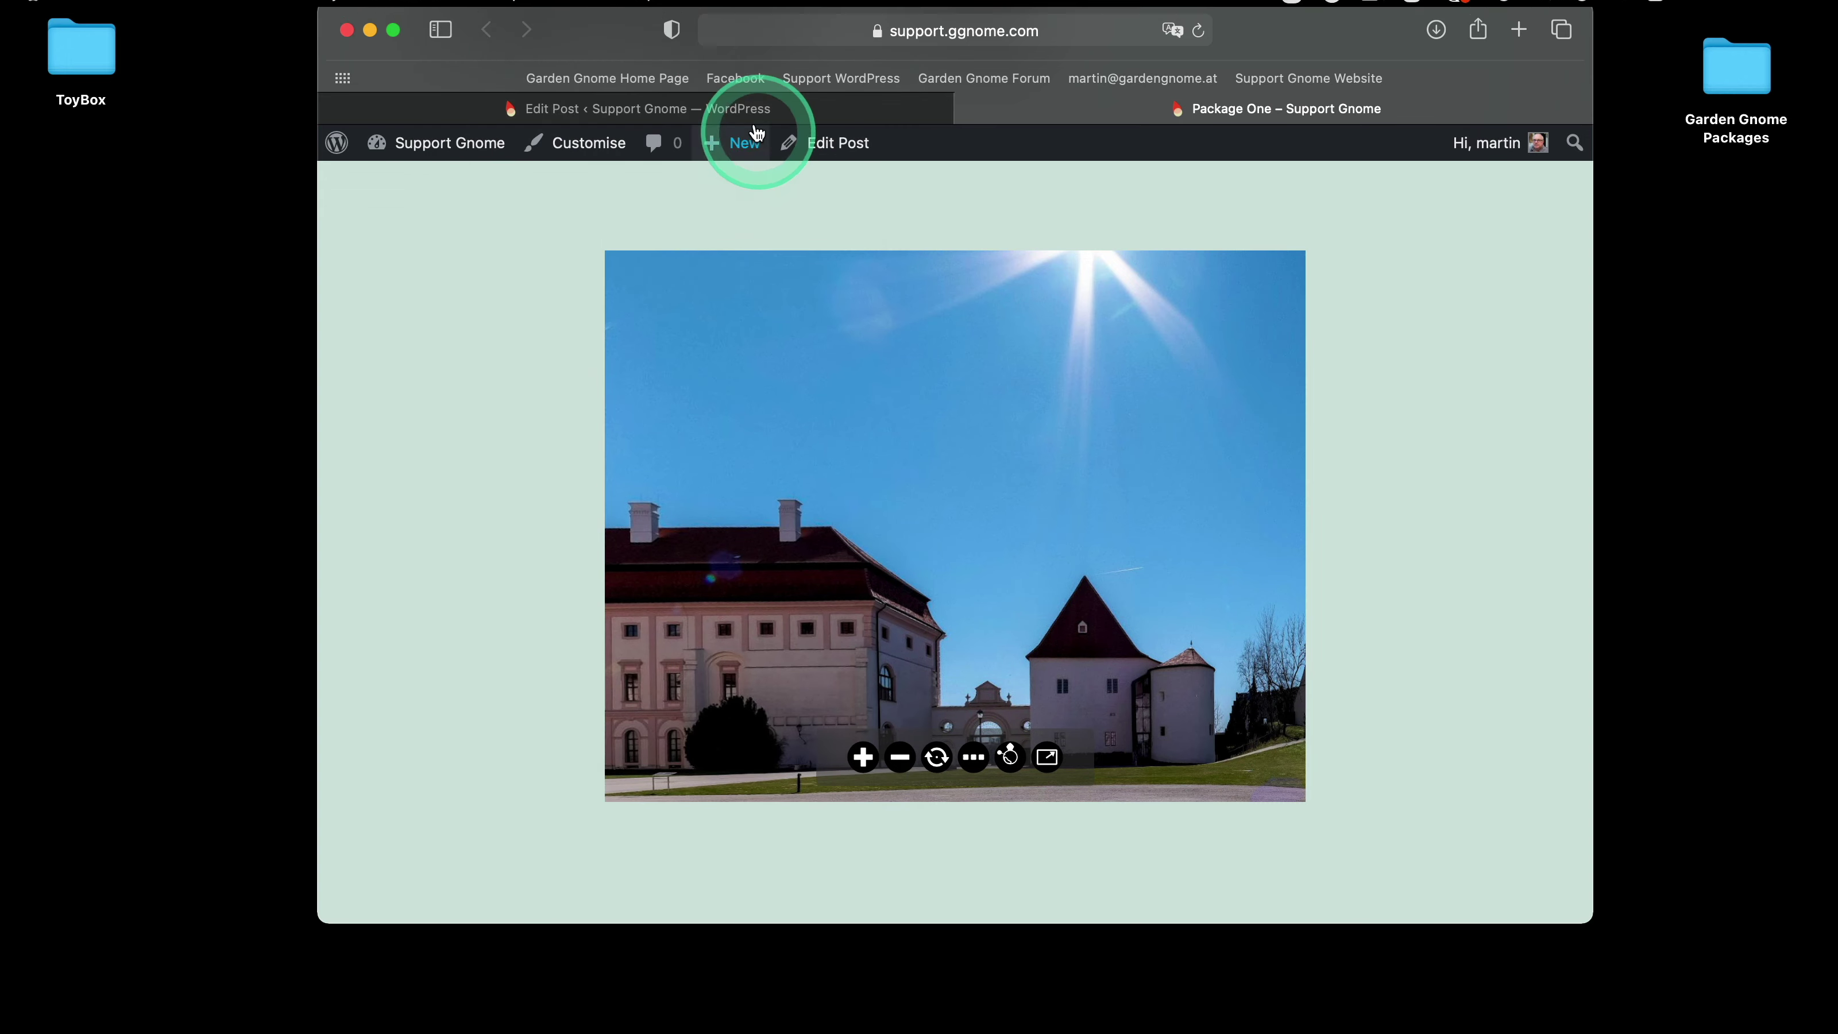
{"action": "left_click", "coordinate": [1198, 30]}
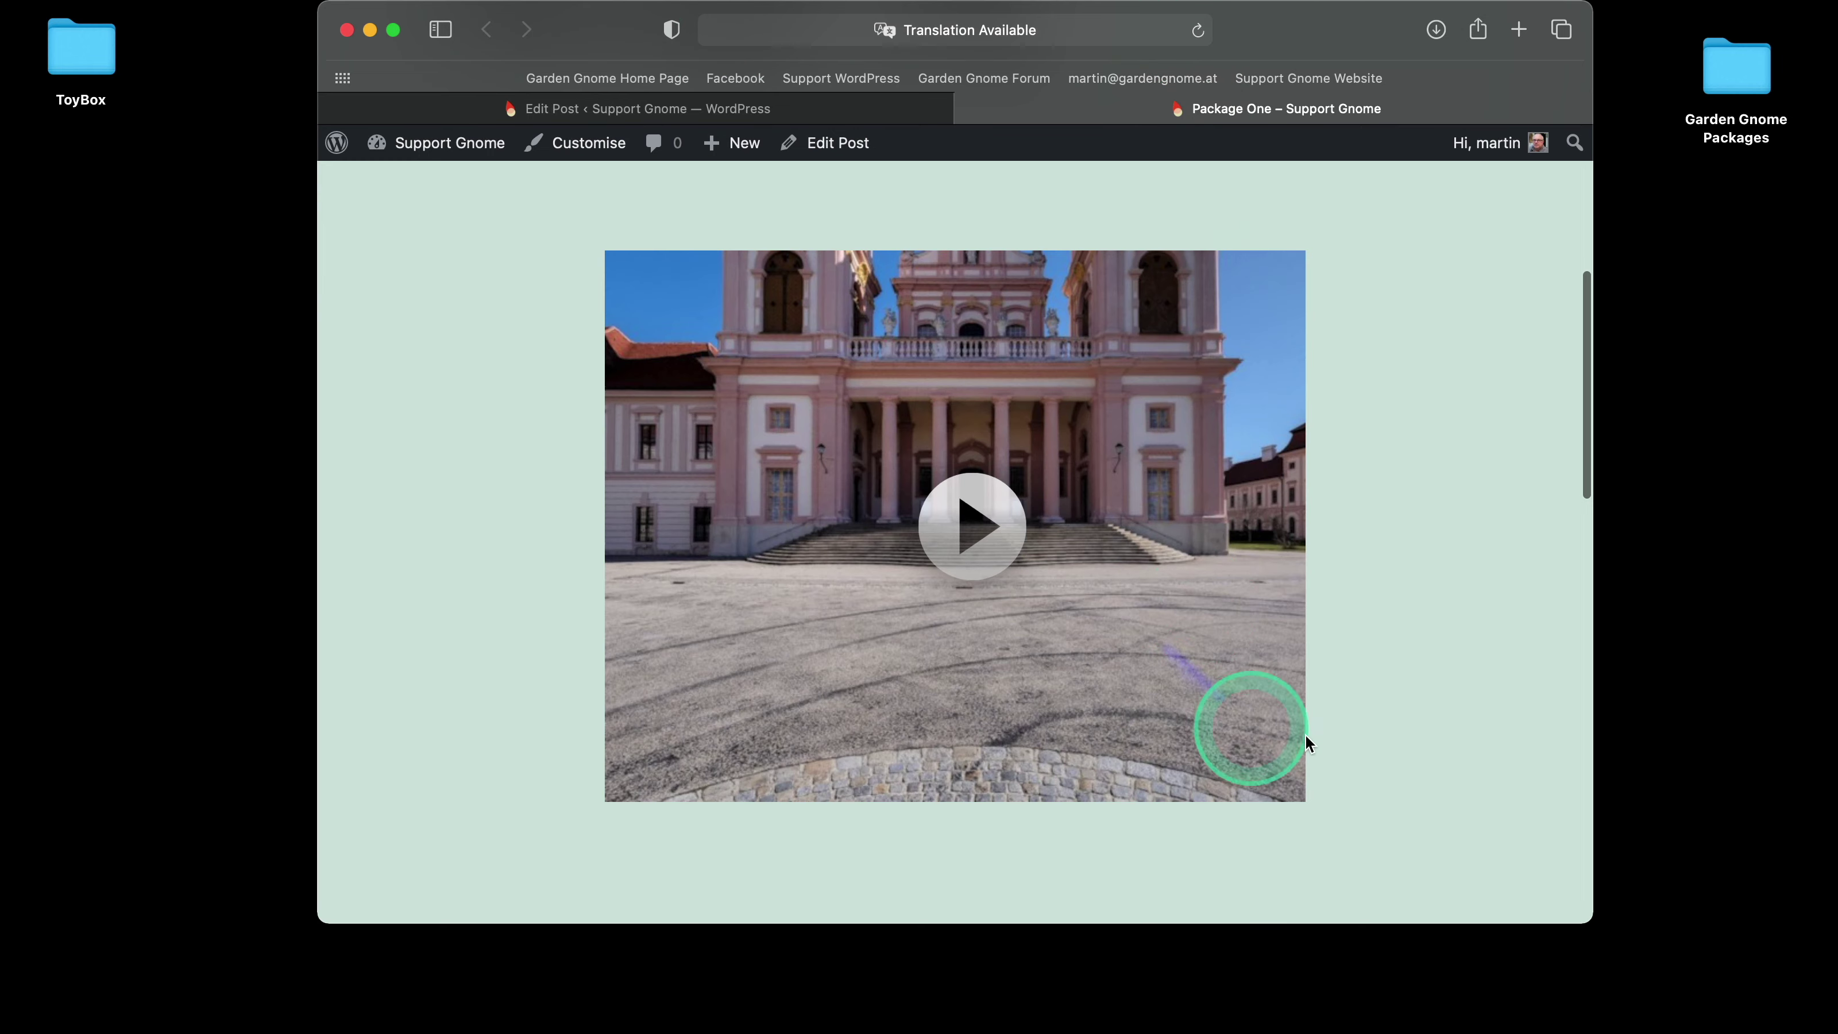
{"action": "left_click", "coordinate": [968, 523]}
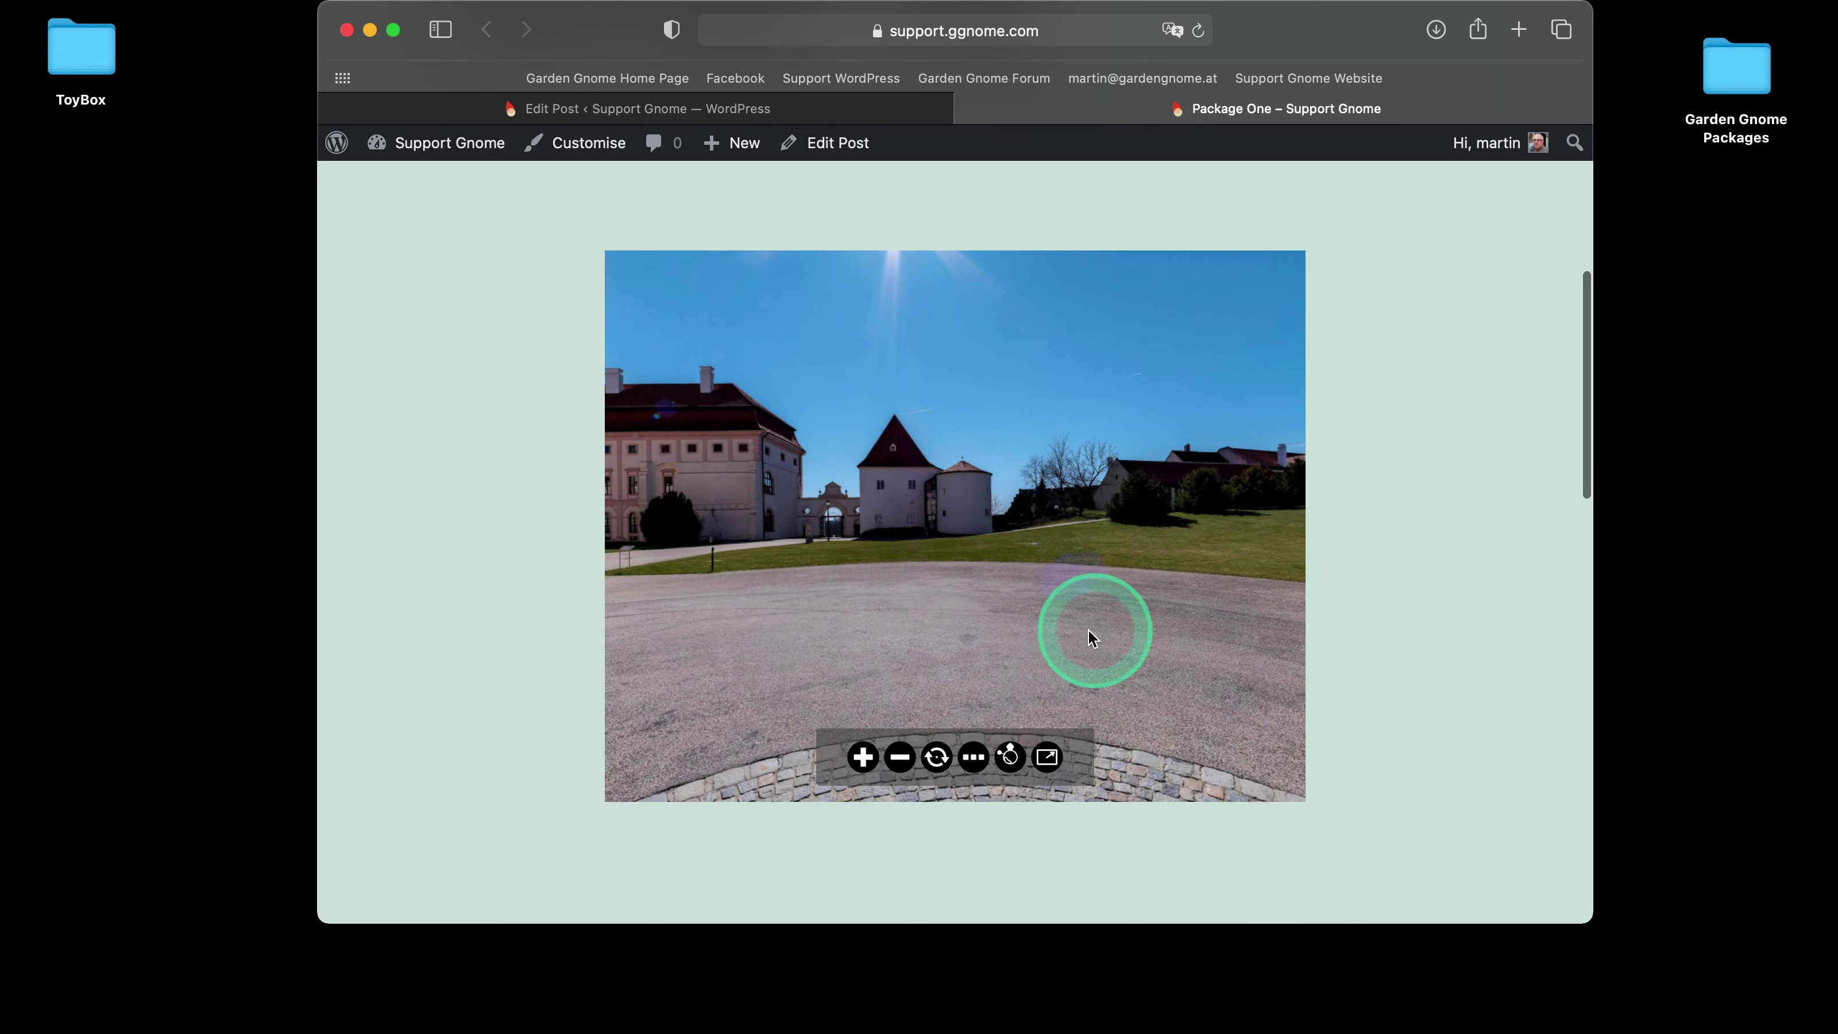
{"action": "left_click_drag", "start_coordinate": [740, 572], "coordinate": [895, 534]}
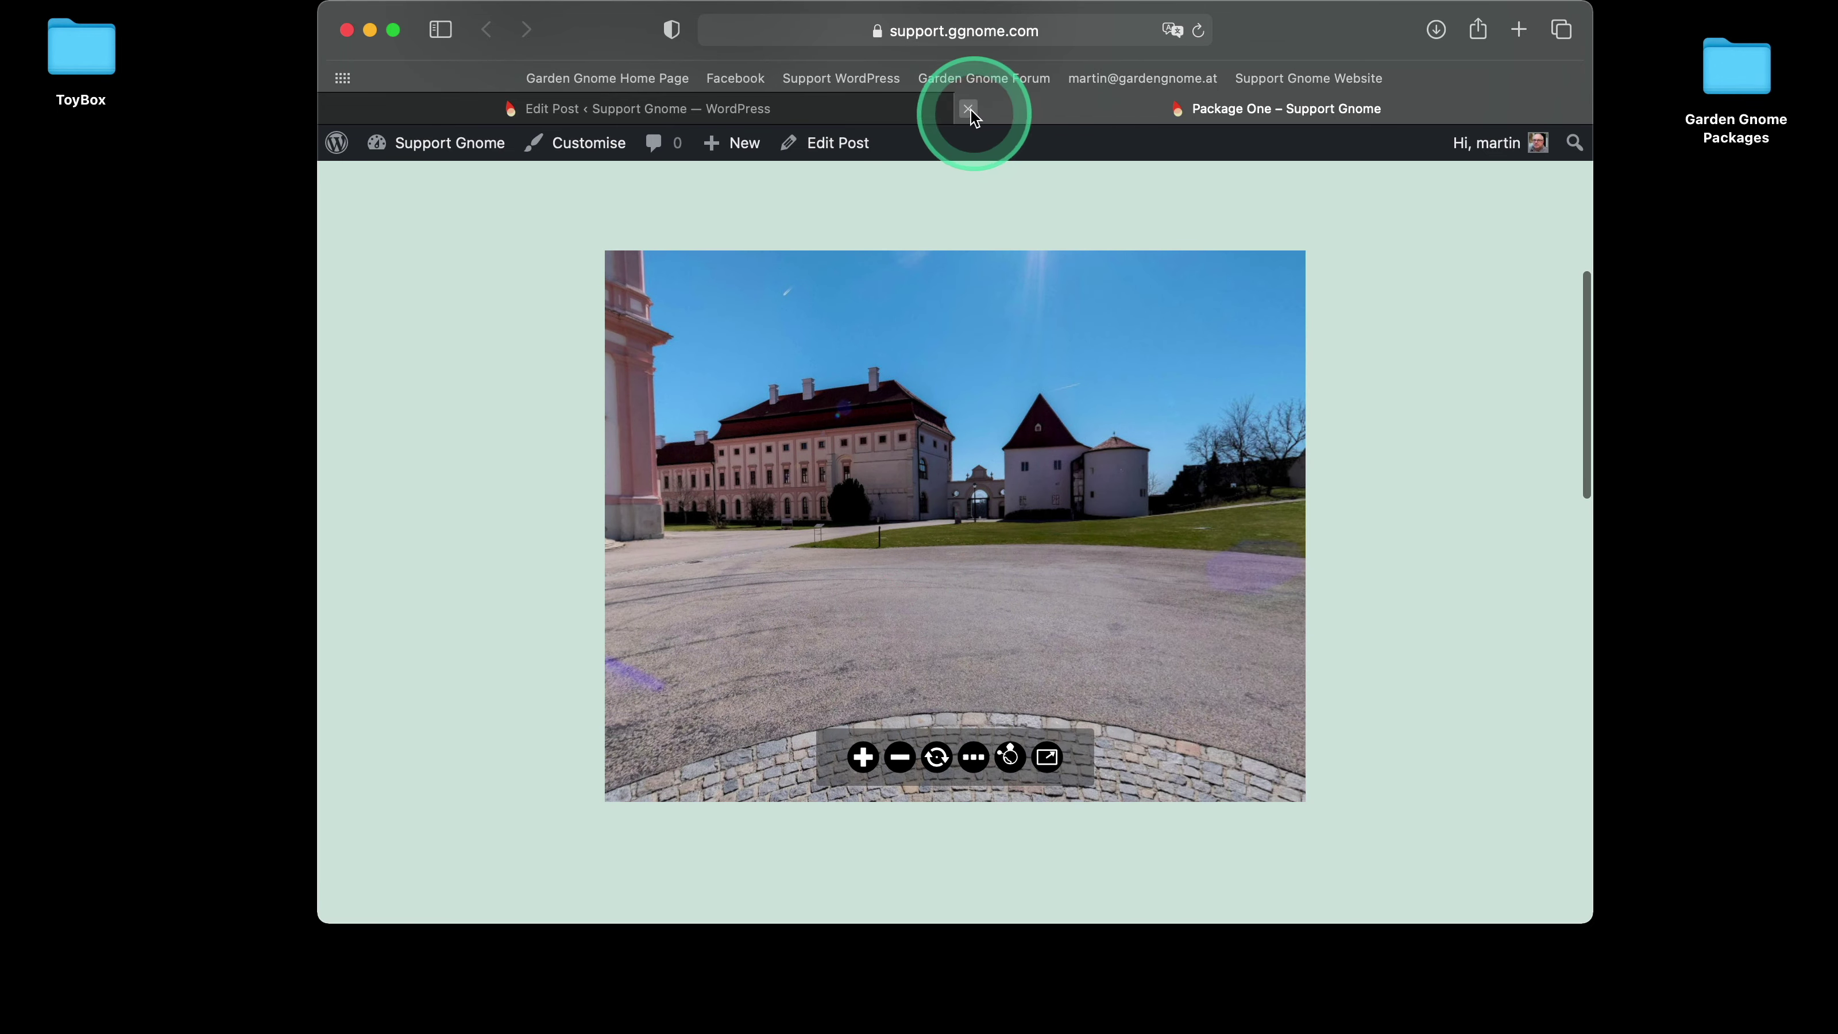
{"action": "left_click", "coordinate": [941, 109]}
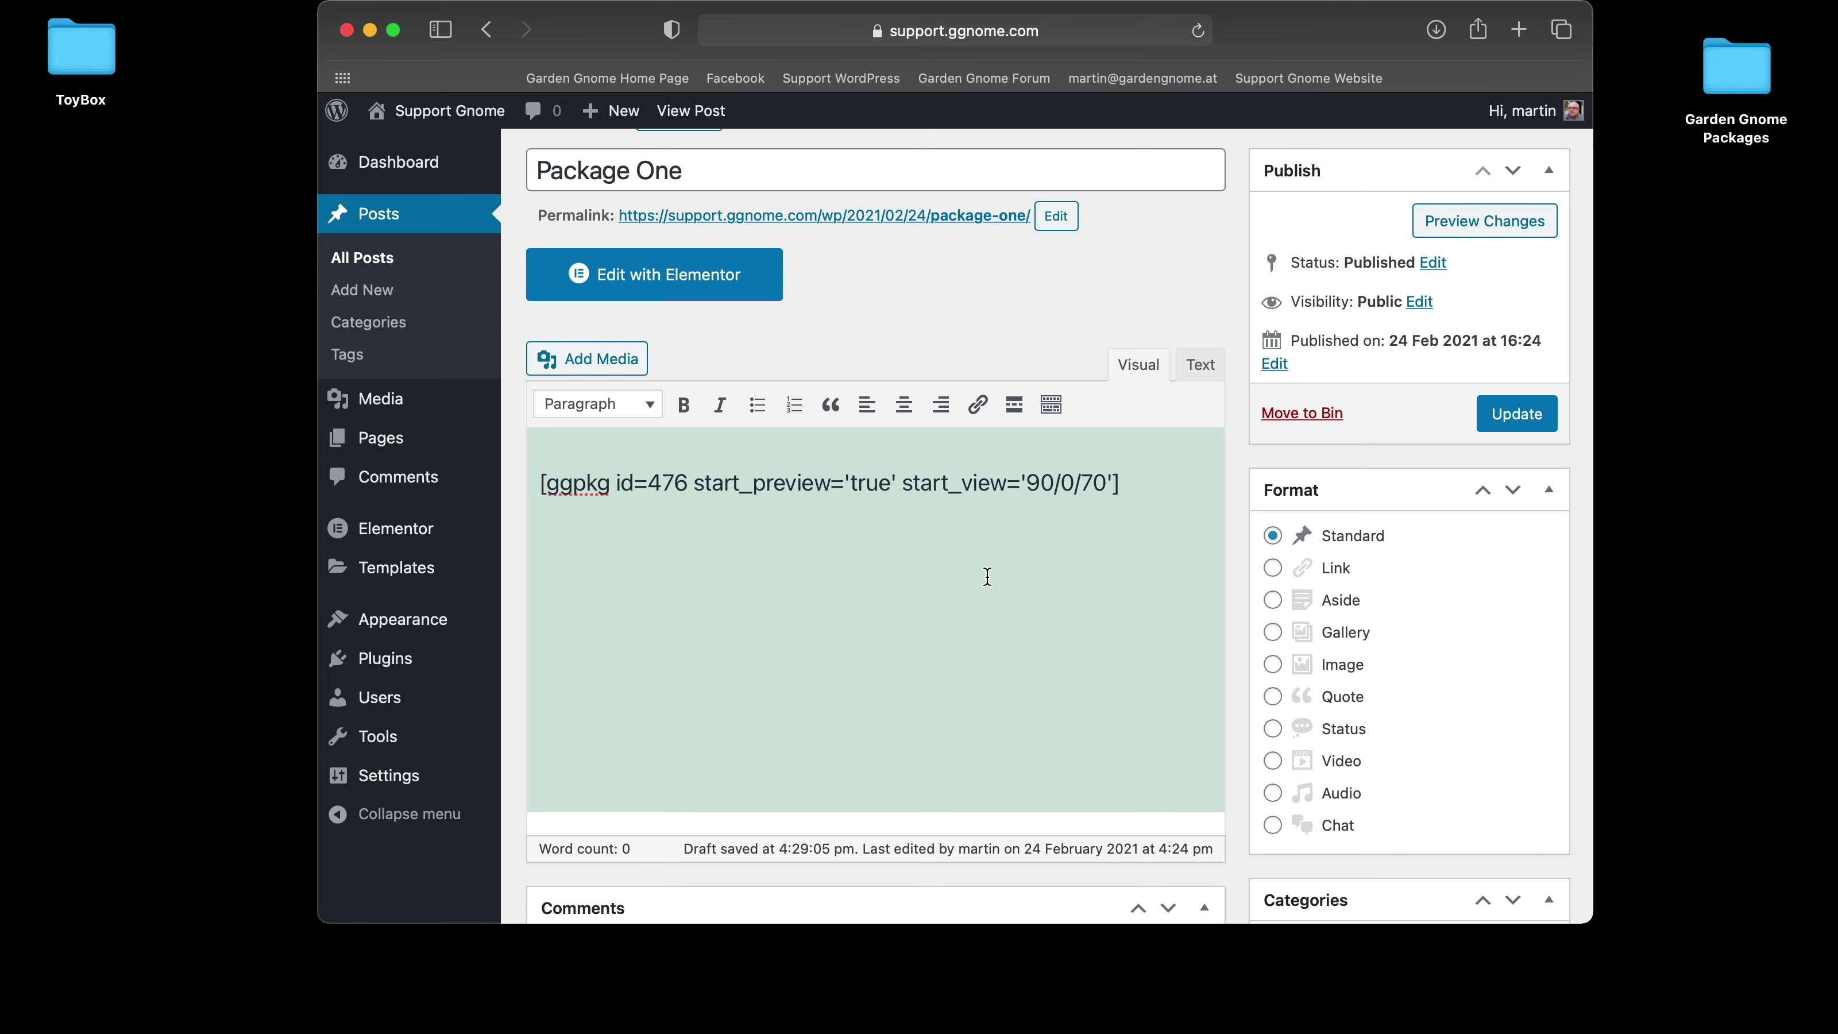
- Insert the red telephone box package from the media library on a new line below the existing ggpkg shortcode
{"action": "left_click_drag", "start_coordinate": [1013, 575], "coordinate": [1144, 495]}
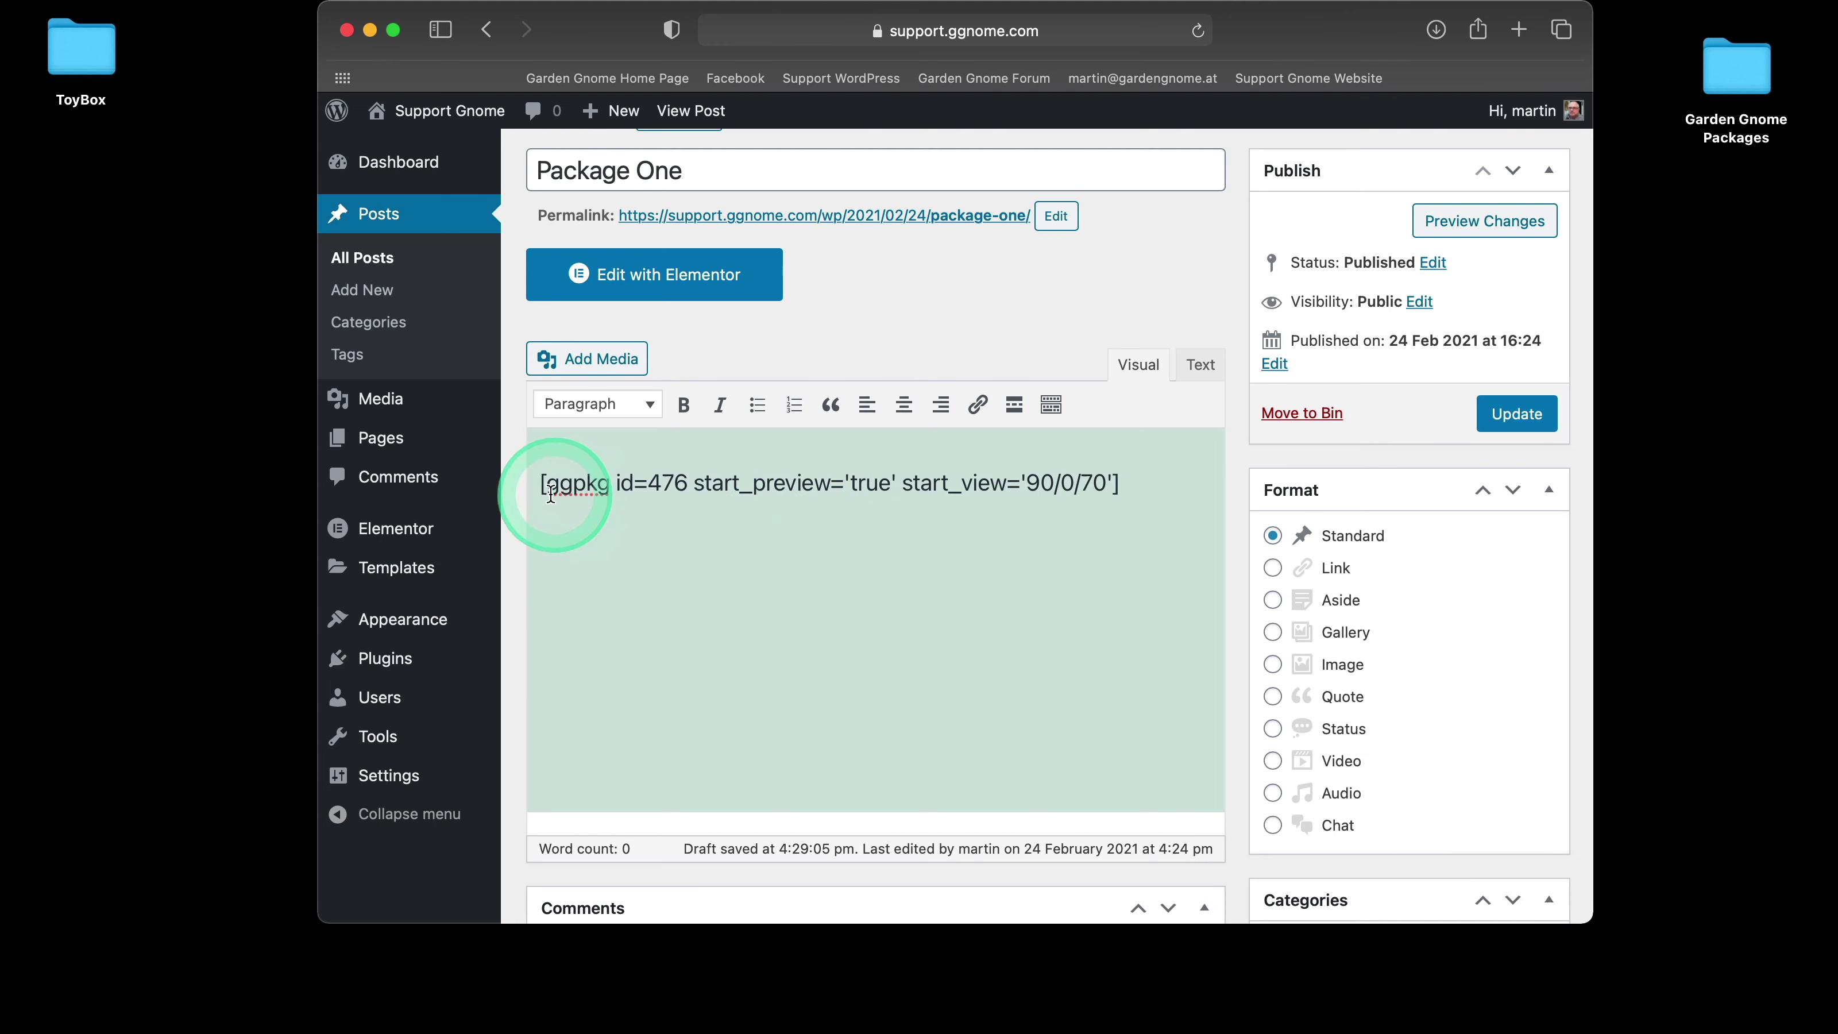
{"action": "left_click", "coordinate": [1151, 486]}
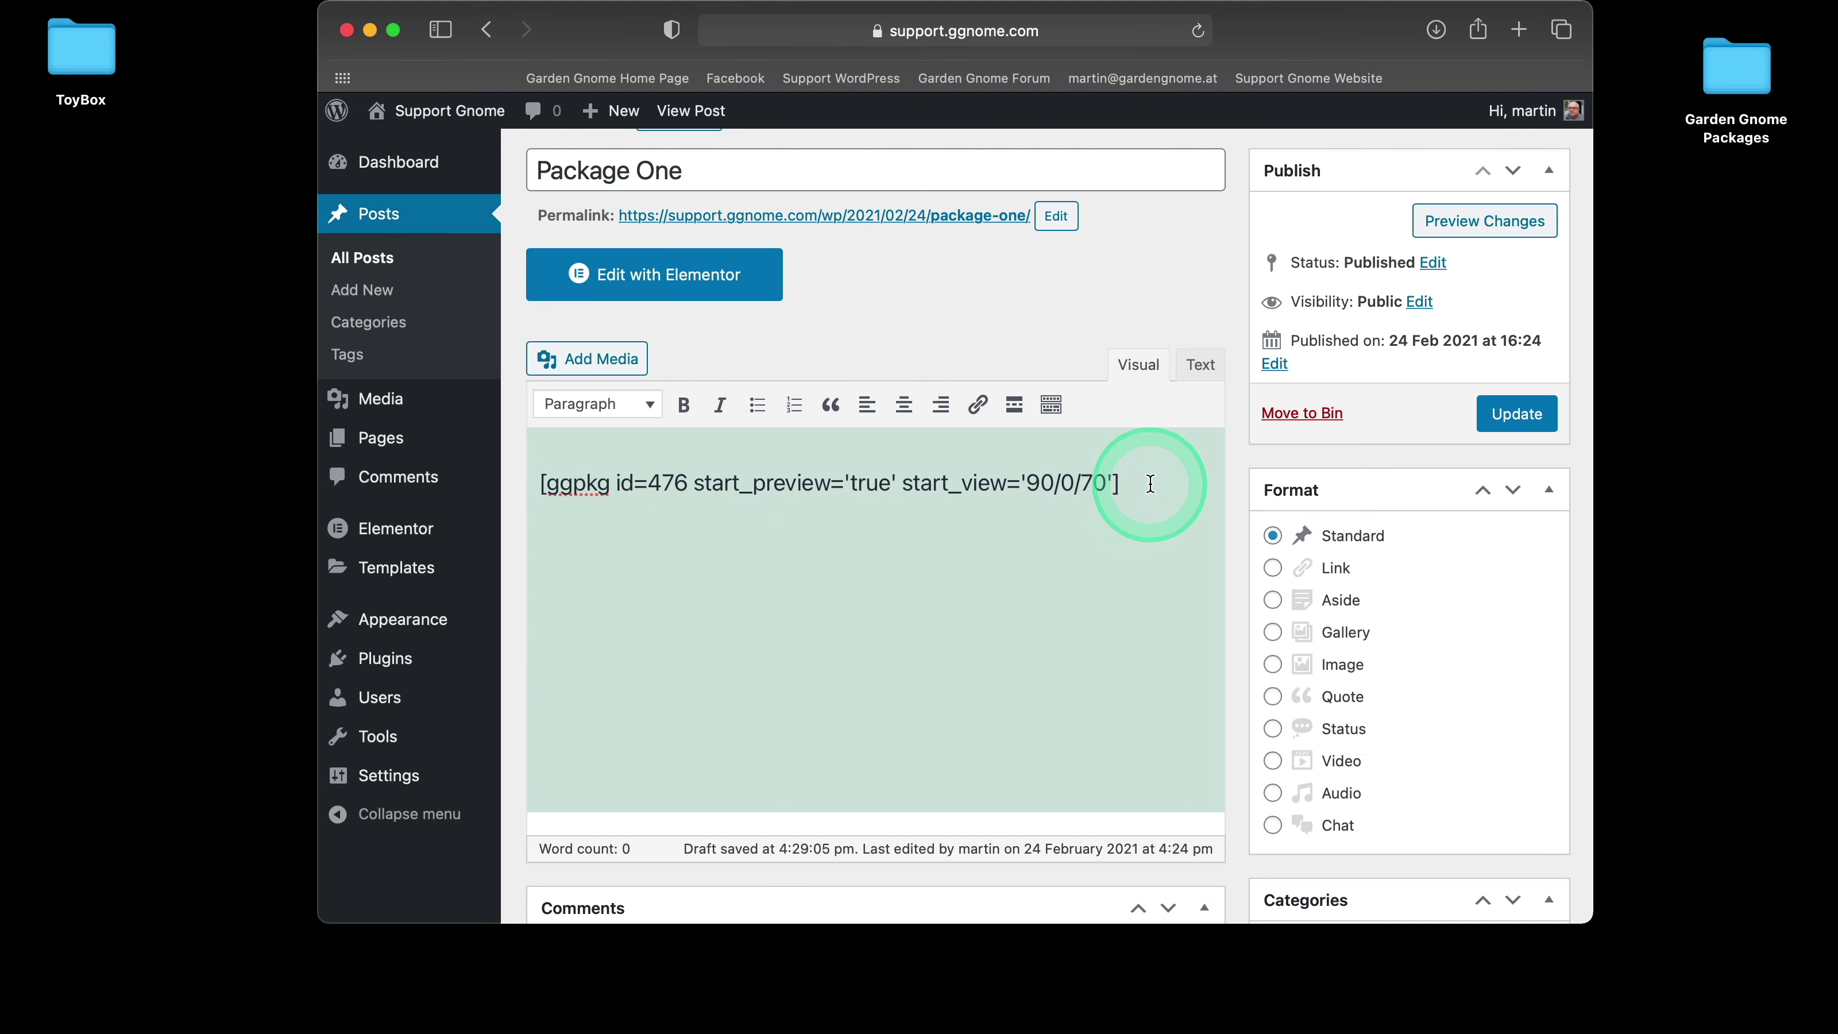
{"action": "key", "text": "Return"}
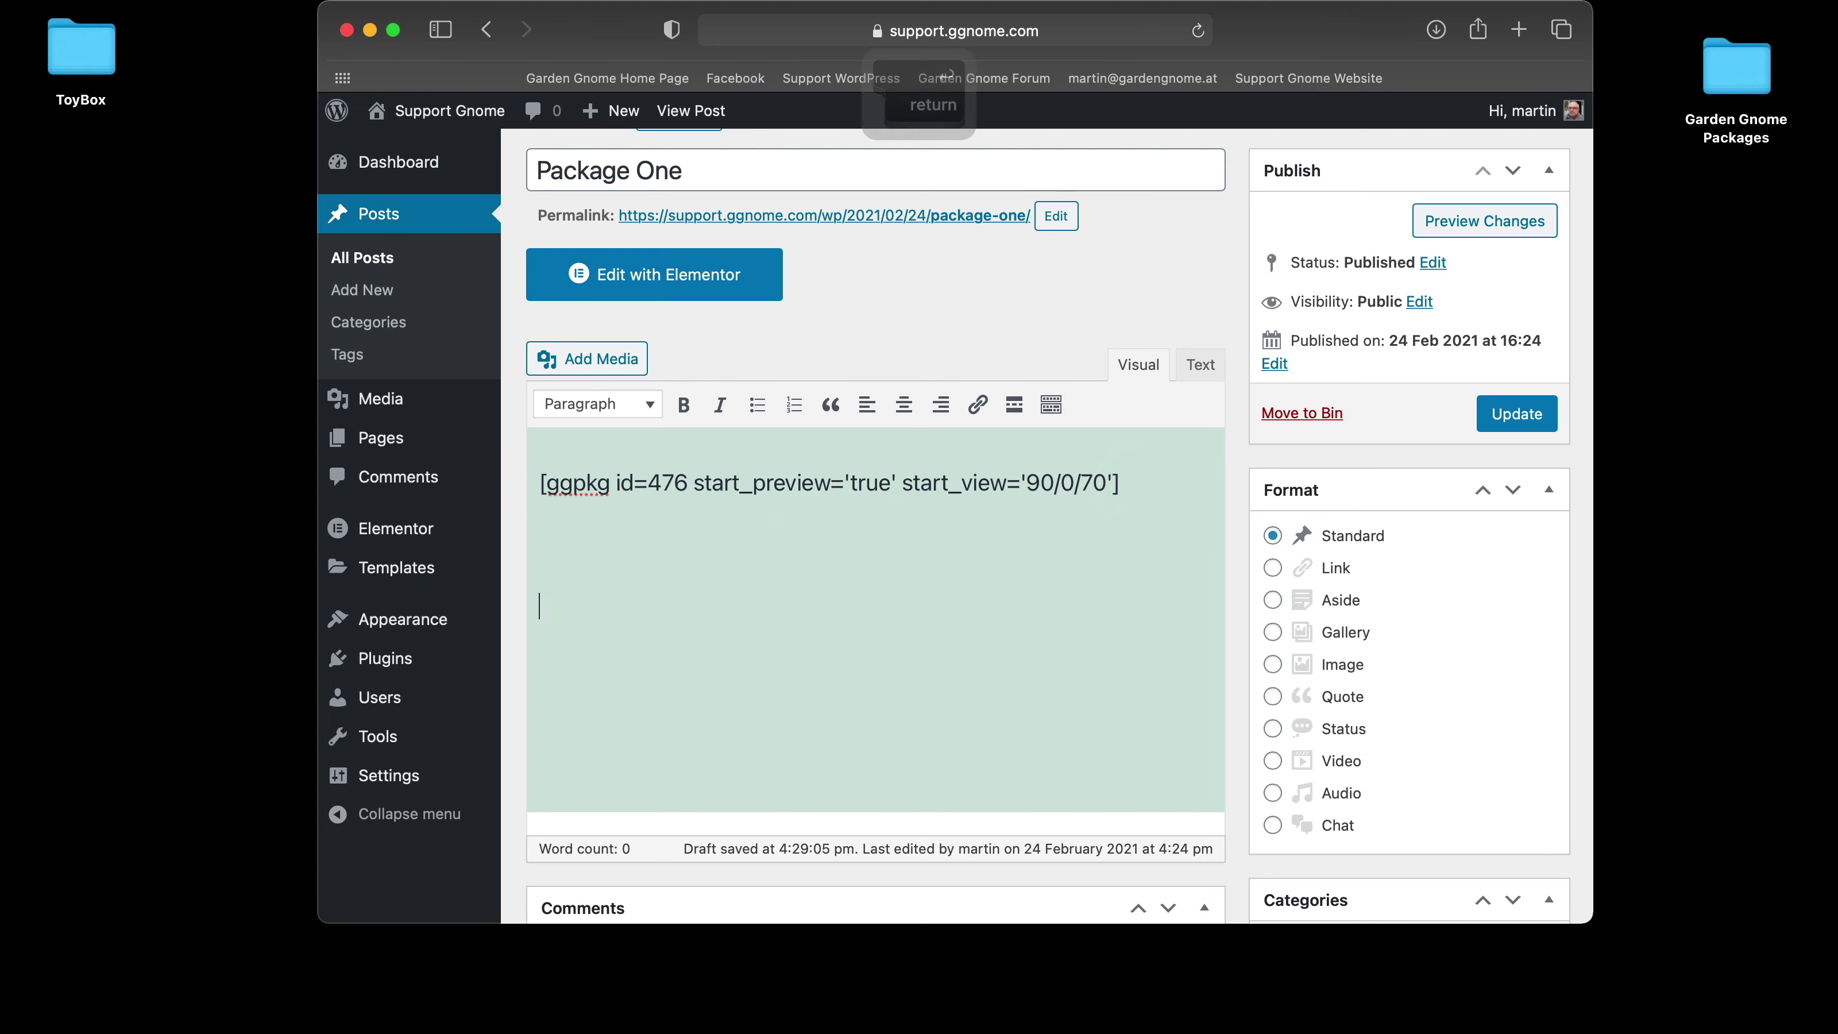
{"action": "left_click", "coordinate": [617, 360]}
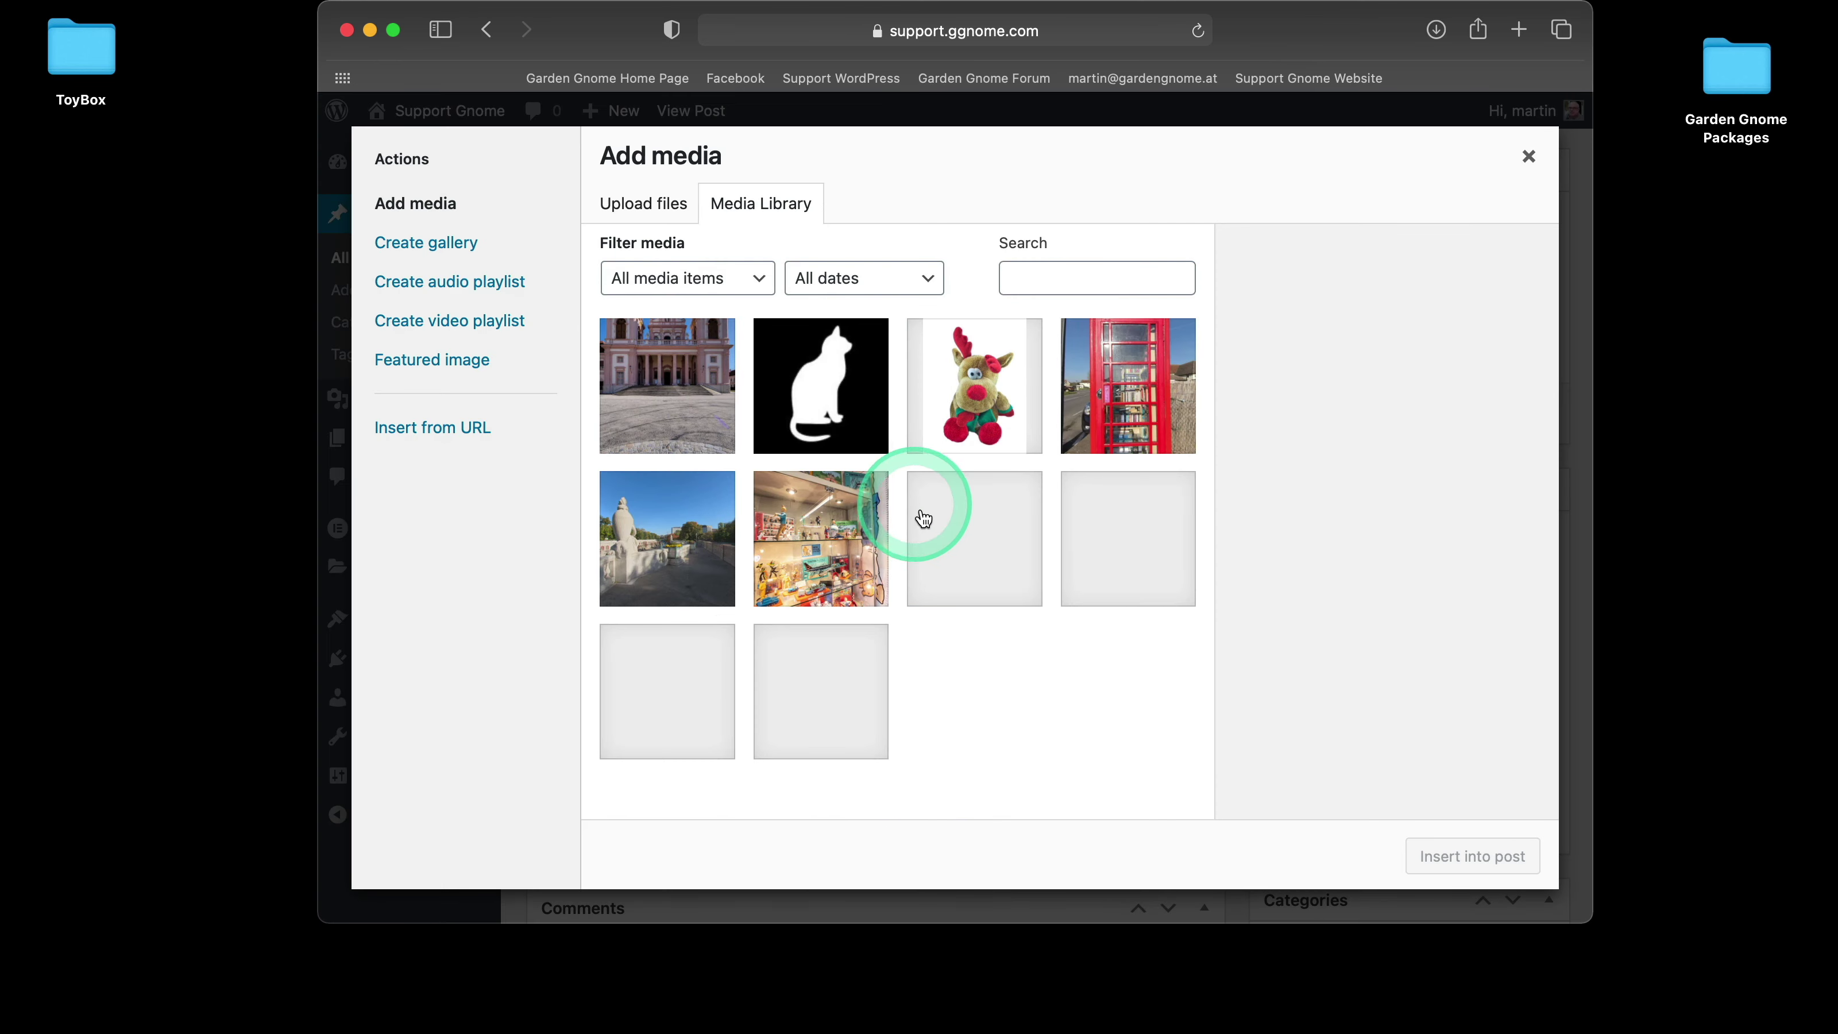
{"action": "left_click", "coordinate": [1108, 417]}
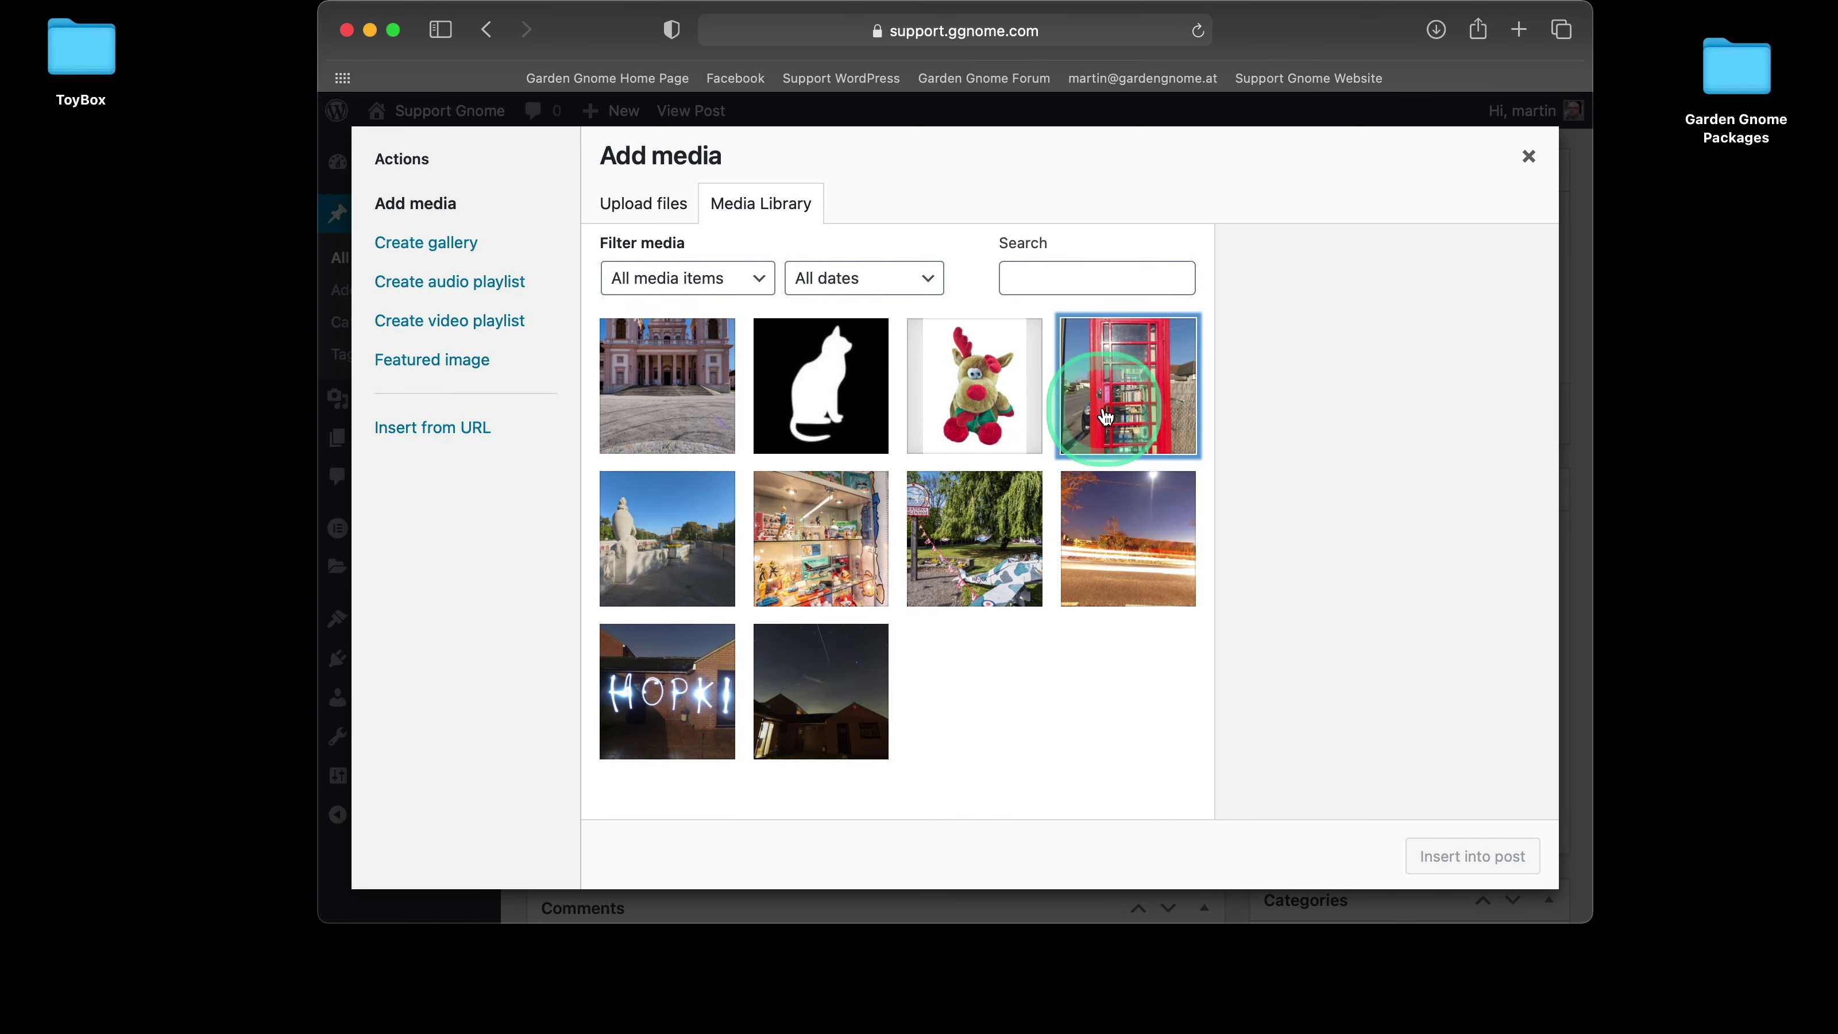
{"action": "left_click", "coordinate": [1454, 856]}
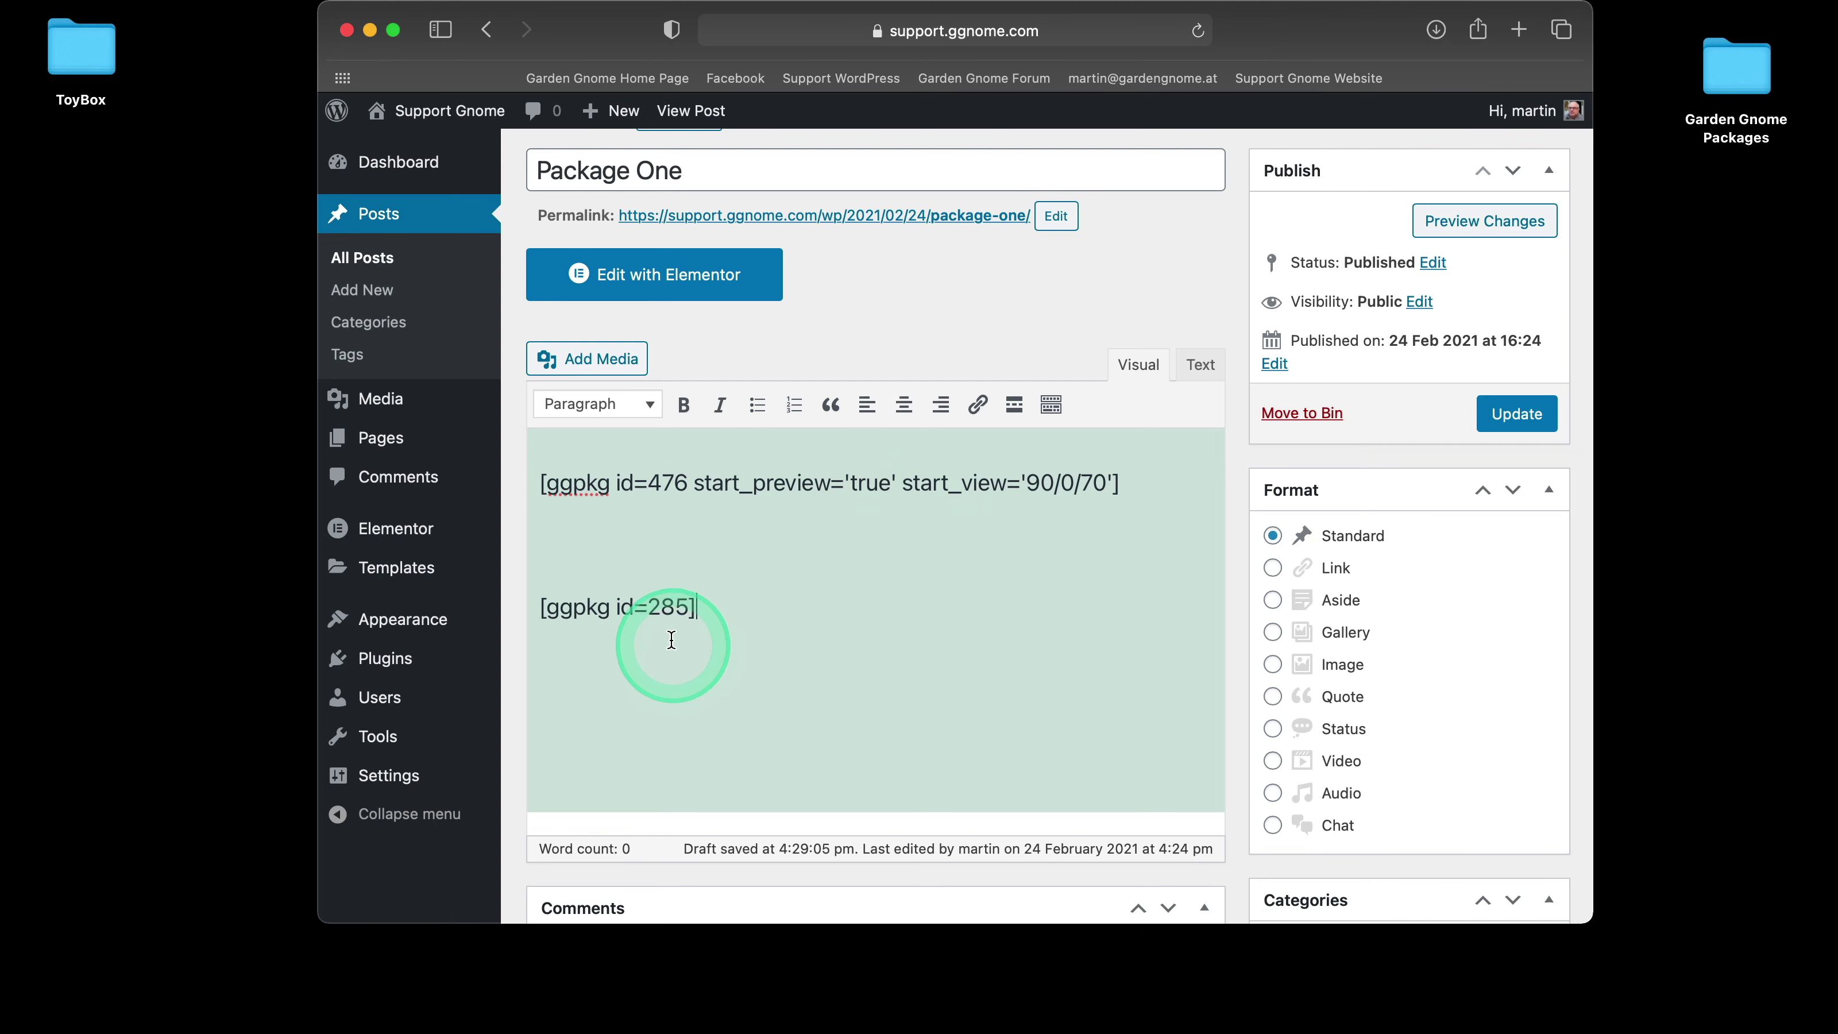
- Add the attribute width='320' after the id in the telephone box package's shortcode
{"action": "left_click", "coordinate": [693, 606]}
{"action": "type", "text": "wid"}
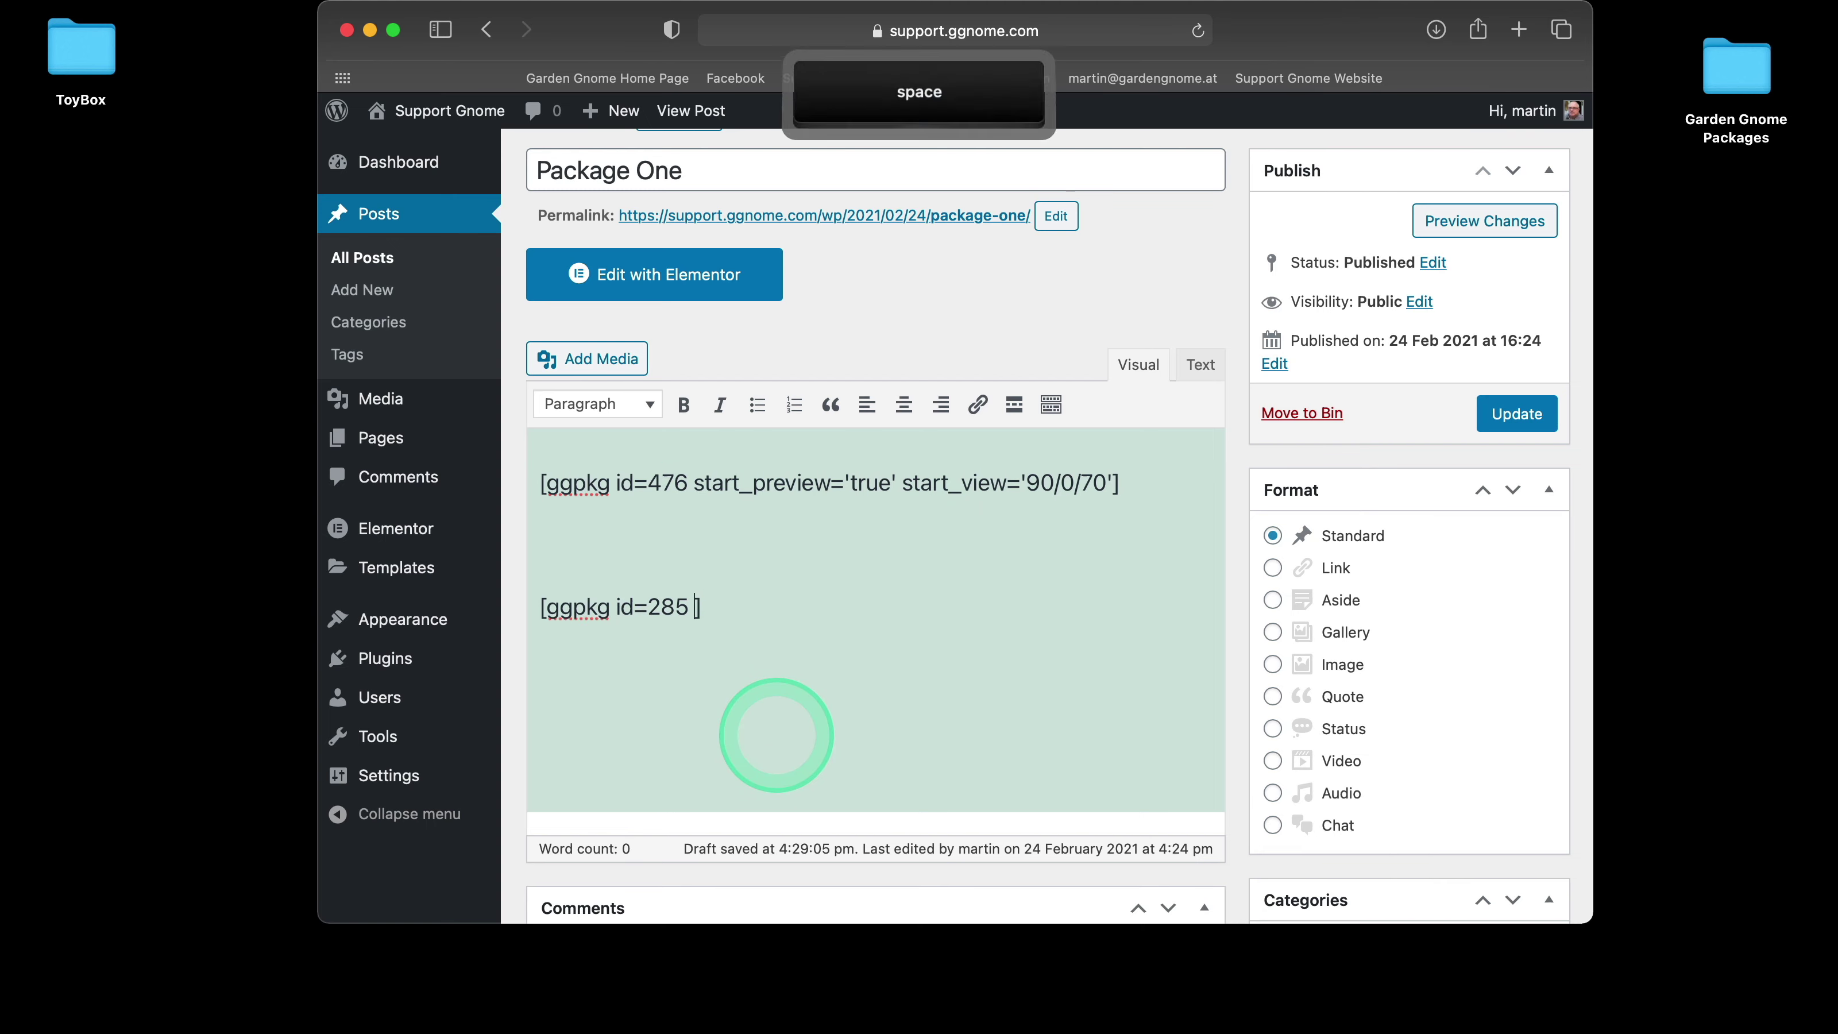
{"action": "type", "text": "th"}
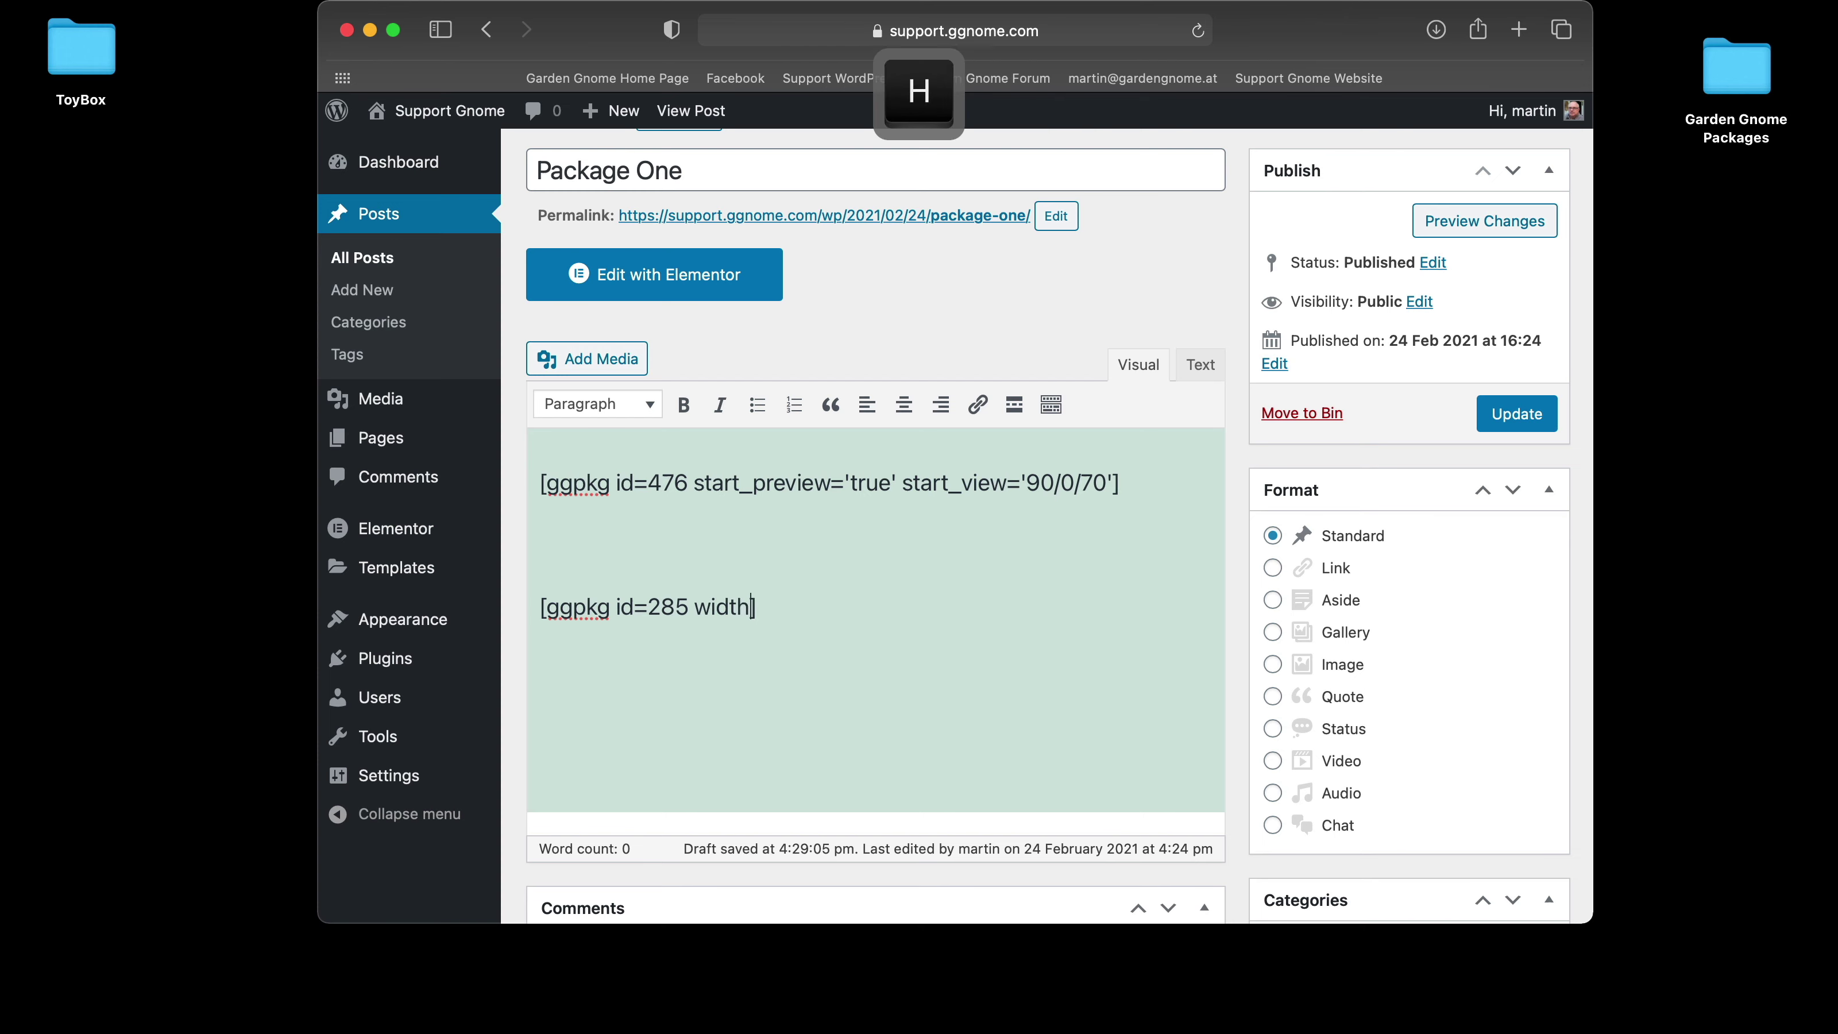
{"action": "type", "text": "="}
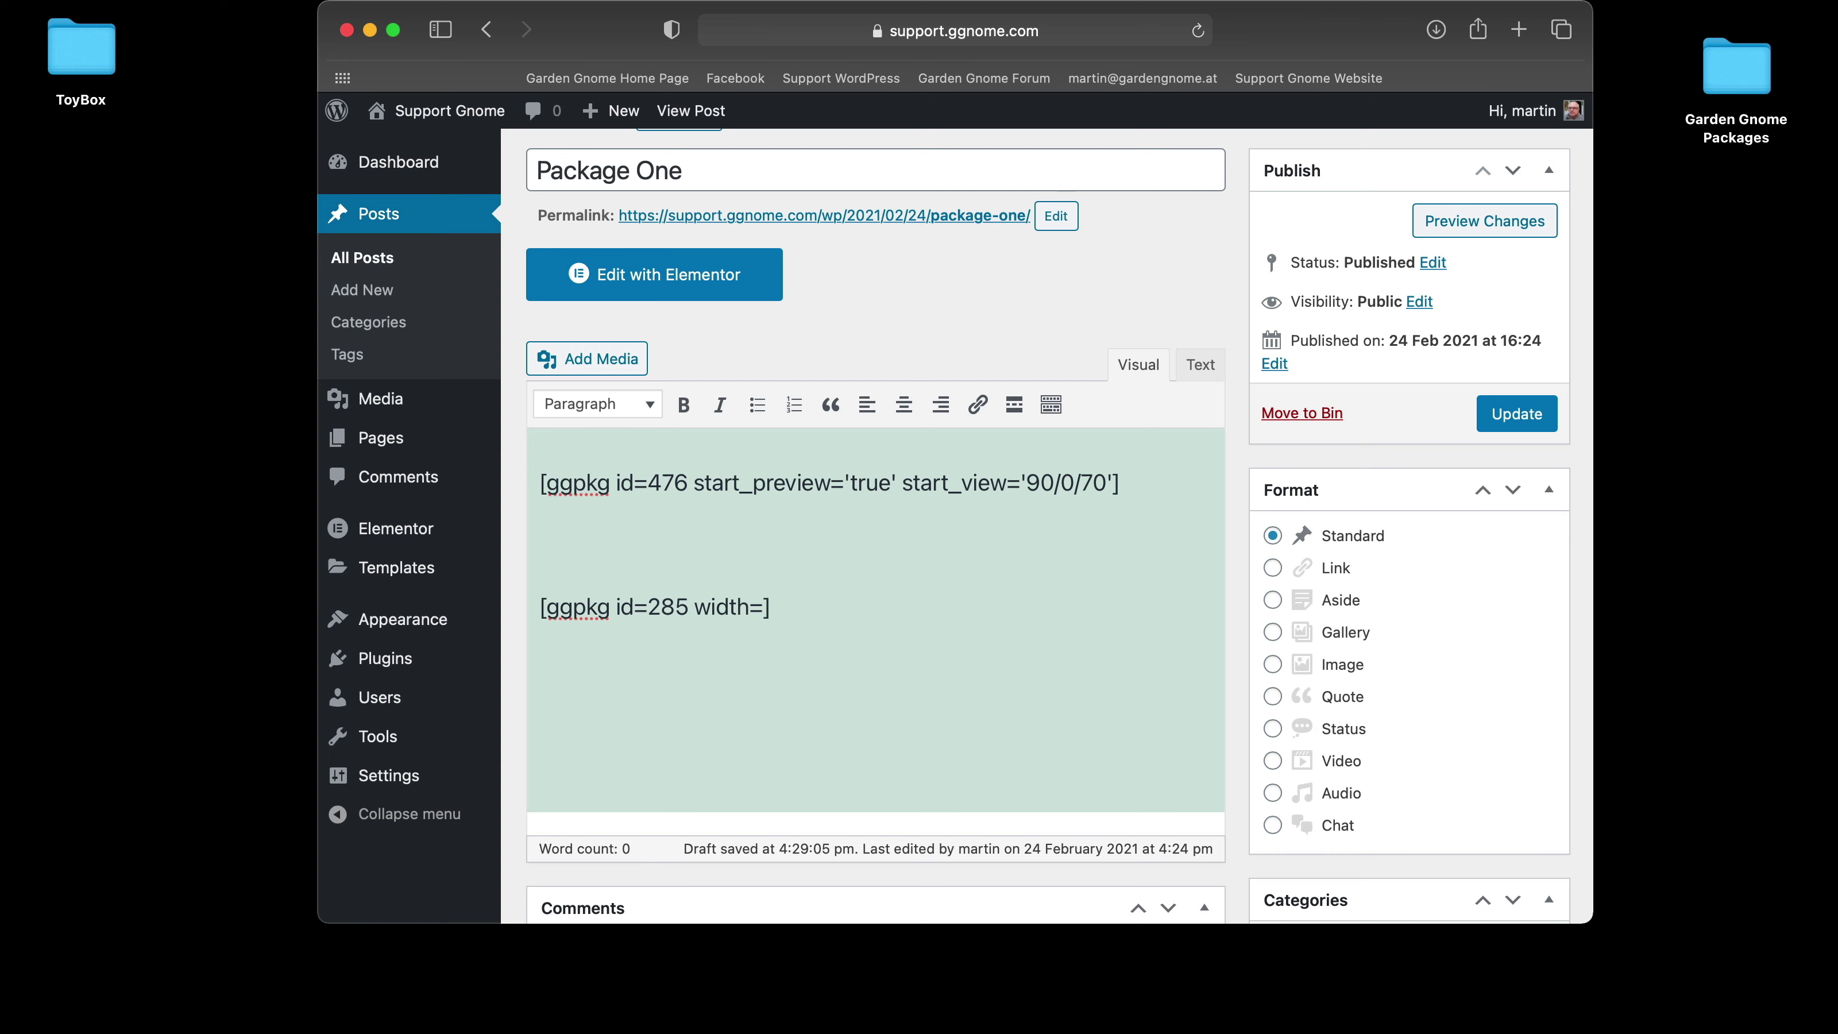
{"action": "type", "text": "'32"}
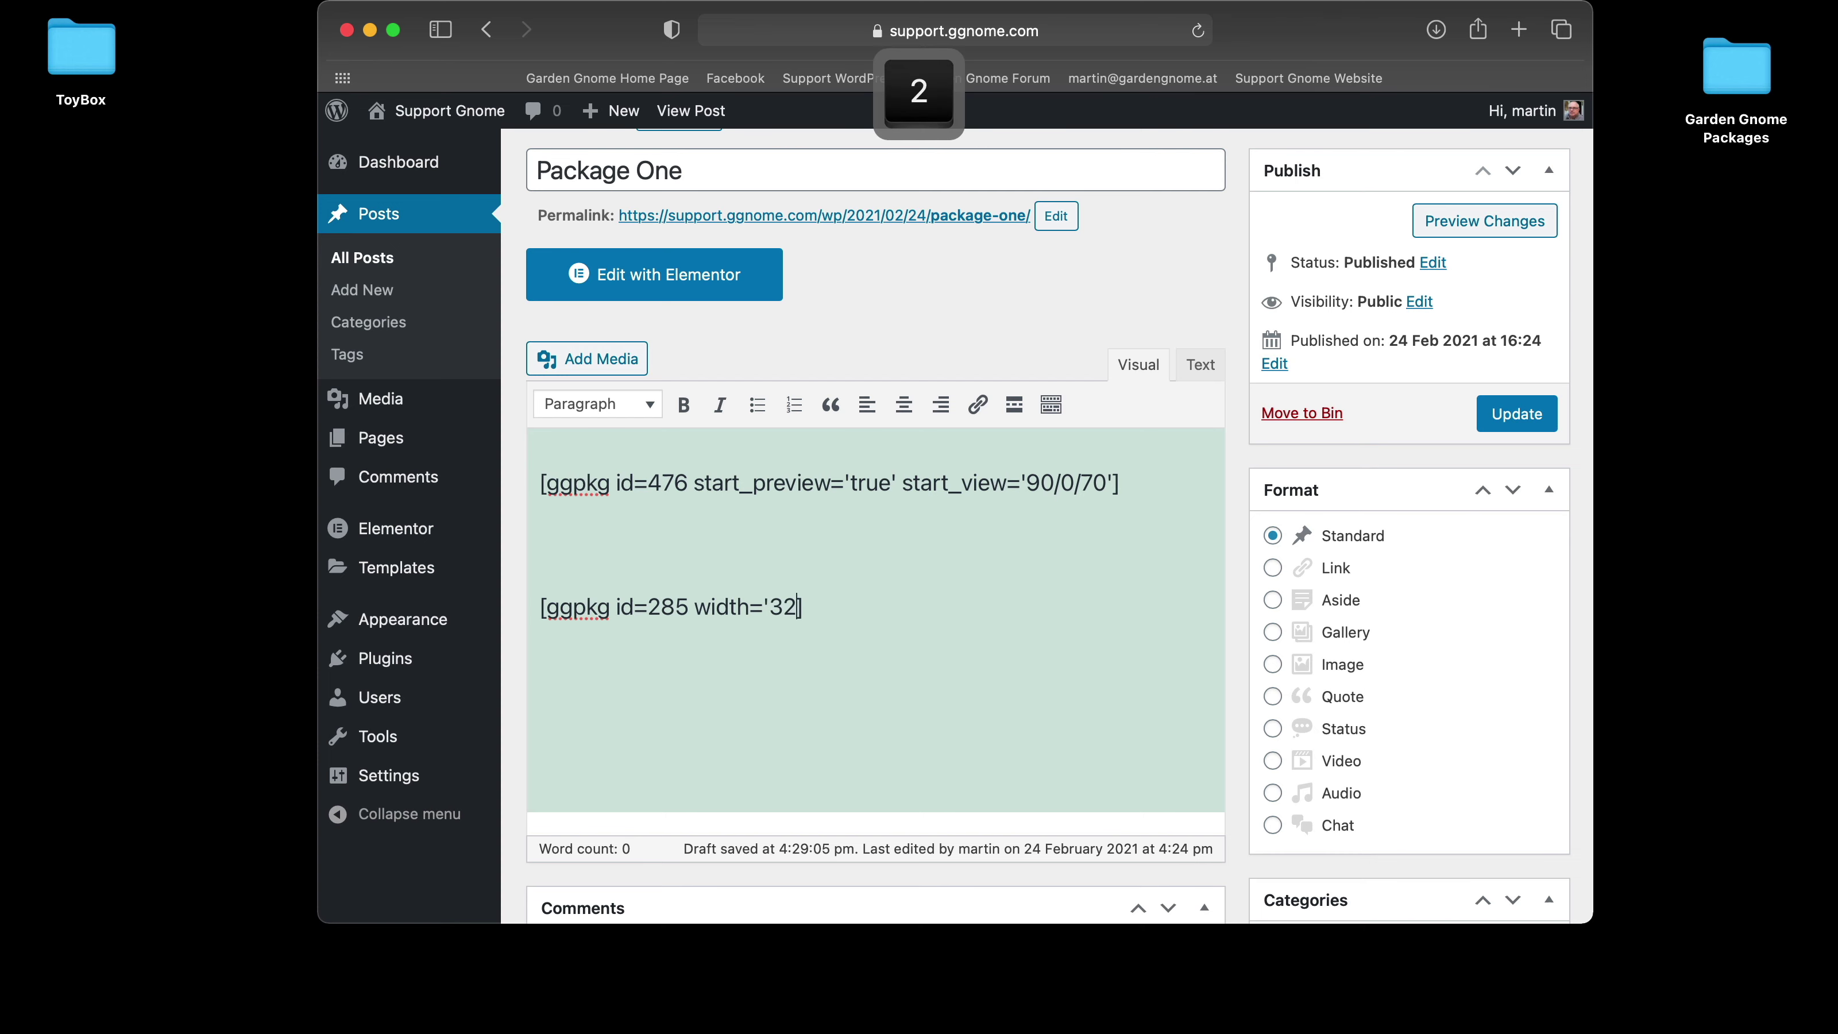
{"action": "type", "text": "0"}
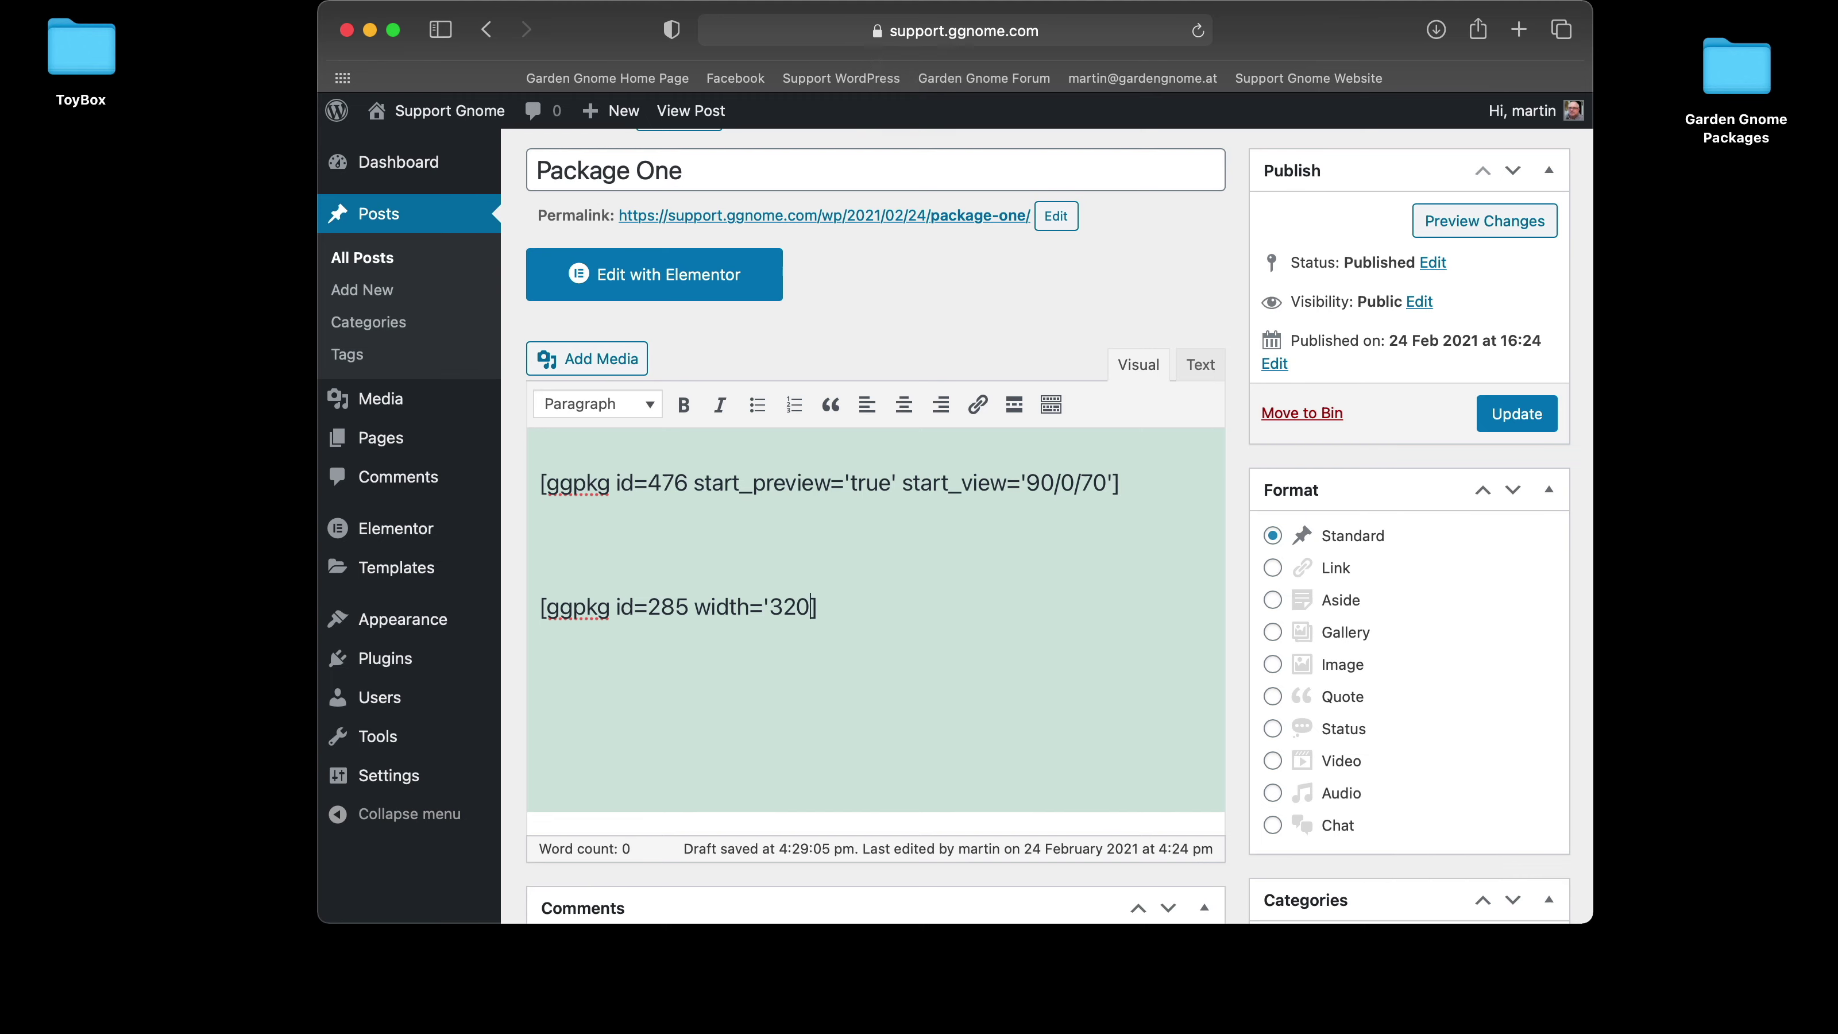
{"action": "type", "text": "'"}
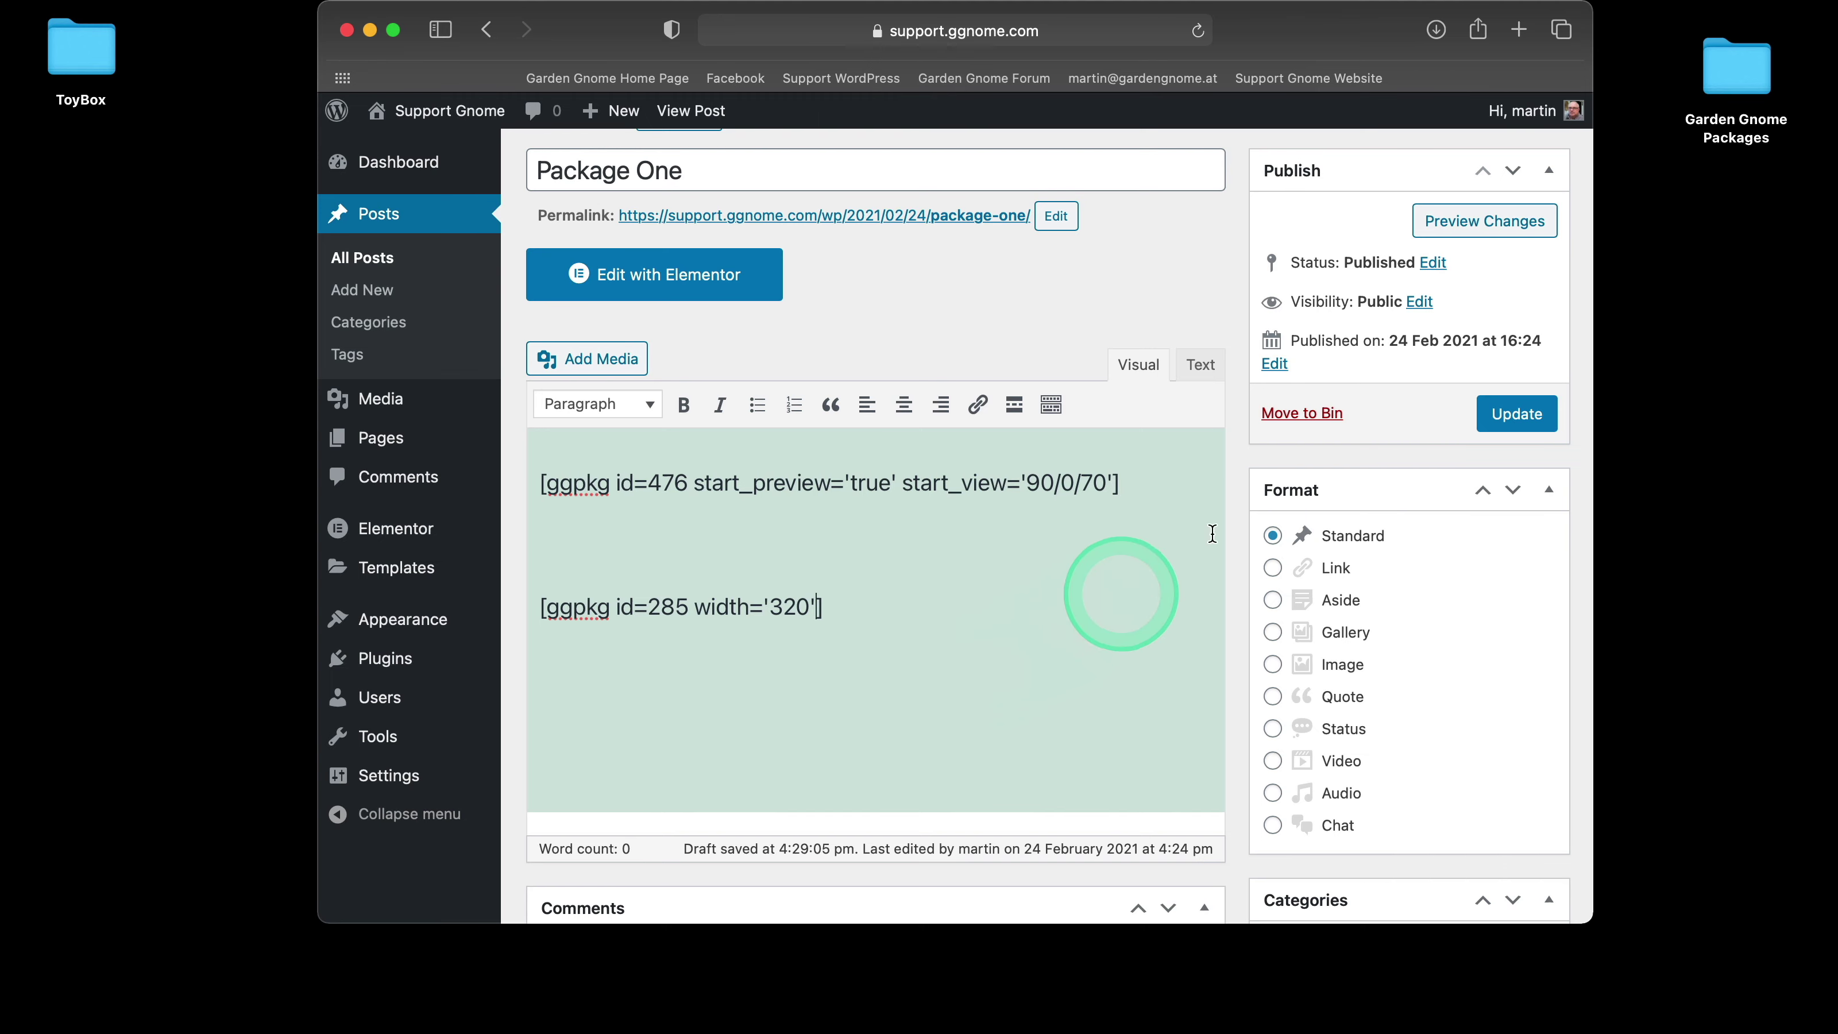
- Preview the post with both packages, rotate the telephone box object to check its display size, and return to the post editor
{"action": "left_click", "coordinate": [1469, 217]}
{"action": "scroll", "coordinate": [1491, 711], "scroll_direction": "down", "scroll_amount": 15}
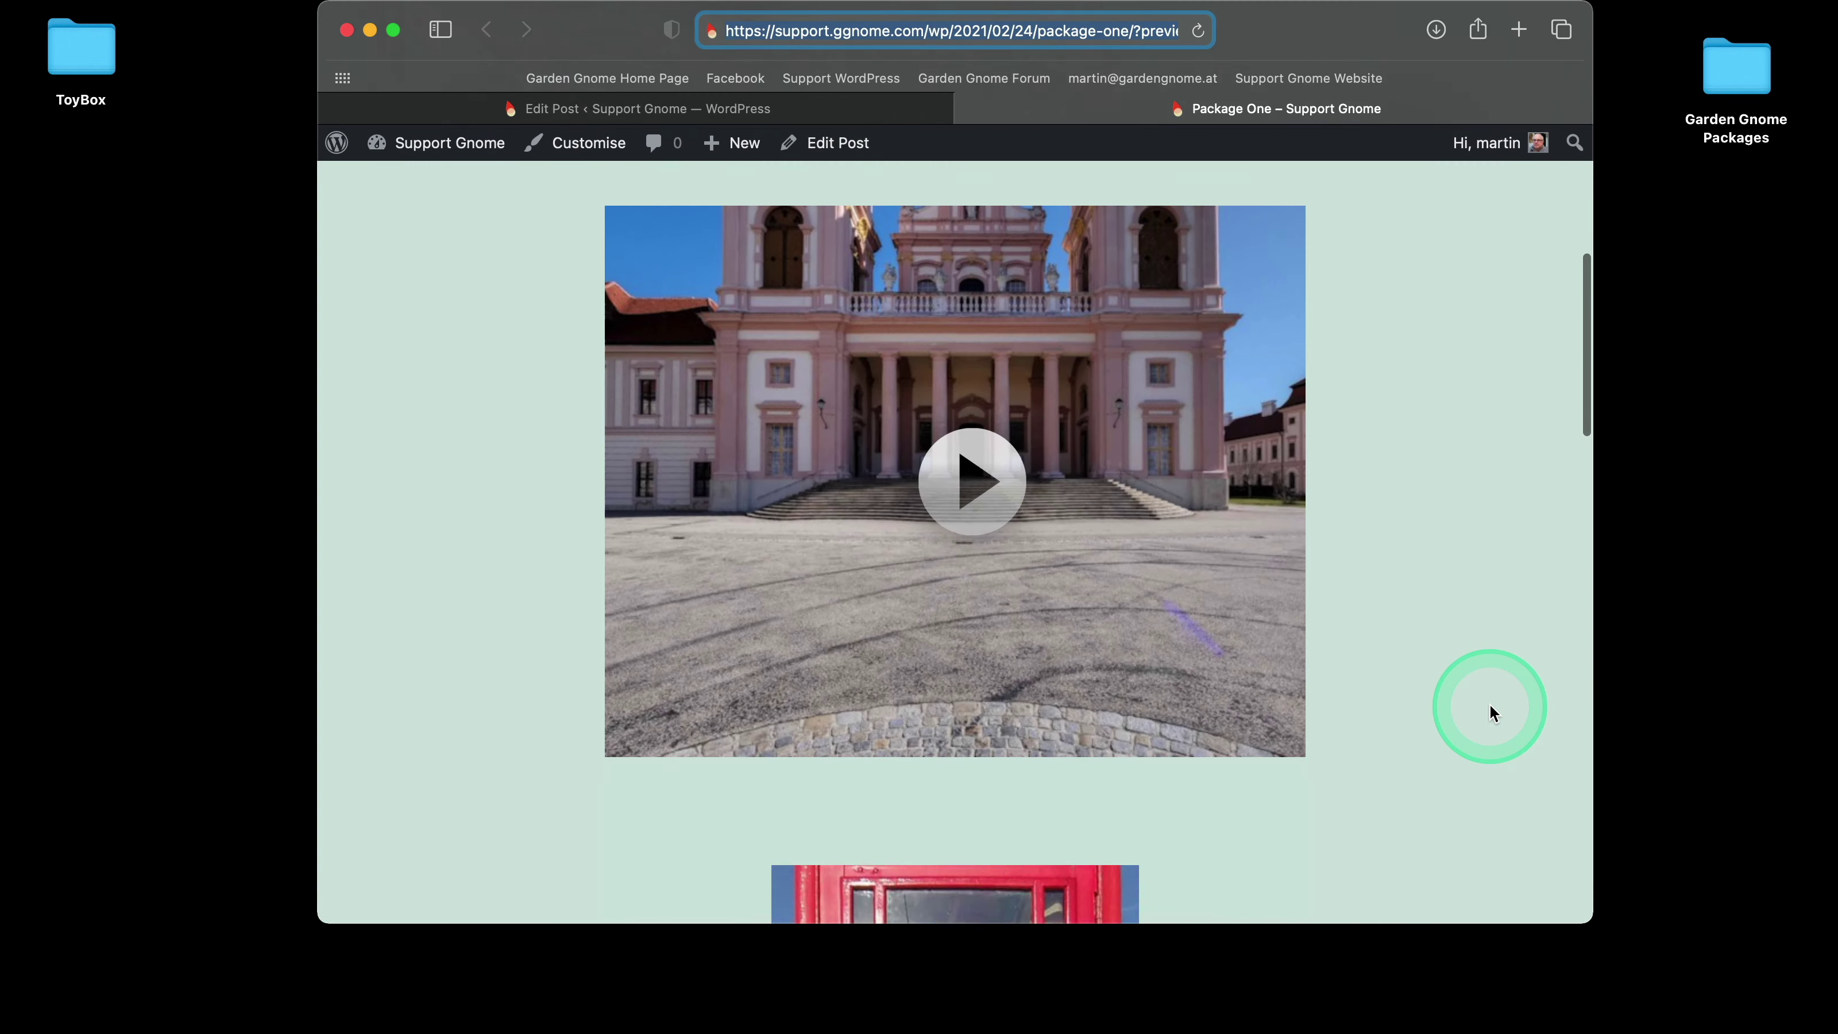
{"action": "left_click_drag", "start_coordinate": [1019, 689], "coordinate": [1043, 550]}
{"action": "scroll", "coordinate": [1289, 556], "scroll_direction": "up", "scroll_amount": 10}
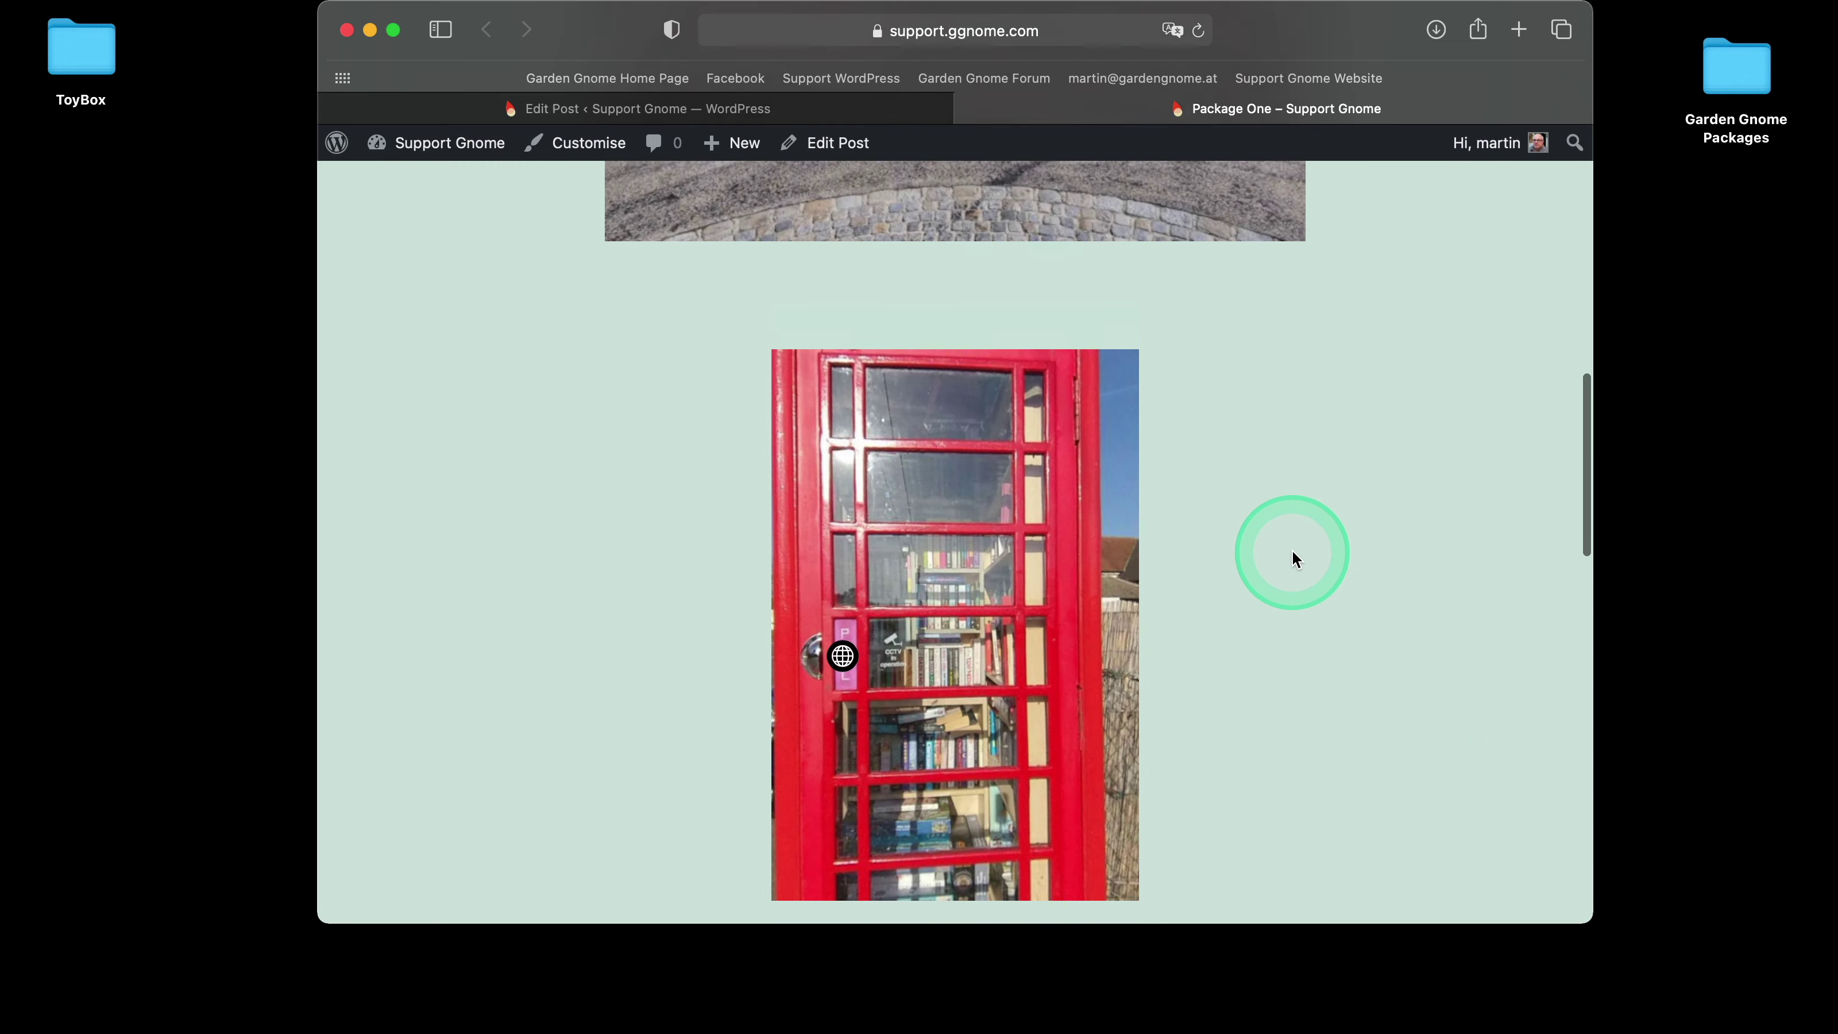
{"action": "scroll", "coordinate": [1231, 688], "scroll_direction": "down", "scroll_amount": 4}
{"action": "scroll", "coordinate": [1267, 717], "scroll_direction": "down", "scroll_amount": 5}
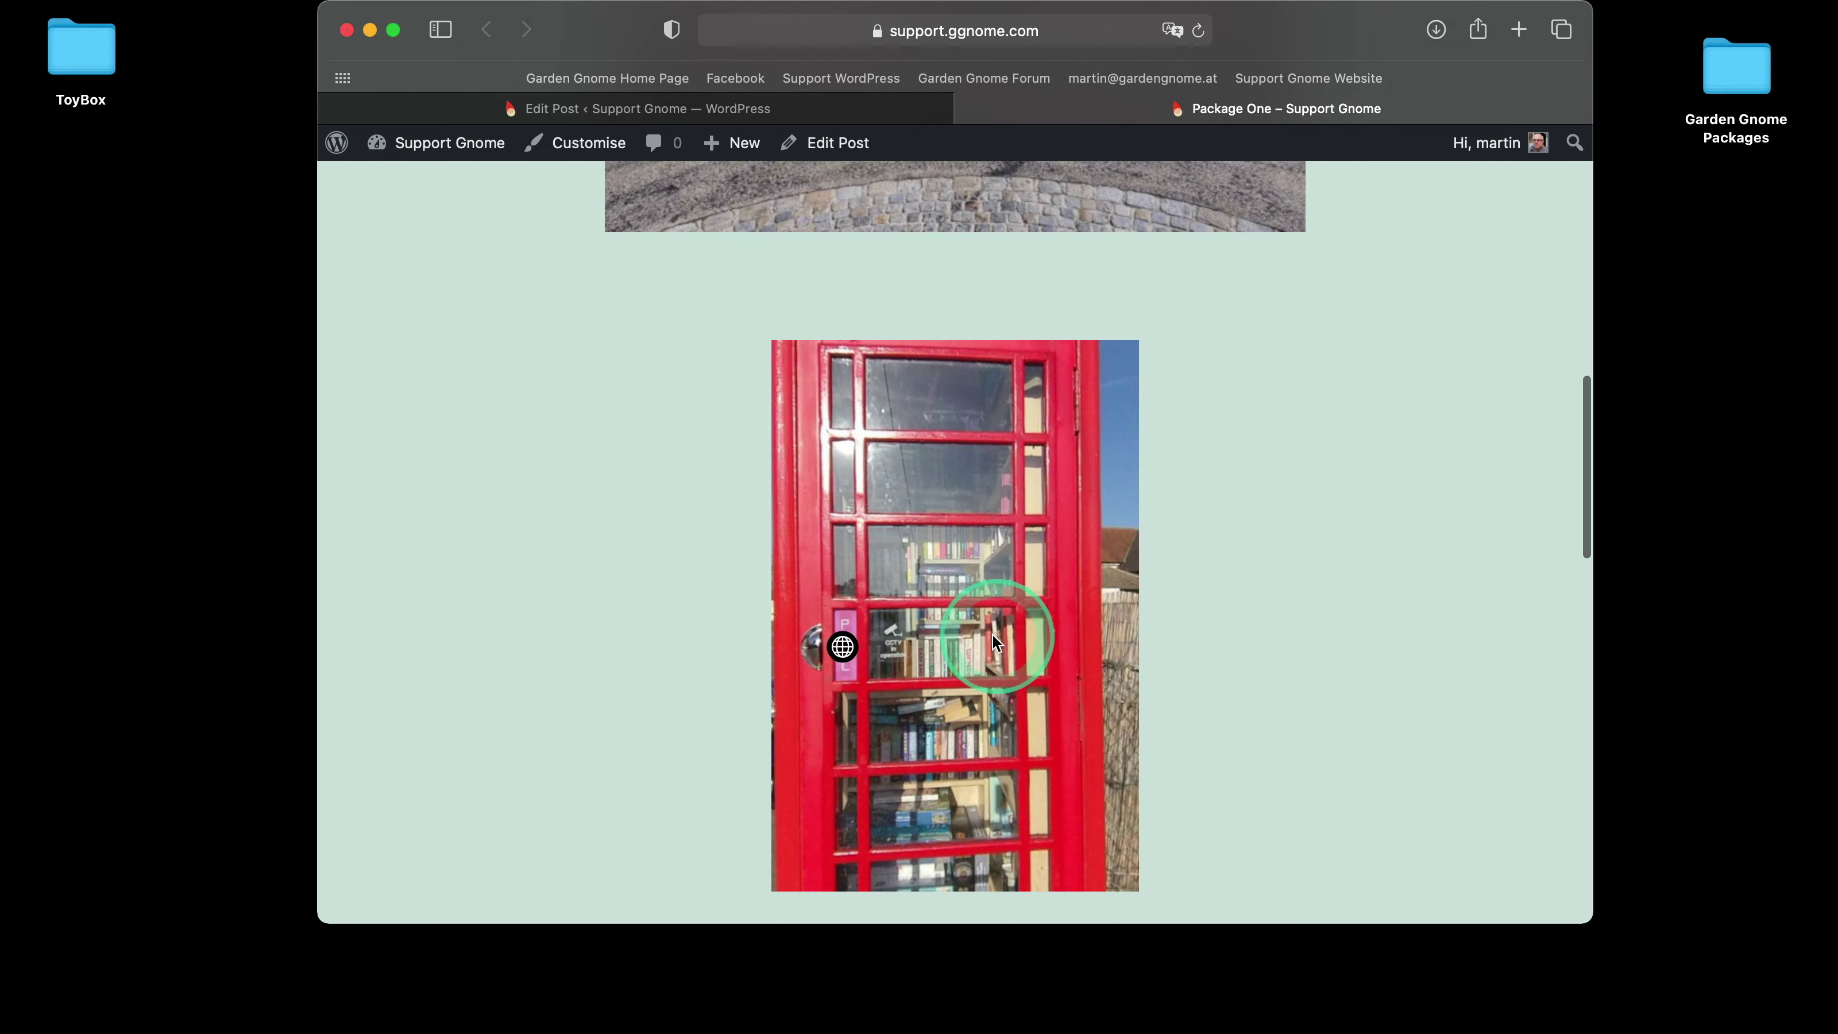
{"action": "mouse_move", "coordinate": [1017, 636]}
{"action": "left_mouse_down"}
{"action": "mouse_move", "coordinate": [905, 635]}
{"action": "mouse_move", "coordinate": [1005, 625]}
{"action": "left_mouse_up"}
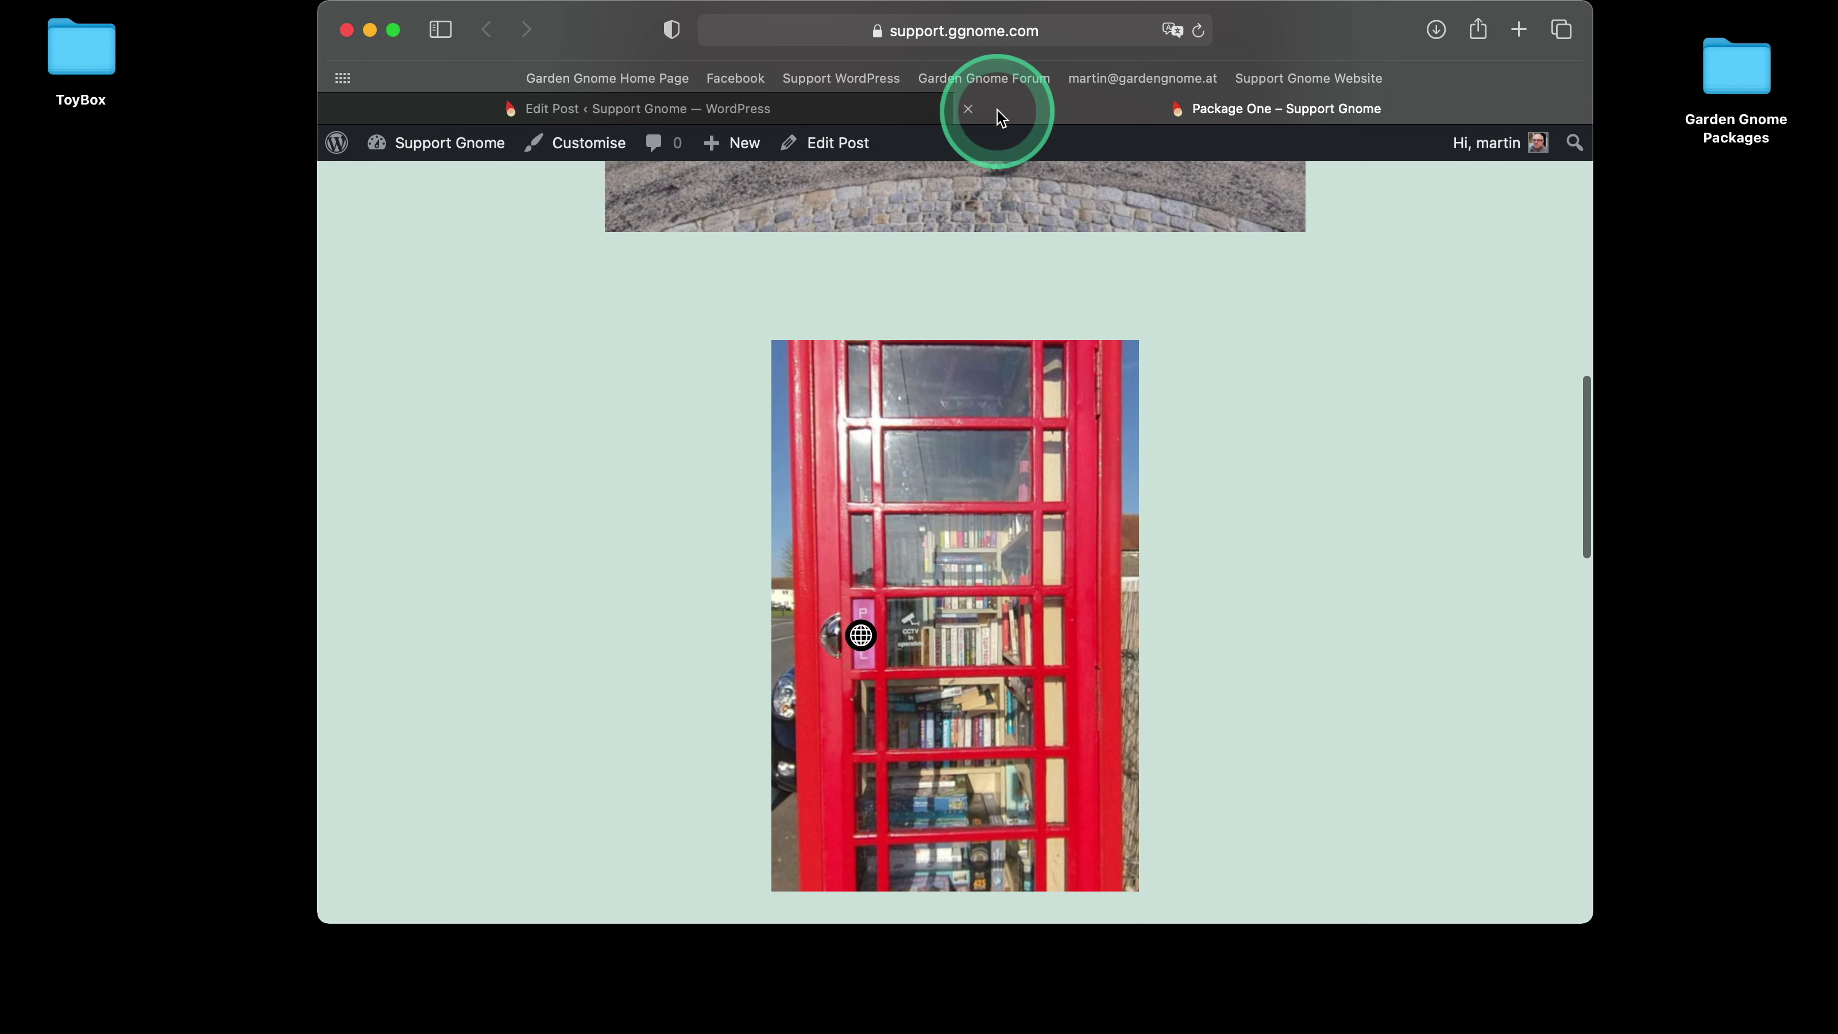
{"action": "left_click", "coordinate": [967, 109]}
{"action": "left_click", "coordinate": [1002, 580]}
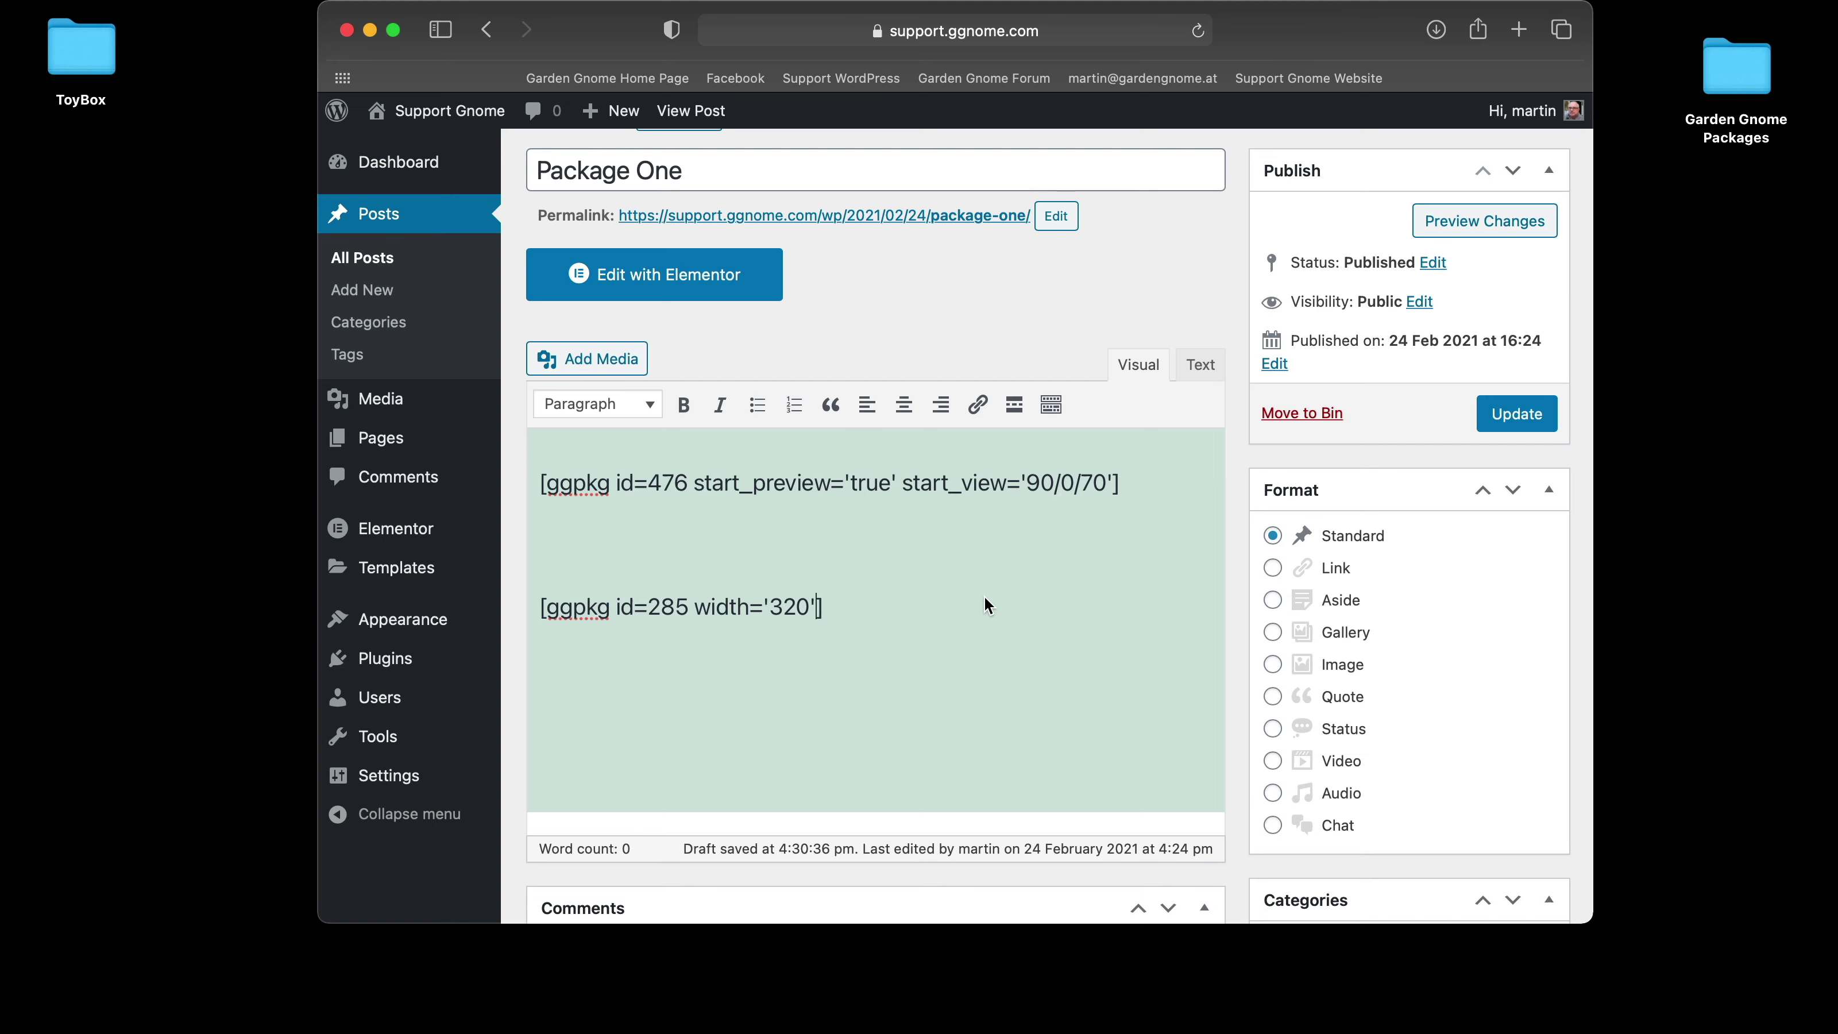
- Update the Package One post with both ggpkg shortcodes and visit the live site
{"action": "key", "text": "Right"}
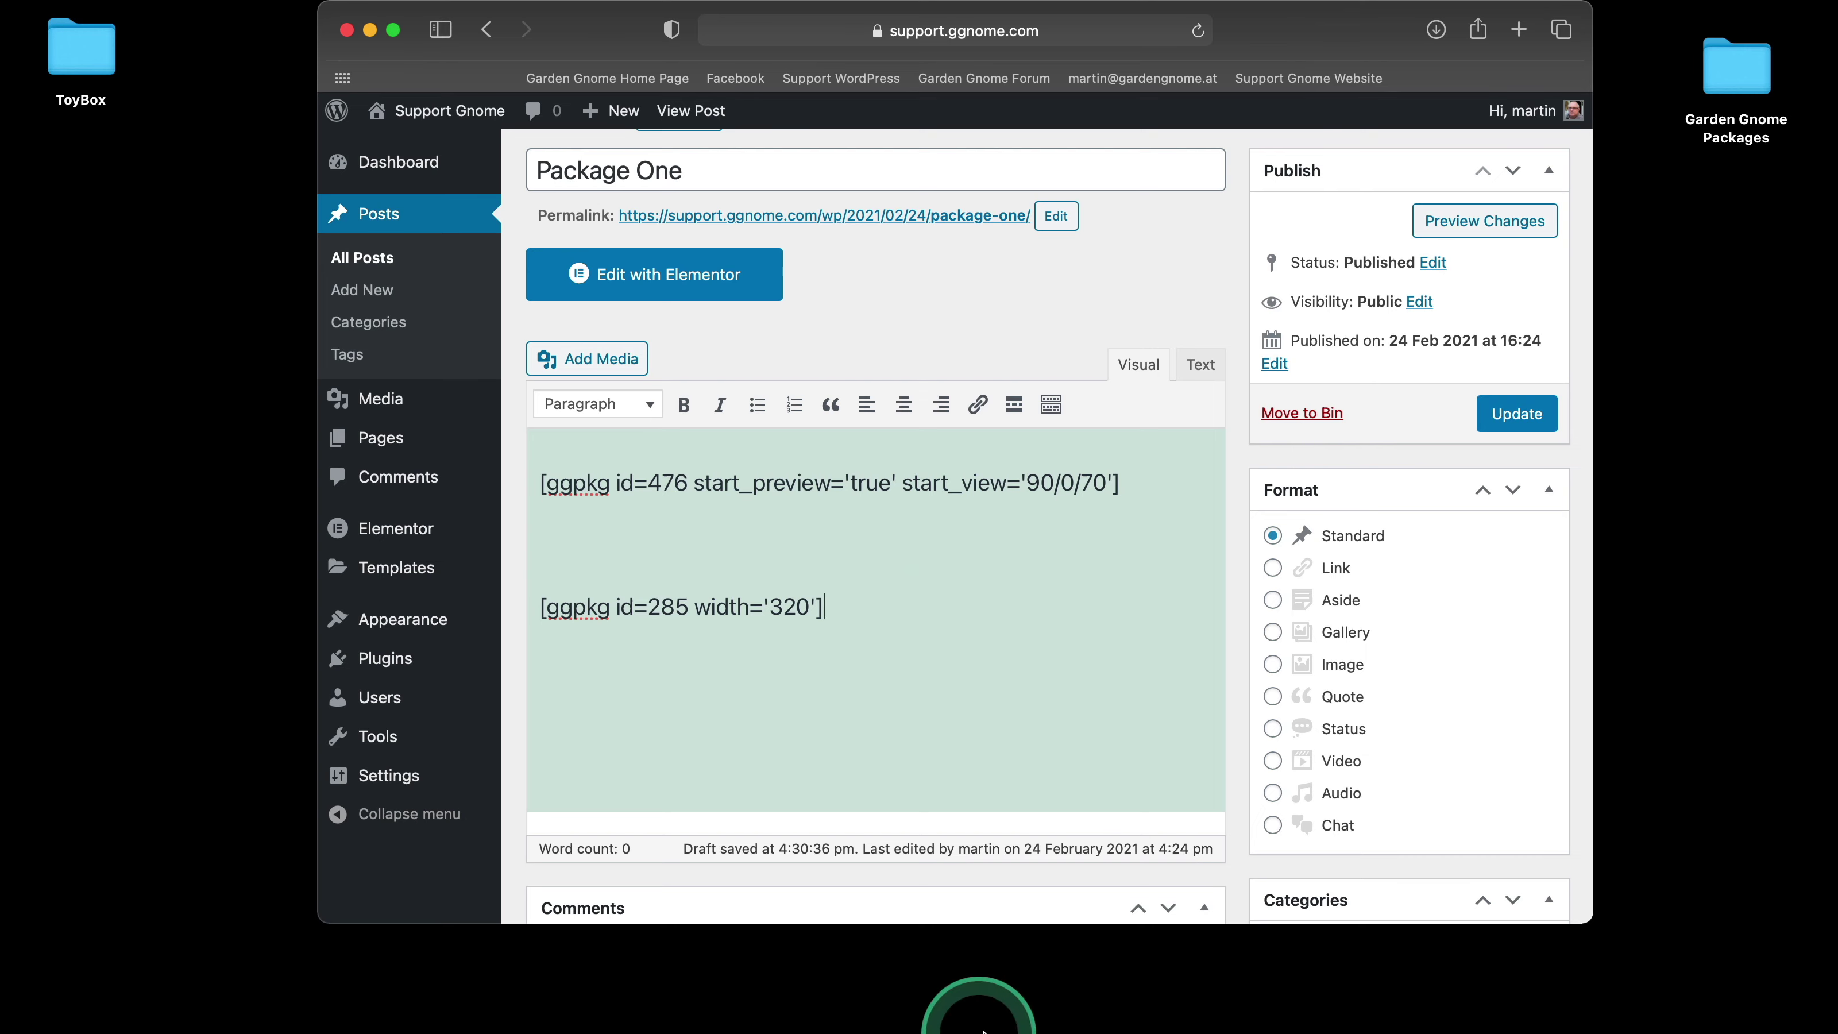
{"action": "mouse_move", "coordinate": [984, 1026]}
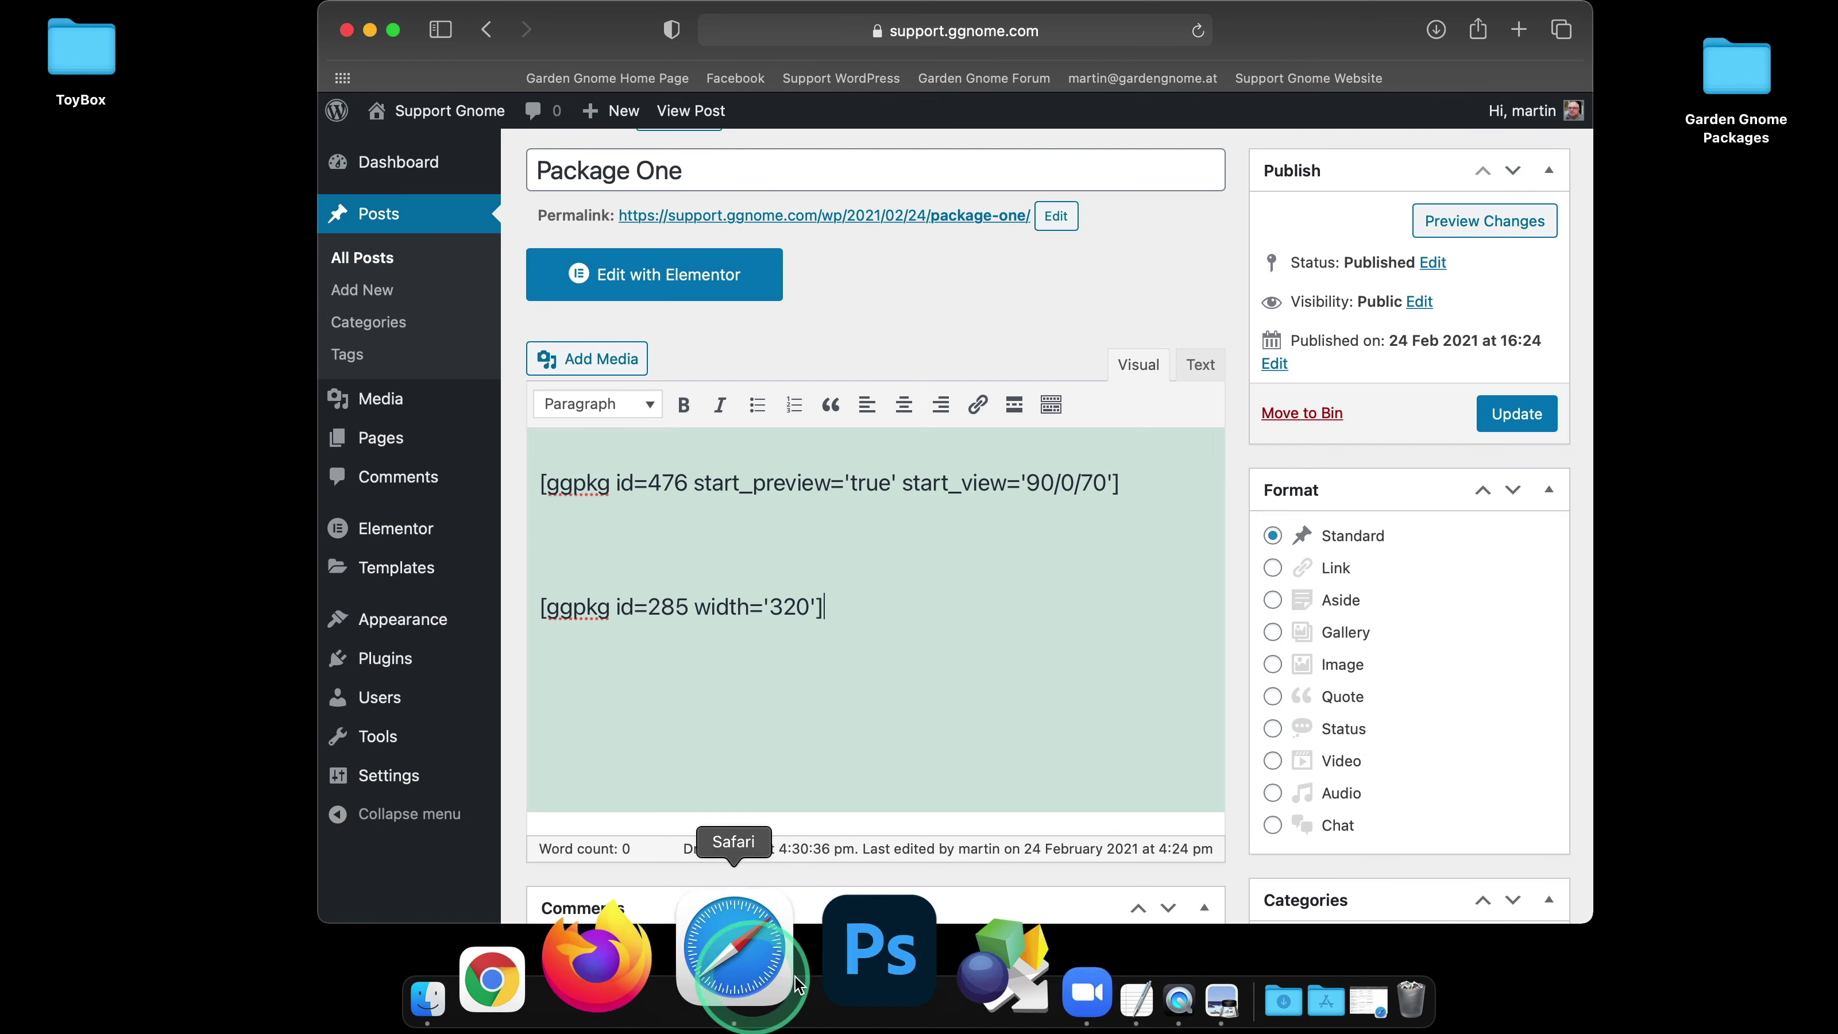
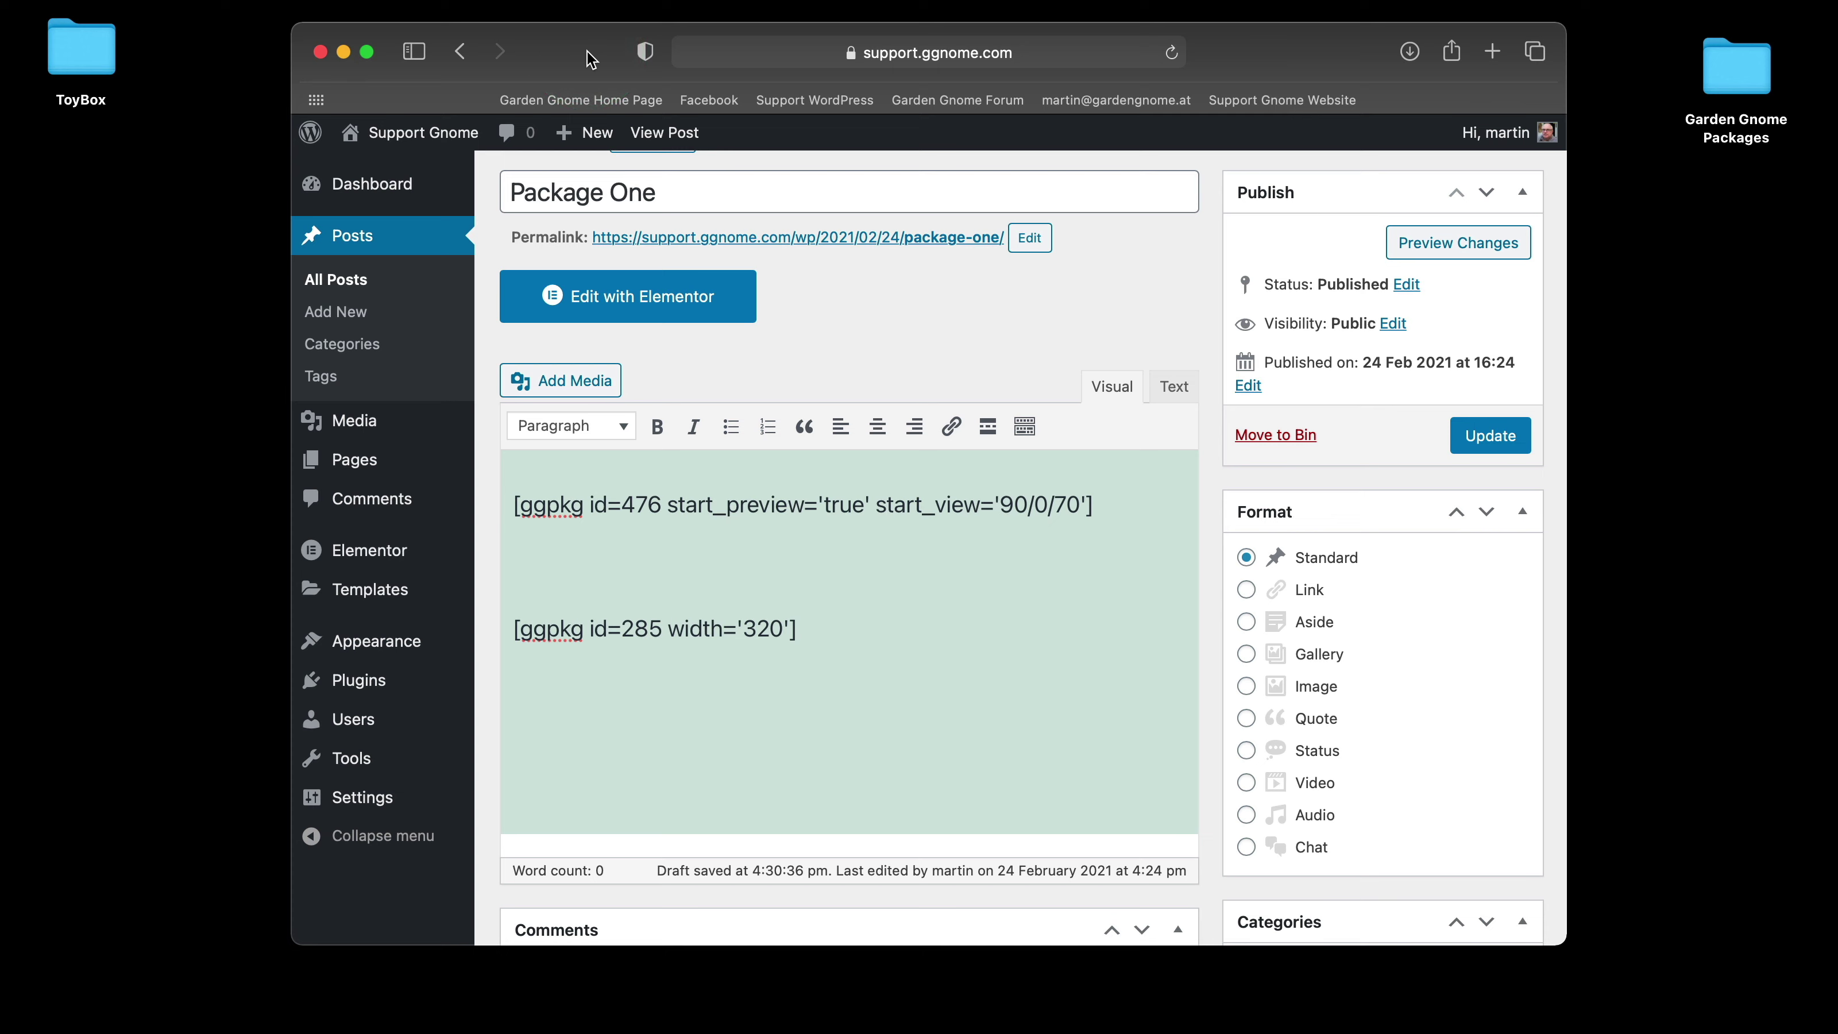
{"action": "left_click", "coordinate": [591, 64]}
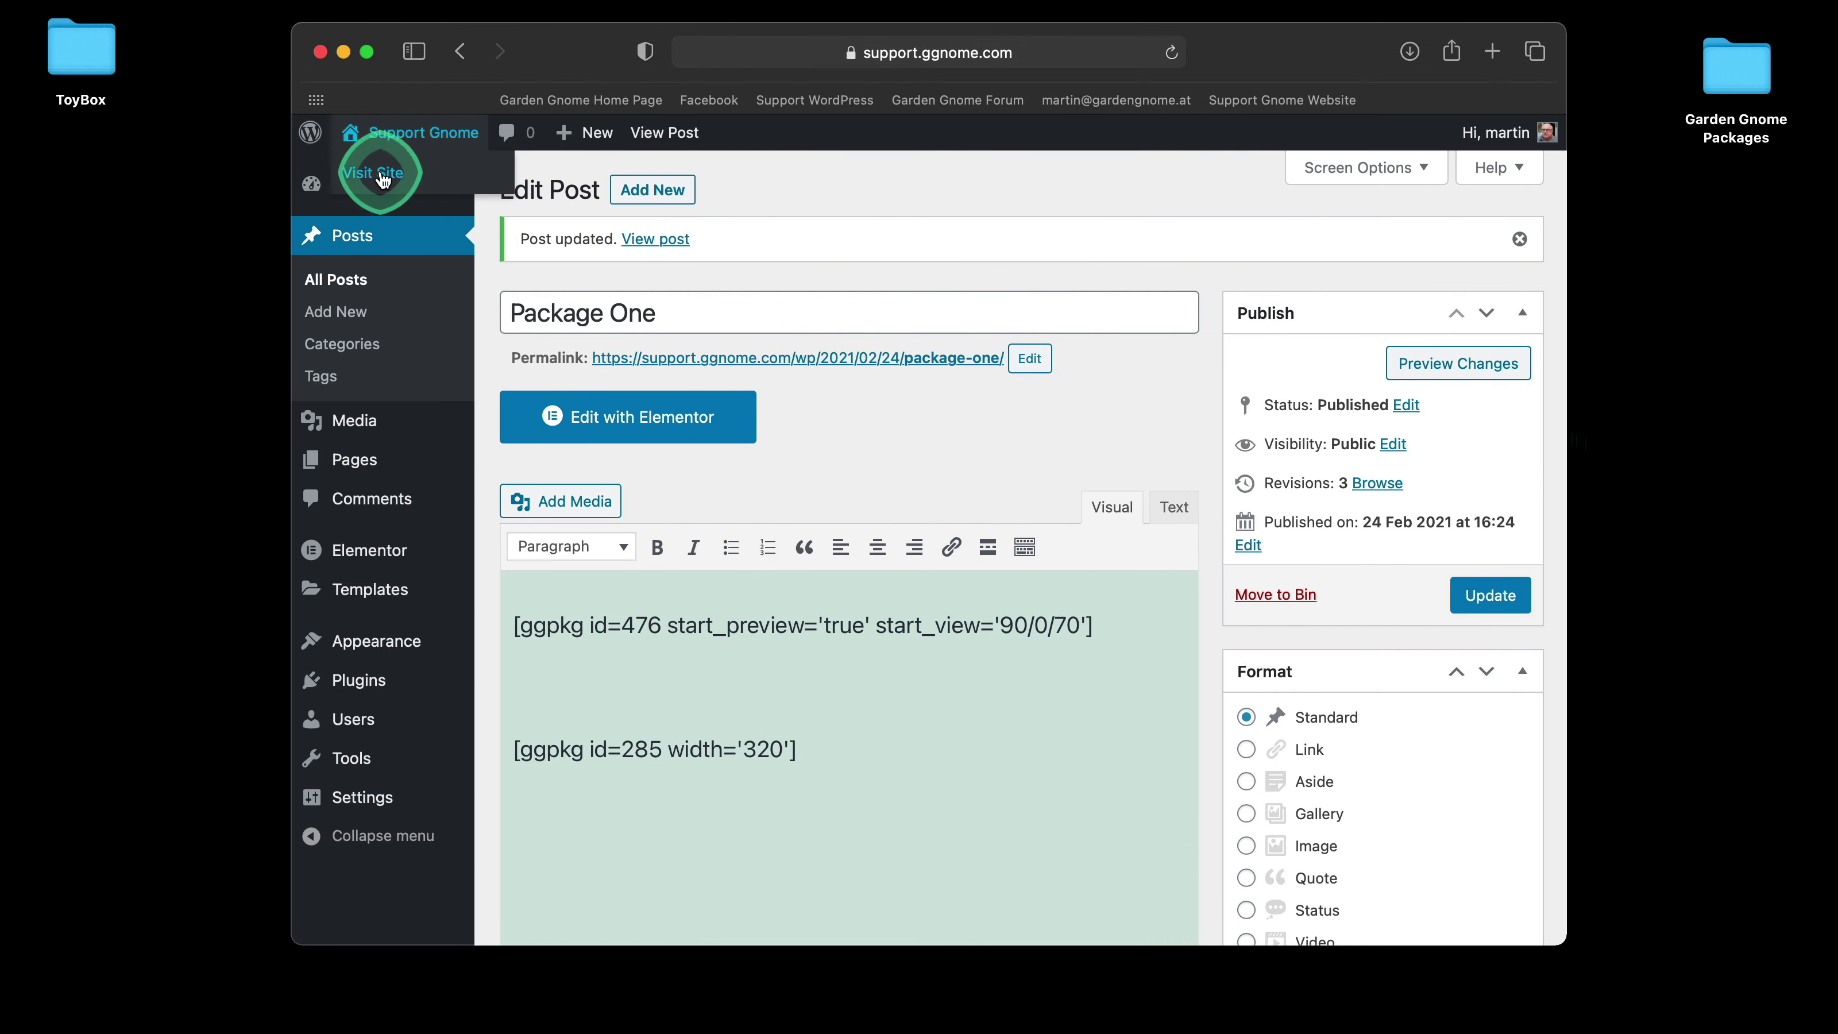
{"action": "left_click", "coordinate": [423, 133]}
- Review the two embedded packages on the live site and start the panorama to check its starting view
{"action": "scroll", "coordinate": [1352, 594], "scroll_direction": "down", "scroll_amount": 10}
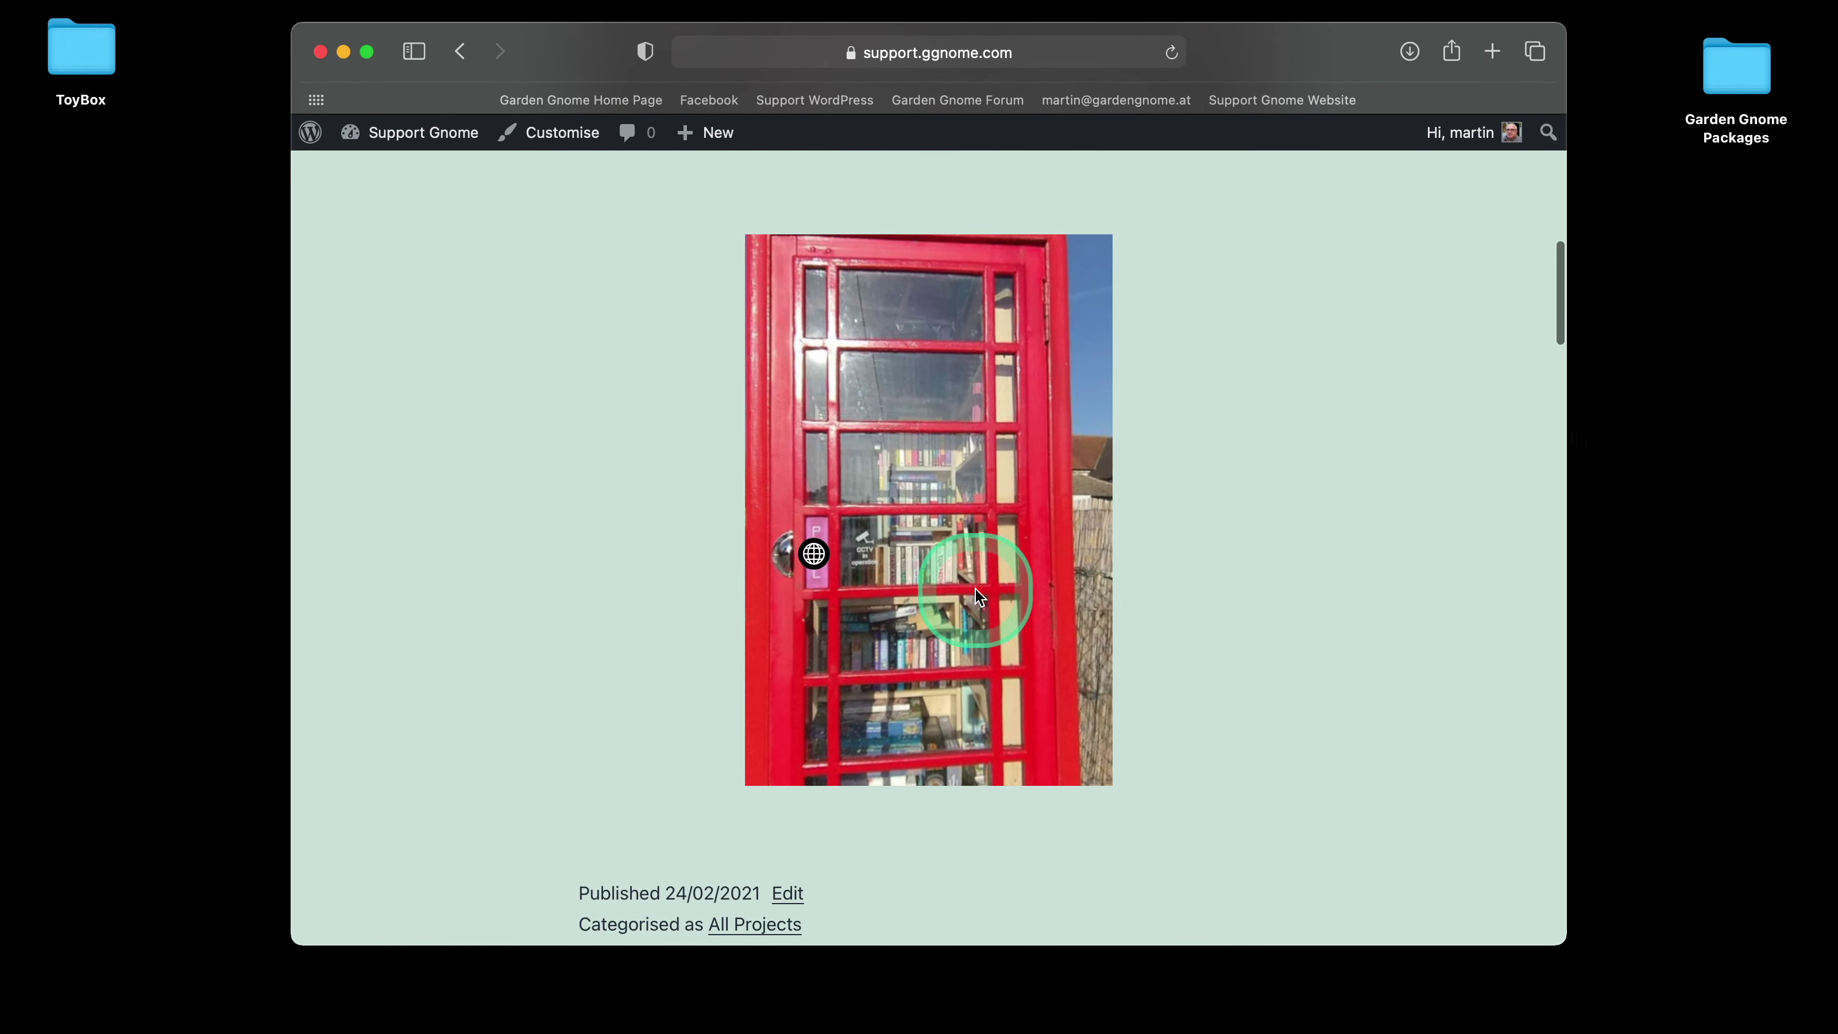
{"action": "scroll", "coordinate": [1214, 578], "scroll_direction": "up", "scroll_amount": 4}
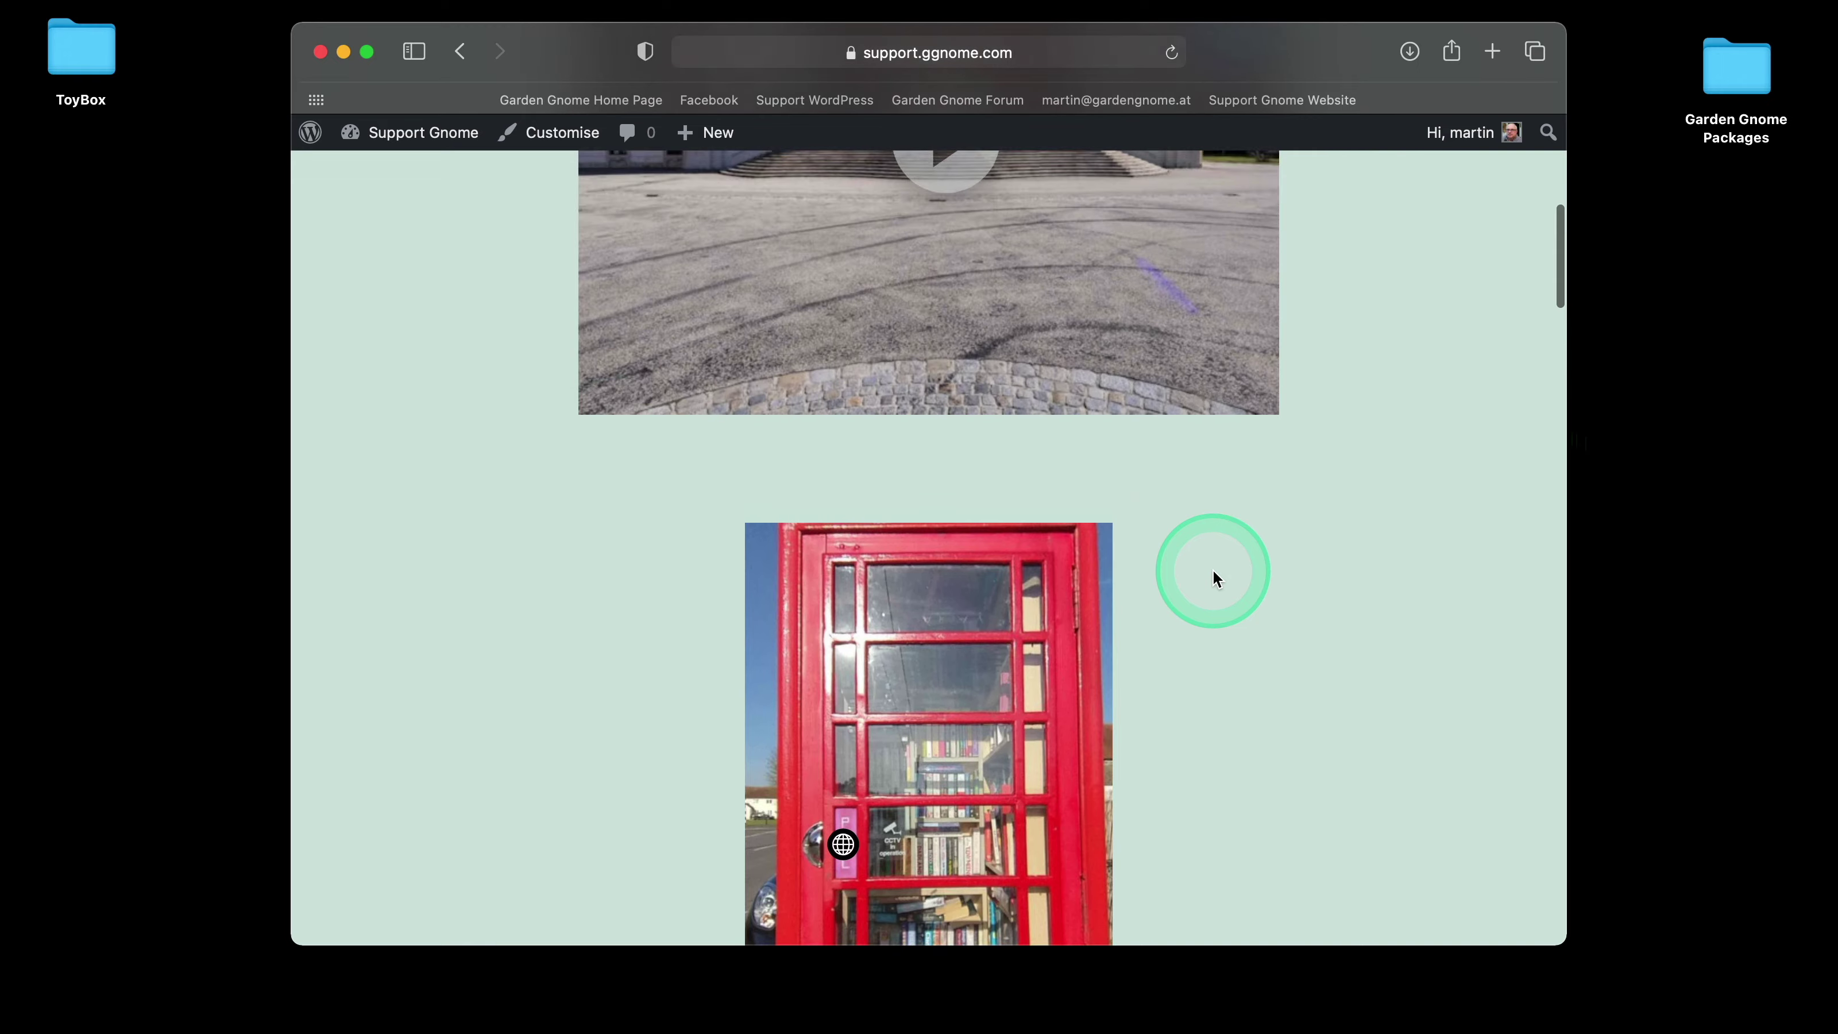
{"action": "scroll", "coordinate": [1315, 577], "scroll_direction": "up", "scroll_amount": 5}
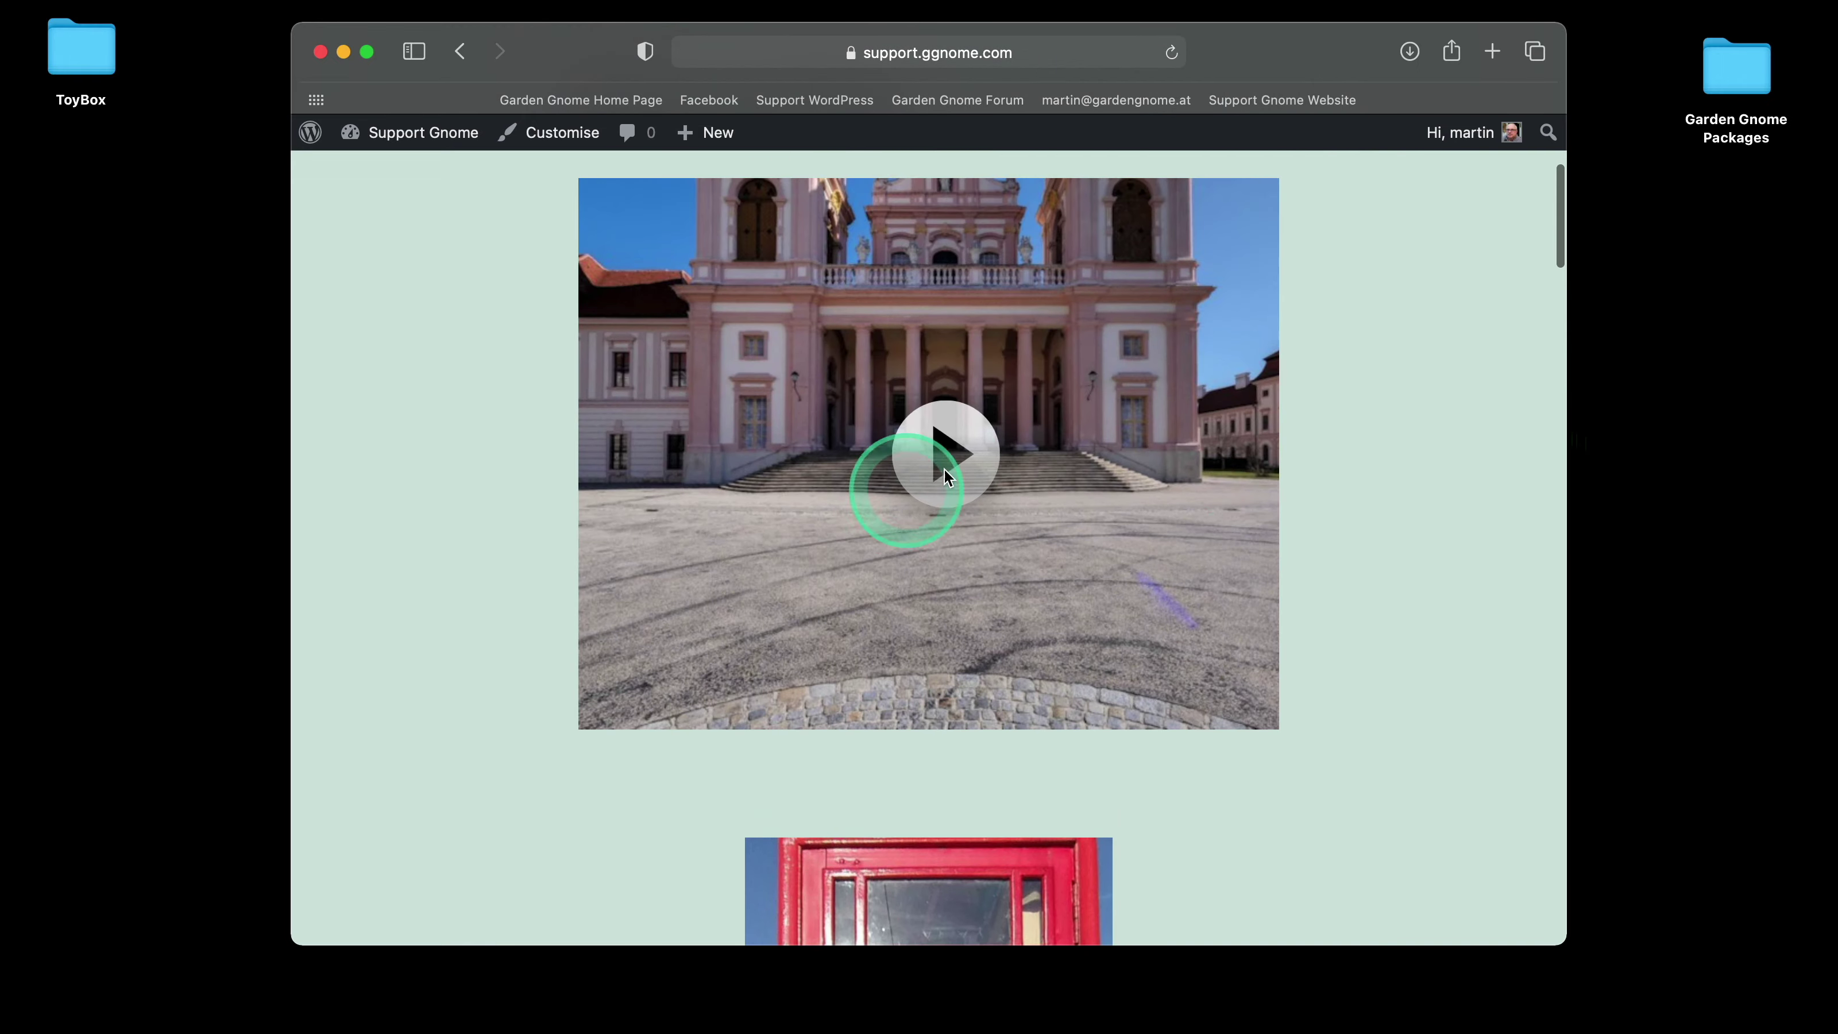
{"action": "left_click", "coordinate": [961, 493]}
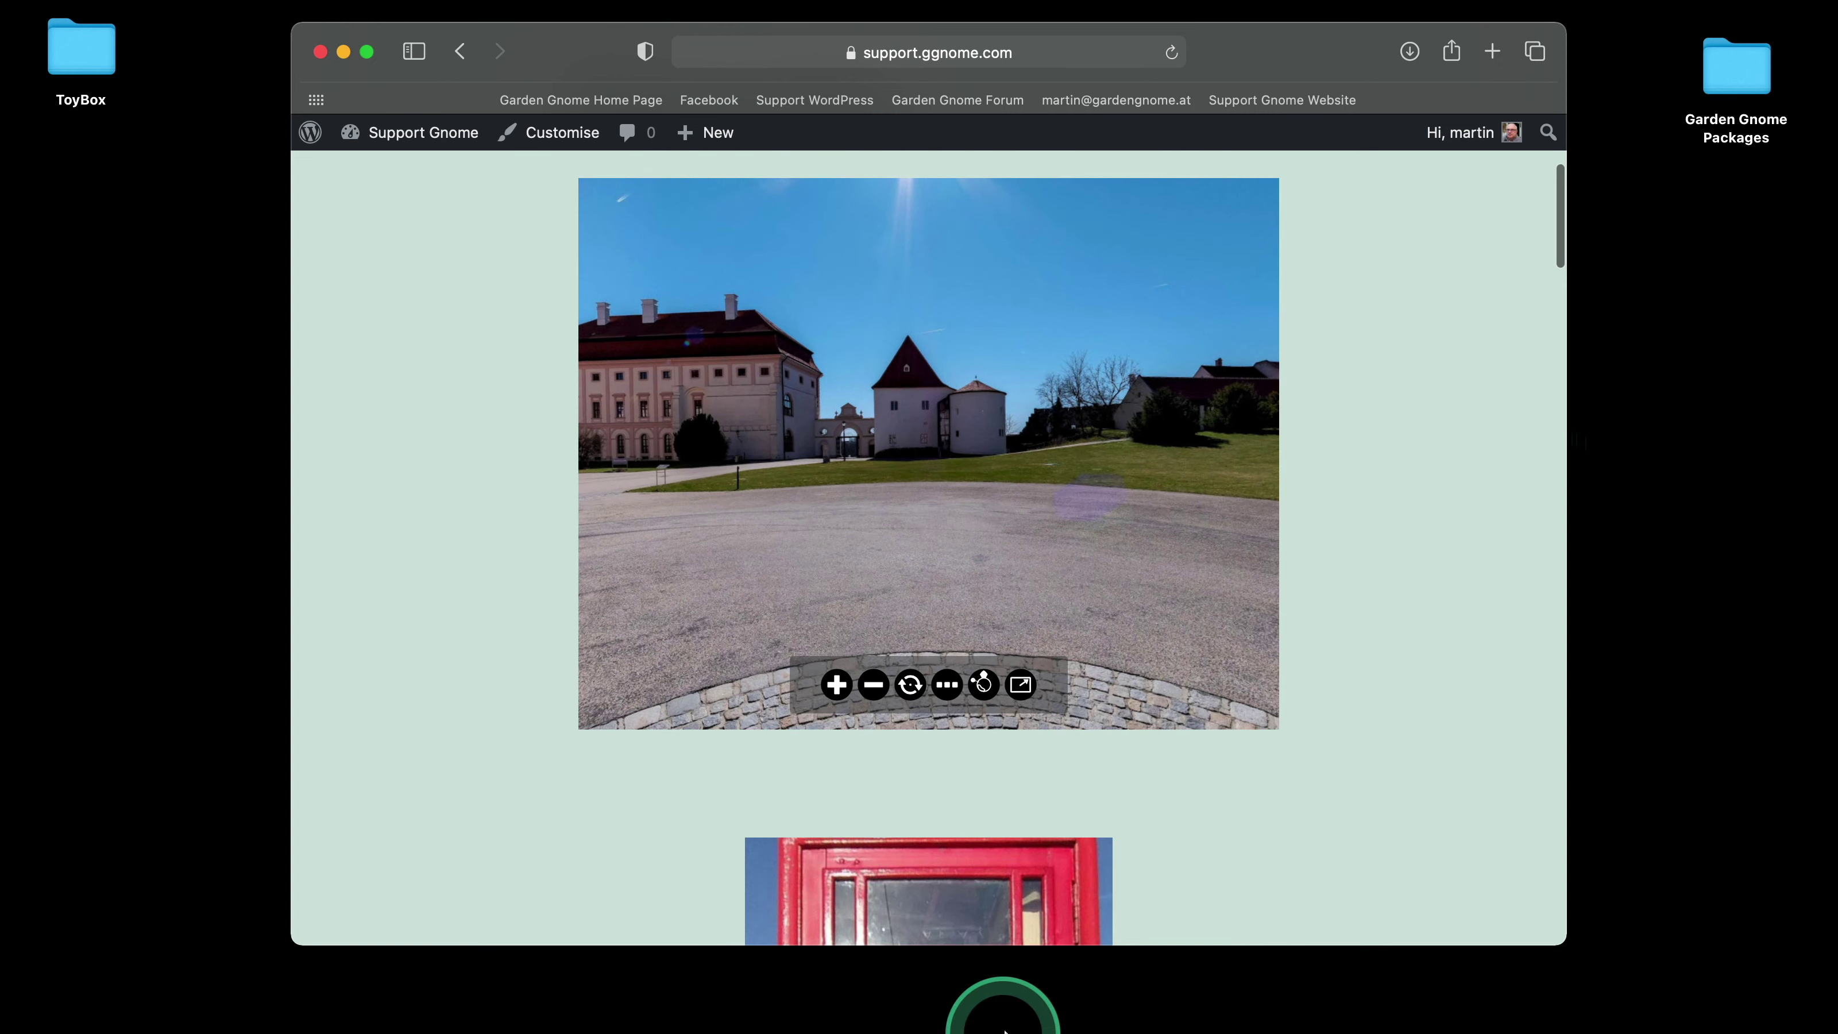
- Restore the minimized Garden Gnome documentation window and review the table of ggpkg shortcode attributes for WordPress
{"action": "mouse_move", "coordinate": [1006, 1030]}
{"action": "left_click", "coordinate": [1154, 972]}
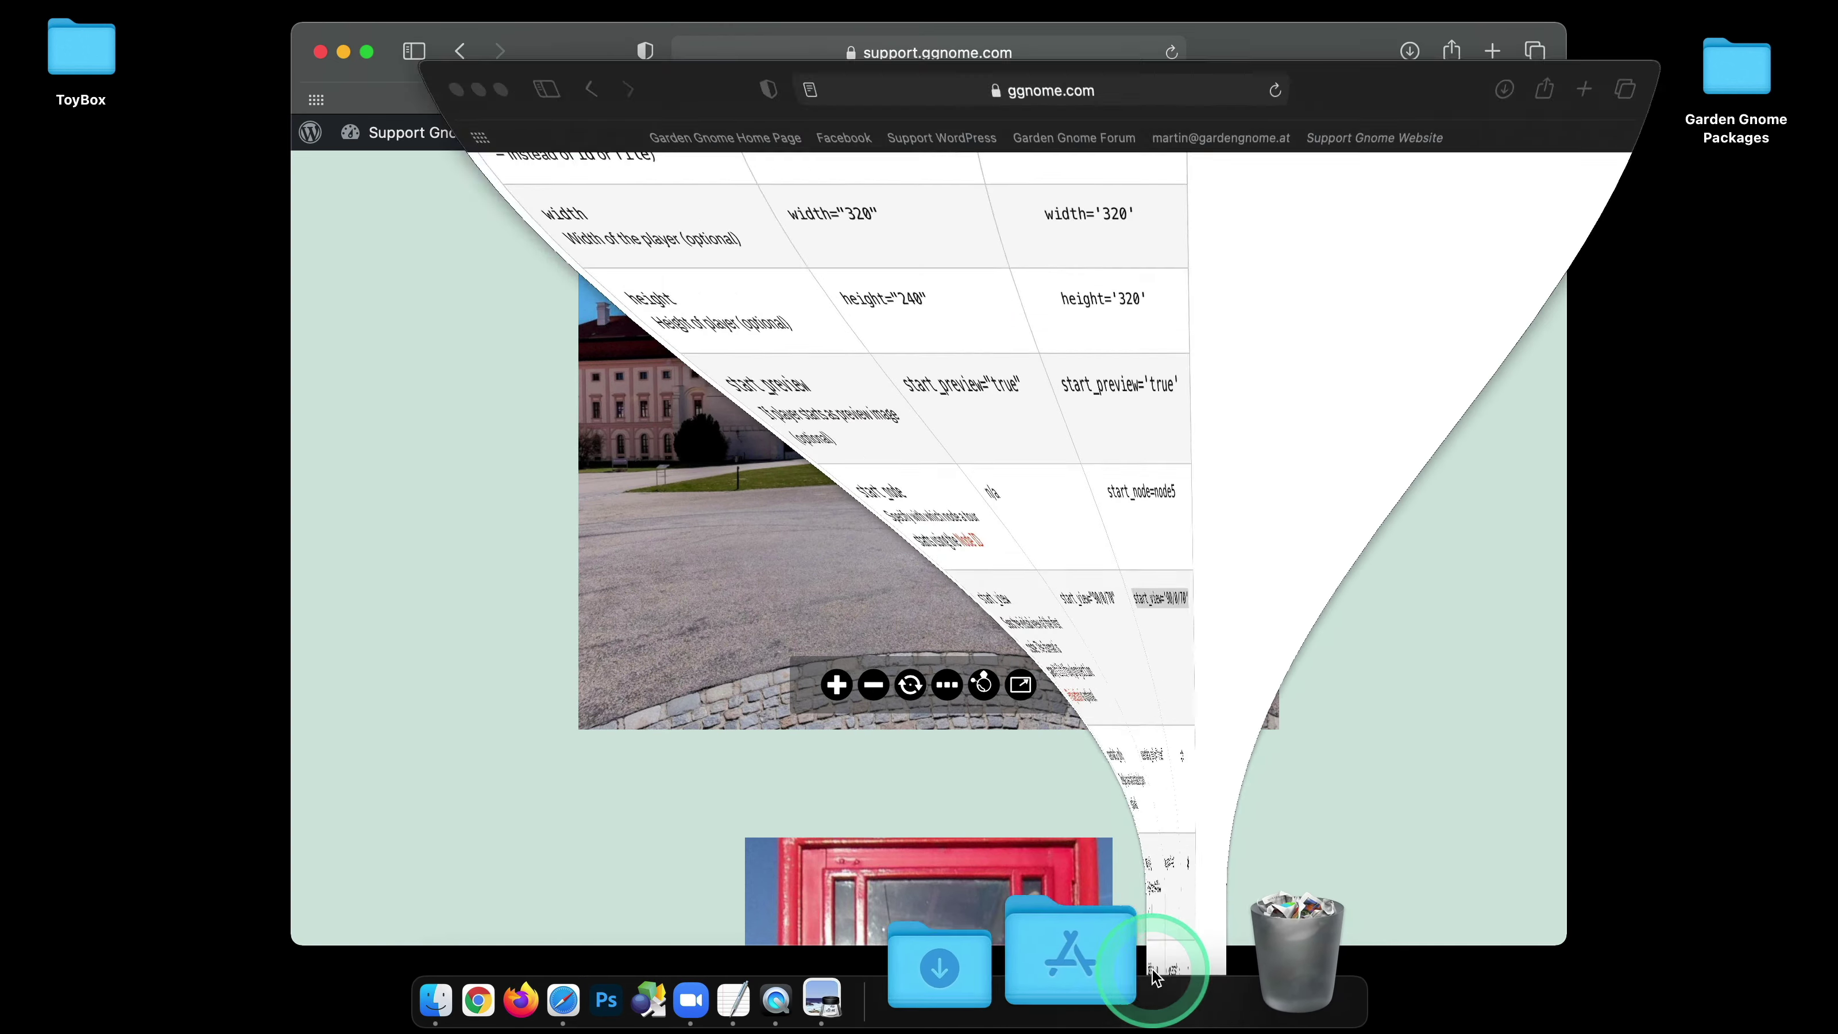
{"action": "left_click", "coordinate": [1243, 540]}
{"action": "scroll", "coordinate": [1243, 539], "scroll_direction": "down", "scroll_amount": 3}
{"action": "scroll", "coordinate": [1245, 542], "scroll_direction": "down", "scroll_amount": 3}
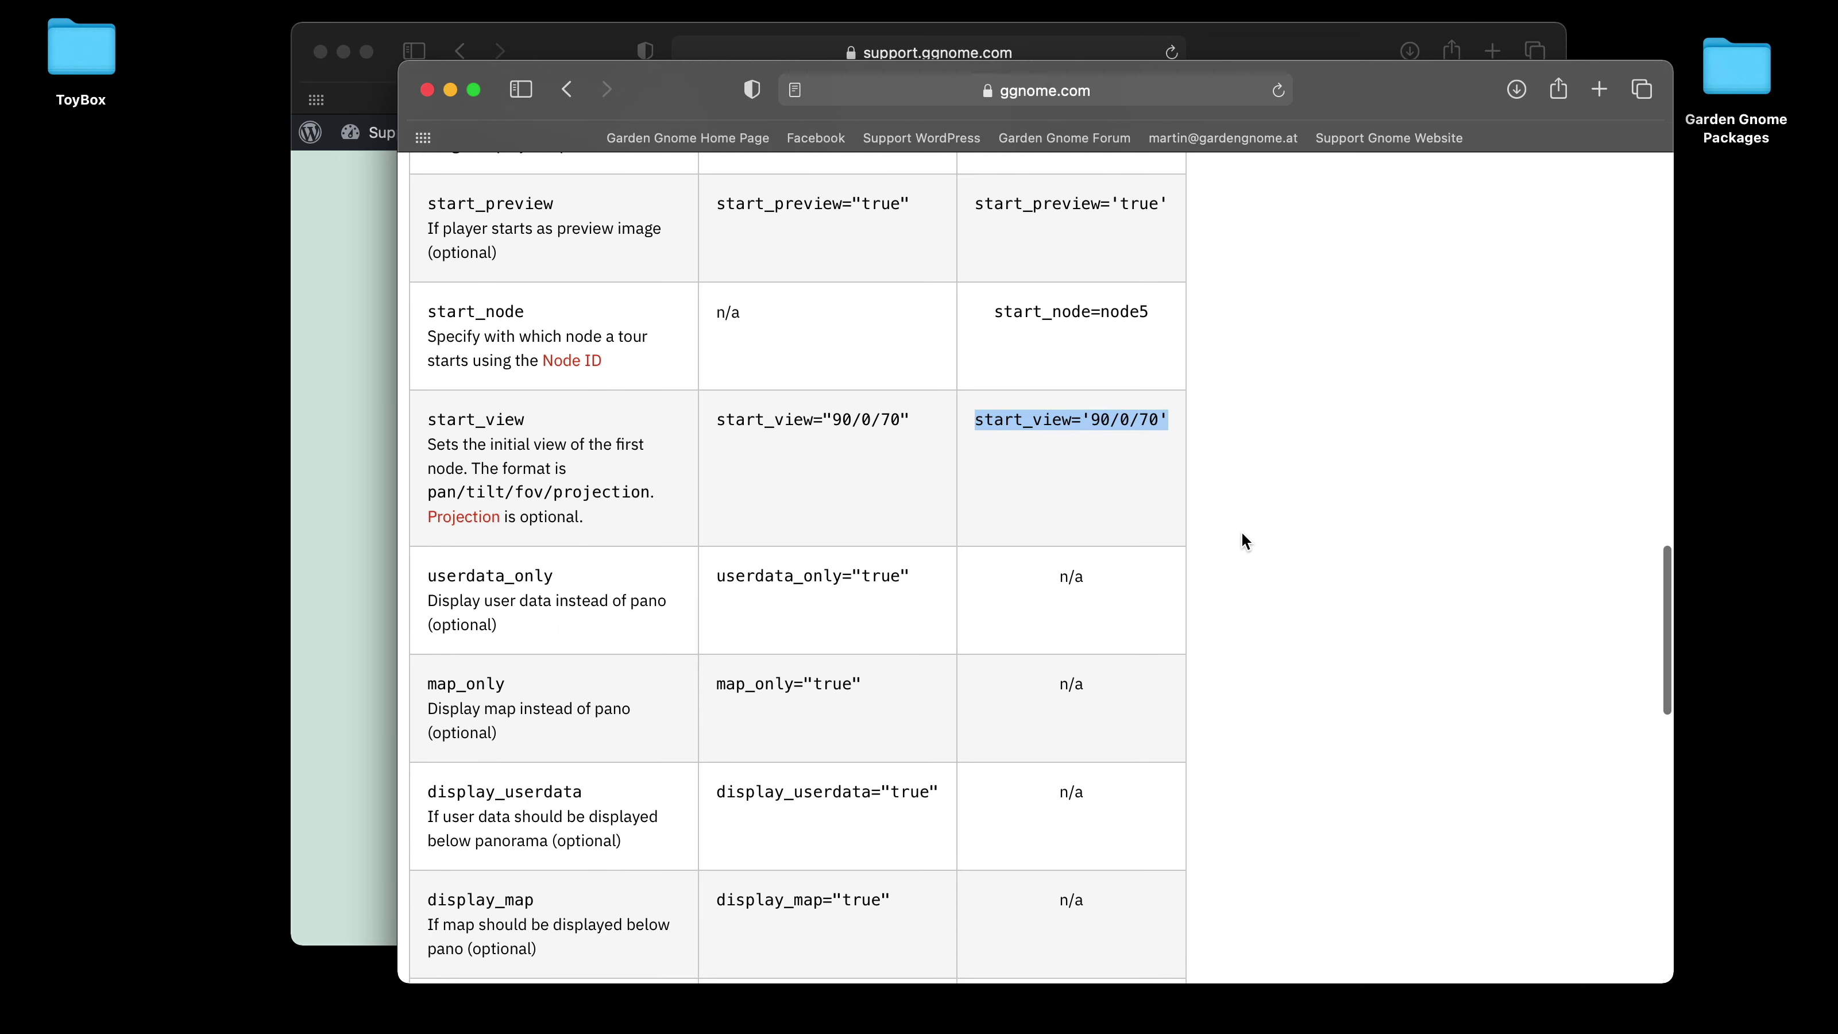
{"action": "scroll", "coordinate": [1242, 533], "scroll_direction": "up", "scroll_amount": 12}
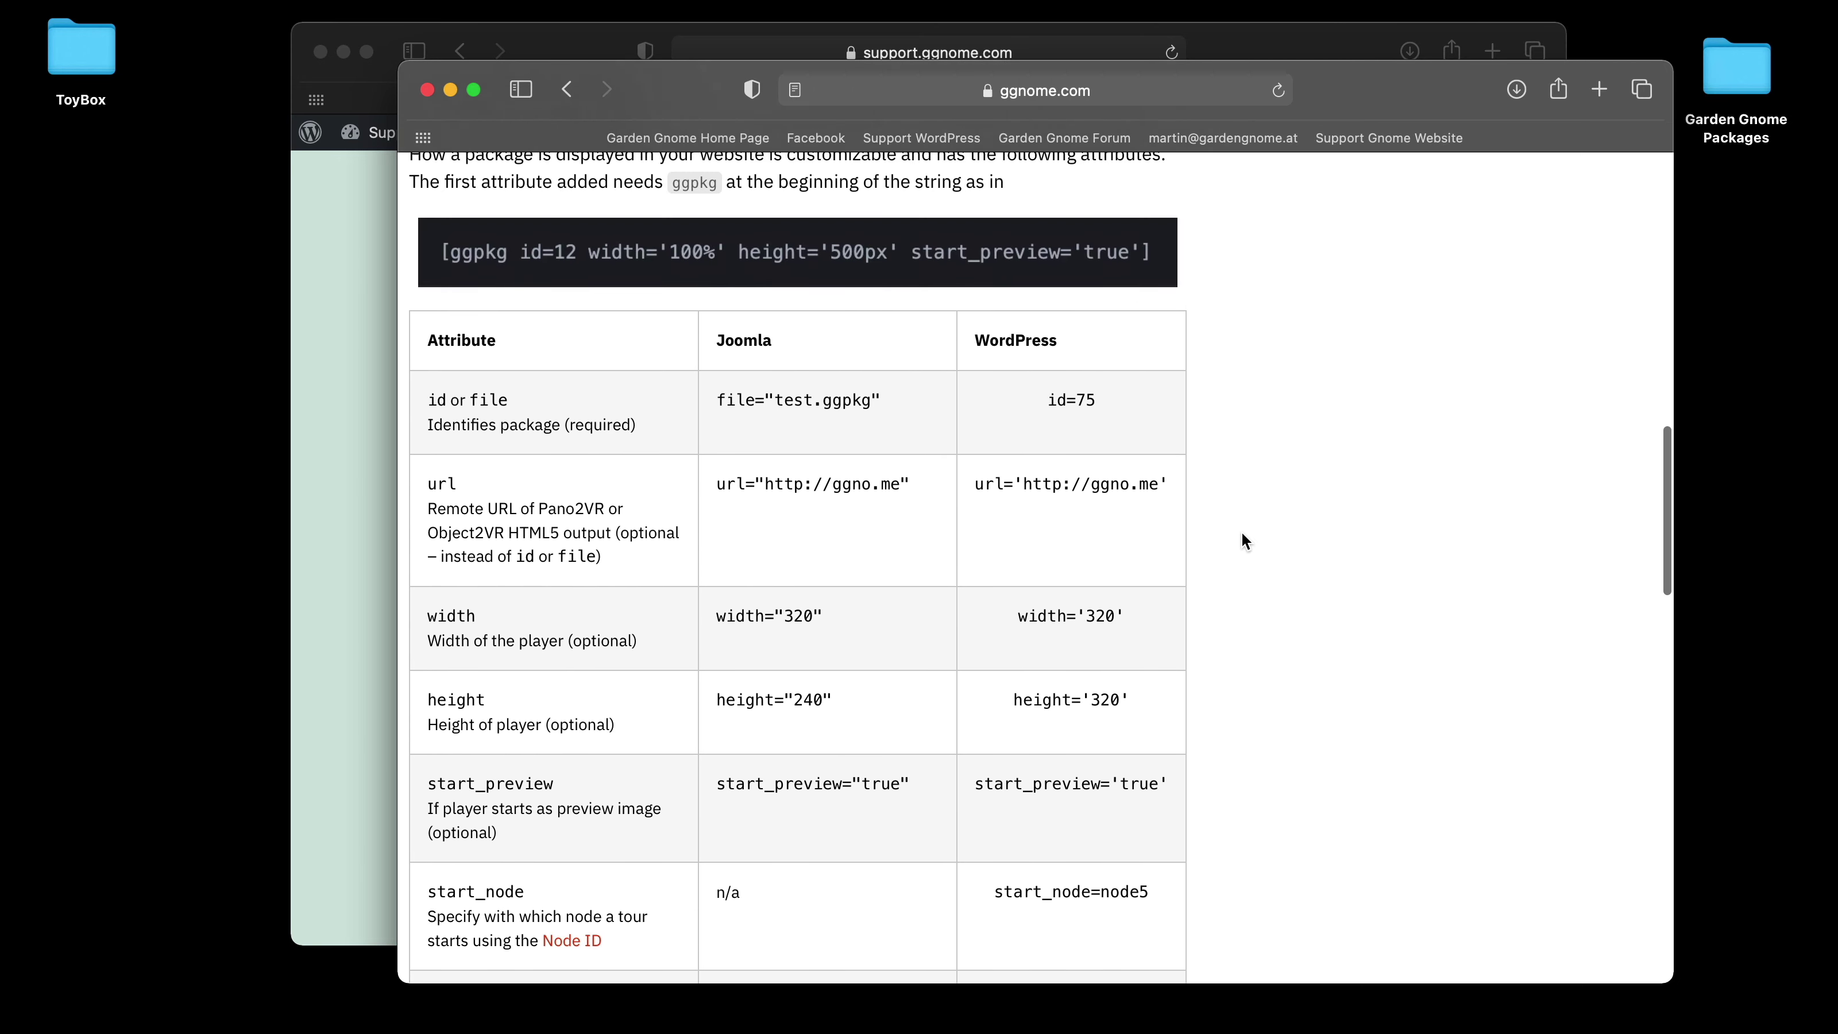
{"action": "scroll", "coordinate": [1242, 534], "scroll_direction": "down", "scroll_amount": 4}
{"action": "scroll", "coordinate": [1242, 534], "scroll_direction": "down", "scroll_amount": 3}
{"action": "left_click", "coordinate": [730, 605]}
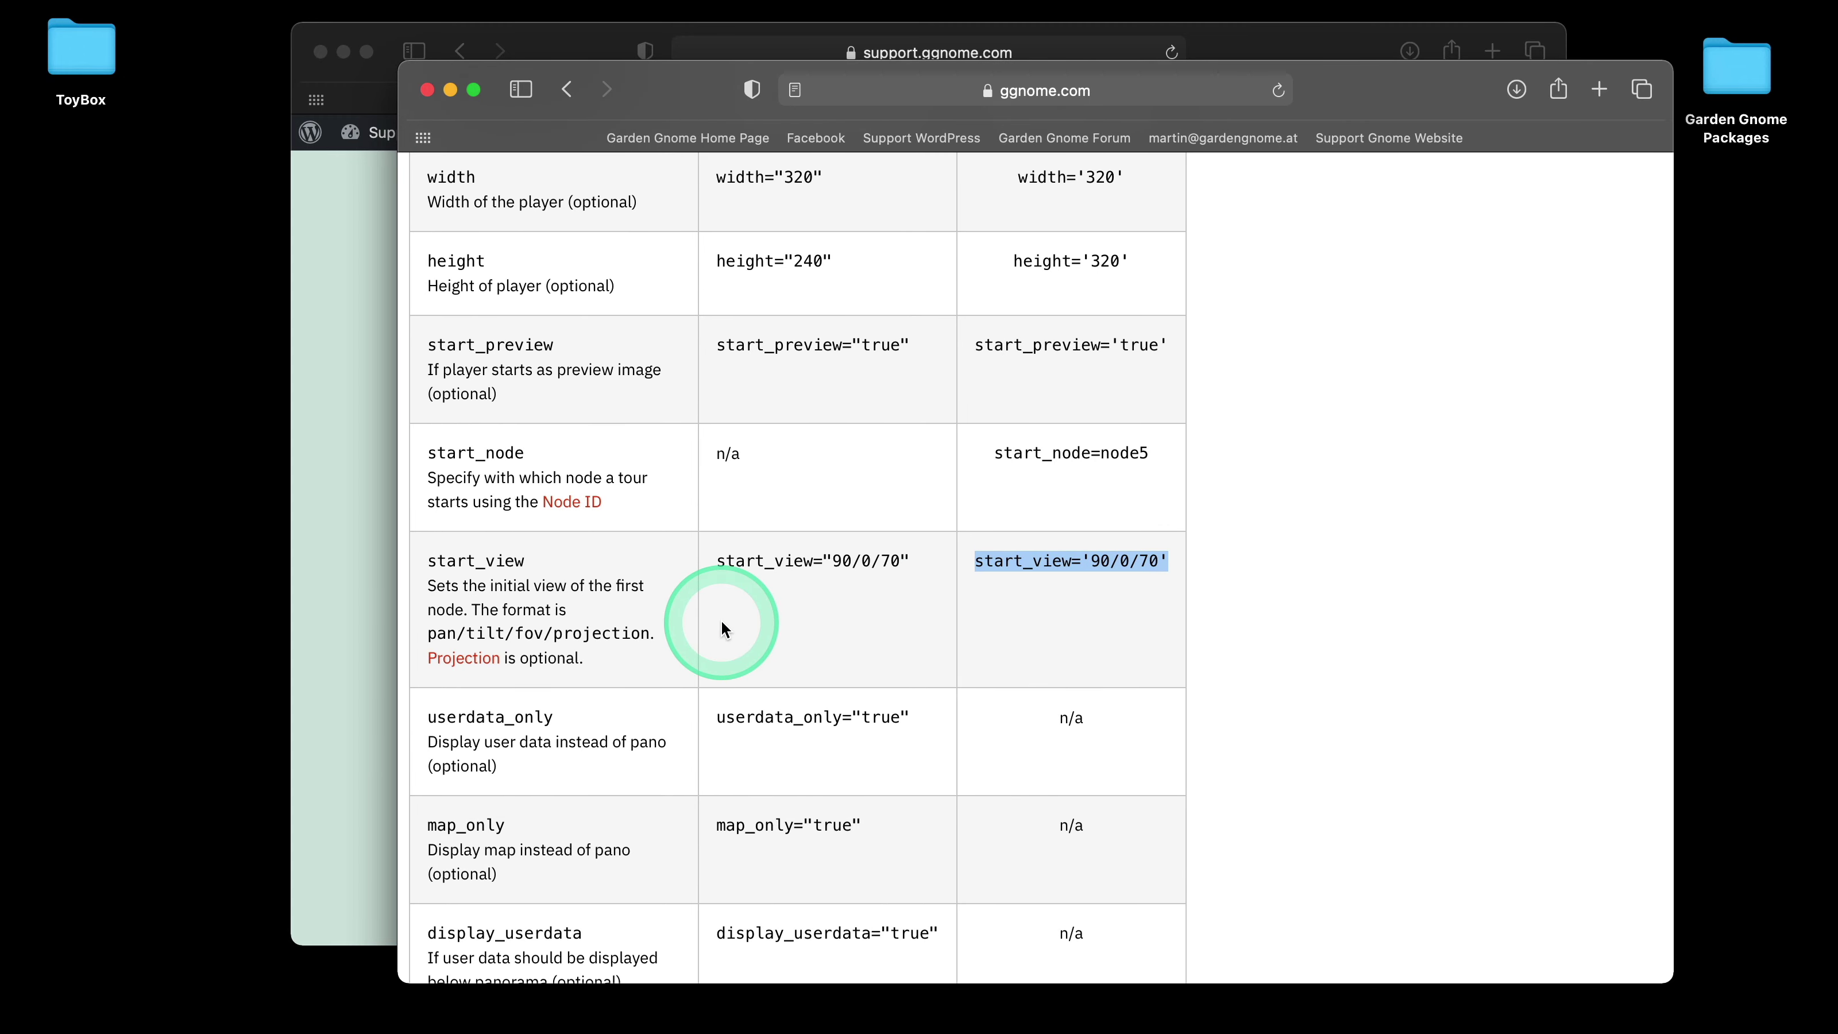
{"action": "scroll", "coordinate": [696, 585], "scroll_direction": "up", "scroll_amount": 3}
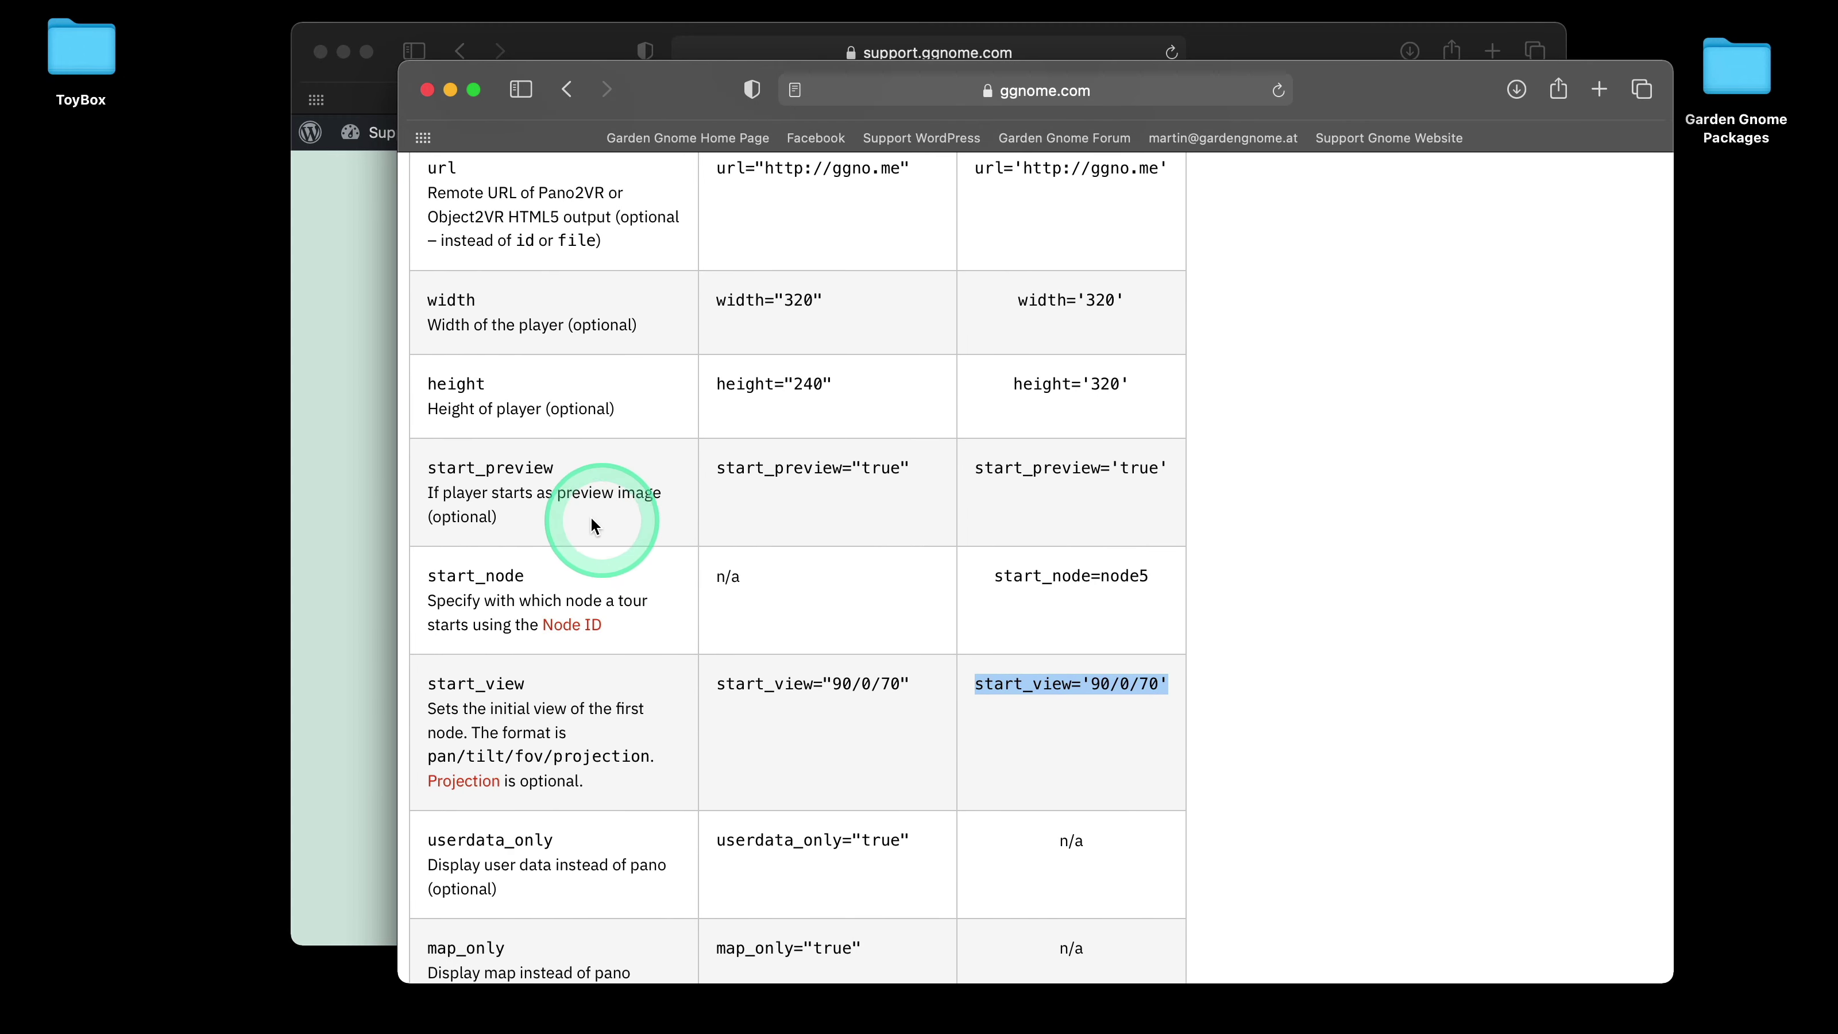
{"action": "scroll", "coordinate": [598, 502], "scroll_direction": "up", "scroll_amount": 2}
{"action": "scroll", "coordinate": [598, 502], "scroll_direction": "up", "scroll_amount": 2}
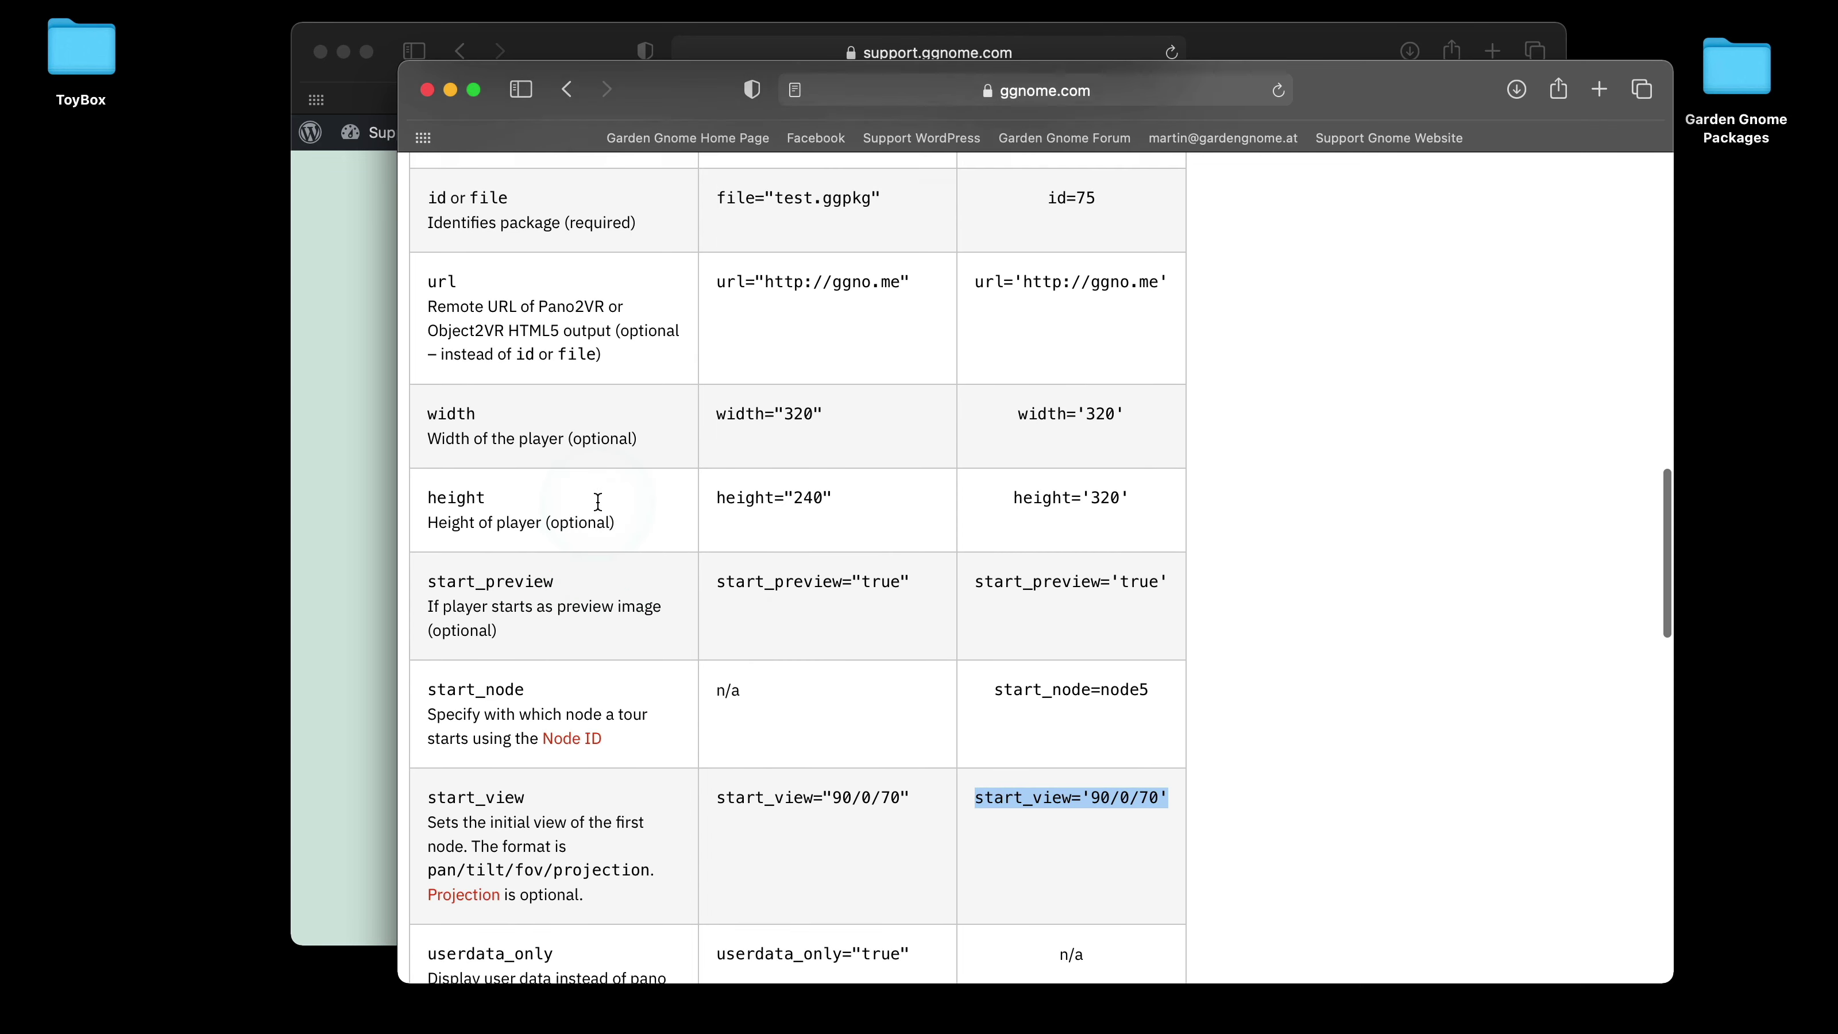
- Copy the start_node=node5 example from the start_node row of the shortcode attributes table
{"action": "scroll", "coordinate": [598, 503], "scroll_direction": "down", "scroll_amount": 4}
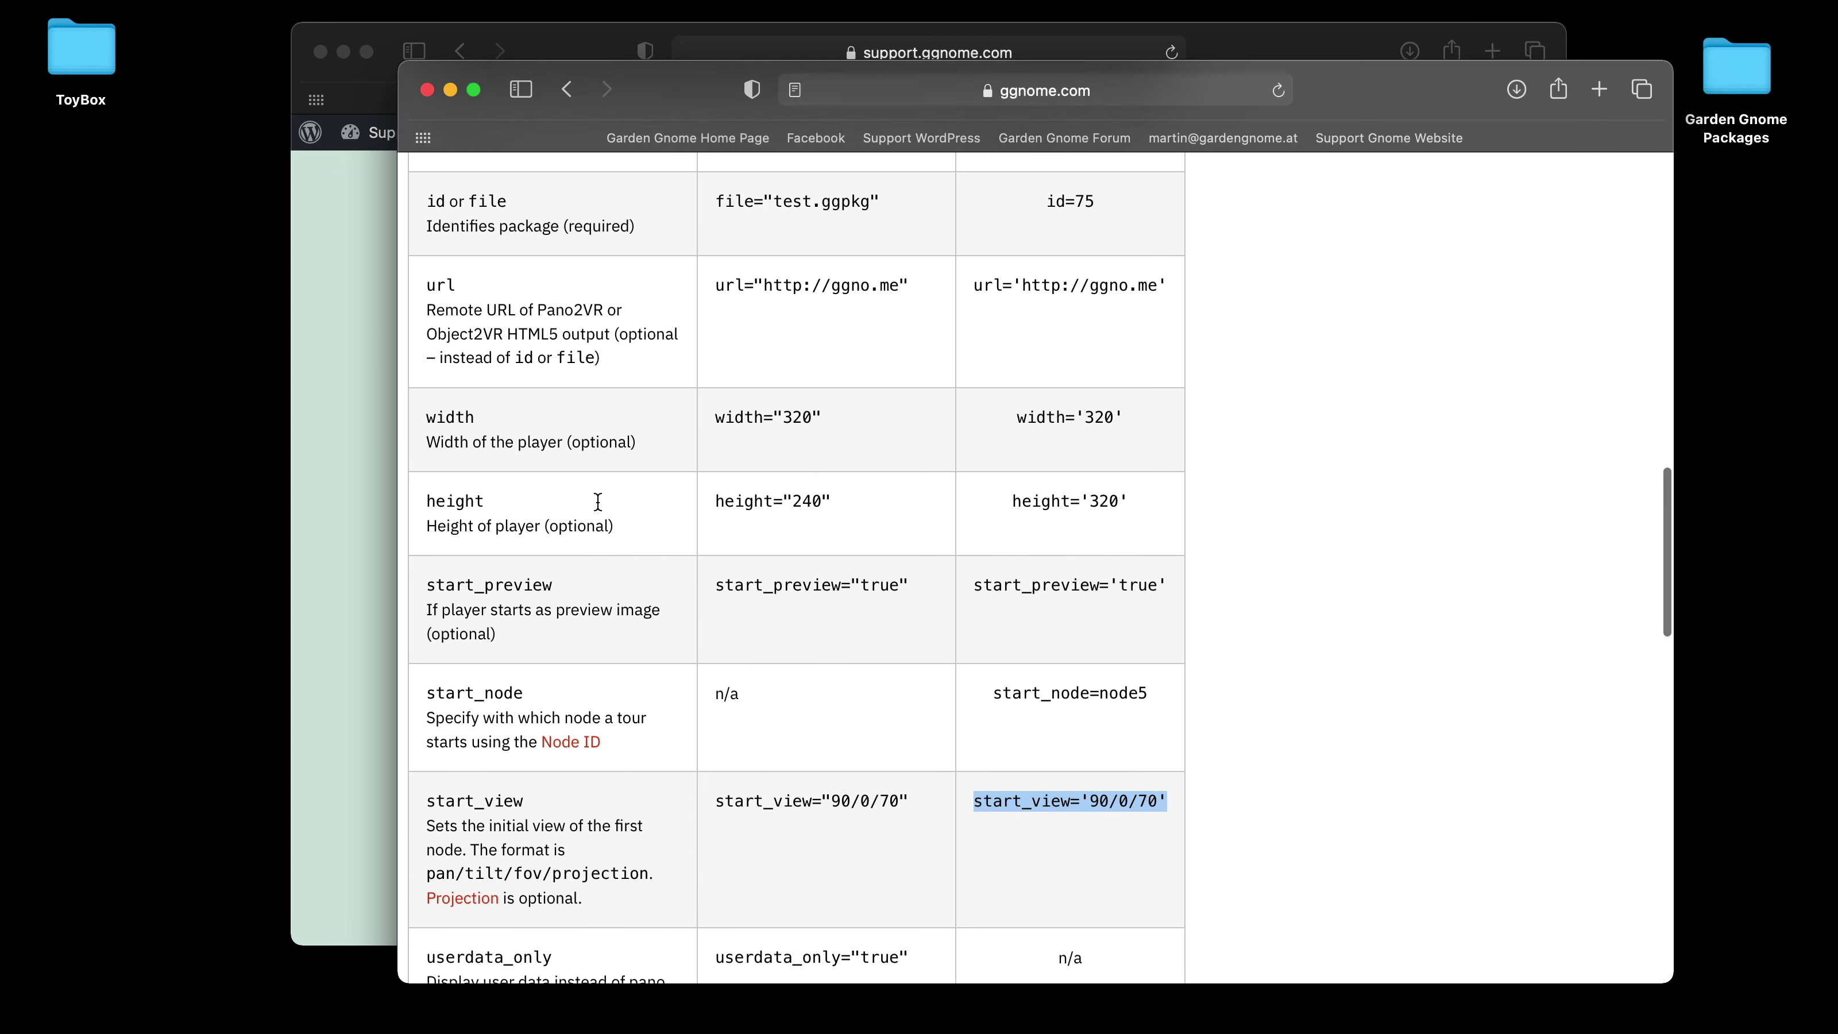
{"action": "left_click", "coordinate": [1149, 580]}
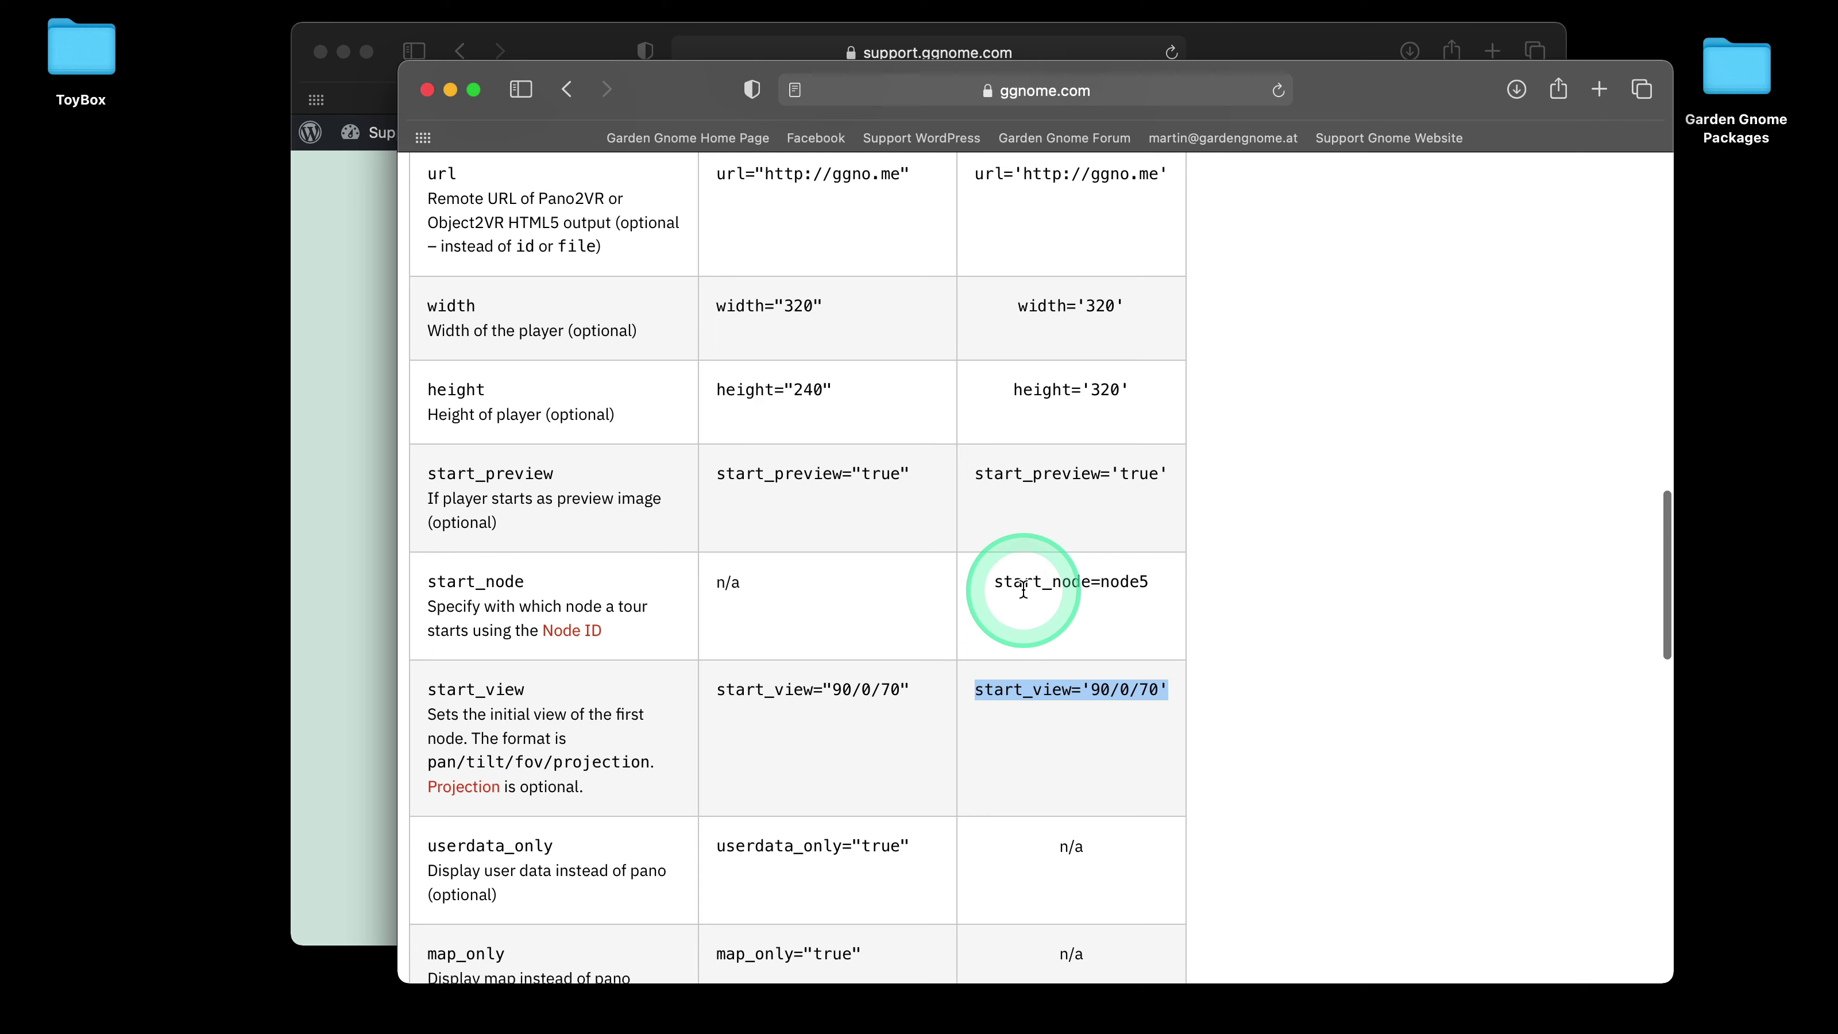
{"action": "left_click_drag", "start_coordinate": [988, 583], "coordinate": [1149, 583]}
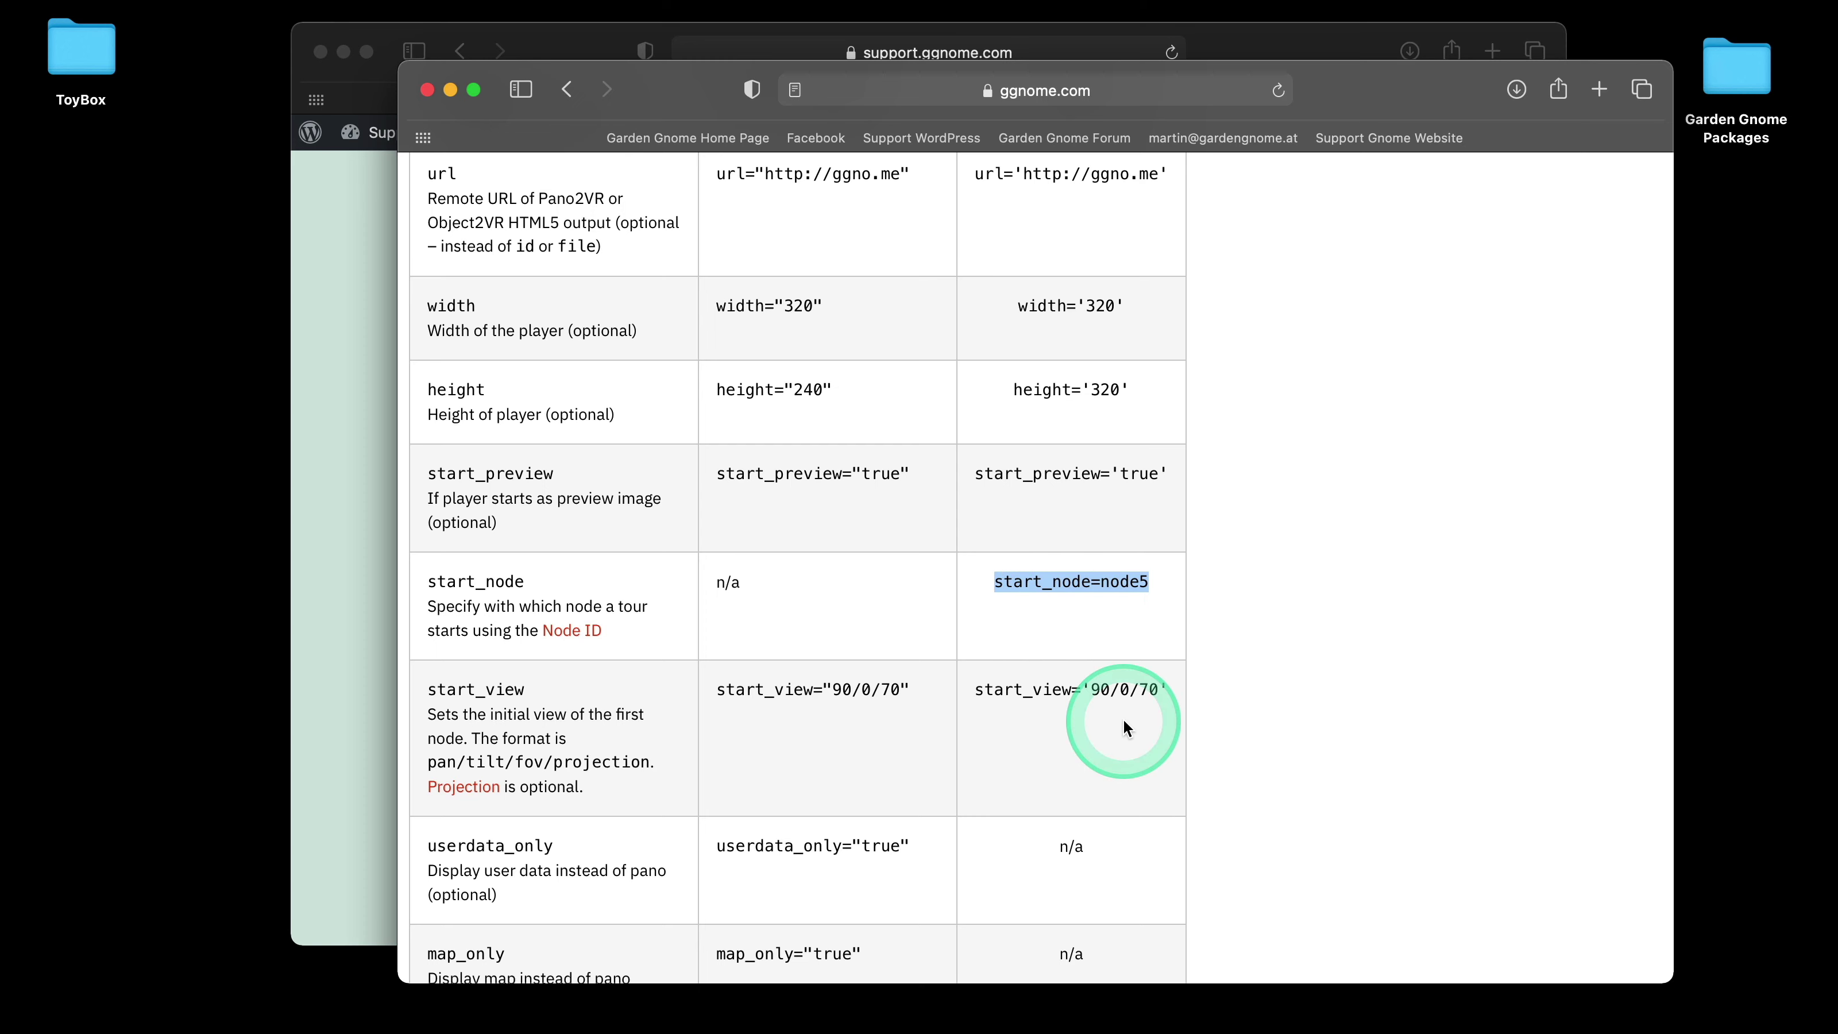
{"action": "left_click", "coordinate": [1005, 576]}
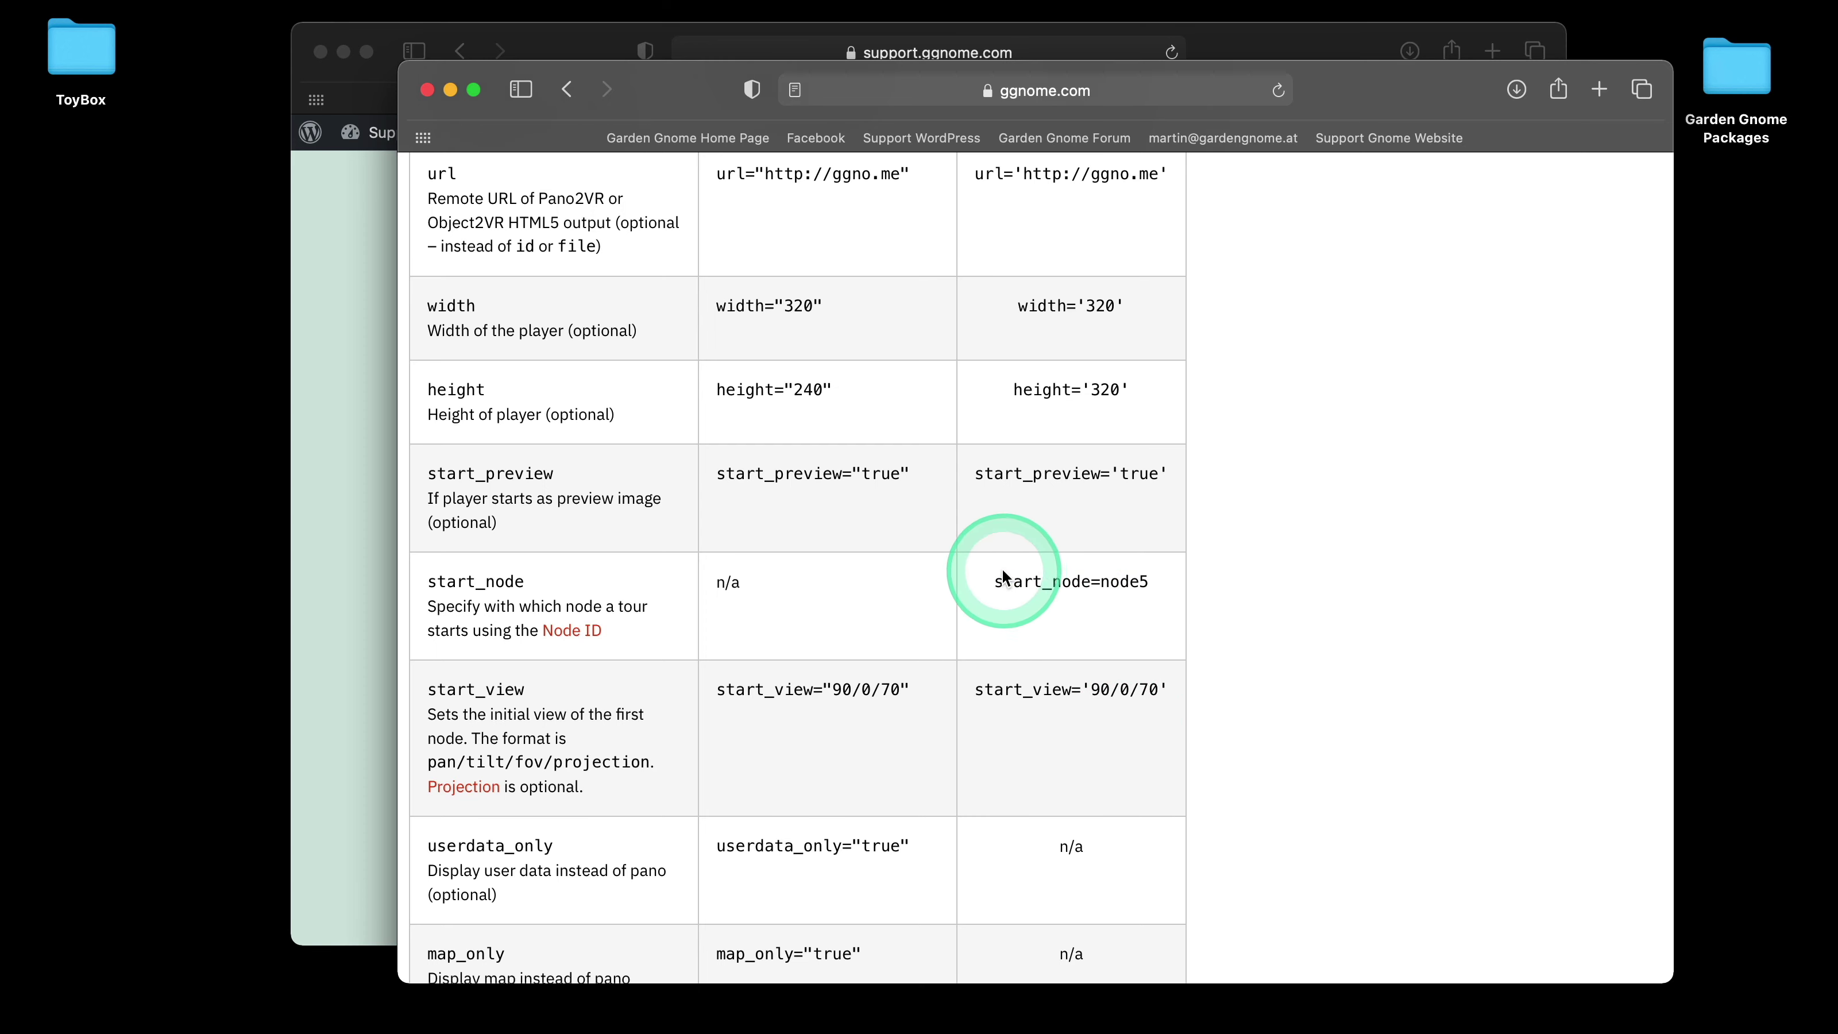
{"action": "left_click_drag", "start_coordinate": [996, 576], "coordinate": [1159, 627]}
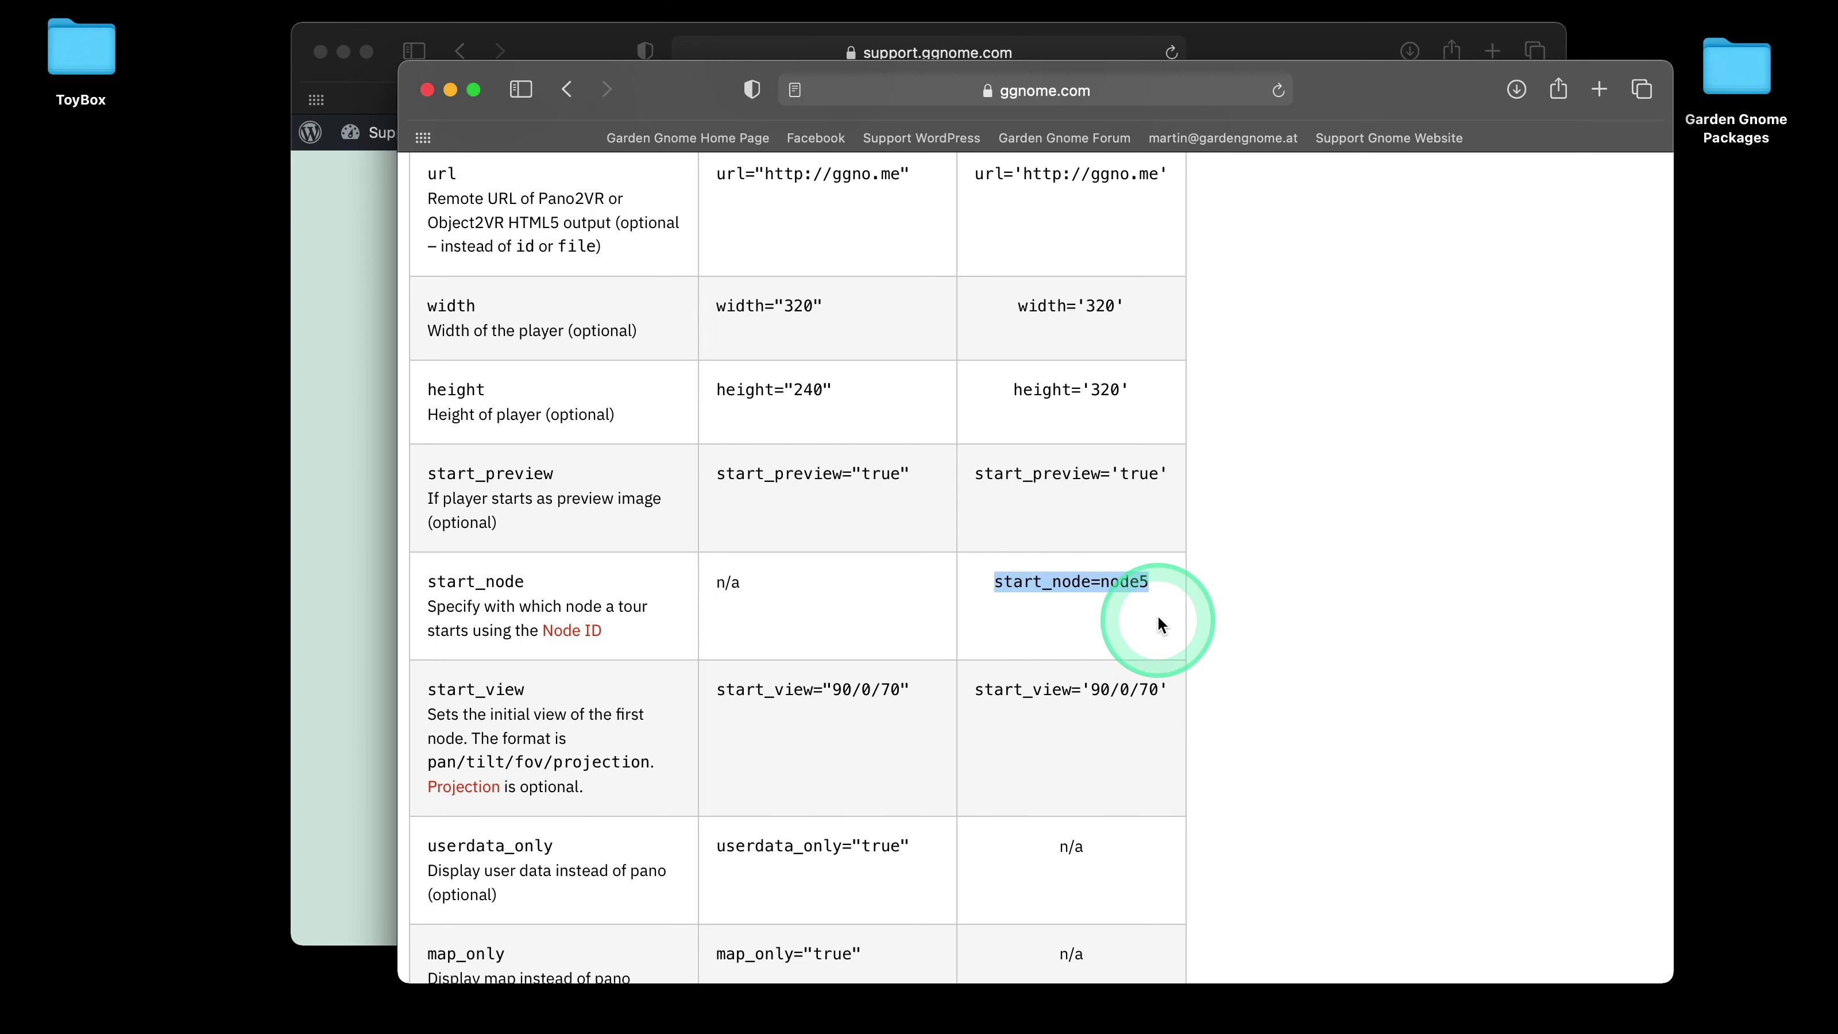
{"action": "key", "text": "super+c"}
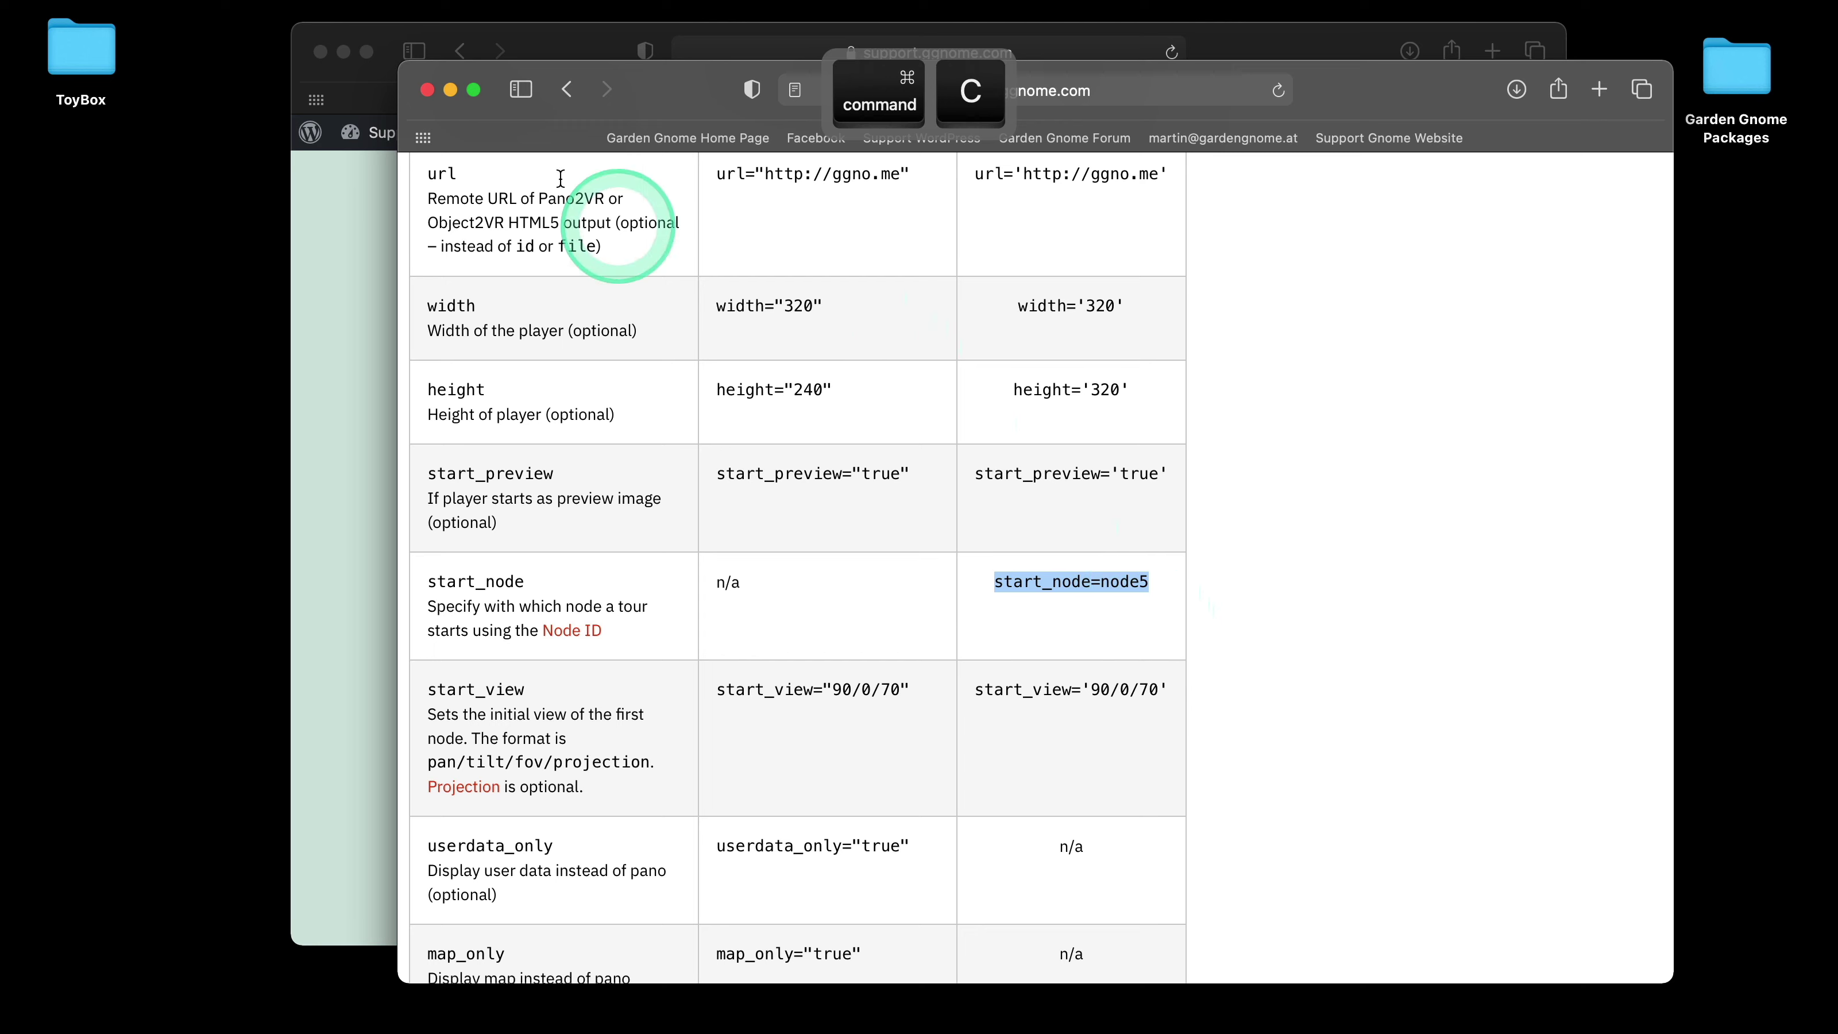
- Switch to the Support Gnome website and open the Package One post in the classic editor
{"action": "left_click", "coordinate": [554, 50]}
{"action": "mouse_move", "coordinate": [405, 137]}
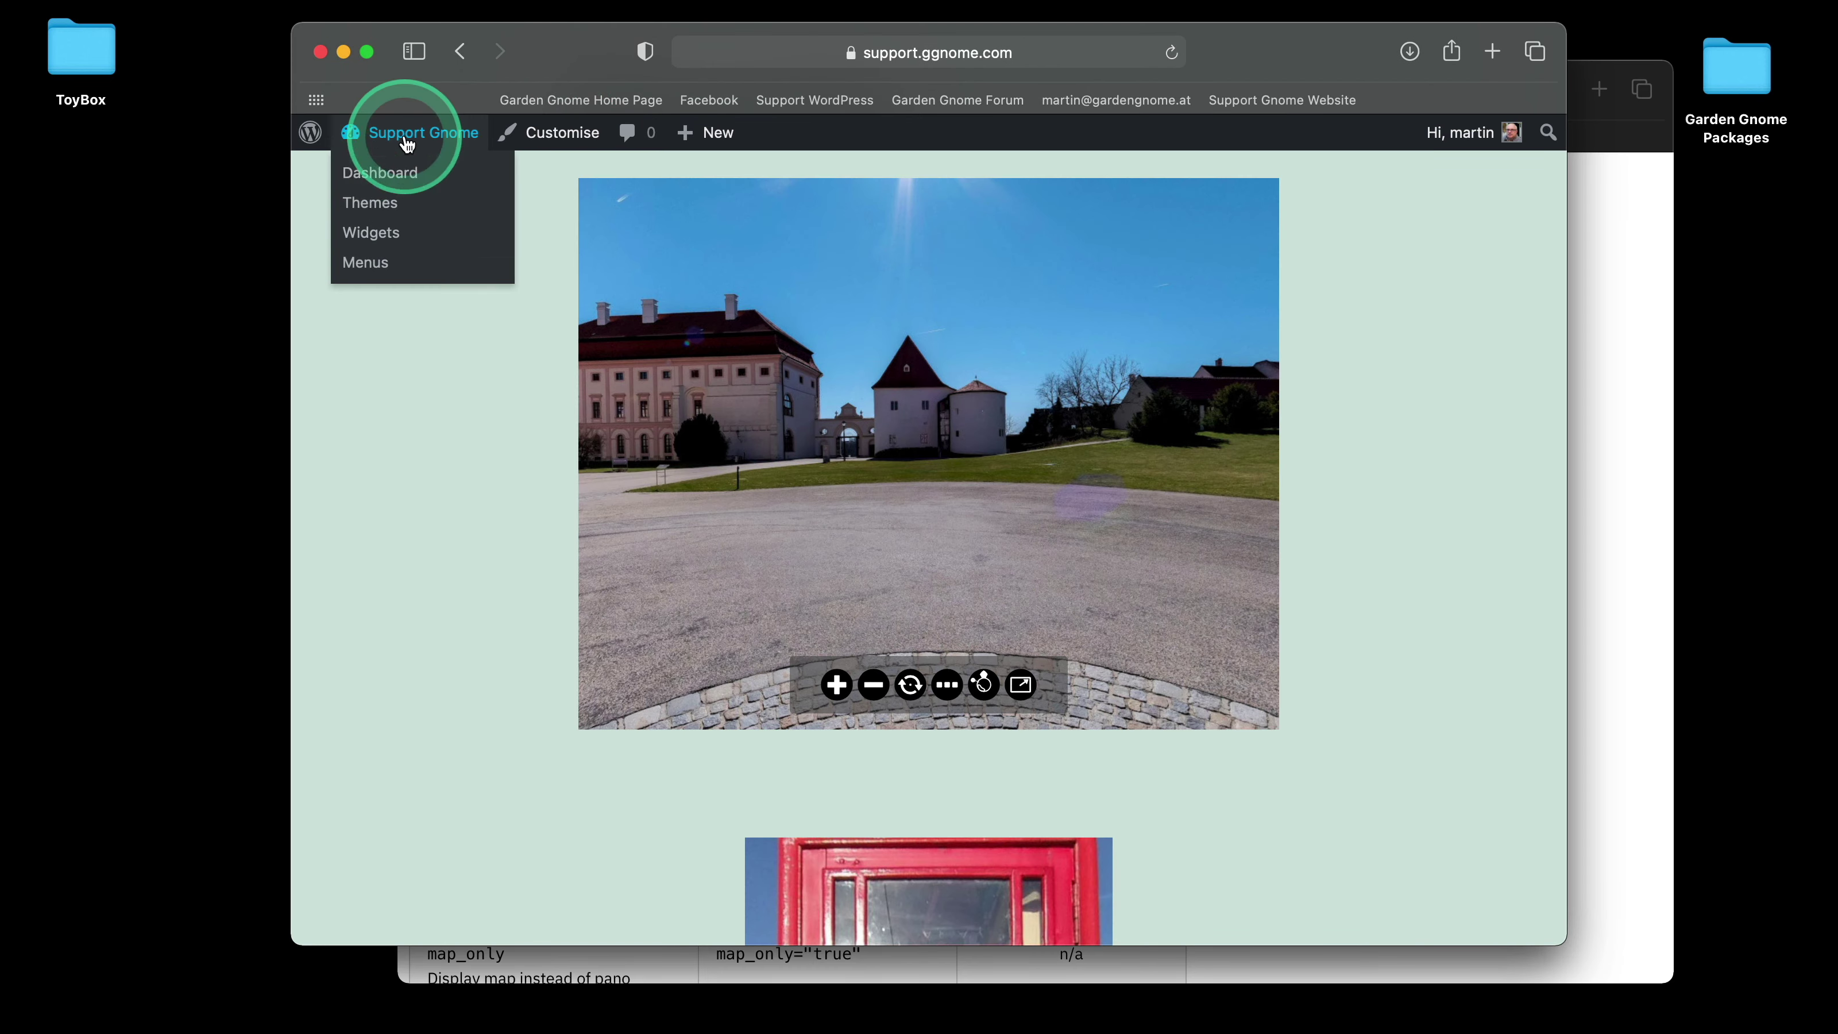
{"action": "left_click", "coordinate": [367, 181]}
{"action": "left_click", "coordinate": [365, 323]}
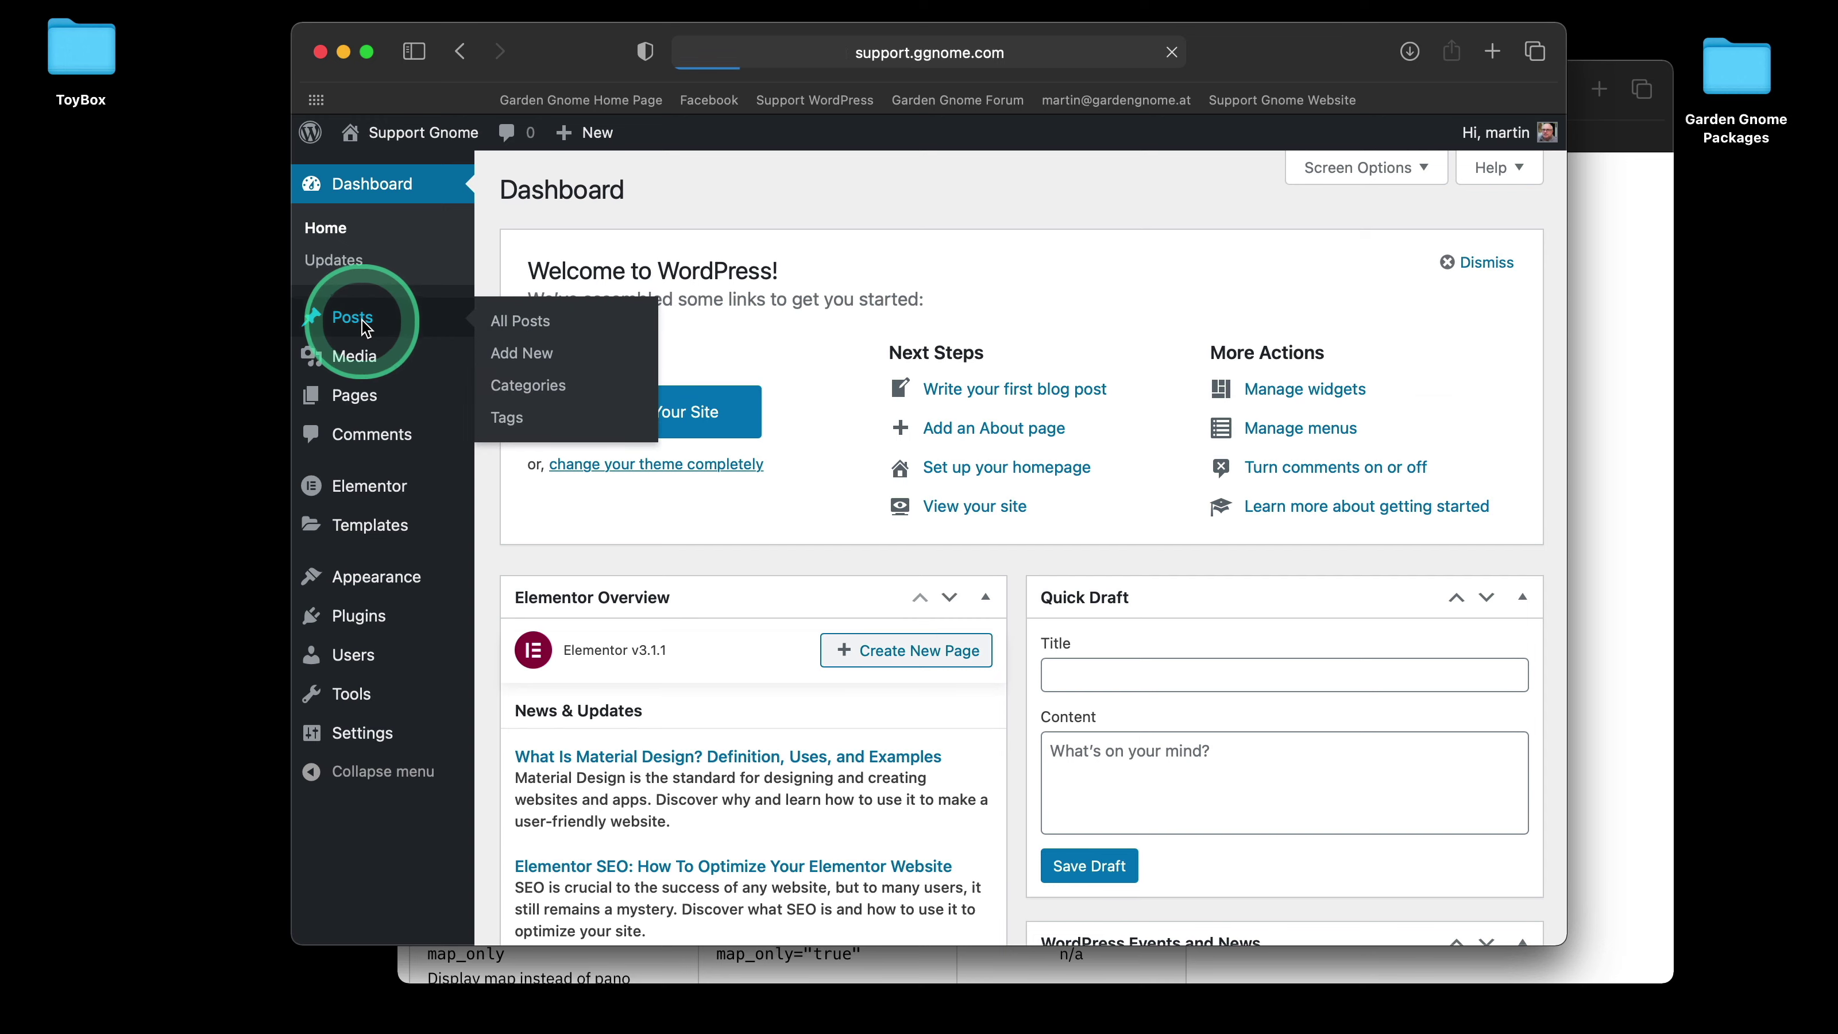
{"action": "mouse_move", "coordinate": [536, 380]}
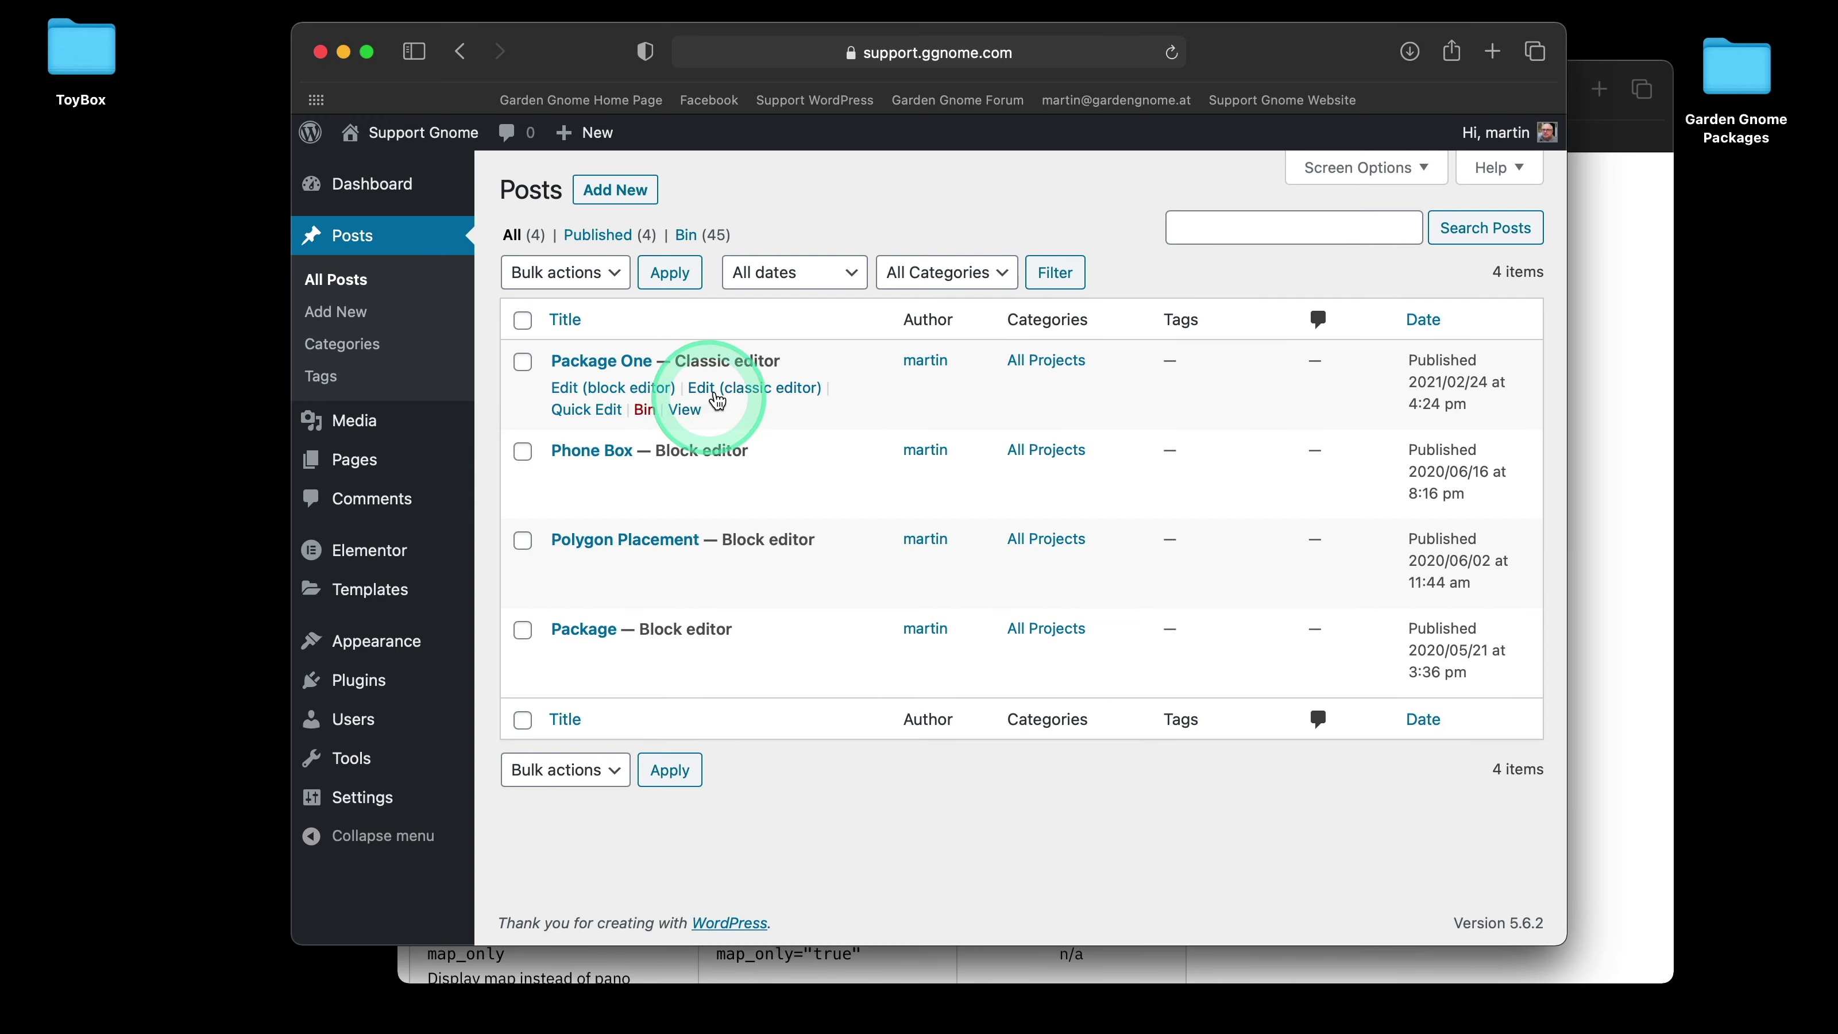
{"action": "left_click", "coordinate": [717, 400]}
{"action": "left_click", "coordinate": [872, 677]}
{"action": "scroll", "coordinate": [1008, 663], "scroll_direction": "down", "scroll_amount": 1}
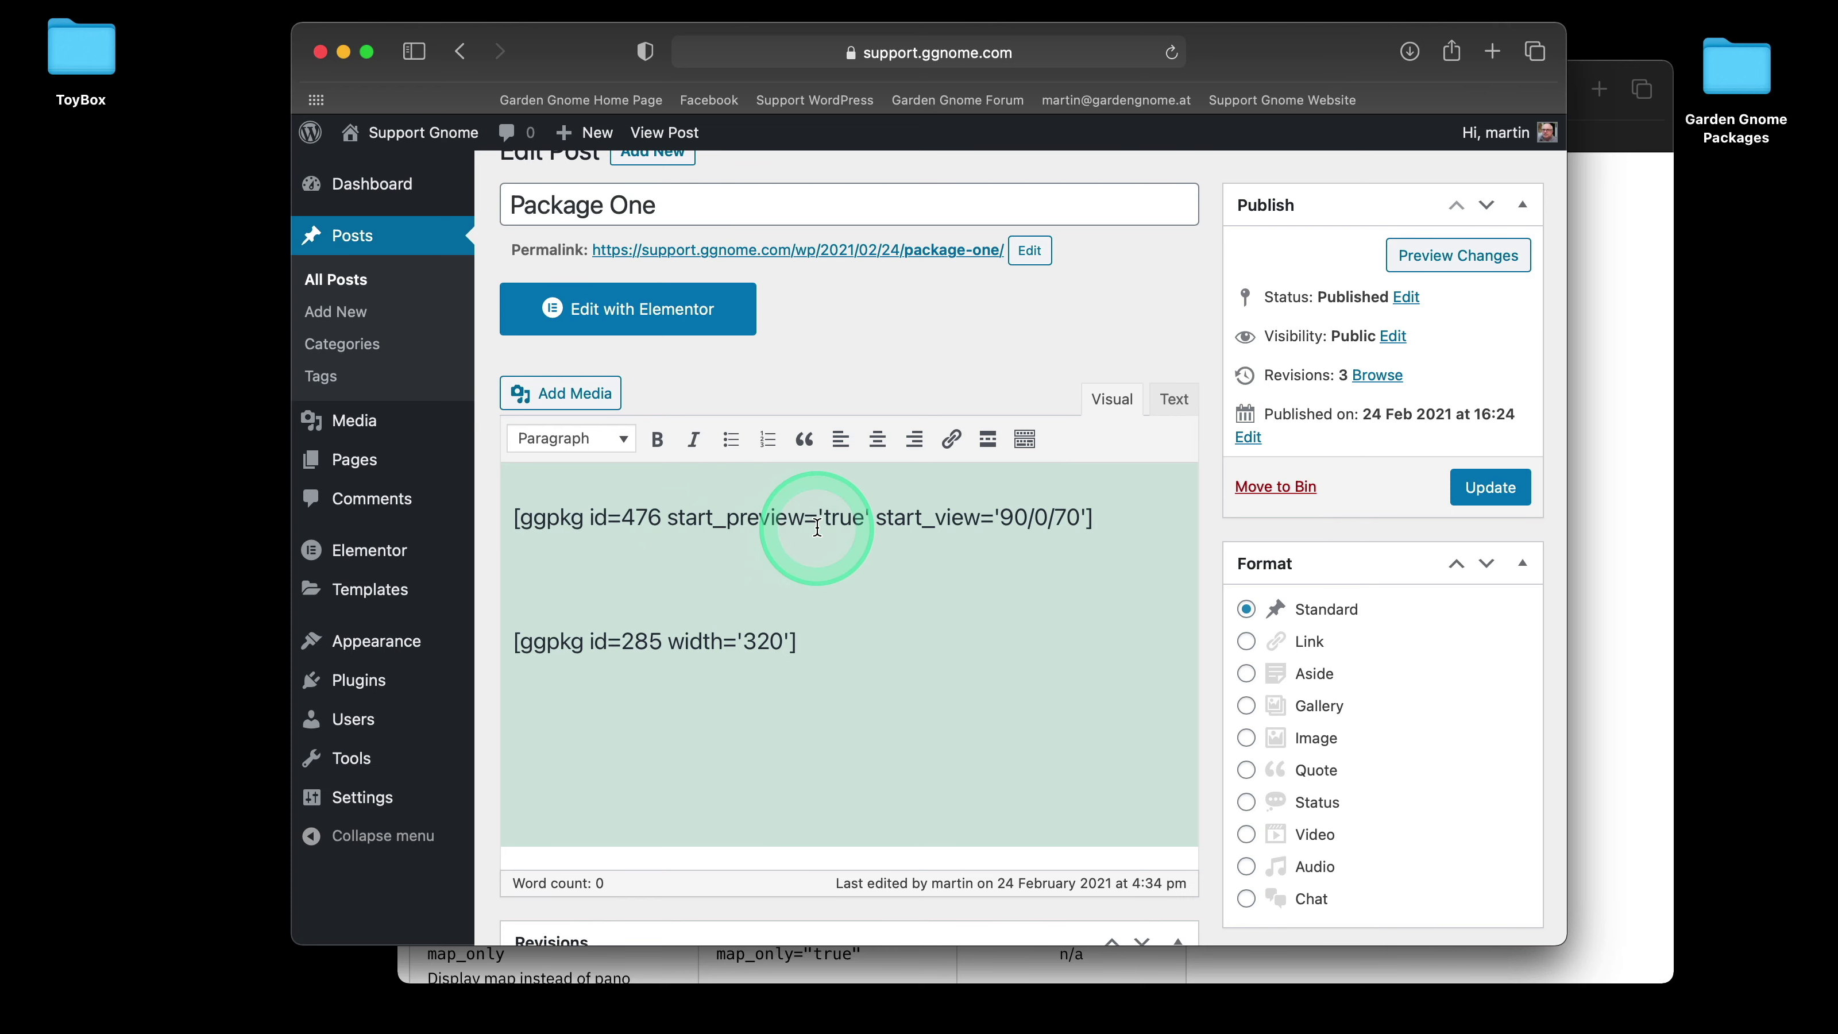
- In the id=476 shortcode, remove start_preview='true' and its extra space, and add start_node=node3 after the start_view attribute
{"action": "left_click_drag", "start_coordinate": [870, 519], "coordinate": [709, 520]}
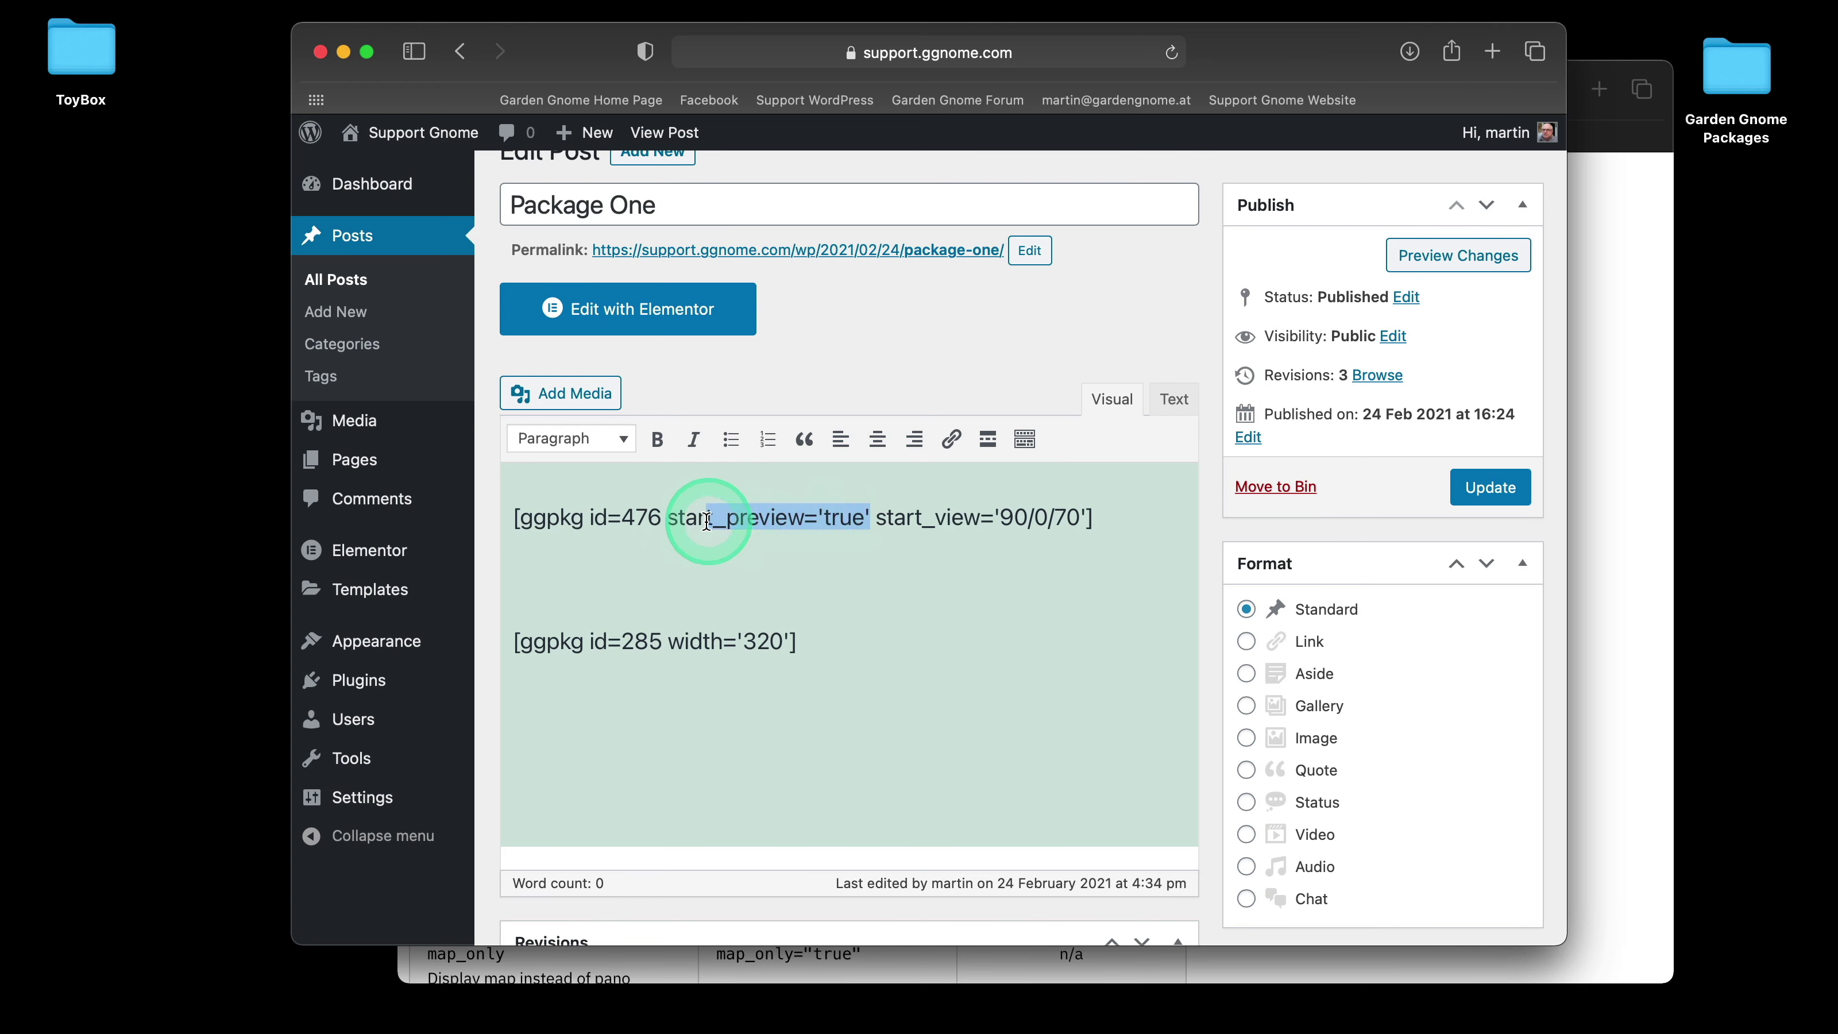
{"action": "key", "text": "BackSpace"}
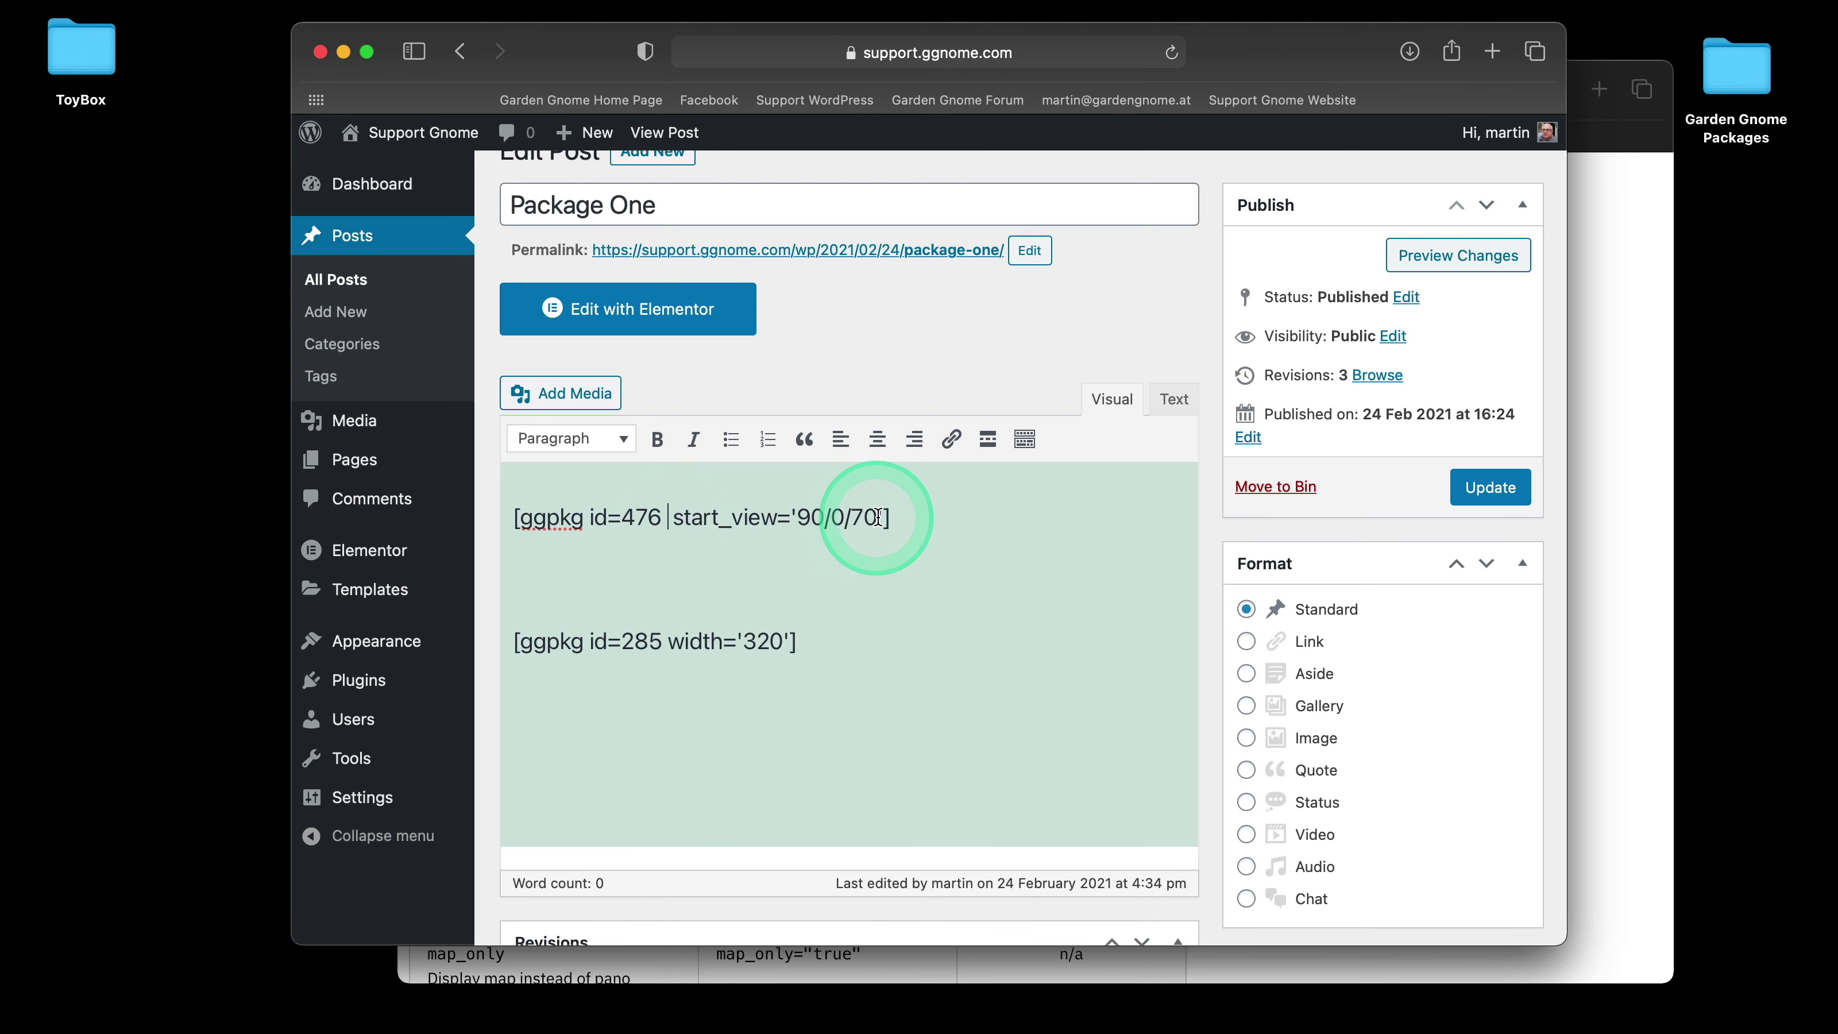
{"action": "key", "text": "super+v"}
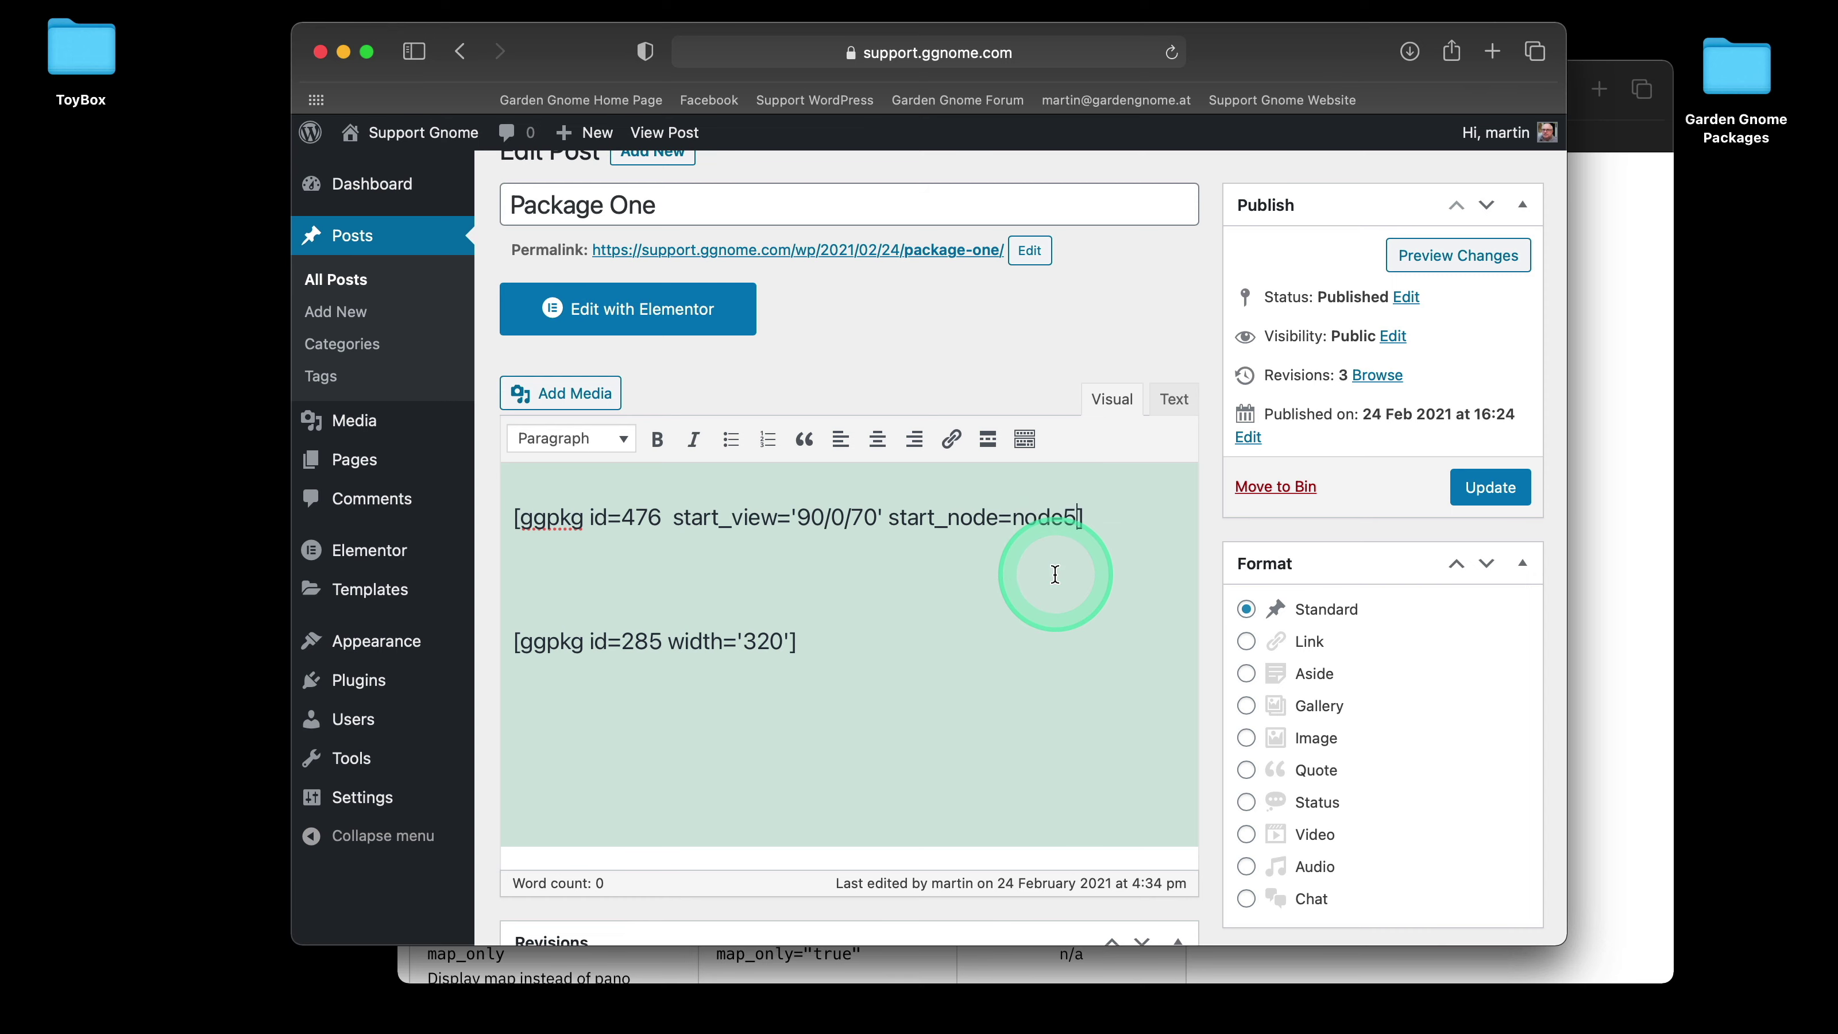
{"action": "key", "text": "BackSpace"}
{"action": "type", "text": "3"}
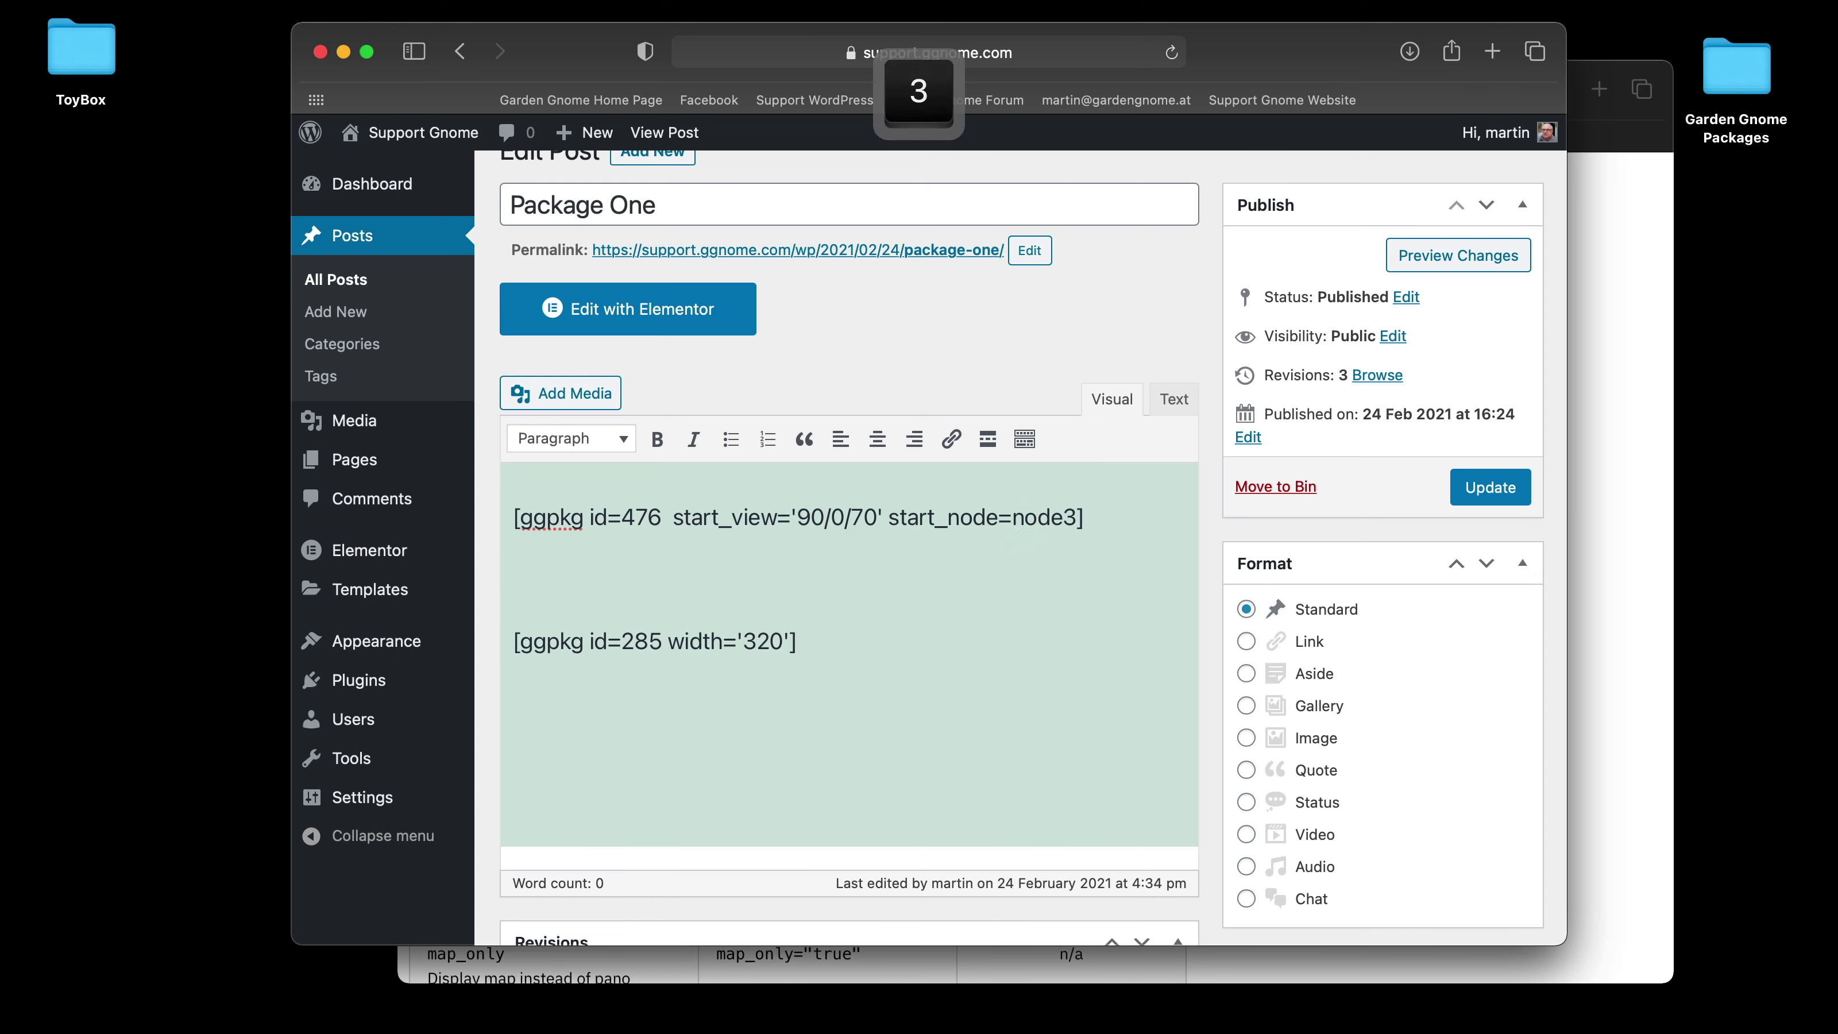
{"action": "left_click", "coordinate": [665, 539]}
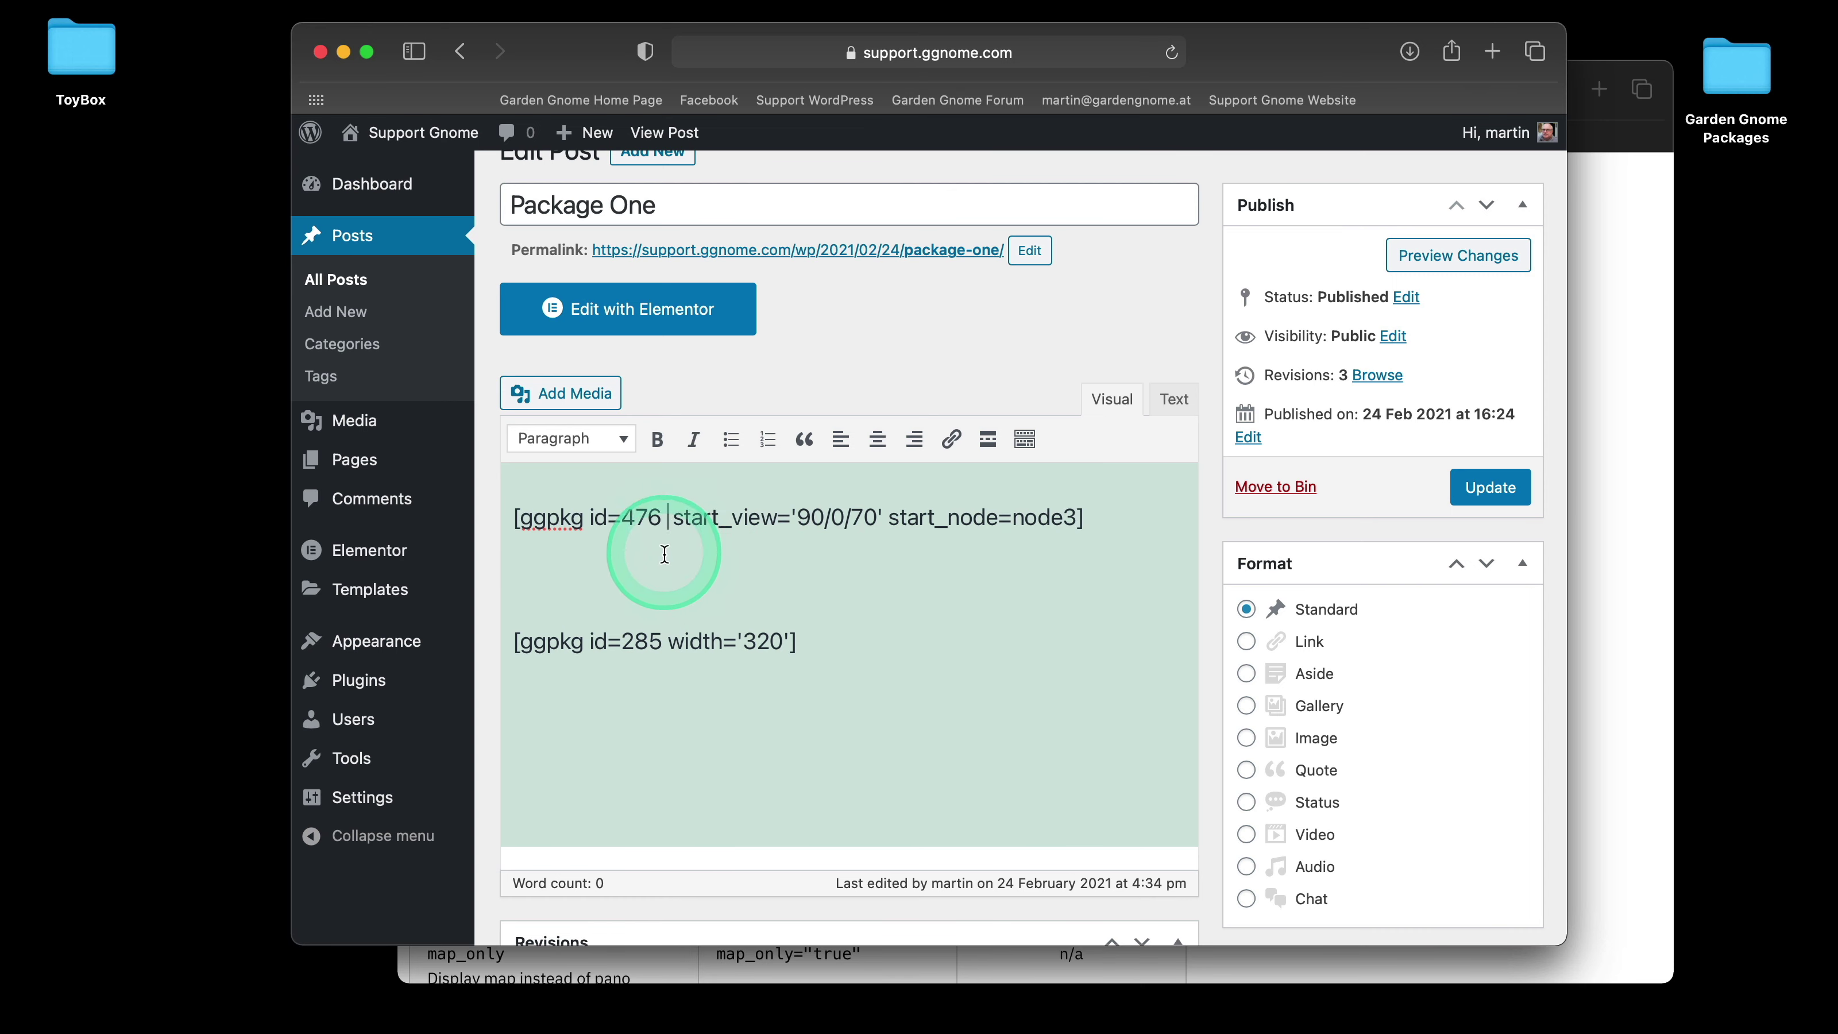
{"action": "key", "text": "BackSpace"}
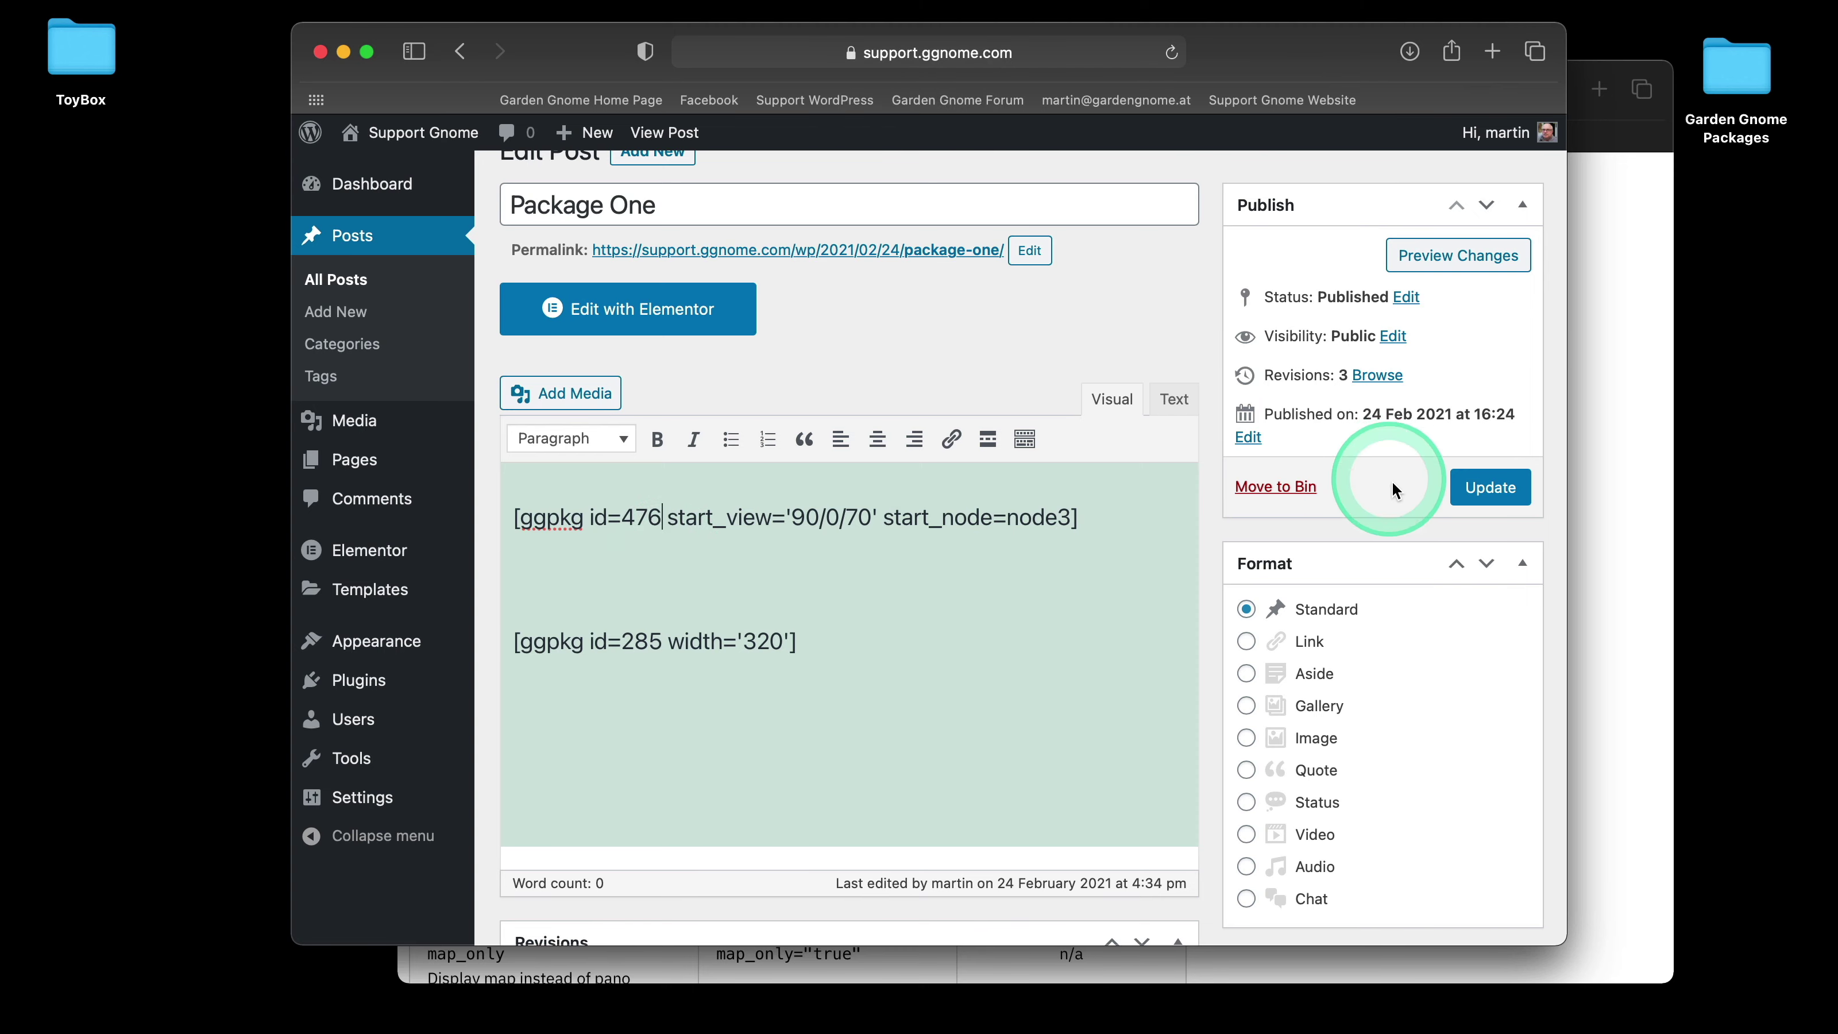
- Preview the post changes and check the starting node of the first embedded tour
{"action": "left_click", "coordinate": [1438, 254]}
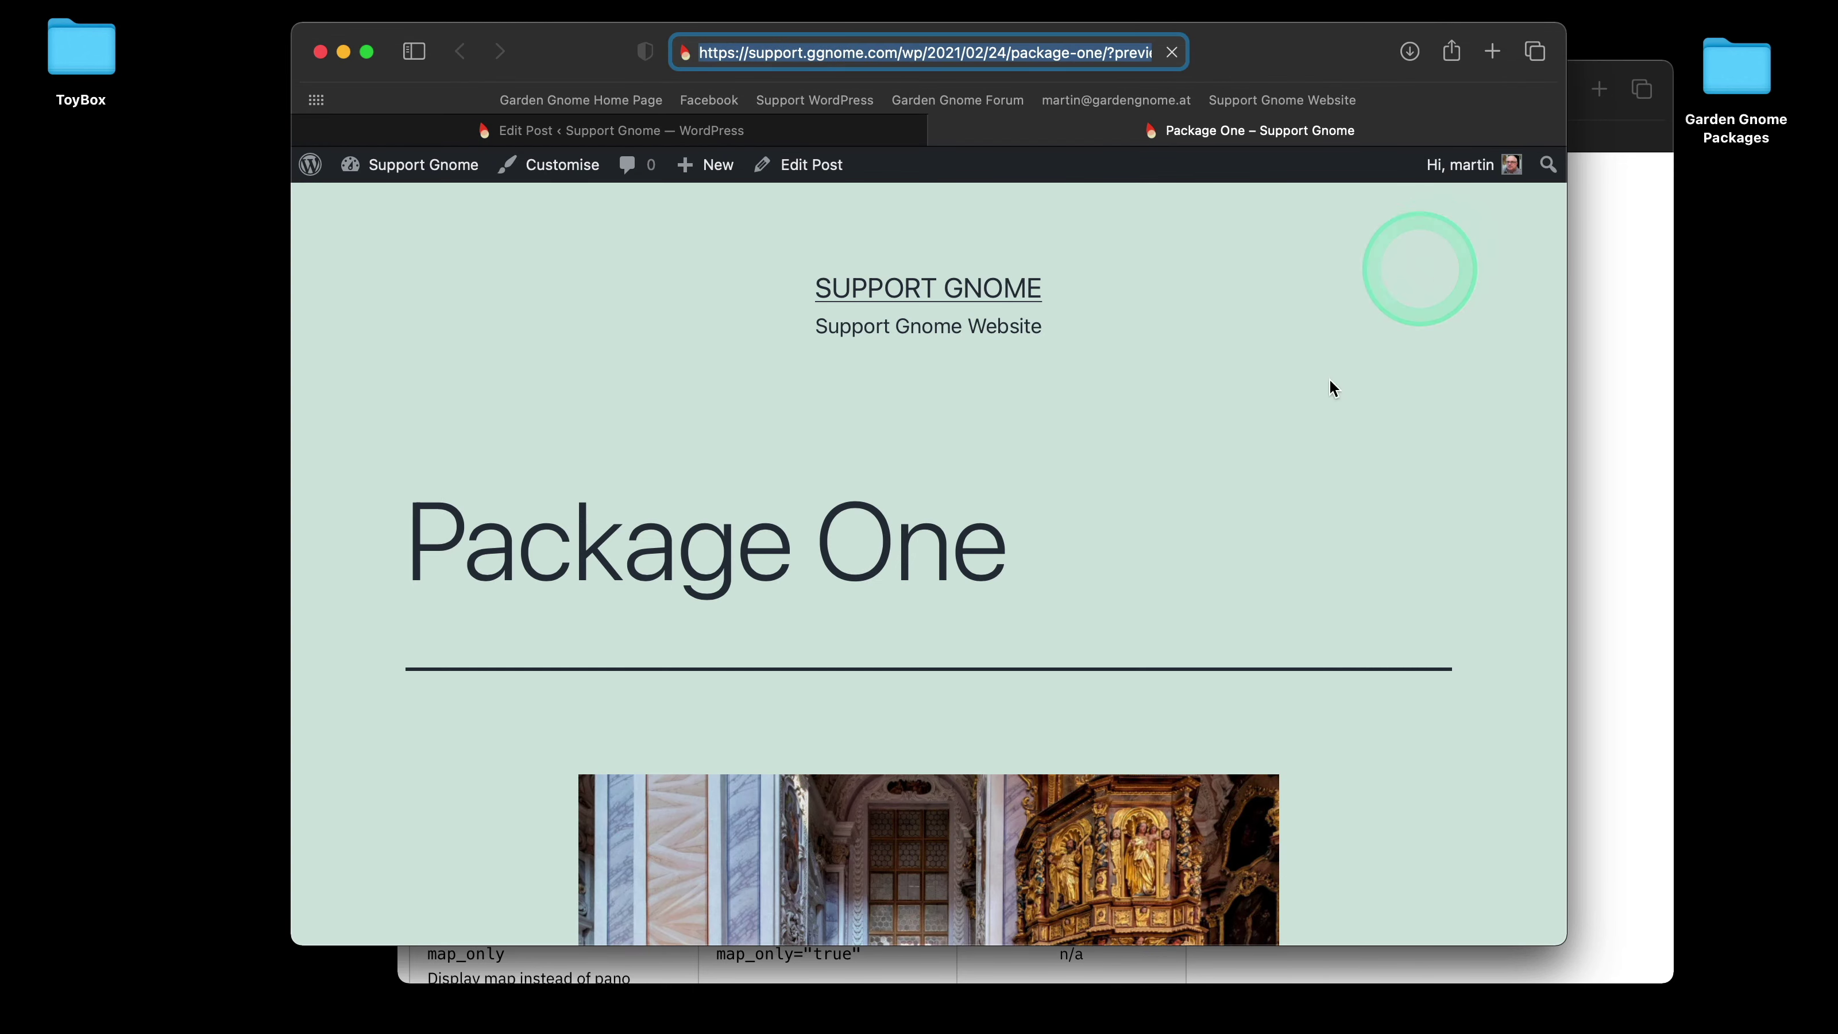
{"action": "scroll", "coordinate": [1346, 587], "scroll_direction": "down", "scroll_amount": 6}
{"action": "scroll", "coordinate": [1347, 588], "scroll_direction": "up", "scroll_amount": 3}
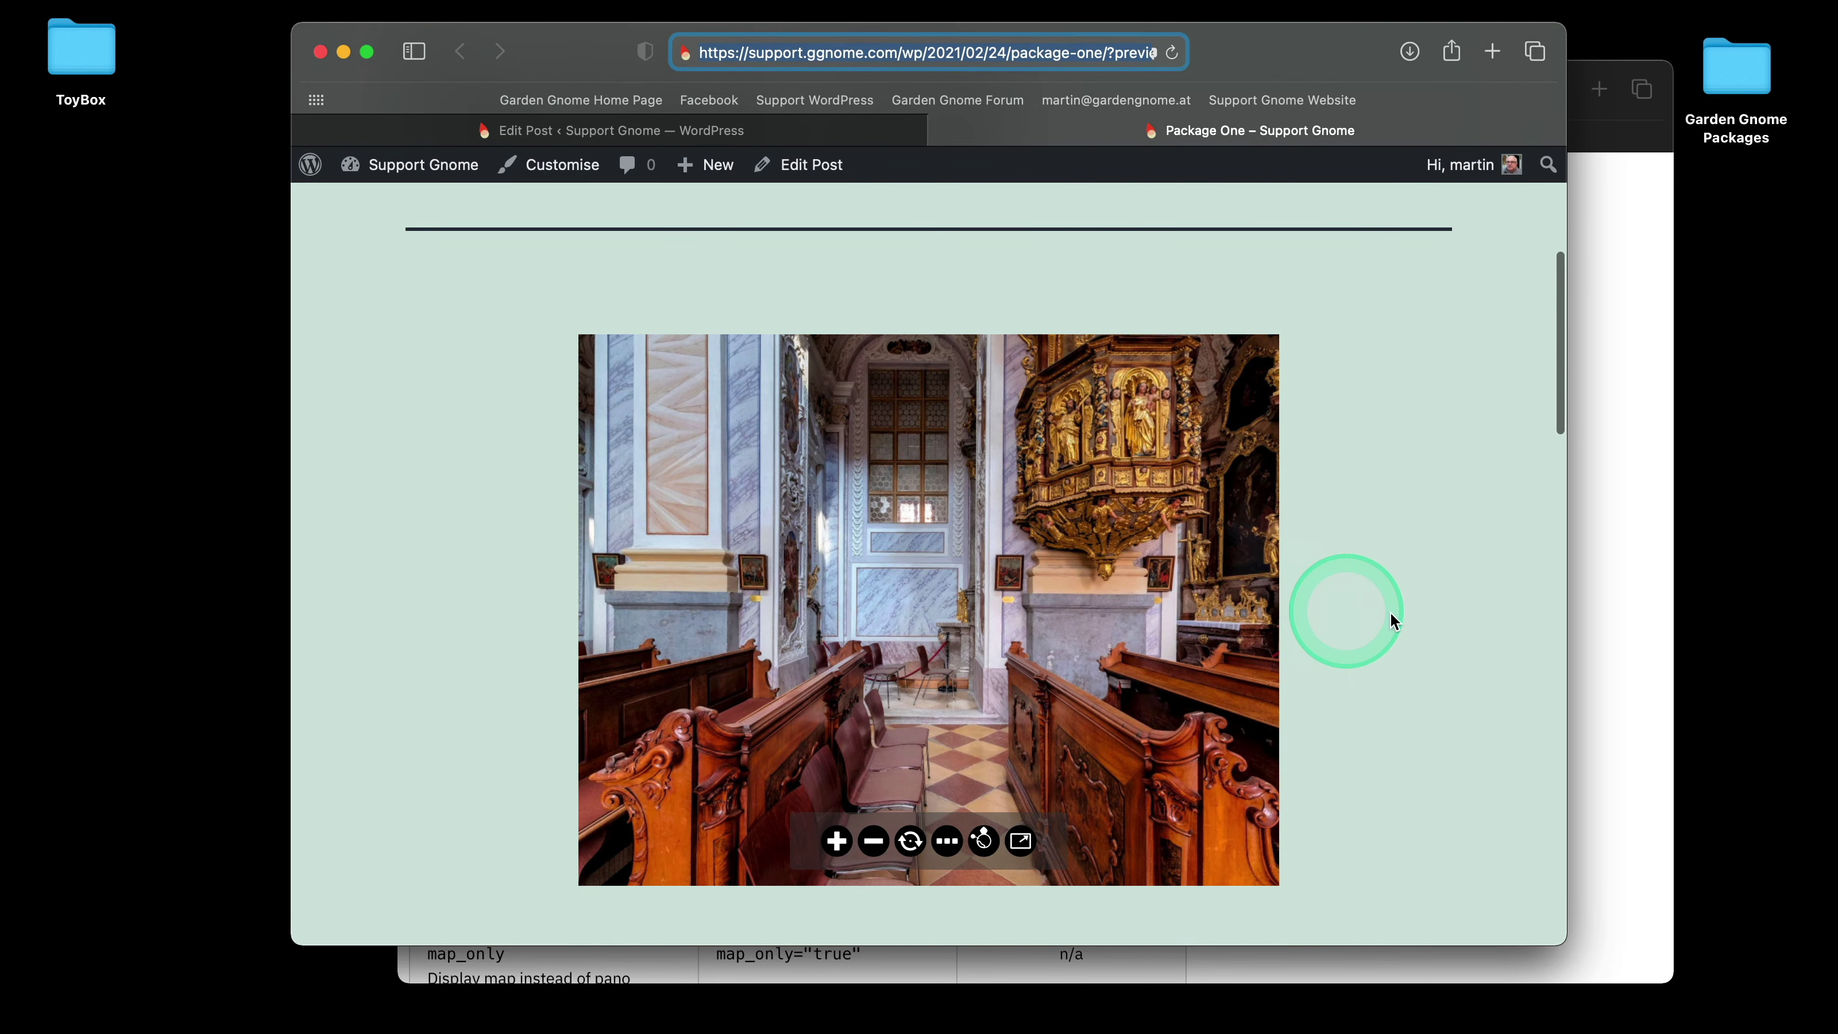
{"action": "scroll", "coordinate": [1393, 612], "scroll_direction": "down", "scroll_amount": 2}
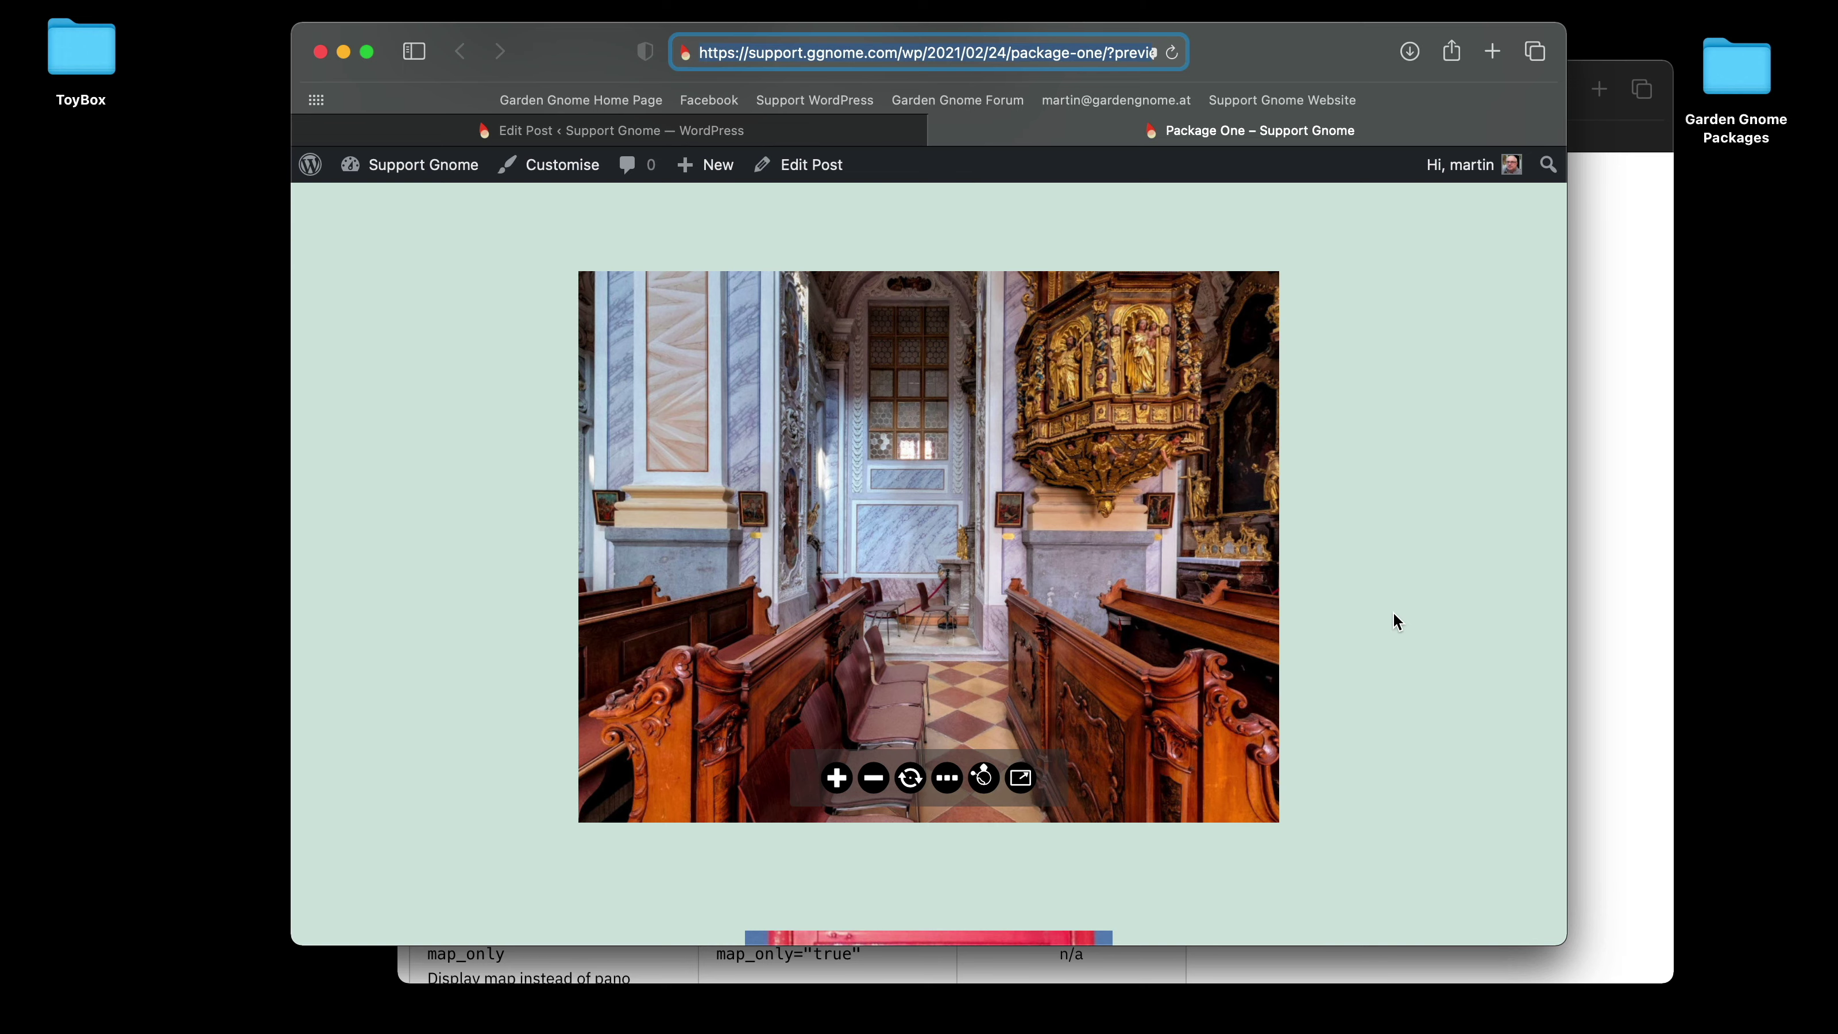
- Close the preview and update the published Package One post
{"action": "left_click", "coordinate": [938, 131]}
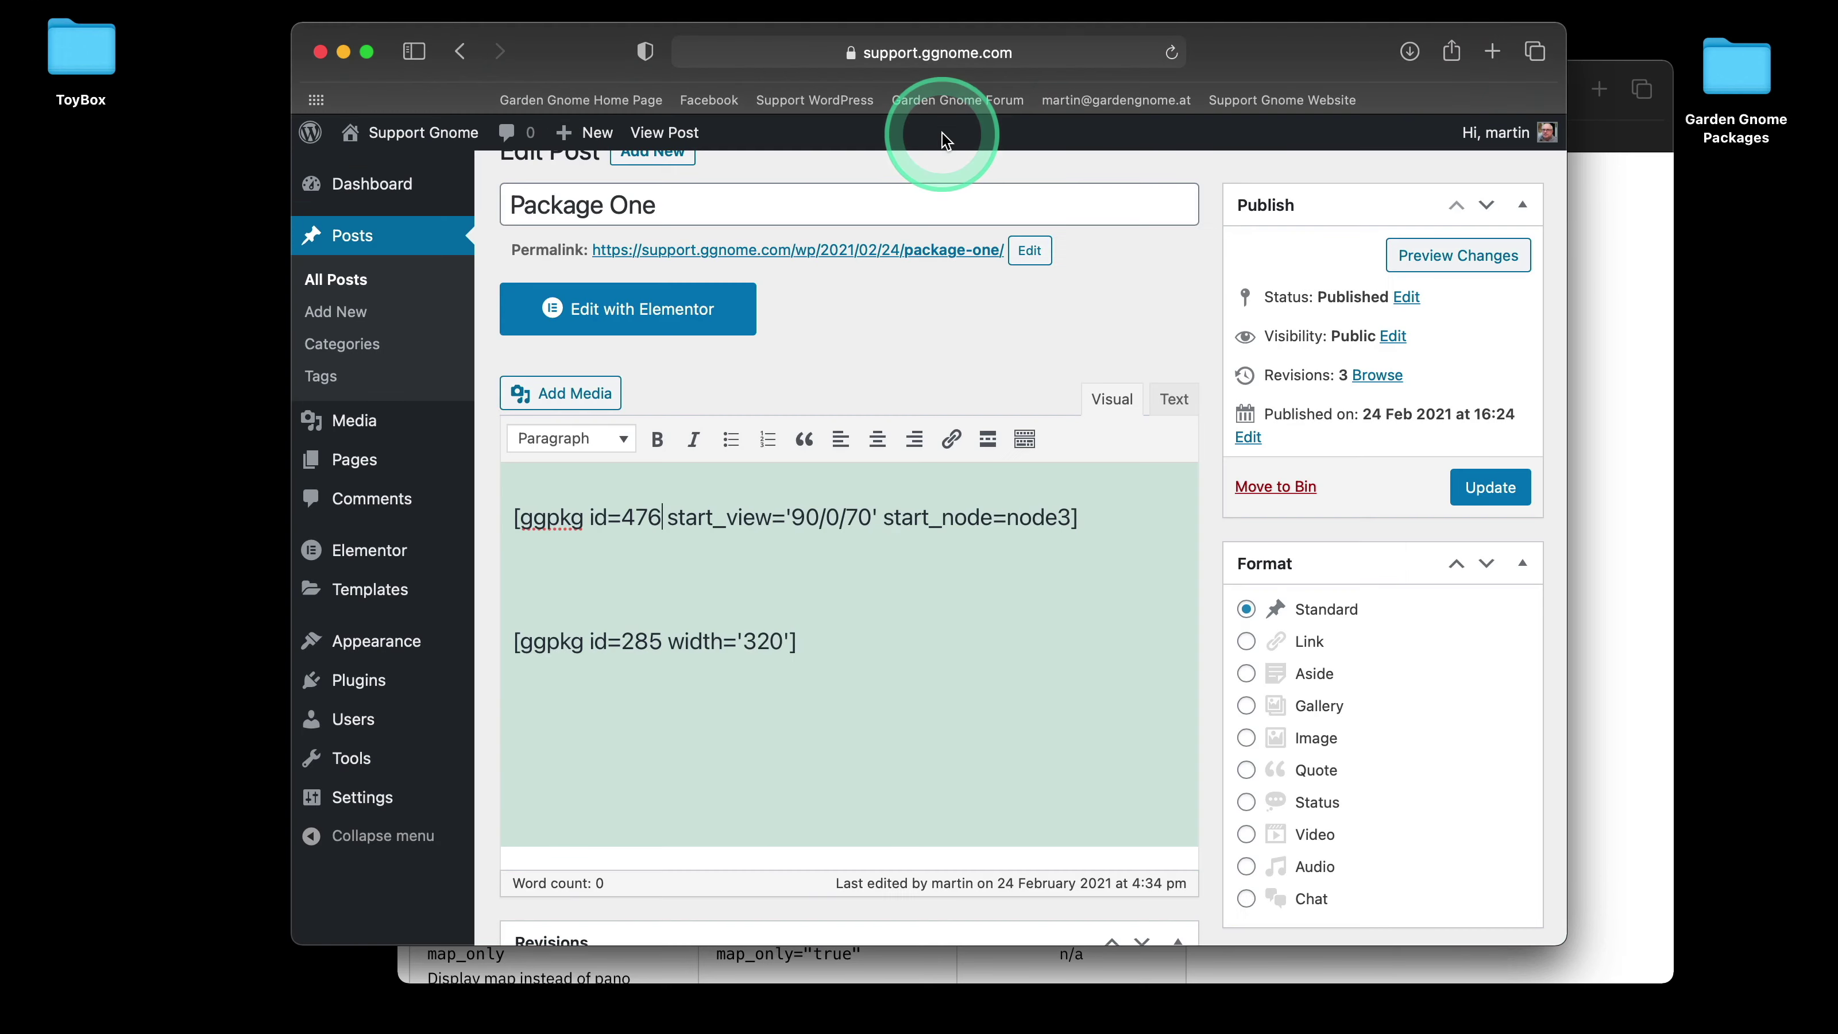
{"action": "left_click", "coordinate": [1486, 496]}
{"action": "left_click", "coordinate": [922, 695]}
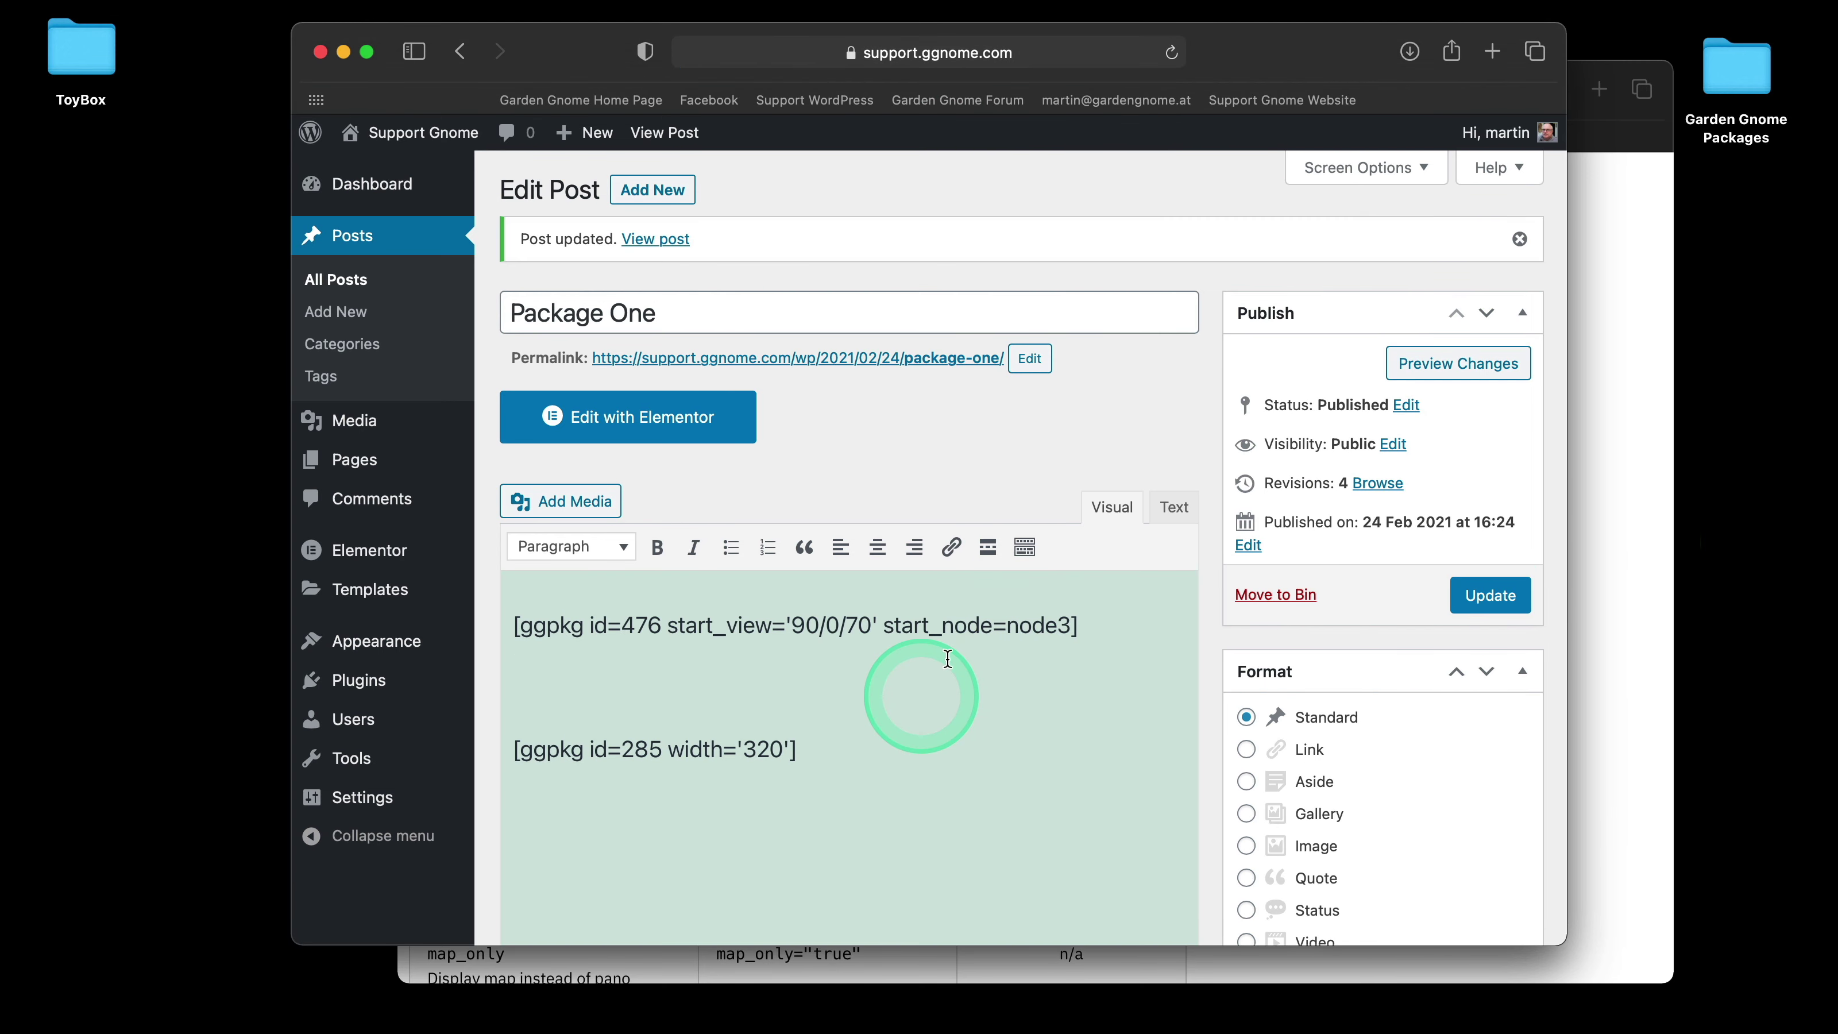
{"action": "scroll", "coordinate": [1028, 492], "scroll_direction": "down", "scroll_amount": 2}
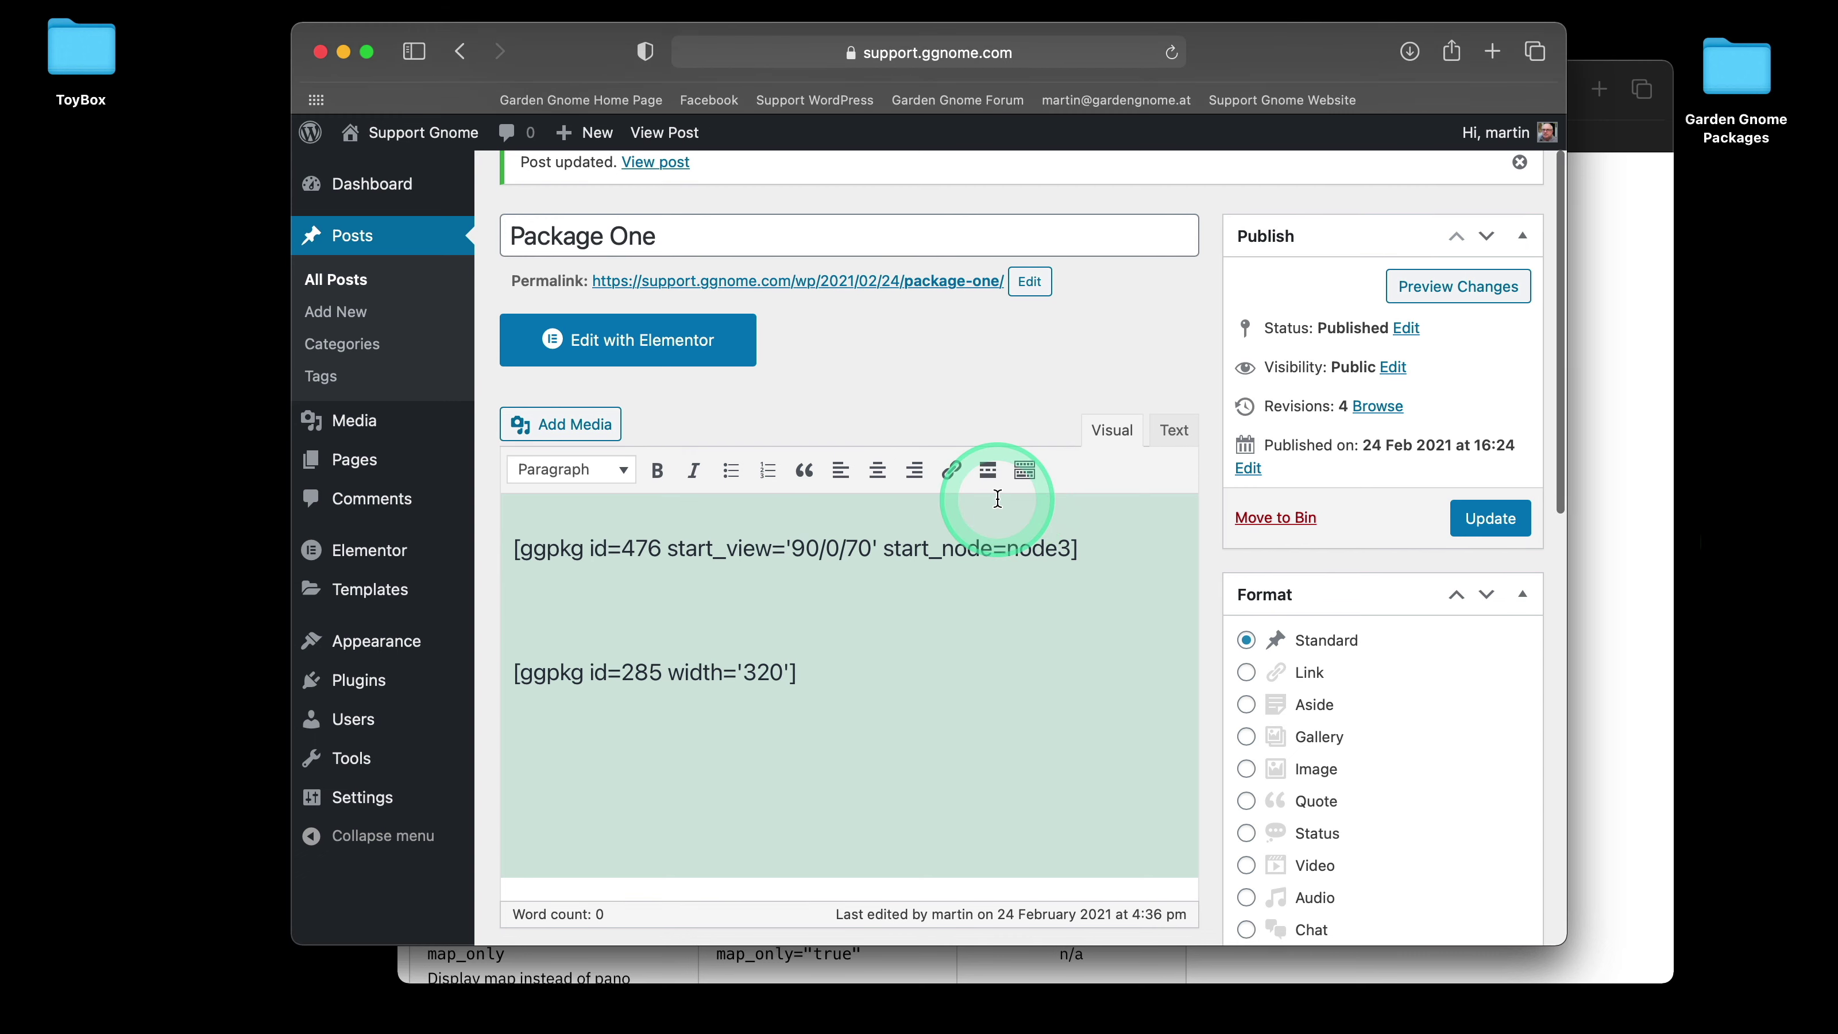
{"action": "left_click", "coordinate": [935, 457]}
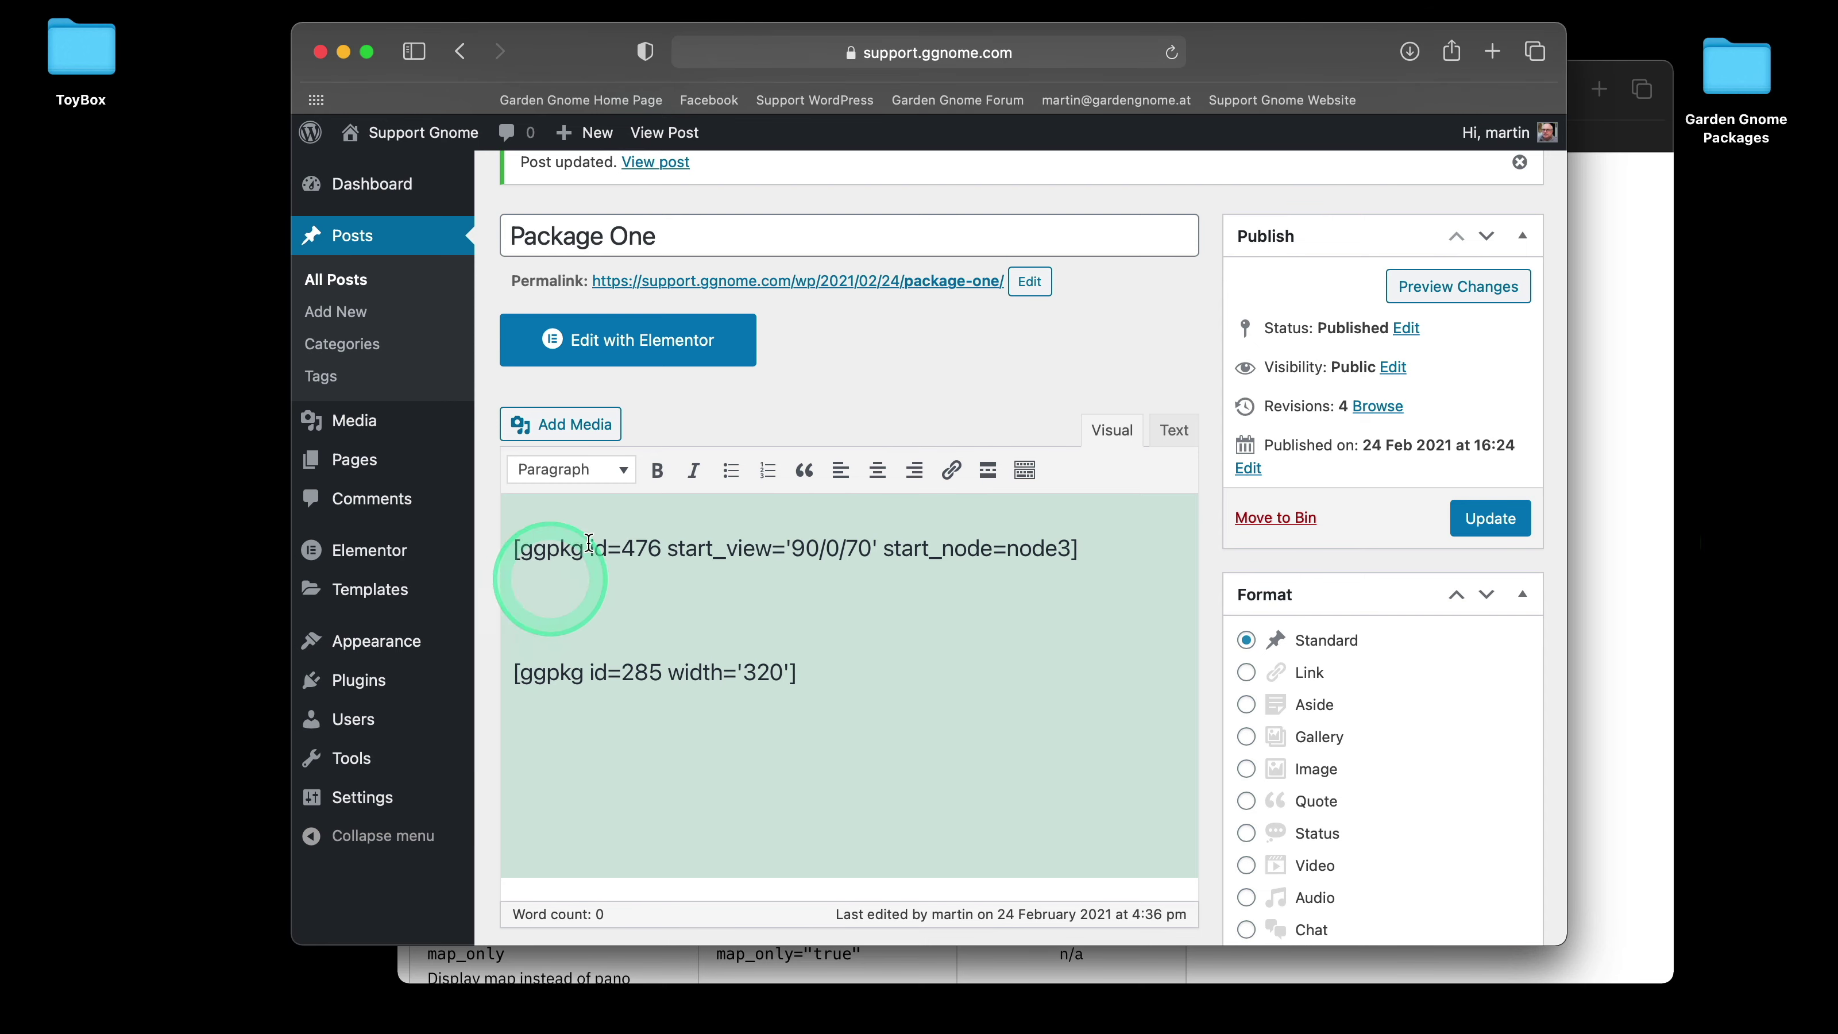
- In the site's Writing settings, set the default editor for all users to Block editor and save the changes
{"action": "left_click", "coordinate": [385, 800]}
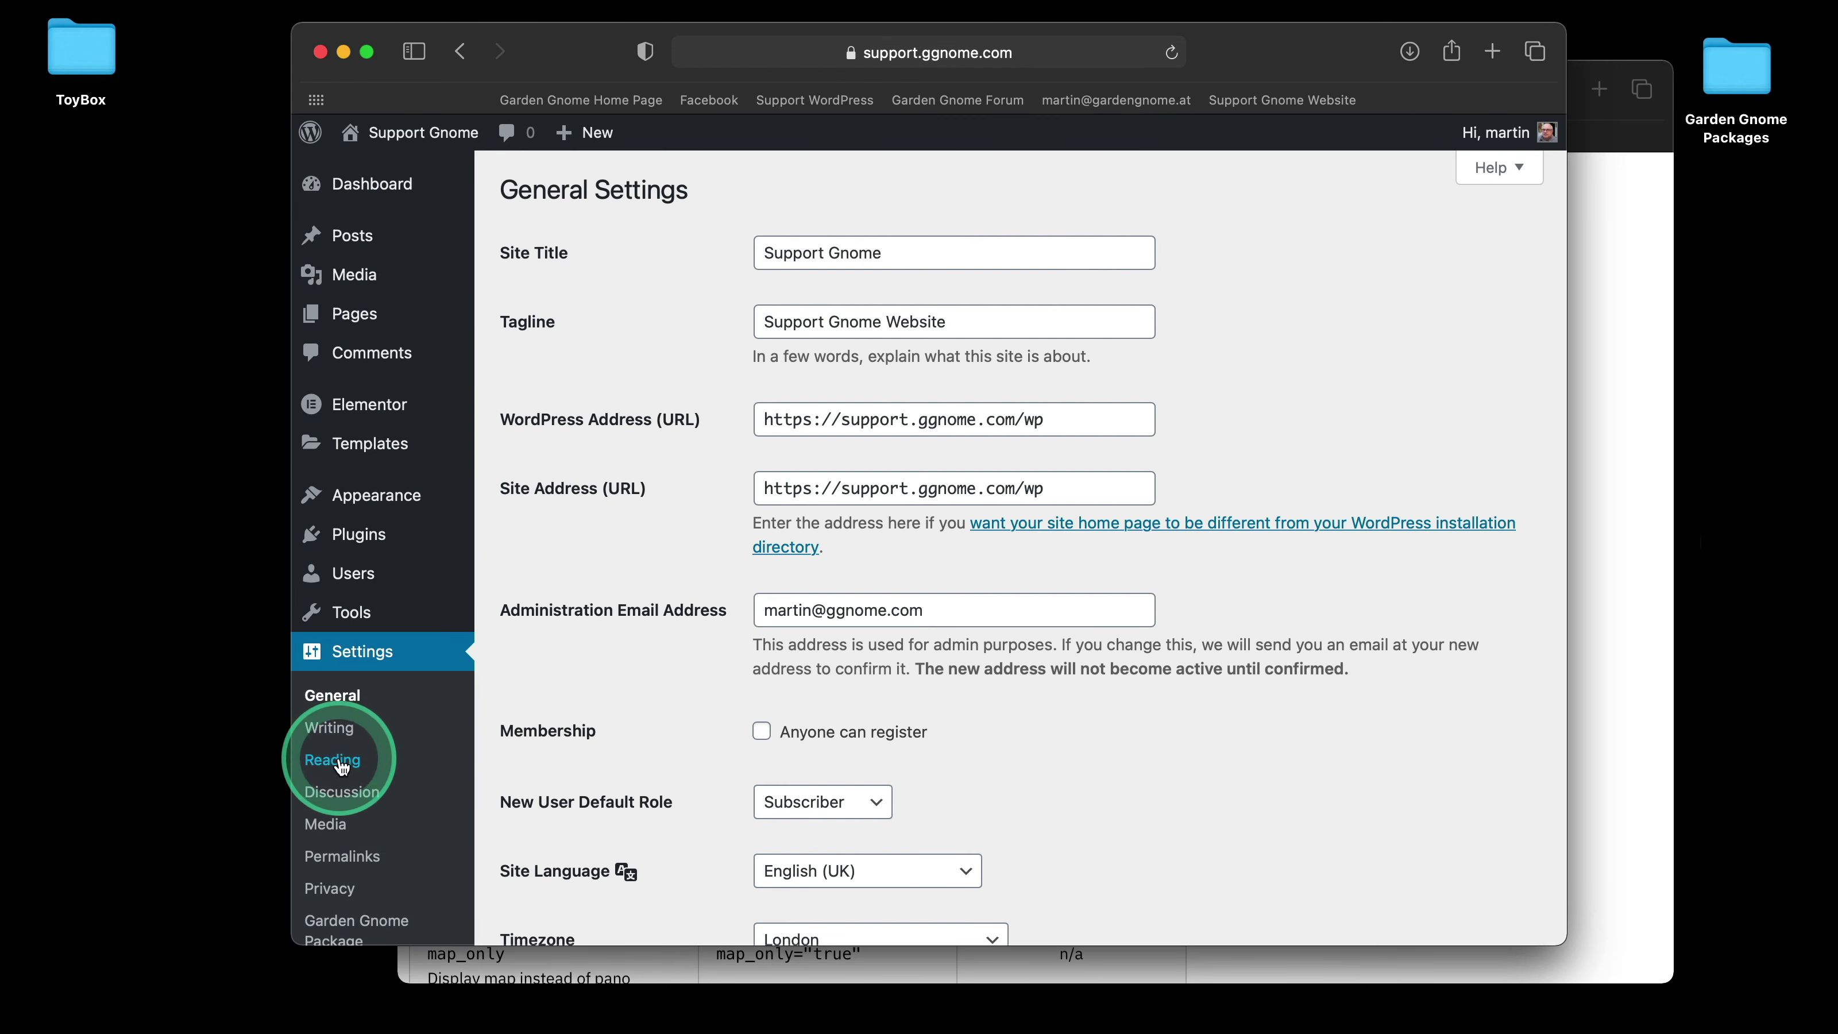
{"action": "left_click", "coordinate": [331, 728]}
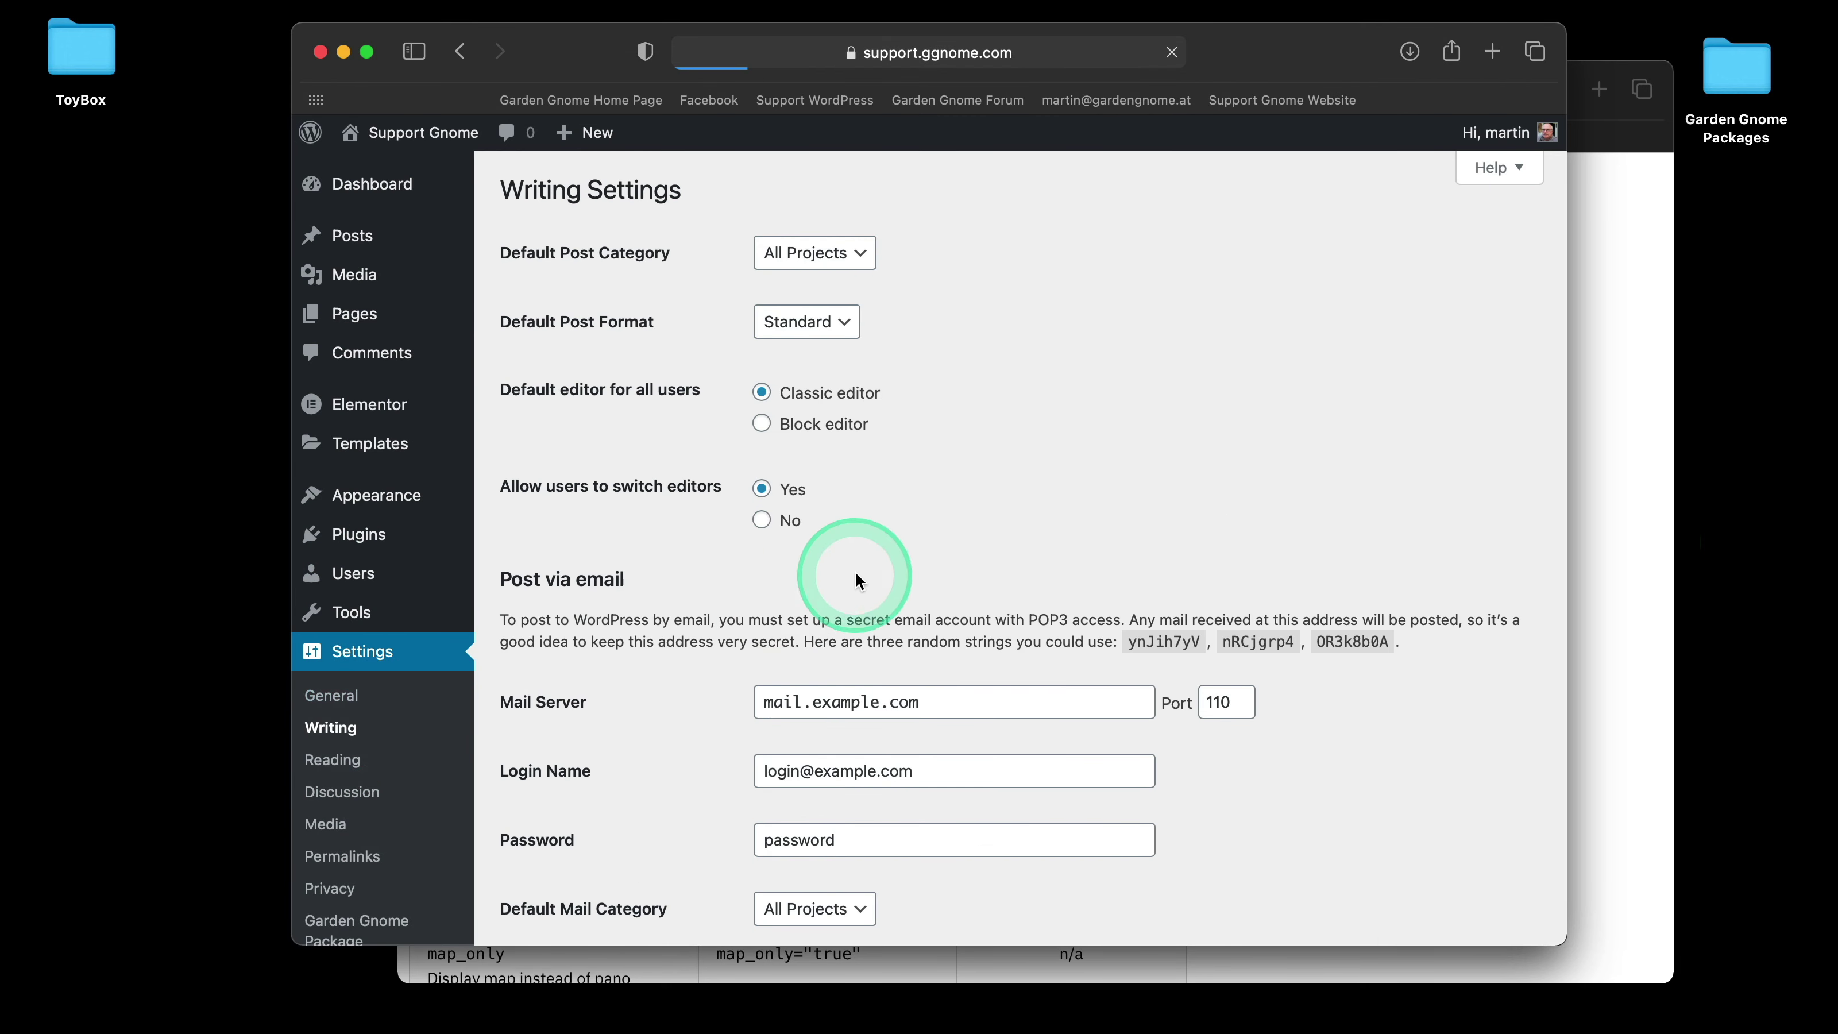
{"action": "left_click", "coordinate": [805, 427]}
{"action": "scroll", "coordinate": [983, 423], "scroll_direction": "down", "scroll_amount": 1}
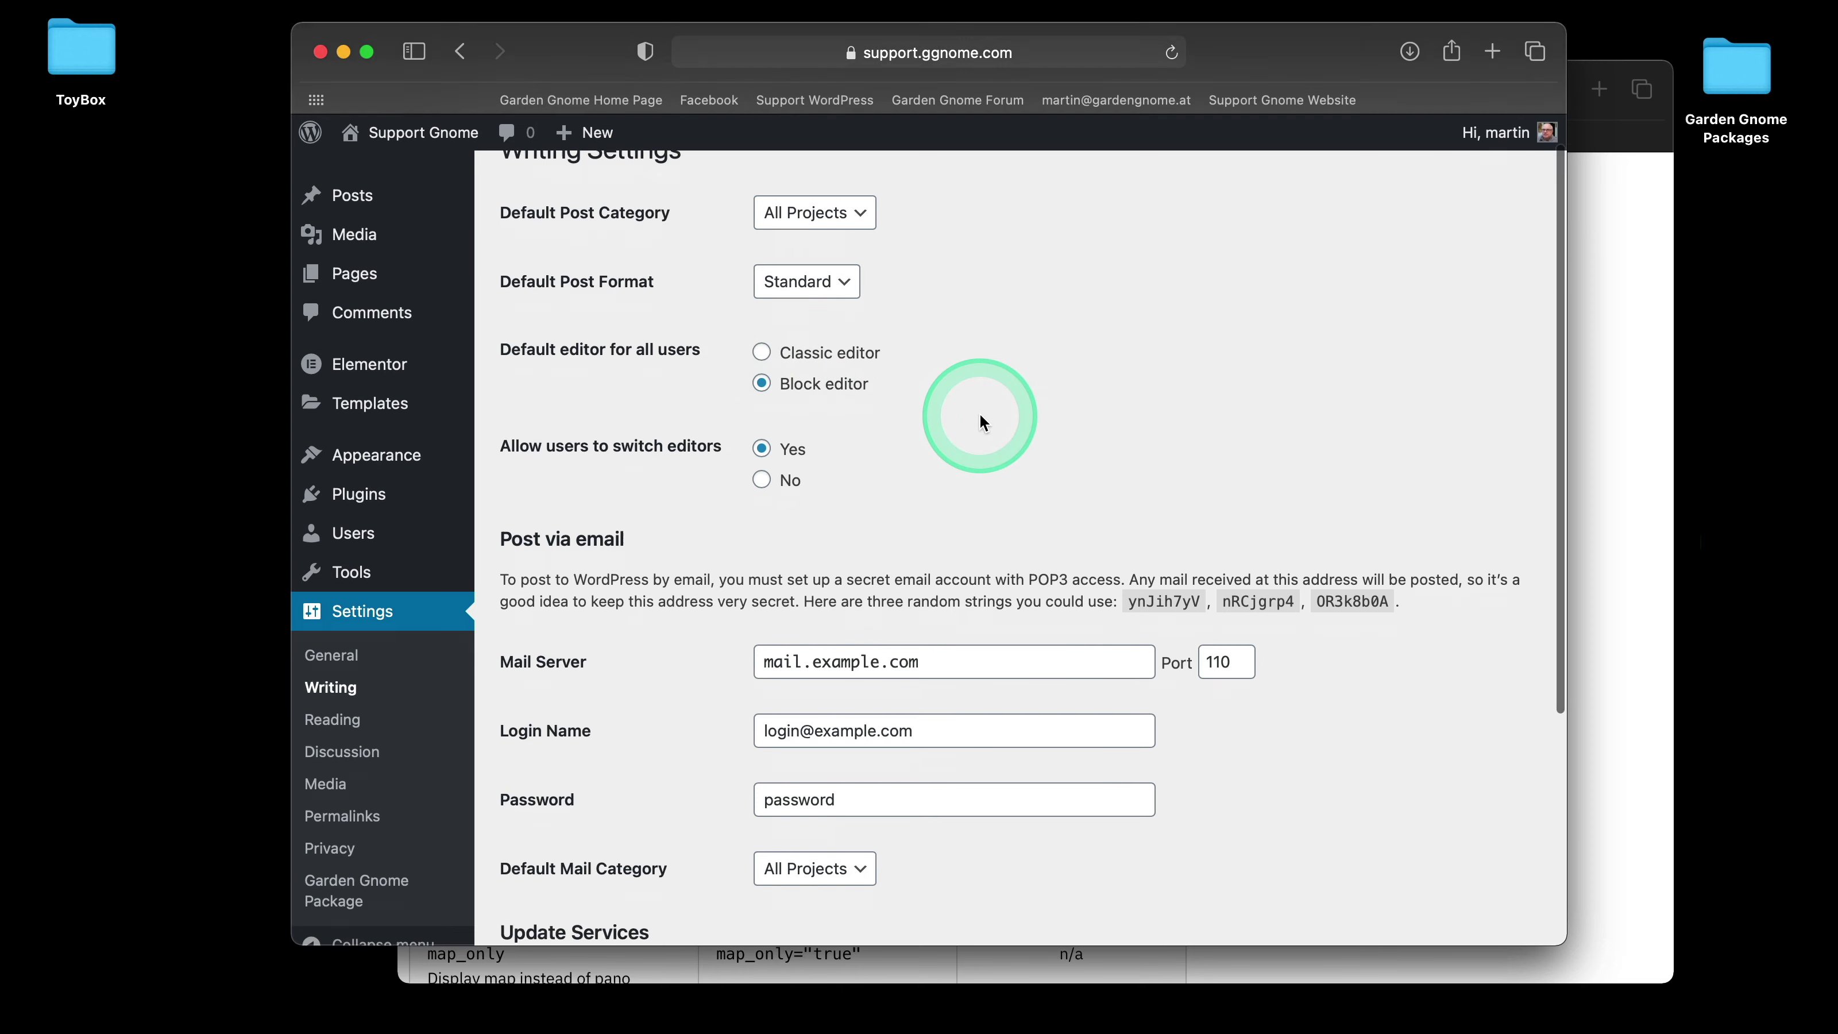
{"action": "scroll", "coordinate": [983, 423], "scroll_direction": "down", "scroll_amount": 5}
{"action": "left_click", "coordinate": [579, 833]}
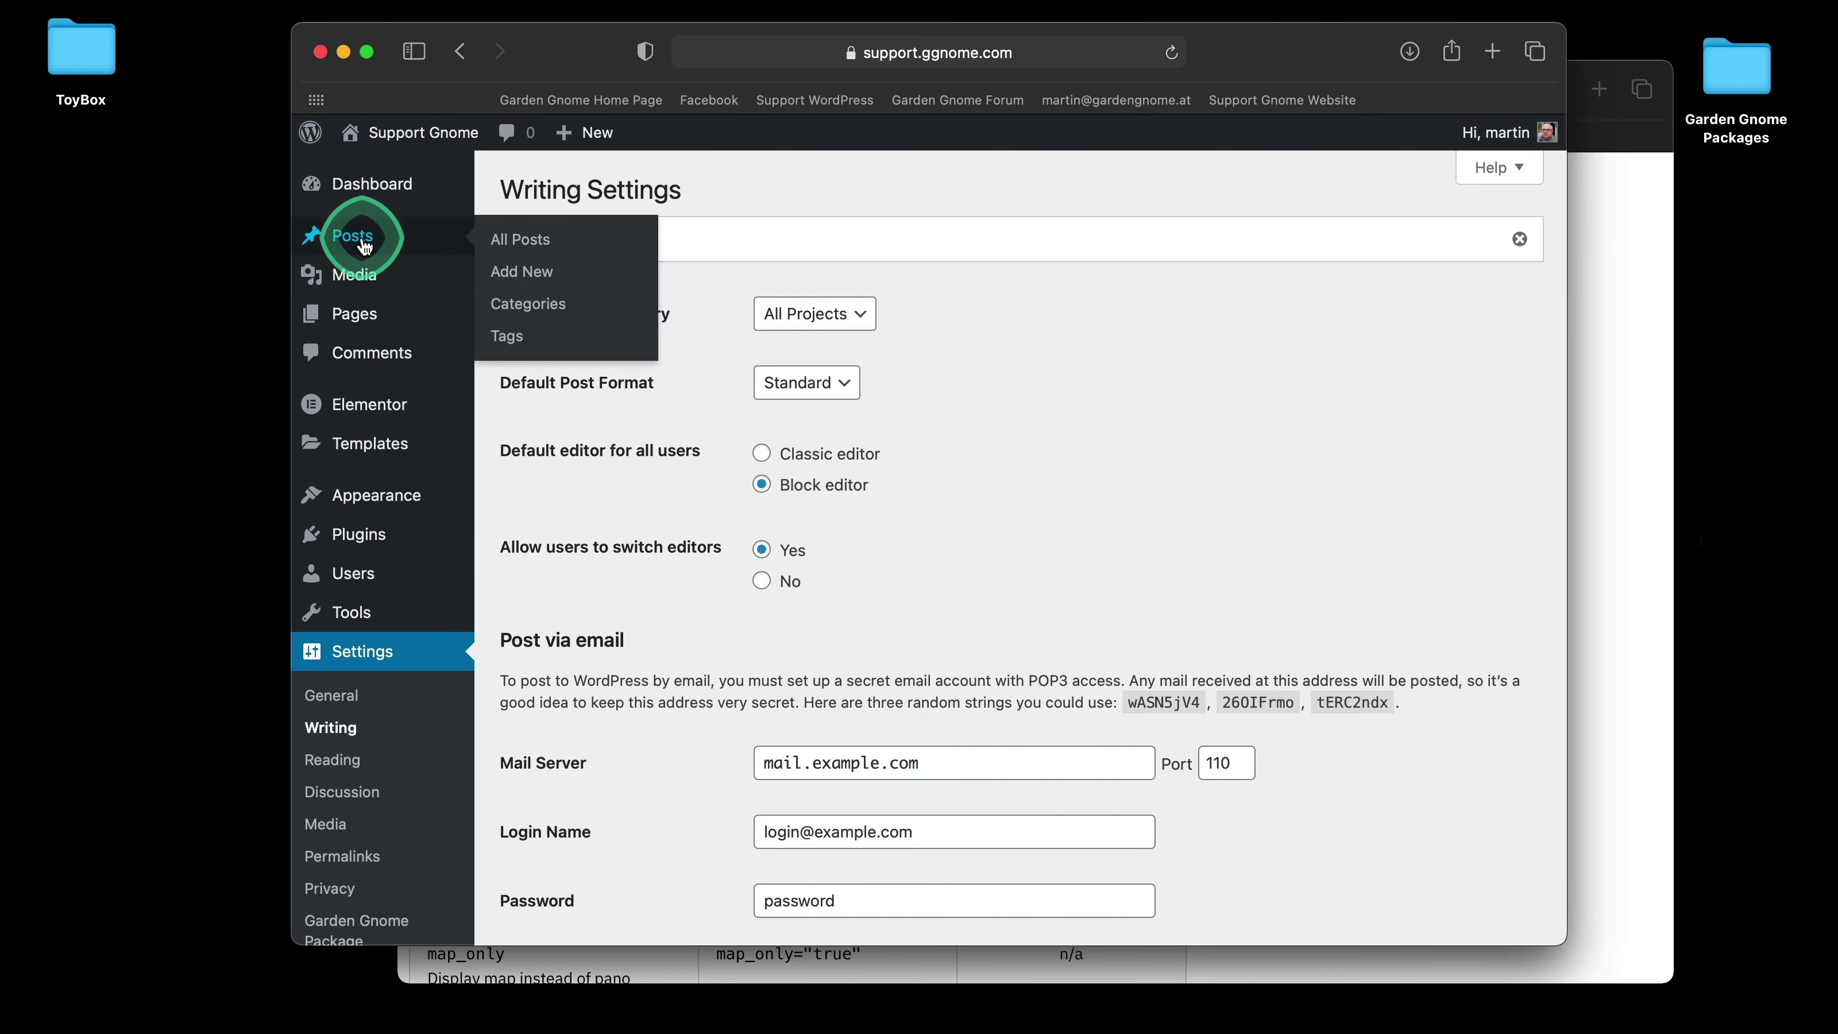
- Create a new post in the block editor and title it "Packages Two"
{"action": "left_click", "coordinate": [340, 237]}
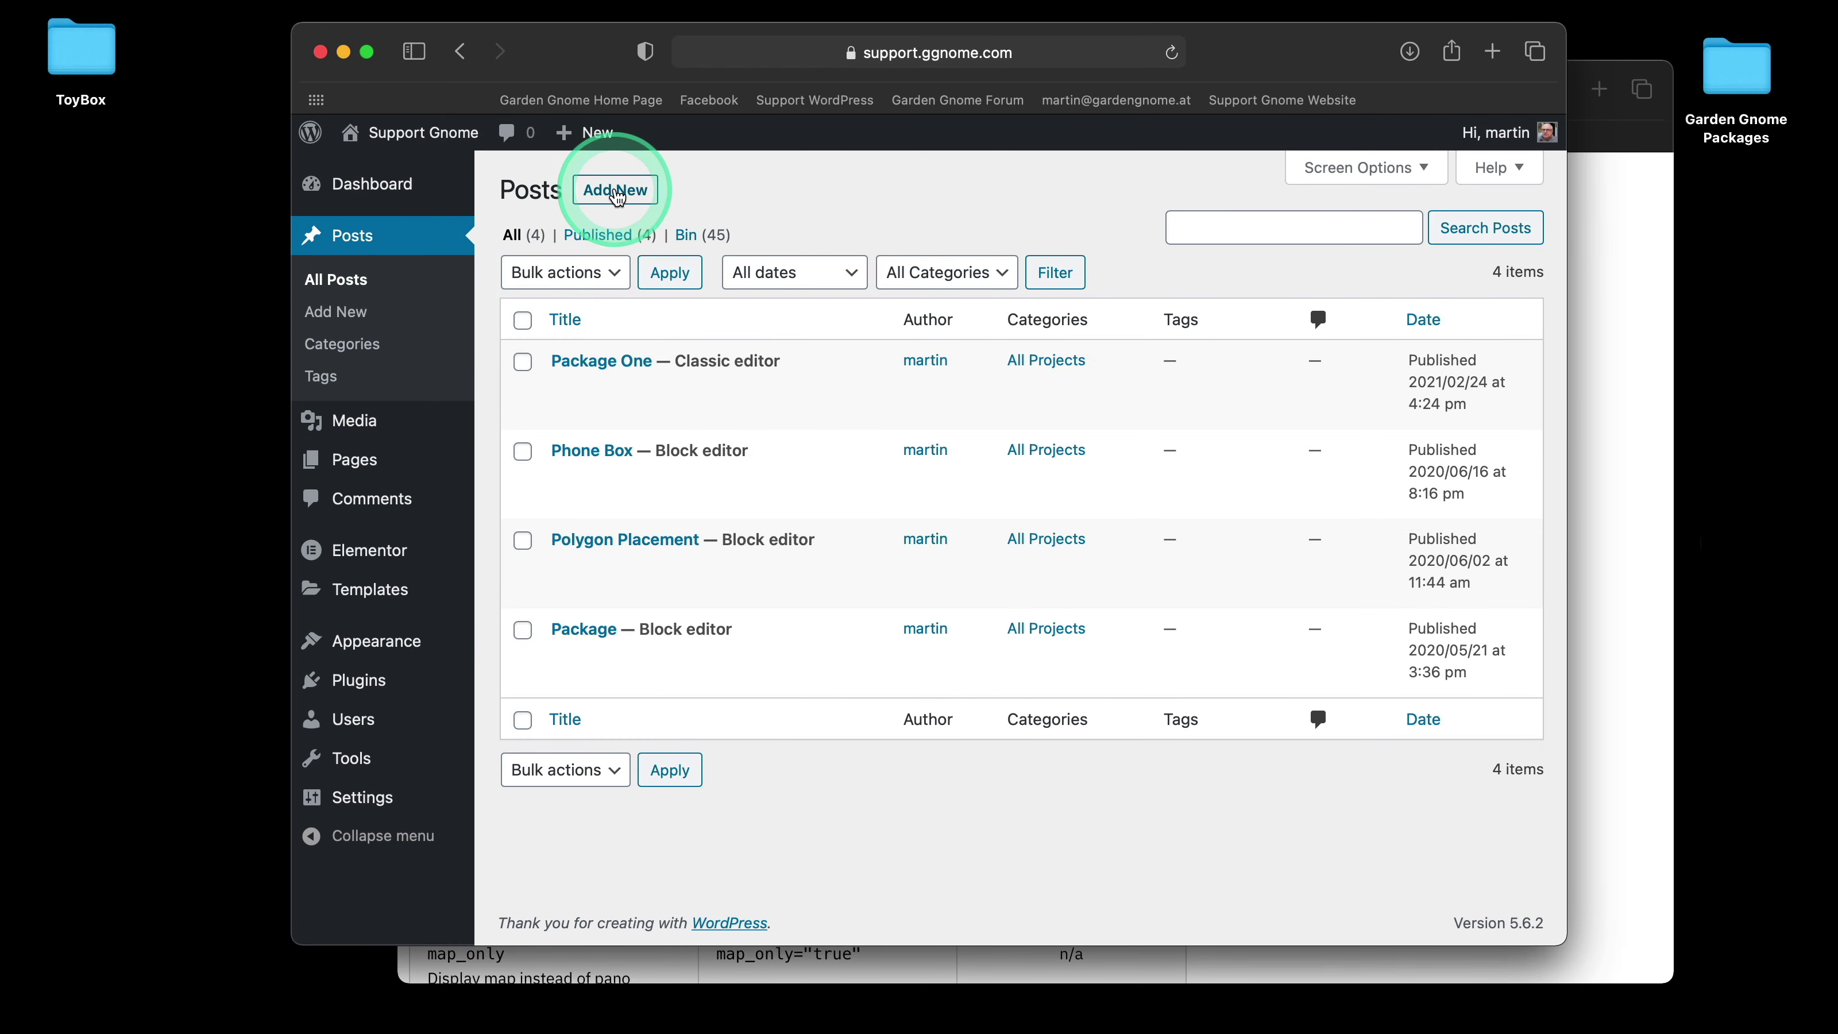
{"action": "left_click", "coordinate": [618, 197]}
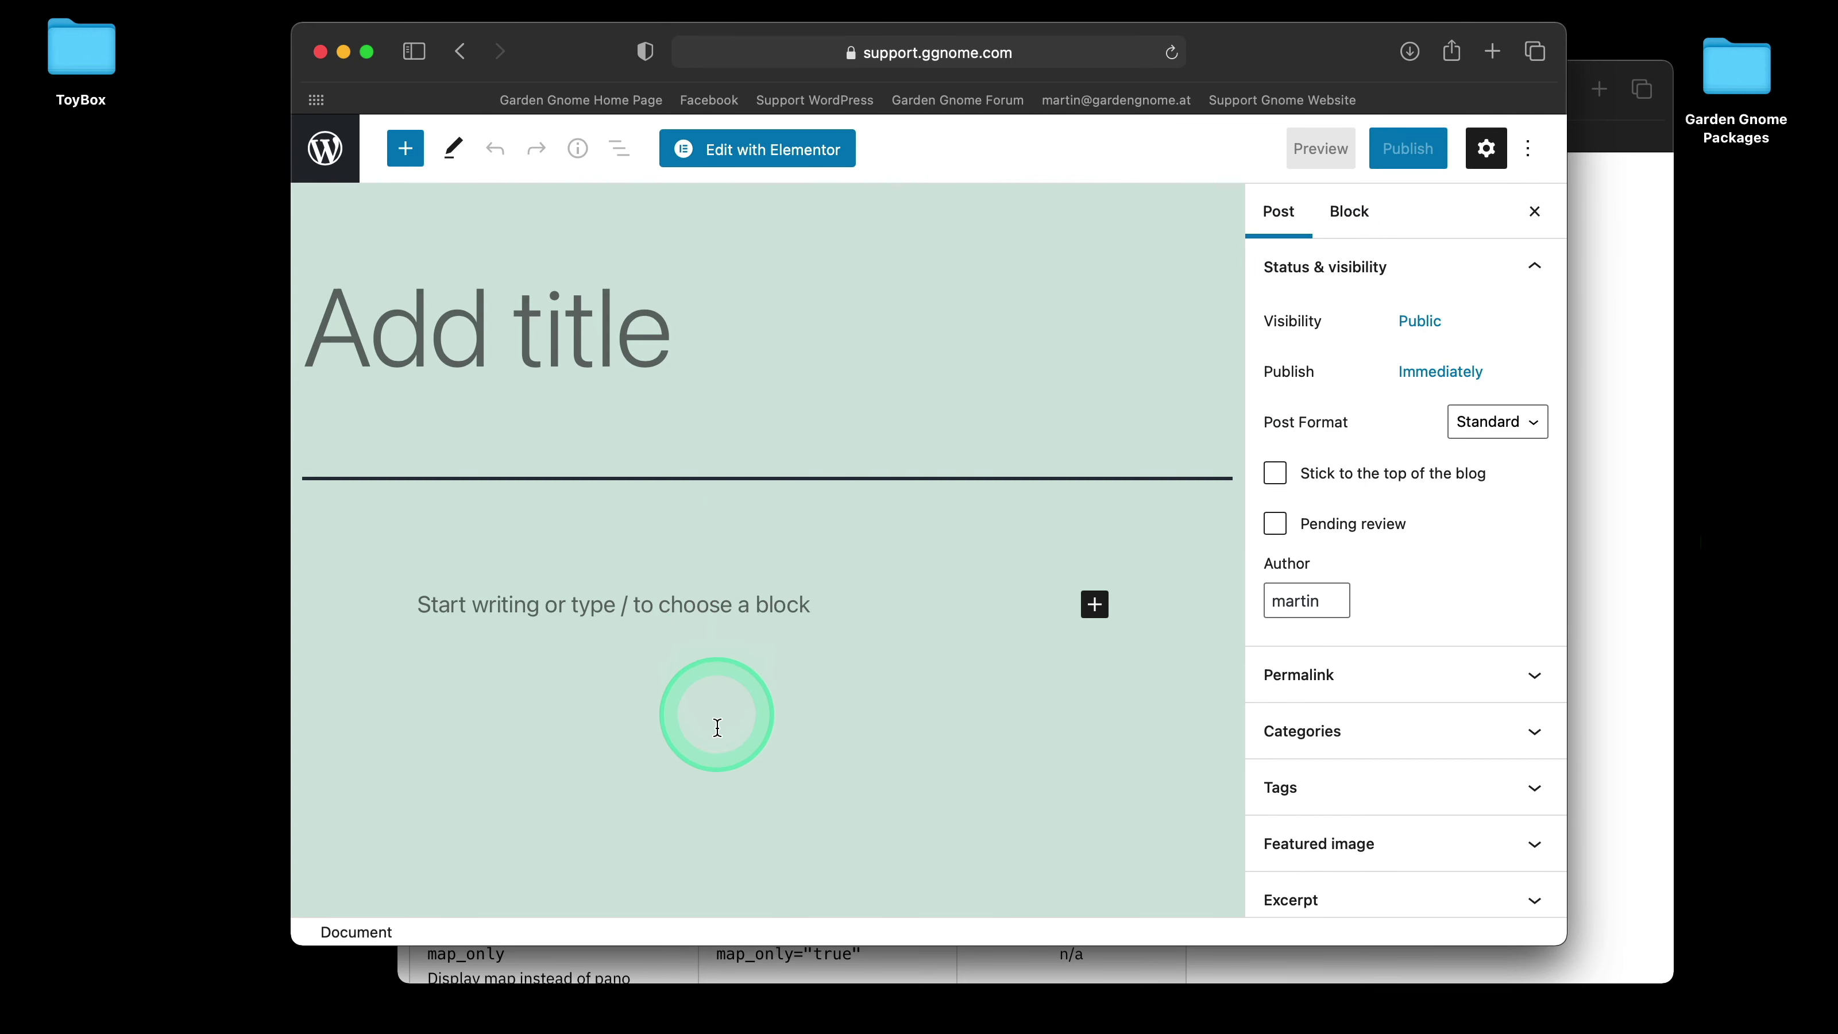
{"action": "left_click_drag", "start_coordinate": [603, 63], "coordinate": [690, 72]}
{"action": "left_click", "coordinate": [760, 404]}
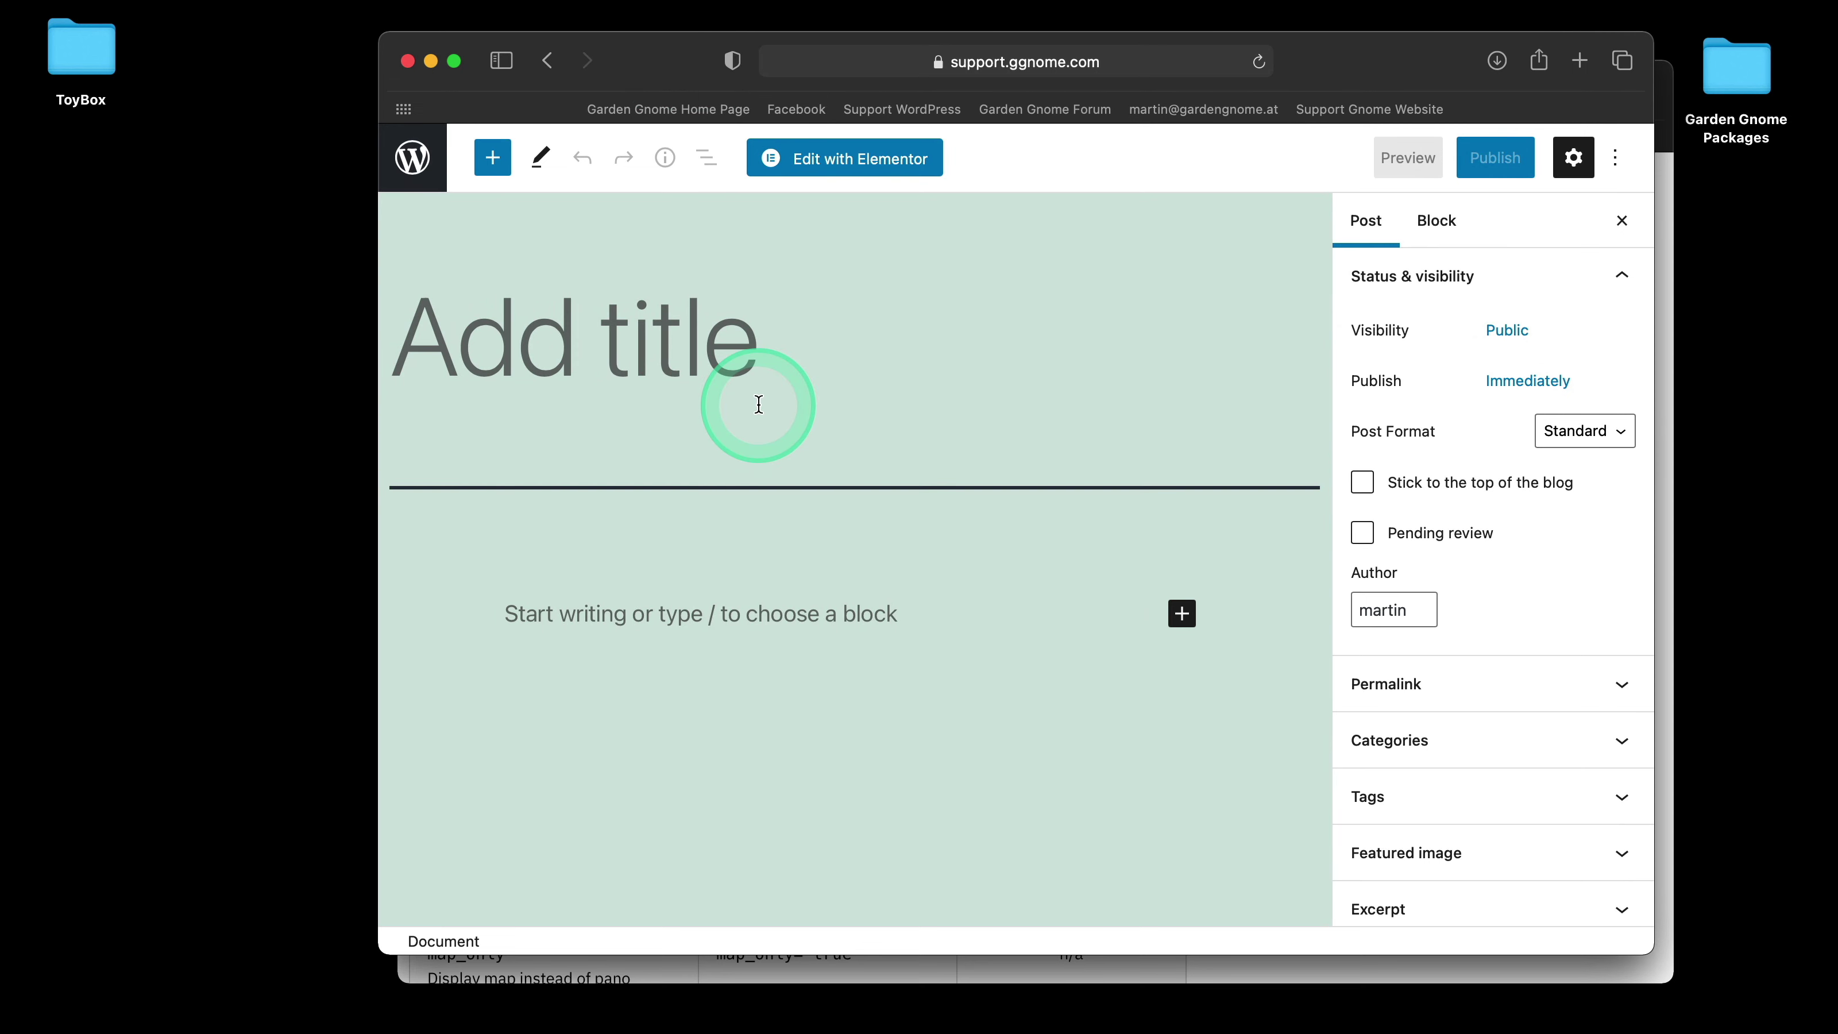
{"action": "left_click", "coordinate": [759, 404], "text": "shift"}
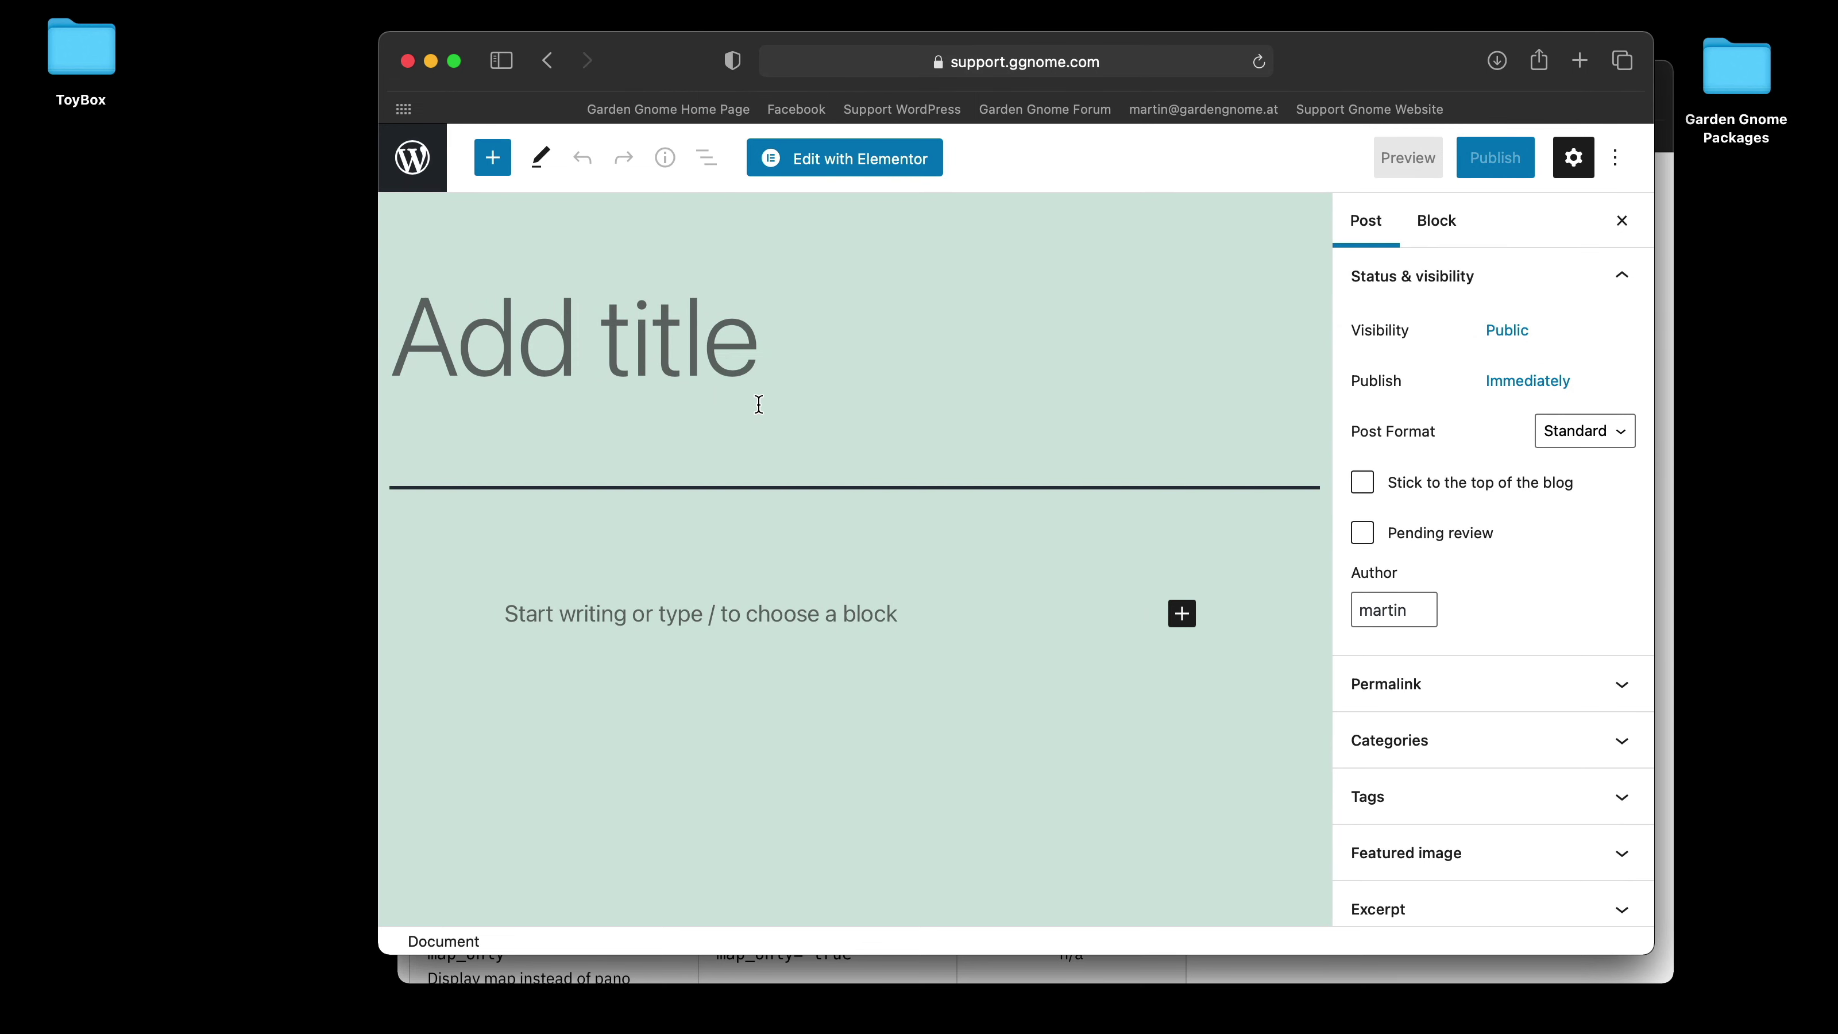
{"action": "type", "text": "Packages Two"}
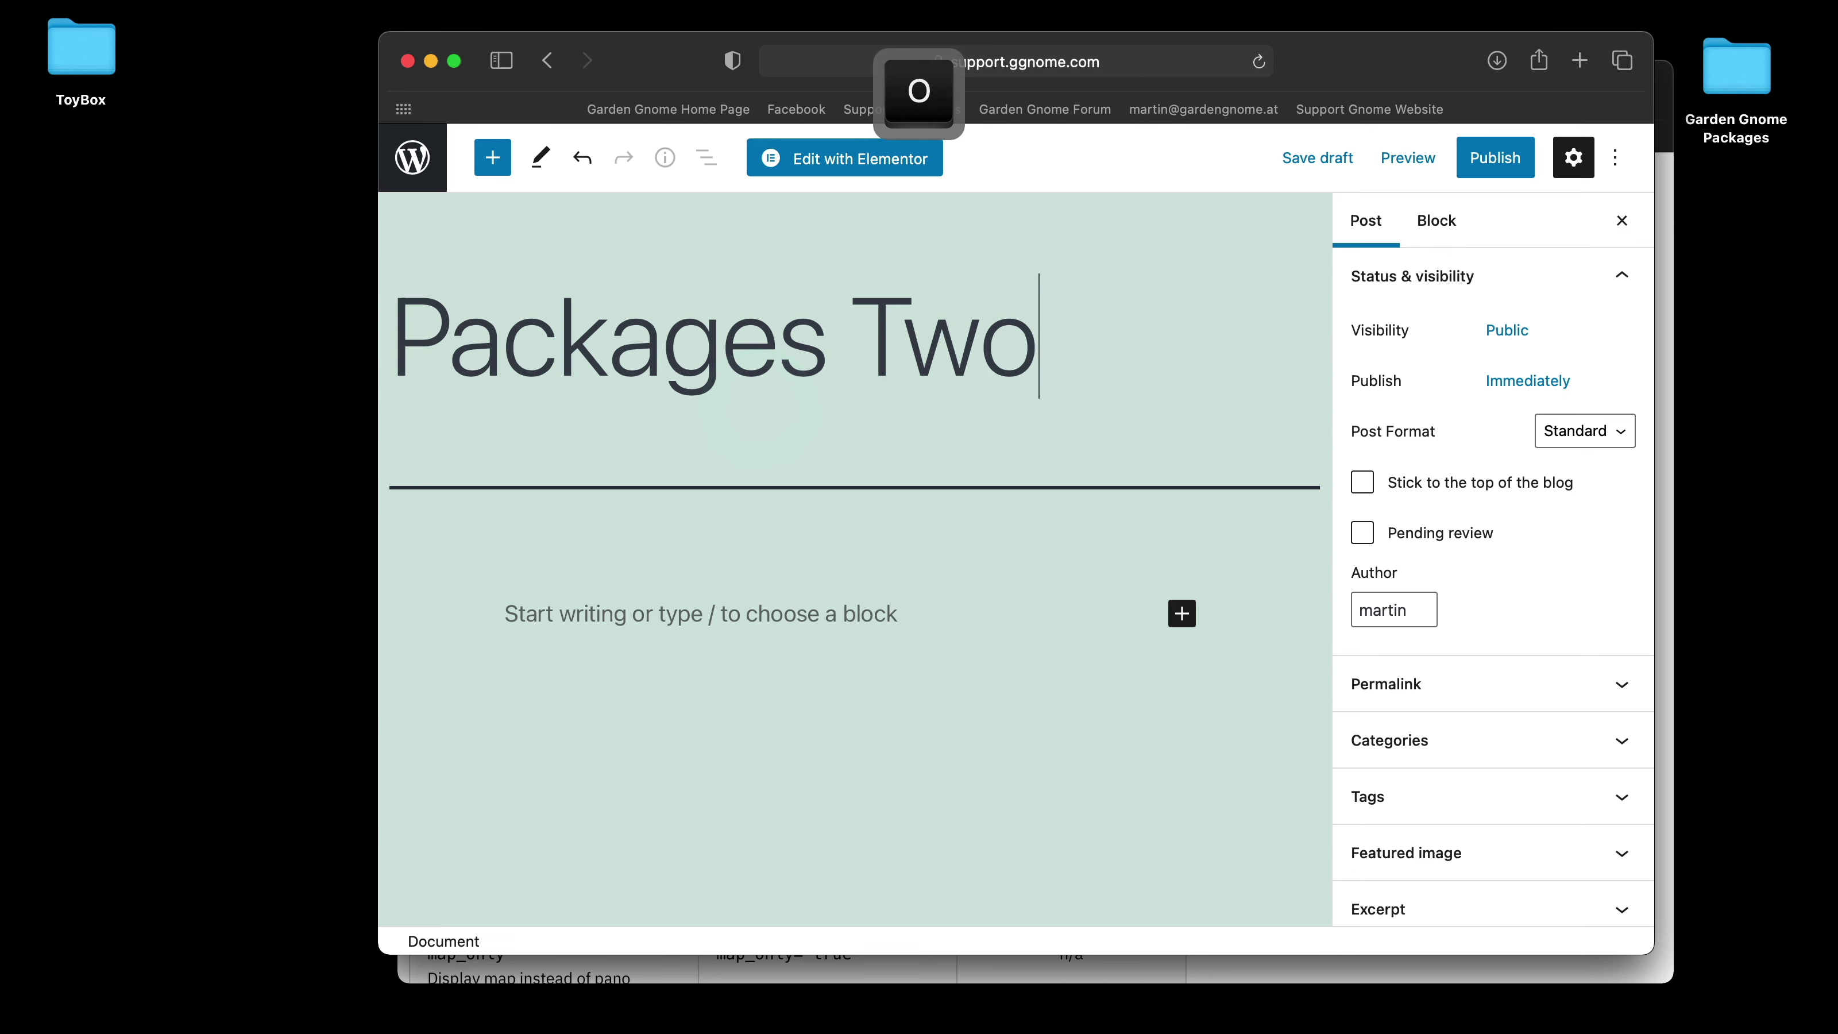
{"action": "left_click", "coordinate": [730, 540]}
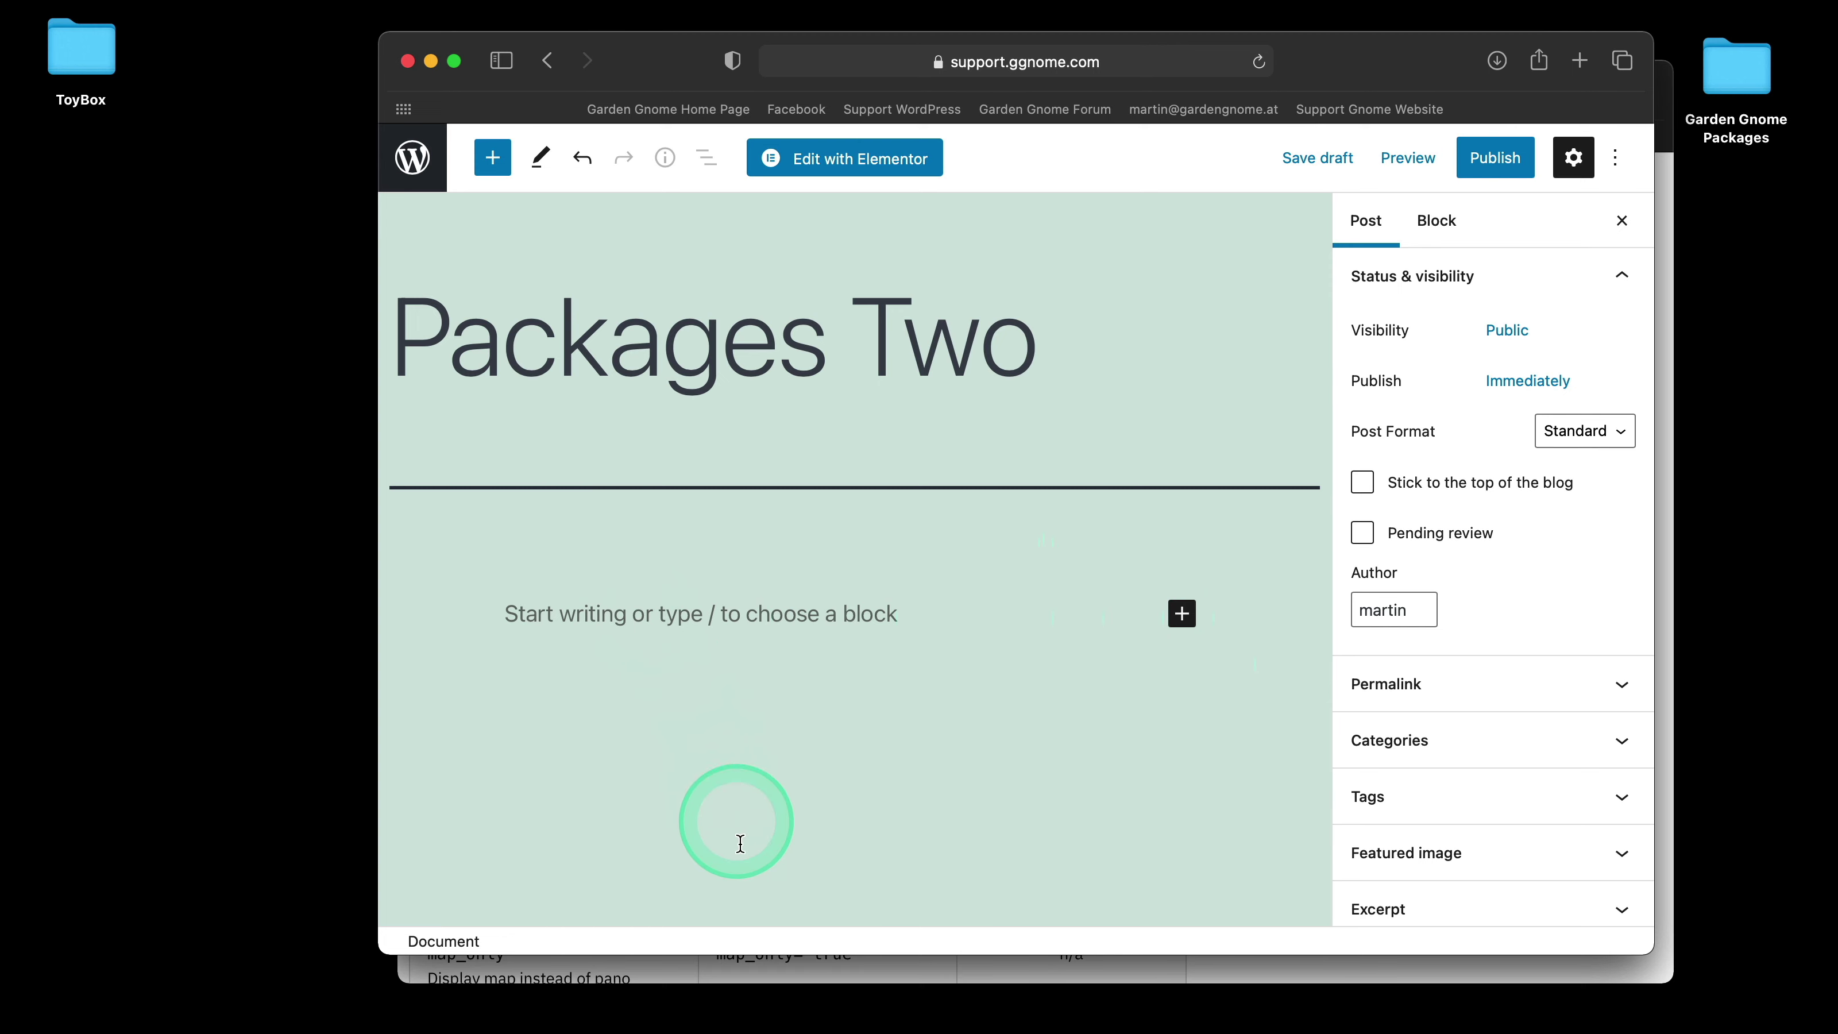
- Browse all available blocks and add a GGPKG block to the post
{"action": "left_click", "coordinate": [1183, 615]}
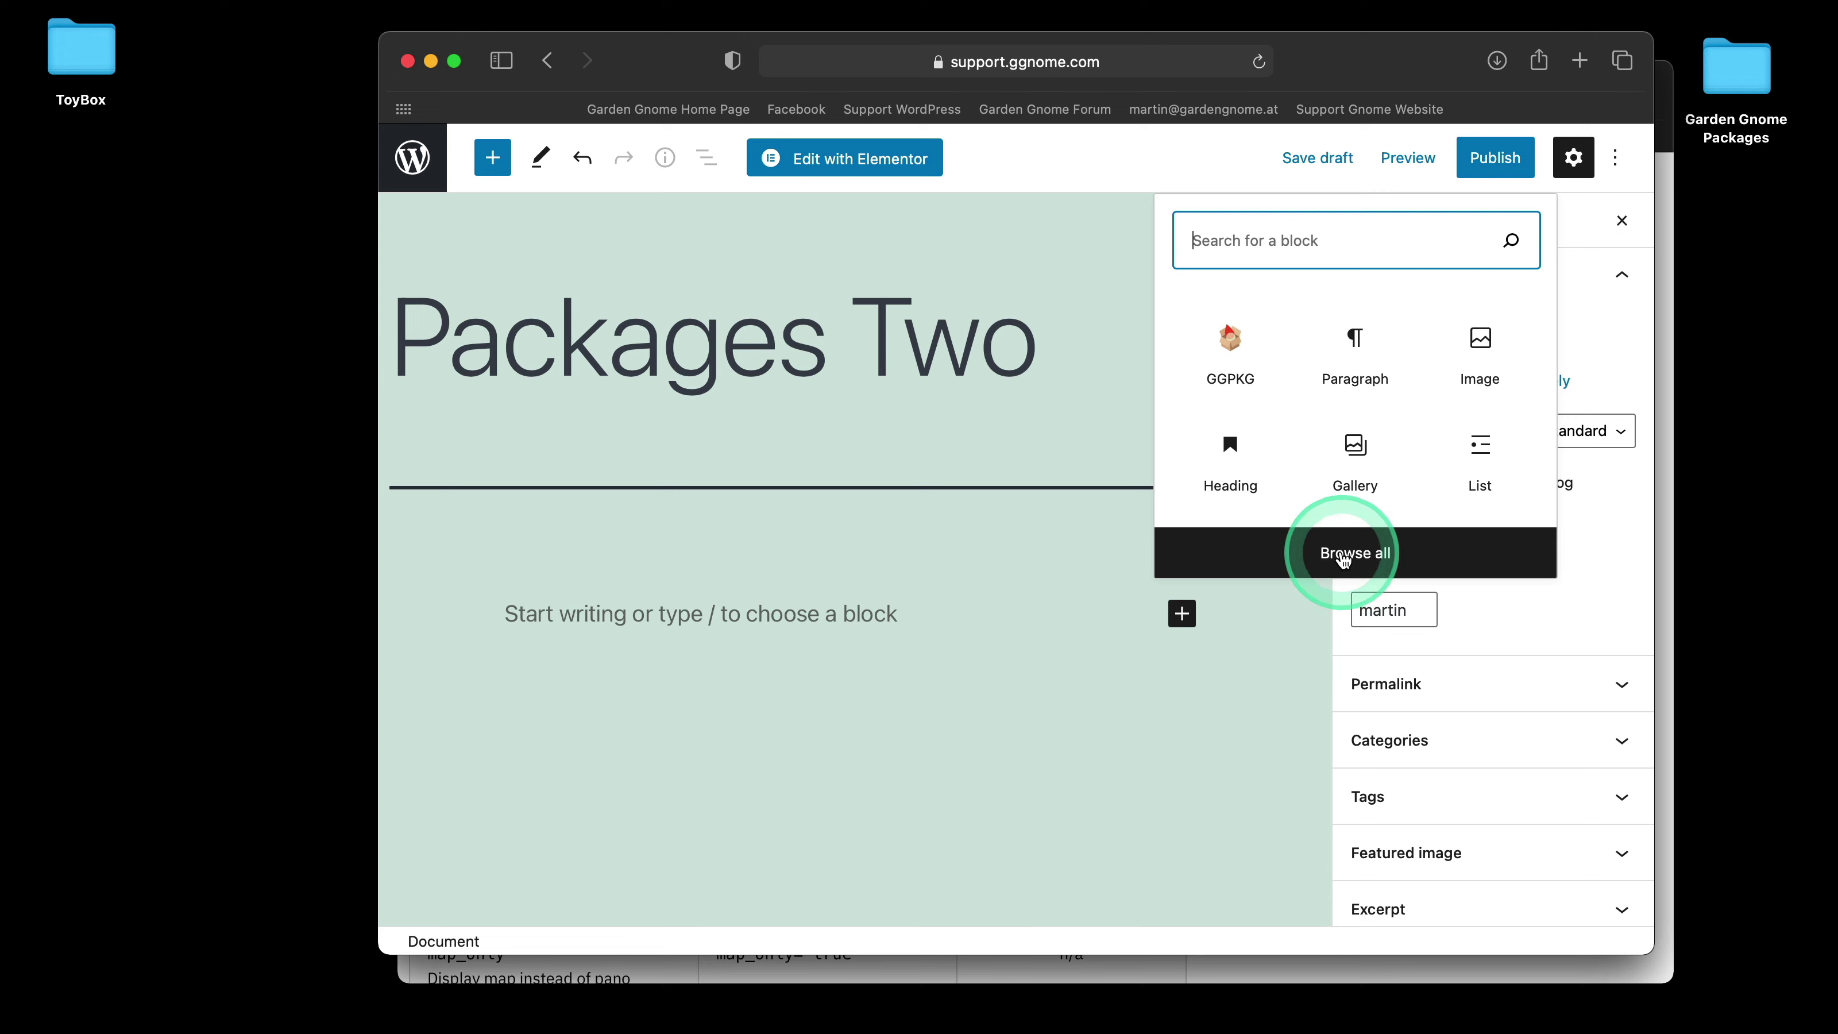
{"action": "left_click", "coordinate": [1343, 555]}
{"action": "scroll", "coordinate": [617, 647], "scroll_direction": "down", "scroll_amount": 5}
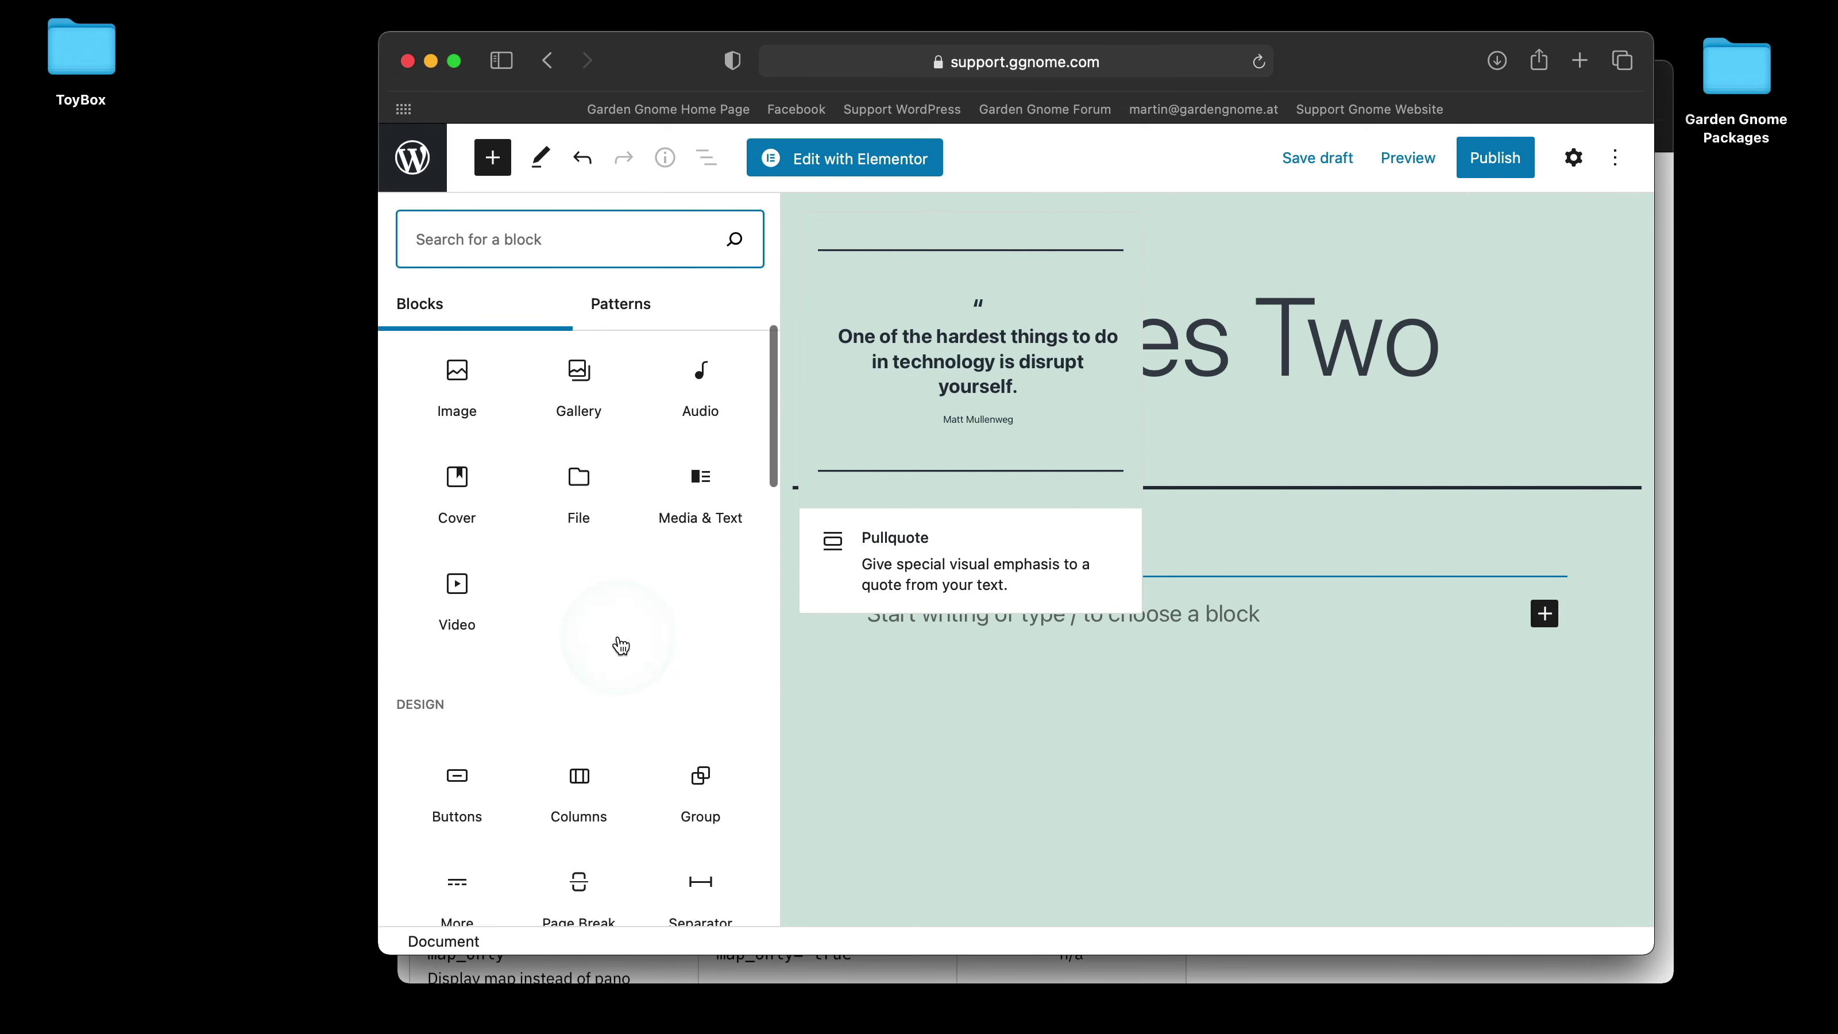
{"action": "scroll", "coordinate": [616, 645], "scroll_direction": "down", "scroll_amount": 8}
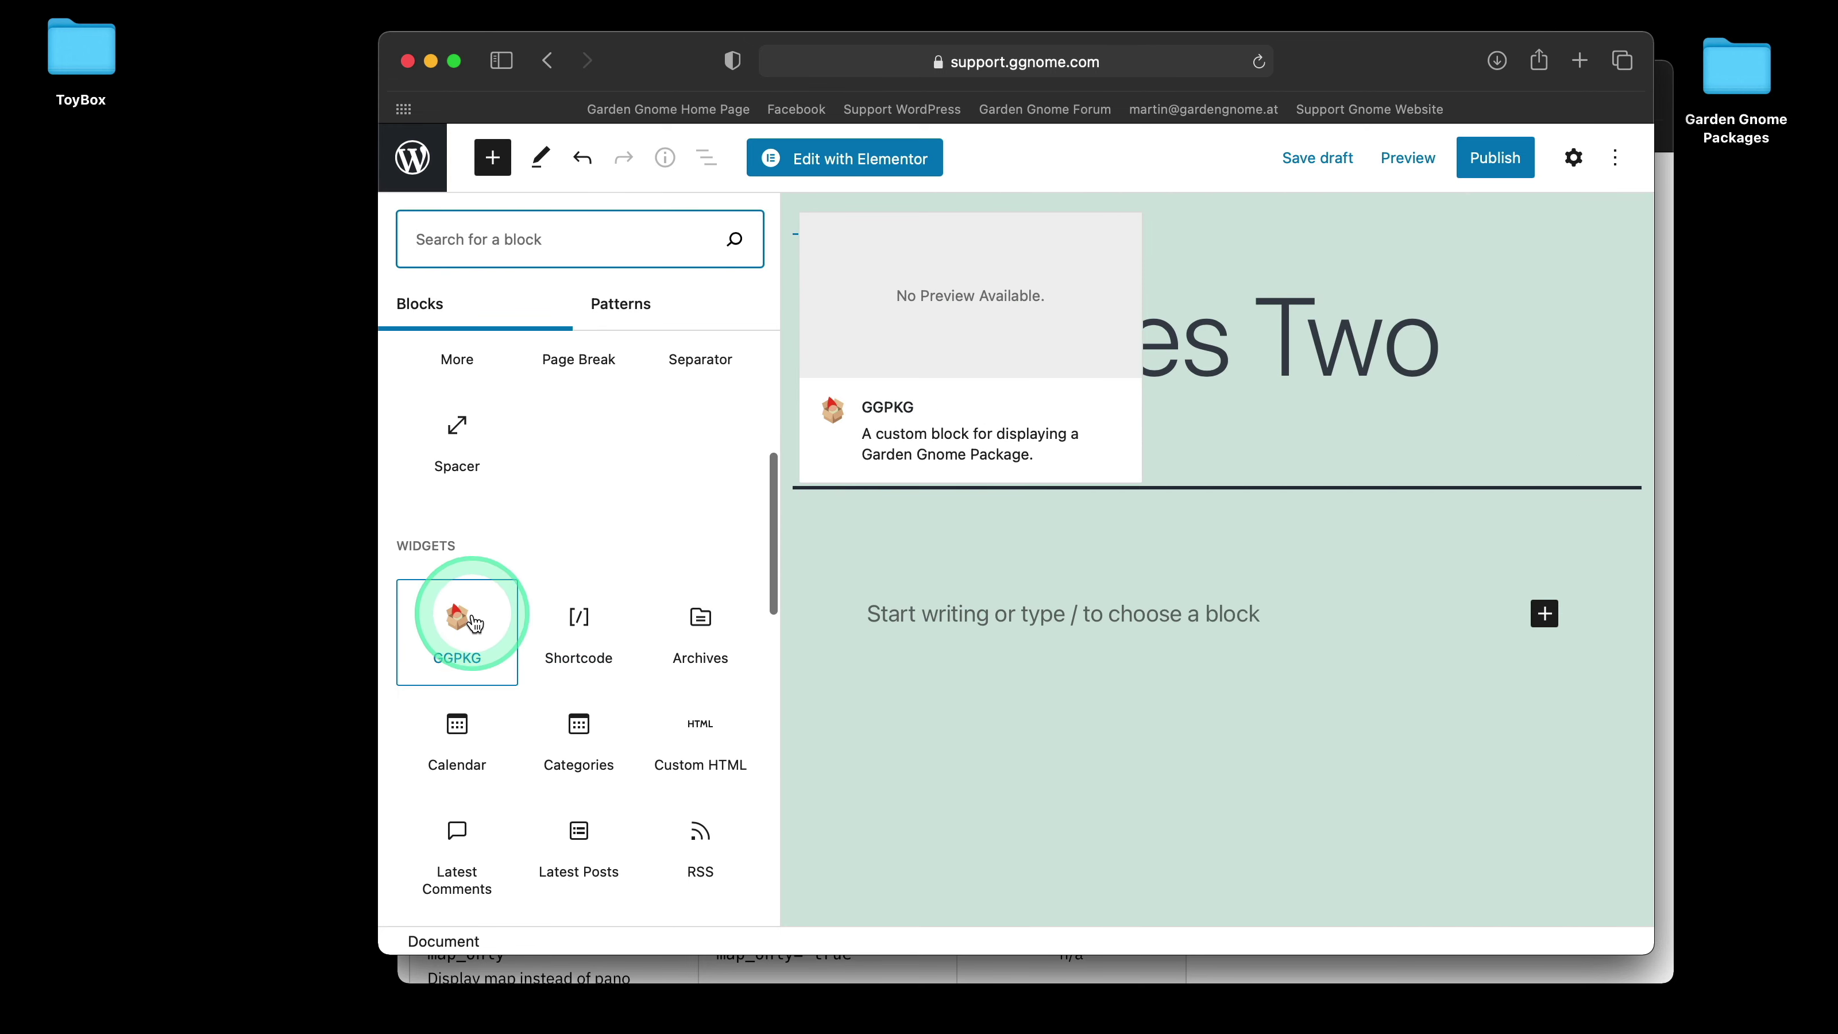
{"action": "left_click", "coordinate": [474, 624]}
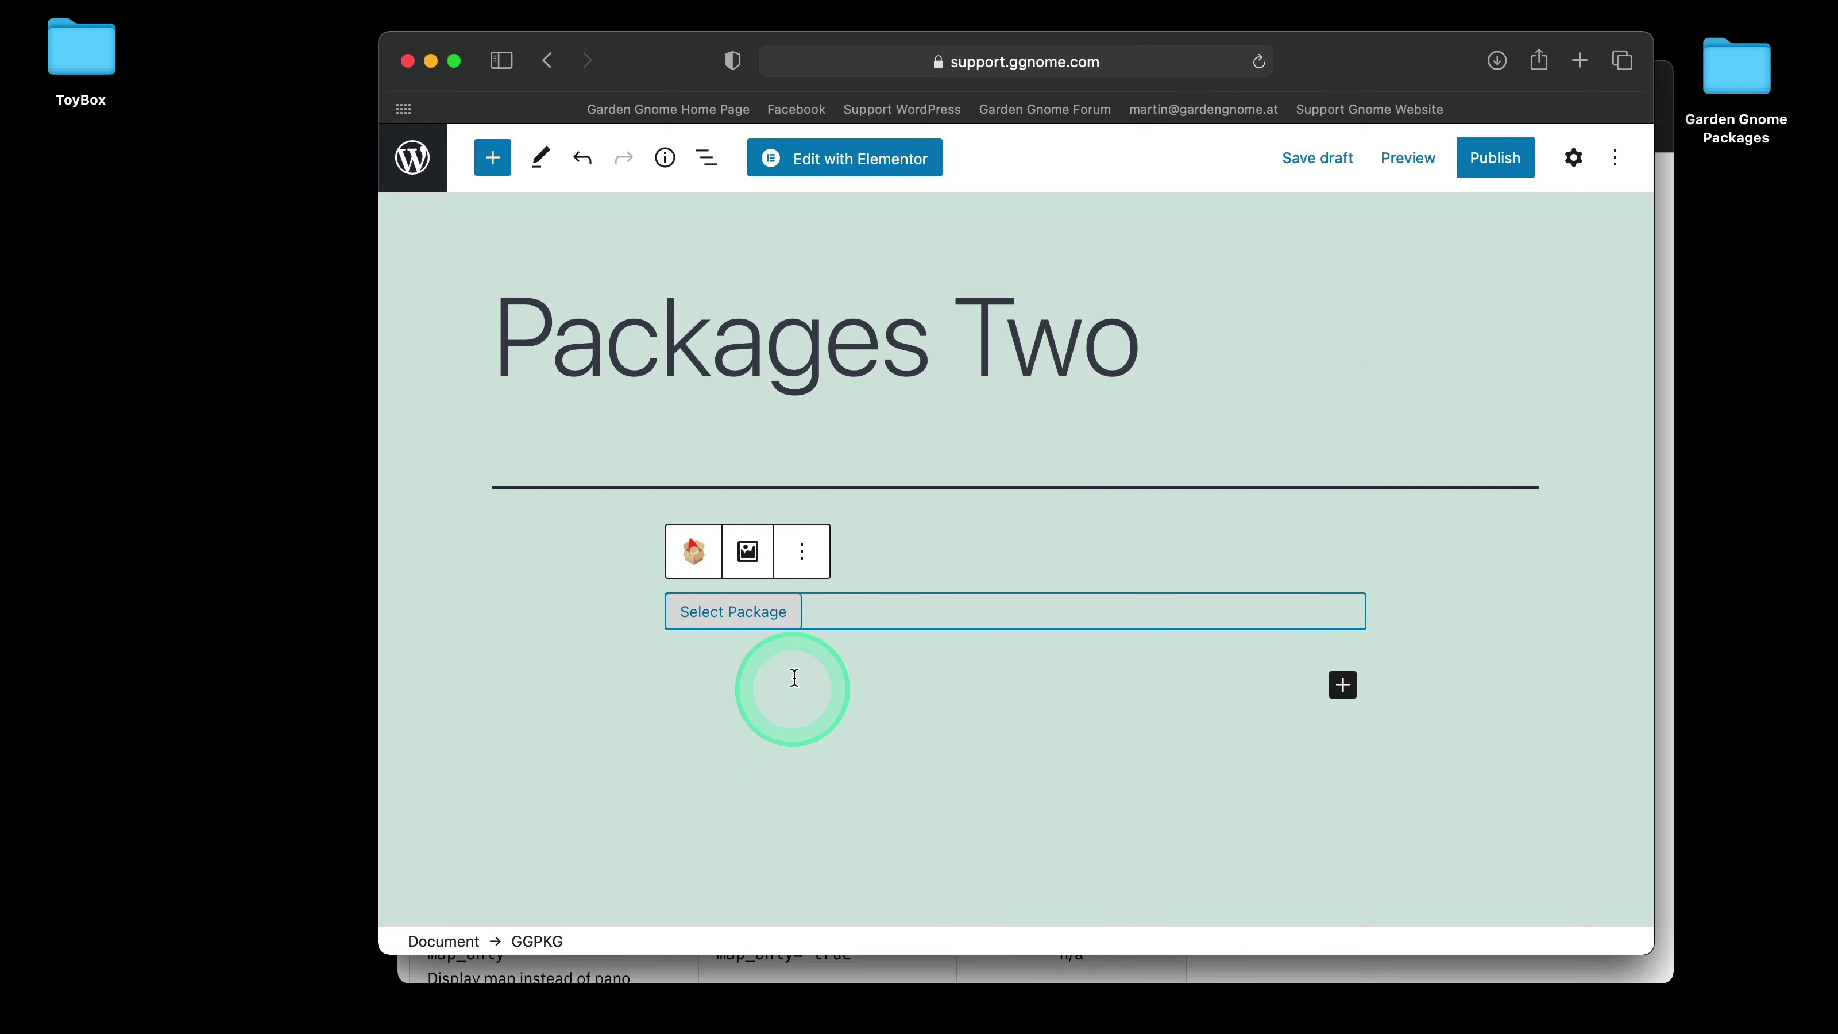
- Select the VEDay.ggpkg package from the media library for the GGPKG block
{"action": "left_click", "coordinate": [724, 614]}
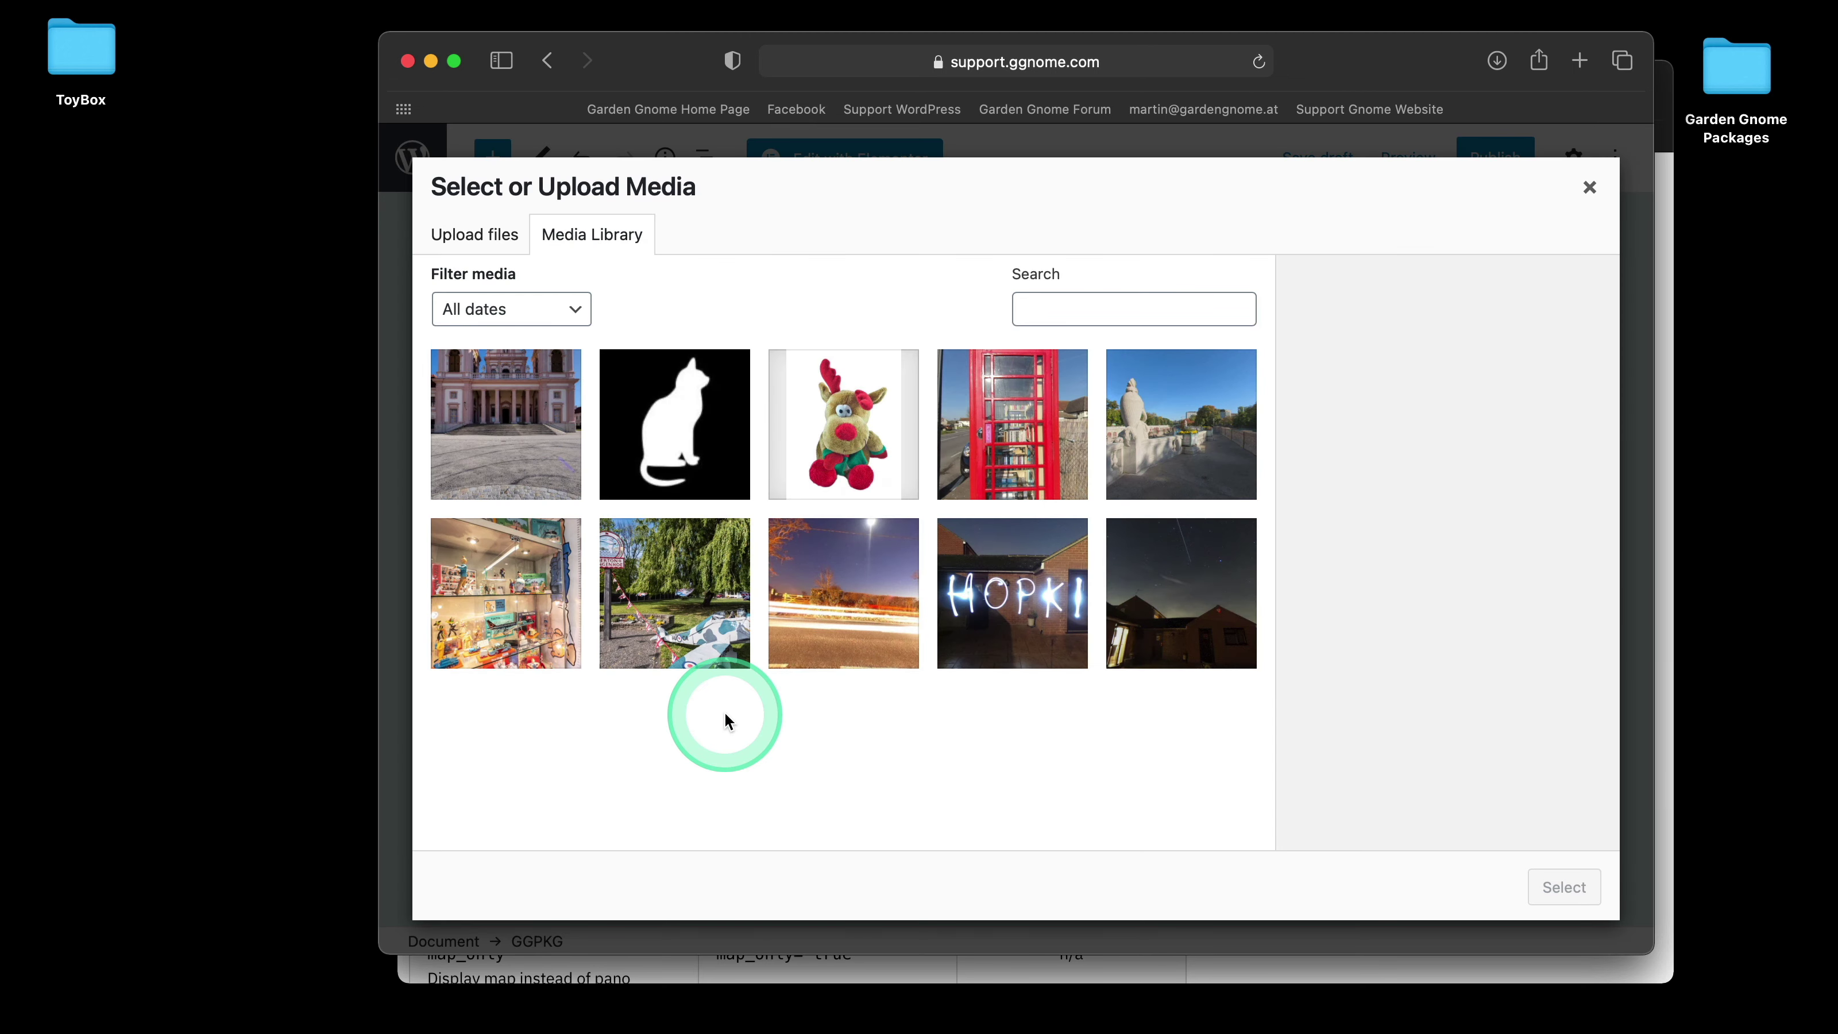
{"action": "left_click", "coordinate": [727, 726]}
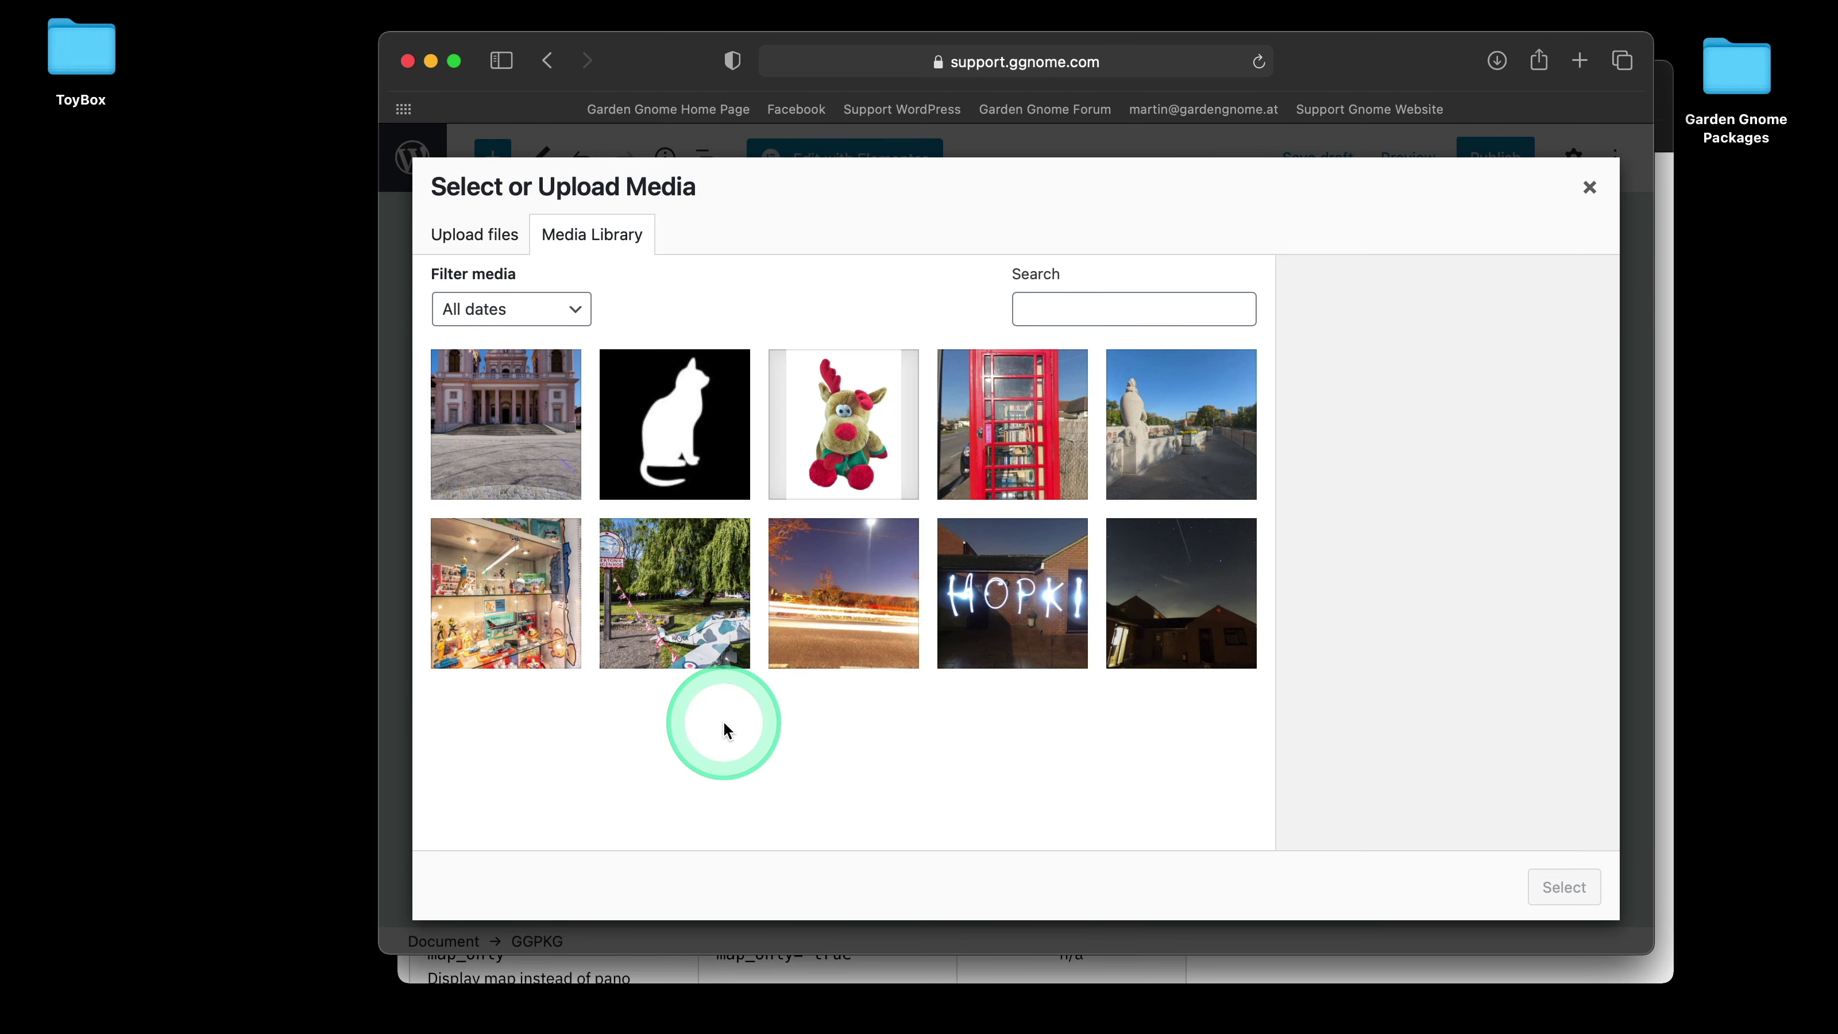
{"action": "left_click", "coordinate": [676, 634]}
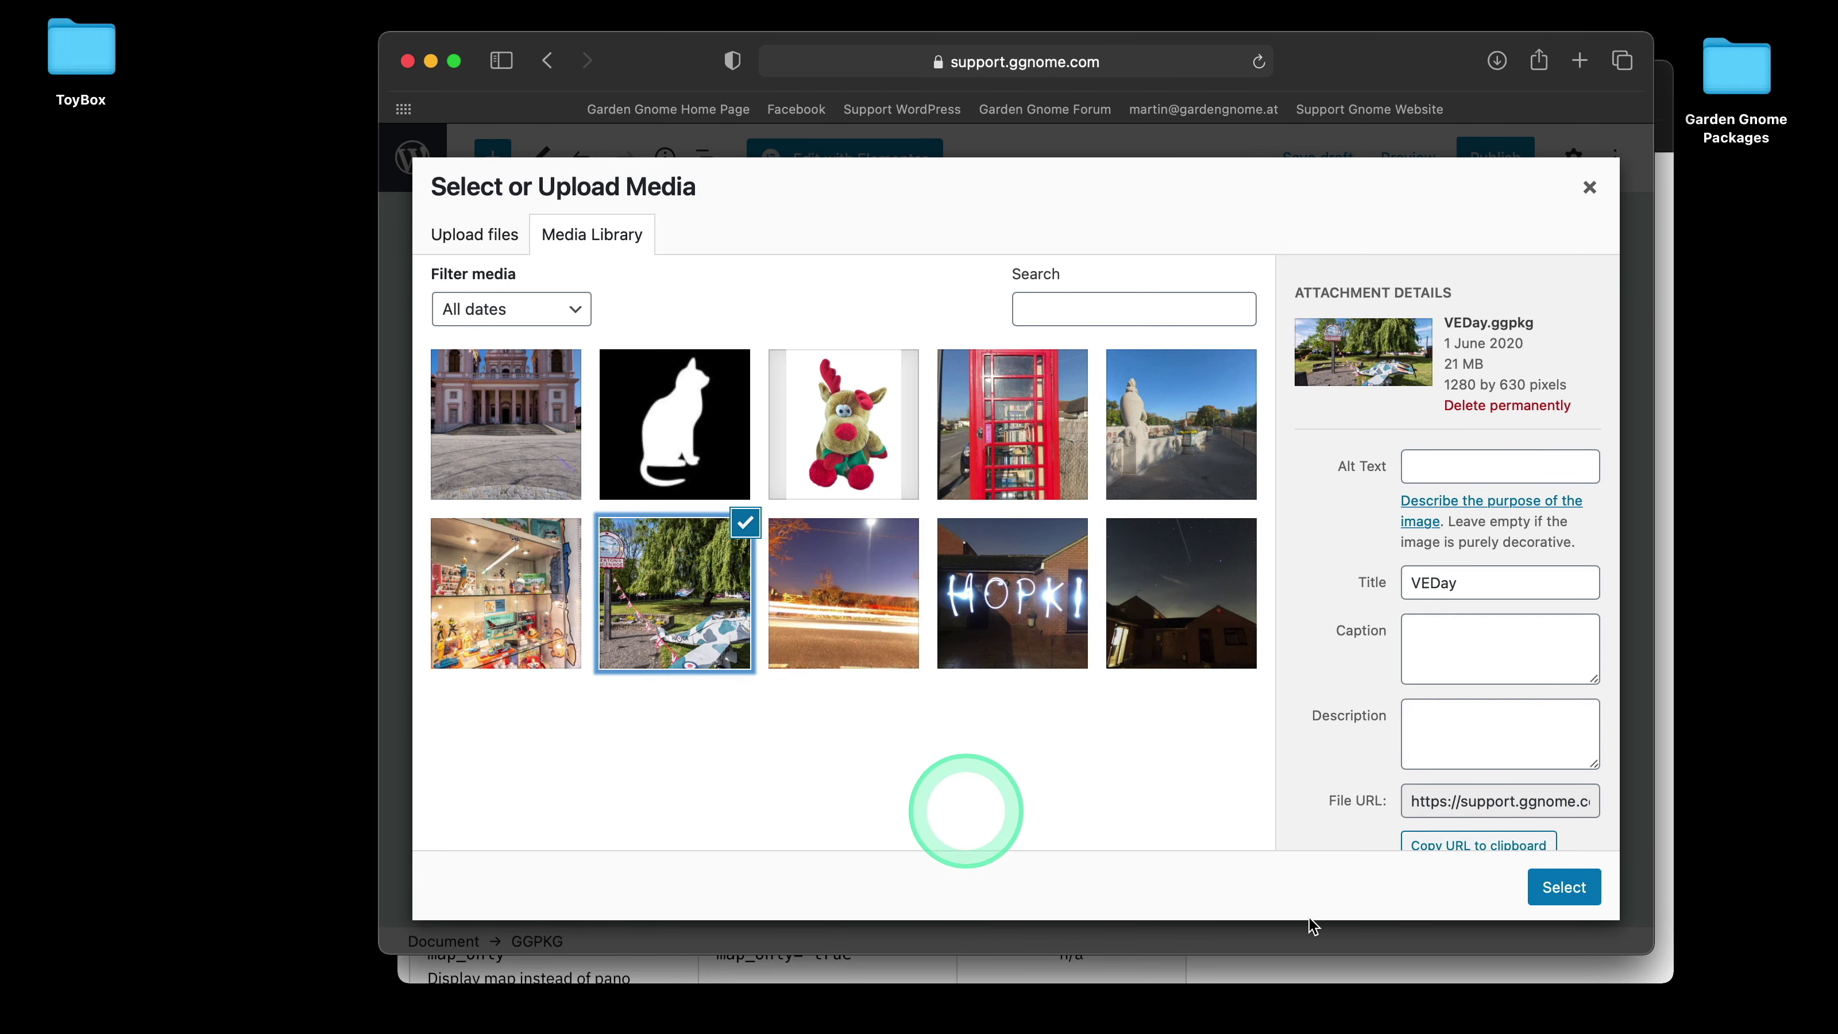
{"action": "left_click", "coordinate": [1562, 887]}
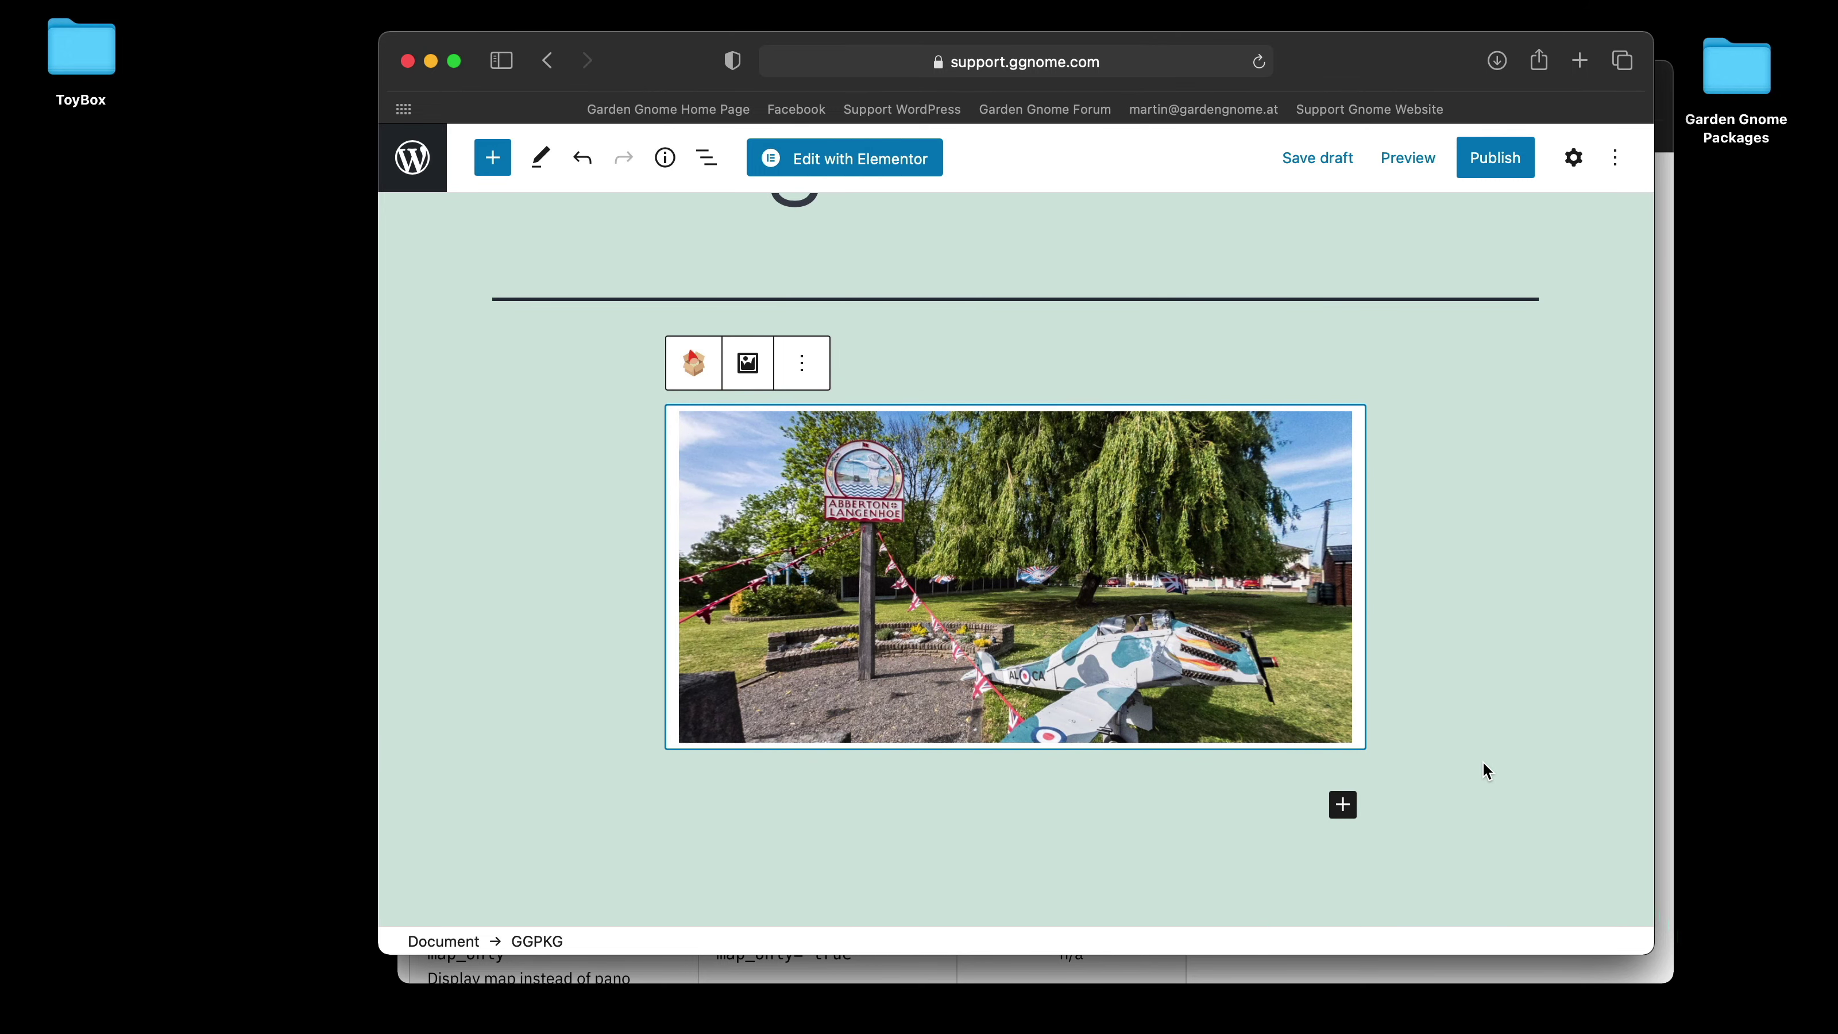
- Preview the post in a new tab, check how the embedded package fits the page, and return to the editor
{"action": "left_click", "coordinate": [1411, 165]}
{"action": "left_click", "coordinate": [1258, 369]}
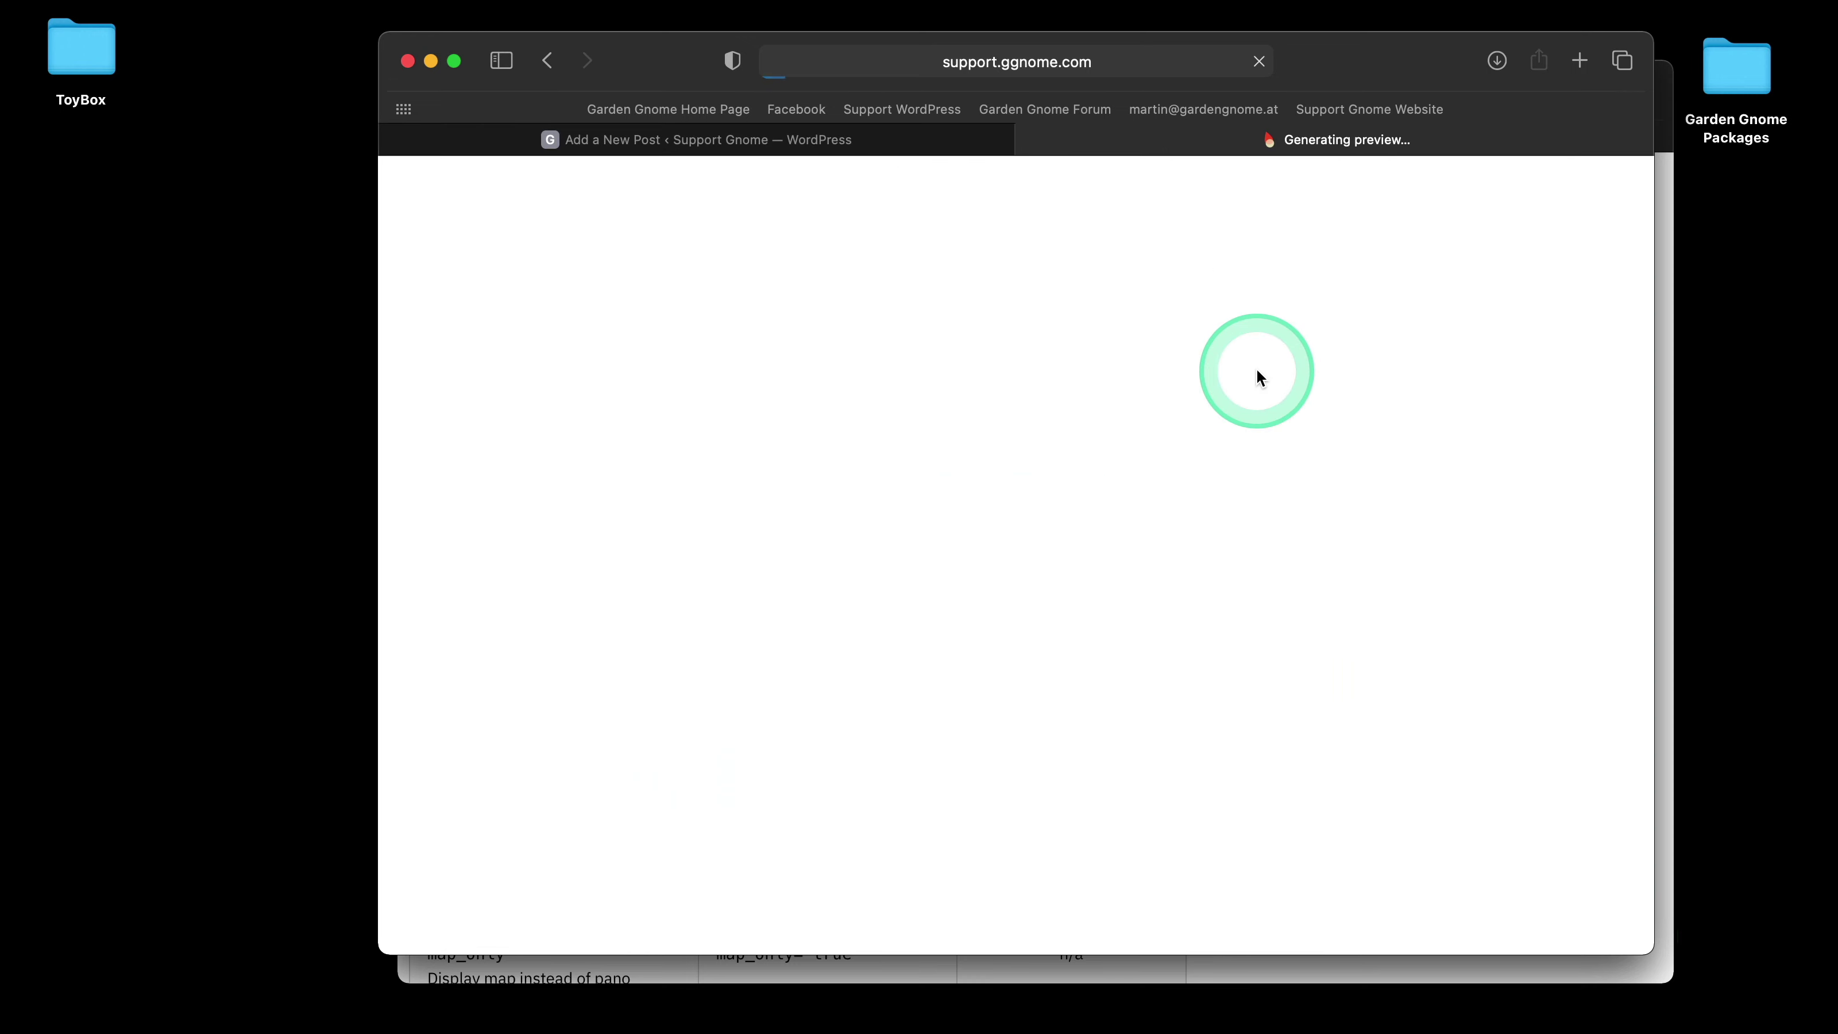
{"action": "scroll", "coordinate": [1437, 572], "scroll_direction": "down", "scroll_amount": 5}
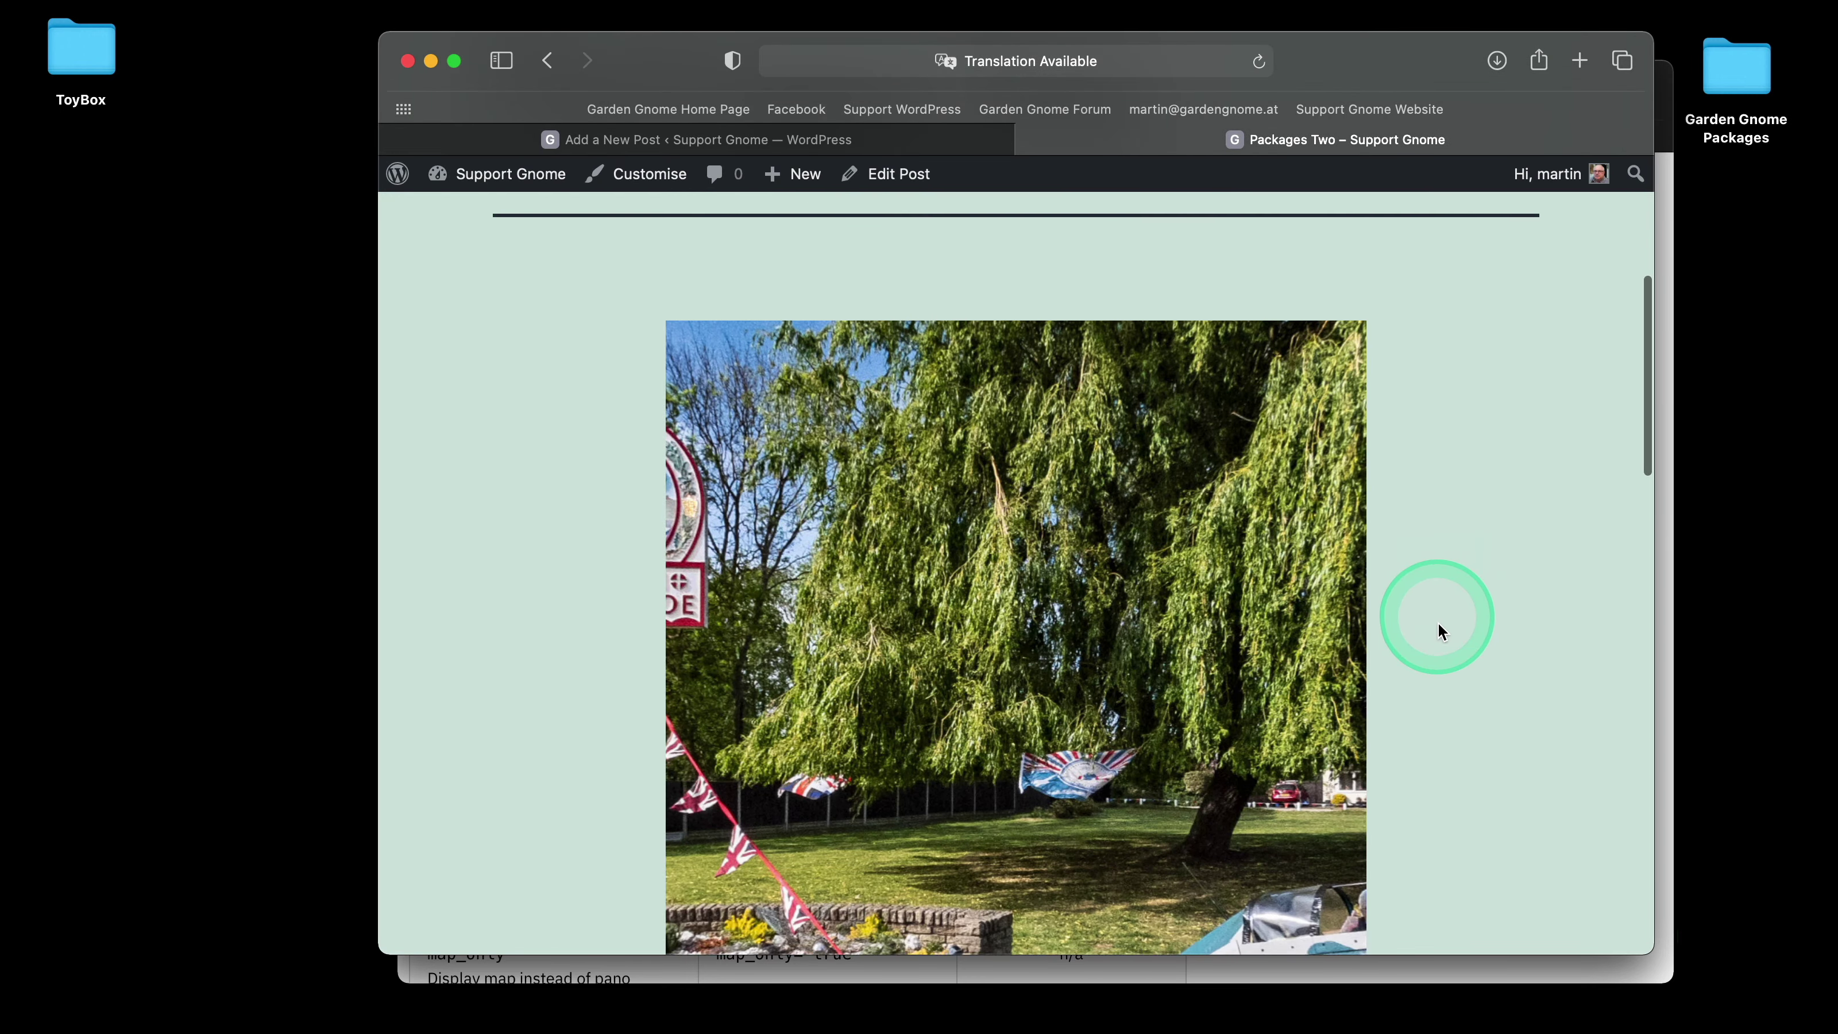
{"action": "scroll", "coordinate": [1437, 622], "scroll_direction": "down", "scroll_amount": 5}
{"action": "scroll", "coordinate": [1439, 622], "scroll_direction": "up", "scroll_amount": 3}
{"action": "left_click_drag", "start_coordinate": [1182, 615], "coordinate": [1439, 592]}
{"action": "scroll", "coordinate": [1443, 592], "scroll_direction": "up", "scroll_amount": 4}
{"action": "scroll", "coordinate": [1443, 593], "scroll_direction": "down", "scroll_amount": 4}
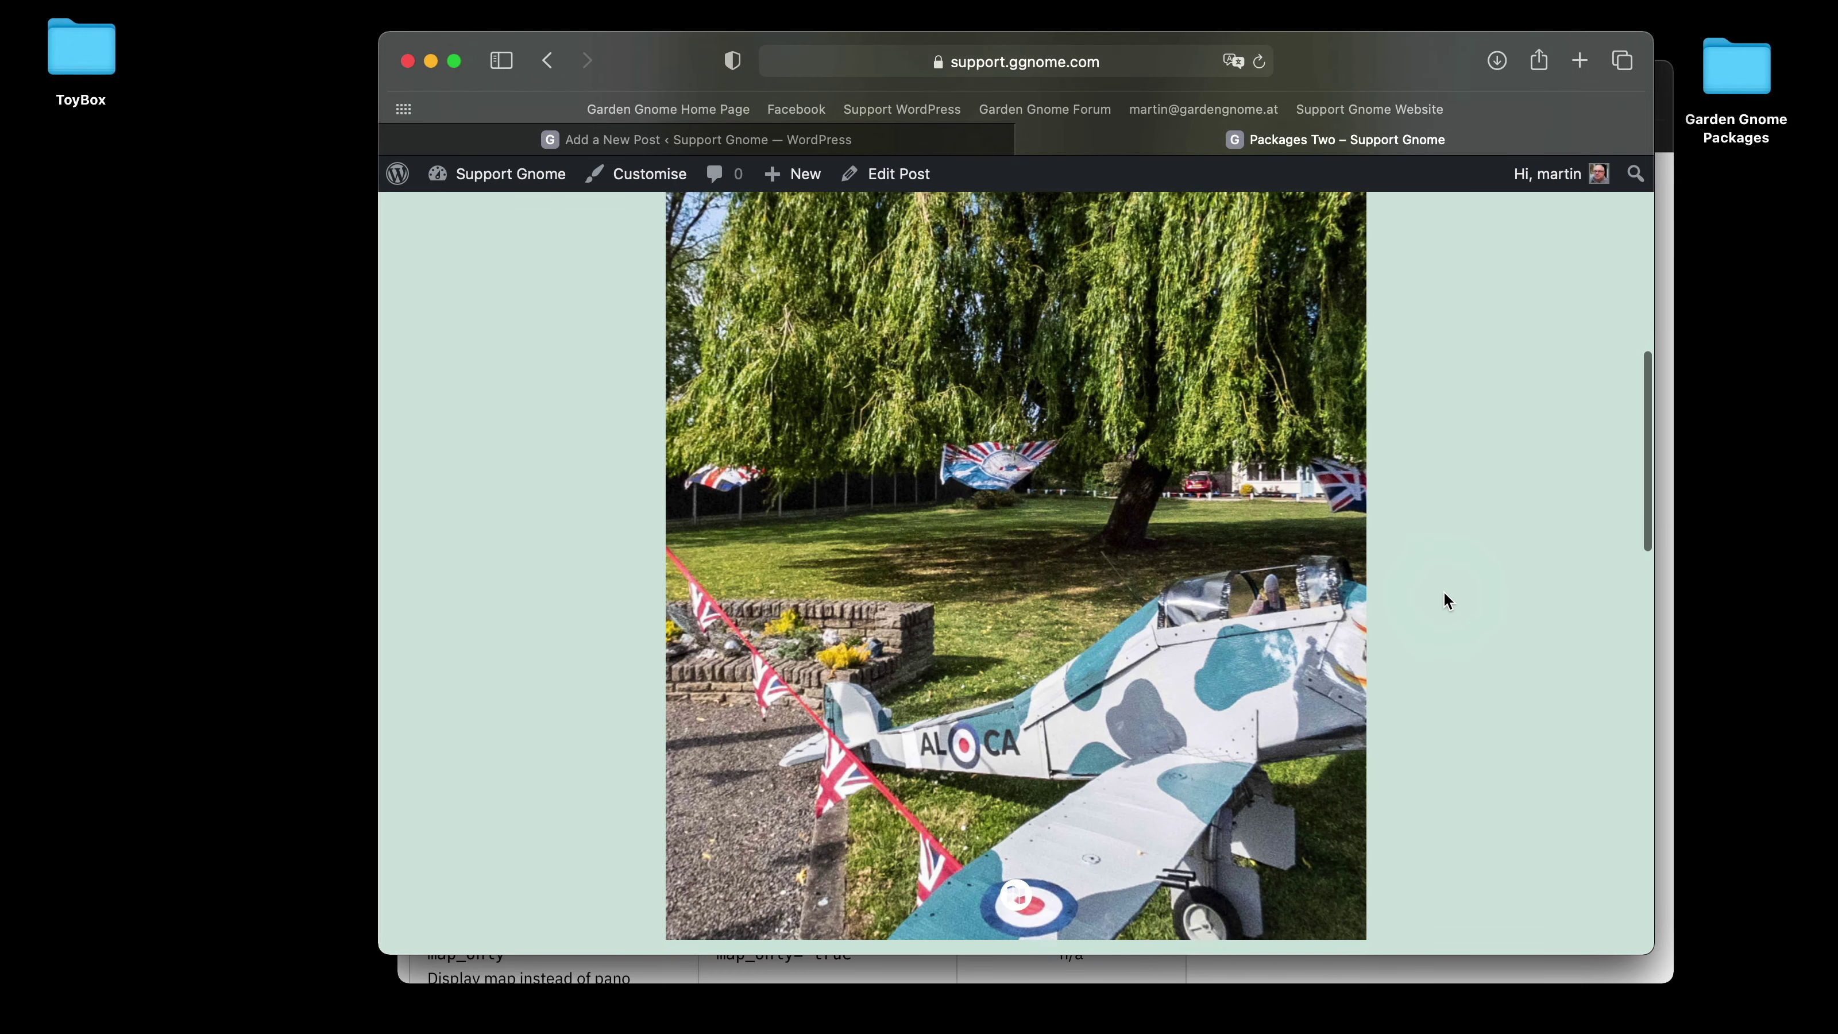
{"action": "scroll", "coordinate": [1443, 593], "scroll_direction": "up", "scroll_amount": 1}
{"action": "scroll", "coordinate": [612, 316], "scroll_direction": "up", "scroll_amount": 3}
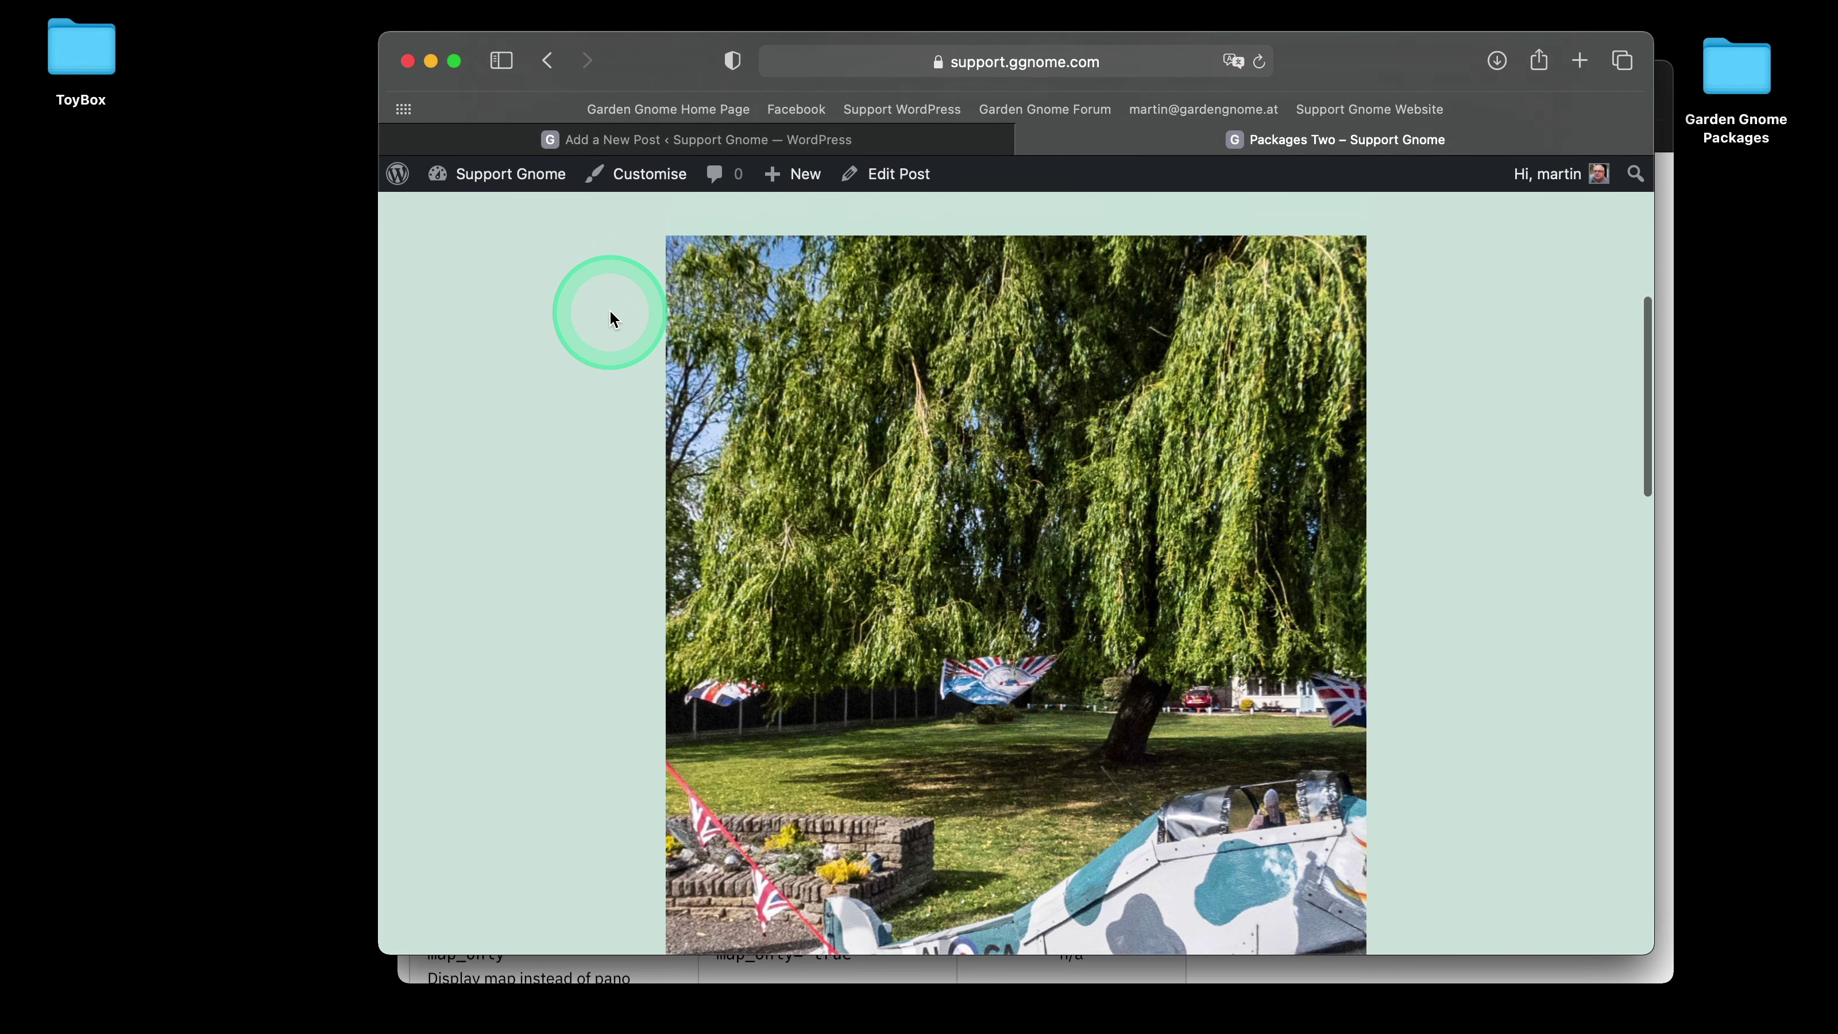
{"action": "left_click", "coordinate": [1028, 139]}
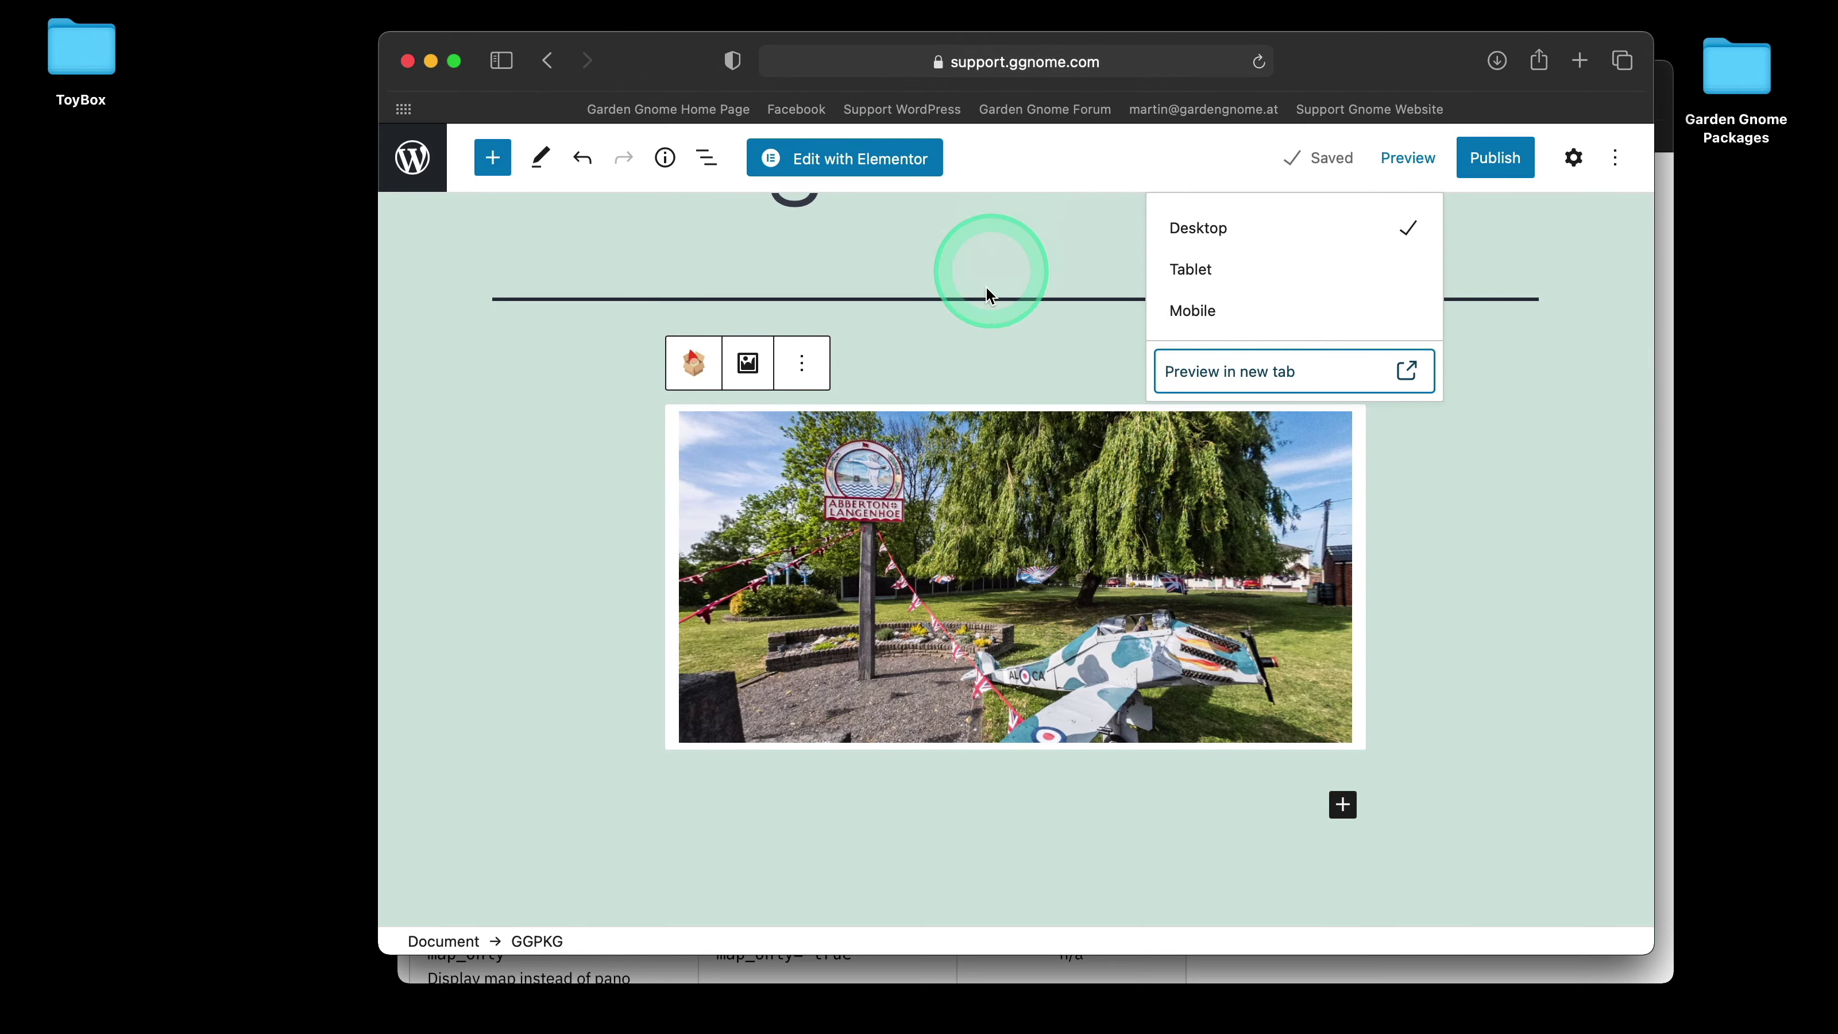
{"action": "left_click", "coordinate": [1524, 532]}
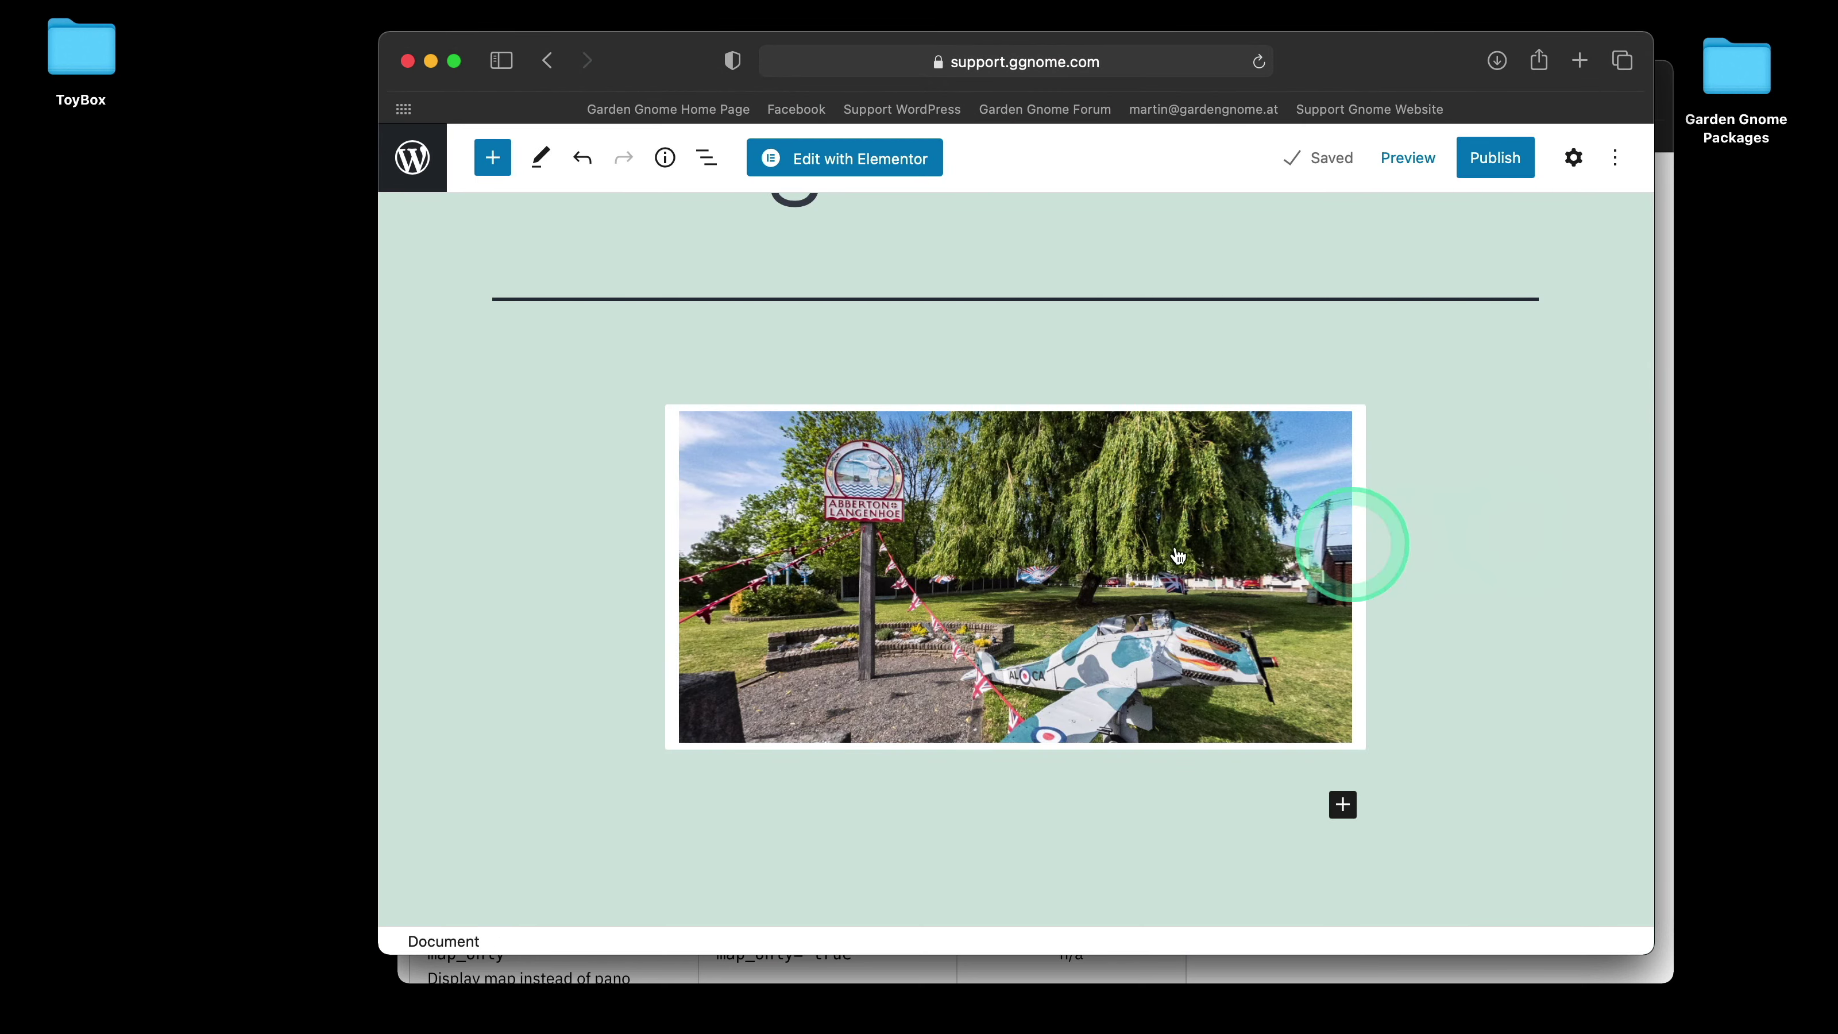
{"action": "left_click", "coordinate": [972, 538]}
{"action": "left_click", "coordinate": [924, 513]}
{"action": "left_click", "coordinate": [1493, 323]}
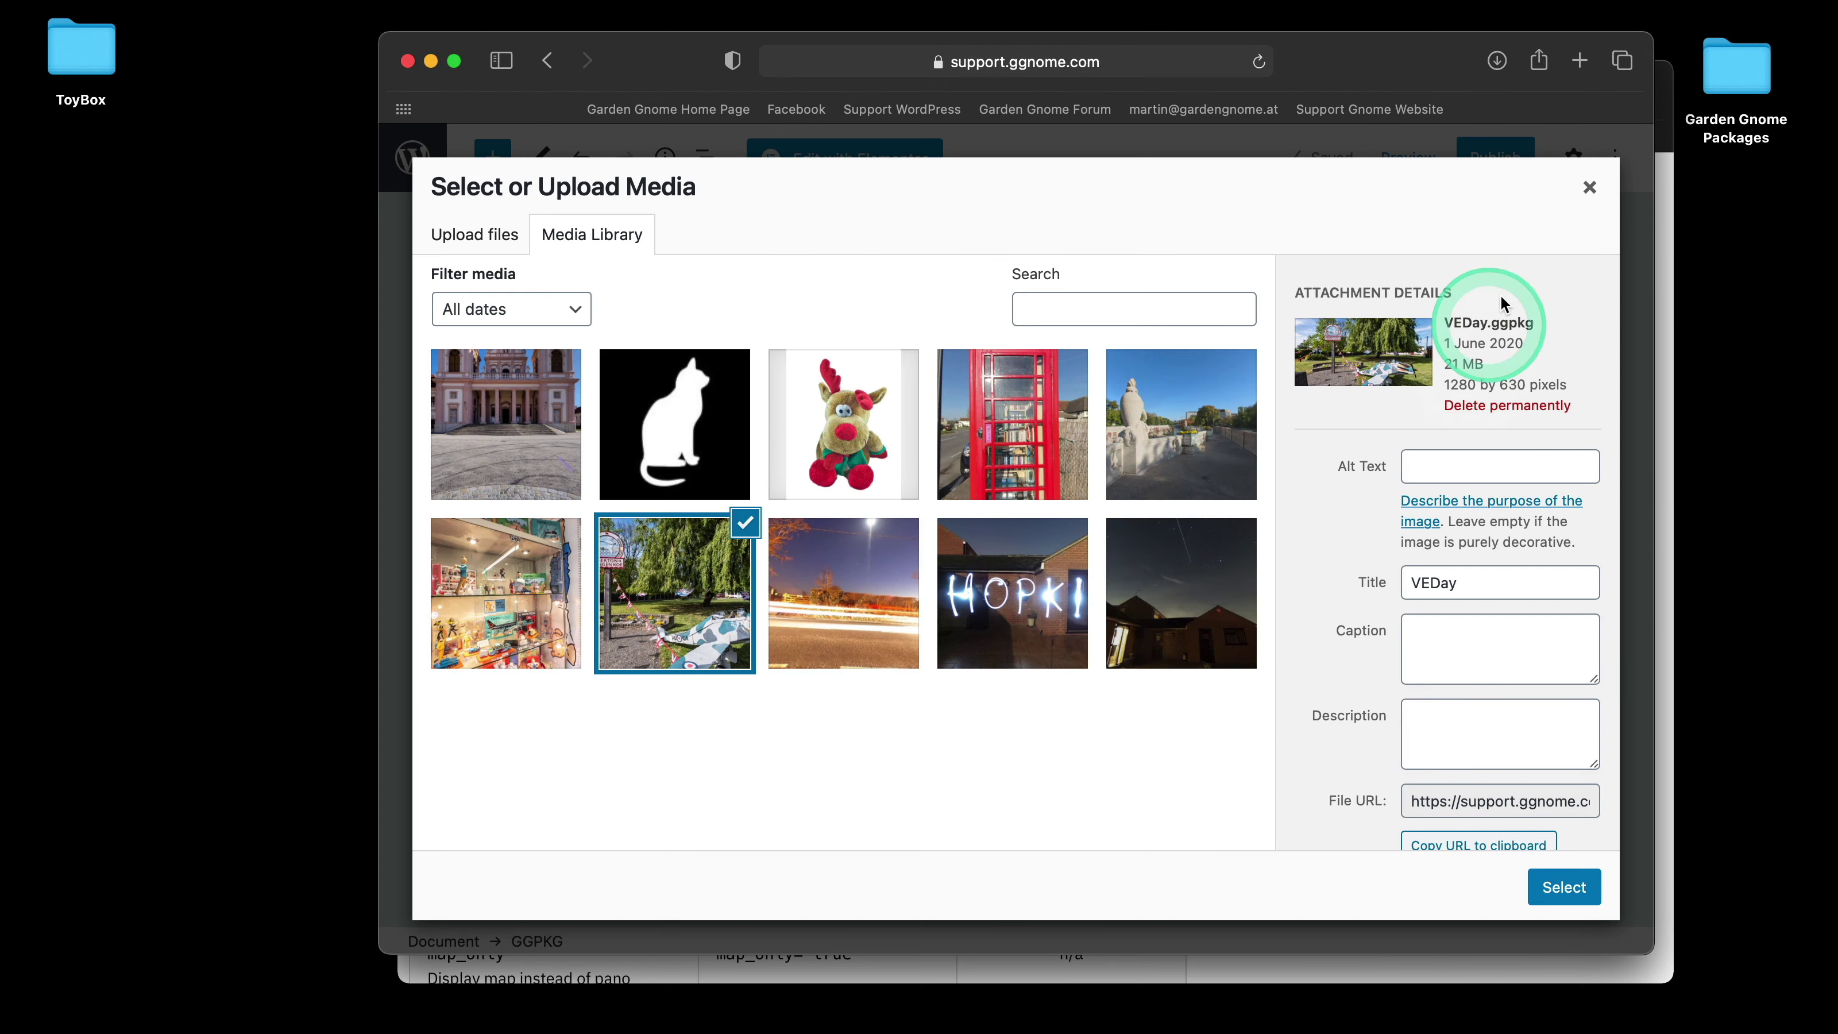
{"action": "left_click", "coordinate": [1589, 187]}
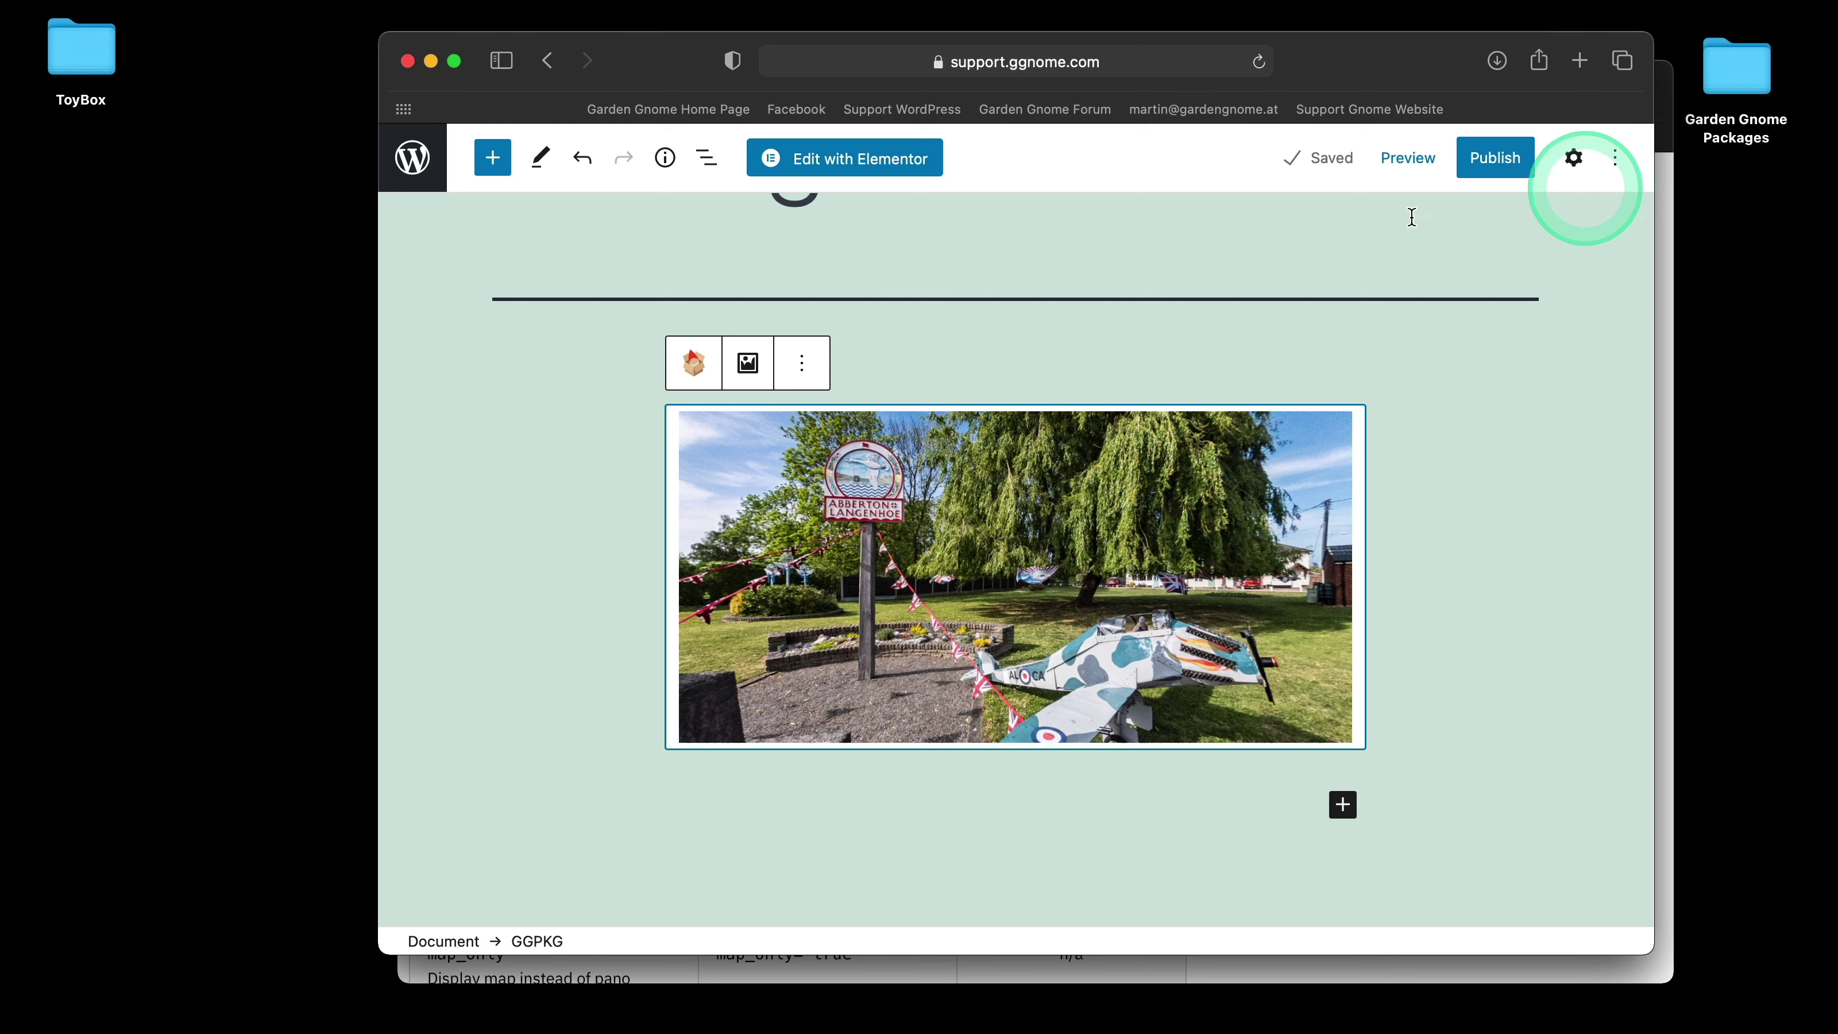
- Show more settings for the GGPKG block and set its height to 100vh
{"action": "left_click", "coordinate": [803, 366]}
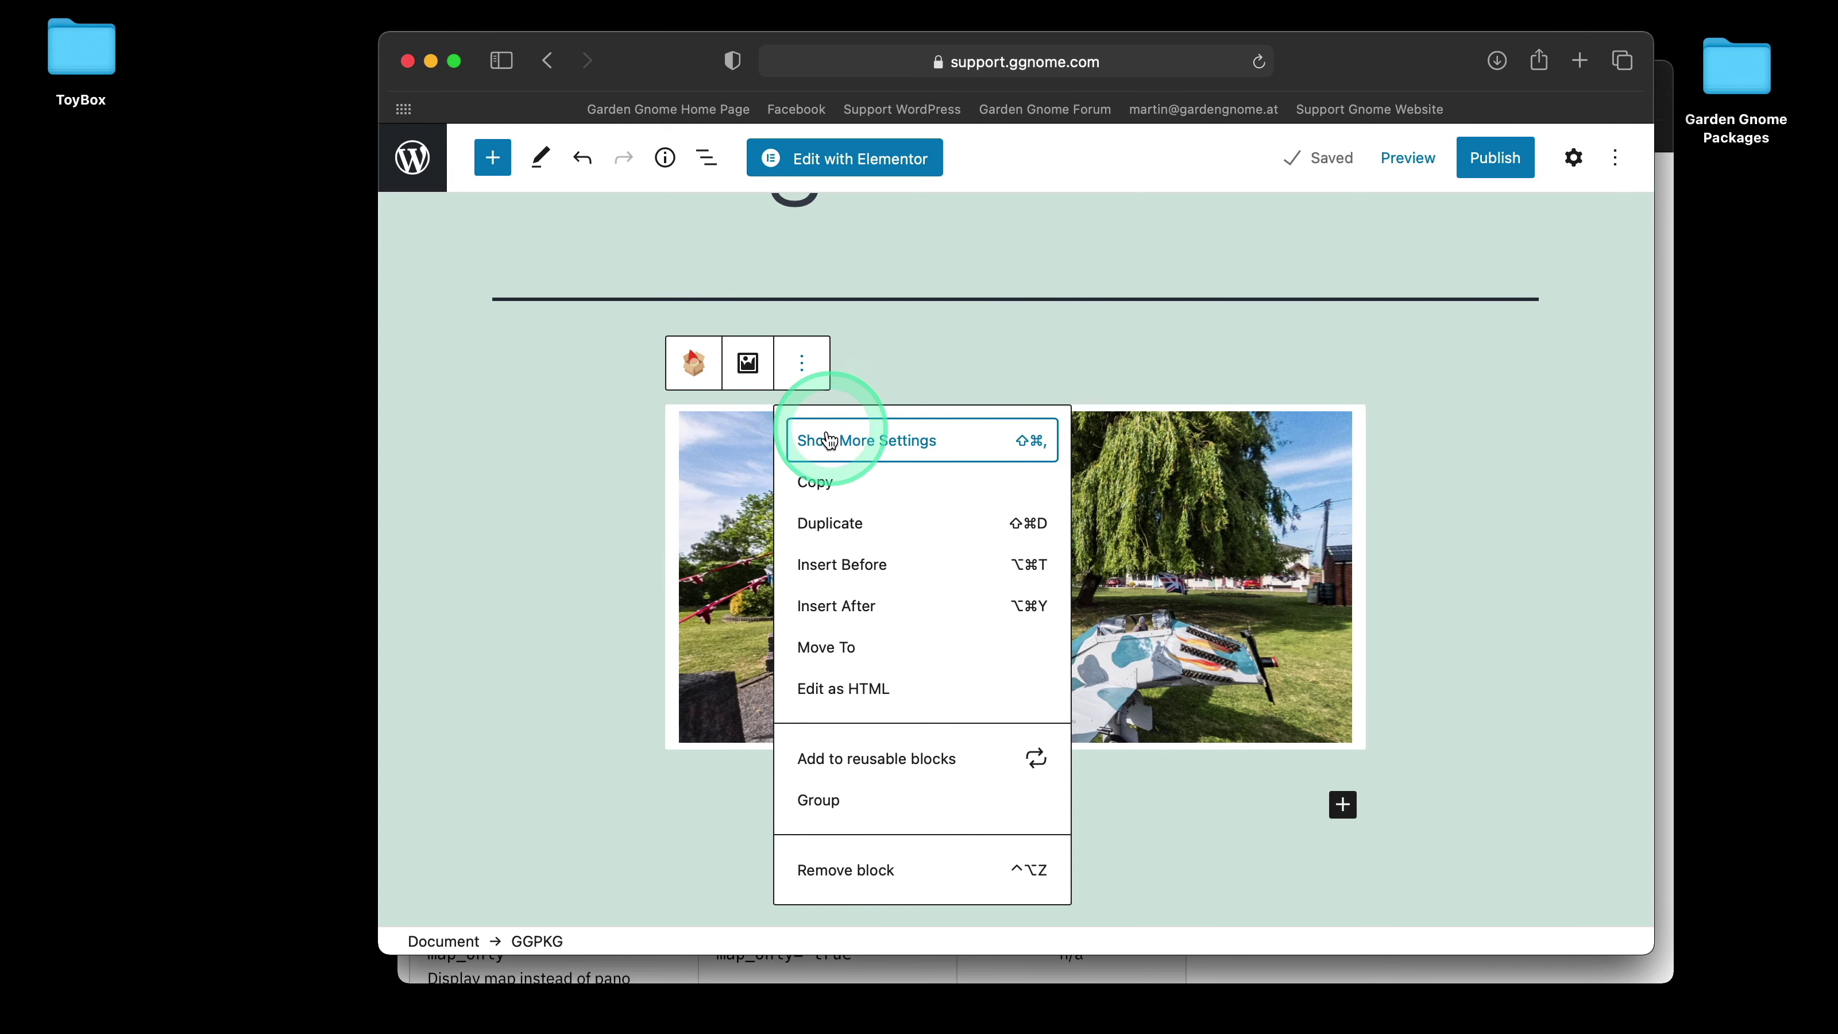
{"action": "left_click", "coordinate": [936, 441]}
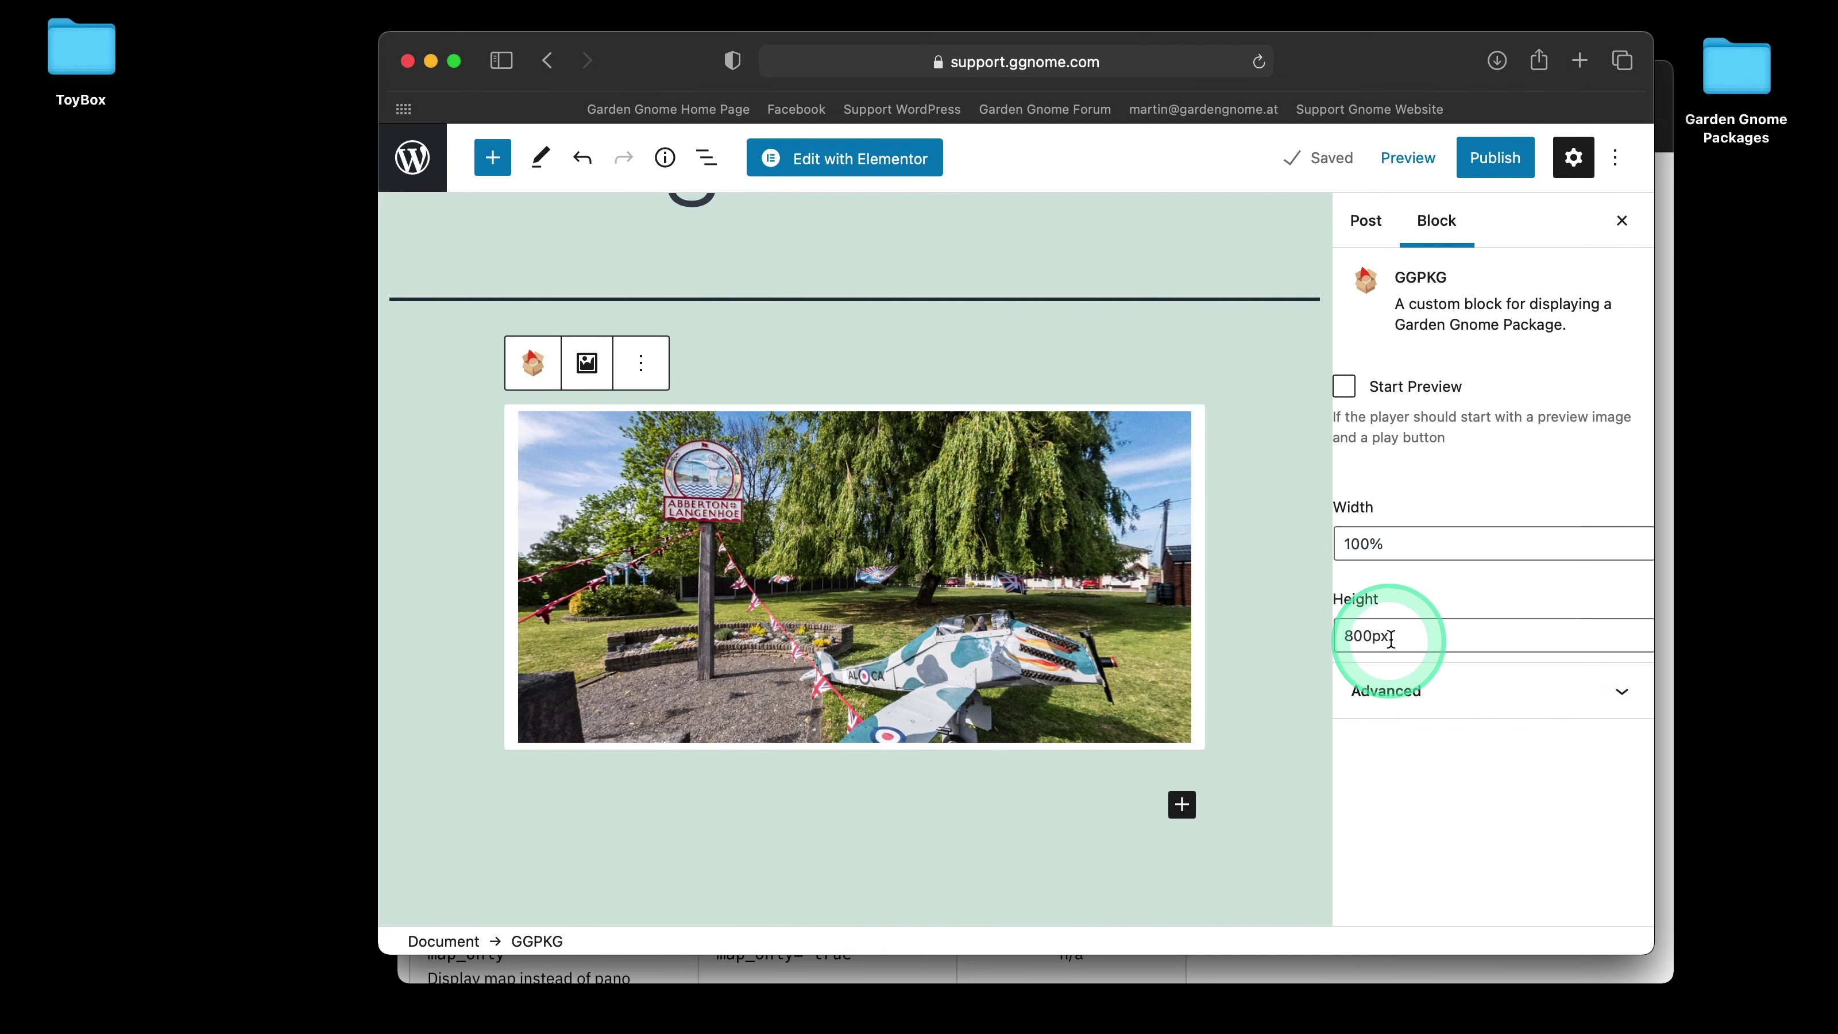
{"action": "left_click_drag", "start_coordinate": [1391, 637], "coordinate": [1336, 637]}
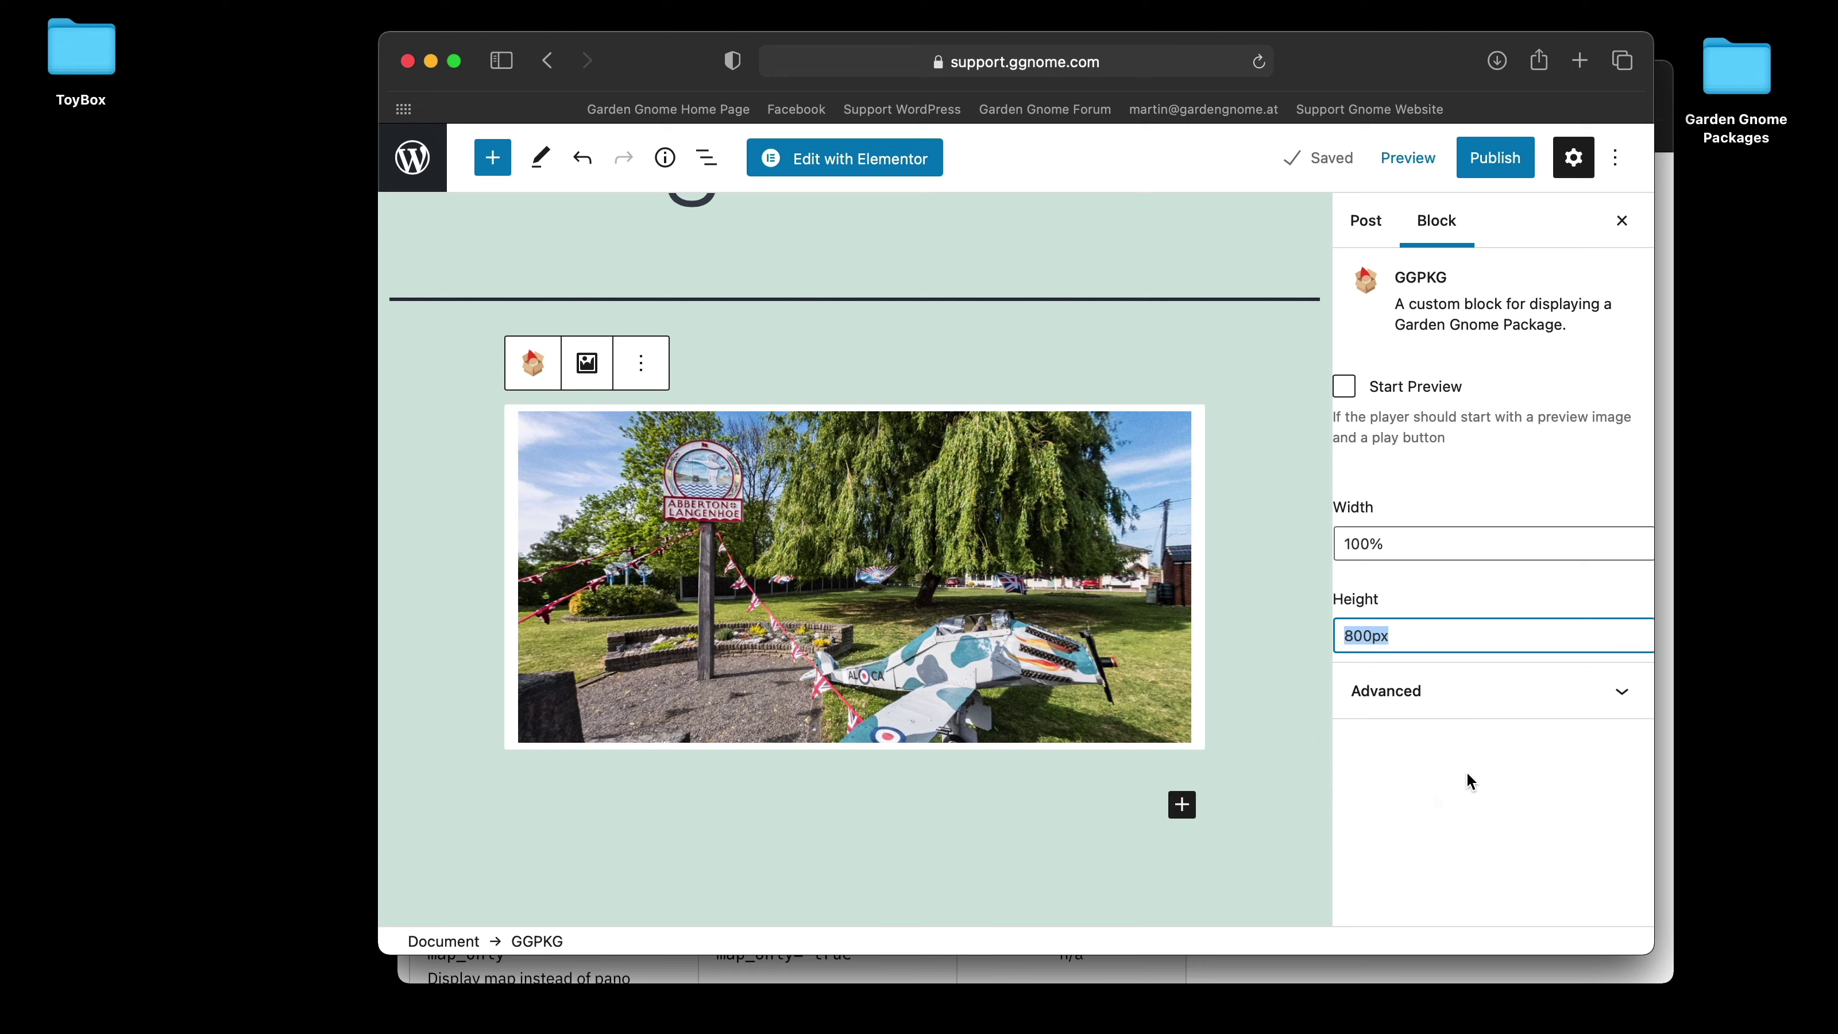
{"action": "type", "text": "100v"}
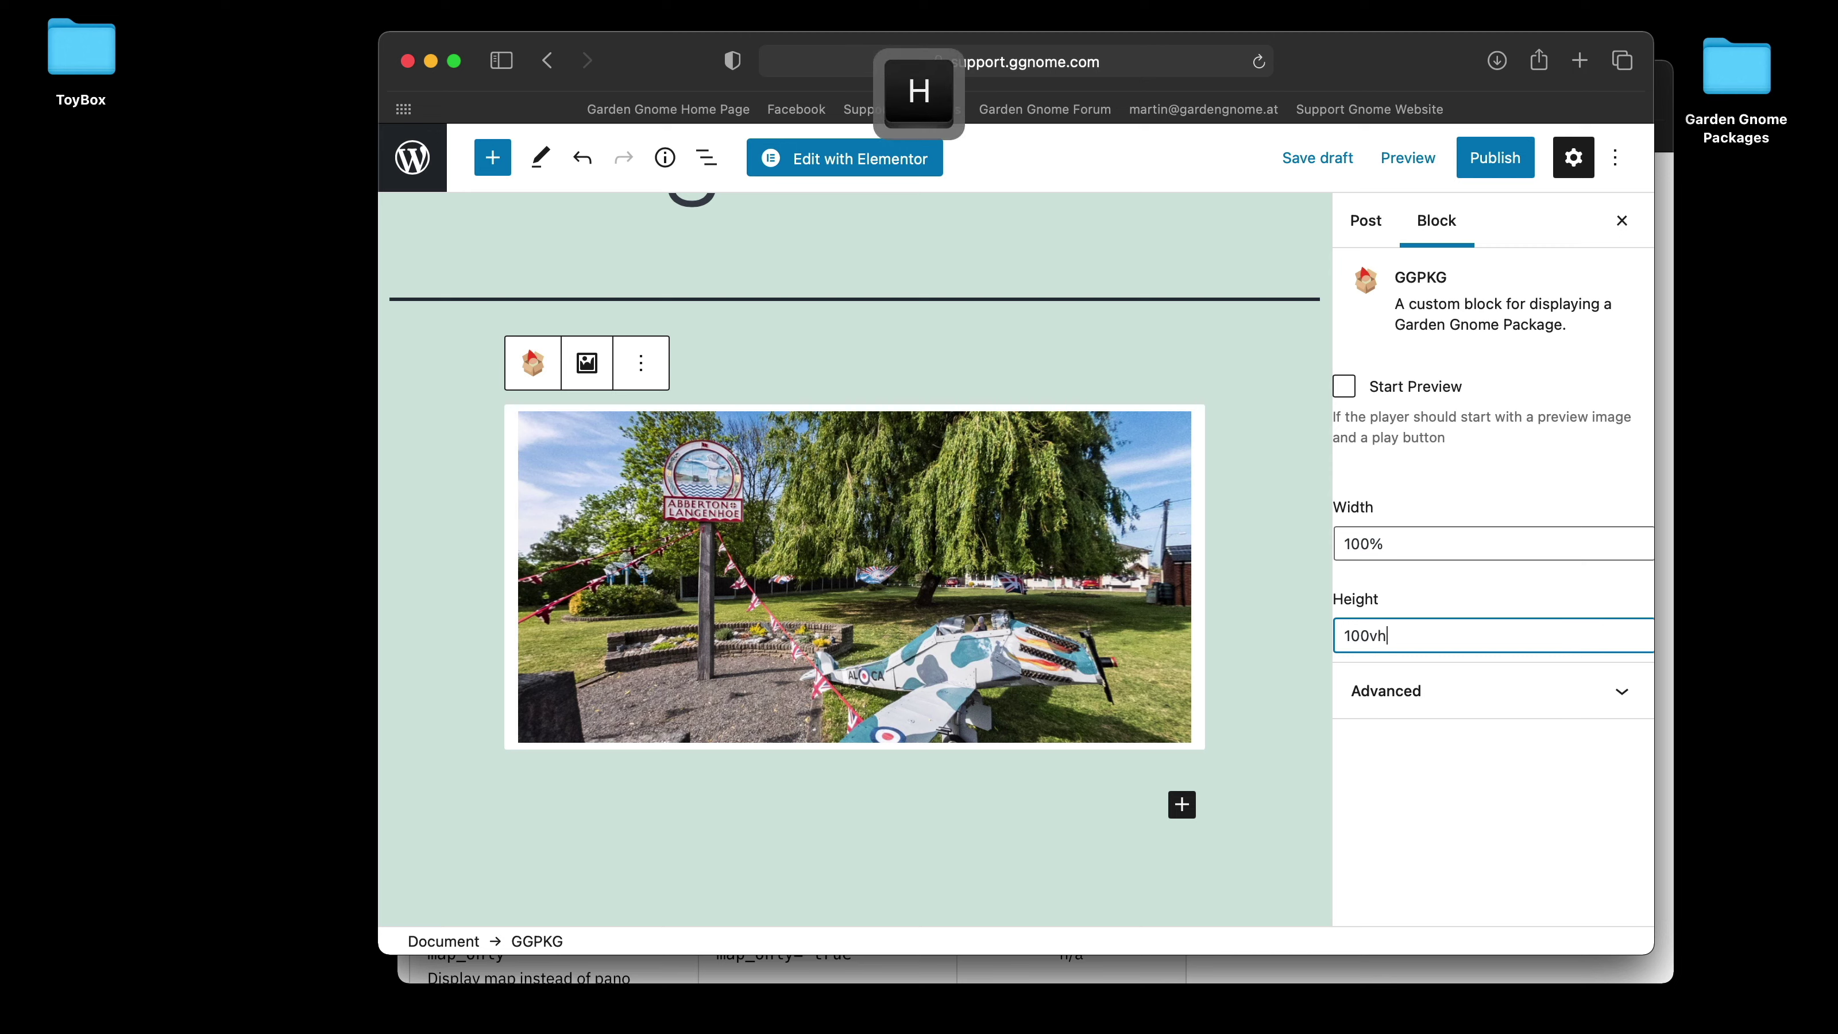
{"action": "type", "text": "h"}
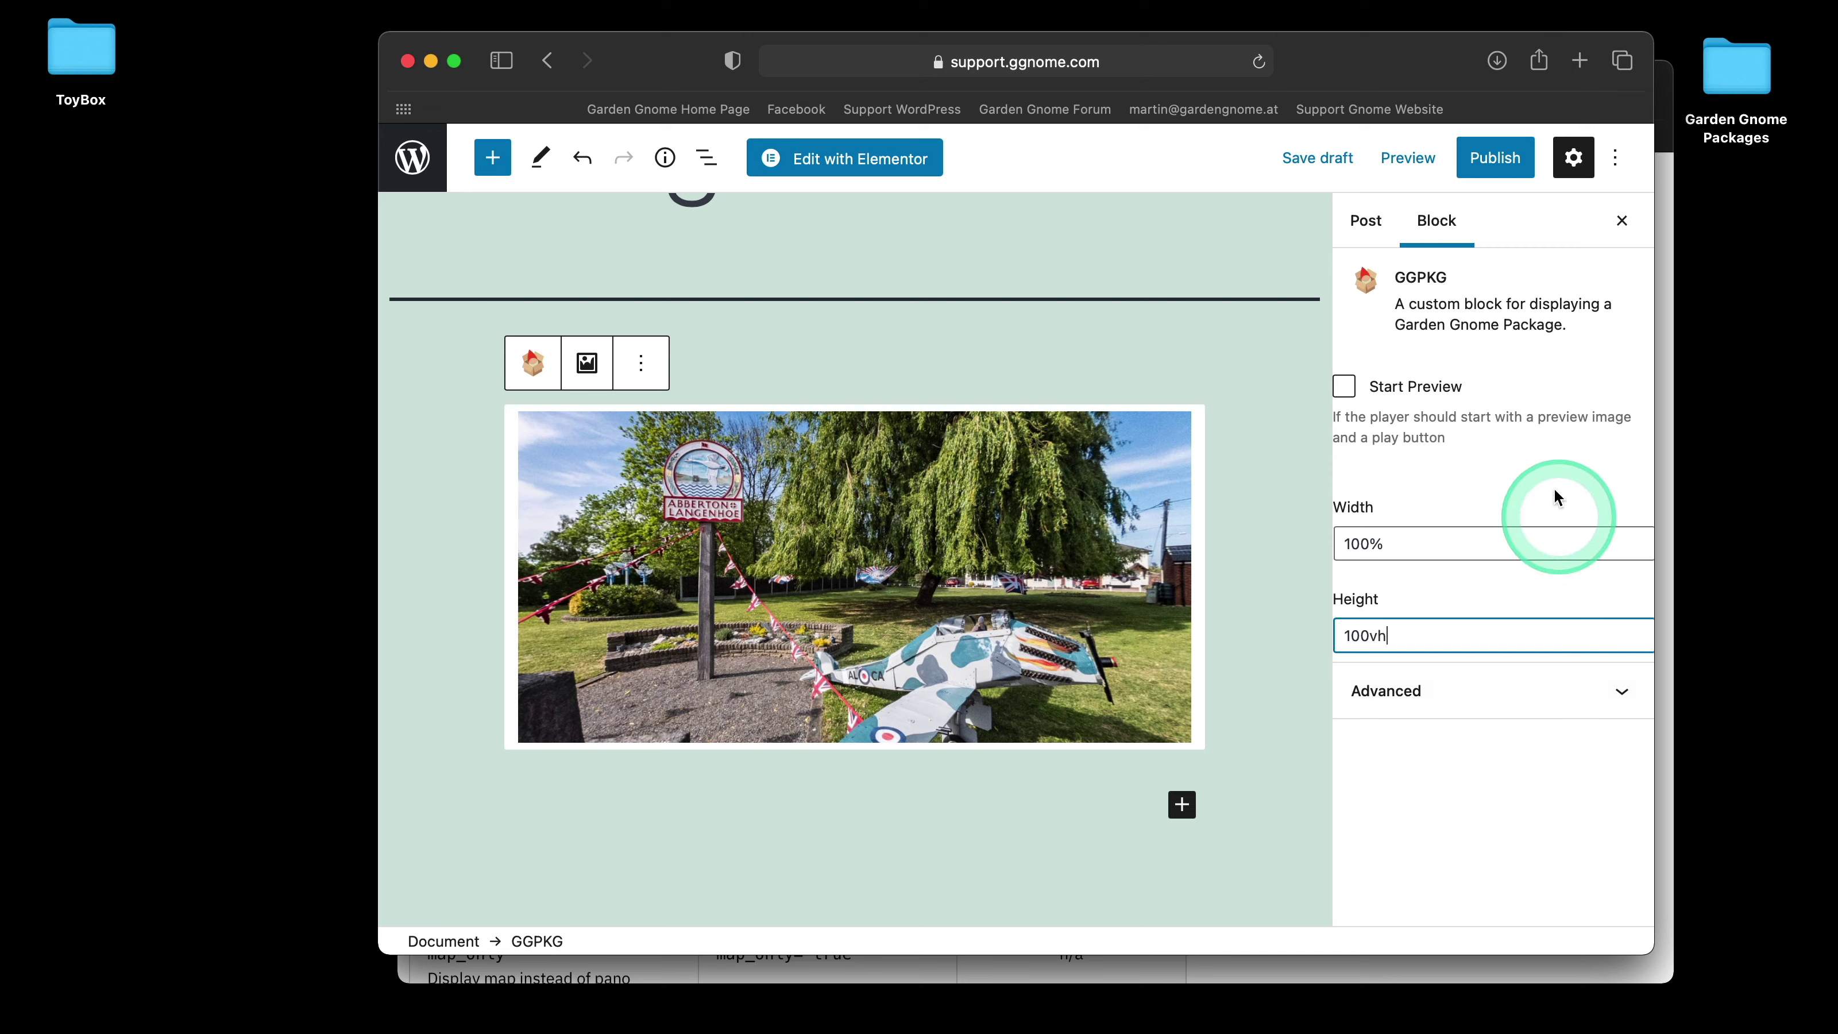
- Preview the post in a new tab and examine the height of the embedded package
{"action": "left_click", "coordinate": [1400, 163]}
{"action": "left_click", "coordinate": [1246, 366]}
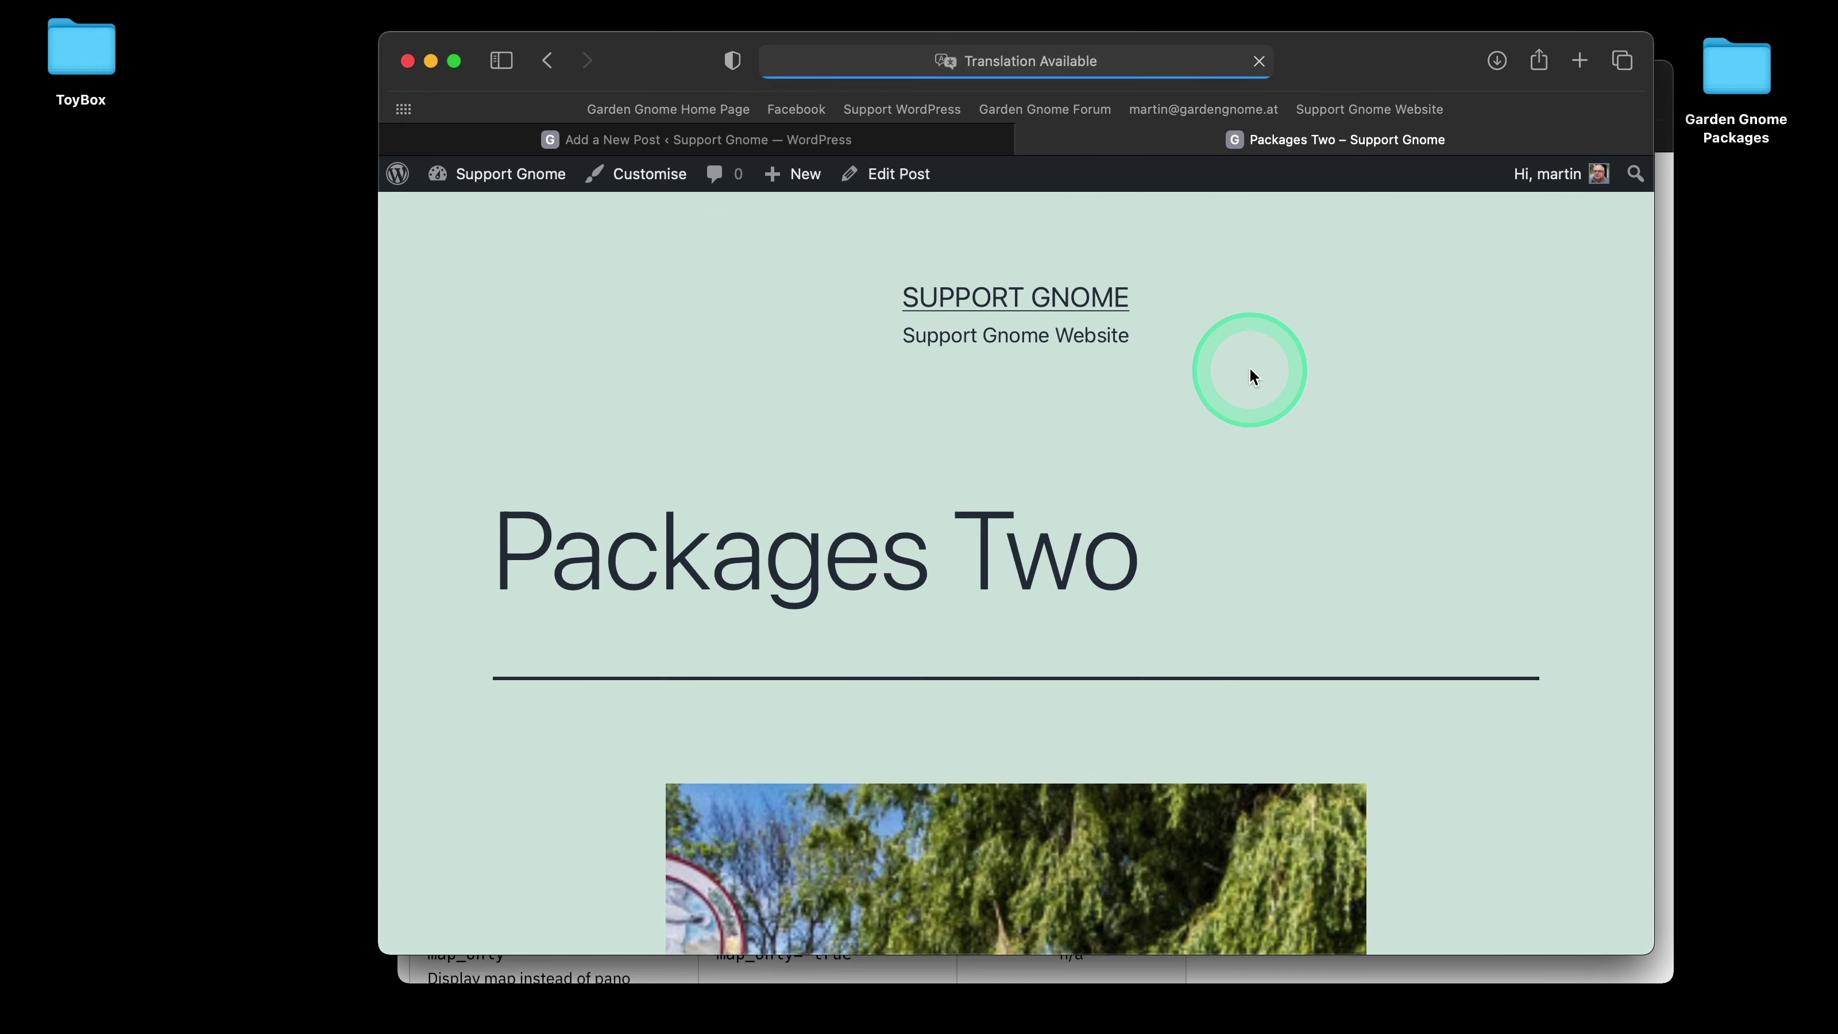
{"action": "left_click", "coordinate": [1629, 829]}
{"action": "scroll", "coordinate": [1629, 828], "scroll_direction": "down", "scroll_amount": 10}
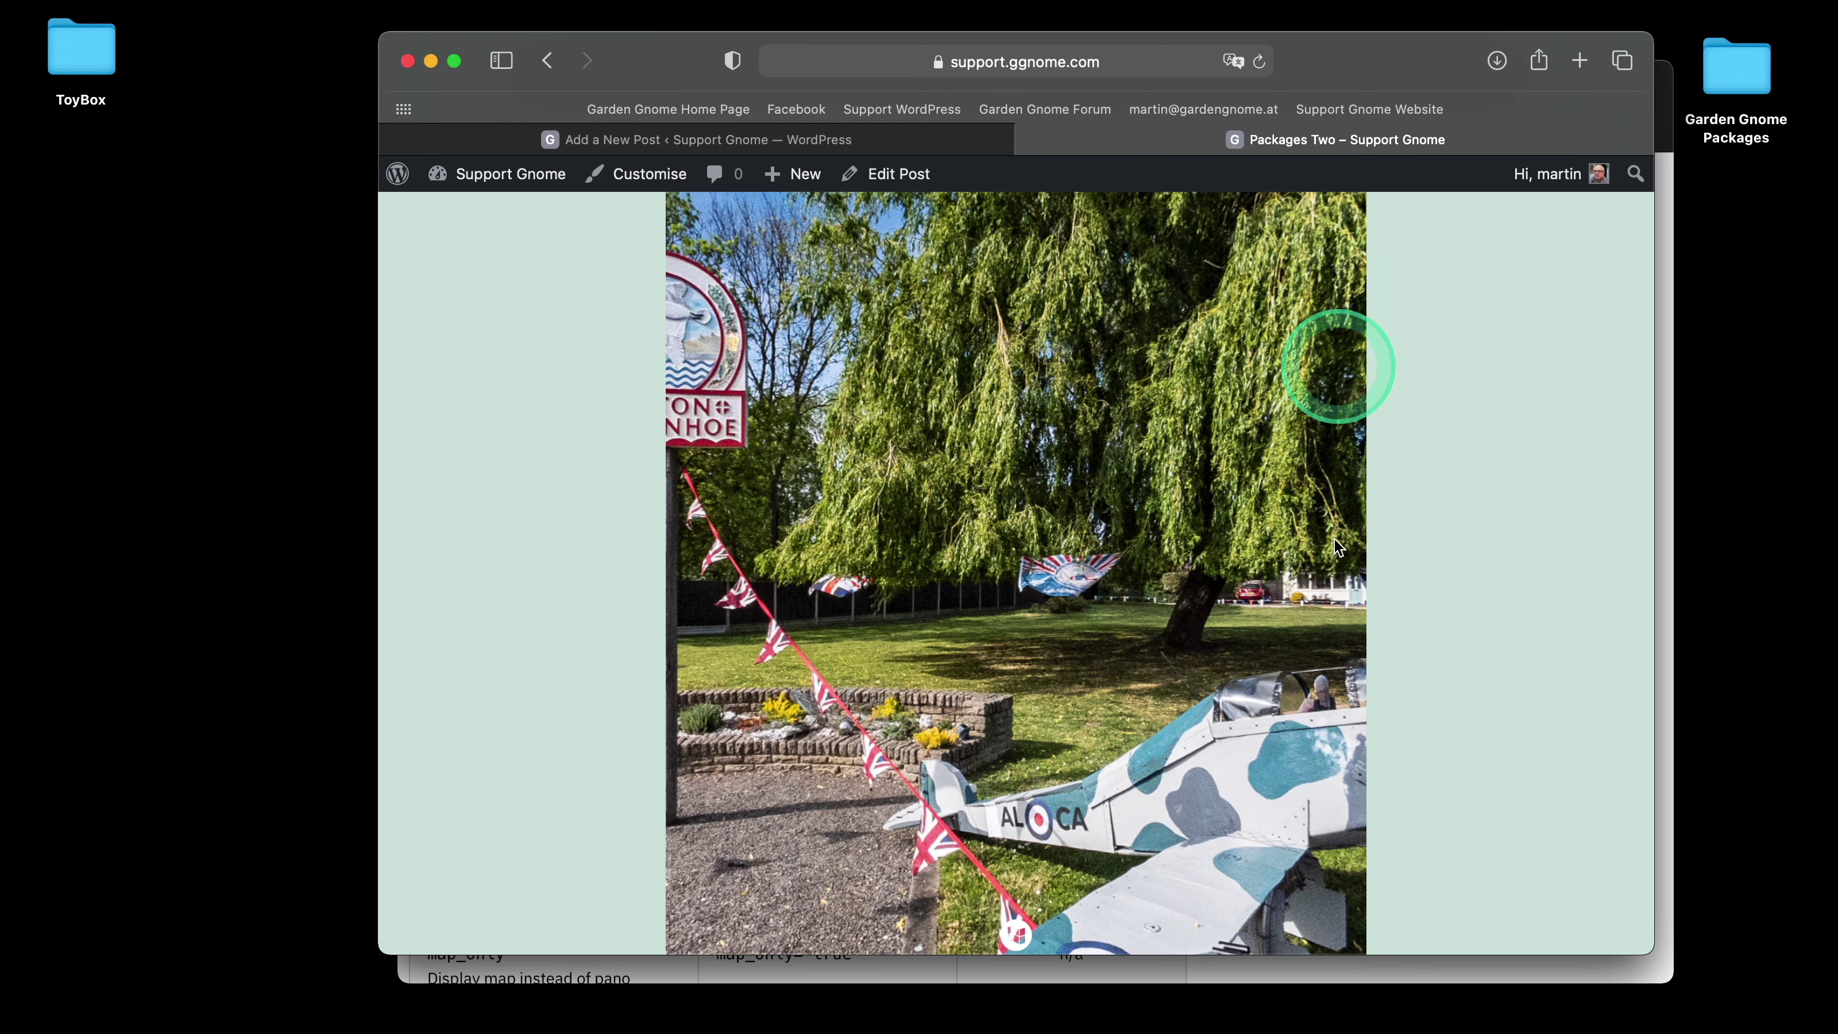
- Shrink and enlarge the browser window to check how the package's height adapts, and close the preview
{"action": "left_click_drag", "start_coordinate": [1651, 944], "coordinate": [1310, 584]}
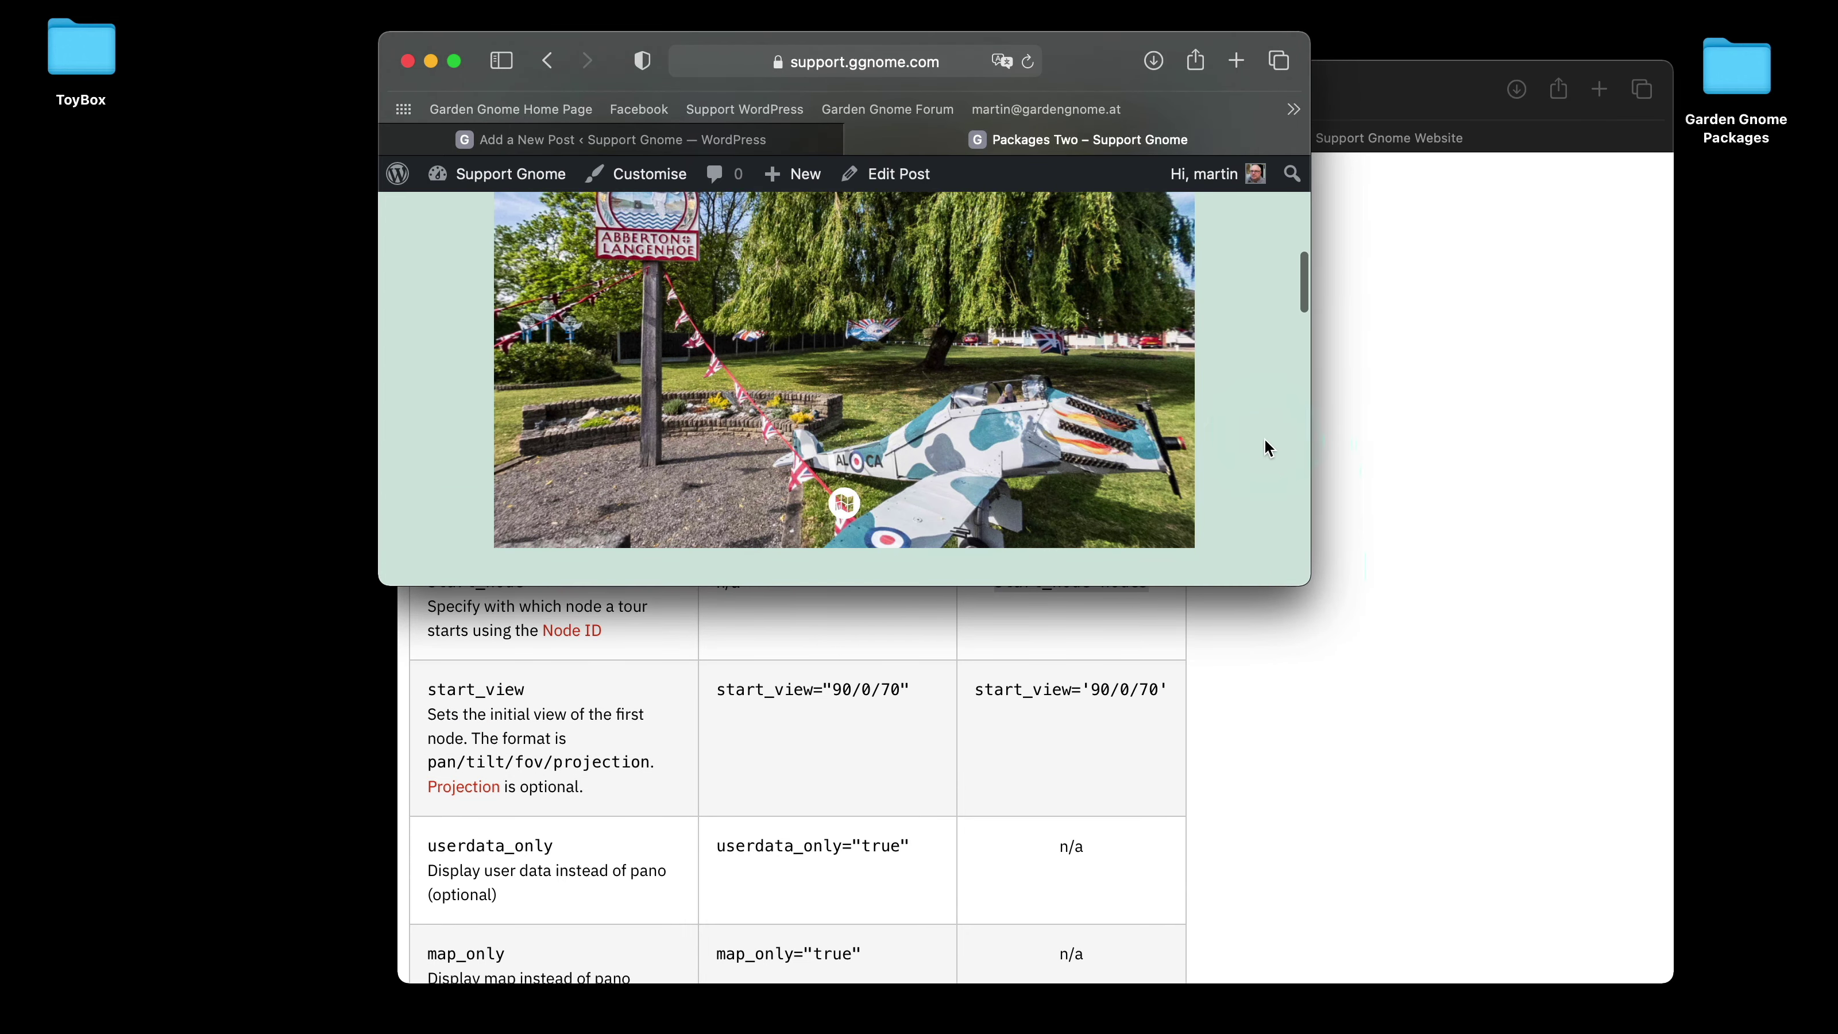
{"action": "scroll", "coordinate": [1268, 448], "scroll_direction": "up", "scroll_amount": 1}
{"action": "scroll", "coordinate": [1269, 448], "scroll_direction": "down", "scroll_amount": 1}
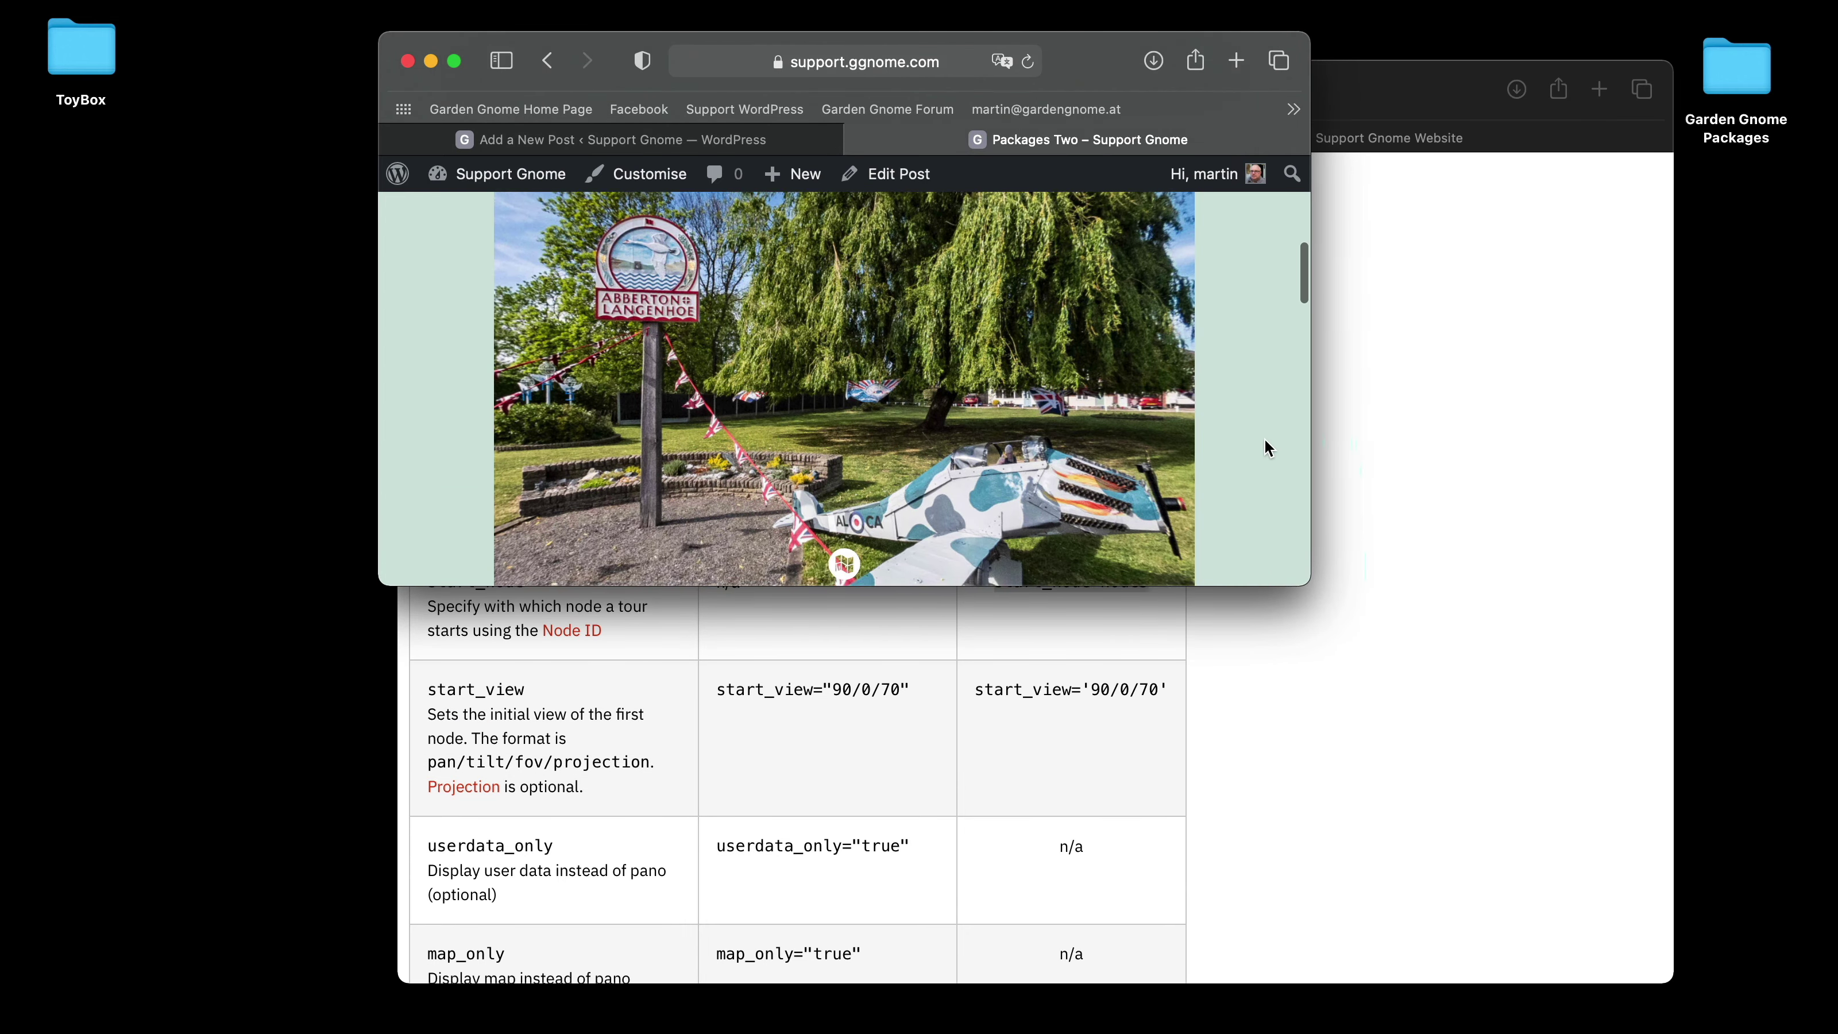
{"action": "left_click_drag", "start_coordinate": [1309, 584], "coordinate": [1466, 1024]}
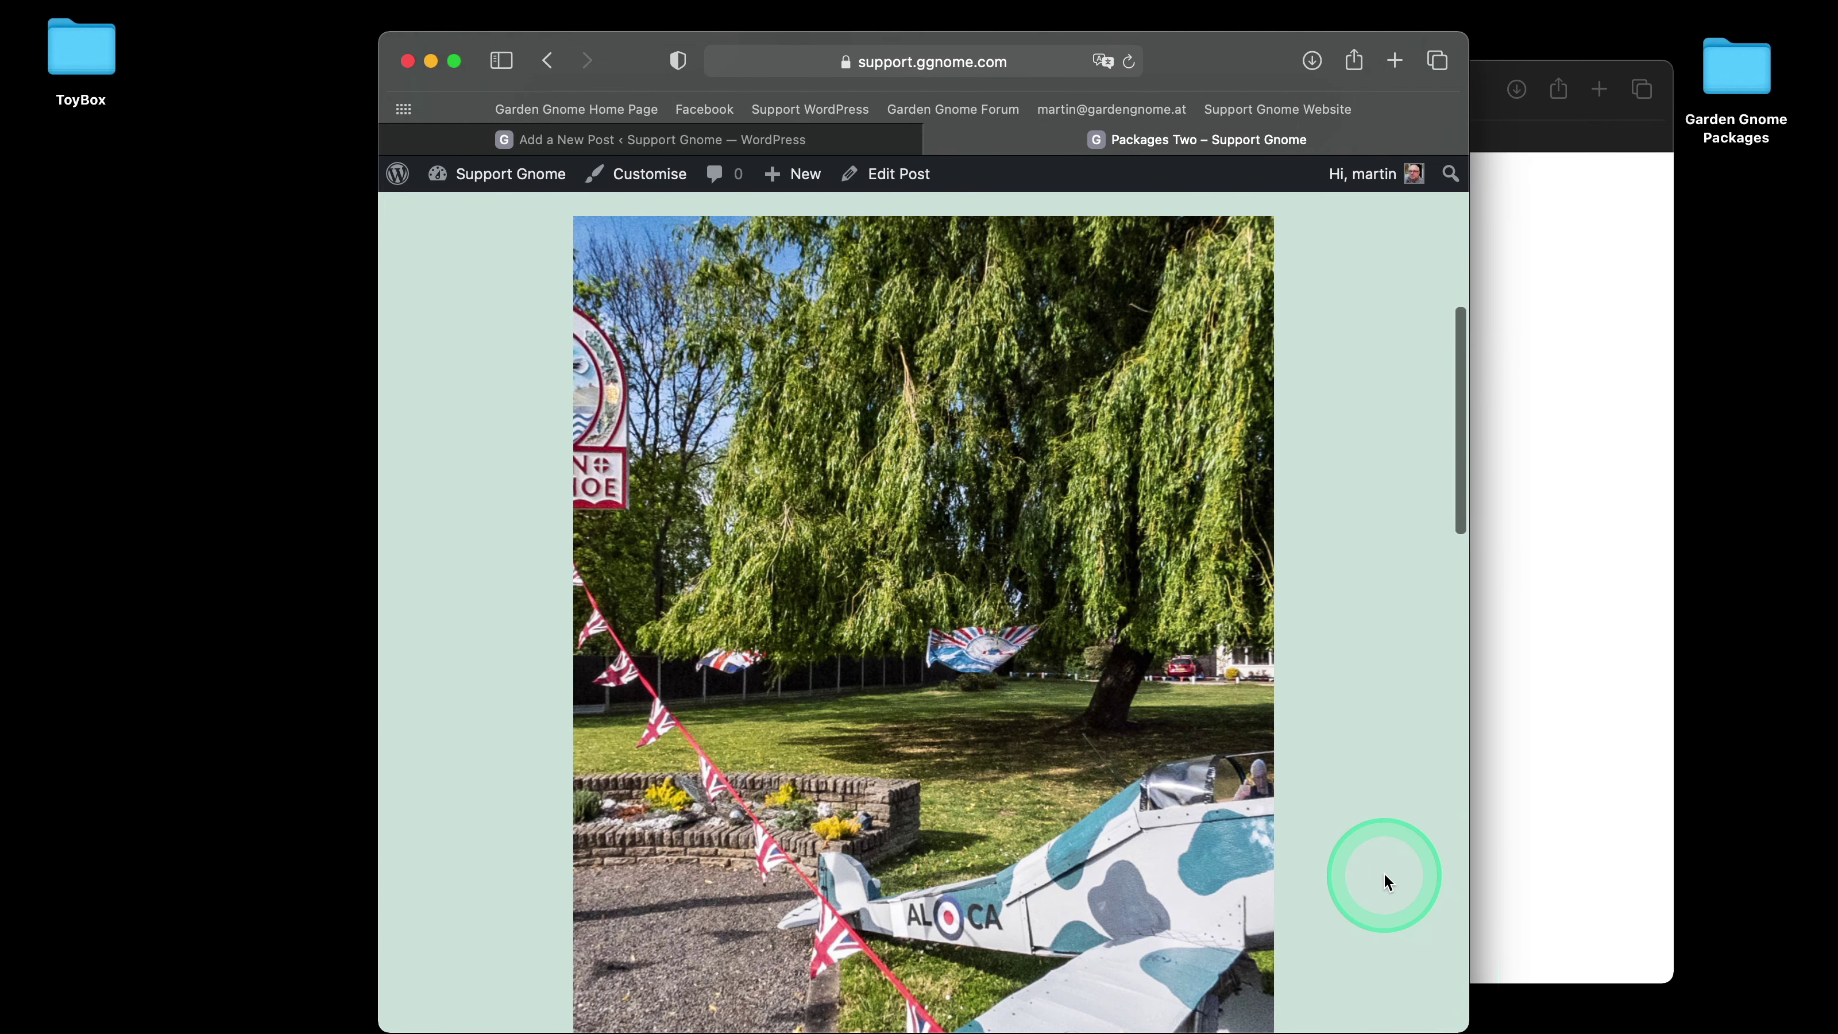
{"action": "scroll", "coordinate": [1383, 874], "scroll_direction": "down", "scroll_amount": 2}
{"action": "scroll", "coordinate": [1384, 874], "scroll_direction": "down", "scroll_amount": 1}
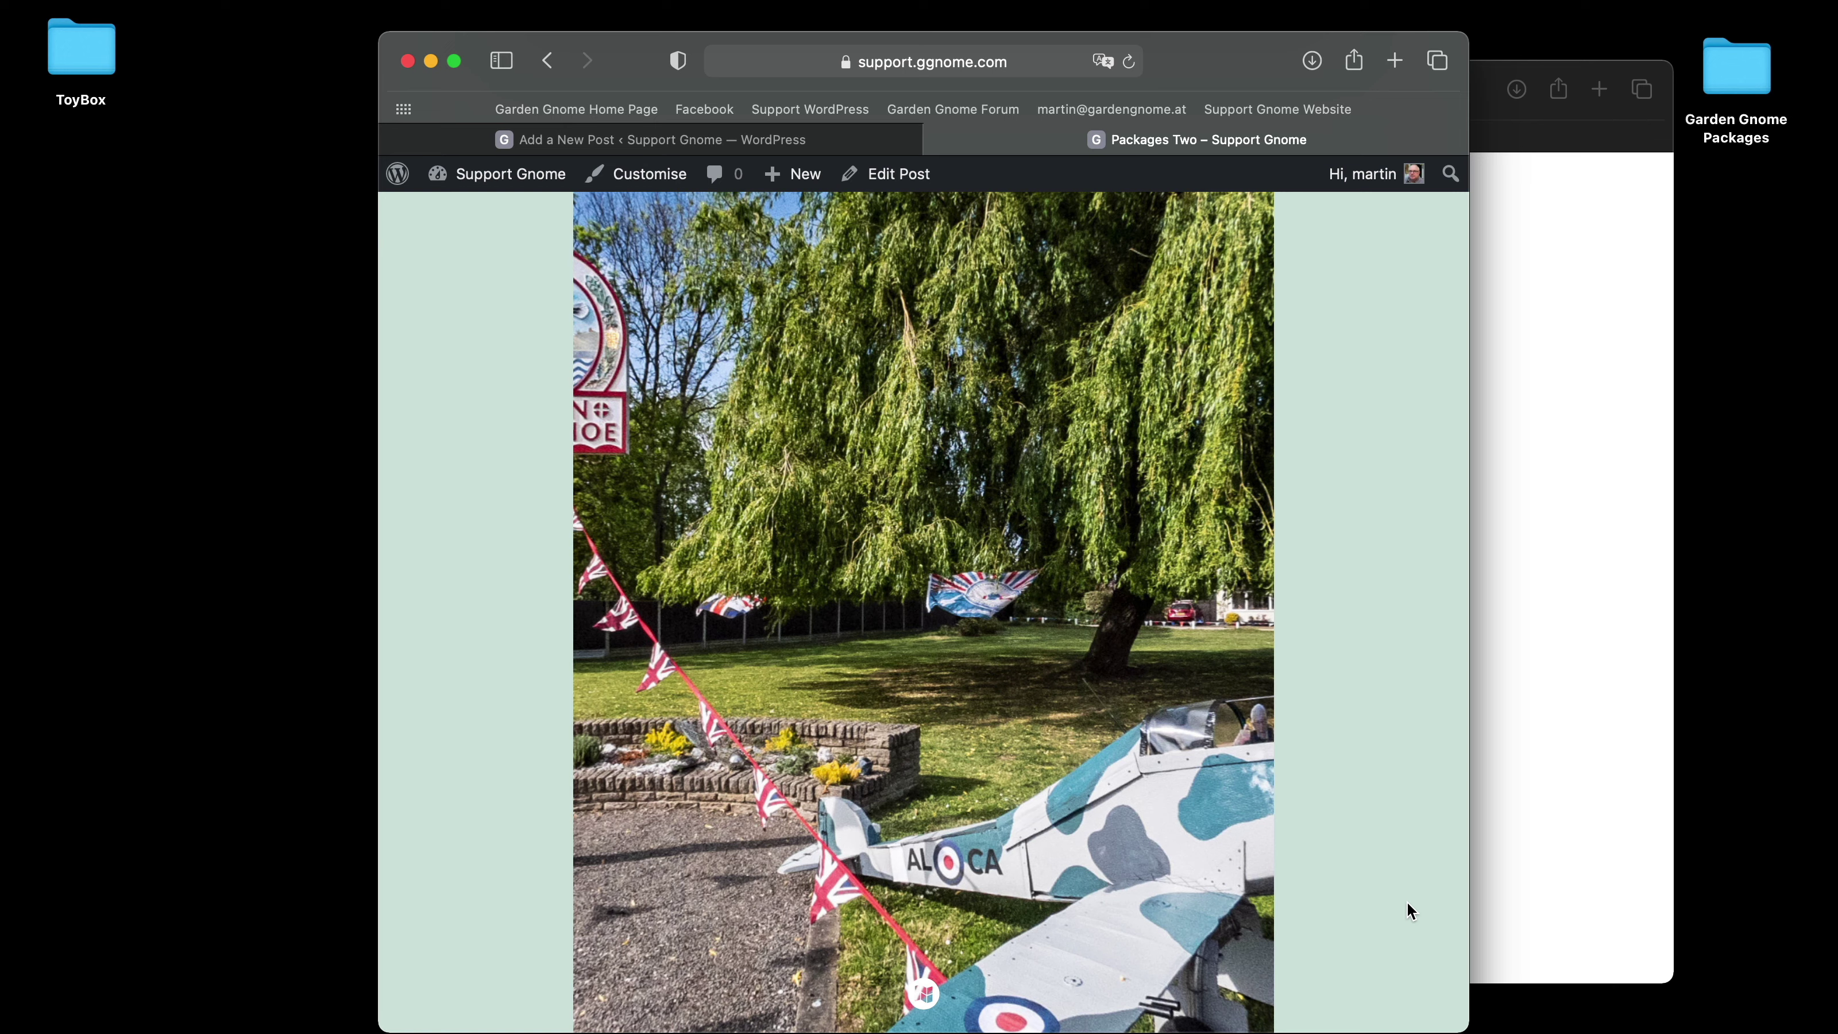
{"action": "left_click_drag", "start_coordinate": [1406, 901], "coordinate": [1178, 750]}
{"action": "left_click_drag", "start_coordinate": [1062, 621], "coordinate": [1365, 454]}
{"action": "scroll", "coordinate": [1361, 455], "scroll_direction": "up", "scroll_amount": 8}
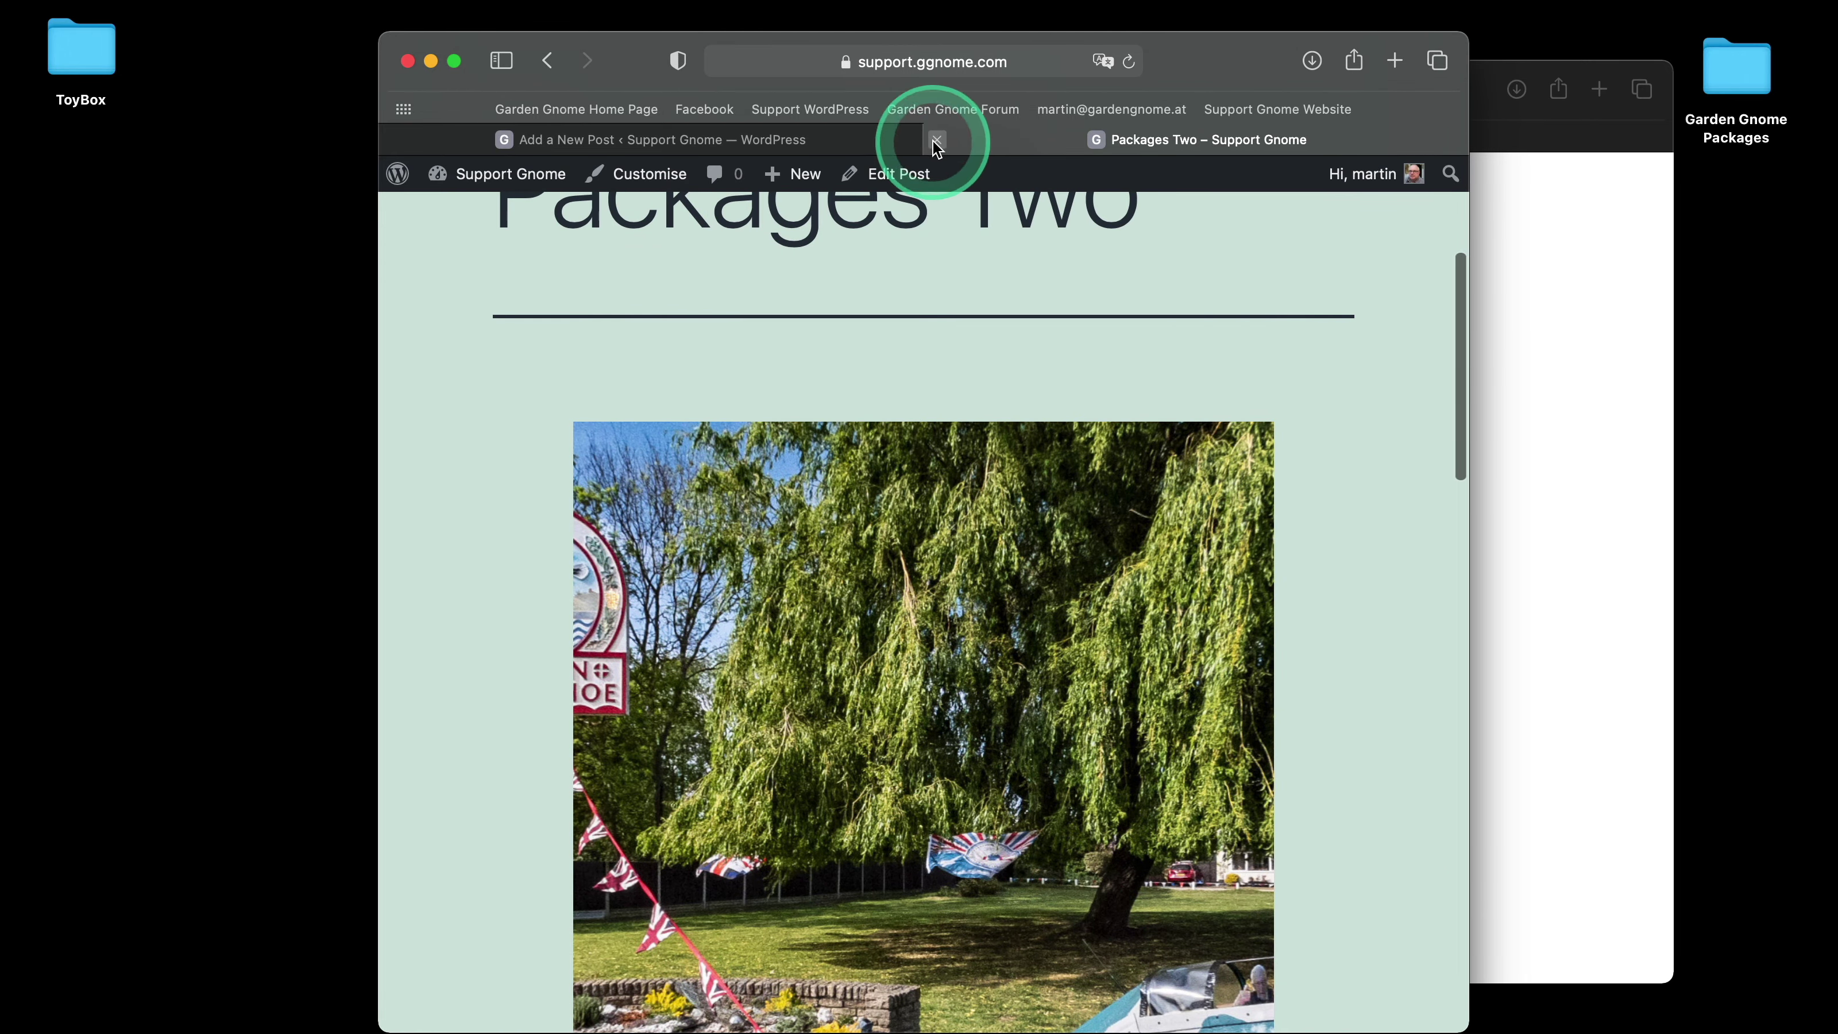
{"action": "left_click", "coordinate": [936, 141]}
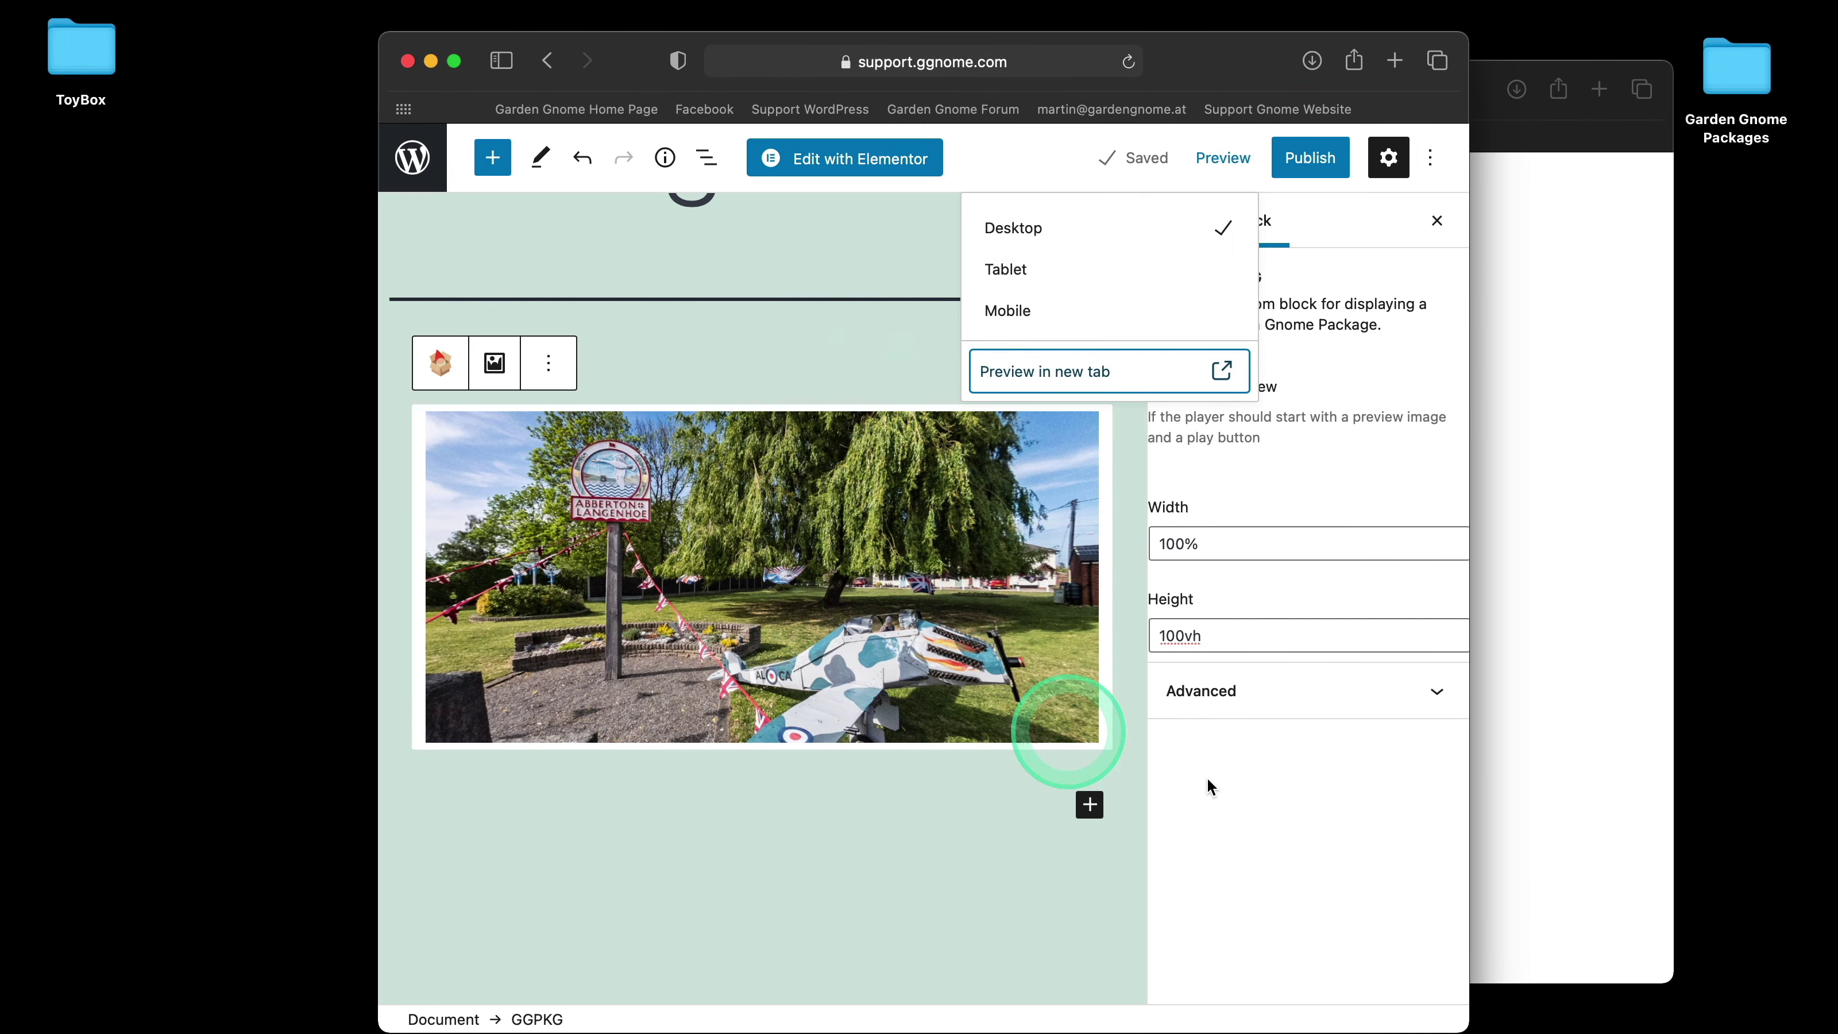
{"action": "left_click", "coordinate": [814, 249]}
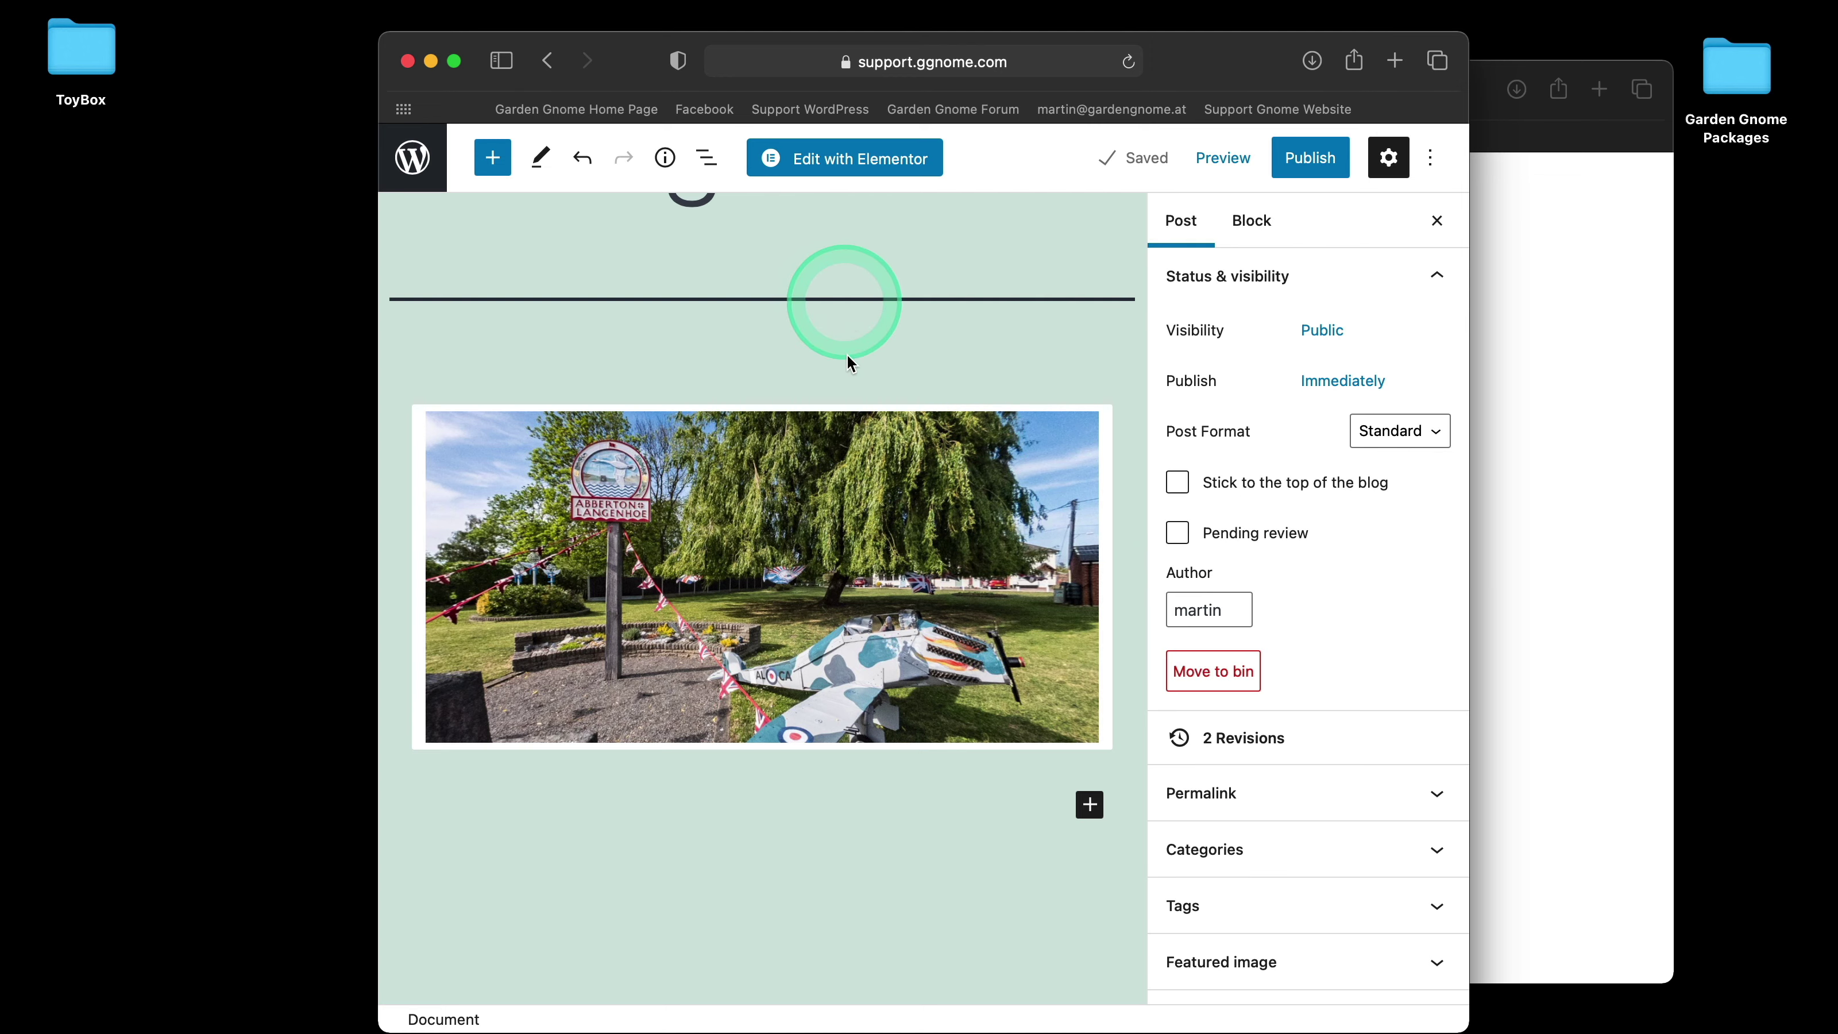
- Browse all available blocks and add a Classic block above the package block
{"action": "left_click", "coordinate": [1103, 590]}
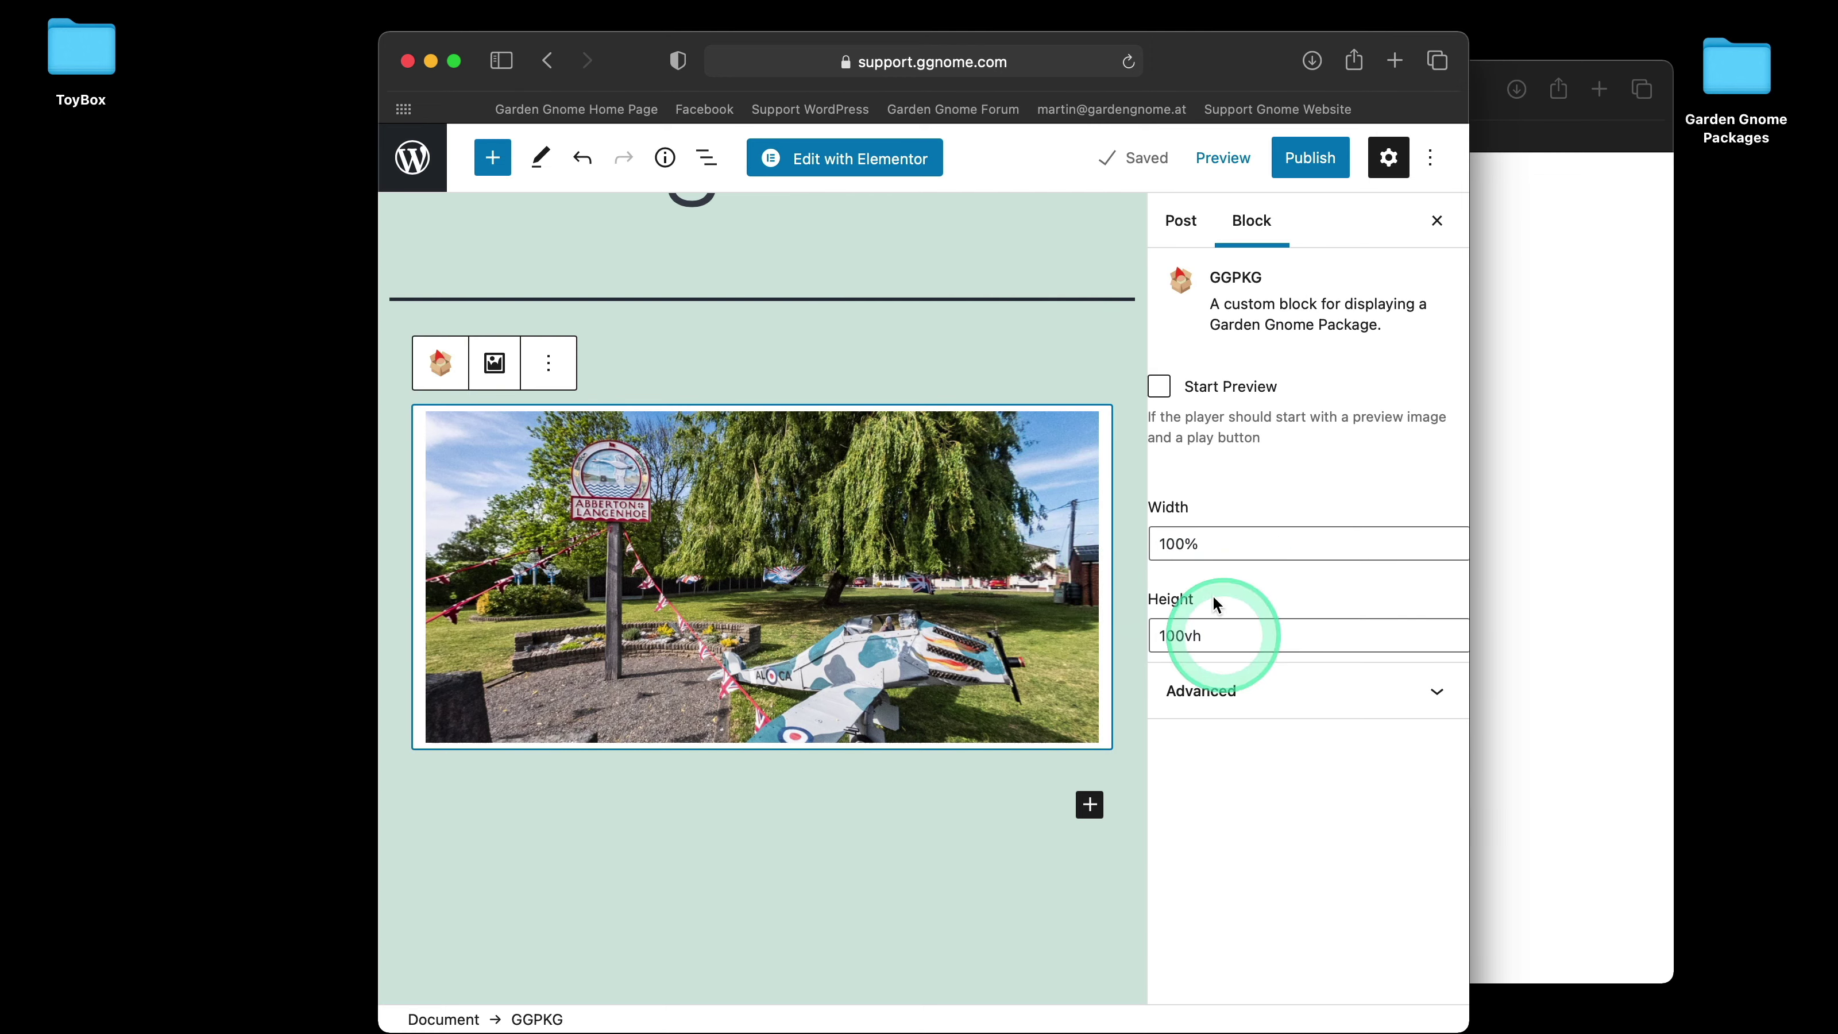
{"action": "scroll", "coordinate": [941, 320], "scroll_direction": "up", "scroll_amount": 2}
{"action": "scroll", "coordinate": [941, 319], "scroll_direction": "down", "scroll_amount": 4}
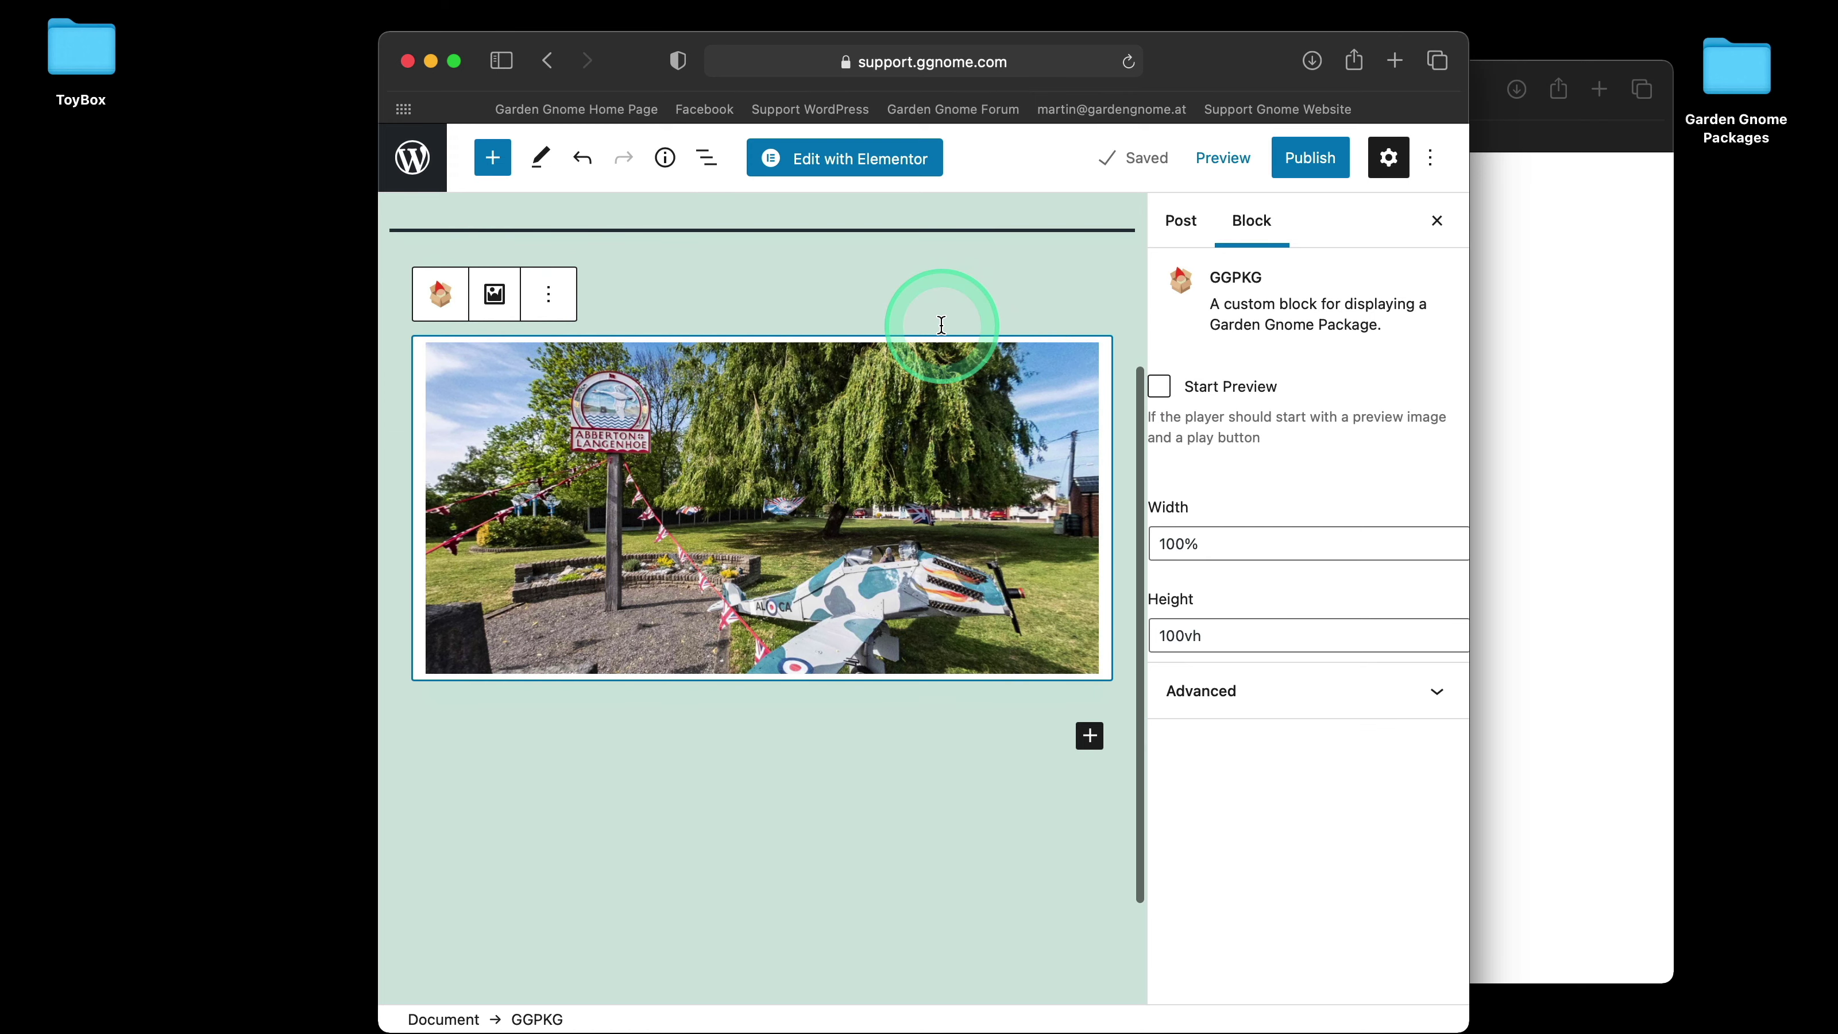
{"action": "scroll", "coordinate": [941, 325], "scroll_direction": "down", "scroll_amount": 1}
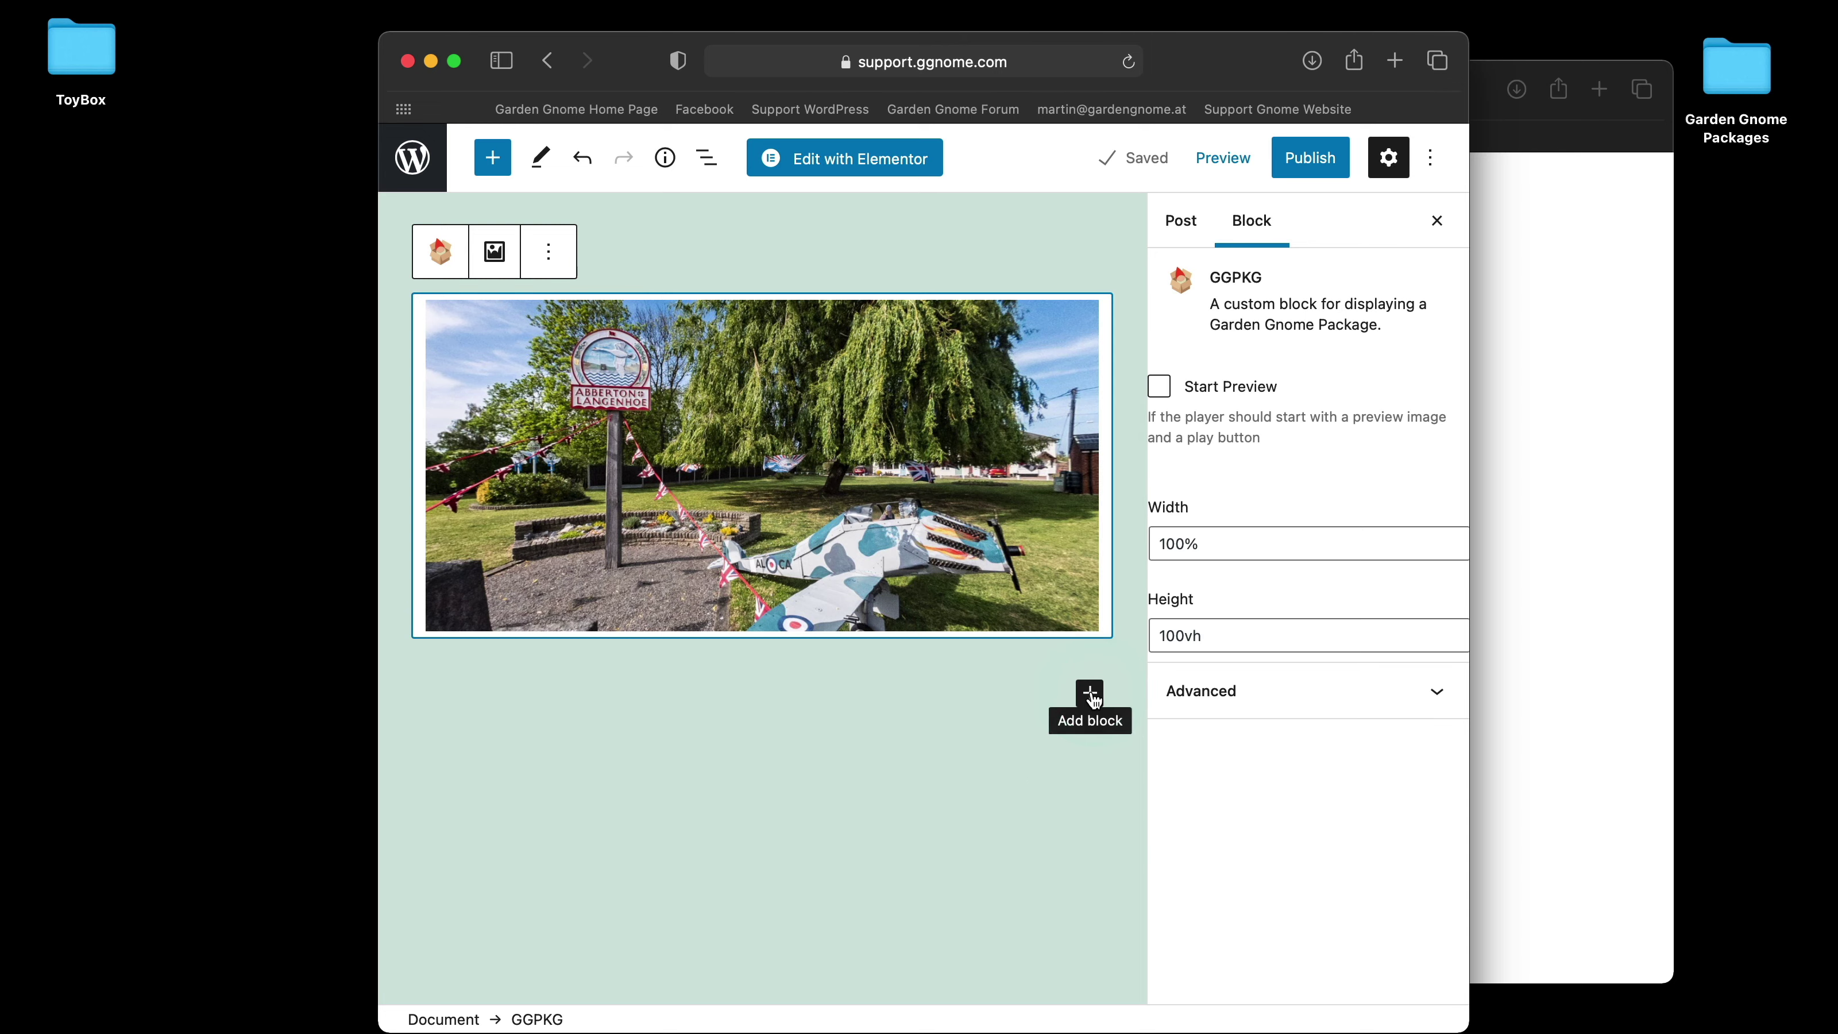
{"action": "left_click", "coordinate": [1089, 694]}
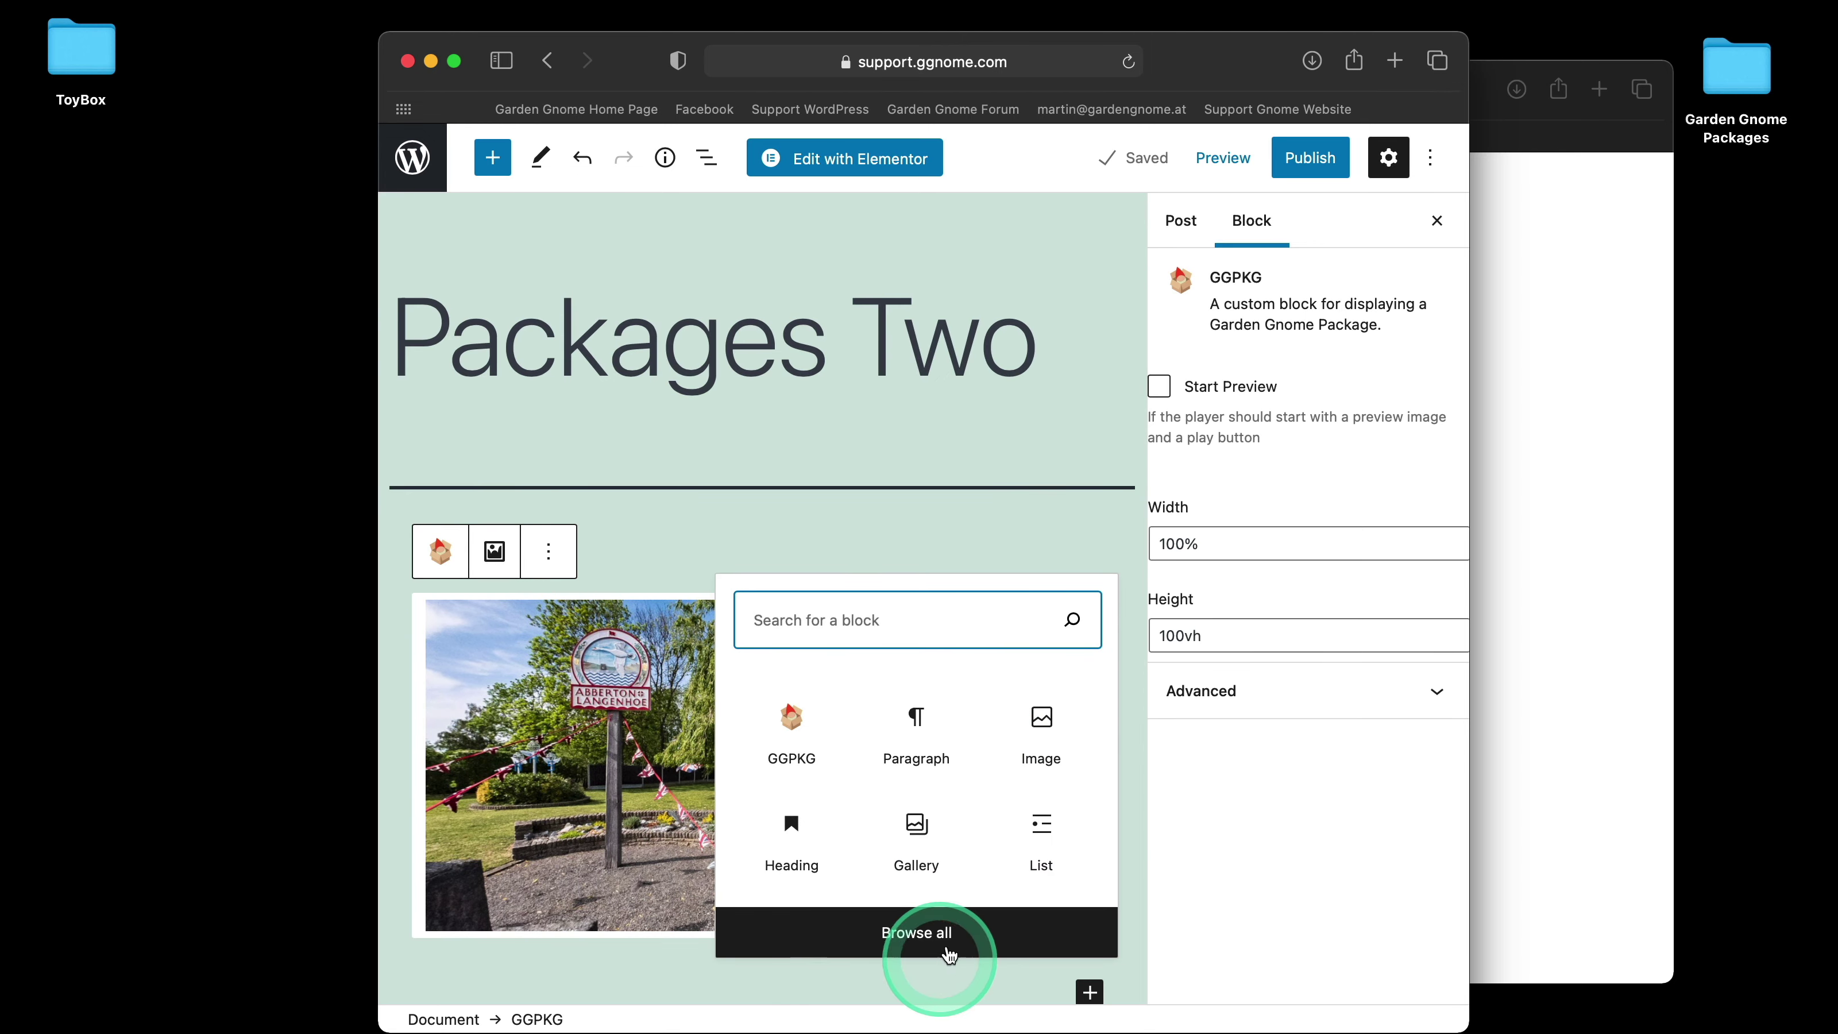
{"action": "left_click", "coordinate": [917, 926]}
{"action": "scroll", "coordinate": [666, 724], "scroll_direction": "down", "scroll_amount": 2}
{"action": "scroll", "coordinate": [665, 725], "scroll_direction": "down", "scroll_amount": 3}
{"action": "scroll", "coordinate": [662, 715], "scroll_direction": "up", "scroll_amount": 4}
{"action": "mouse_move", "coordinate": [706, 565]}
{"action": "left_click", "coordinate": [700, 515]}
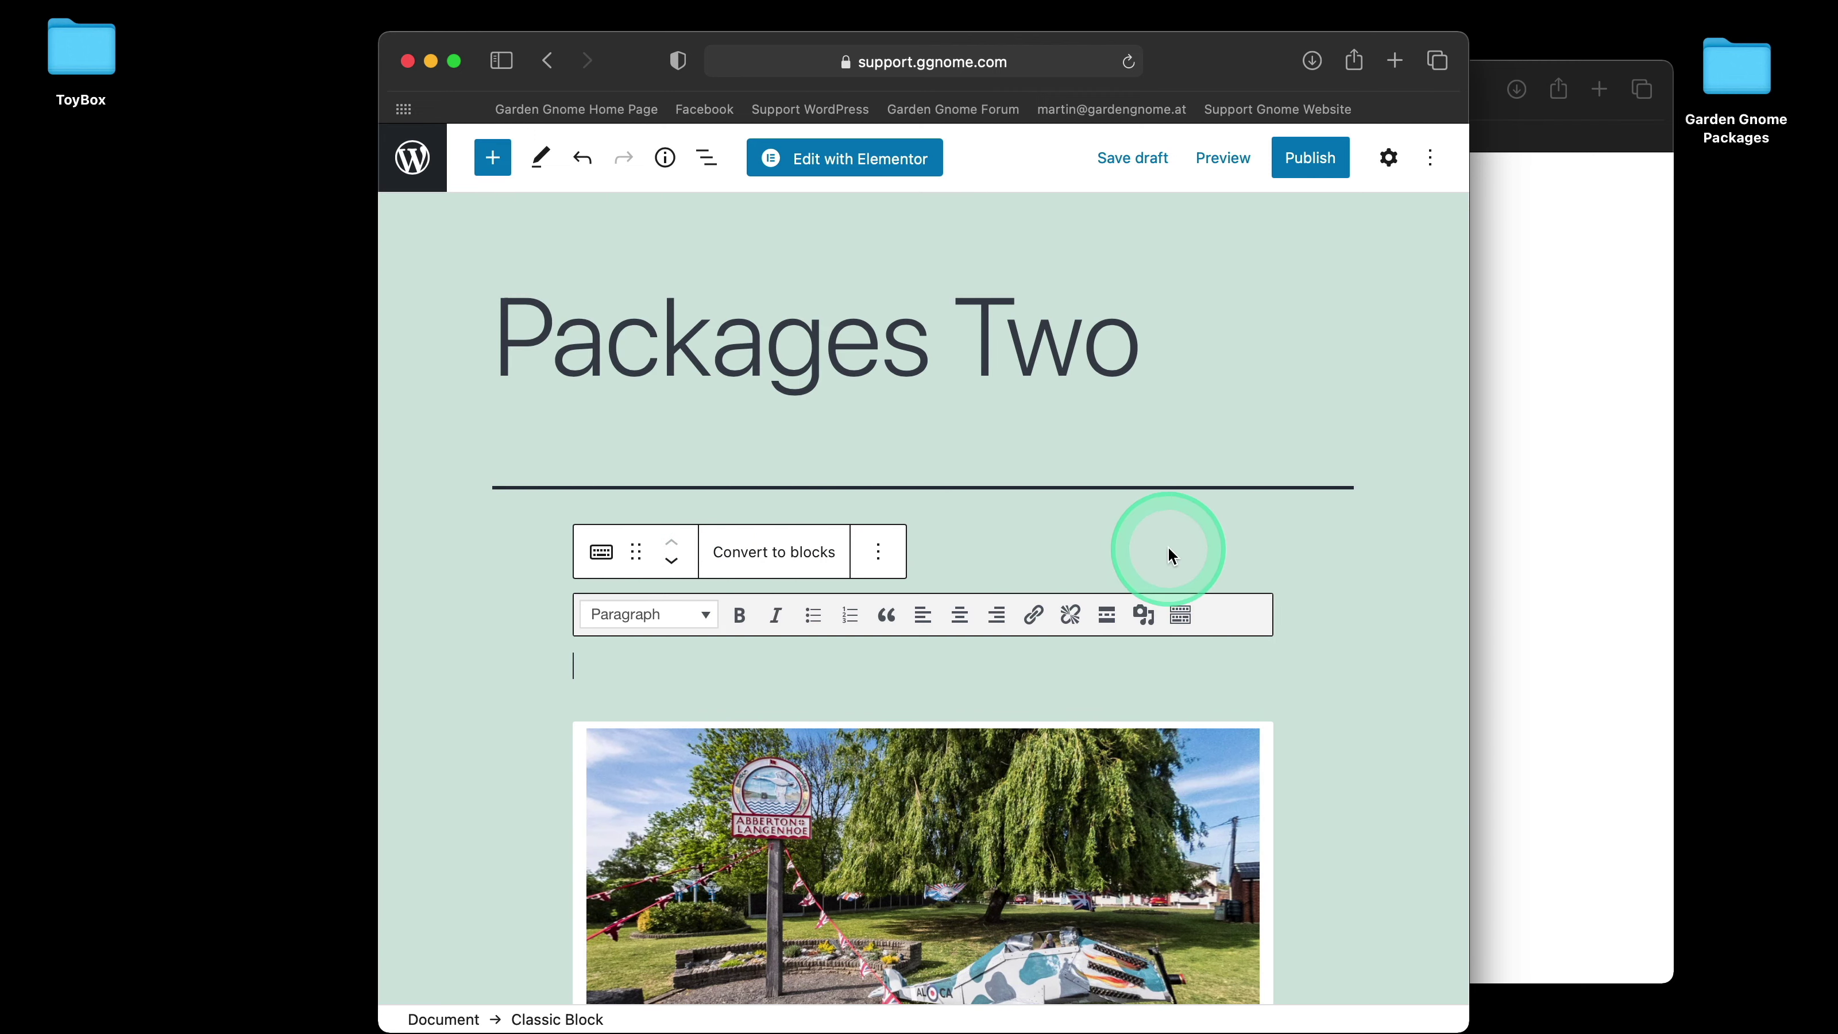
- Insert the OIP1.ggpkg package from the media library into the Classic block and add a line break after its shortcode
{"action": "scroll", "coordinate": [1173, 556], "scroll_direction": "down", "scroll_amount": 1}
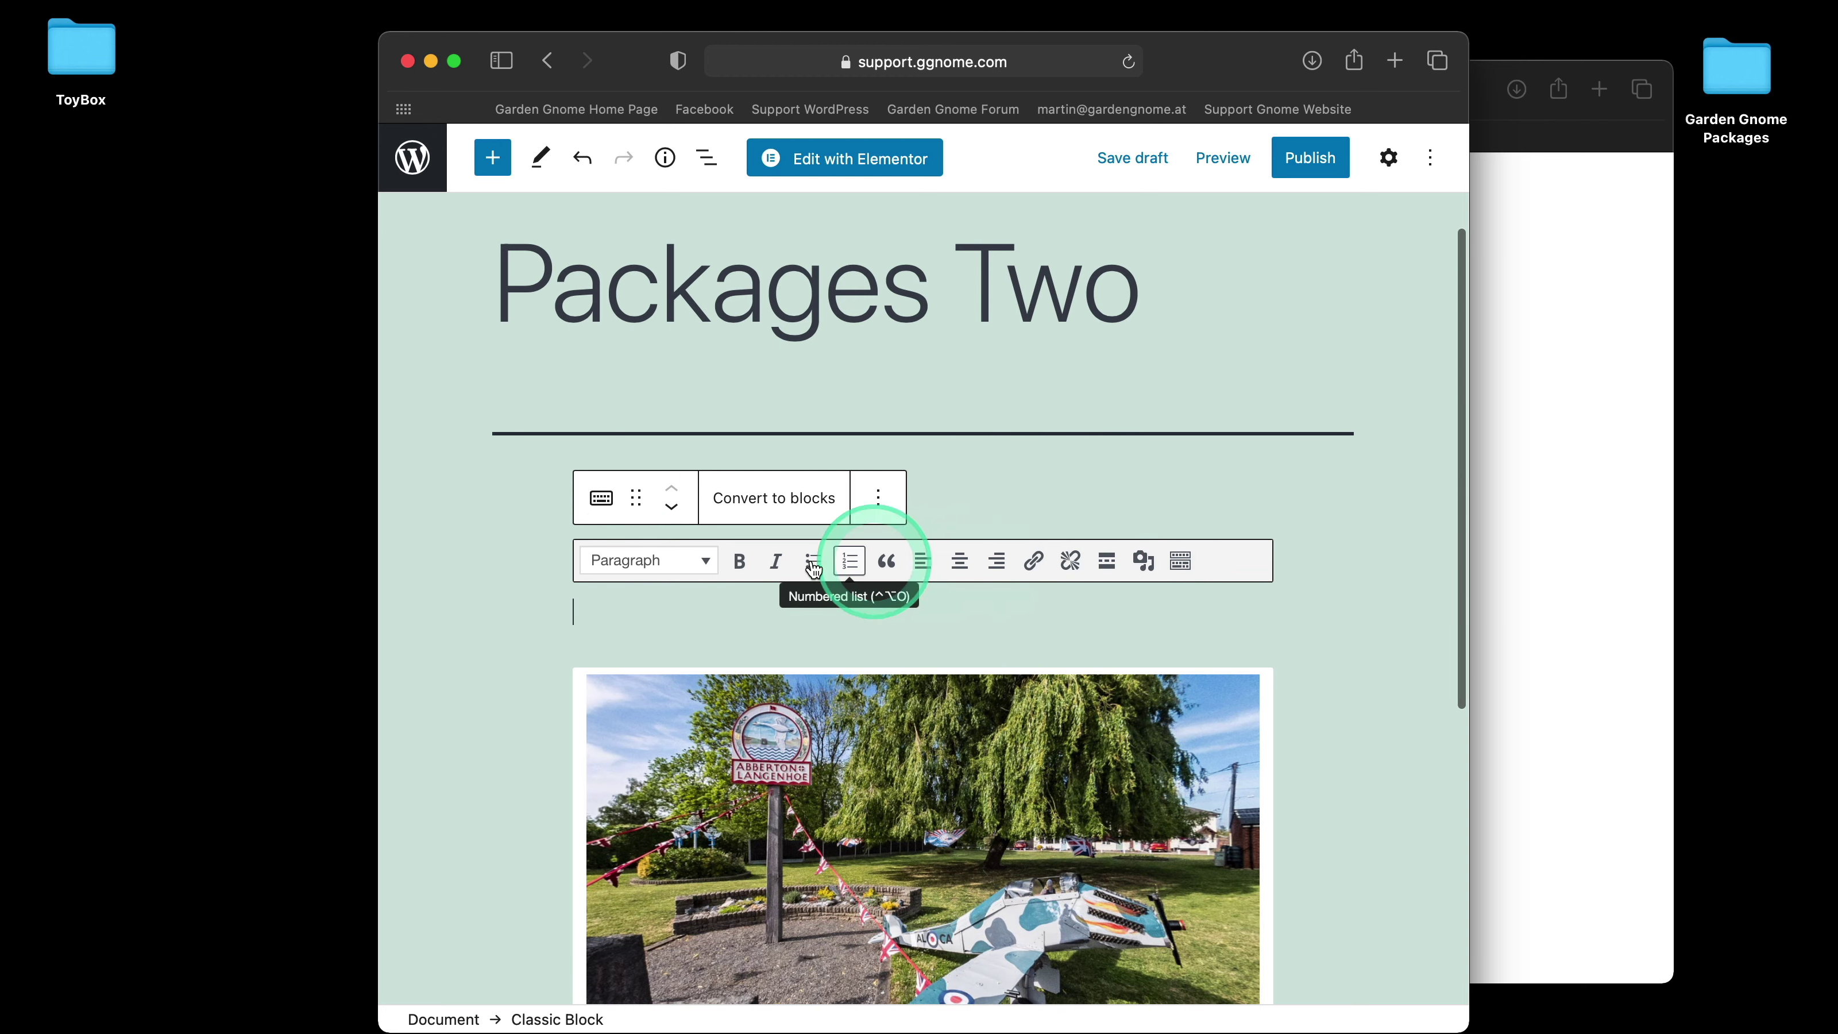
{"action": "left_click", "coordinate": [1143, 573]}
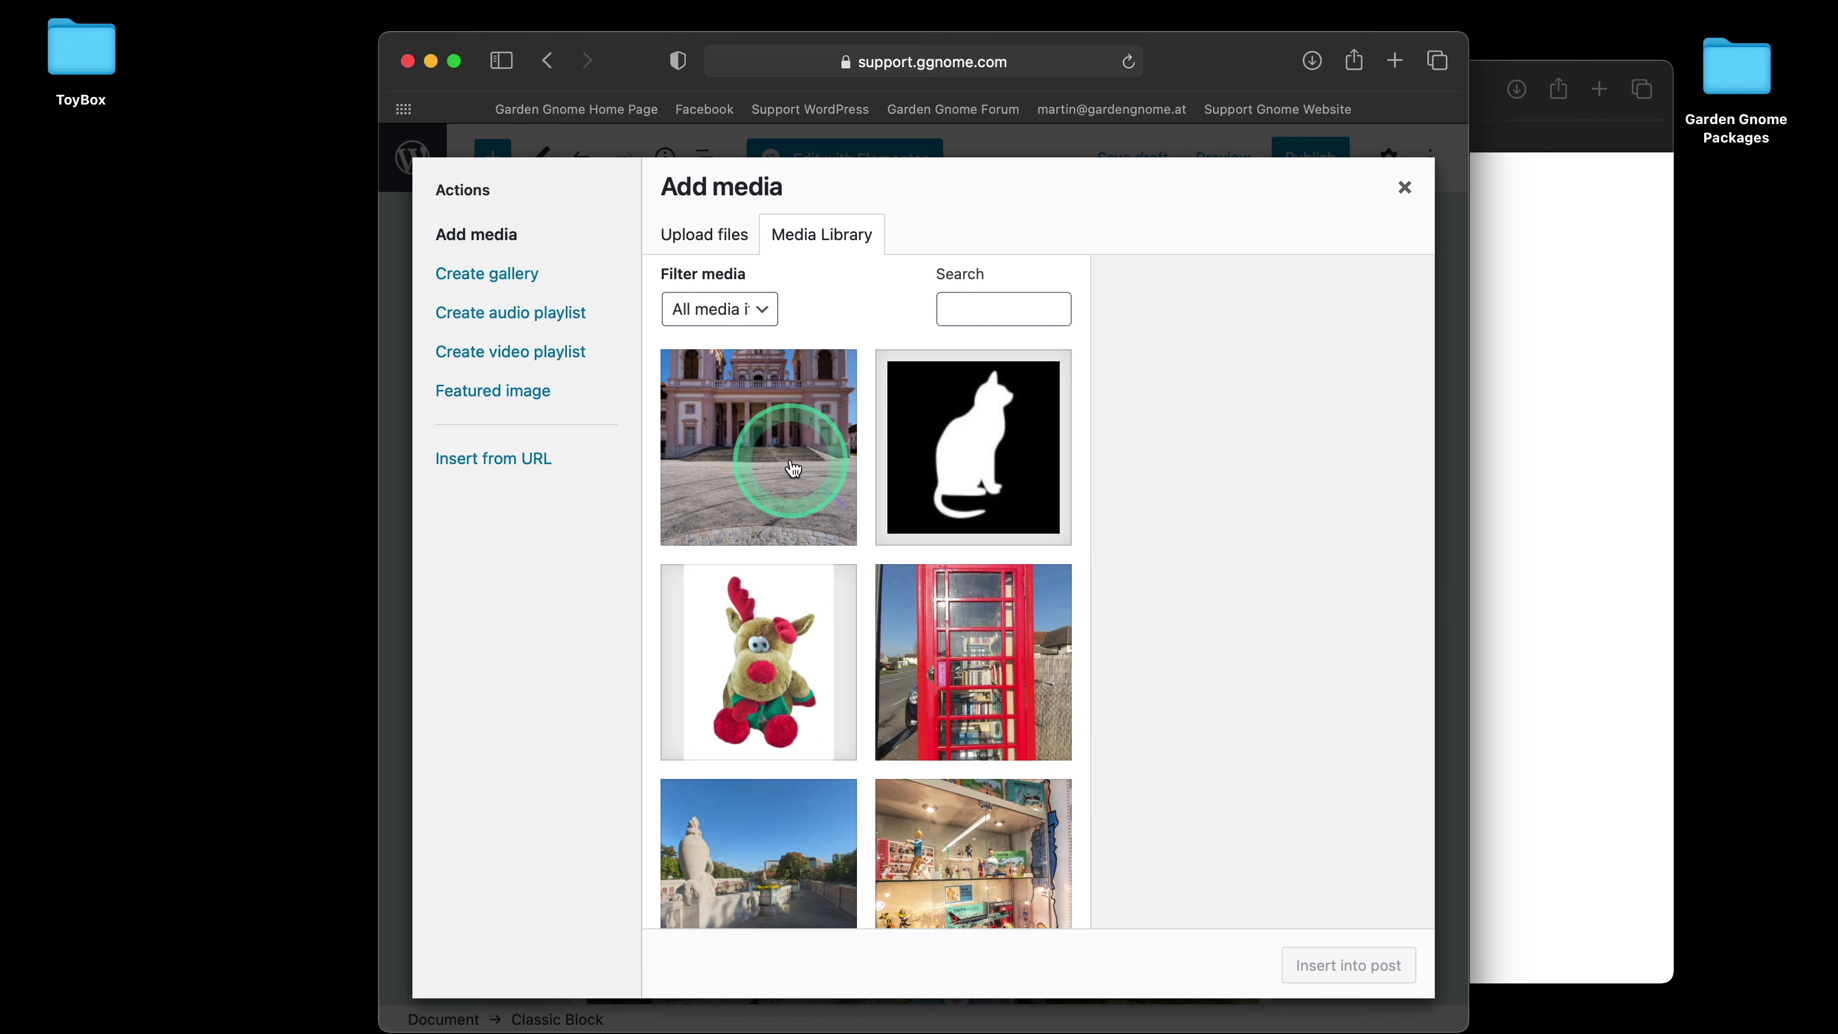
{"action": "left_click", "coordinate": [1059, 657]}
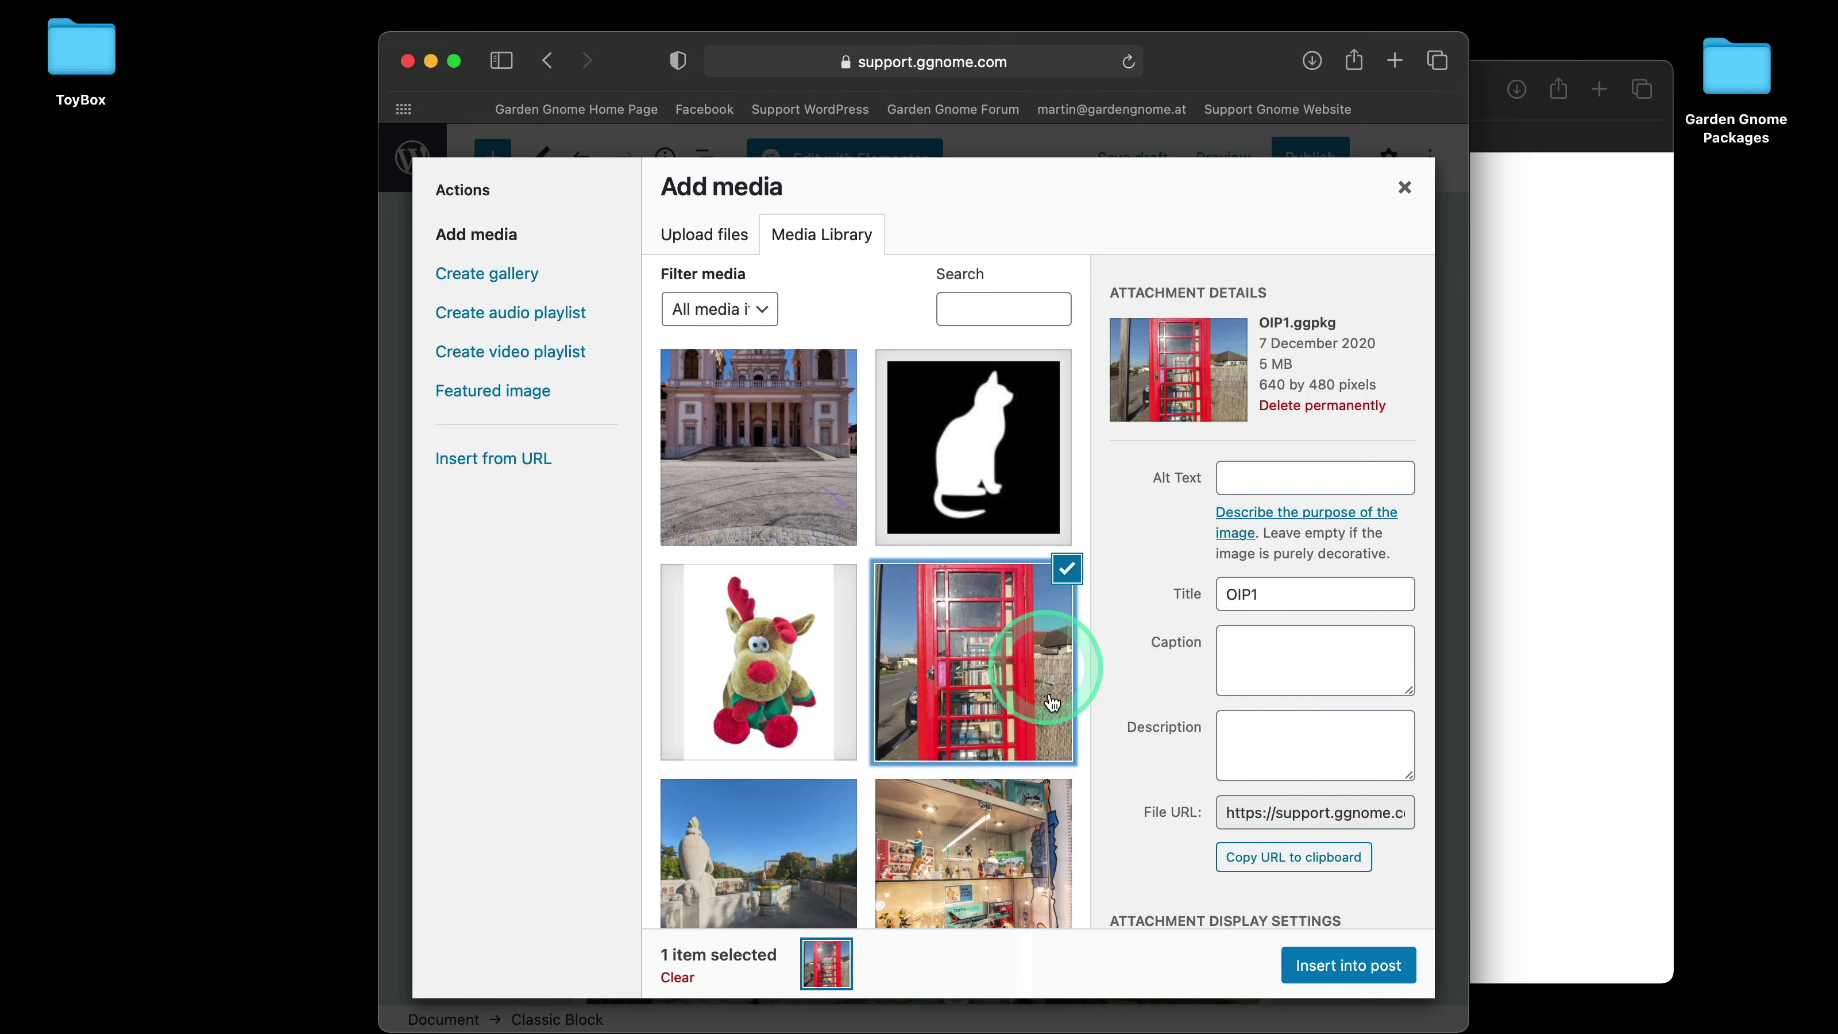
{"action": "left_click", "coordinate": [1350, 966]}
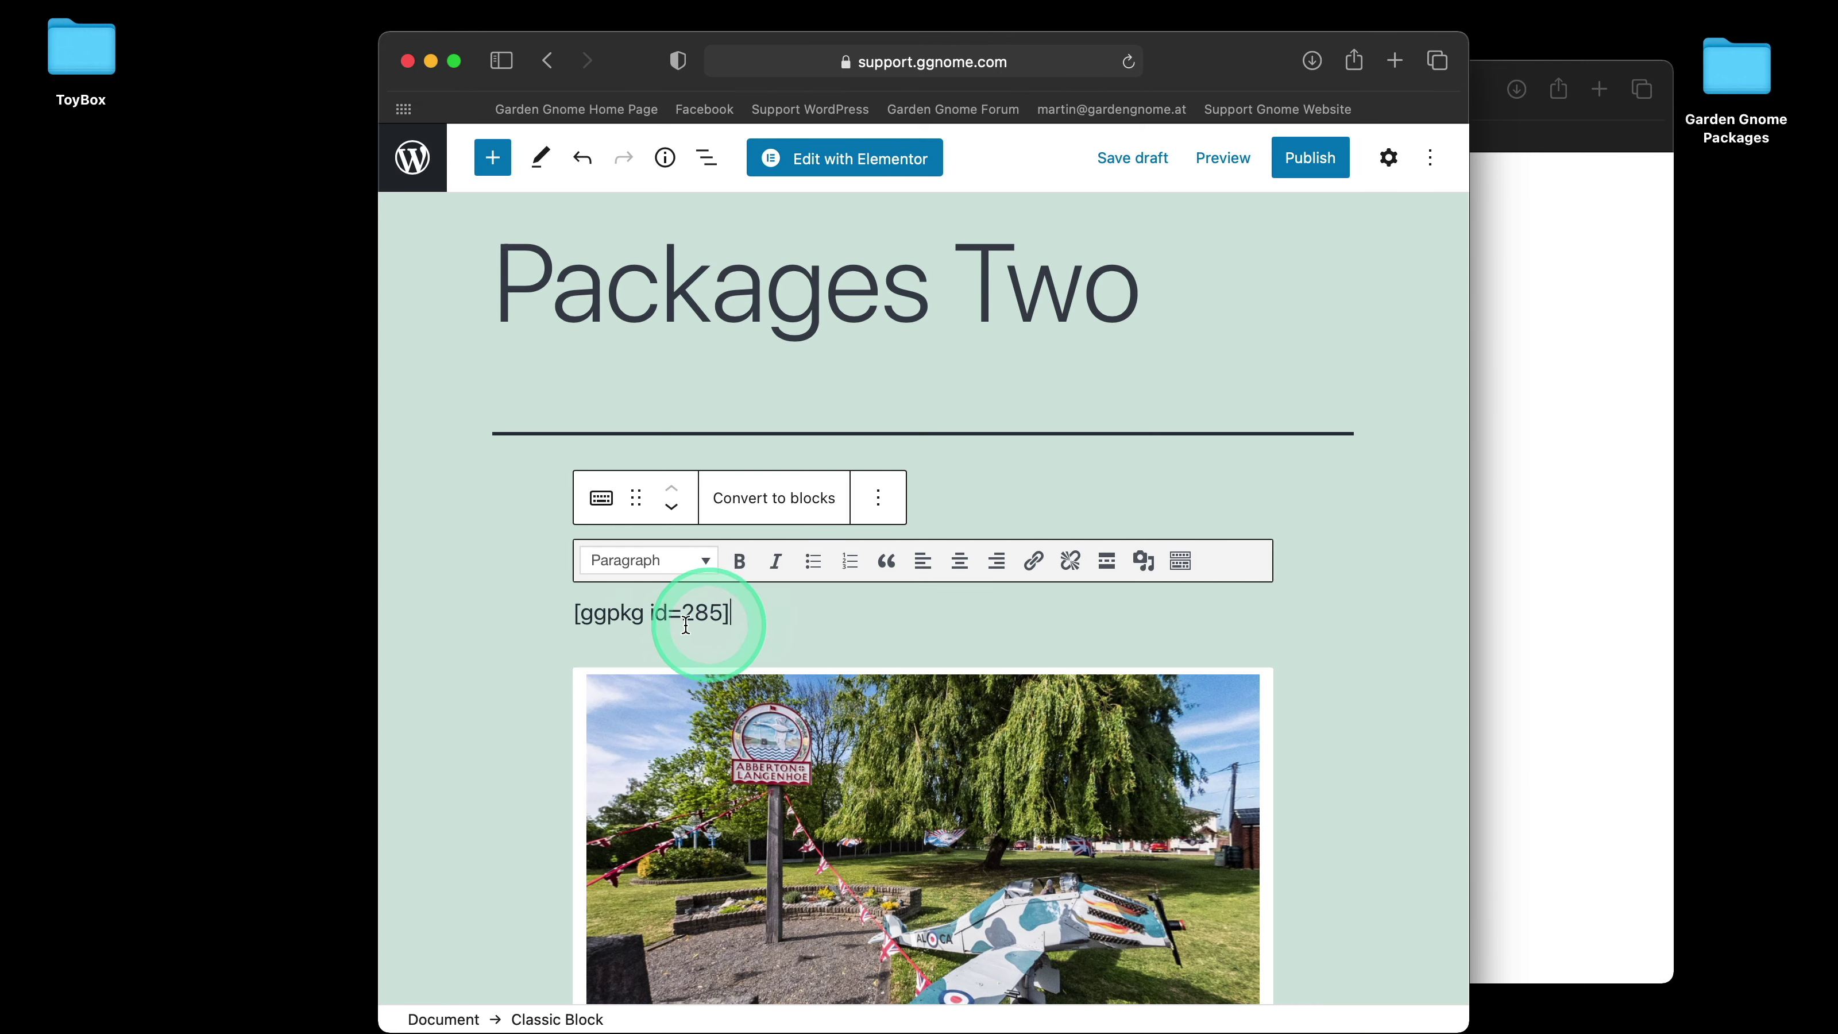
{"action": "key", "text": "shift+Return"}
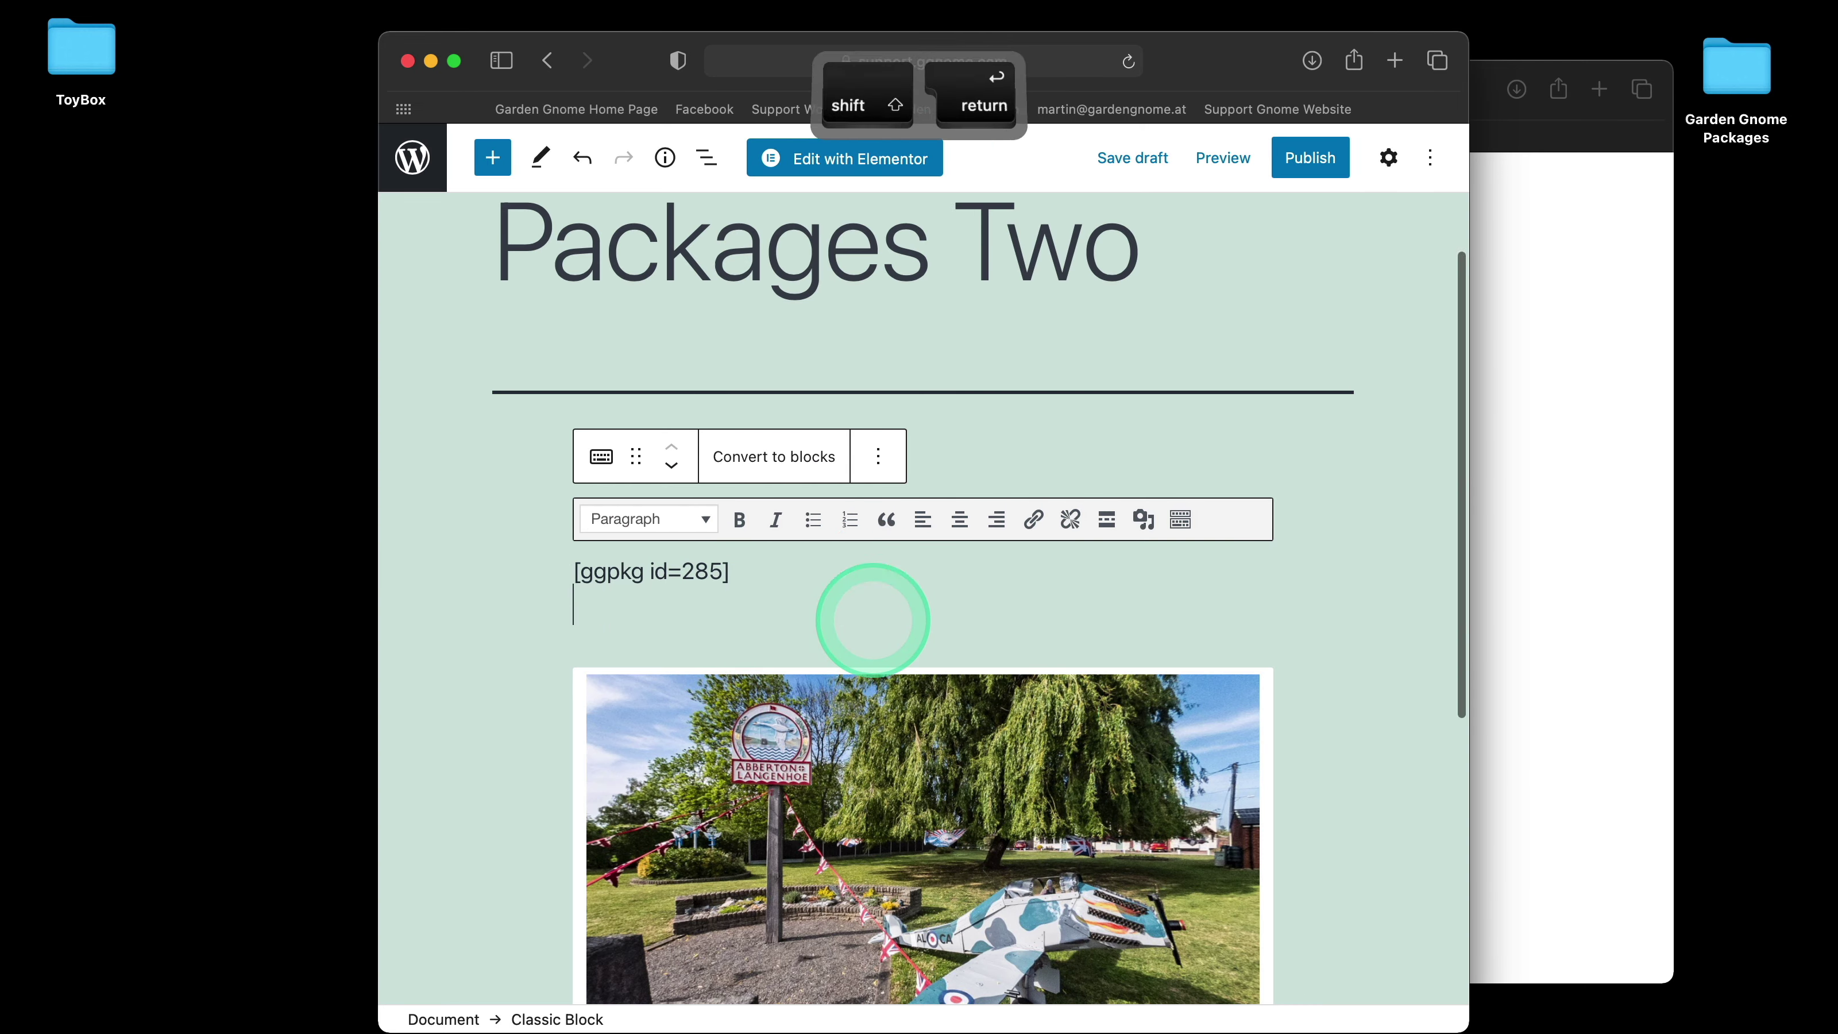
{"action": "scroll", "coordinate": [869, 608], "scroll_direction": "up", "scroll_amount": 1}
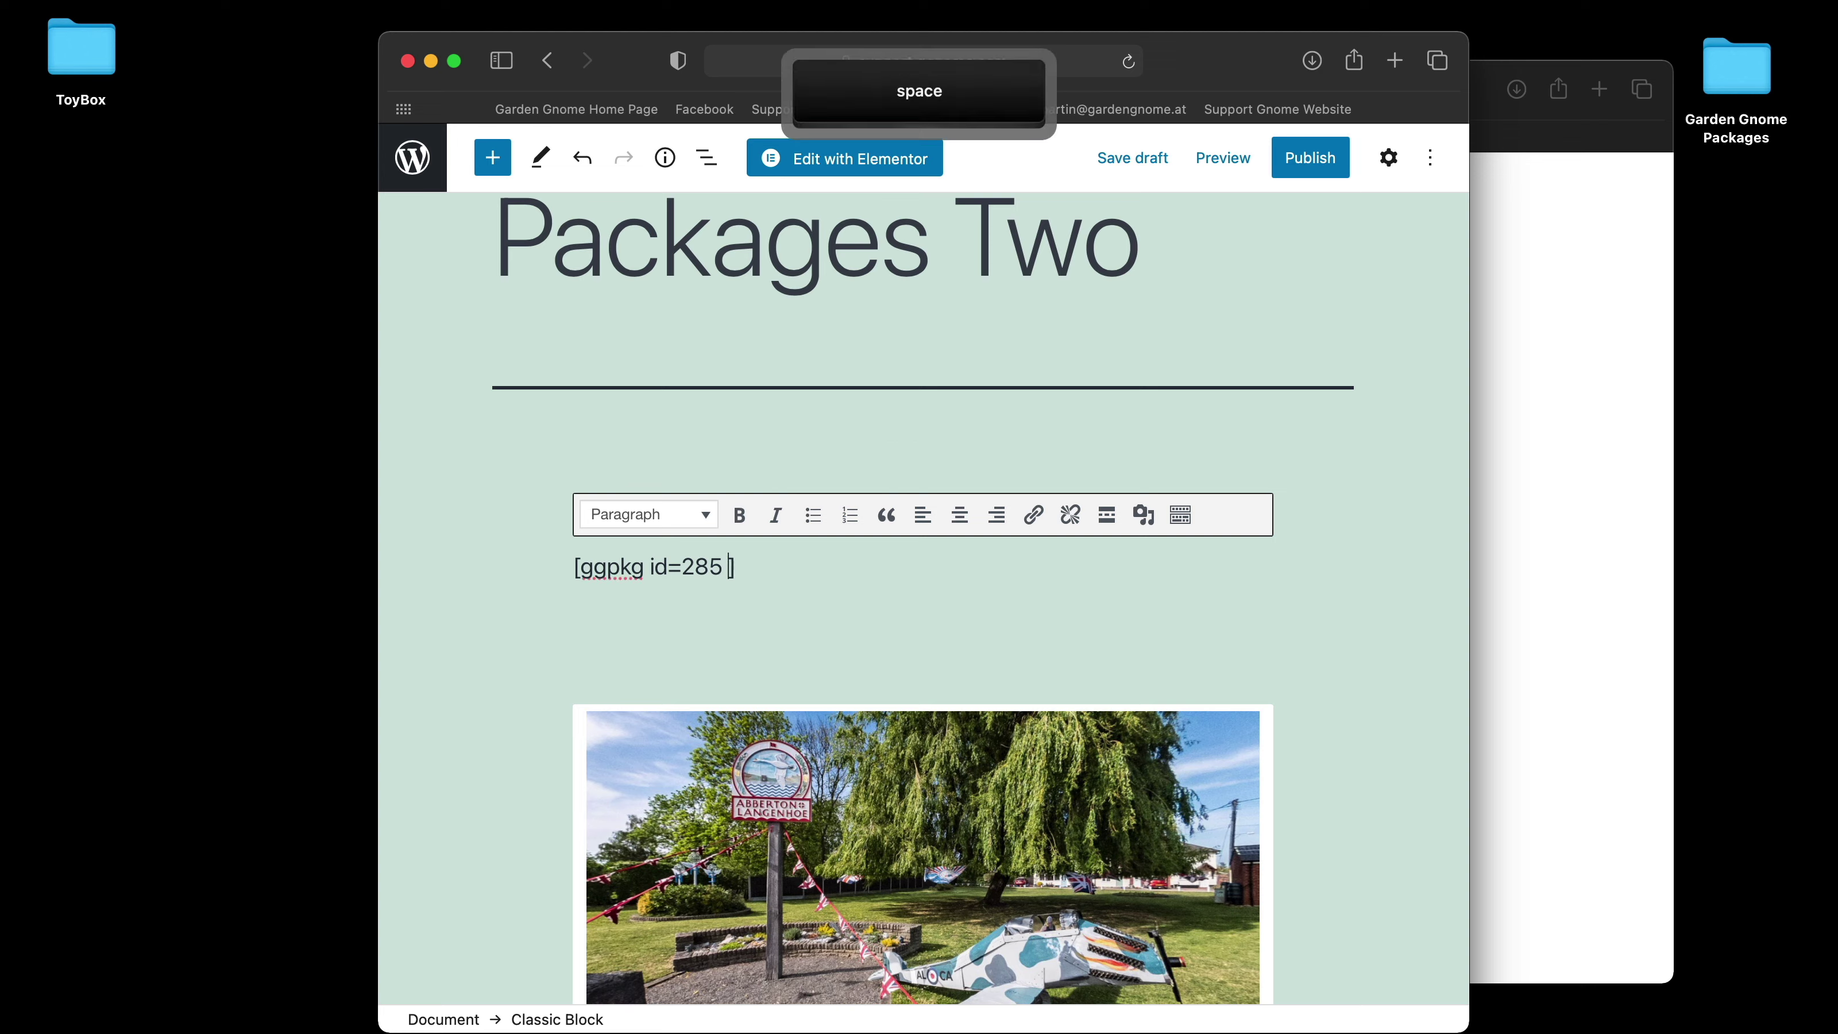
- In a new Safari window, open the Garden Gnome home page, go to Package Plugins, and open the Pano2VR documentation on using CMS plugins
{"action": "mouse_move", "coordinate": [960, 1010]}
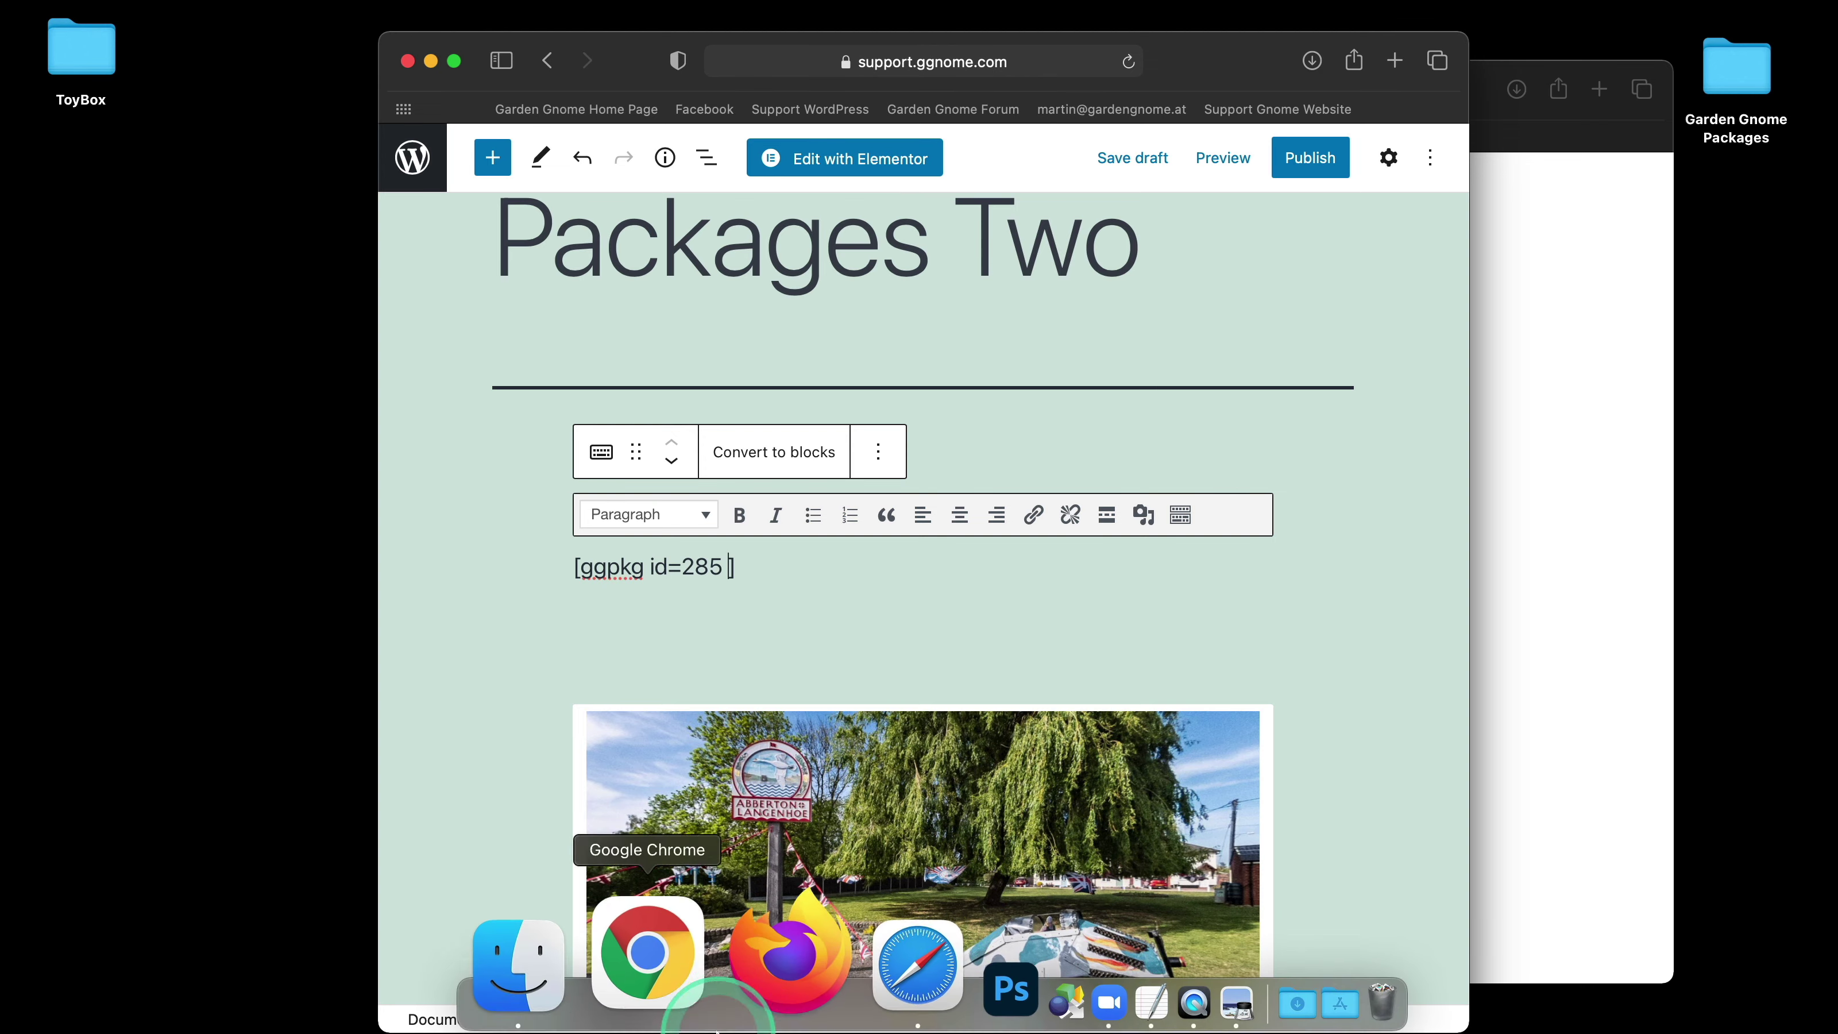
{"action": "right_click", "coordinate": [795, 933]}
{"action": "left_click", "coordinate": [891, 675]}
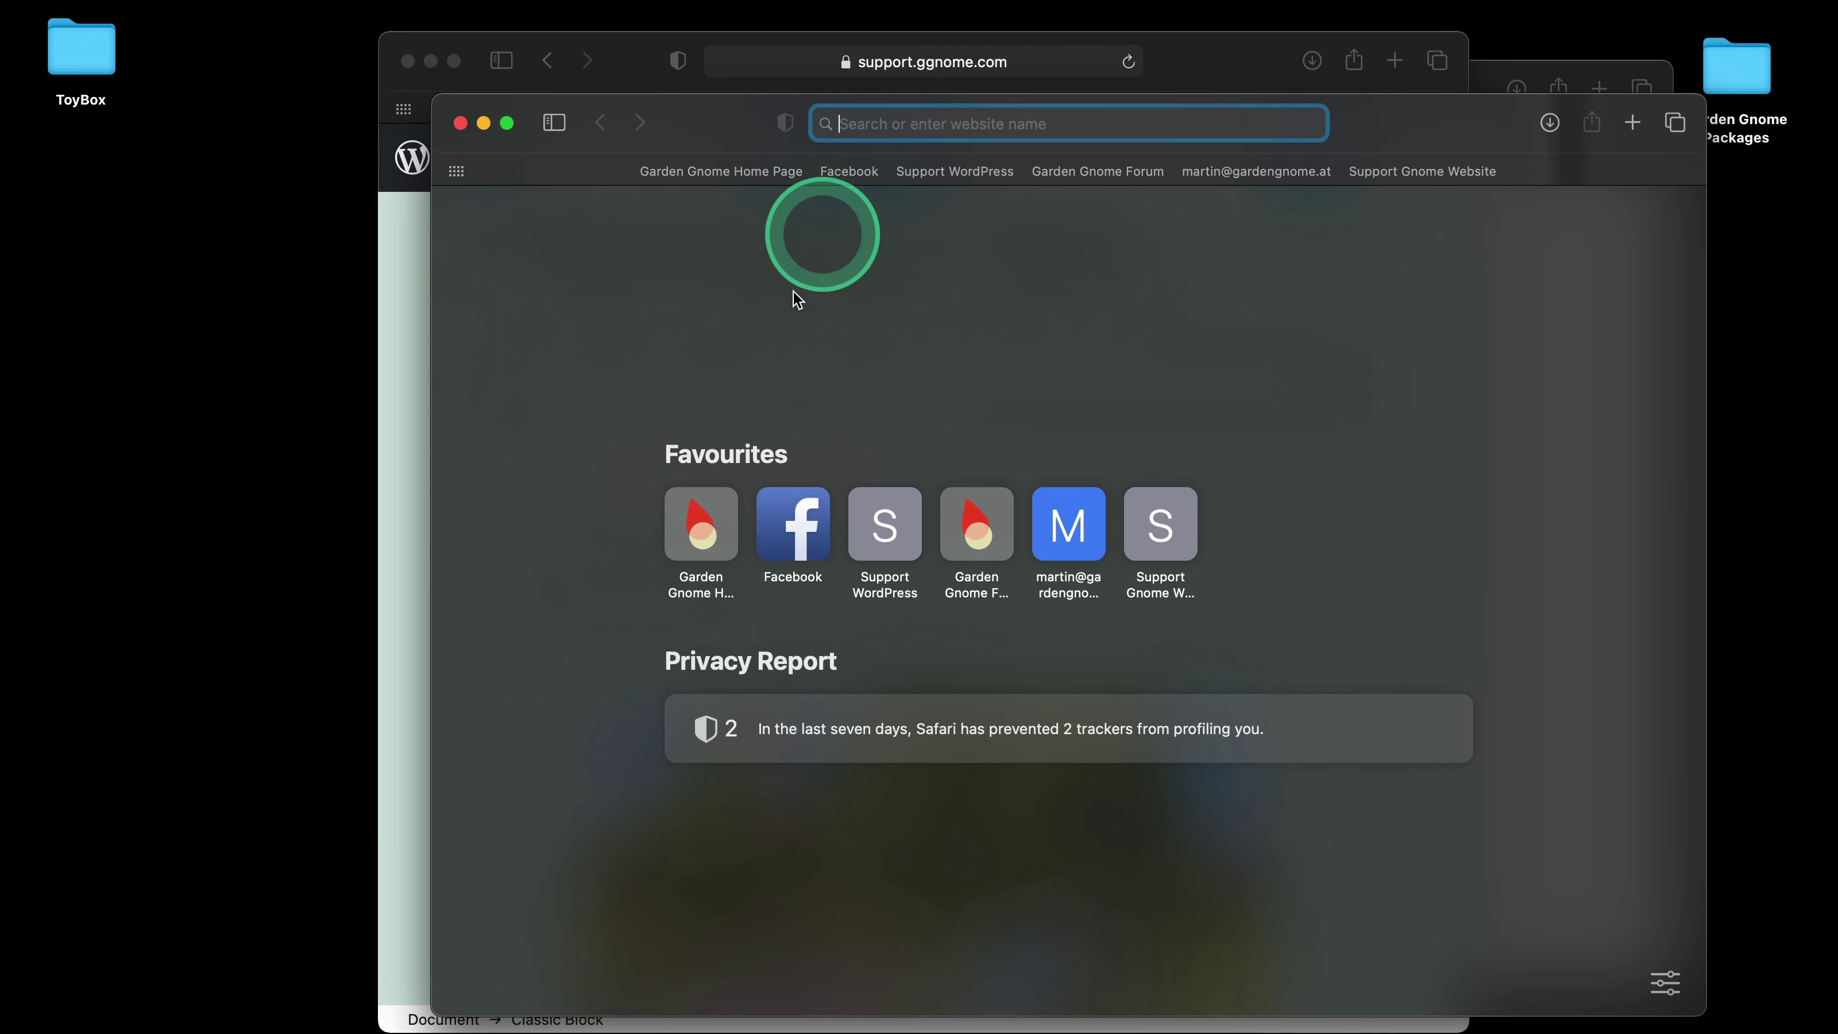
{"action": "left_click", "coordinate": [697, 542]}
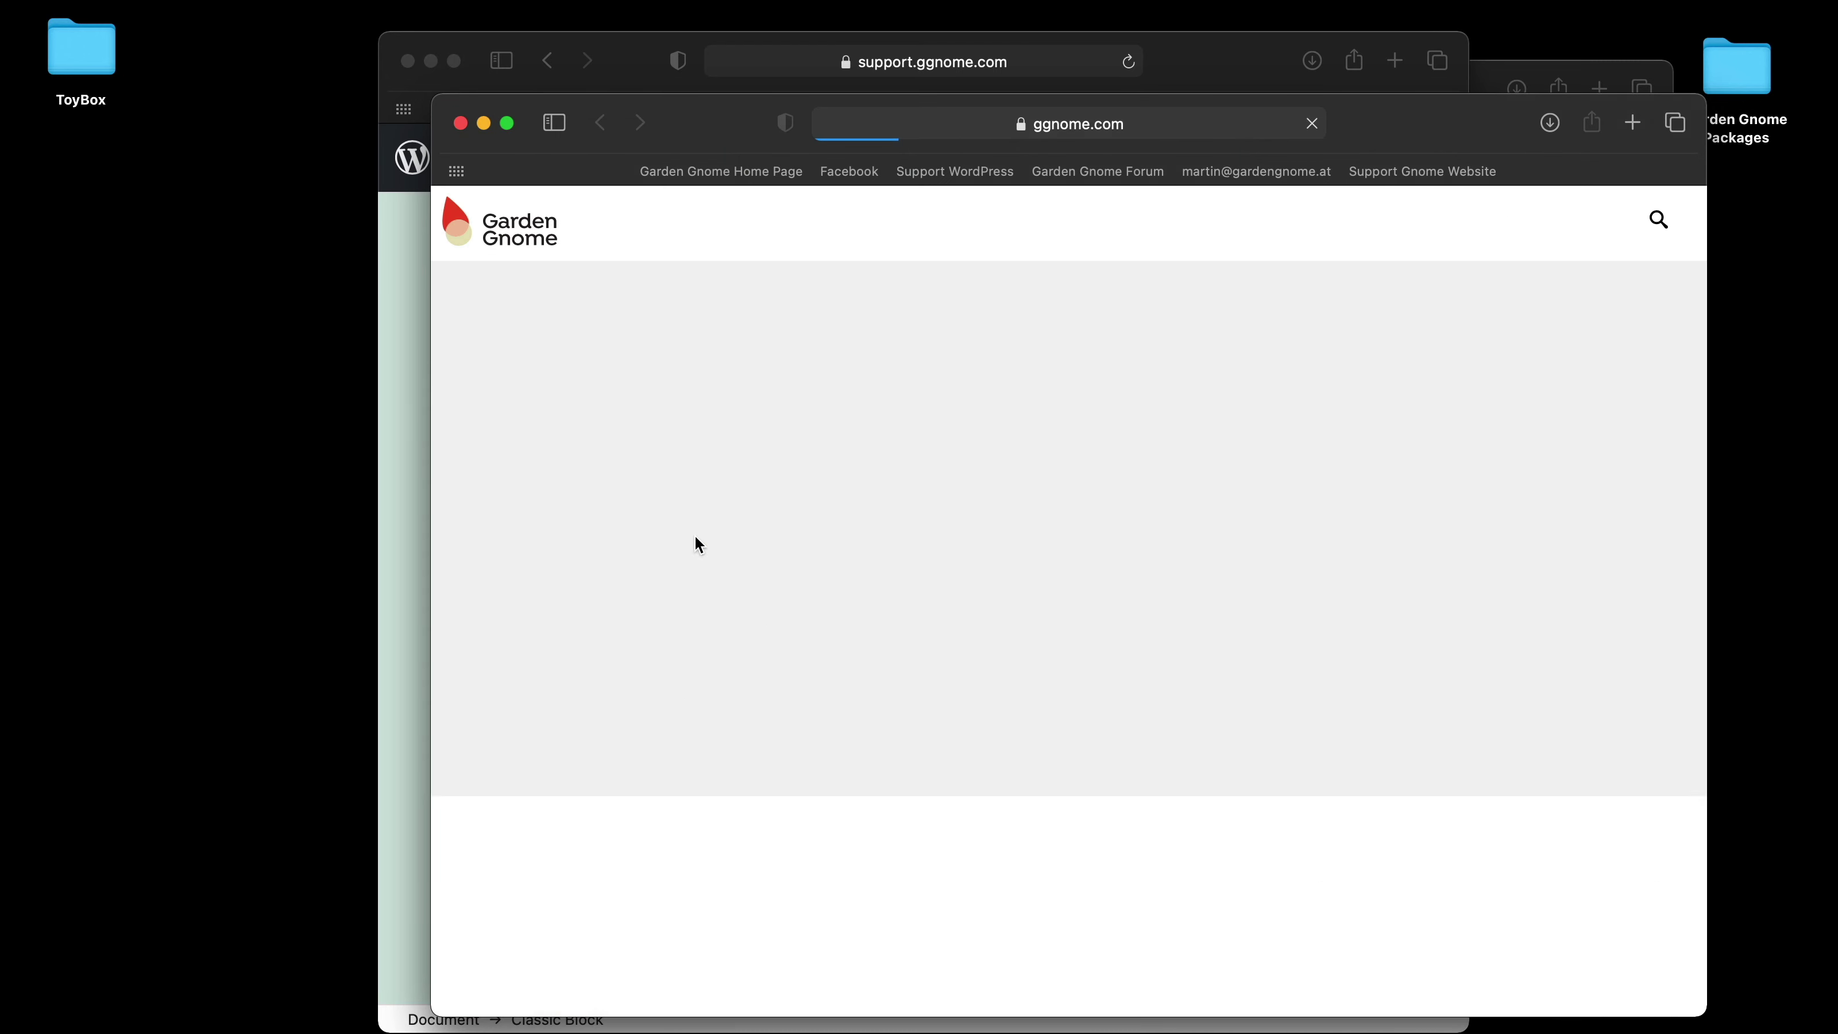
{"action": "mouse_move", "coordinate": [1053, 239]}
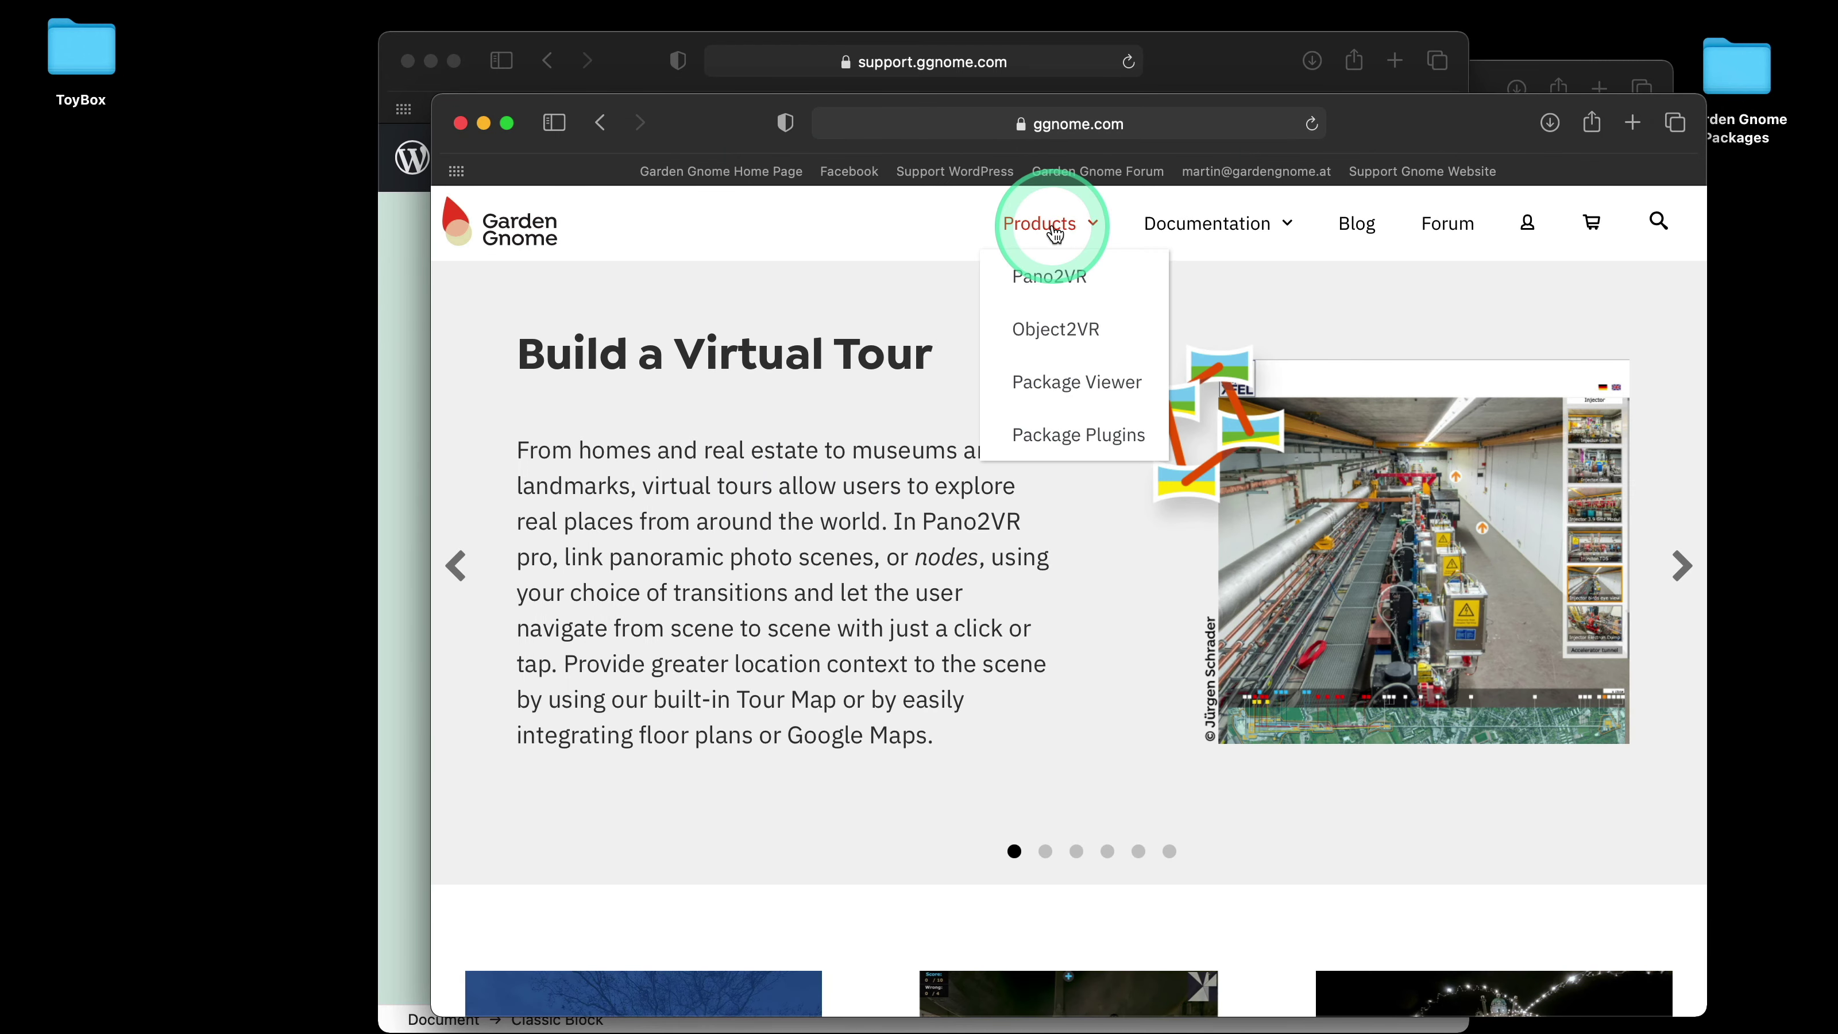
{"action": "left_click", "coordinate": [1059, 440]}
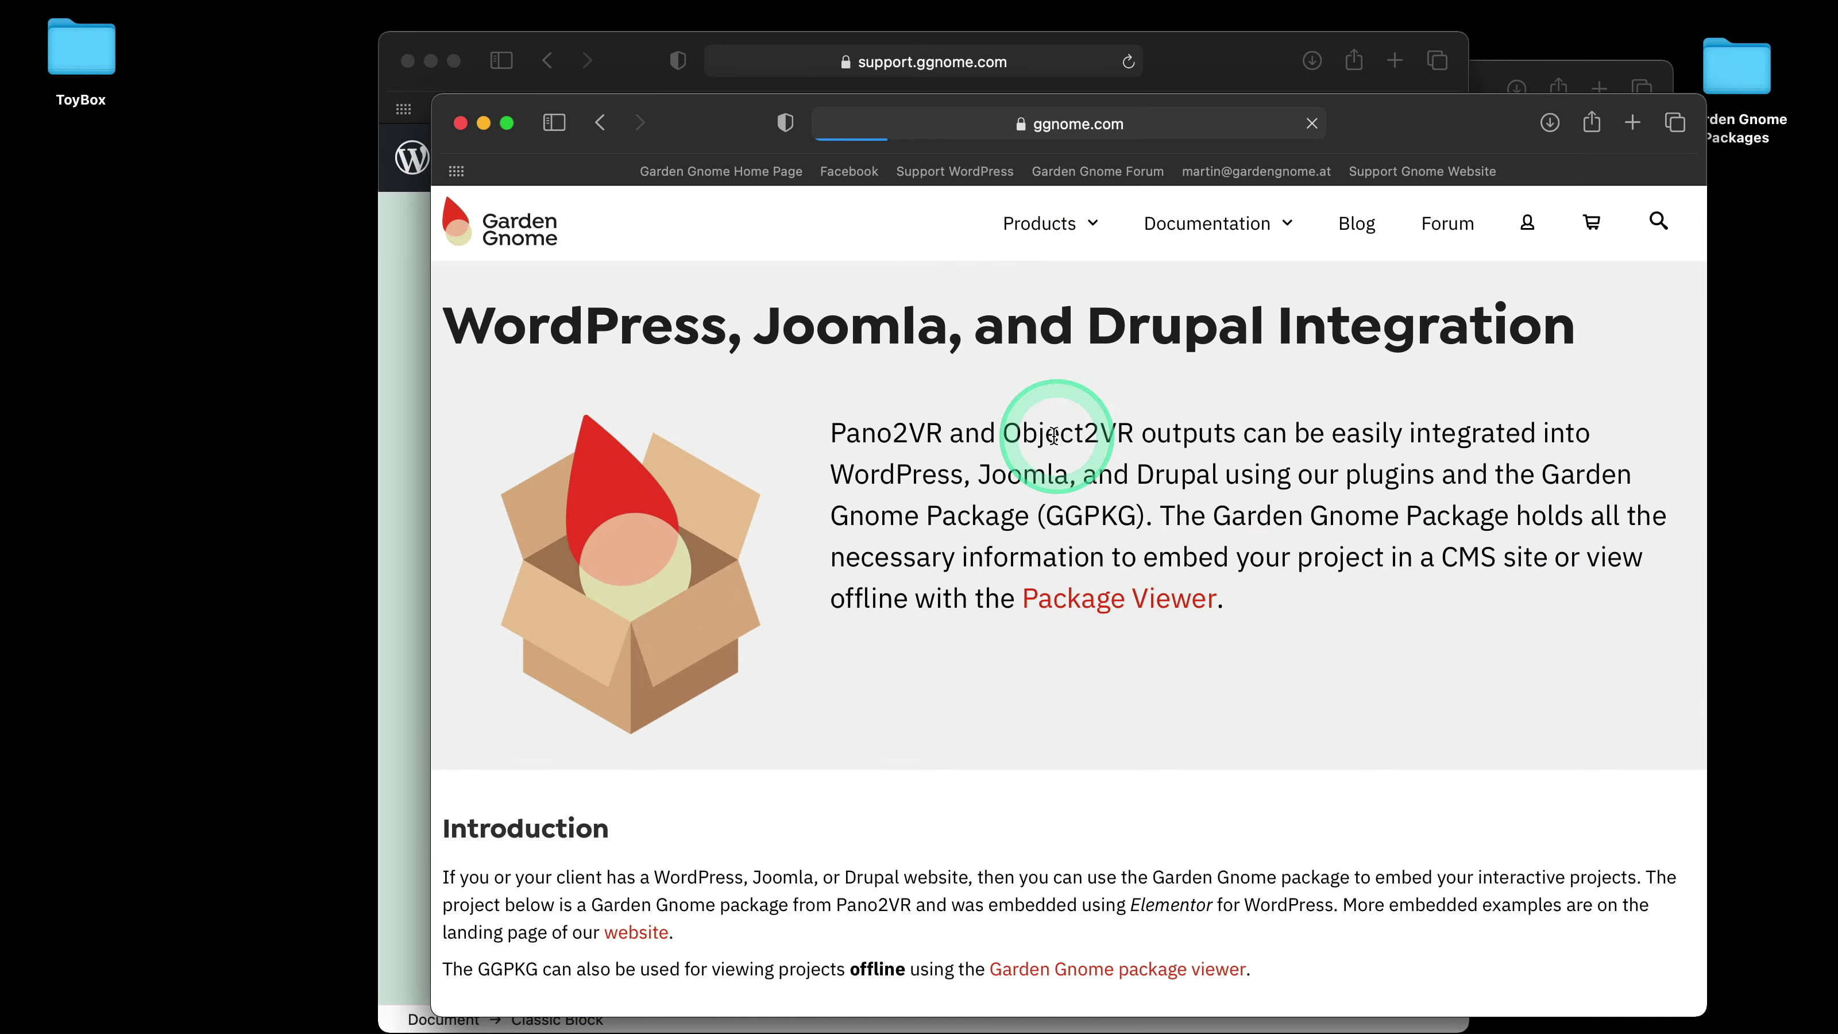
{"action": "scroll", "coordinate": [665, 603], "scroll_direction": "down", "scroll_amount": 15}
{"action": "scroll", "coordinate": [637, 605], "scroll_direction": "down", "scroll_amount": 6}
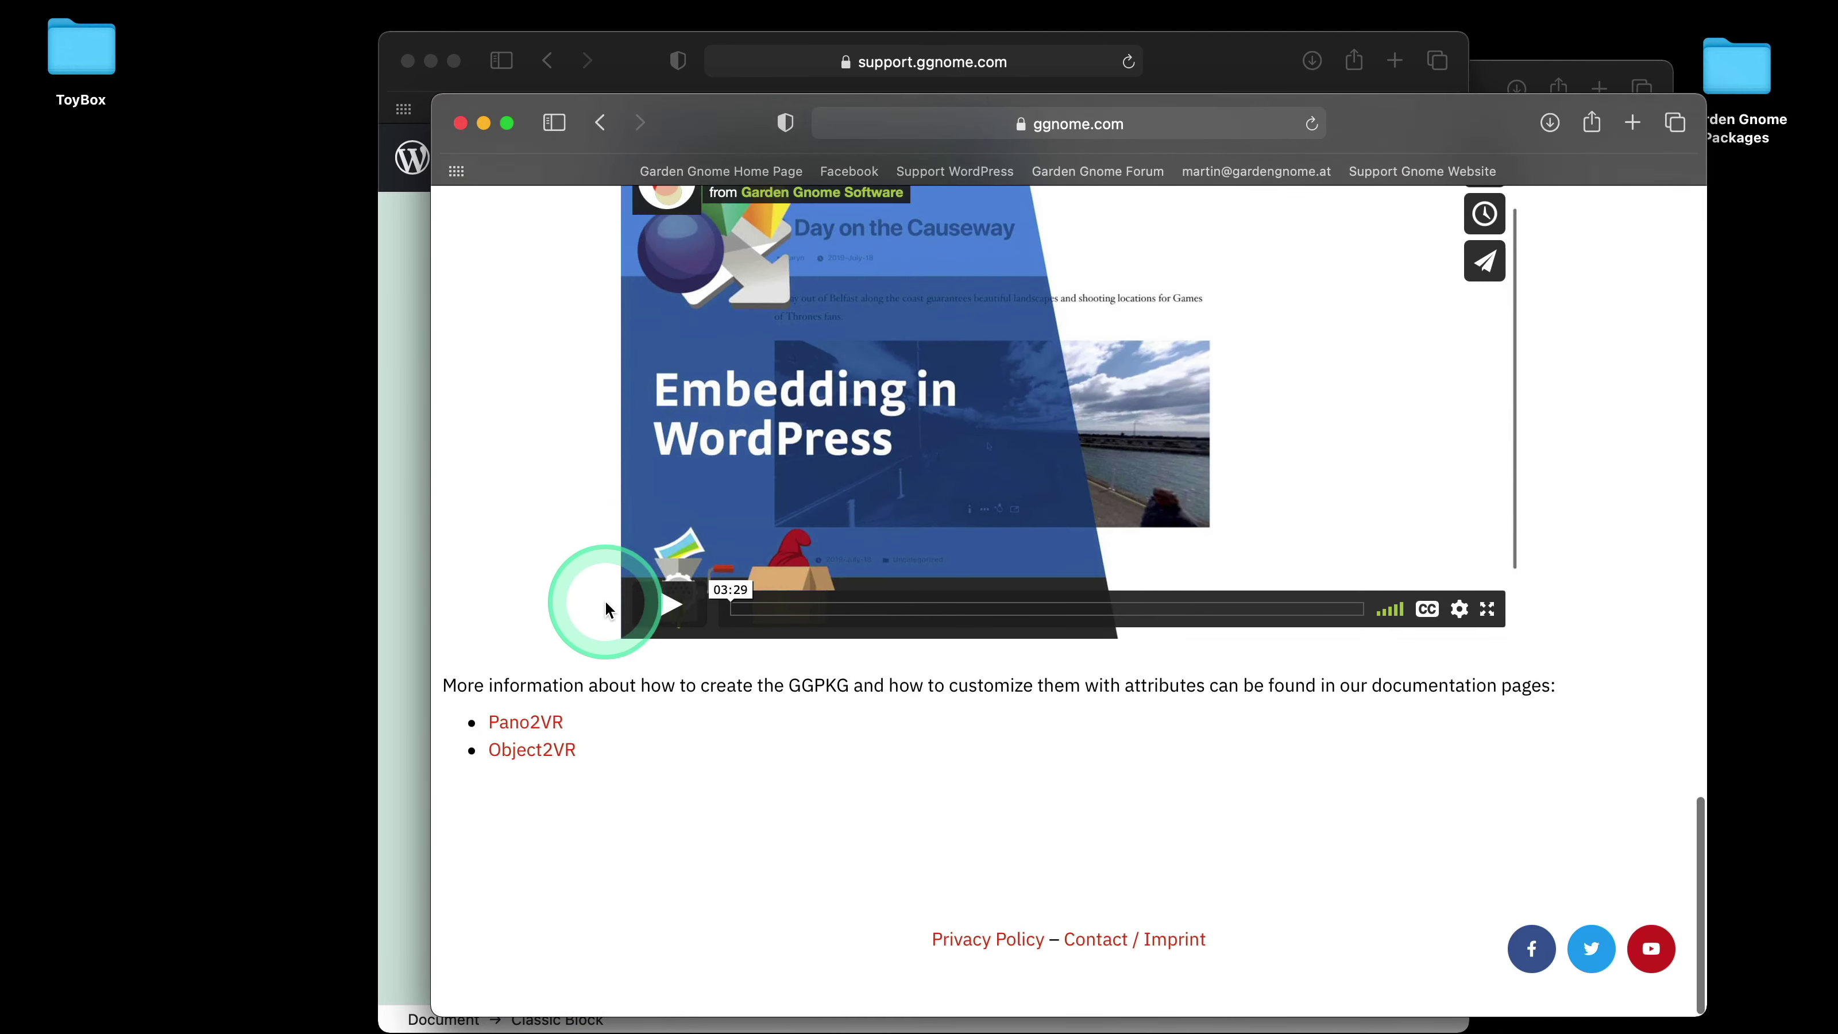
{"action": "left_click", "coordinate": [552, 745]}
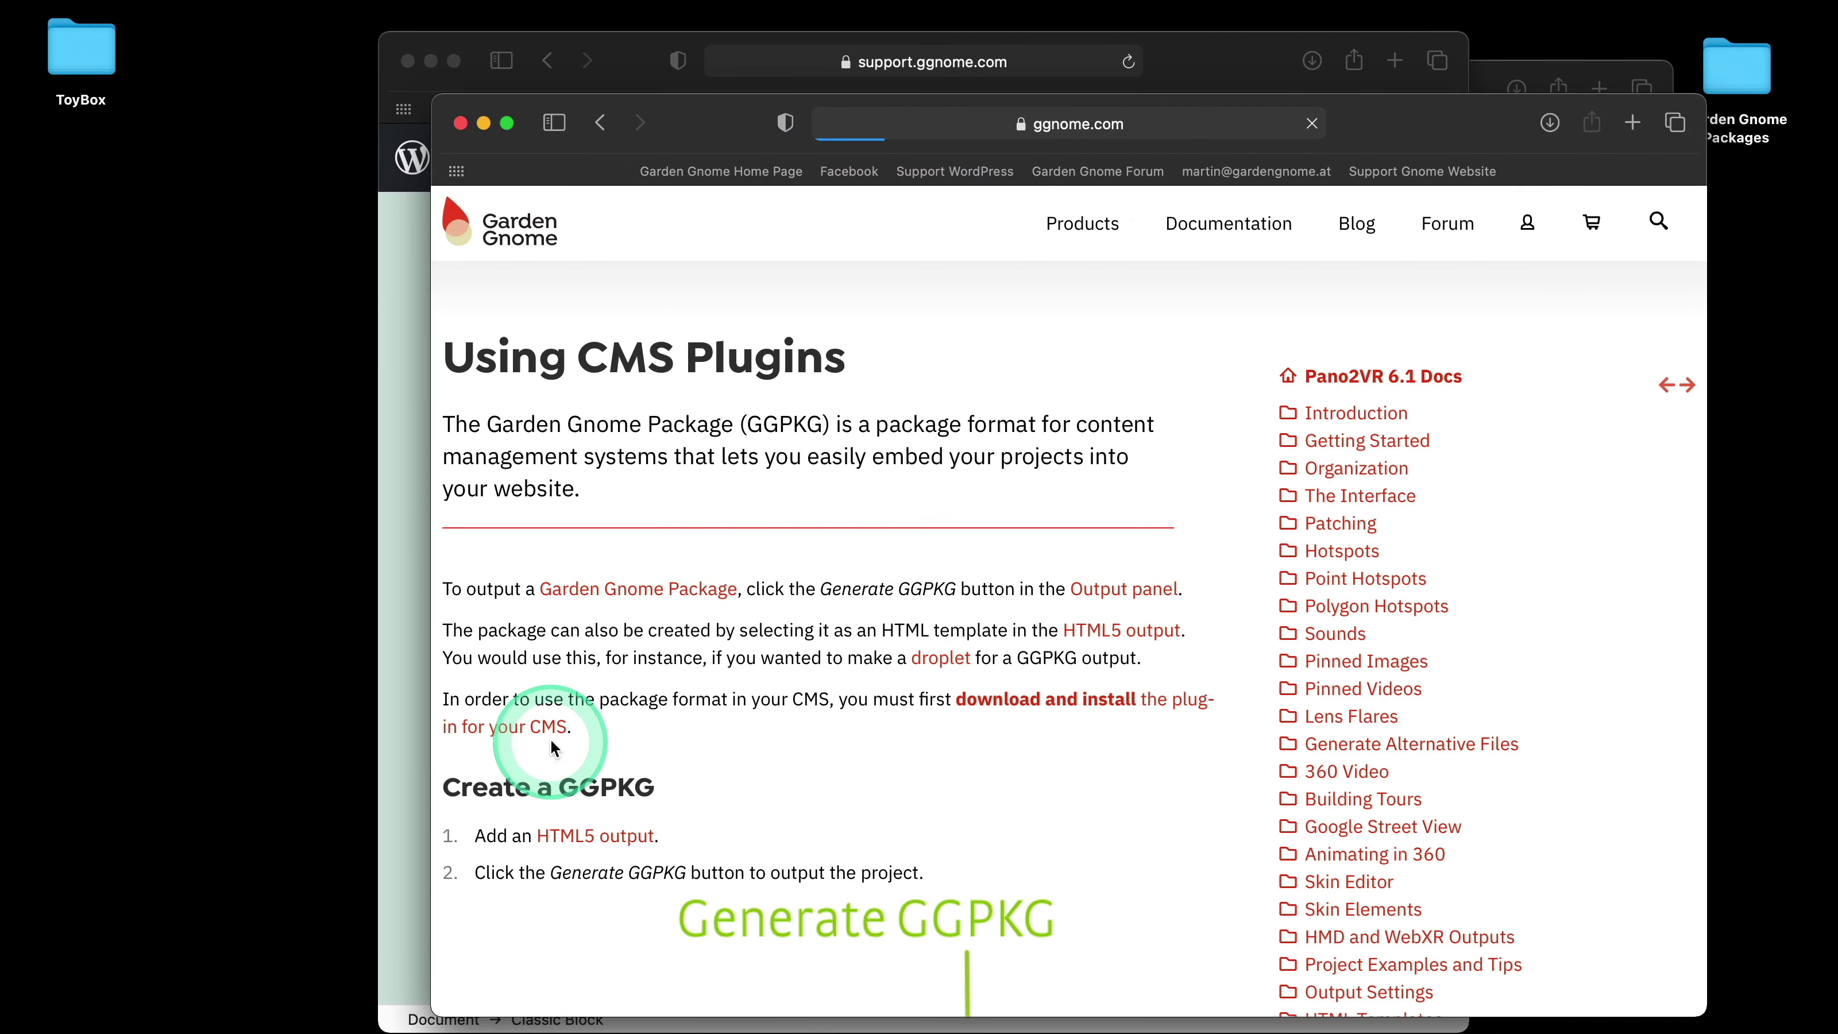
- Copy the WordPress attribute start_view='90/0/70' from the documentation's attribute table, close that window, and paste it after id=285 in the ggpkg shortcode
{"action": "scroll", "coordinate": [875, 673], "scroll_direction": "down", "scroll_amount": 8}
{"action": "scroll", "coordinate": [1181, 712], "scroll_direction": "down", "scroll_amount": 10}
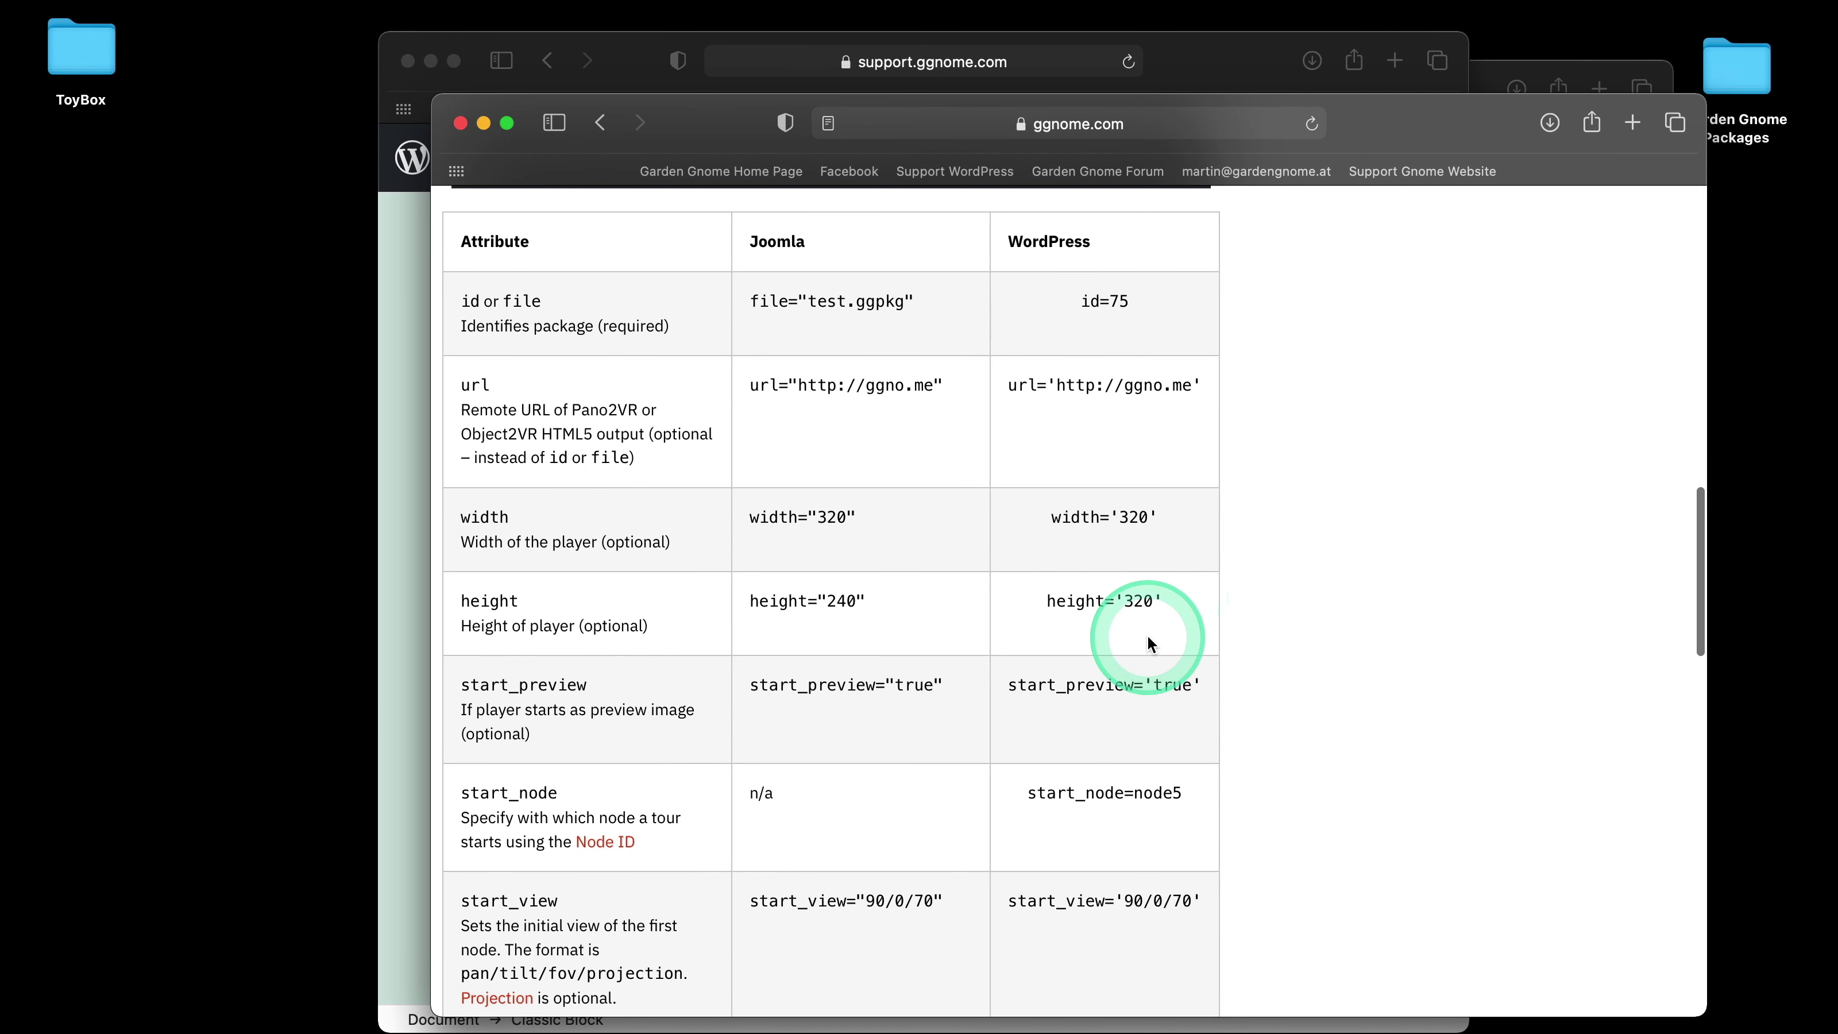
{"action": "scroll", "coordinate": [1292, 604], "scroll_direction": "down", "scroll_amount": 3}
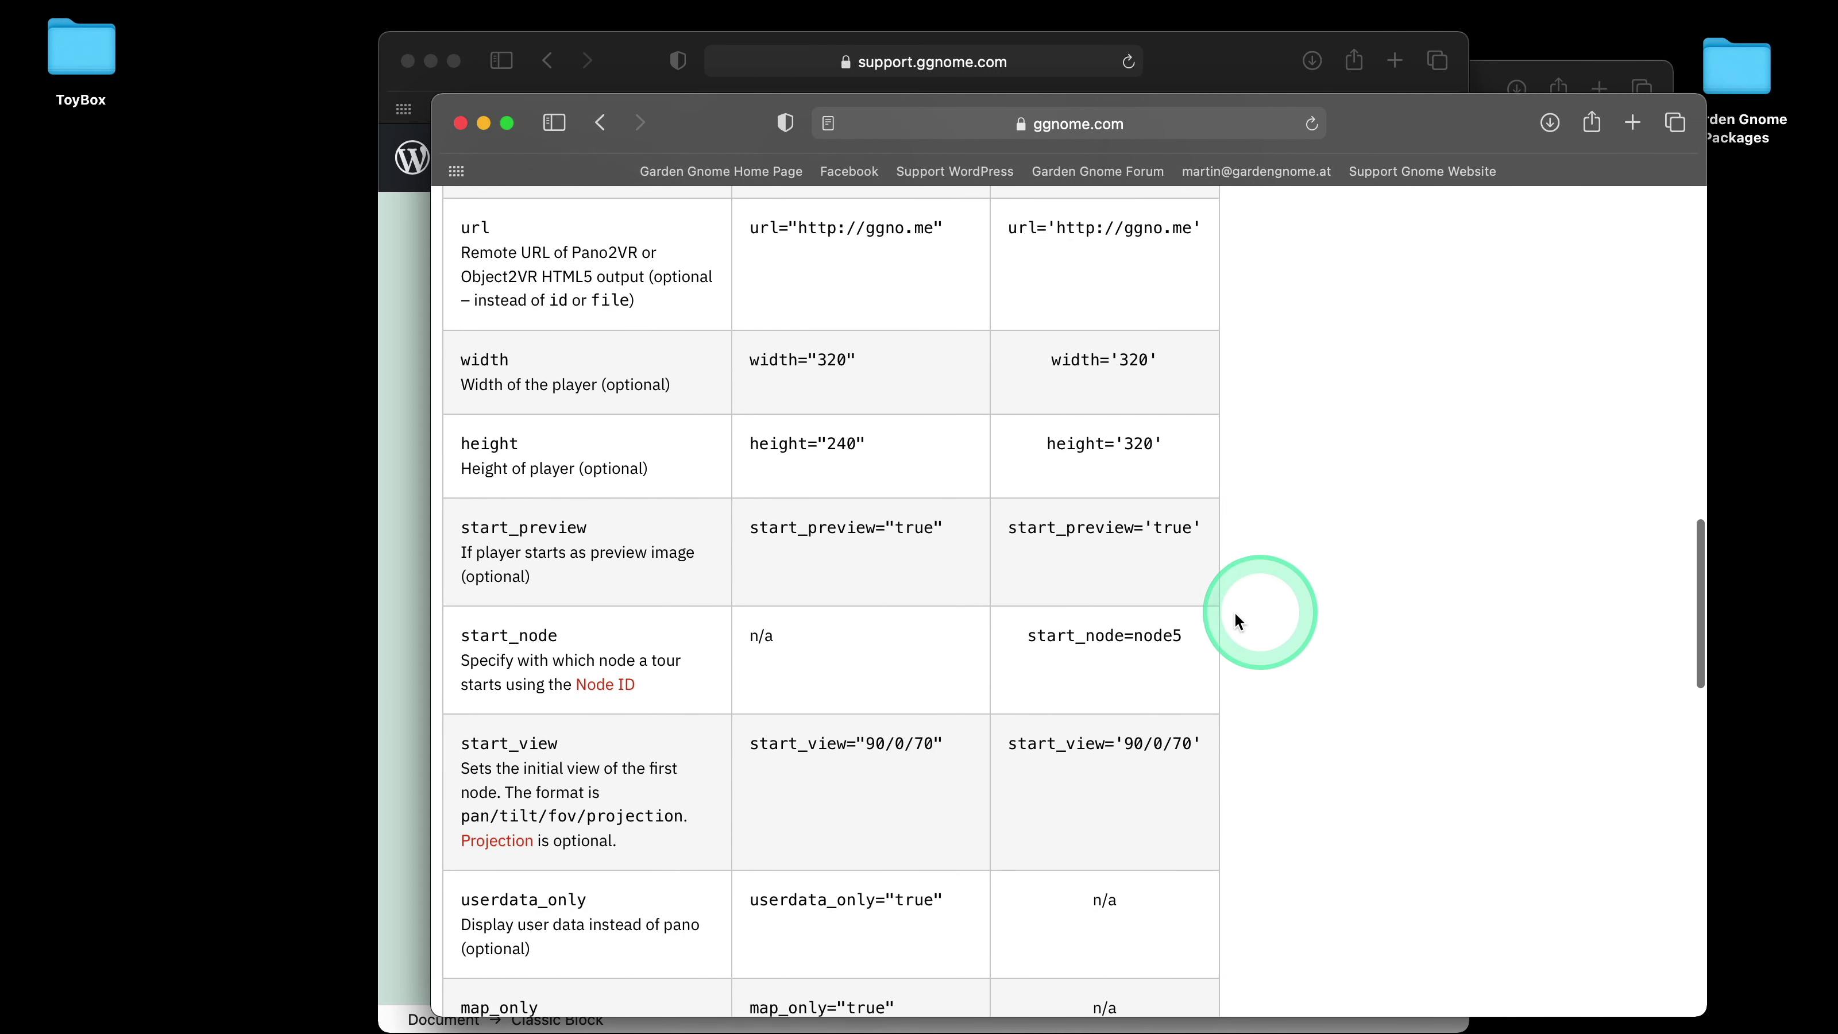
{"action": "scroll", "coordinate": [1158, 616], "scroll_direction": "down", "scroll_amount": 1}
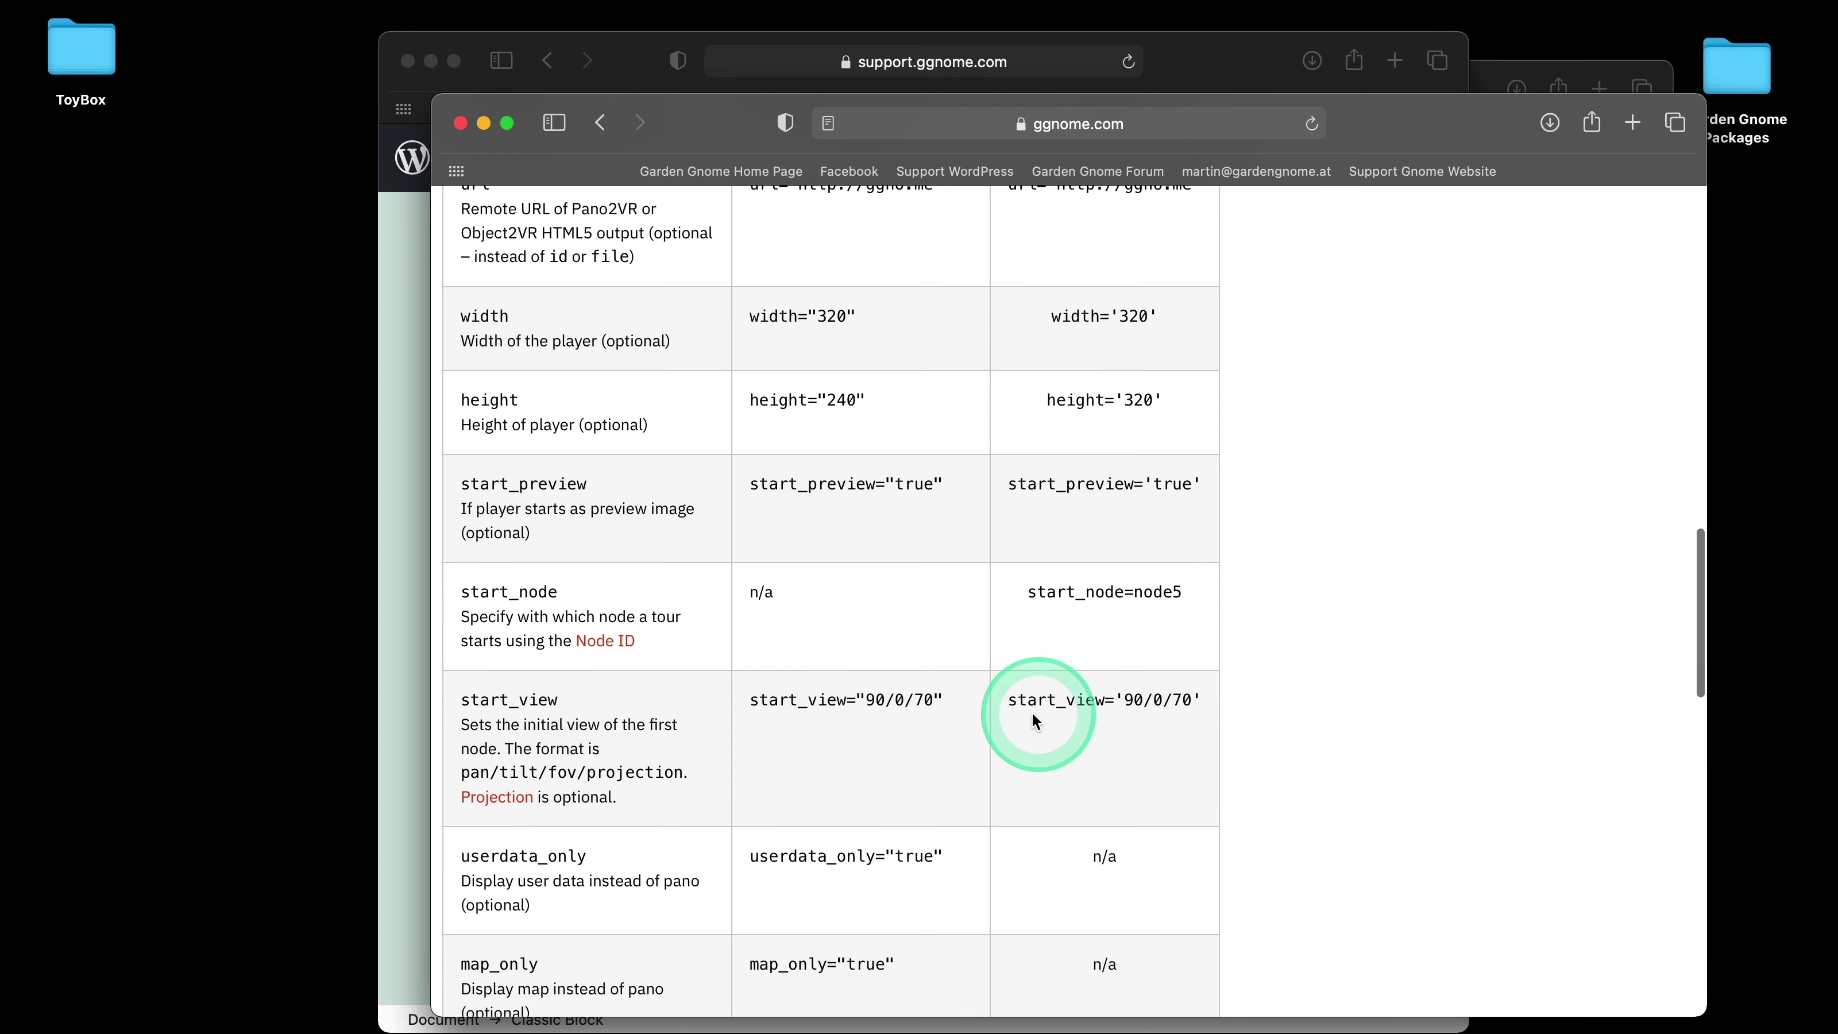
{"action": "left_click_drag", "start_coordinate": [1005, 701], "coordinate": [1187, 742]}
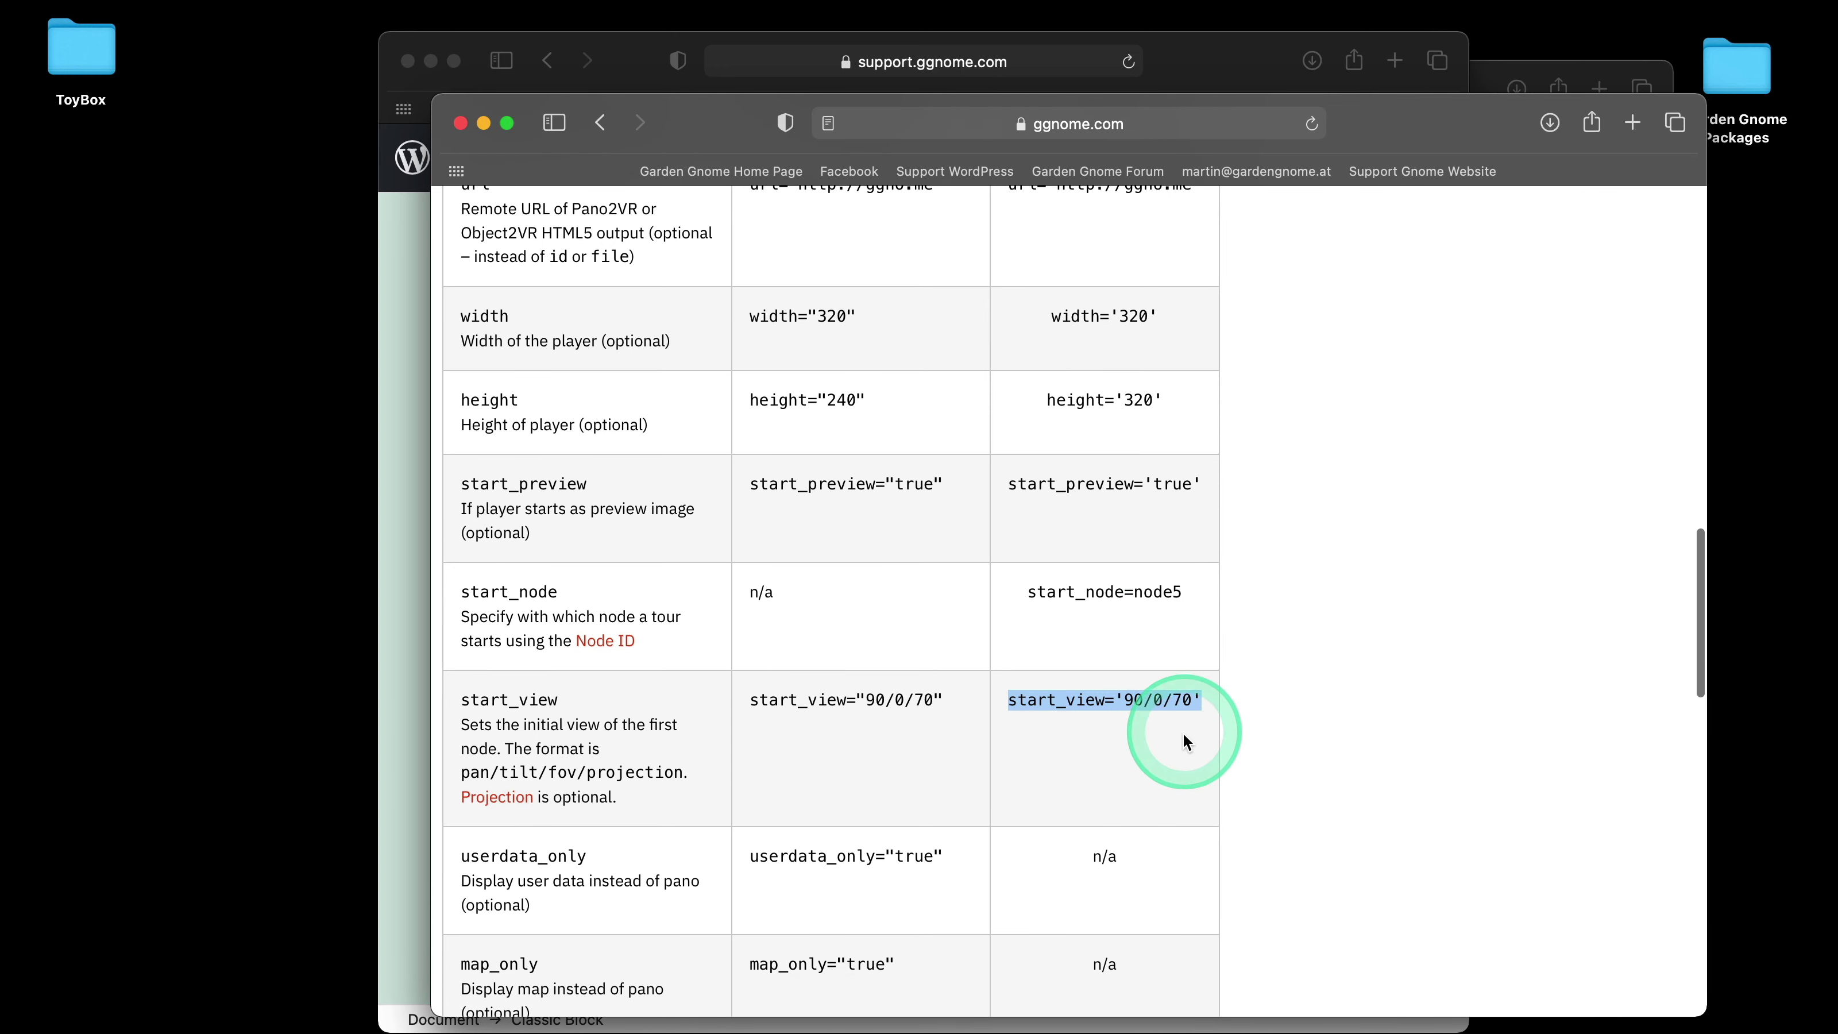
{"action": "key", "text": "super+c"}
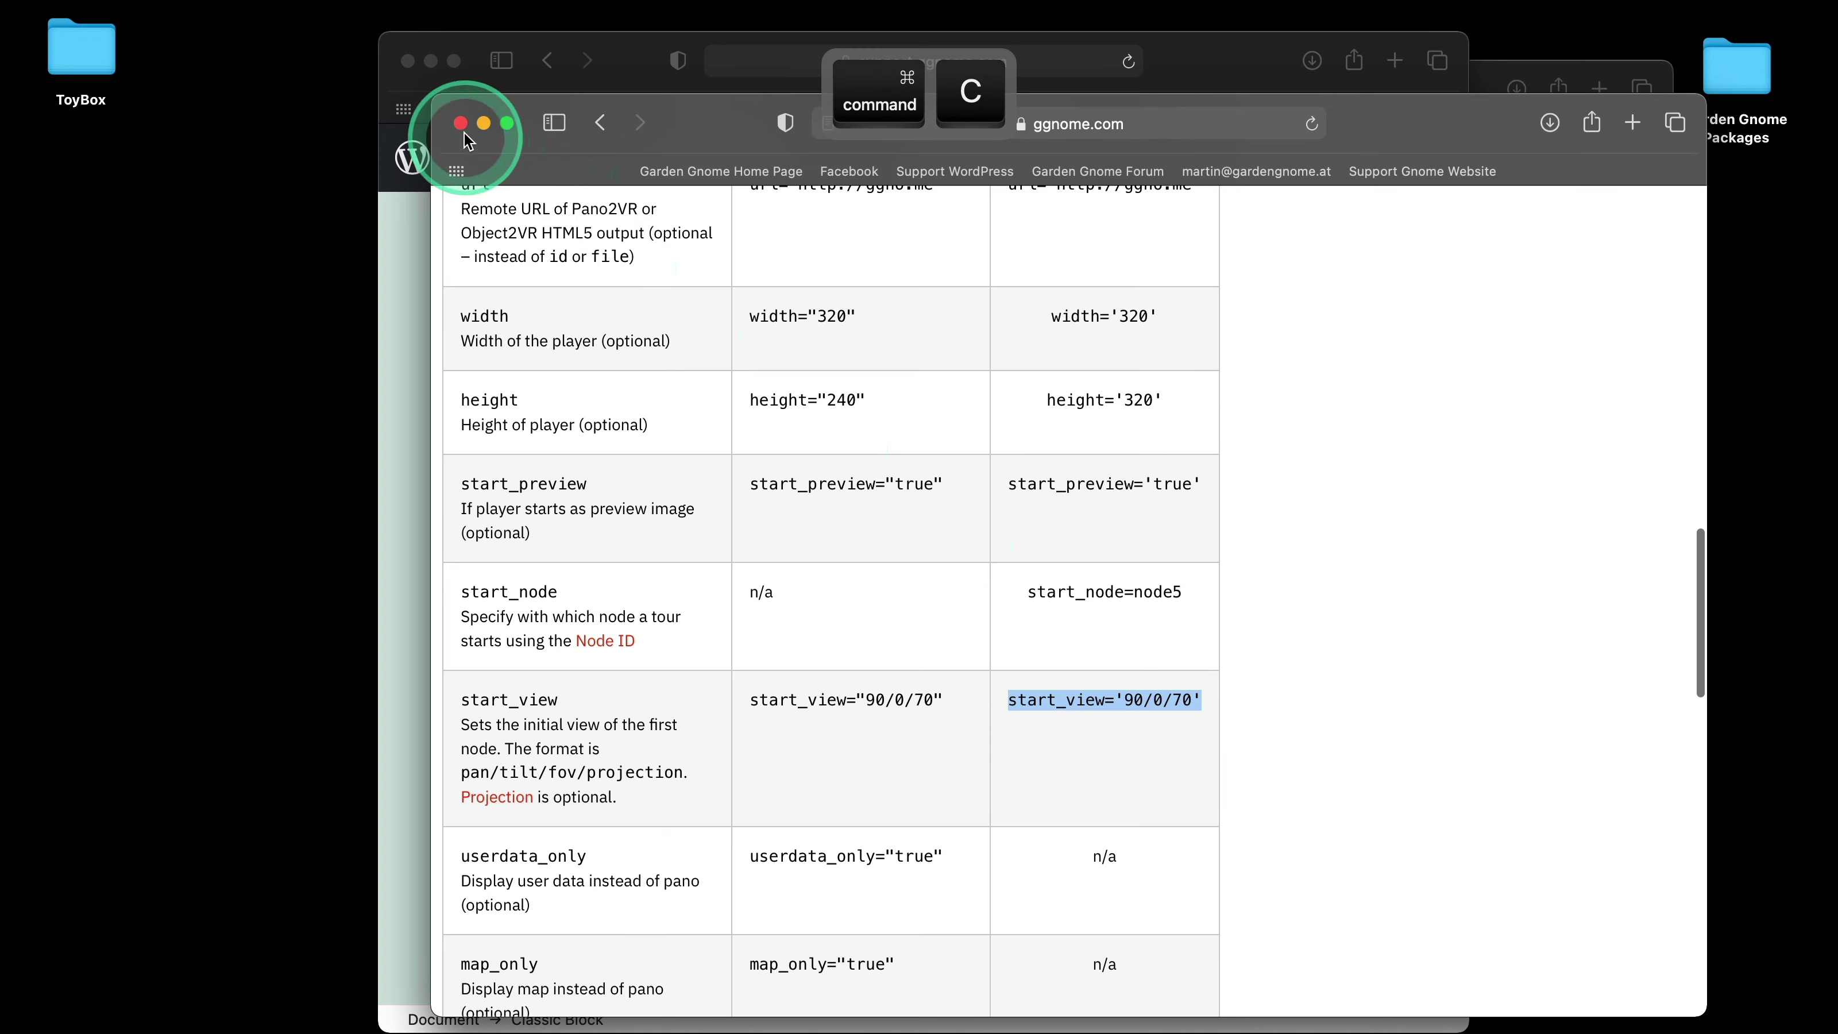
{"action": "left_click", "coordinate": [442, 76]}
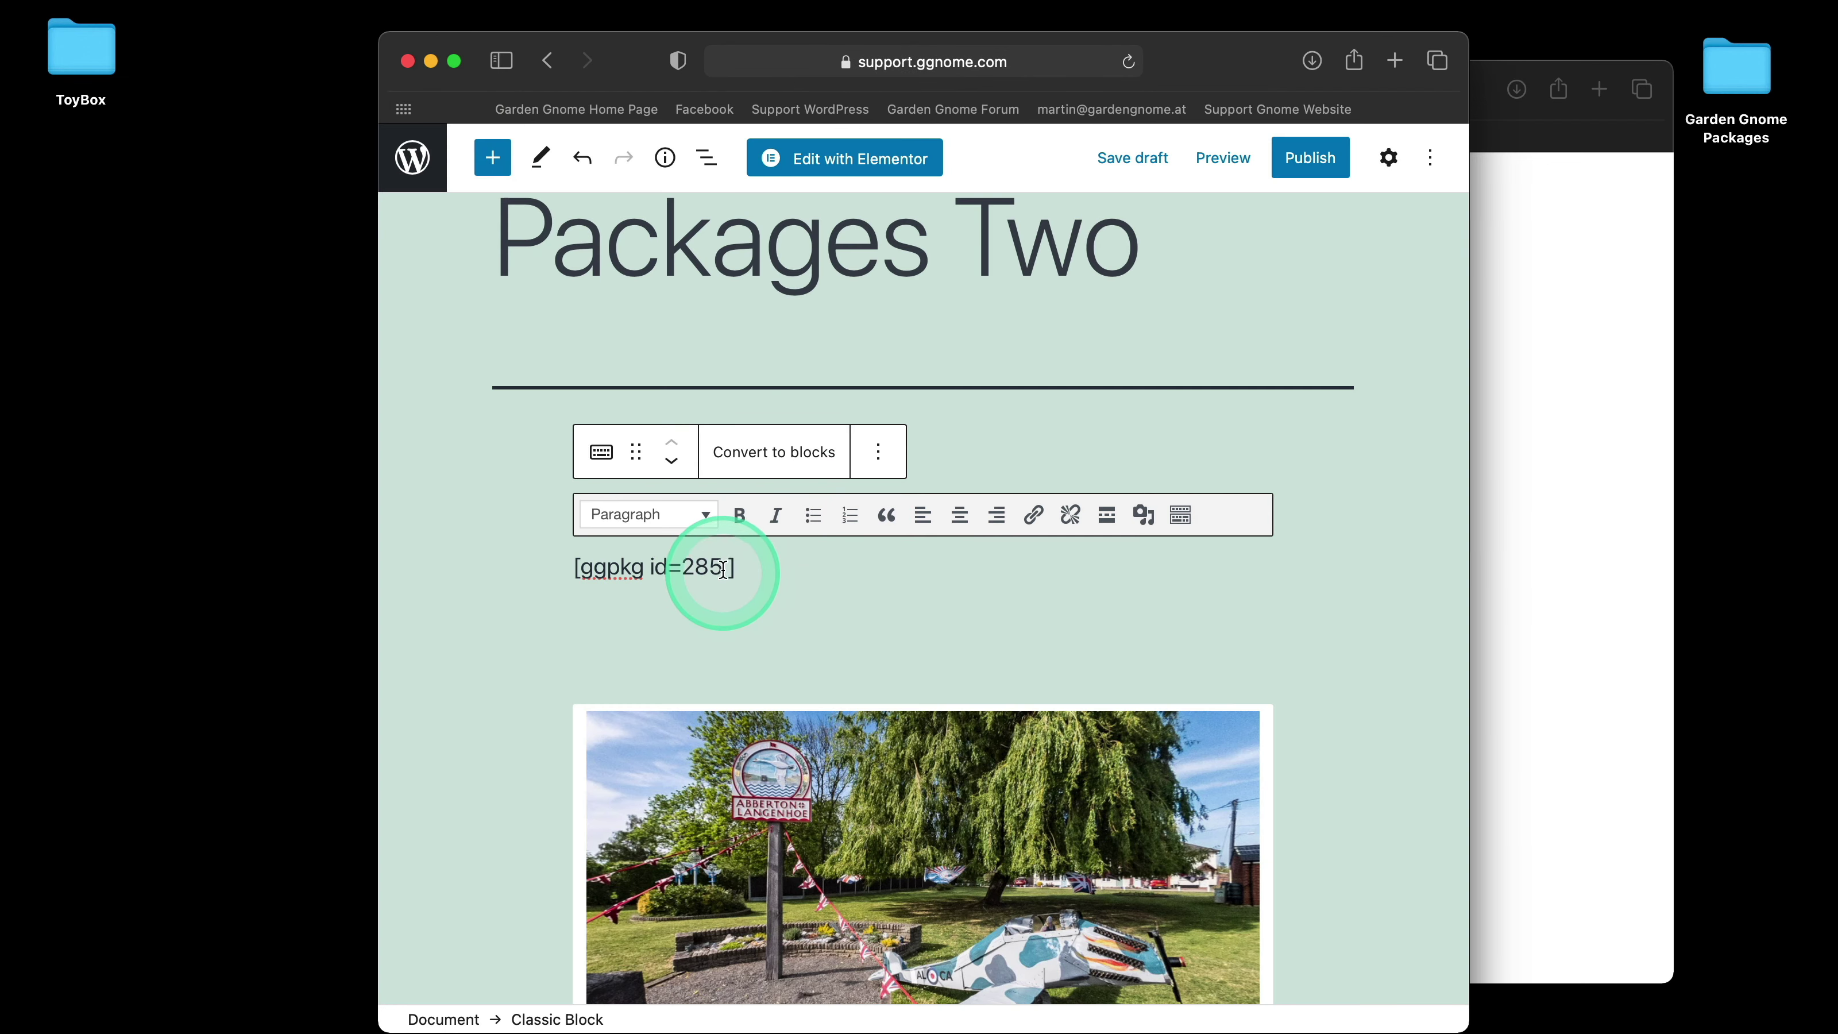
{"action": "key", "text": "super+v"}
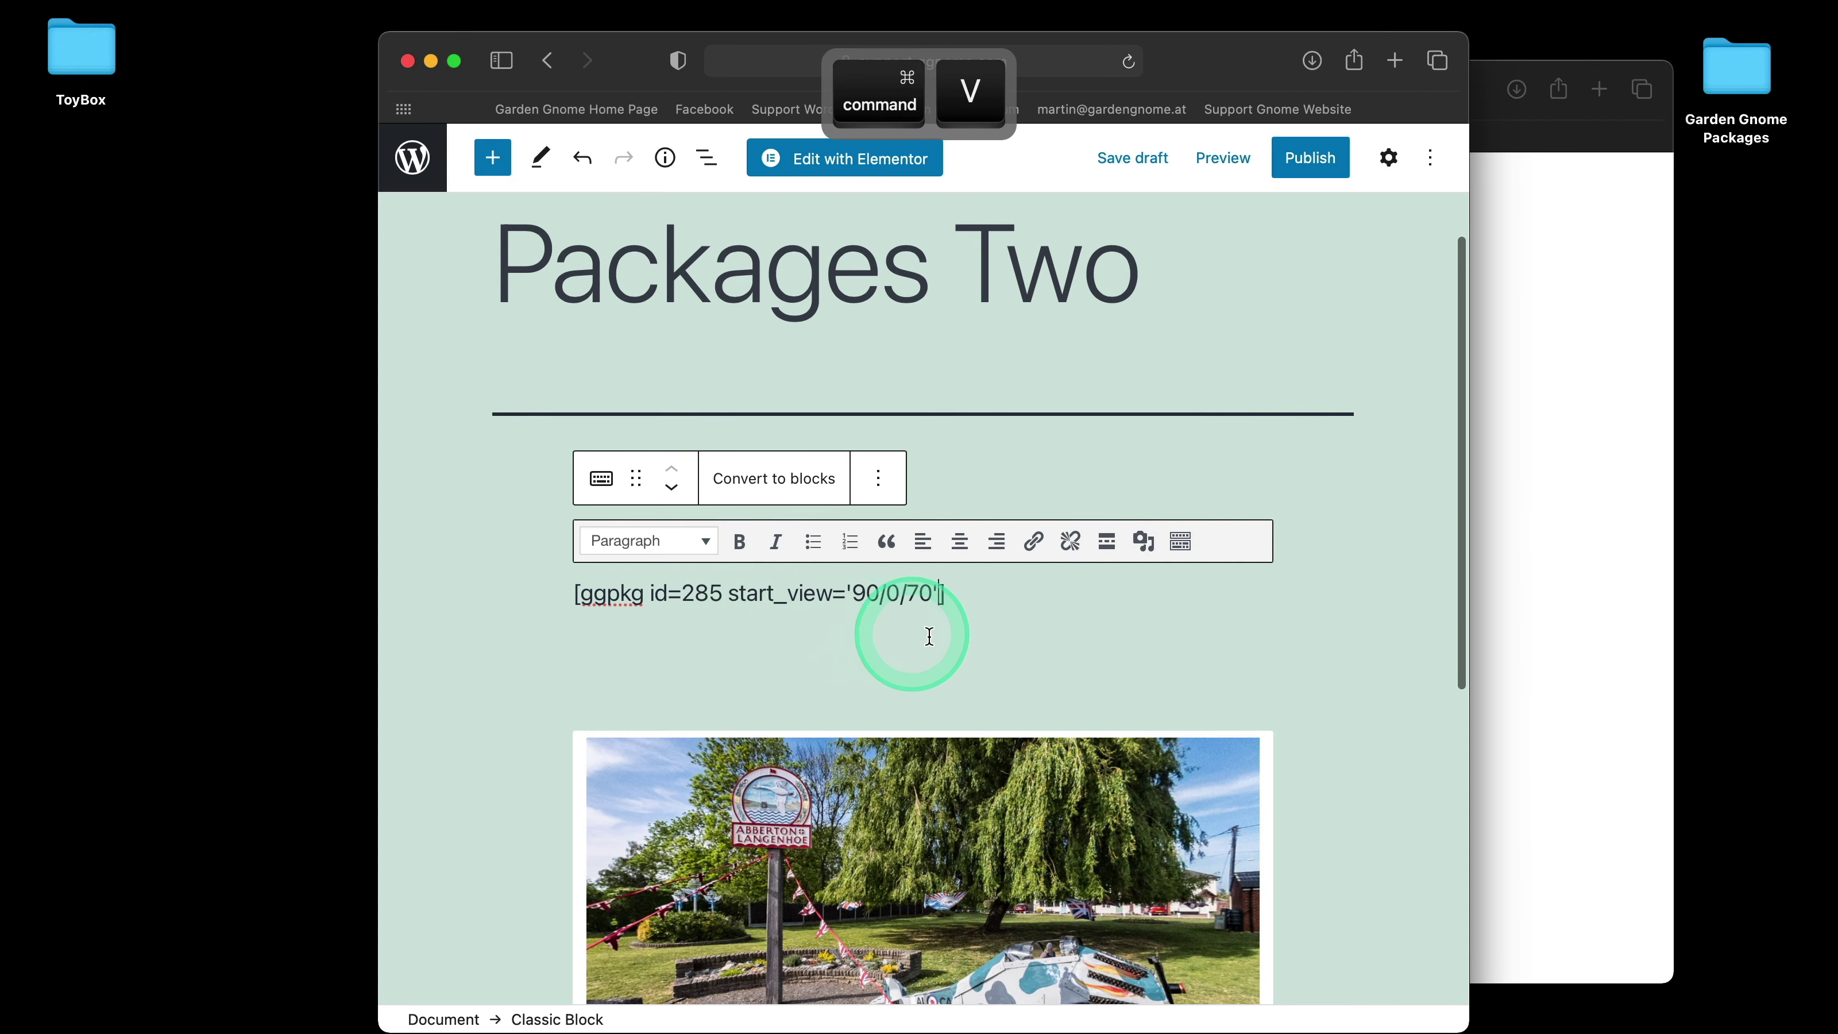
- Preview the post in a new tab, examine the phone box package and the package below it, and close the preview
{"action": "left_click", "coordinate": [1221, 175]}
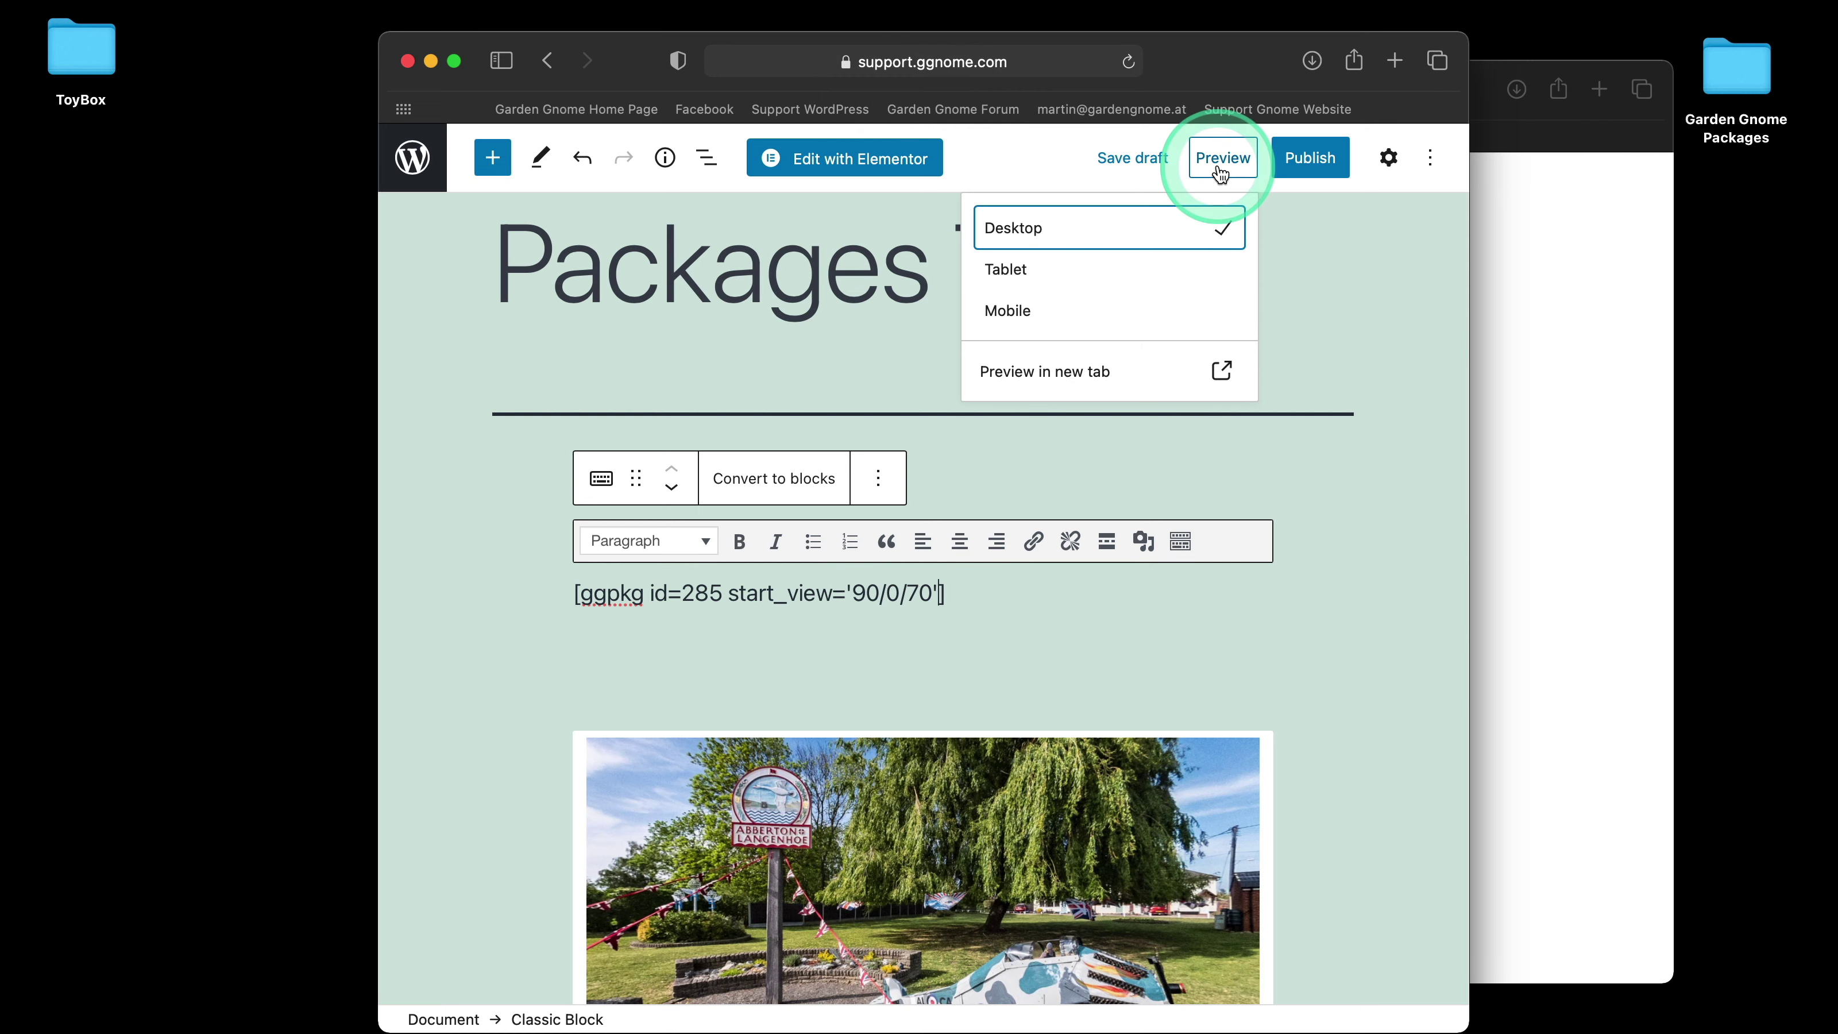
{"action": "left_click", "coordinate": [1096, 381]}
{"action": "scroll", "coordinate": [1356, 534], "scroll_direction": "down", "scroll_amount": 5}
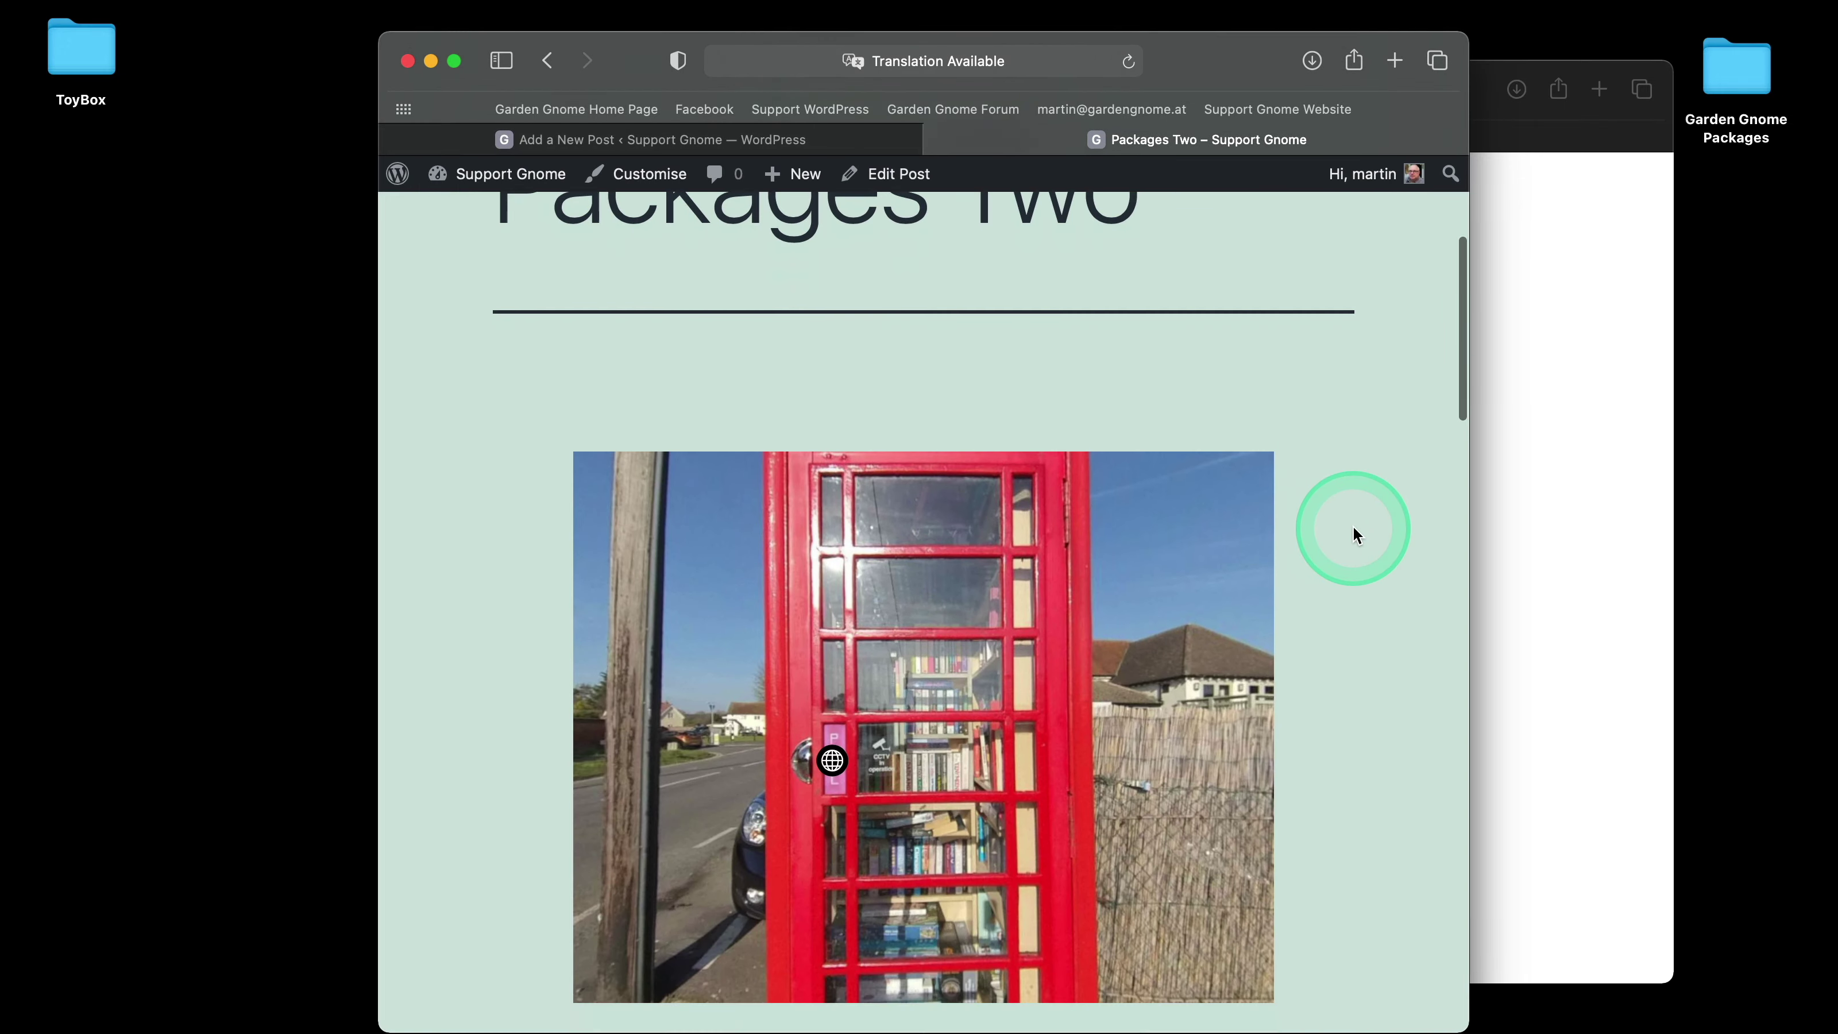
{"action": "scroll", "coordinate": [1356, 534], "scroll_direction": "down", "scroll_amount": 3}
{"action": "scroll", "coordinate": [1158, 615], "scroll_direction": "up", "scroll_amount": 1}
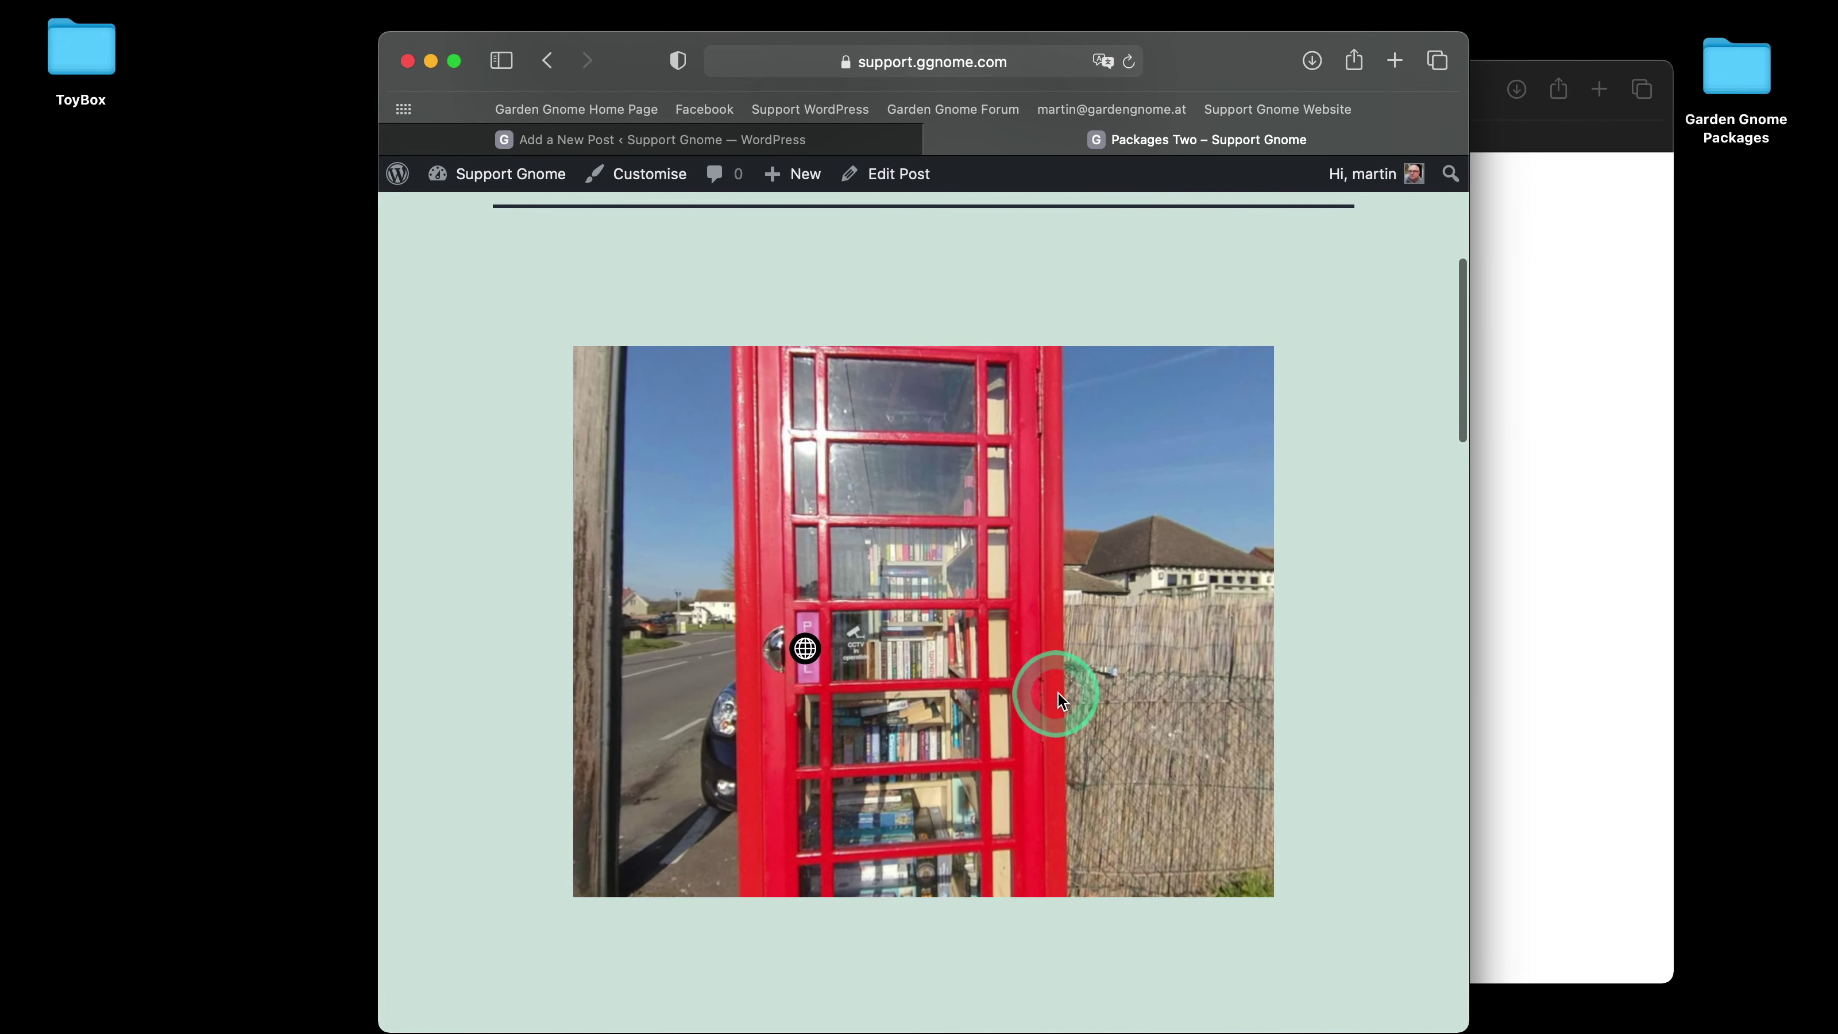
{"action": "scroll", "coordinate": [1454, 706], "scroll_direction": "up", "scroll_amount": 5}
{"action": "scroll", "coordinate": [1454, 706], "scroll_direction": "down", "scroll_amount": 10}
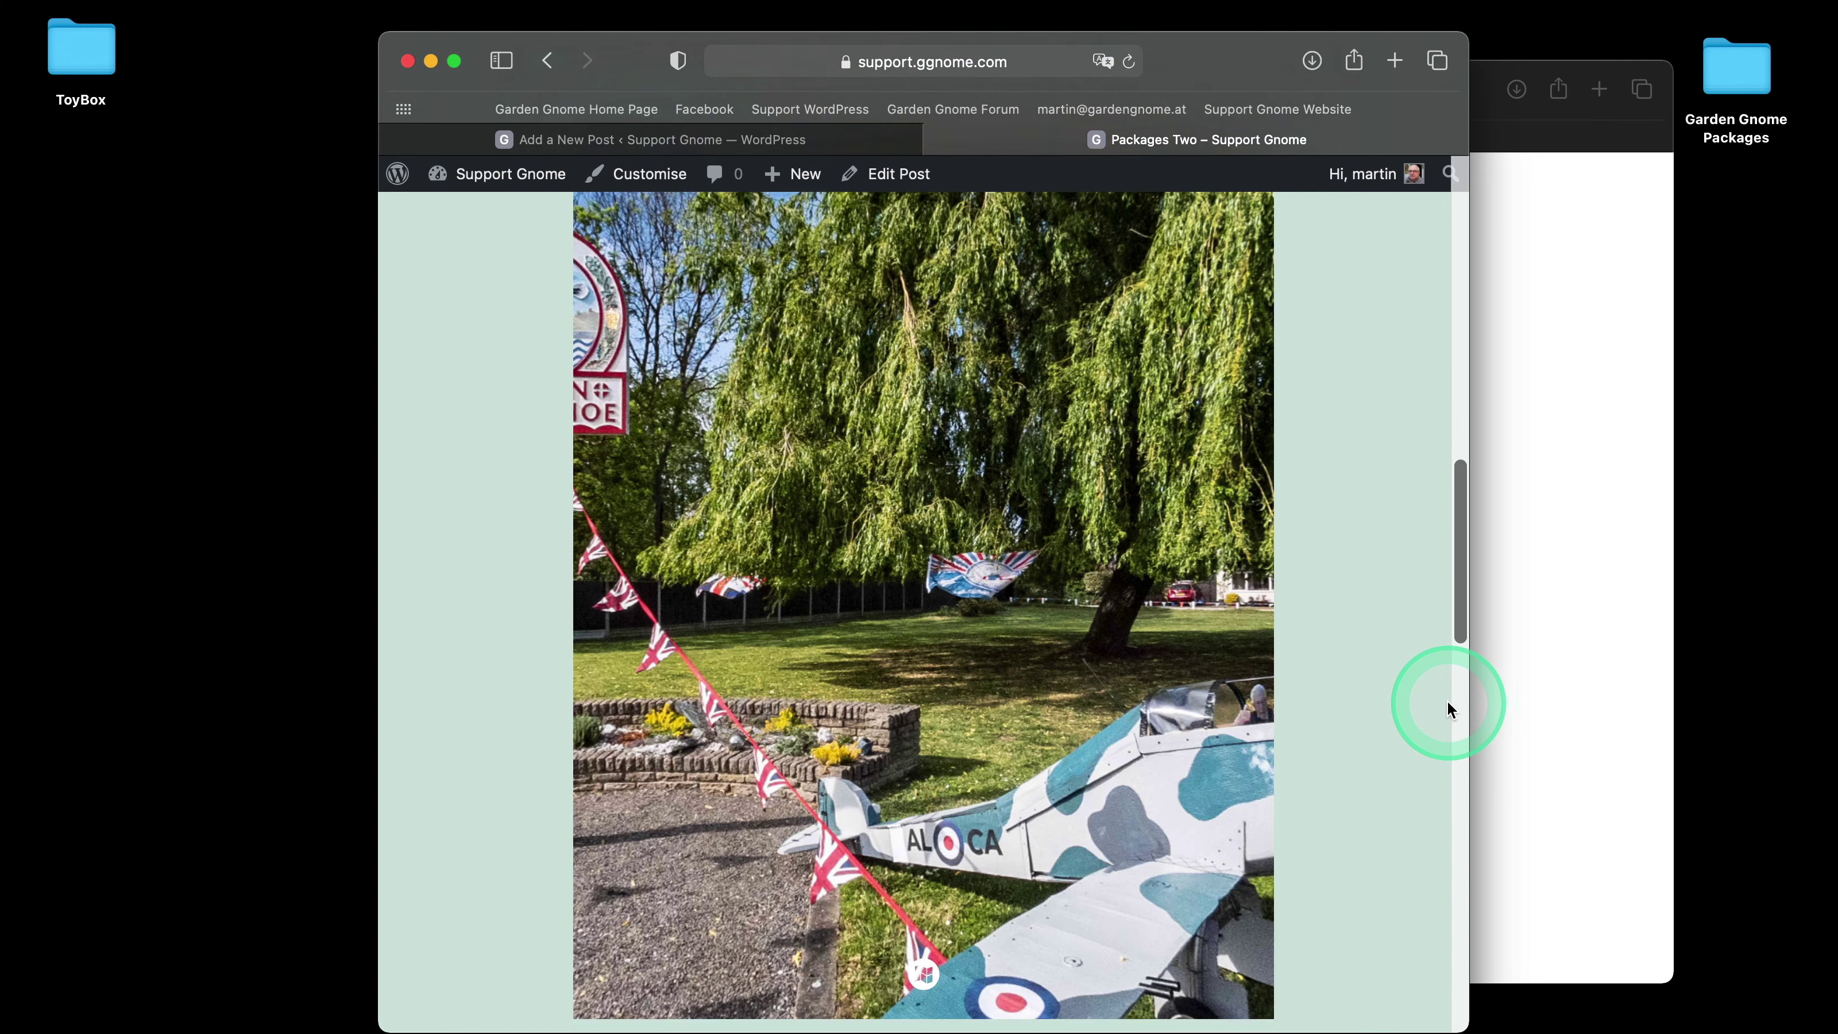
{"action": "scroll", "coordinate": [1450, 708], "scroll_direction": "up", "scroll_amount": 5}
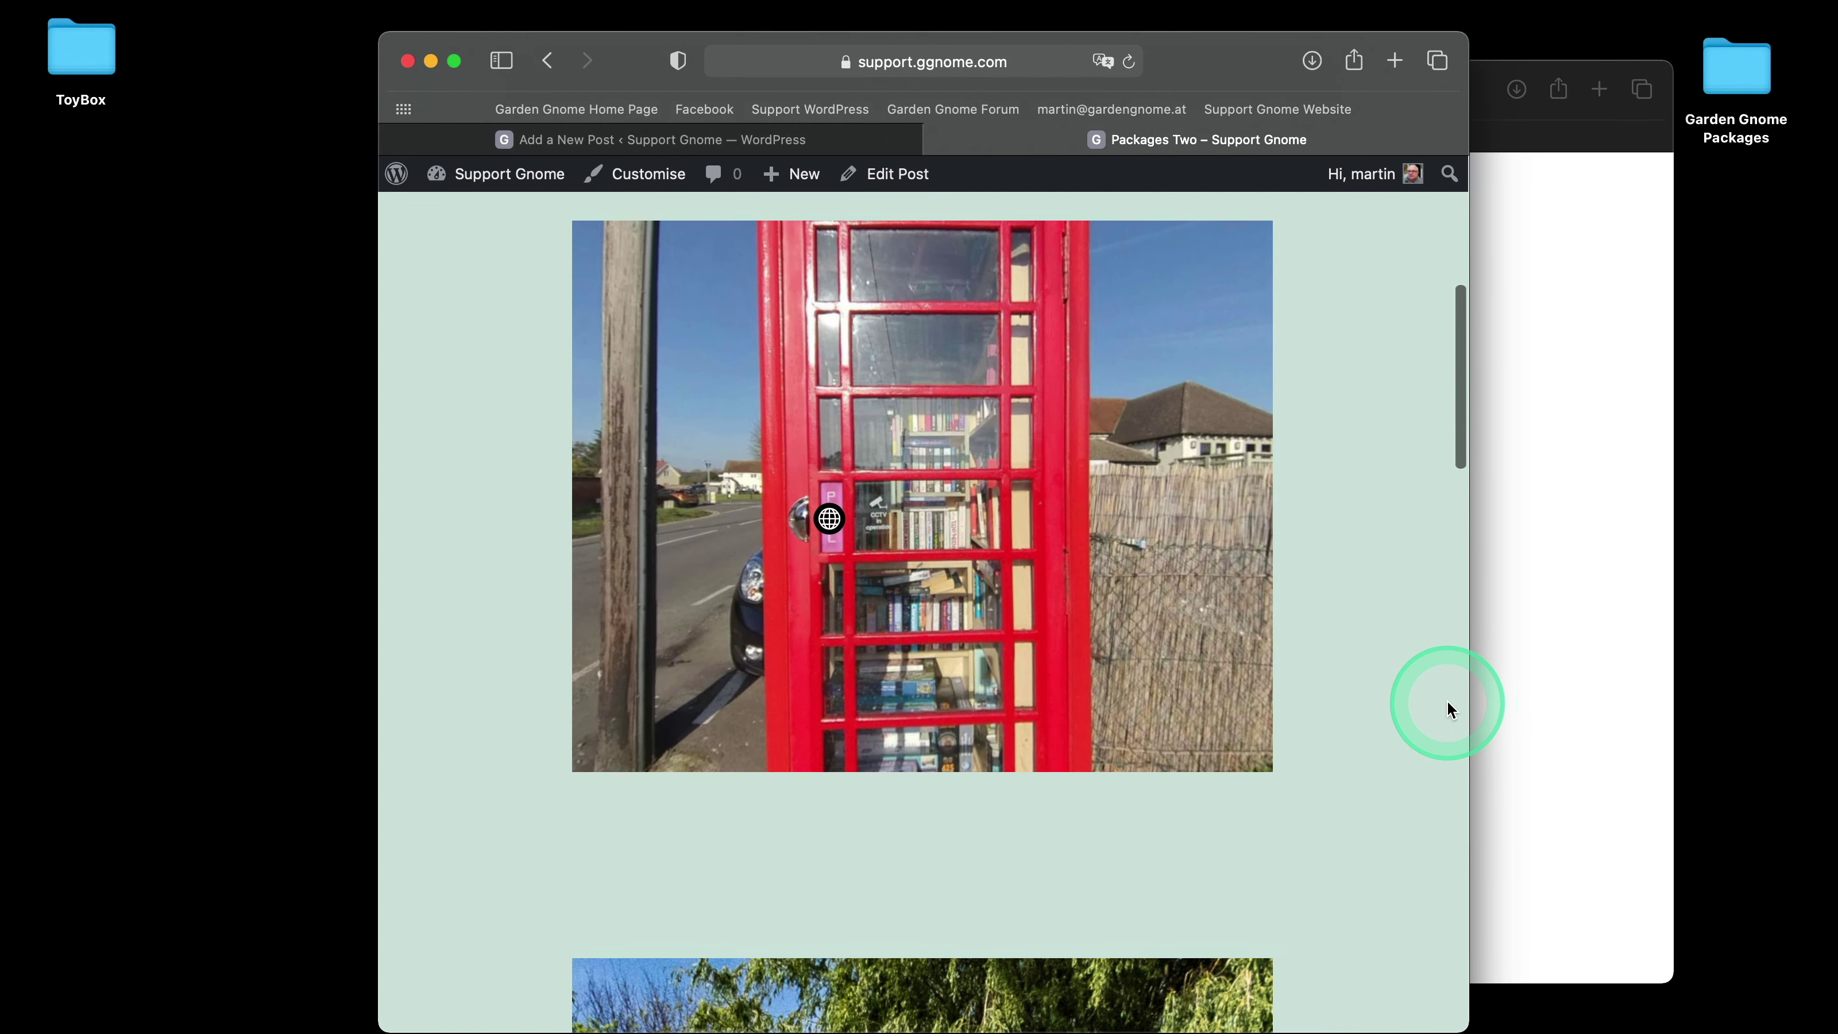
{"action": "scroll", "coordinate": [1450, 709], "scroll_direction": "up", "scroll_amount": 2}
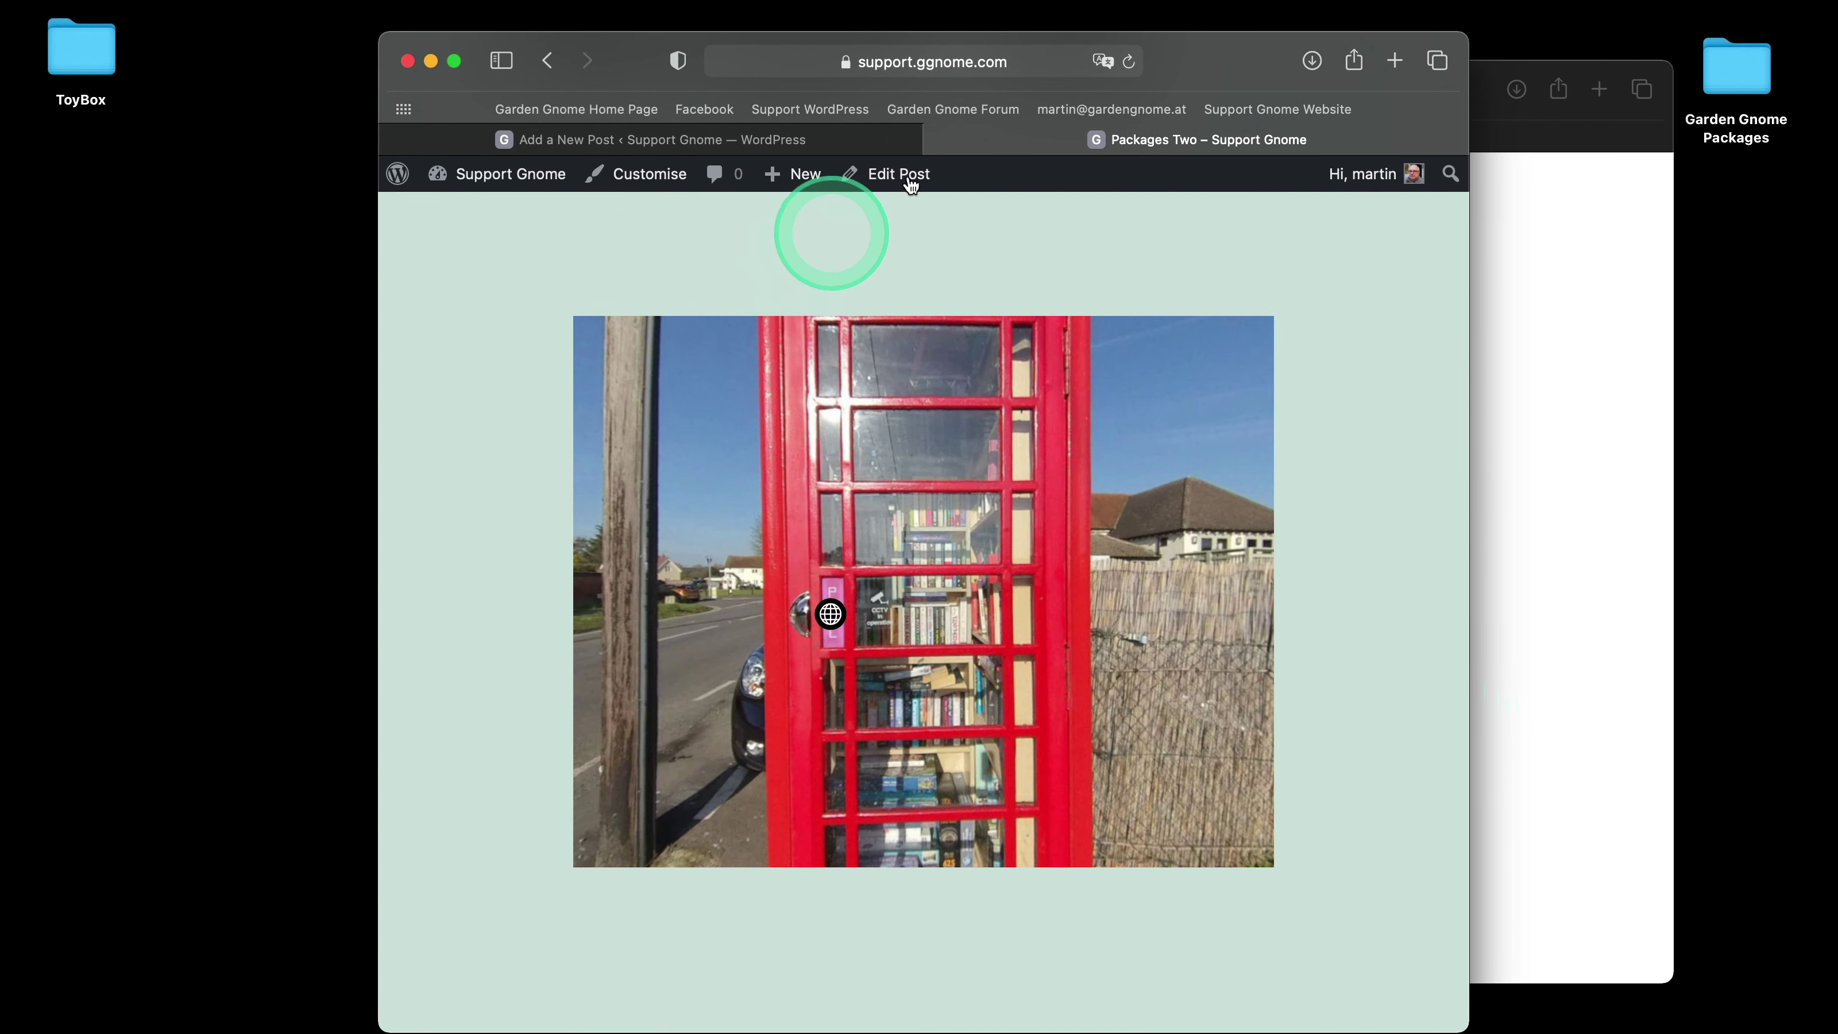
{"action": "left_click", "coordinate": [941, 142]}
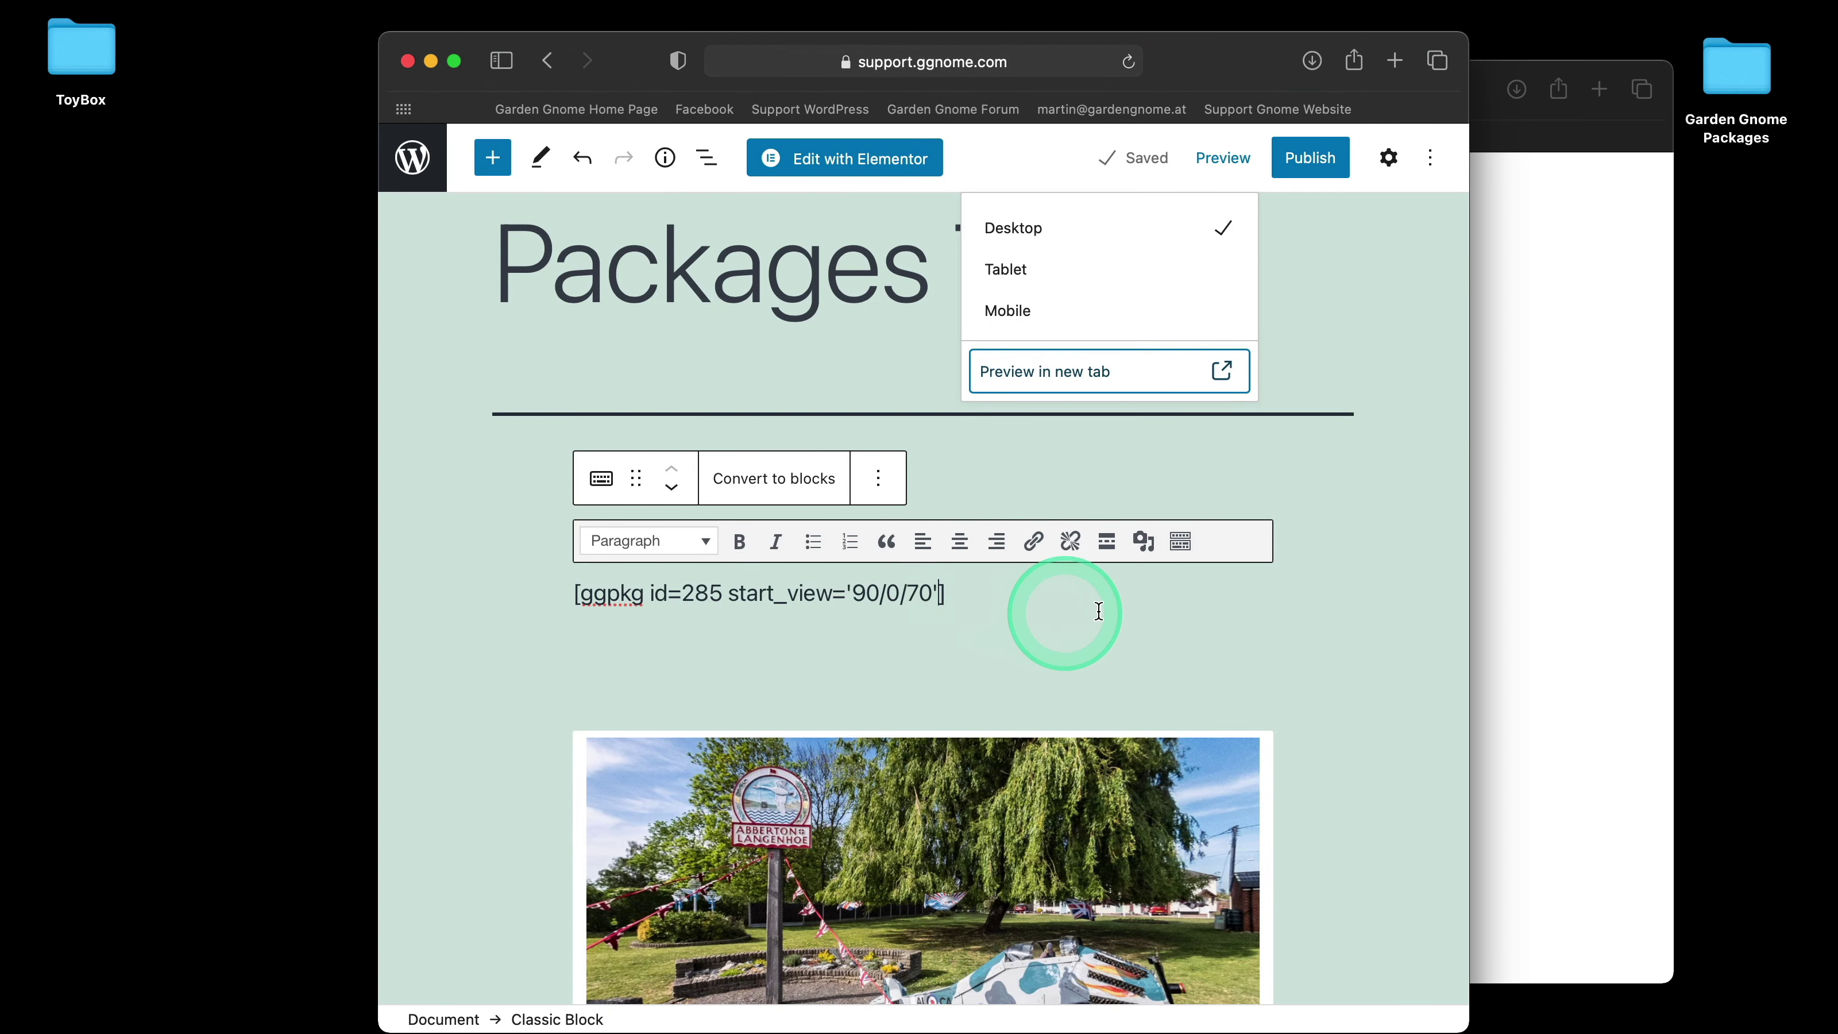
- Dismiss the preview options and copy the complete ggpkg shortcode from the Classic block
{"action": "scroll", "coordinate": [1353, 620], "scroll_direction": "down", "scroll_amount": 5}
{"action": "scroll", "coordinate": [741, 515], "scroll_direction": "up", "scroll_amount": 2}
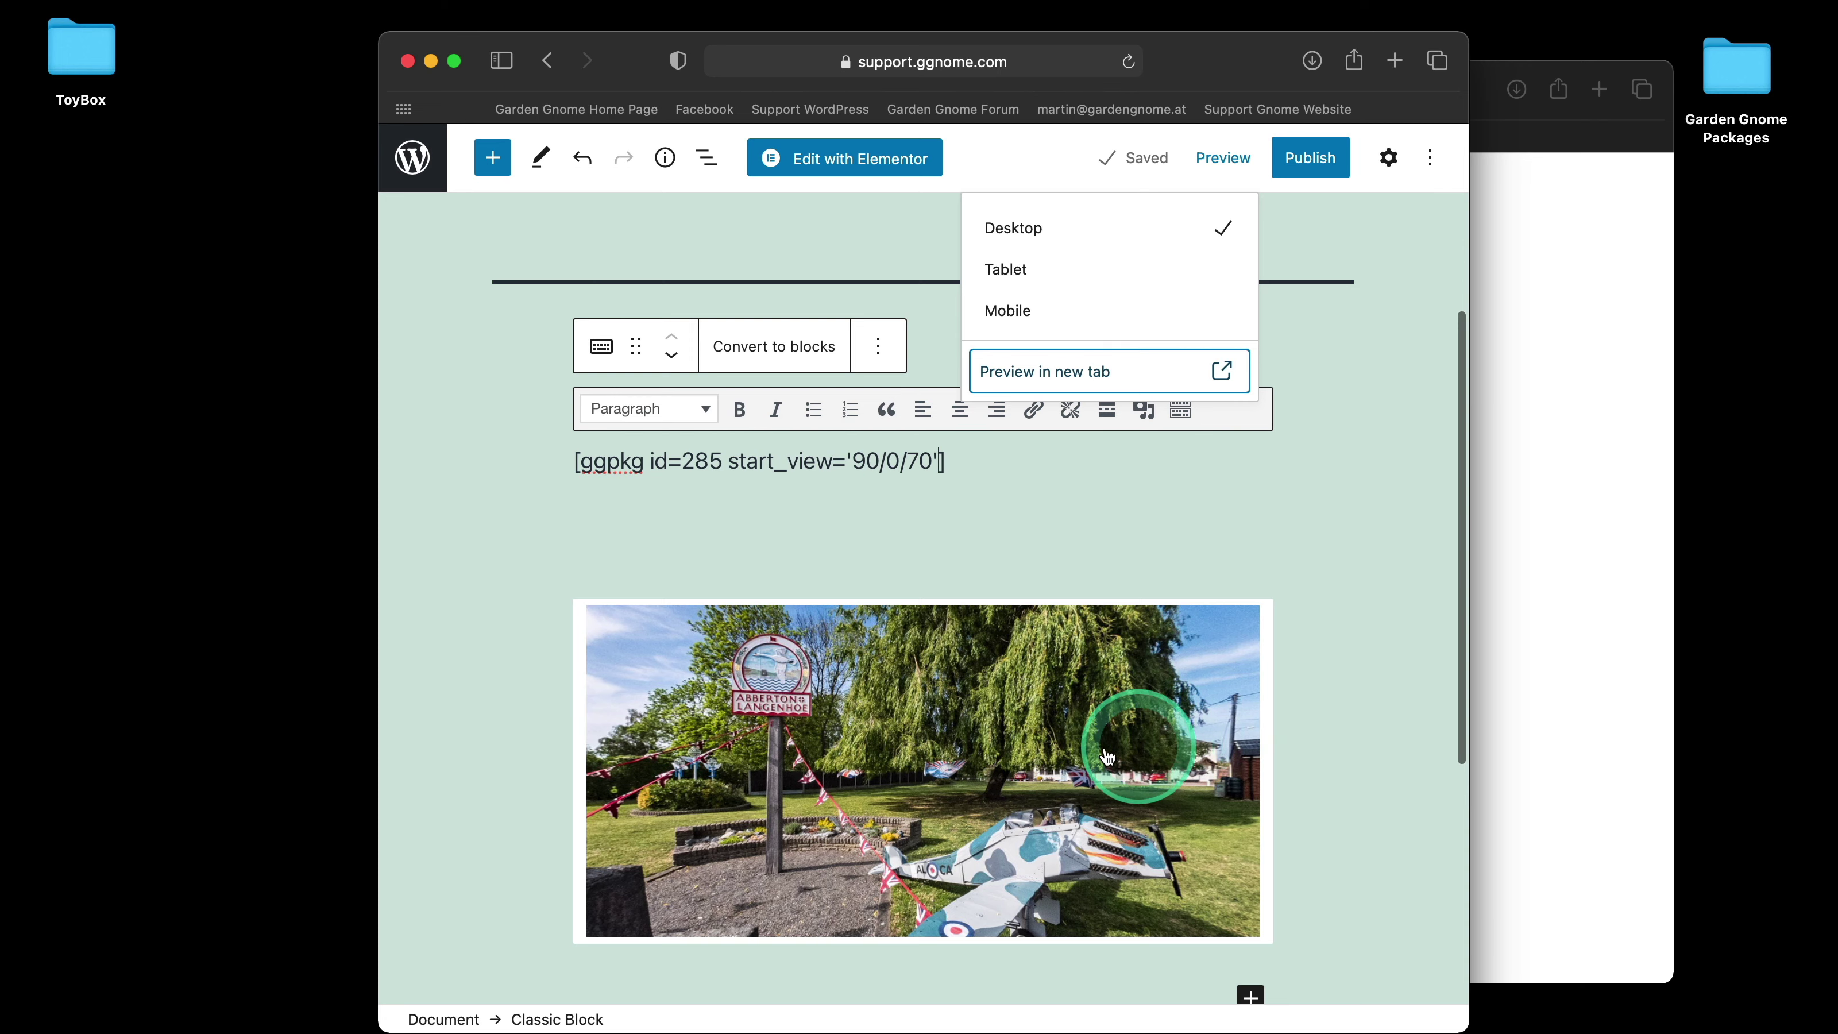
{"action": "scroll", "coordinate": [1407, 624], "scroll_direction": "down", "scroll_amount": 2}
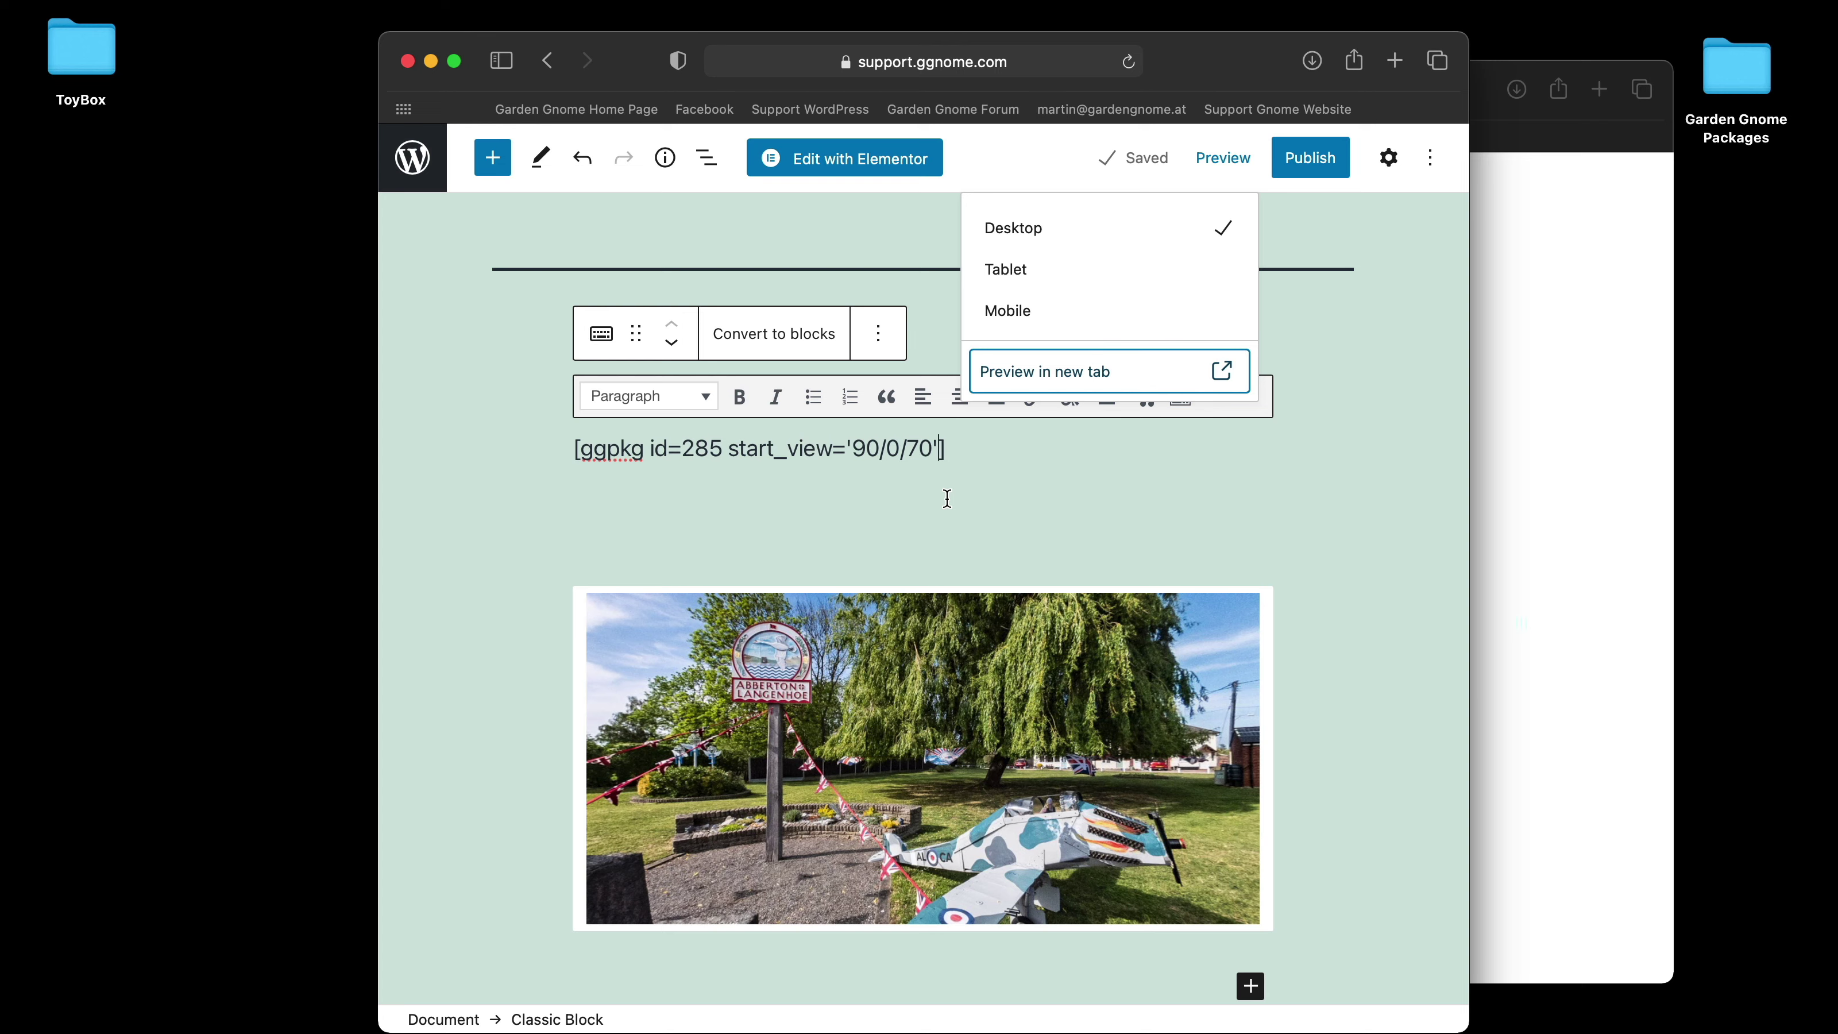
{"action": "left_click", "coordinate": [919, 490]}
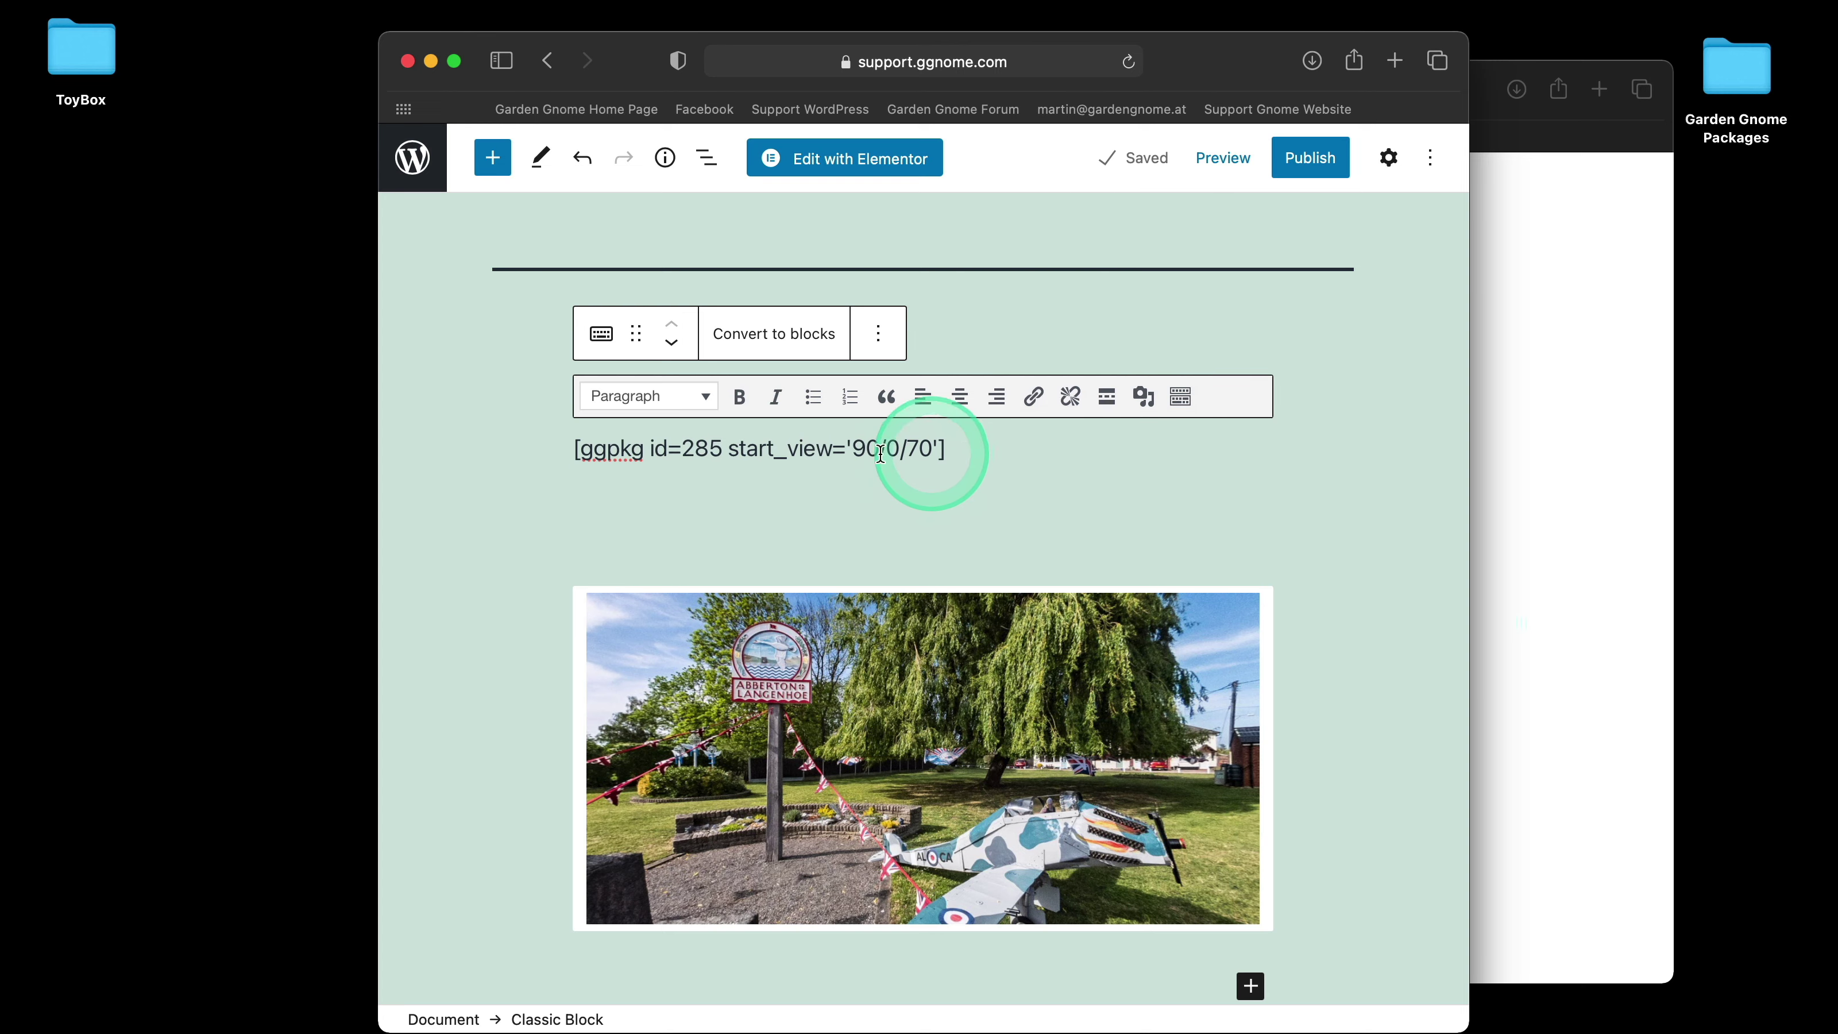
{"action": "scroll", "coordinate": [1308, 748], "scroll_direction": "down", "scroll_amount": 4}
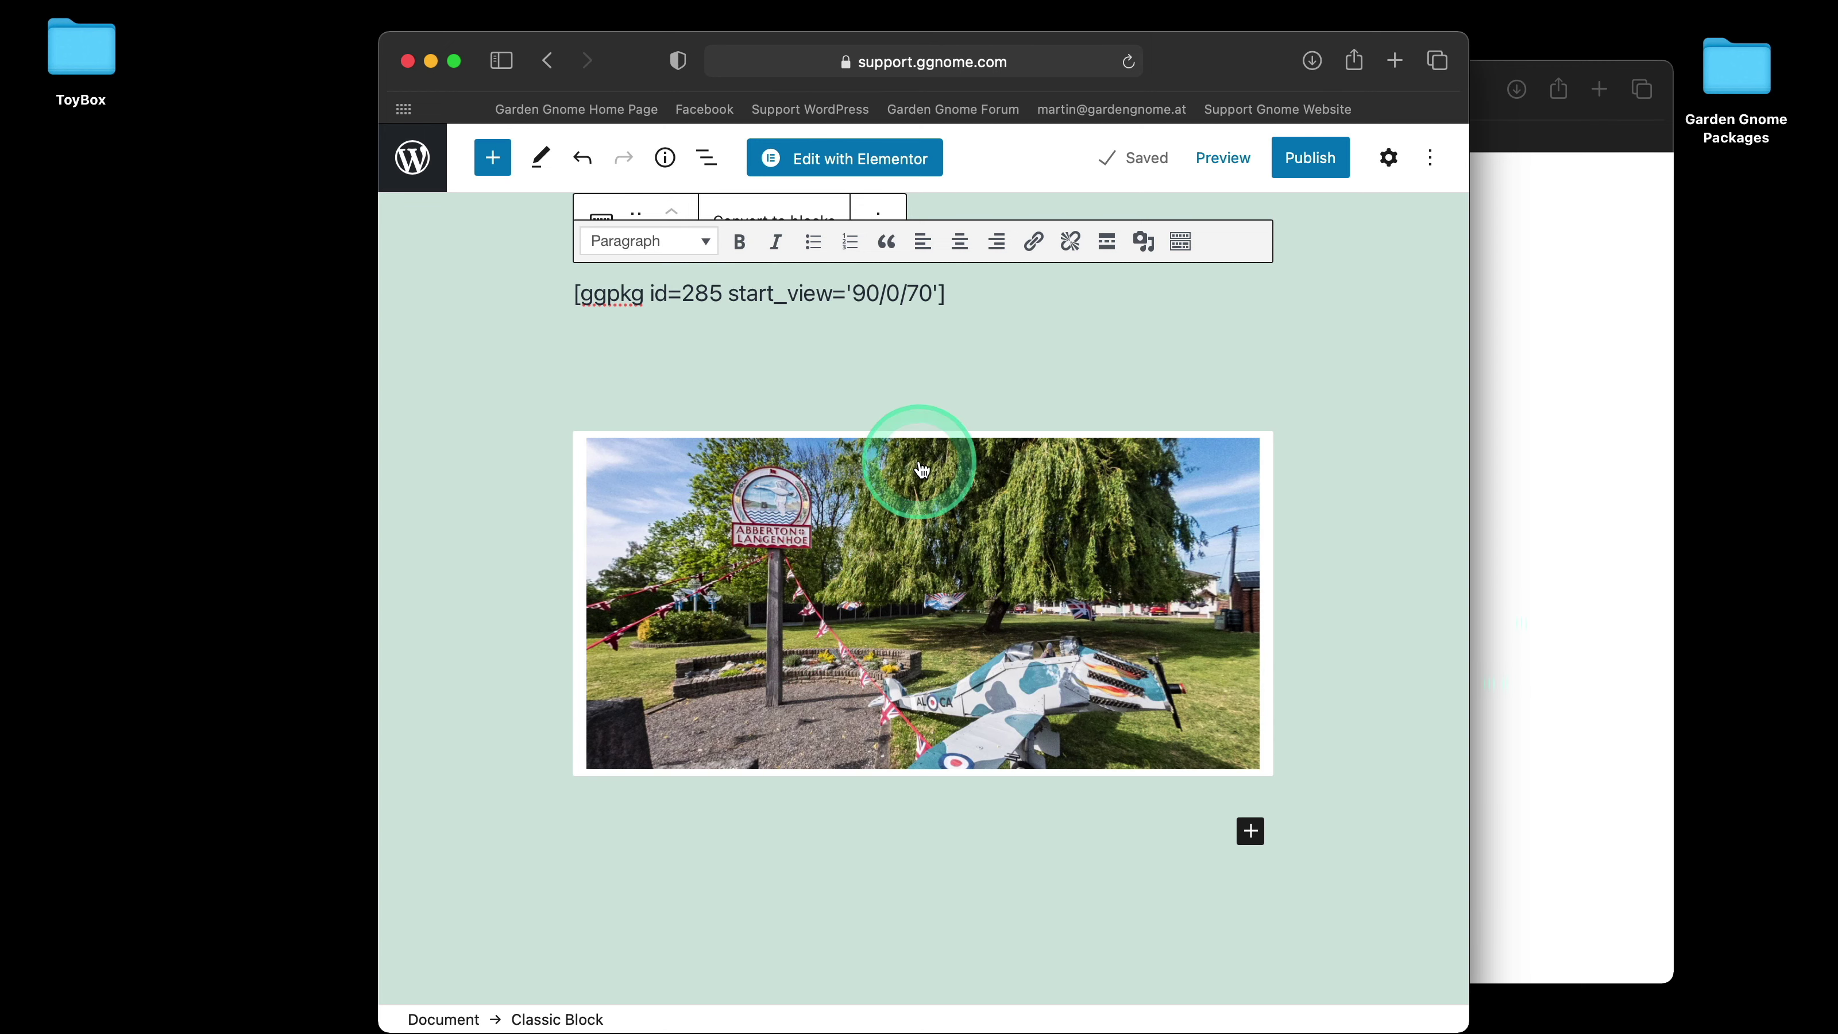
{"action": "scroll", "coordinate": [922, 471], "scroll_direction": "up", "scroll_amount": 3}
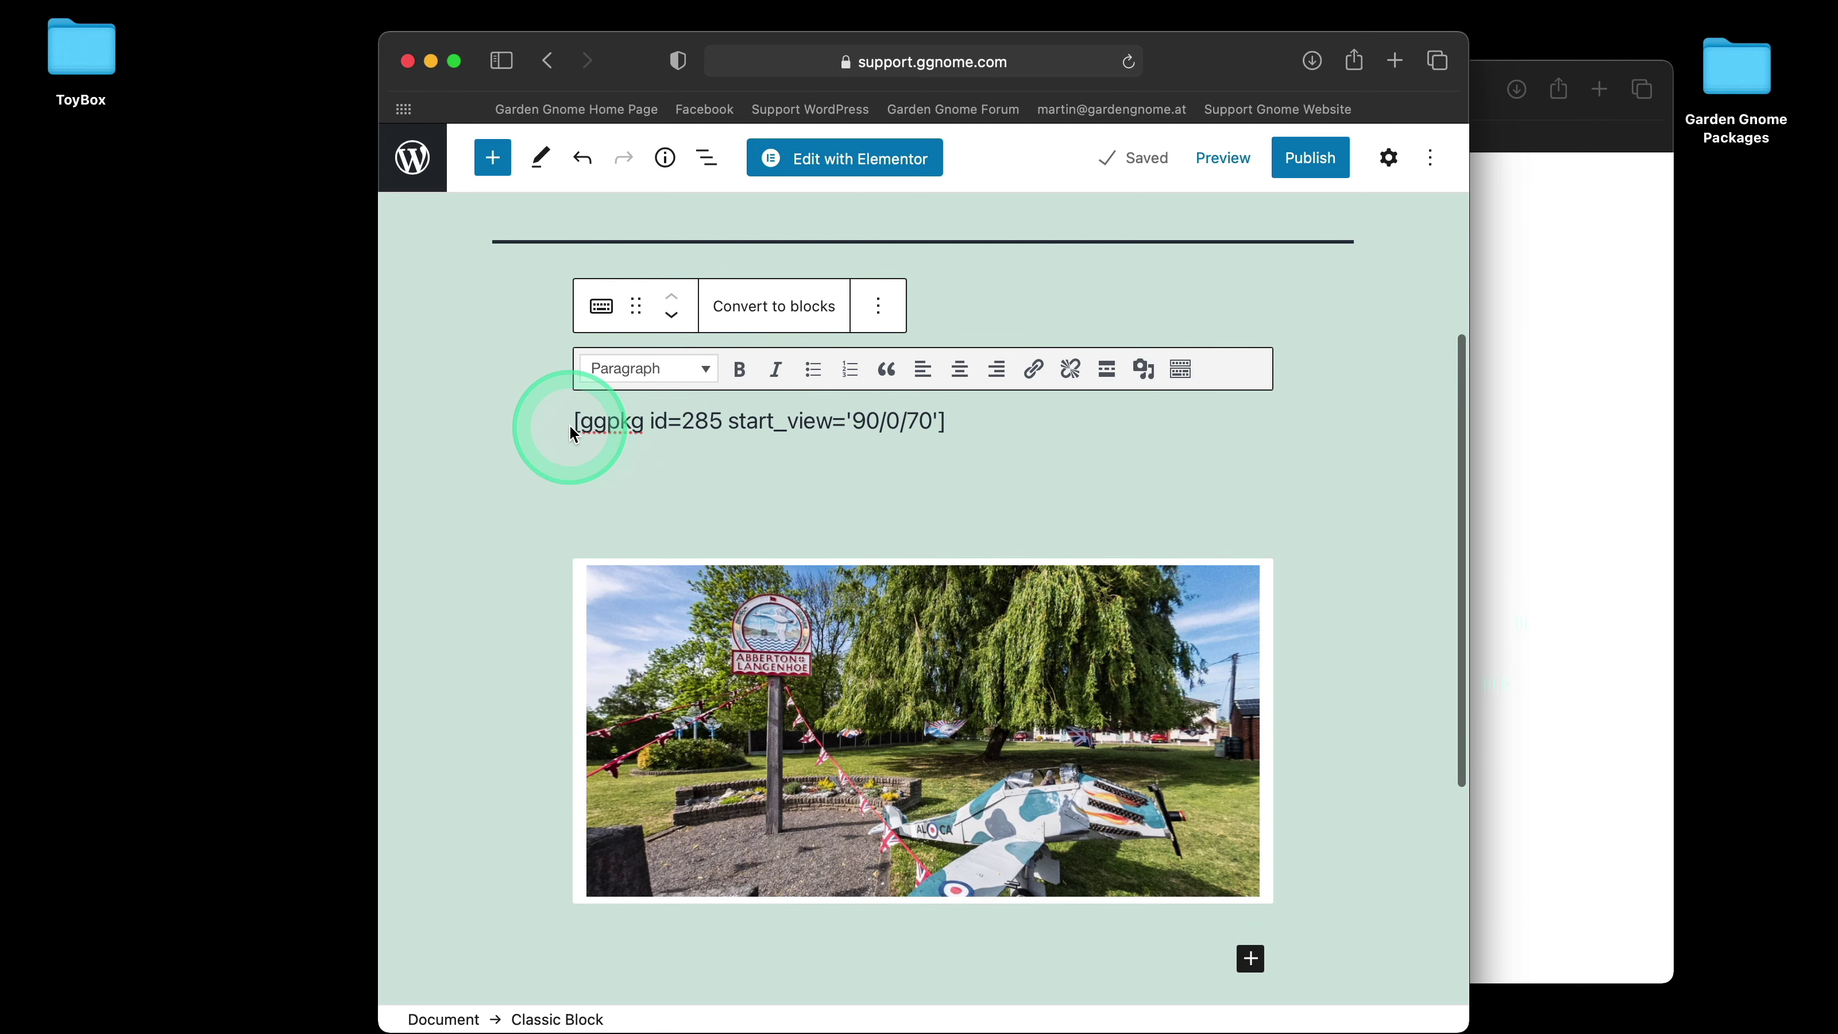
{"action": "left_click_drag", "start_coordinate": [955, 420], "coordinate": [565, 423]}
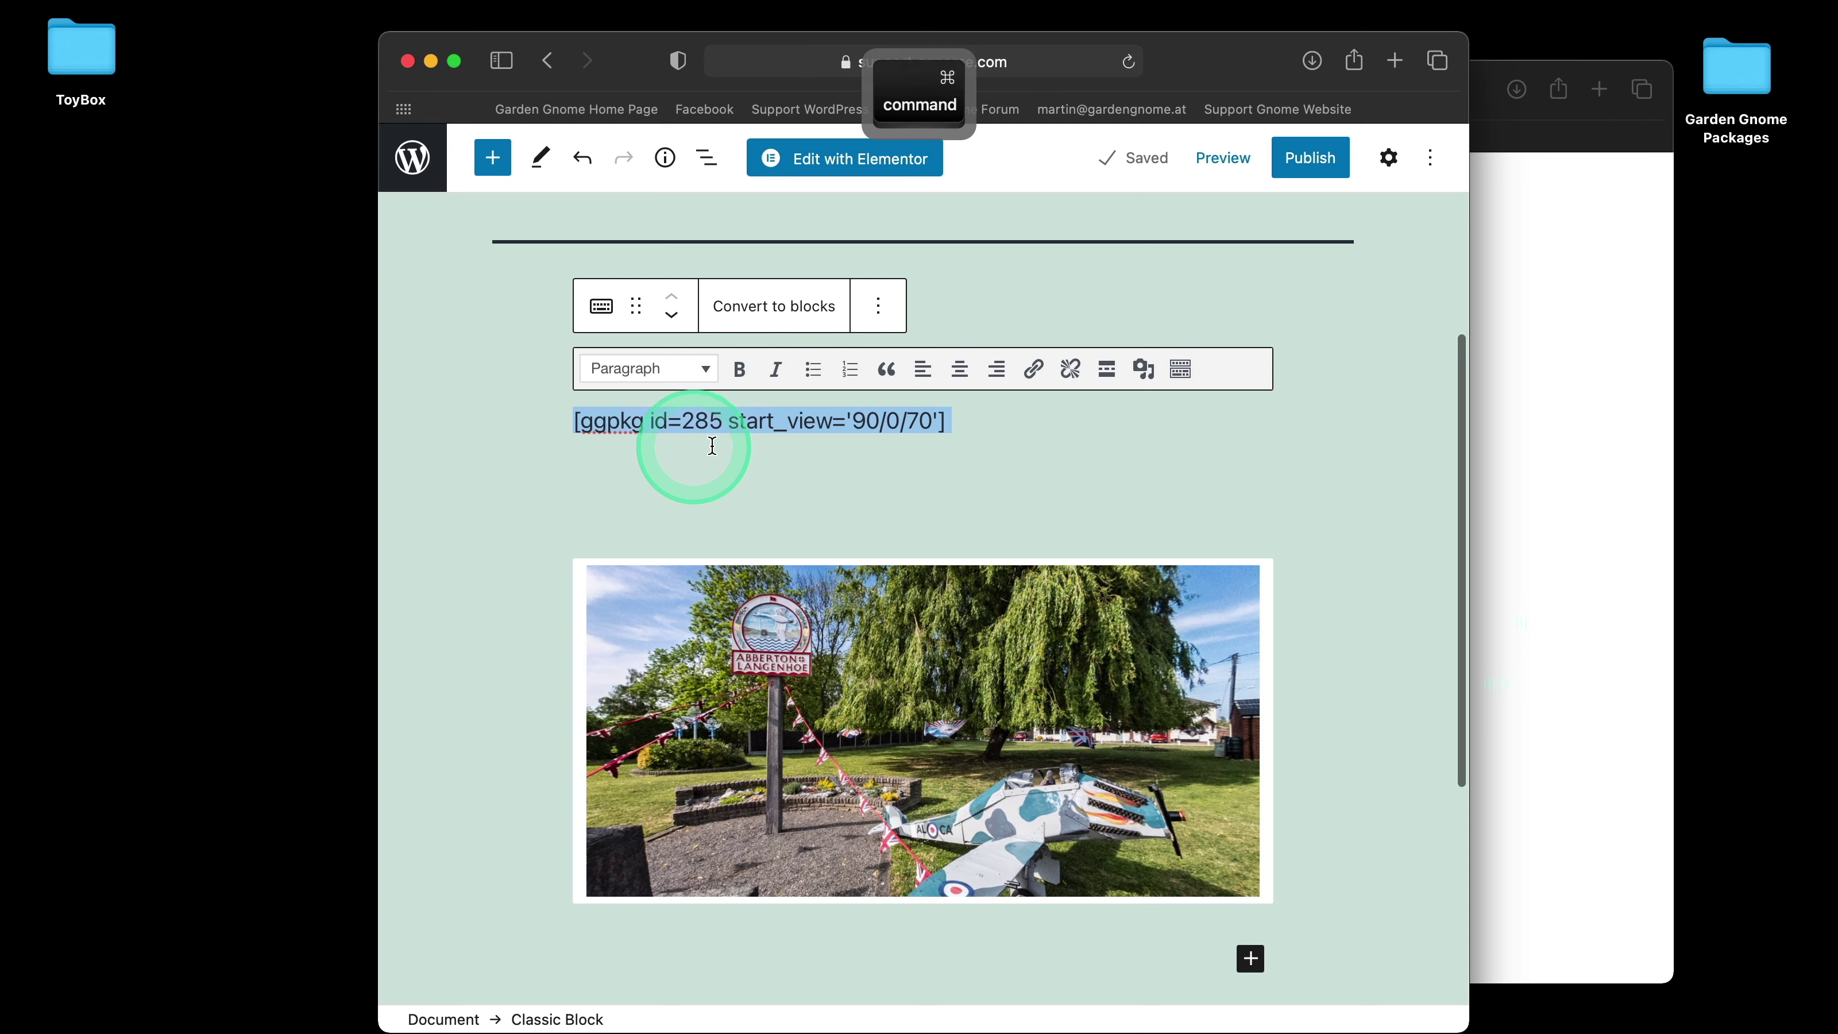
{"action": "key", "text": "super+c"}
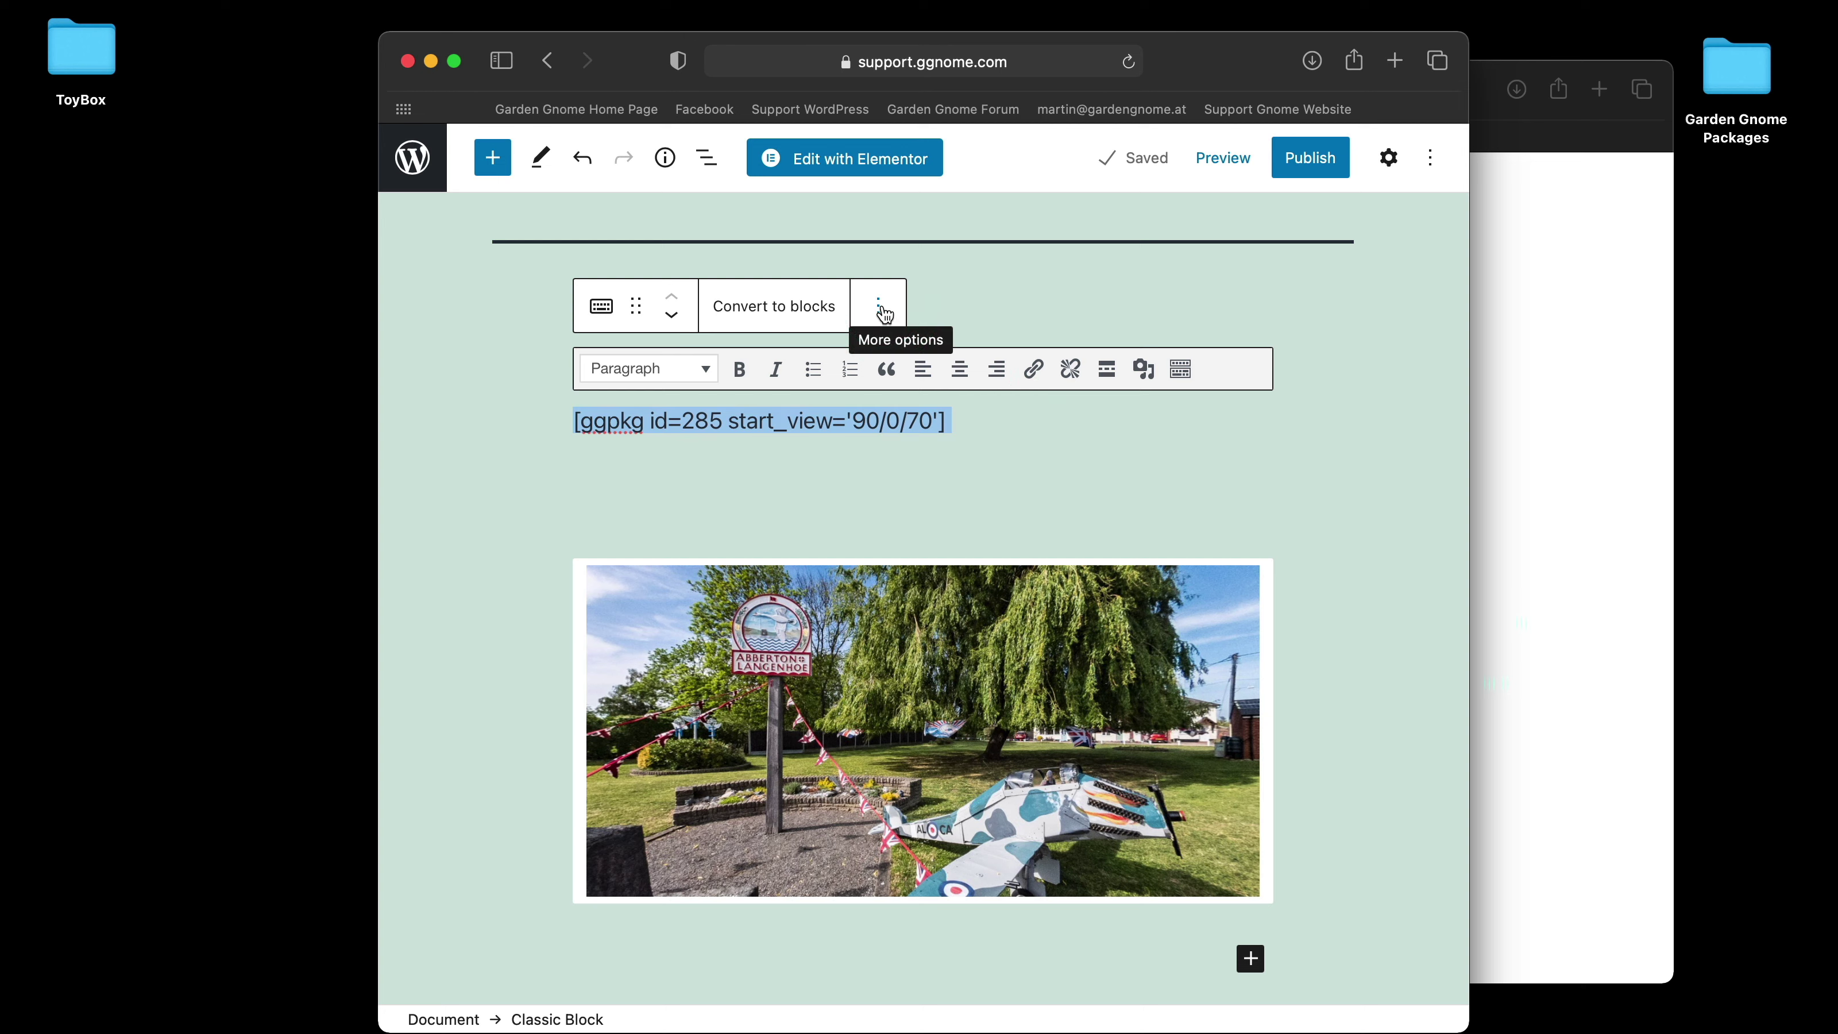
- Search the block library for "Short" and insert a Shortcode block between the Classic block and the GGPKG block
{"action": "scroll", "coordinate": [1067, 431], "scroll_direction": "down", "scroll_amount": 3}
{"action": "left_click", "coordinate": [1313, 767]}
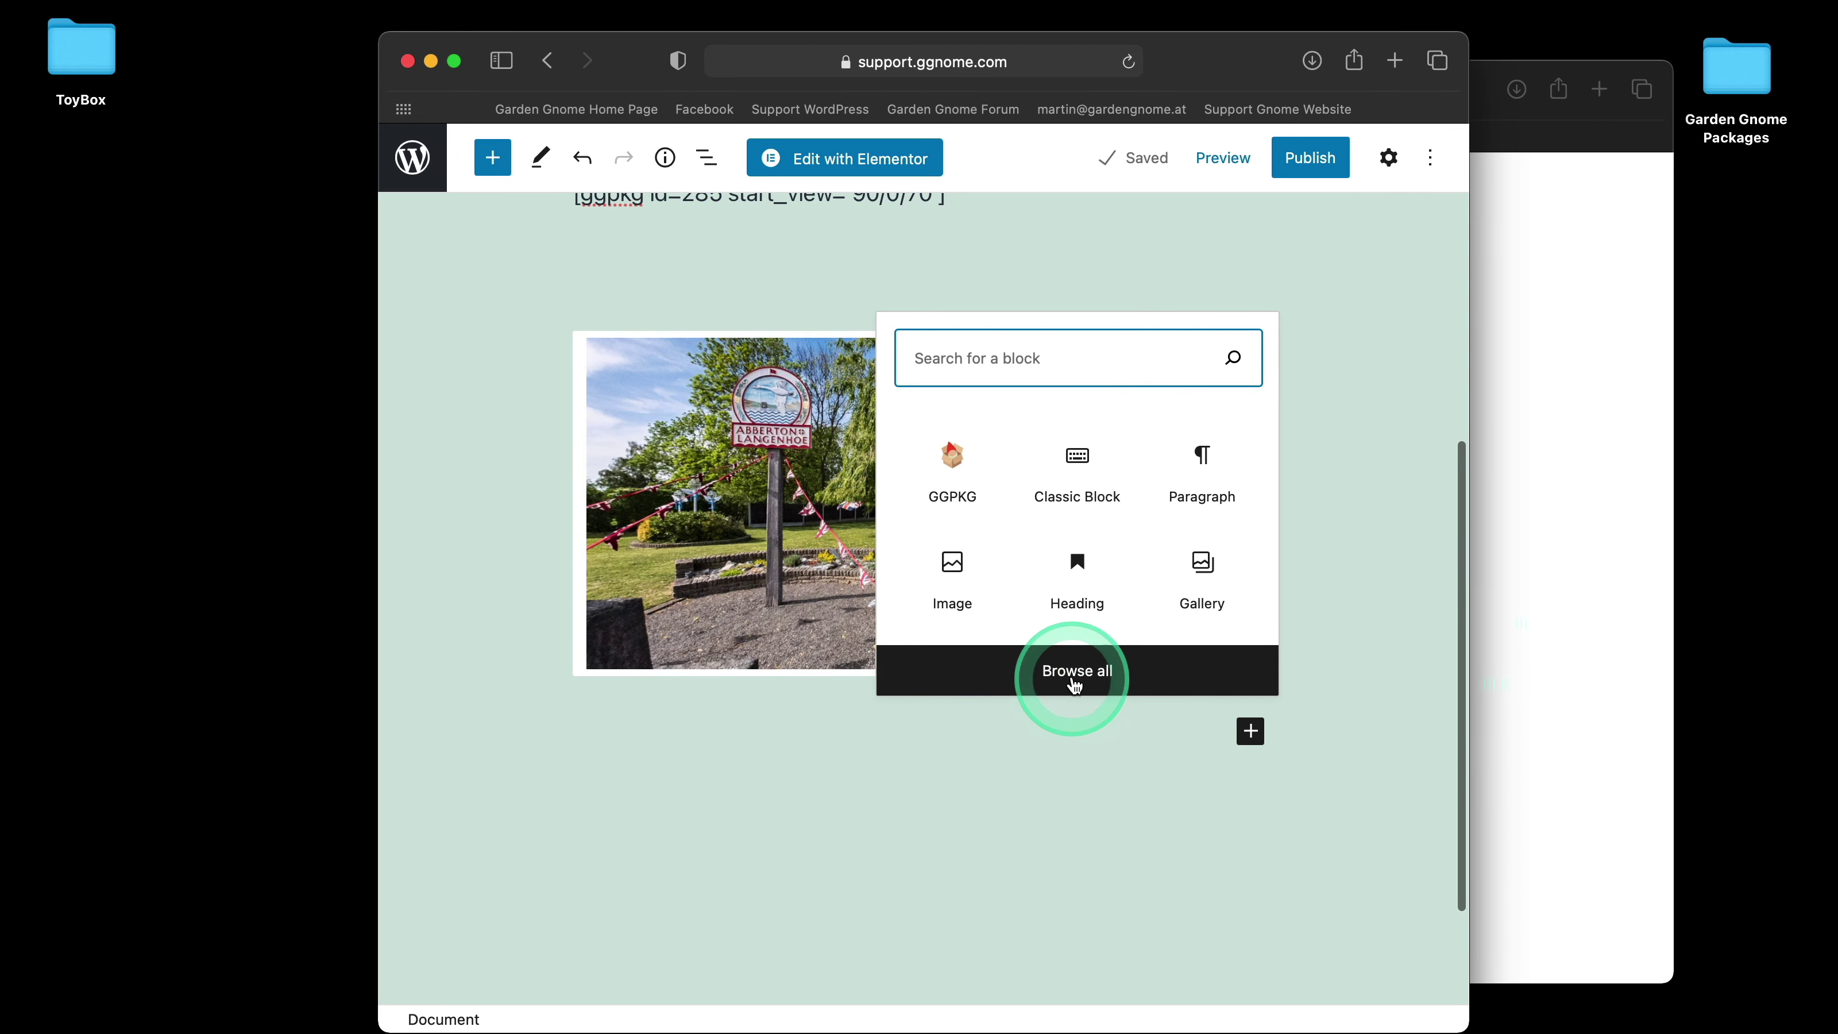
{"action": "left_click", "coordinate": [1076, 681]}
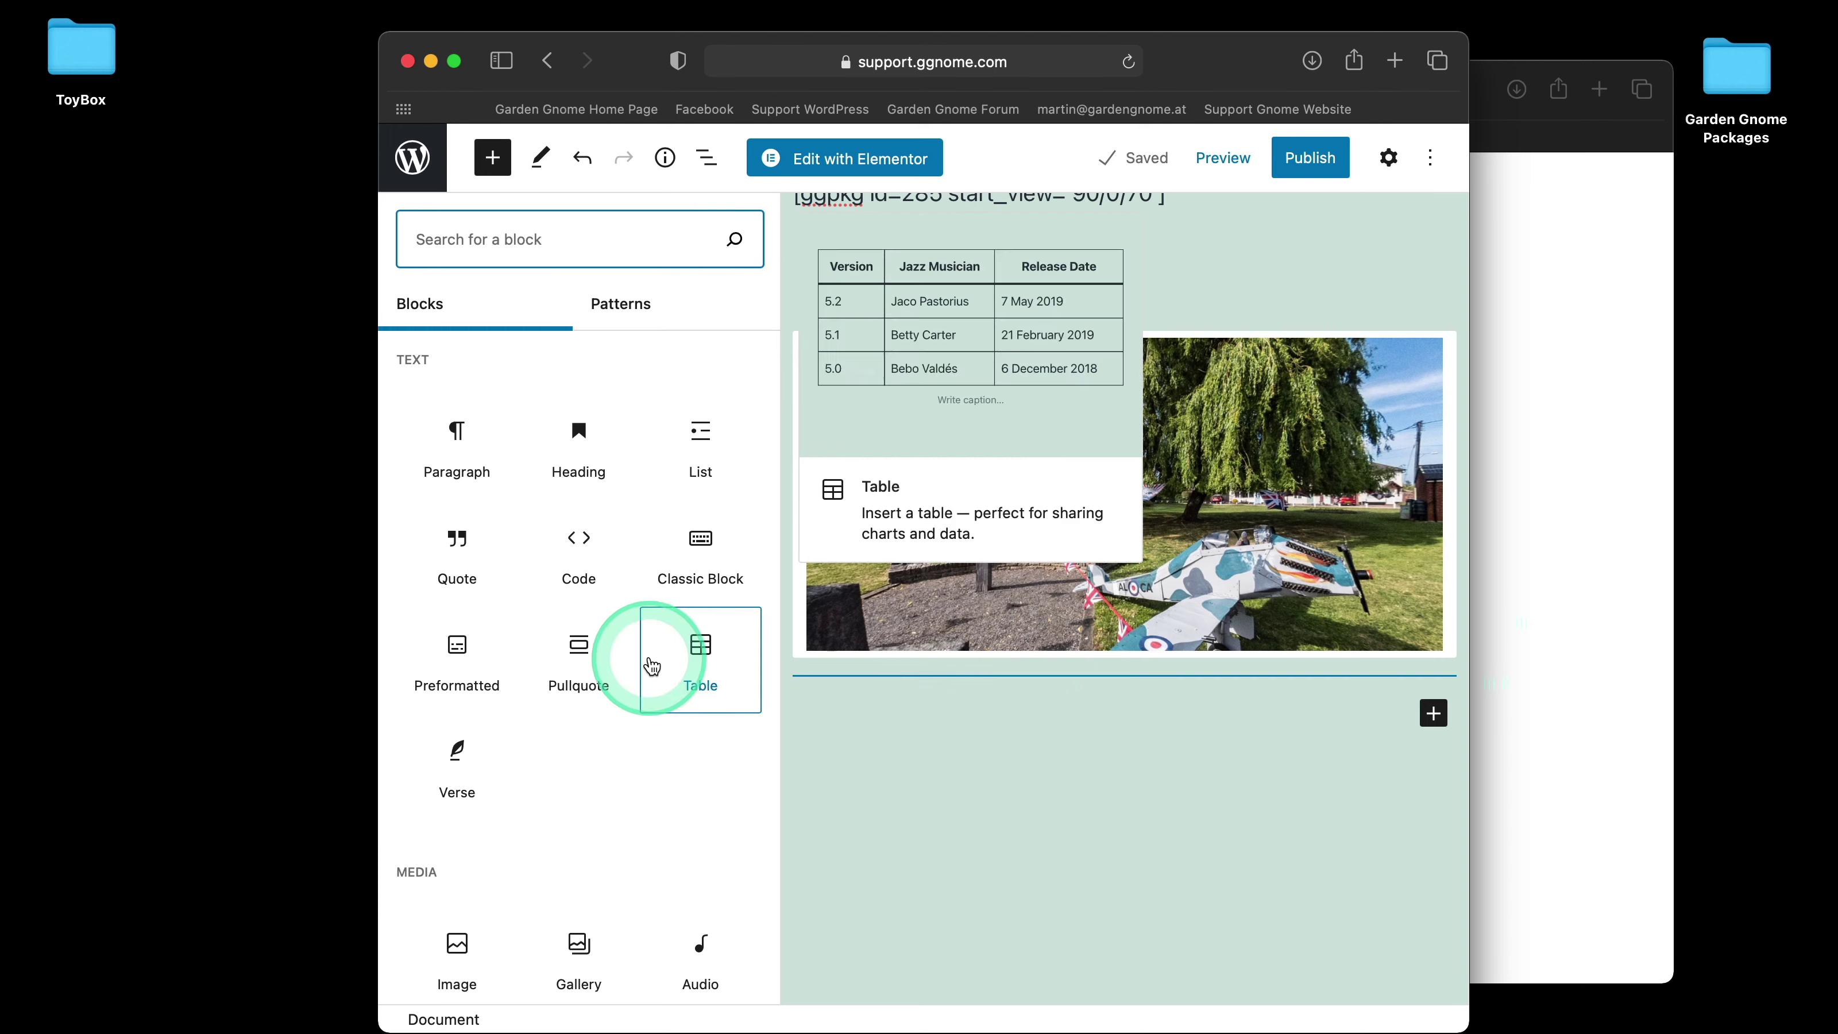
{"action": "scroll", "coordinate": [624, 667], "scroll_direction": "down", "scroll_amount": 2}
{"action": "scroll", "coordinate": [626, 673], "scroll_direction": "down", "scroll_amount": 5}
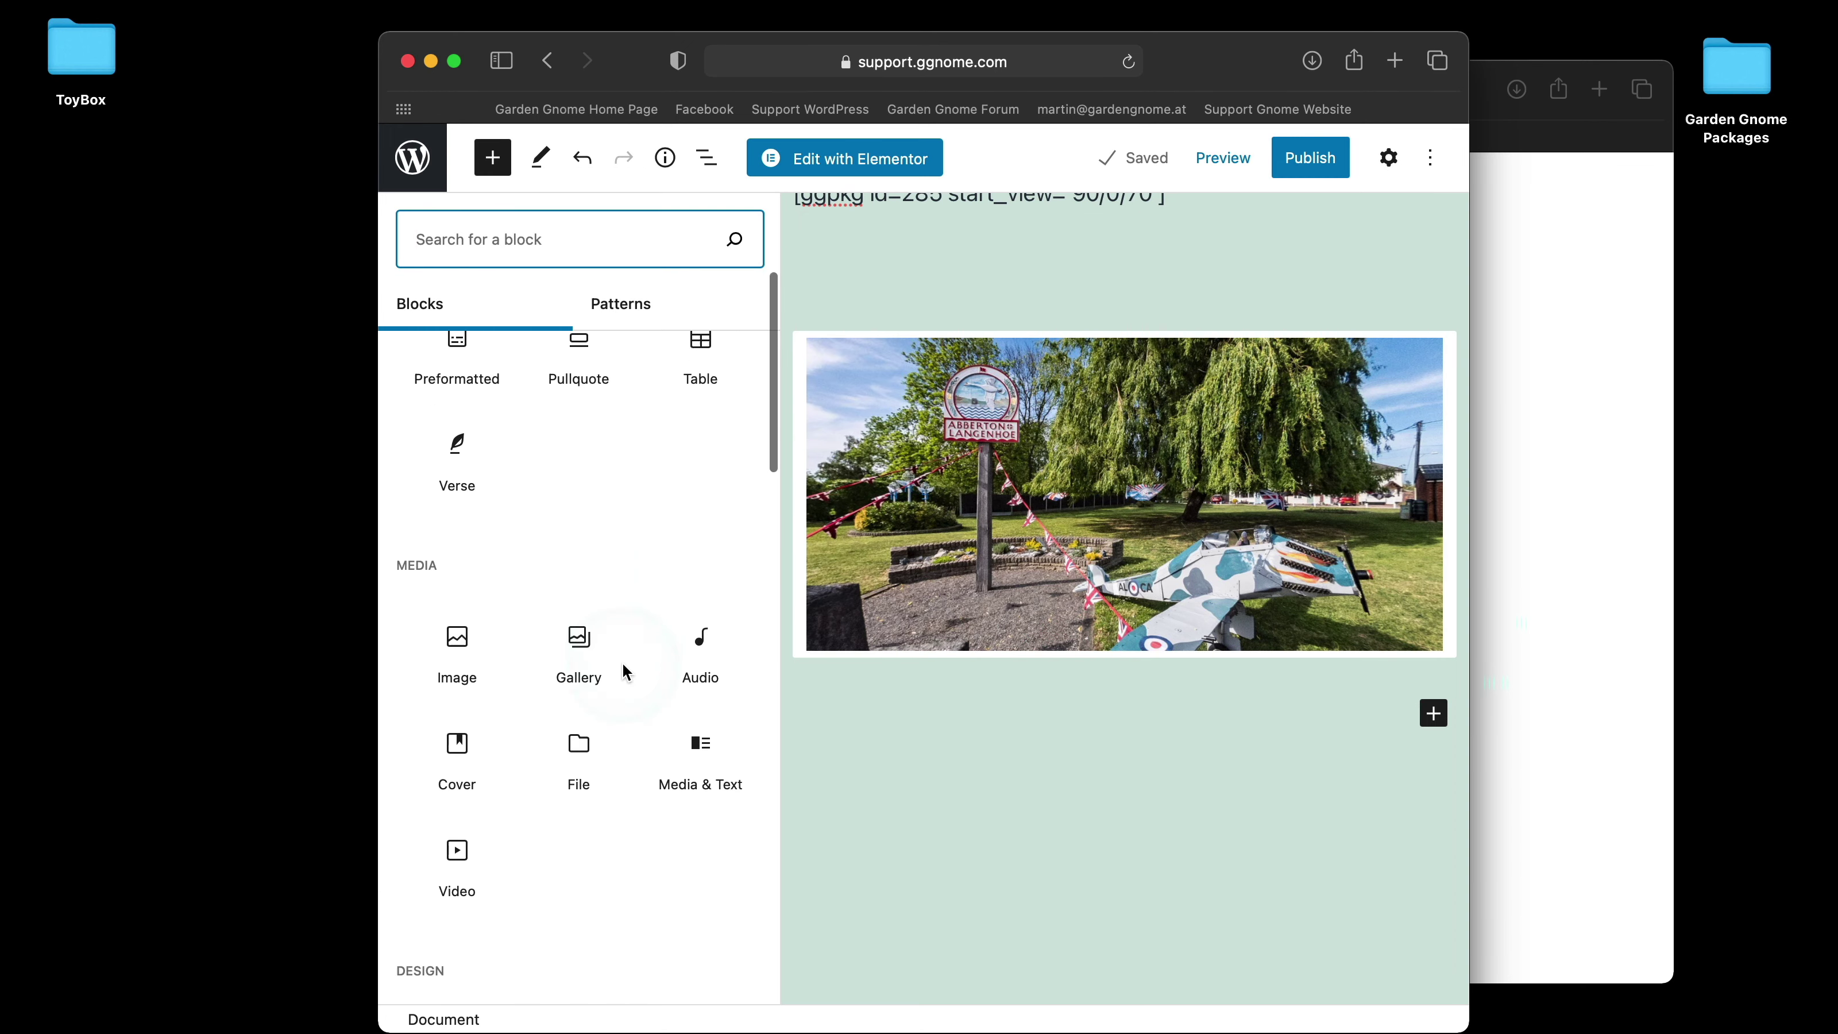
{"action": "scroll", "coordinate": [624, 666], "scroll_direction": "down", "scroll_amount": 3}
{"action": "scroll", "coordinate": [623, 668], "scroll_direction": "up", "scroll_amount": 10}
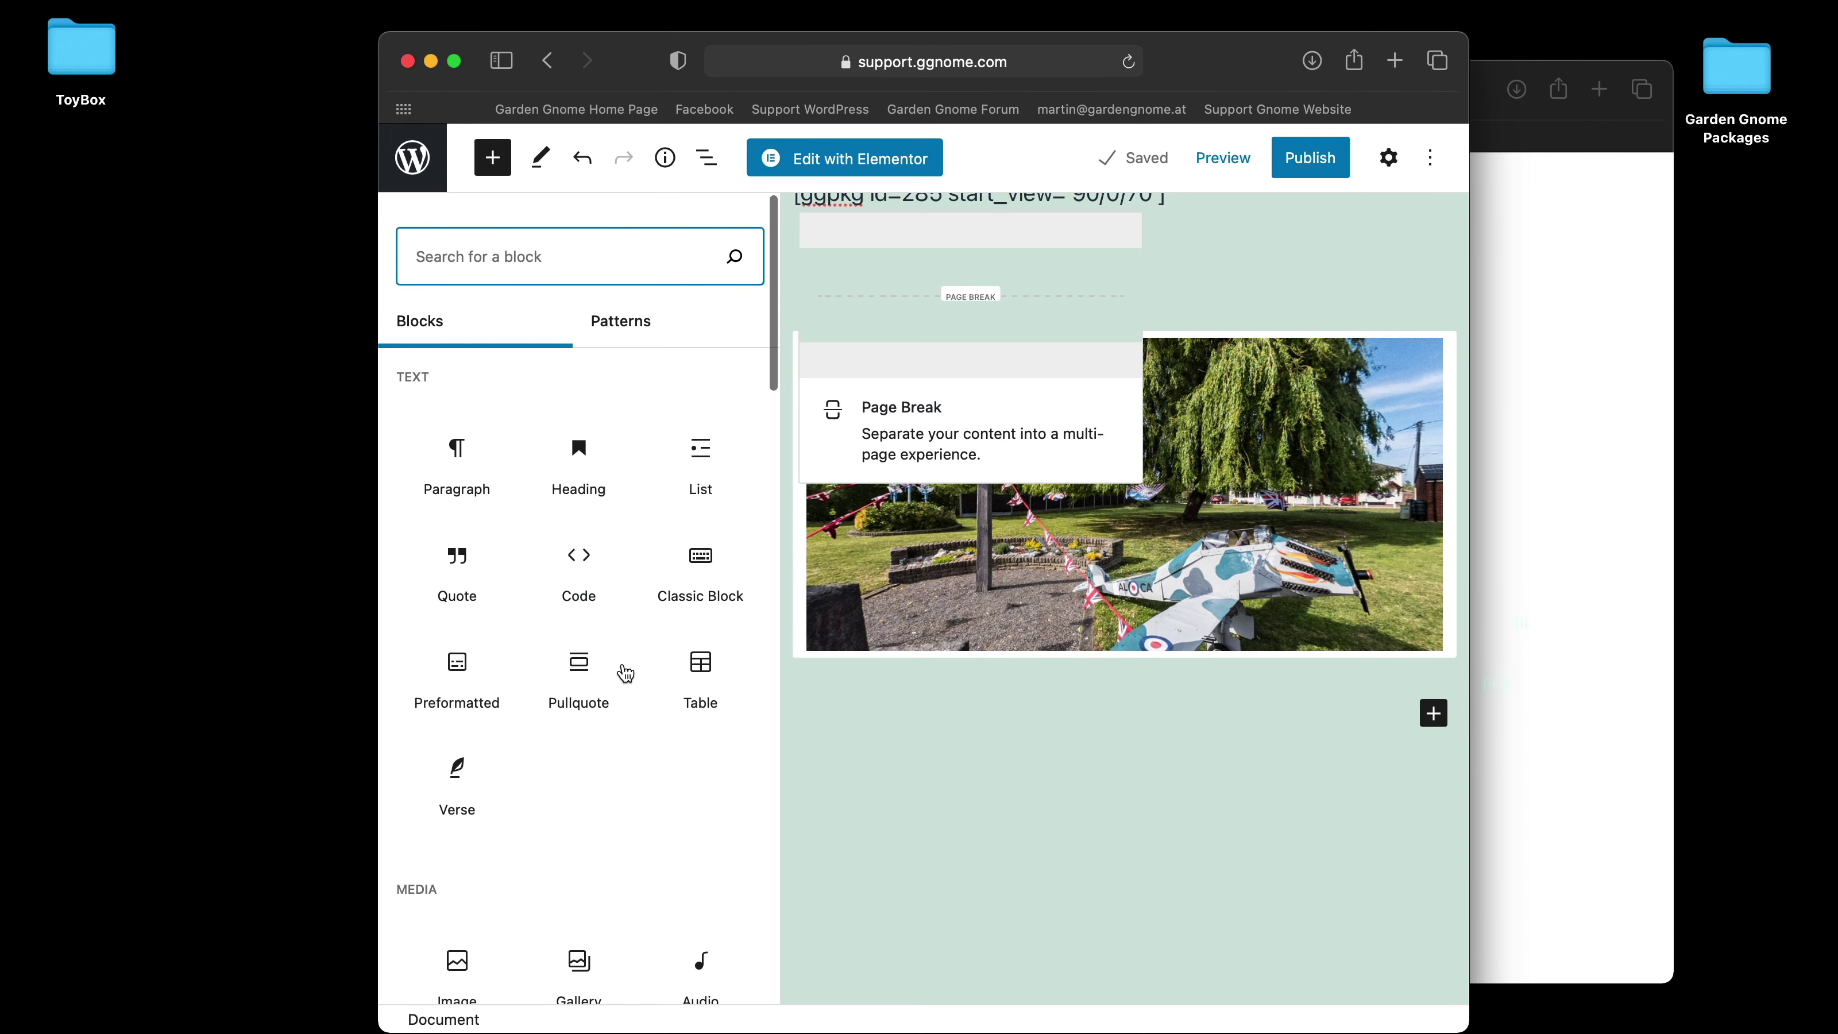
{"action": "left_click", "coordinate": [469, 229]}
{"action": "type", "text": "Short"}
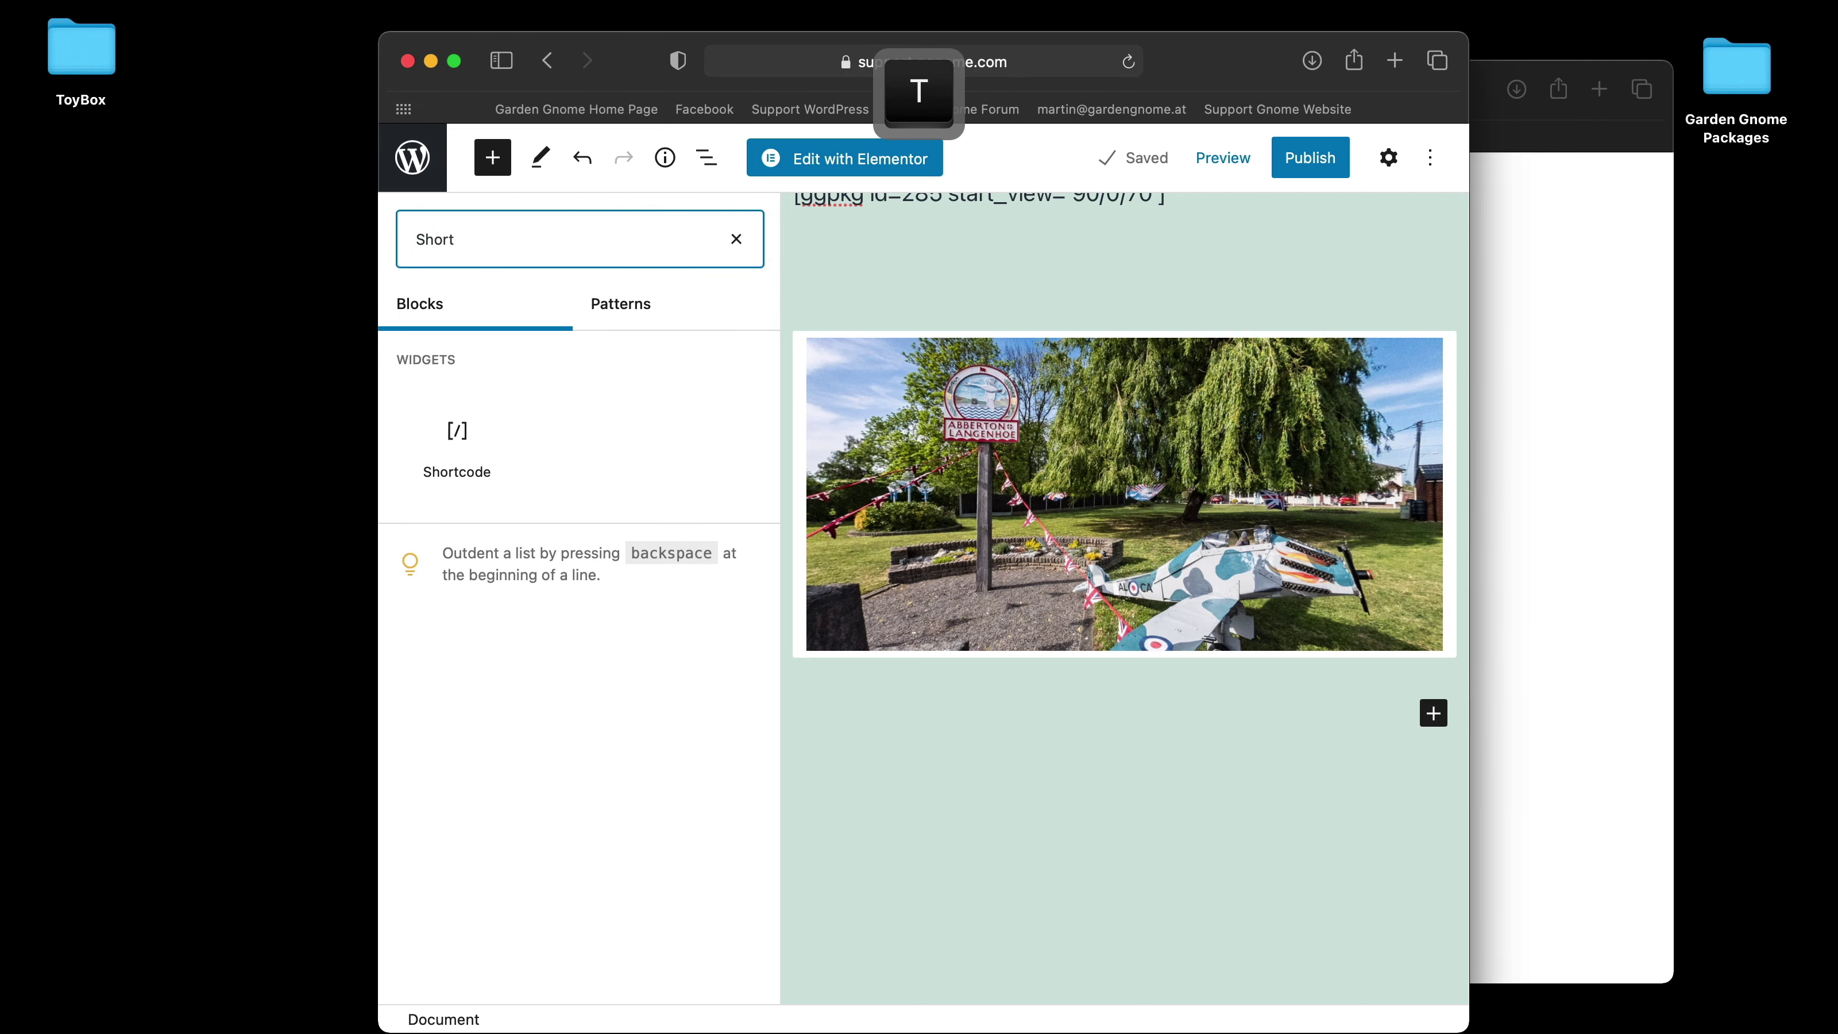
{"action": "left_click", "coordinate": [459, 442]}
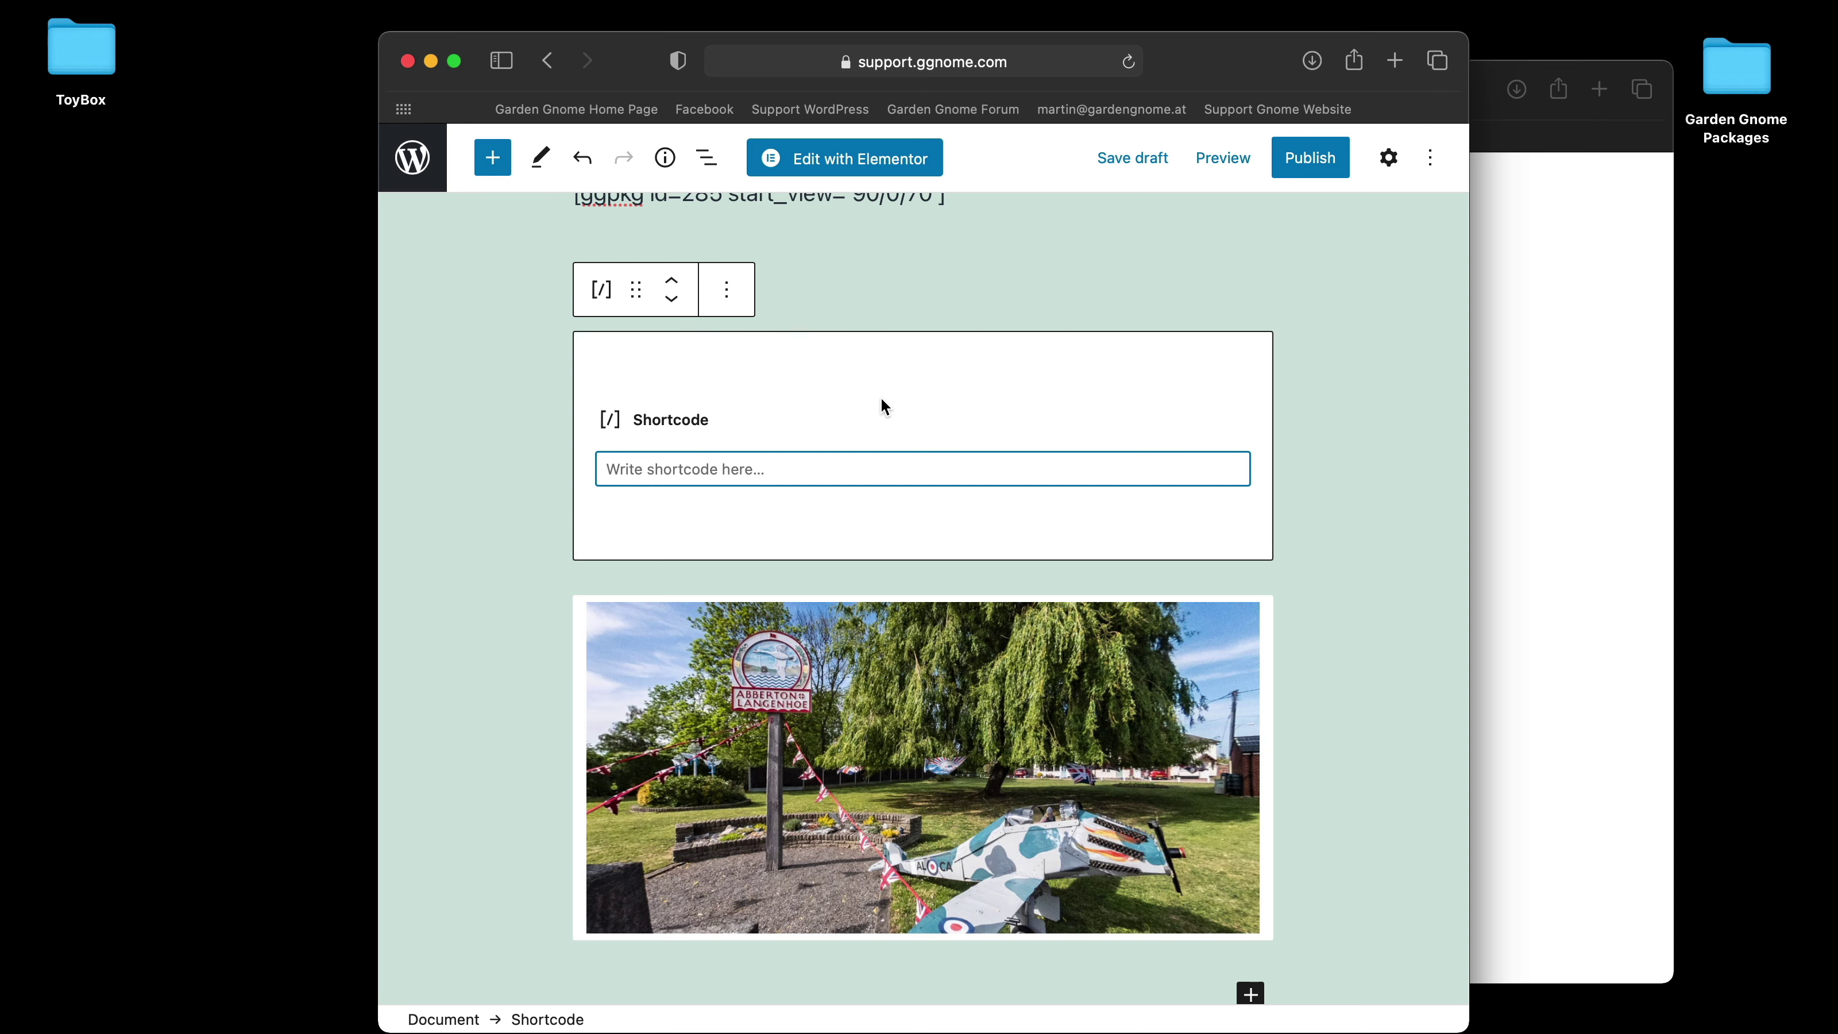
- Copy the shortcode [ggpkg id=285 start_view='90/0/70'] from the Classic block and paste it into the Shortcode block
{"action": "scroll", "coordinate": [880, 397], "scroll_direction": "up", "scroll_amount": 3}
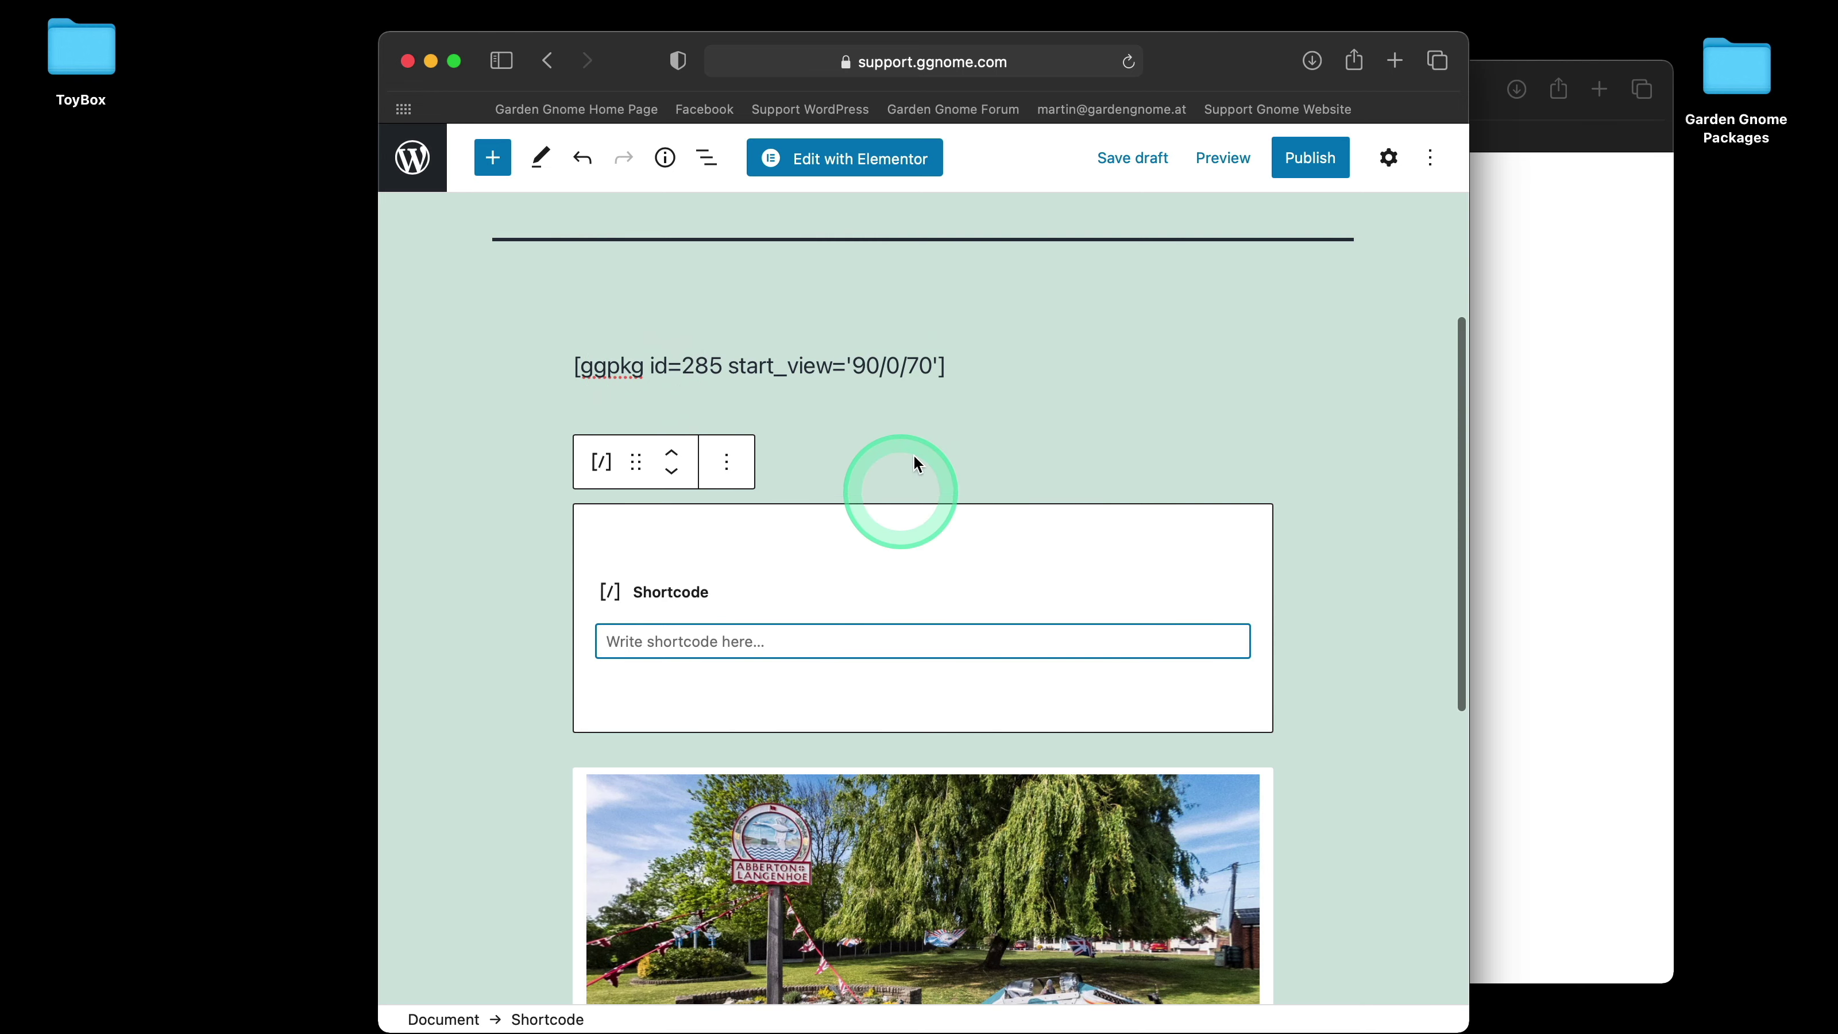
{"action": "left_click", "coordinate": [955, 368]}
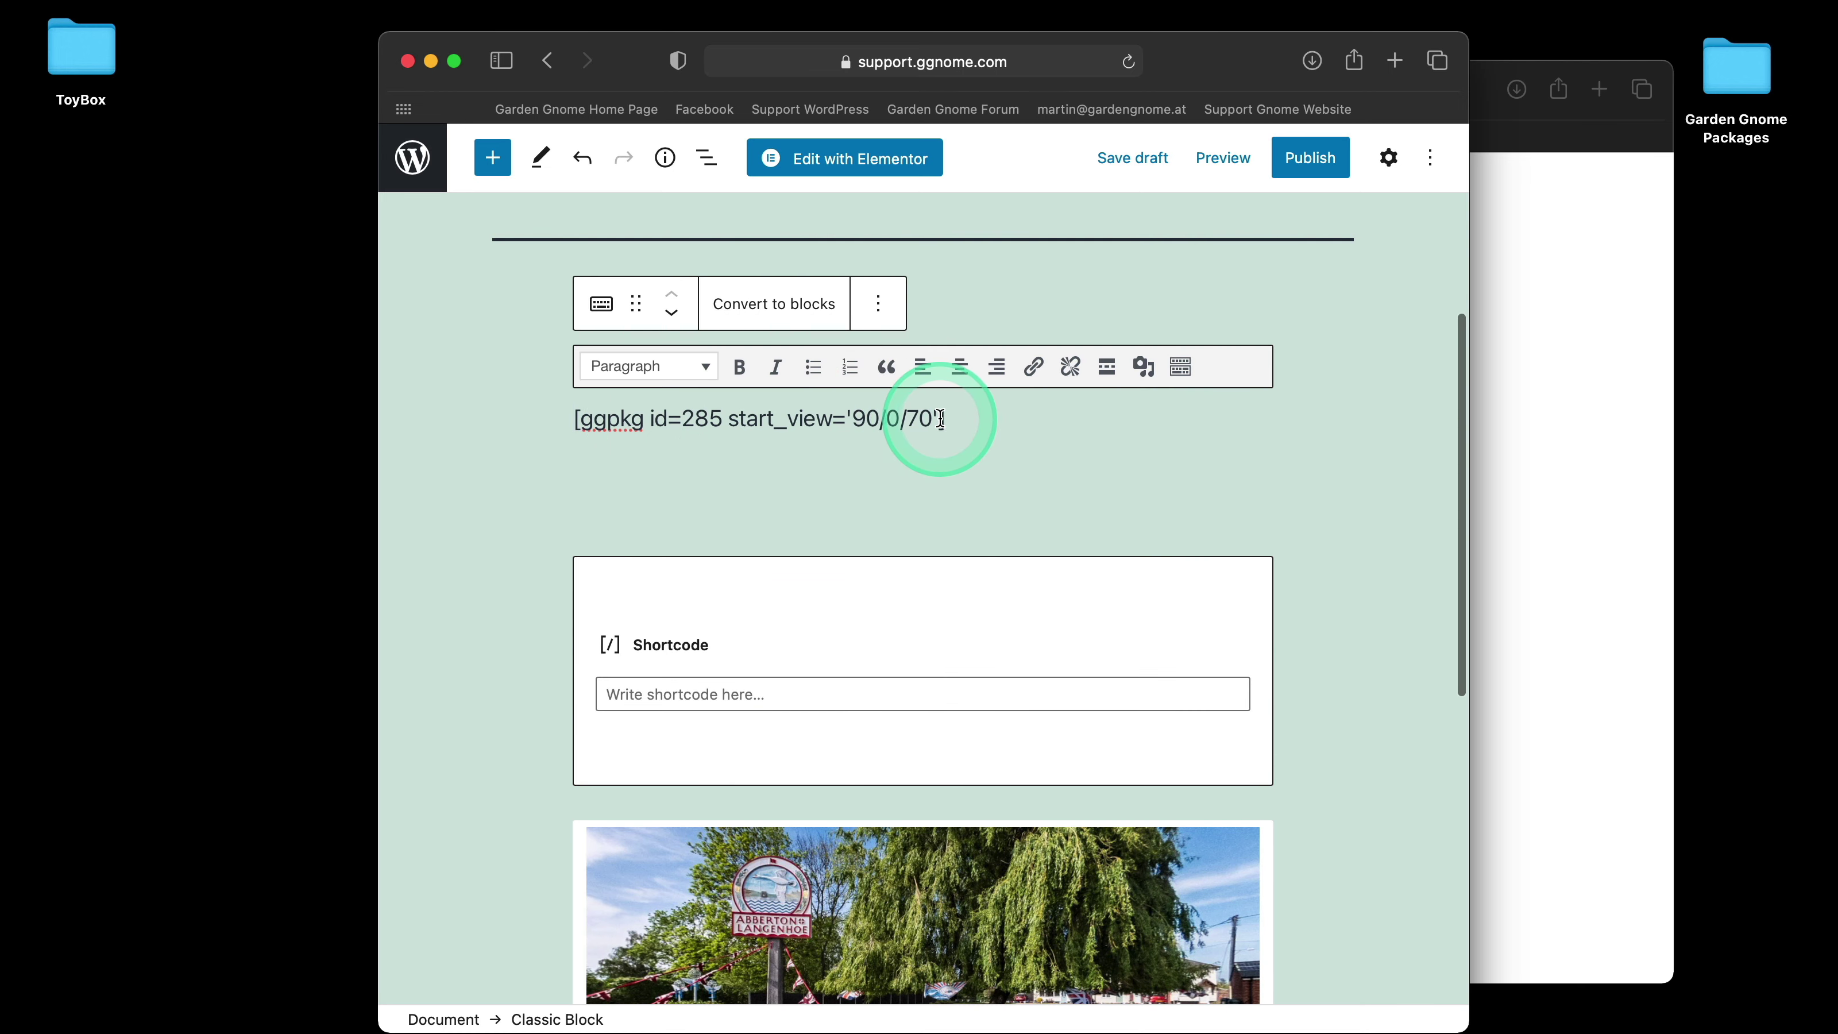
{"action": "left_click_drag", "start_coordinate": [941, 419], "coordinate": [574, 425]}
{"action": "key", "text": "super+c"}
{"action": "left_click", "coordinate": [737, 702]}
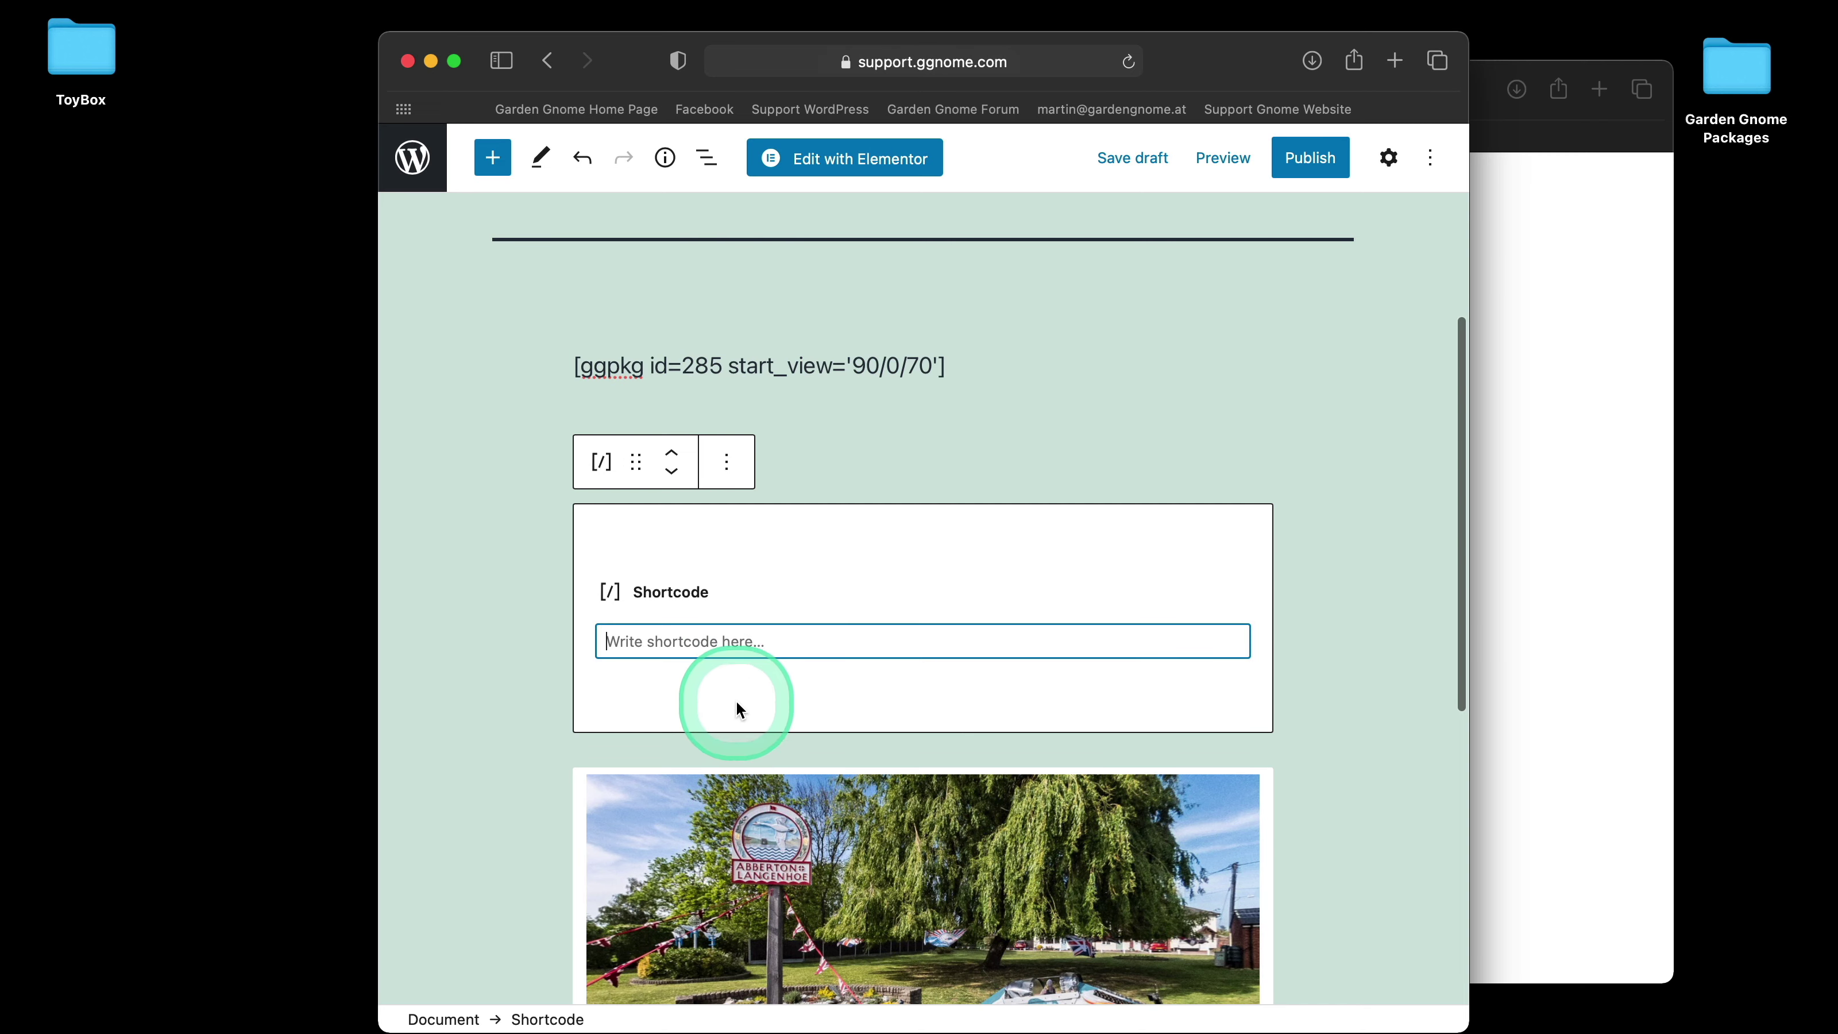
{"action": "key", "text": "super+v"}
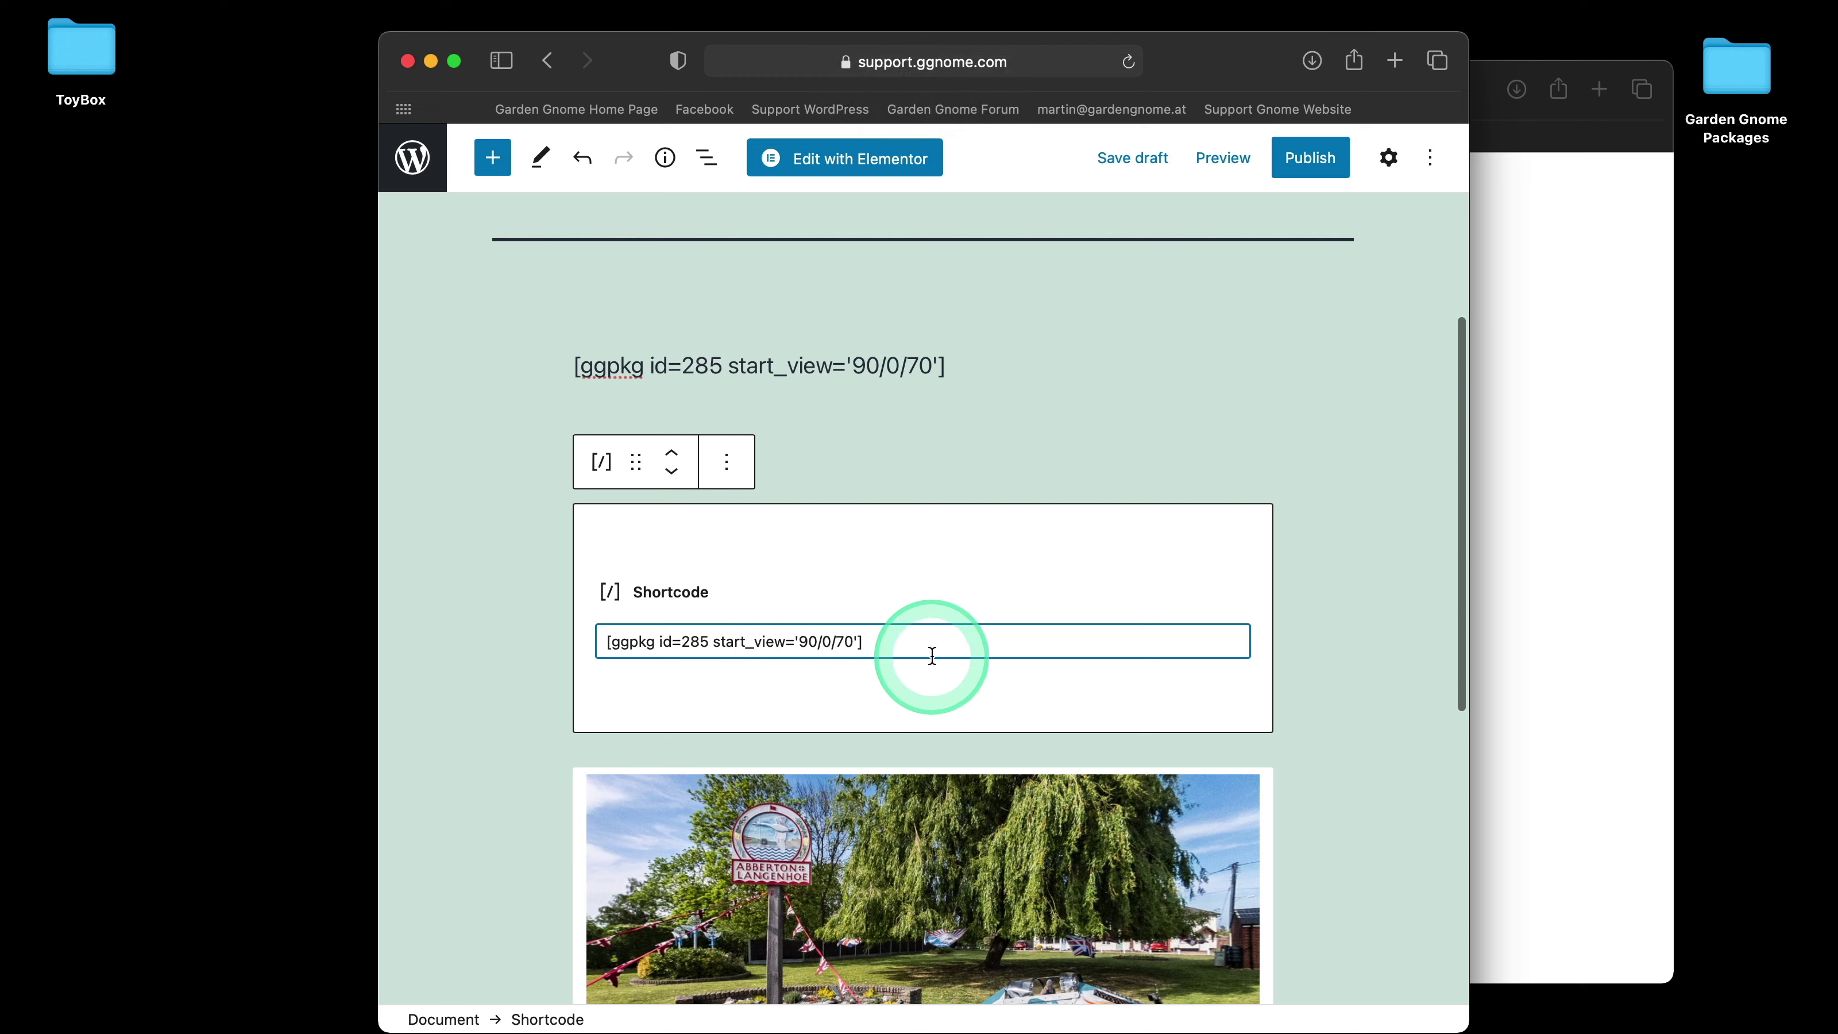
- Preview the post in a new tab, examine the embedded packages, and close the preview
{"action": "left_click", "coordinate": [1222, 158]}
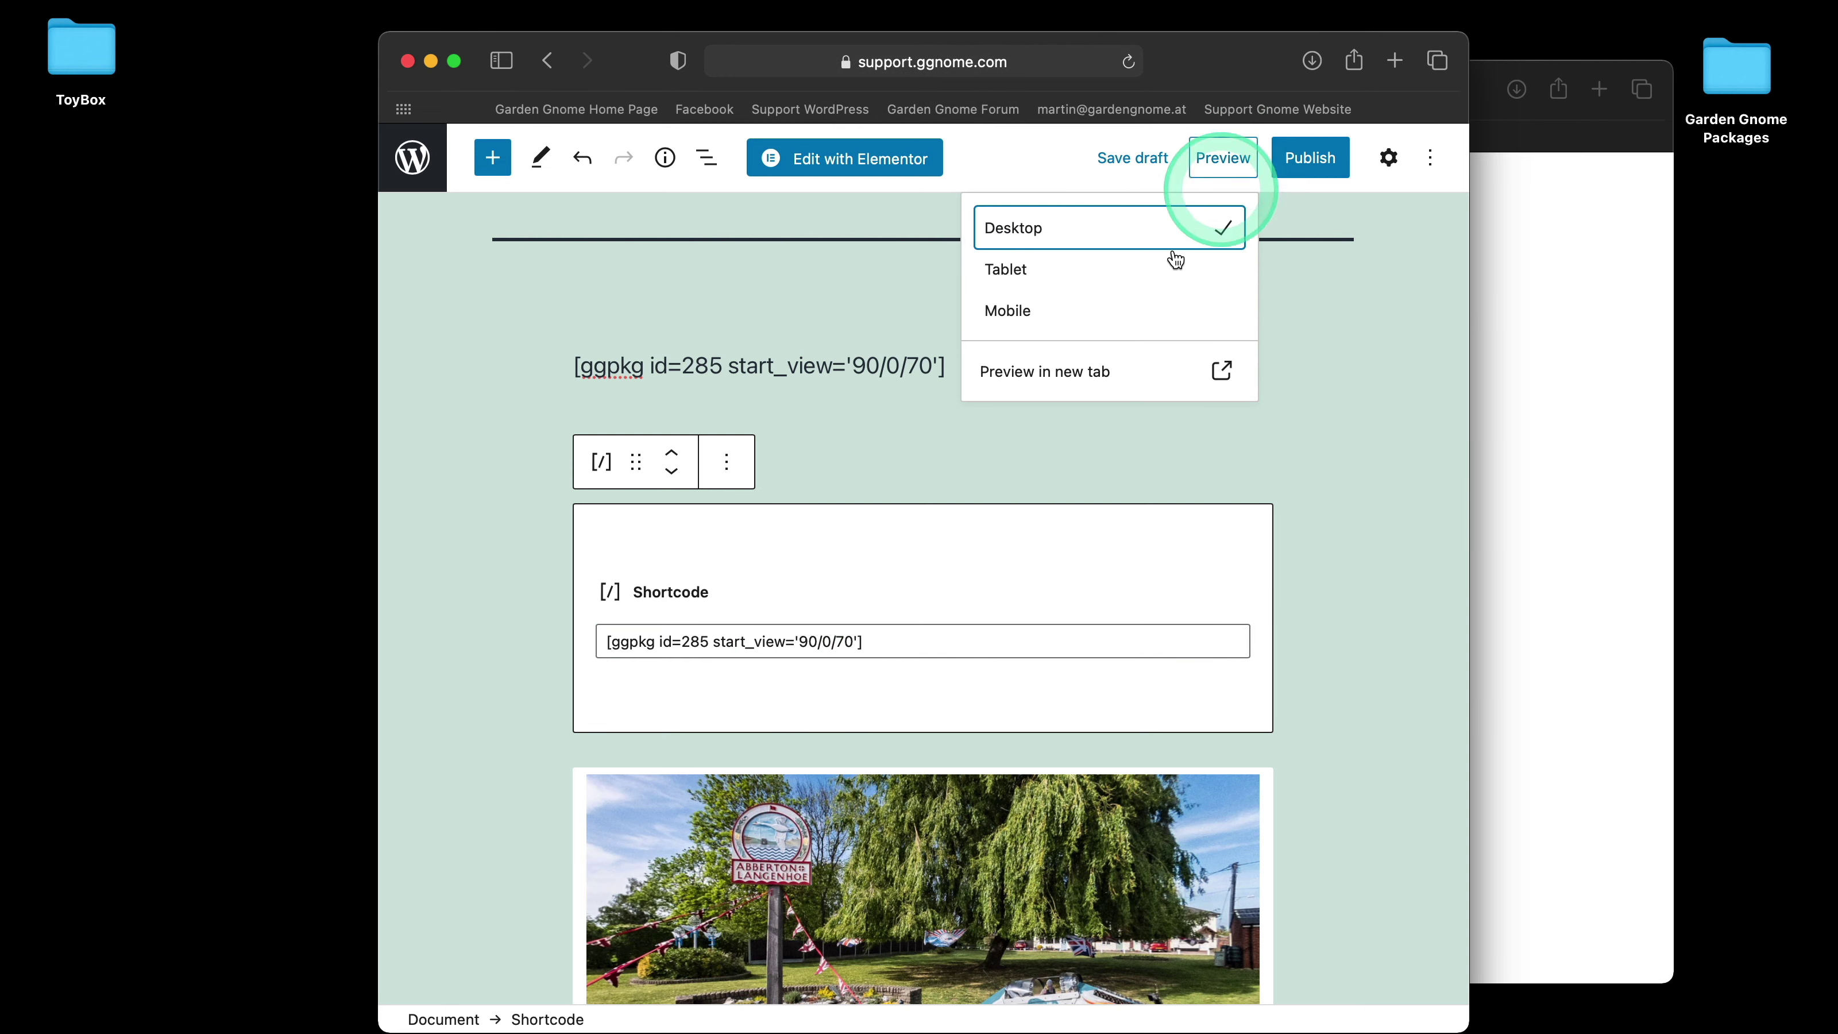
{"action": "left_click", "coordinate": [1093, 373]}
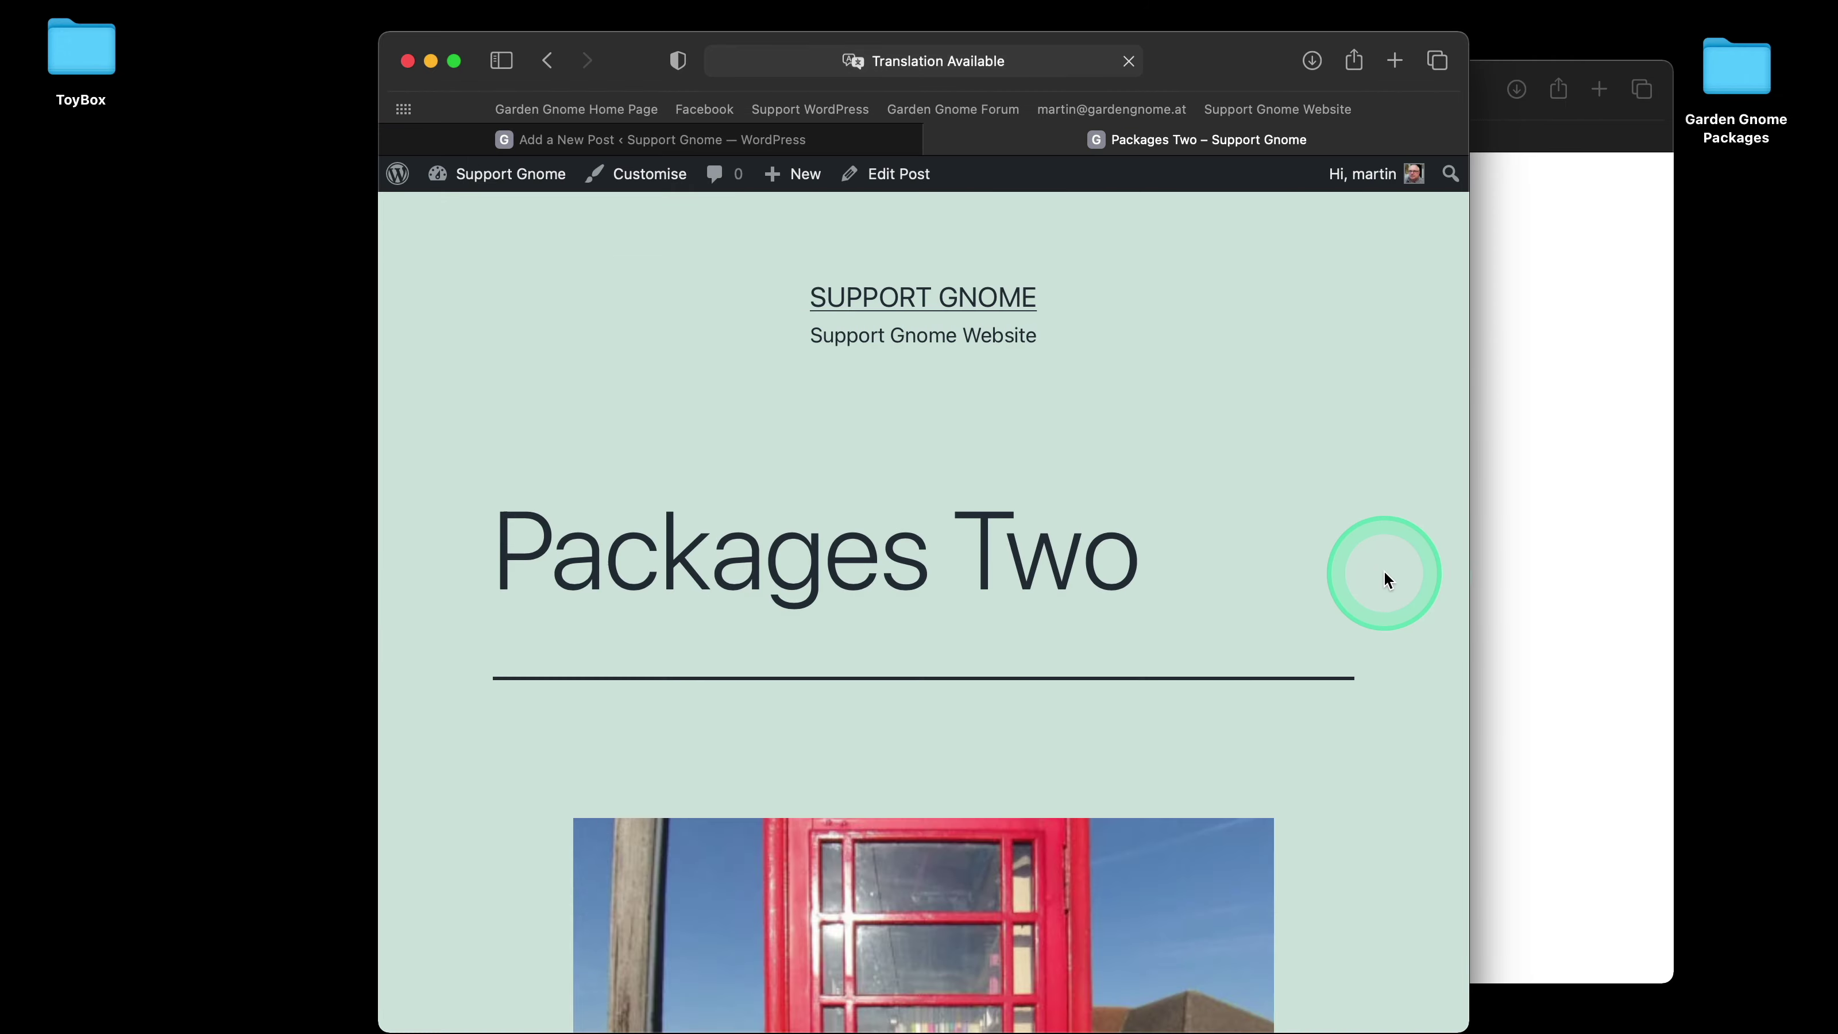
{"action": "scroll", "coordinate": [1385, 578], "scroll_direction": "down", "scroll_amount": 15}
{"action": "scroll", "coordinate": [1385, 573], "scroll_direction": "down", "scroll_amount": 5}
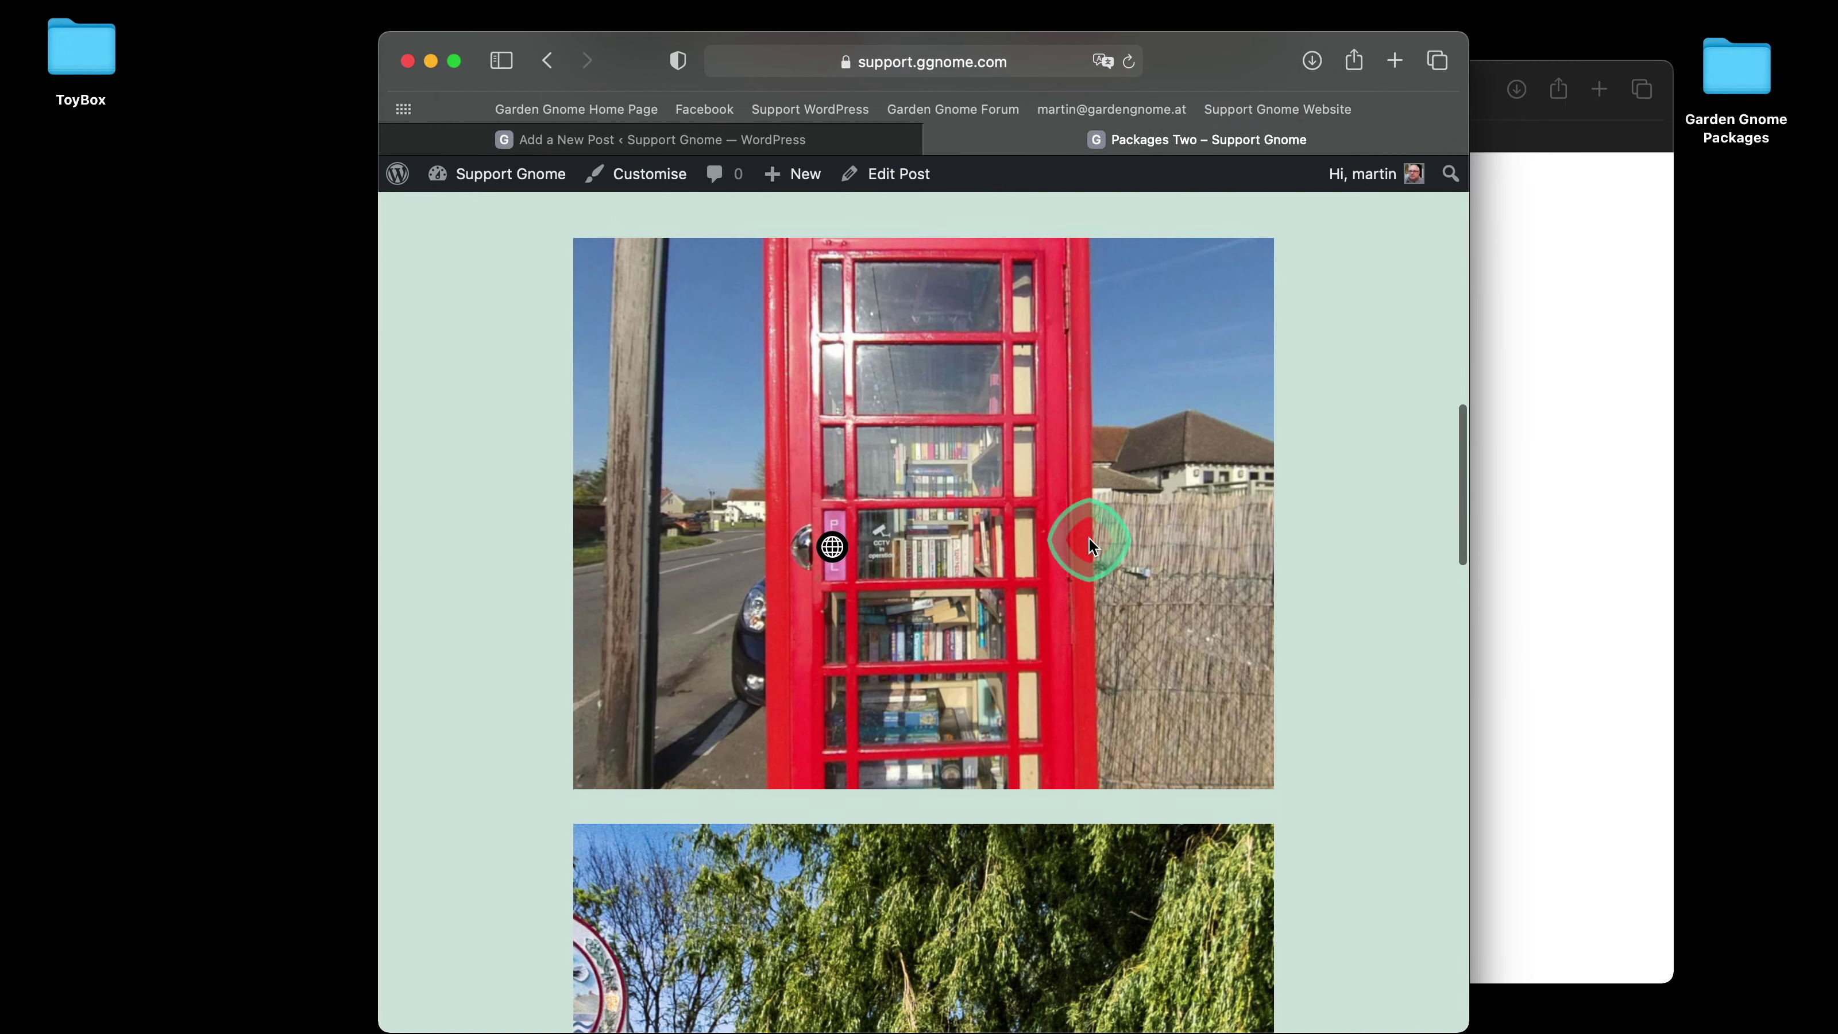
{"action": "left_click_drag", "start_coordinate": [1065, 529], "coordinate": [1047, 543]}
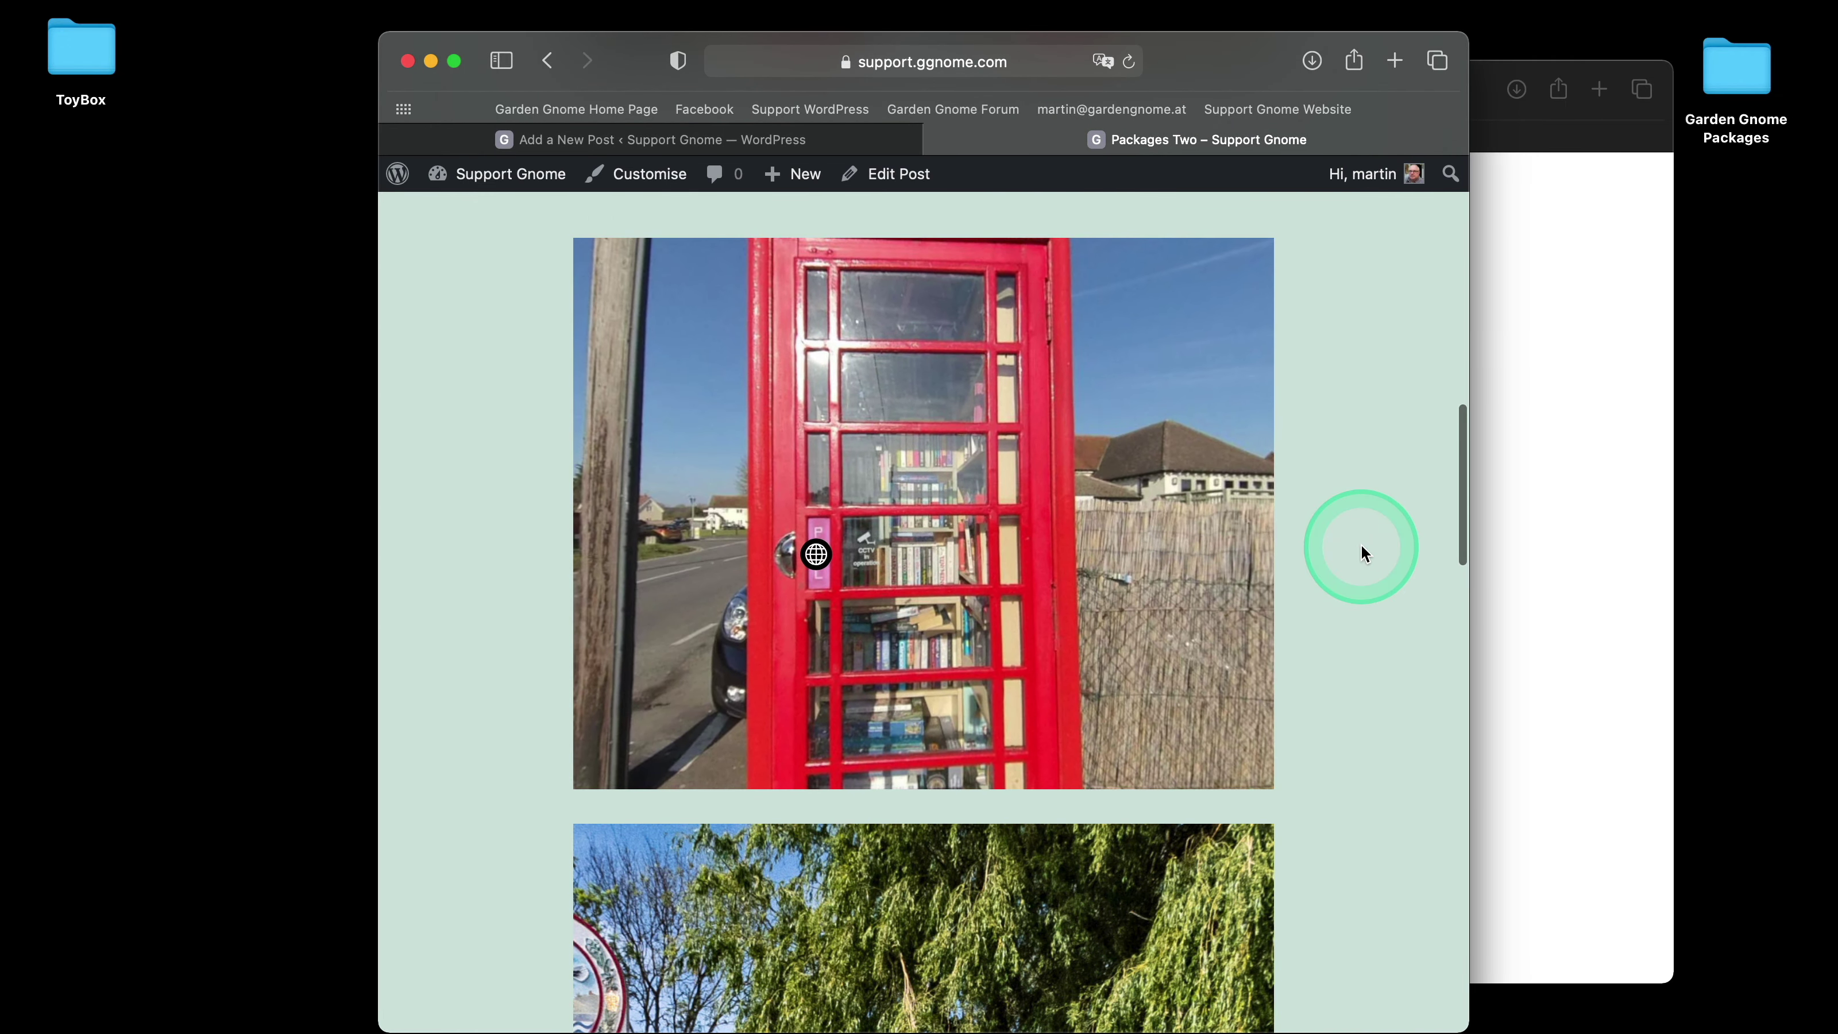
{"action": "scroll", "coordinate": [1328, 497], "scroll_direction": "up", "scroll_amount": 8}
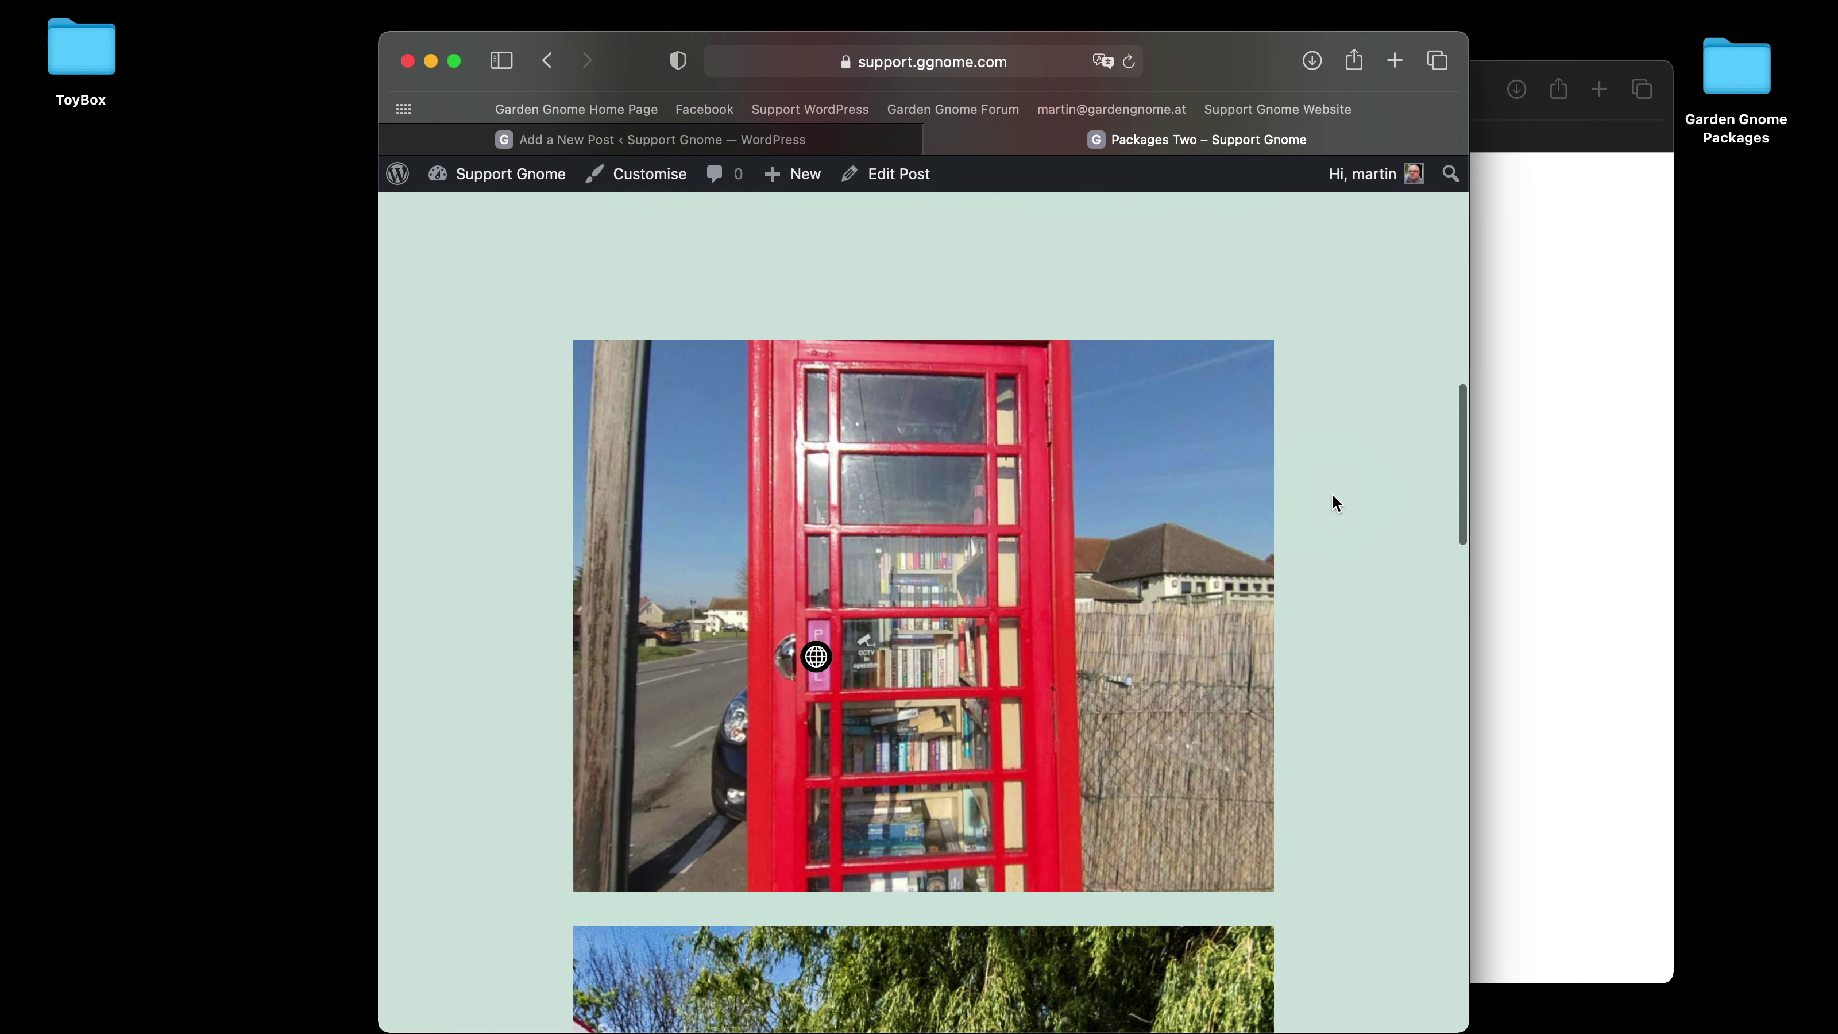
{"action": "scroll", "coordinate": [1335, 504], "scroll_direction": "up", "scroll_amount": 8}
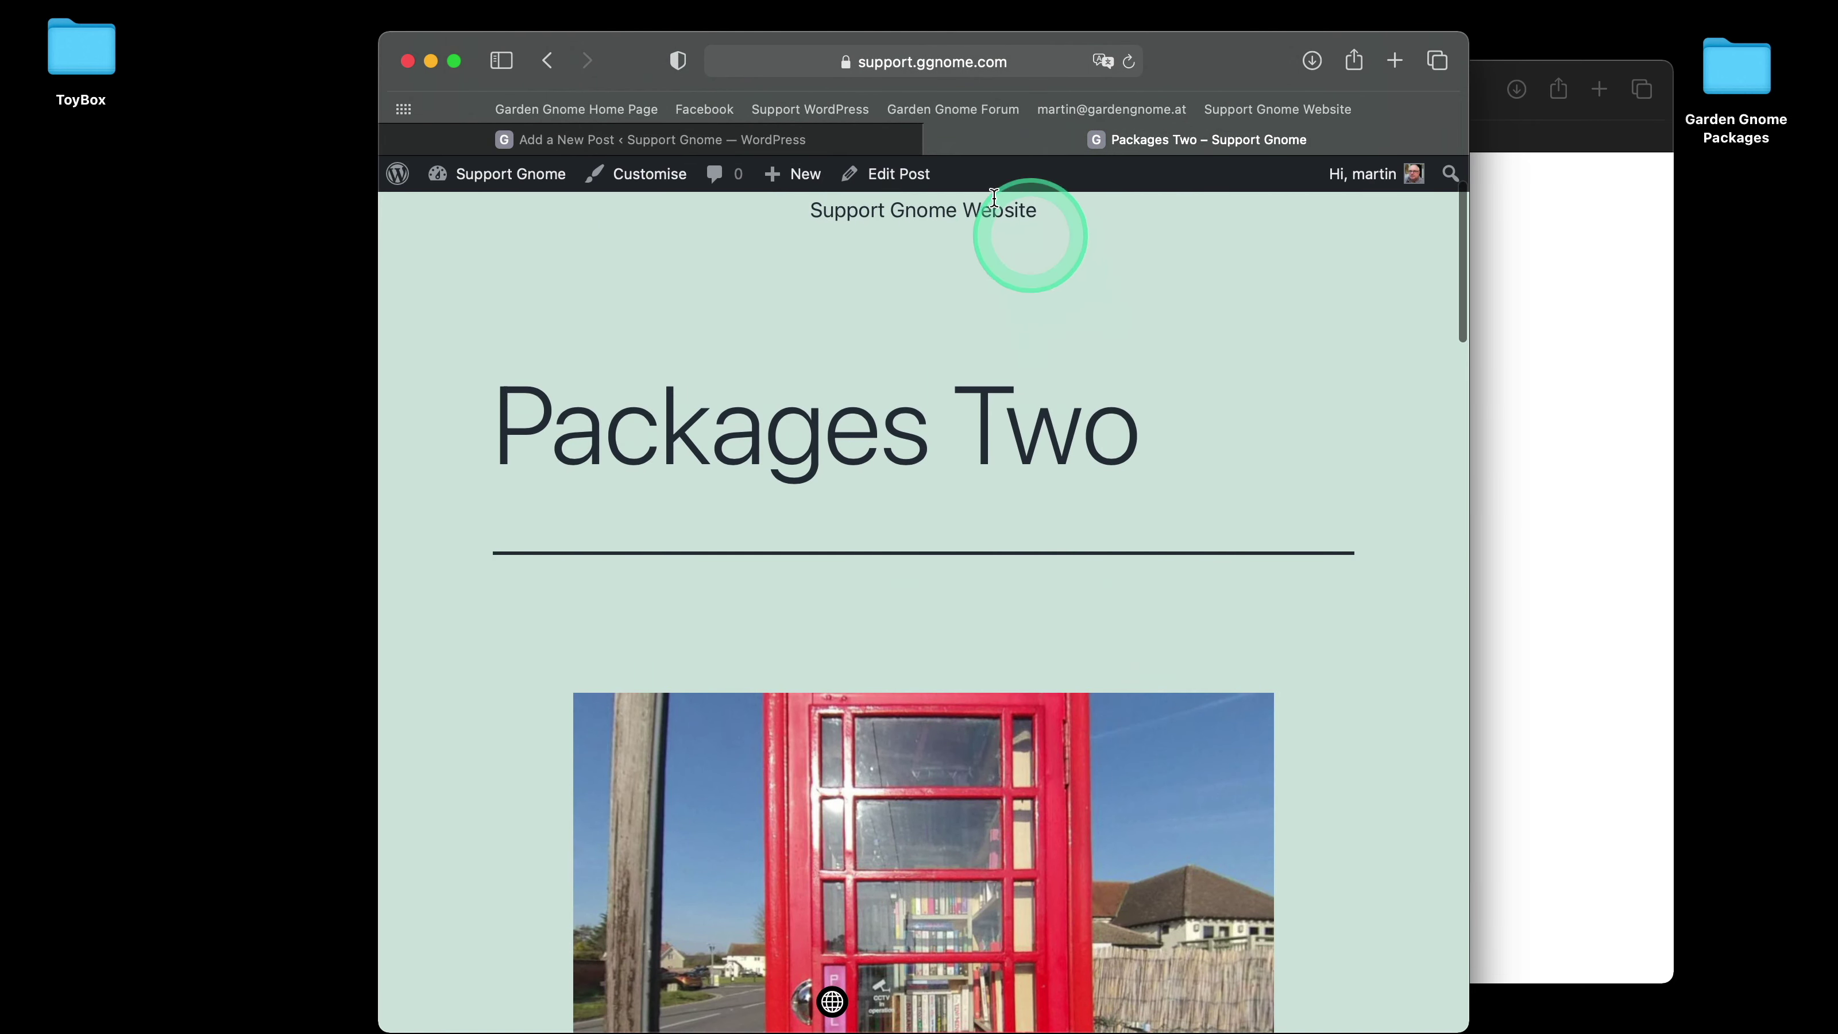
{"action": "left_click", "coordinate": [935, 140]}
- Dismiss the preview options and examine the post's Classic, Shortcode and GGPKG blocks
{"action": "scroll", "coordinate": [659, 350], "scroll_direction": "down", "scroll_amount": 2}
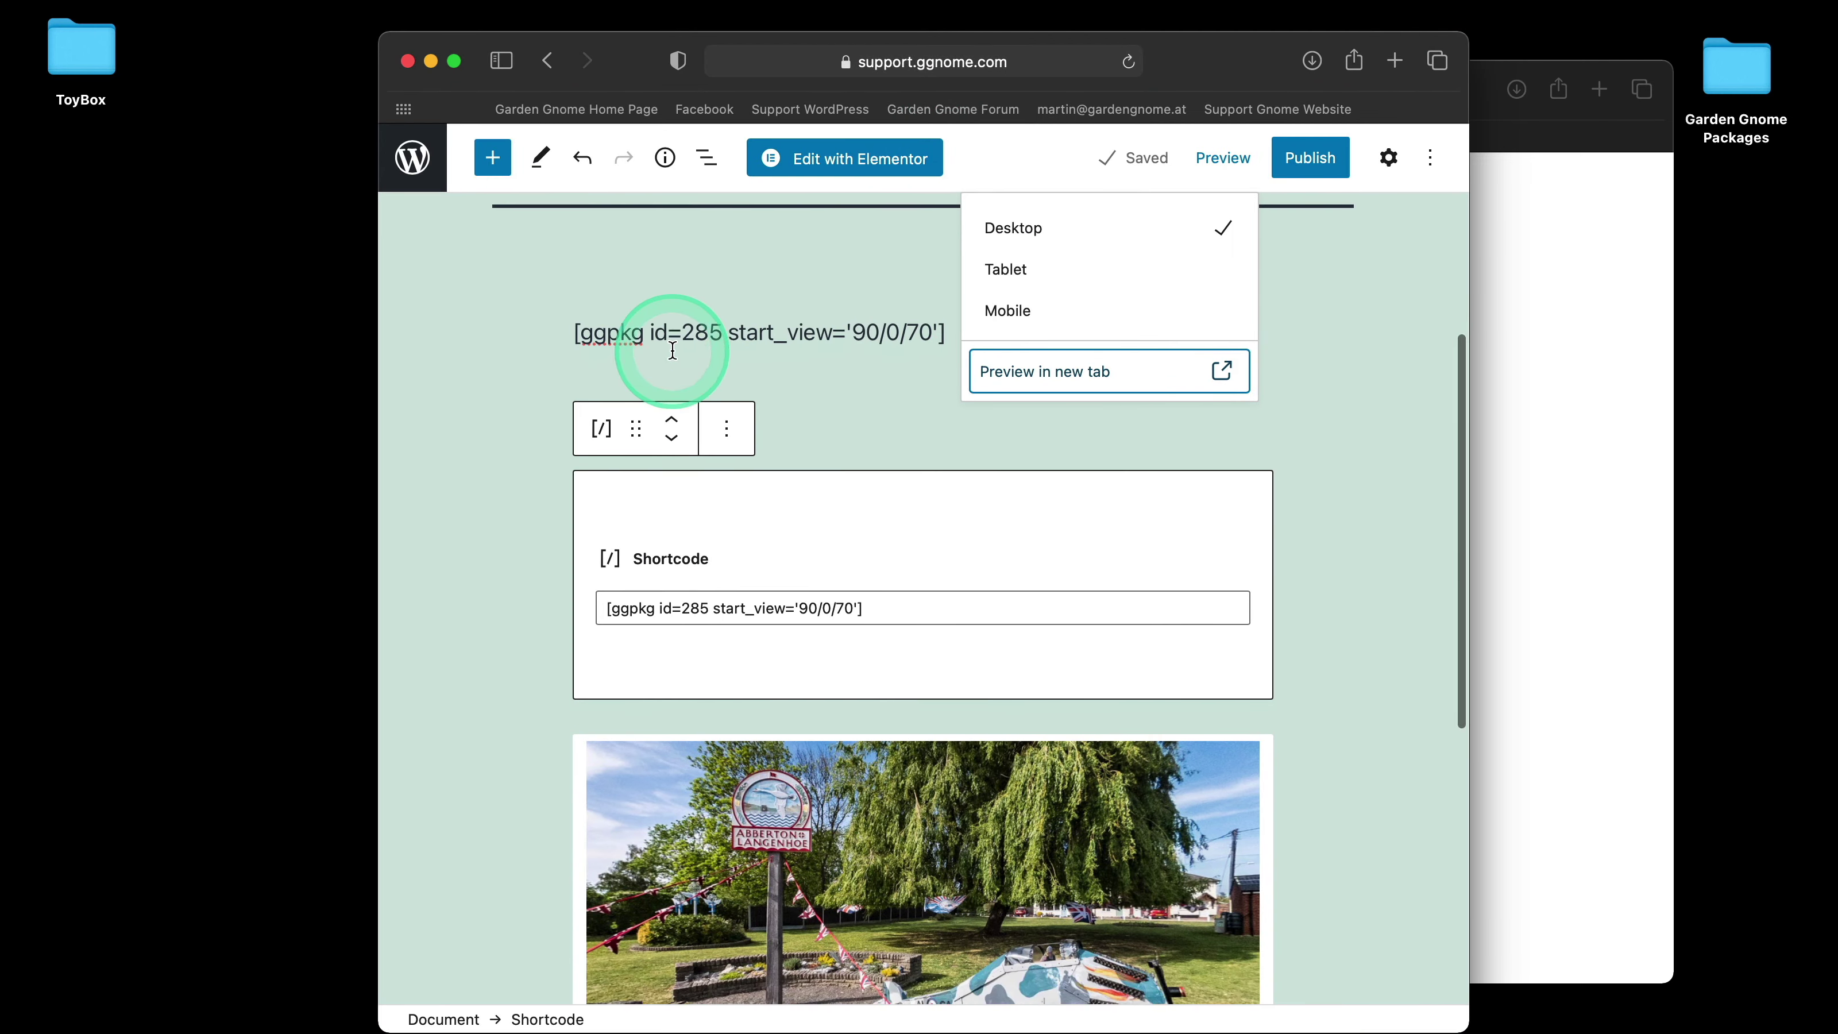
{"action": "scroll", "coordinate": [684, 481], "scroll_direction": "down", "scroll_amount": 1}
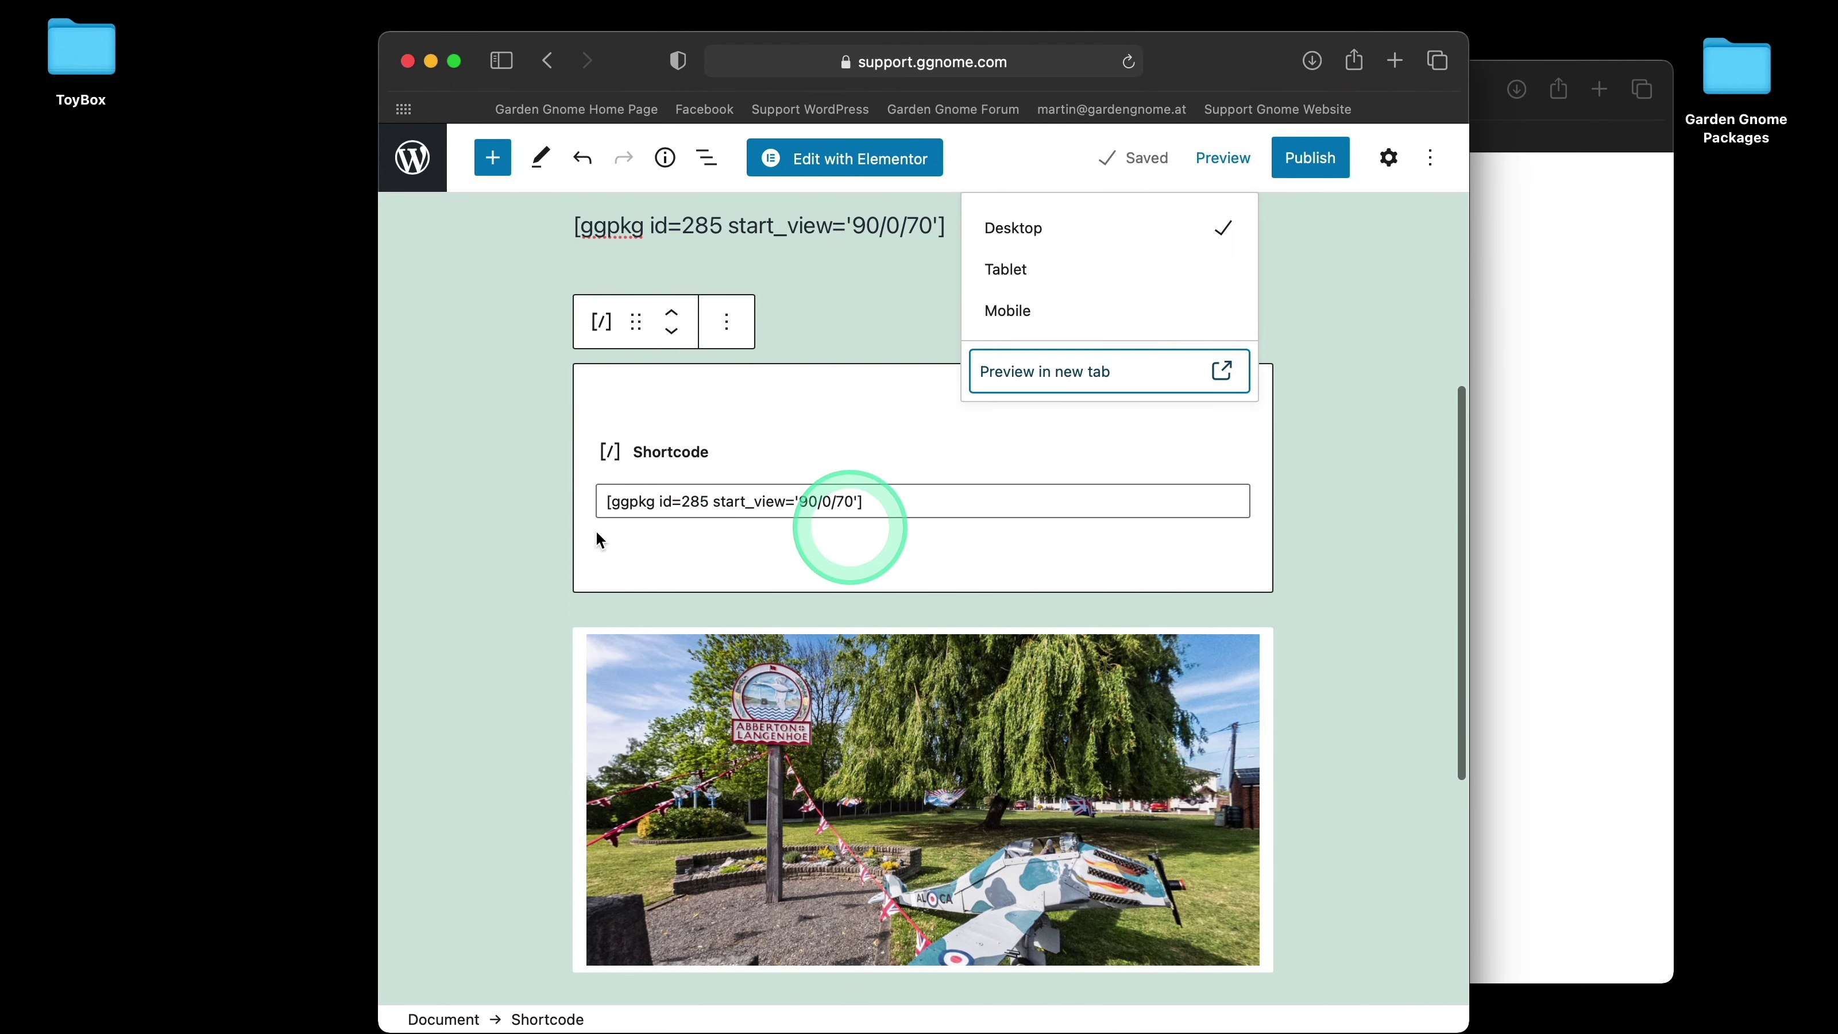
{"action": "scroll", "coordinate": [424, 525], "scroll_direction": "down", "scroll_amount": 3}
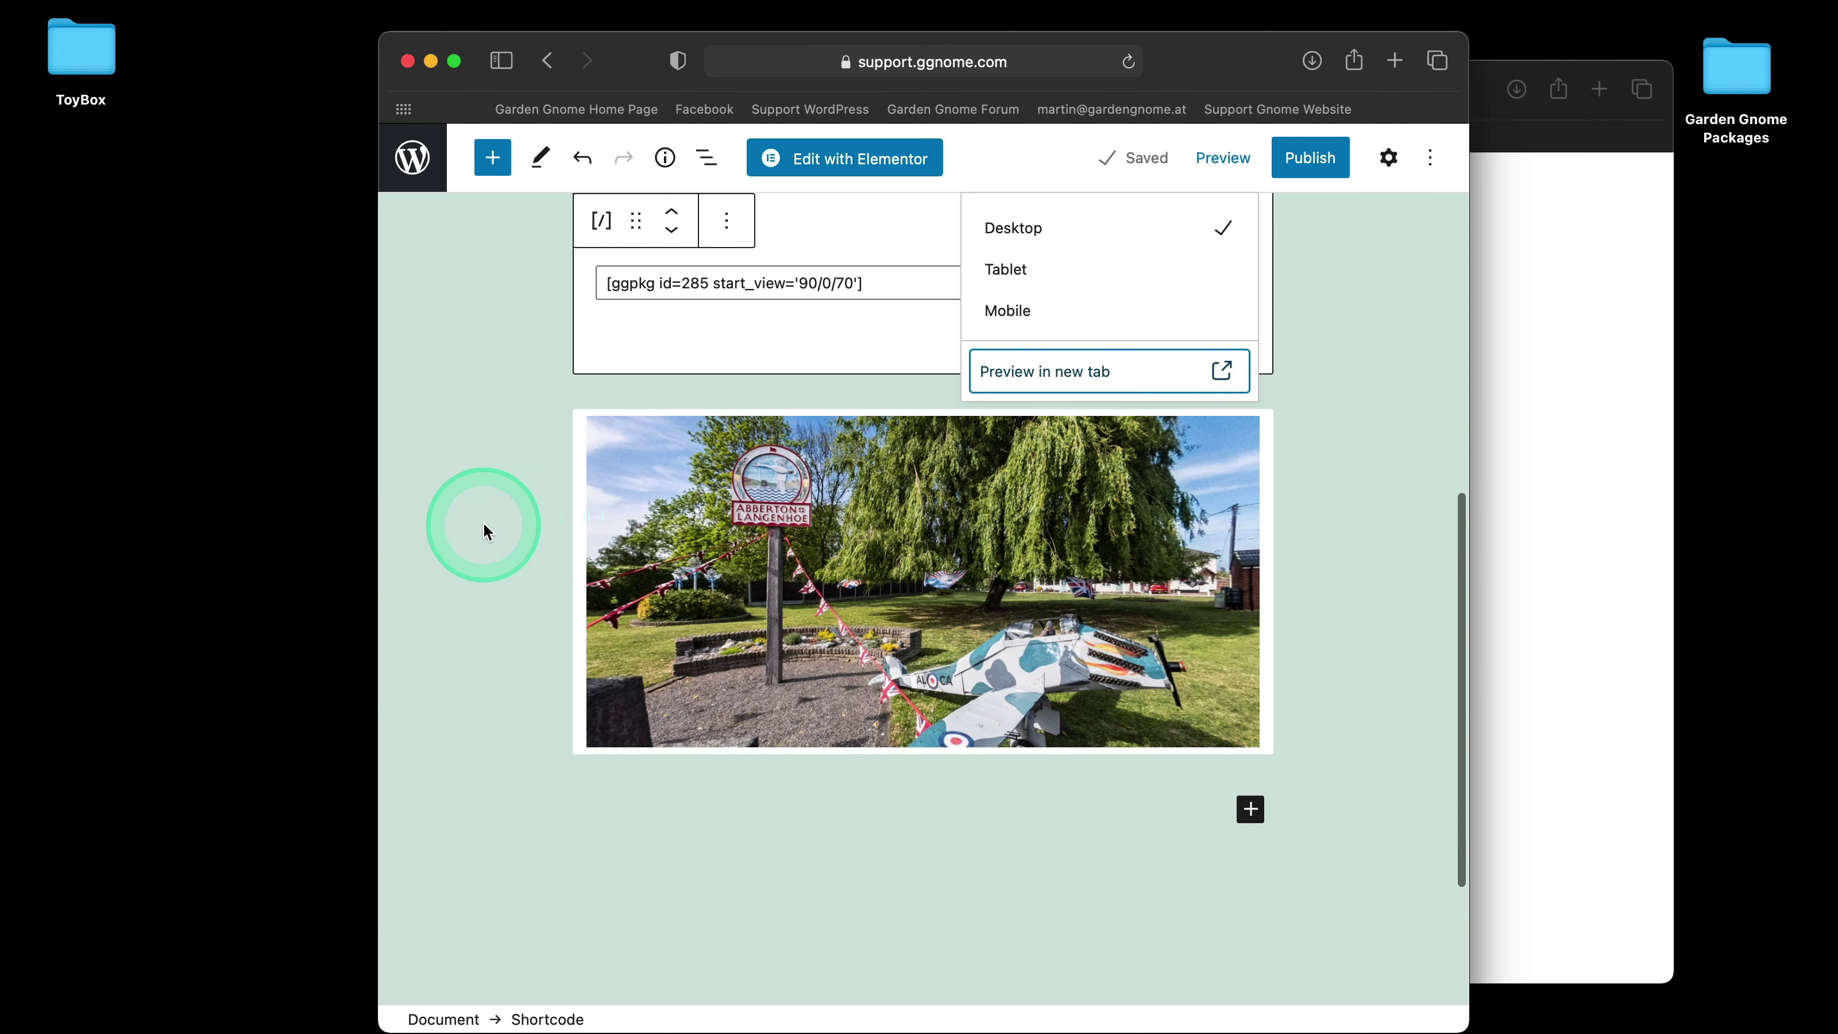
{"action": "scroll", "coordinate": [484, 427], "scroll_direction": "up", "scroll_amount": 4}
{"action": "scroll", "coordinate": [484, 427], "scroll_direction": "up", "scroll_amount": 2}
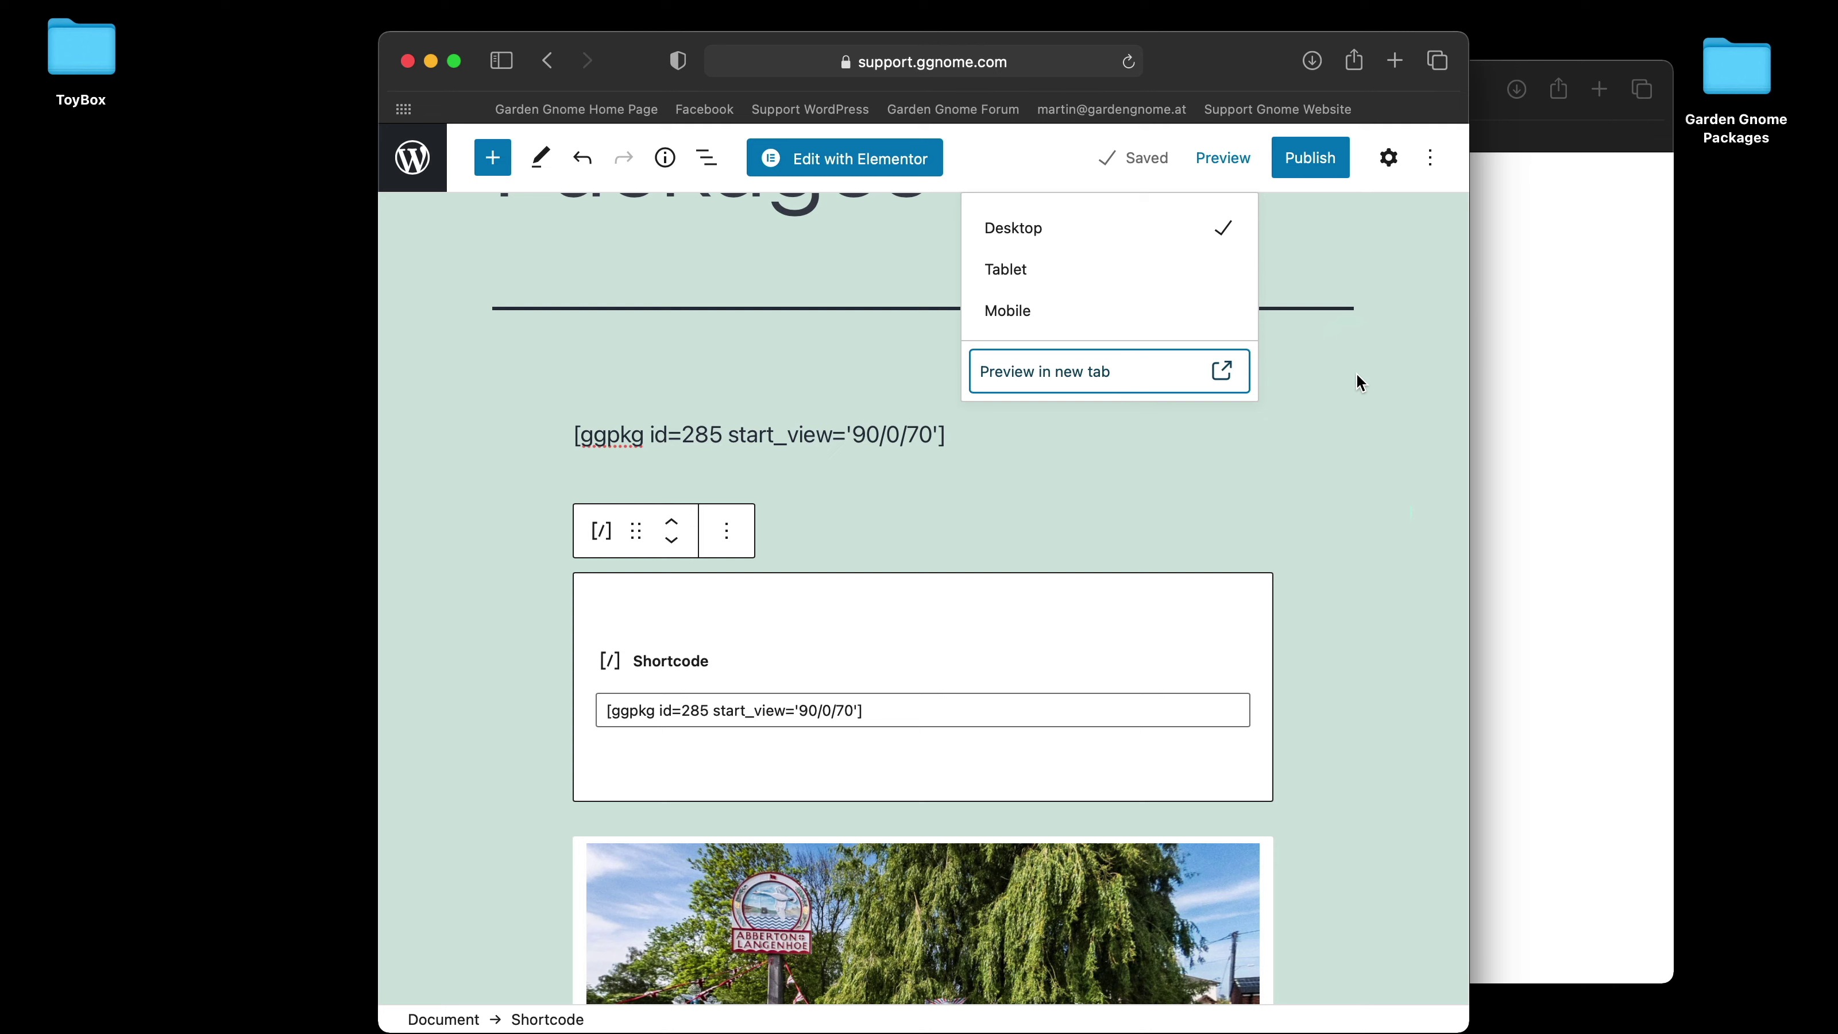
{"action": "left_click", "coordinate": [1335, 391]}
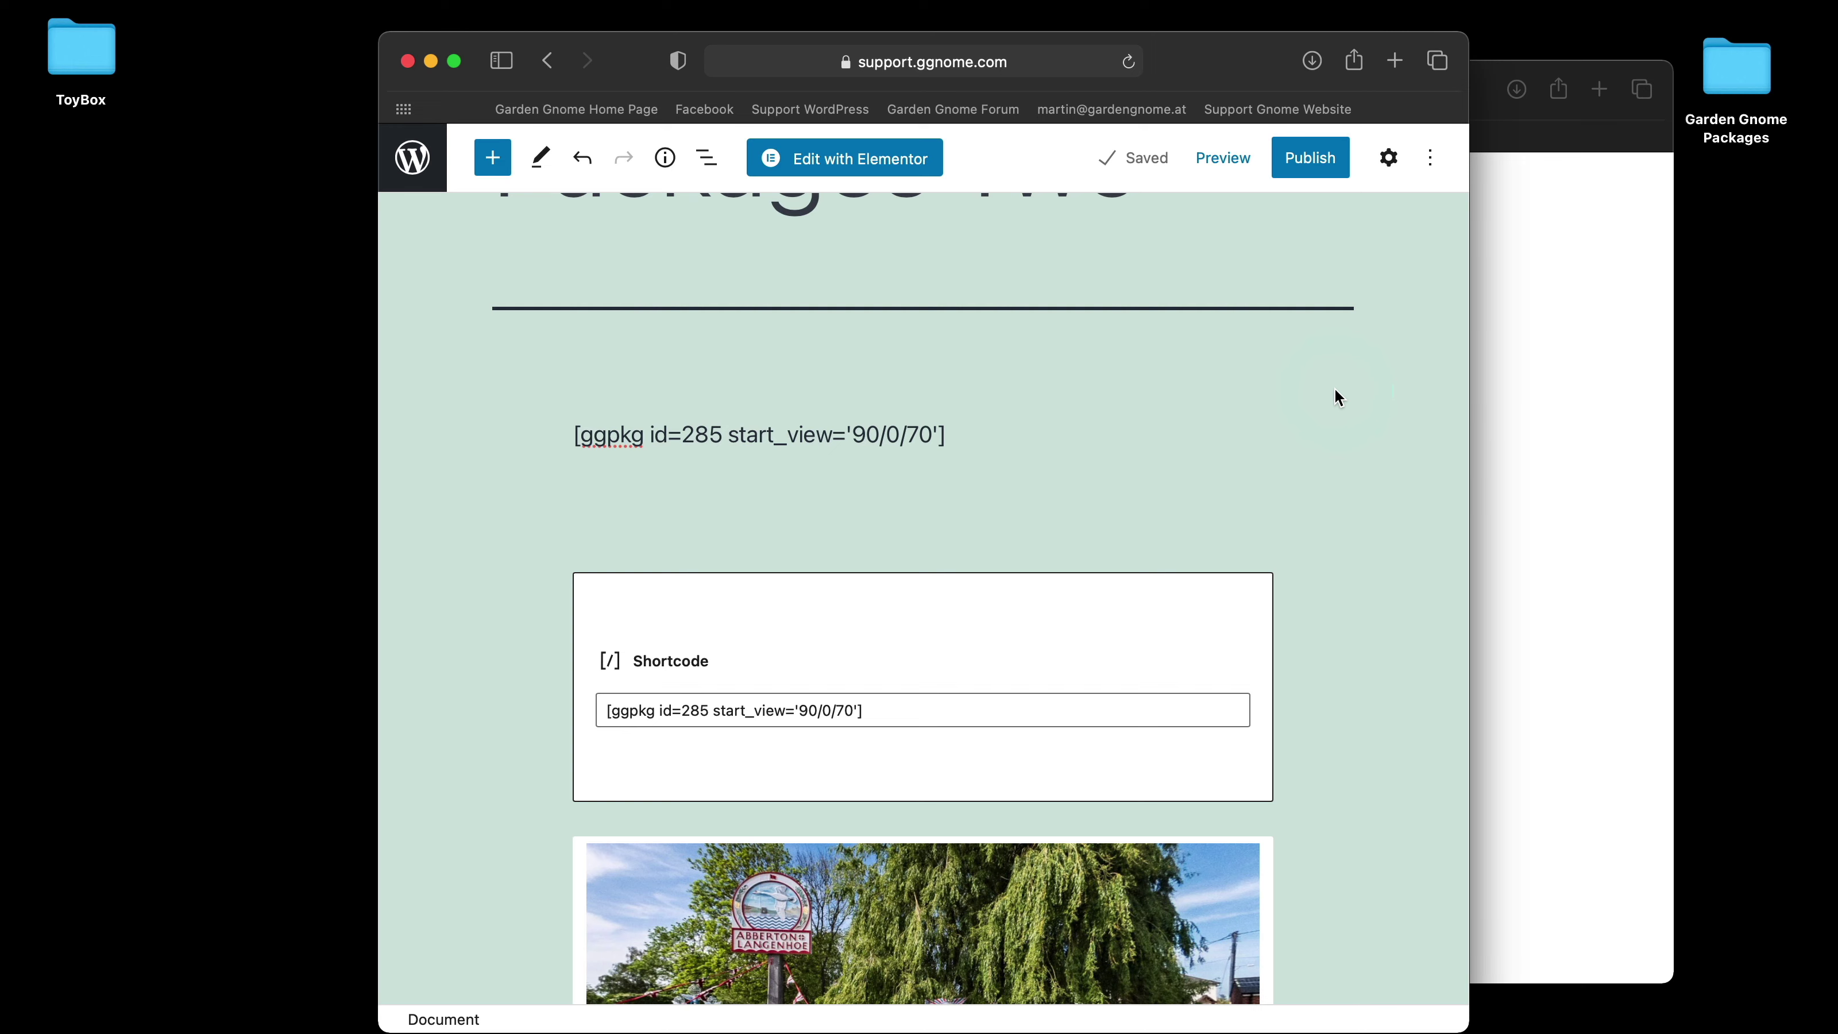
{"action": "left_click", "coordinate": [917, 436]}
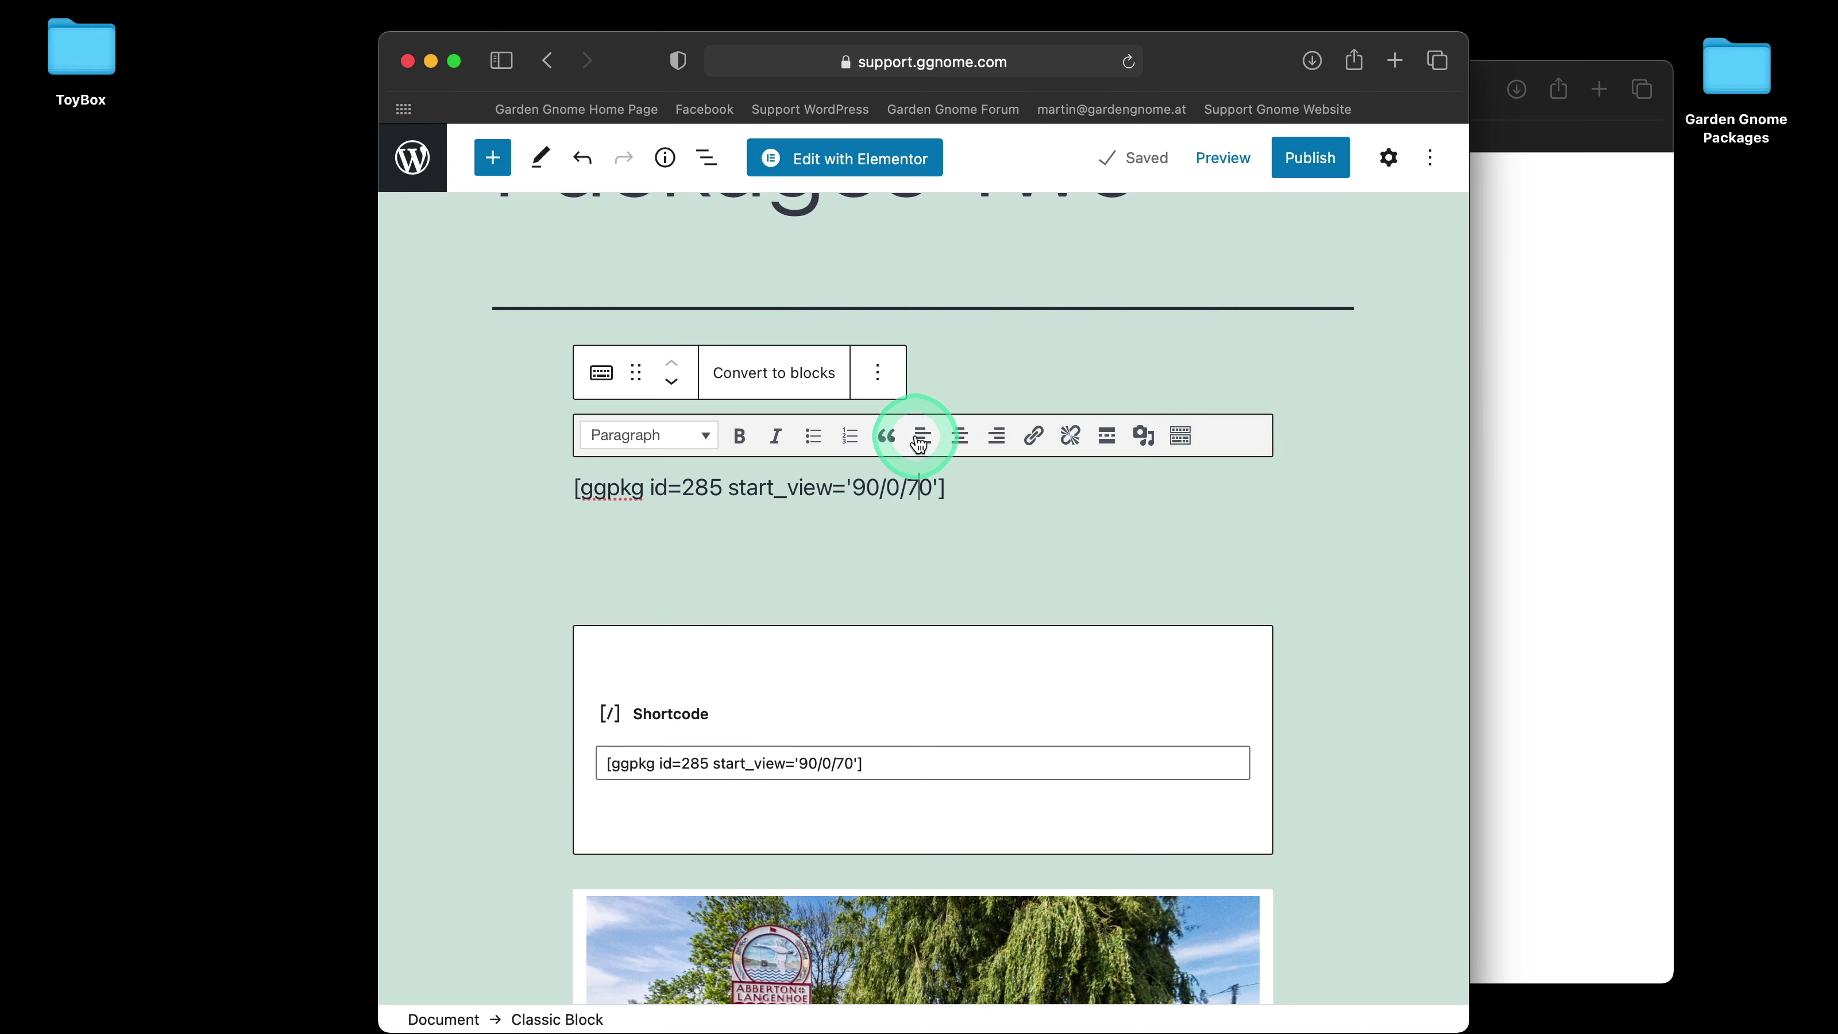
{"action": "left_click", "coordinate": [1275, 544]}
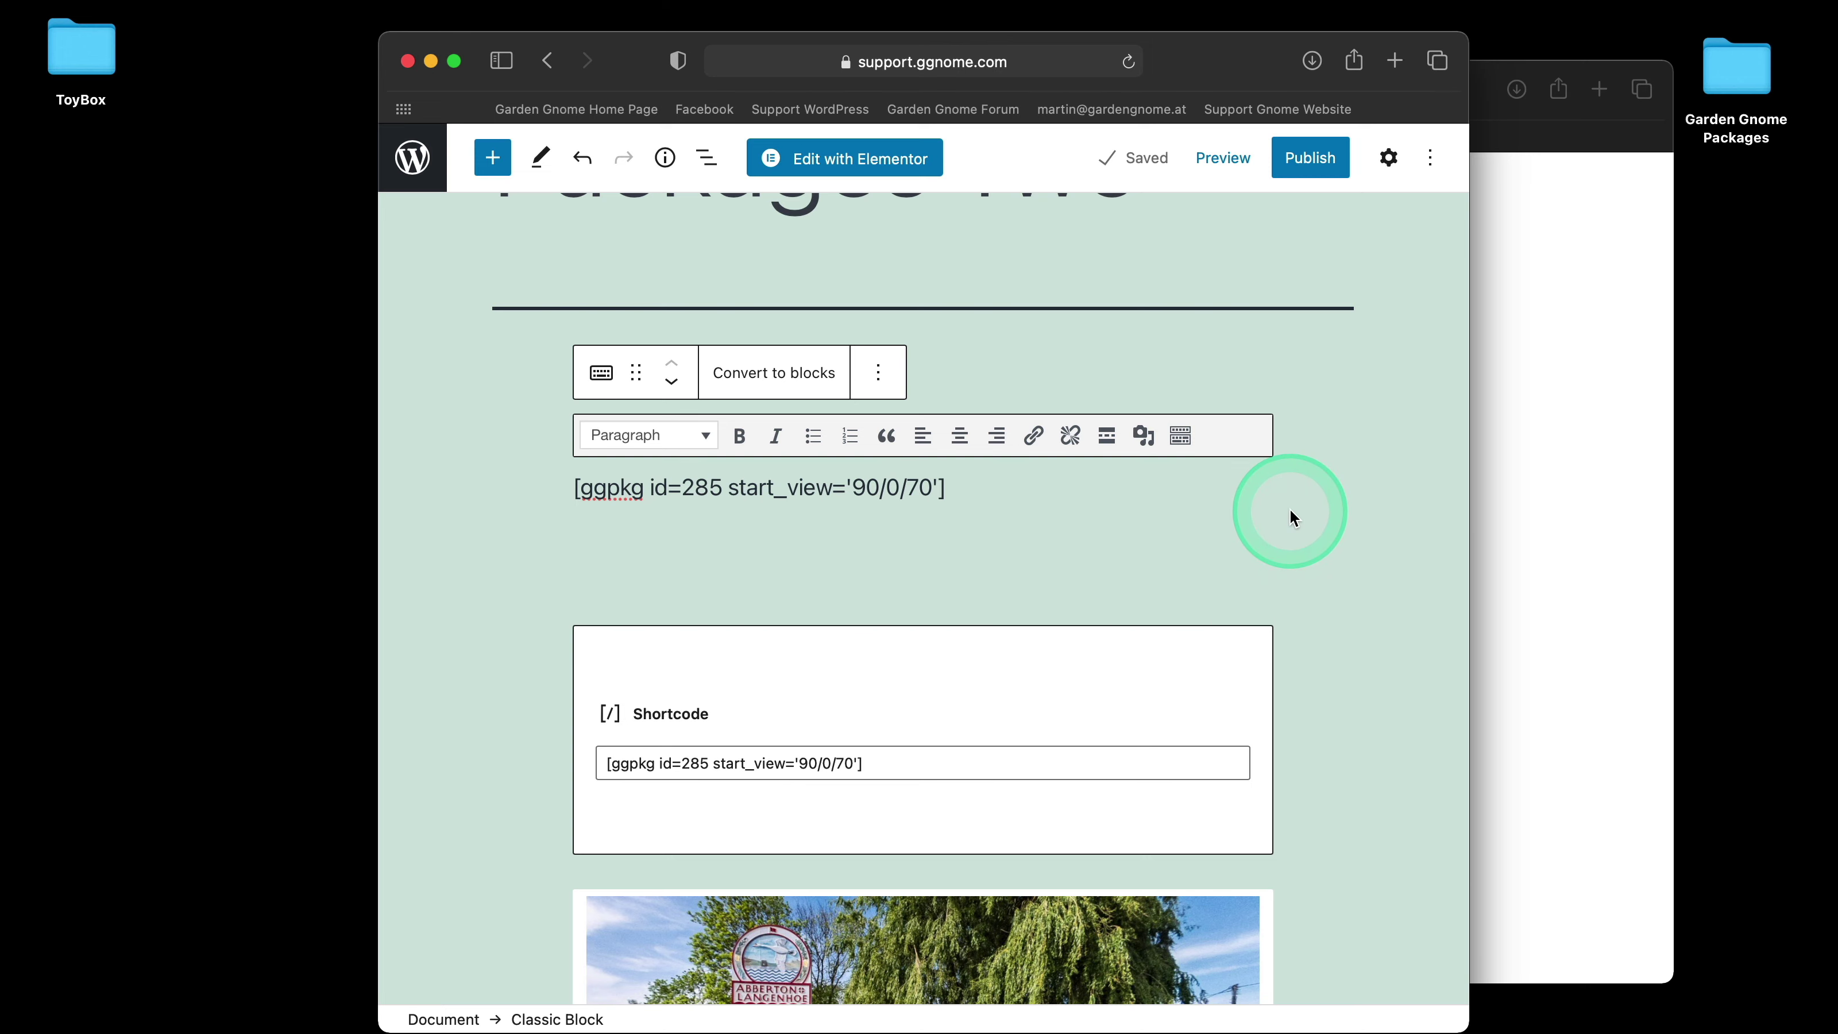
- Leave the post editor, enlarge the browser window, and check the maximum upload file size for new media
{"action": "left_click", "coordinate": [418, 161]}
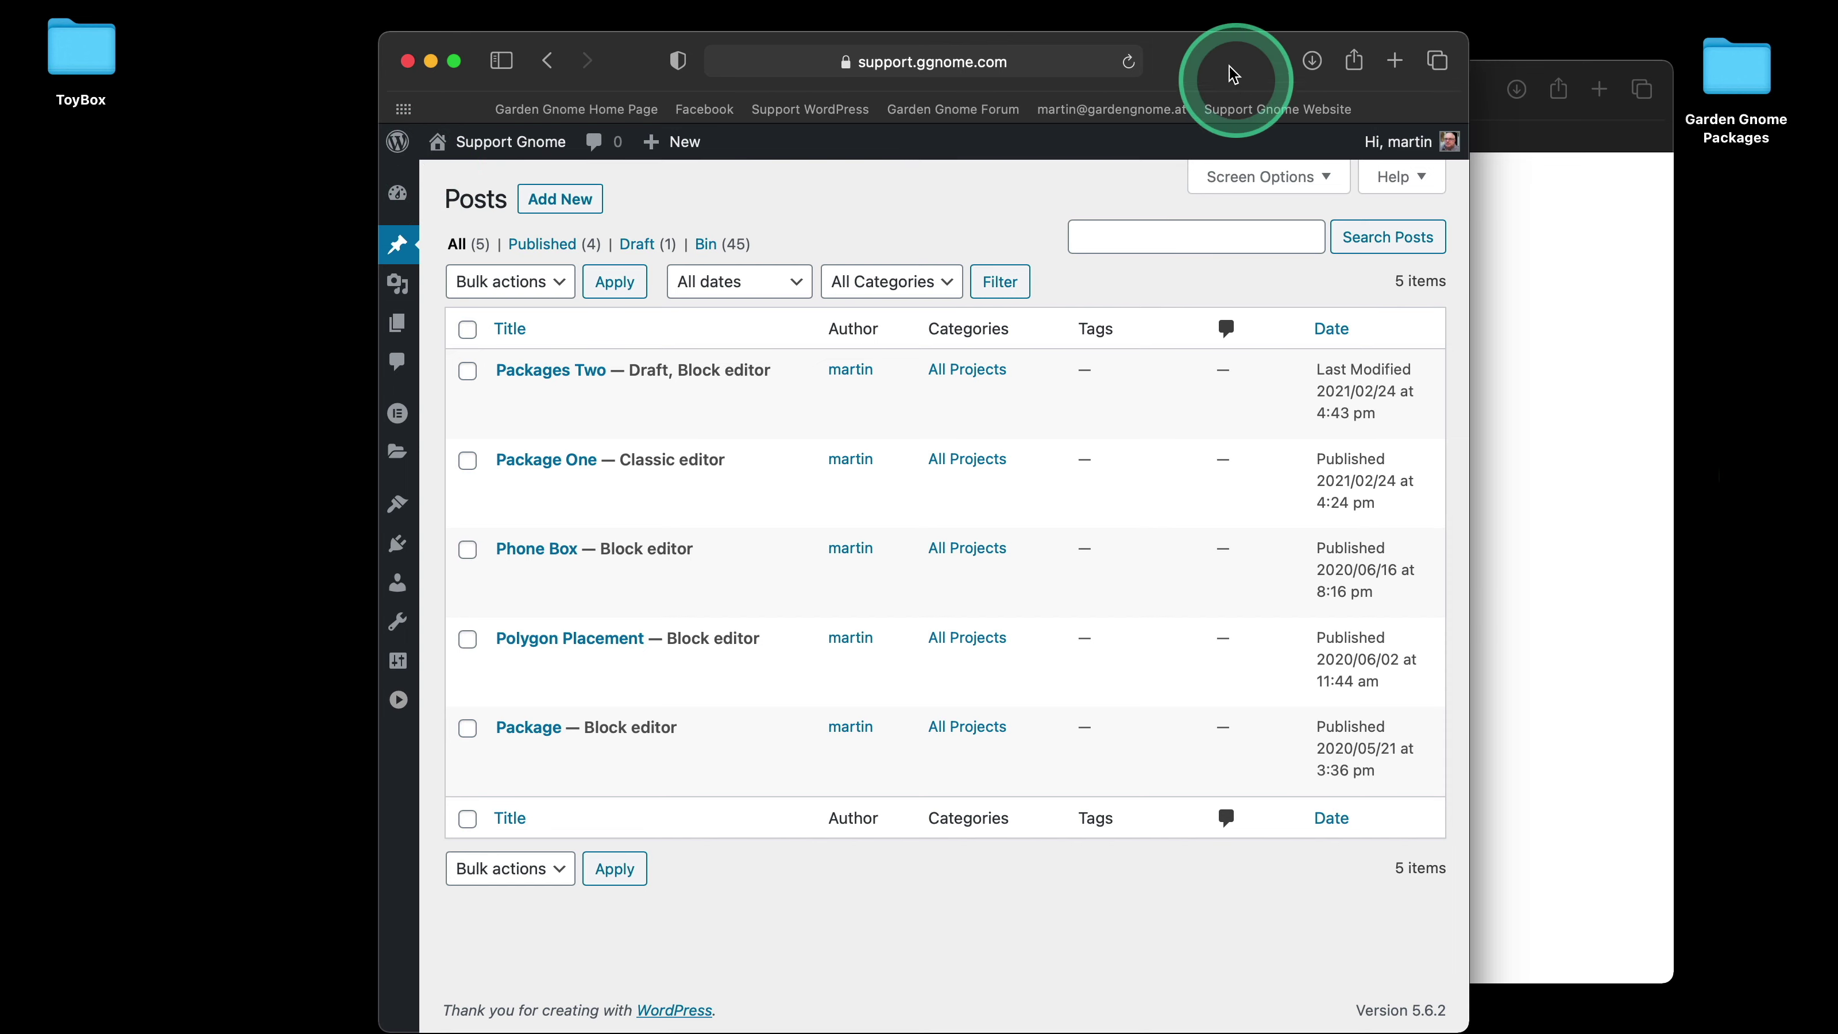
{"action": "left_click_drag", "start_coordinate": [1347, 66], "coordinate": [1185, 50]}
{"action": "left_click_drag", "start_coordinate": [1311, 1012], "coordinate": [1635, 967]}
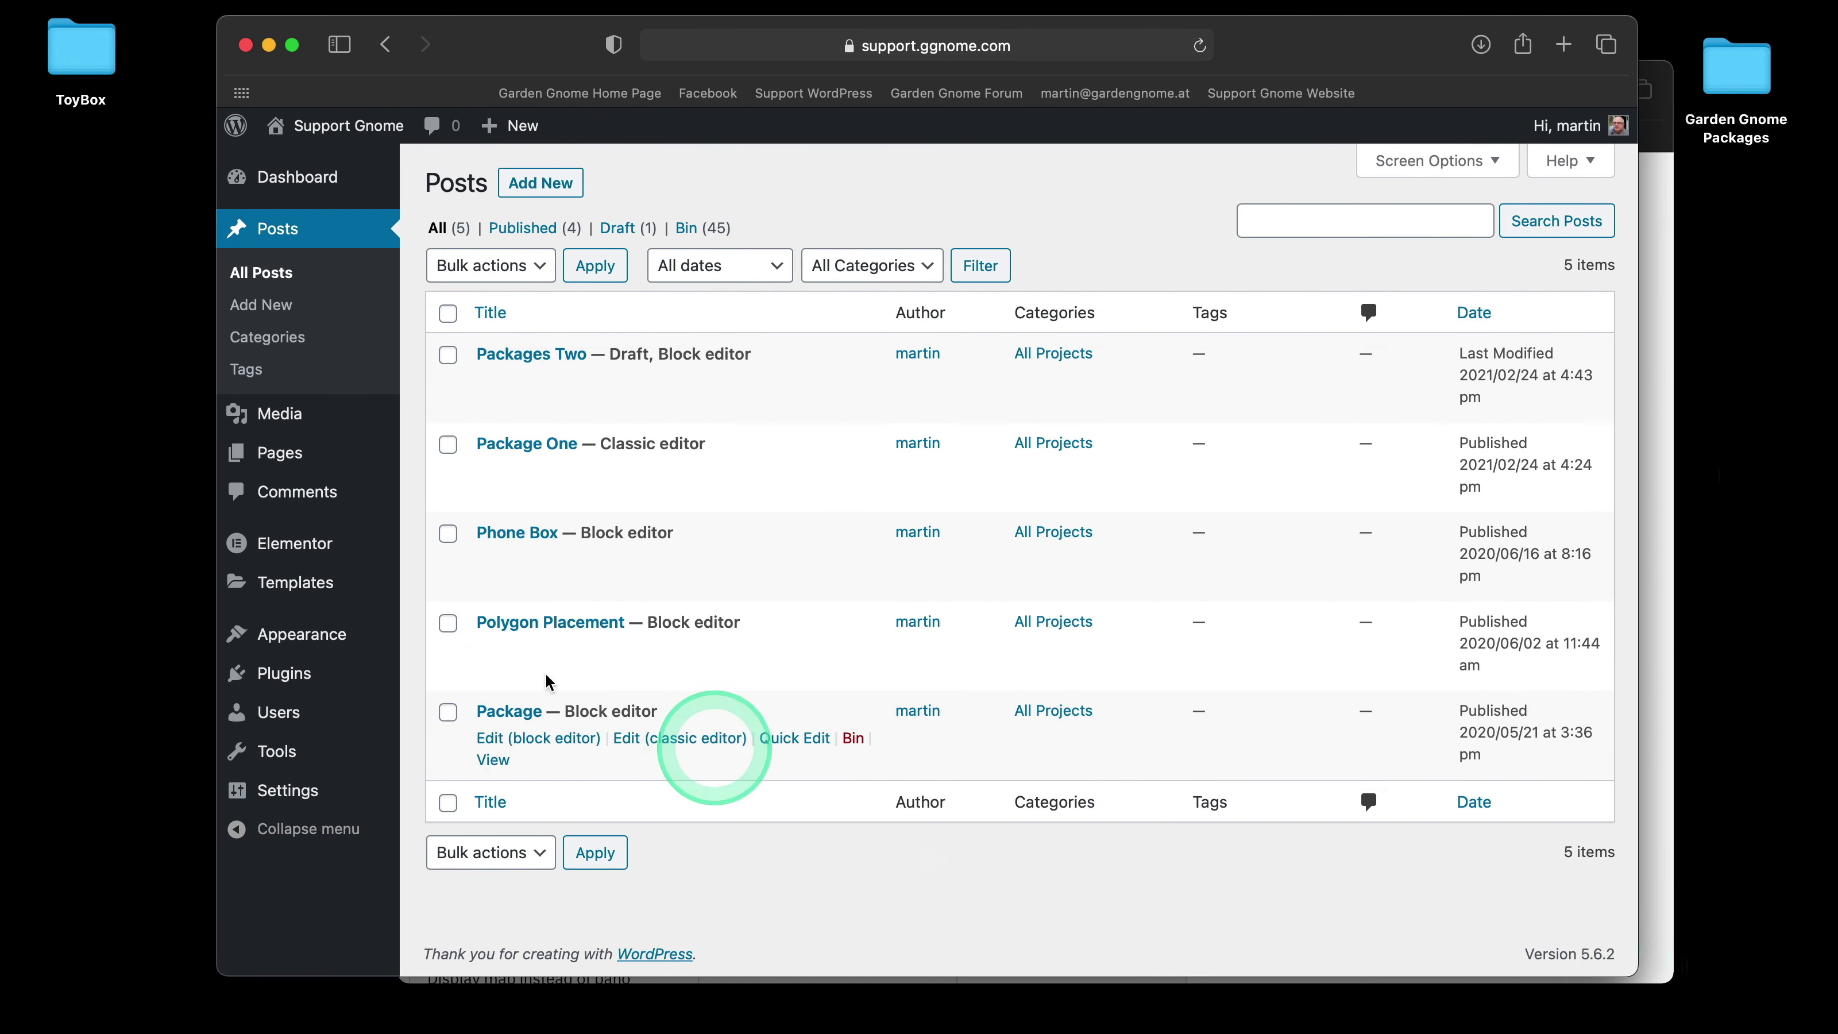
{"action": "mouse_move", "coordinate": [300, 414]}
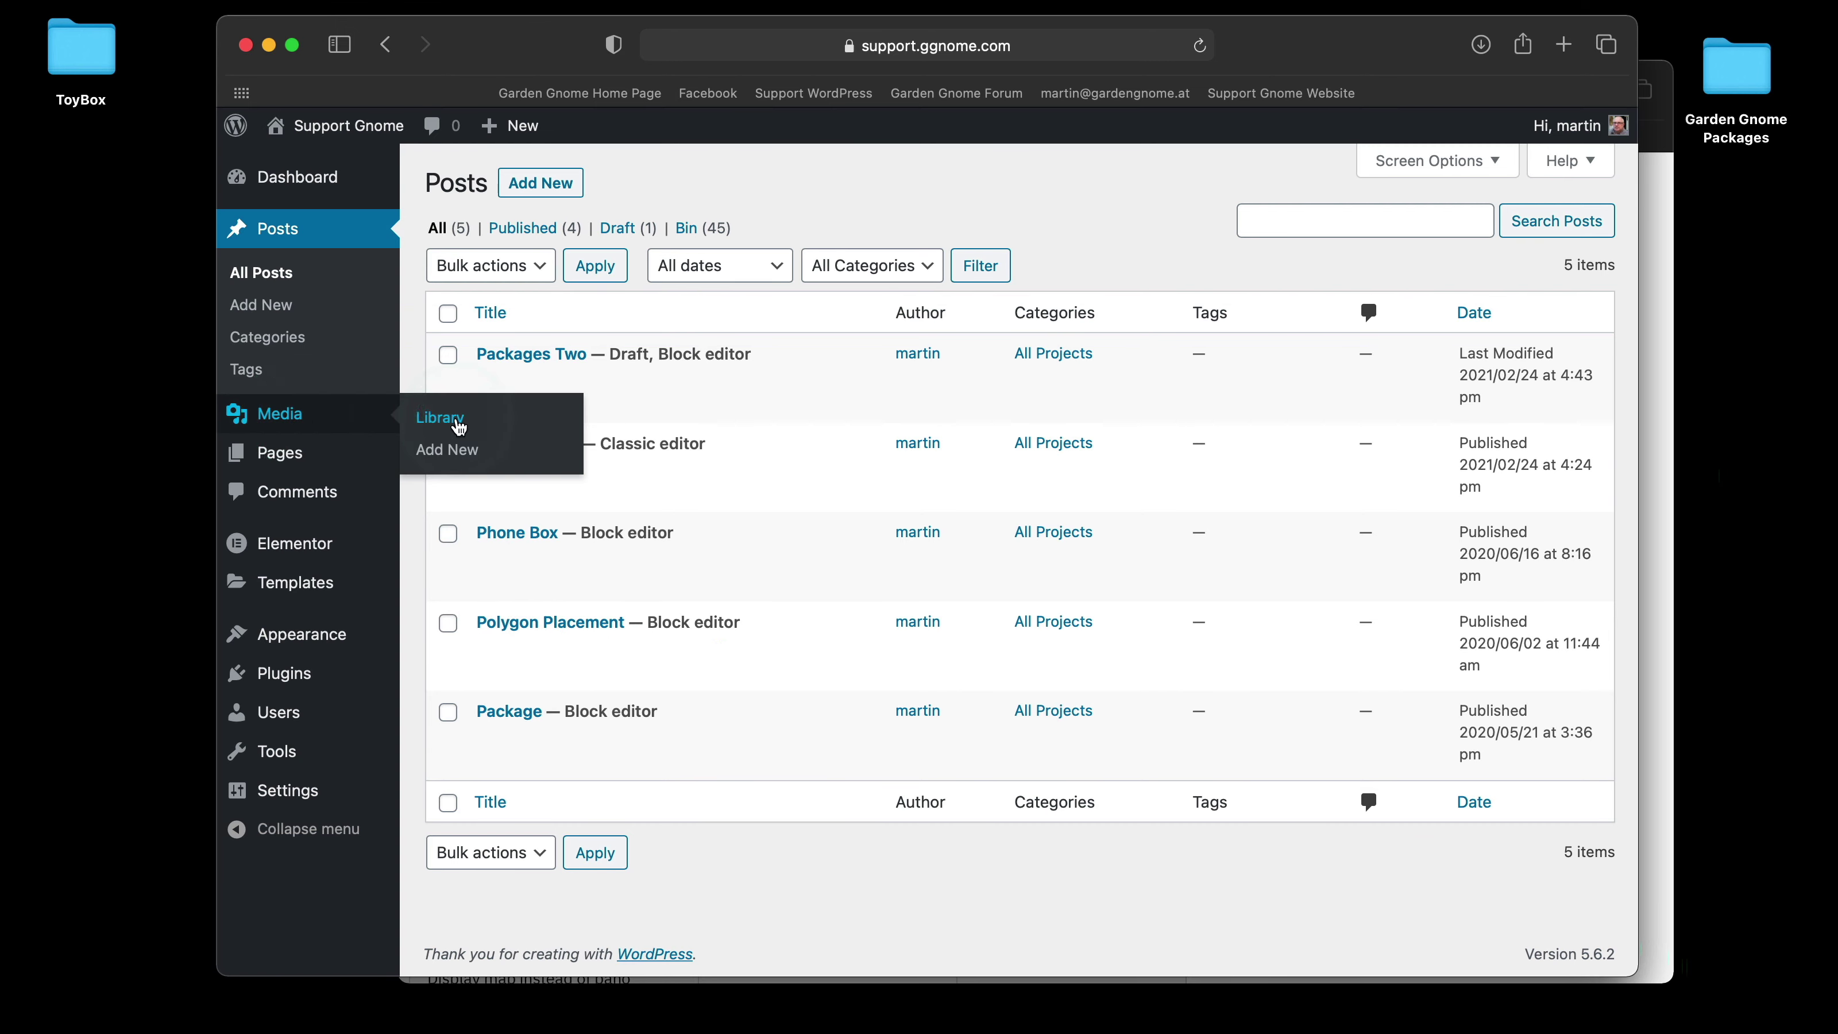
{"action": "left_click", "coordinate": [462, 448]}
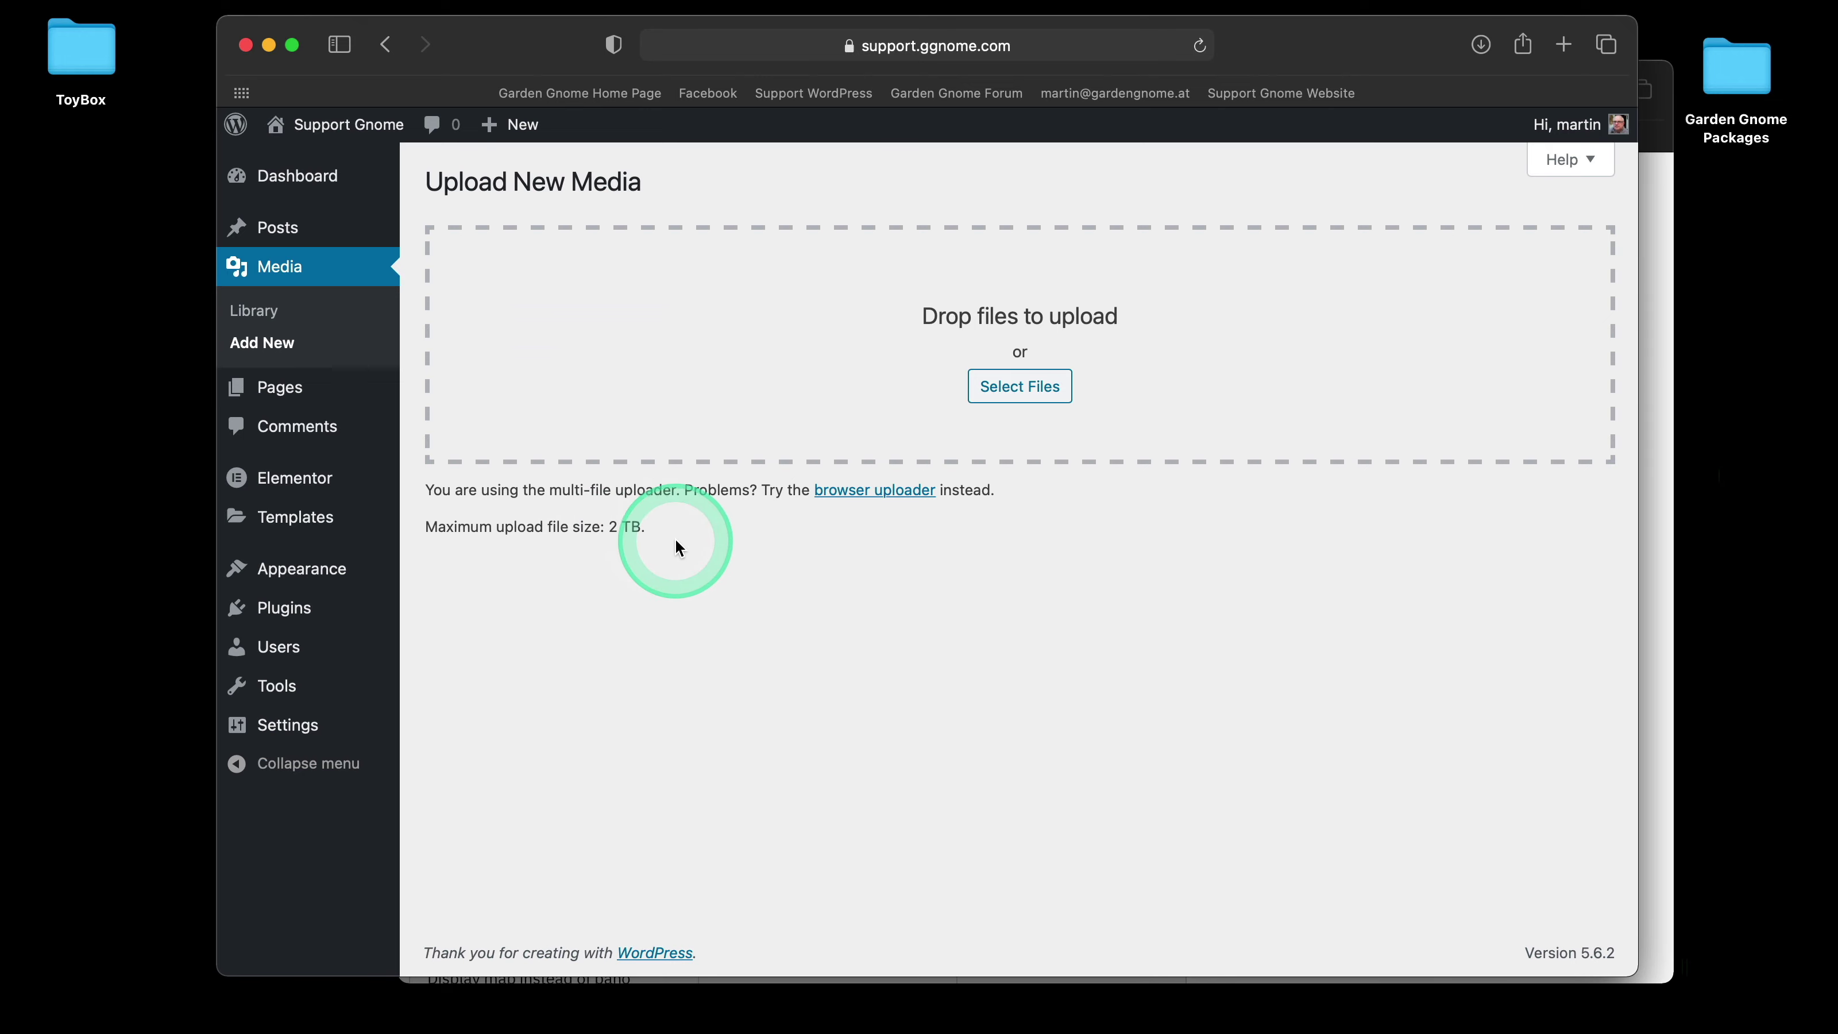
- Deactivate the Tuxedo Big File Uploads plugin
{"action": "left_click", "coordinate": [301, 616]}
{"action": "scroll", "coordinate": [832, 688], "scroll_direction": "down", "scroll_amount": 5}
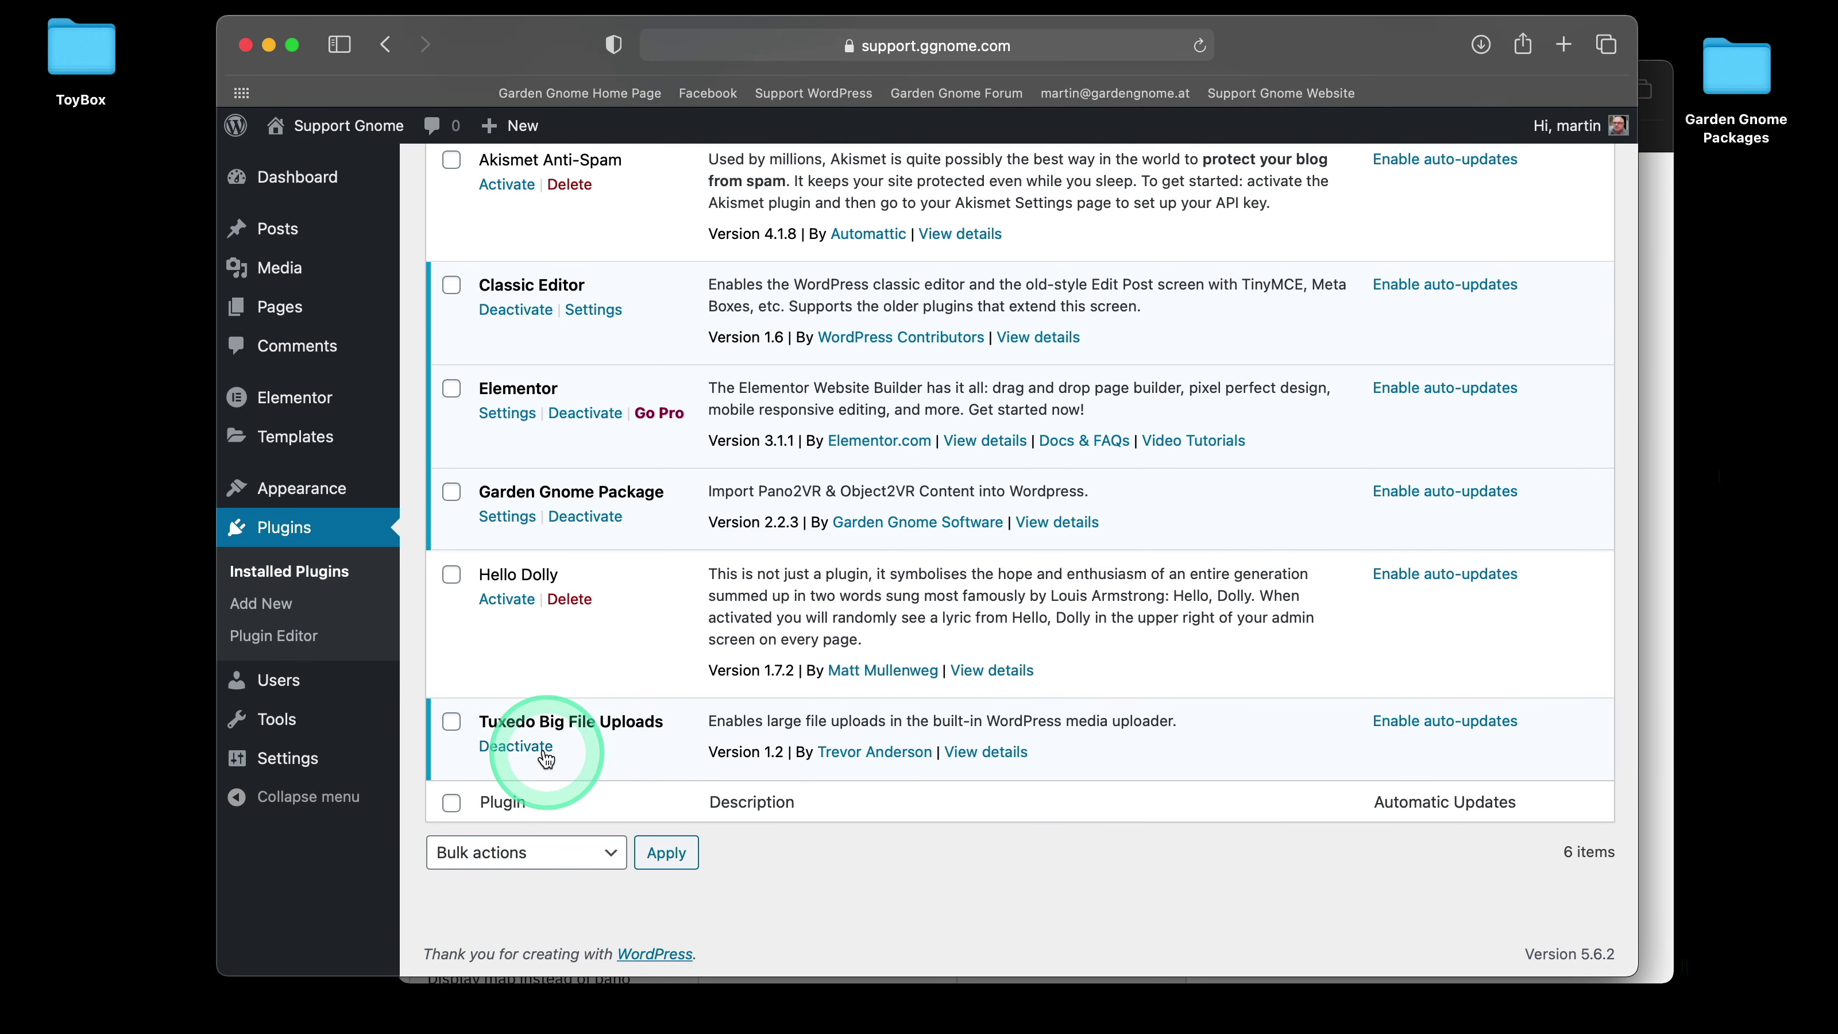
{"action": "left_click", "coordinate": [516, 746]}
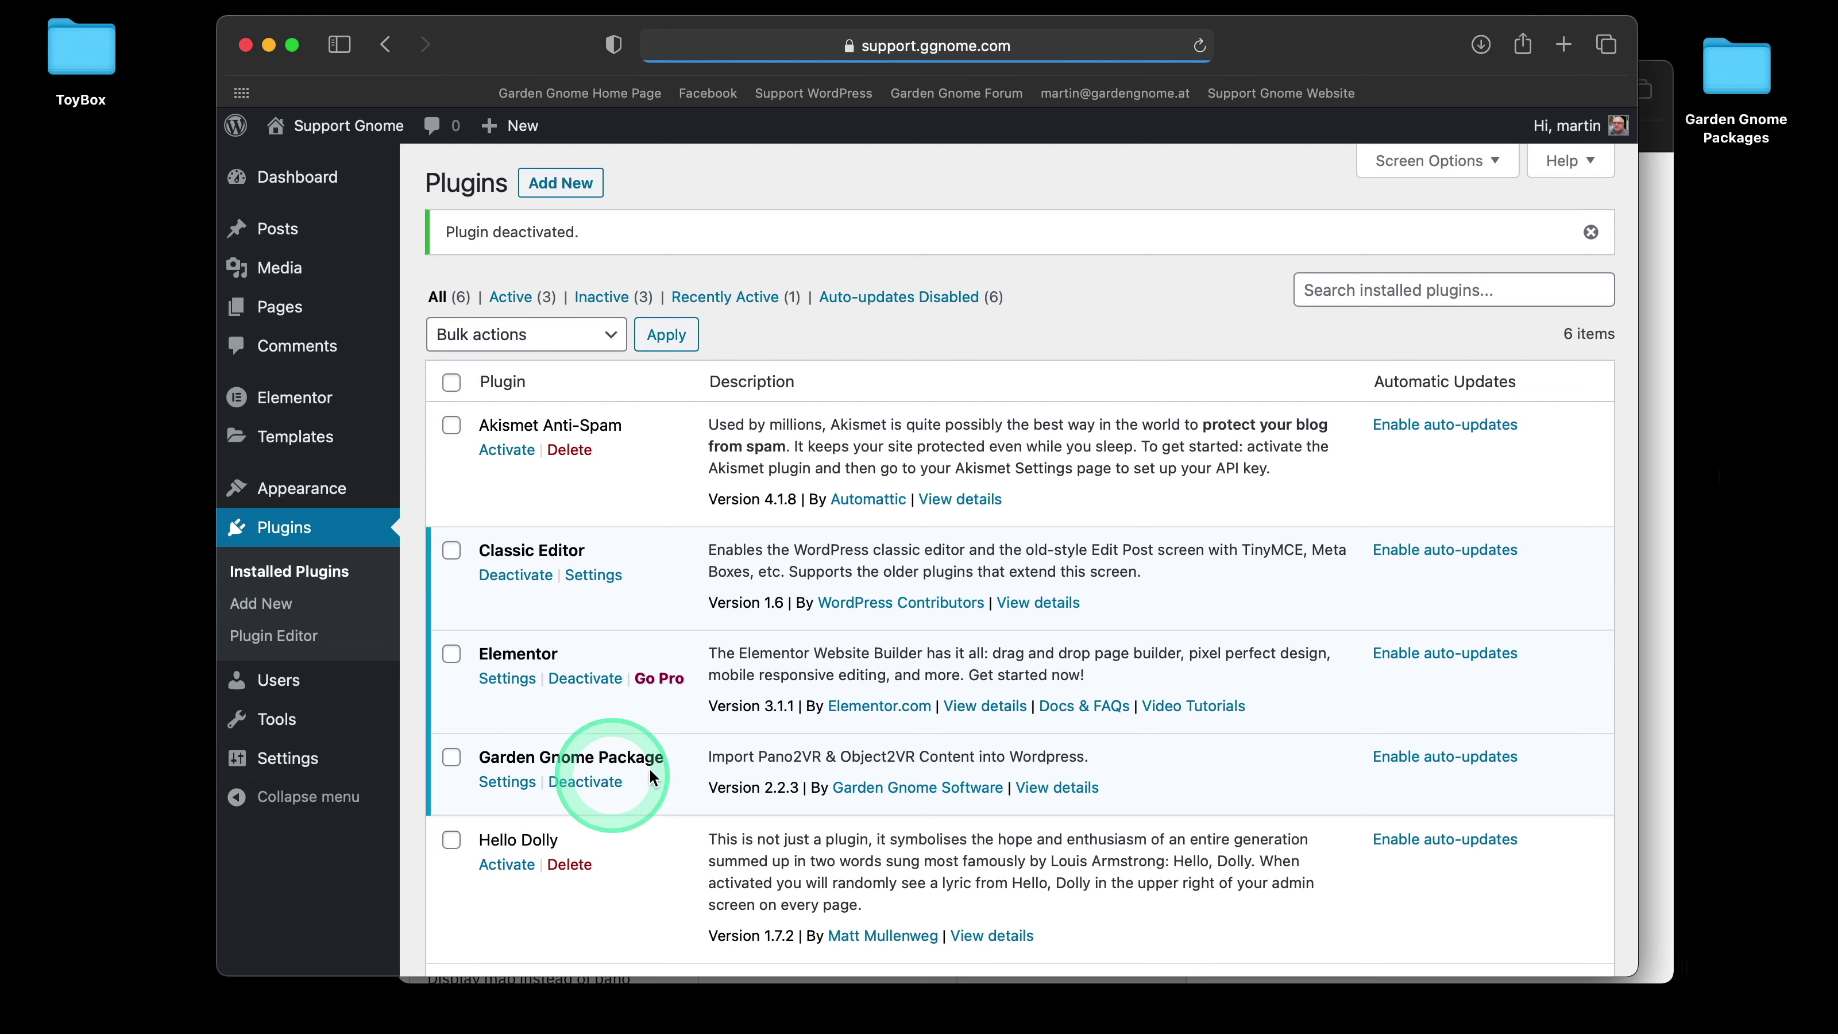
{"action": "scroll", "coordinate": [669, 768], "scroll_direction": "down", "scroll_amount": 5}
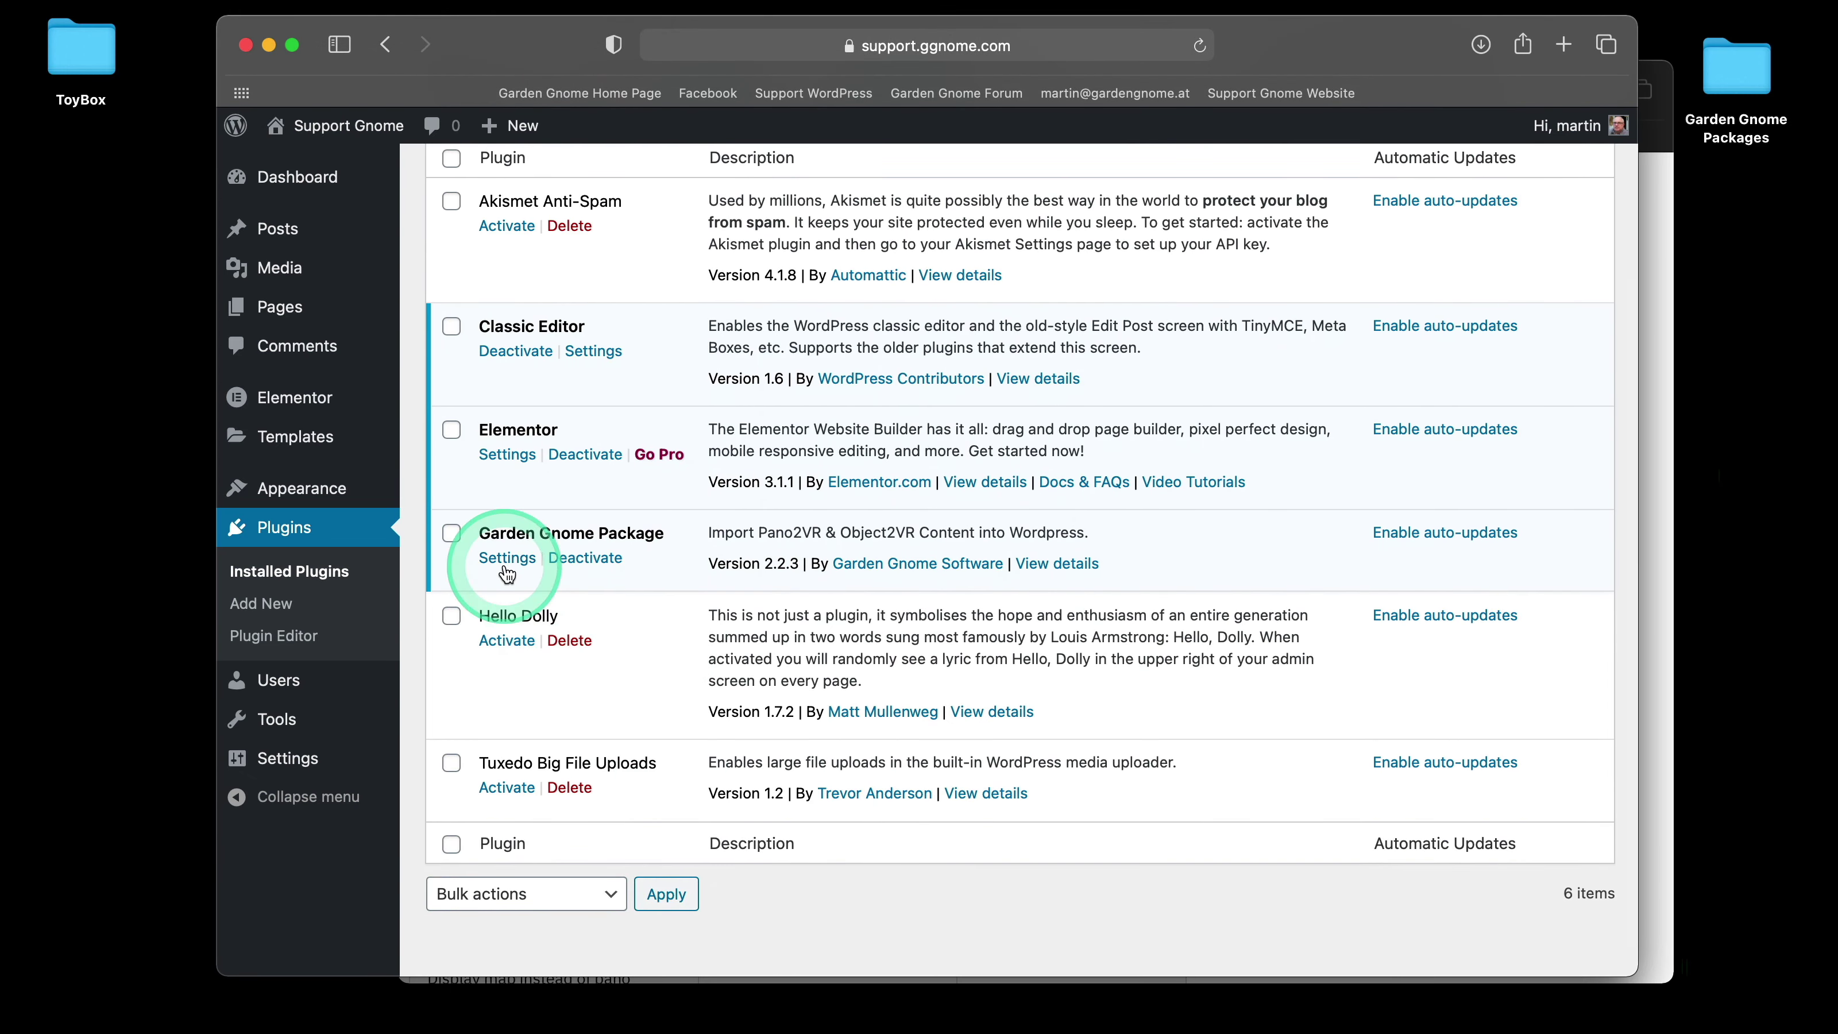
- Return to the Upload New Media page and check the maximum upload file size with the plugin deactivated
{"action": "mouse_move", "coordinate": [335, 269]}
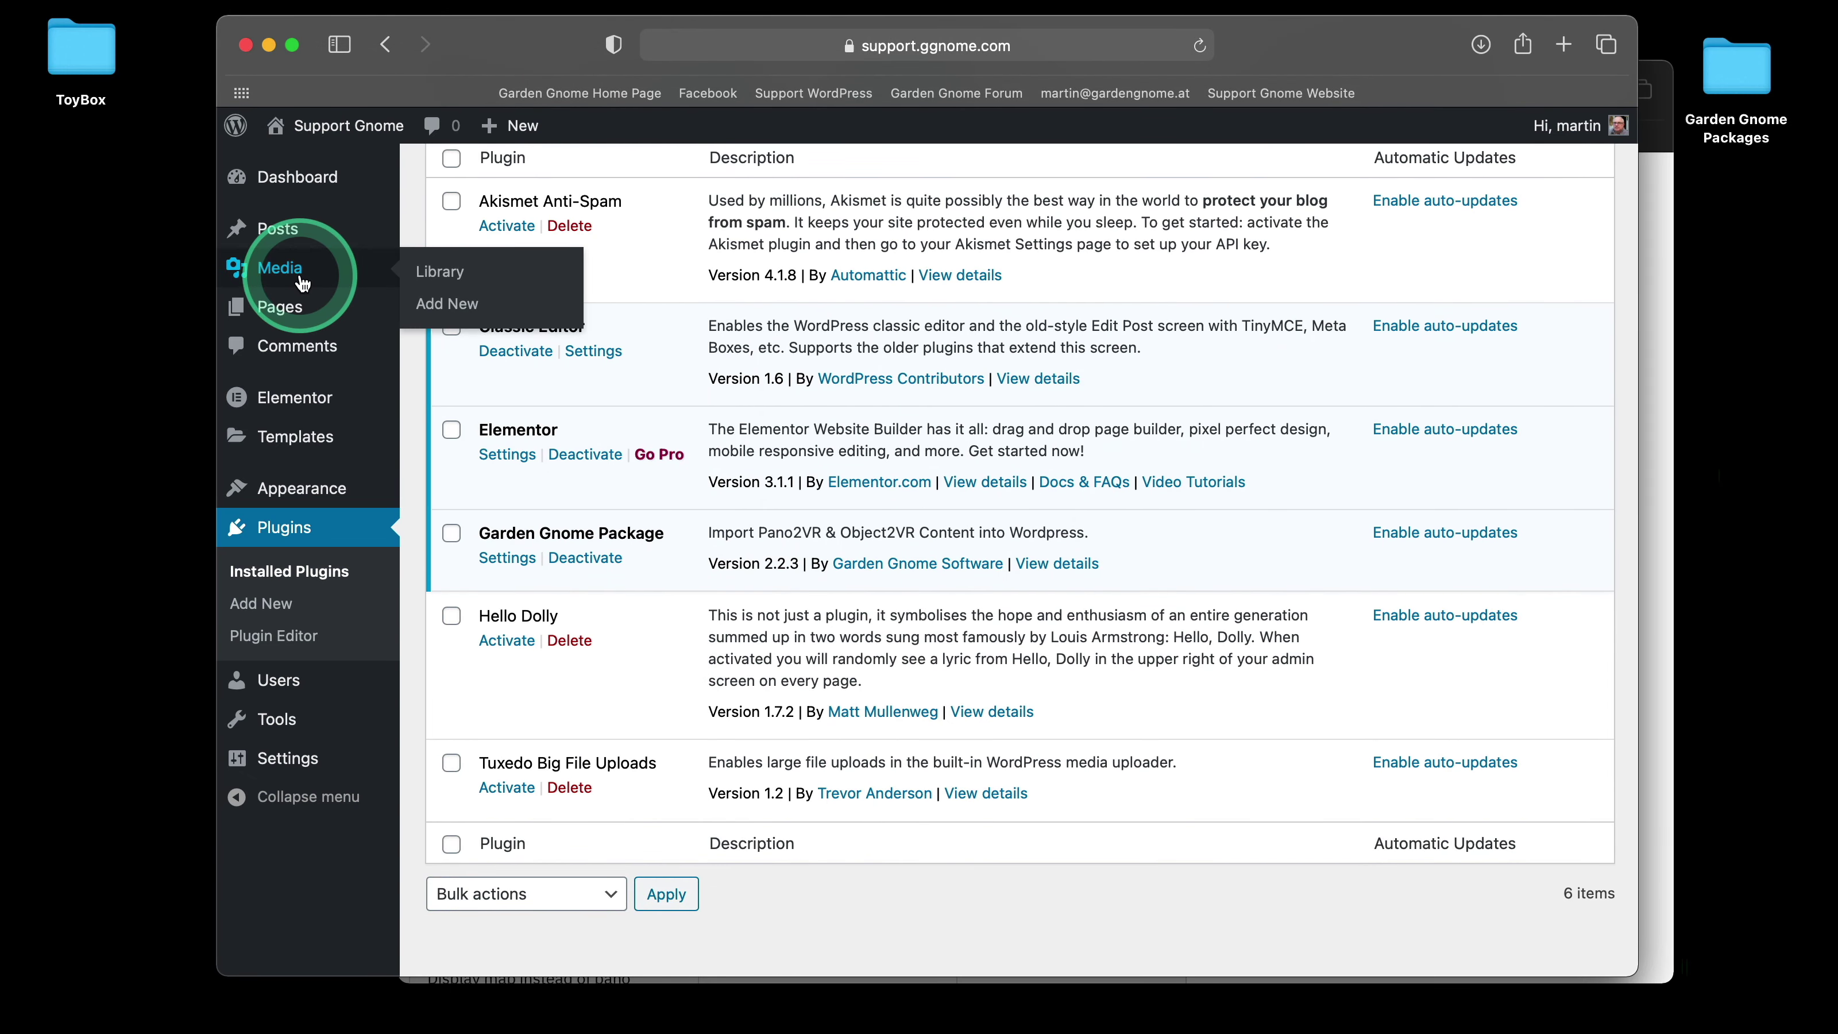
{"action": "left_click", "coordinate": [463, 305]}
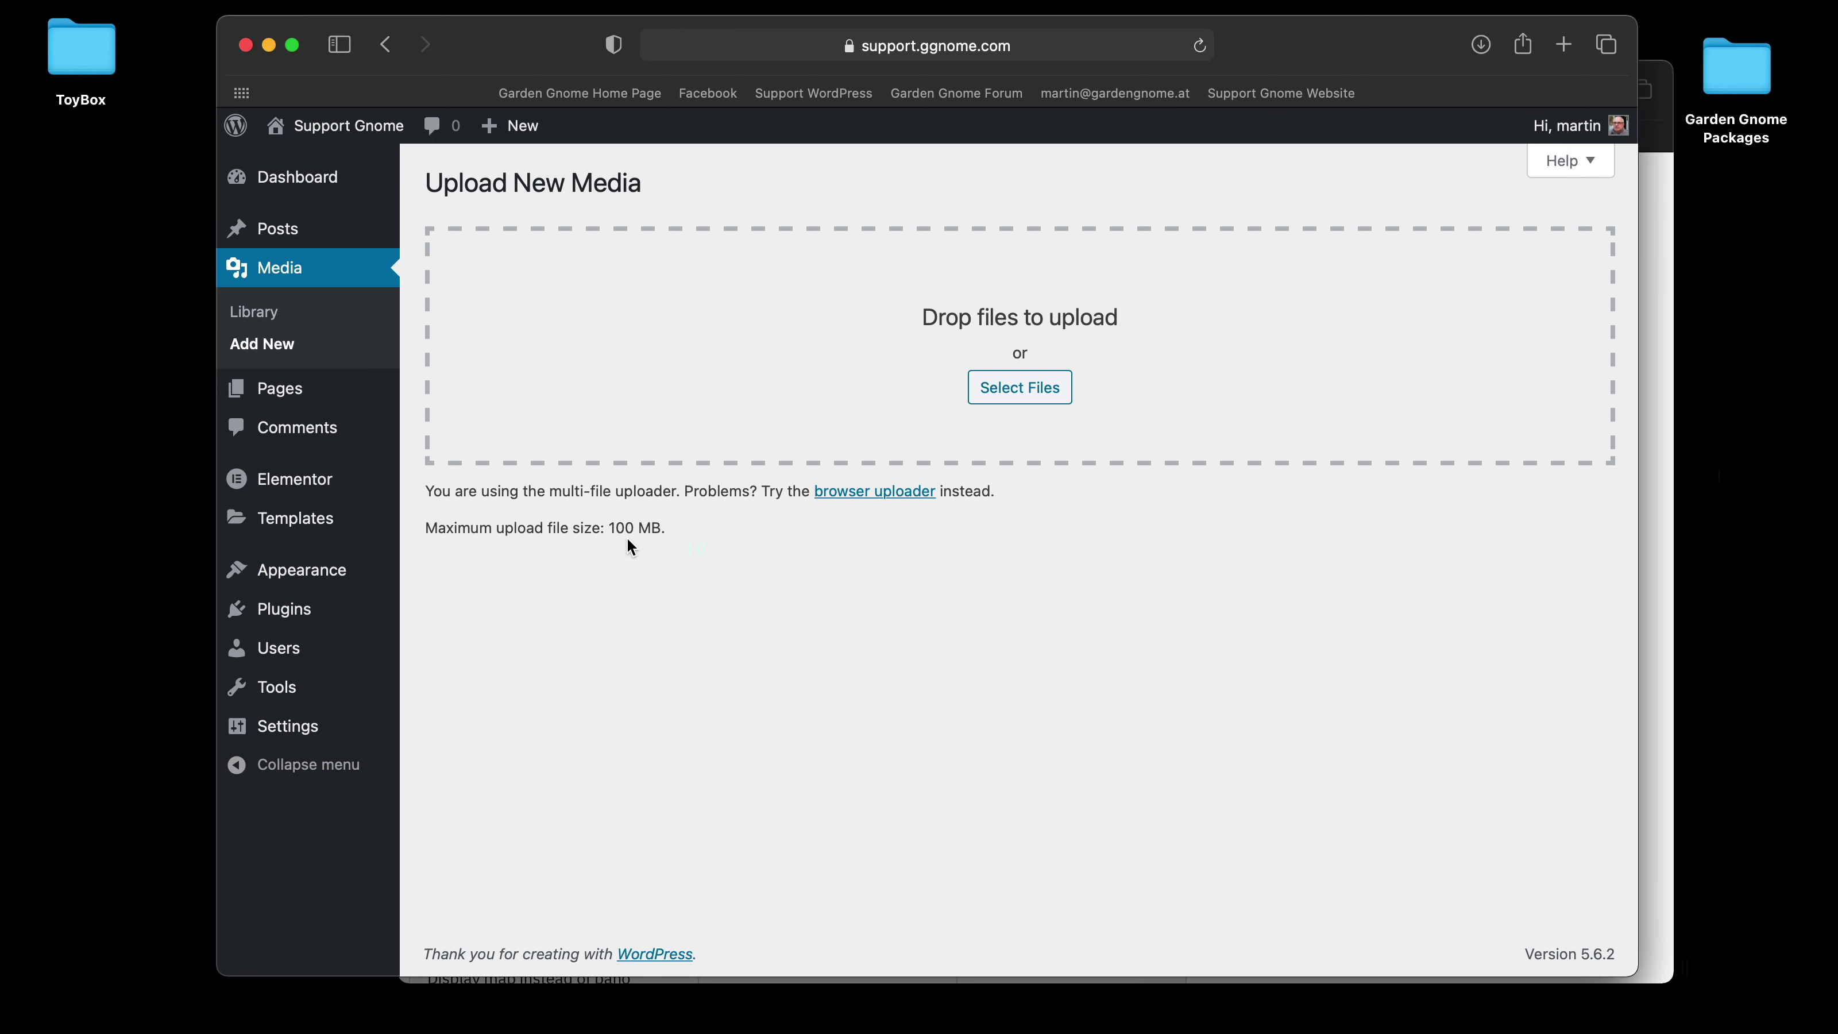
{"action": "left_click", "coordinate": [622, 537]}
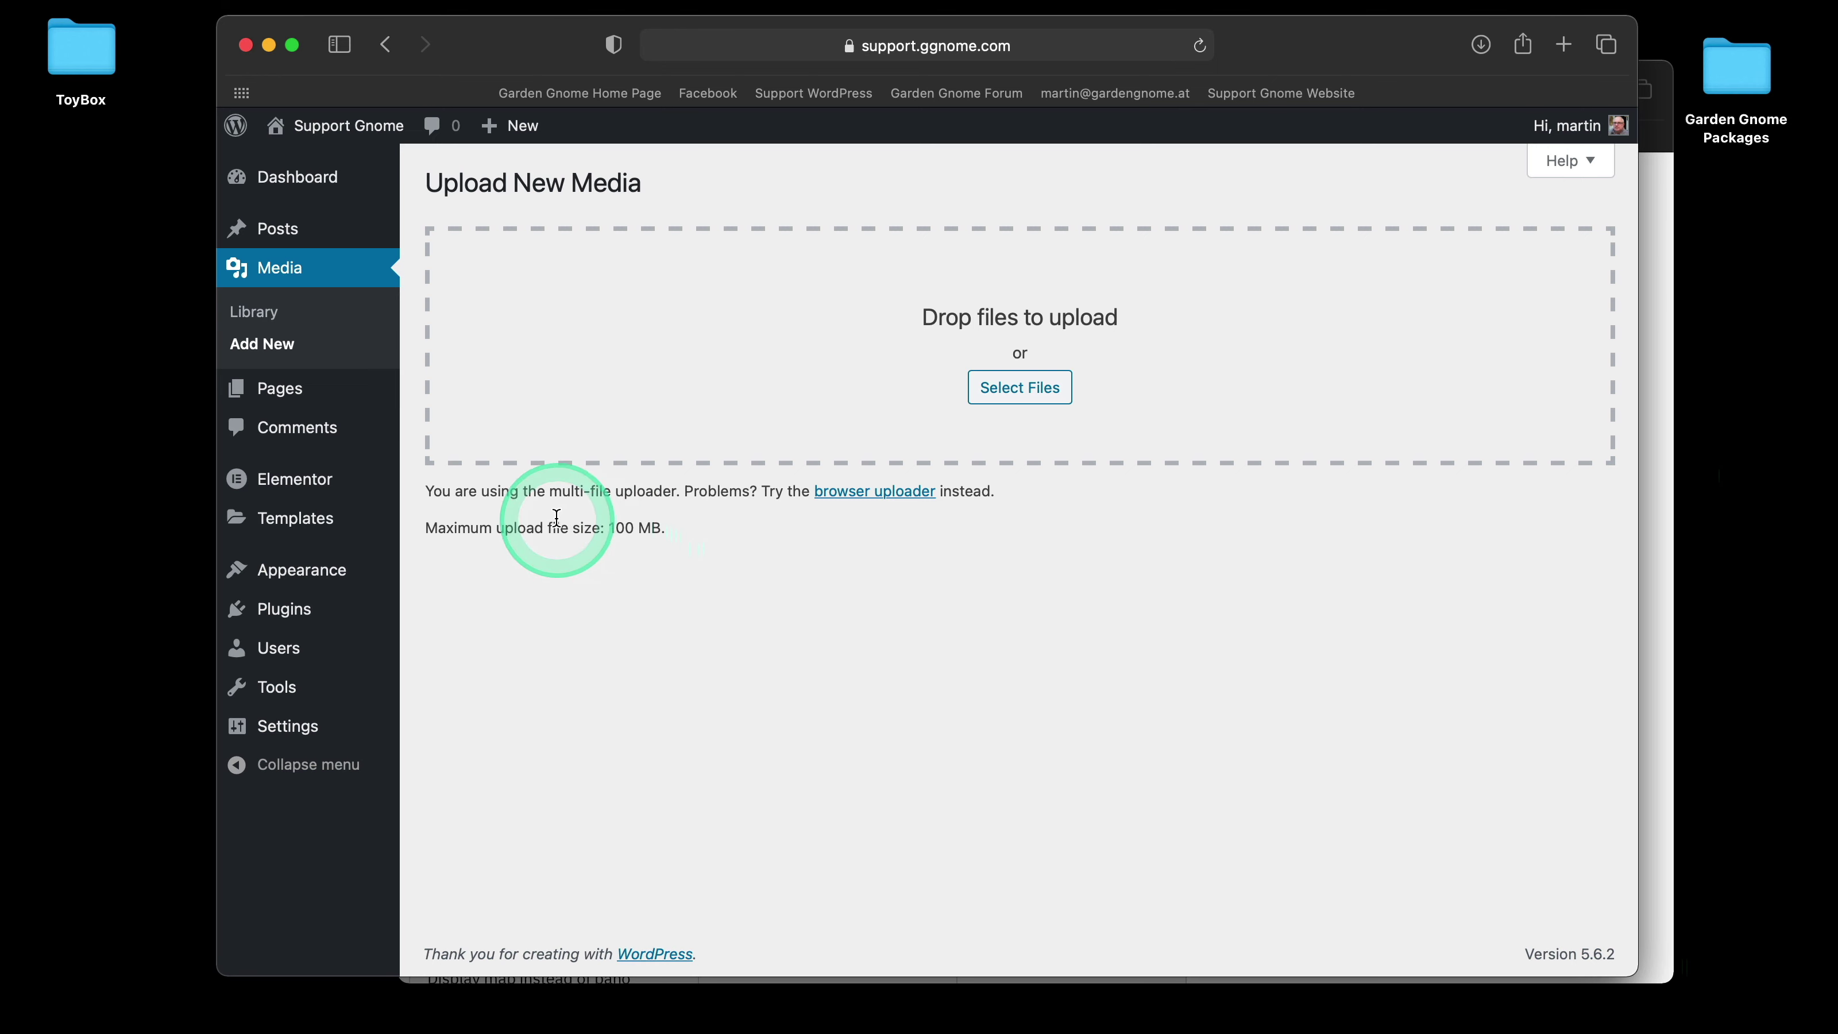
- Return to the installed plugins and activate the Tuxedo Big File Uploads plugin
{"action": "mouse_move", "coordinate": [301, 614]}
{"action": "left_click", "coordinate": [499, 611]}
{"action": "scroll", "coordinate": [768, 605], "scroll_direction": "down", "scroll_amount": 3}
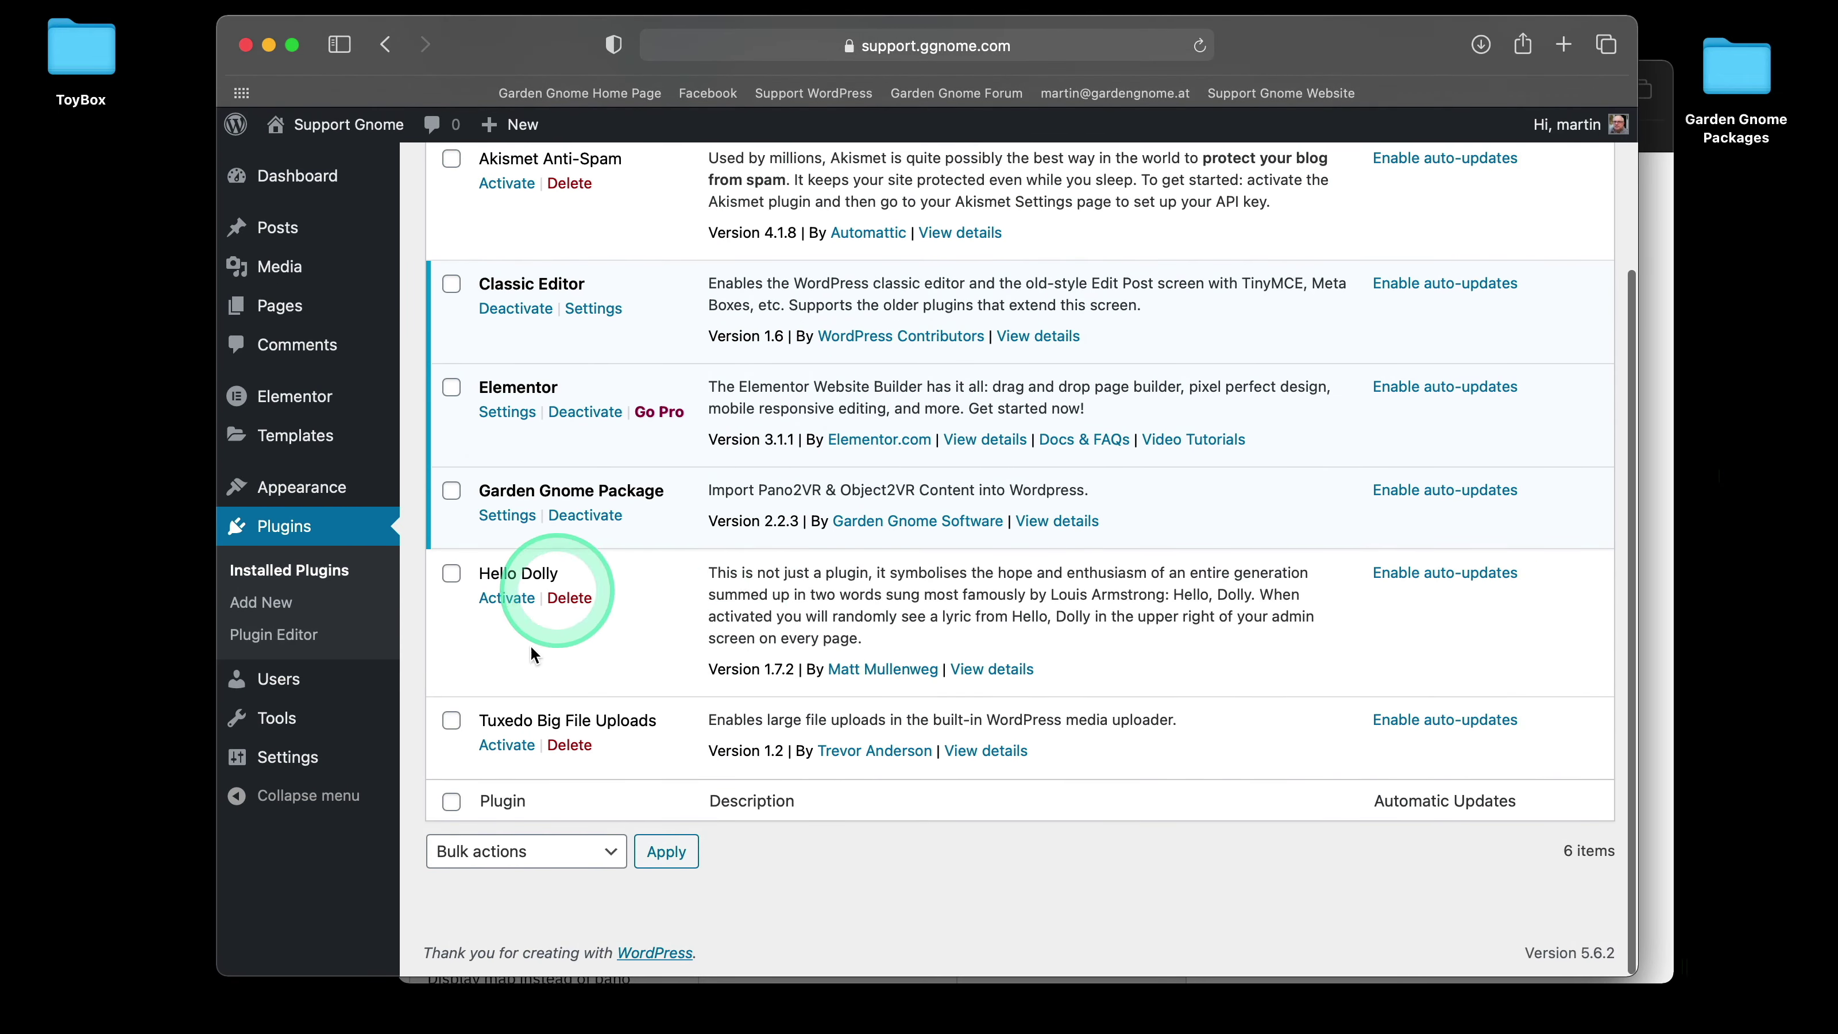
{"action": "left_click", "coordinate": [511, 744]}
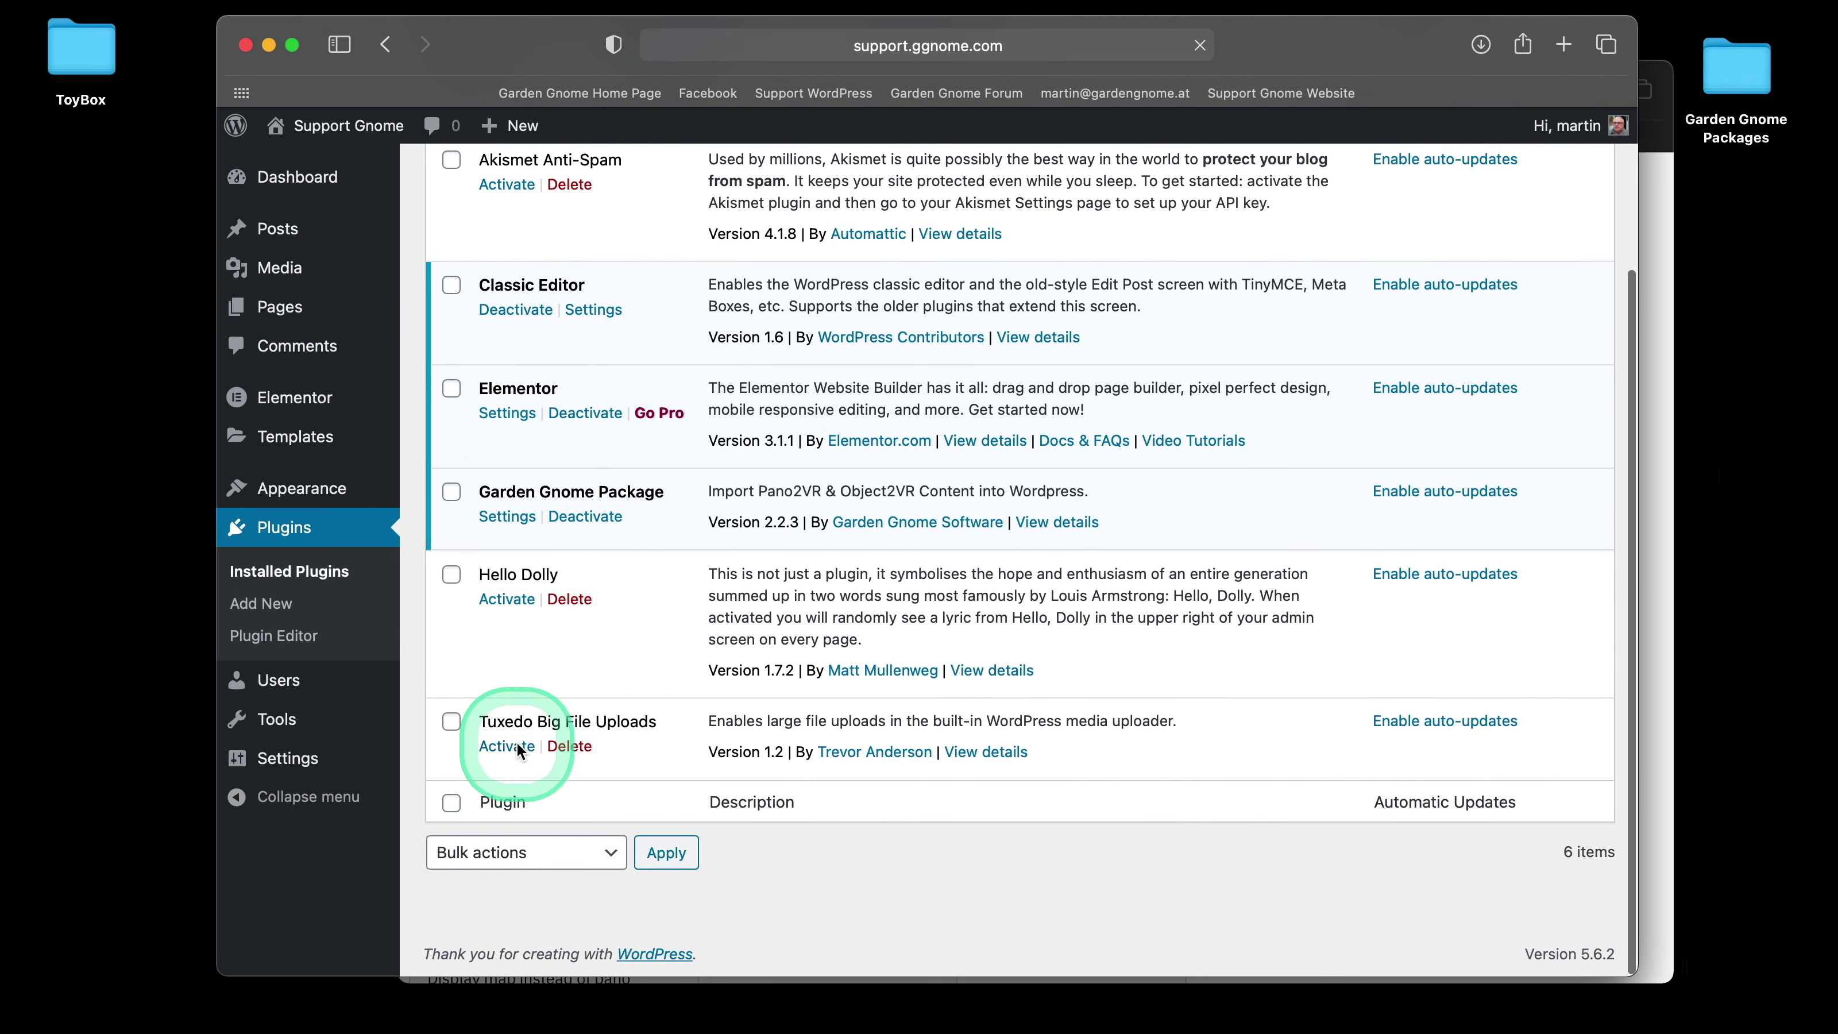
- Return to the Upload New Media page and check the maximum upload file size with the plugin reactivated
{"action": "mouse_move", "coordinate": [279, 267]}
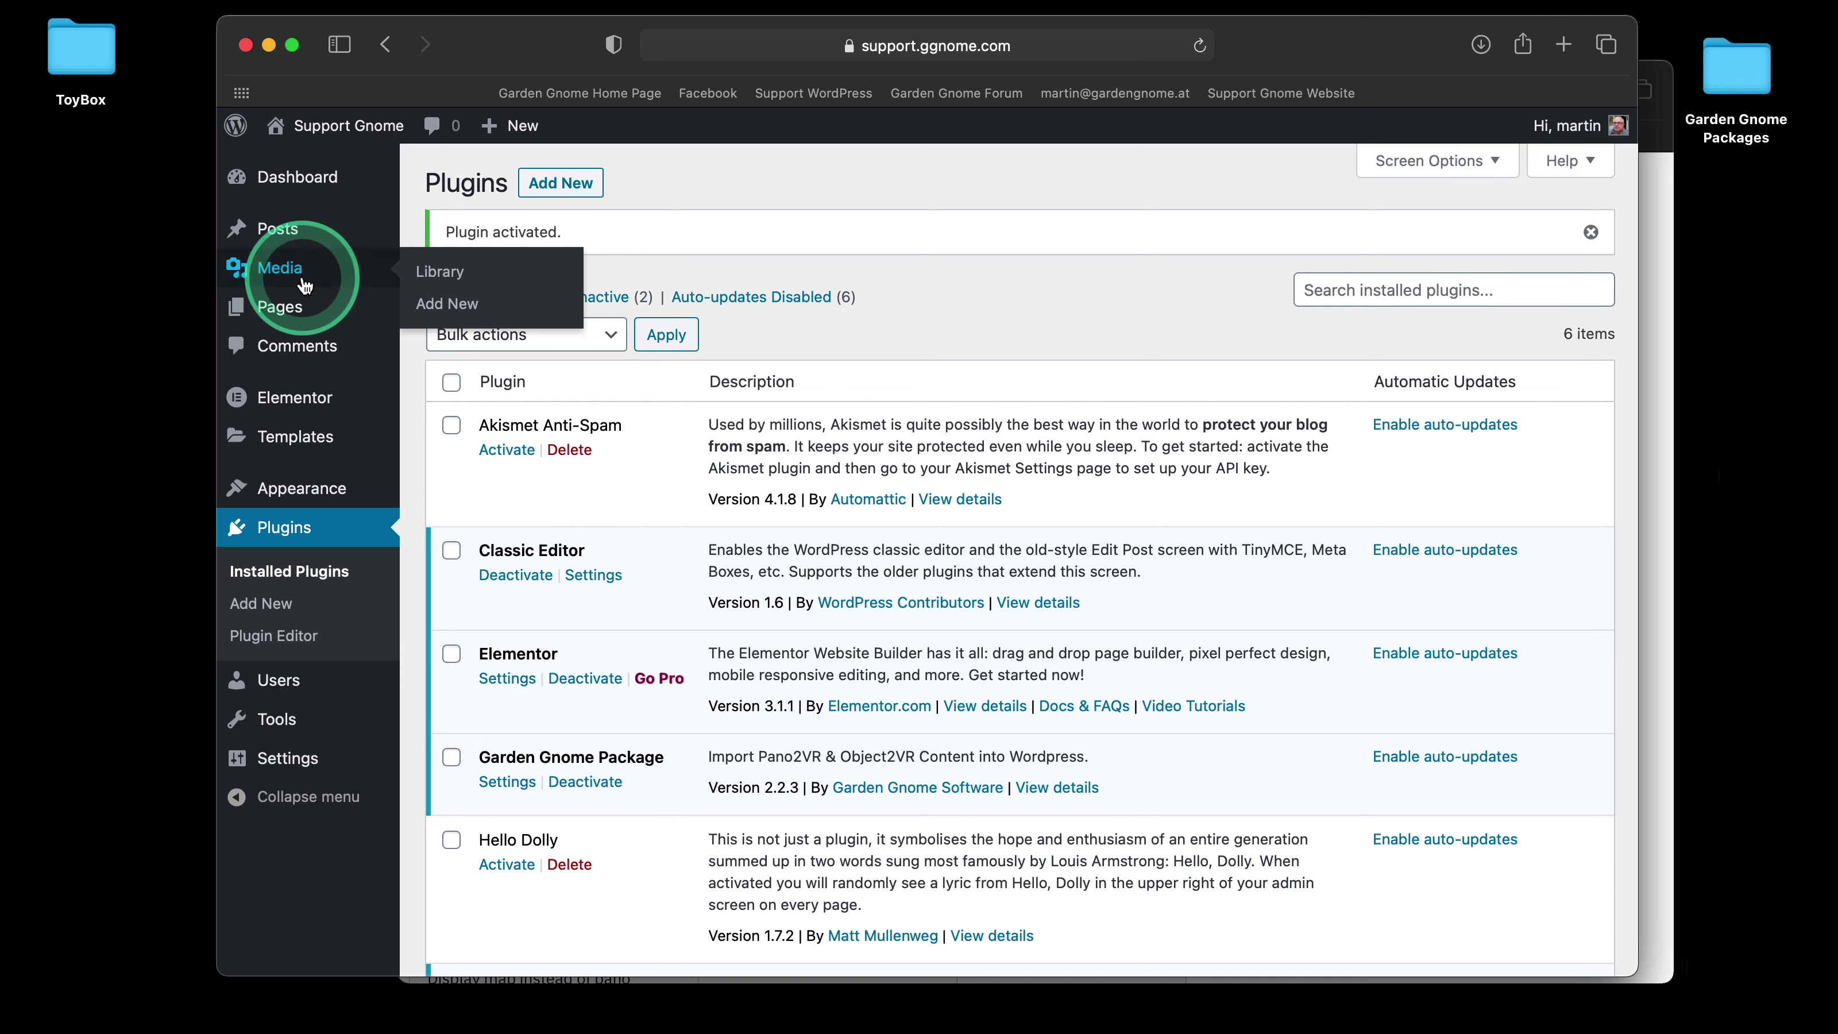
{"action": "left_click", "coordinate": [468, 303]}
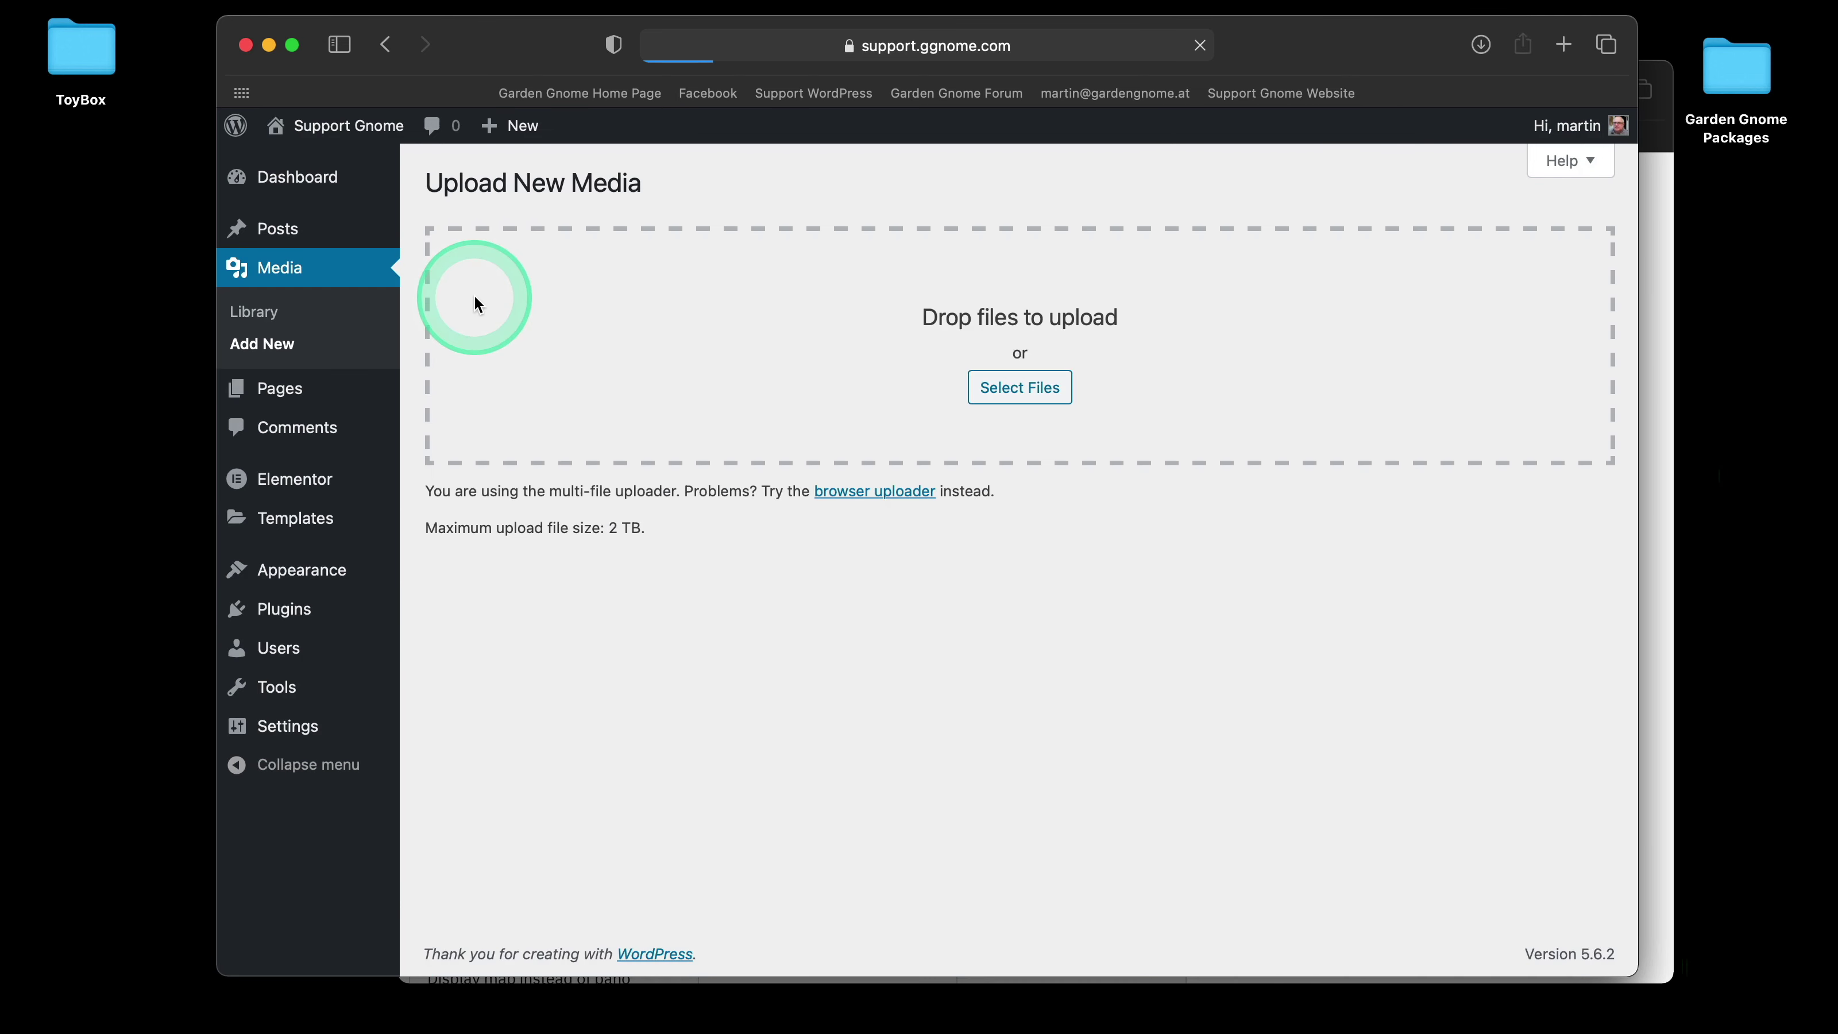
{"action": "left_click_drag", "start_coordinate": [610, 534], "coordinate": [760, 559]}
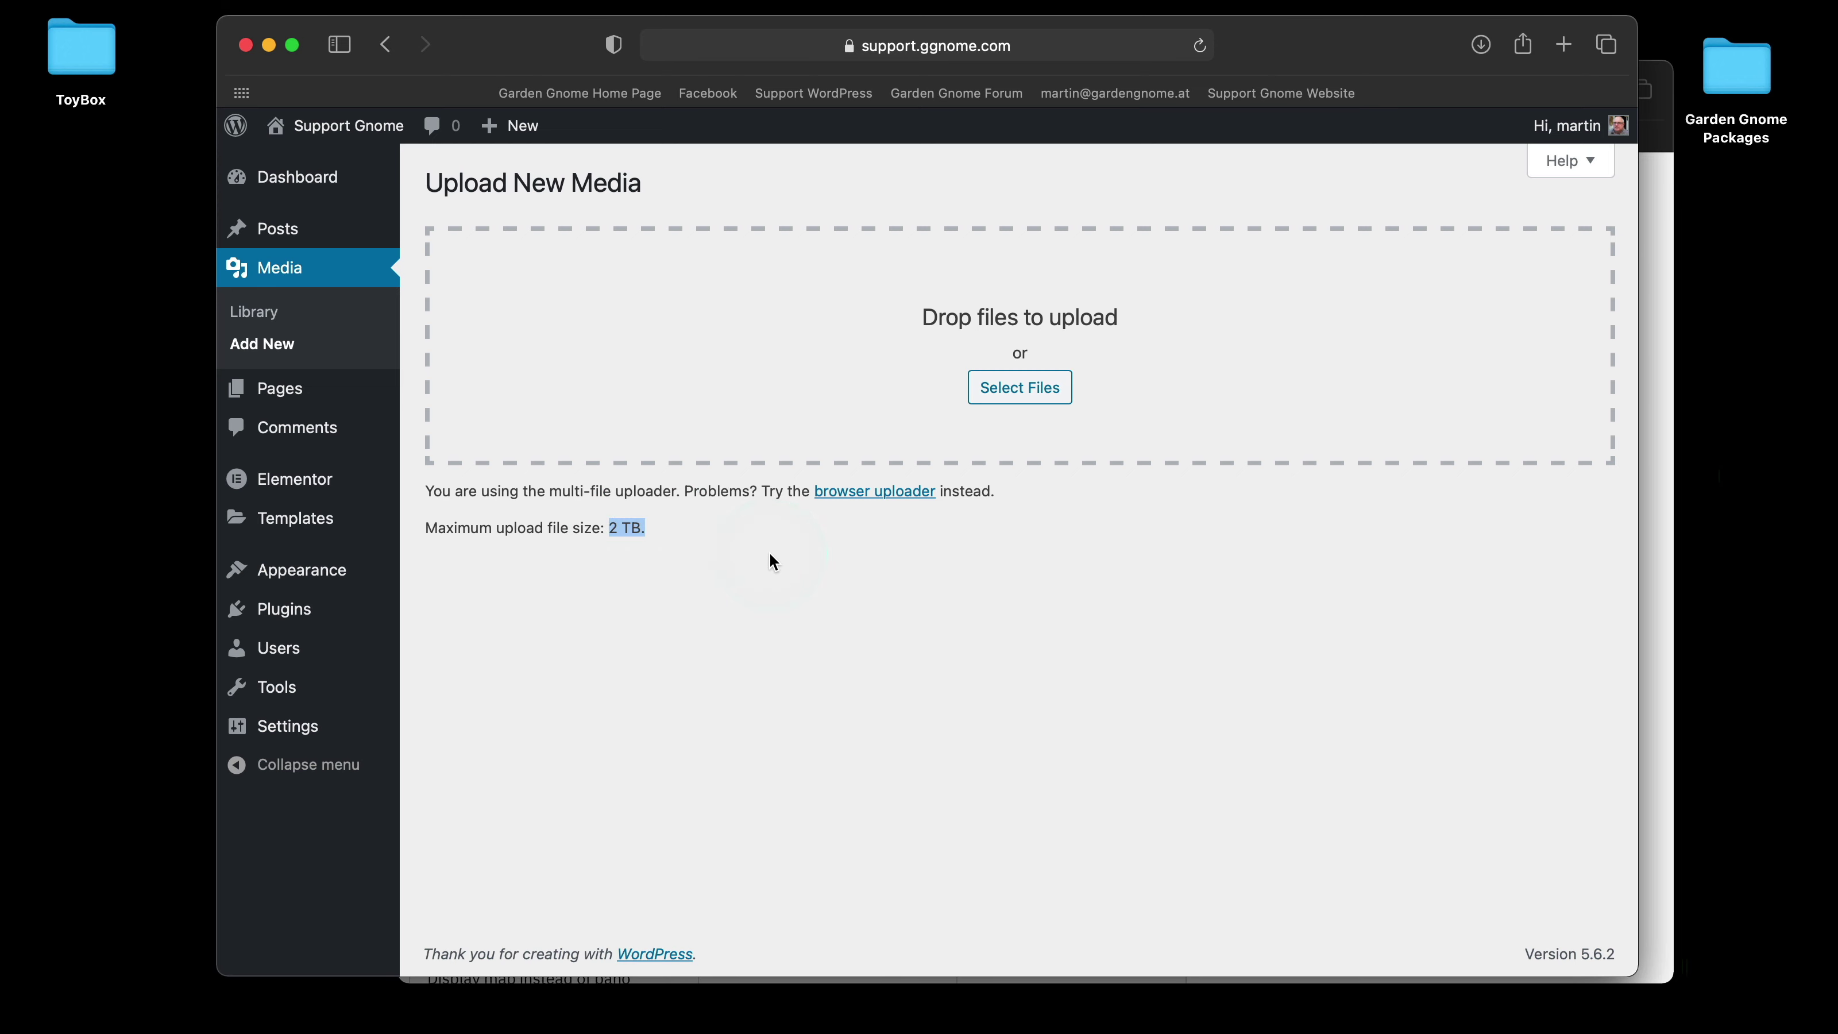
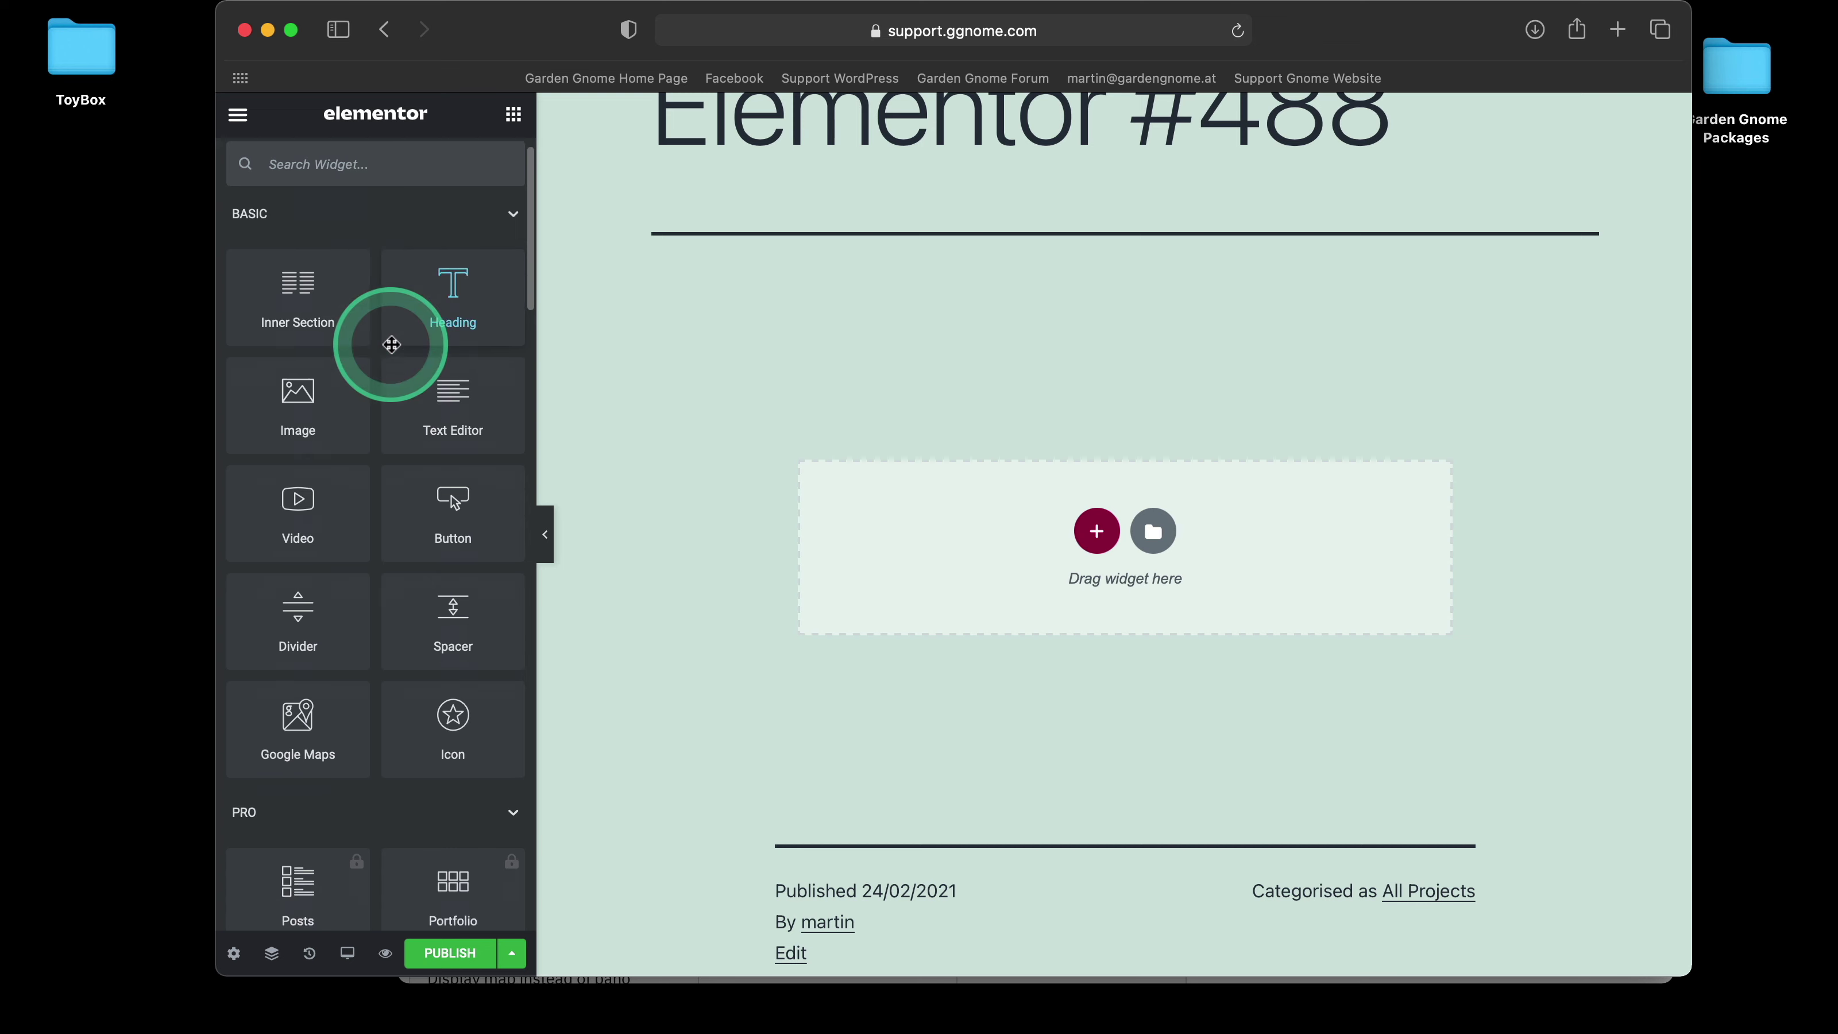
- Leave the Elementor editor without saving and switch the Elementor #488 post back to the WordPress editor
{"action": "scroll", "coordinate": [398, 443], "scroll_direction": "up", "scroll_amount": 5}
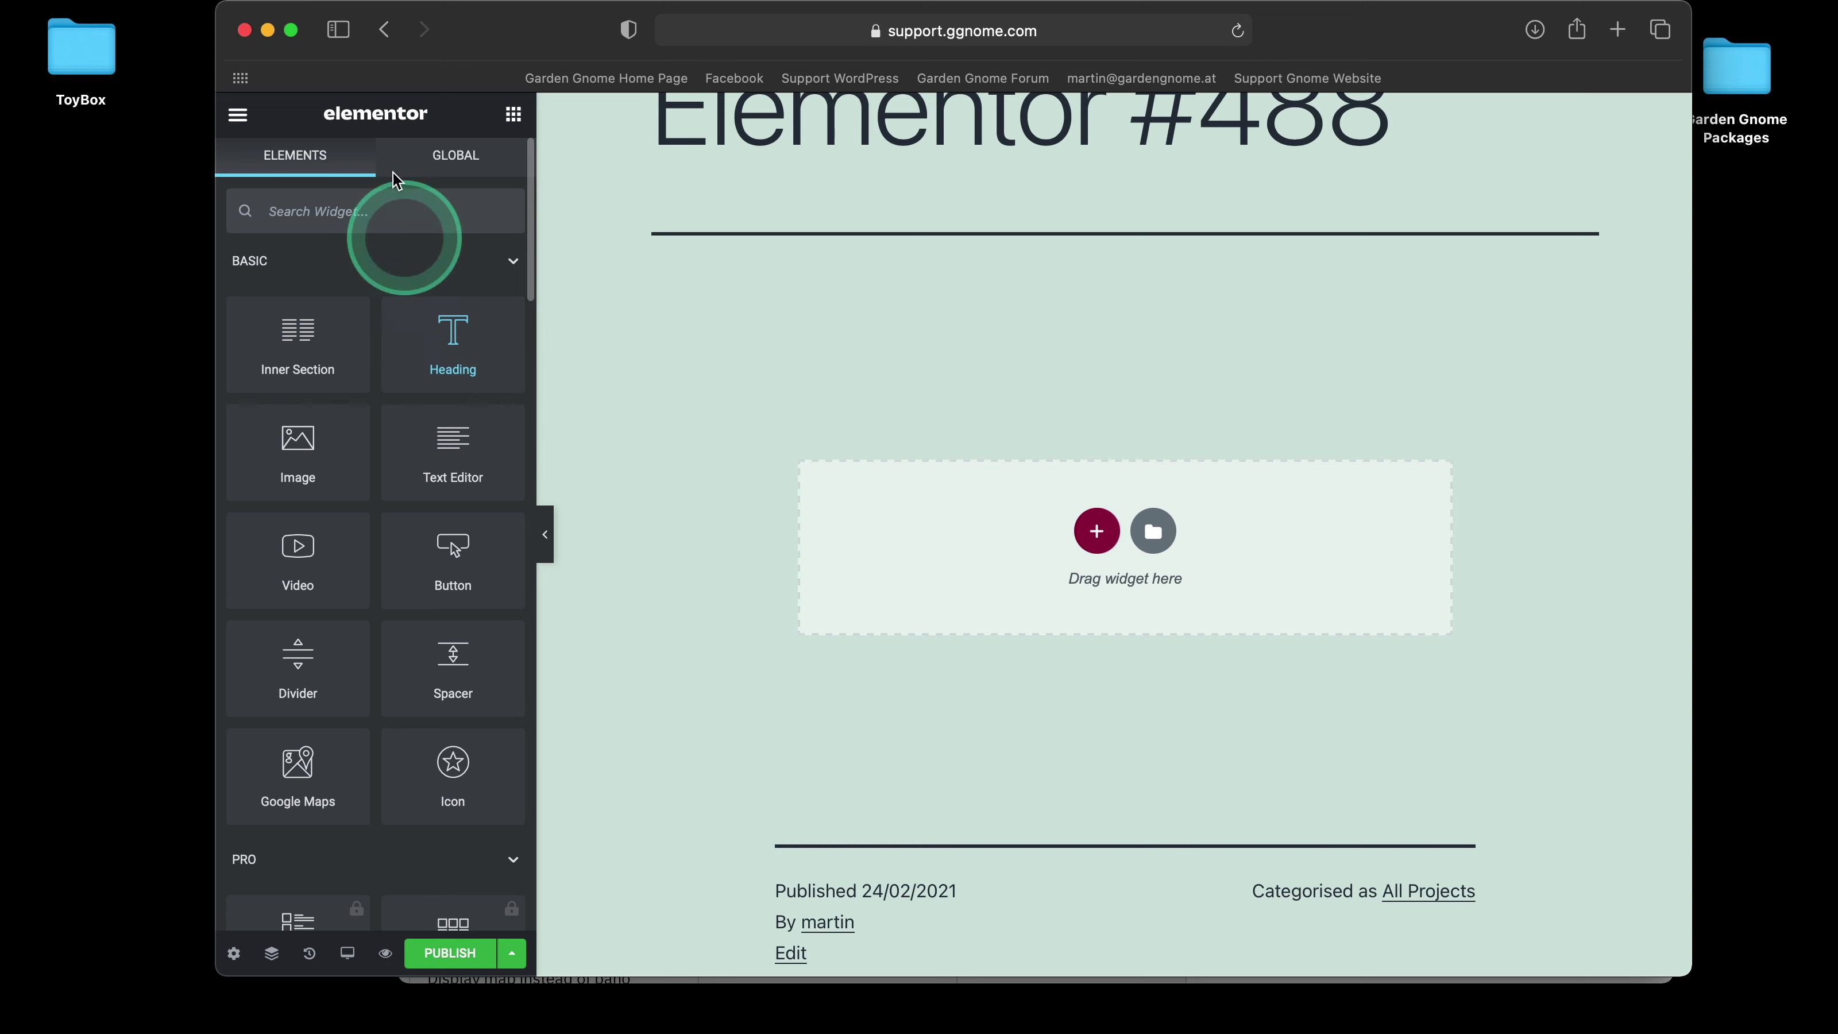
{"action": "left_click", "coordinate": [384, 42]}
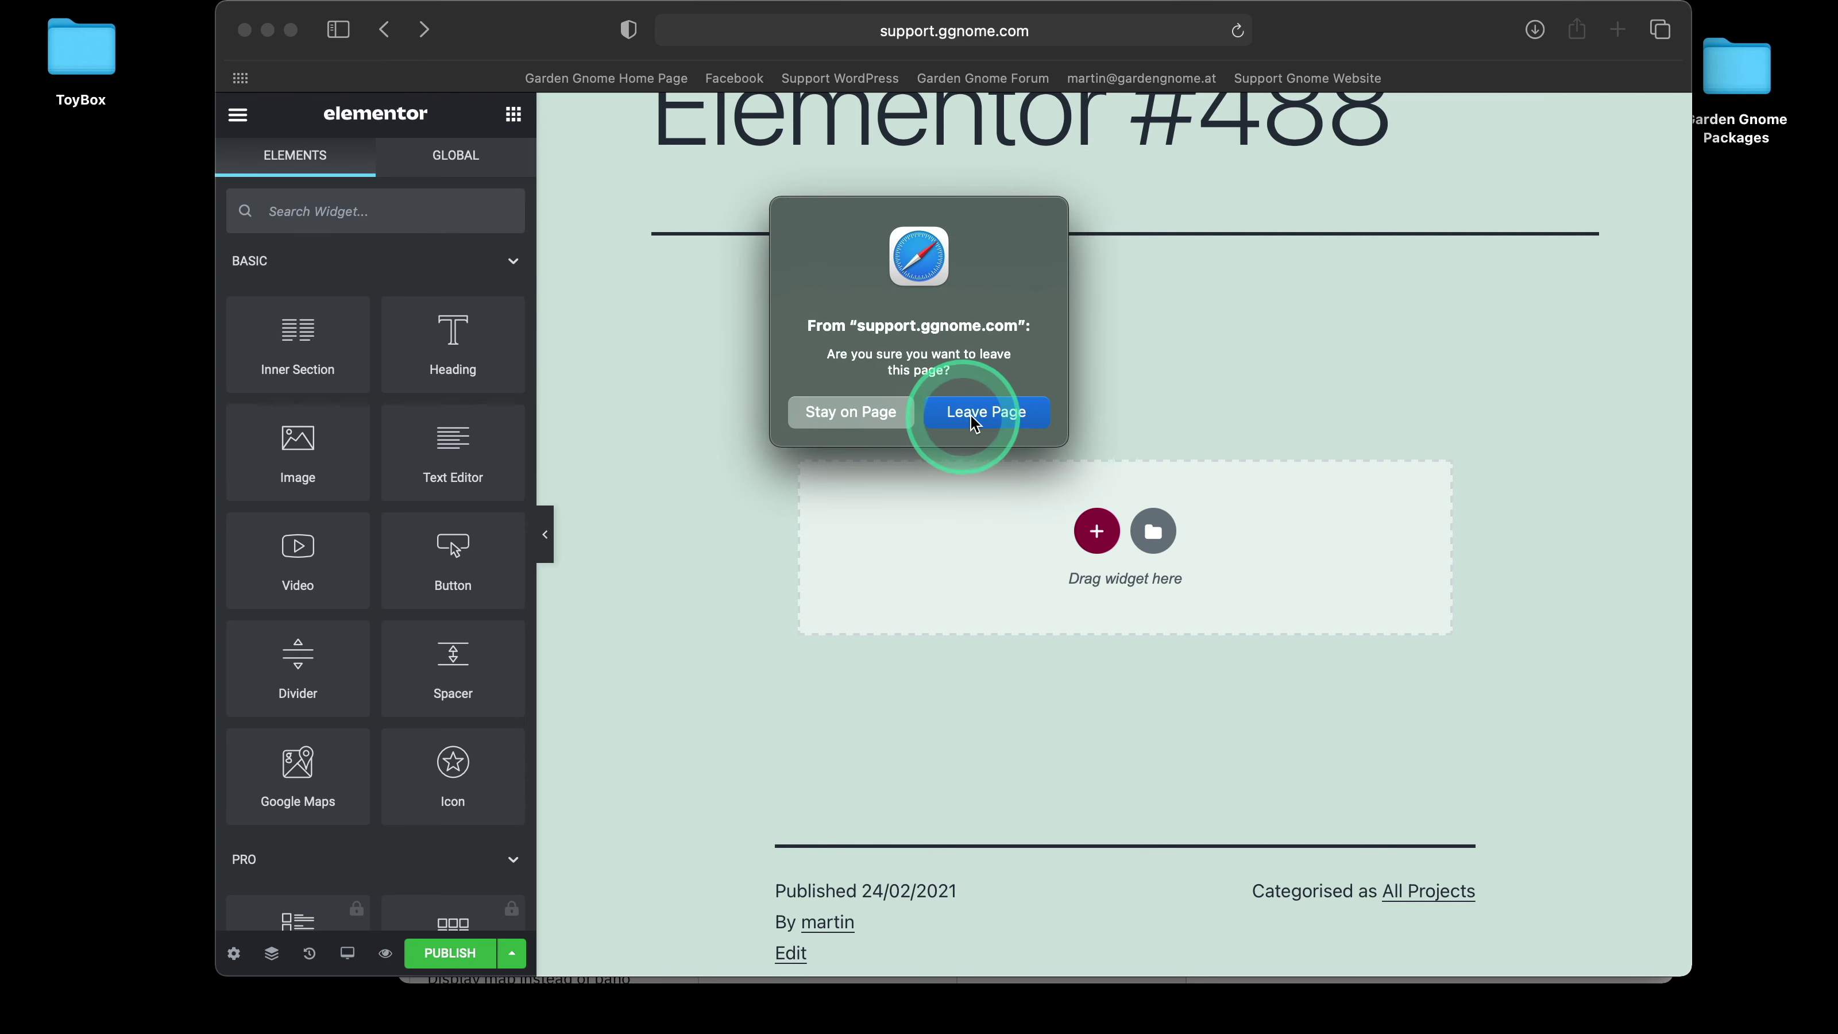
{"action": "left_click", "coordinate": [972, 423]}
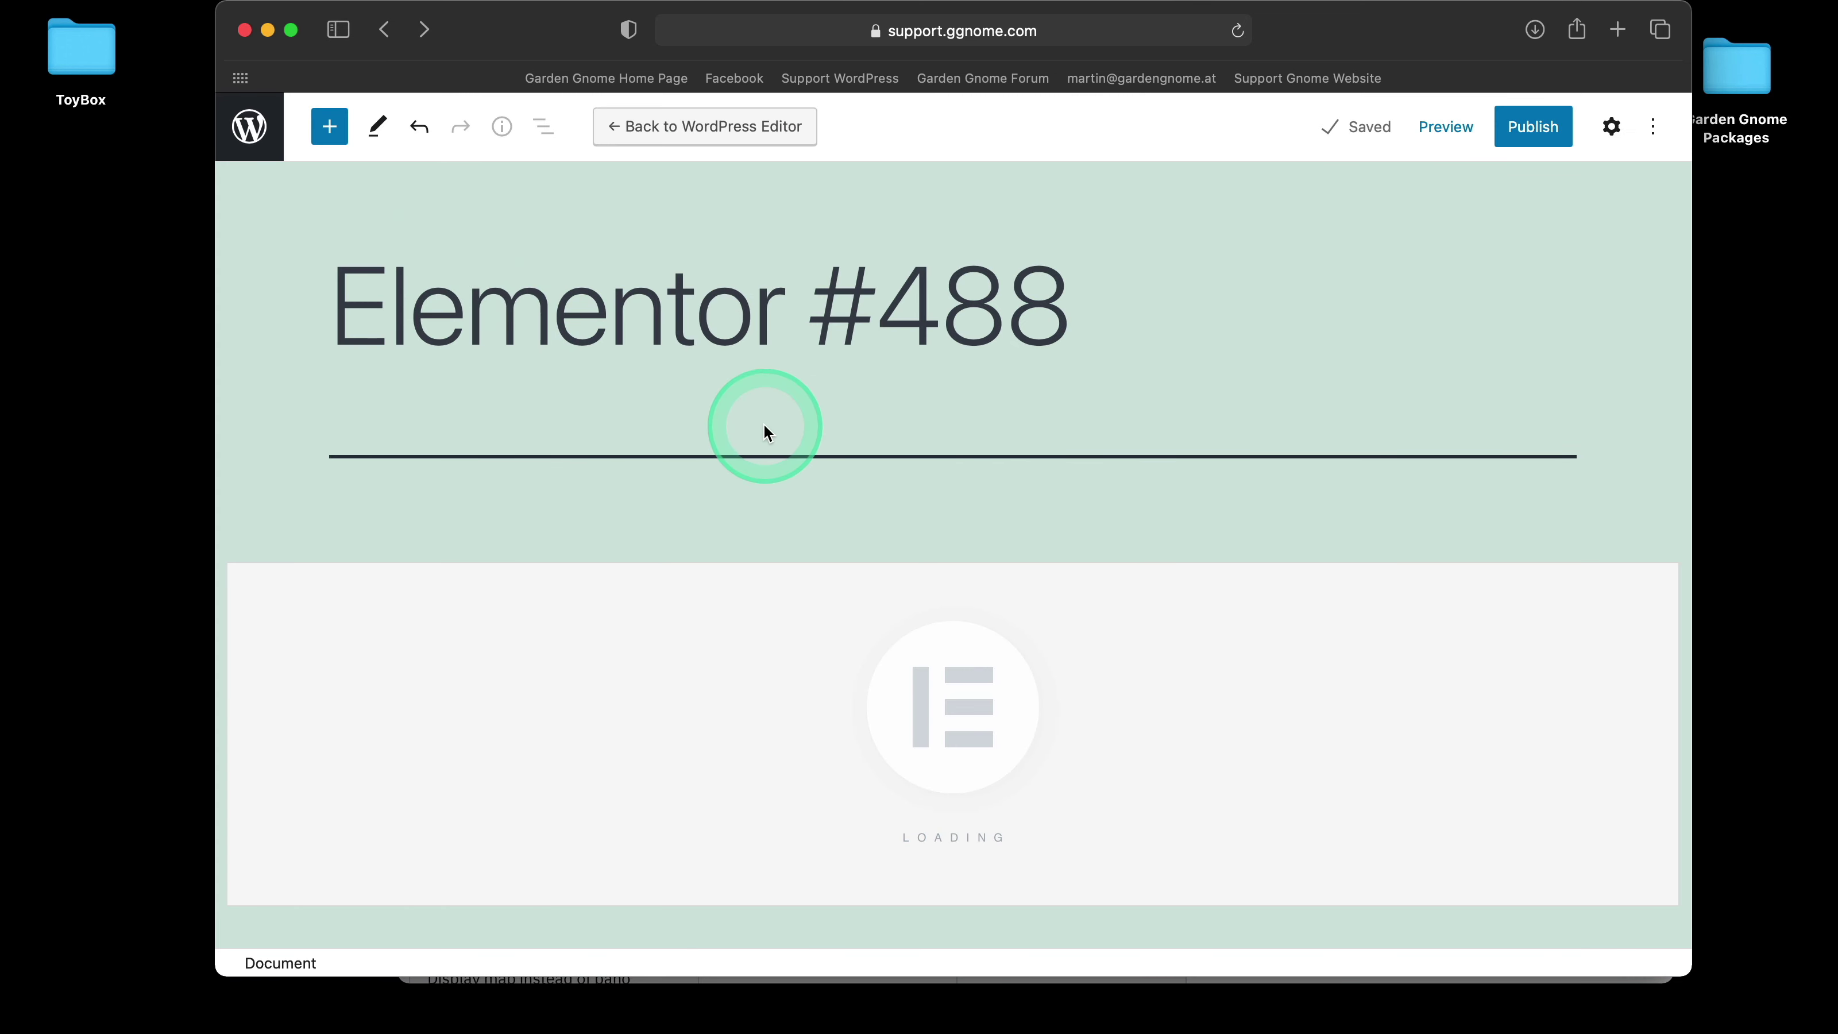
{"action": "left_click", "coordinate": [744, 134]}
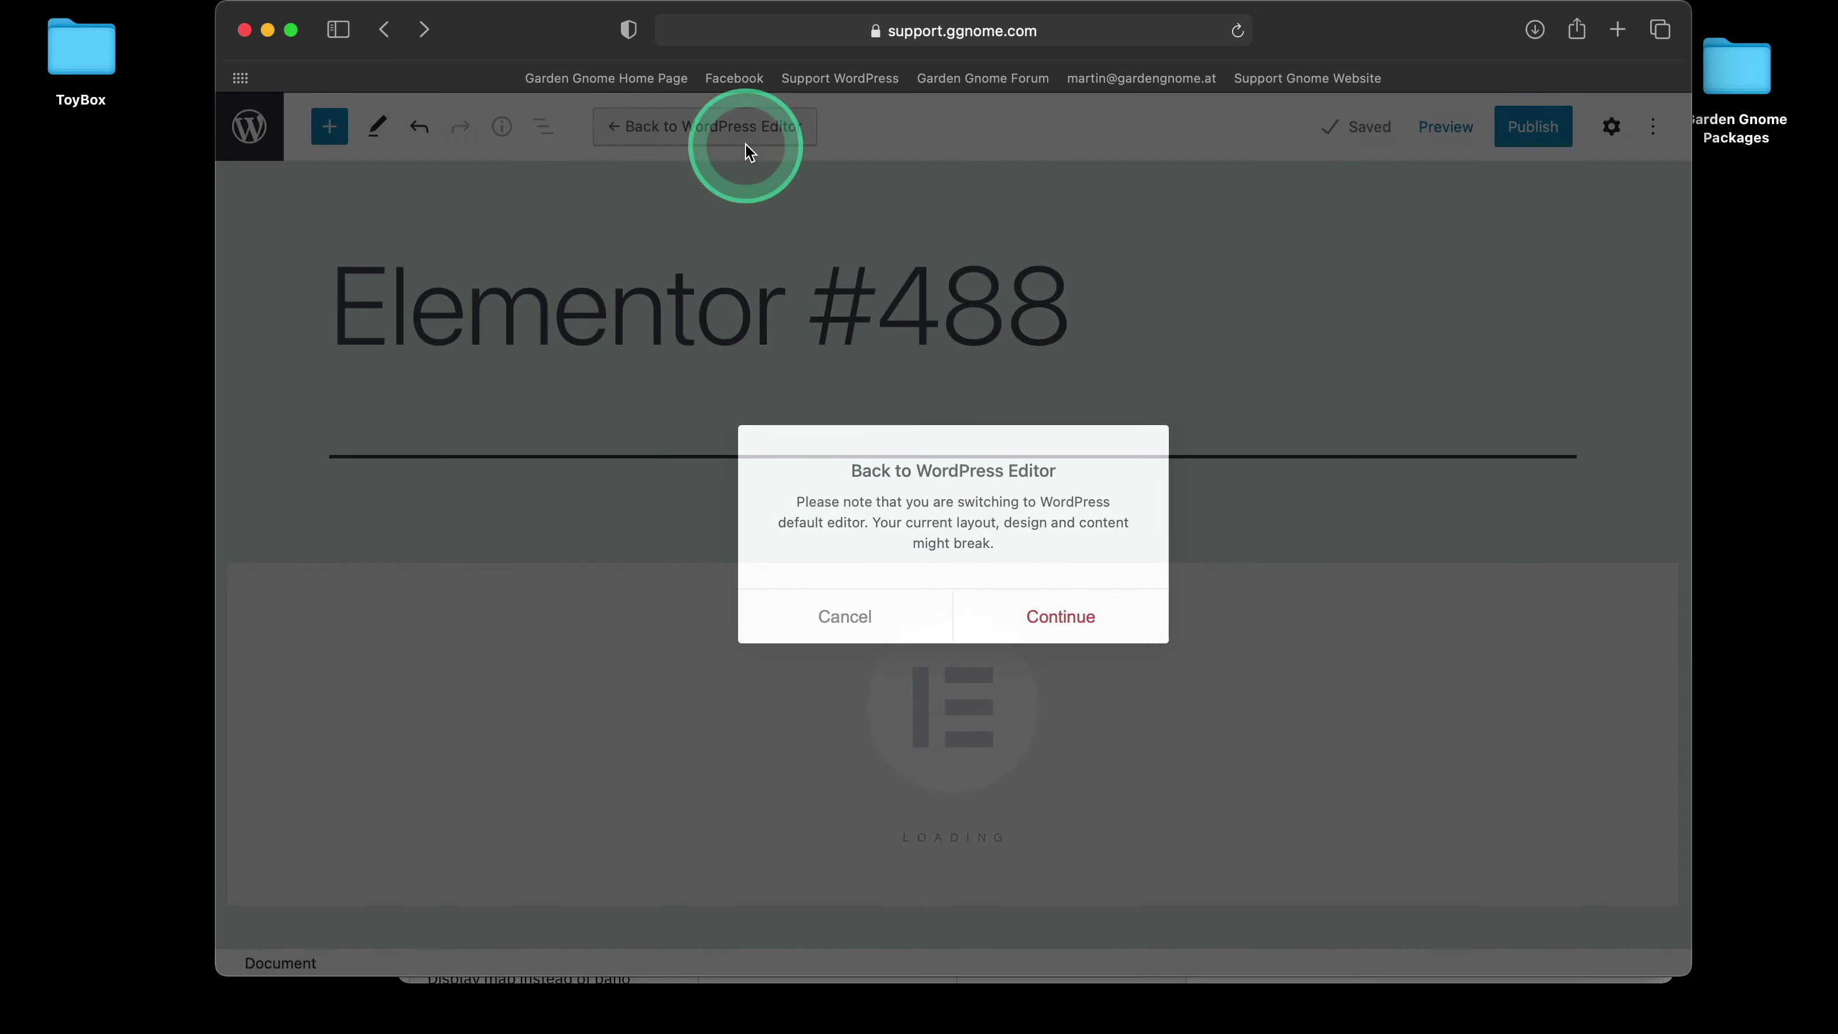
{"action": "left_click", "coordinate": [1077, 622]}
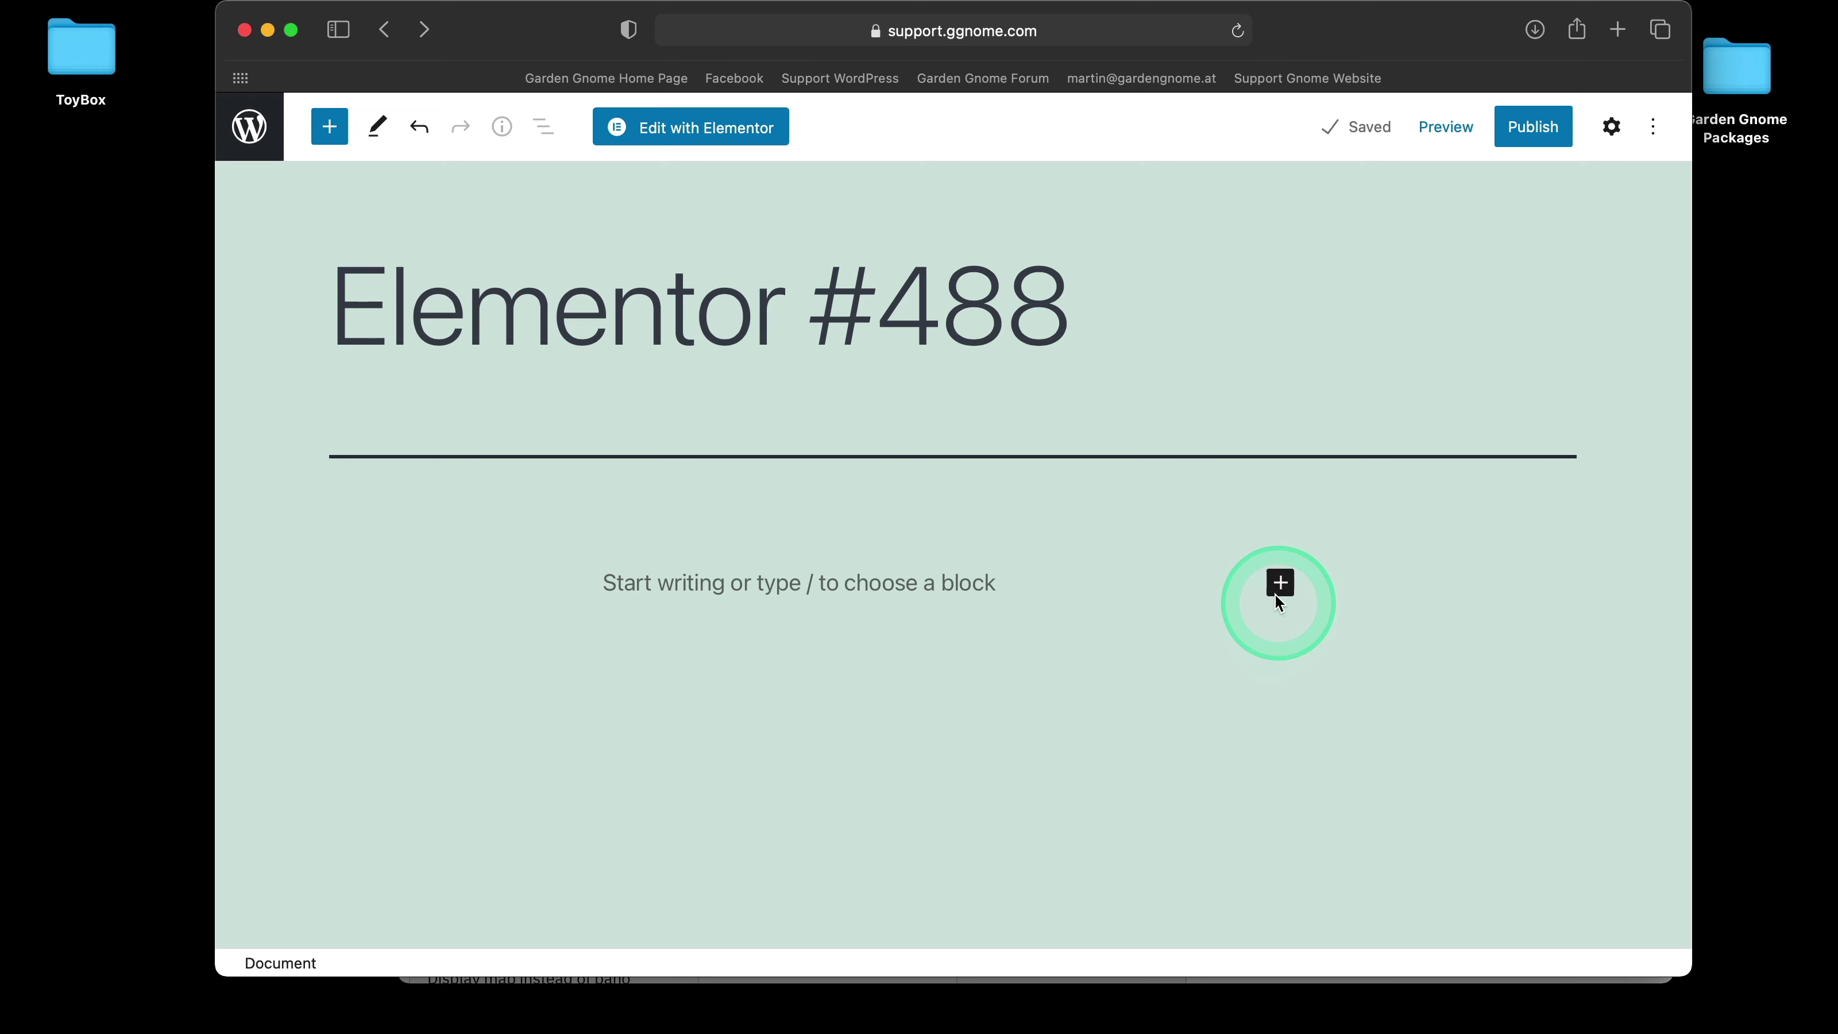
- Add a GGPKG block to the post and assign it the Park_01.ggpkg package from the media library
{"action": "left_click", "coordinate": [1279, 585]}
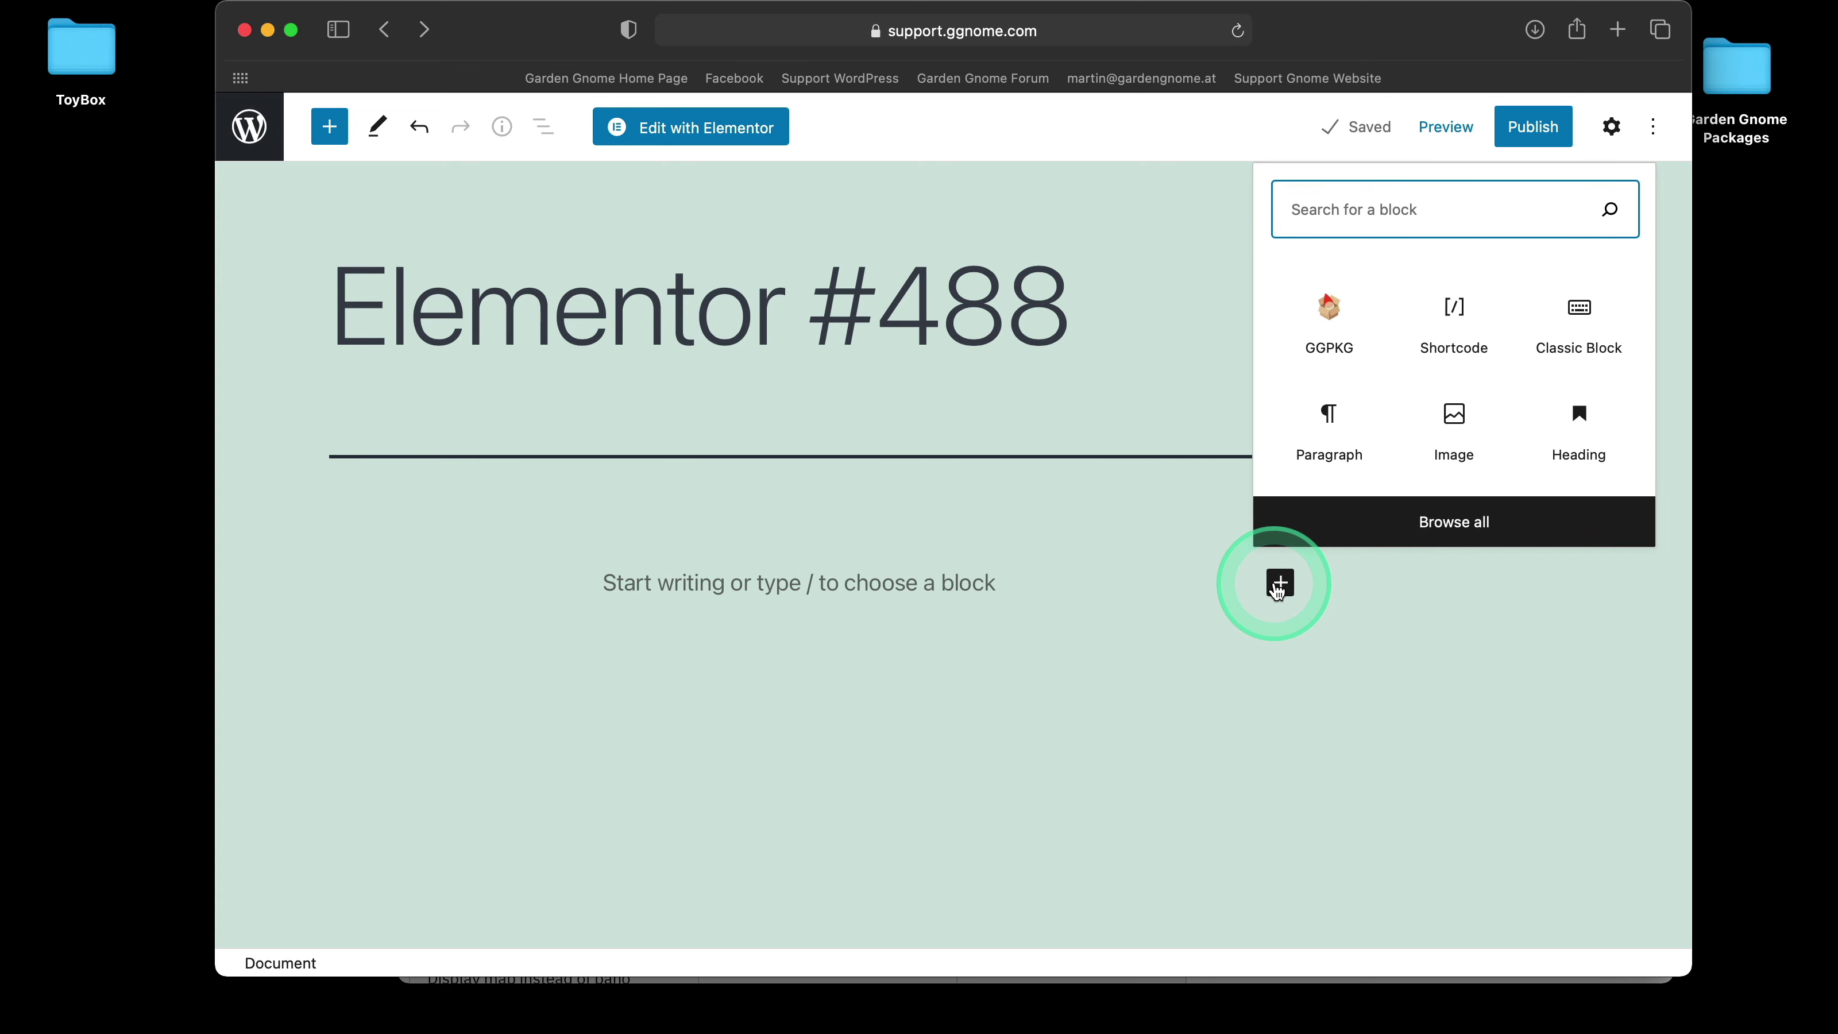
{"action": "left_click", "coordinate": [1329, 319]}
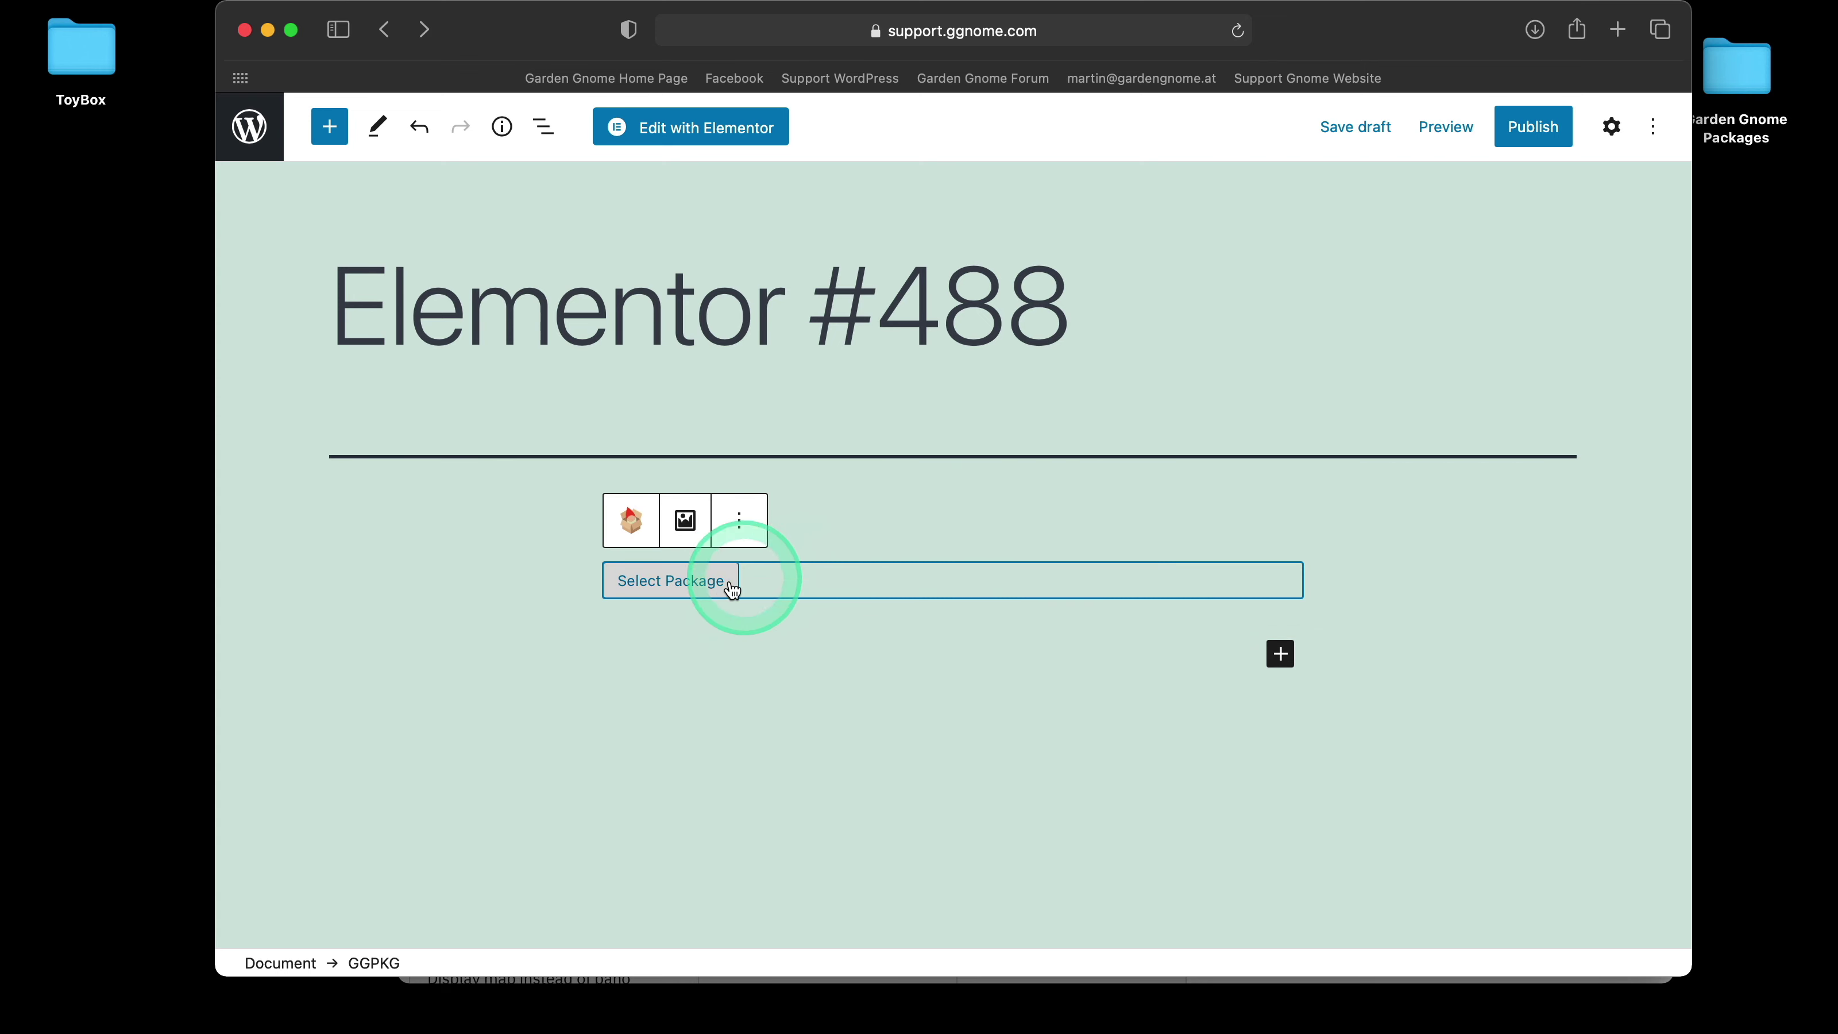
{"action": "left_click", "coordinate": [730, 586]}
{"action": "left_click", "coordinate": [1046, 395]}
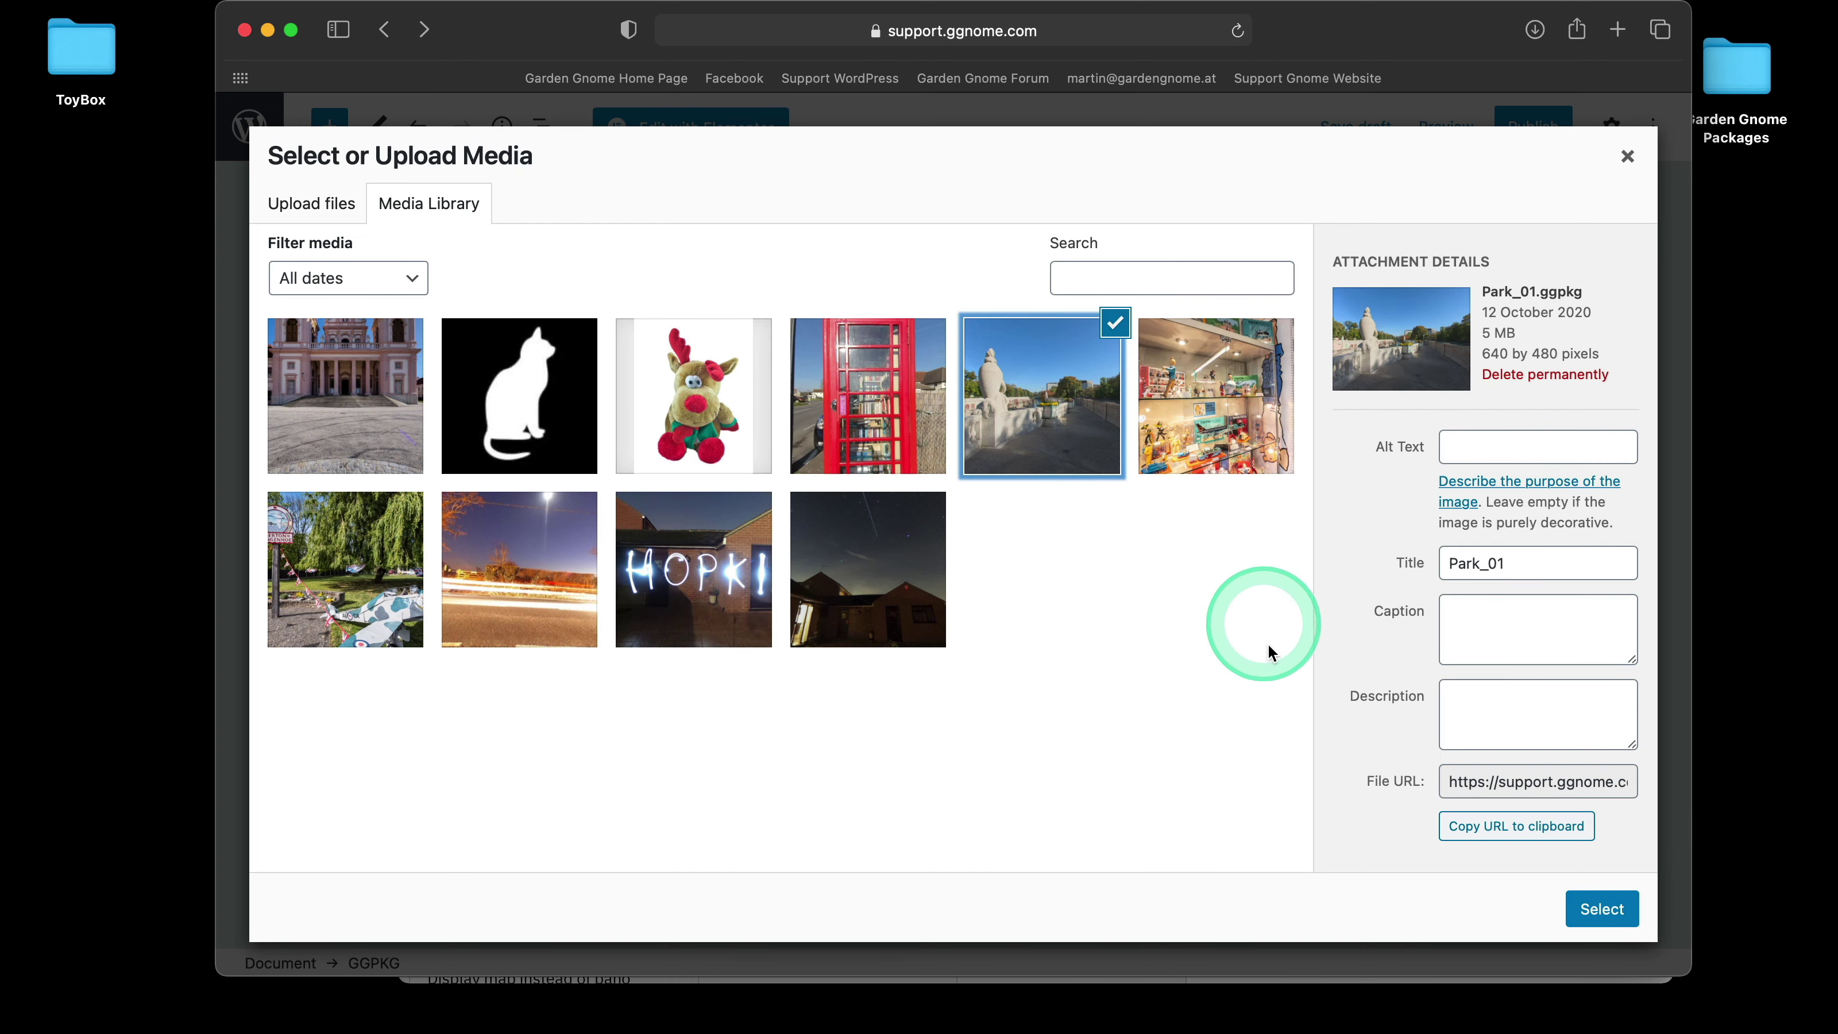
{"action": "left_click", "coordinate": [1602, 909]}
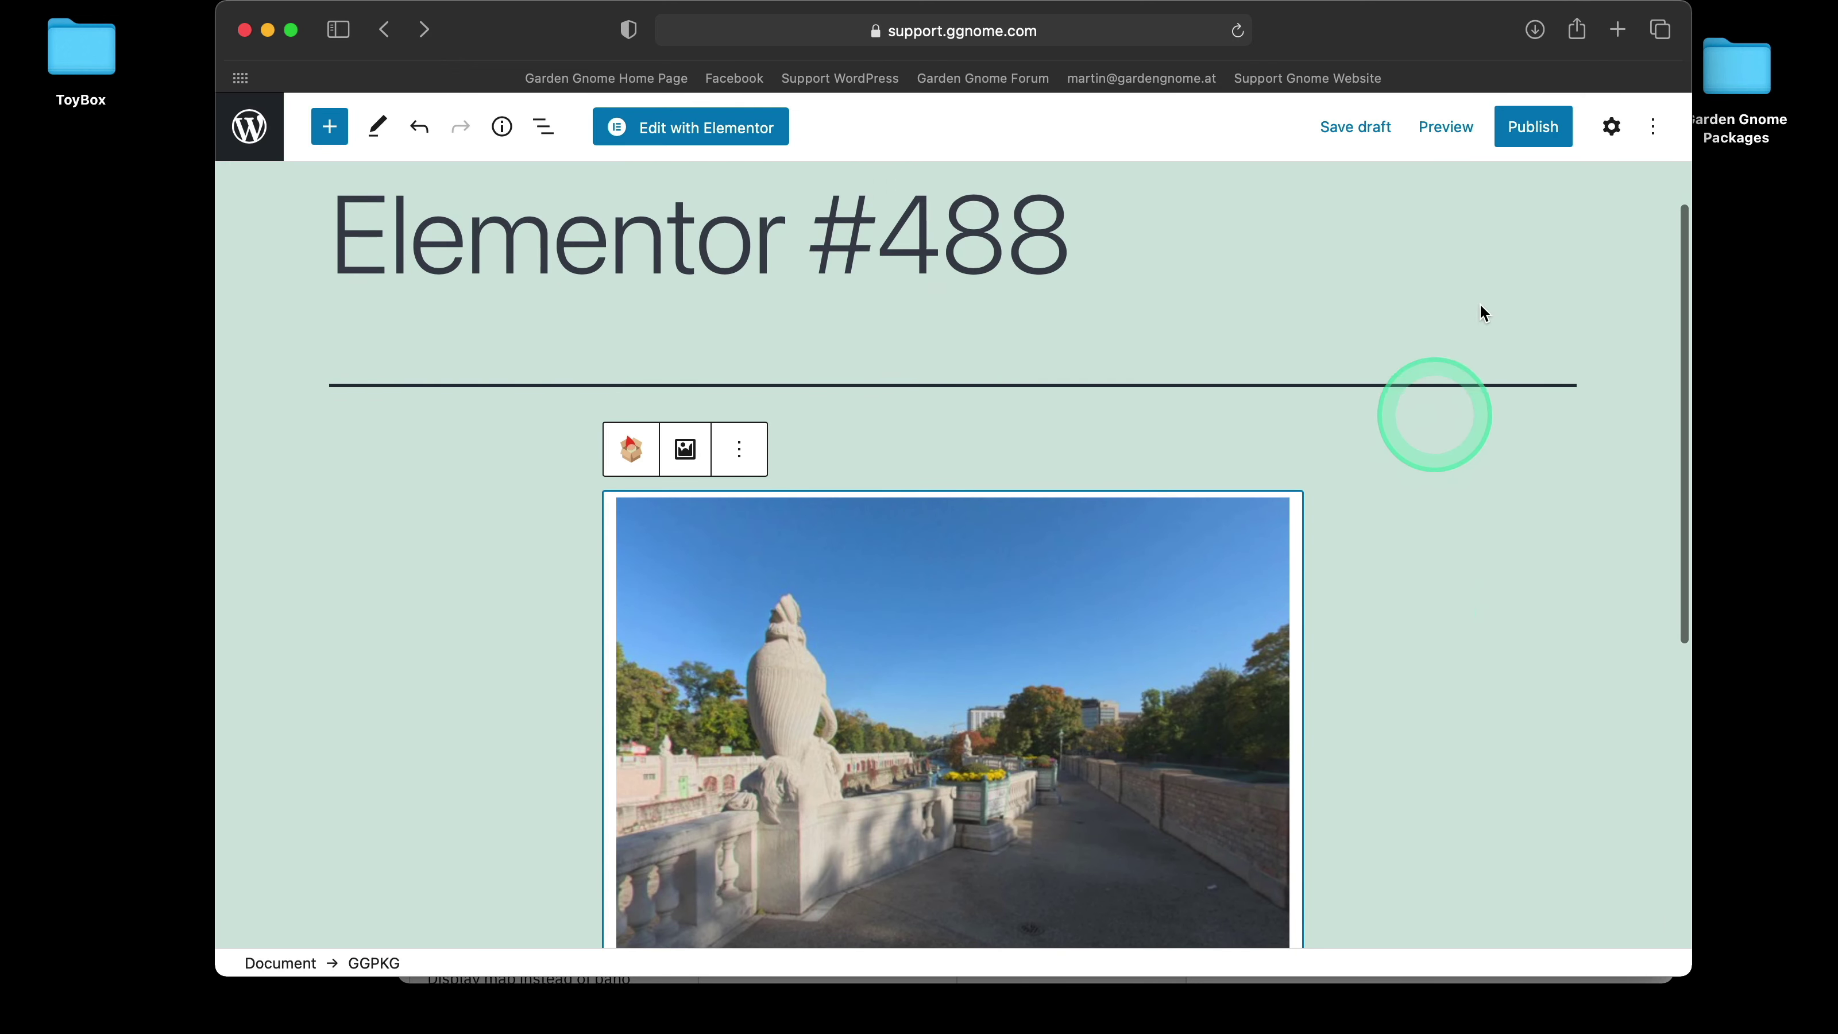
- Publish the Elementor #488 post and open the live post
{"action": "left_click", "coordinate": [1528, 139]}
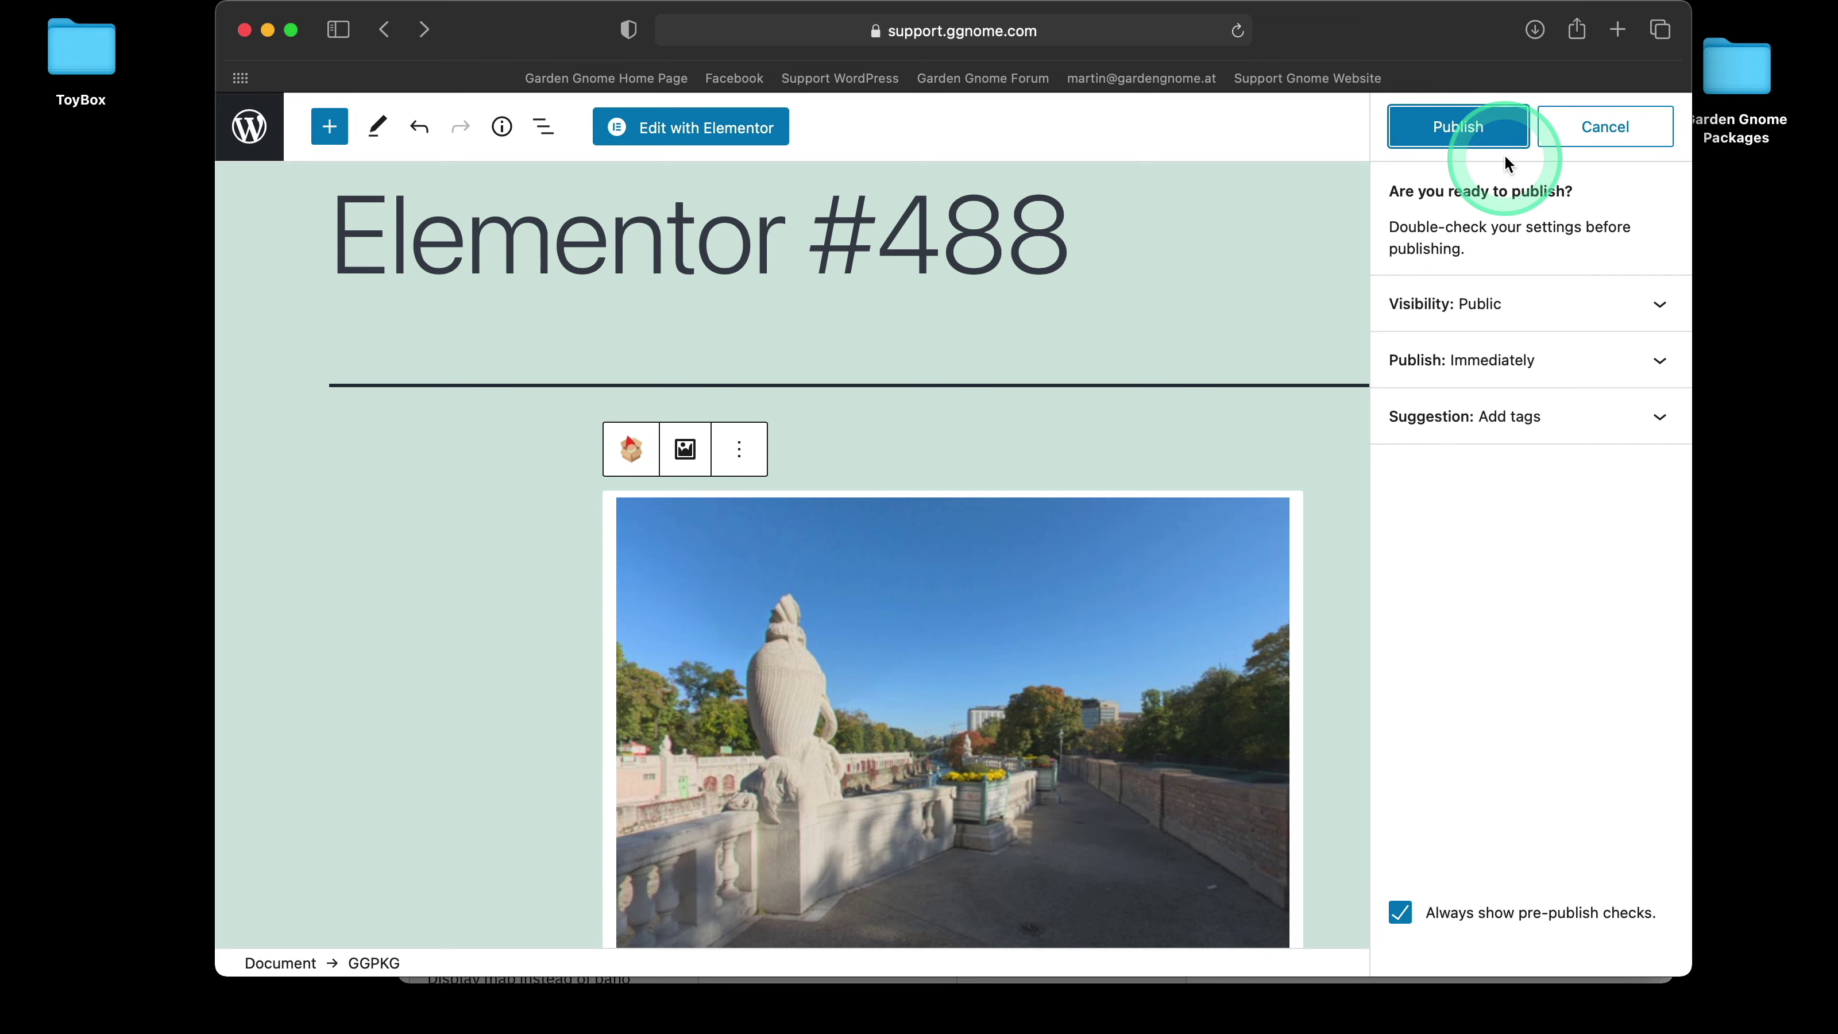
{"action": "left_click", "coordinate": [1462, 124]}
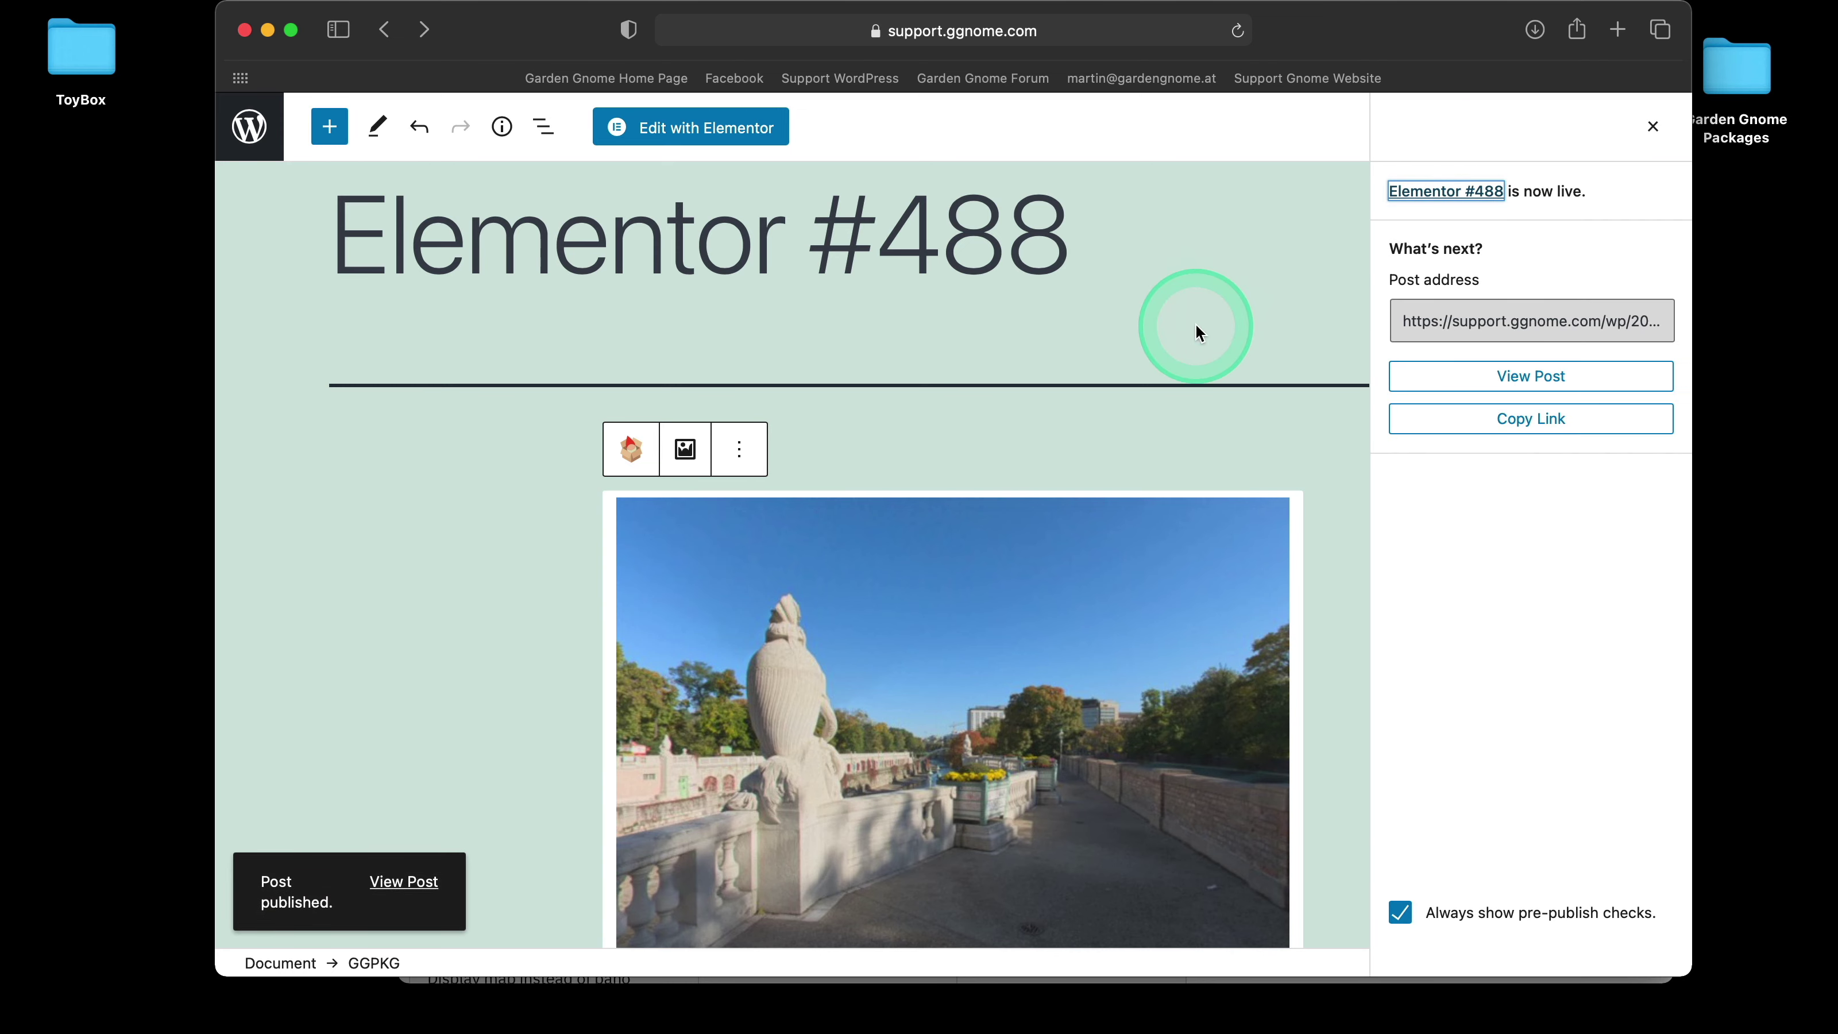
{"action": "left_click", "coordinate": [396, 885]}
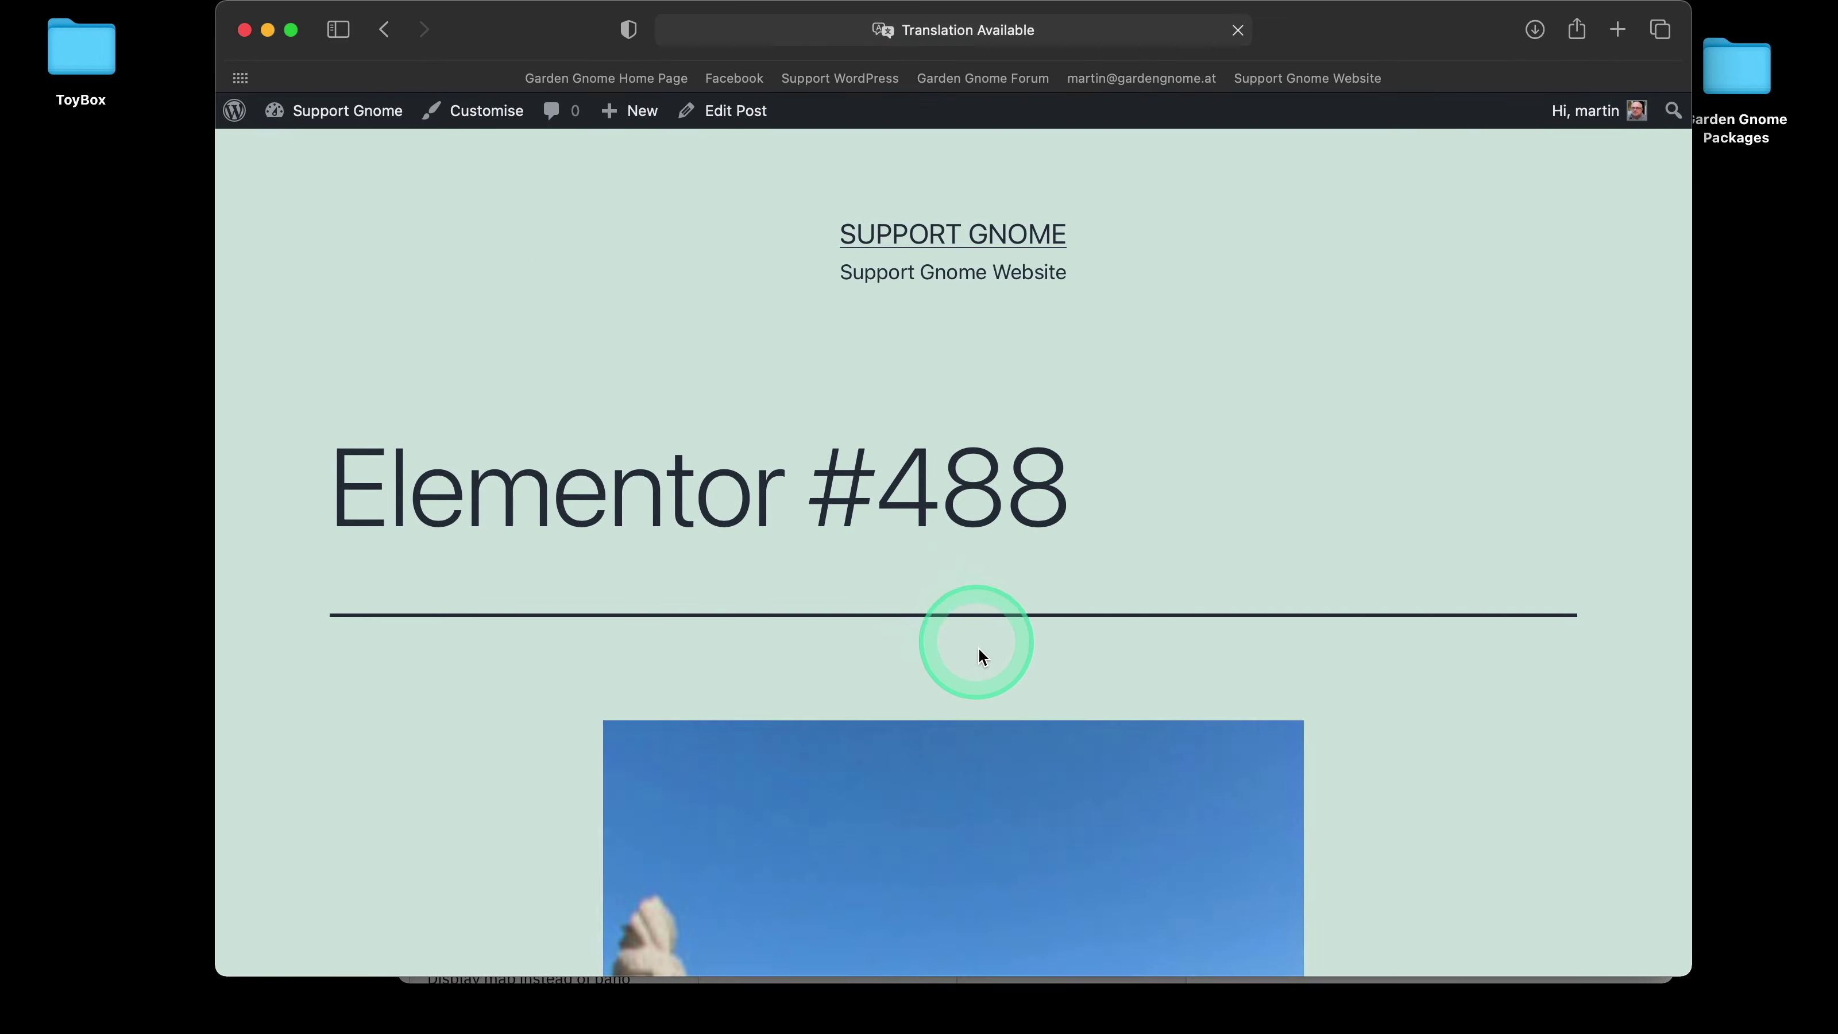
- Examine the embedded park panorama in the published post, turning the view and entering it from the welcome screen
{"action": "scroll", "coordinate": [980, 648], "scroll_direction": "down", "scroll_amount": 10}
{"action": "left_click_drag", "start_coordinate": [1298, 674], "coordinate": [1037, 670]}
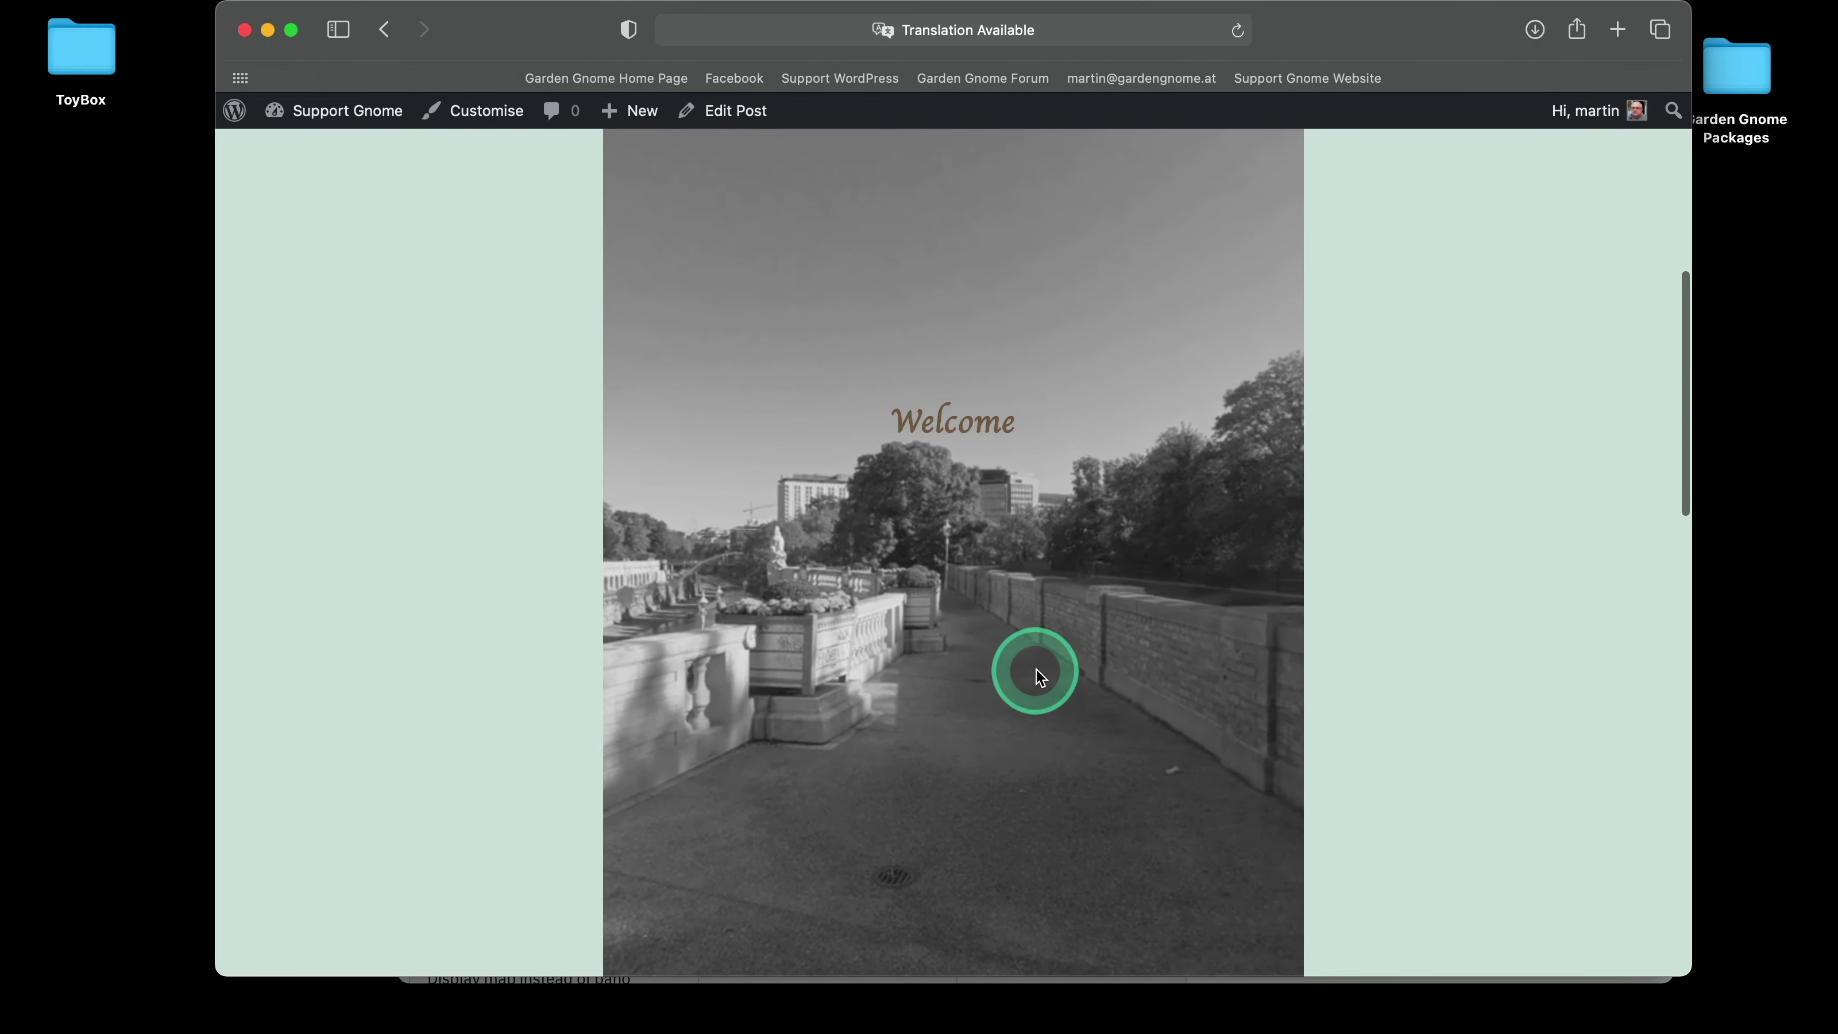
{"action": "scroll", "coordinate": [1518, 674], "scroll_direction": "up", "scroll_amount": 2}
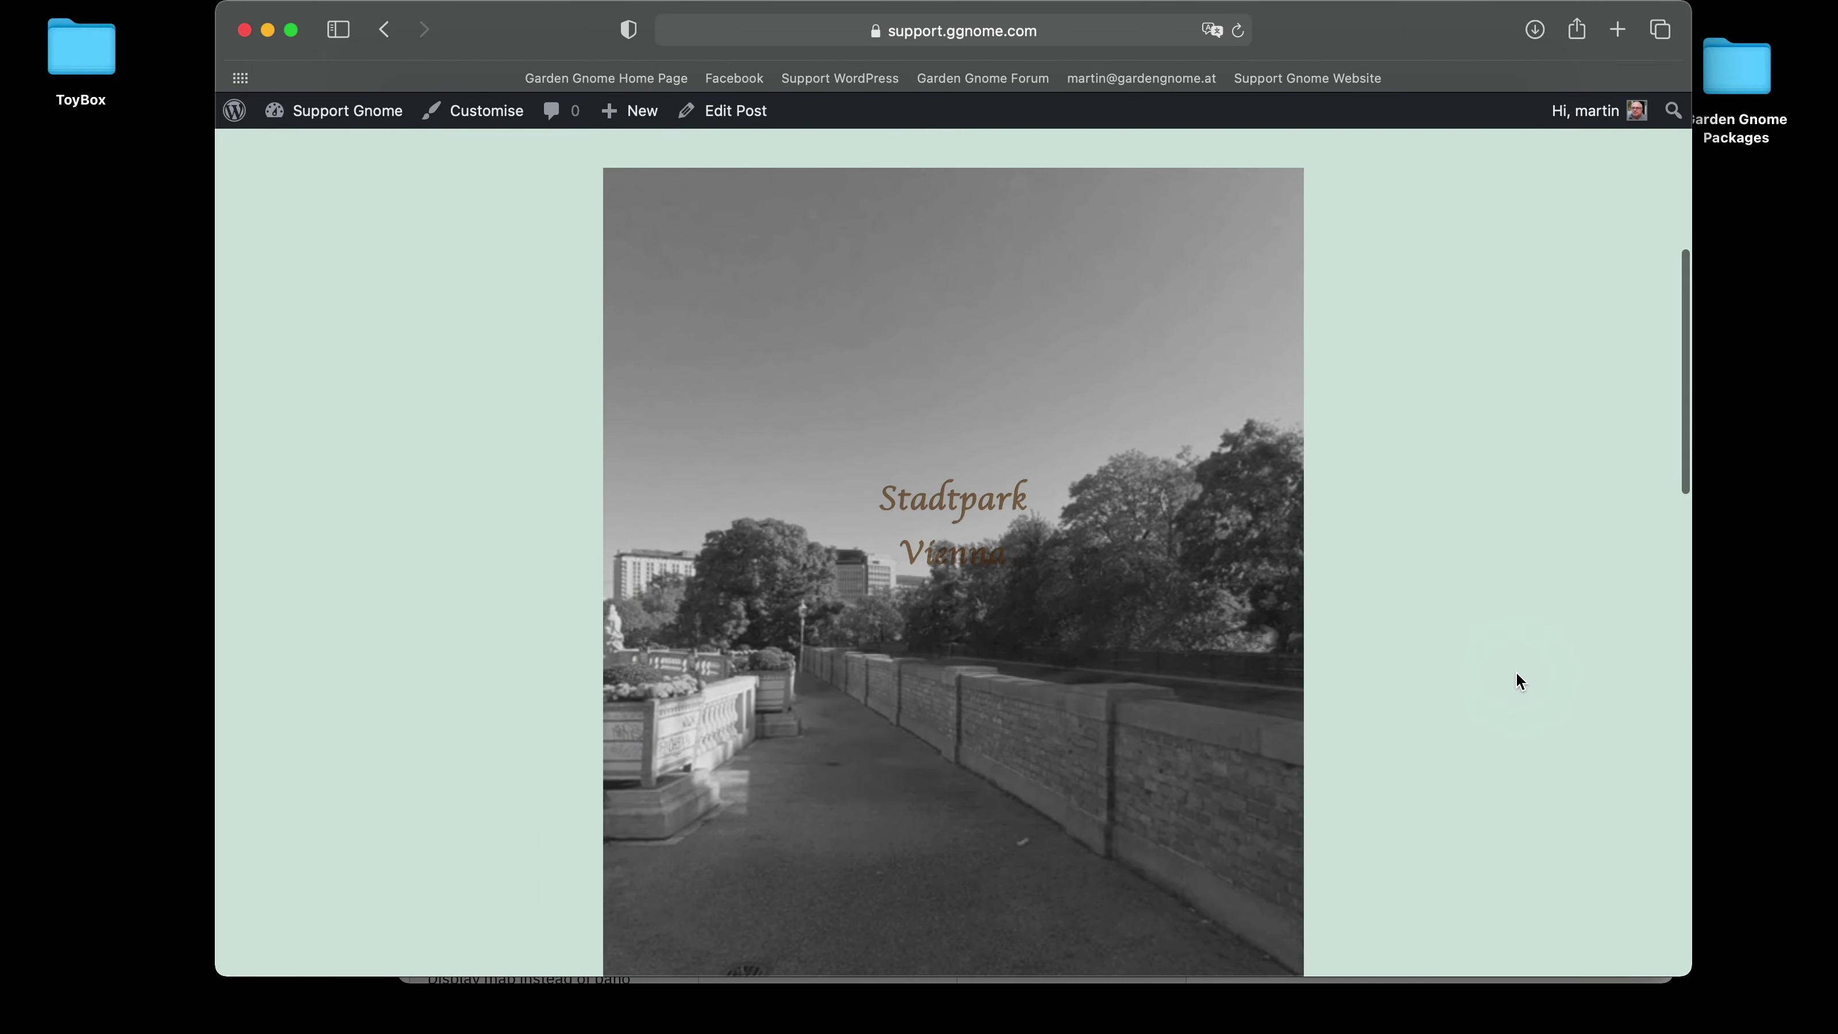
{"action": "scroll", "coordinate": [1517, 673], "scroll_direction": "up", "scroll_amount": 2}
{"action": "scroll", "coordinate": [1517, 673], "scroll_direction": "down", "scroll_amount": 4}
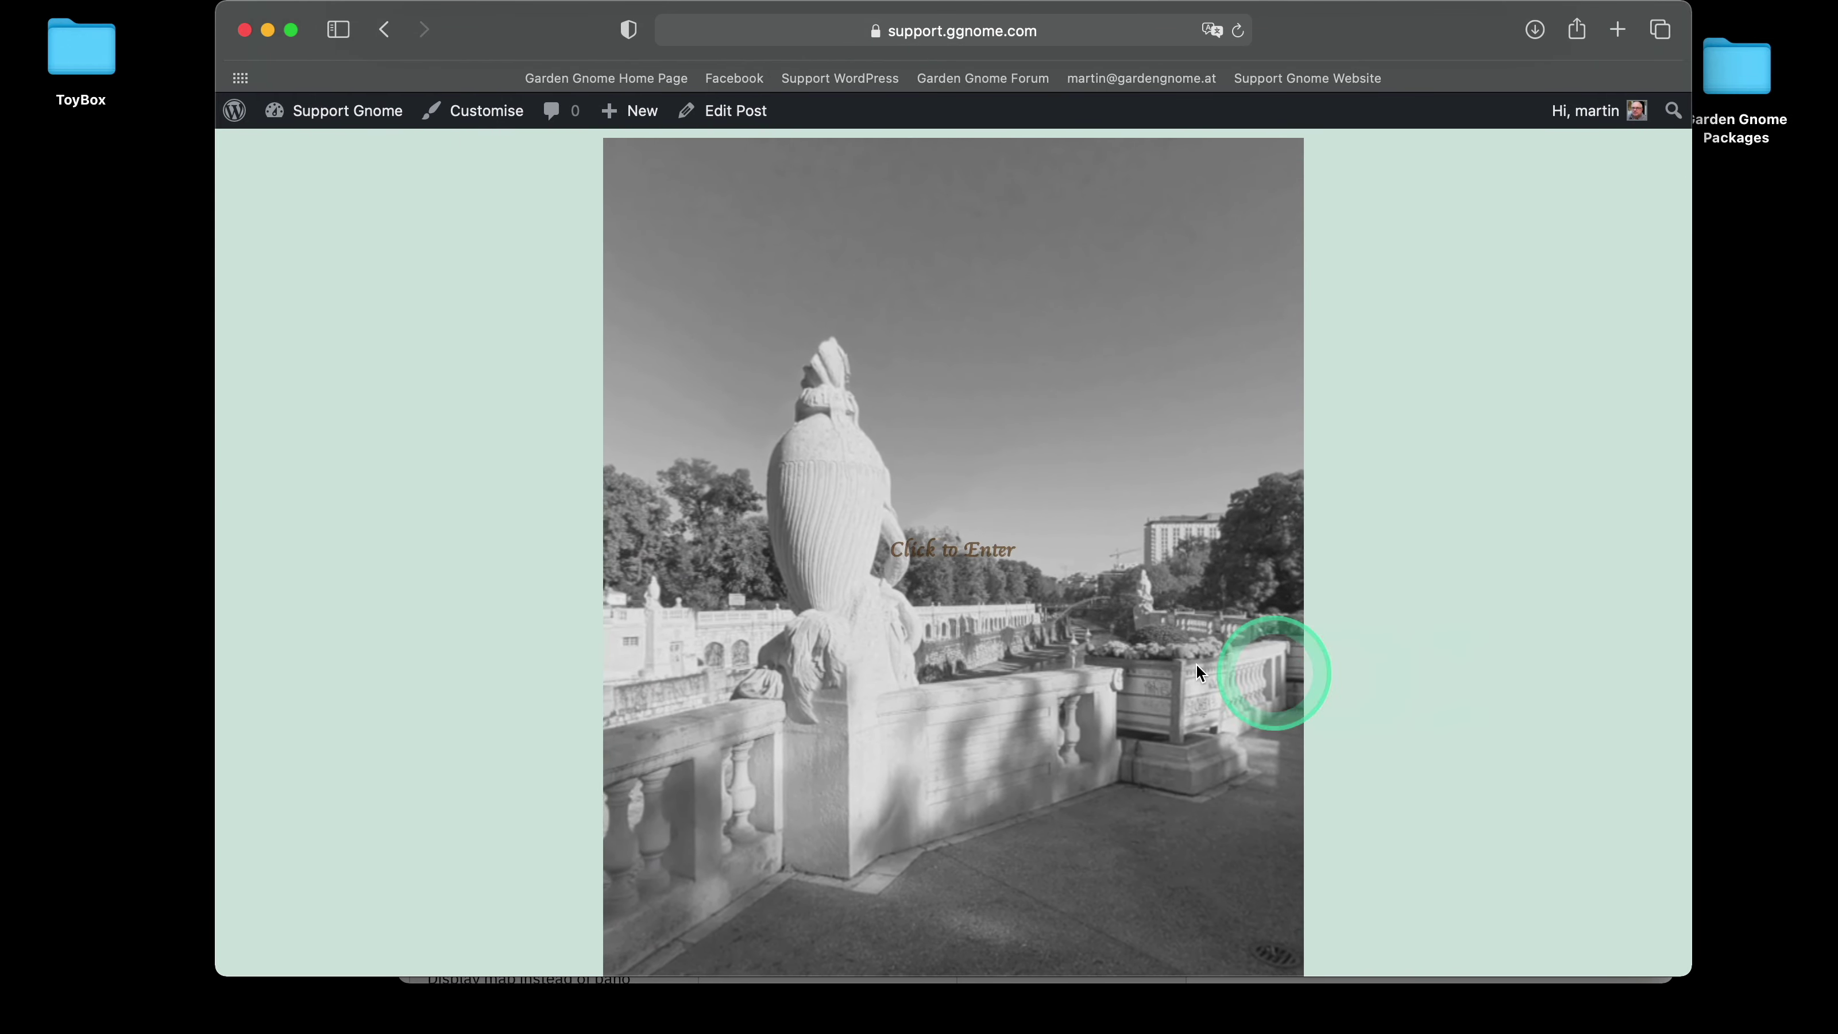
{"action": "left_click", "coordinate": [973, 554]}
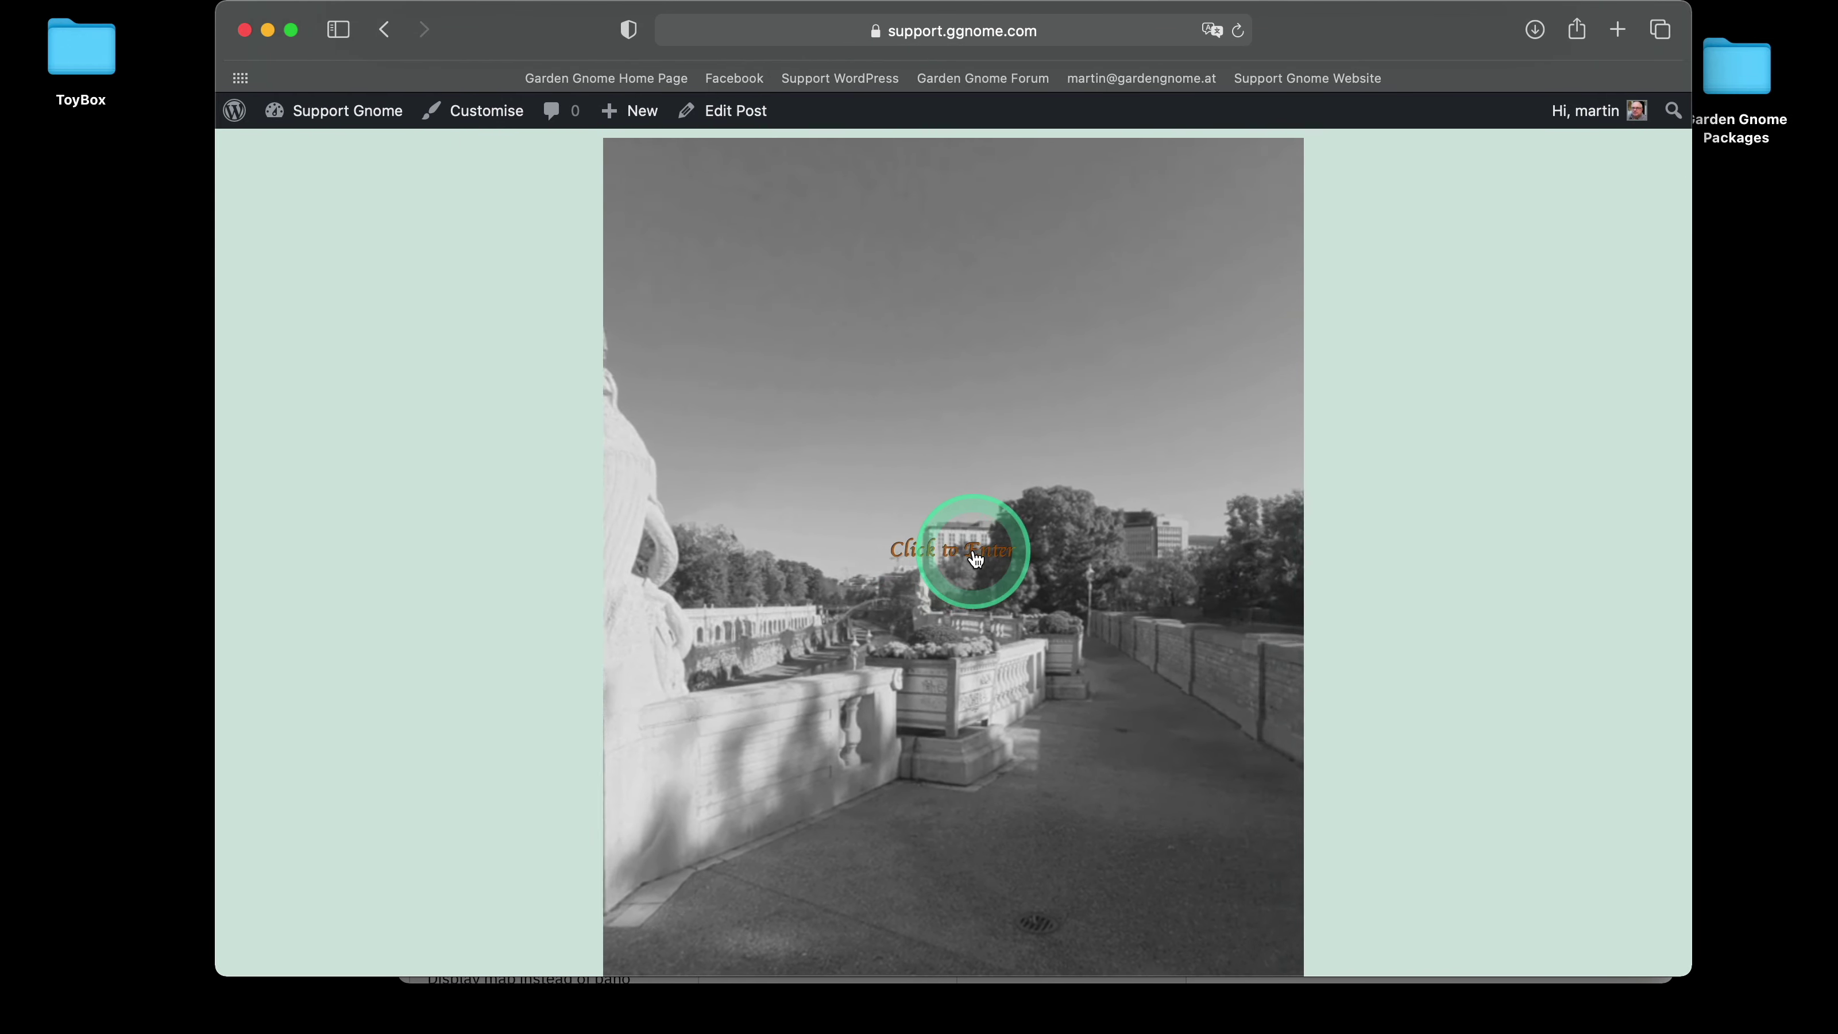
{"action": "scroll", "coordinate": [1541, 630], "scroll_direction": "up", "scroll_amount": 1}
{"action": "scroll", "coordinate": [1541, 630], "scroll_direction": "up", "scroll_amount": 6}
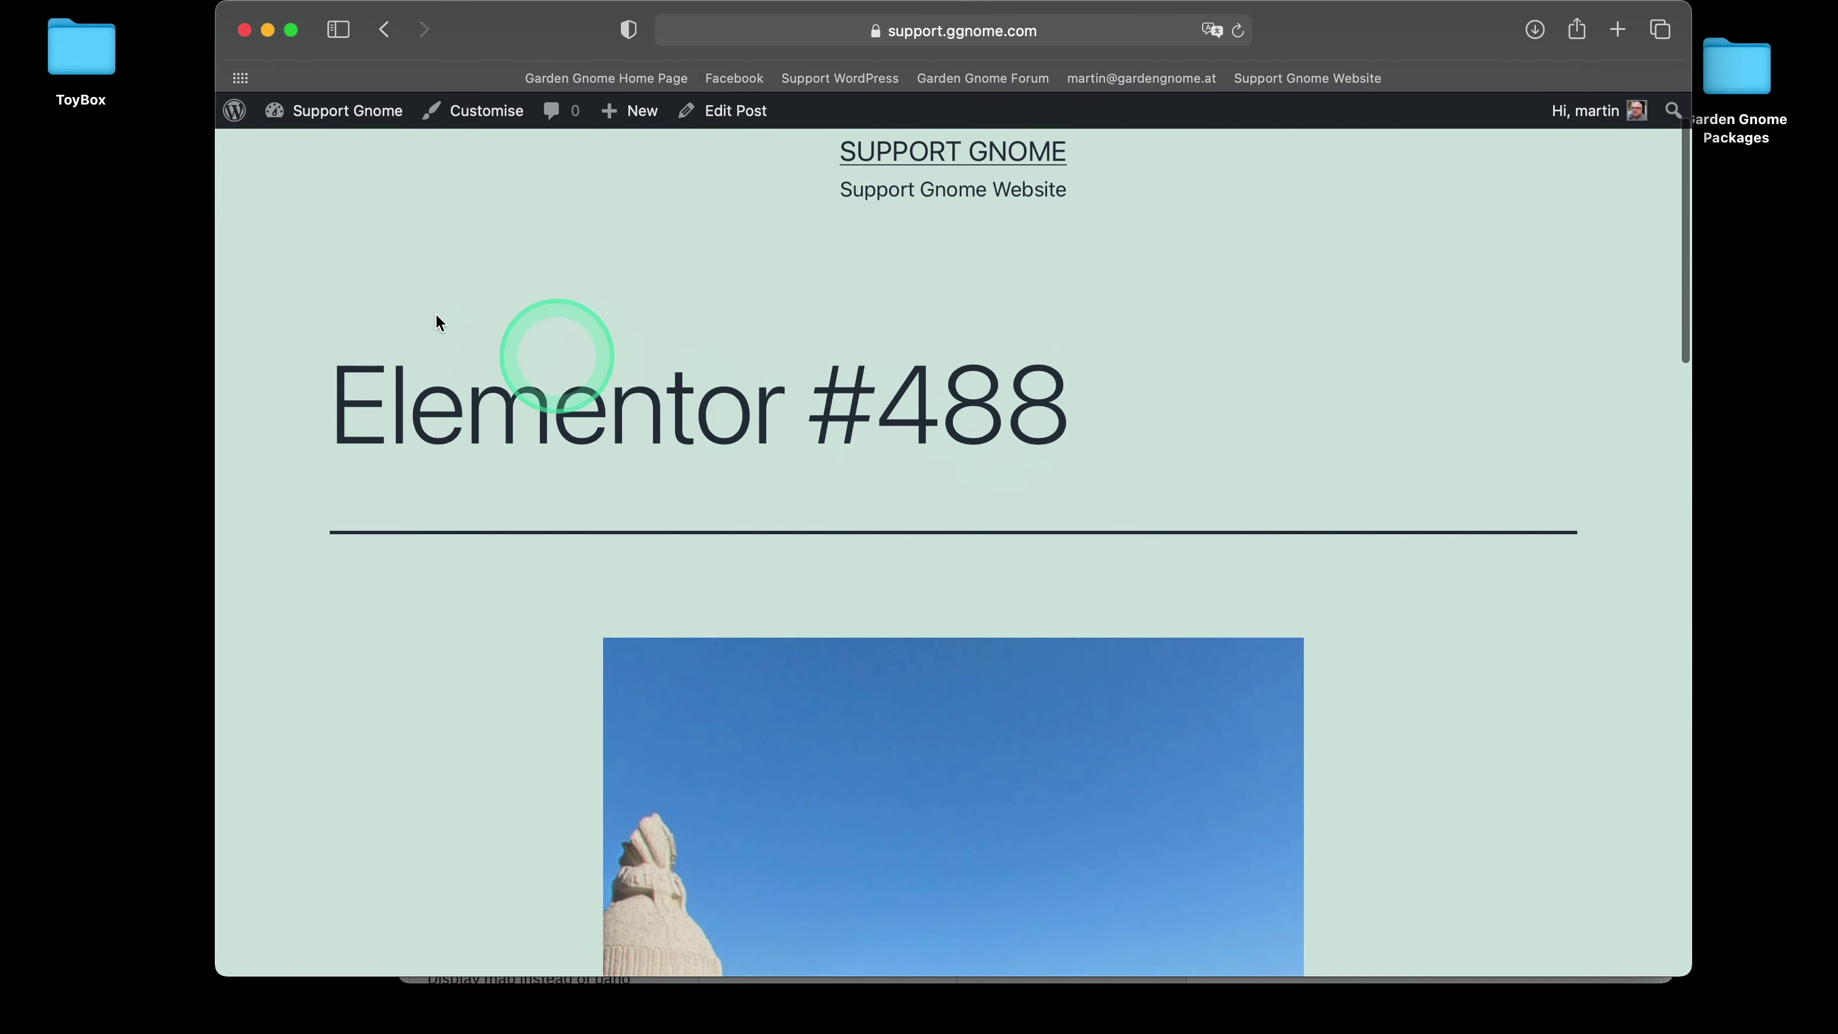
- Go back to the dashboard, open the Elementor #488 post in the block editor and switch it to Elementor
{"action": "mouse_move", "coordinate": [237, 116]}
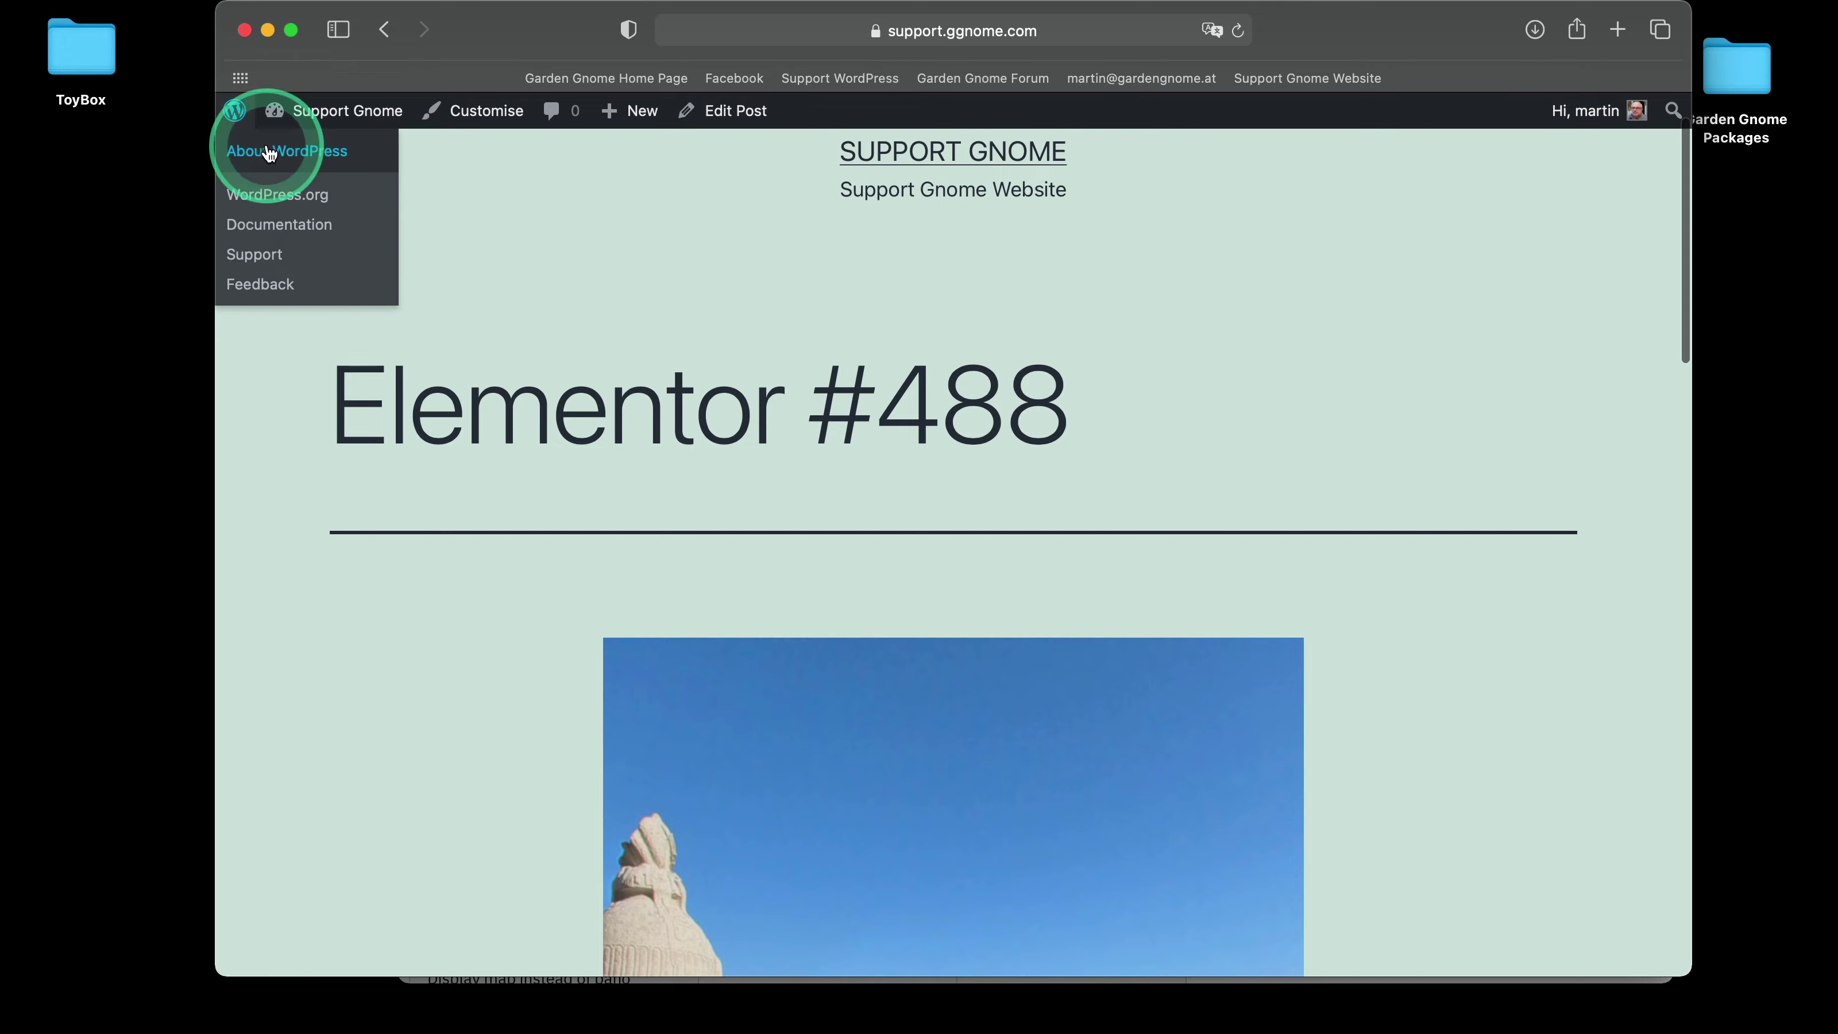
{"action": "mouse_move", "coordinate": [327, 113]}
{"action": "left_click", "coordinate": [318, 151]}
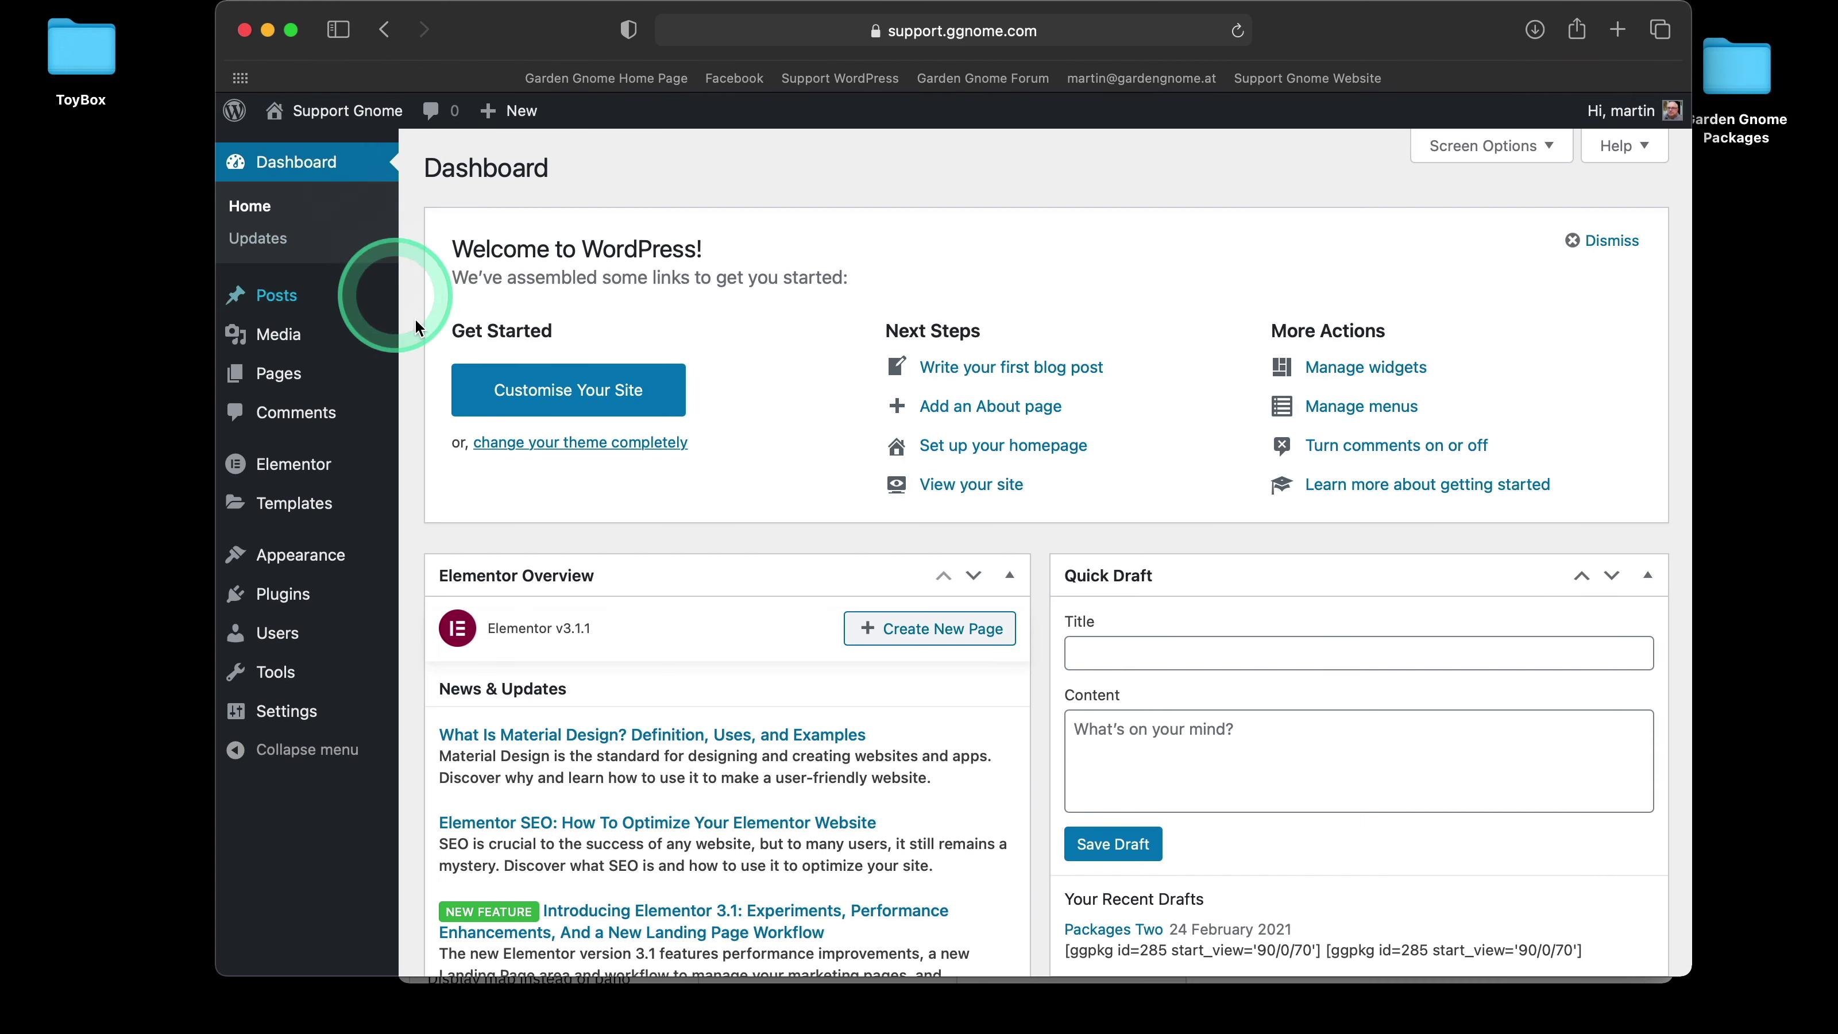
{"action": "left_click", "coordinate": [412, 297]}
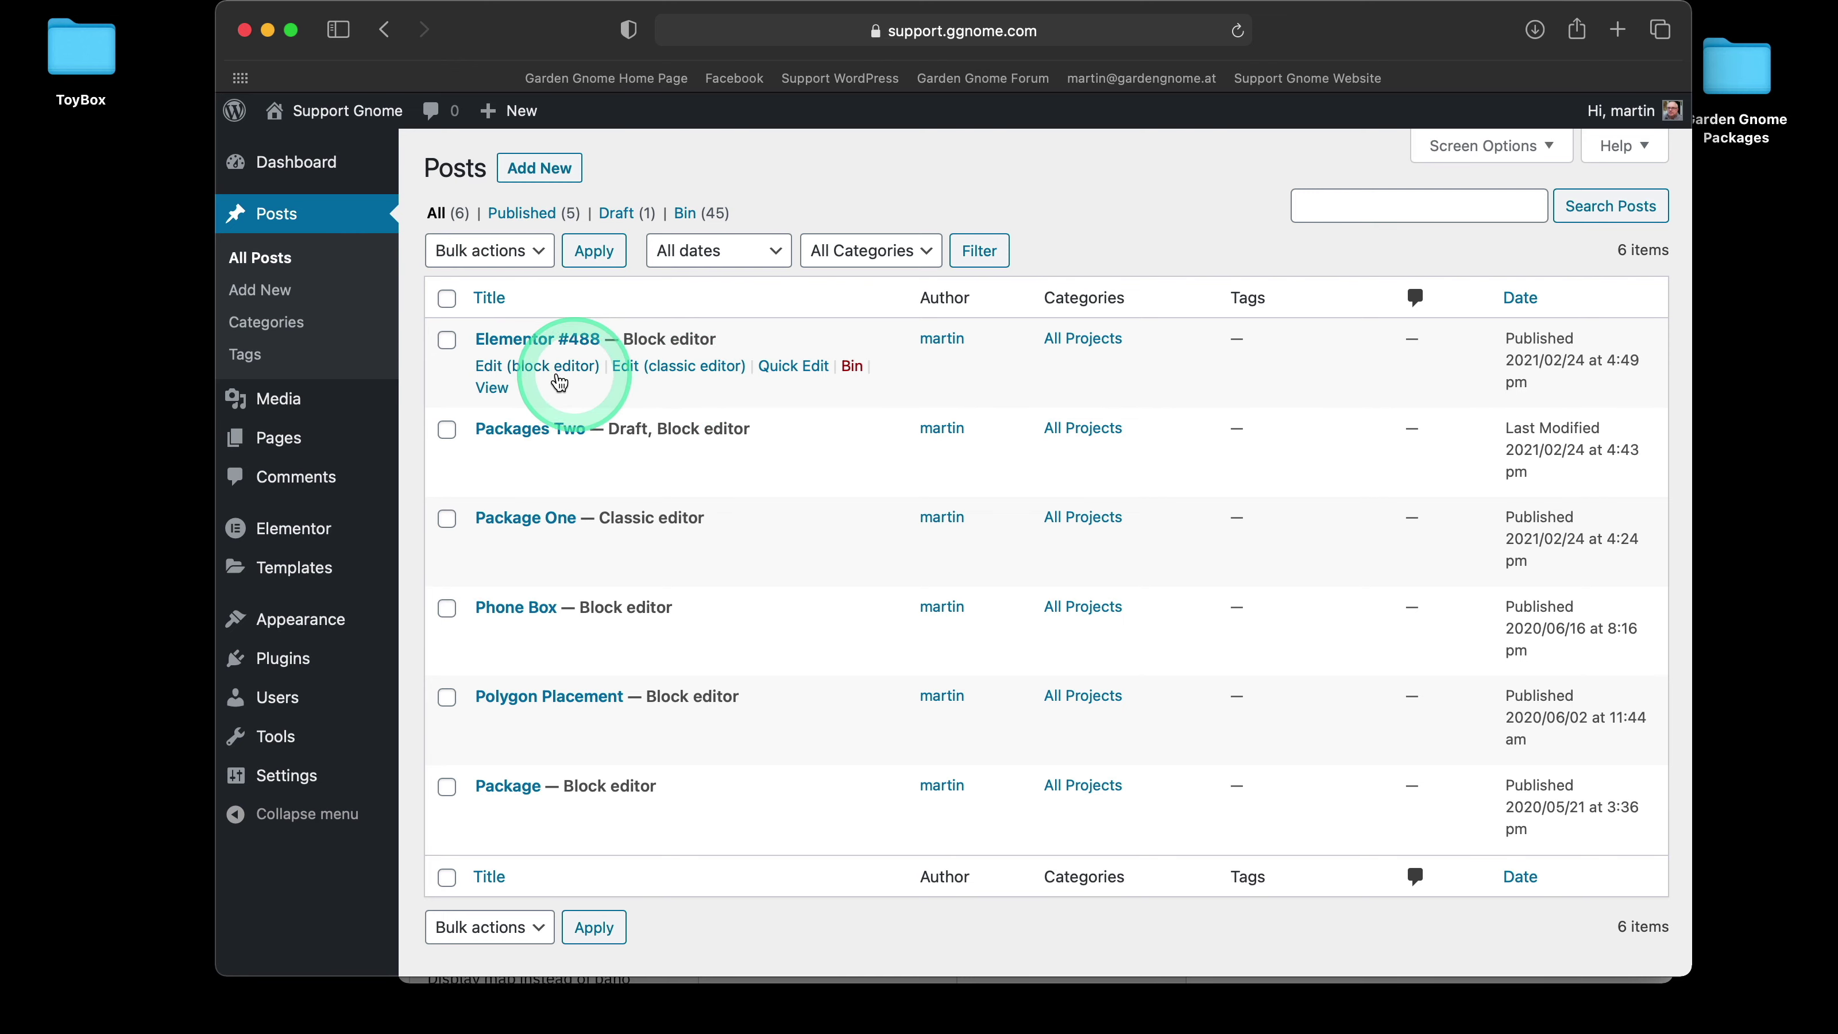
{"action": "left_click", "coordinate": [547, 366]}
{"action": "scroll", "coordinate": [1273, 492], "scroll_direction": "down", "scroll_amount": 2}
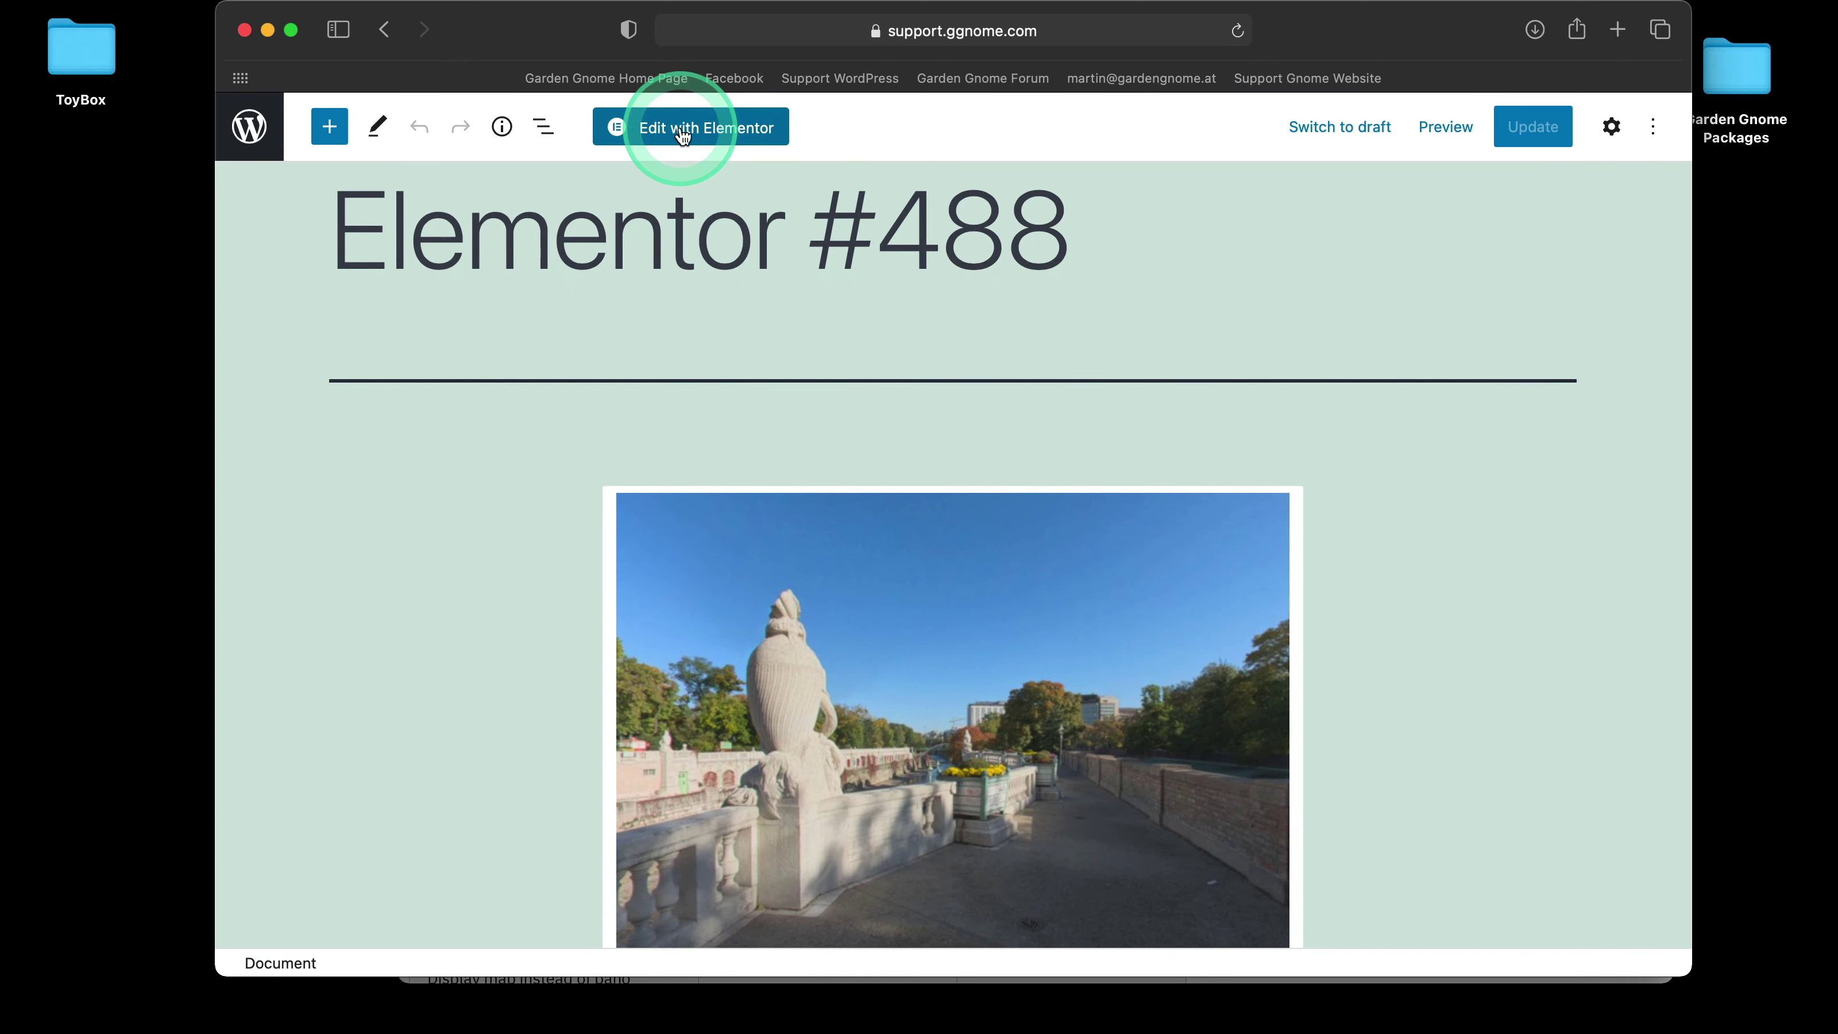
{"action": "left_click", "coordinate": [683, 134]}
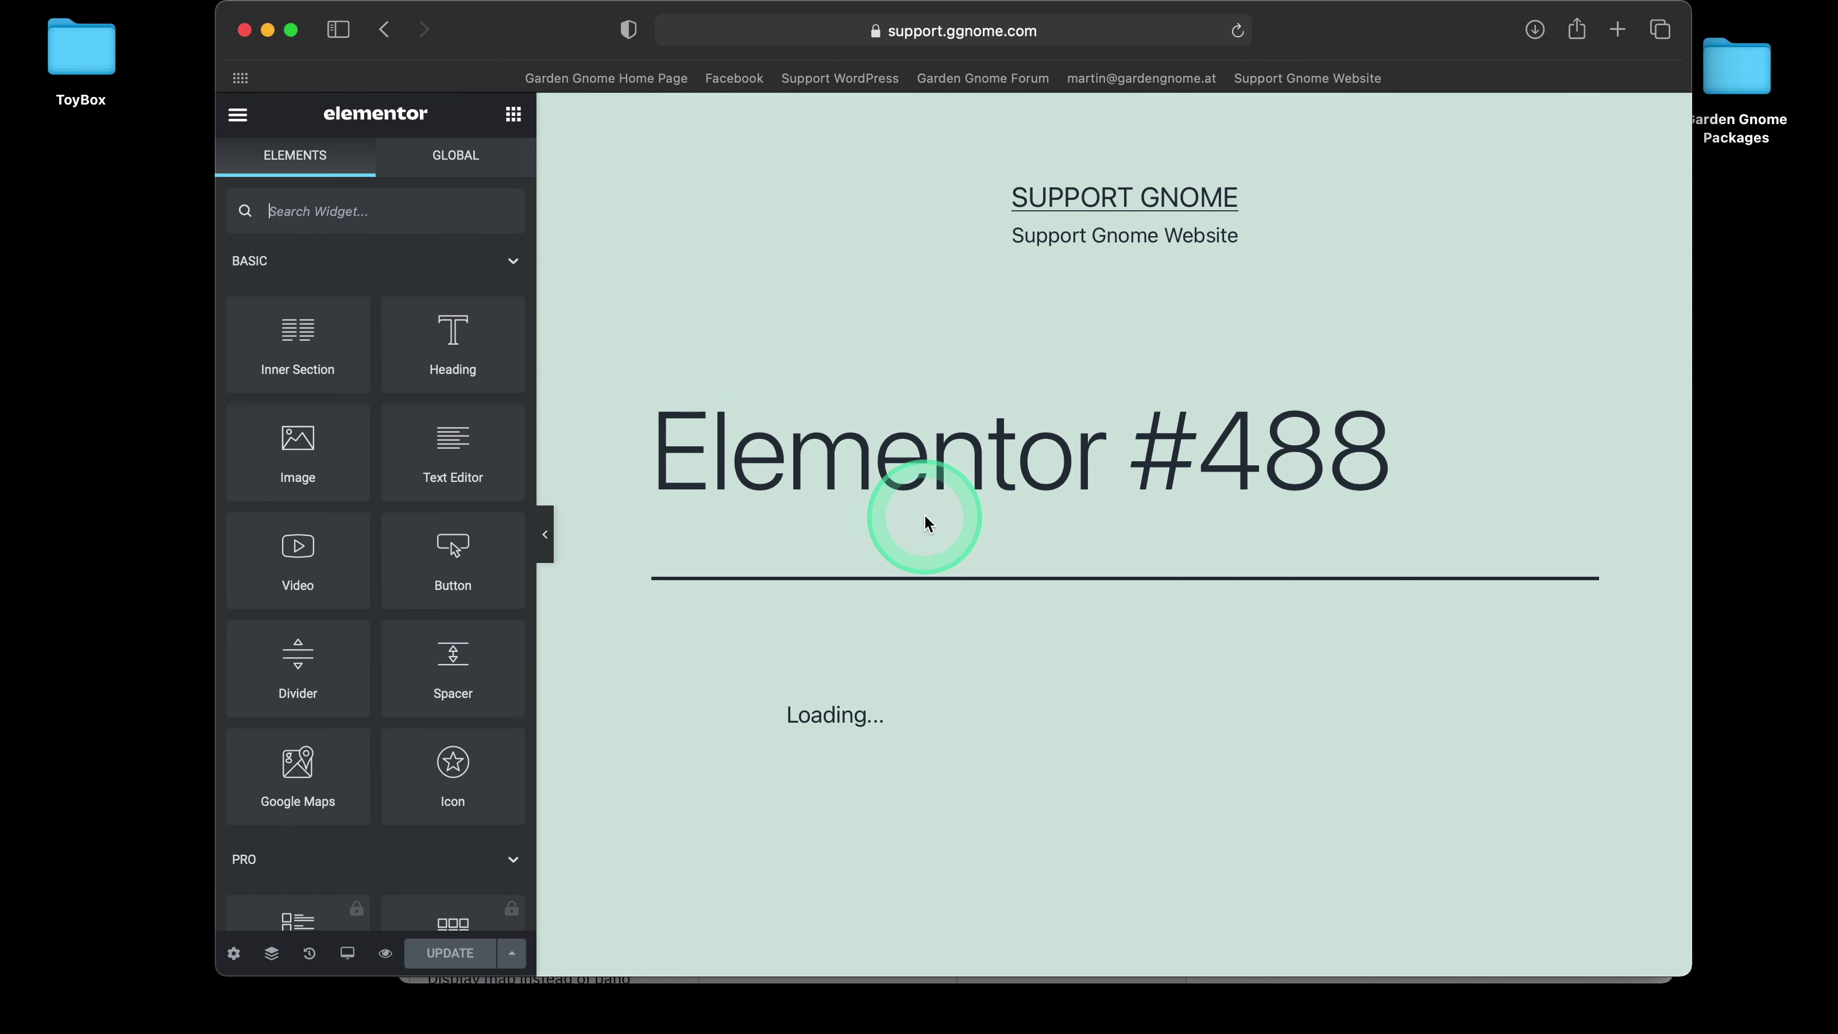
- Search the Elementor widgets for "Garden" and place the Garden Gnome Package widget in the post's content area
{"action": "scroll", "coordinate": [924, 521], "scroll_direction": "down", "scroll_amount": 4}
{"action": "scroll", "coordinate": [772, 493], "scroll_direction": "down", "scroll_amount": 3}
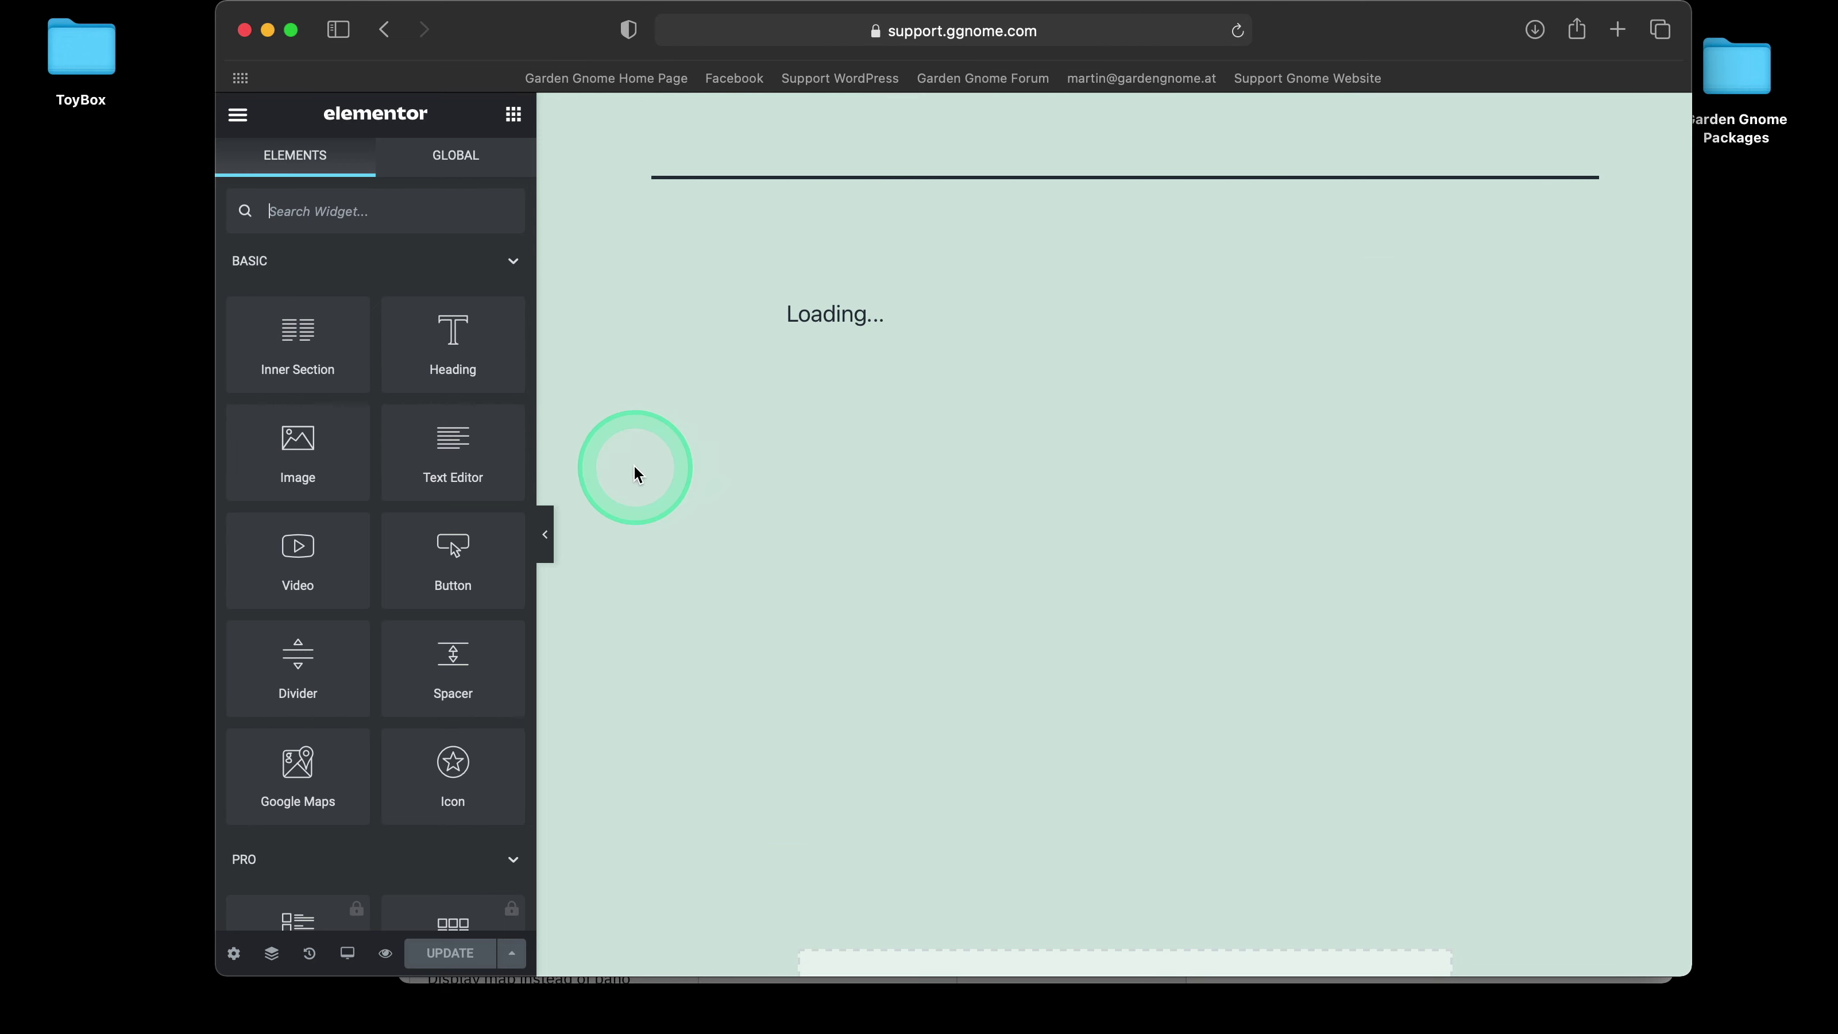
{"action": "left_click", "coordinate": [372, 212]}
{"action": "type", "text": "Garden"}
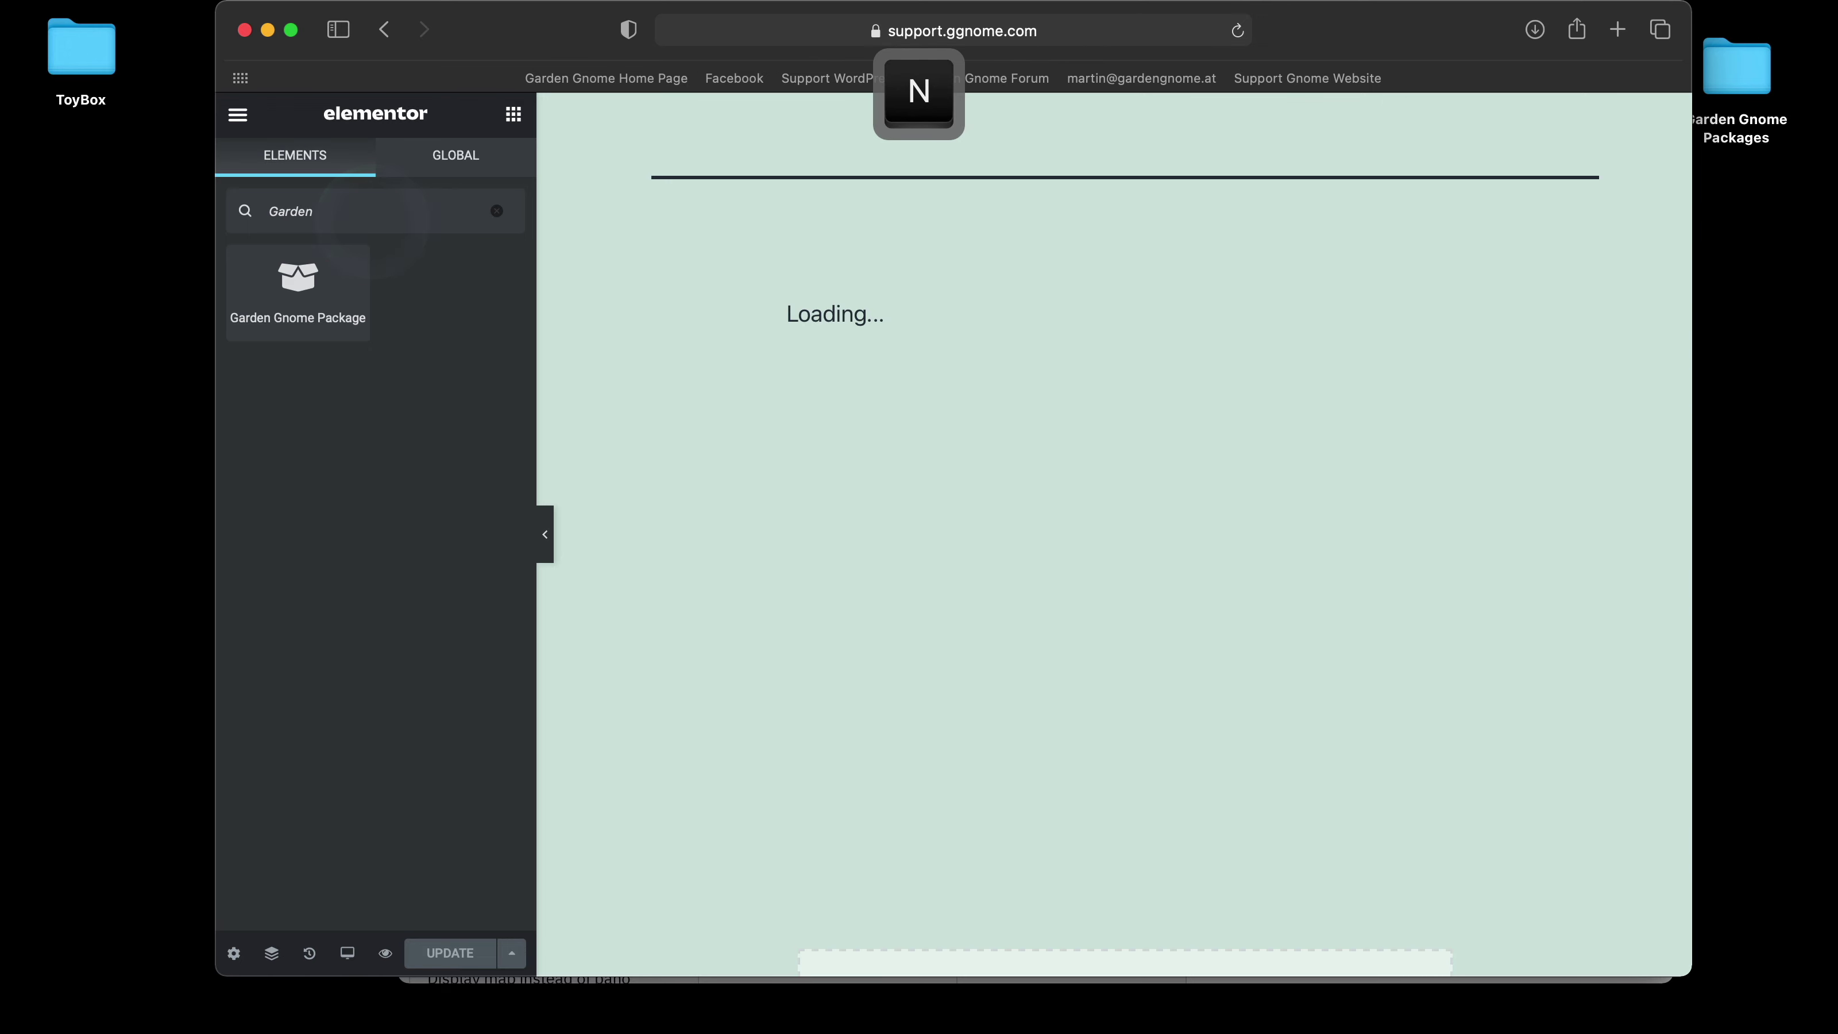
{"action": "left_click_drag", "start_coordinate": [310, 311], "coordinate": [1663, 572]}
{"action": "left_click_drag", "start_coordinate": [297, 288], "coordinate": [1042, 464]}
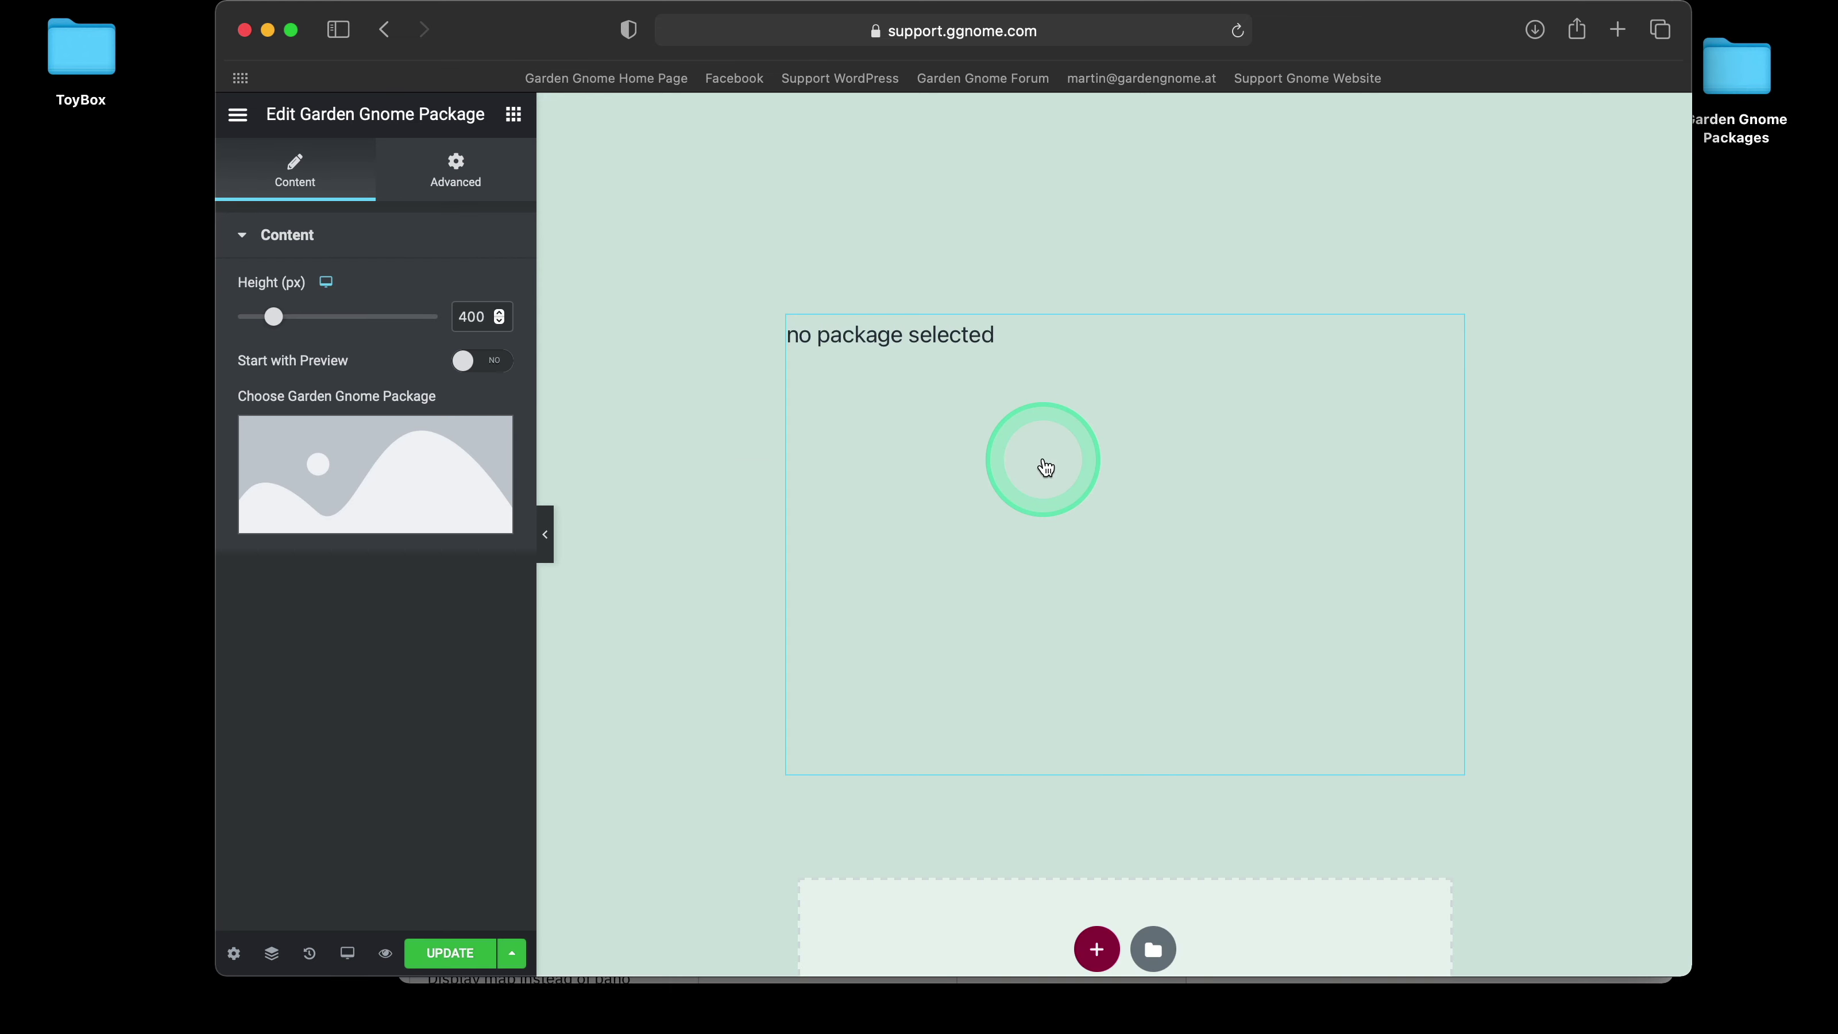
- Assign the Packages.ggpkg package from the media library to the Garden Gnome Package widget
{"action": "left_click", "coordinate": [329, 441]}
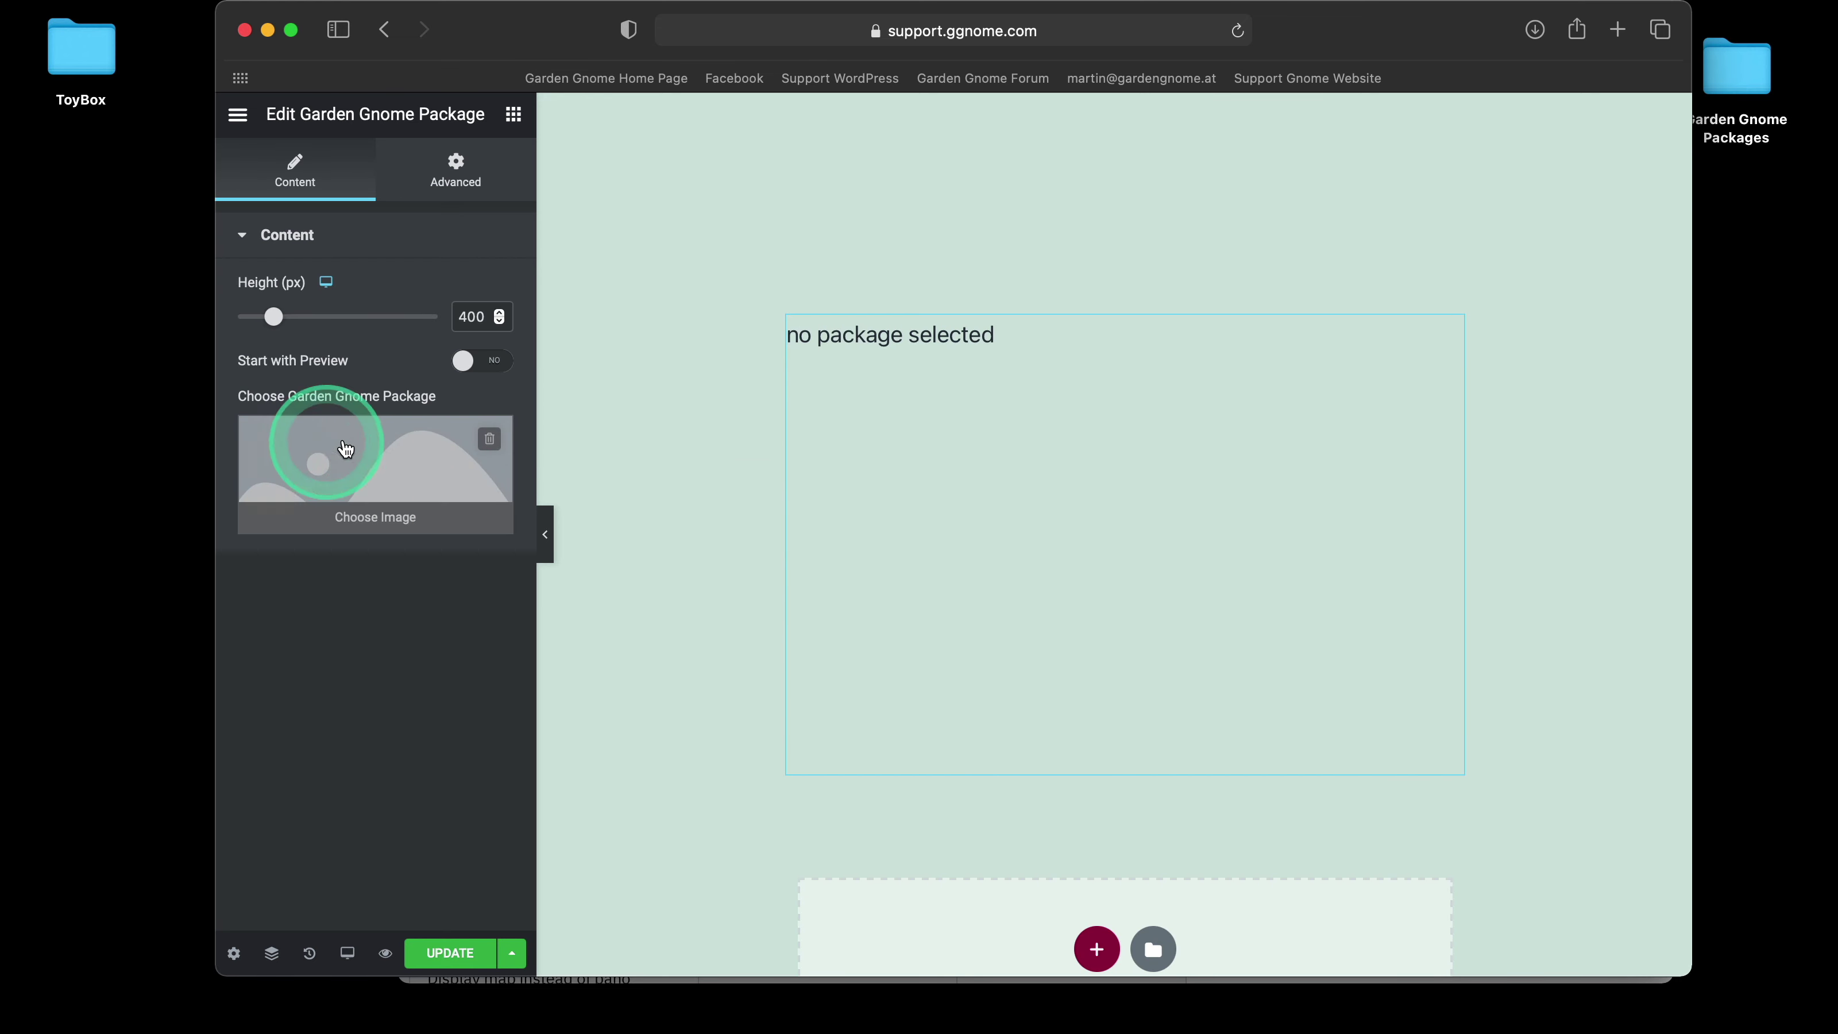
{"action": "left_click", "coordinate": [396, 481]}
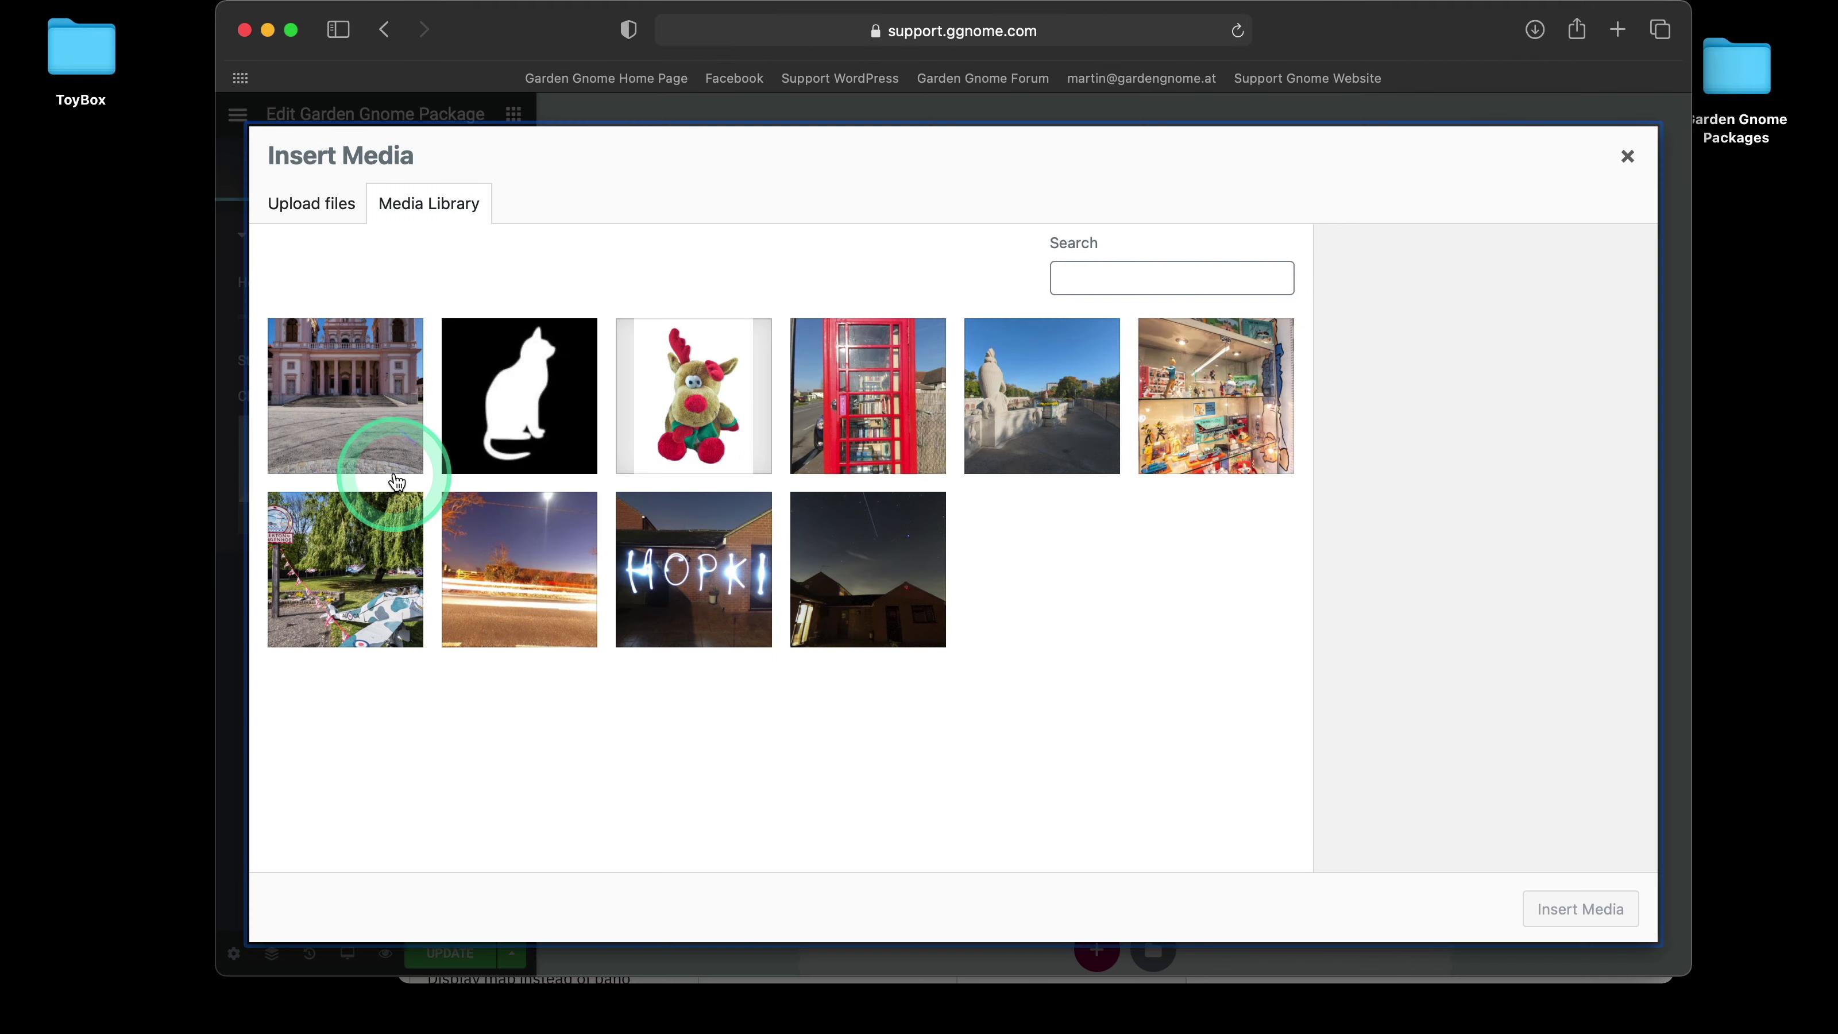
{"action": "left_click", "coordinate": [340, 406]}
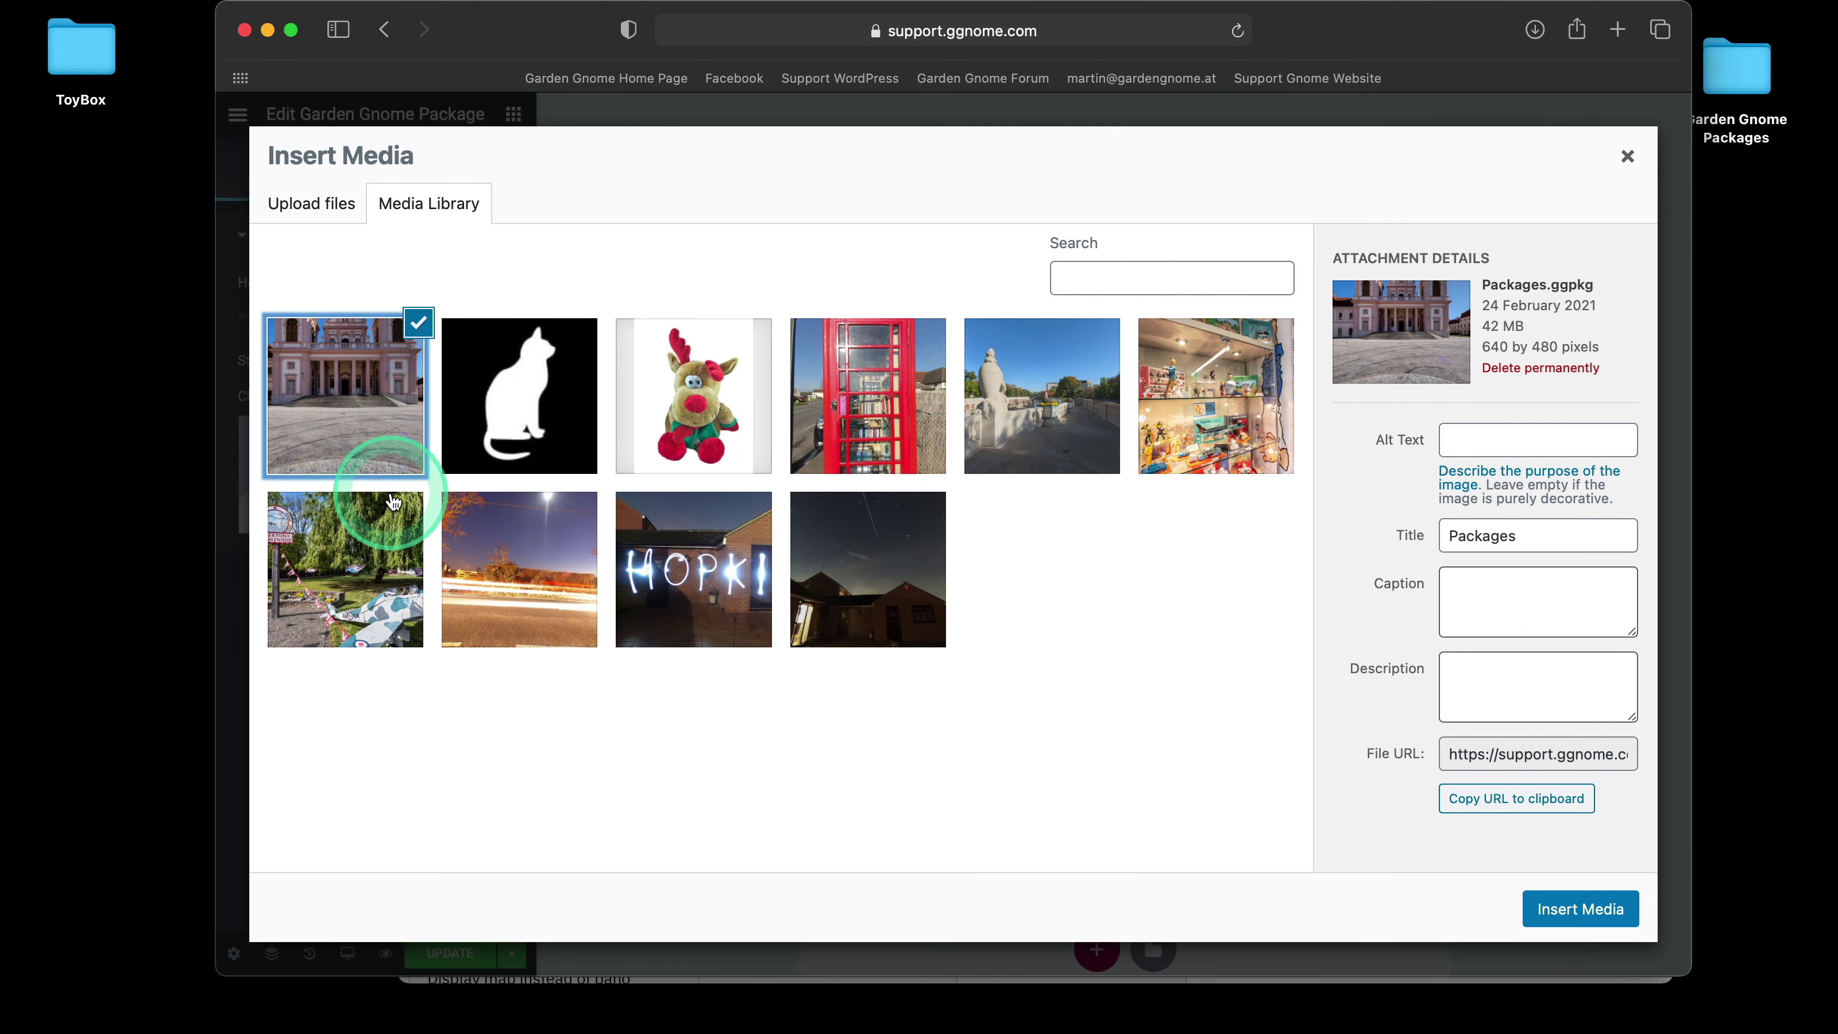
{"action": "left_click", "coordinate": [1398, 881]}
{"action": "left_click", "coordinate": [1580, 909]}
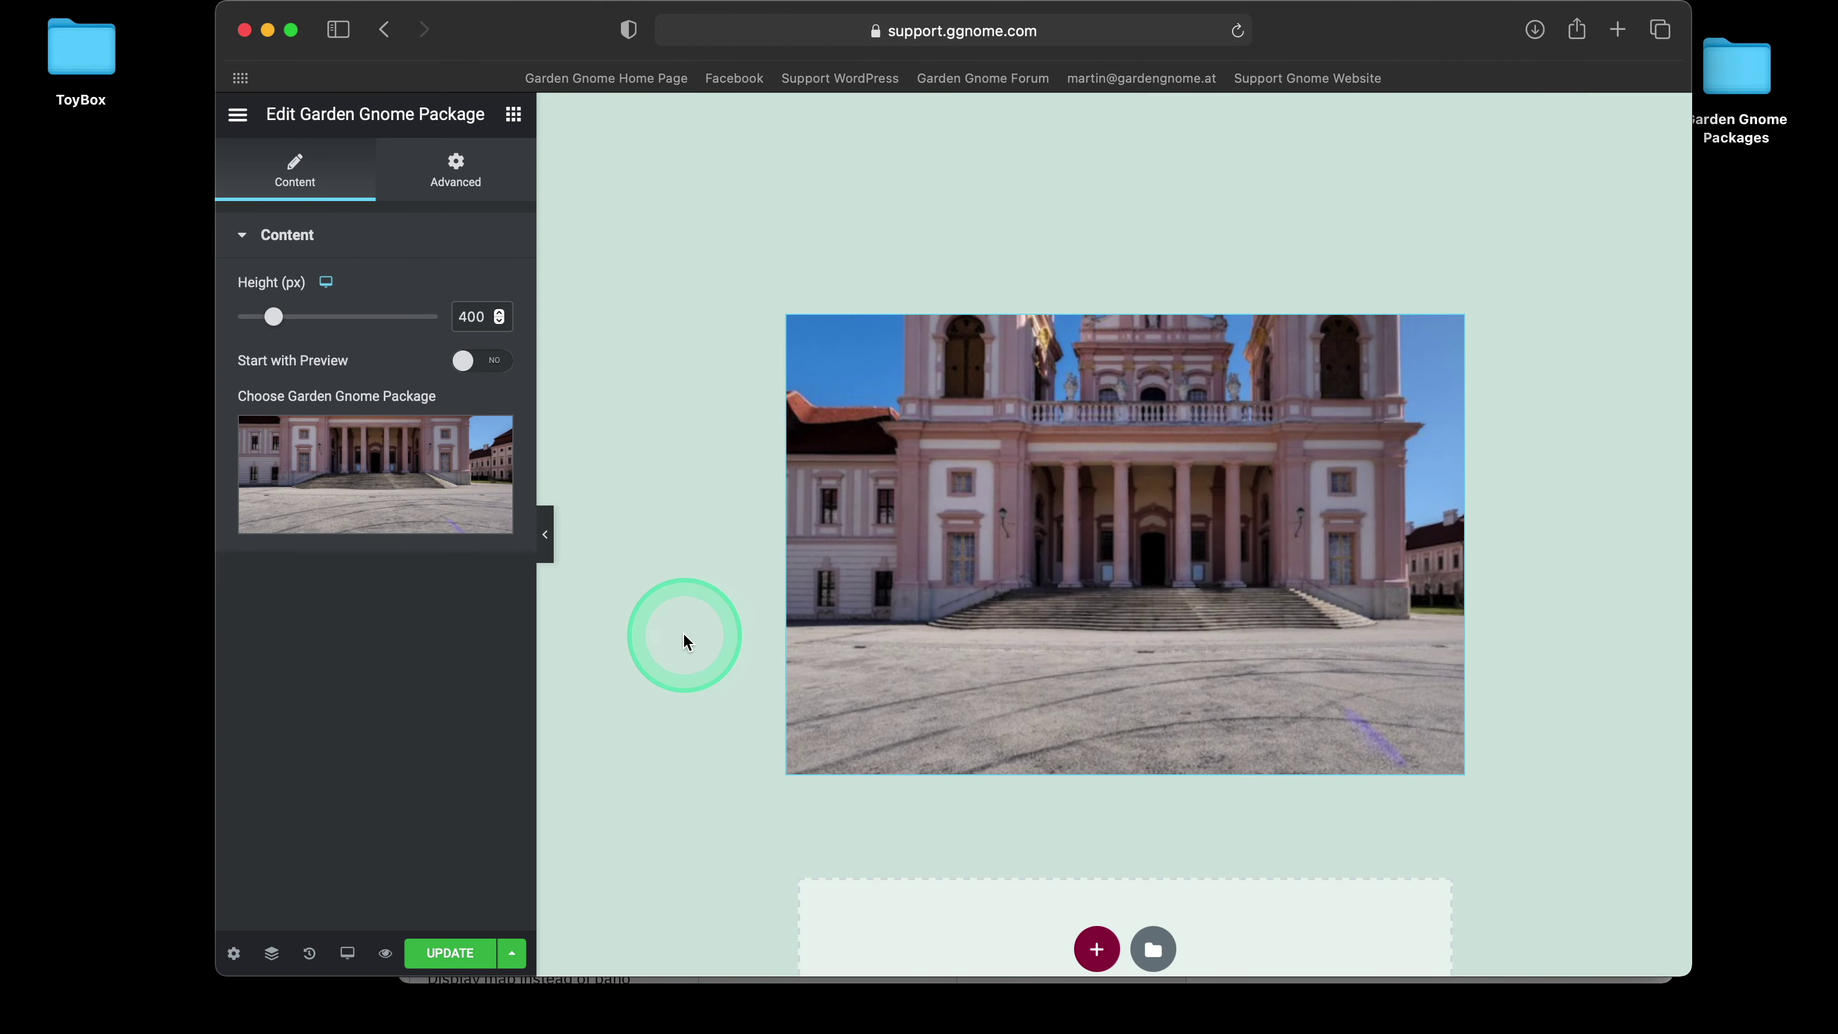
- Preview the Elementor #488 post, examine the embedded phone box and palace panoramas by turning their views, and close the preview
{"action": "left_click", "coordinate": [897, 711]}
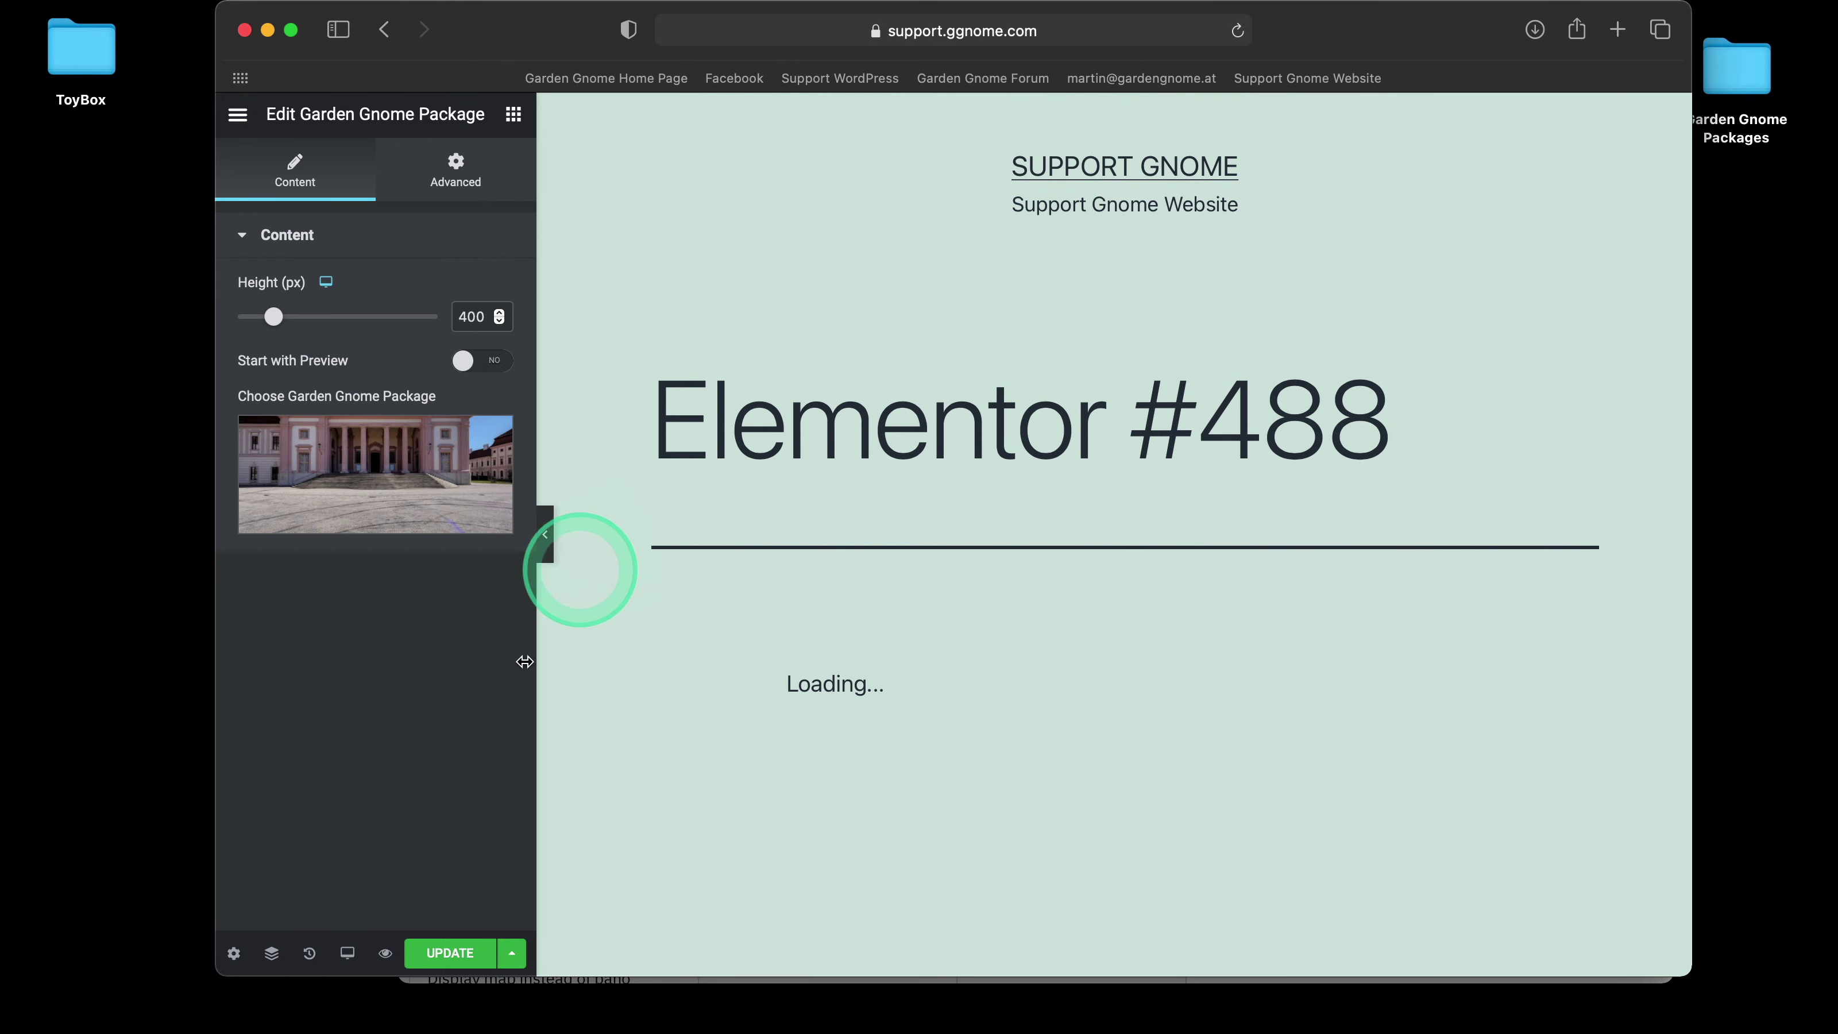
{"action": "left_click", "coordinate": [387, 955]}
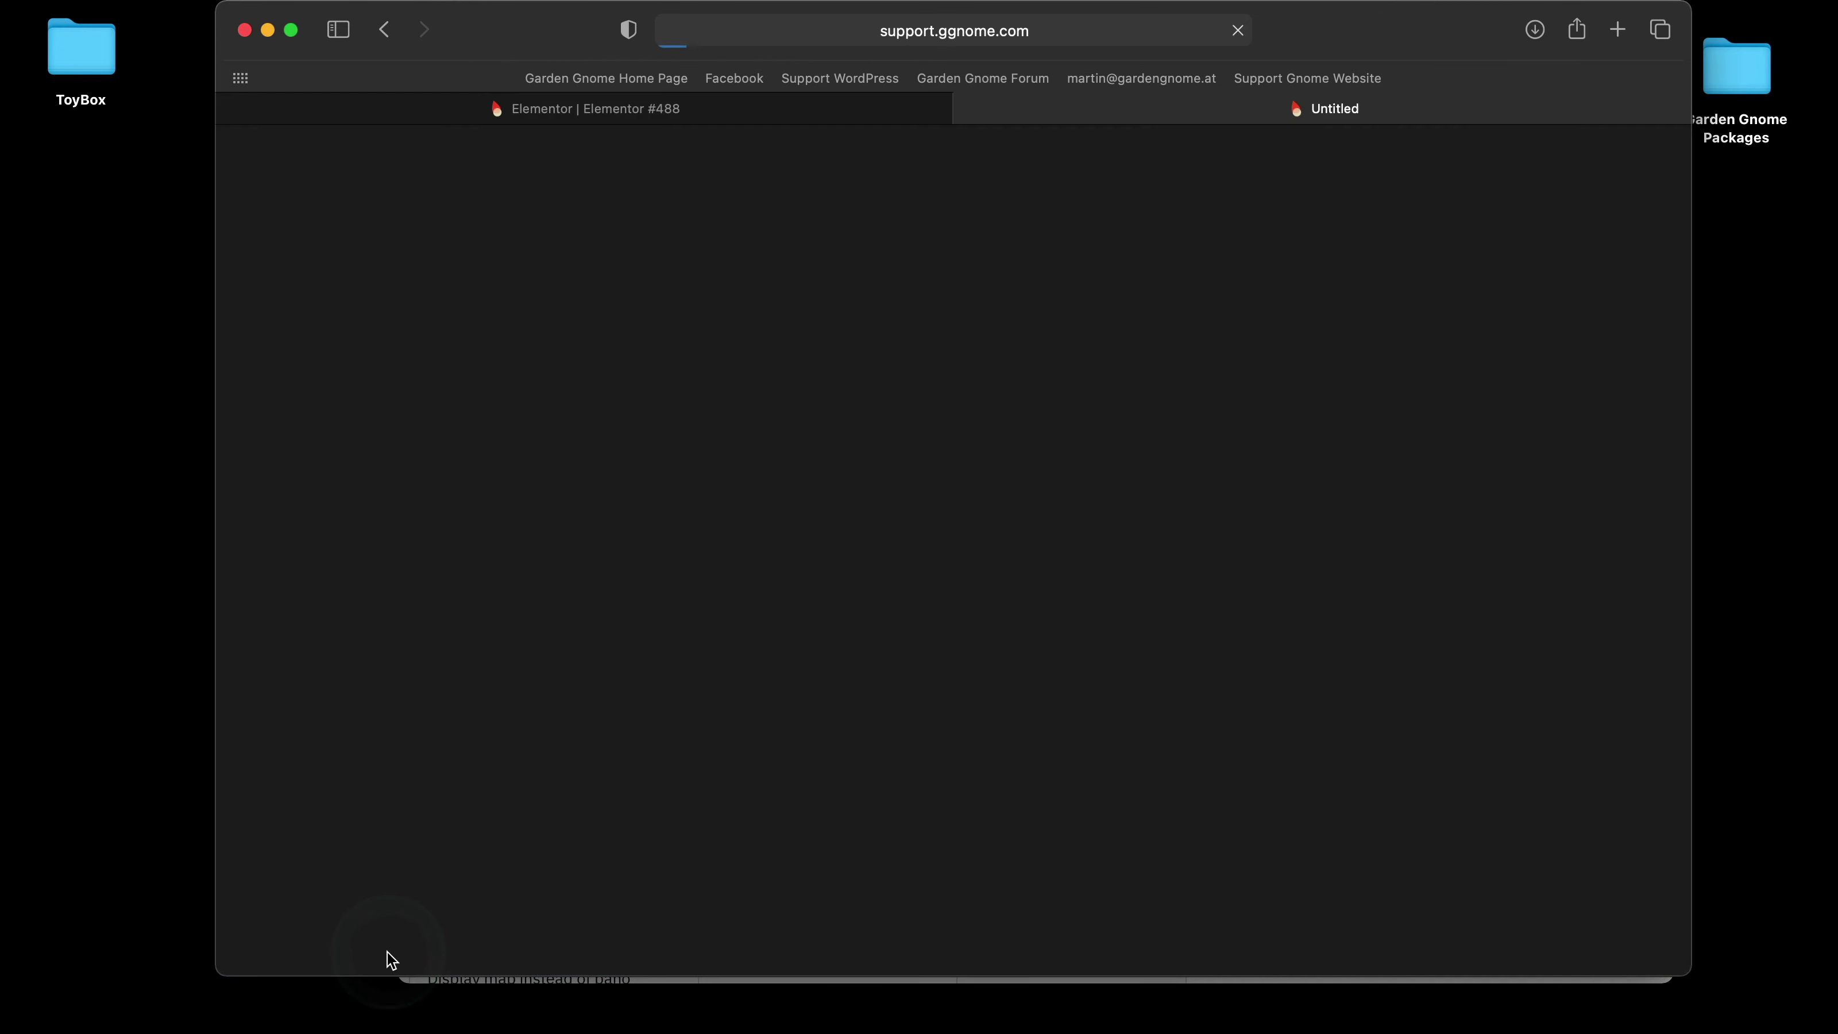
{"action": "scroll", "coordinate": [527, 673], "scroll_direction": "down", "scroll_amount": 3}
{"action": "scroll", "coordinate": [527, 672], "scroll_direction": "down", "scroll_amount": 6}
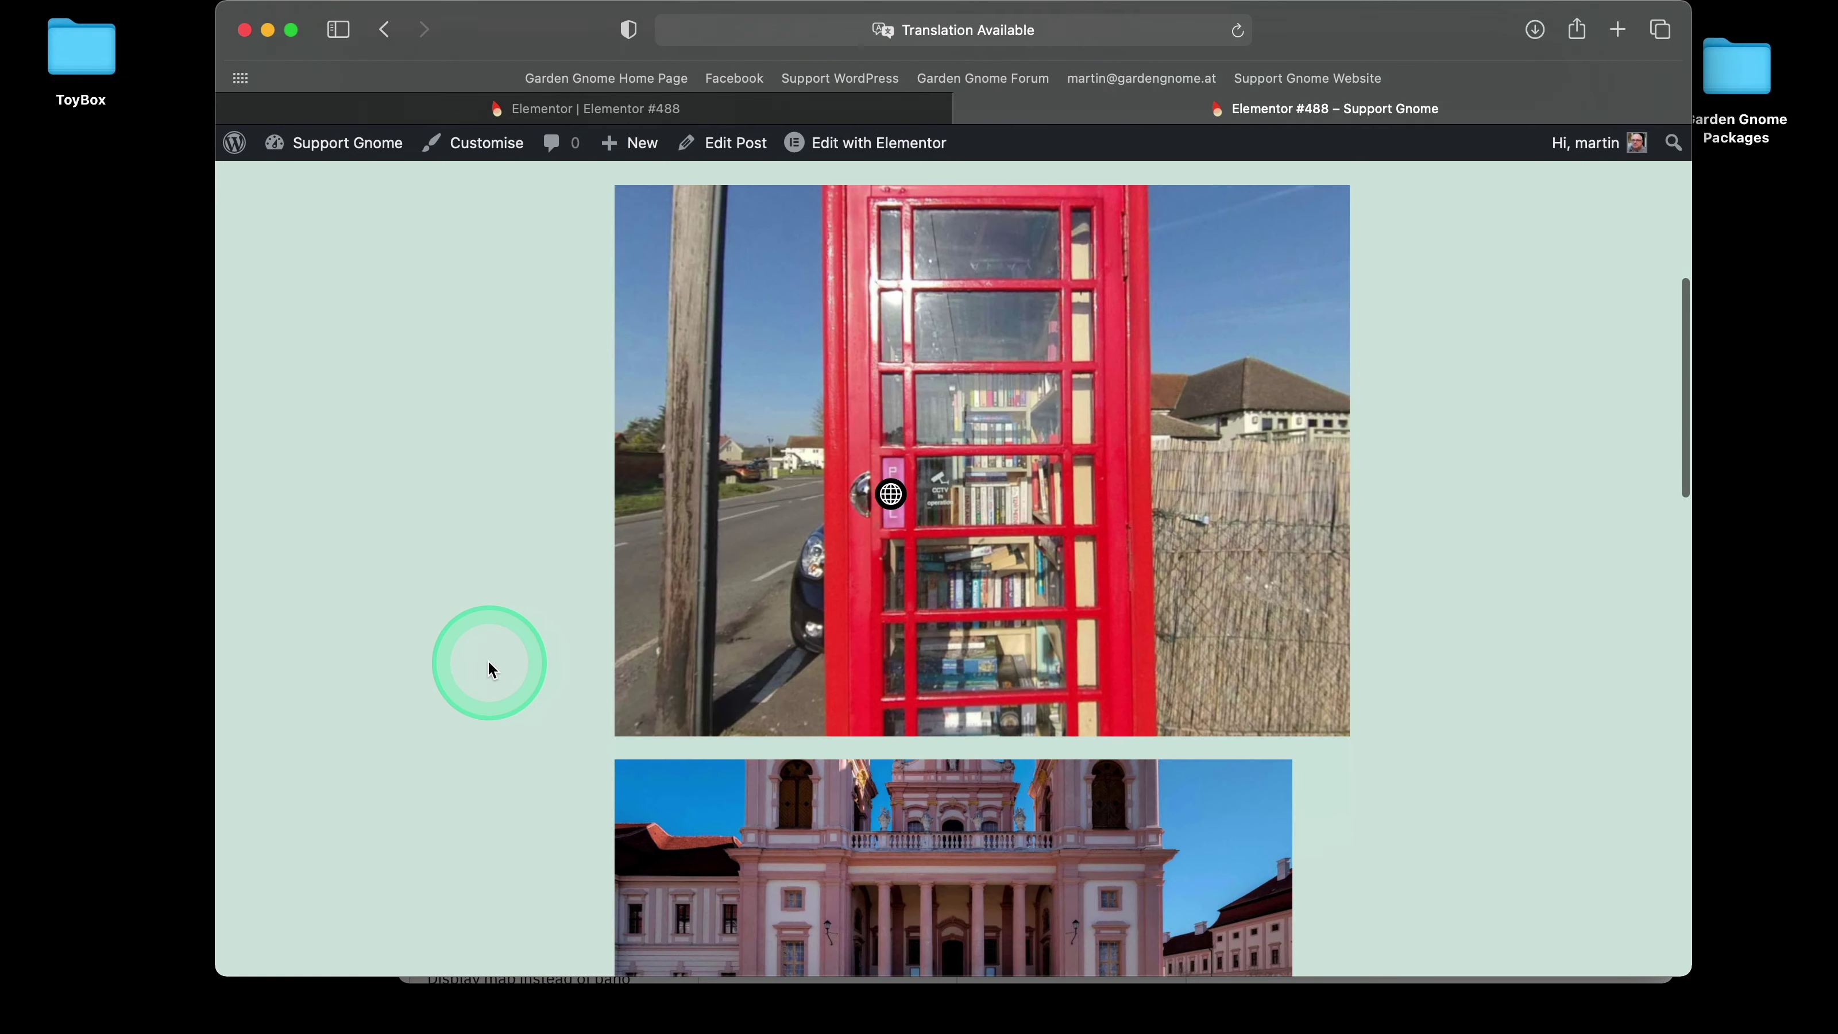
{"action": "mouse_move", "coordinate": [1081, 402]}
{"action": "left_mouse_down"}
{"action": "mouse_move", "coordinate": [984, 439]}
{"action": "mouse_move", "coordinate": [1066, 431]}
{"action": "left_mouse_up"}
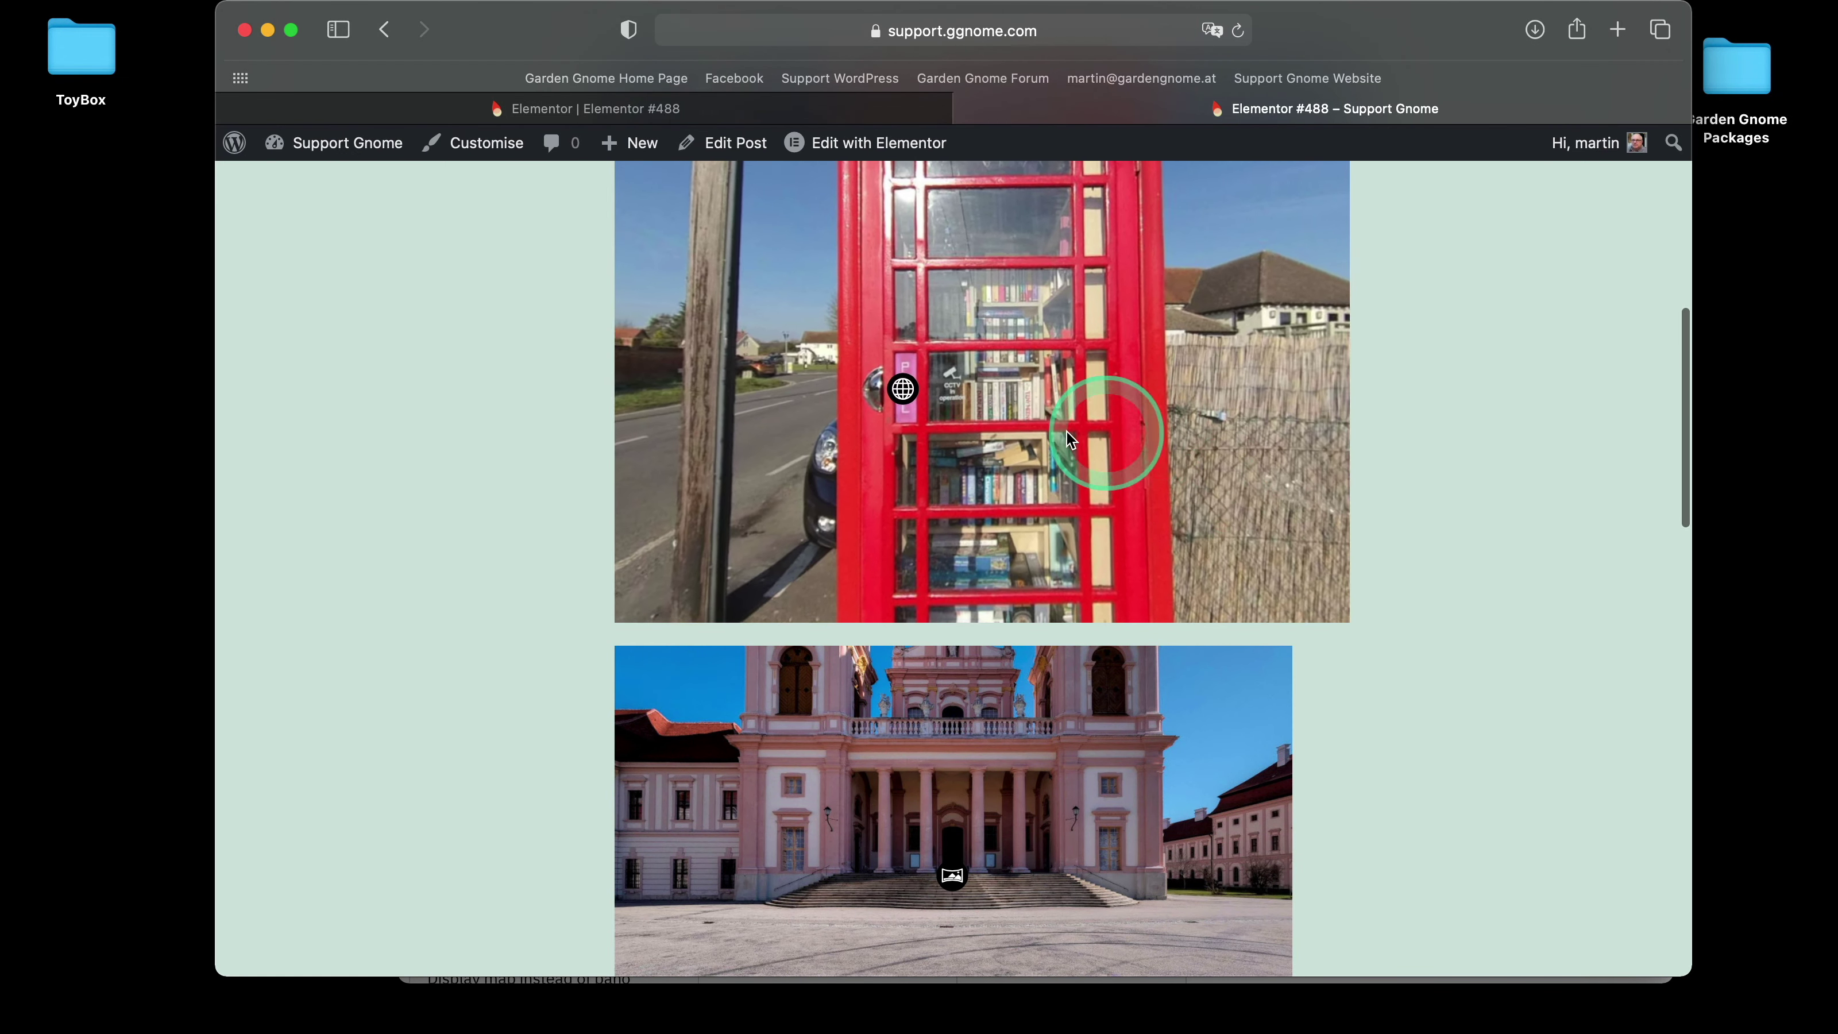
{"action": "left_click", "coordinate": [1473, 572]}
{"action": "scroll", "coordinate": [1476, 572], "scroll_direction": "down", "scroll_amount": 3}
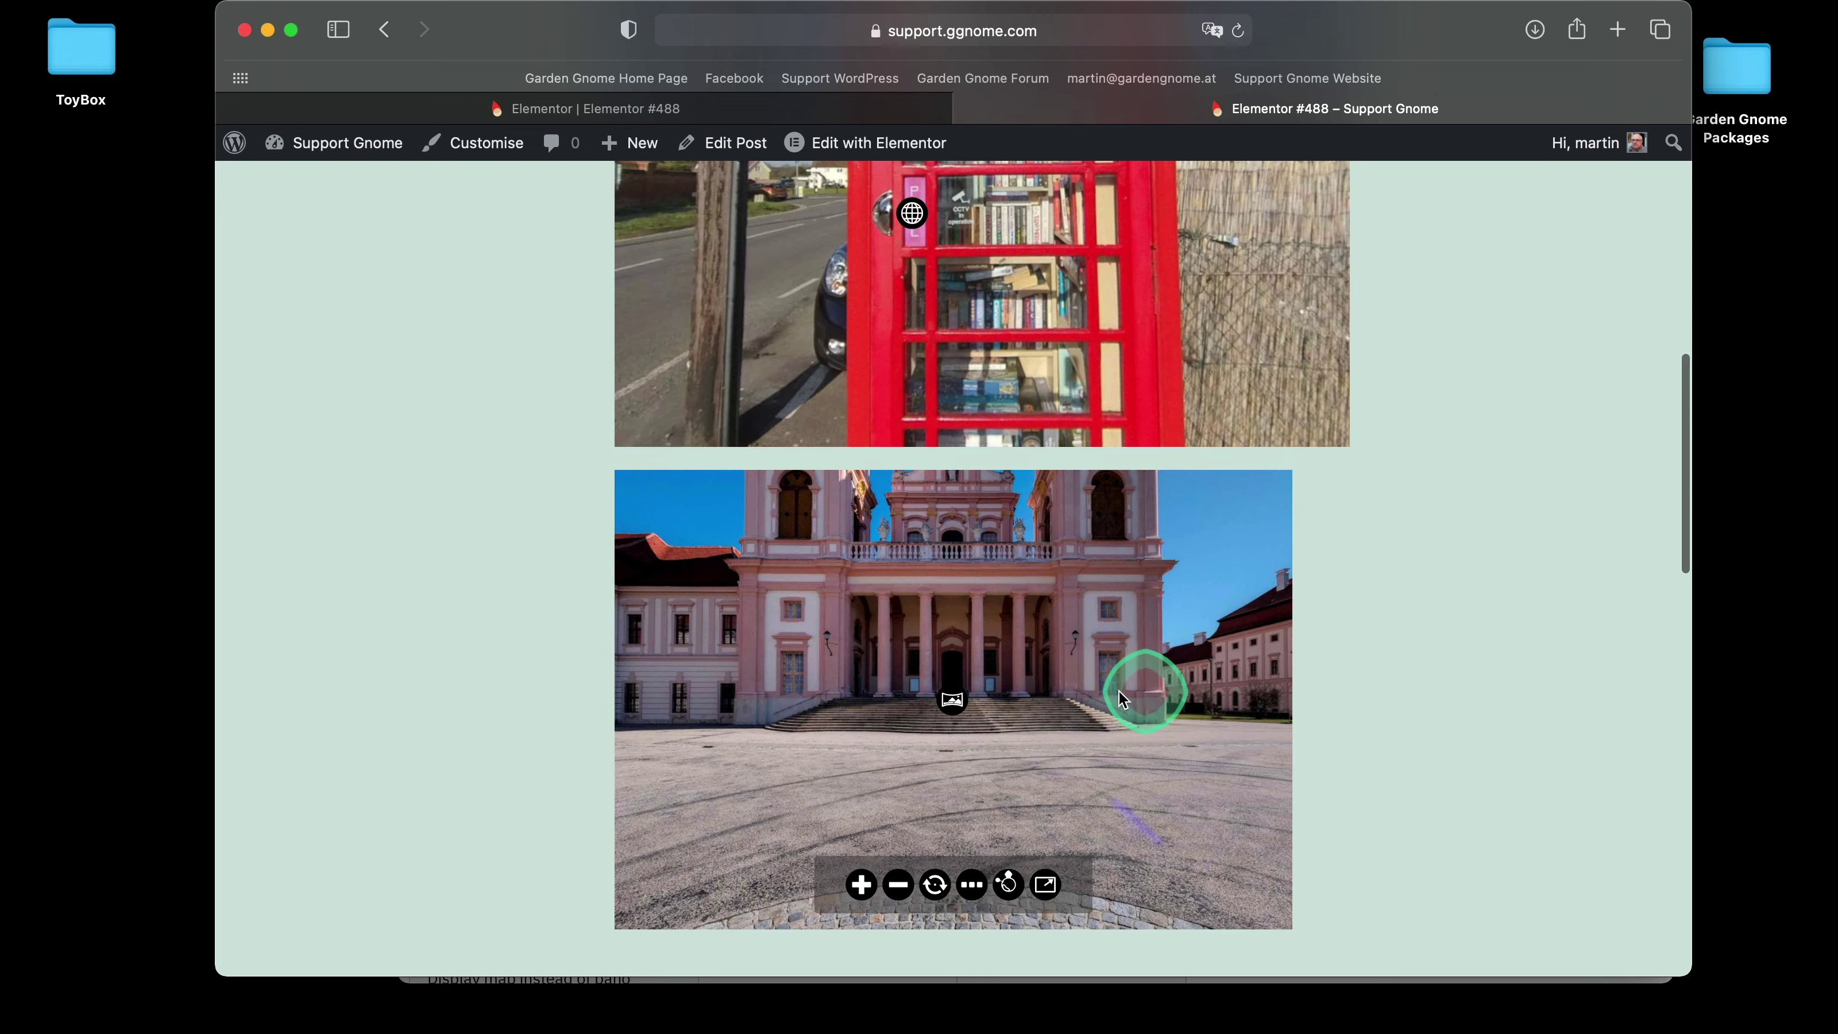
{"action": "left_click_drag", "start_coordinate": [1140, 686], "coordinate": [987, 675]}
{"action": "scroll", "coordinate": [1534, 651], "scroll_direction": "up", "scroll_amount": 5}
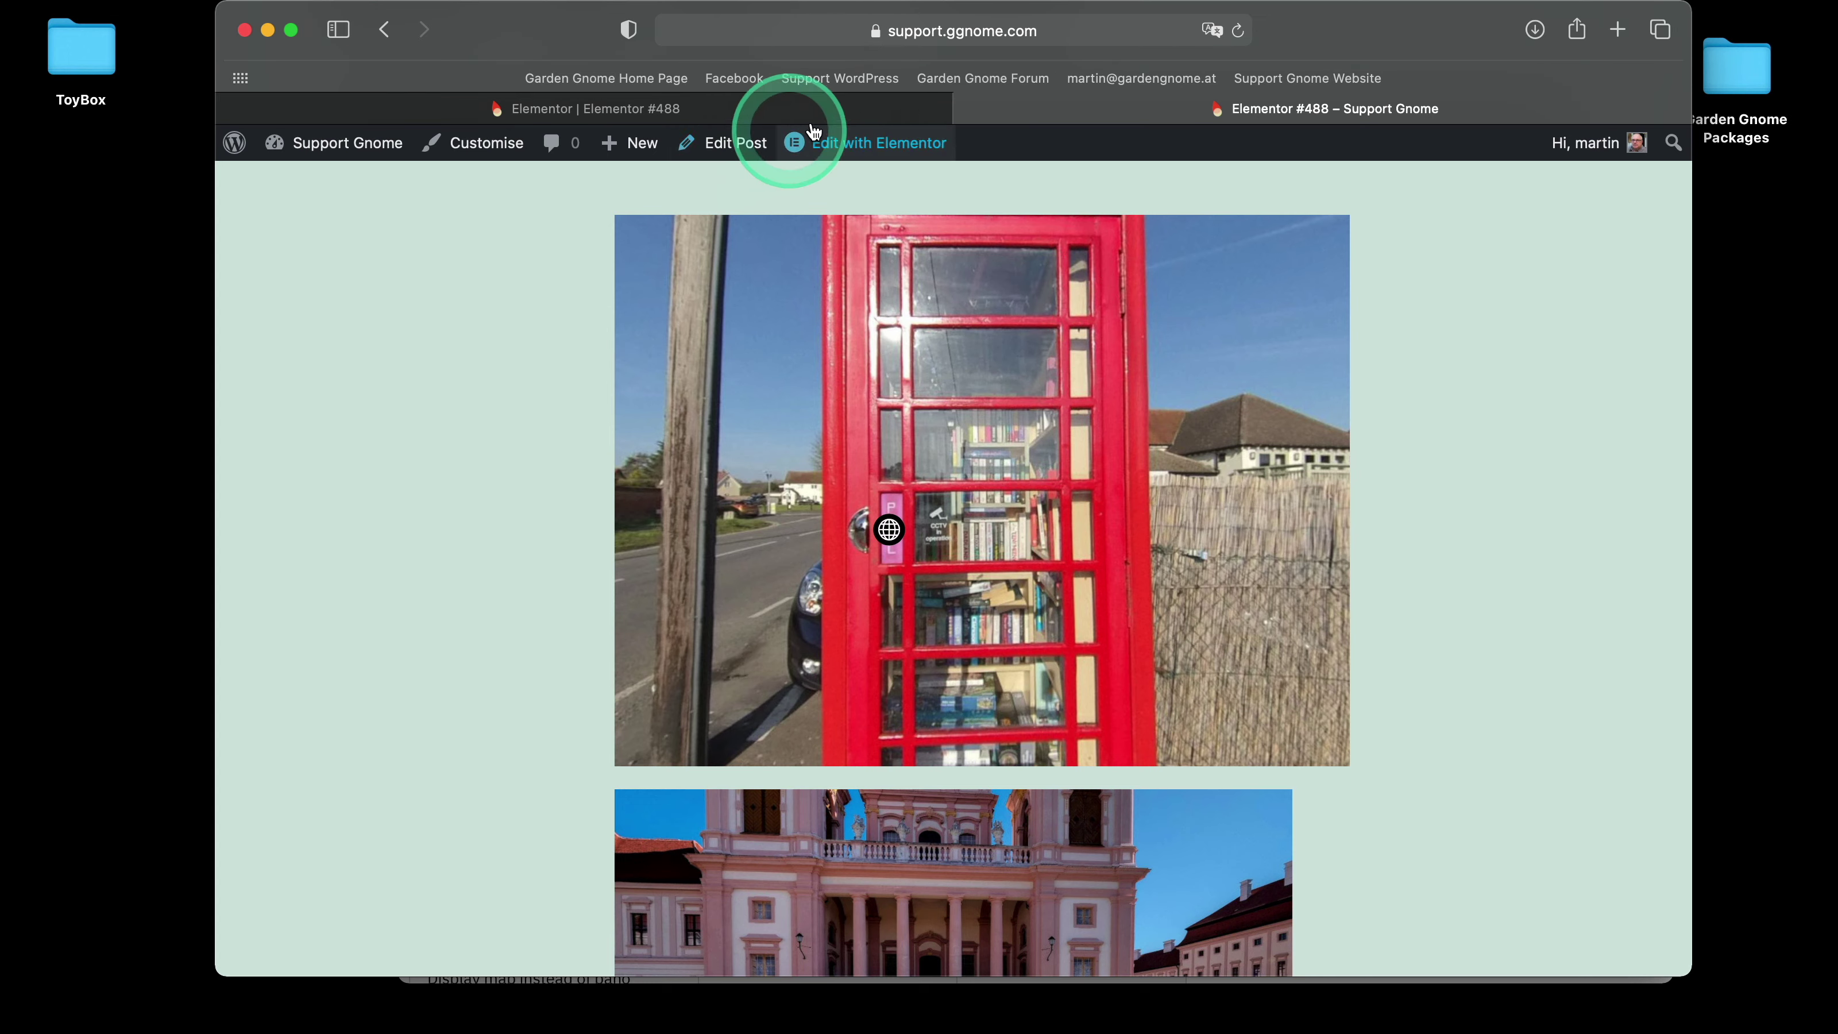
{"action": "left_click", "coordinate": [966, 108]}
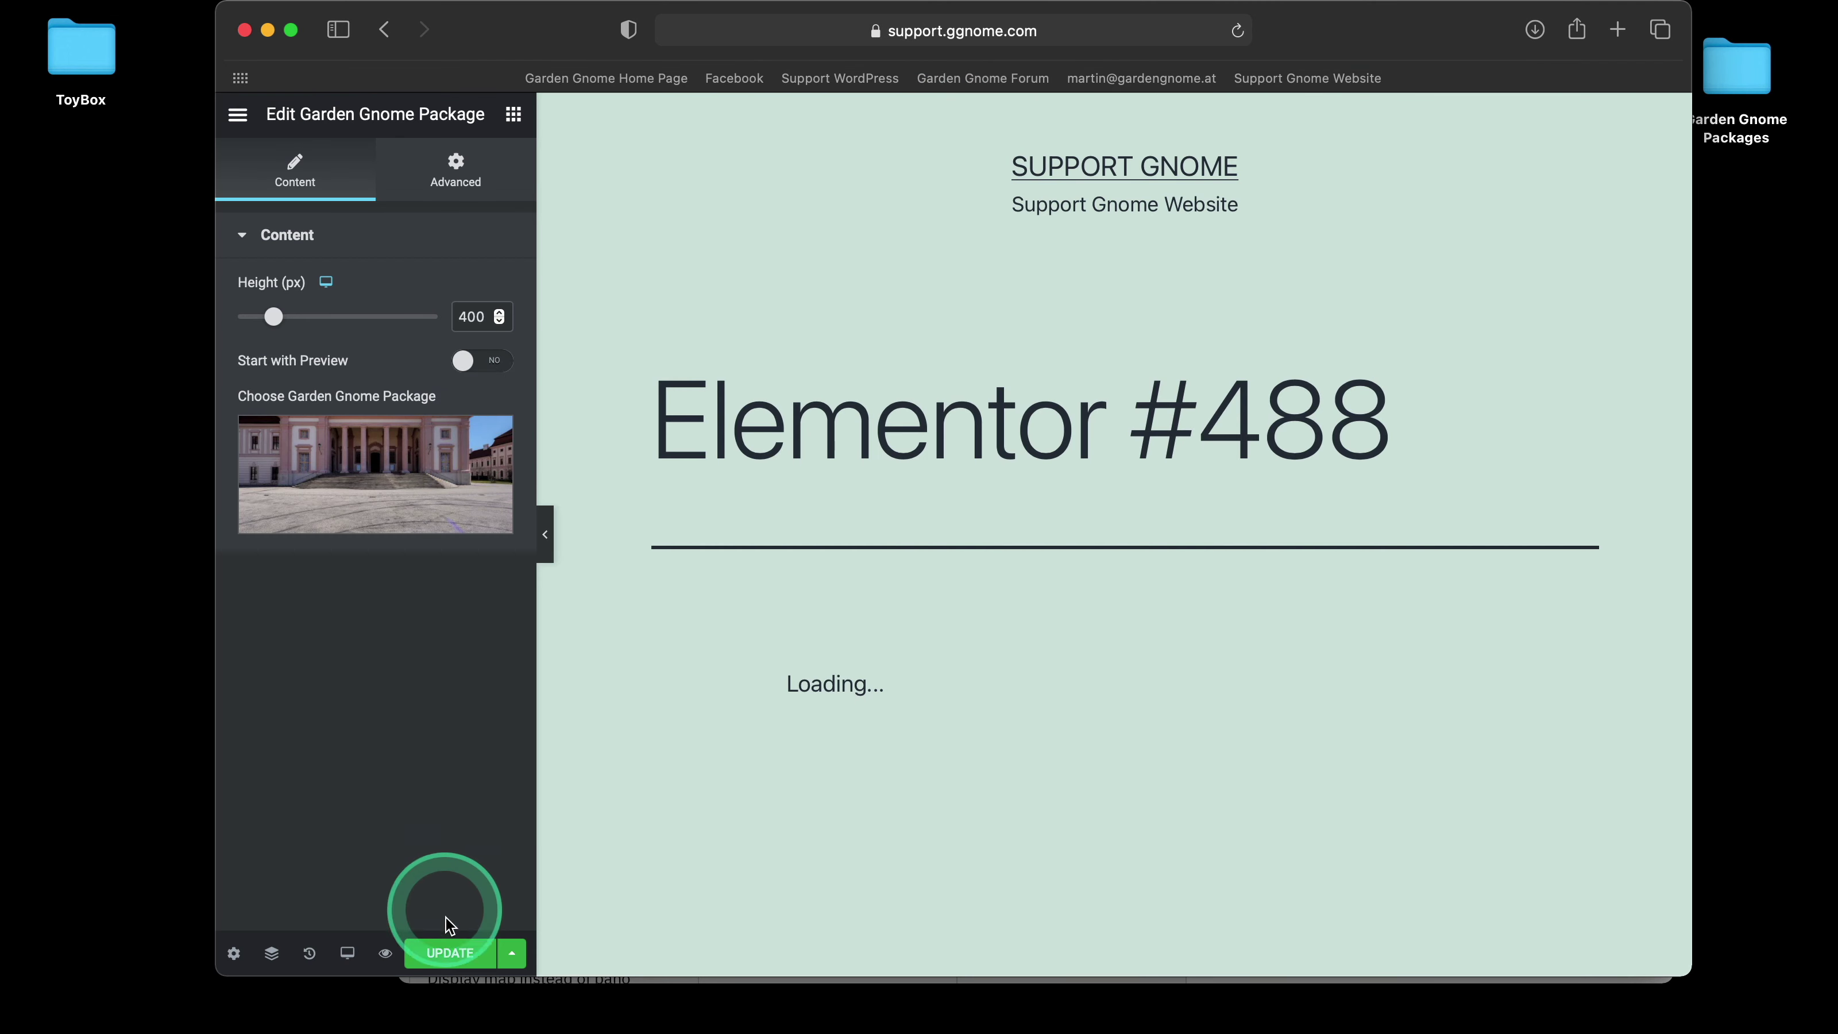
- Save the updated Elementor #488 post and exit Elementor to the WordPress Posts list
{"action": "left_click", "coordinate": [465, 954]}
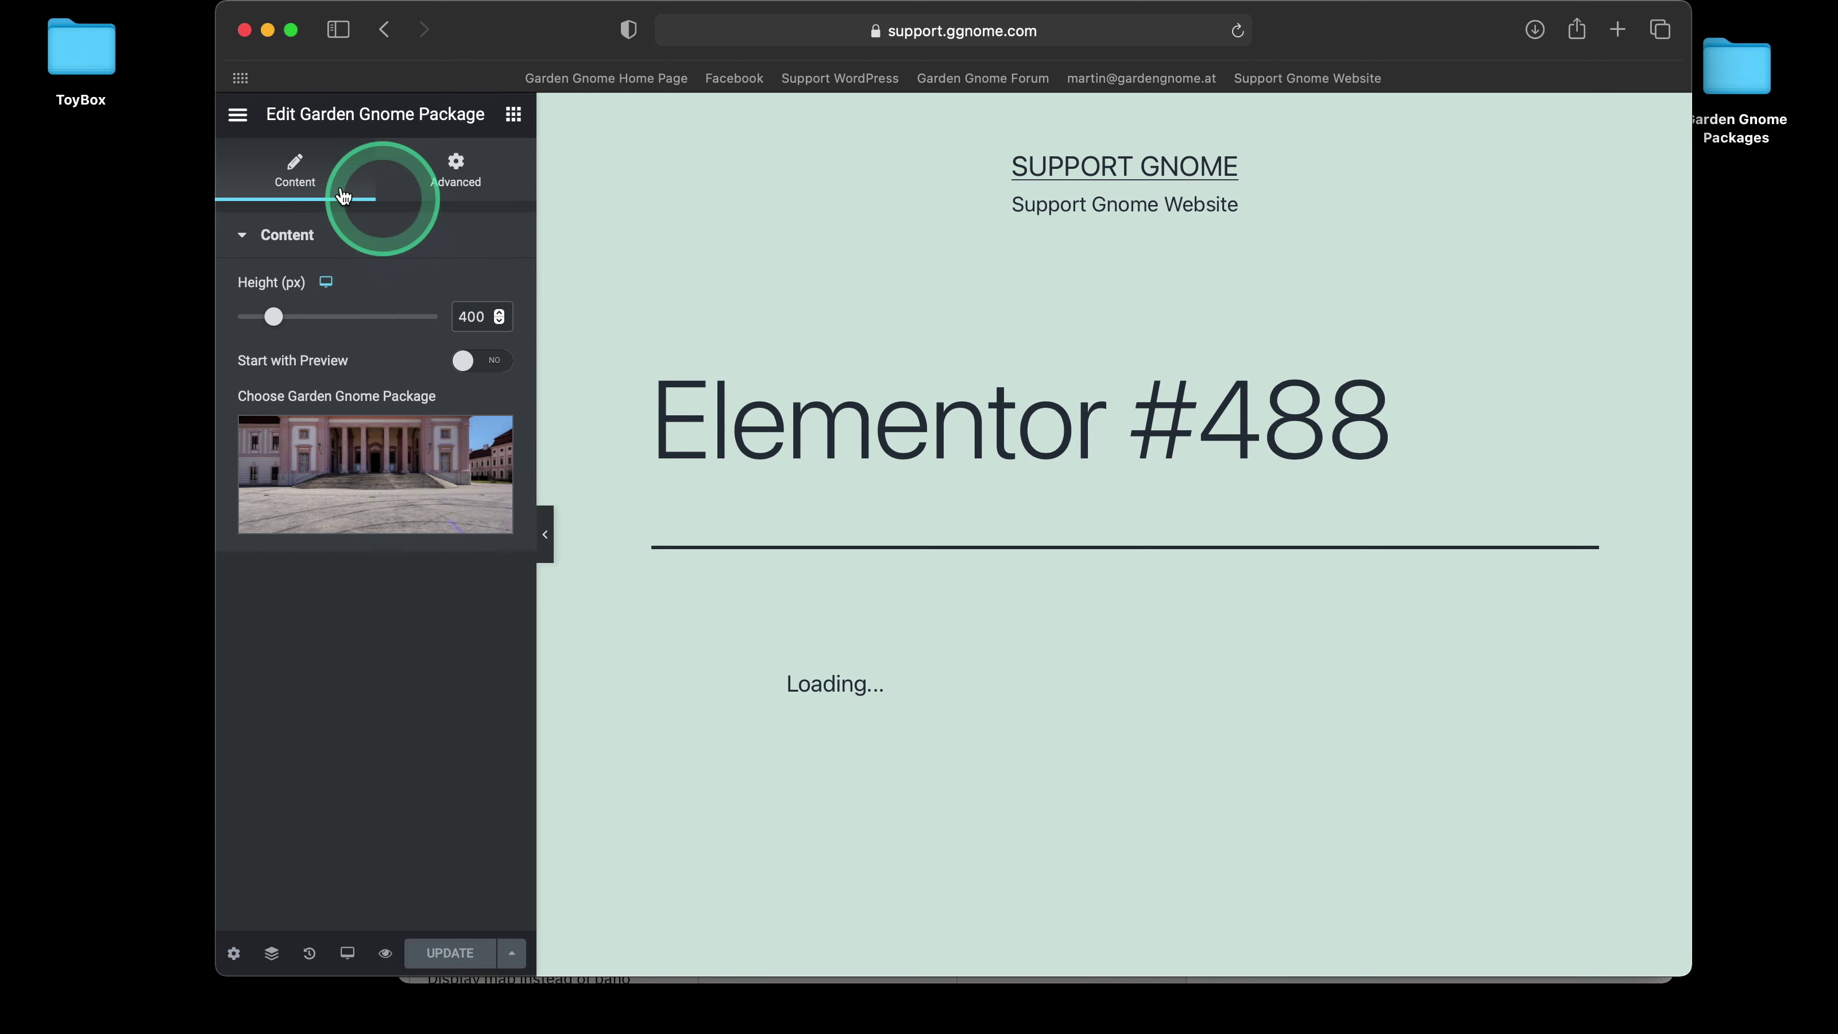
{"action": "left_click", "coordinate": [240, 116]}
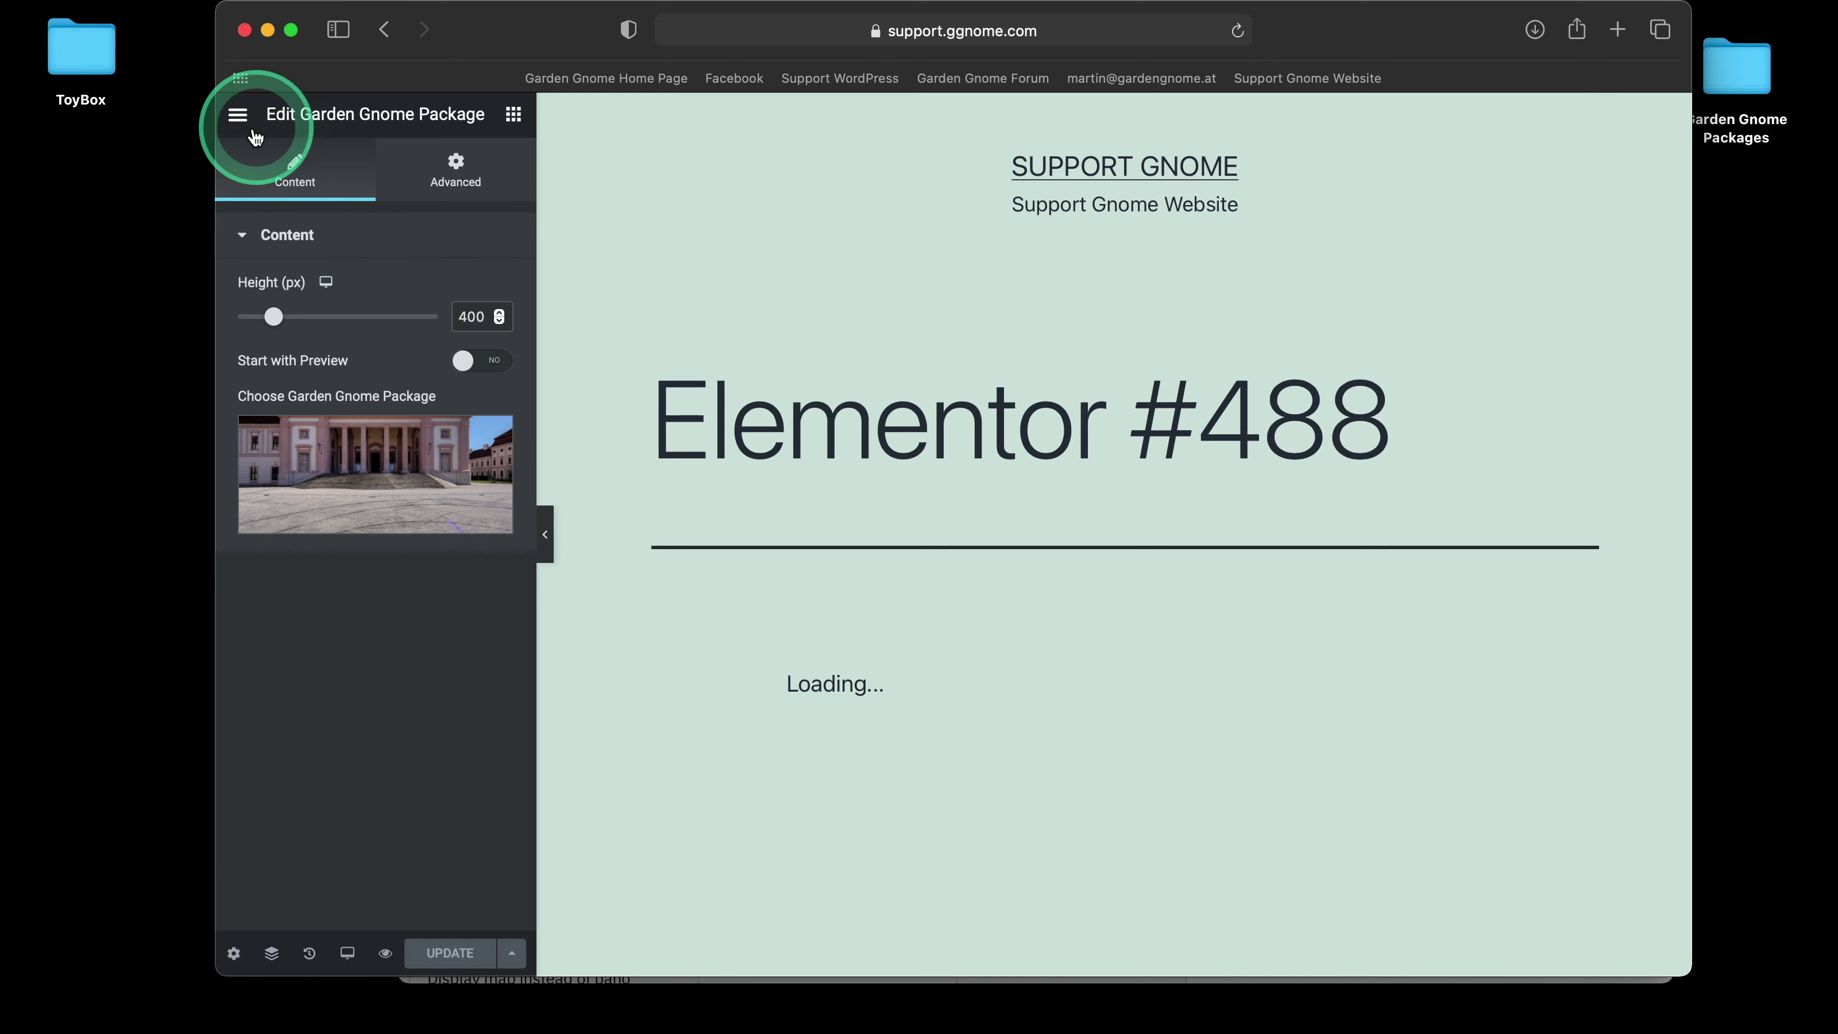
{"action": "left_click", "coordinate": [351, 514]}
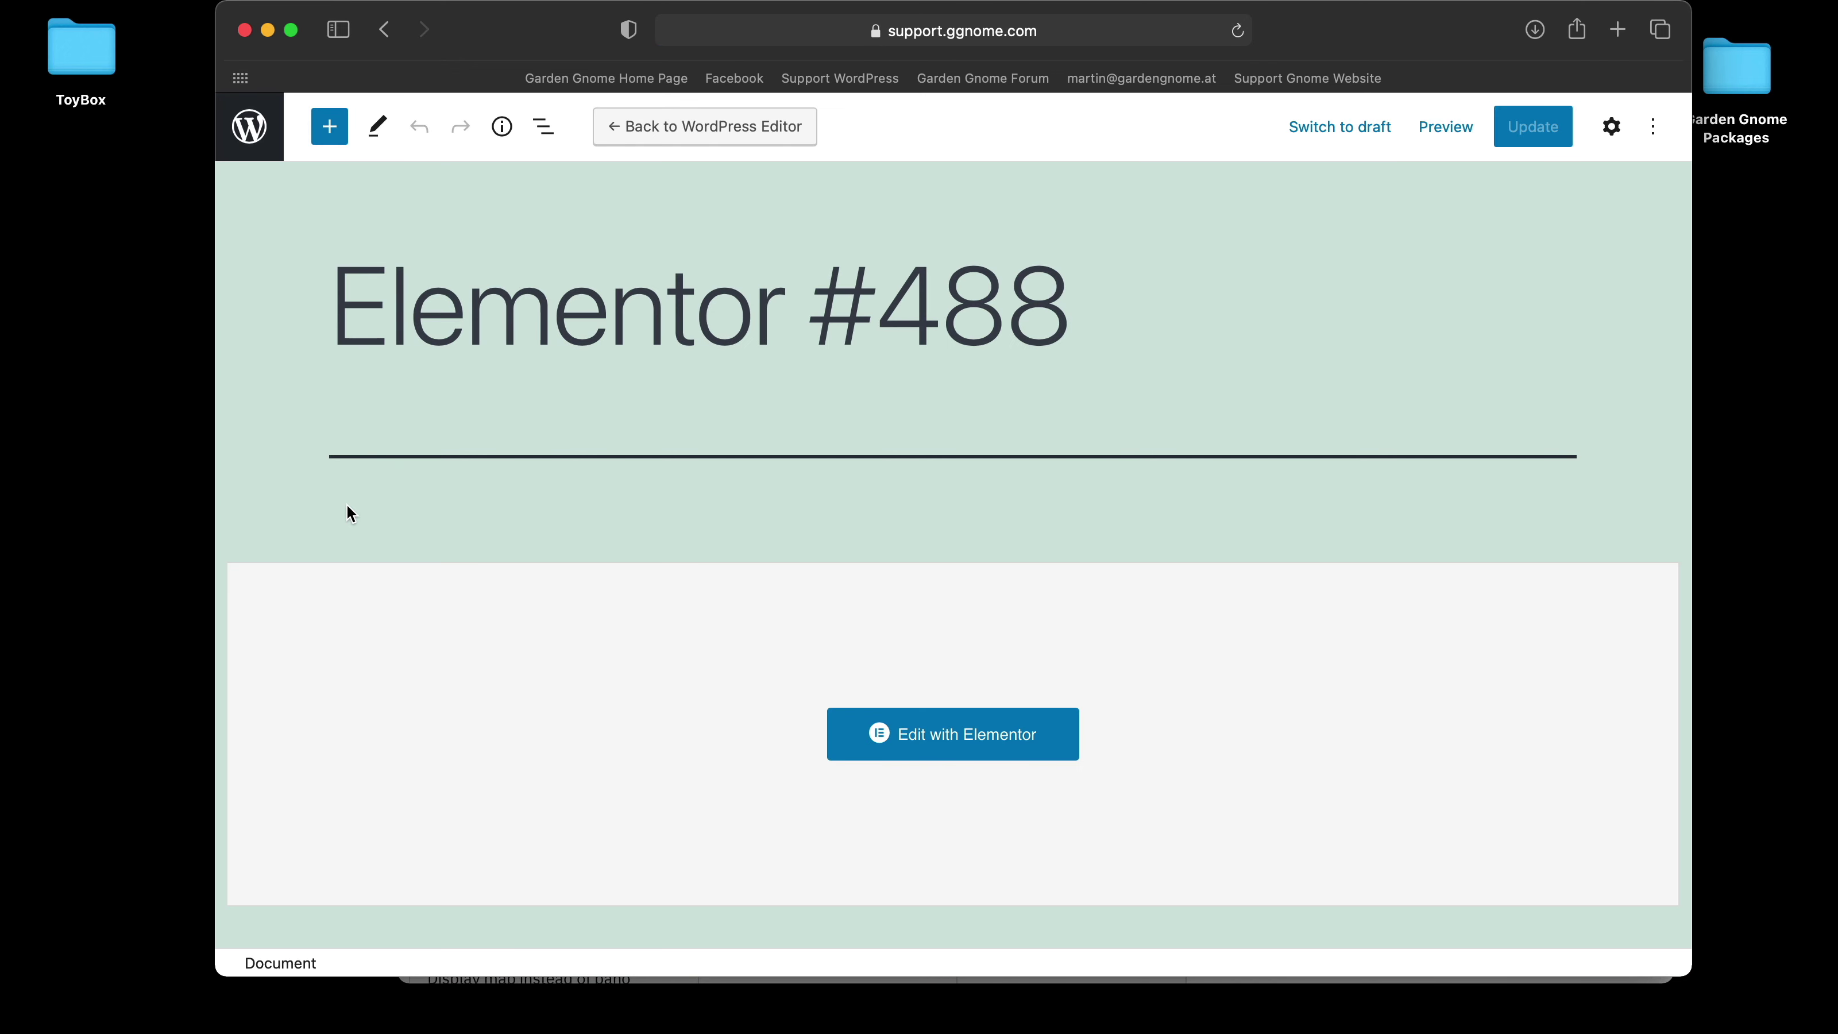
{"action": "left_click", "coordinate": [295, 211]}
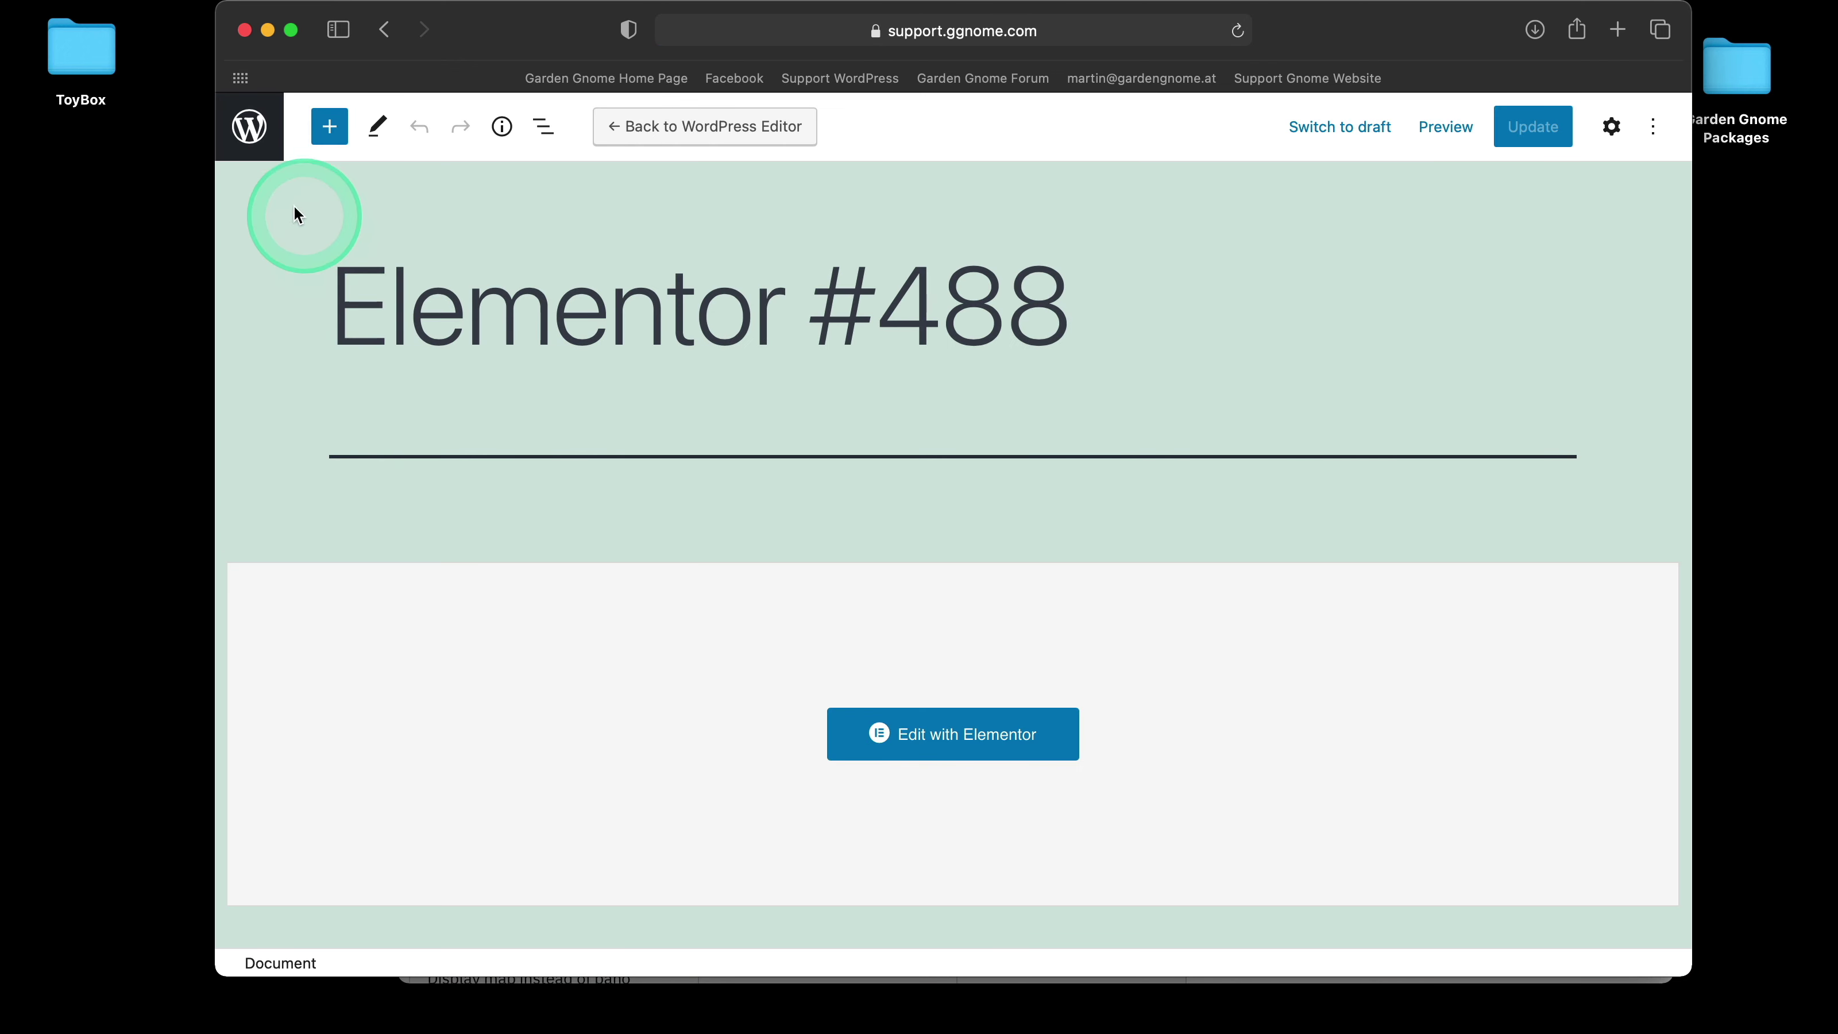
{"action": "left_click", "coordinate": [749, 530]}
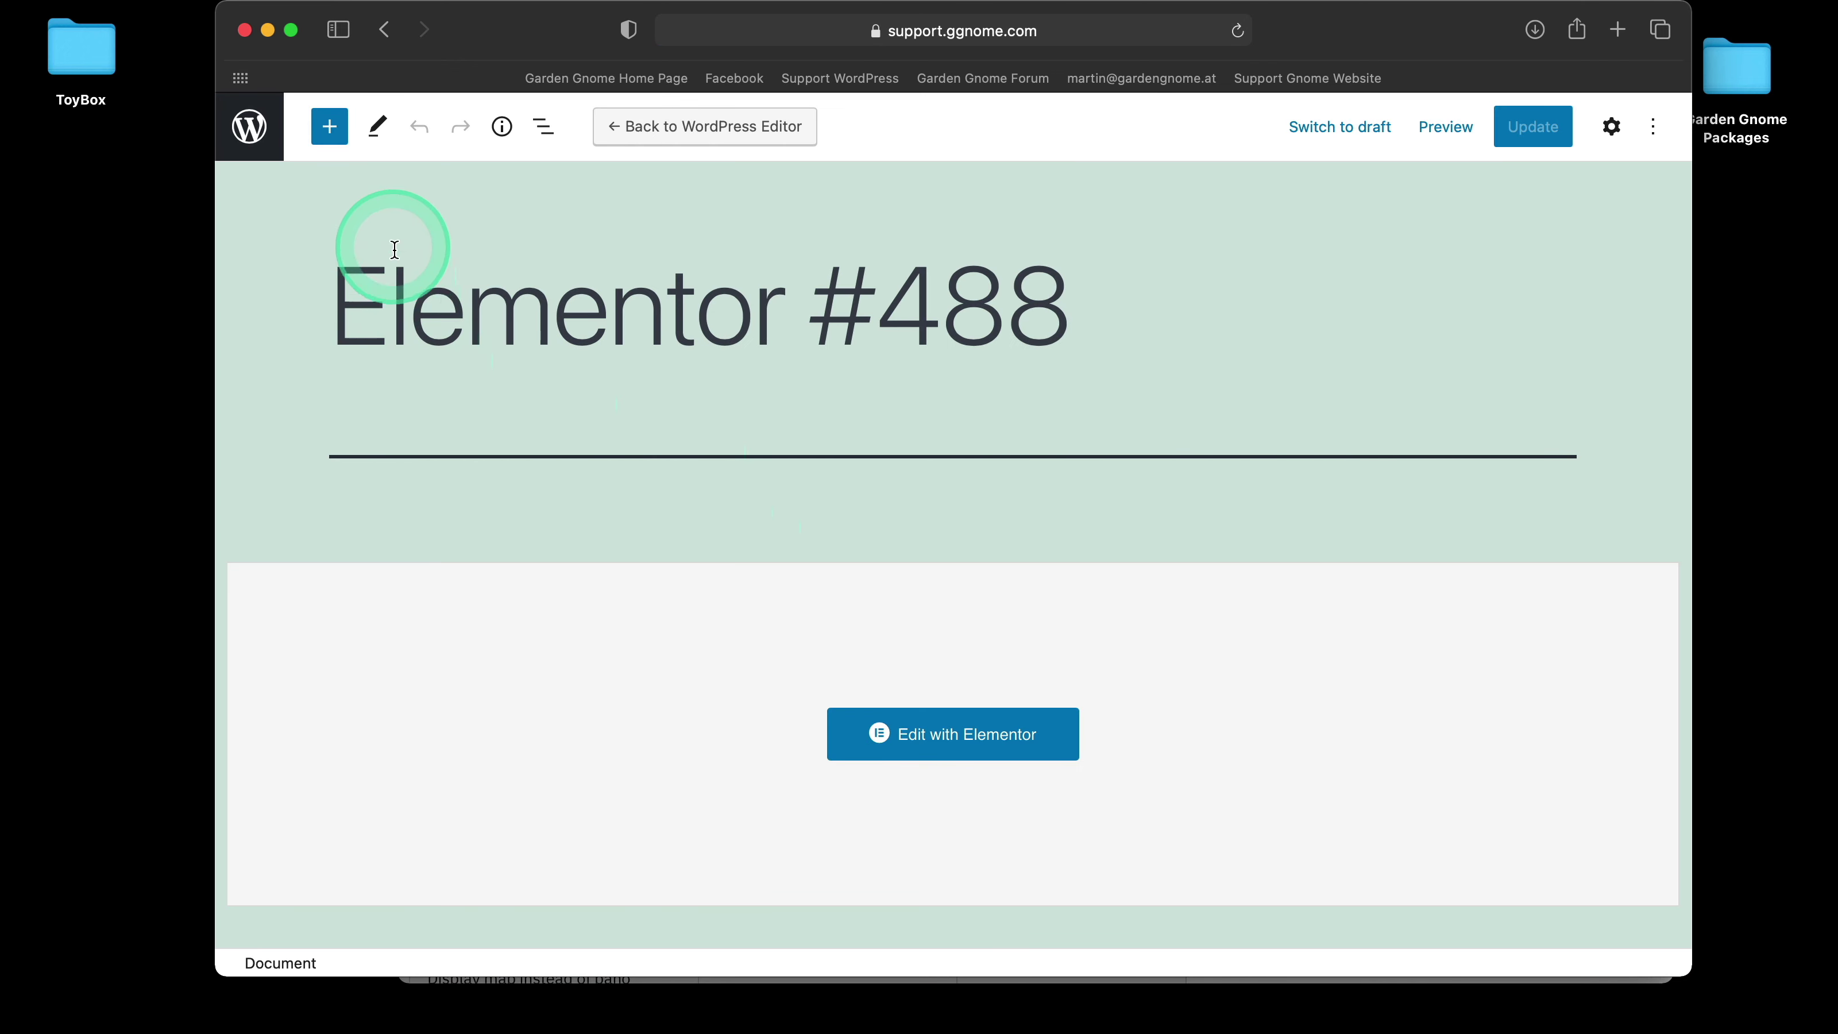
{"action": "left_click_drag", "start_coordinate": [542, 44], "coordinate": [563, 67]}
{"action": "left_click", "coordinate": [342, 162]}
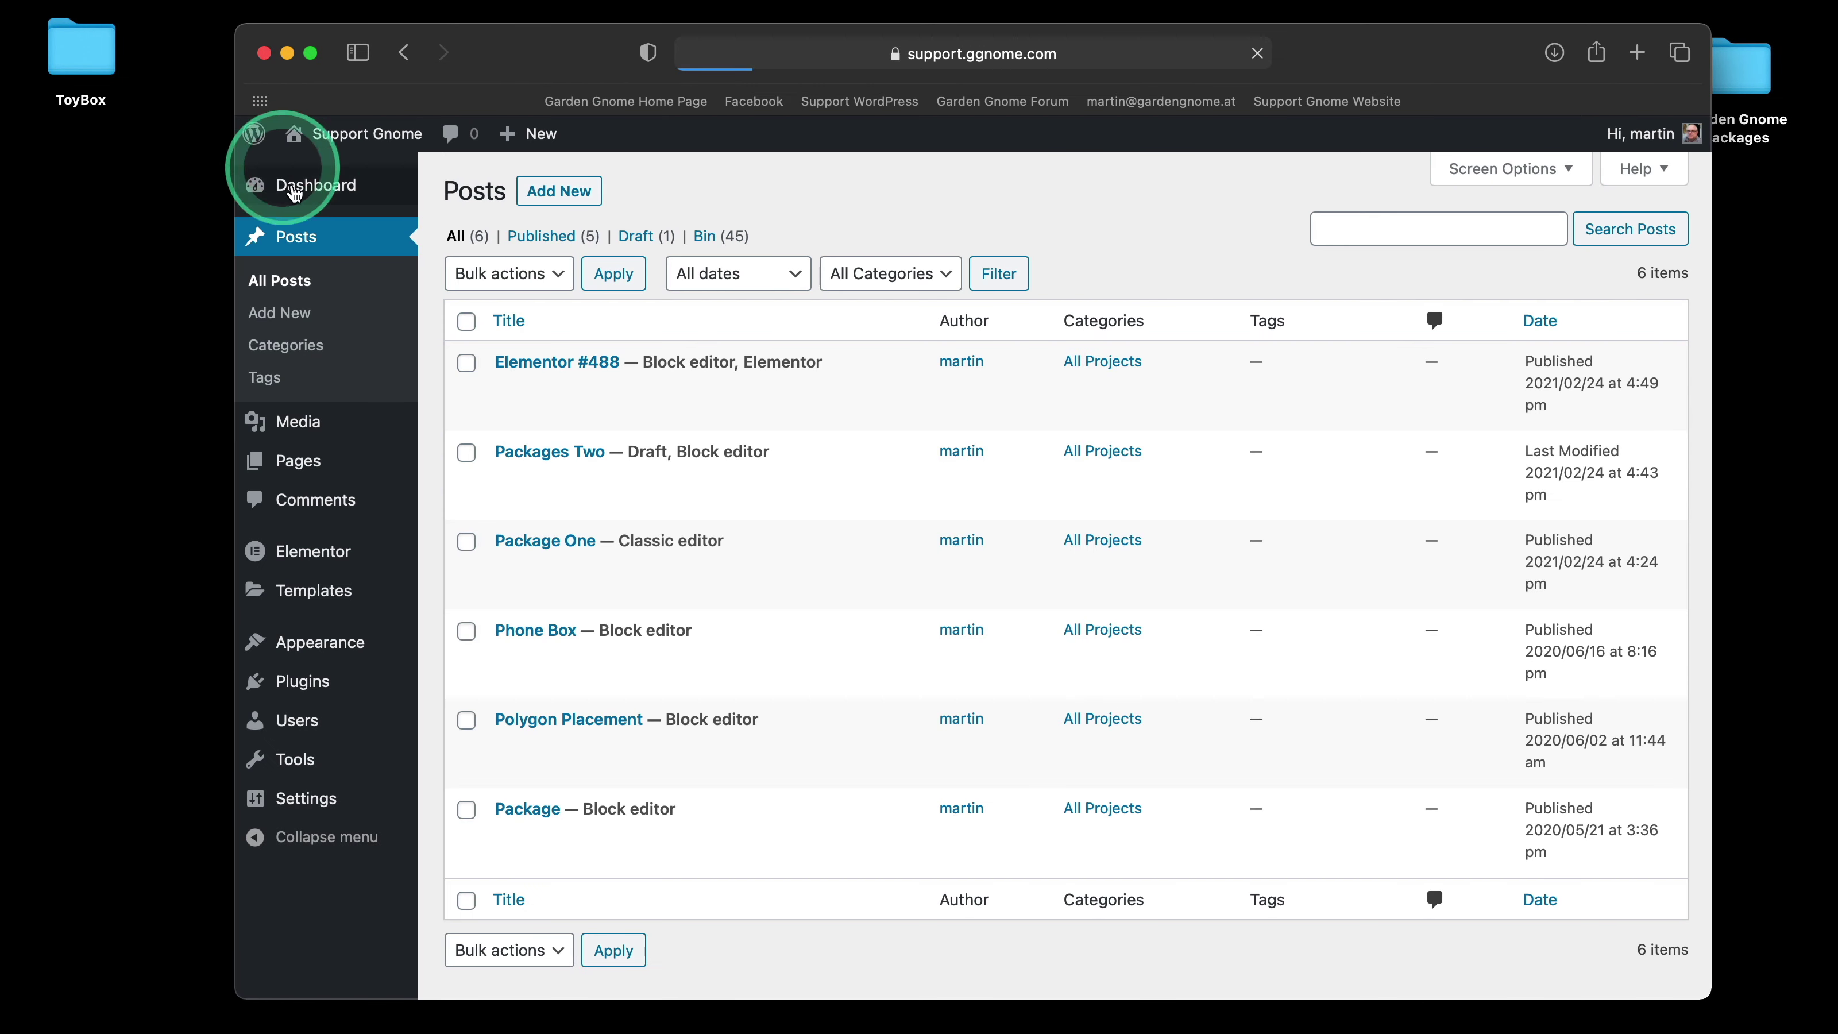
- Open the Elementor #488 post in the block editor and switch it to Elementor
{"action": "mouse_move", "coordinate": [738, 575]}
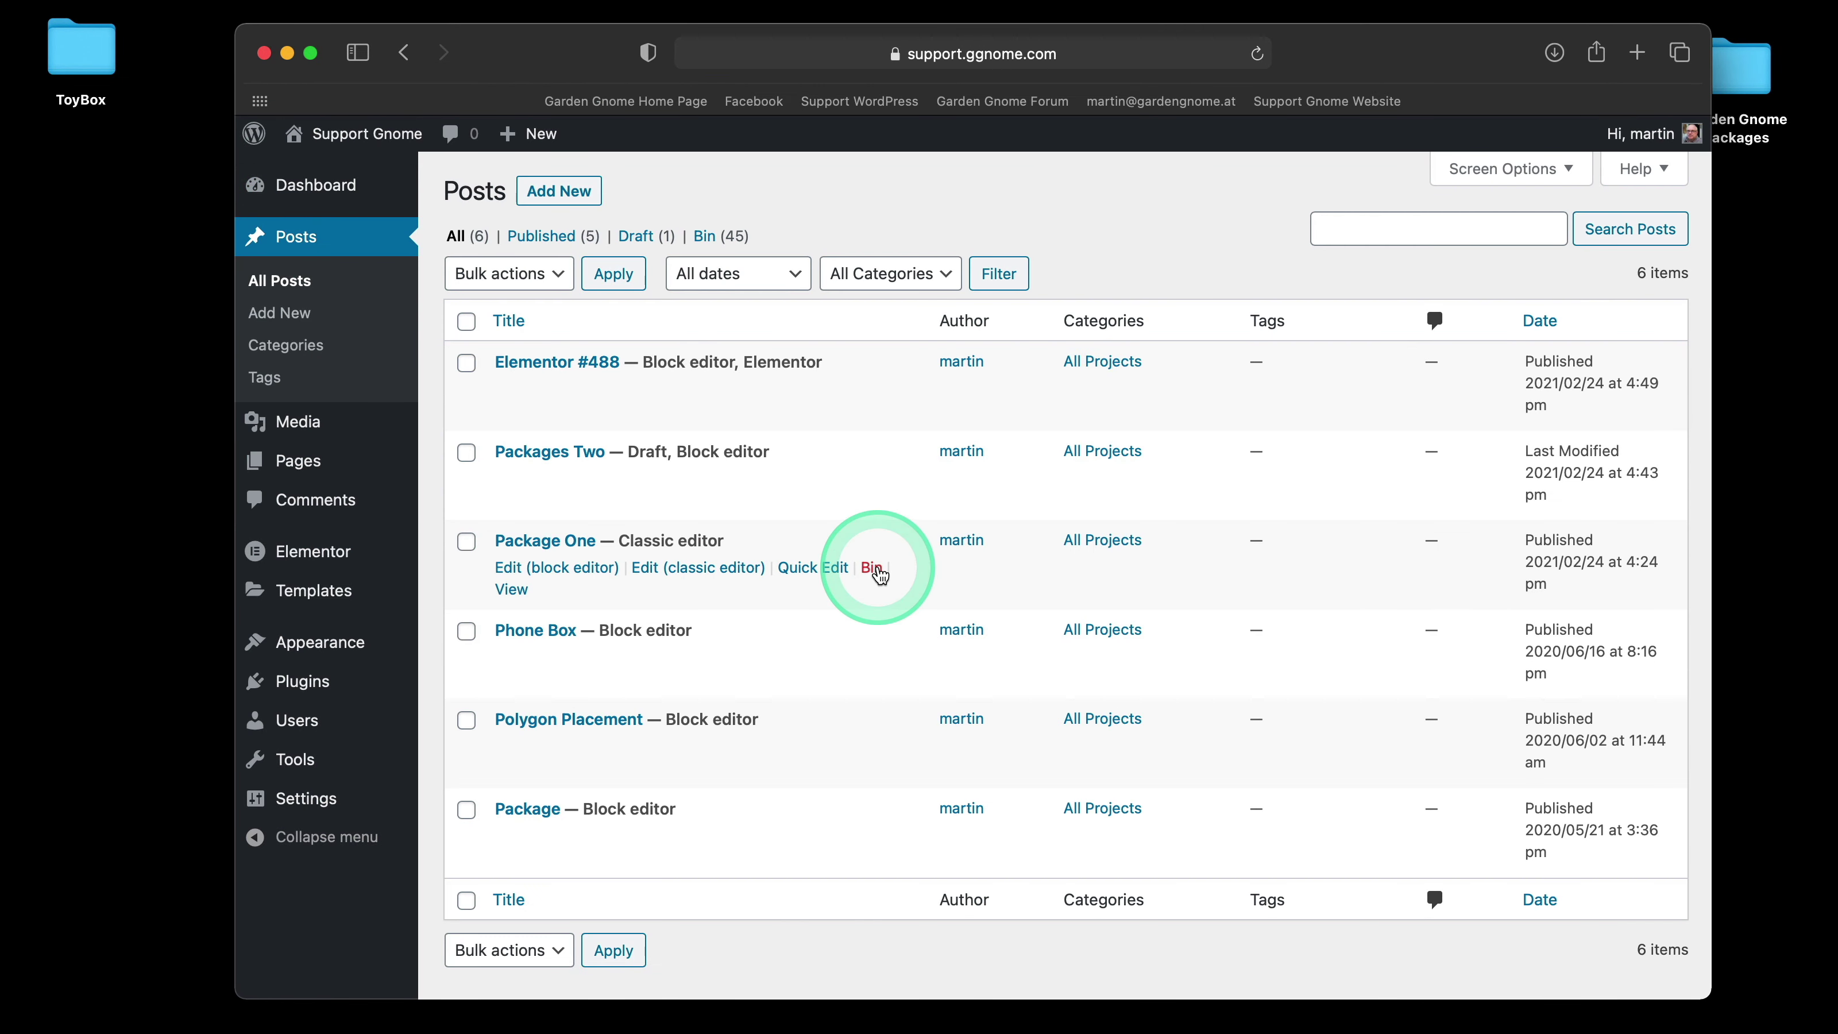
{"action": "mouse_move", "coordinate": [856, 376]}
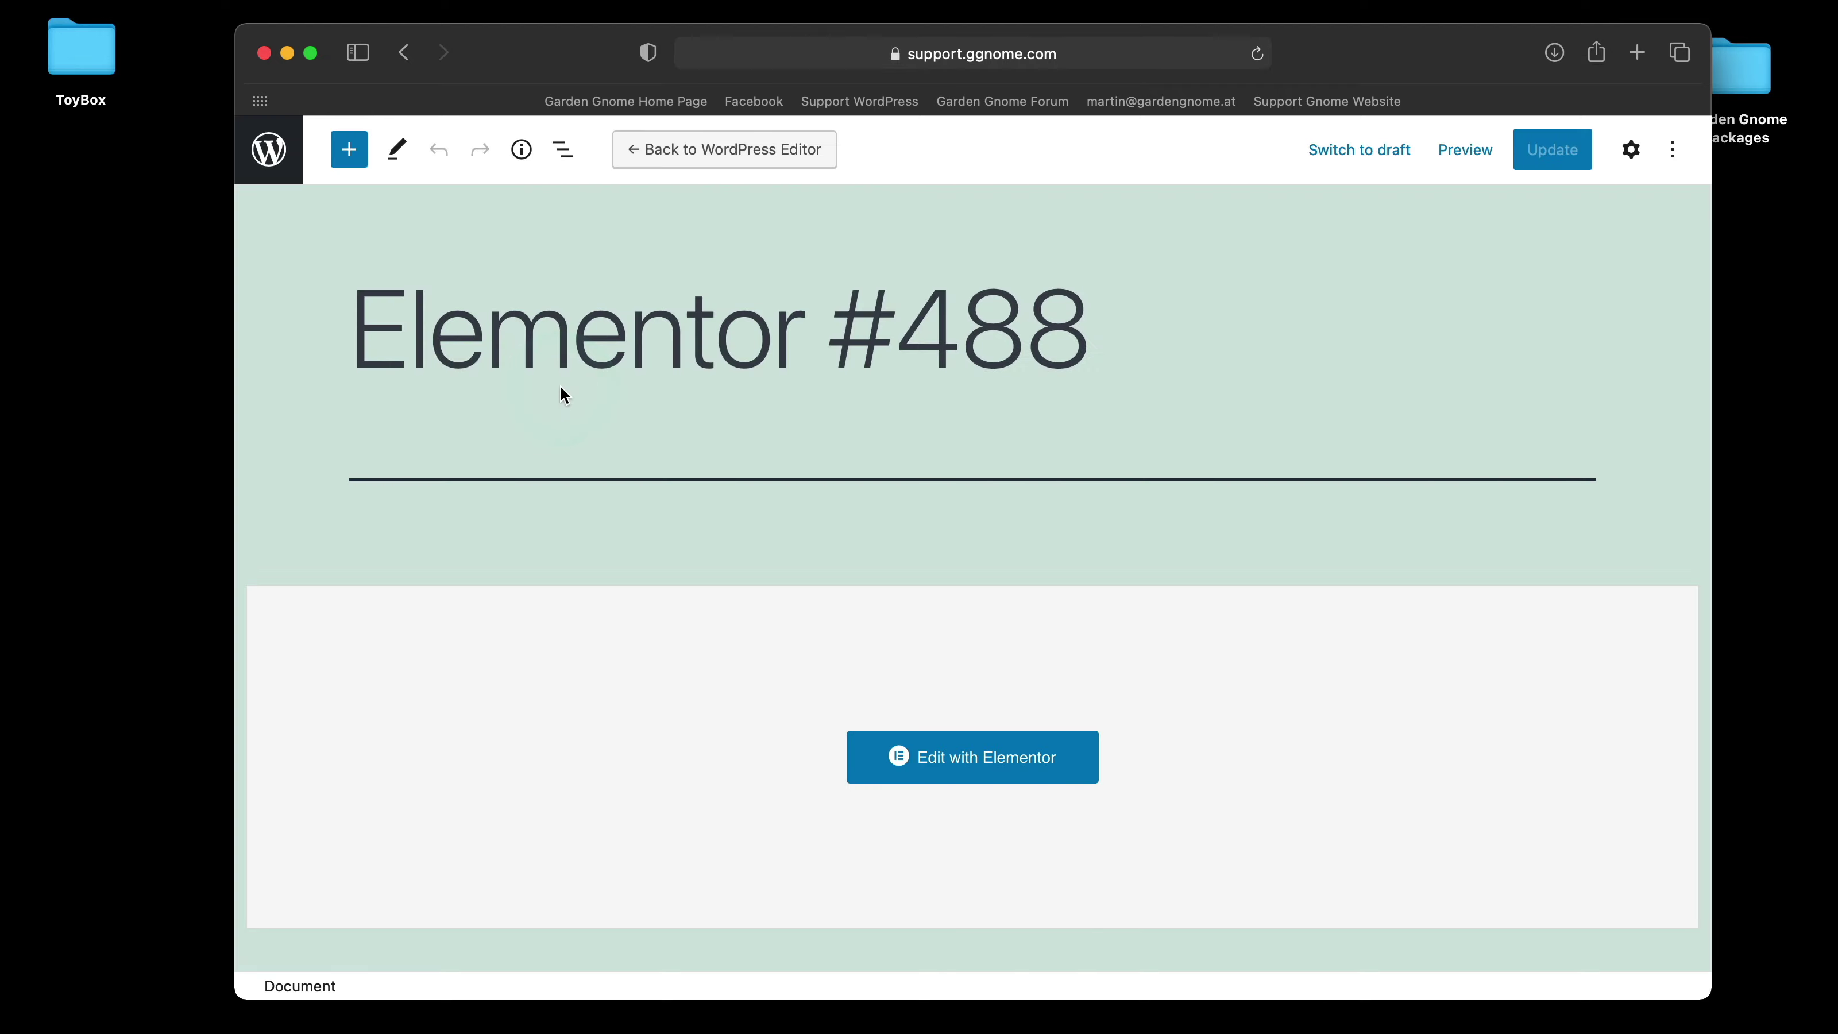
{"action": "scroll", "coordinate": [574, 474], "scroll_direction": "down", "scroll_amount": 5}
{"action": "scroll", "coordinate": [579, 484], "scroll_direction": "up", "scroll_amount": 2}
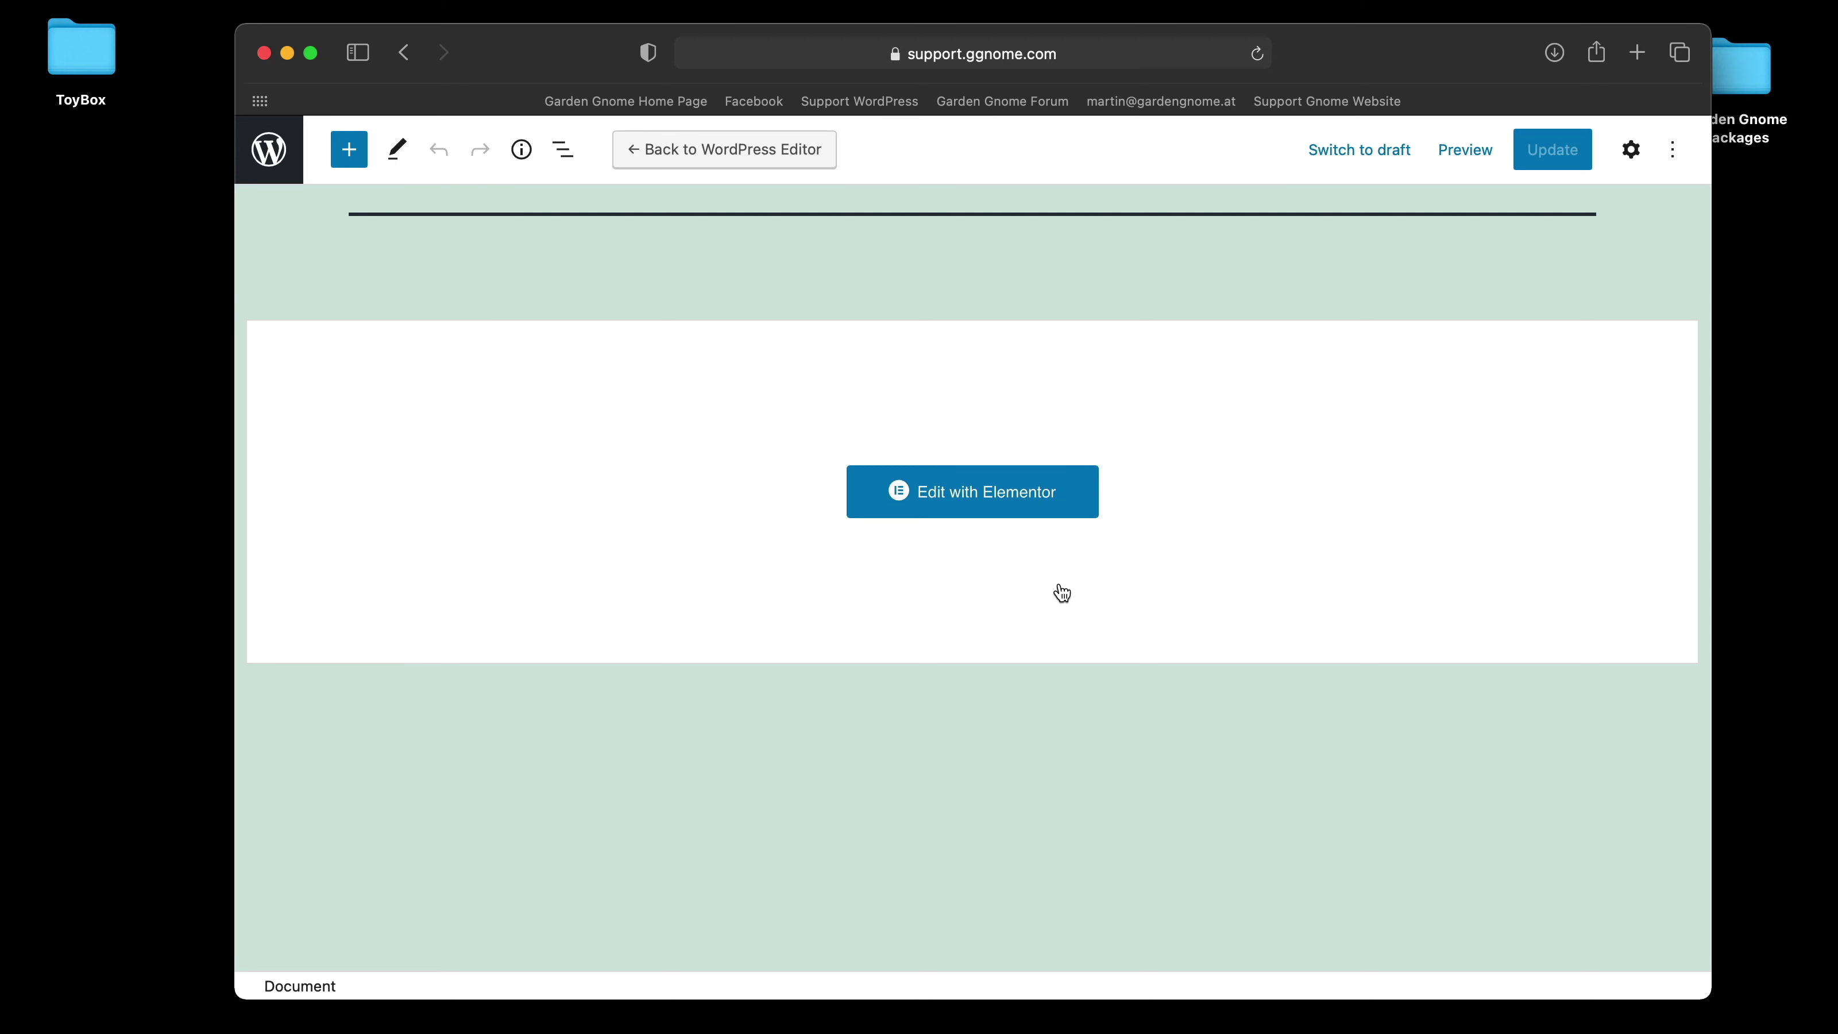
{"action": "scroll", "coordinate": [1130, 568], "scroll_direction": "up", "scroll_amount": 2}
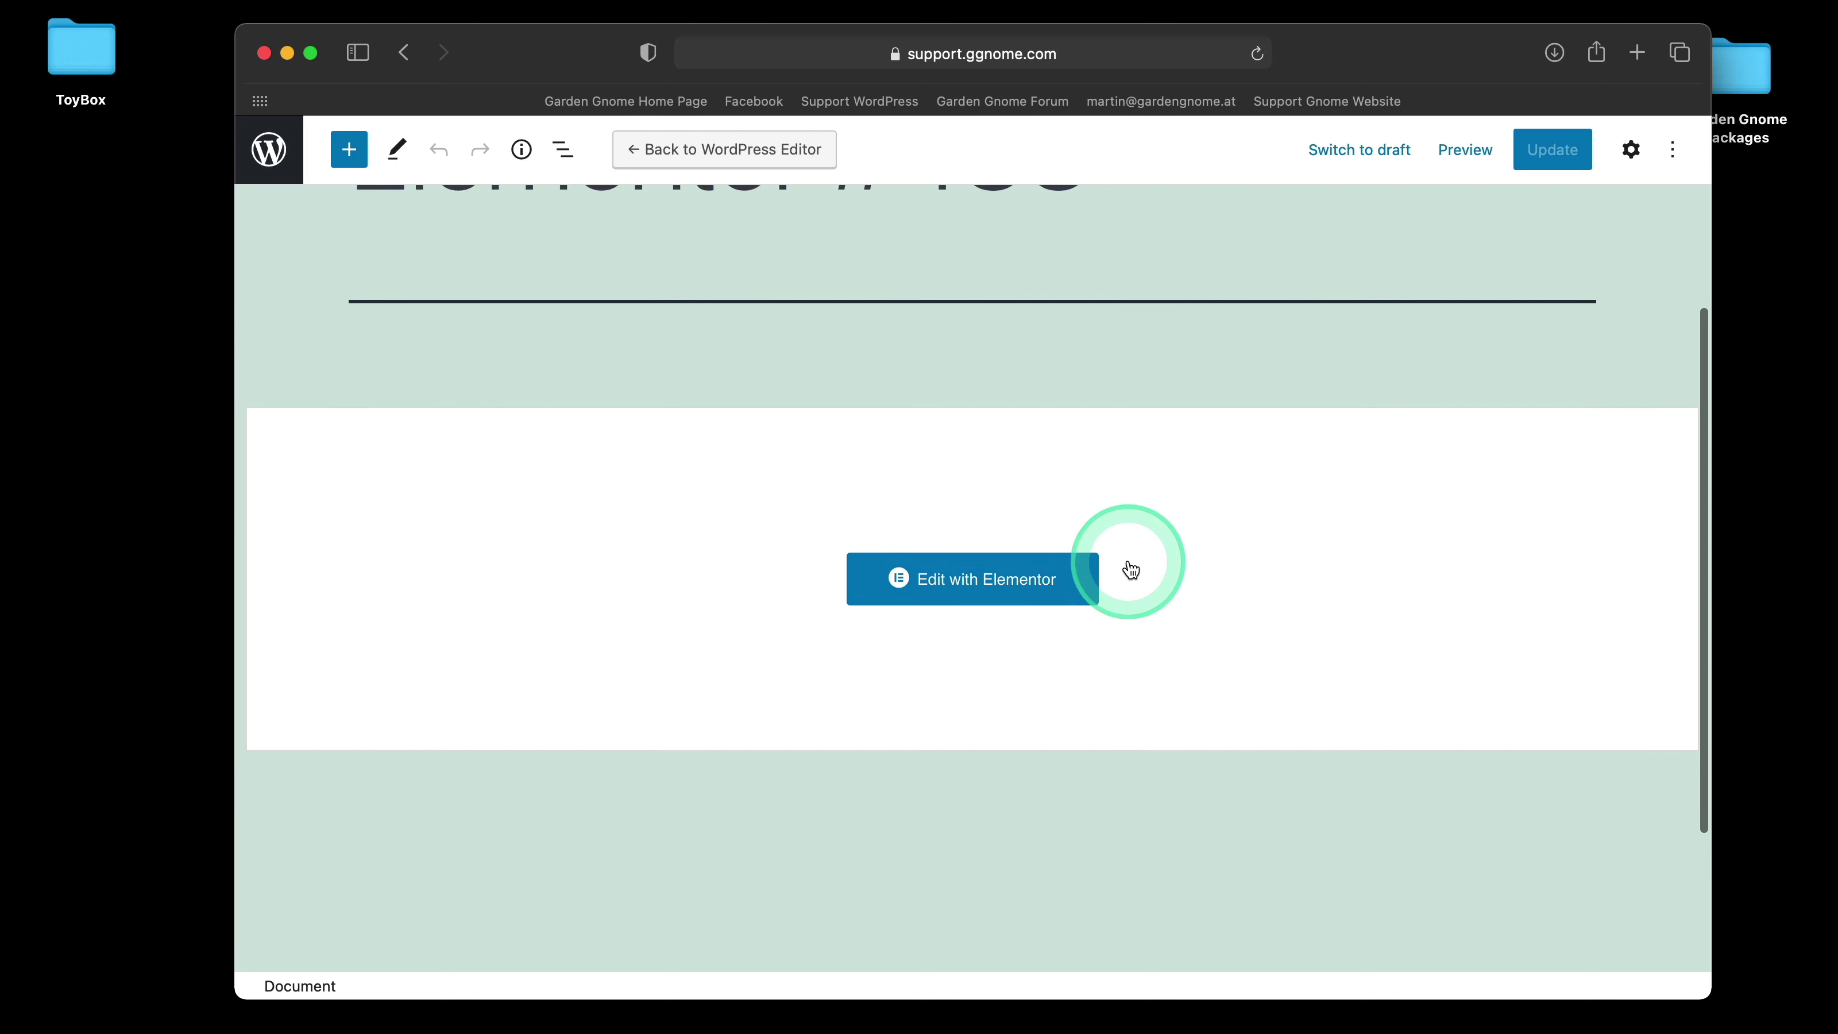
{"action": "left_click", "coordinate": [987, 584]}
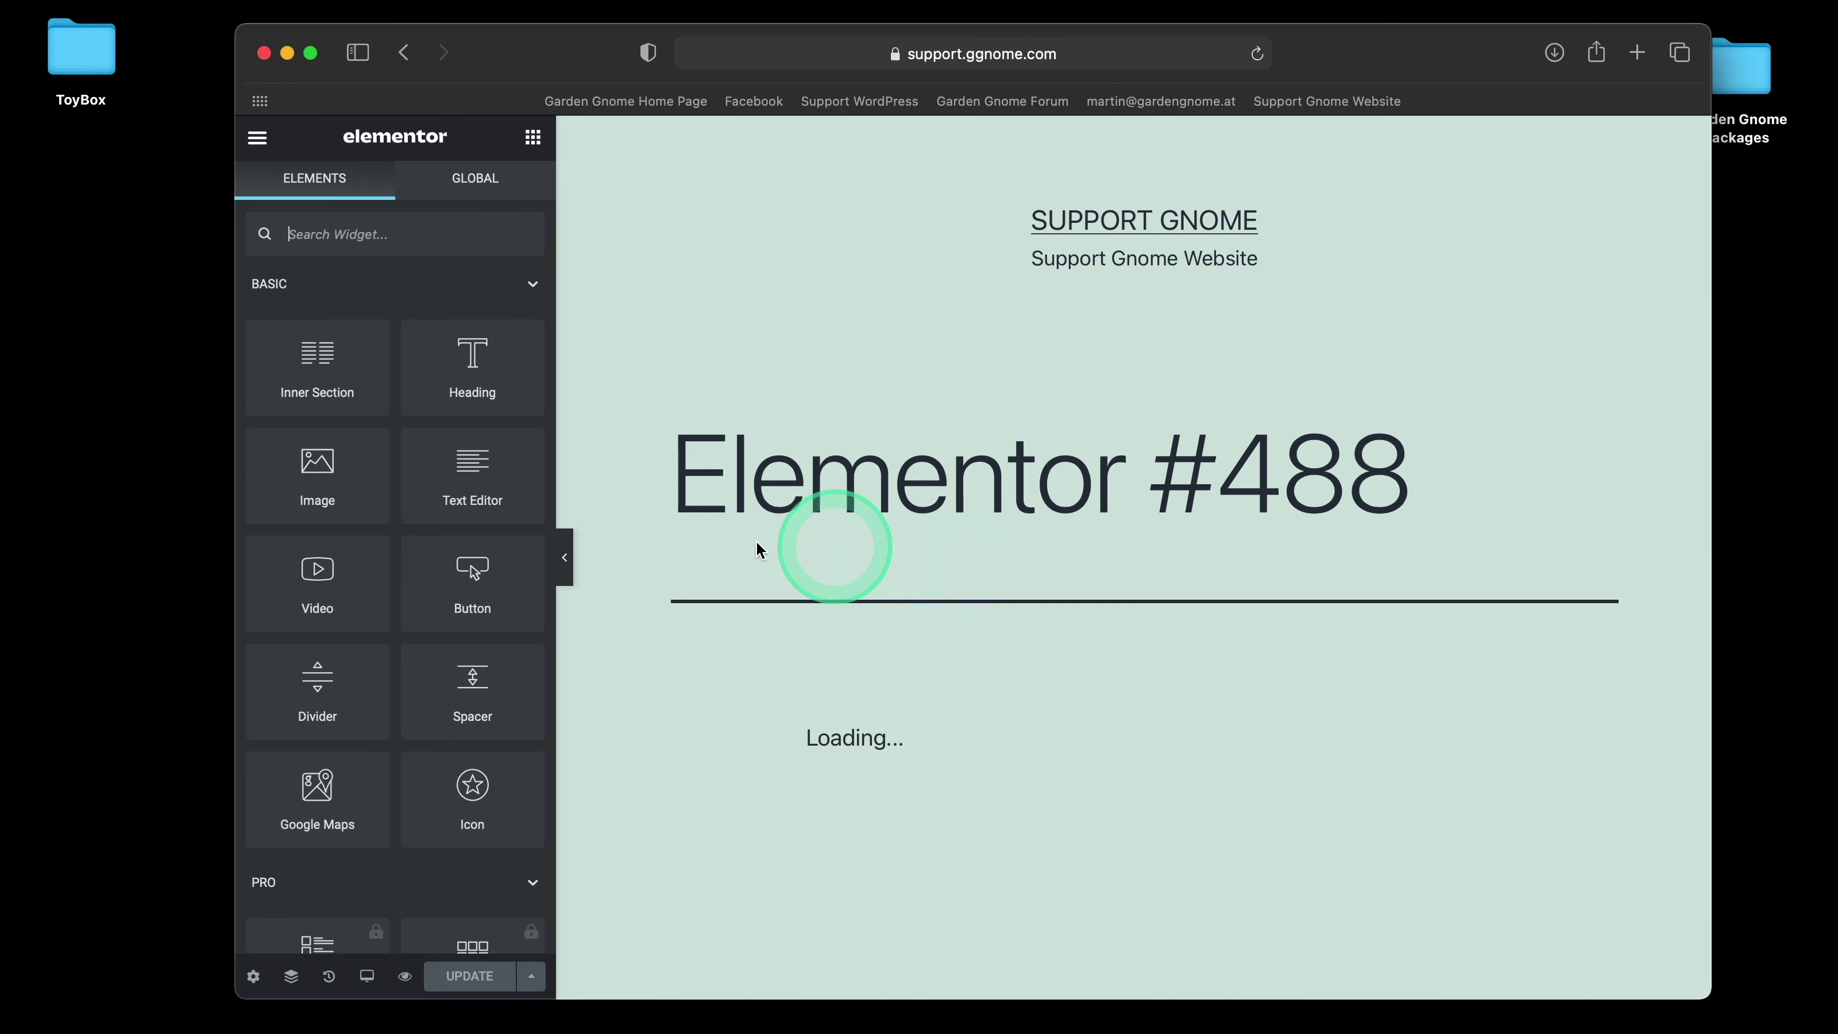
- Place another Garden Gnome Package widget from the general widgets in the empty area below the palace panorama
{"action": "scroll", "coordinate": [616, 556], "scroll_direction": "down", "scroll_amount": 8}
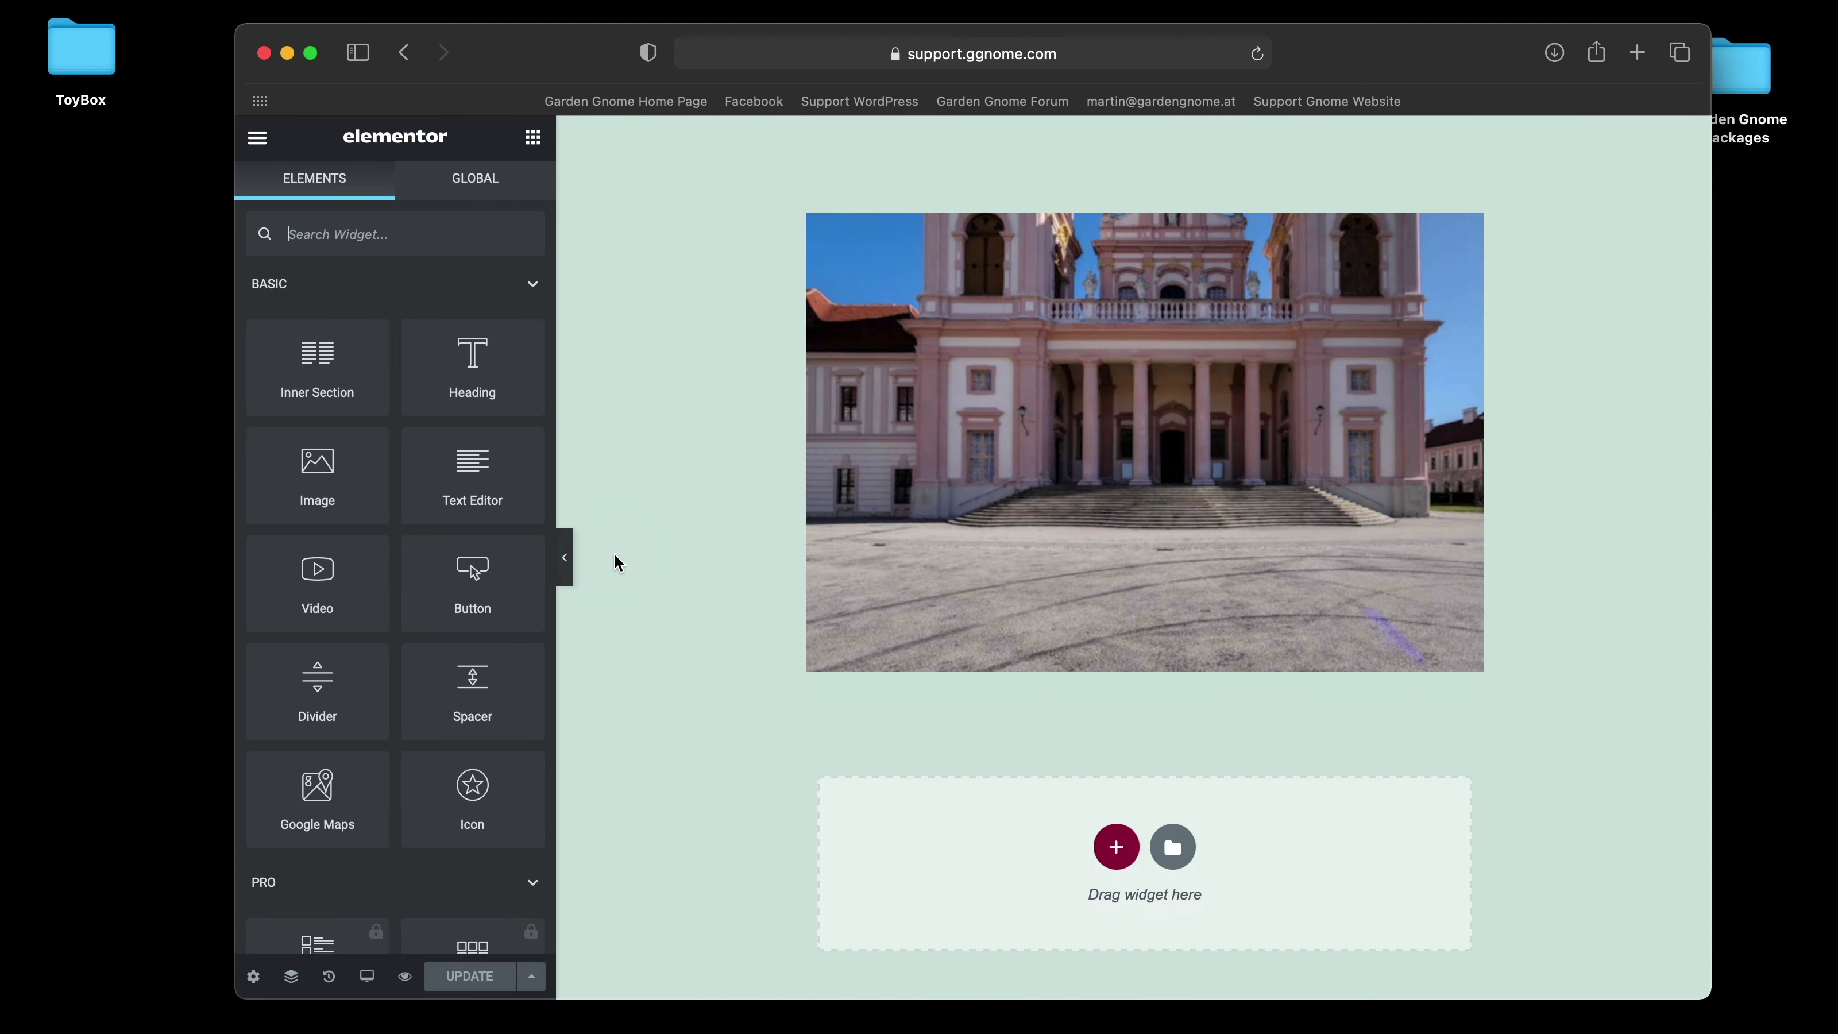
{"action": "scroll", "coordinate": [615, 562], "scroll_direction": "up", "scroll_amount": 5}
{"action": "left_click", "coordinate": [615, 562]}
{"action": "scroll", "coordinate": [615, 561], "scroll_direction": "down", "scroll_amount": 3}
{"action": "scroll", "coordinate": [615, 562], "scroll_direction": "down", "scroll_amount": 2}
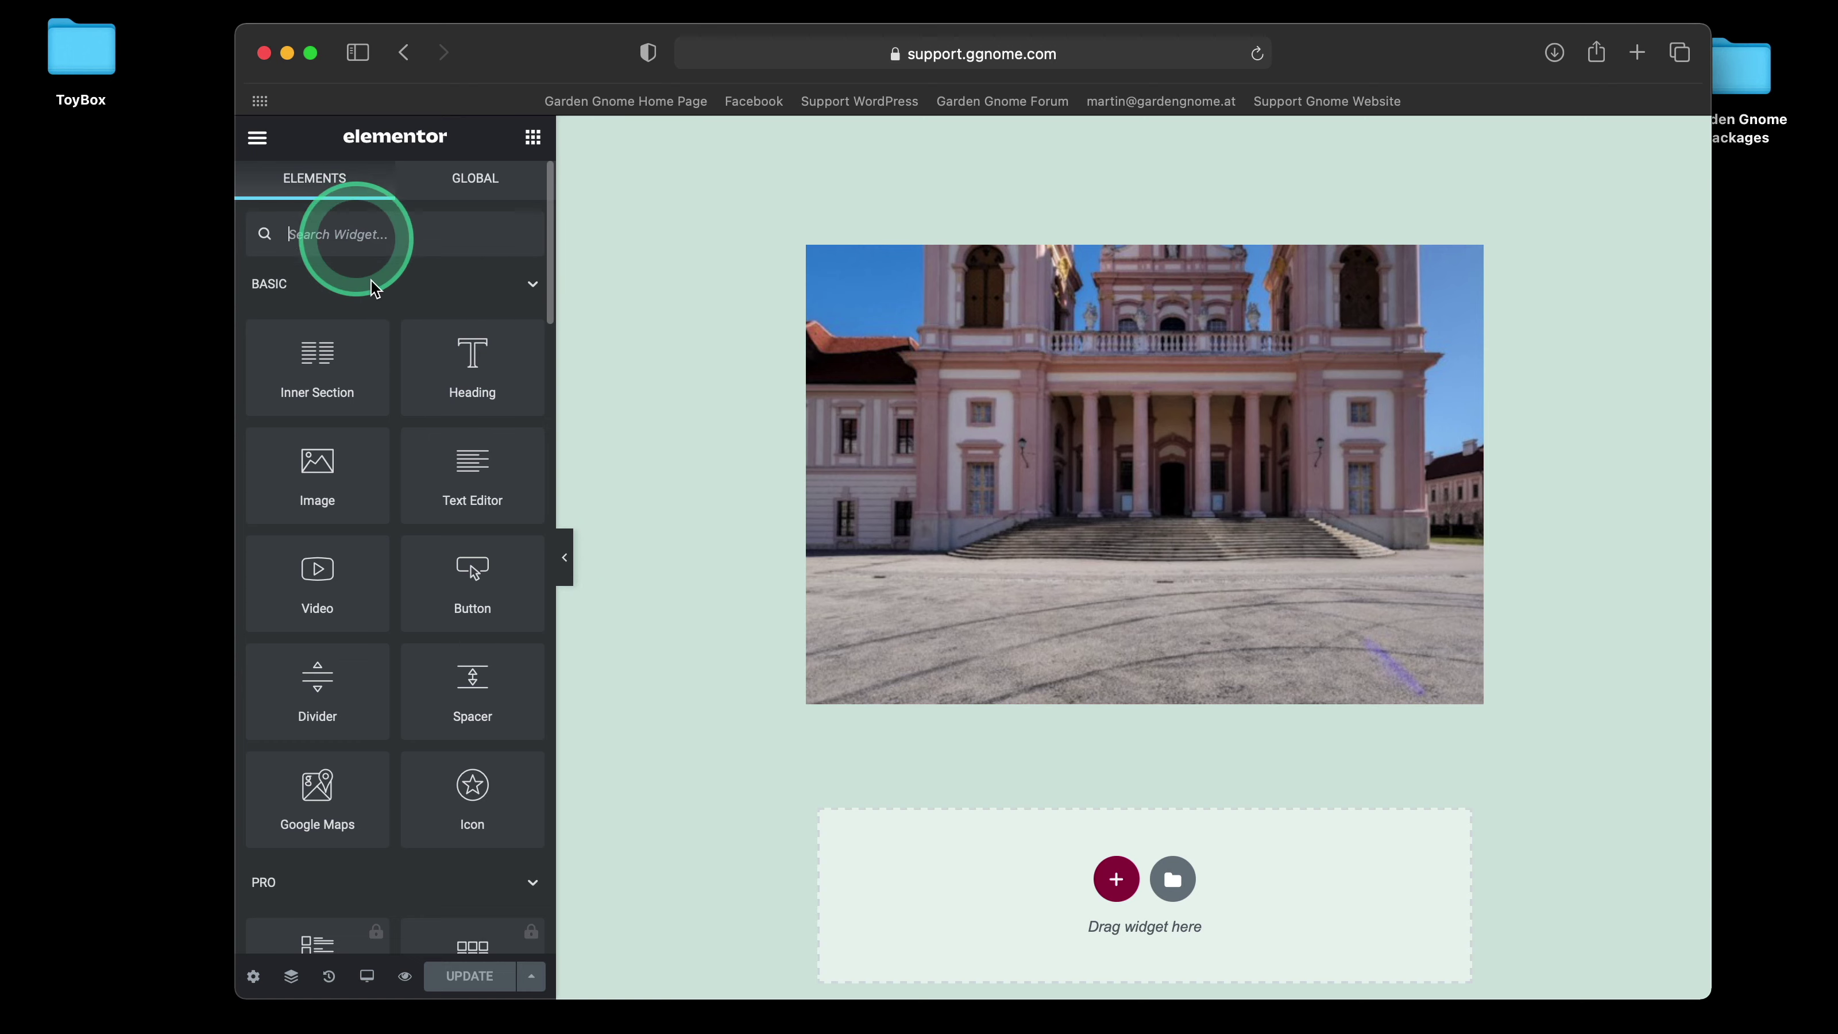
{"action": "scroll", "coordinate": [443, 855], "scroll_direction": "down", "scroll_amount": 13}
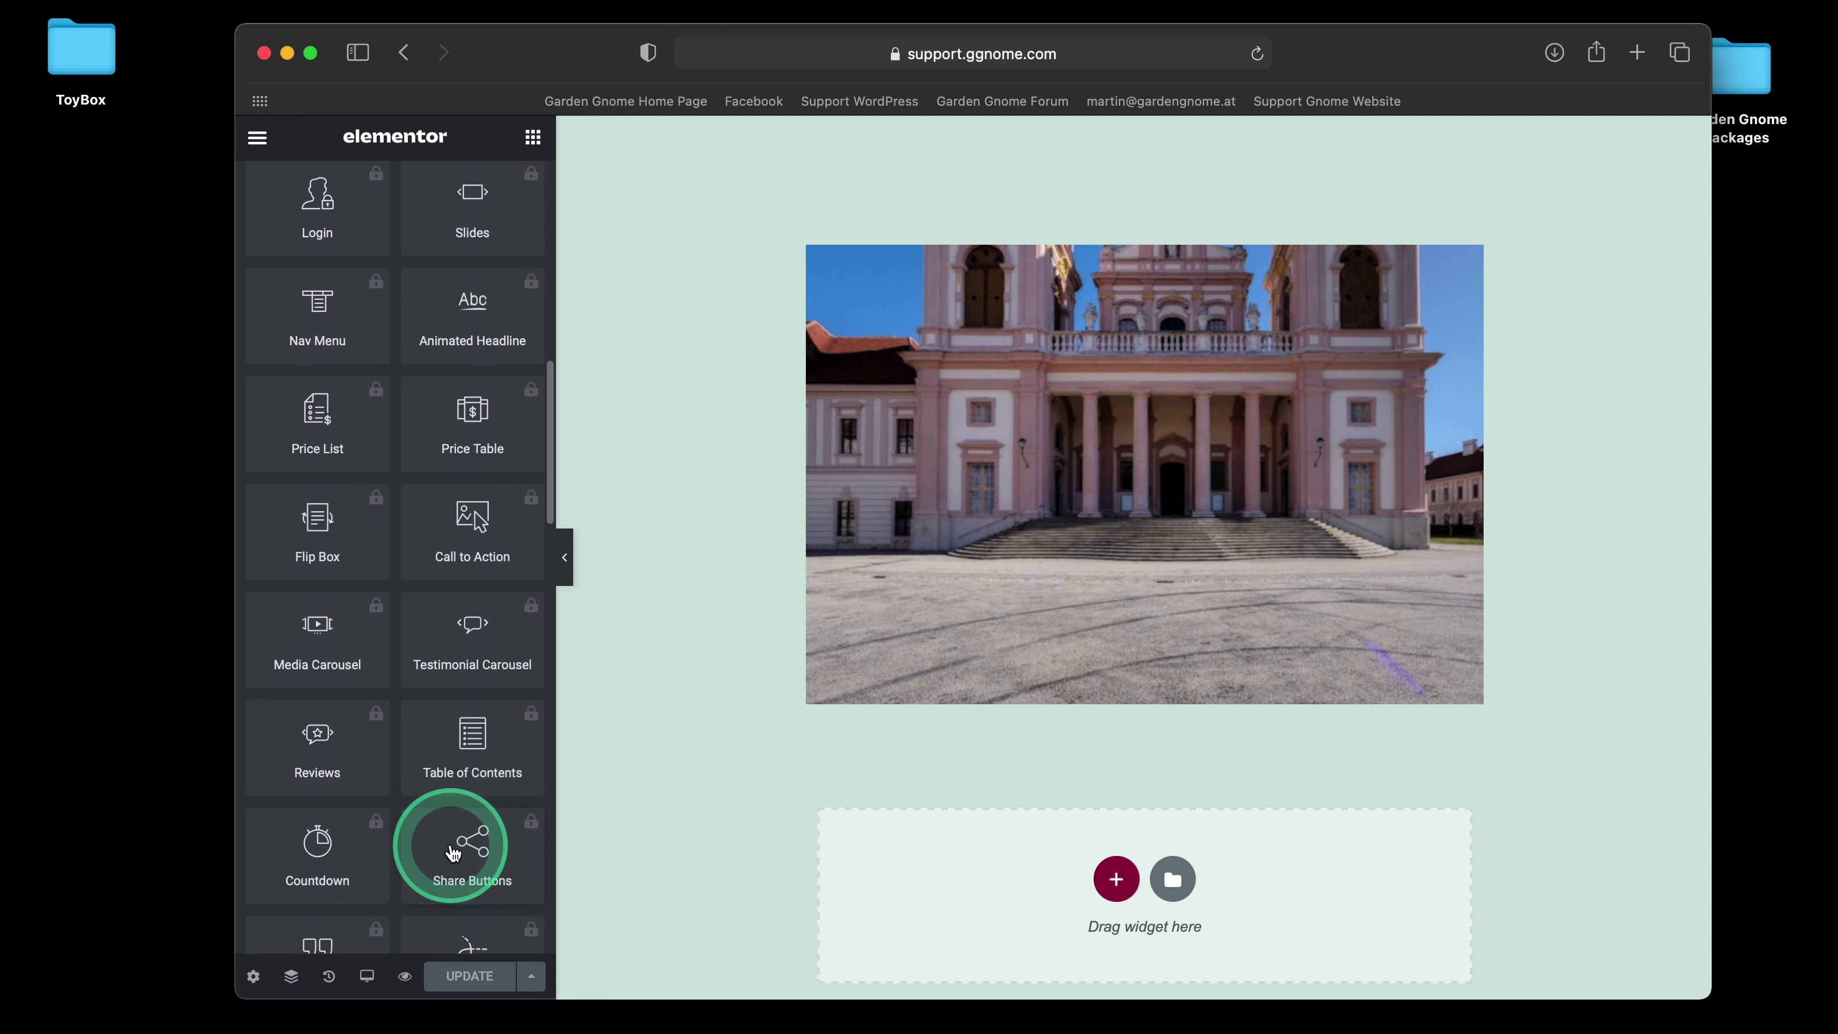
{"action": "scroll", "coordinate": [451, 851], "scroll_direction": "down", "scroll_amount": 15}
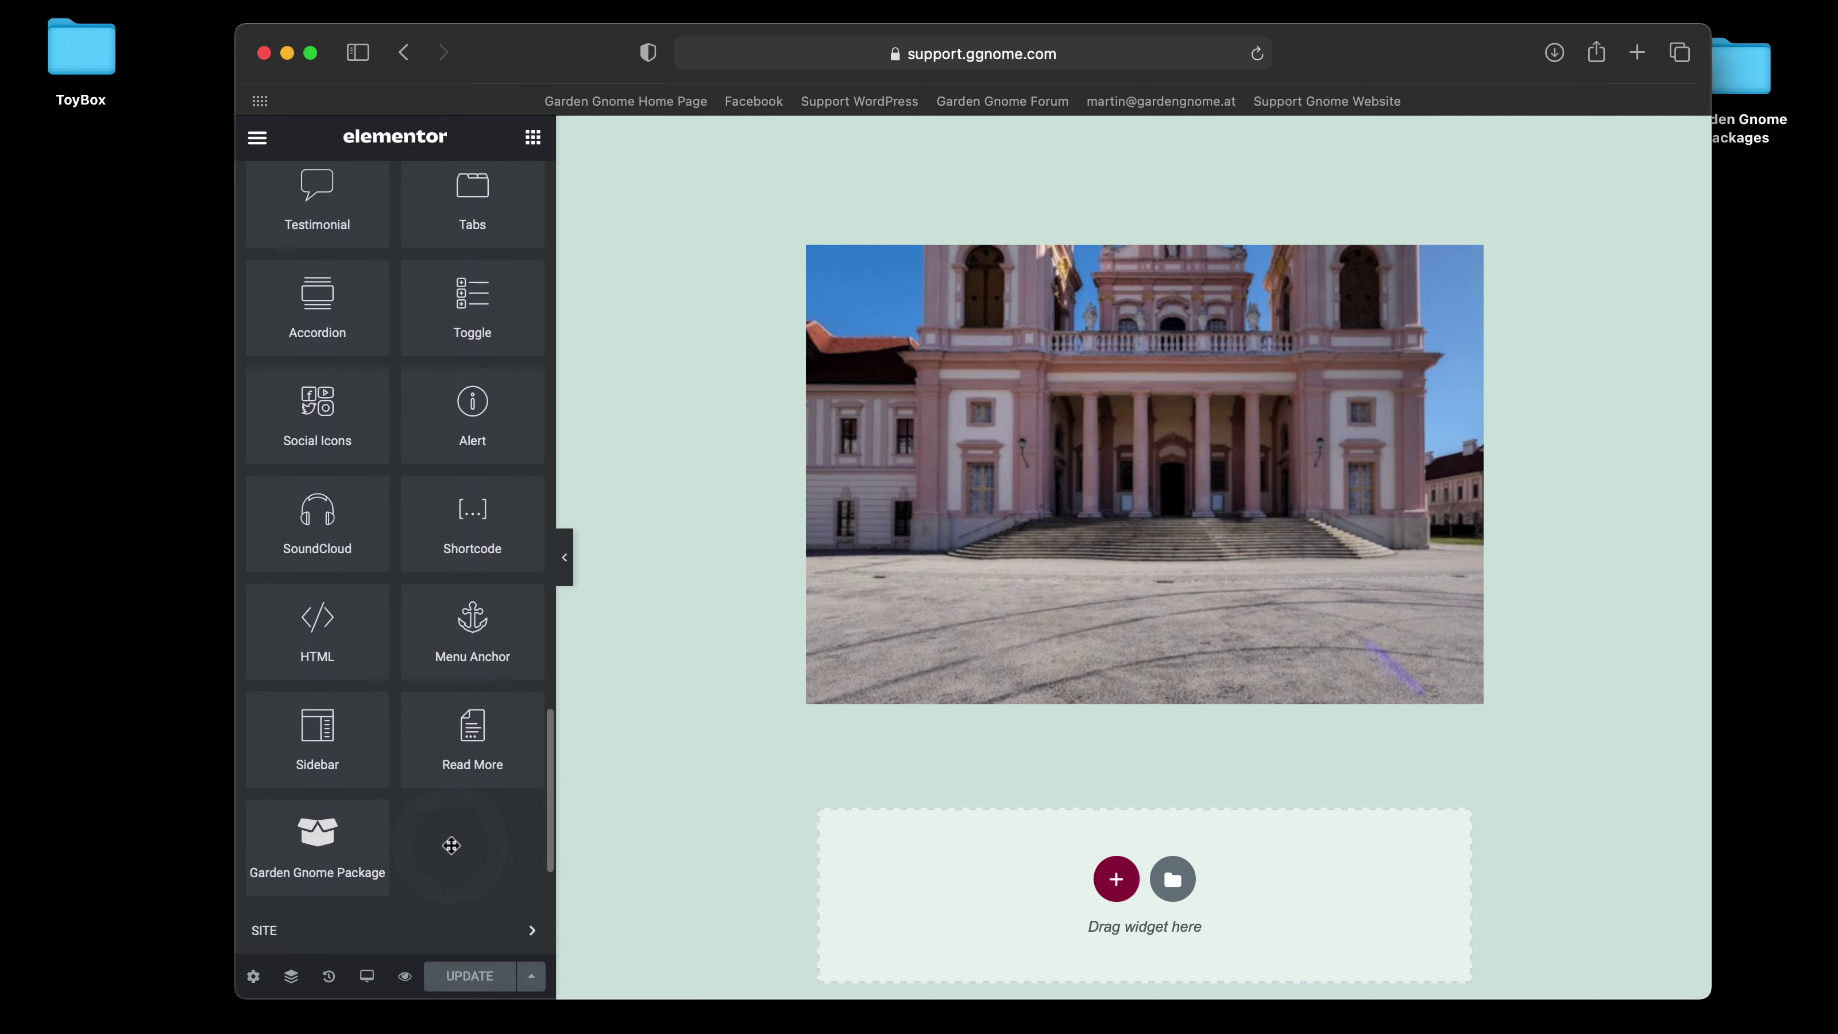
{"action": "scroll", "coordinate": [452, 845], "scroll_direction": "down", "scroll_amount": 5}
{"action": "scroll", "coordinate": [460, 780], "scroll_direction": "up", "scroll_amount": 3}
{"action": "left_click_drag", "start_coordinate": [328, 615], "coordinate": [652, 710]}
{"action": "scroll", "coordinate": [652, 709], "scroll_direction": "down", "scroll_amount": 5}
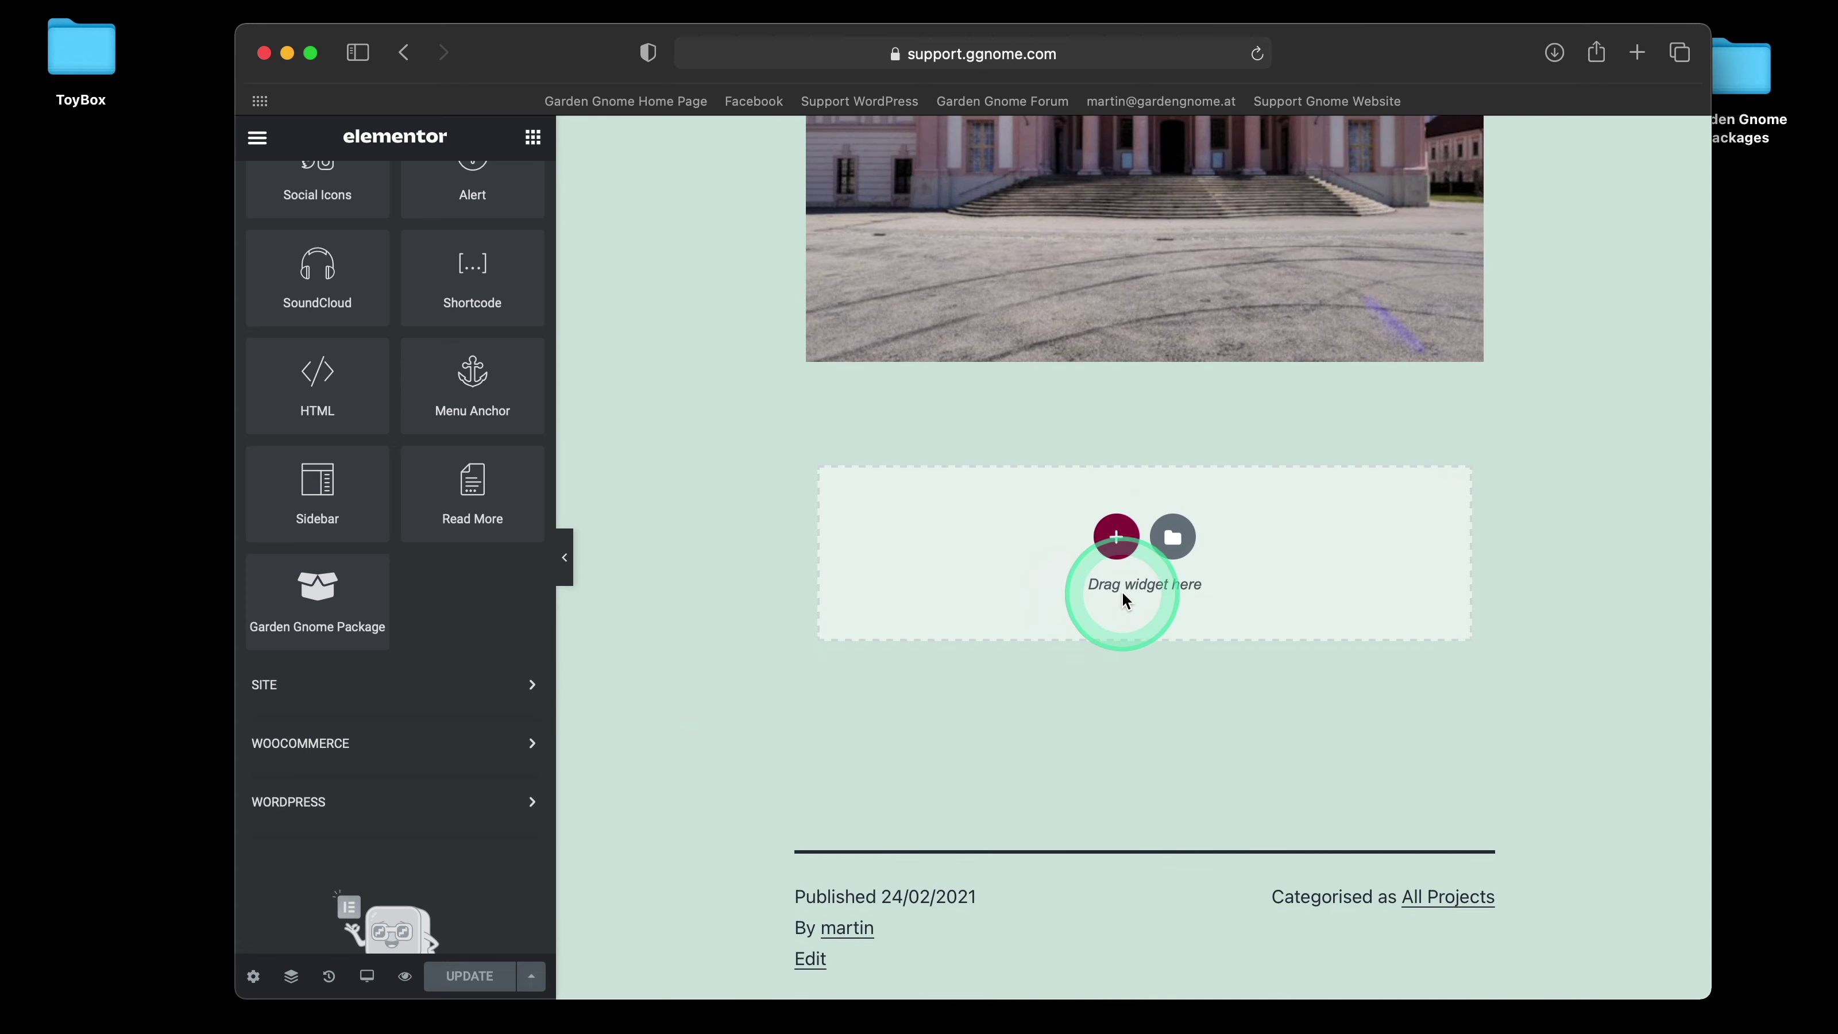
{"action": "left_click_drag", "start_coordinate": [311, 590], "coordinate": [1169, 576]}
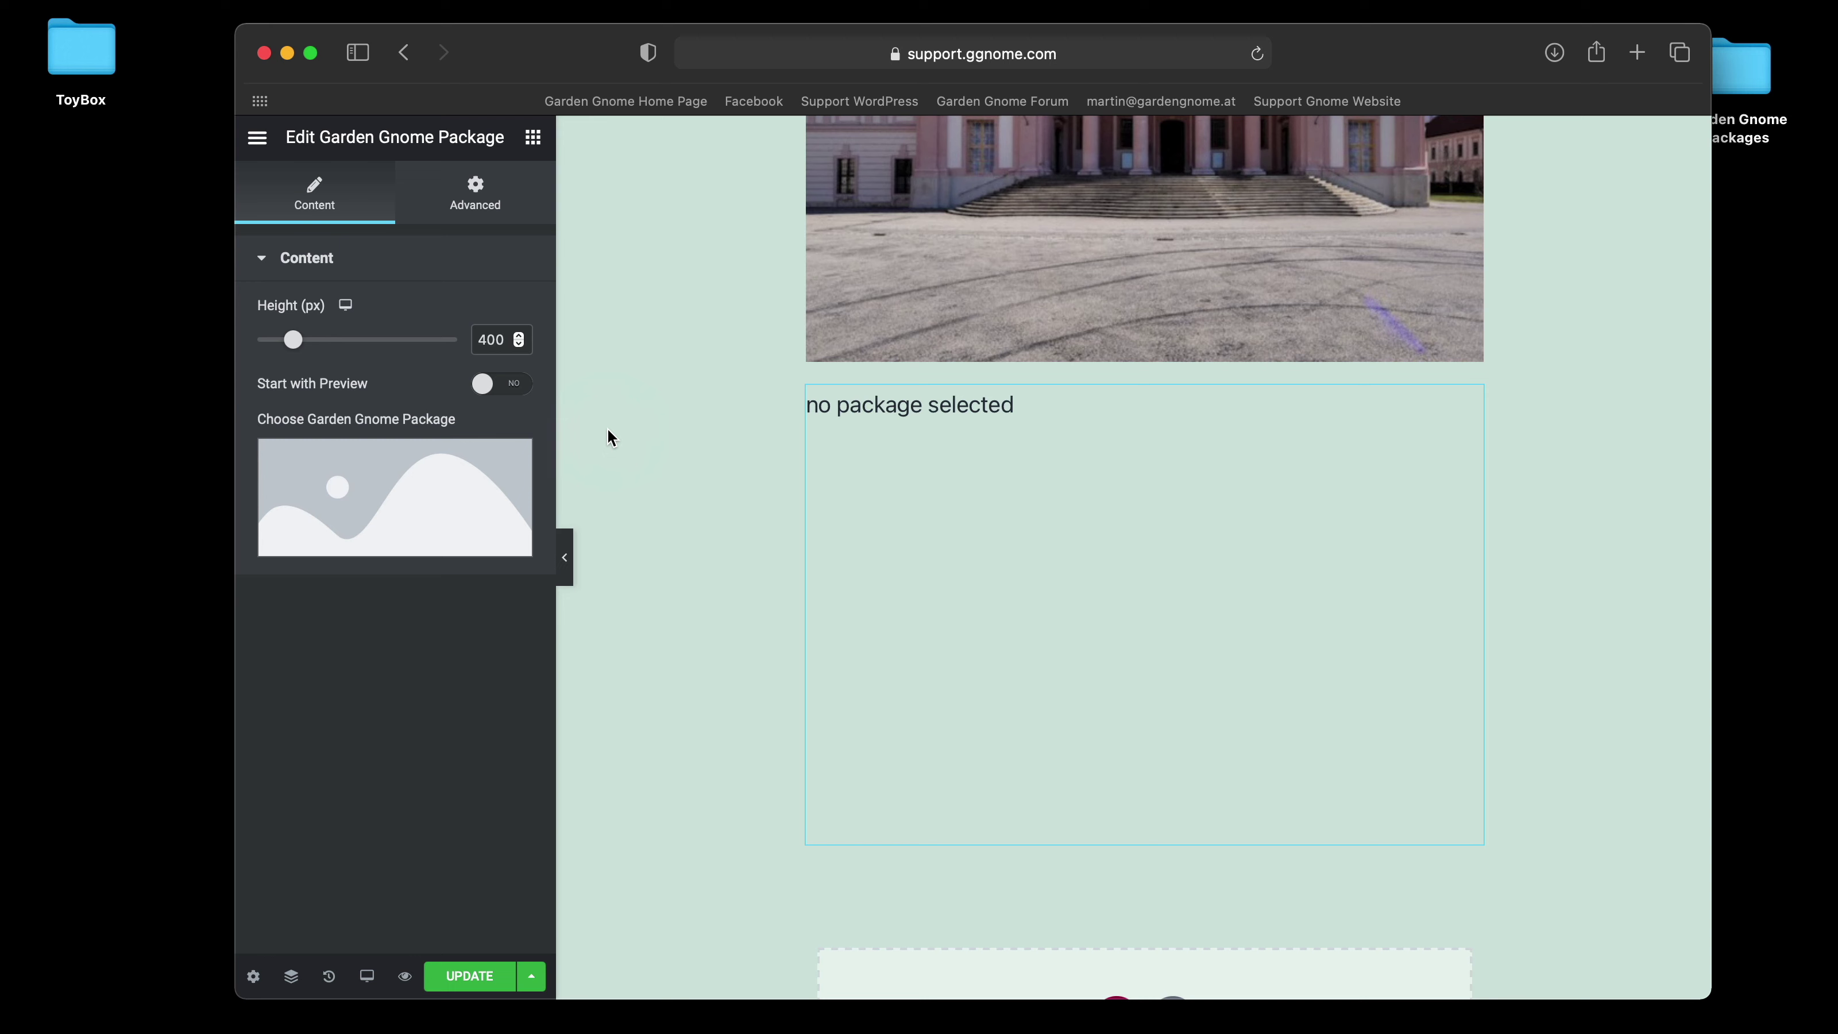
- Assign the package showing the Tintin display cabinet to the new widget and update the post
{"action": "mouse_move", "coordinate": [497, 474]}
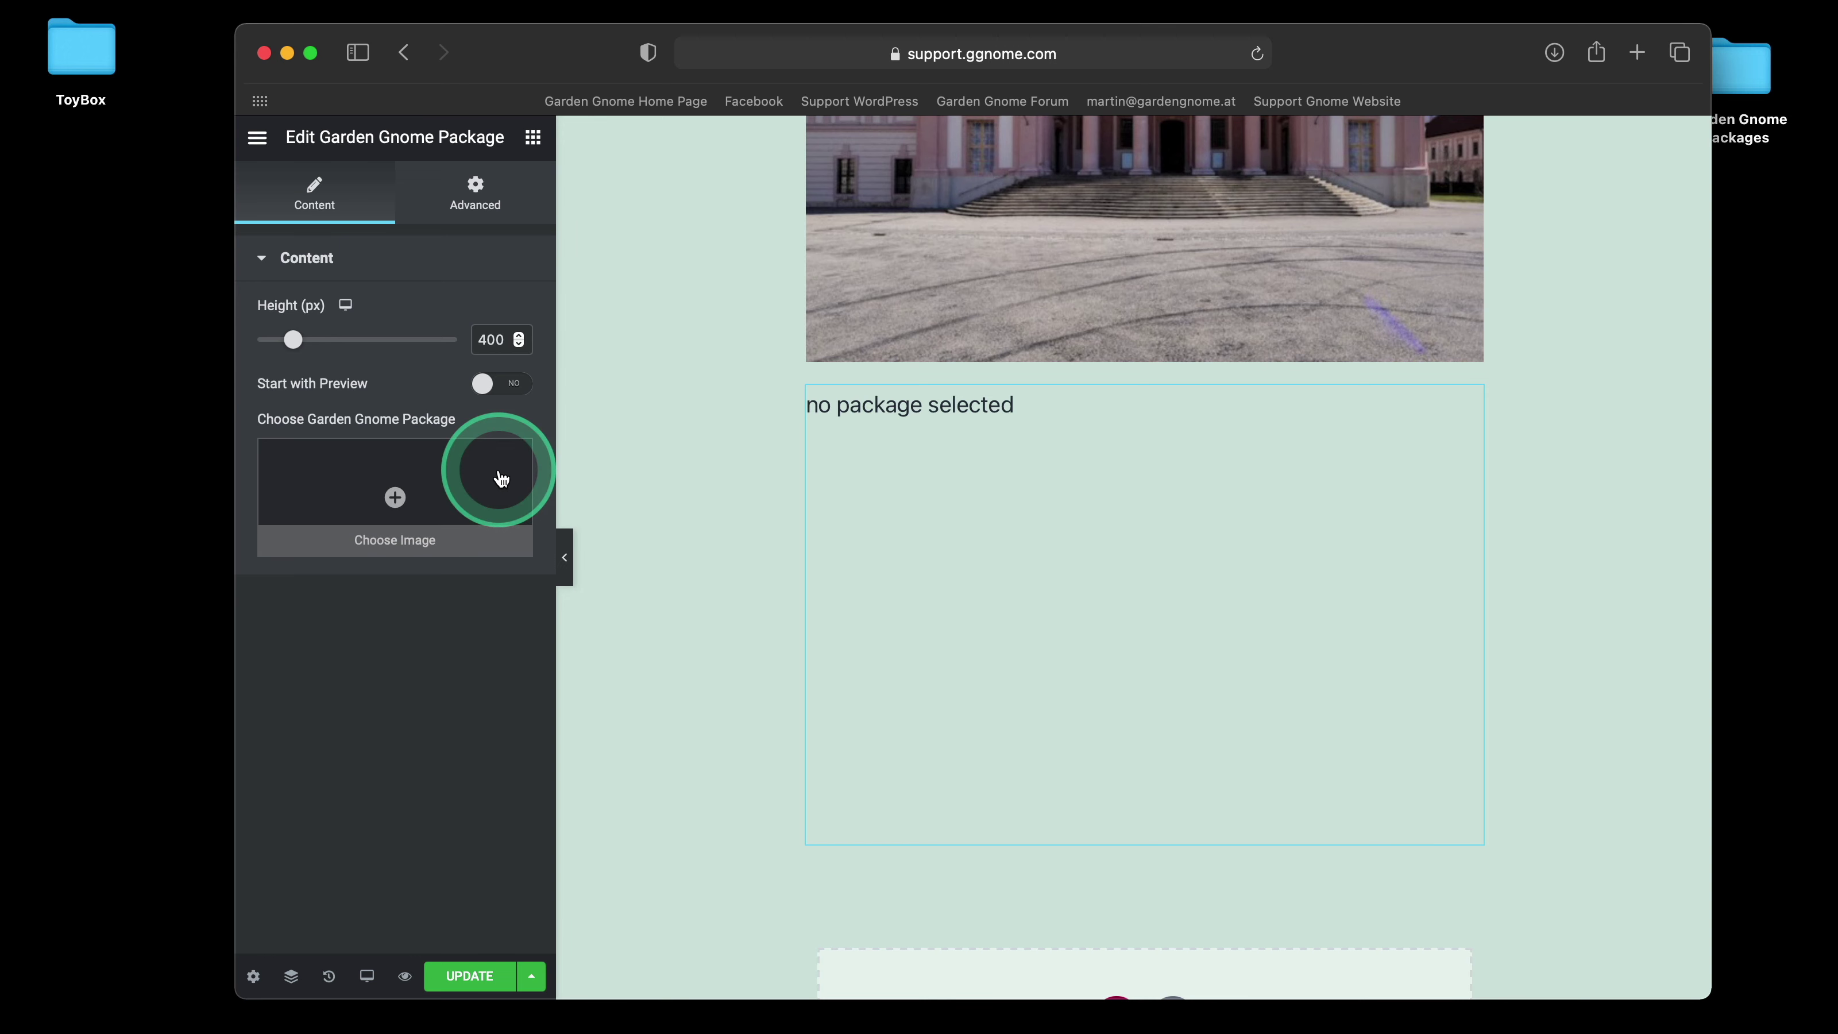
{"action": "left_click", "coordinate": [496, 481]}
{"action": "left_click", "coordinate": [1260, 438]}
{"action": "left_click", "coordinate": [1600, 931]}
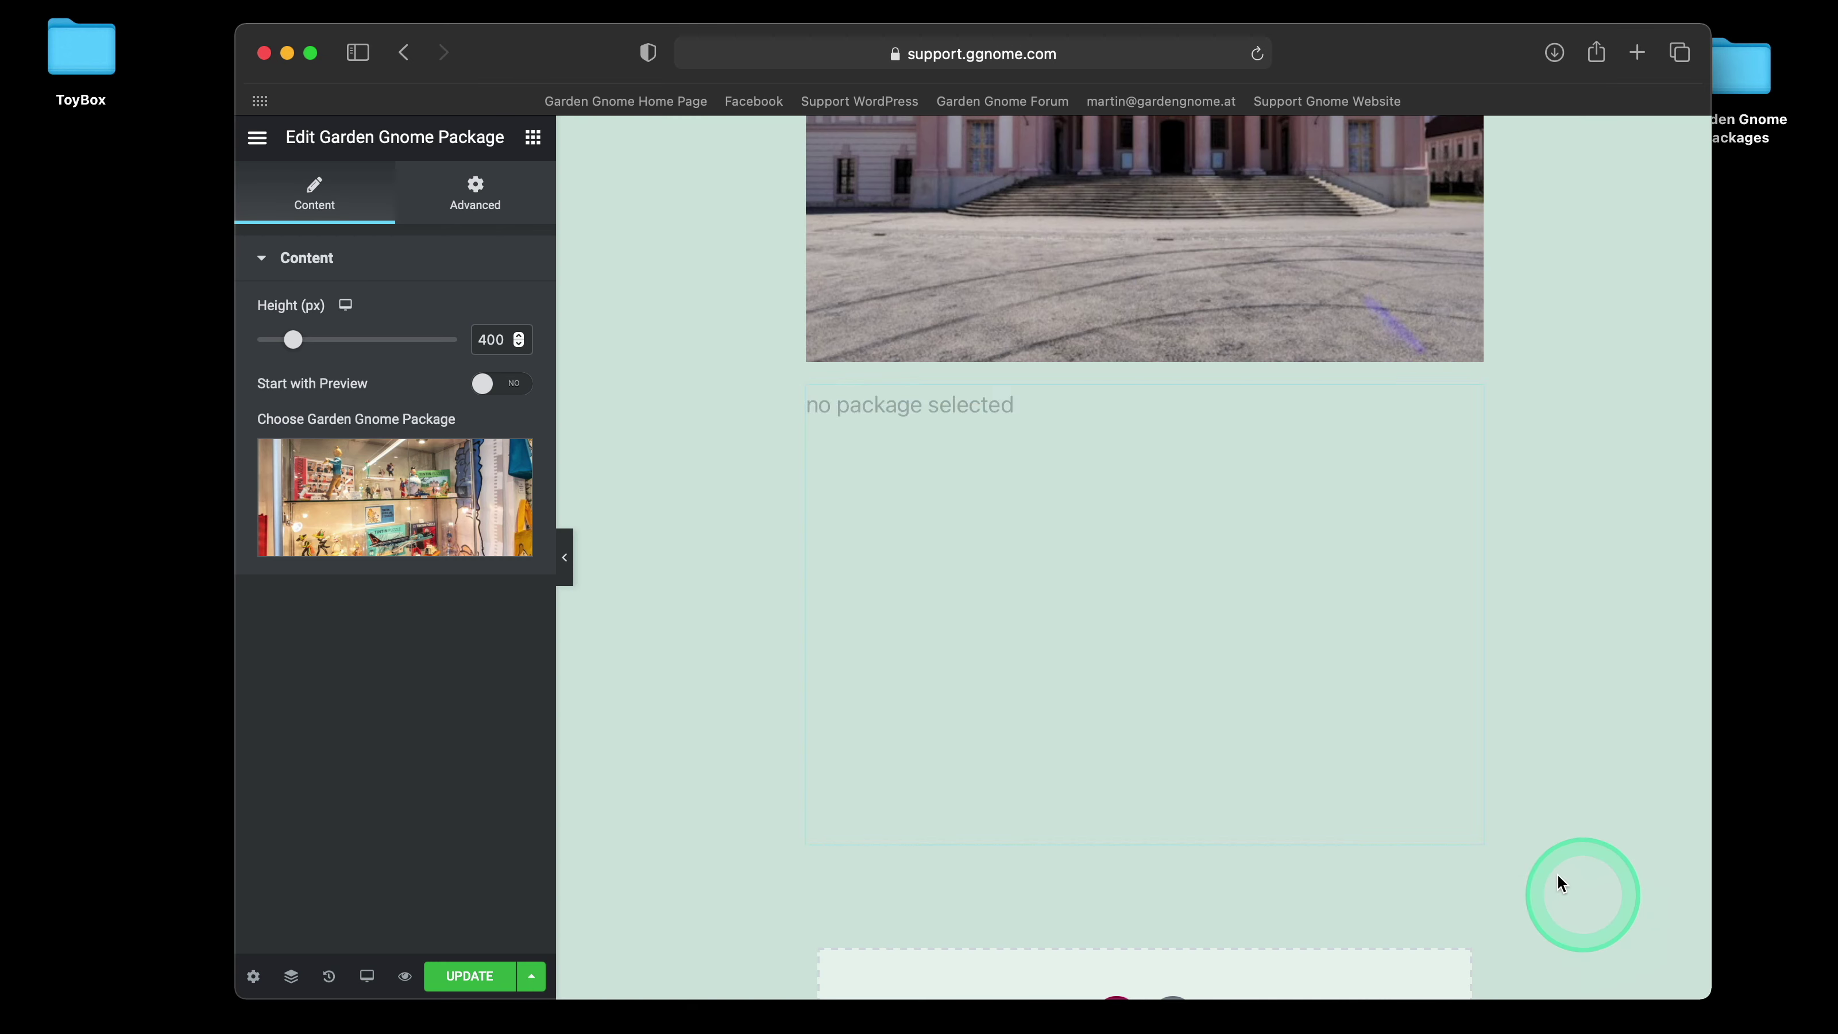
{"action": "left_click", "coordinate": [468, 976]}
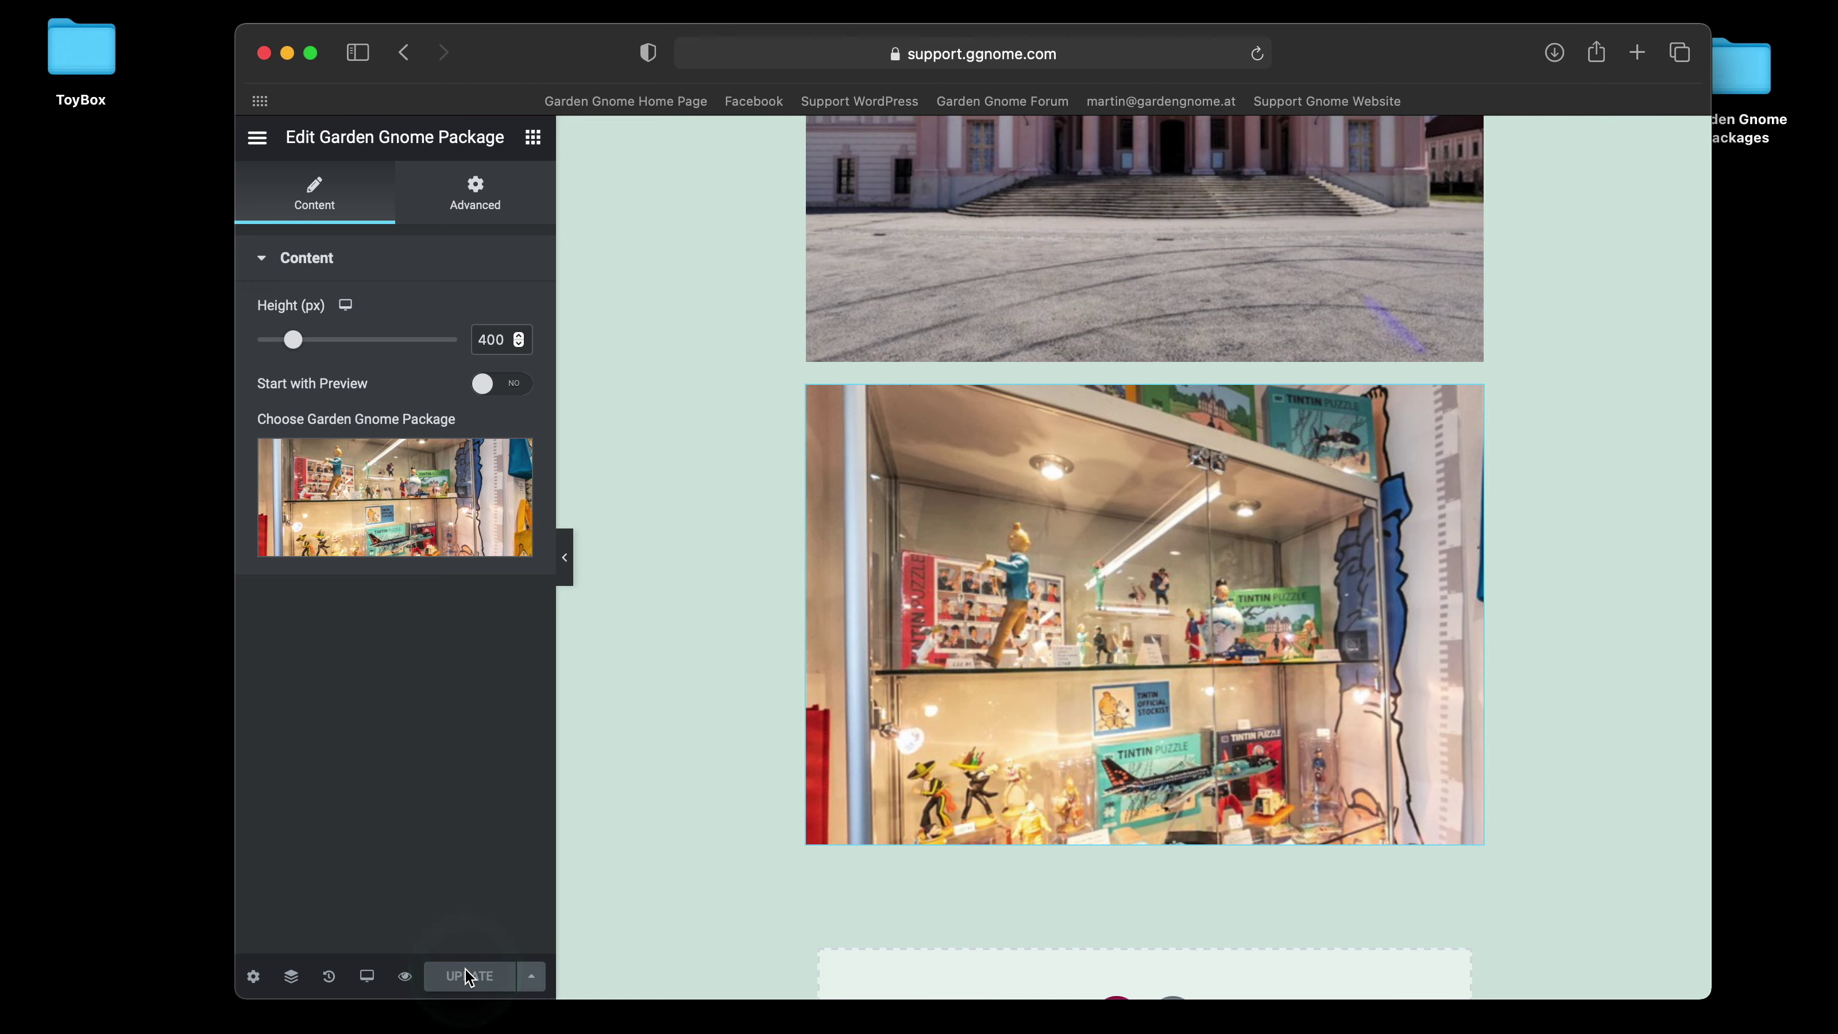
{"action": "left_click", "coordinate": [469, 975]}
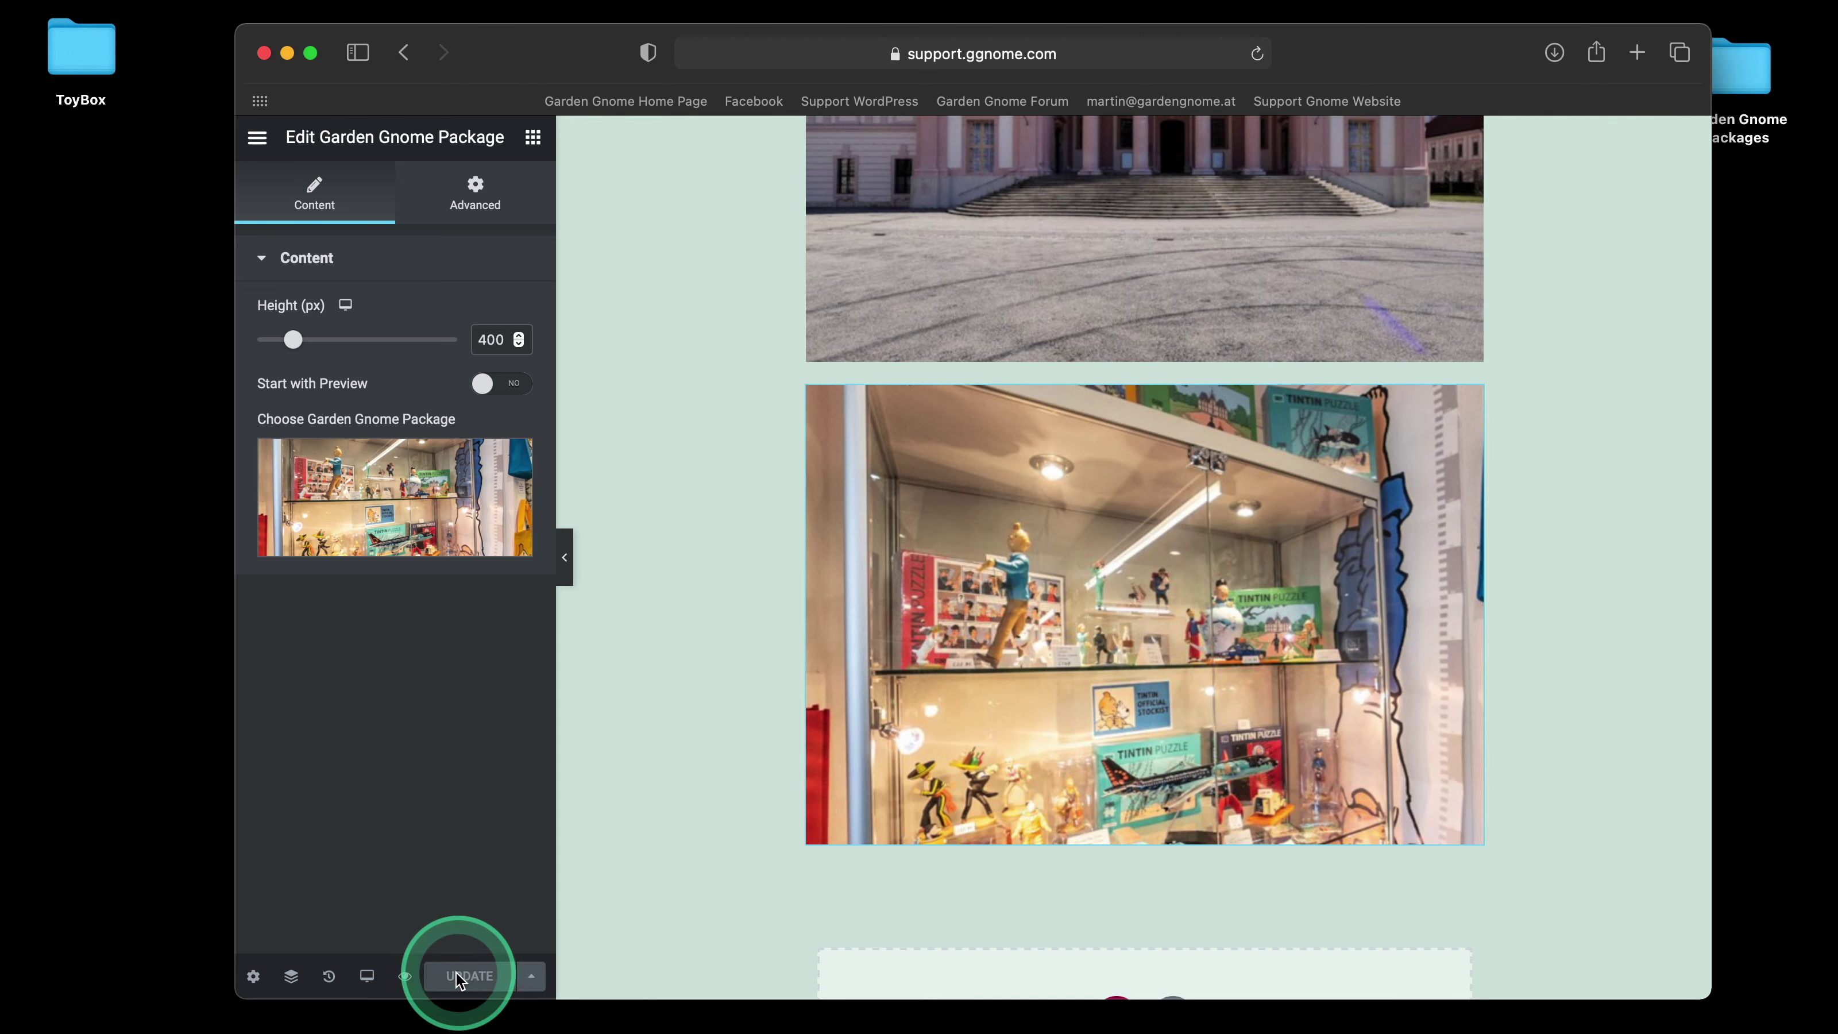
- Preview the updated post, check the embedded packages down the page, and close the preview
{"action": "left_click", "coordinate": [406, 977]}
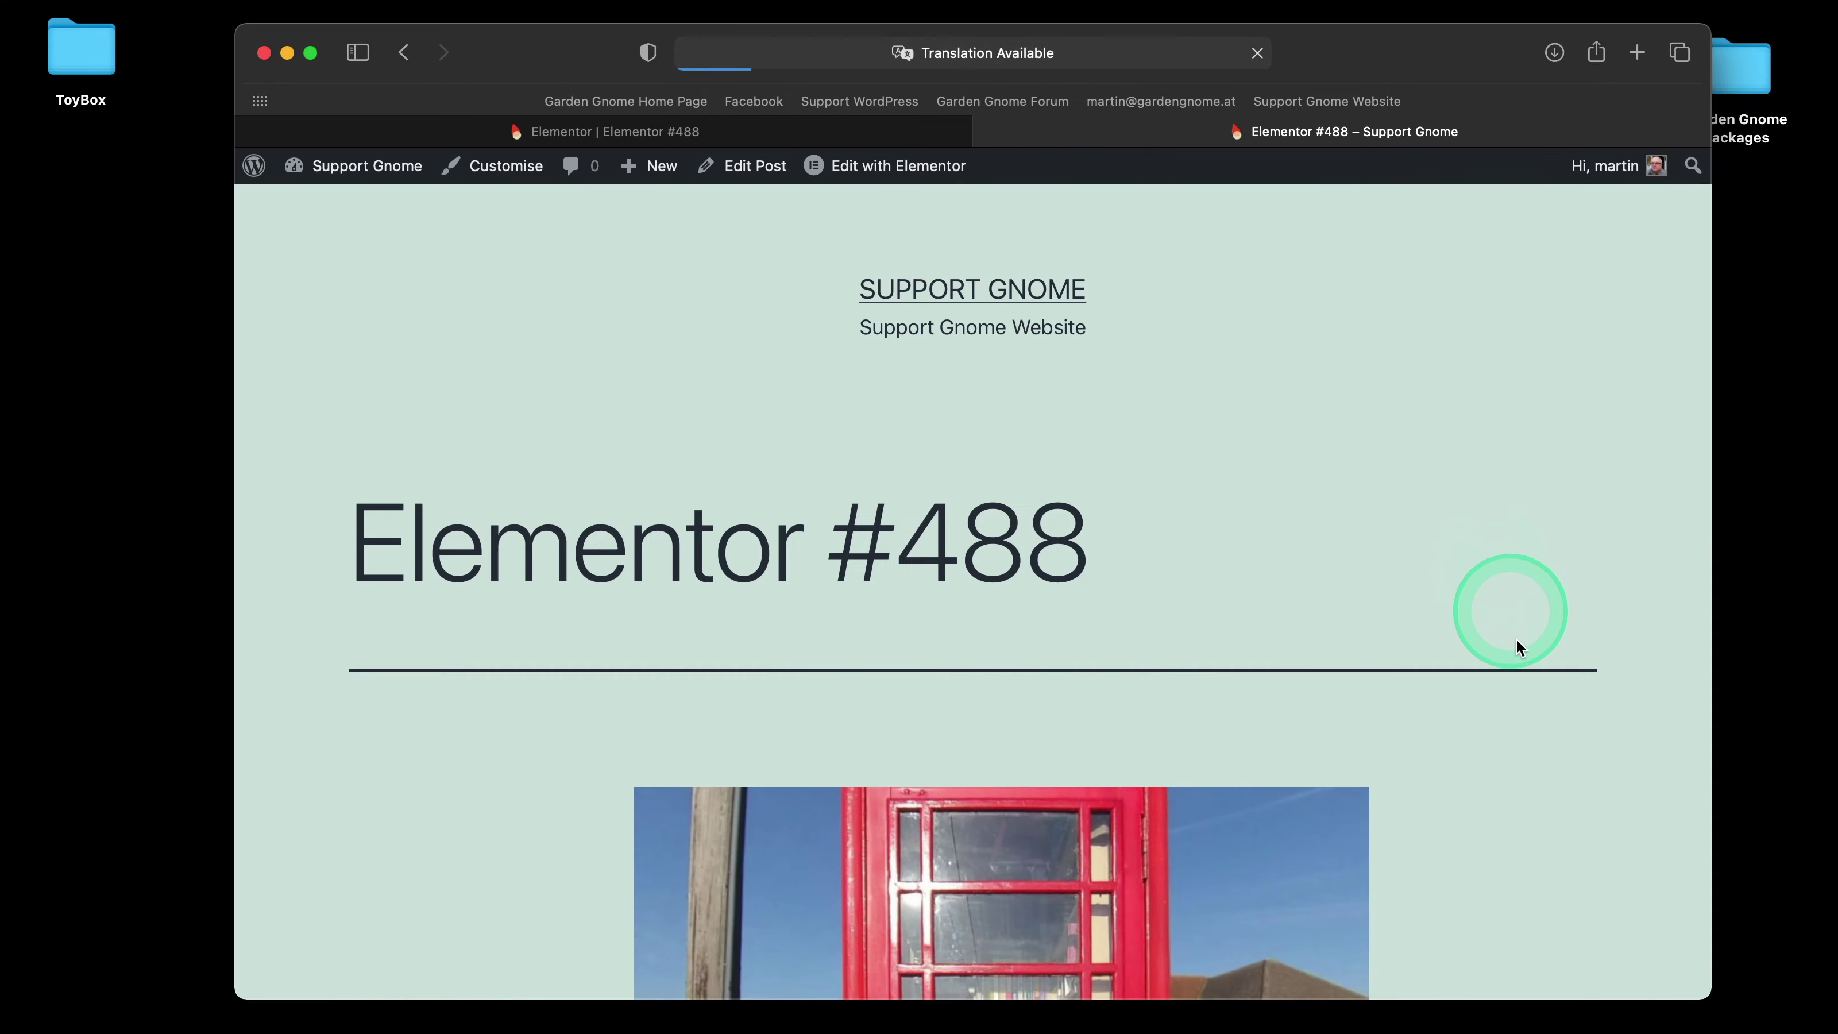
{"action": "scroll", "coordinate": [1520, 652], "scroll_direction": "down", "scroll_amount": 5}
{"action": "scroll", "coordinate": [1522, 655], "scroll_direction": "down", "scroll_amount": 15}
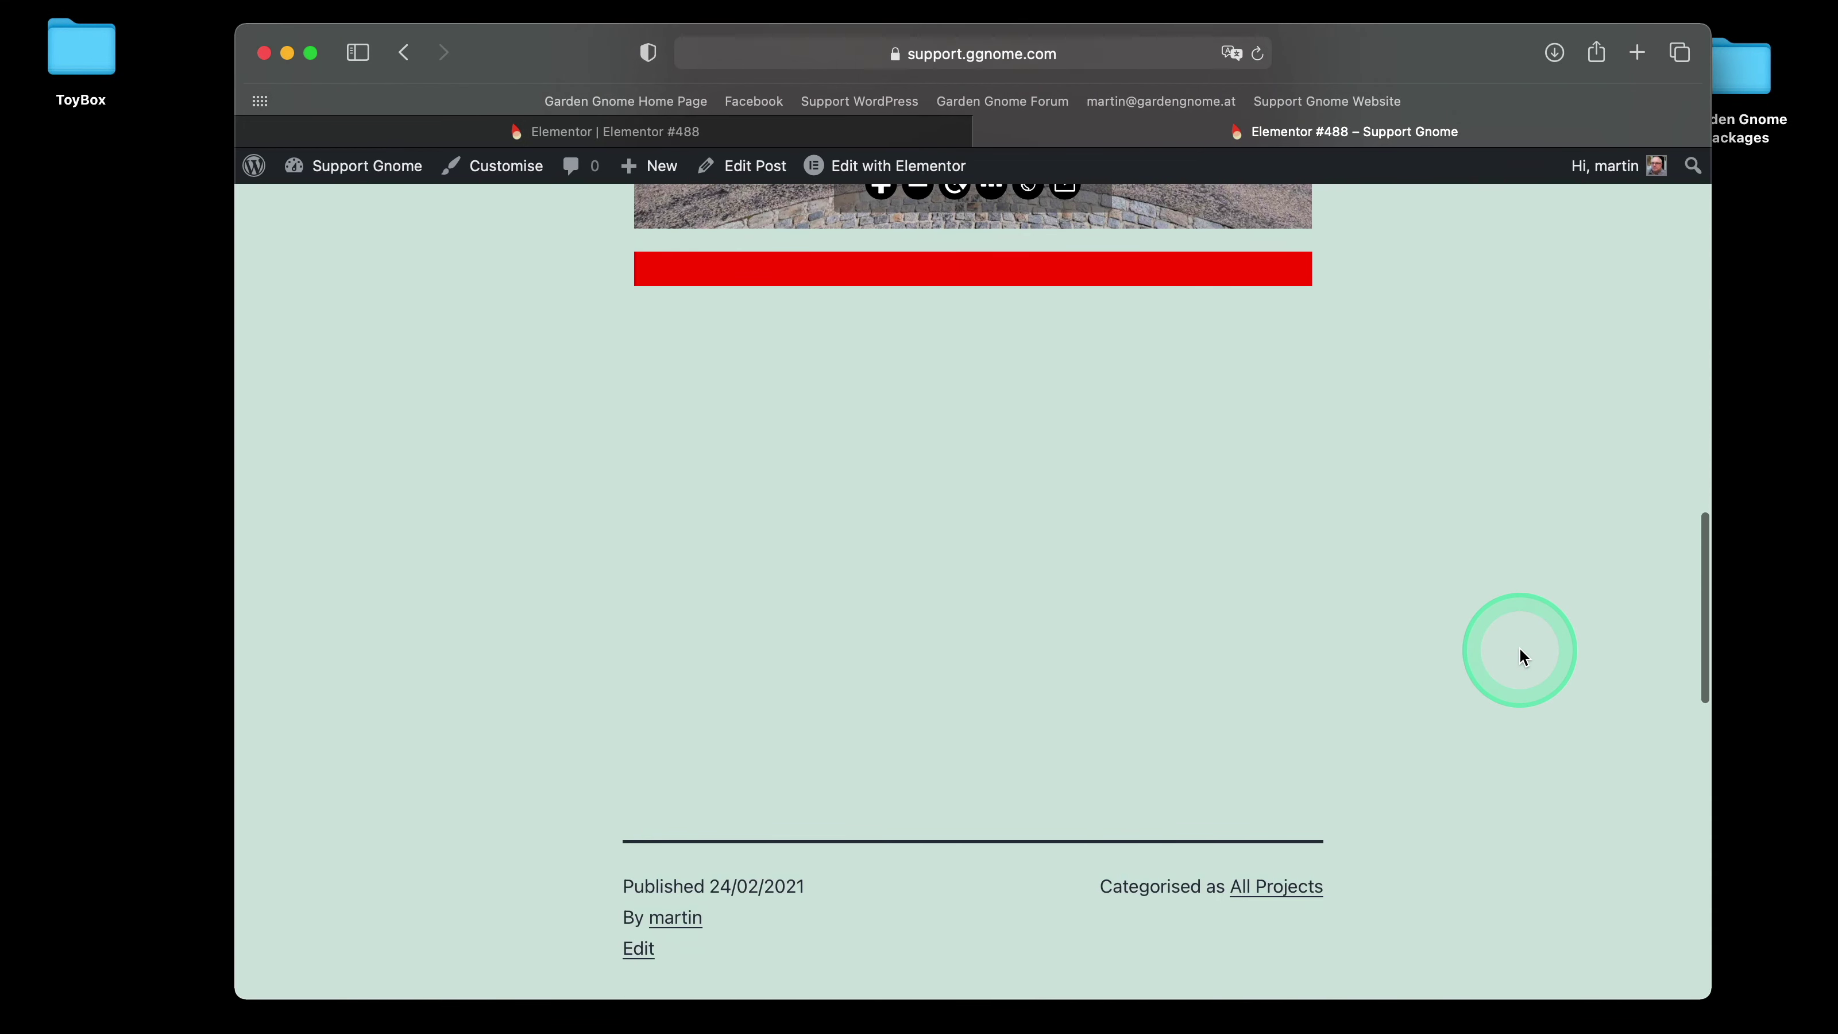
{"action": "scroll", "coordinate": [1522, 656], "scroll_direction": "up", "scroll_amount": 2}
{"action": "scroll", "coordinate": [1523, 657], "scroll_direction": "up", "scroll_amount": 8}
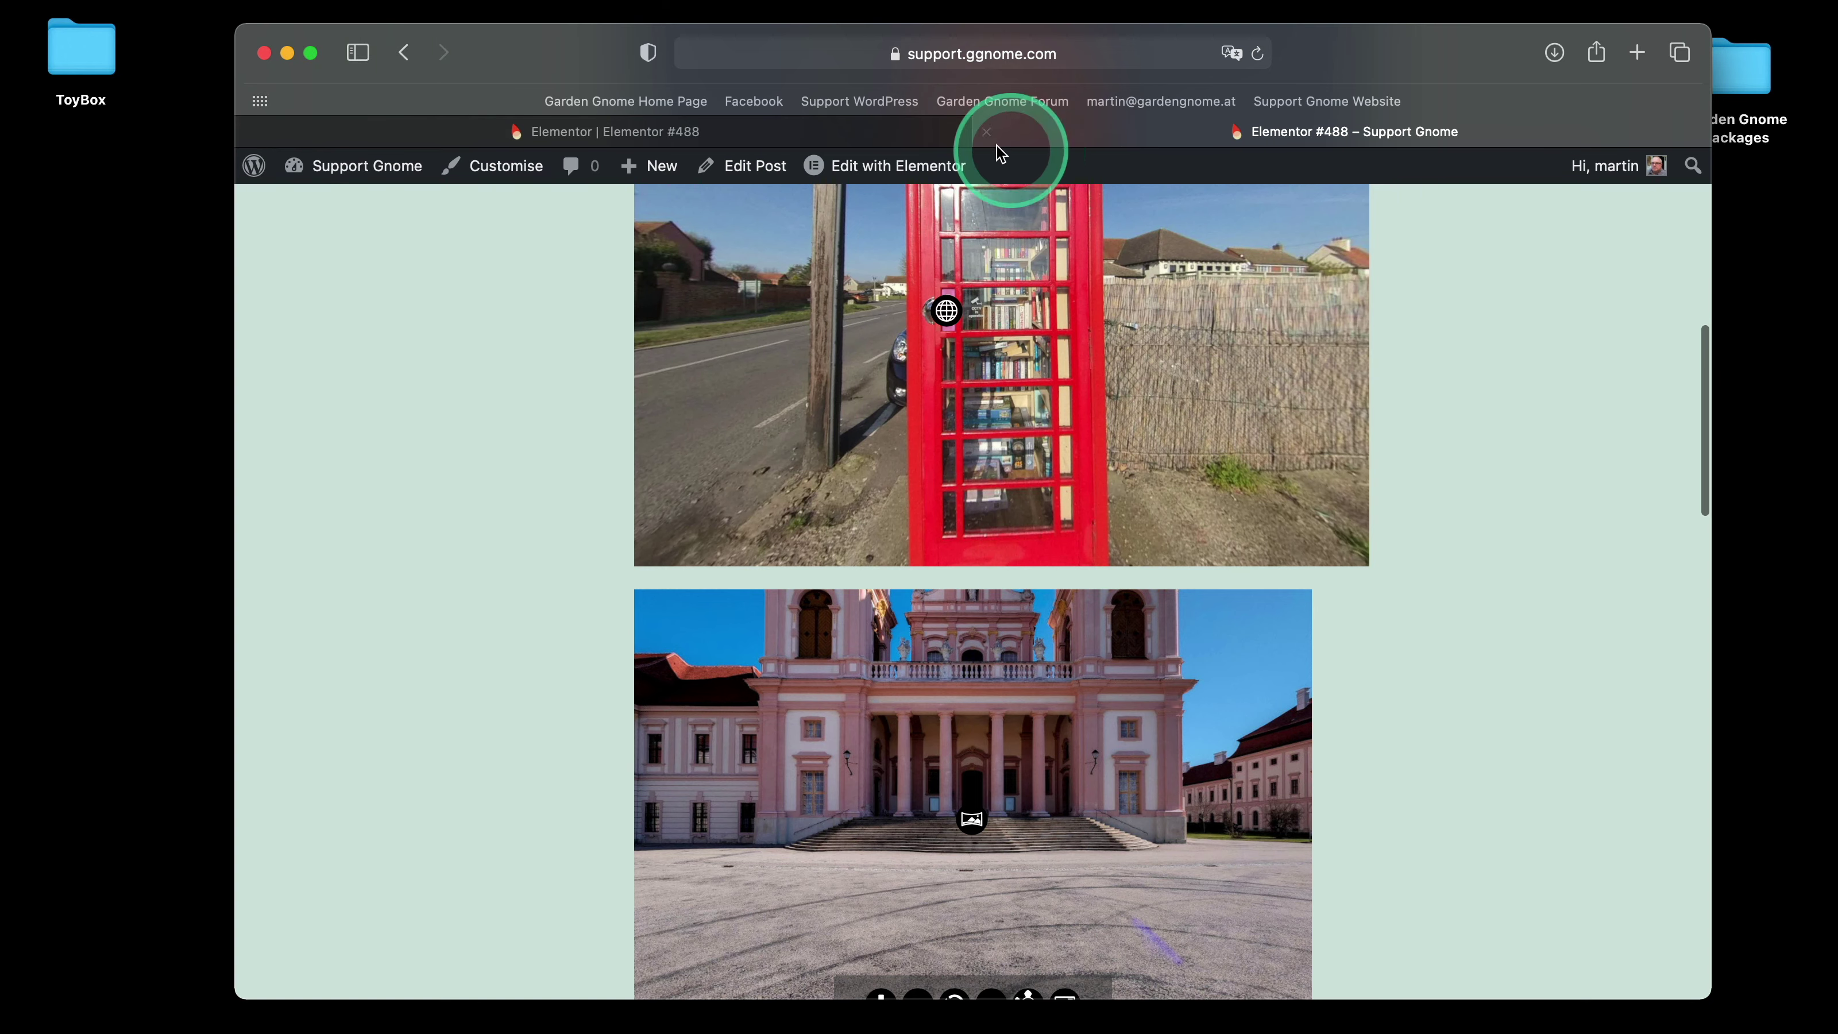
{"action": "left_click", "coordinate": [986, 133]}
- Delete the section above the palace panorama that holds the phone box package, and update the post
{"action": "scroll", "coordinate": [747, 414], "scroll_direction": "up", "scroll_amount": 5}
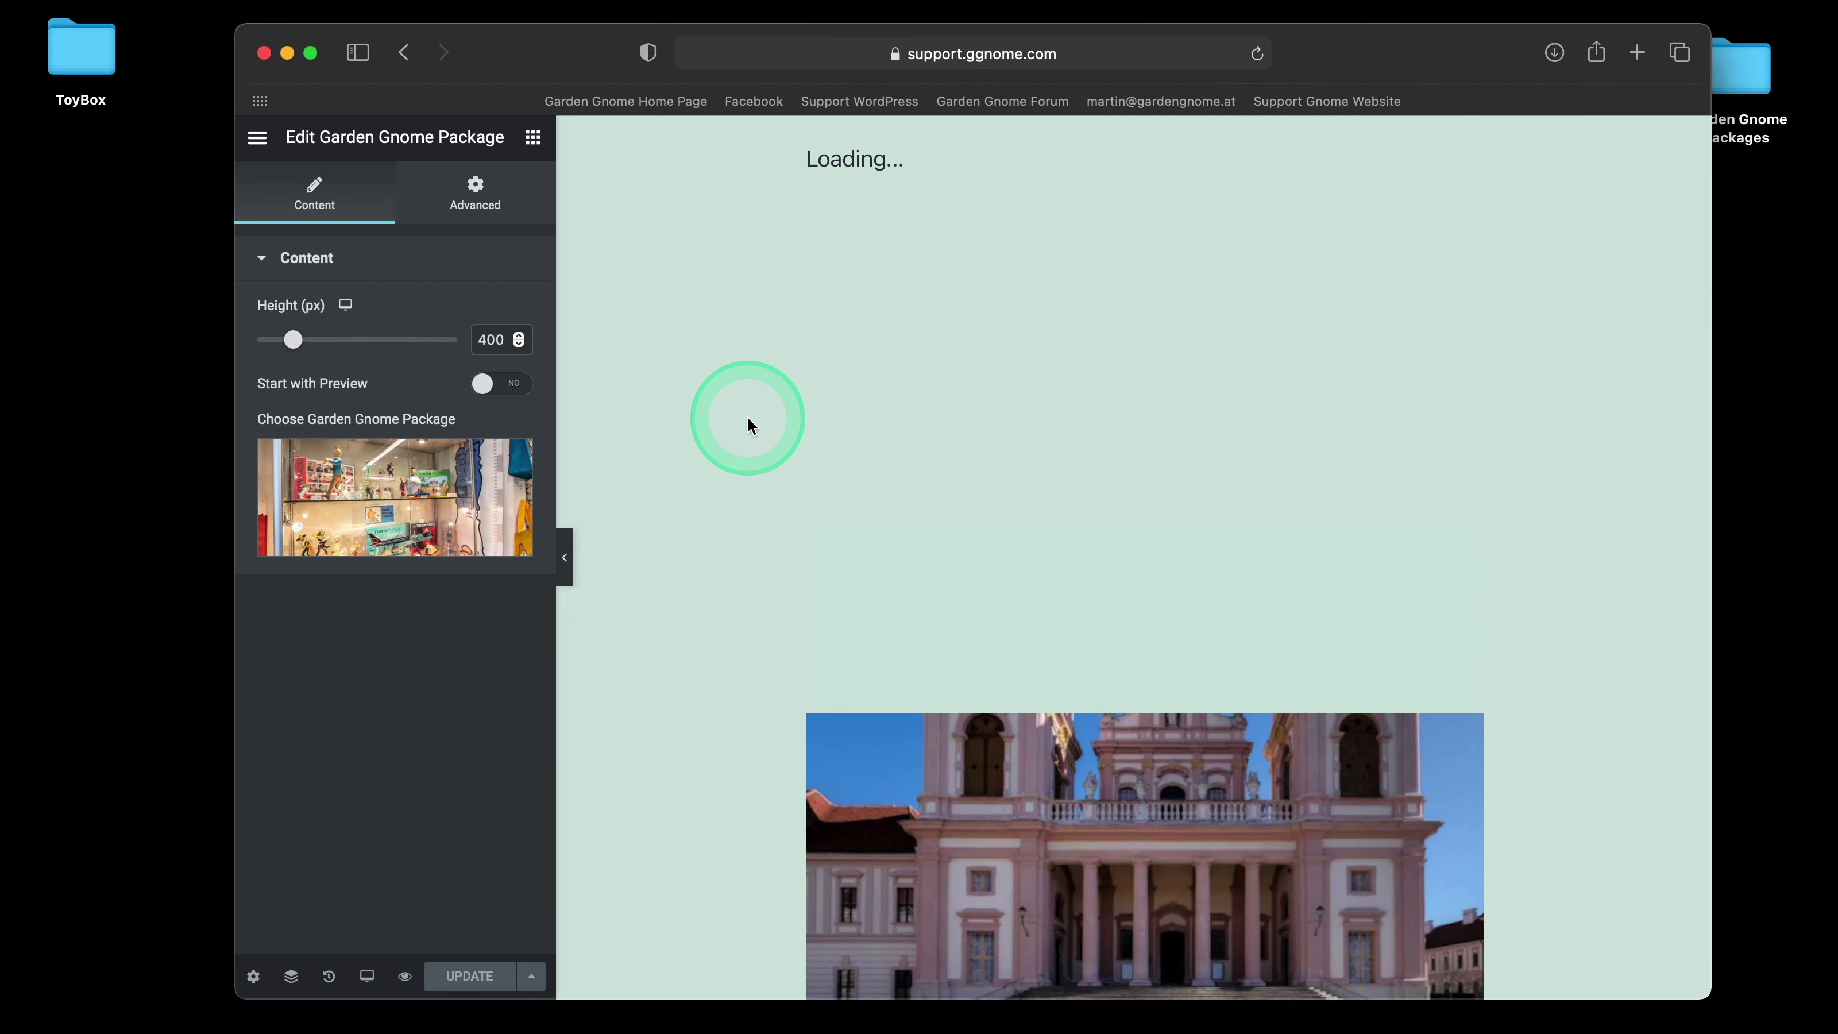
{"action": "scroll", "coordinate": [1223, 217], "scroll_direction": "up", "scroll_amount": 2}
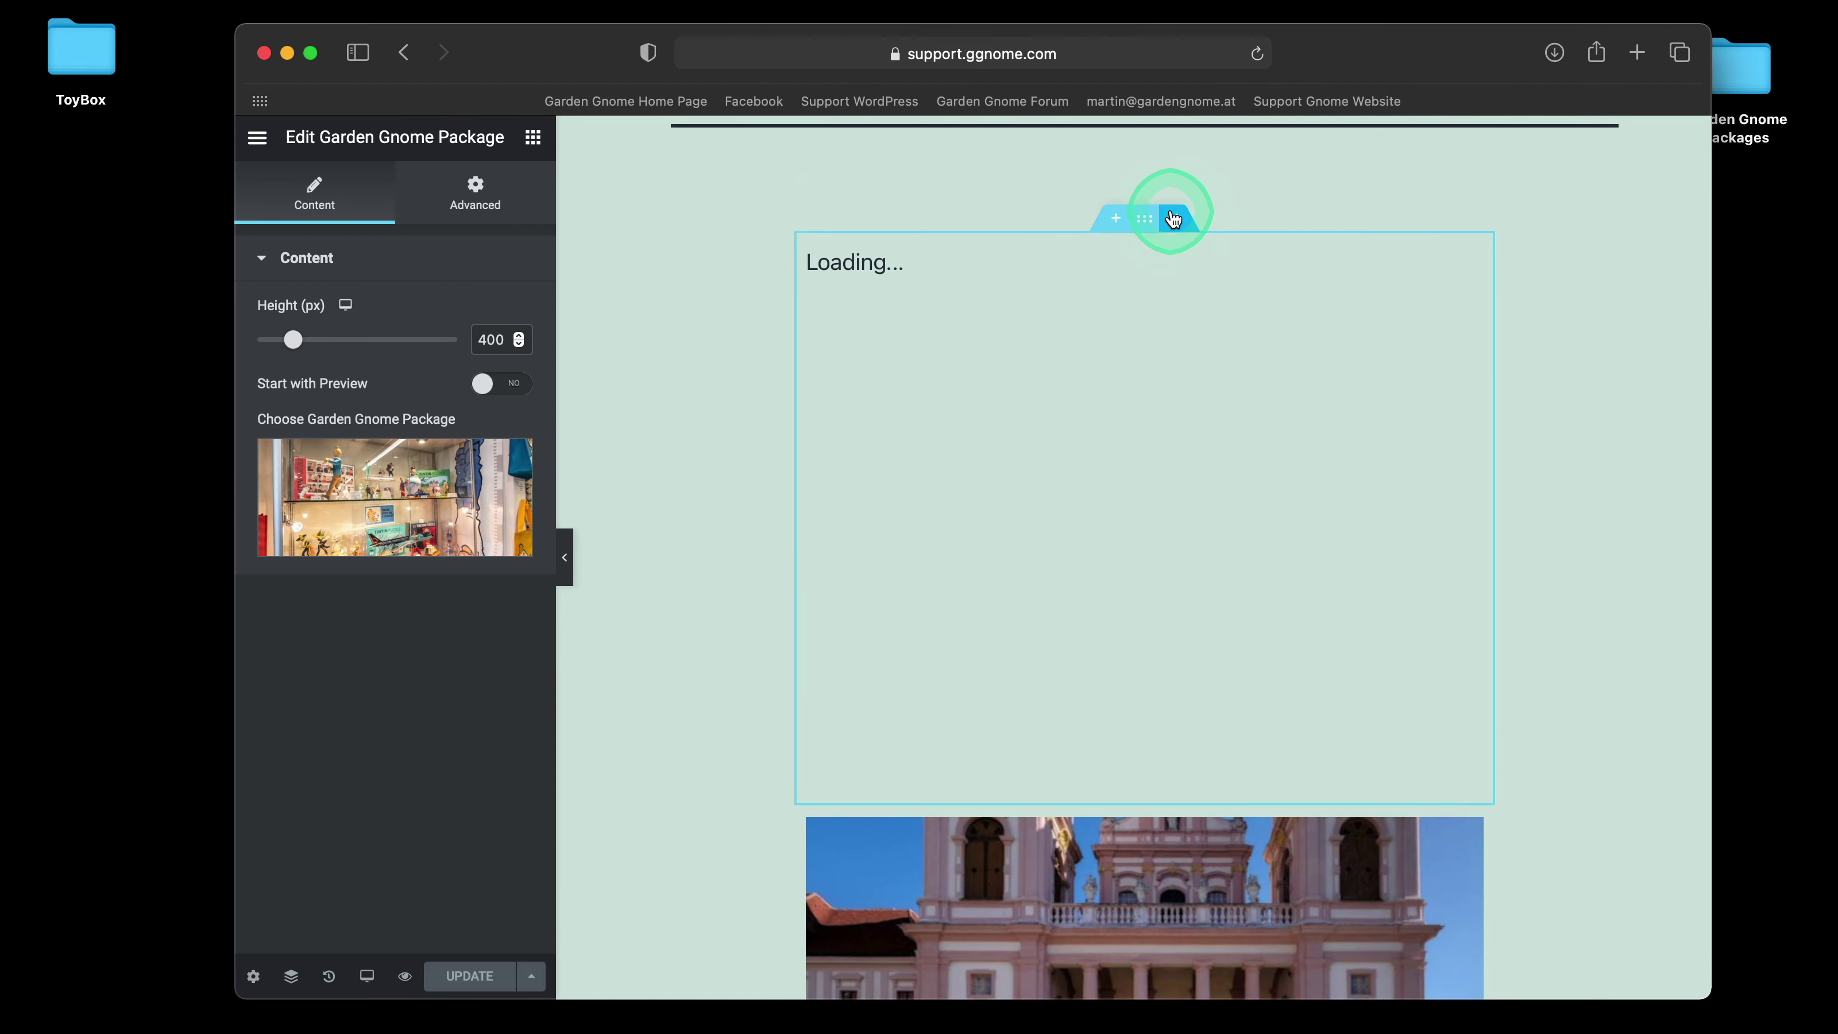
{"action": "left_click", "coordinate": [1177, 215]}
{"action": "scroll", "coordinate": [700, 399], "scroll_direction": "down", "scroll_amount": 5}
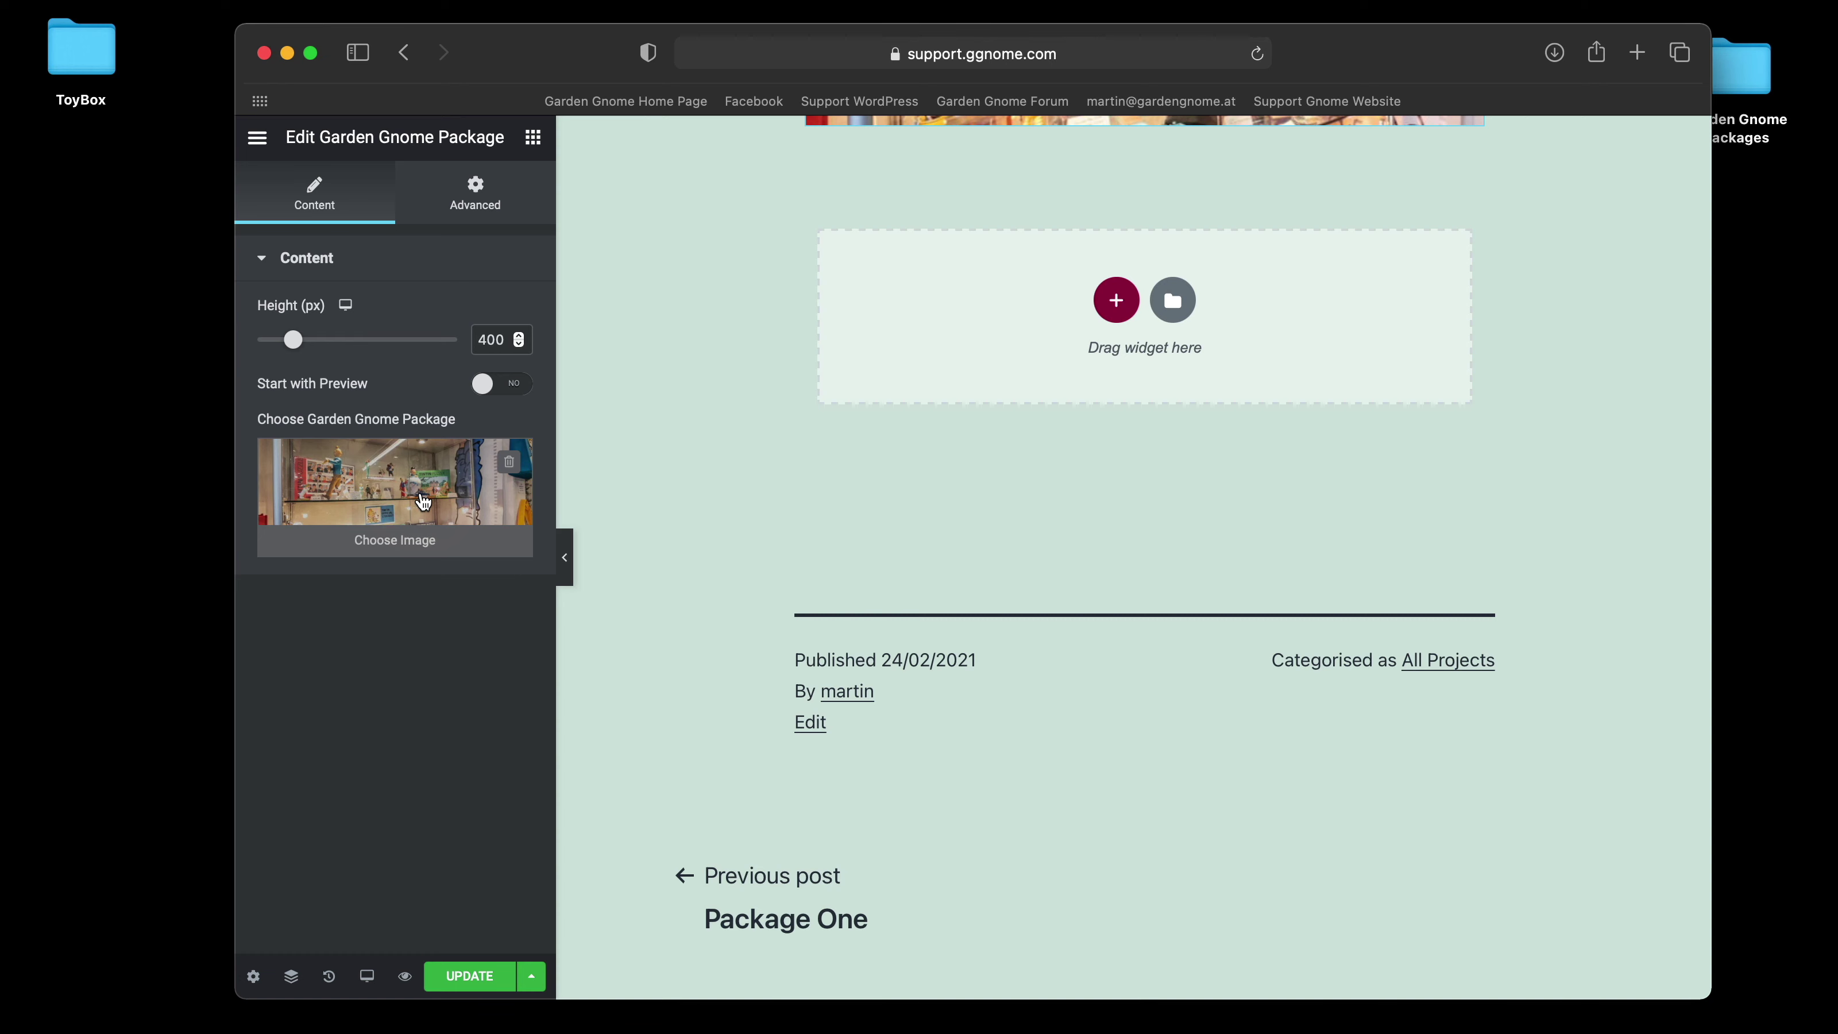
{"action": "left_click", "coordinate": [469, 976]}
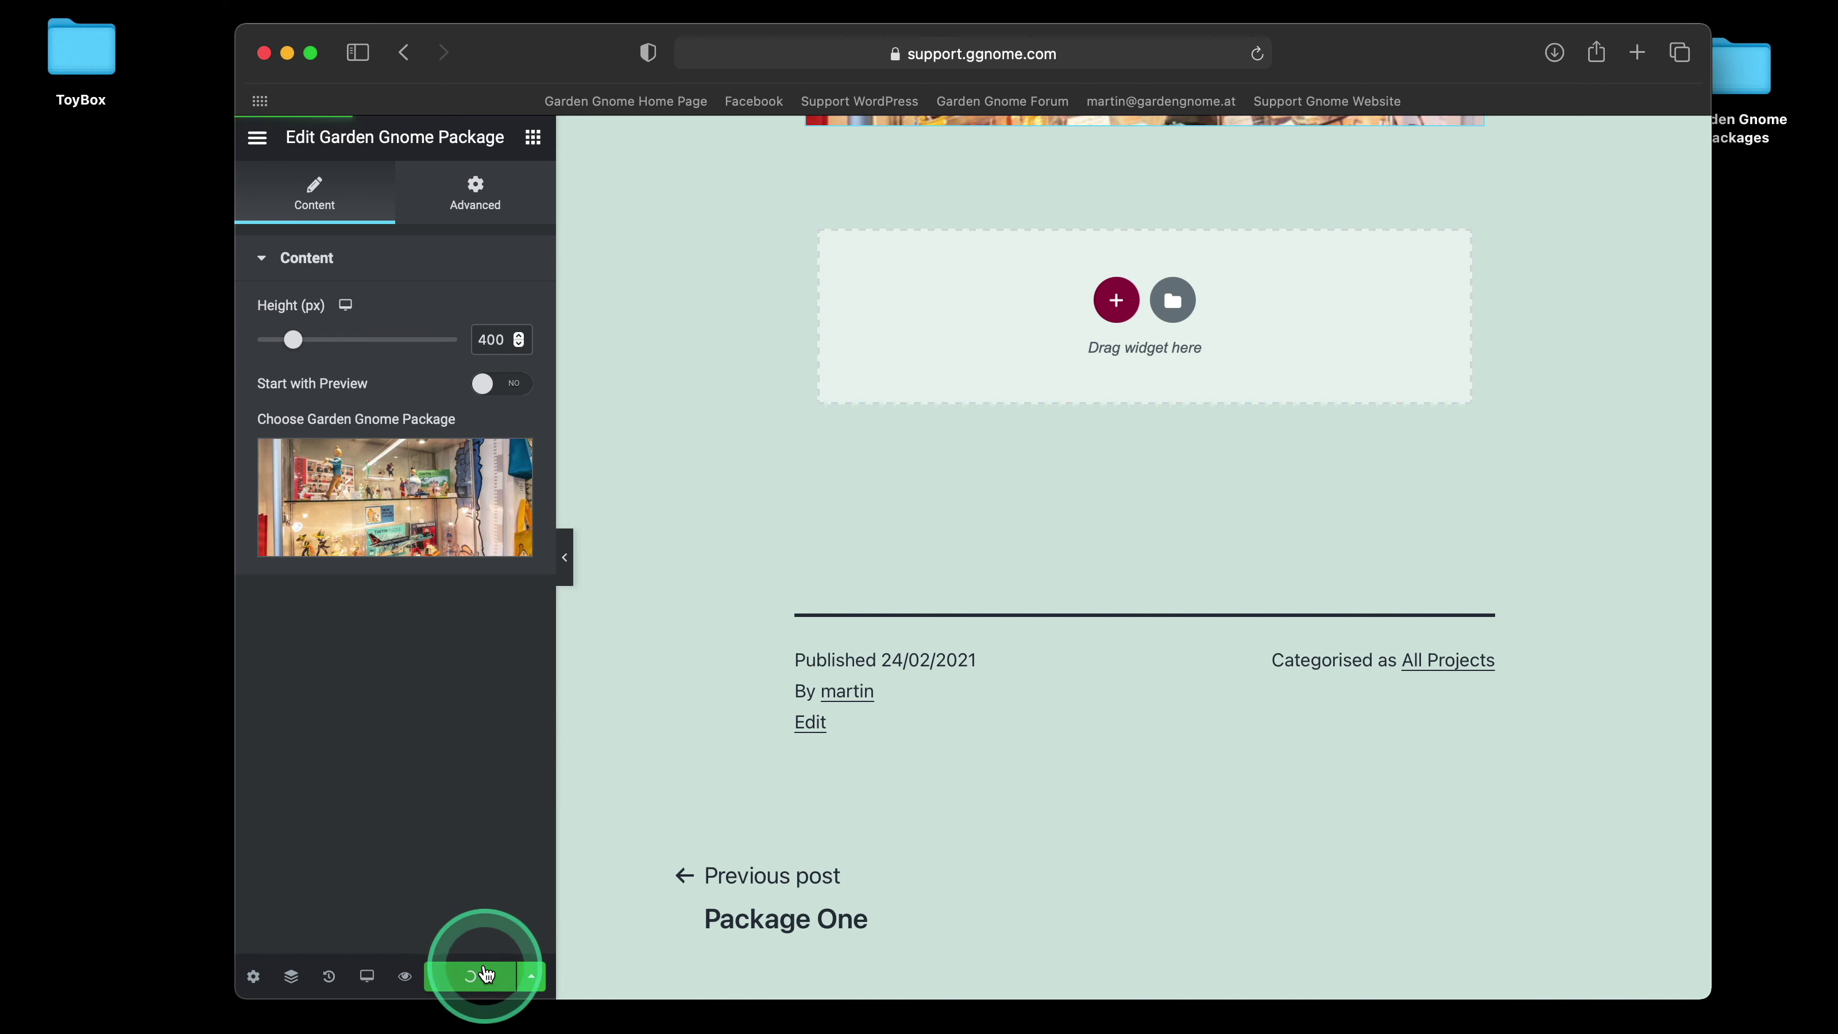
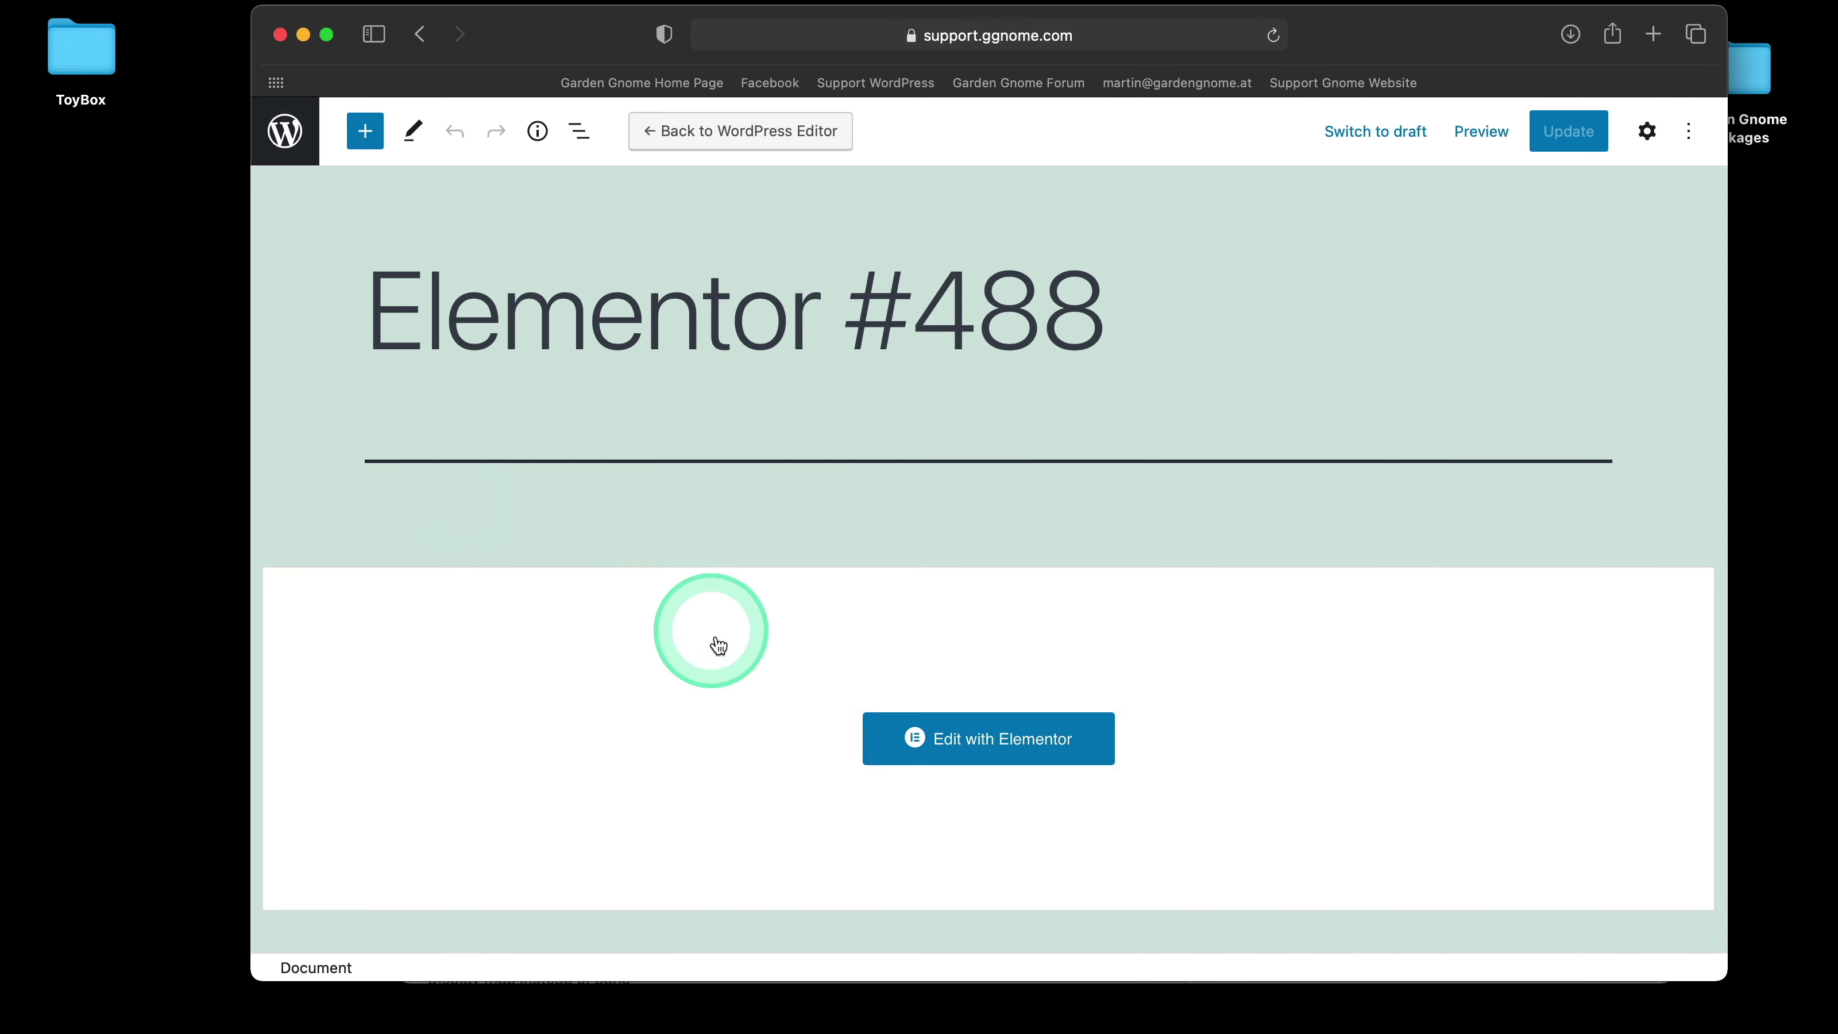
- Open the post in Elementor, find the Shortcode widget, and place it in the empty area below the Tintin display cabinet
{"action": "left_click", "coordinate": [955, 742]}
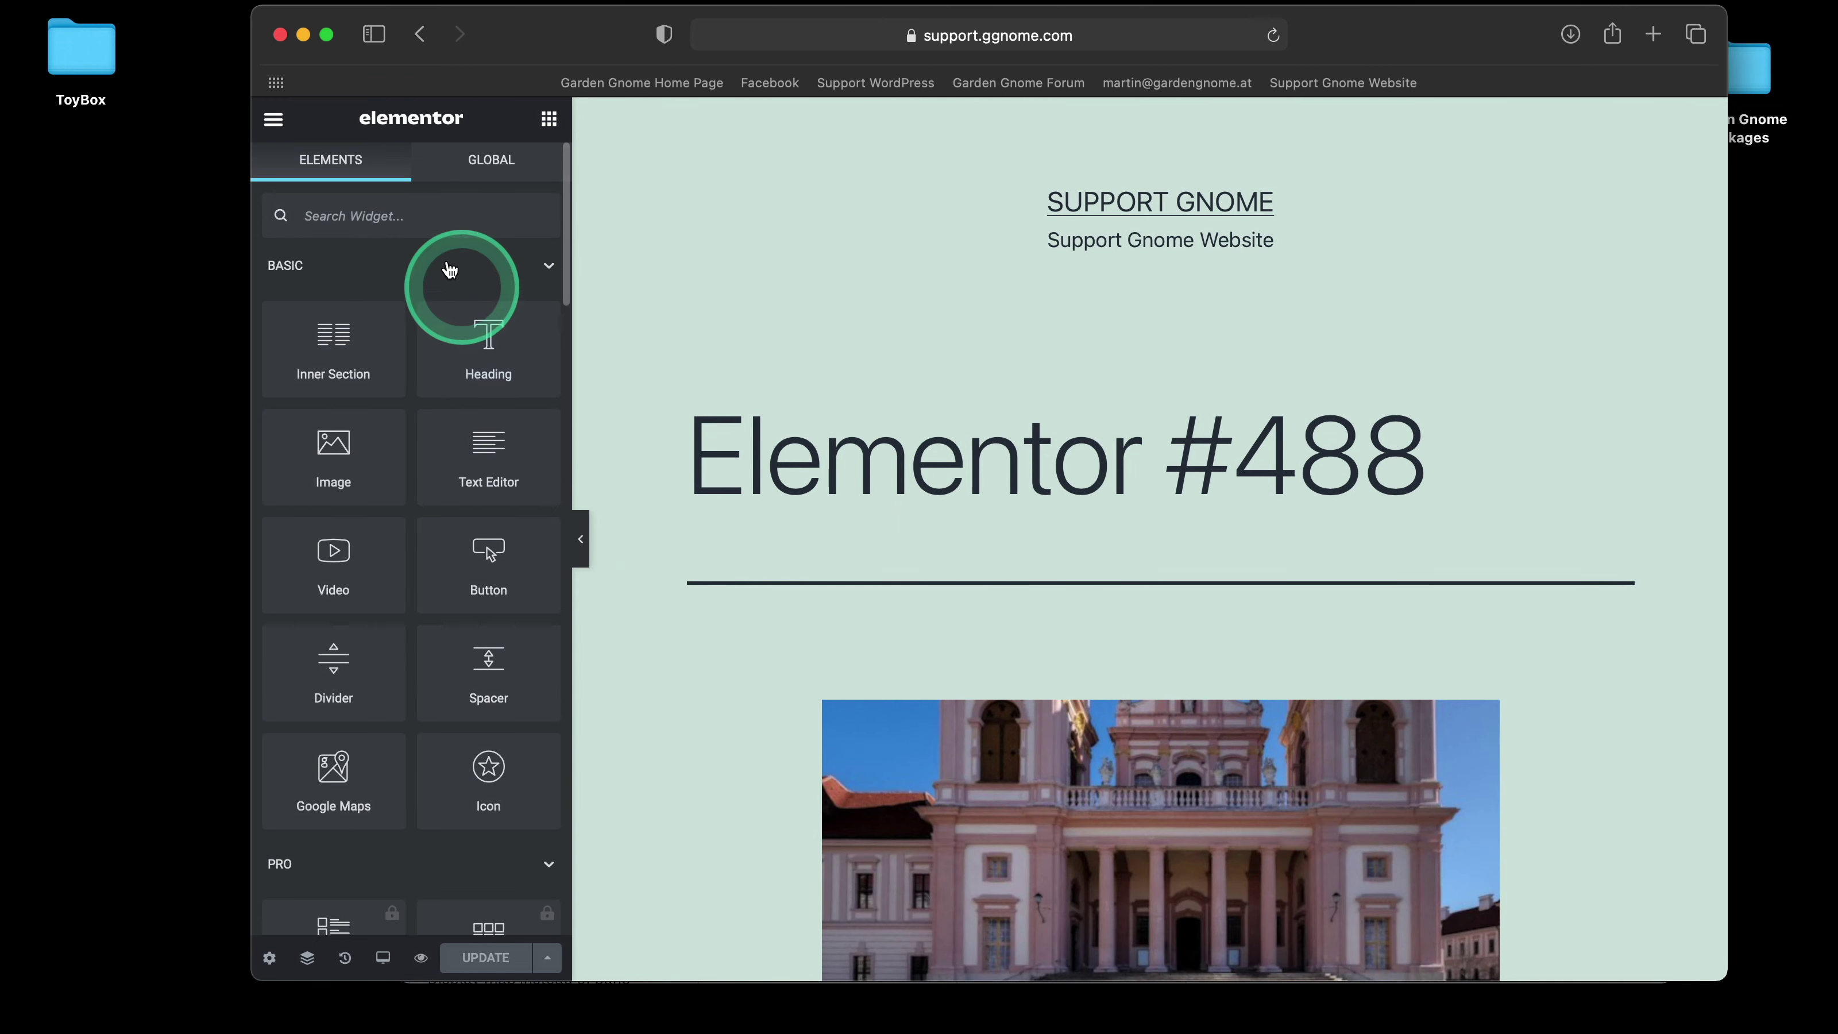
{"action": "type", "text": "short"}
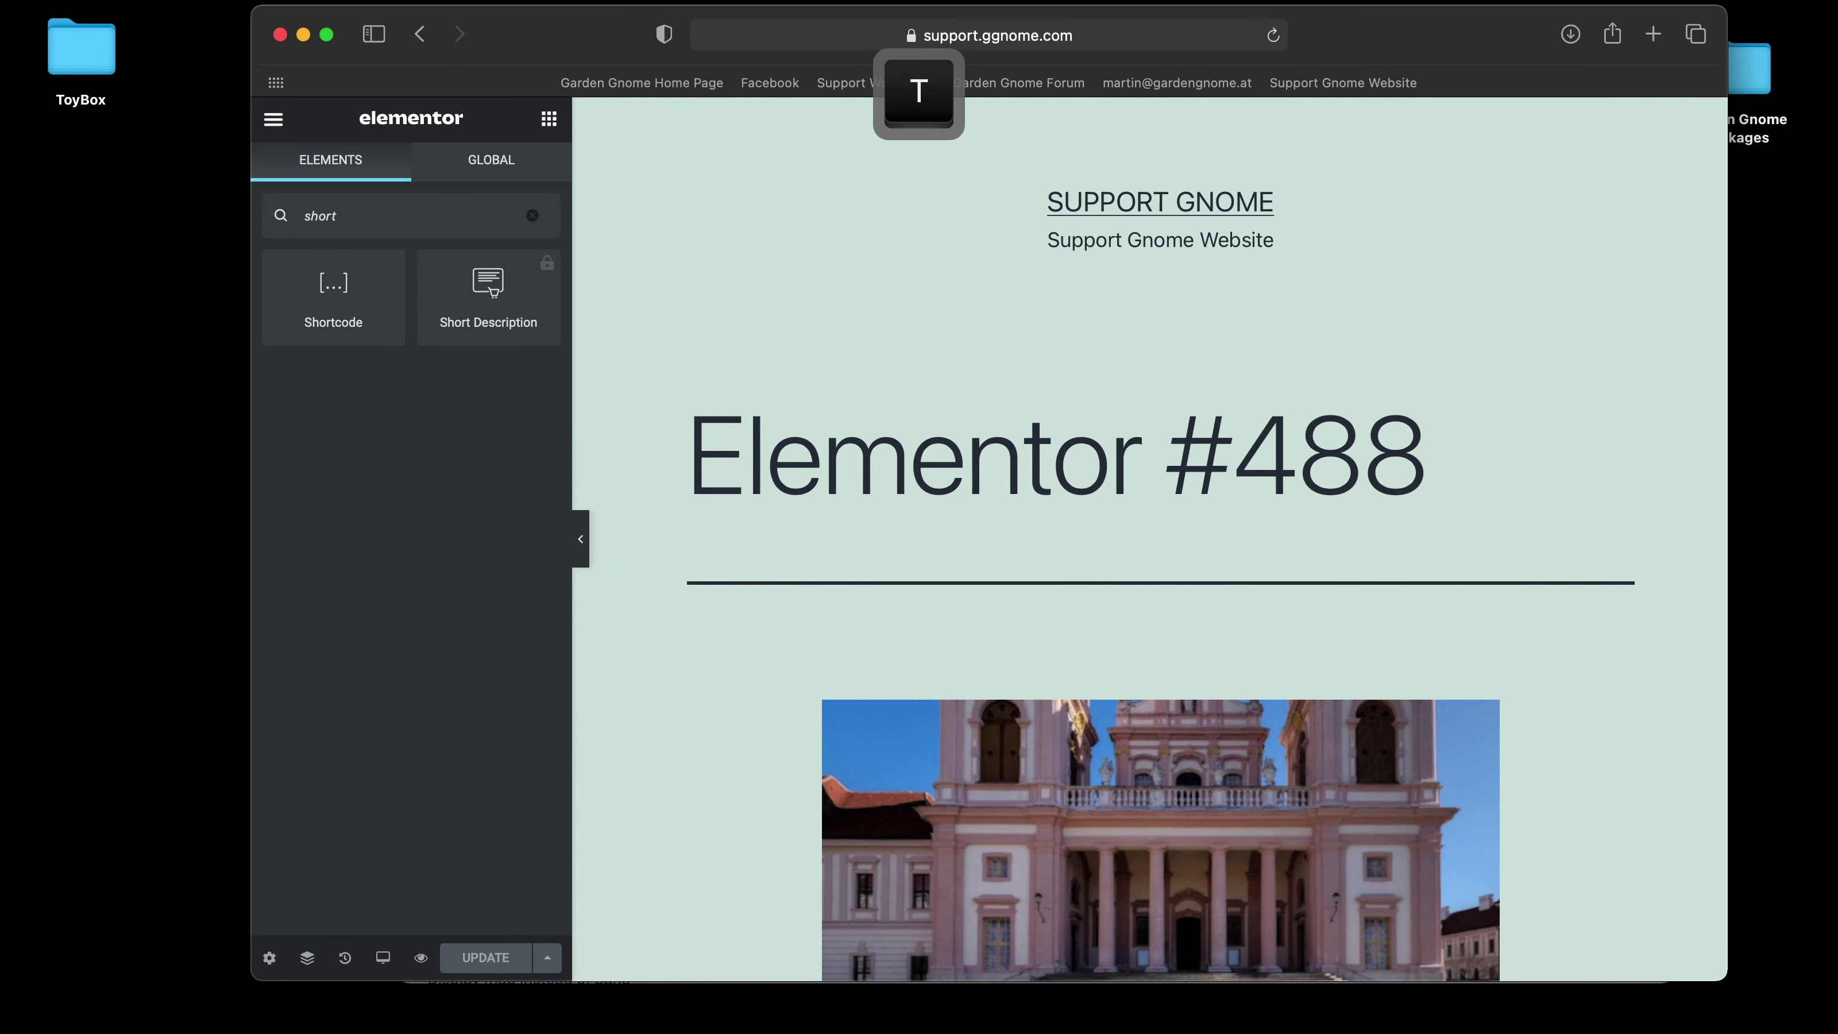
{"action": "left_click", "coordinate": [365, 296]}
{"action": "left_click_drag", "start_coordinate": [364, 296], "coordinate": [766, 446]}
{"action": "scroll", "coordinate": [767, 439], "scroll_direction": "down", "scroll_amount": 10}
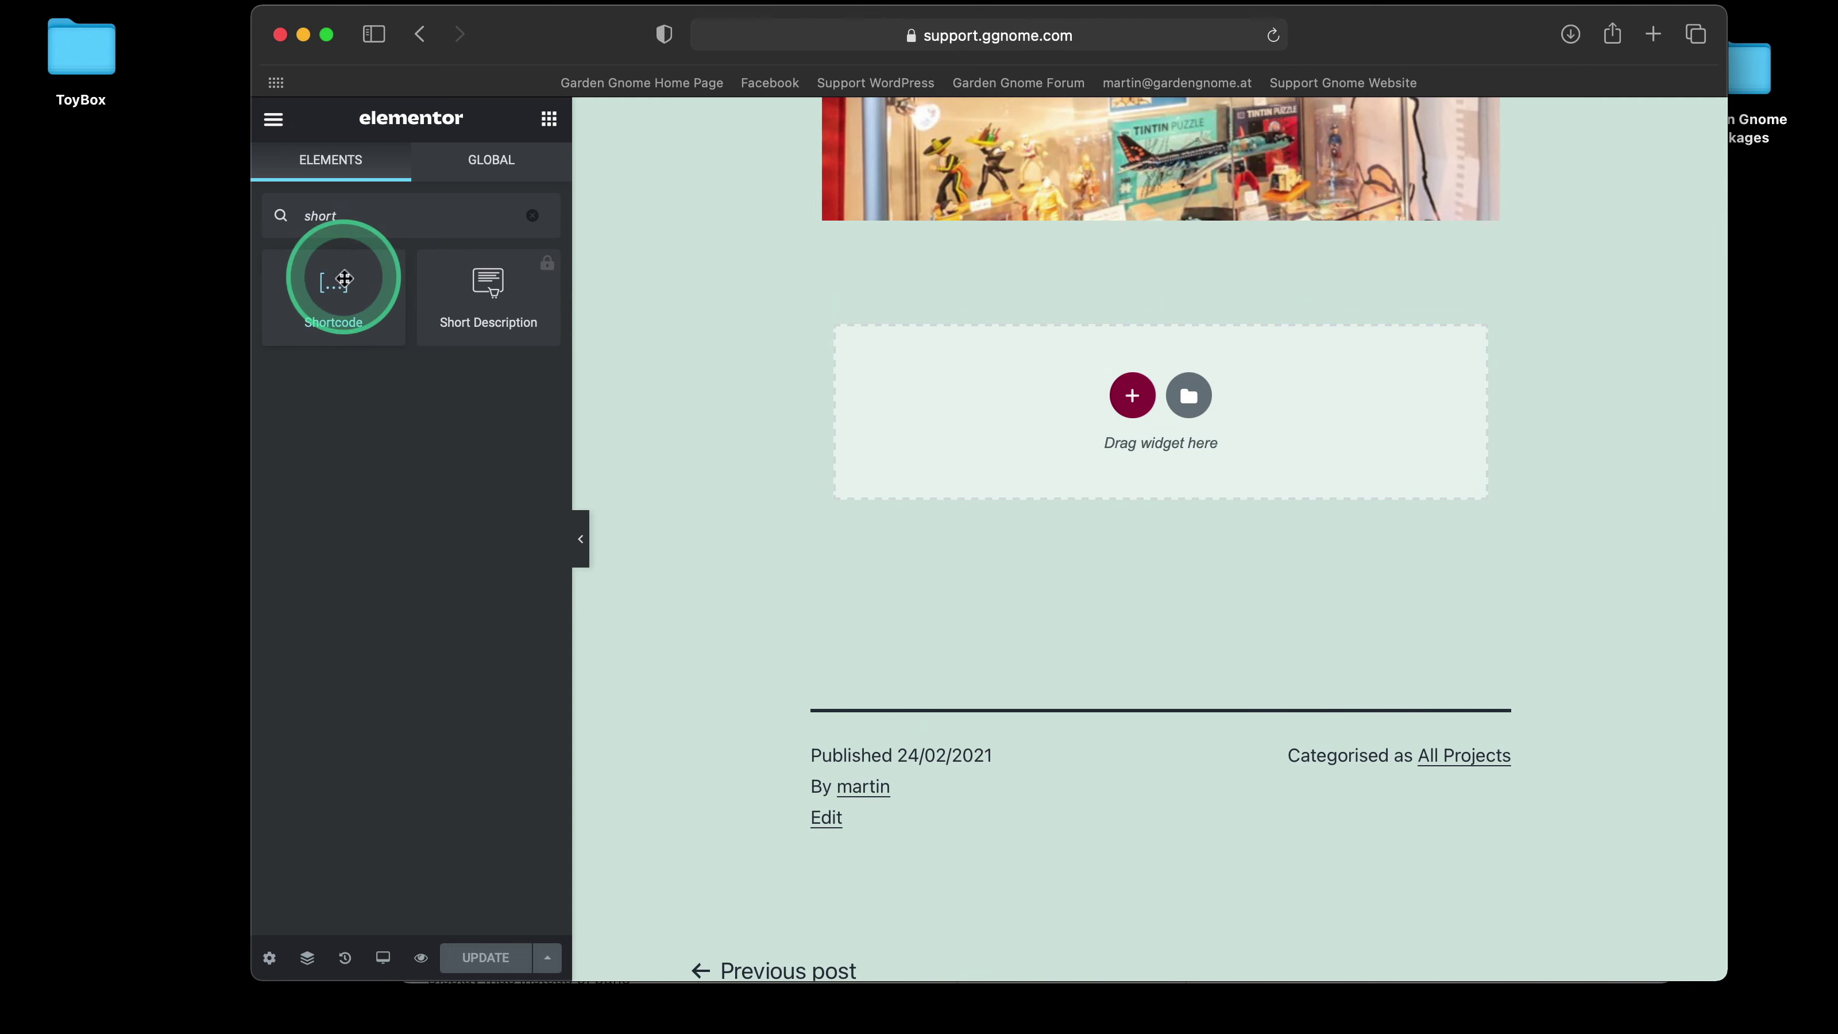
{"action": "left_click_drag", "start_coordinate": [340, 279], "coordinate": [1062, 442]}
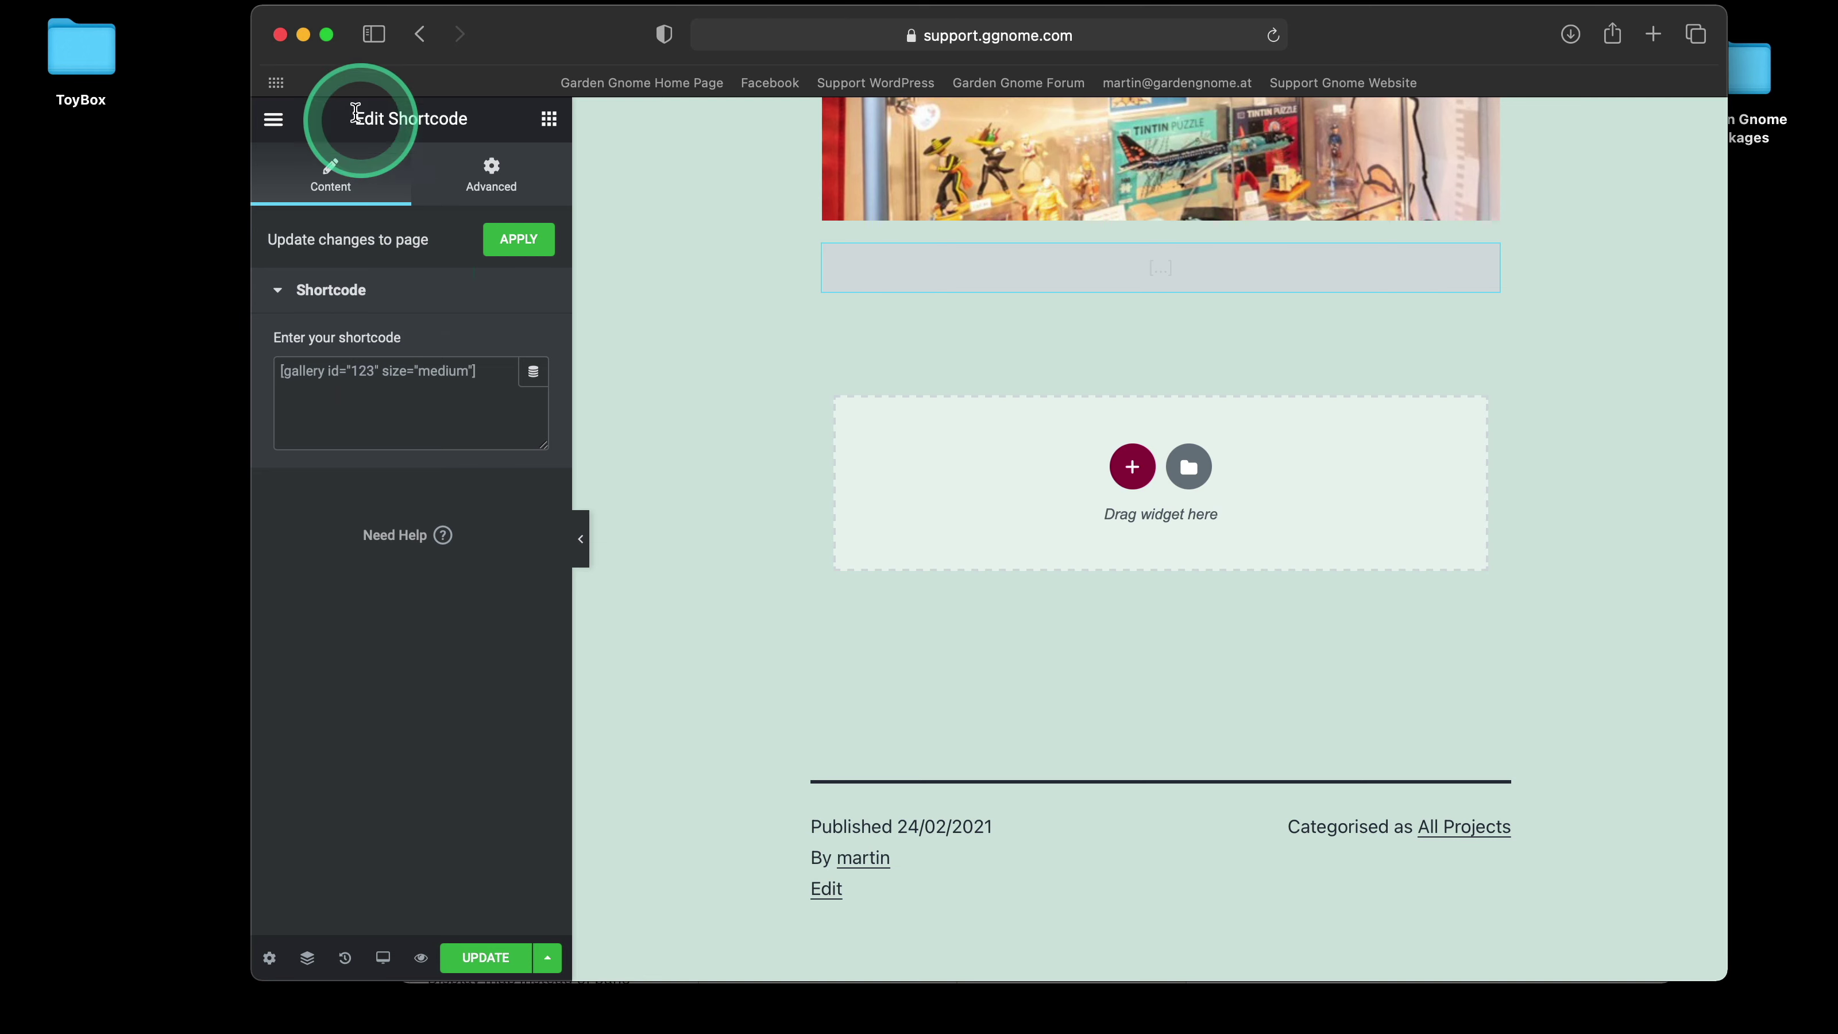
- Exit Elementor to the dashboard without saving the changes, and open the Media Library
{"action": "left_click", "coordinate": [281, 130]}
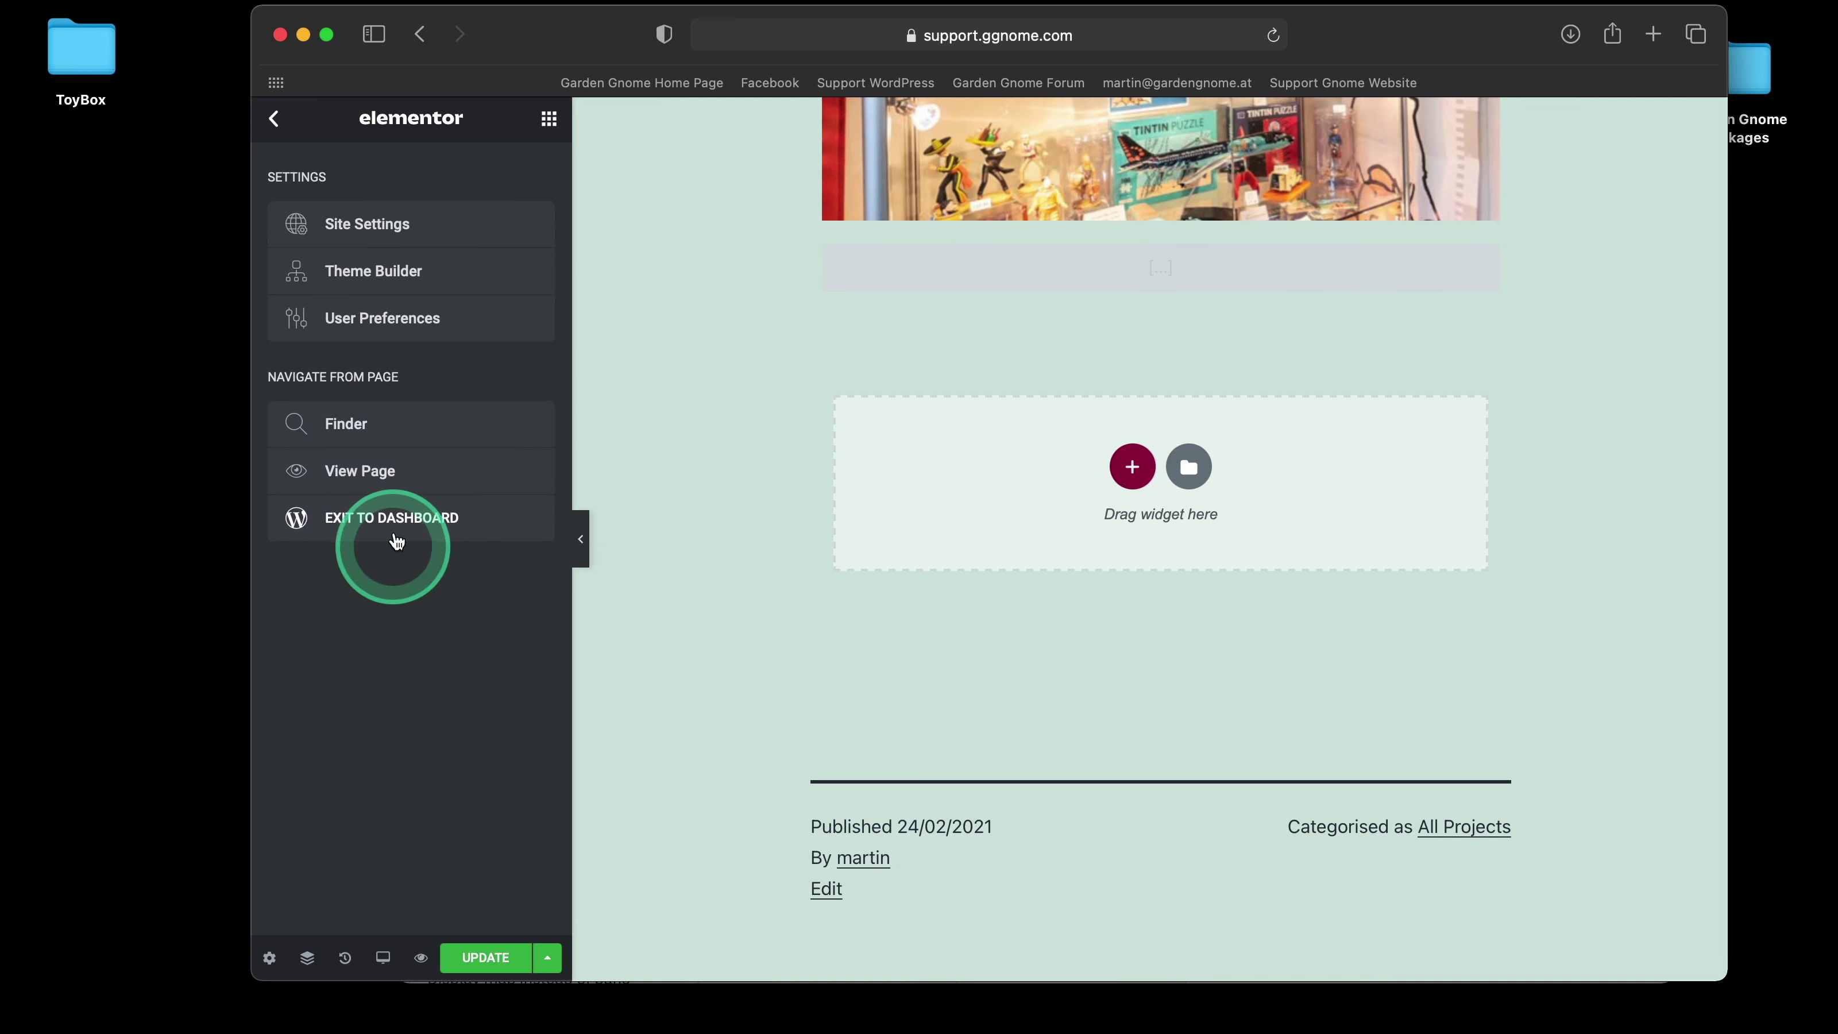
{"action": "left_click", "coordinate": [422, 521]}
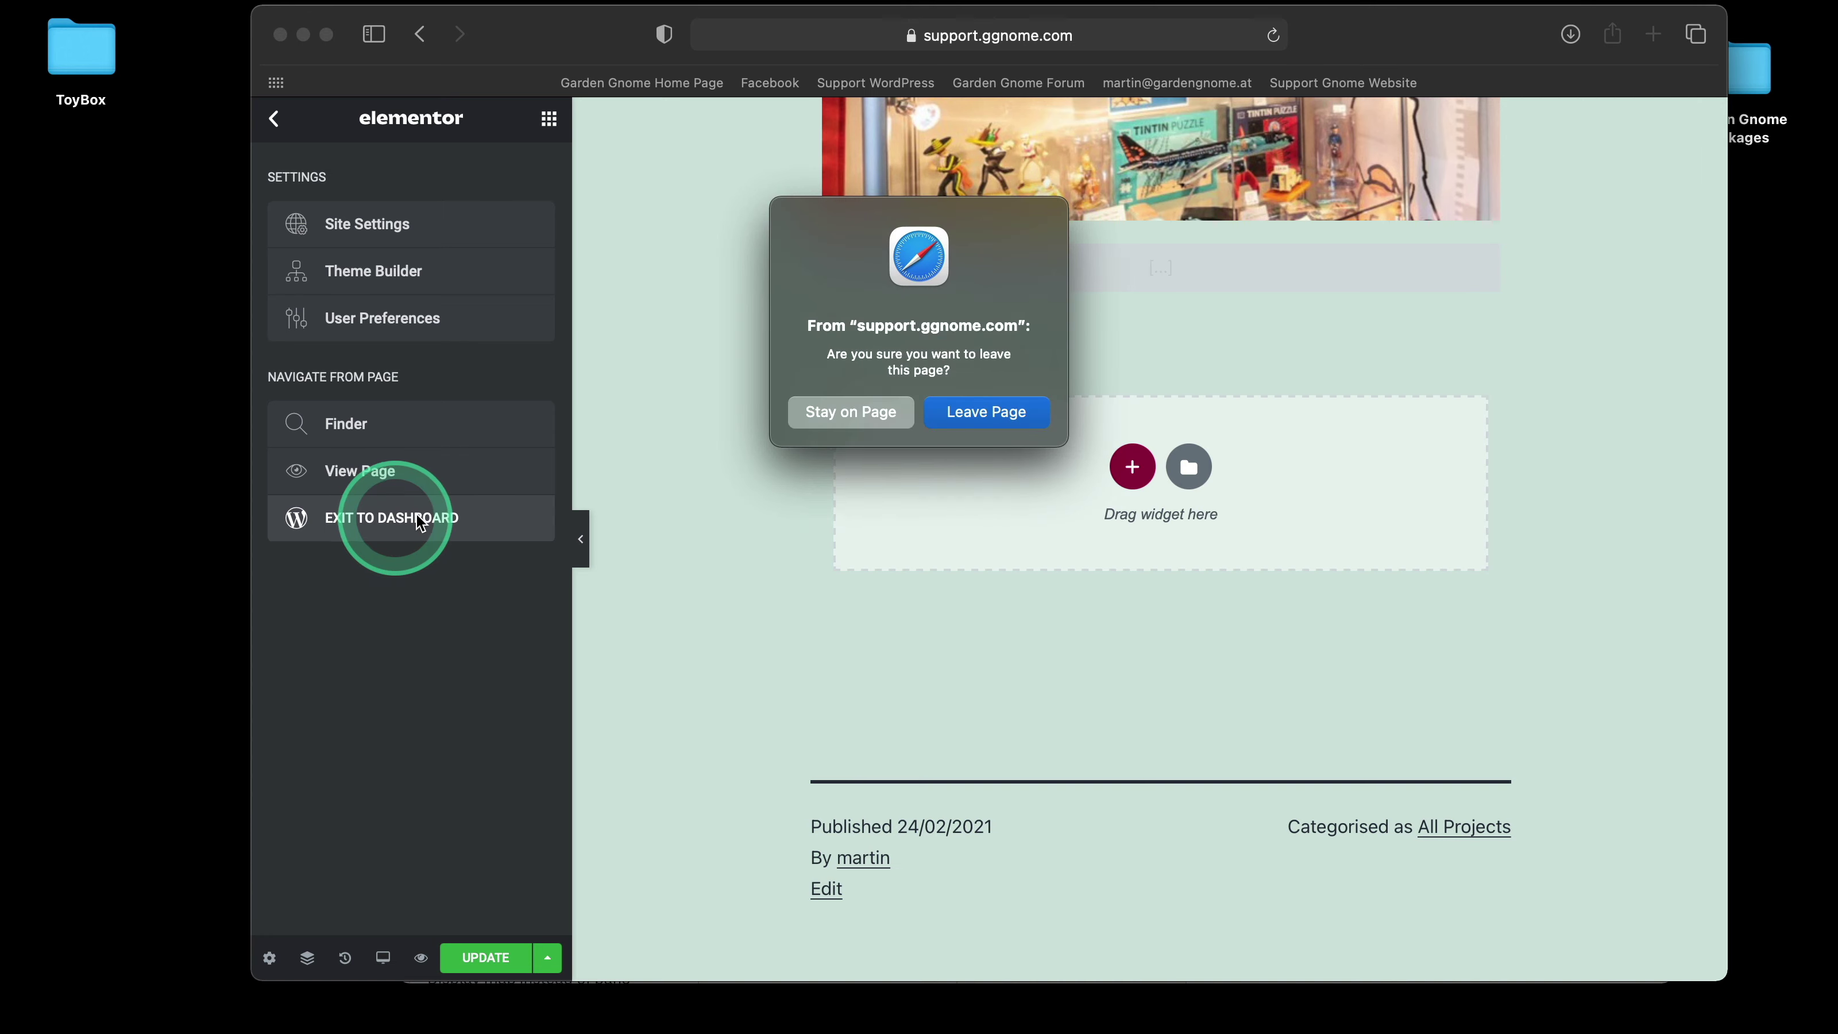
{"action": "left_click", "coordinate": [986, 411]}
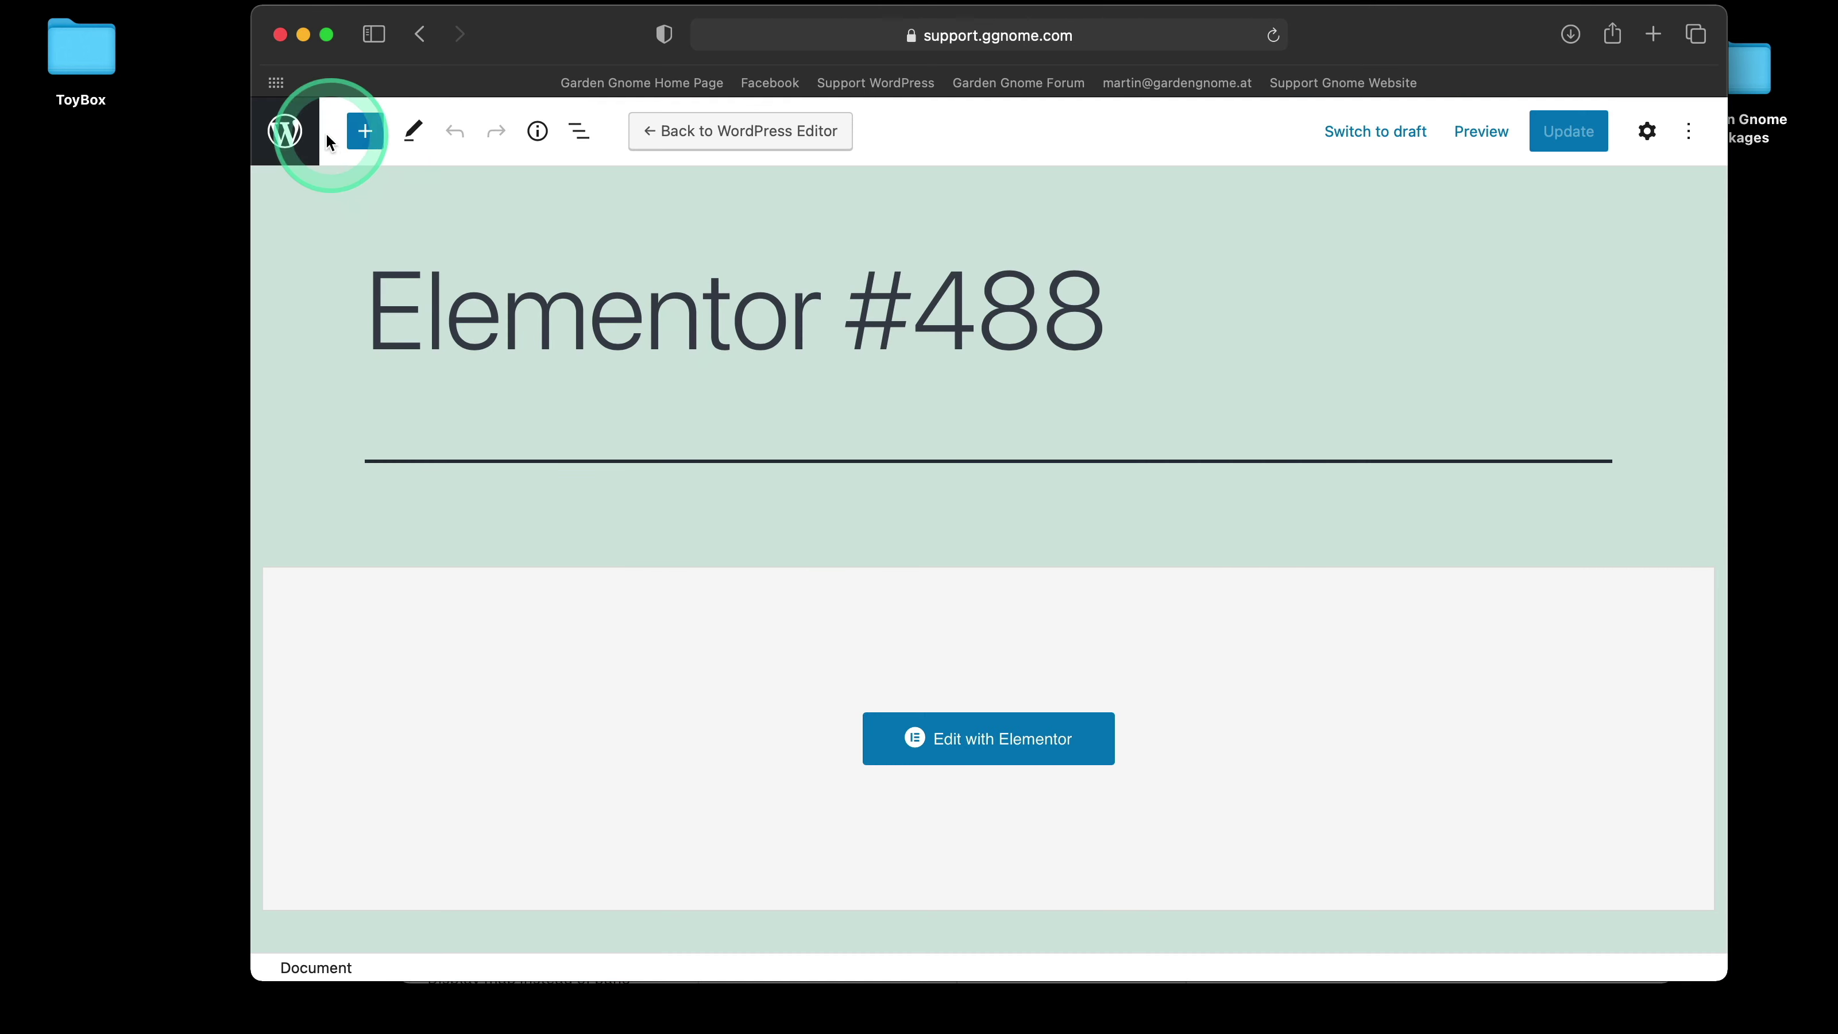
{"action": "left_click", "coordinate": [286, 131]}
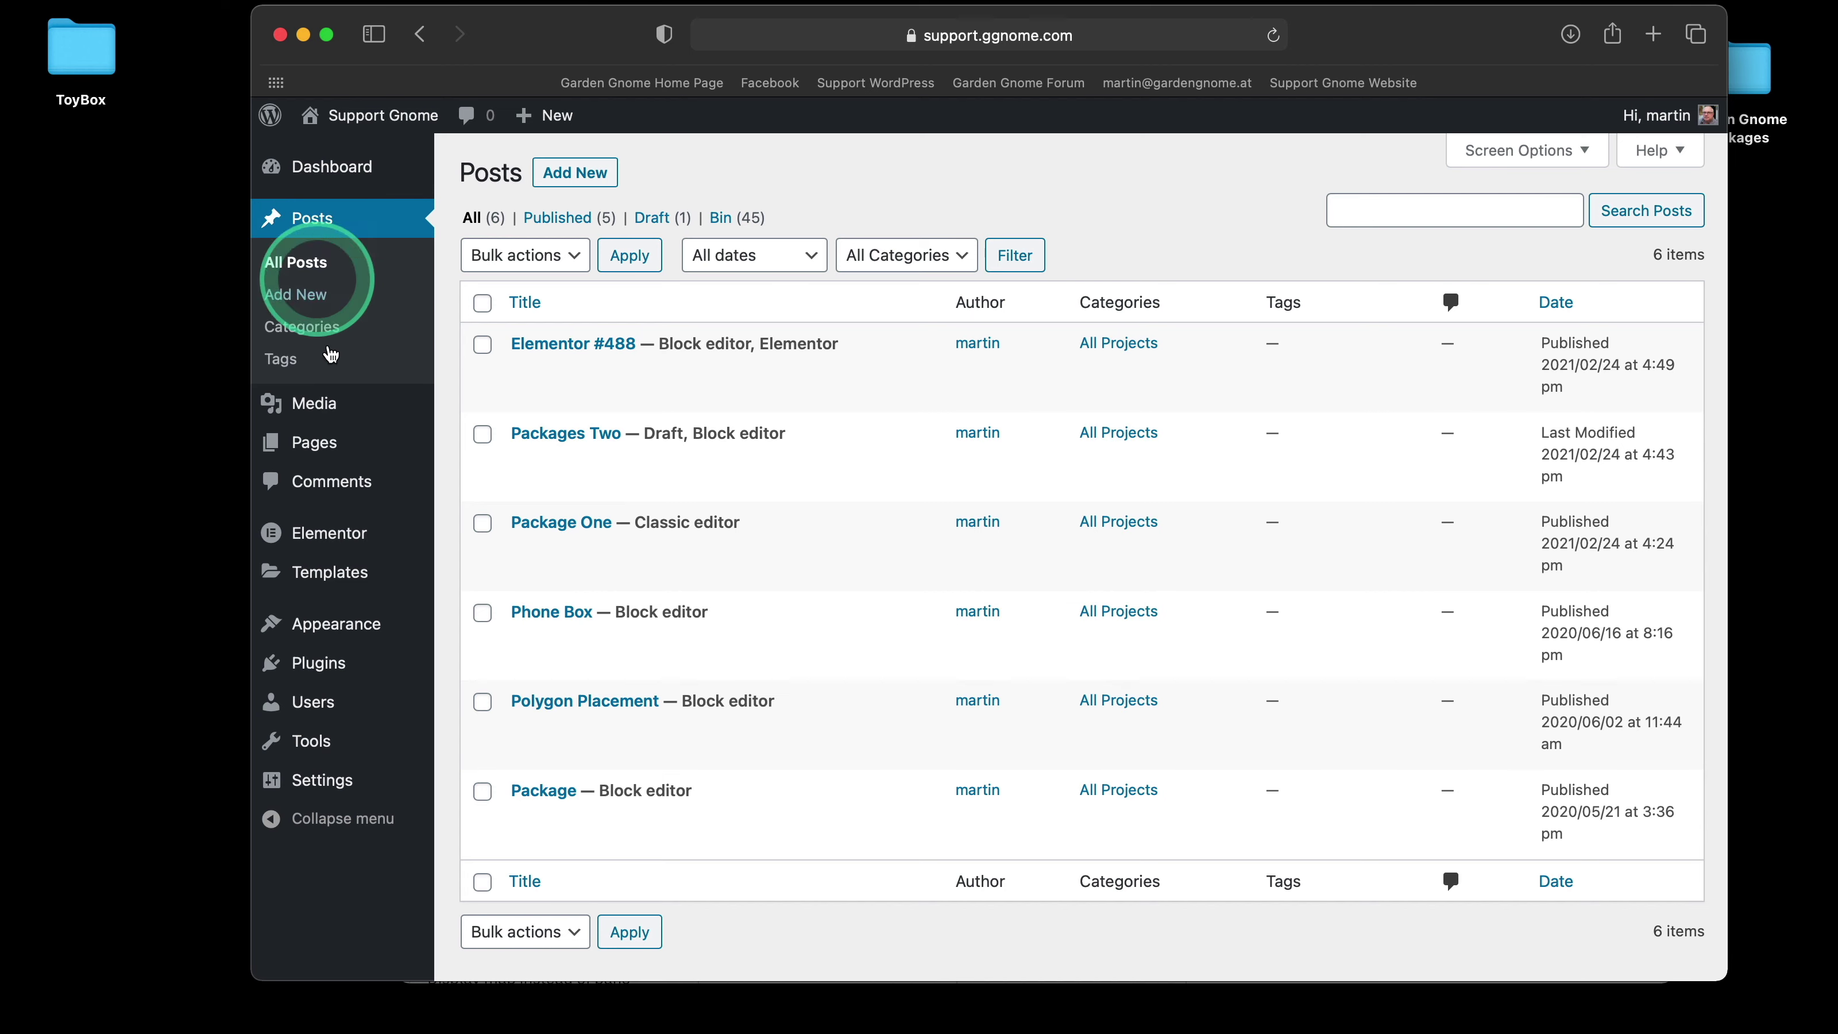
{"action": "mouse_move", "coordinate": [339, 419]}
{"action": "left_click", "coordinate": [477, 409]}
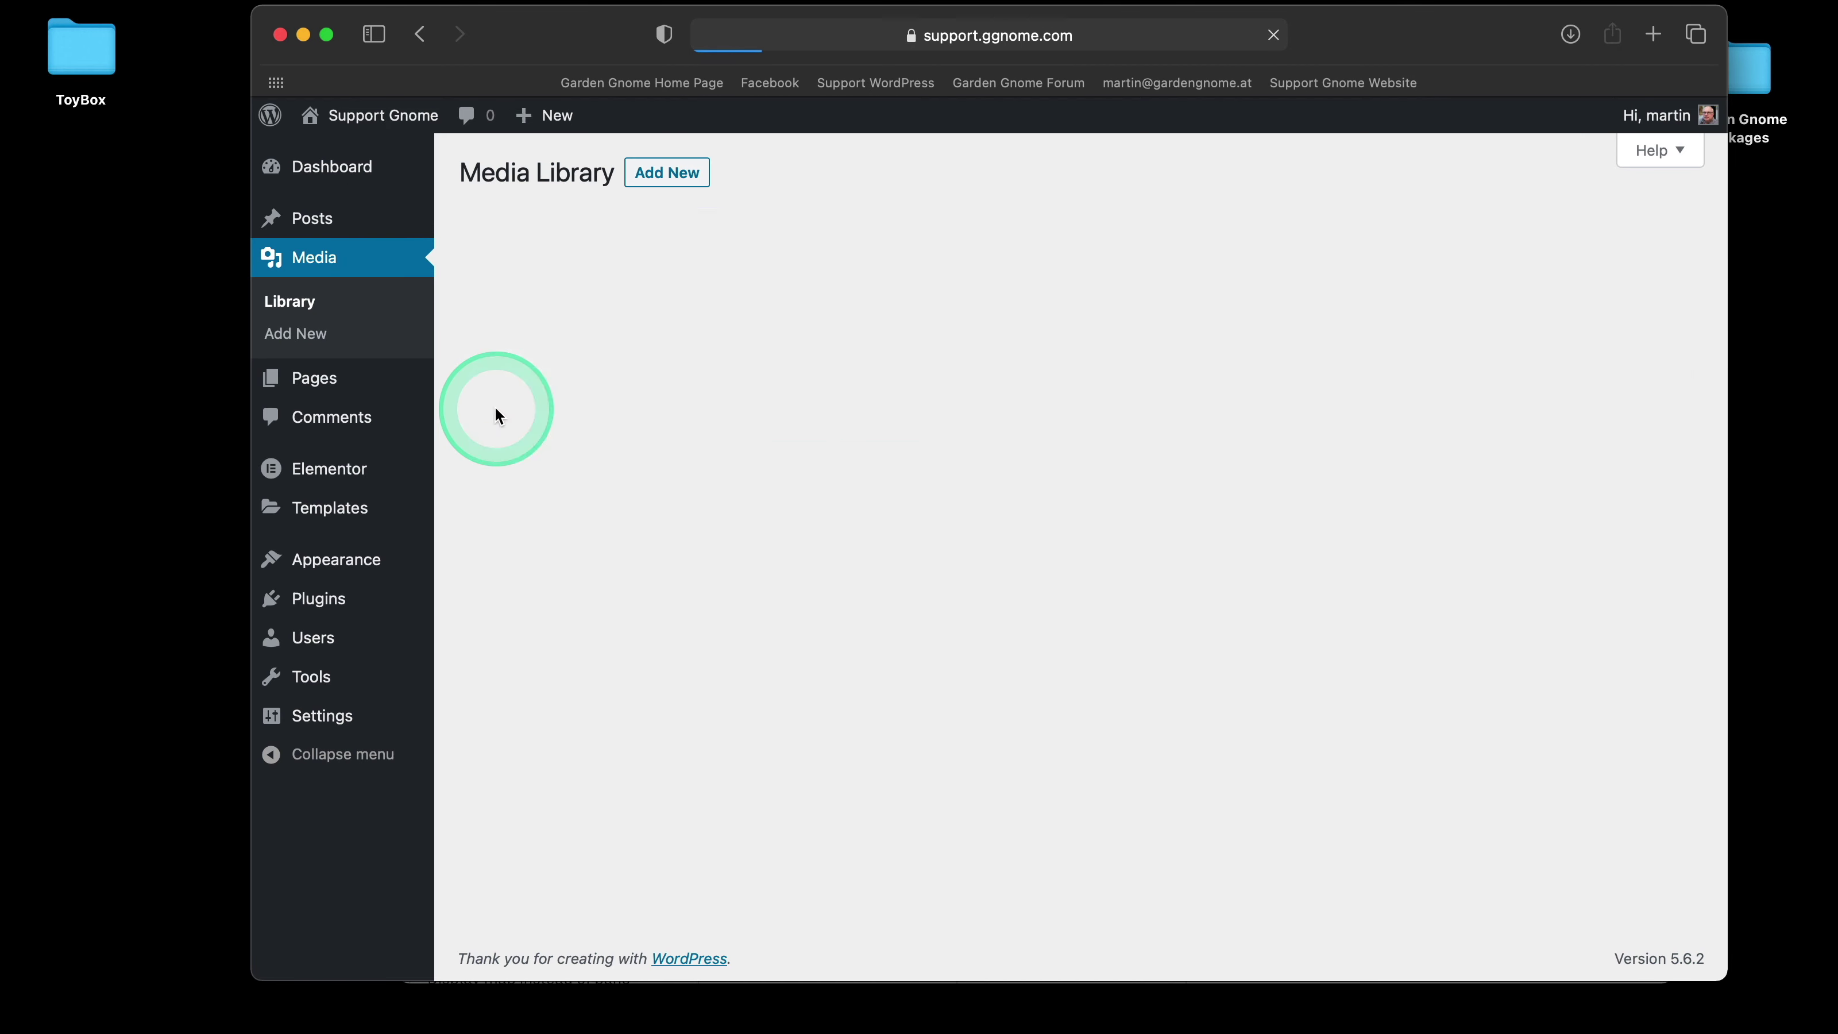
{"action": "left_click", "coordinate": [1340, 675]}
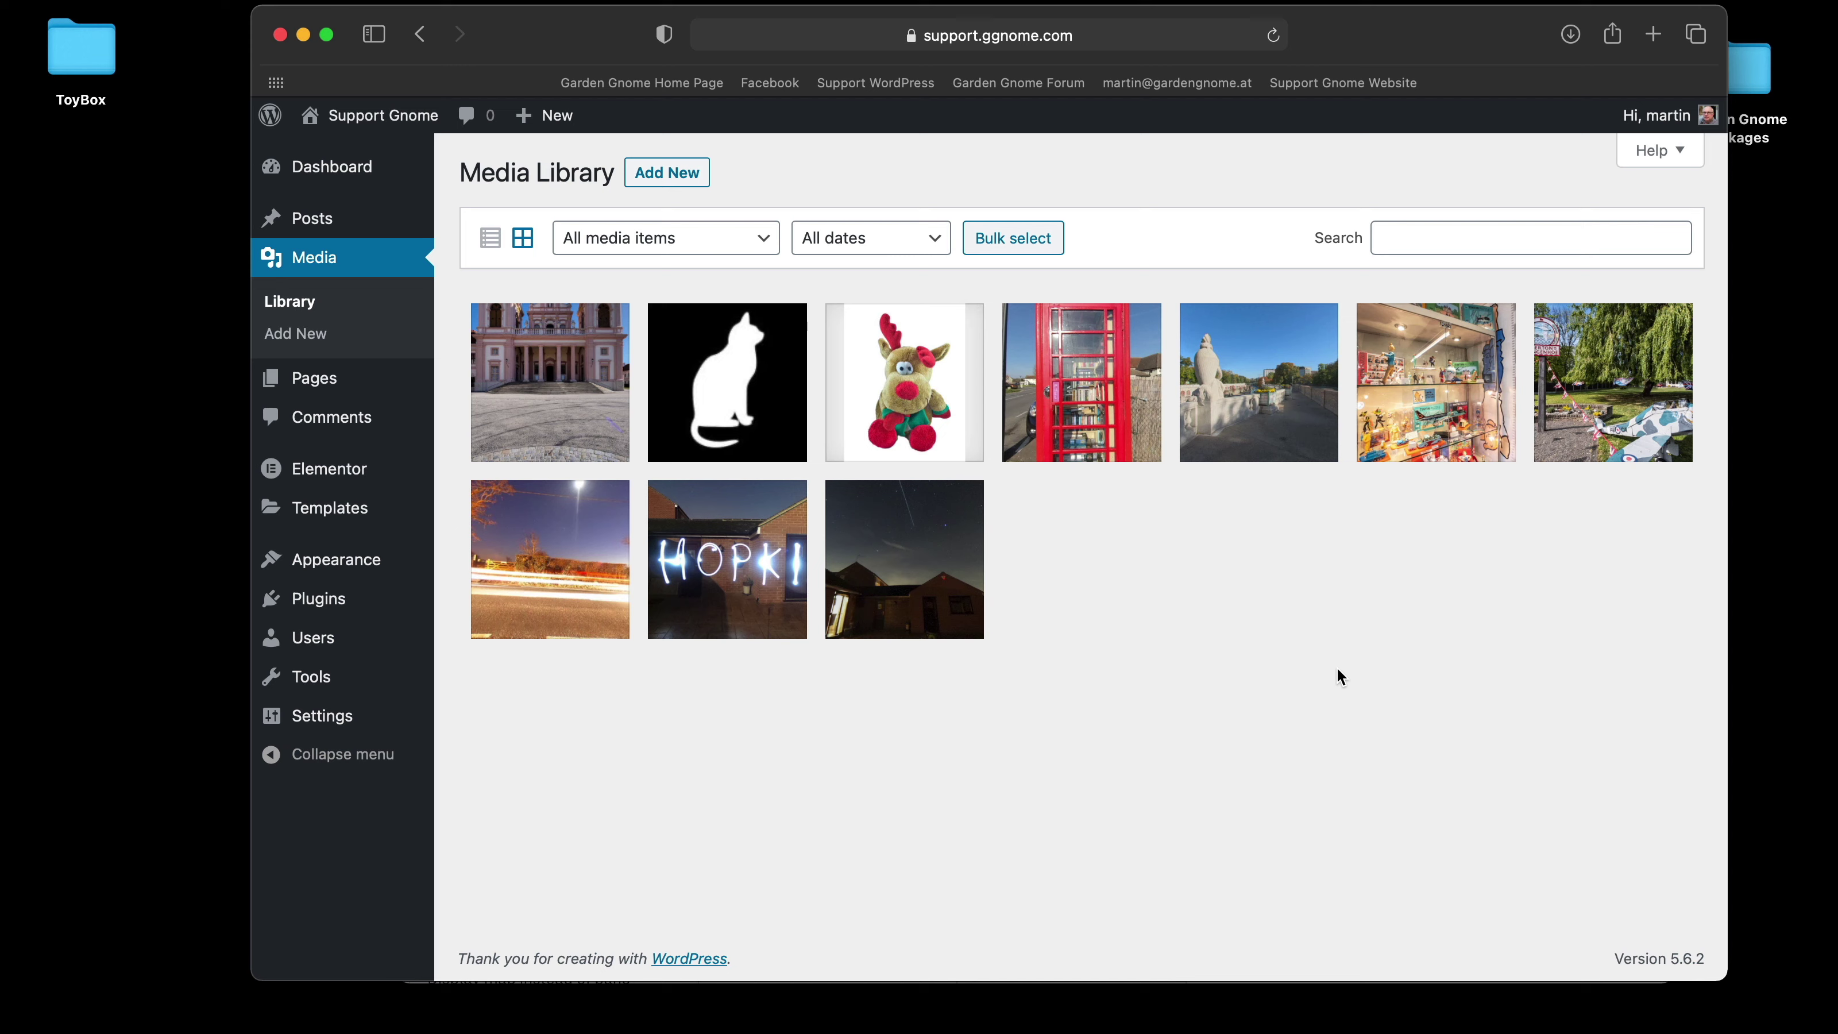
{"action": "left_click", "coordinate": [1338, 673]}
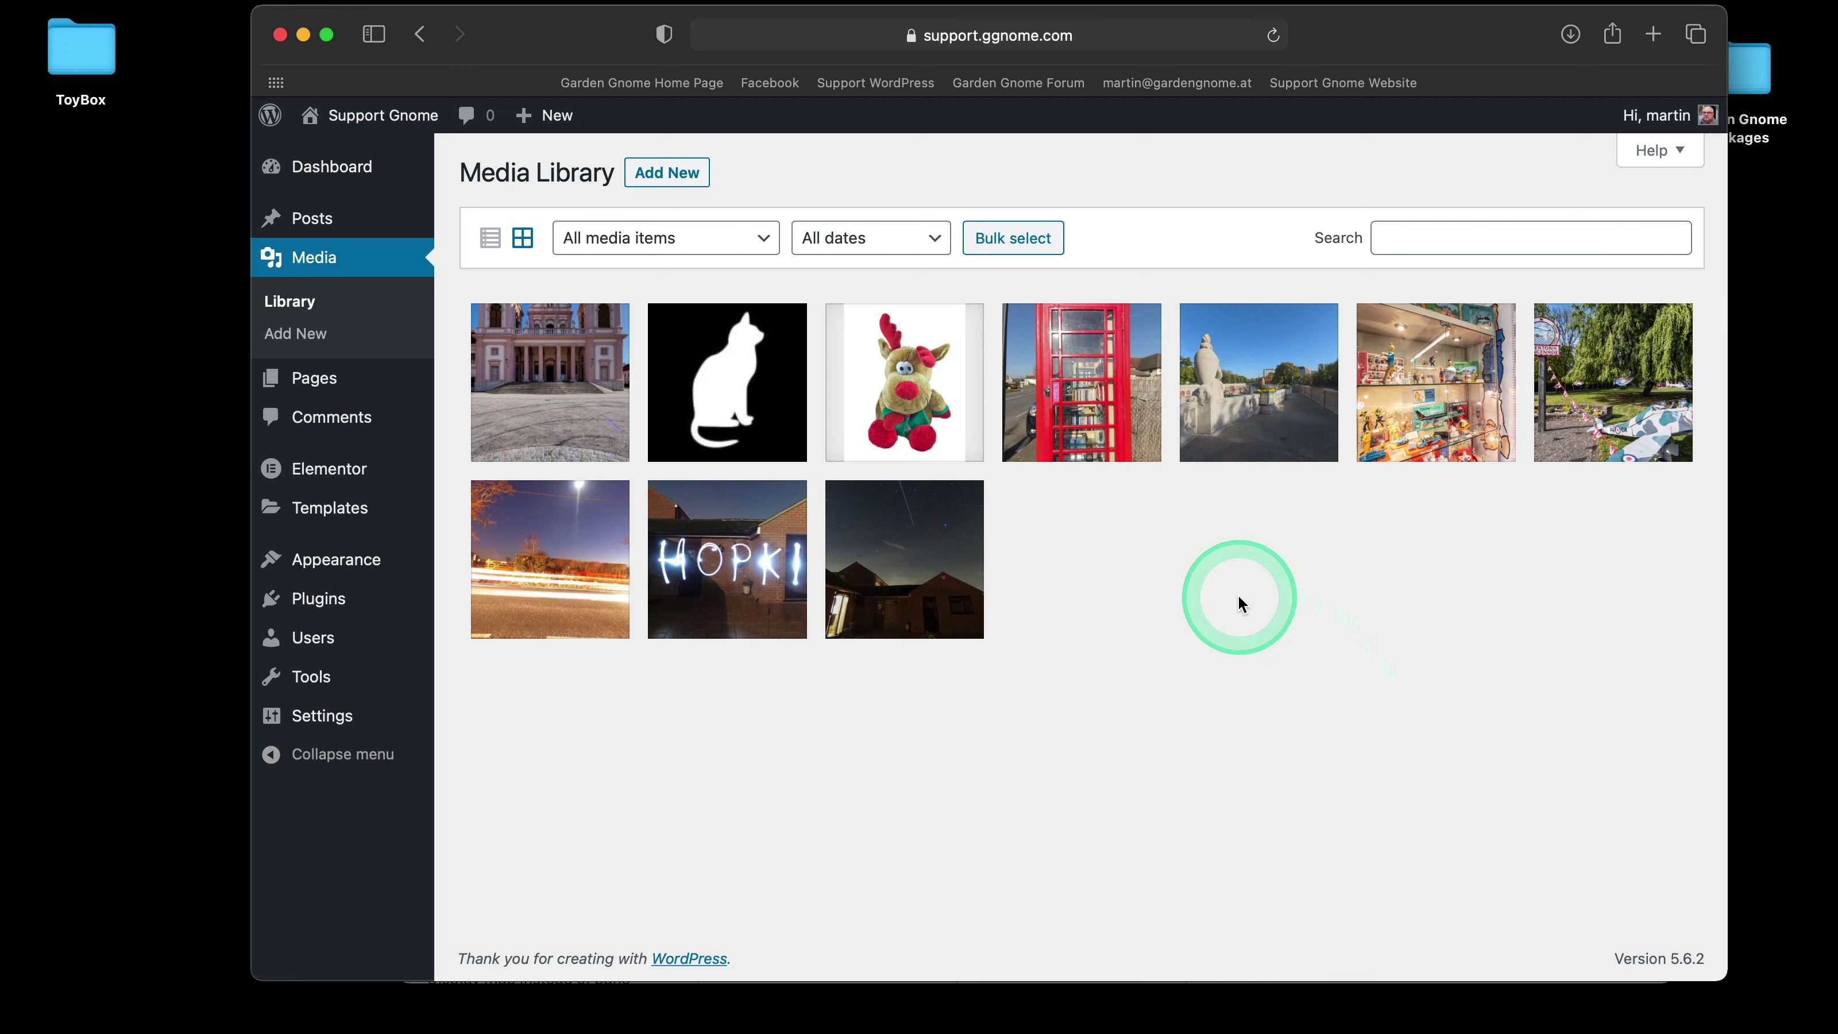
- Open the palace package's attachment details, copy the item ID from the page address, and close the details
{"action": "left_click", "coordinate": [557, 423]}
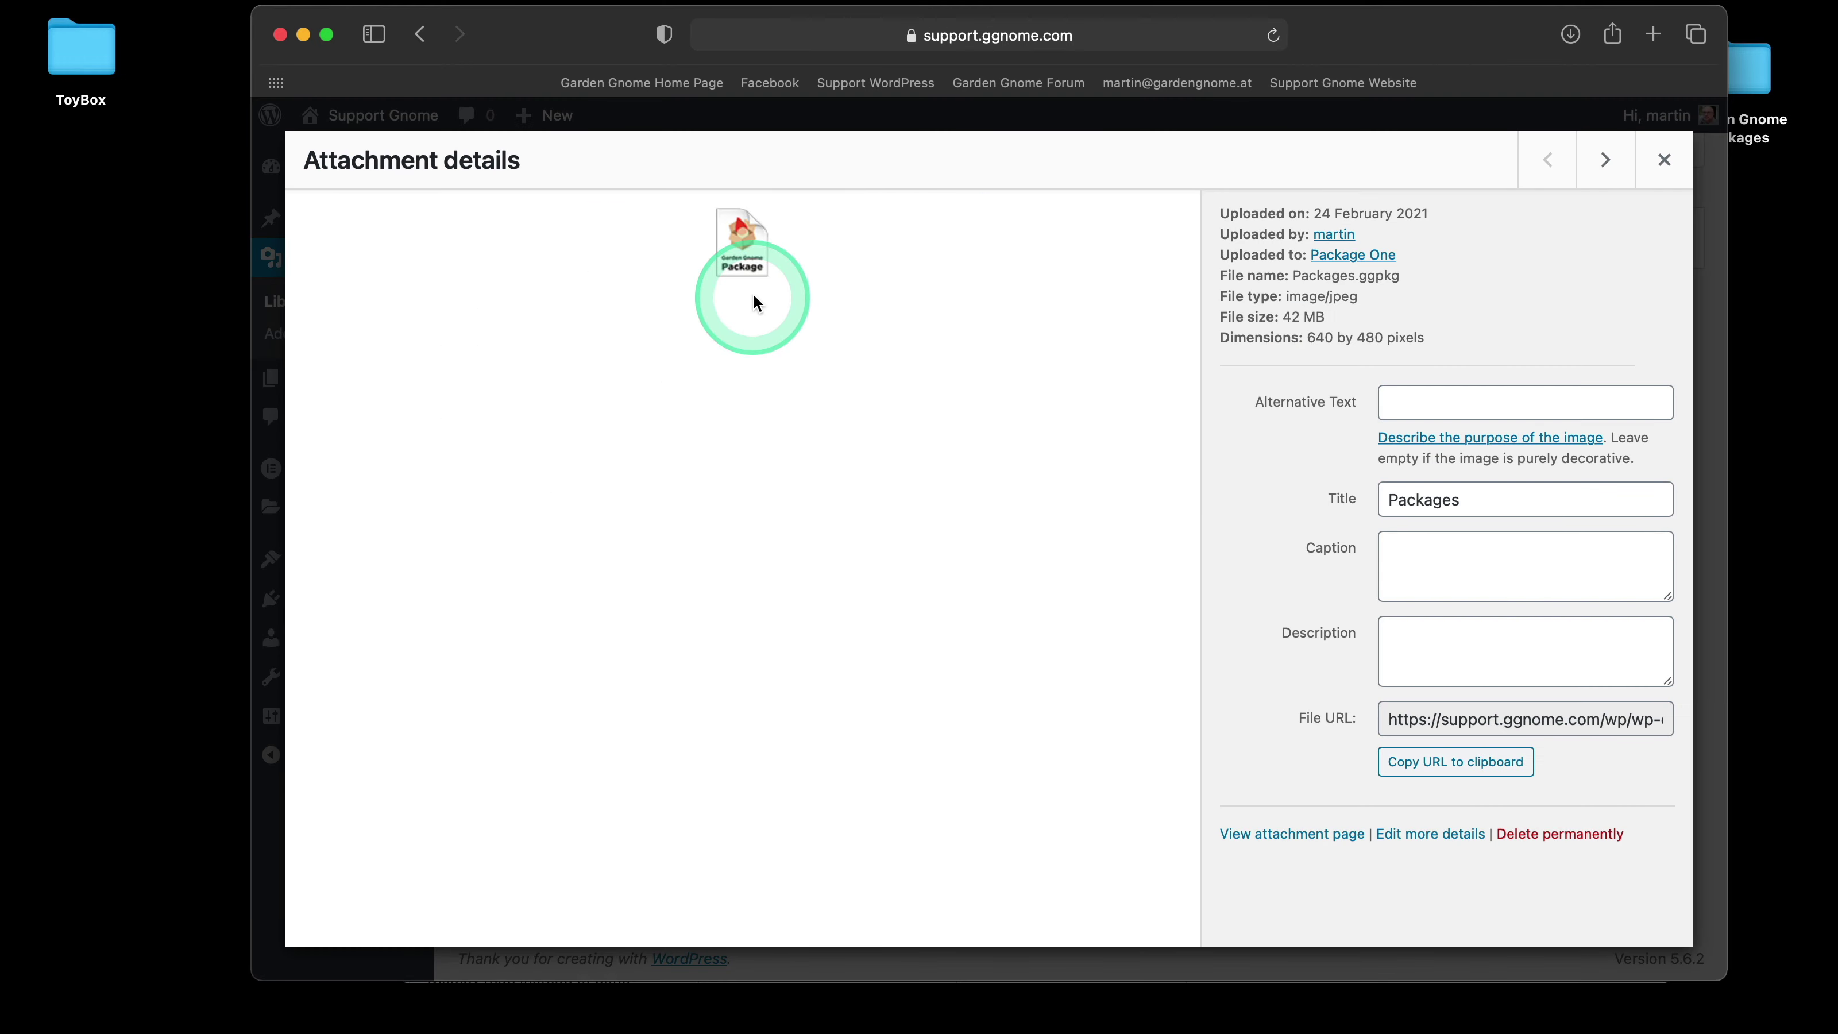
{"action": "left_click", "coordinate": [1117, 38]}
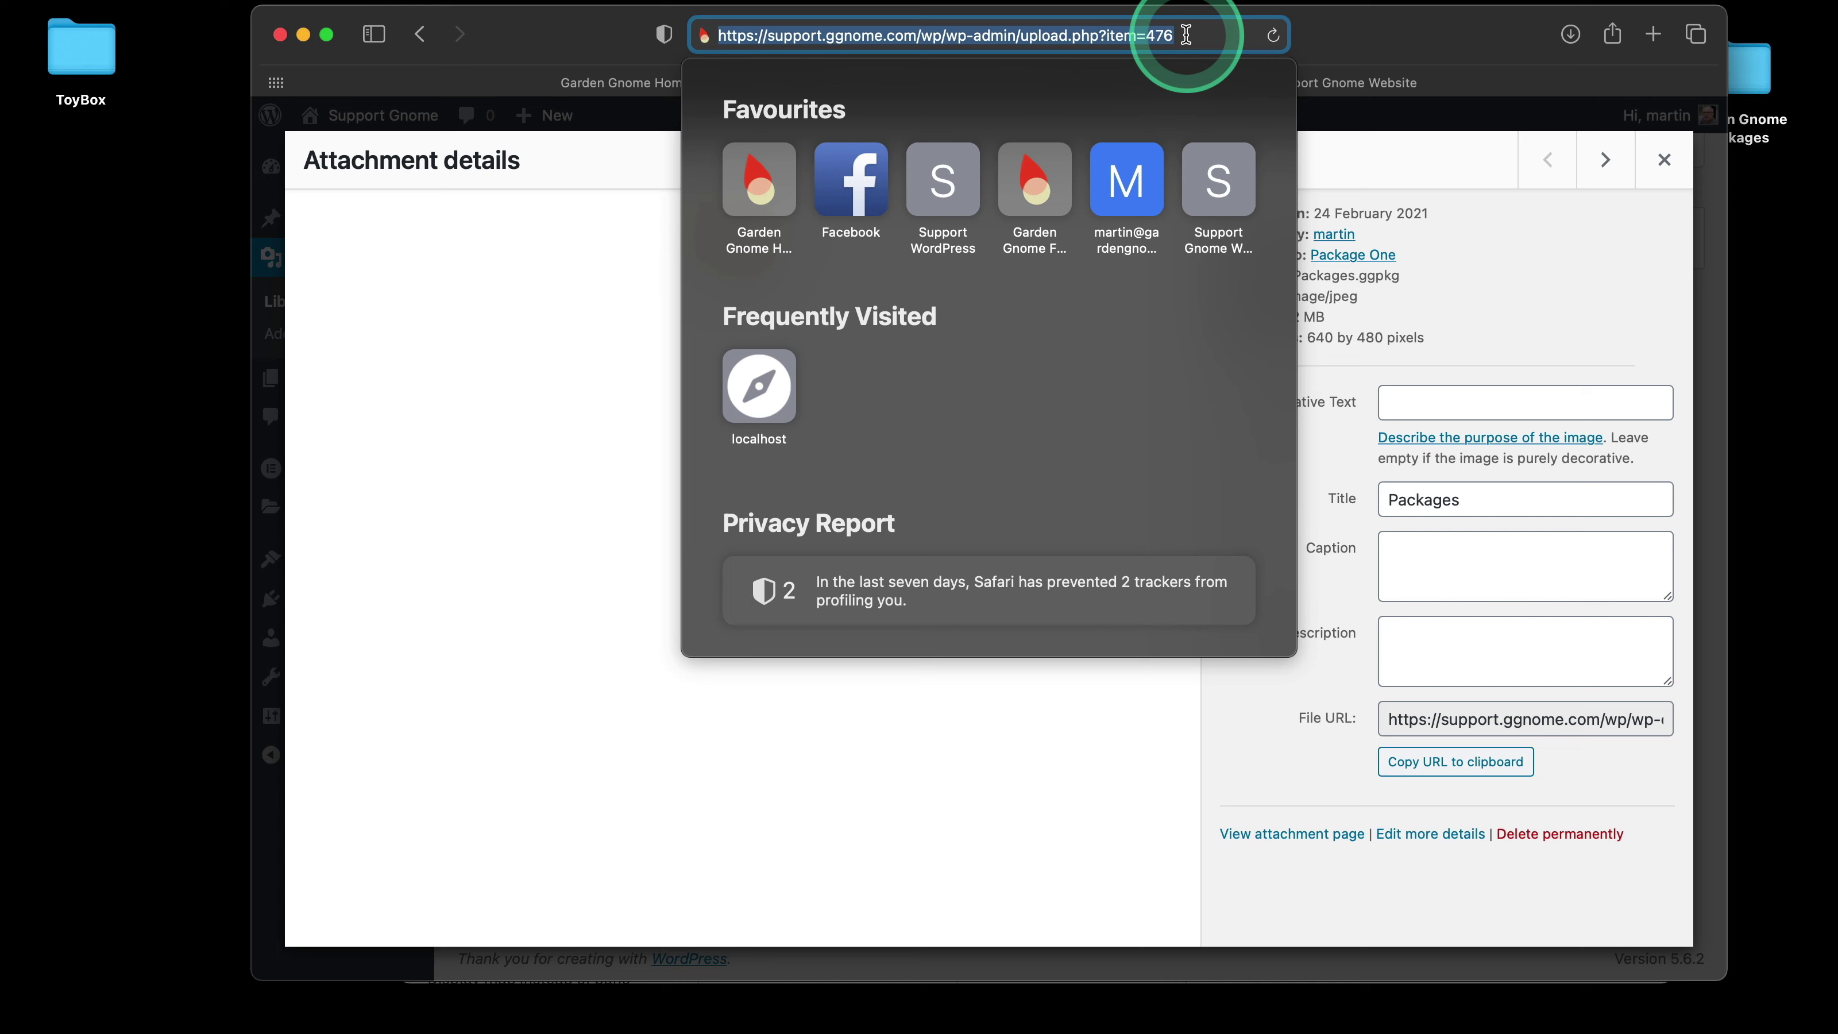
{"action": "left_click_drag", "start_coordinate": [1186, 35], "coordinate": [1156, 35]}
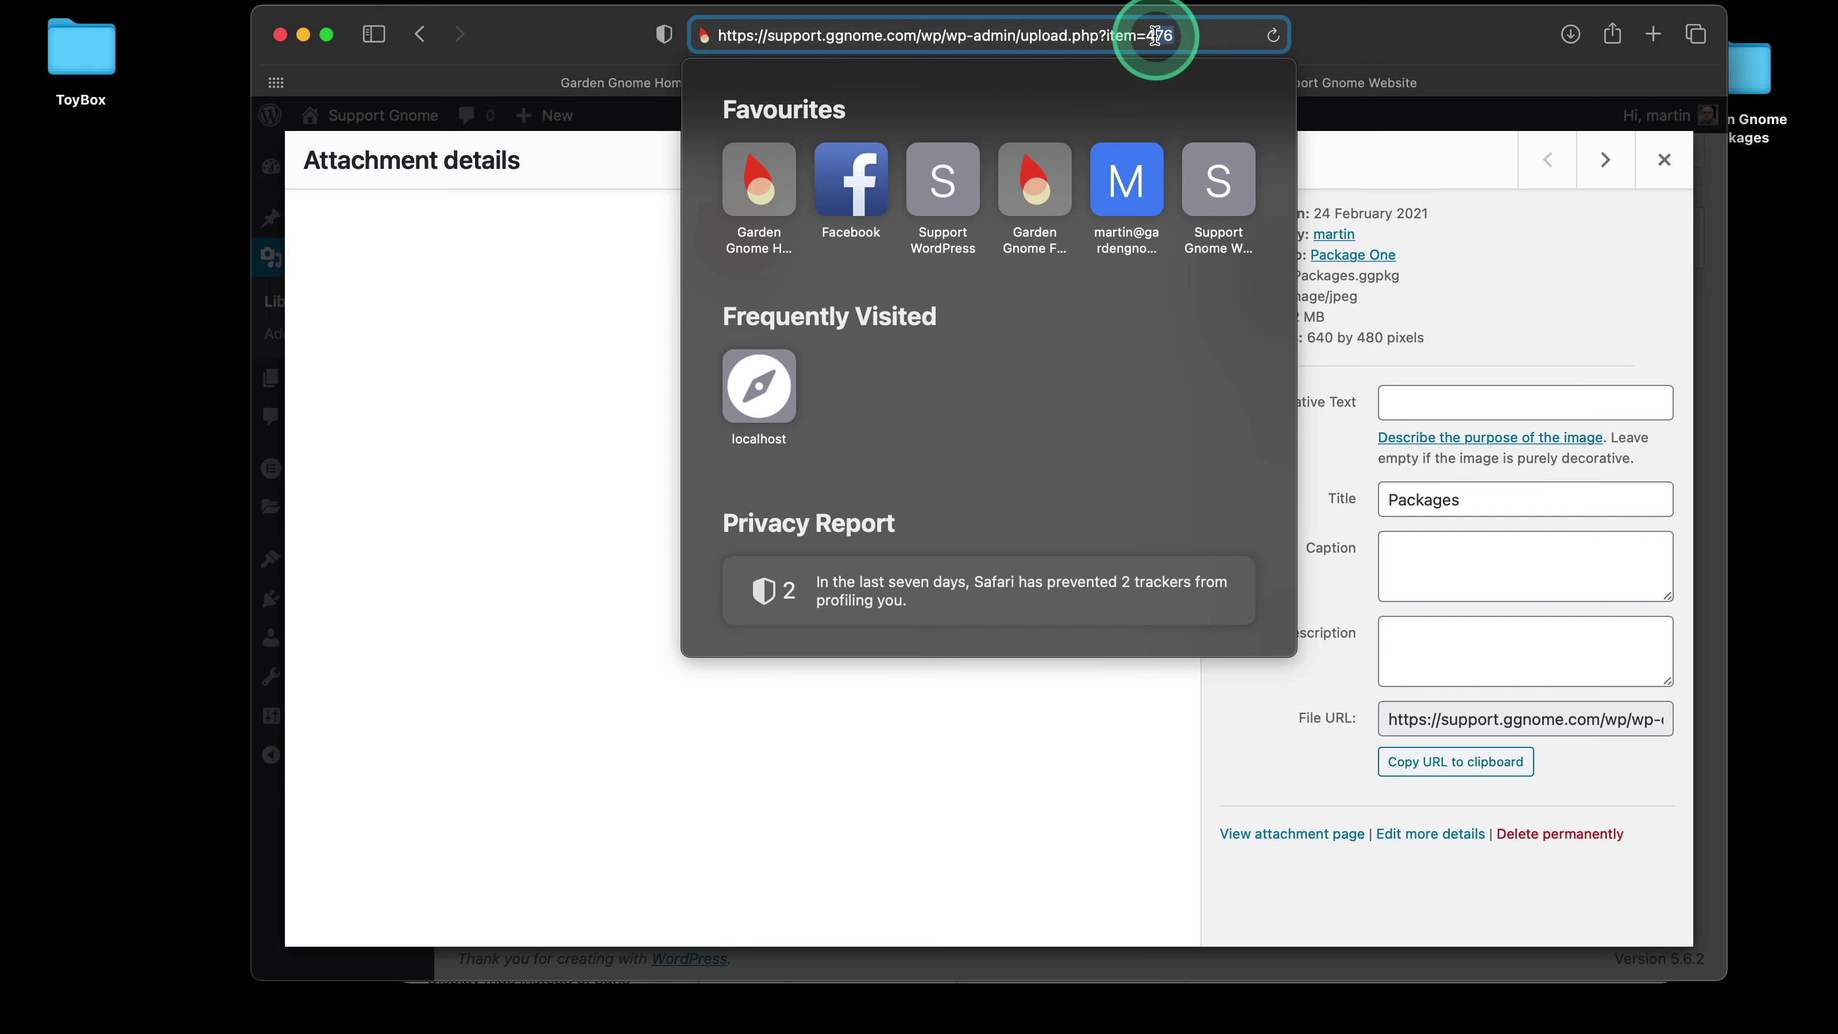
{"action": "right_click", "coordinate": [1161, 36]}
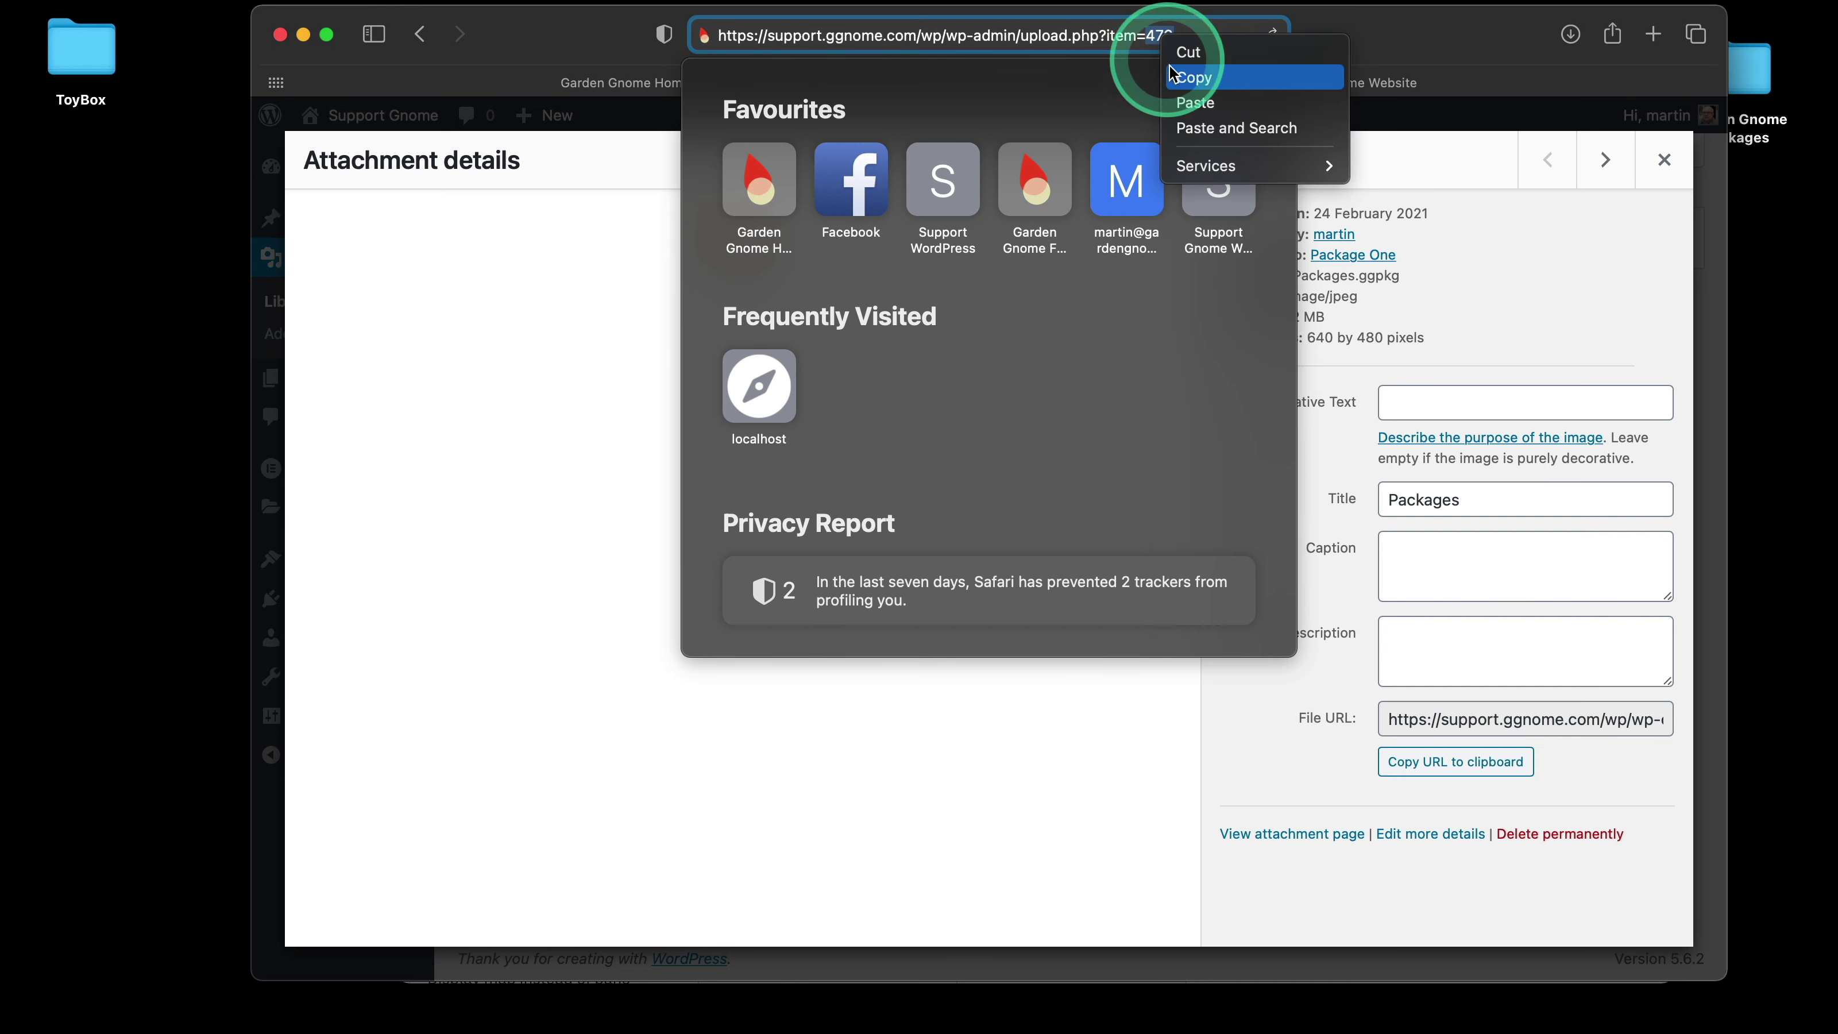
{"action": "left_click", "coordinate": [1186, 80]}
{"action": "left_click", "coordinate": [540, 353]}
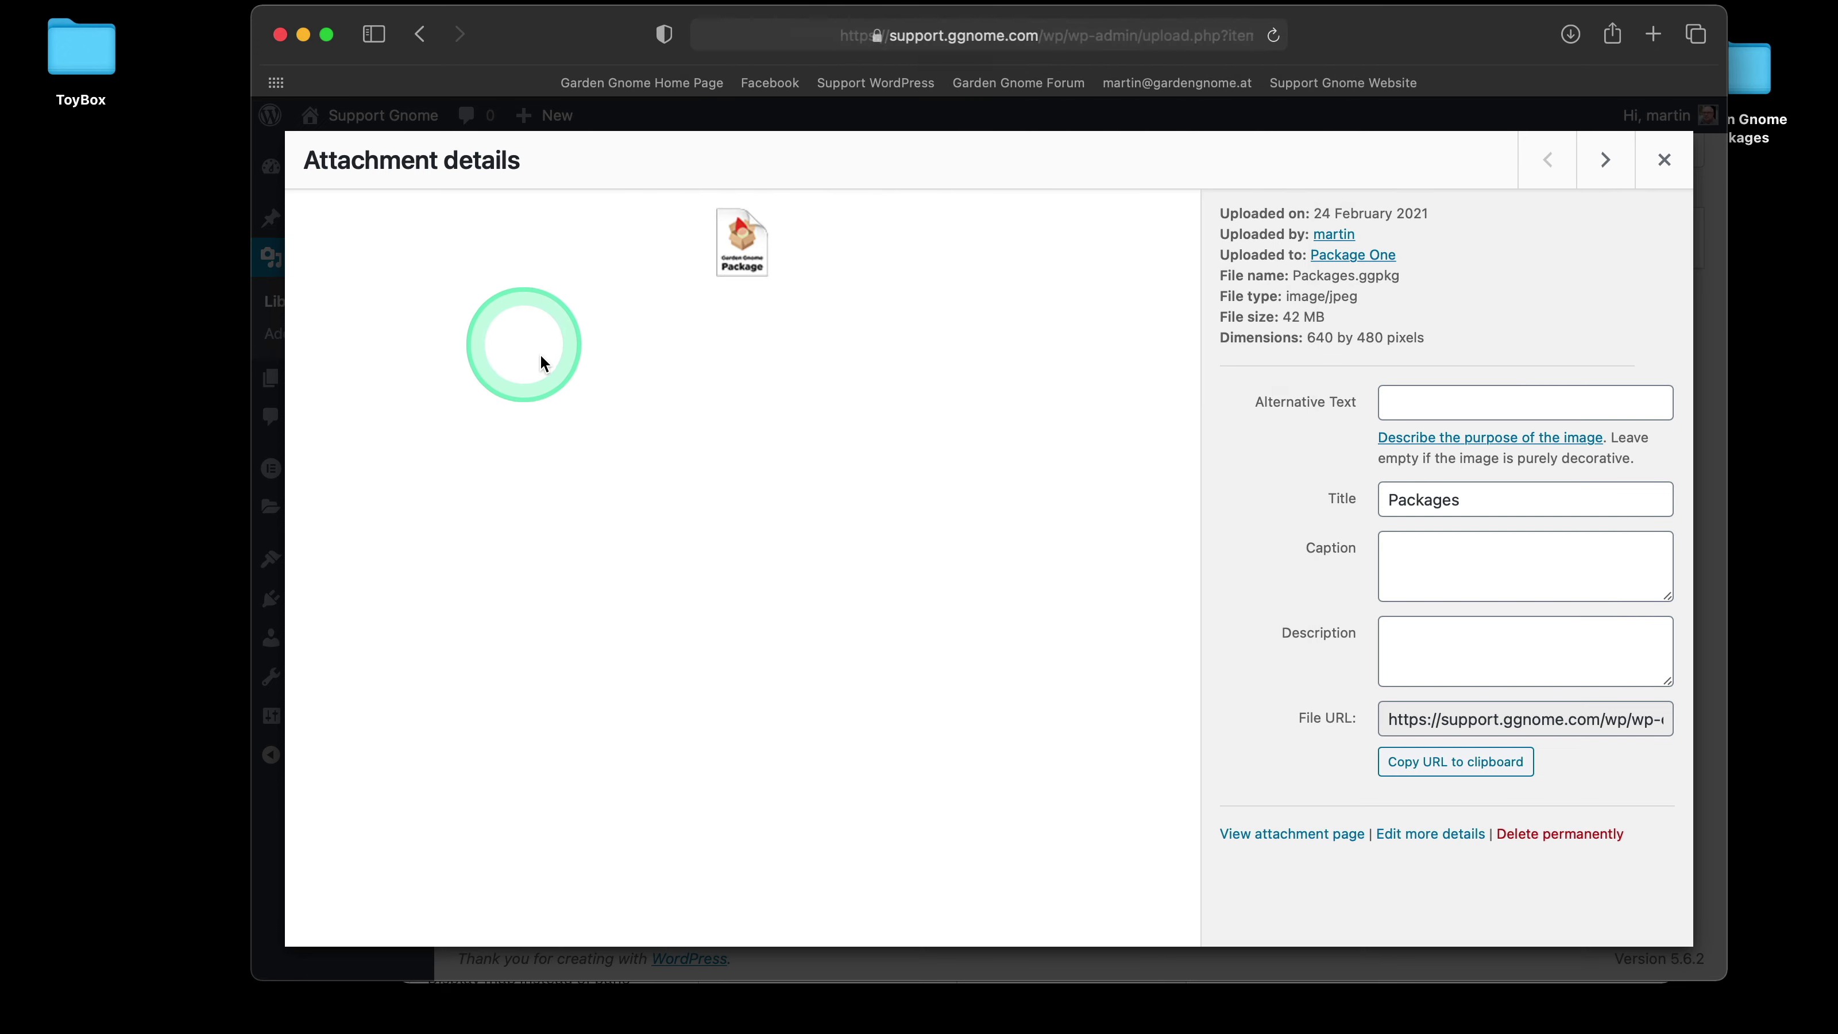
{"action": "left_click", "coordinate": [1665, 160]}
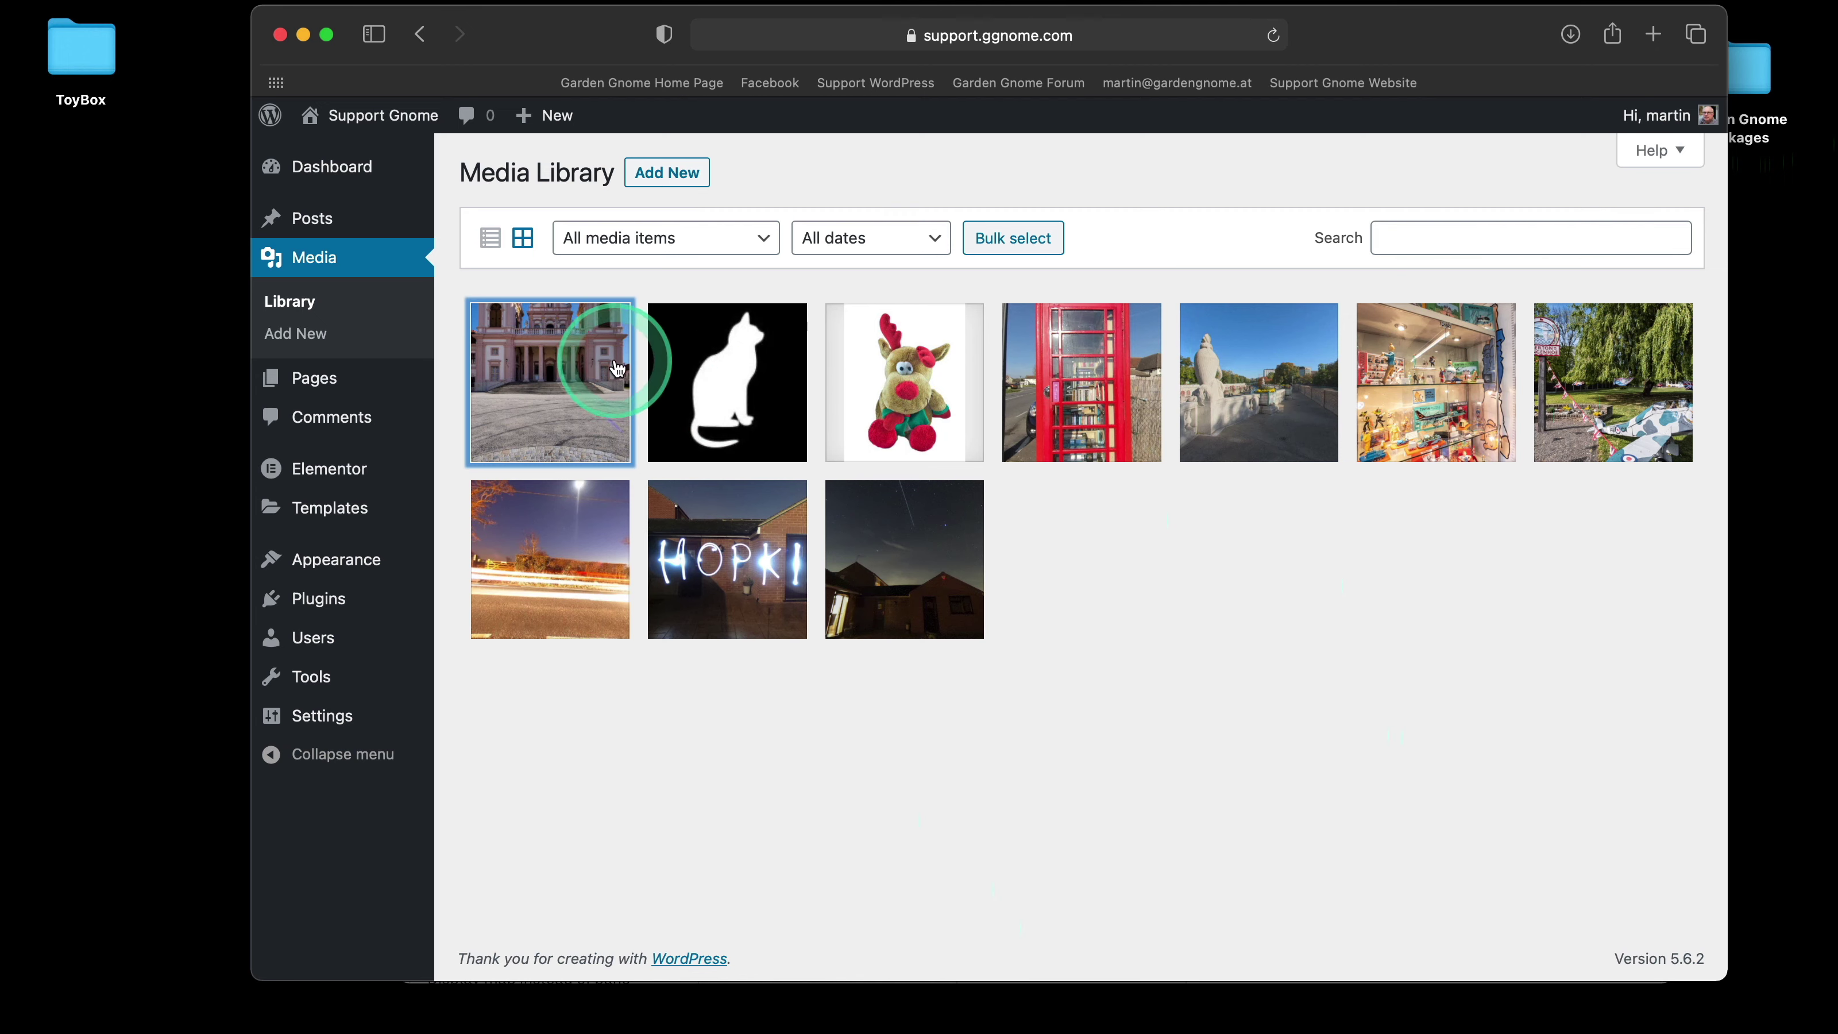
- Filter the media library to Garden Gnome Packages and copy the display cabinet package's item ID from its attachment page address
{"action": "left_click", "coordinate": [740, 245]}
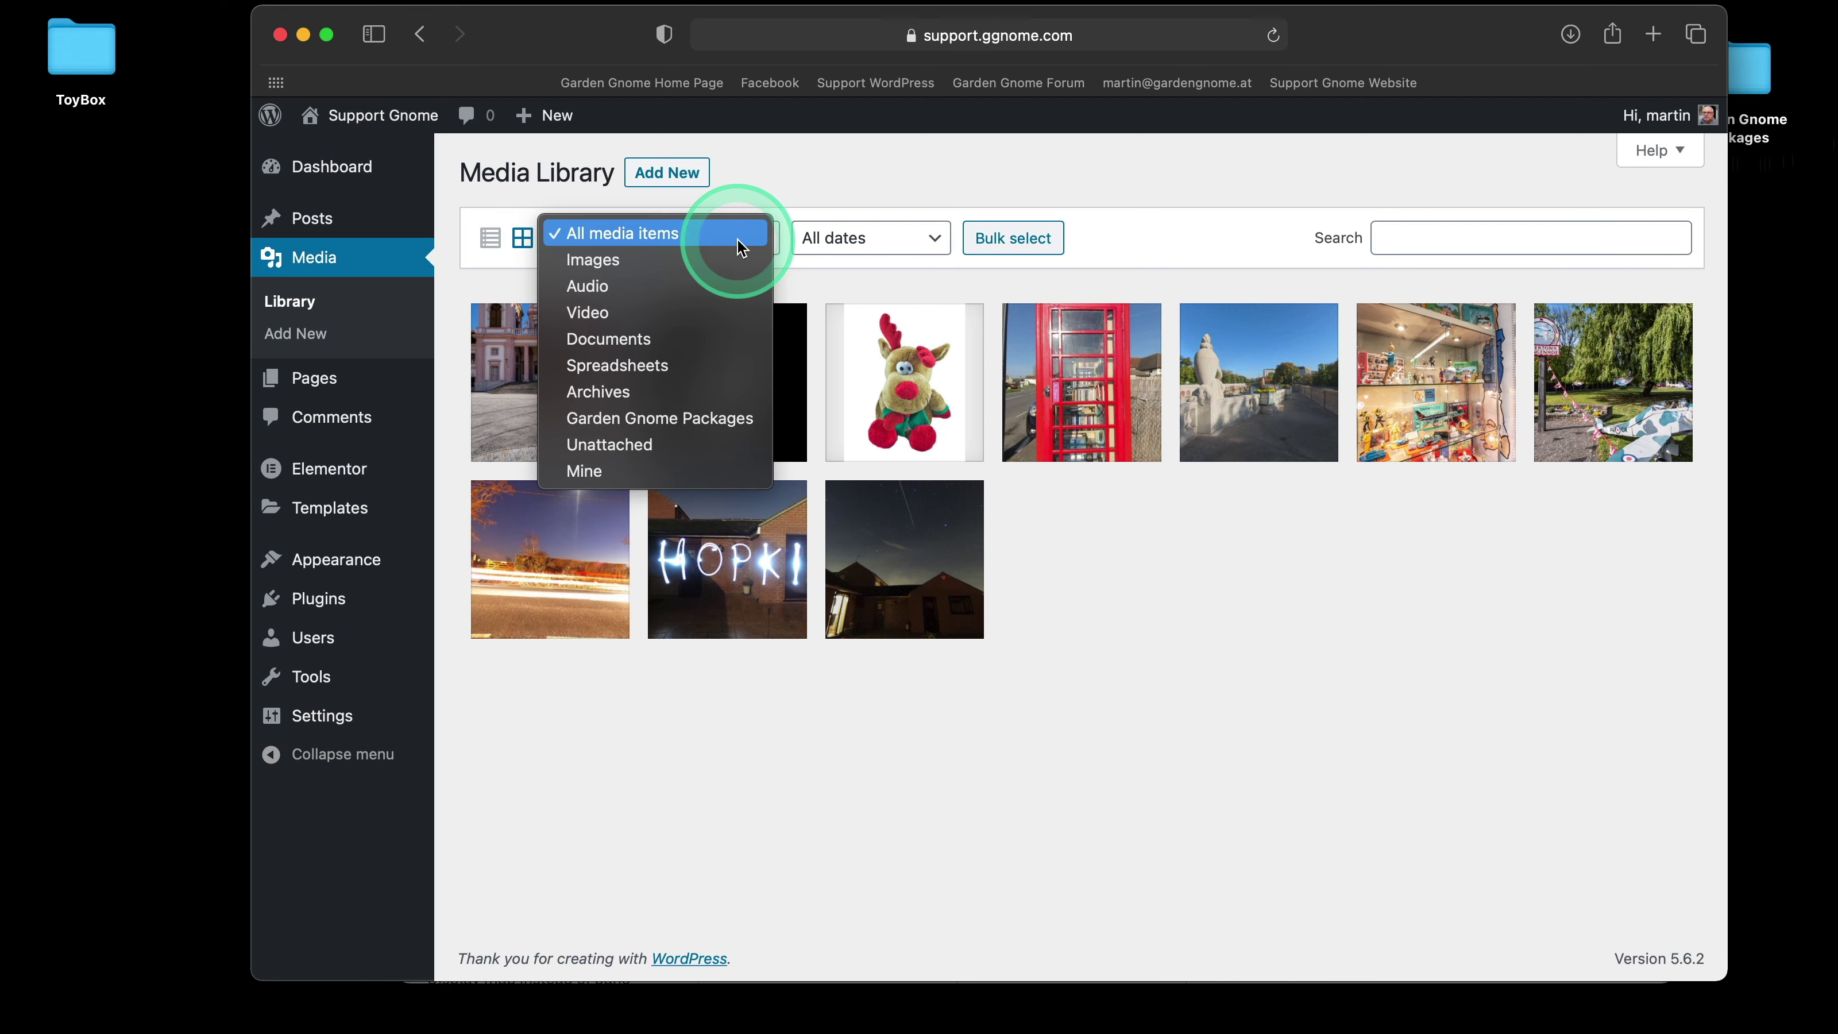
{"action": "left_click", "coordinate": [738, 418]}
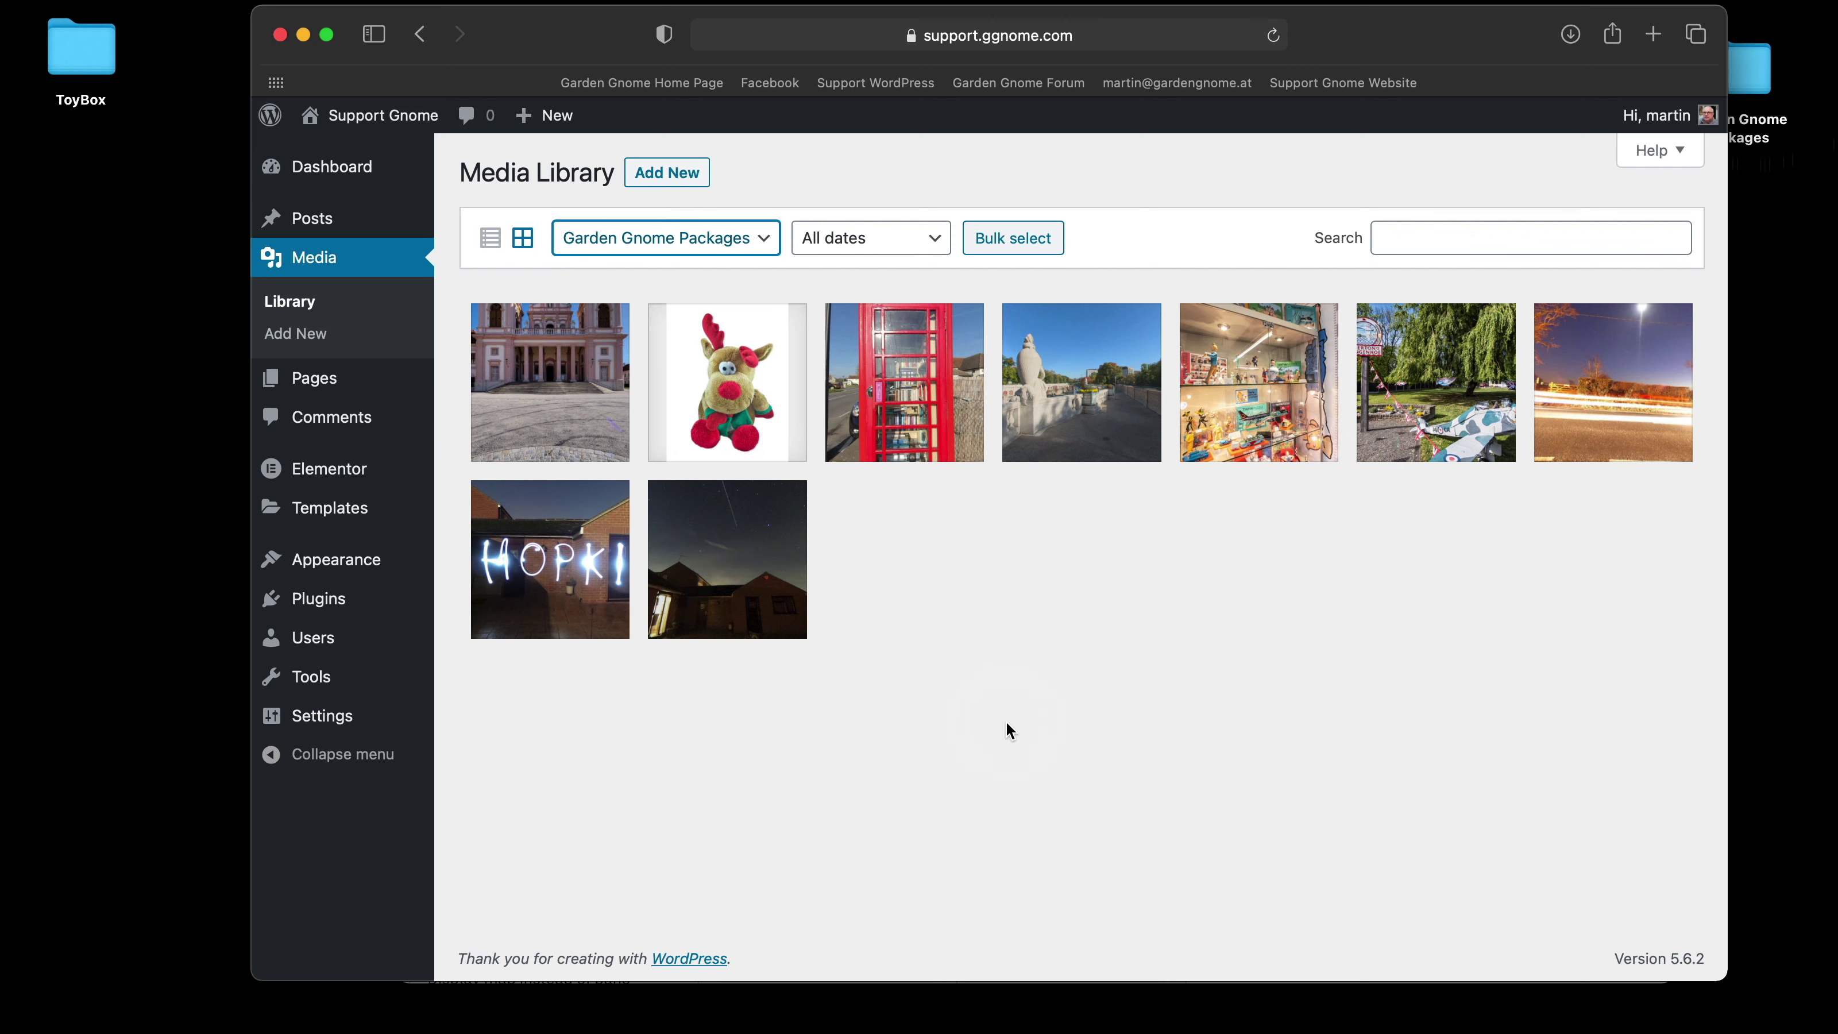
{"action": "left_click", "coordinate": [1272, 429]}
{"action": "left_click", "coordinate": [1087, 36]}
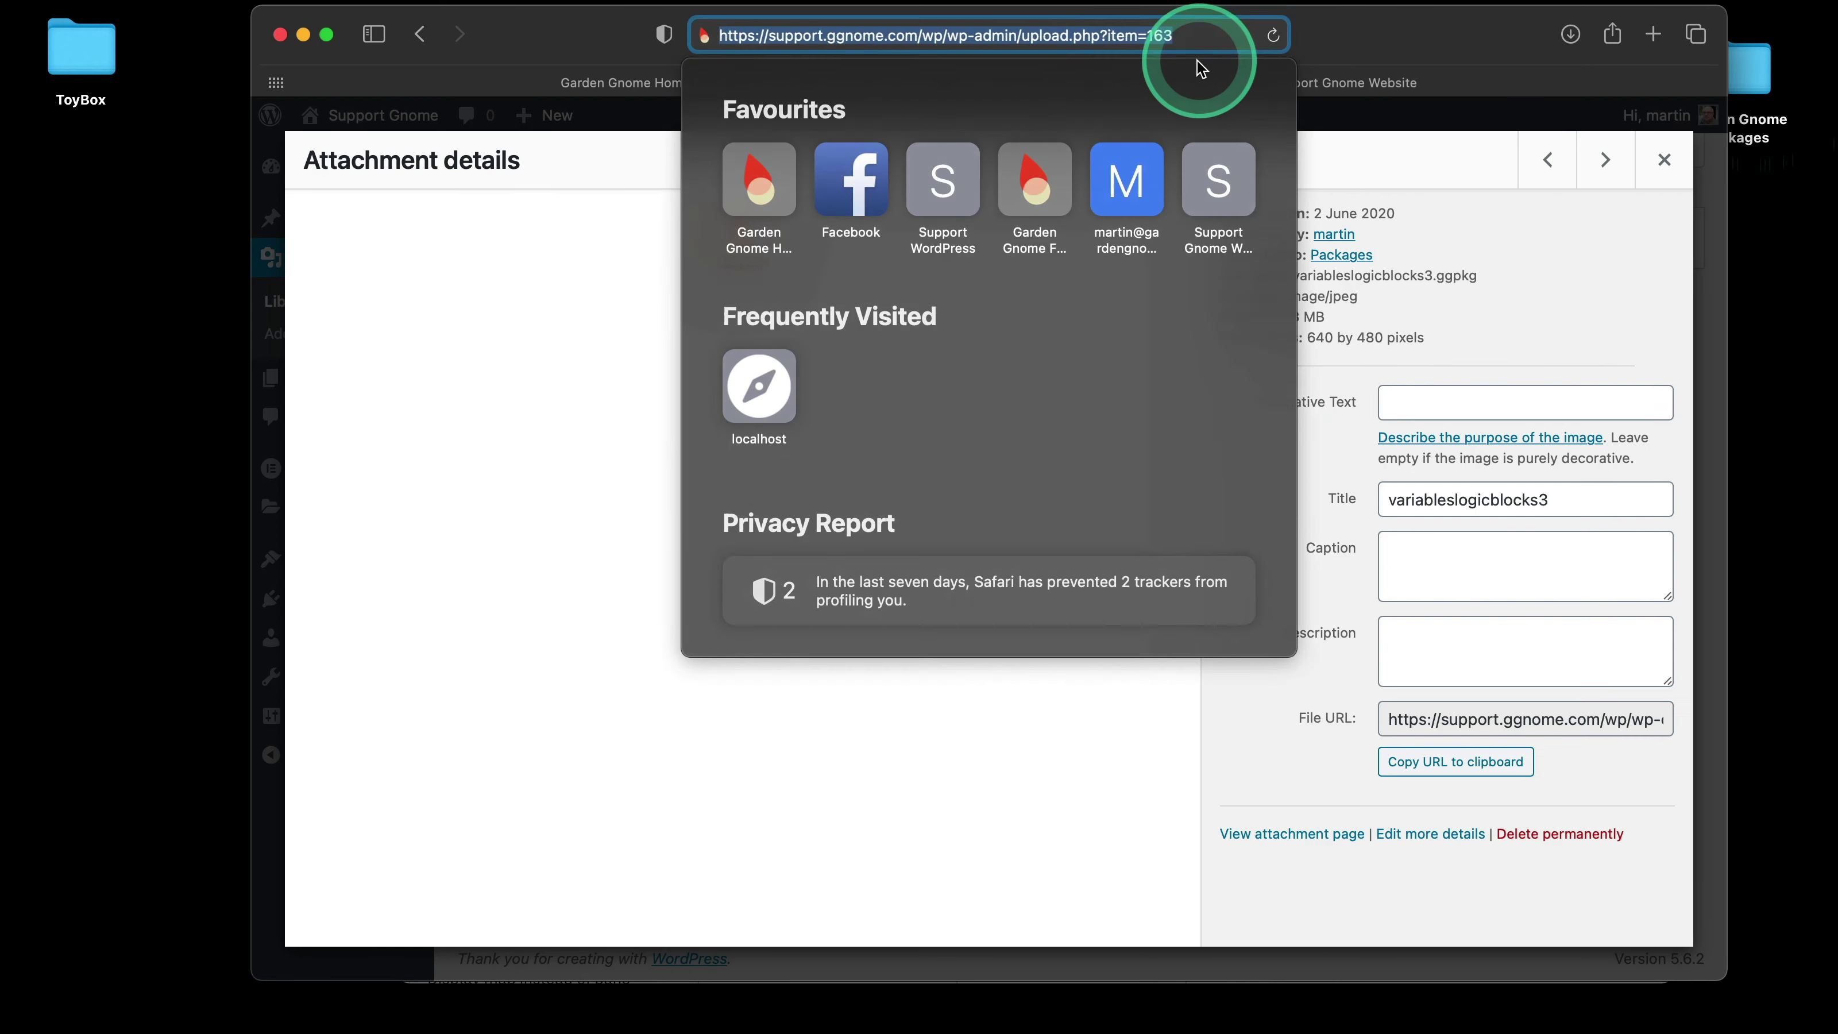
{"action": "left_click", "coordinate": [1174, 35]}
{"action": "left_click_drag", "start_coordinate": [1172, 35], "coordinate": [1150, 35]}
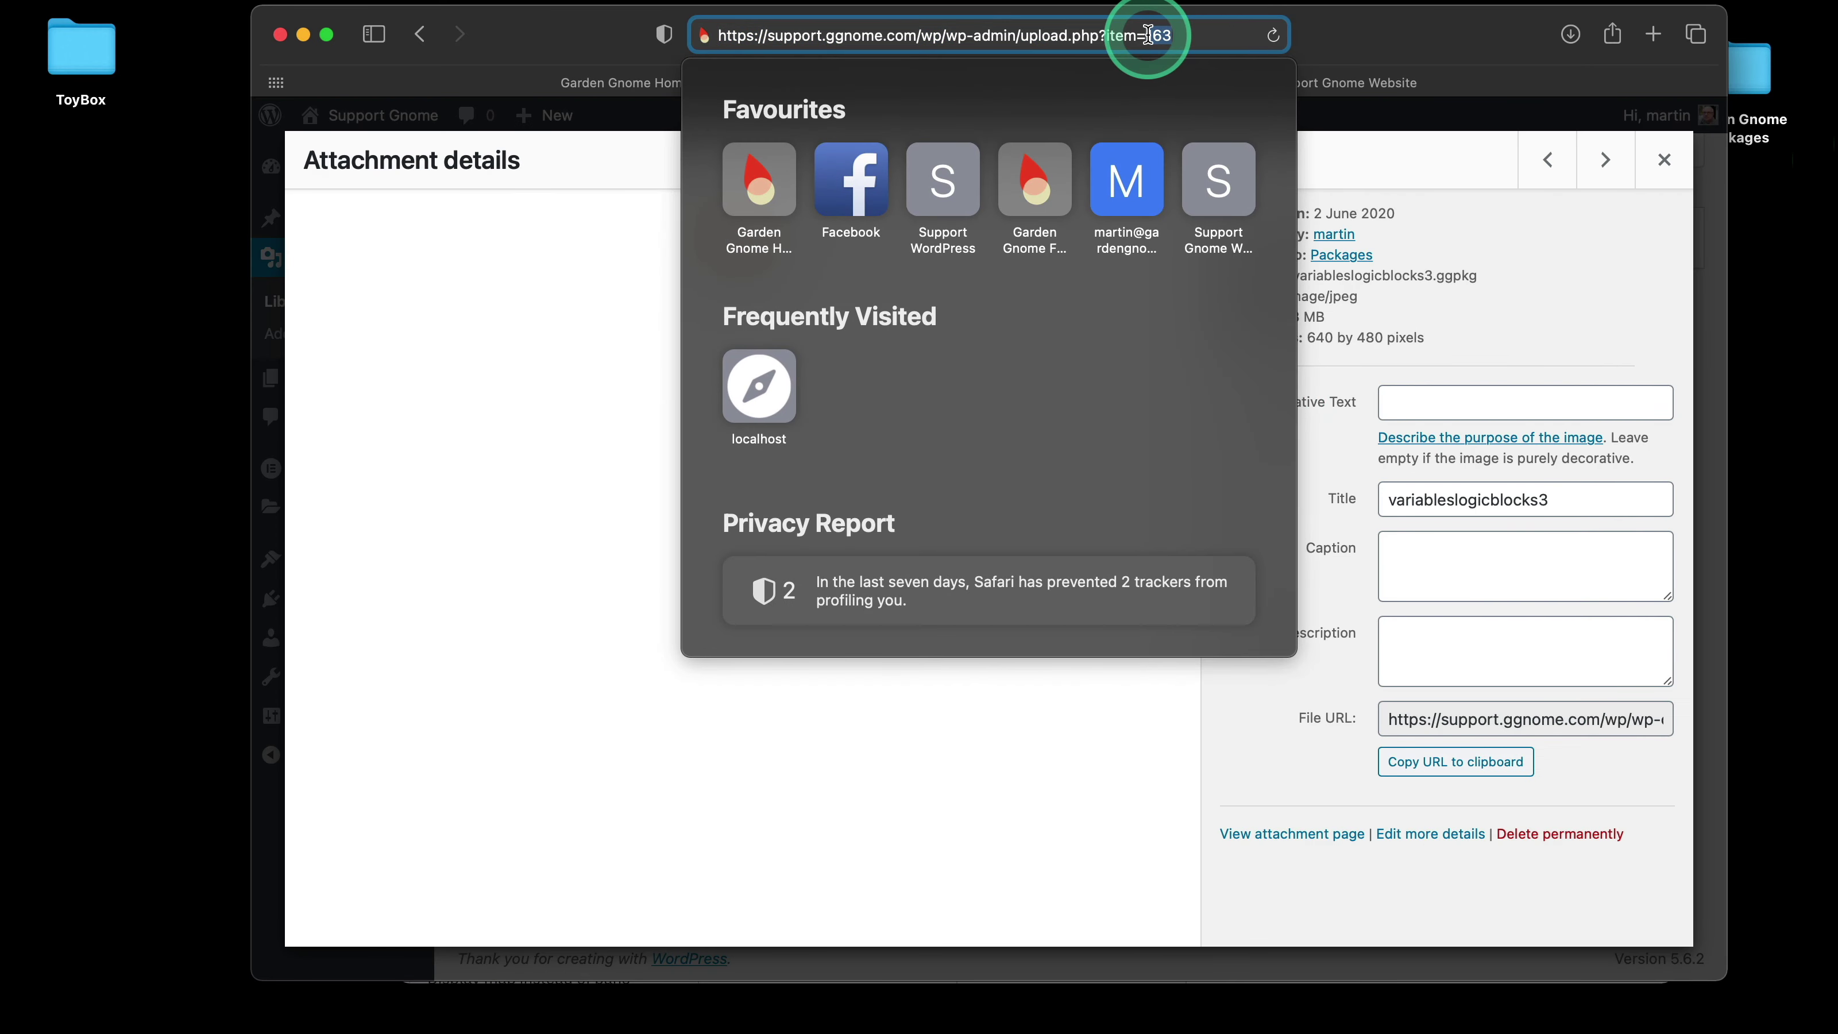
{"action": "right_click", "coordinate": [1148, 35]}
{"action": "left_click", "coordinate": [1187, 69]}
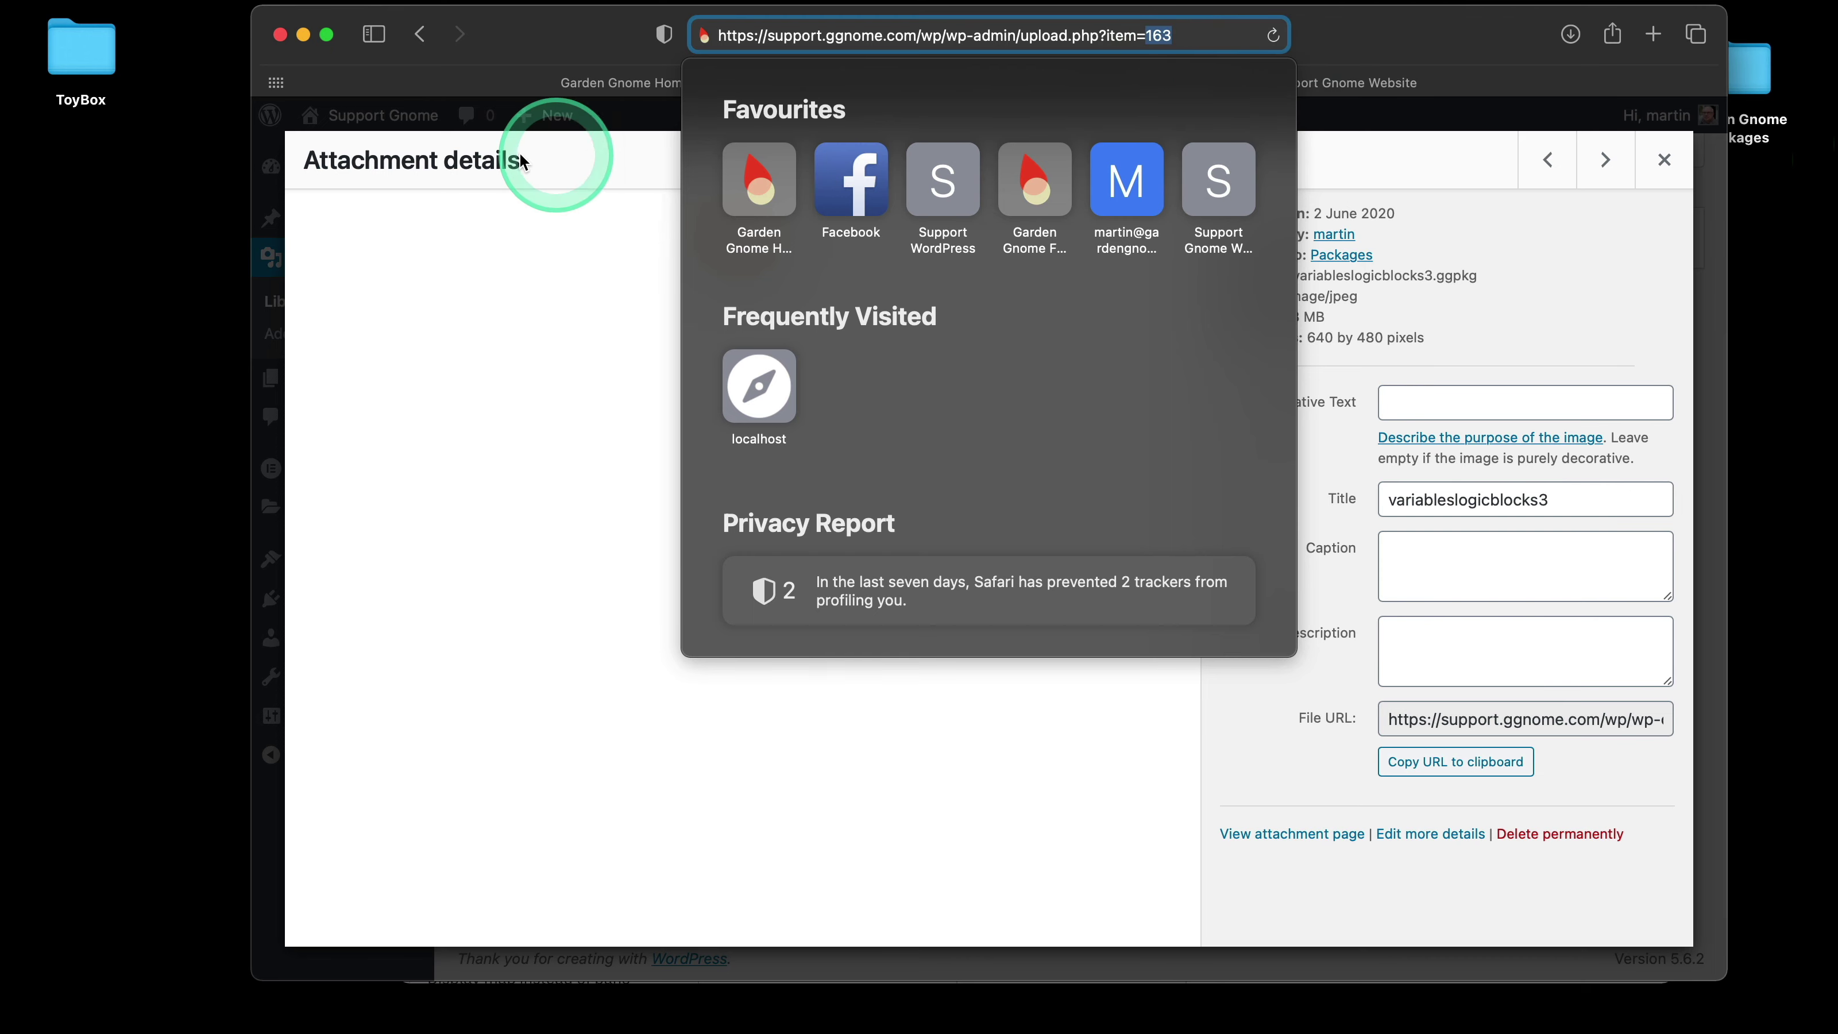
{"action": "left_click", "coordinate": [565, 203]}
{"action": "left_click", "coordinate": [1665, 159]}
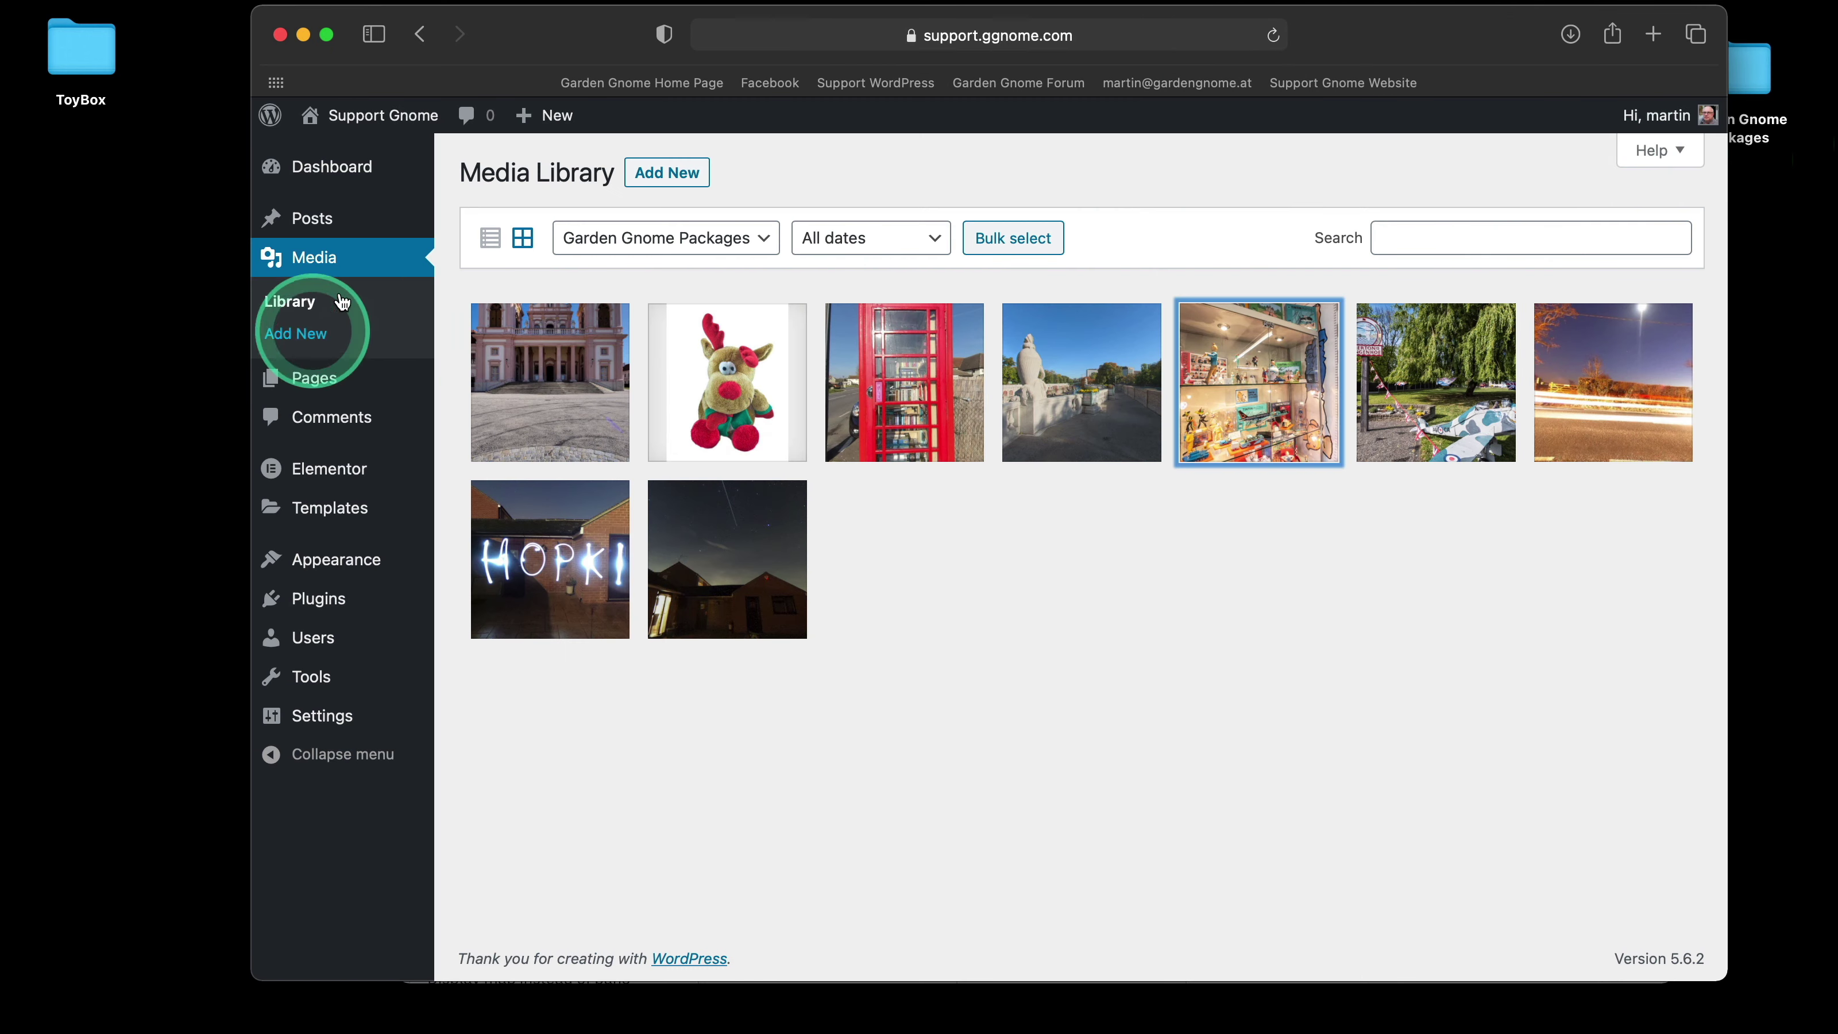
- Reopen the Elementor #488 post with Elementor and place a Shortcode widget in the empty area below the display cabinet
{"action": "left_click", "coordinate": [349, 220]}
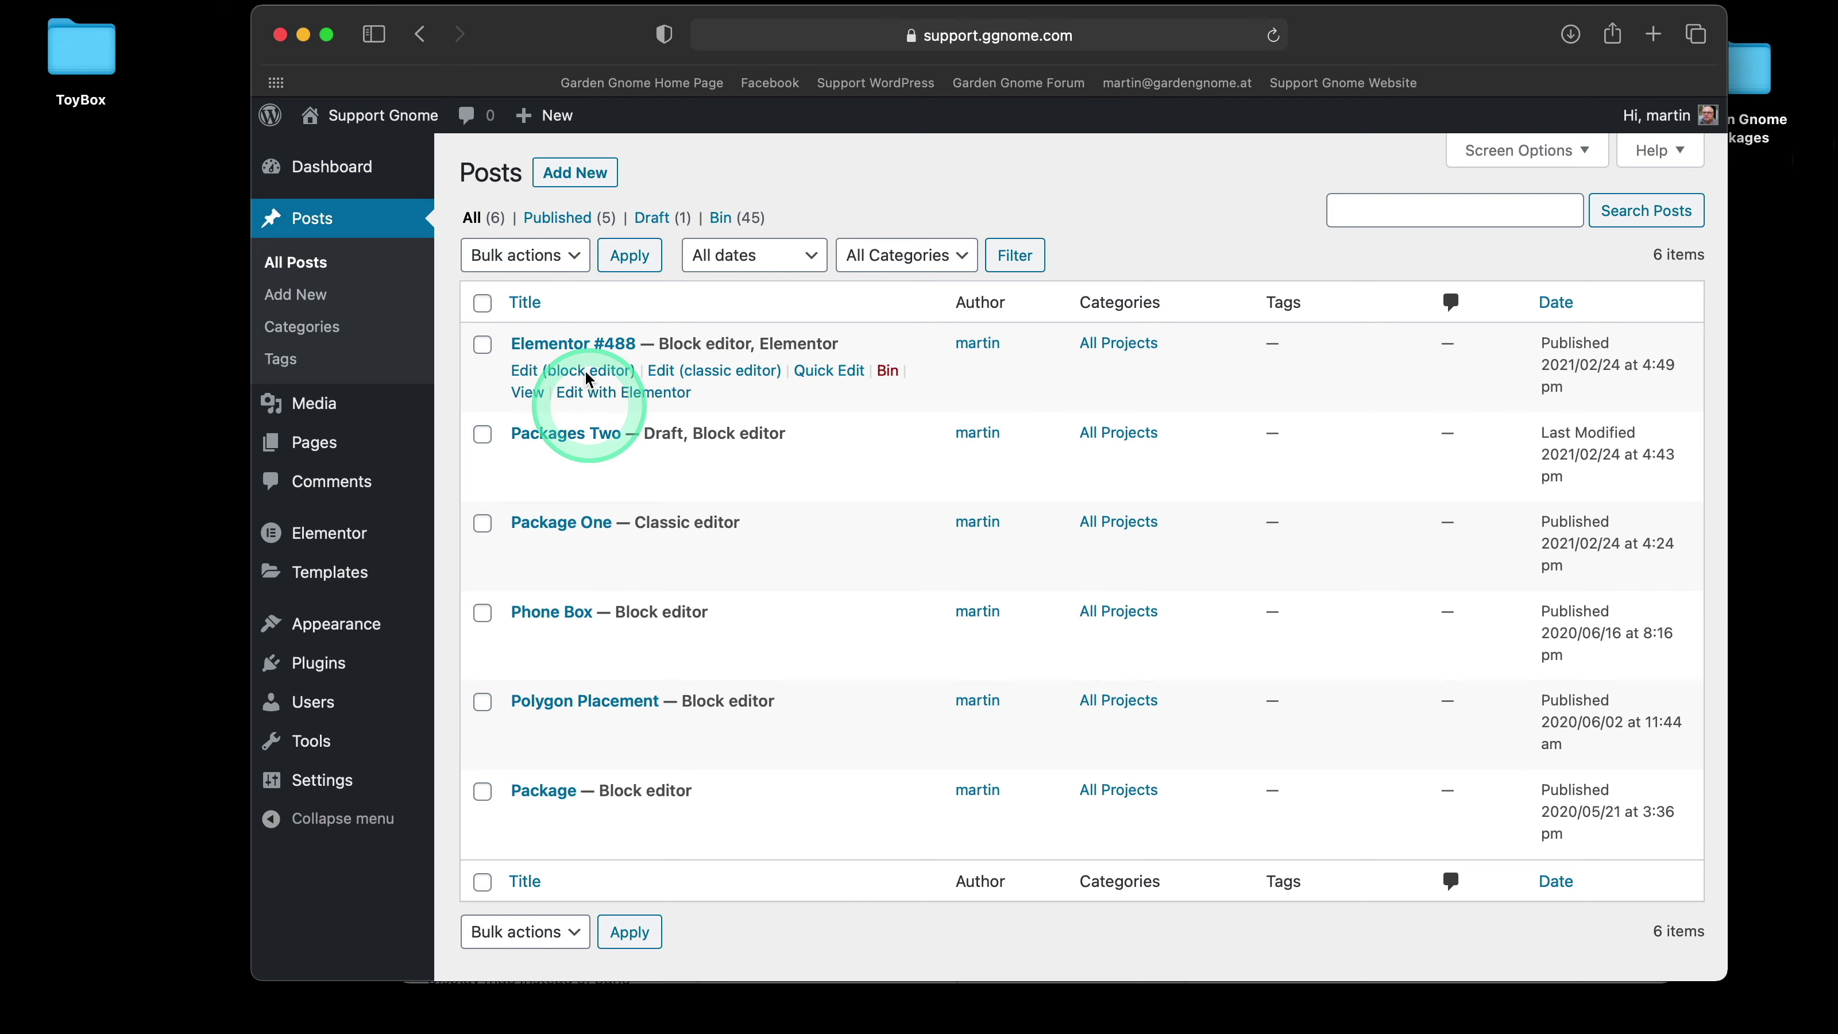
{"action": "left_click", "coordinate": [604, 393]}
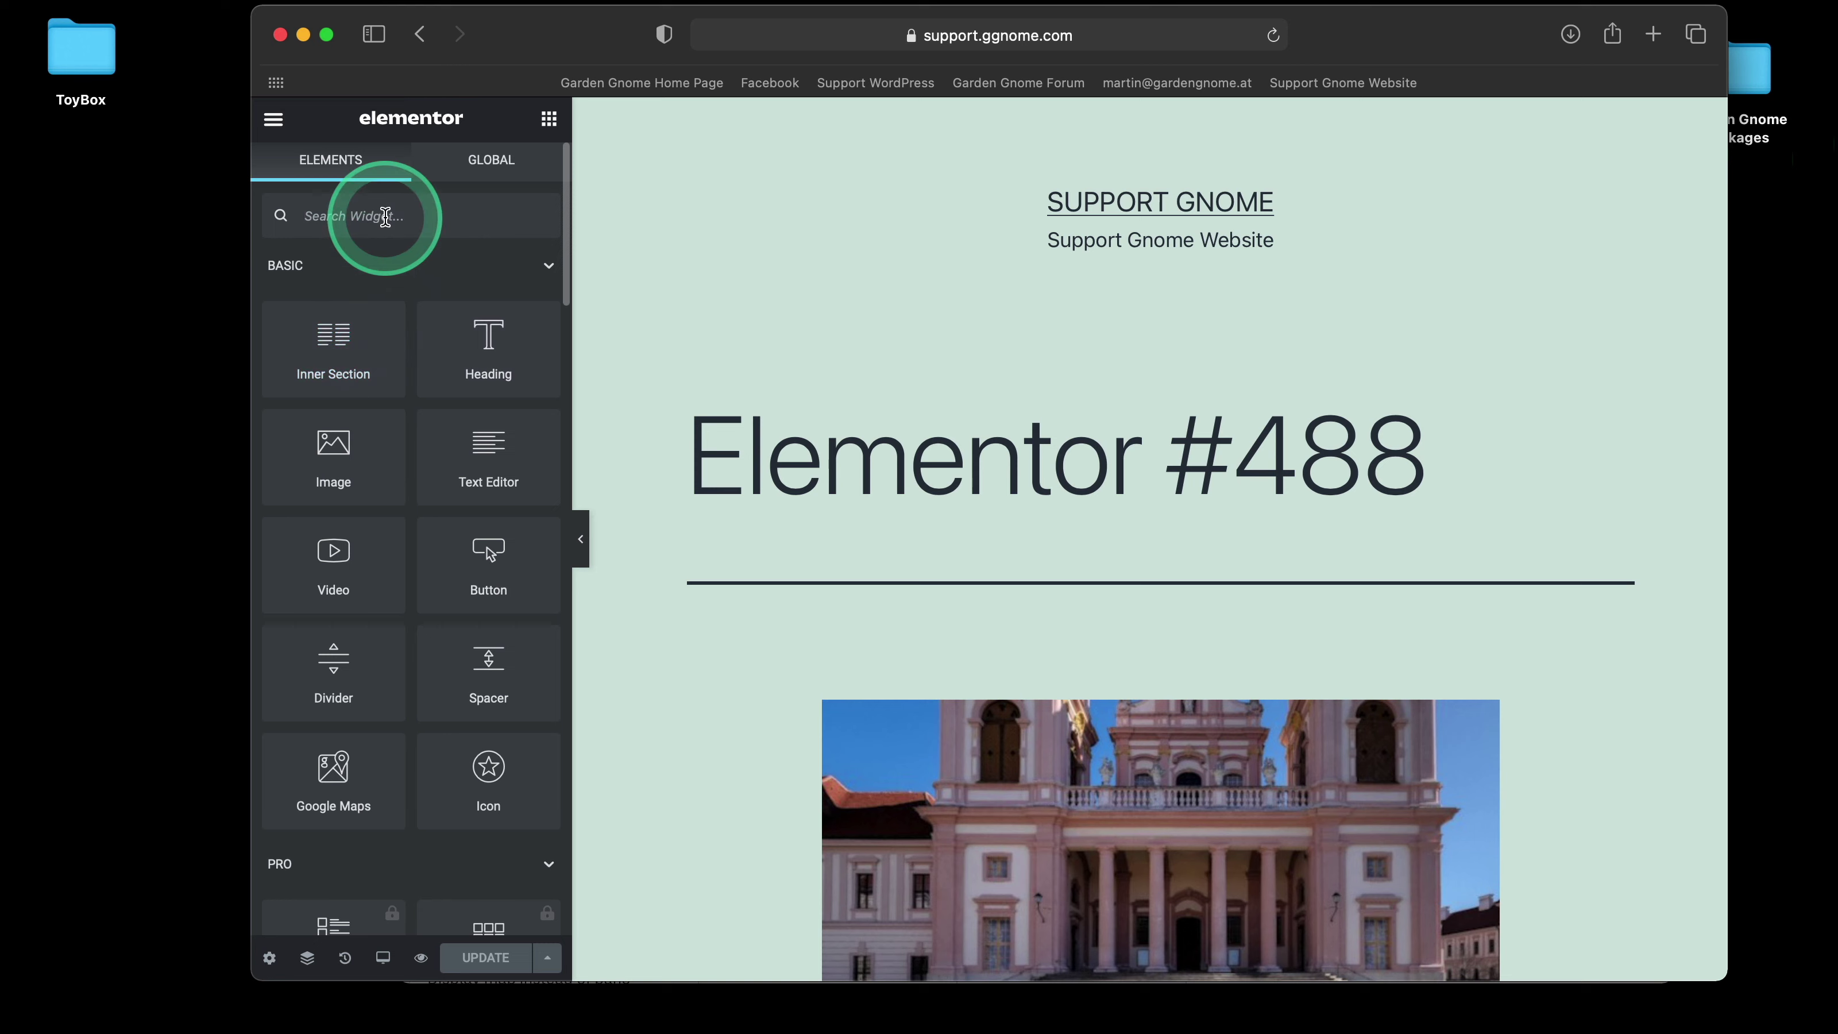
{"action": "left_click", "coordinate": [386, 218]}
{"action": "type", "text": "shor"}
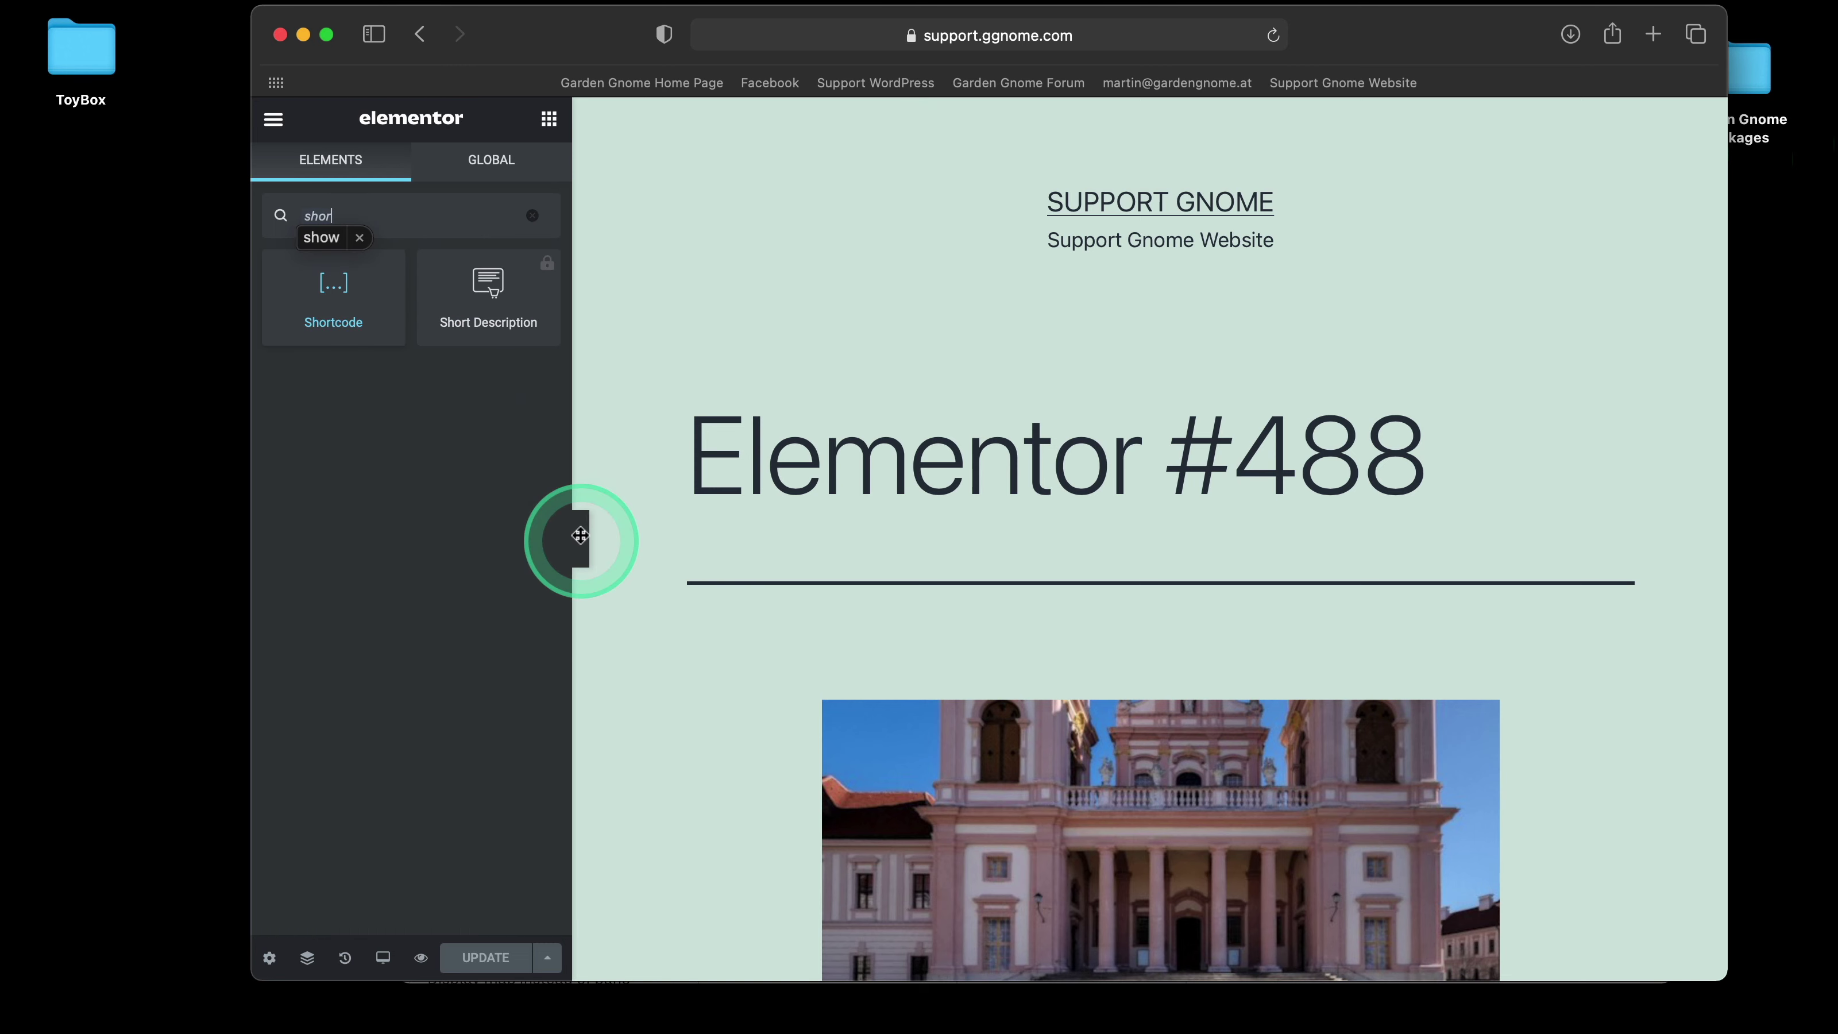
{"action": "left_click", "coordinate": [652, 572]}
{"action": "scroll", "coordinate": [654, 576], "scroll_direction": "down", "scroll_amount": 6}
{"action": "scroll", "coordinate": [654, 575], "scroll_direction": "down", "scroll_amount": 12}
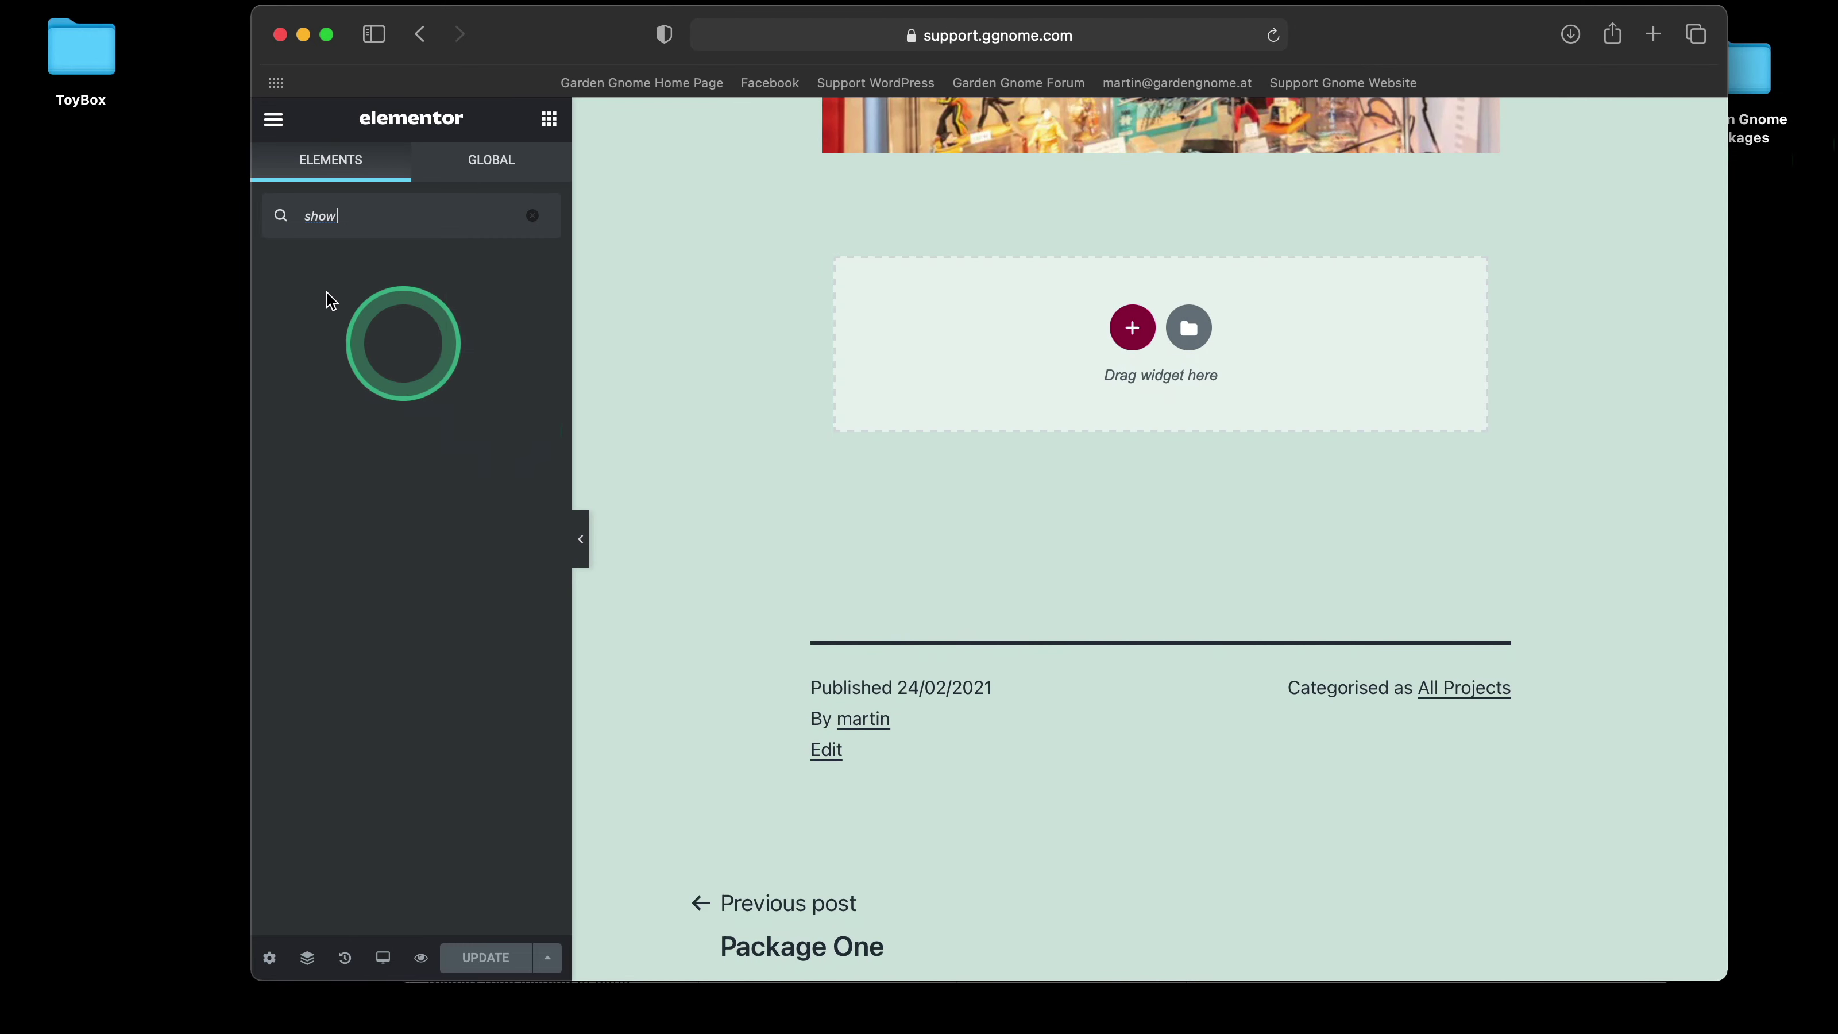
{"action": "key", "text": "BackSpace"}
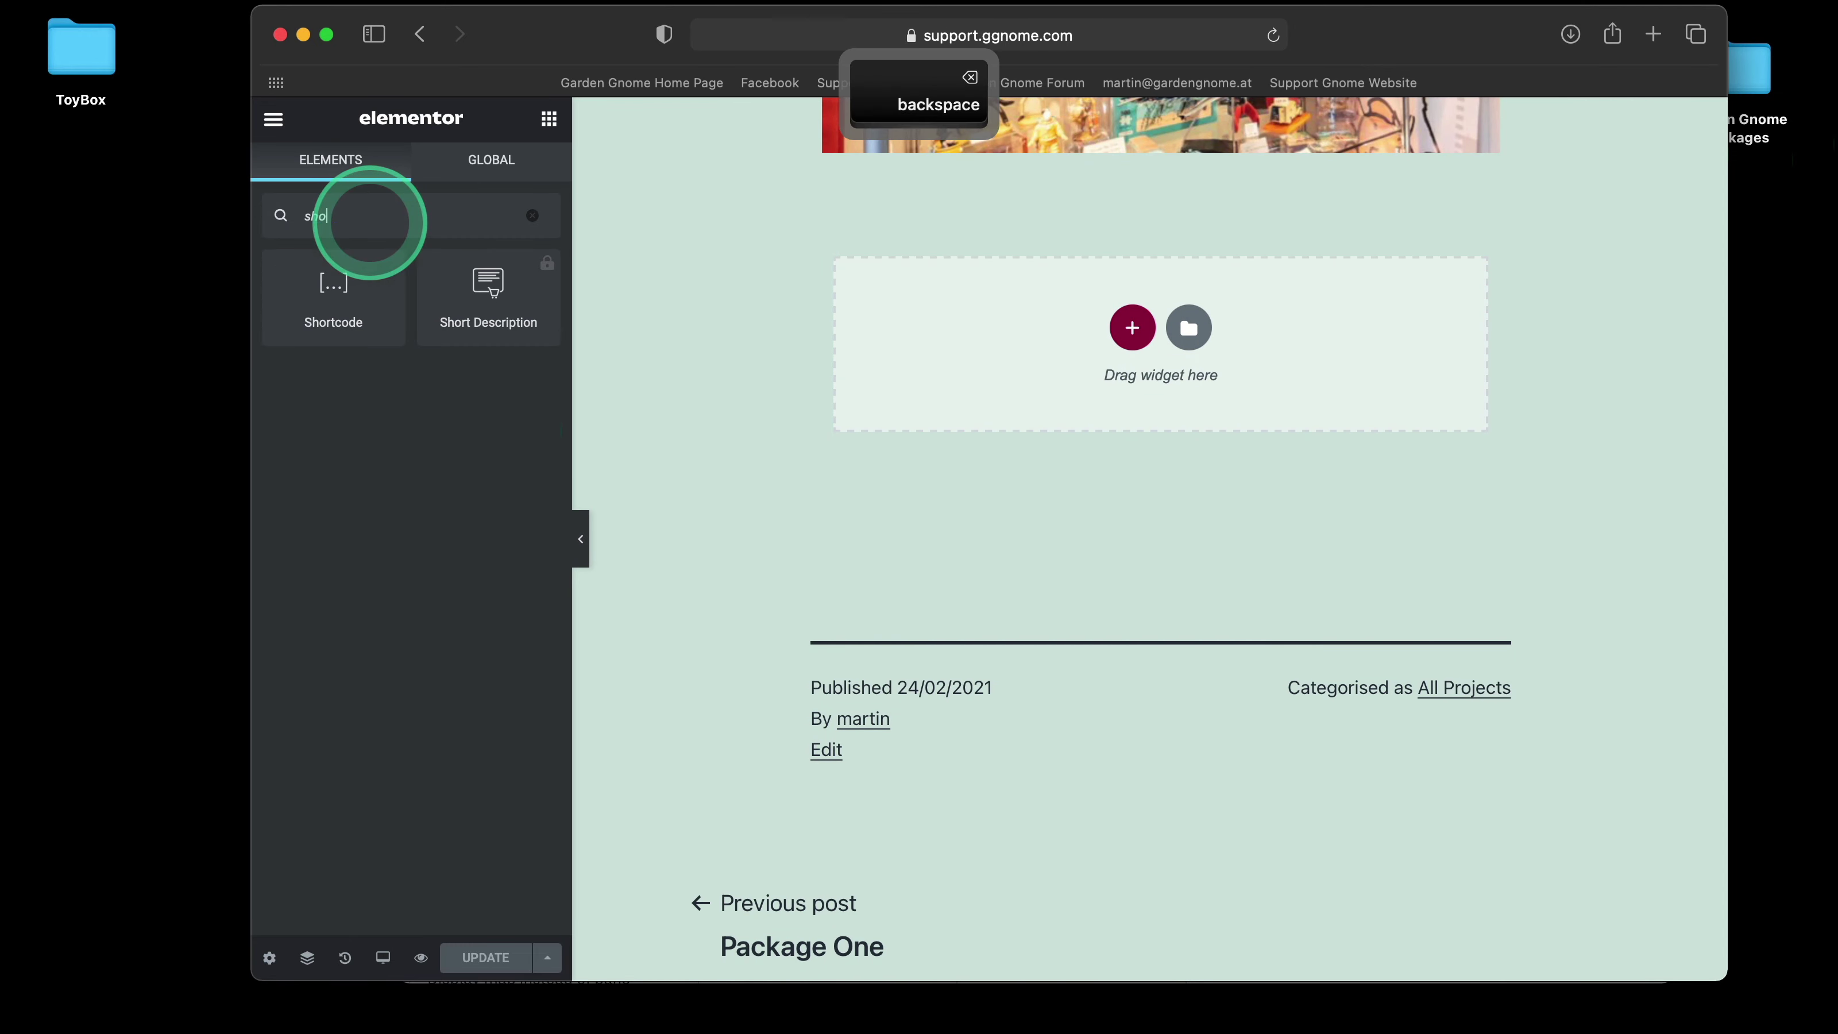
{"action": "left_click_drag", "start_coordinate": [376, 275], "coordinate": [1129, 329]}
- Enter the shortcode [ggpkg id=163] in the new Shortcode widget, using the copied item ID
{"action": "left_click", "coordinate": [338, 384]}
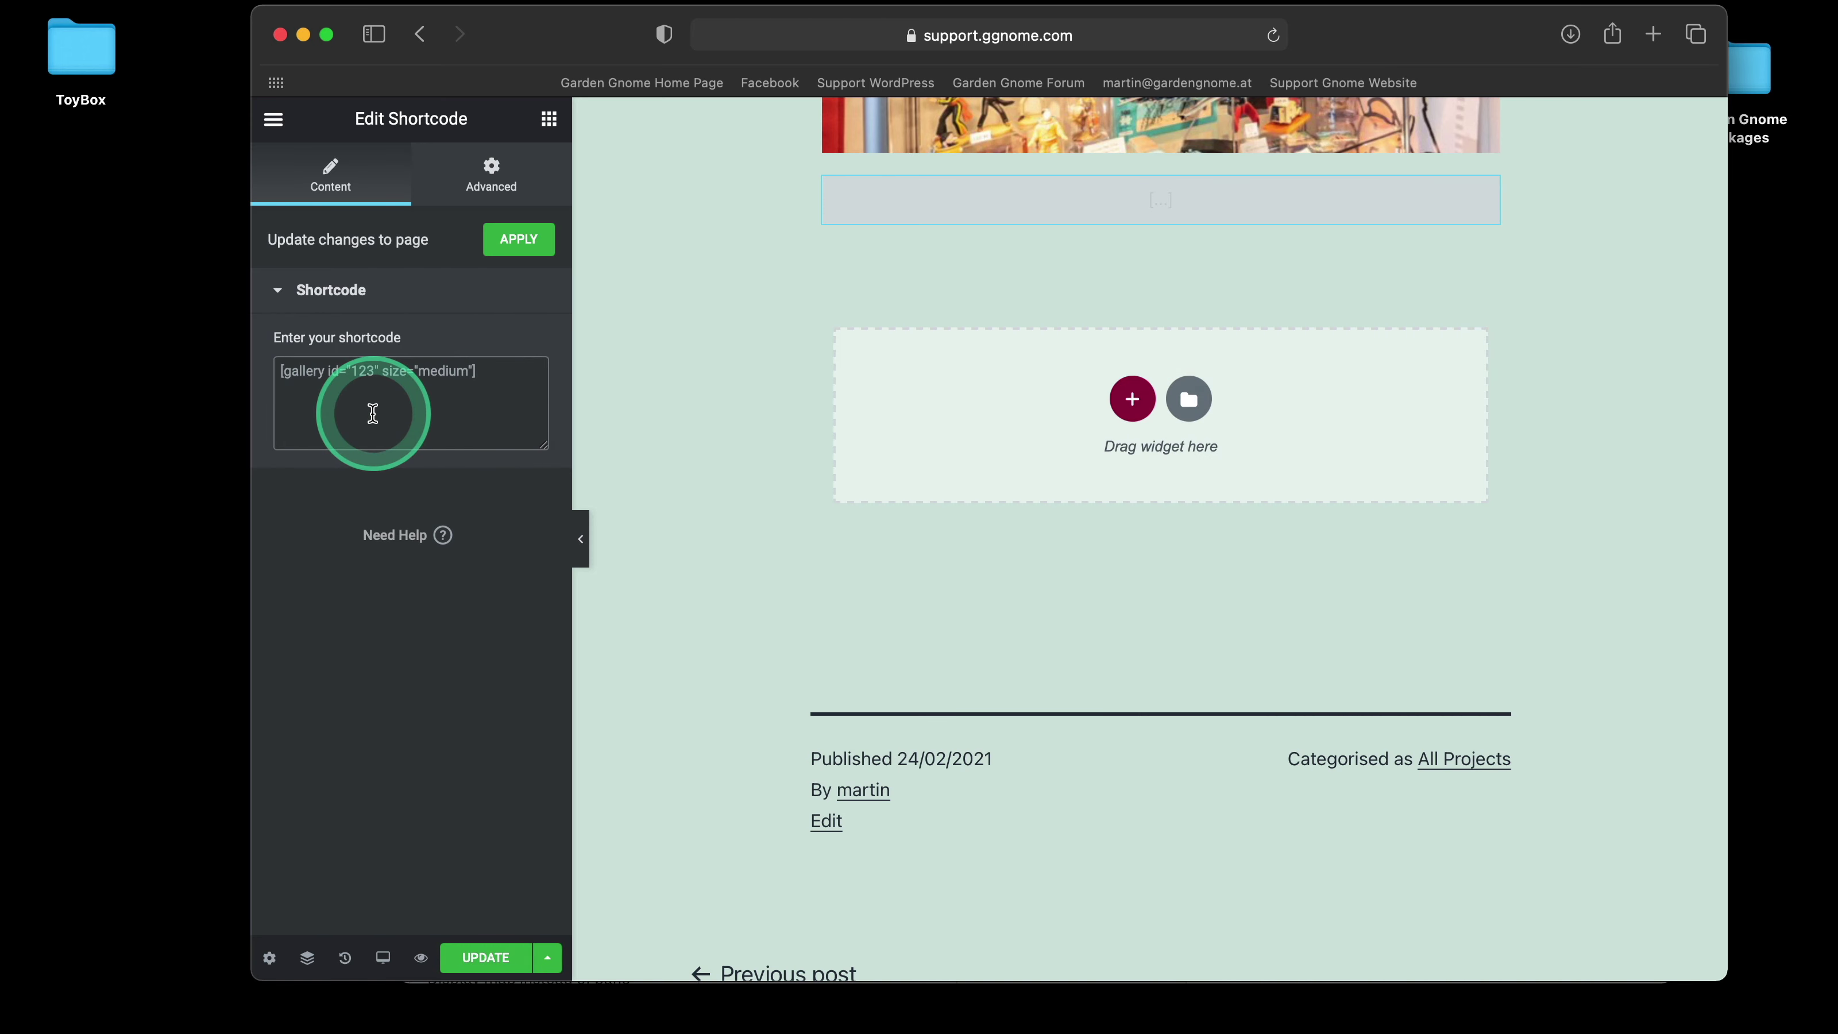
{"action": "type", "text": "[ggpk"}
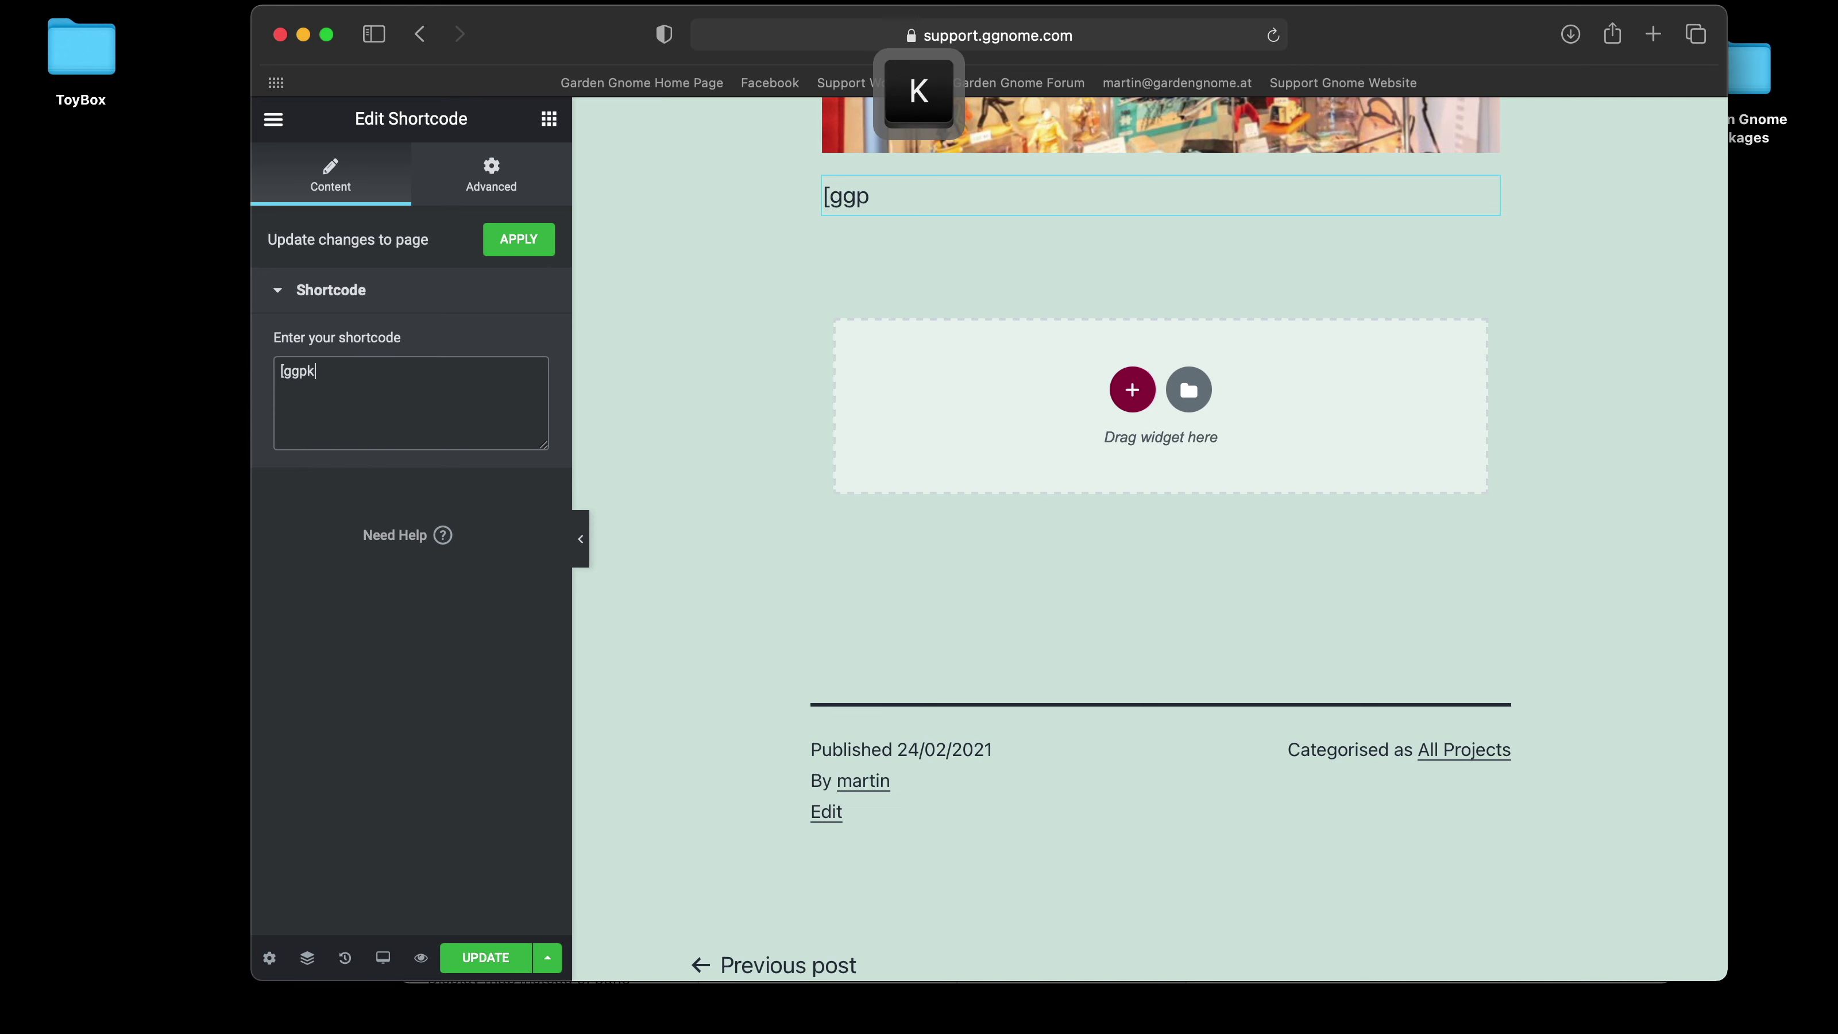
{"action": "type", "text": "g"}
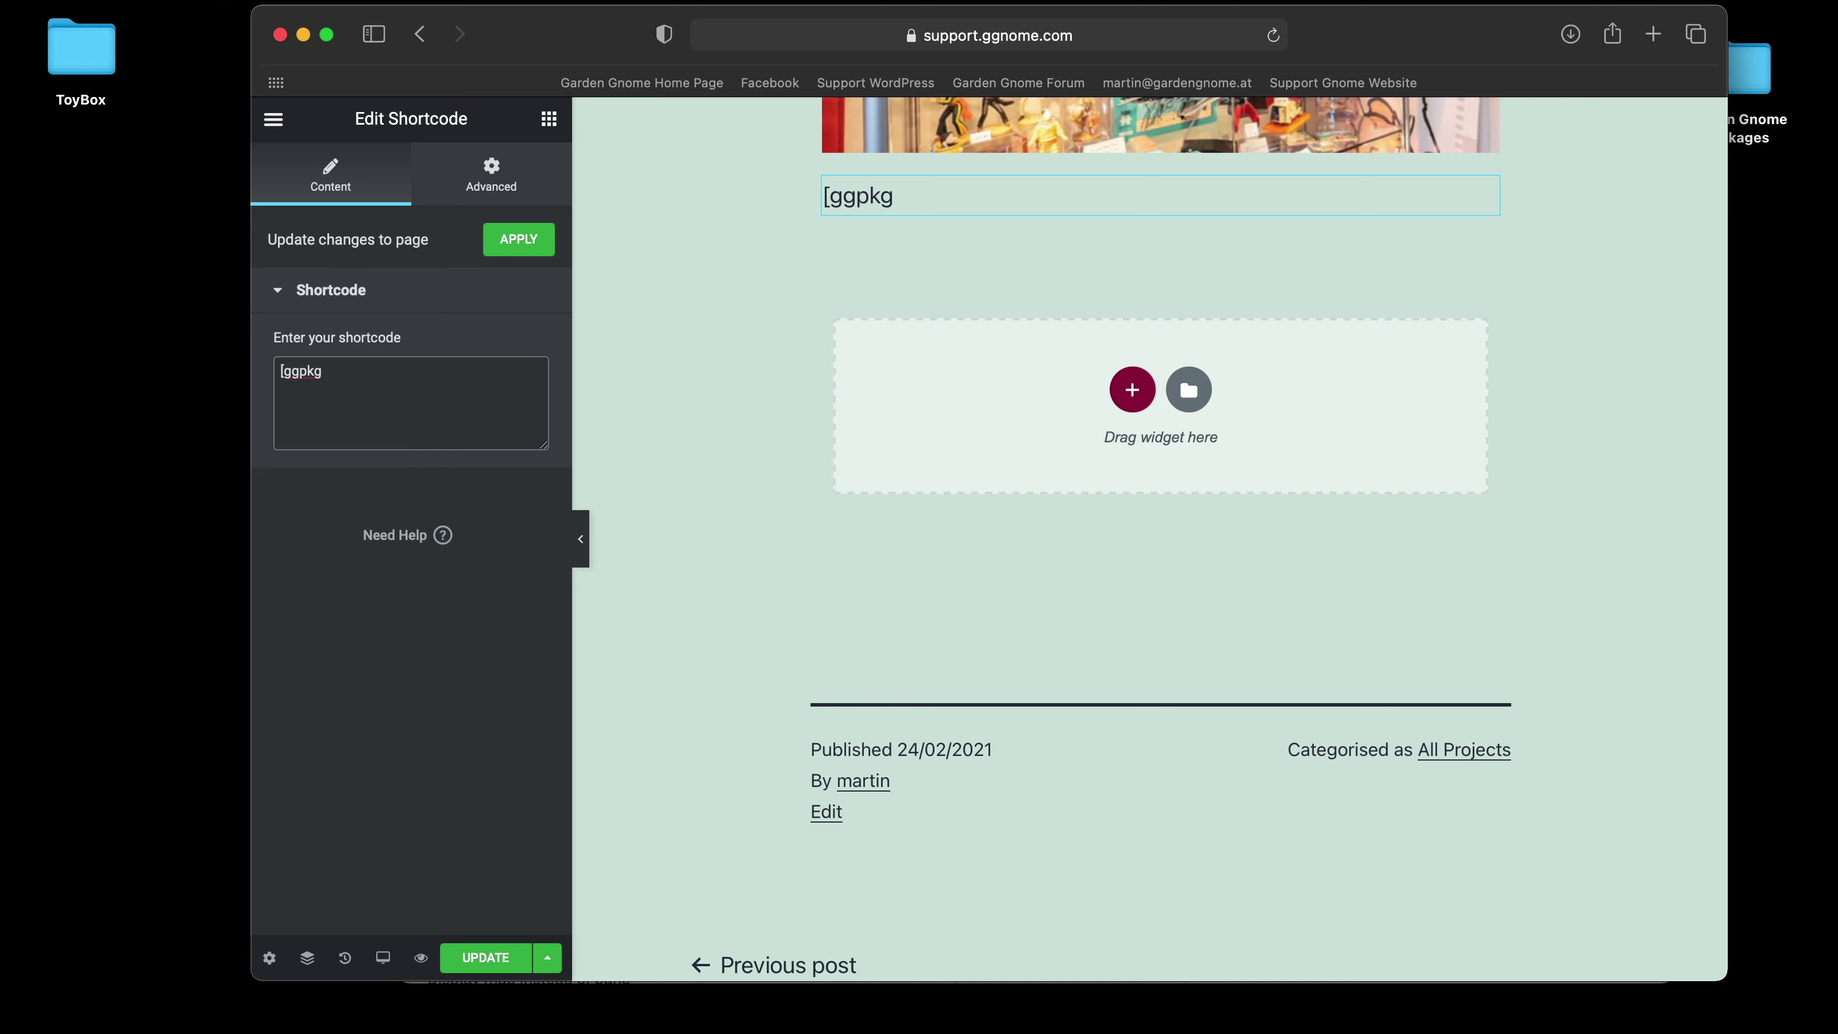
{"action": "type", "text": " id"}
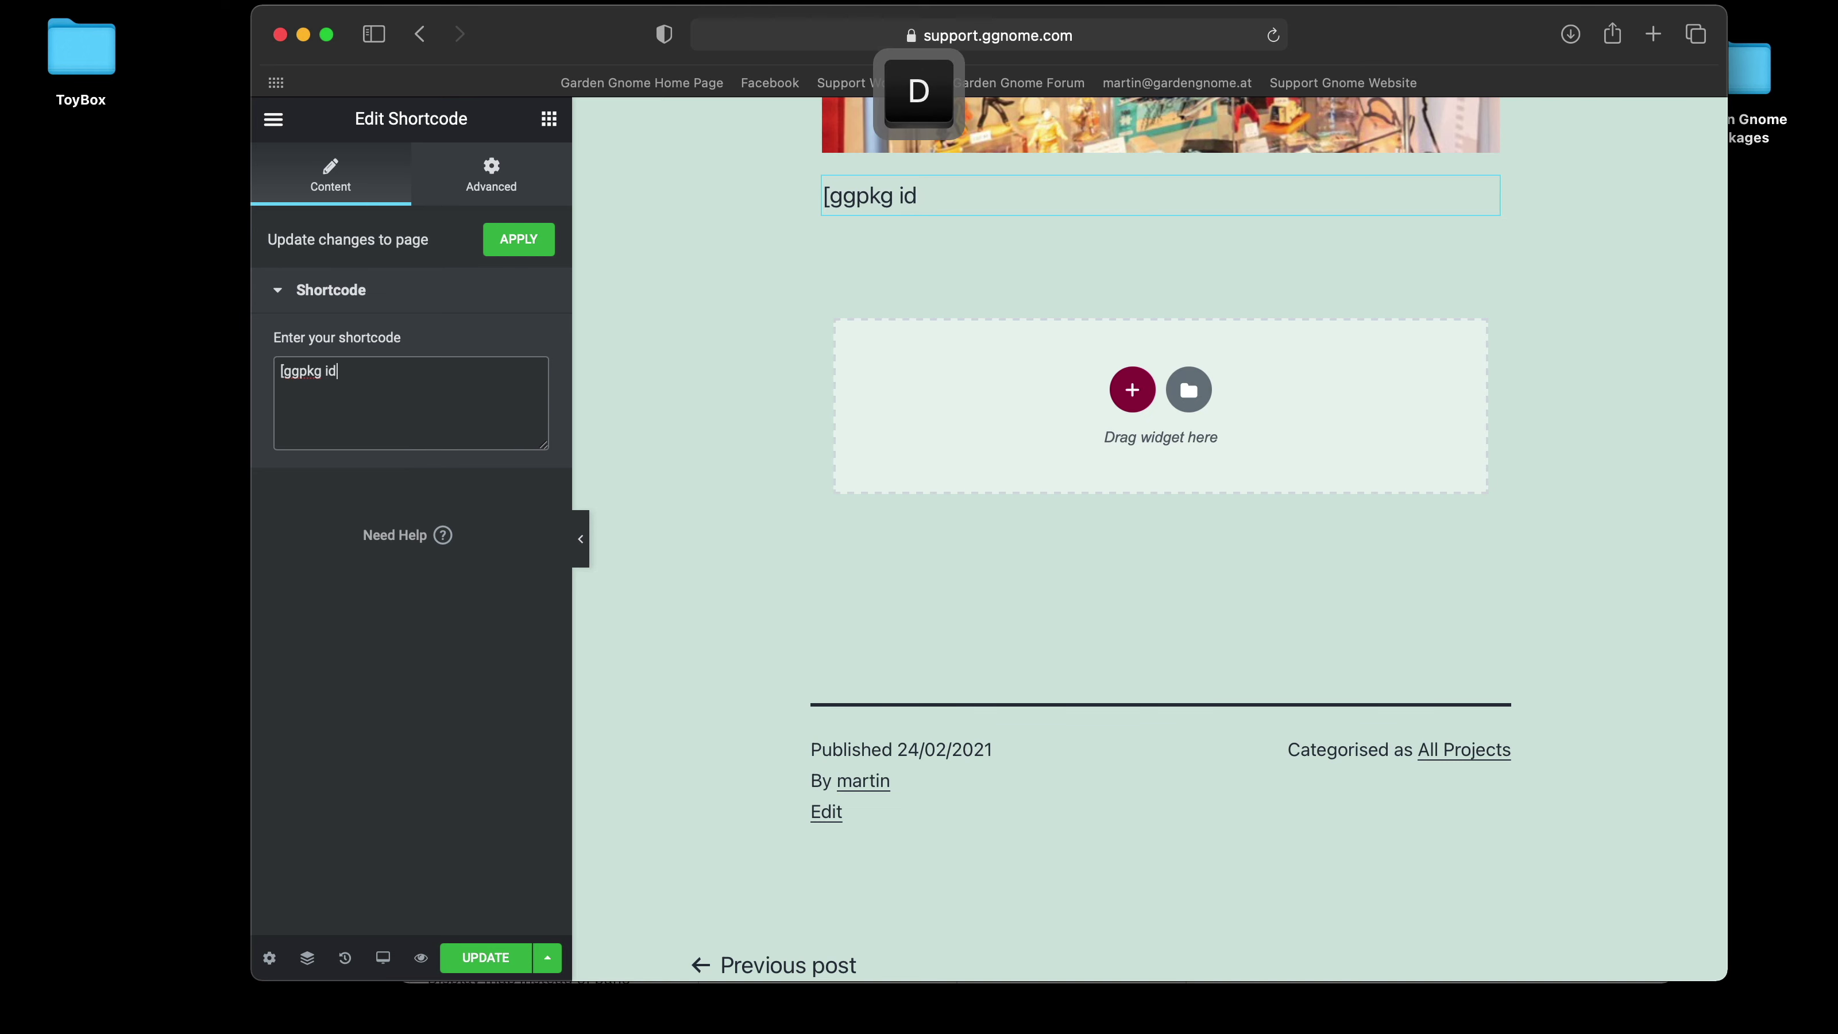
{"action": "type", "text": "="}
{"action": "key", "text": "super+v"}
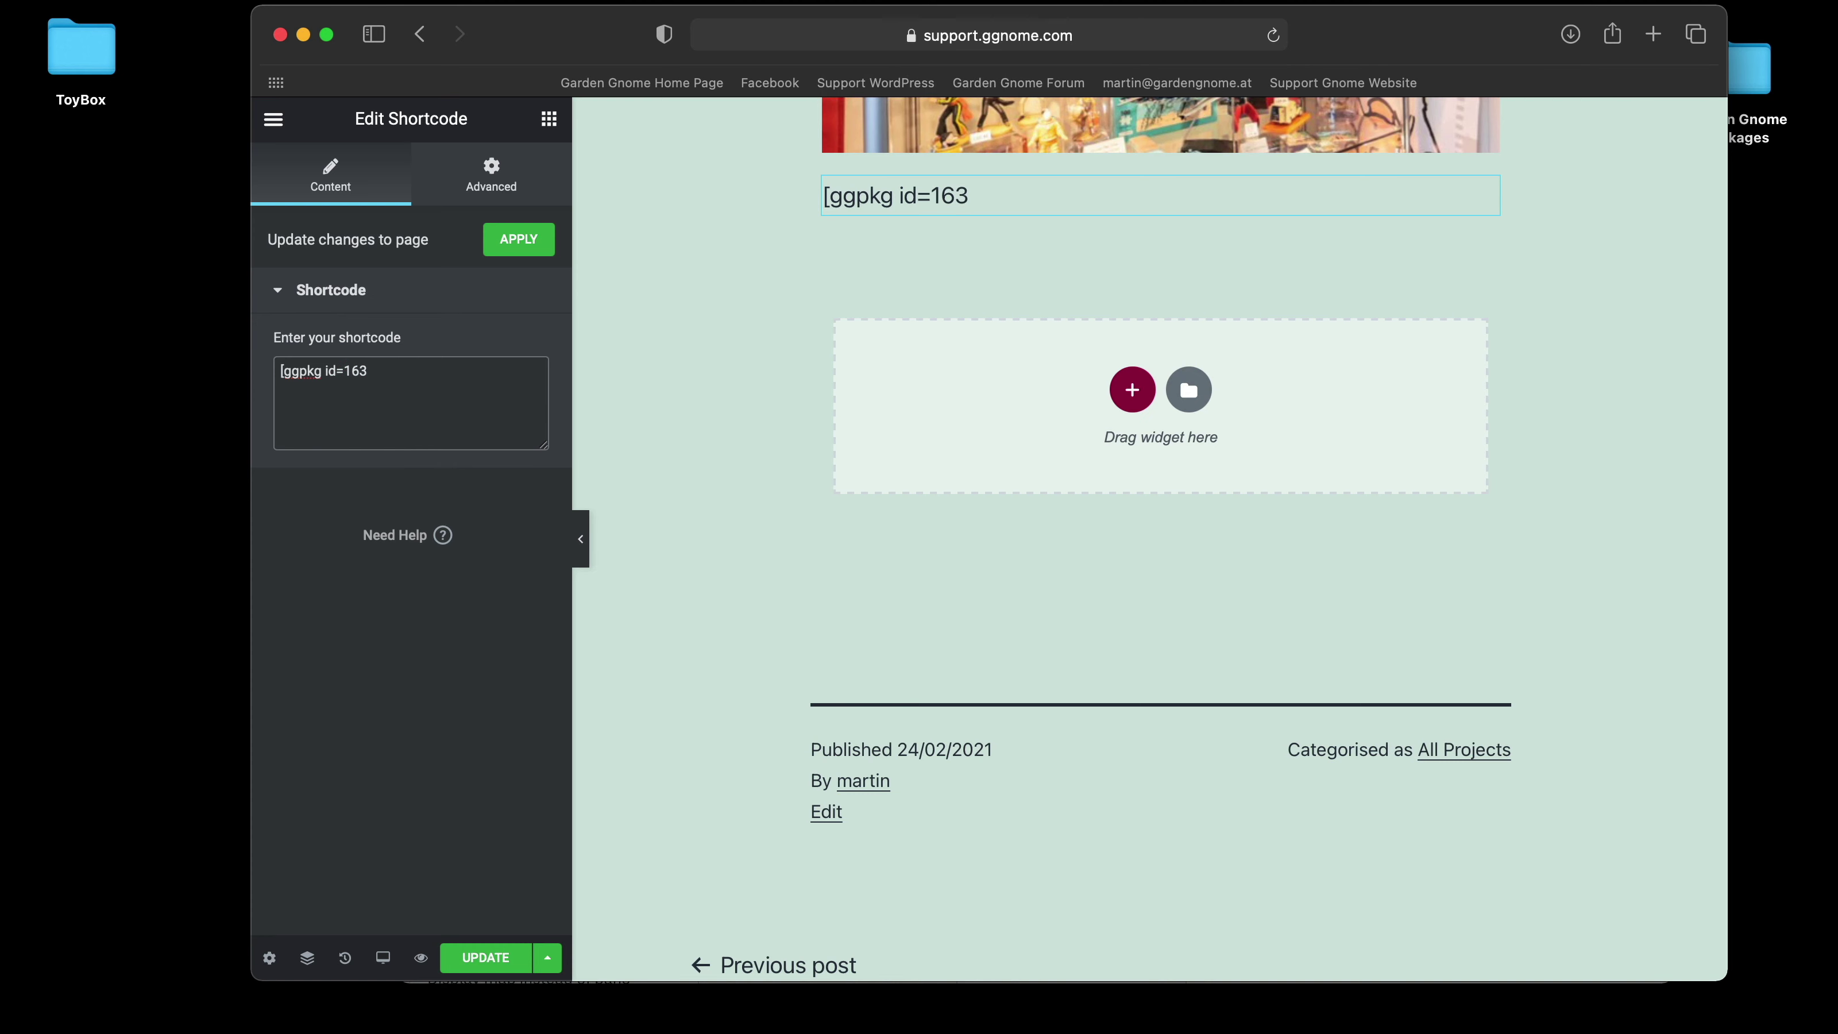
{"action": "type", "text": "]"}
{"action": "left_click", "coordinate": [362, 386]}
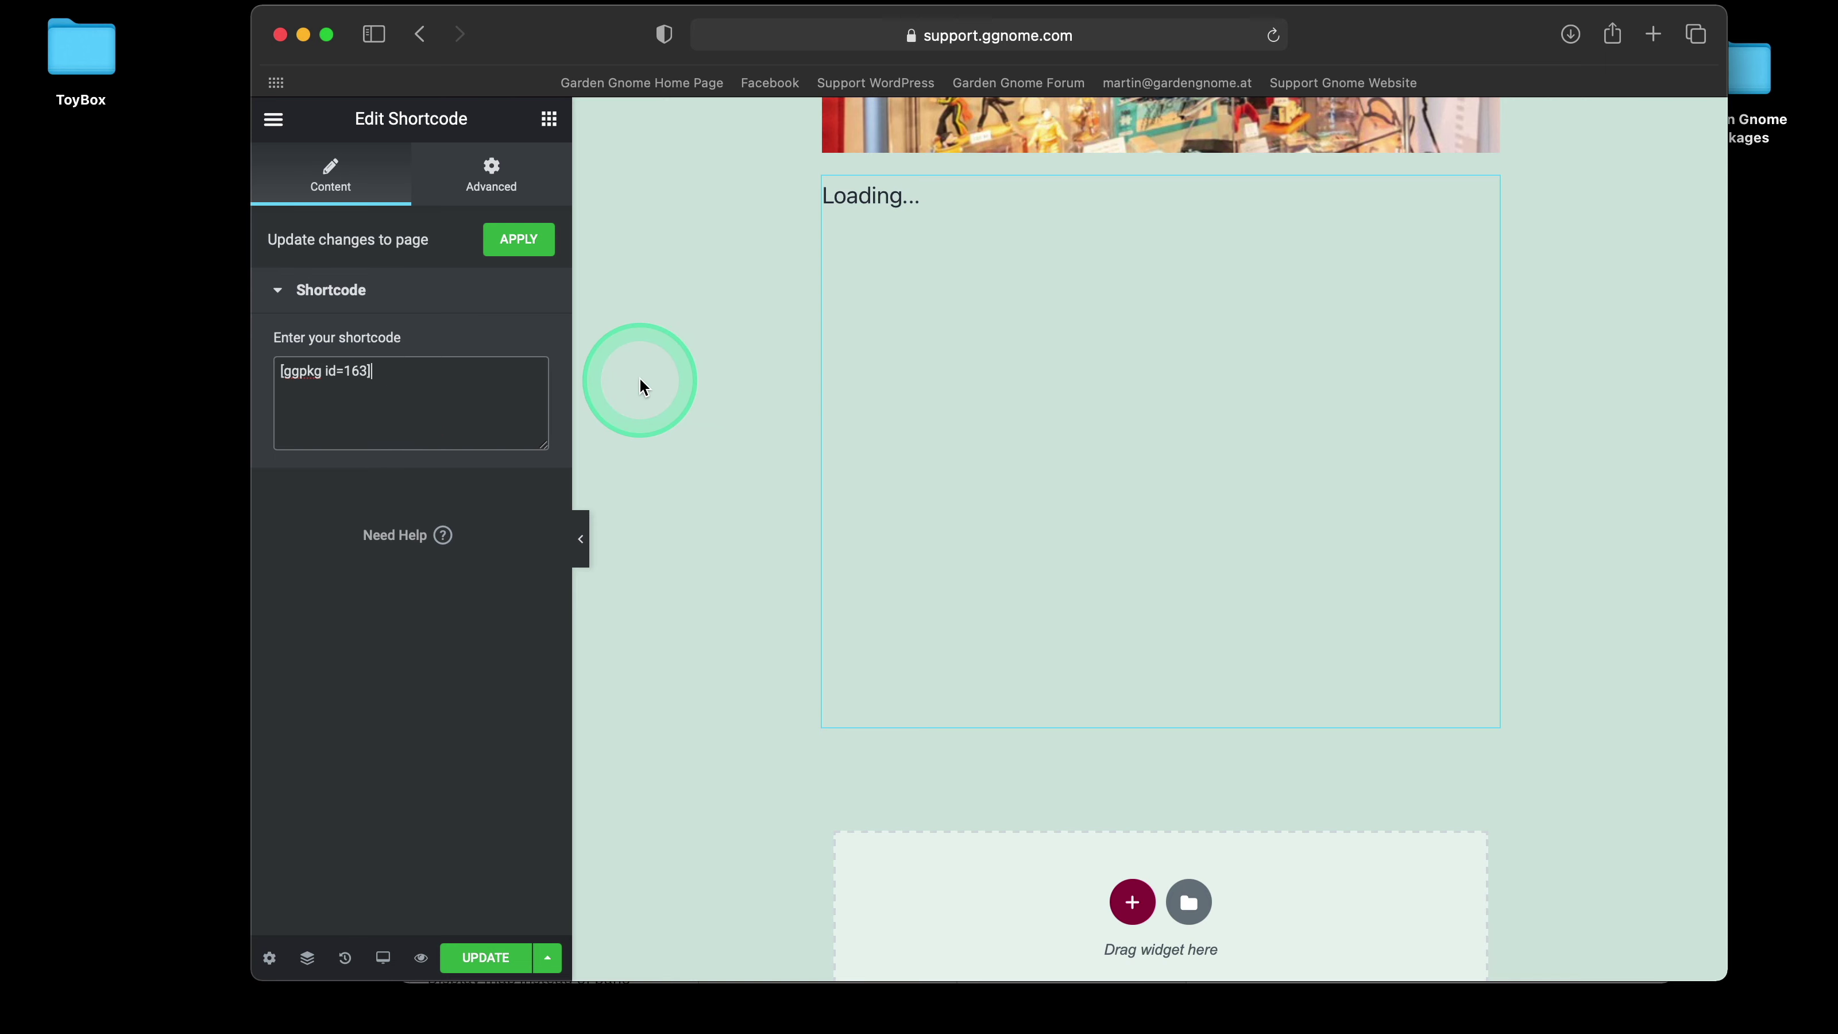
- Preview the Elementor #488 post changes in a new tab, check the embedded packages, and return to the Elementor editor
{"action": "left_click", "coordinate": [422, 958]}
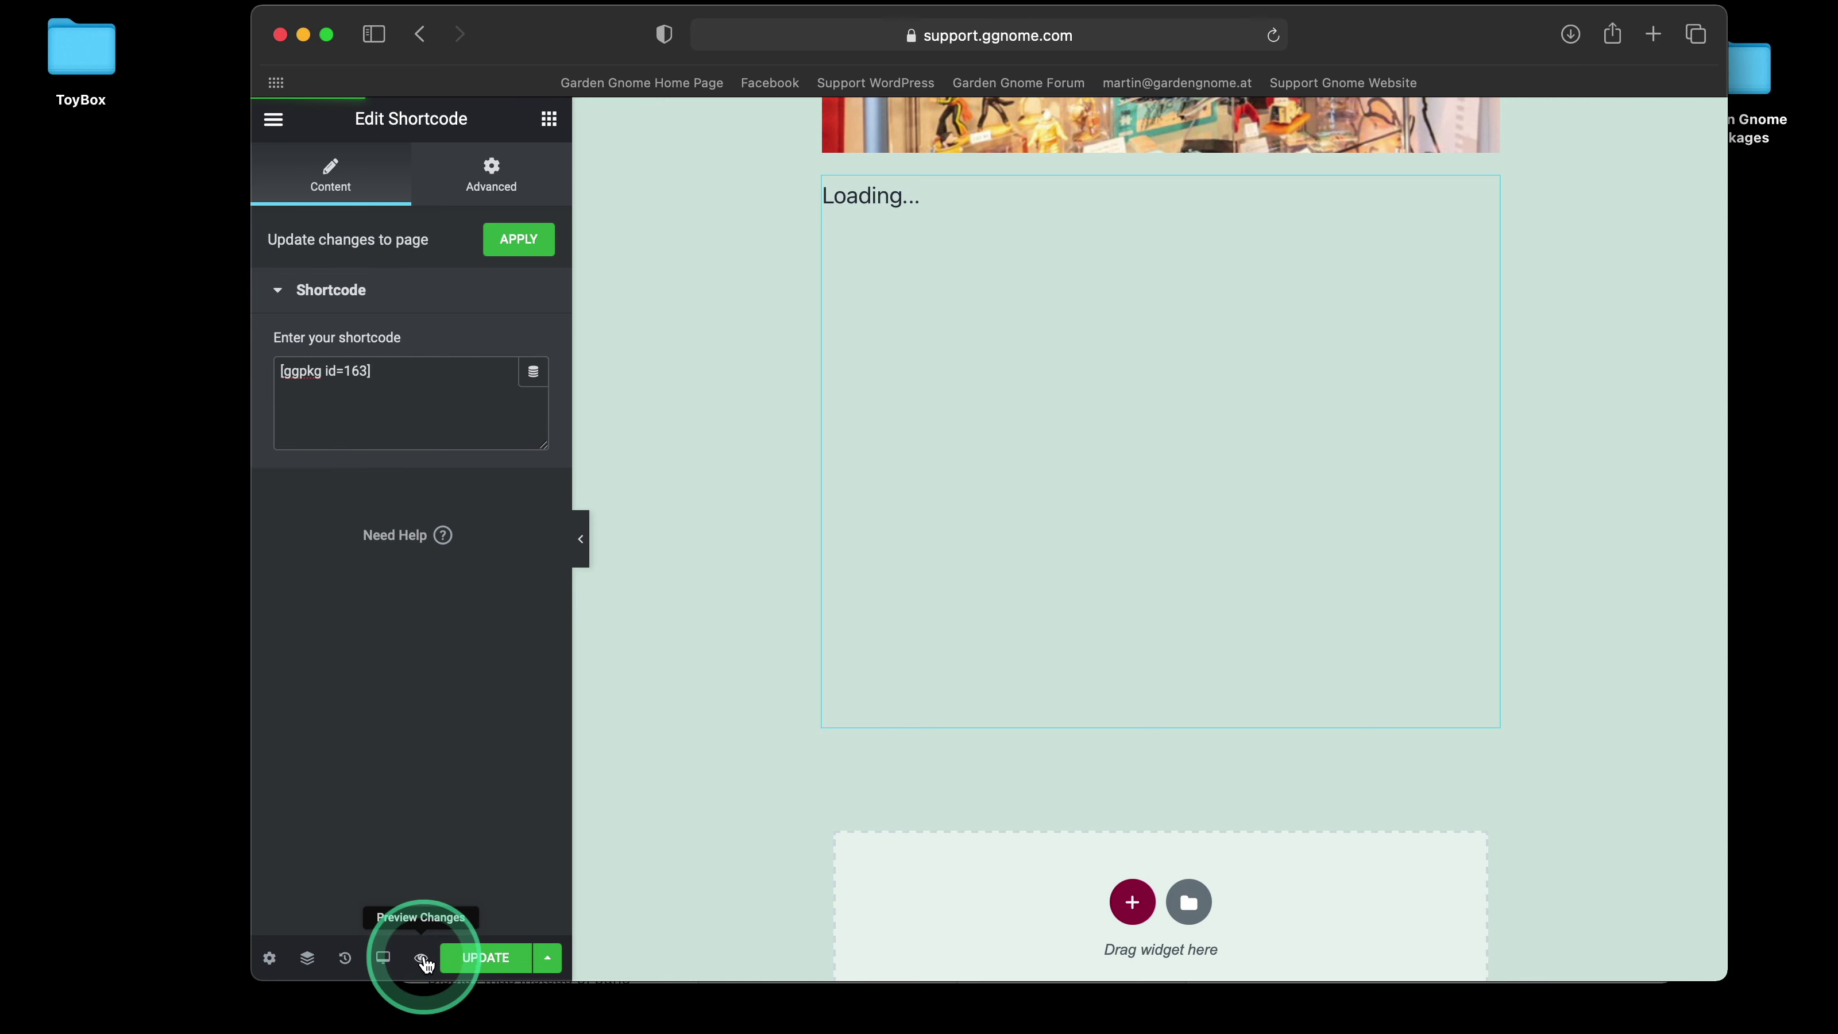
{"action": "scroll", "coordinate": [1571, 684], "scroll_direction": "down", "scroll_amount": 10}
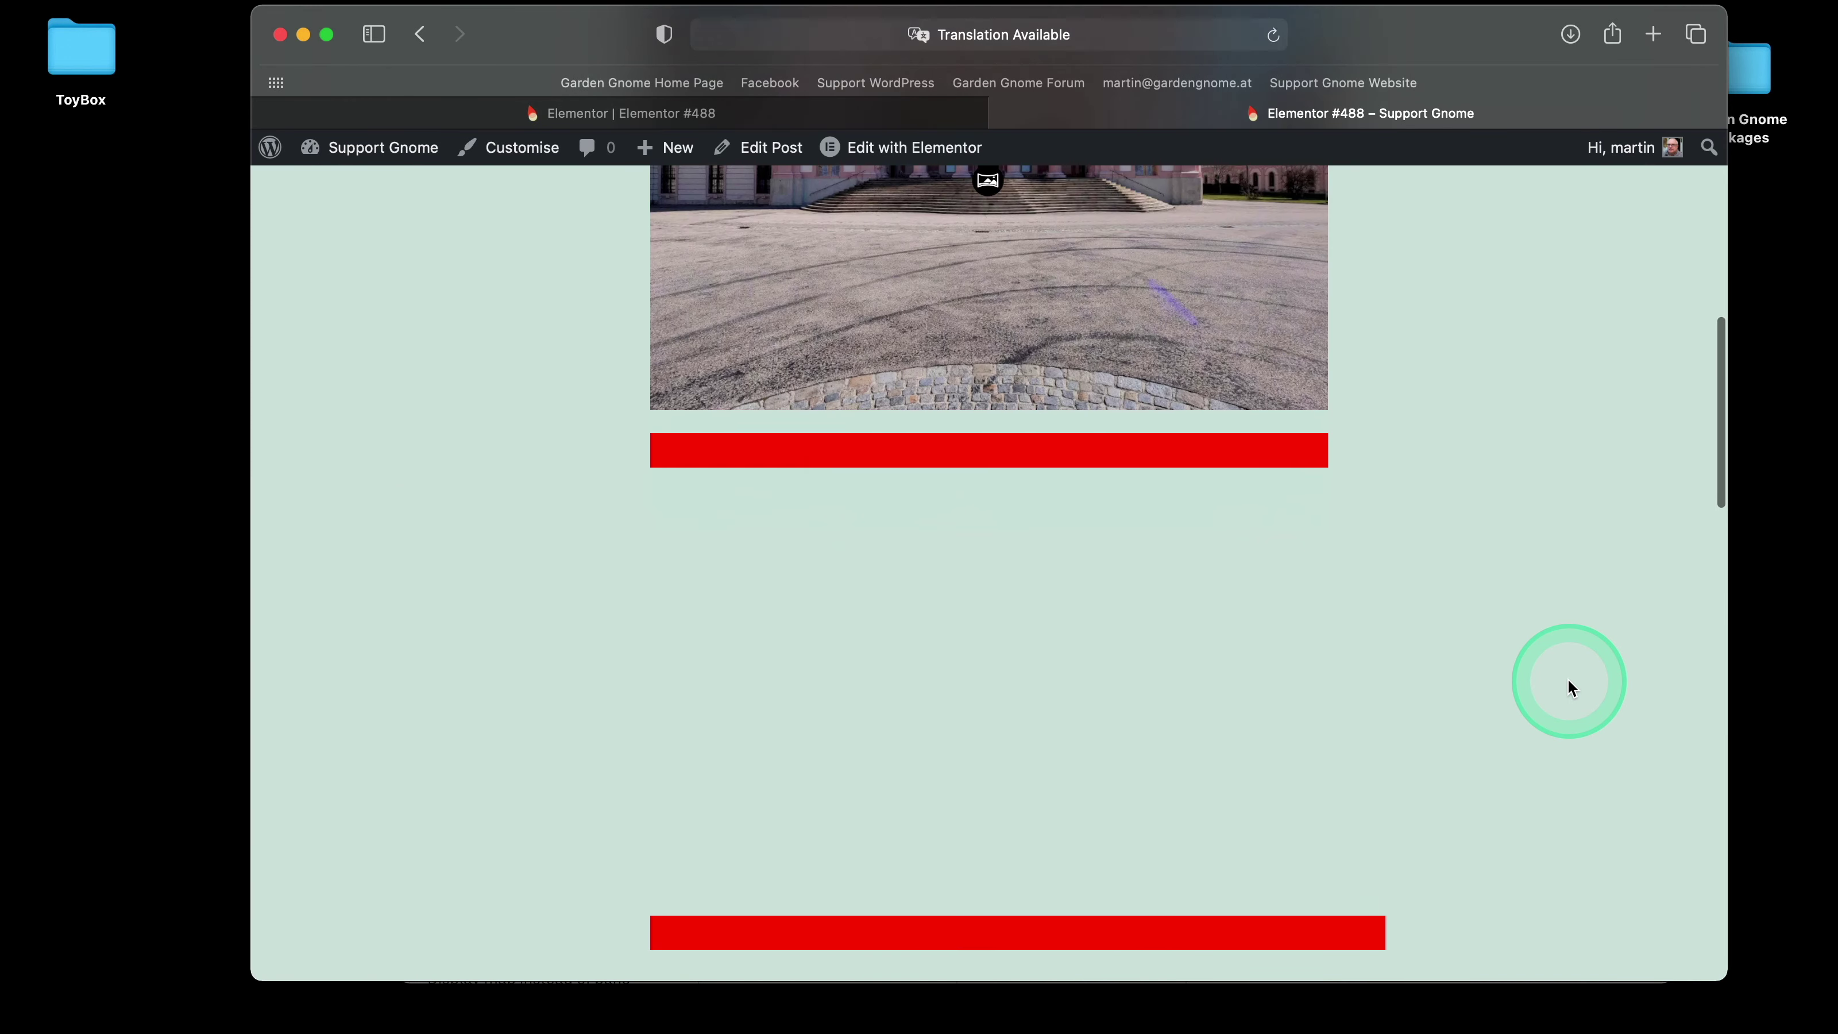
{"action": "scroll", "coordinate": [1100, 533], "scroll_direction": "down", "scroll_amount": 8}
{"action": "scroll", "coordinate": [1124, 551], "scroll_direction": "up", "scroll_amount": 8}
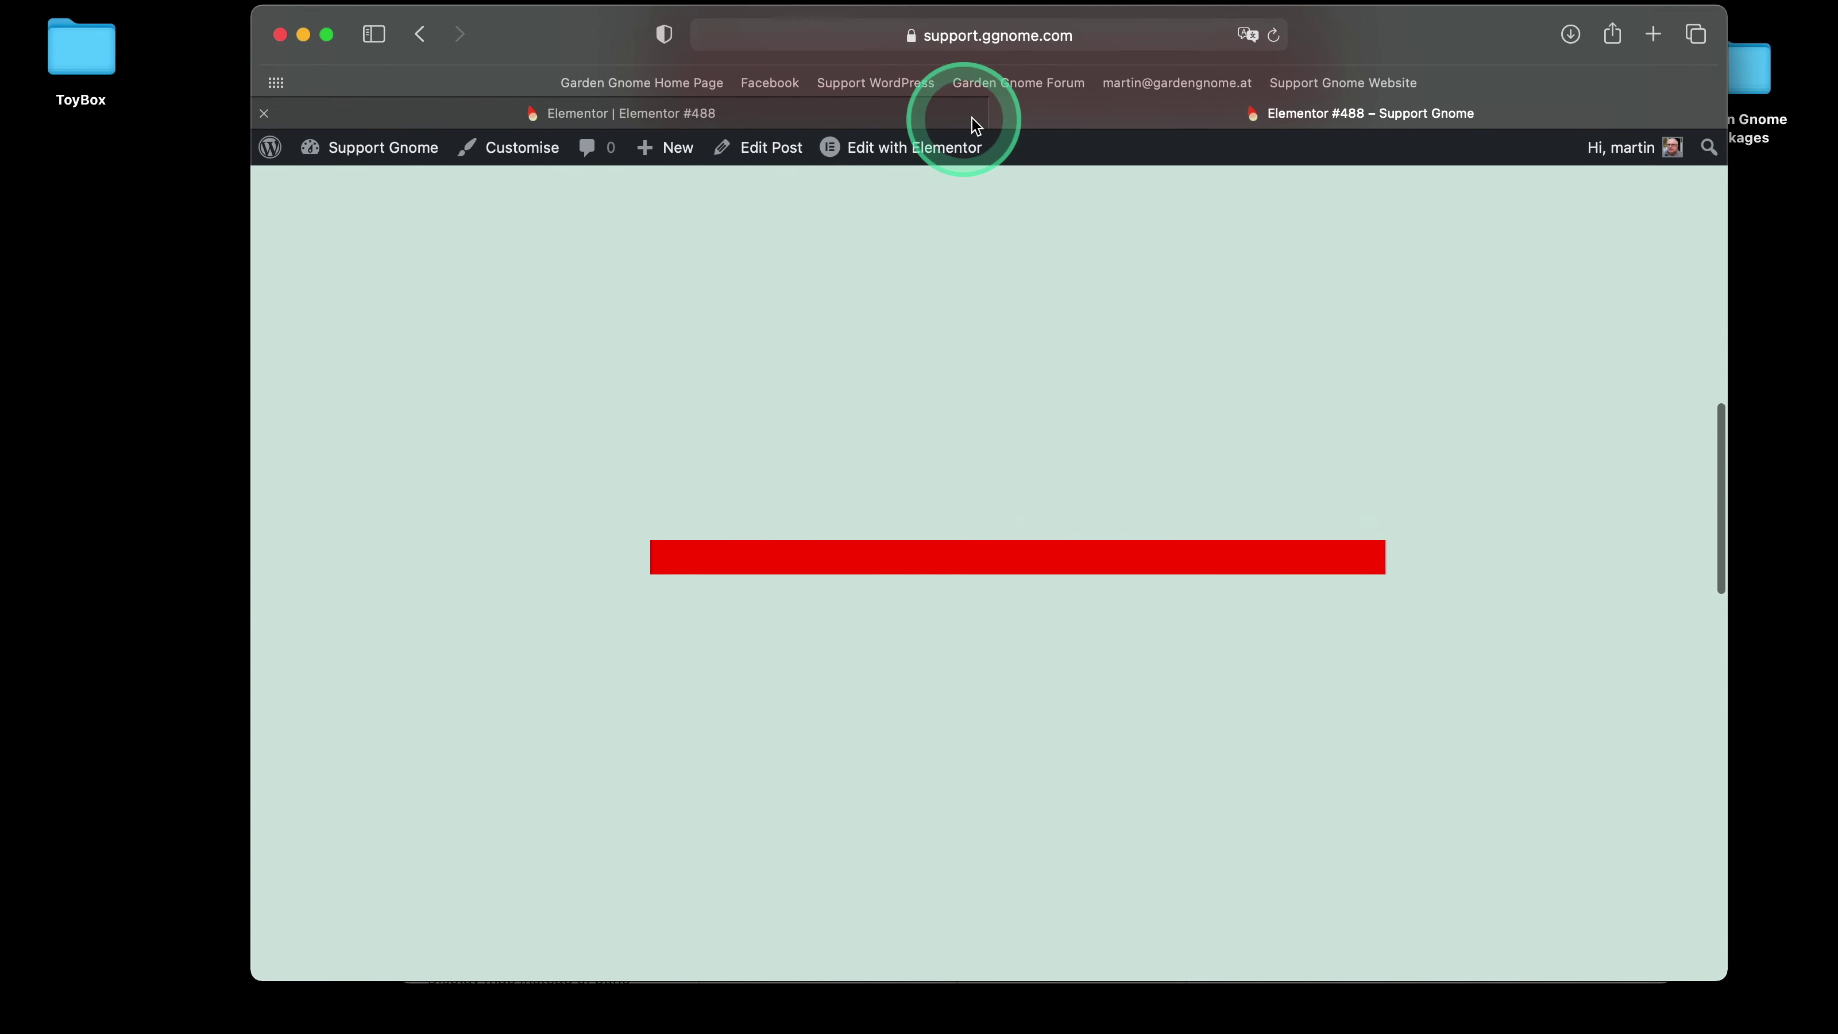
{"action": "left_click", "coordinate": [1002, 114]}
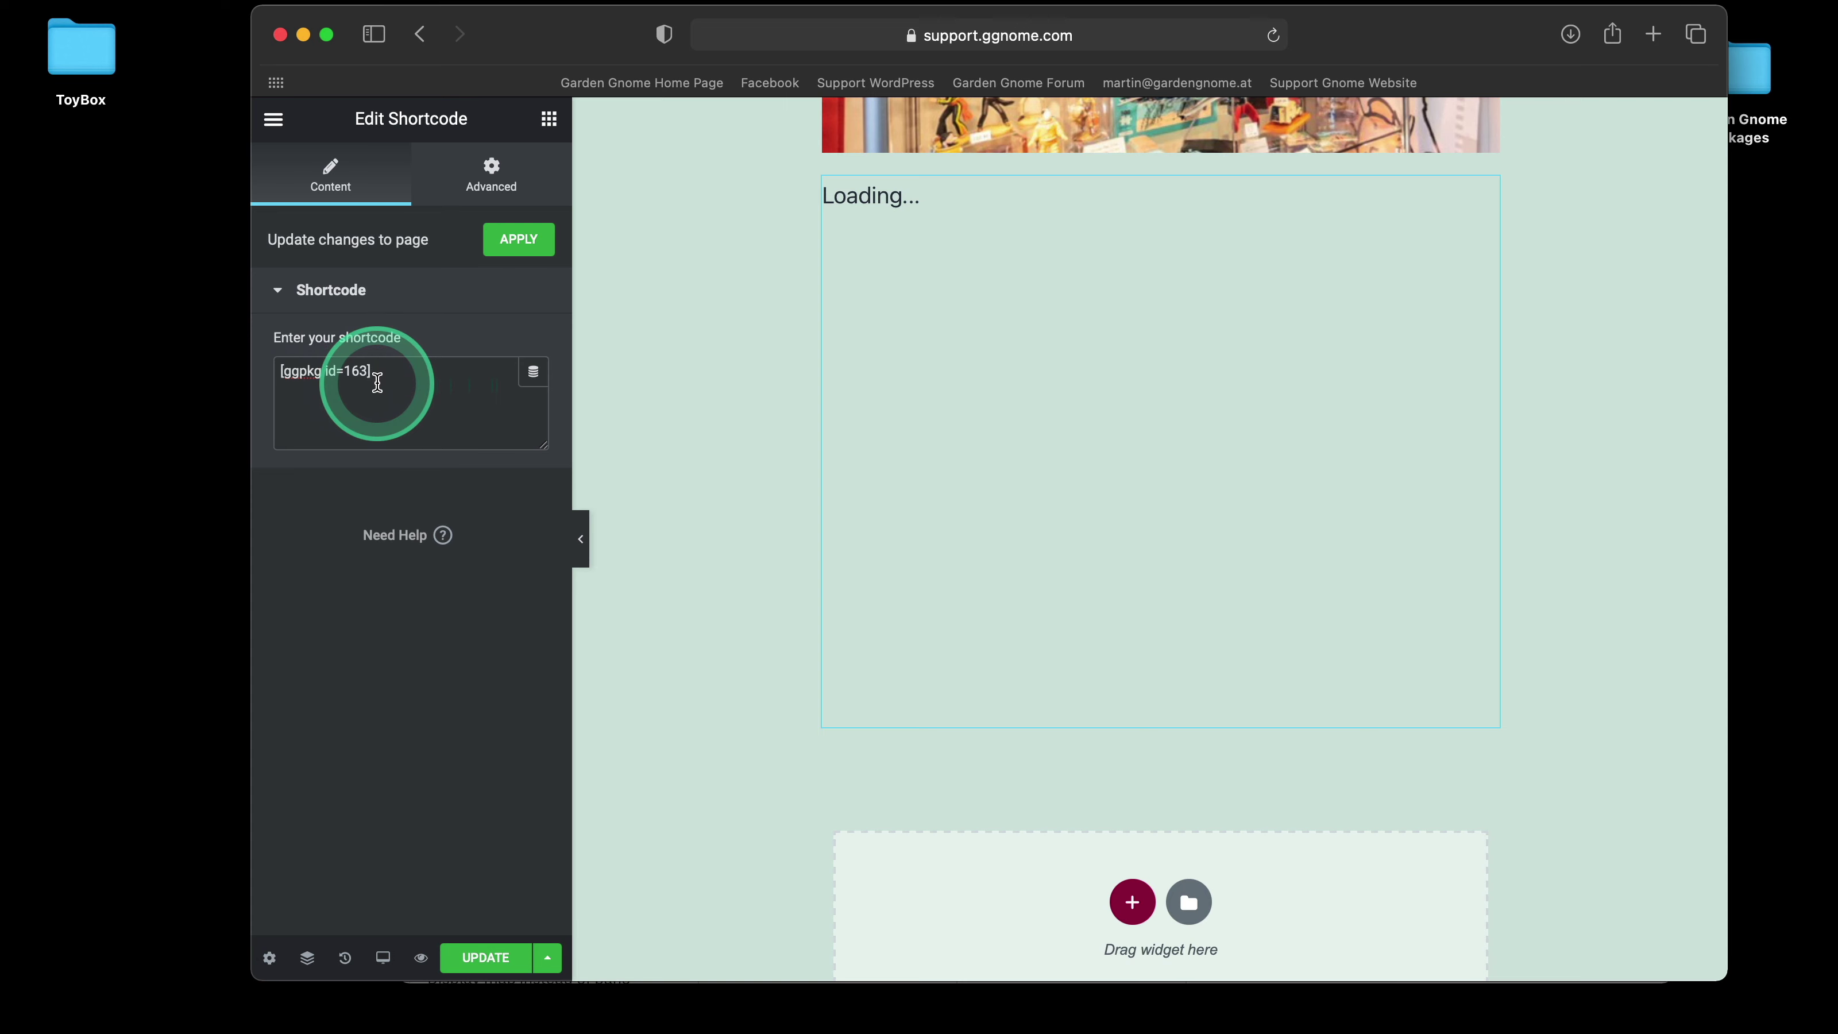
{"action": "left_click_drag", "start_coordinate": [269, 374], "coordinate": [390, 383]}
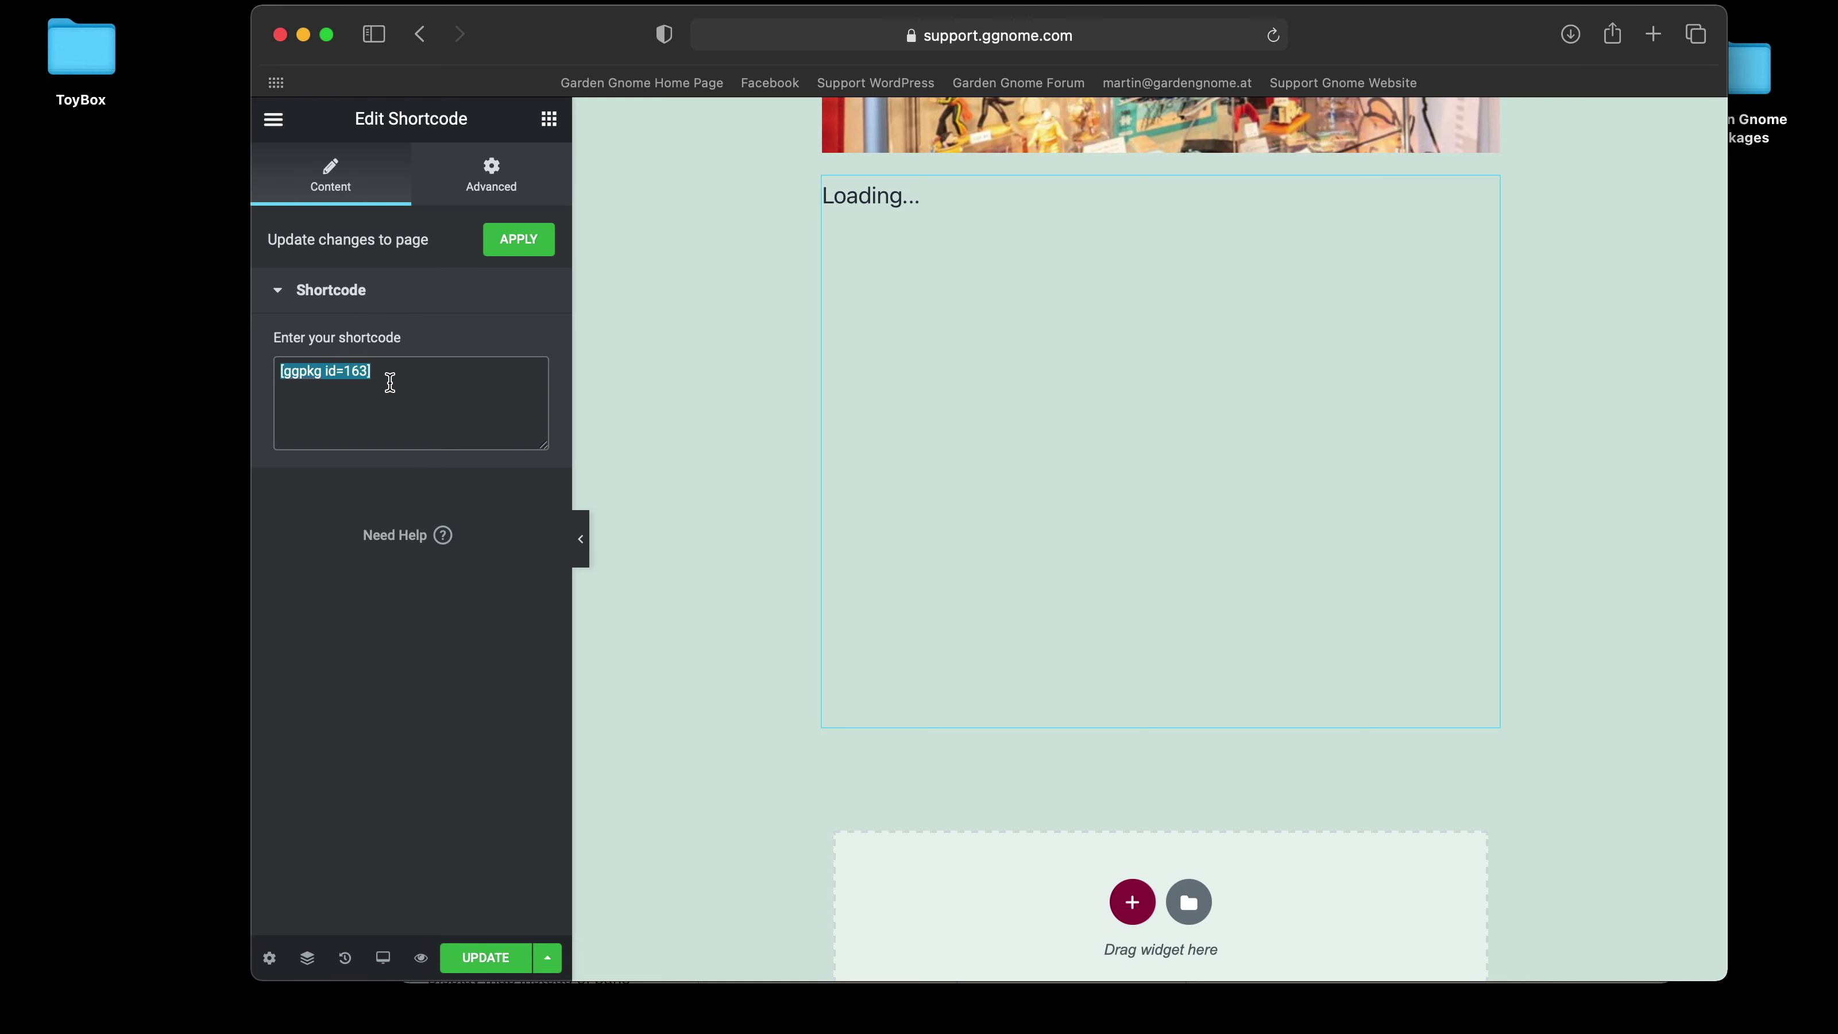
{"action": "mouse_move", "coordinate": [381, 380]}
{"action": "left_mouse_down"}
{"action": "mouse_move", "coordinate": [357, 381]}
{"action": "mouse_move", "coordinate": [414, 381]}
{"action": "left_mouse_up"}
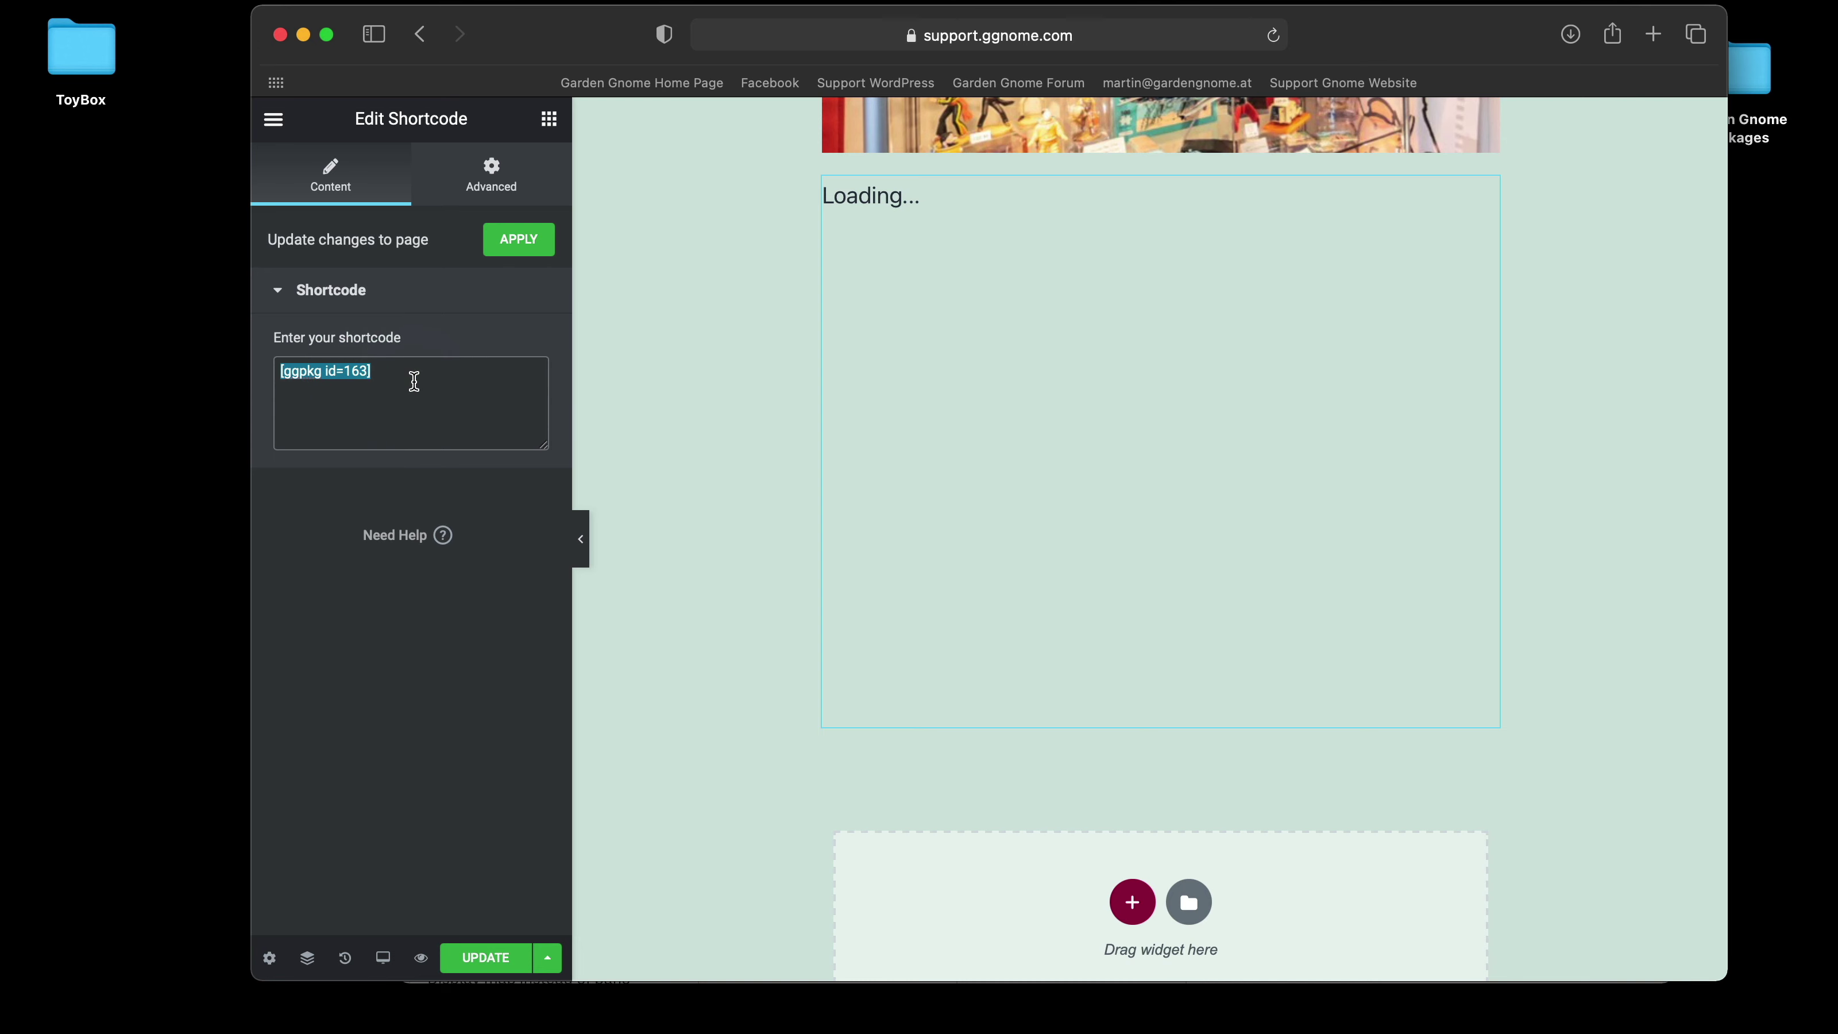
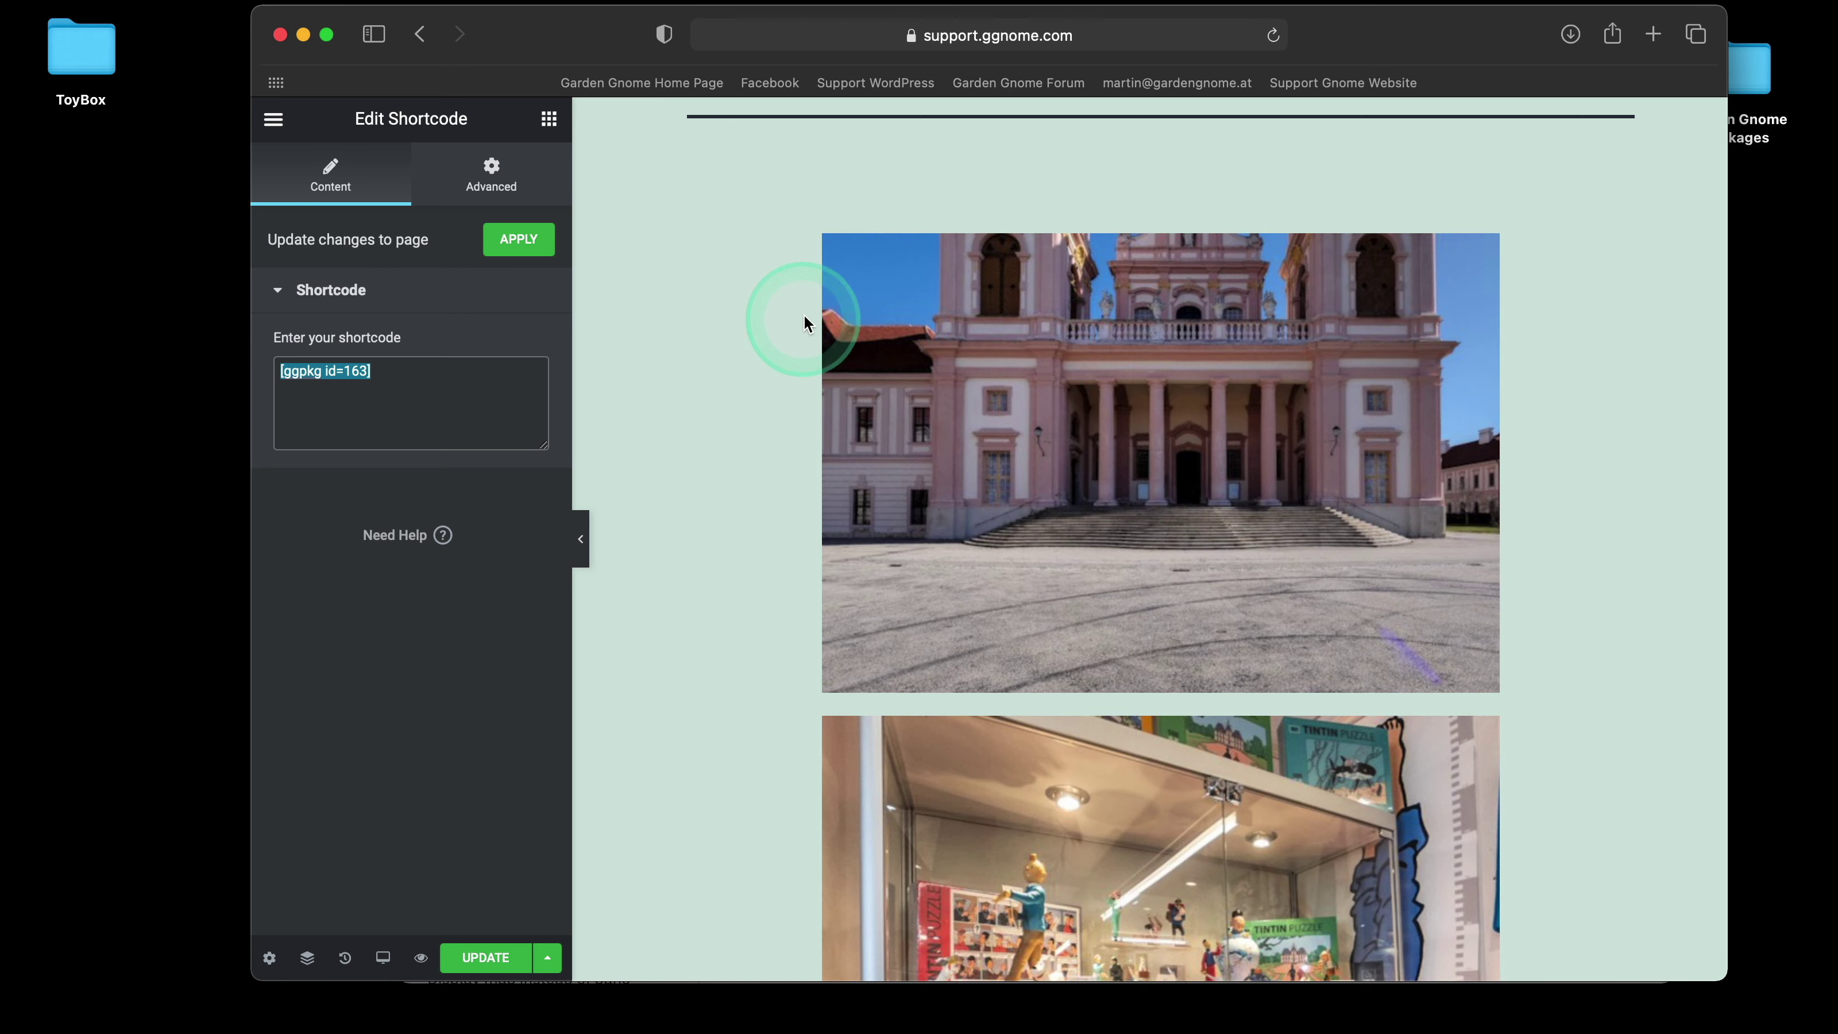
{"action": "left_click", "coordinate": [729, 337]}
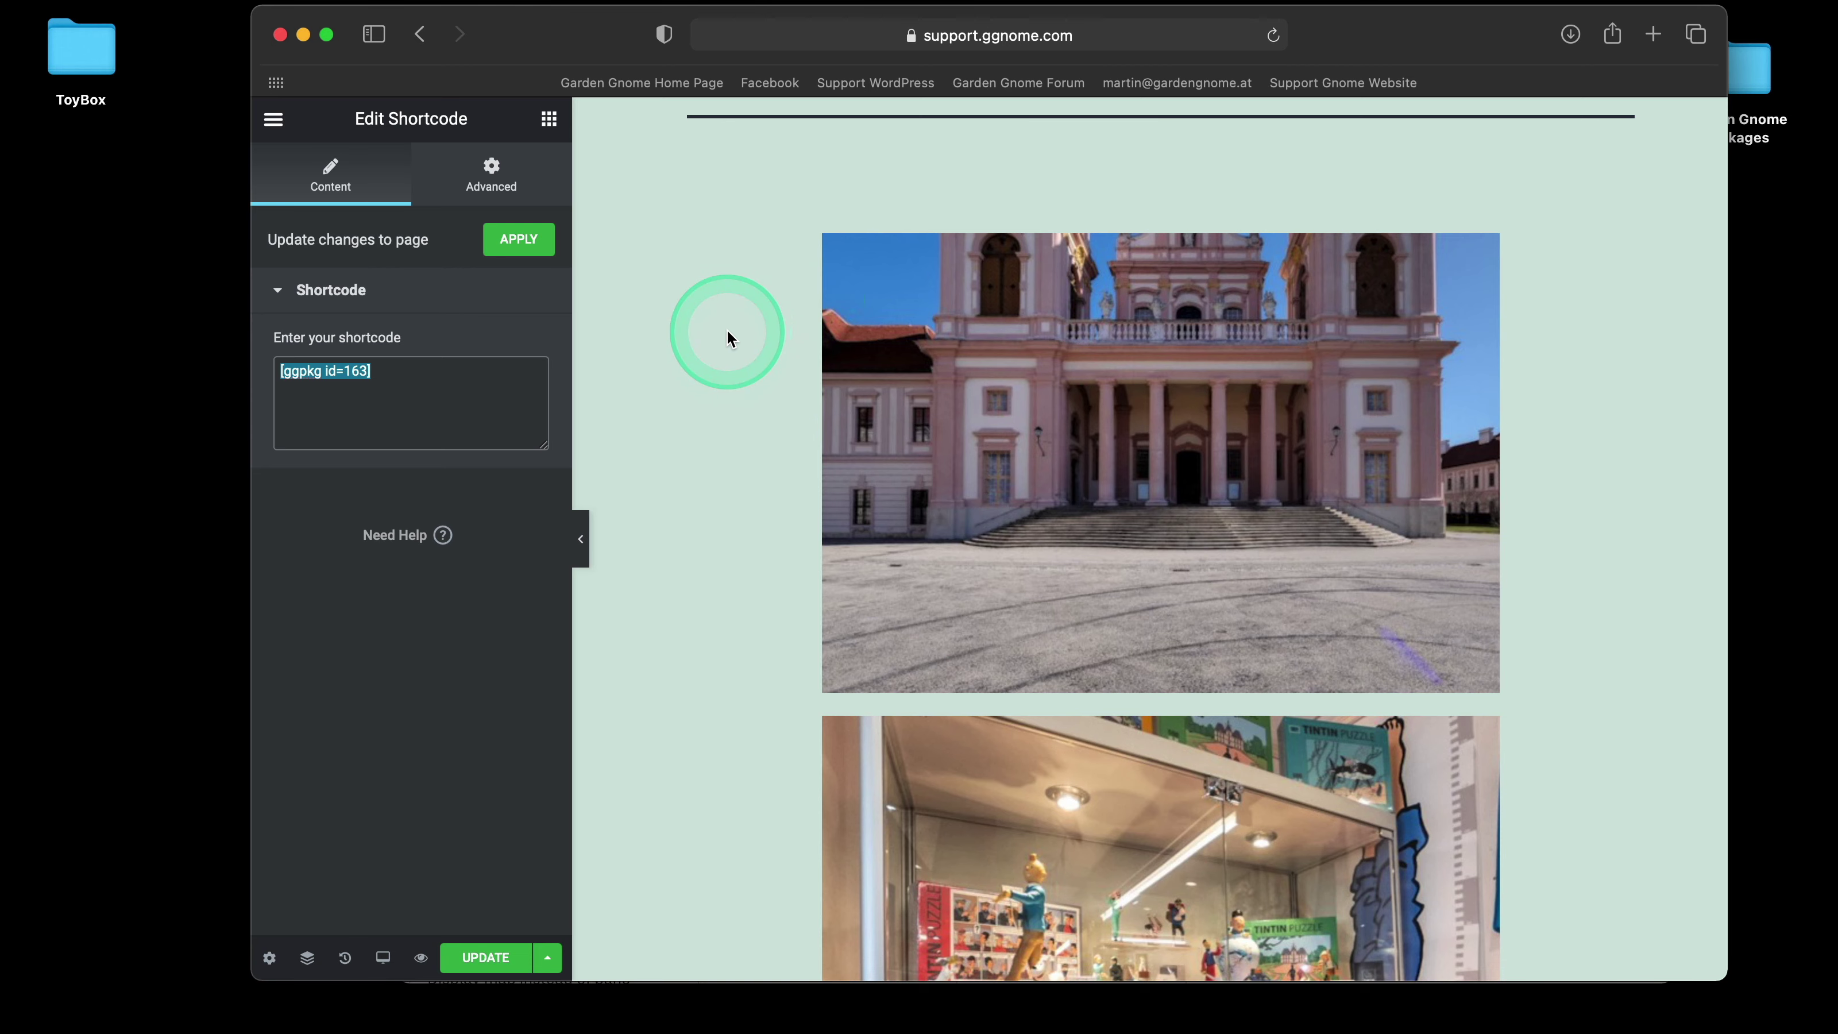
{"action": "scroll", "coordinate": [729, 337], "scroll_direction": "down", "scroll_amount": 1}
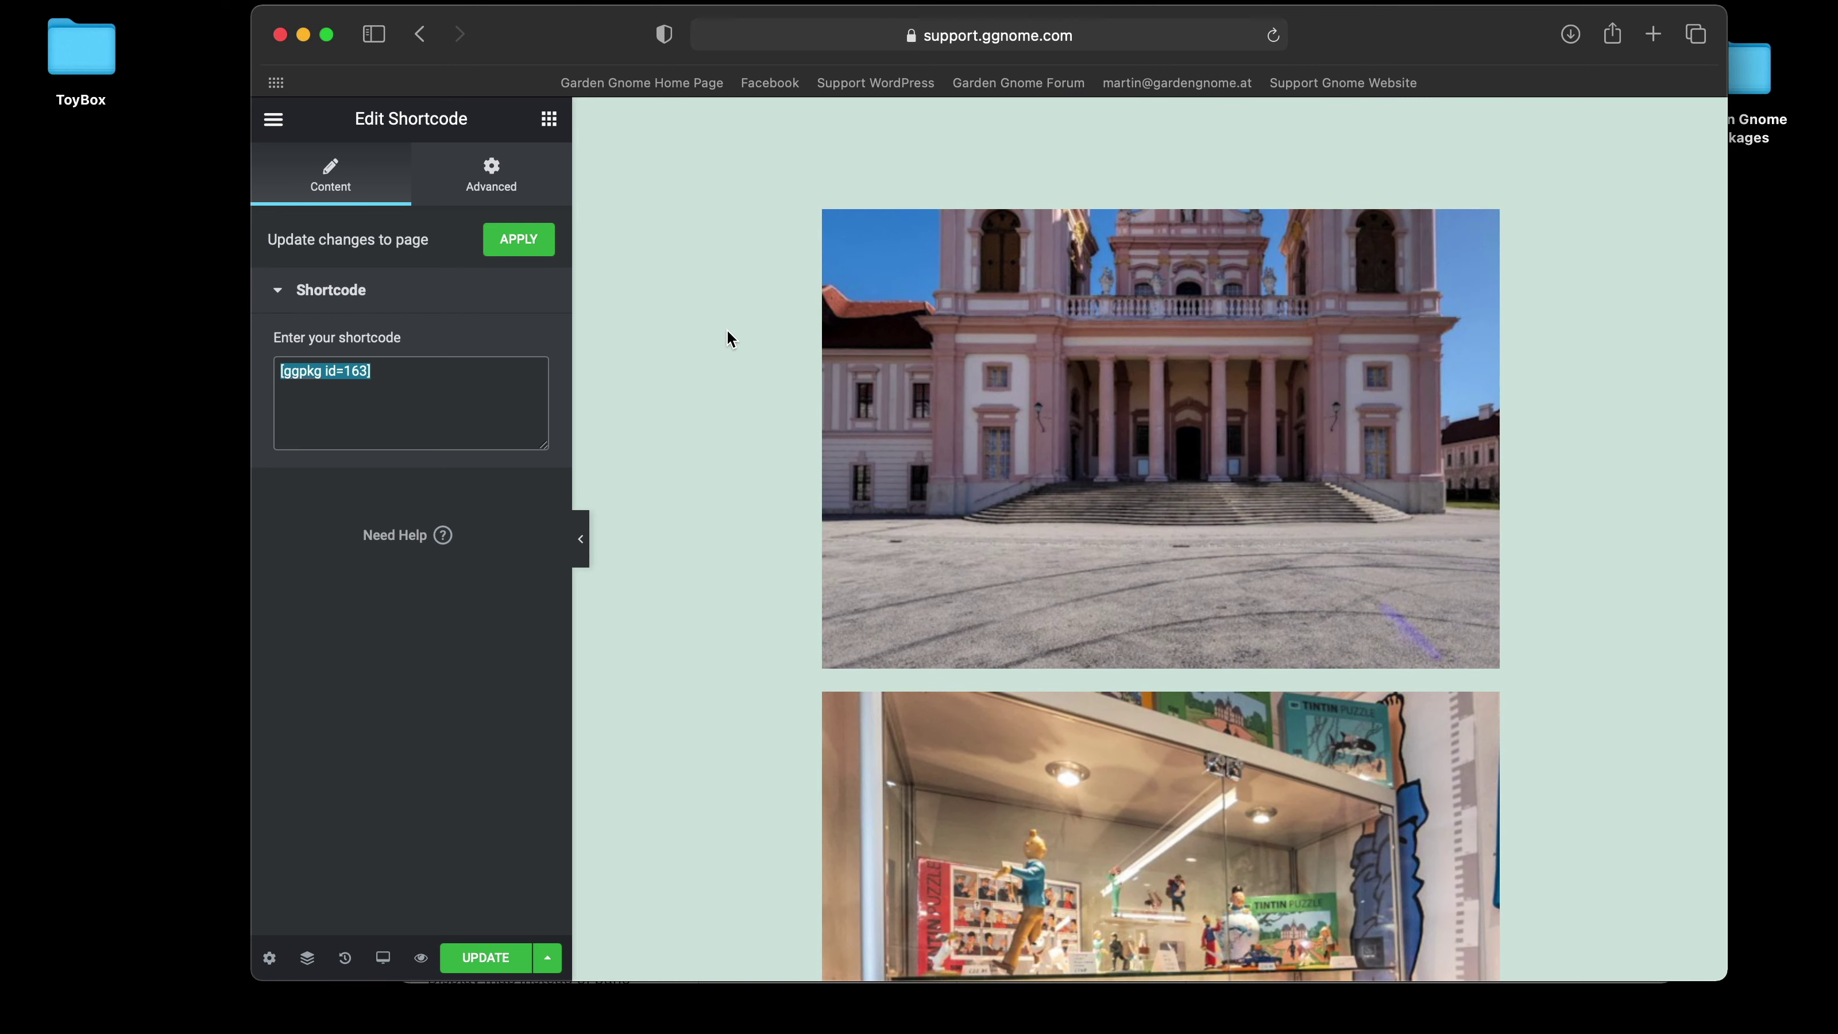
{"action": "scroll", "coordinate": [729, 337], "scroll_direction": "down", "scroll_amount": 2}
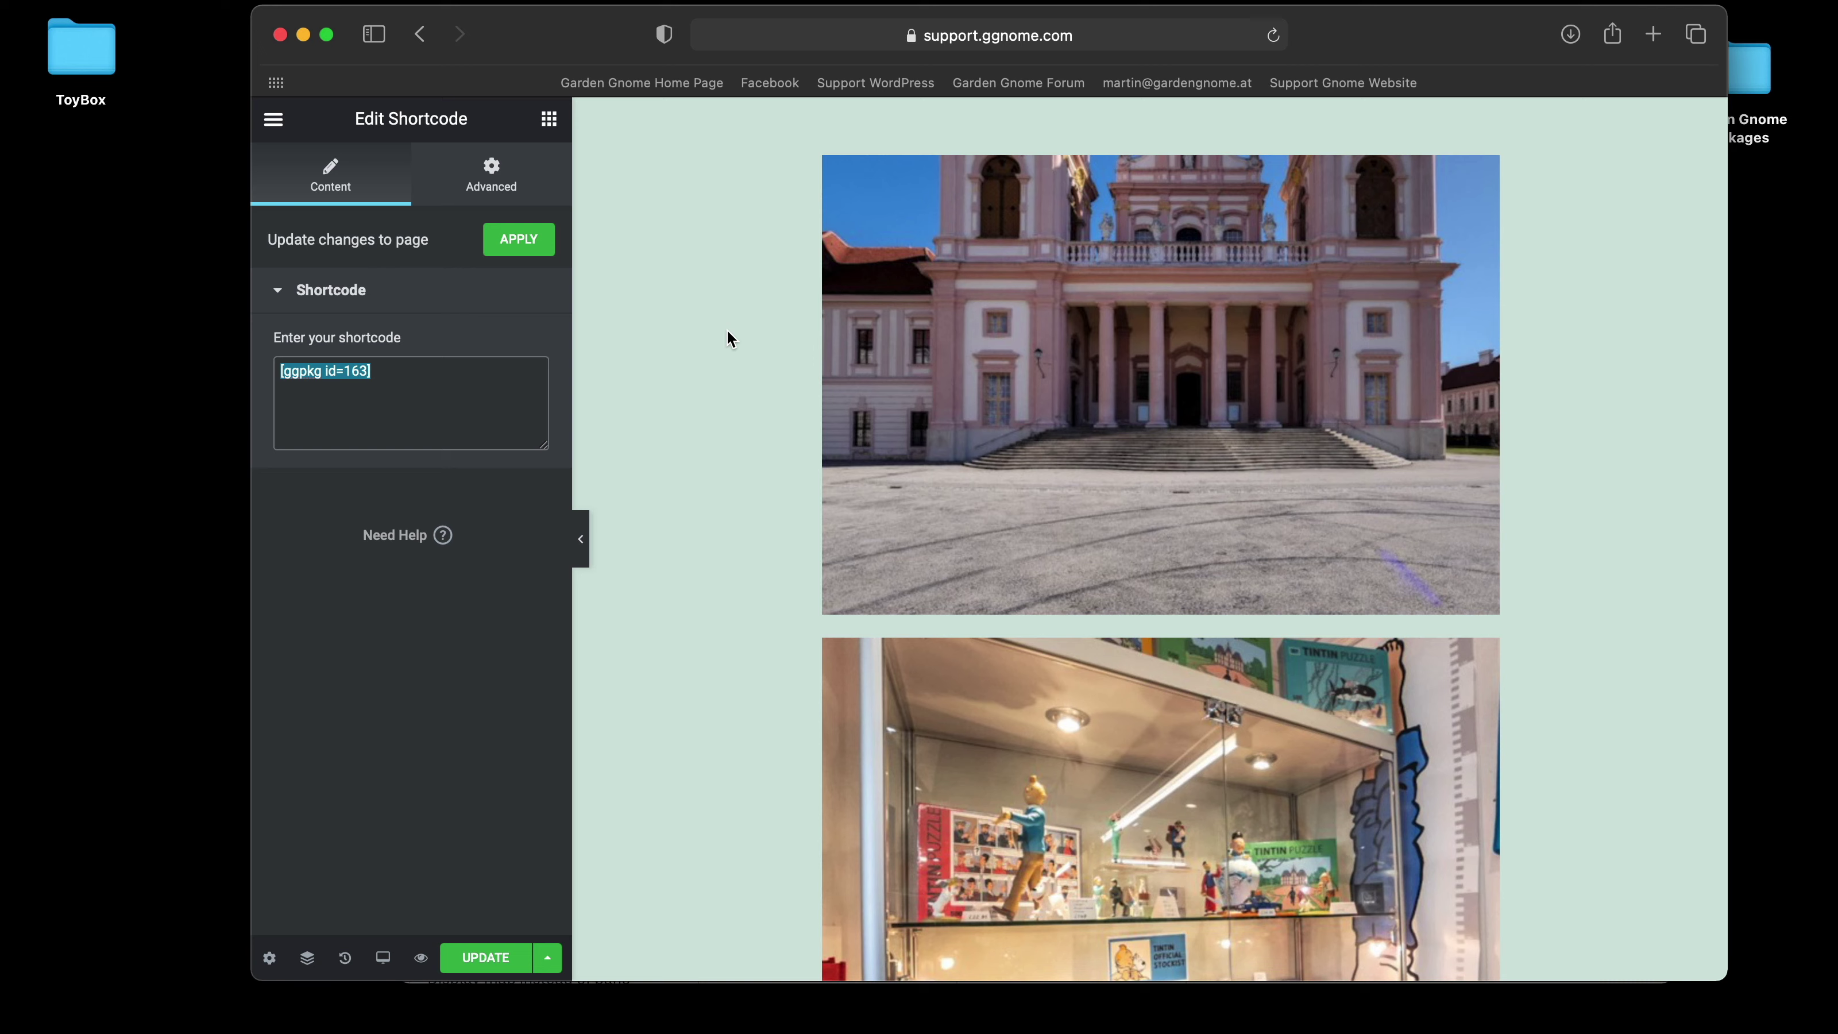
- Open the Applications folder in Finder, launch FileZilla, and dismiss its welcome dialog
{"action": "mouse_move", "coordinate": [800, 1030]}
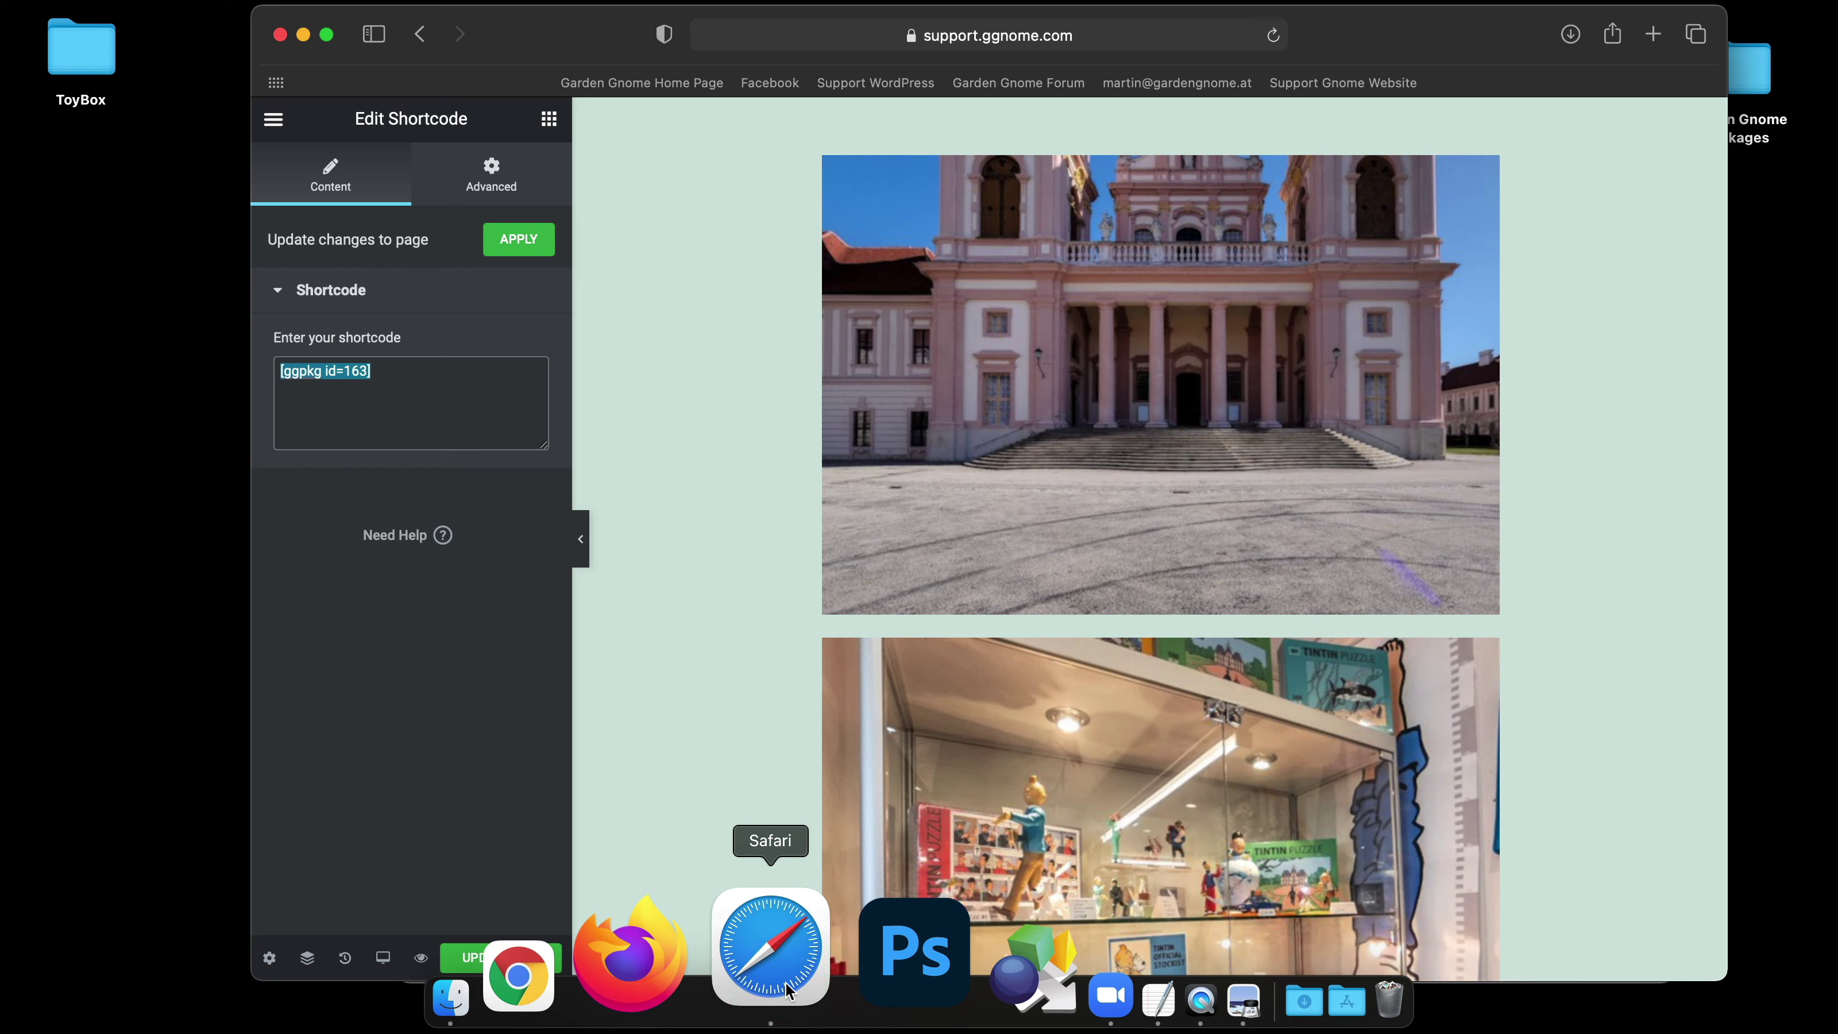
{"action": "left_click", "coordinate": [791, 990]}
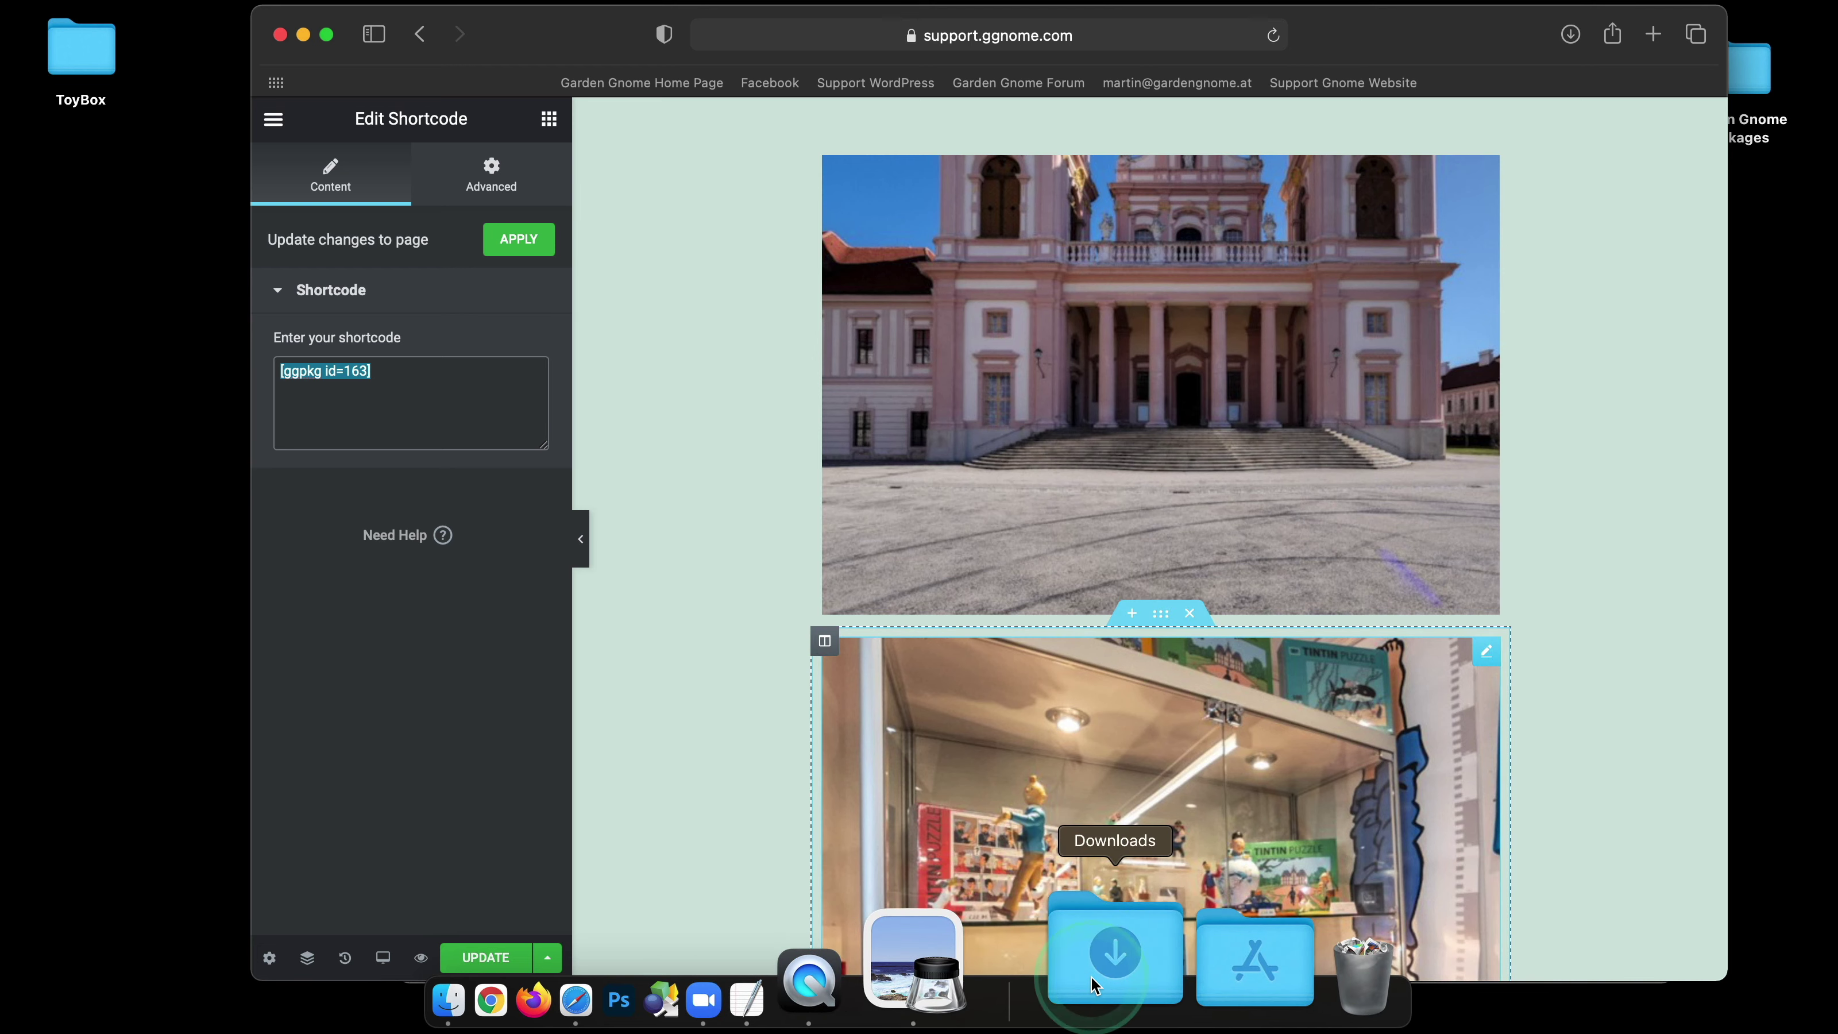
{"action": "left_click", "coordinate": [1136, 978]}
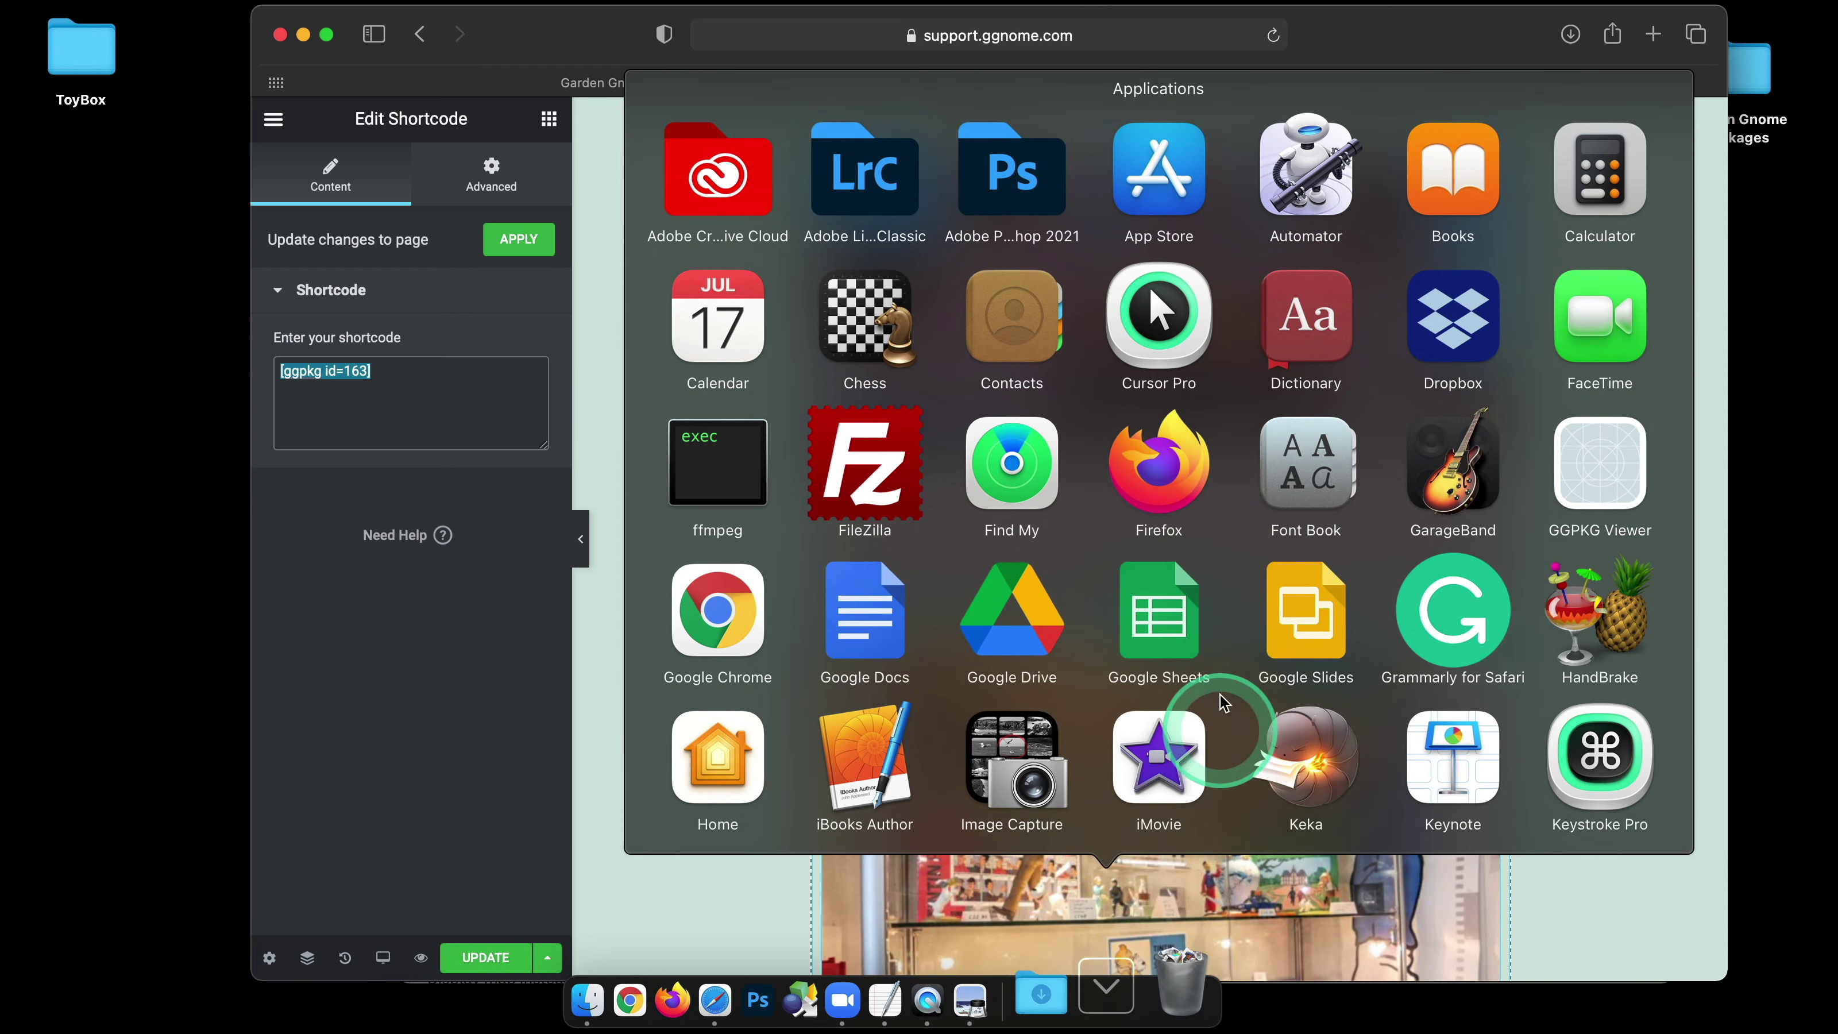
{"action": "scroll", "coordinate": [1220, 700], "scroll_direction": "down", "scroll_amount": 5}
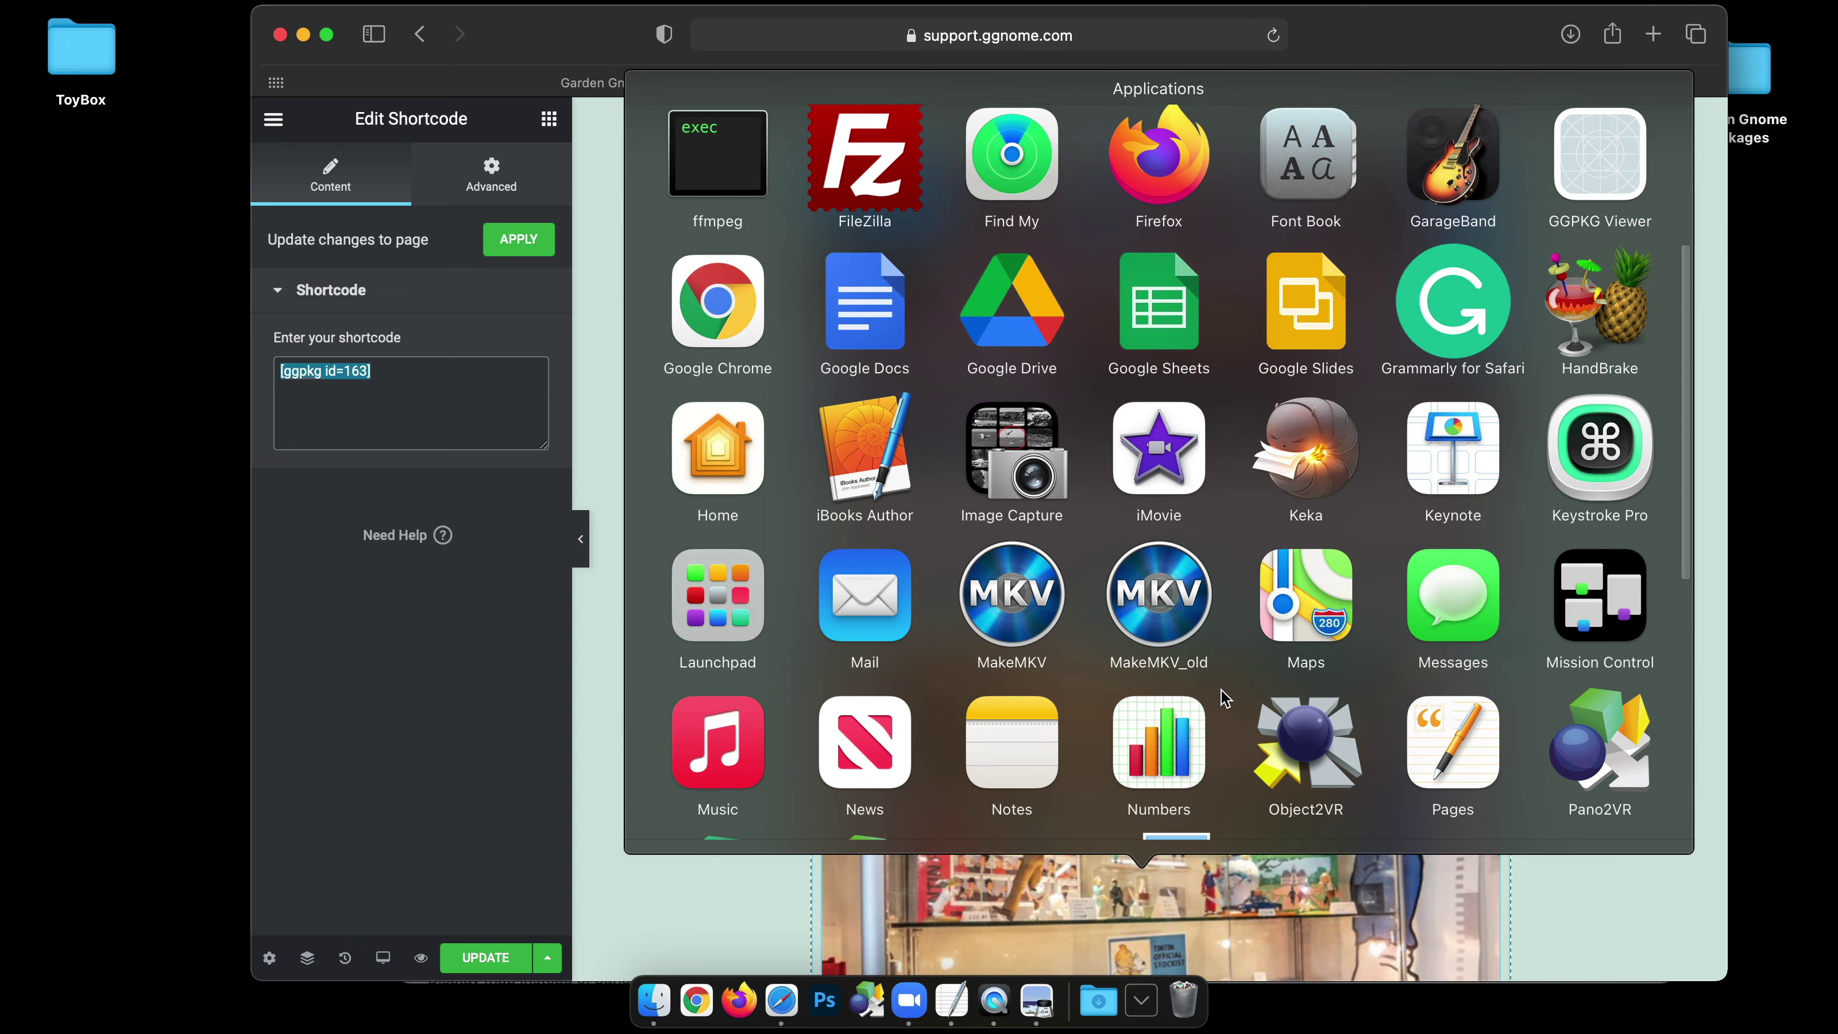
{"action": "scroll", "coordinate": [1223, 697], "scroll_direction": "down", "scroll_amount": 6}
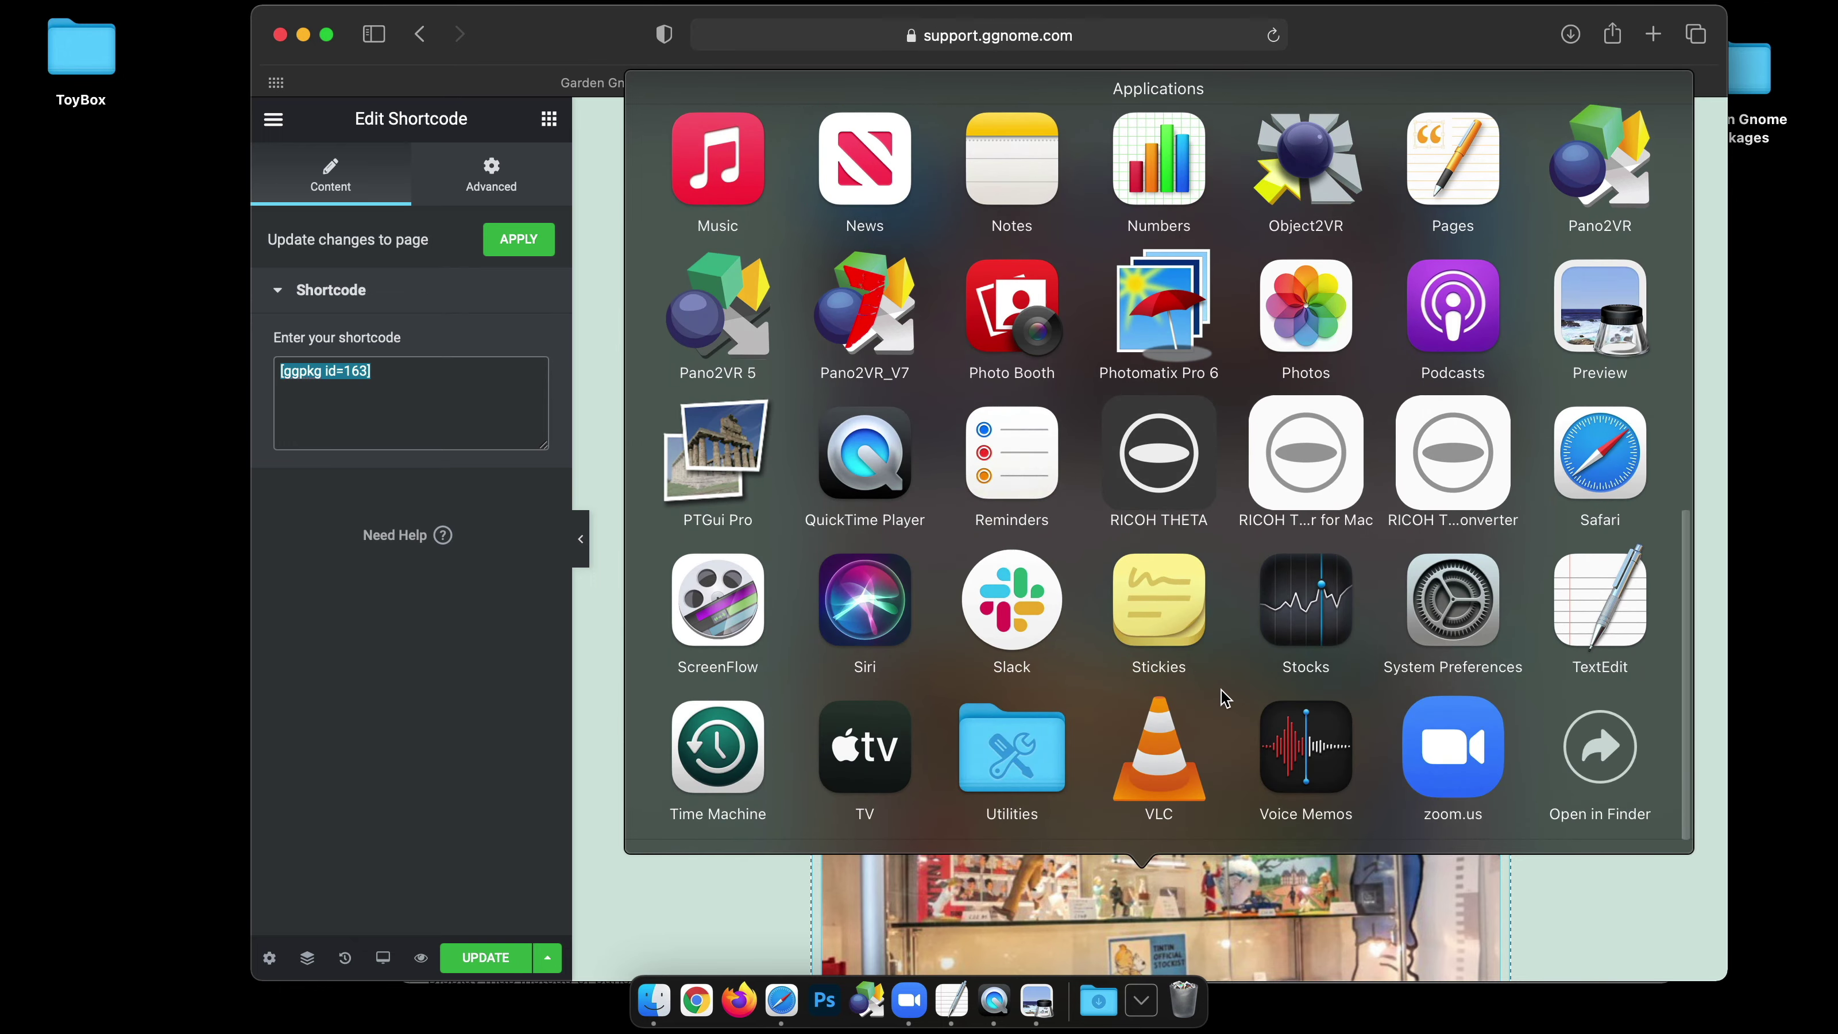
{"action": "left_click", "coordinate": [1599, 753]}
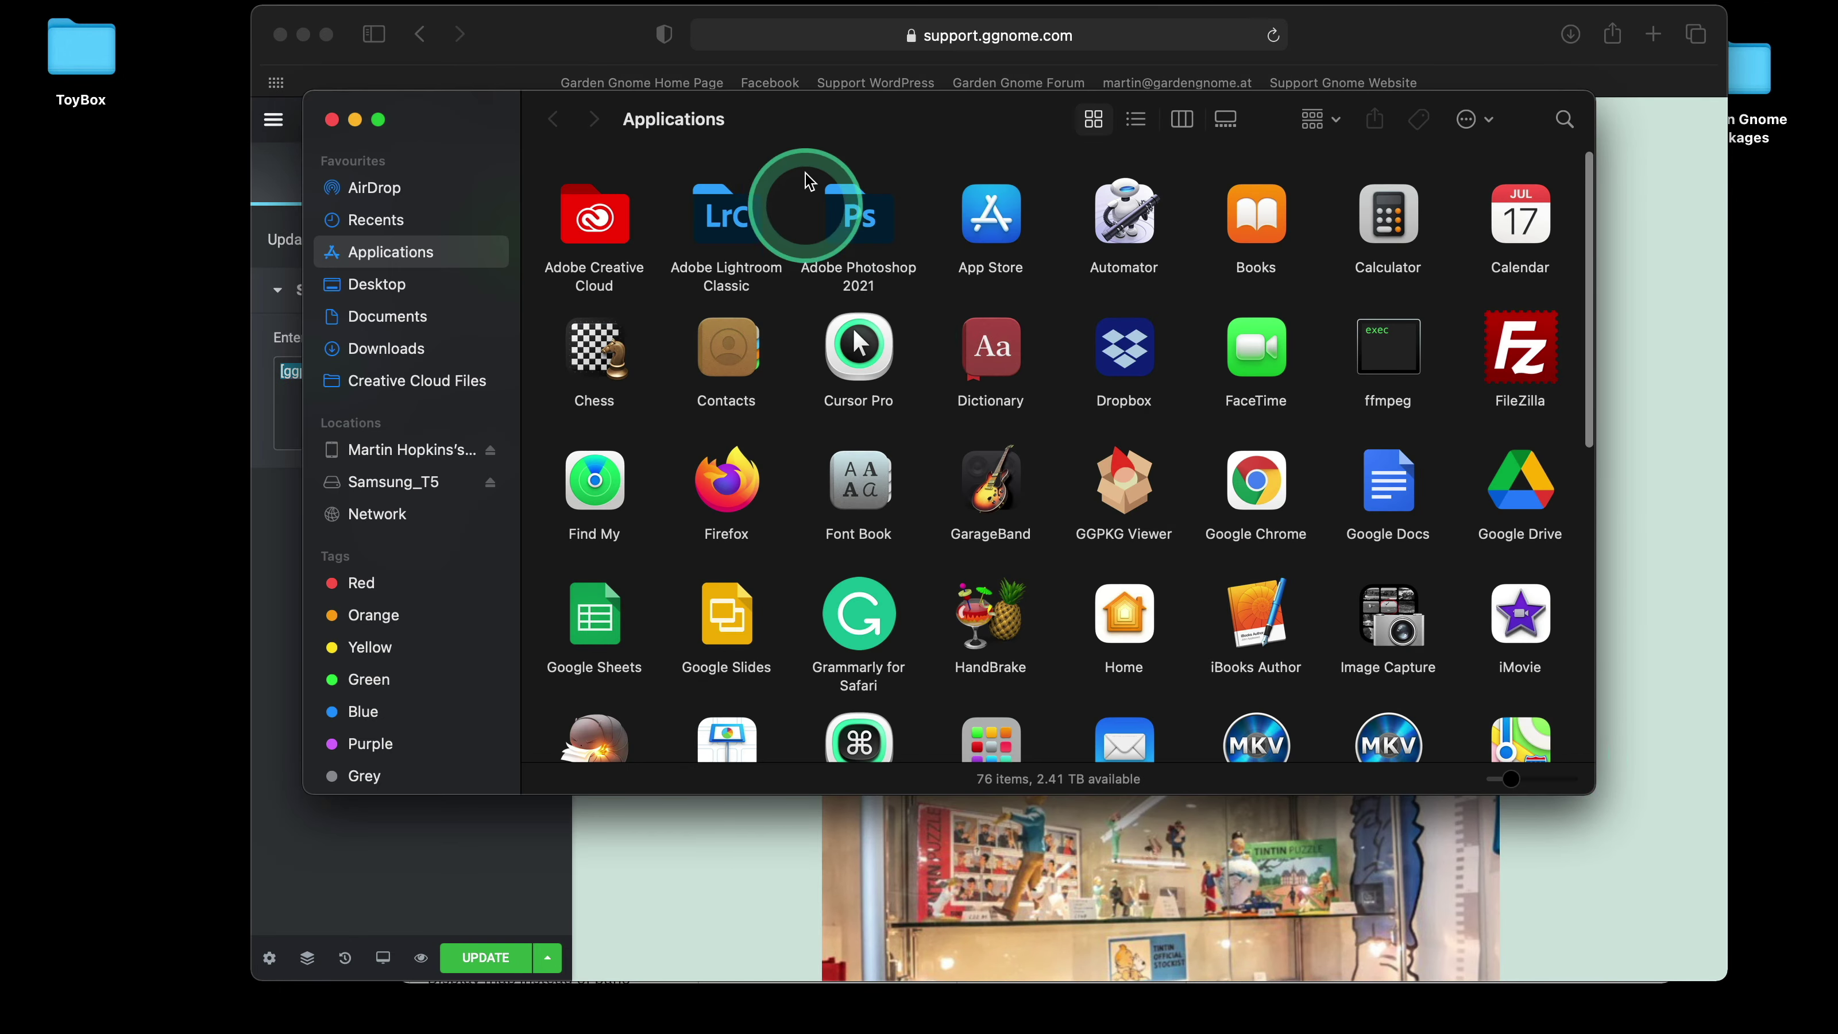
{"action": "left_click_drag", "start_coordinate": [809, 181], "coordinate": [821, 90]}
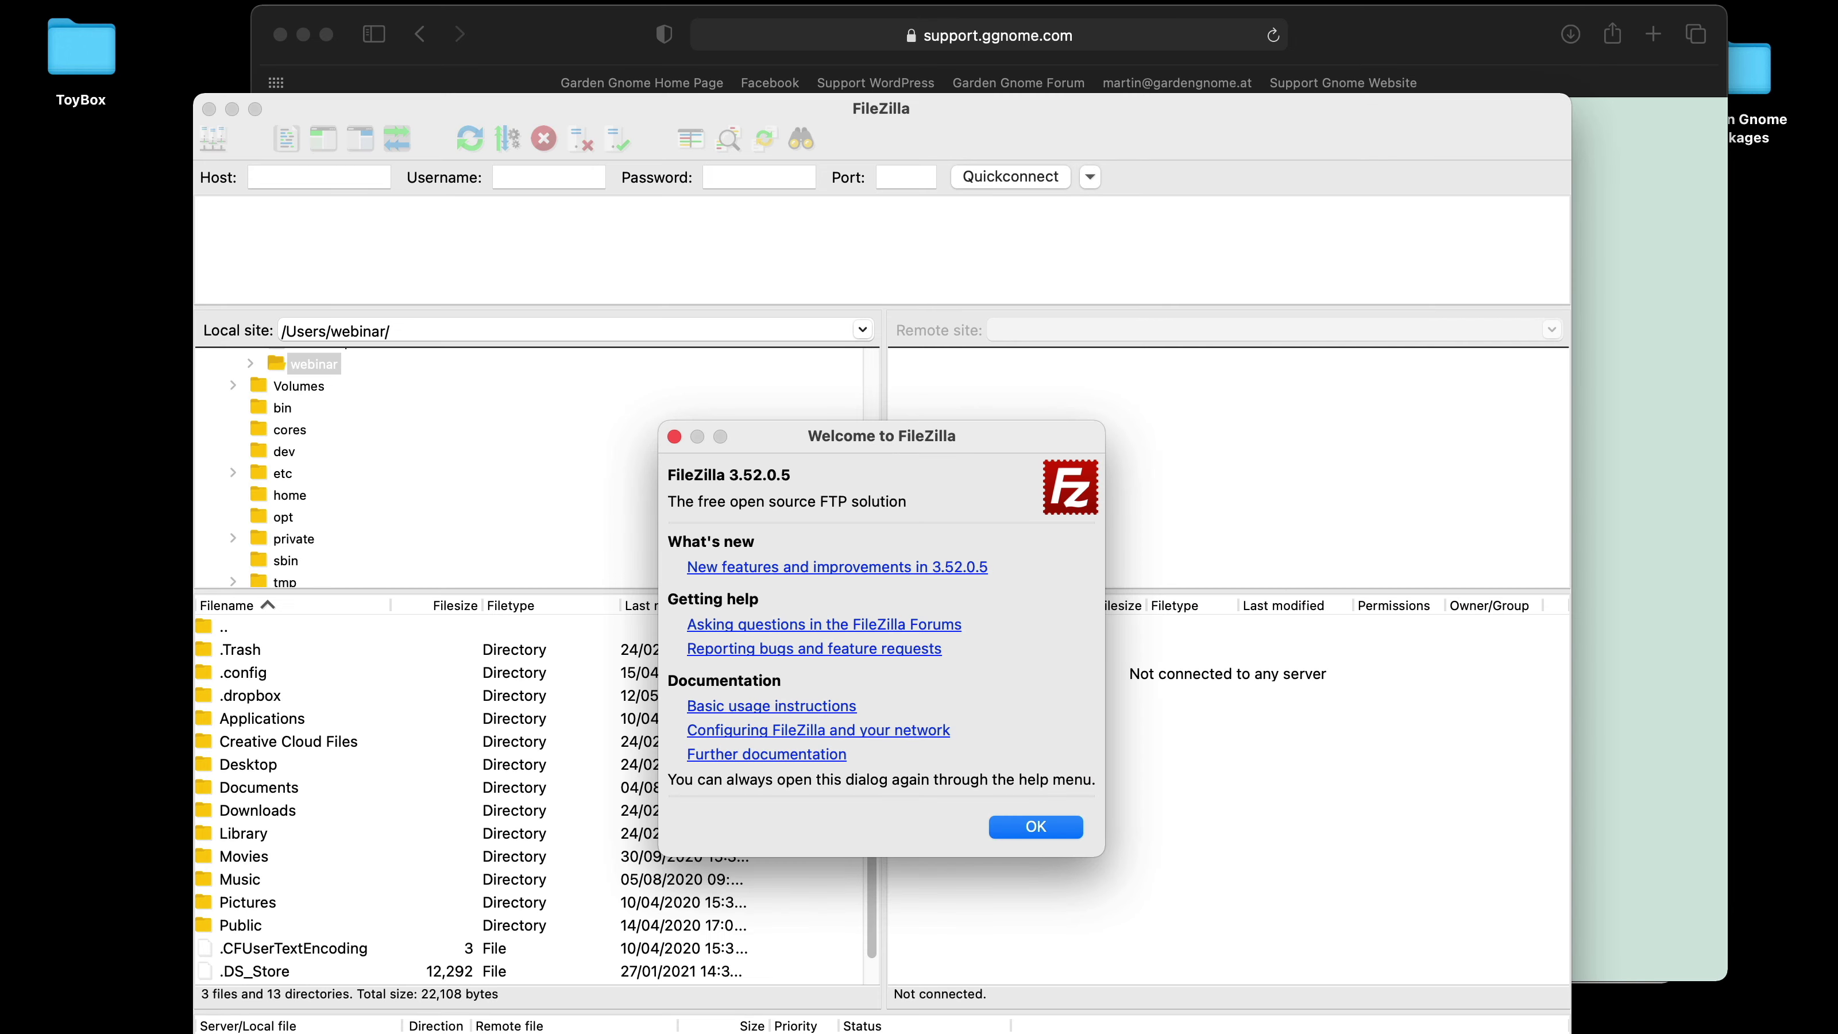
{"action": "left_click", "coordinate": [1065, 831]}
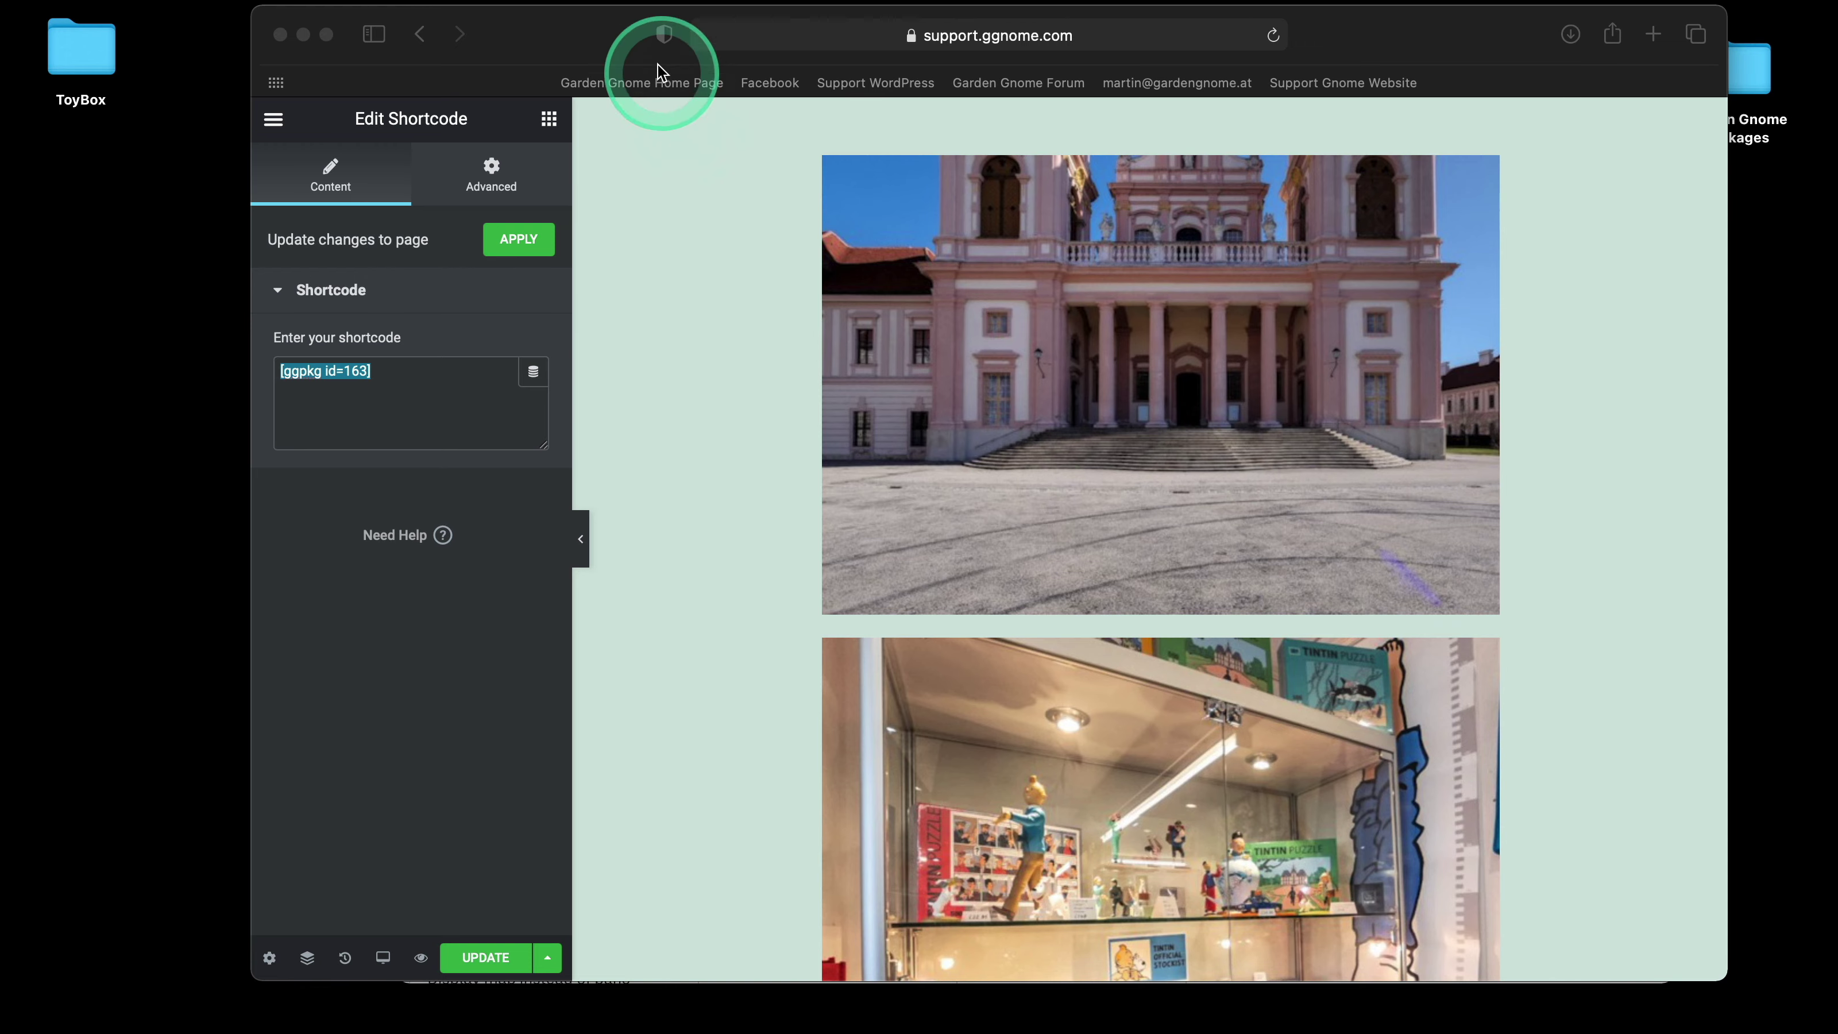
- Delete the display cabinet and palace package widgets above the shortcode in the Elementor #488 post
{"action": "left_click_drag", "start_coordinate": [587, 33], "coordinate": [546, 32]}
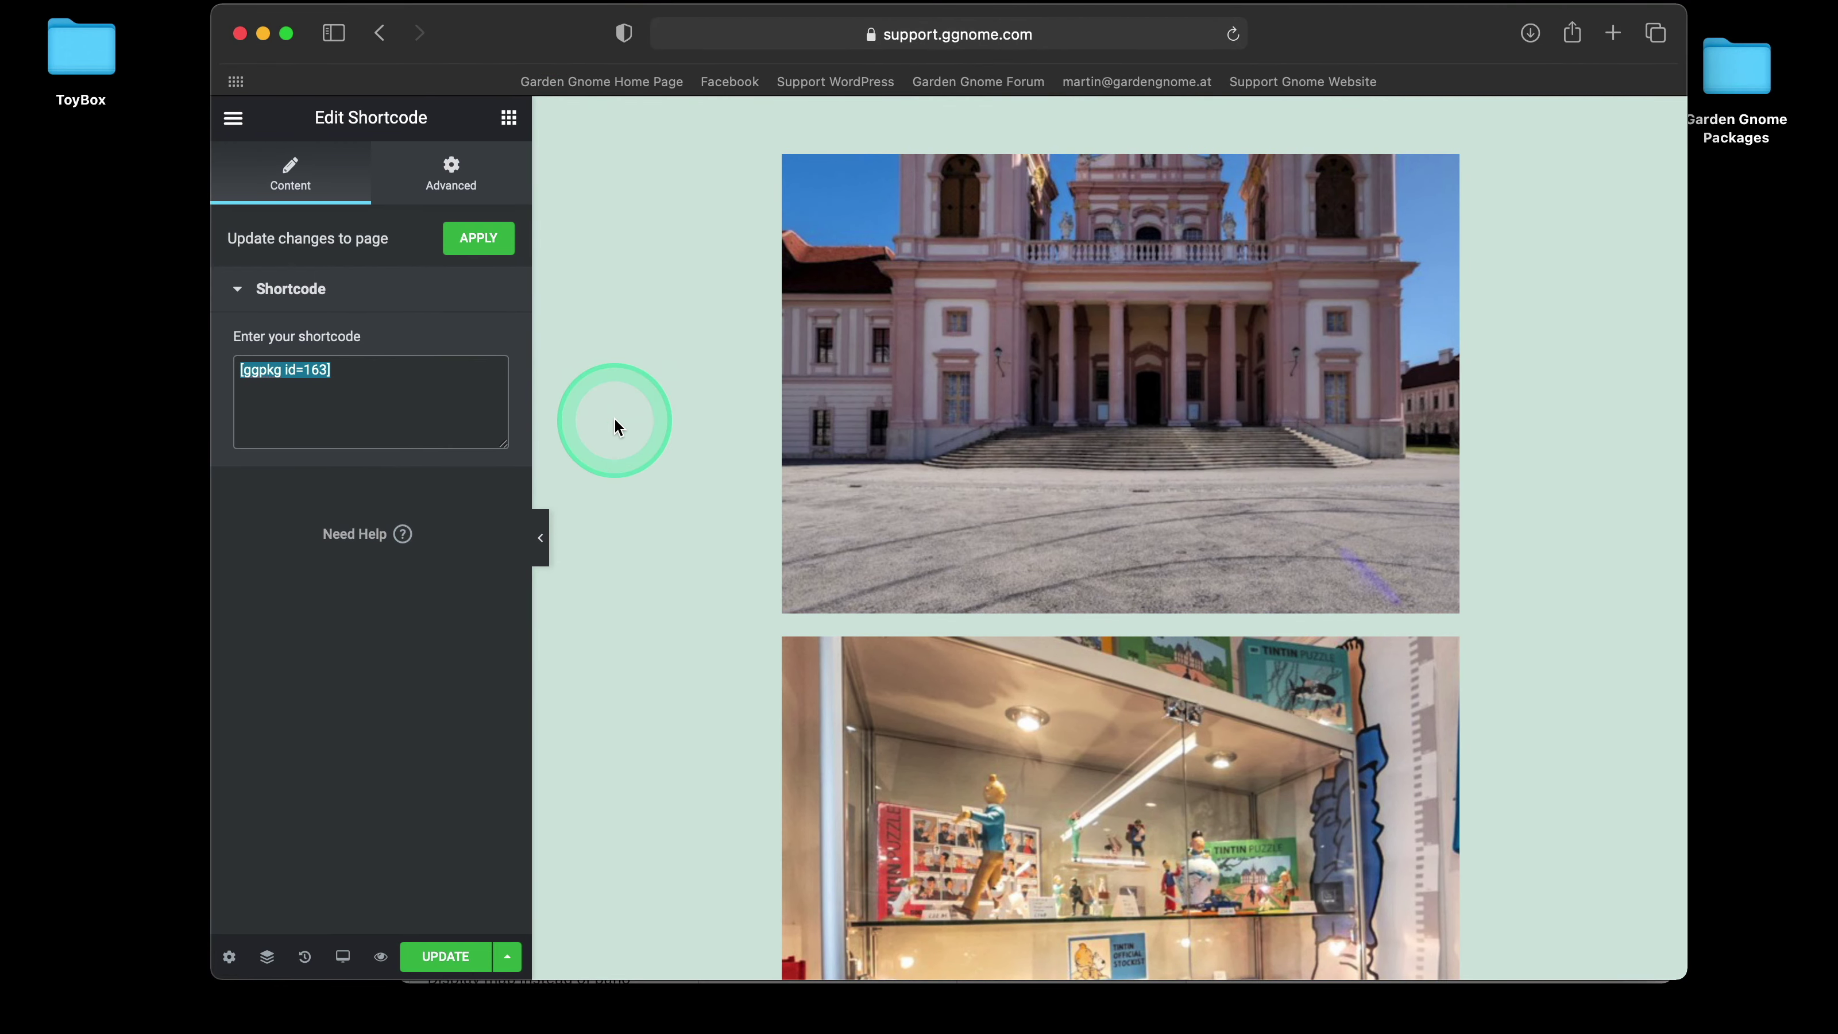
{"action": "scroll", "coordinate": [616, 420], "scroll_direction": "down", "scroll_amount": 3}
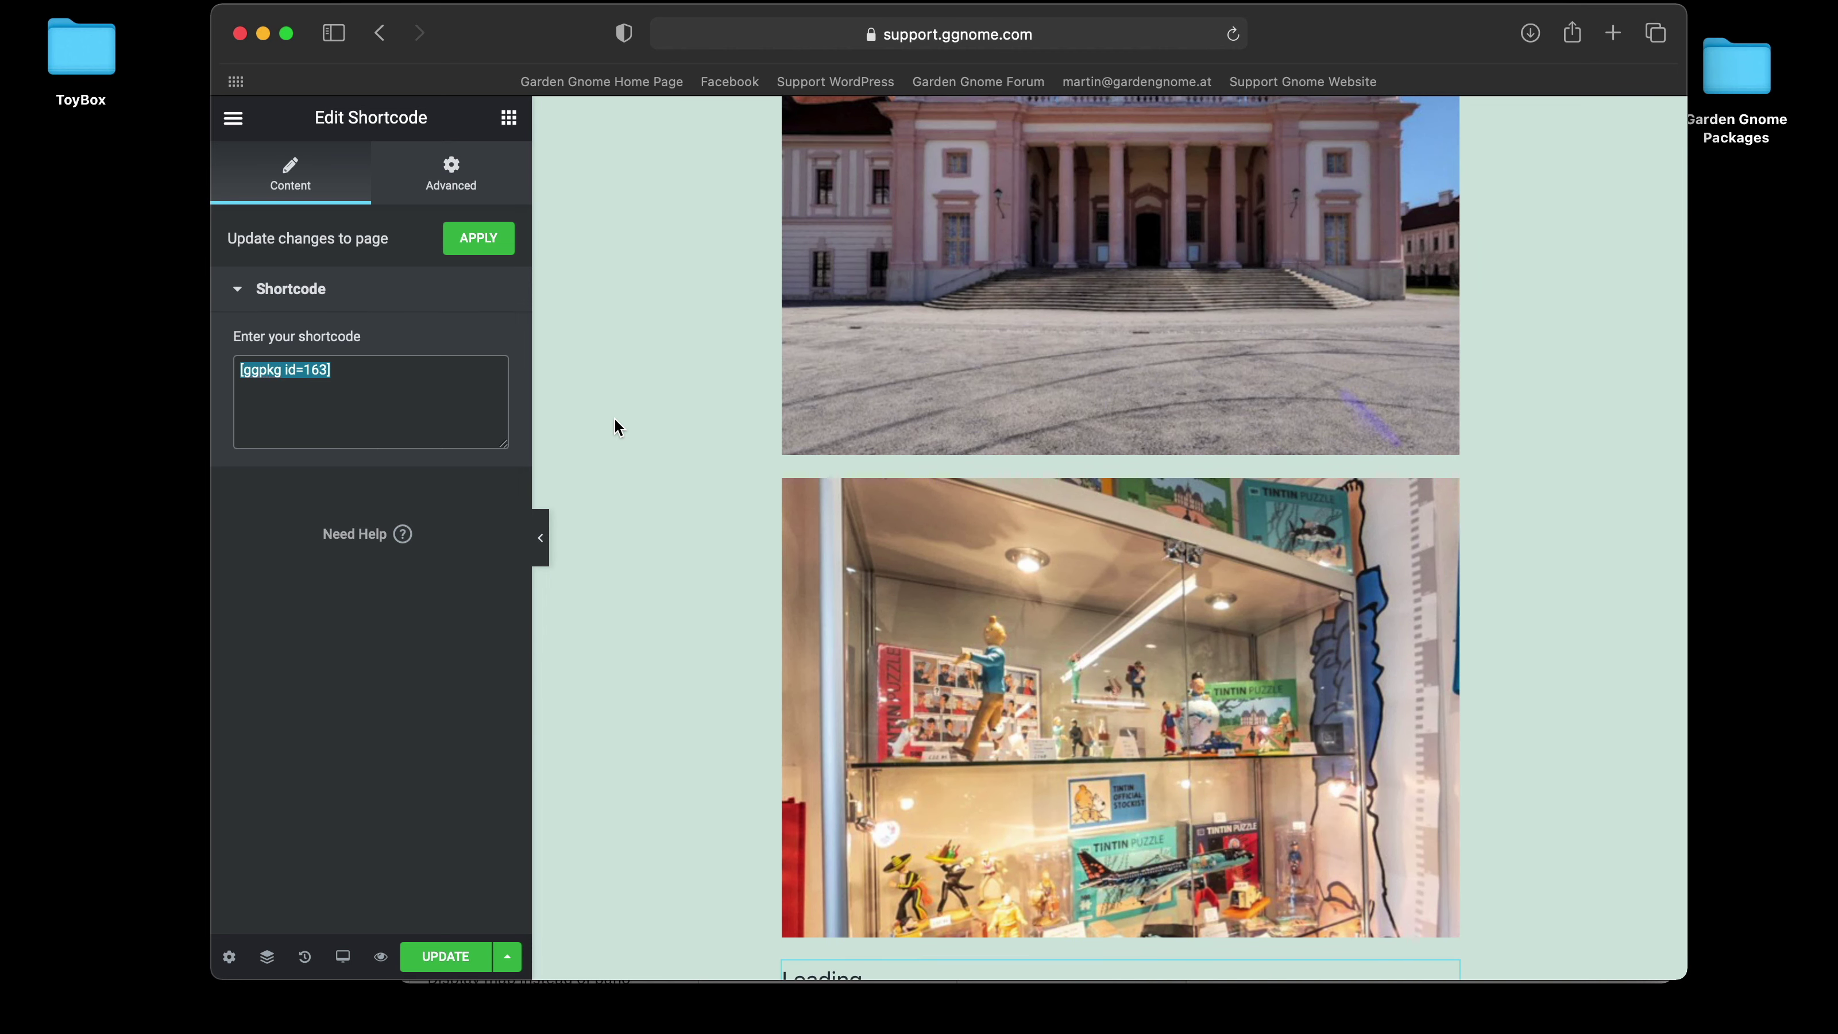
{"action": "scroll", "coordinate": [615, 419], "scroll_direction": "down", "scroll_amount": 3}
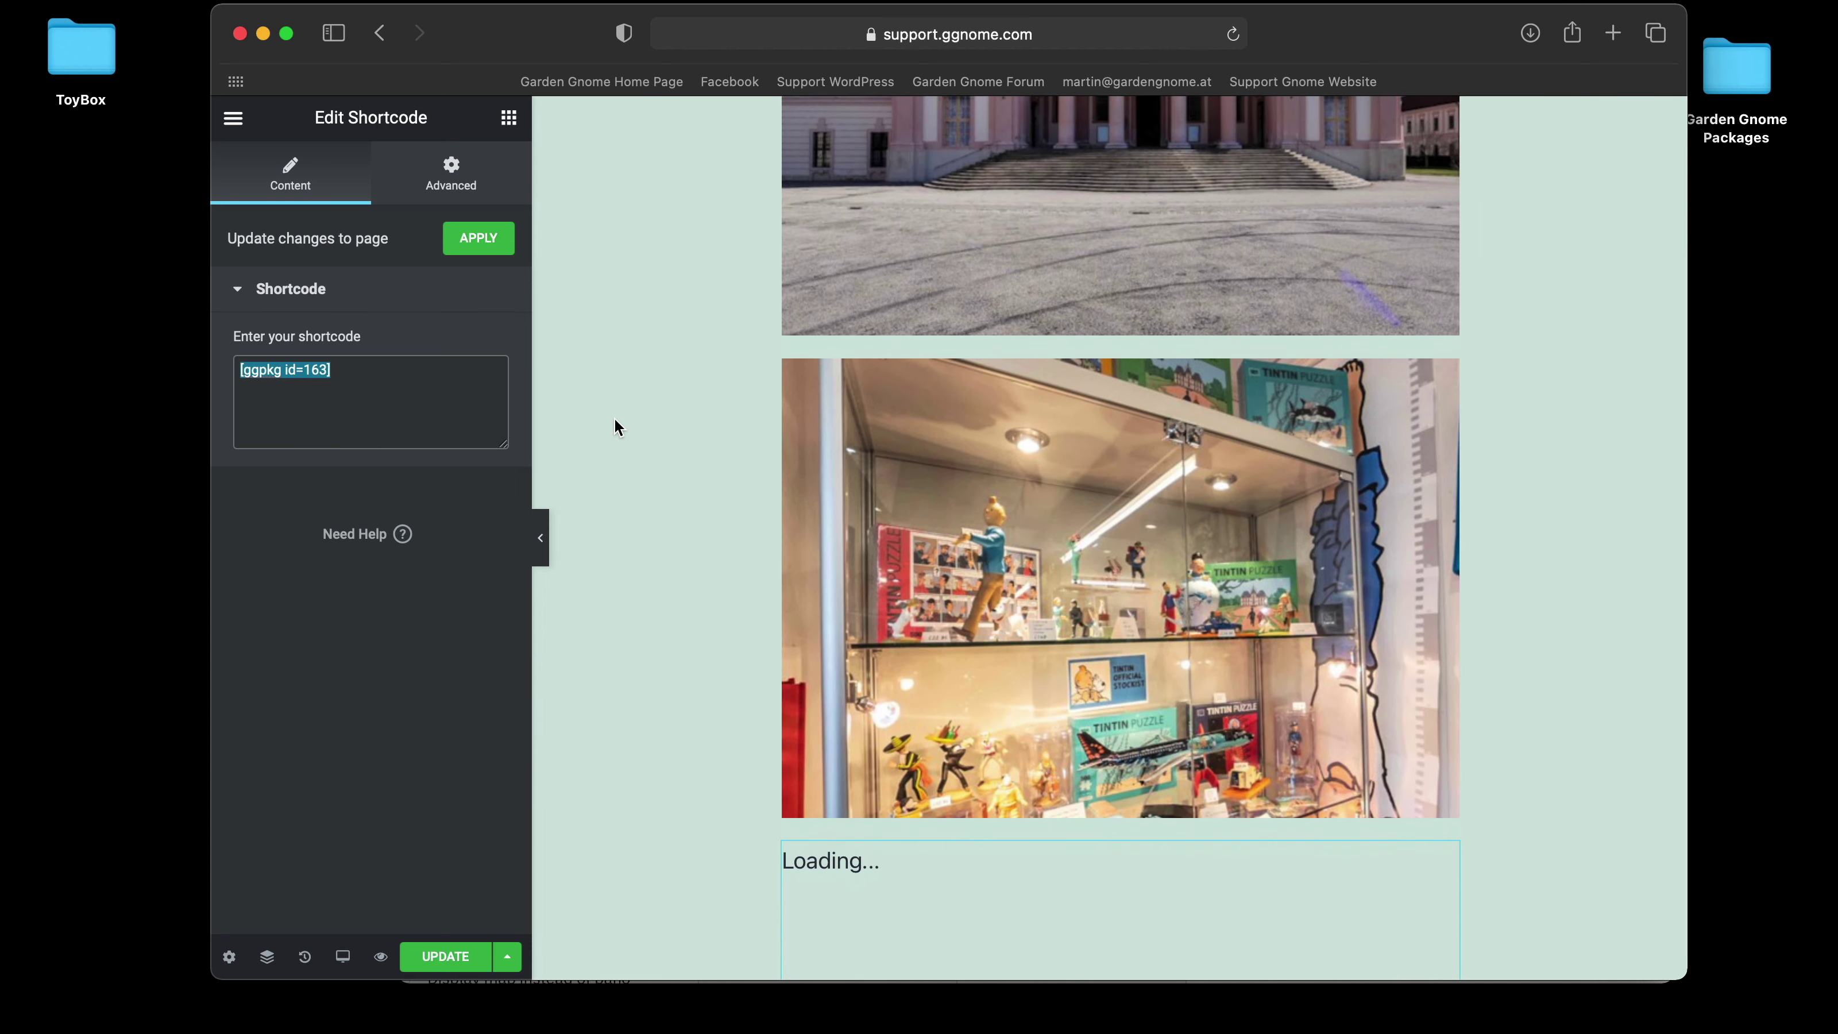
{"action": "scroll", "coordinate": [615, 419], "scroll_direction": "up", "scroll_amount": 2}
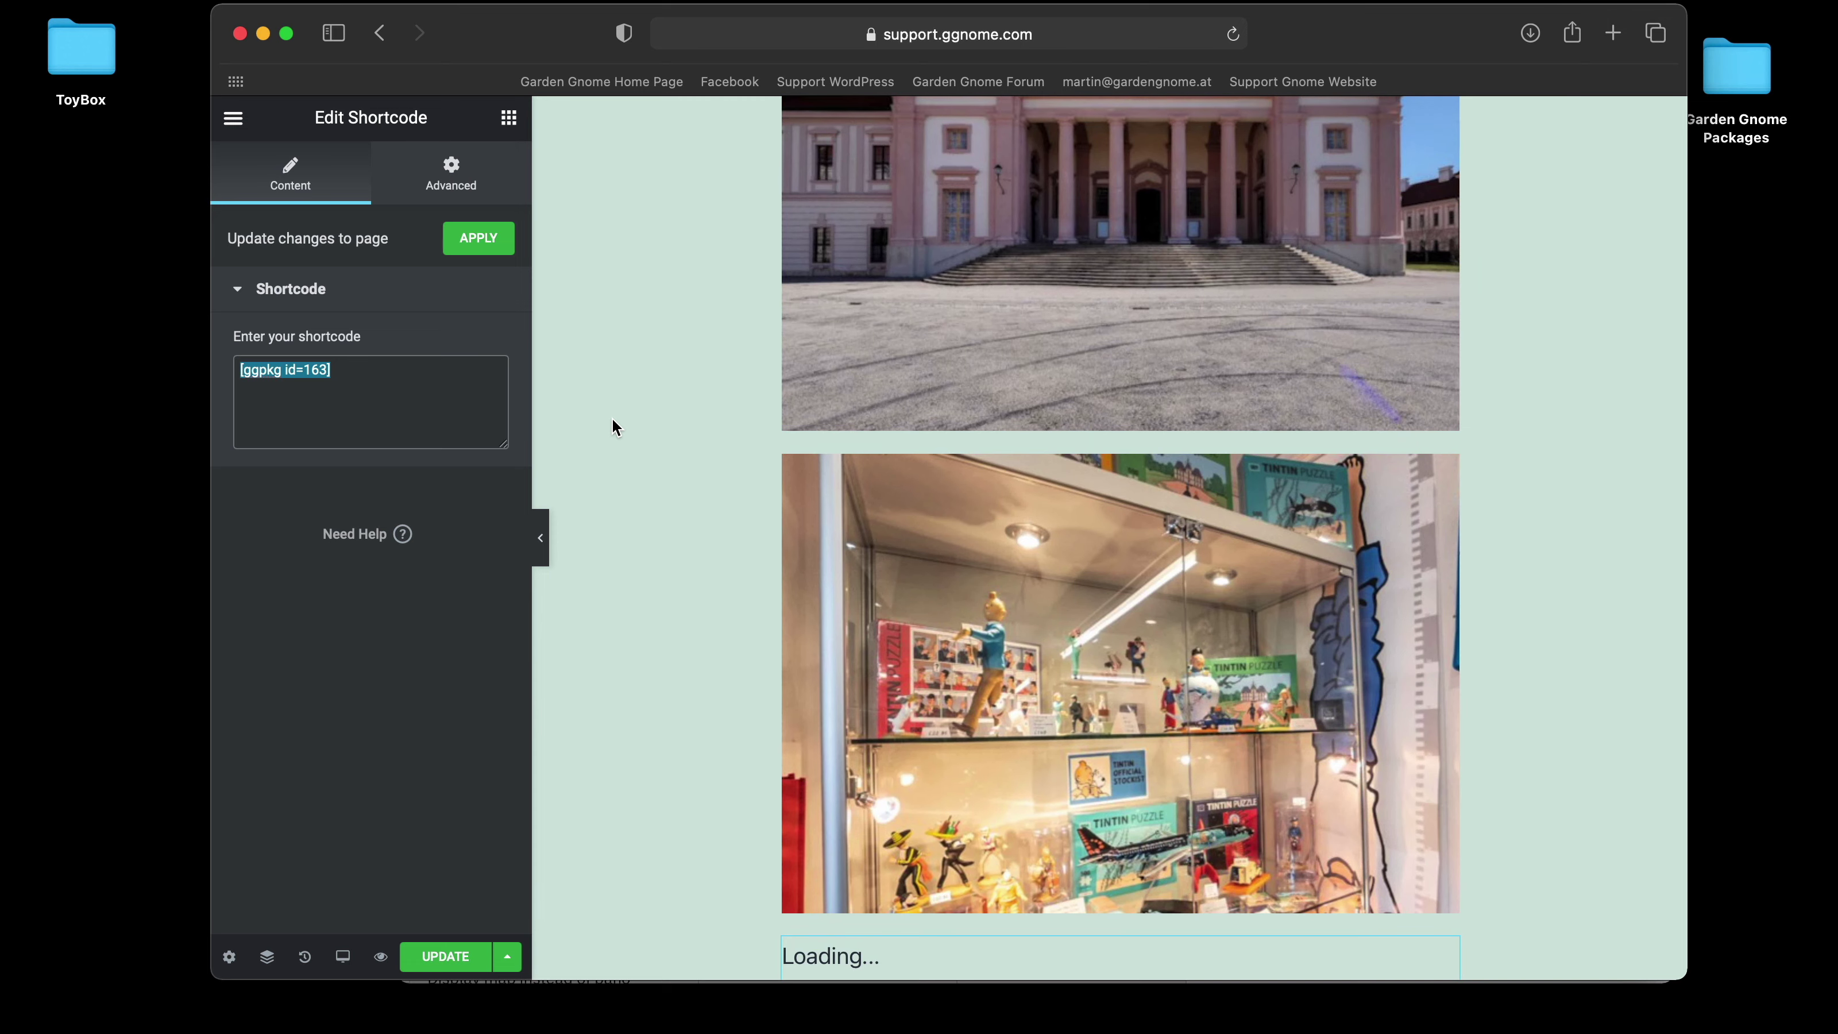
{"action": "left_click", "coordinate": [620, 420]}
{"action": "scroll", "coordinate": [620, 422], "scroll_direction": "up", "scroll_amount": 1}
{"action": "left_click", "coordinate": [1183, 650]}
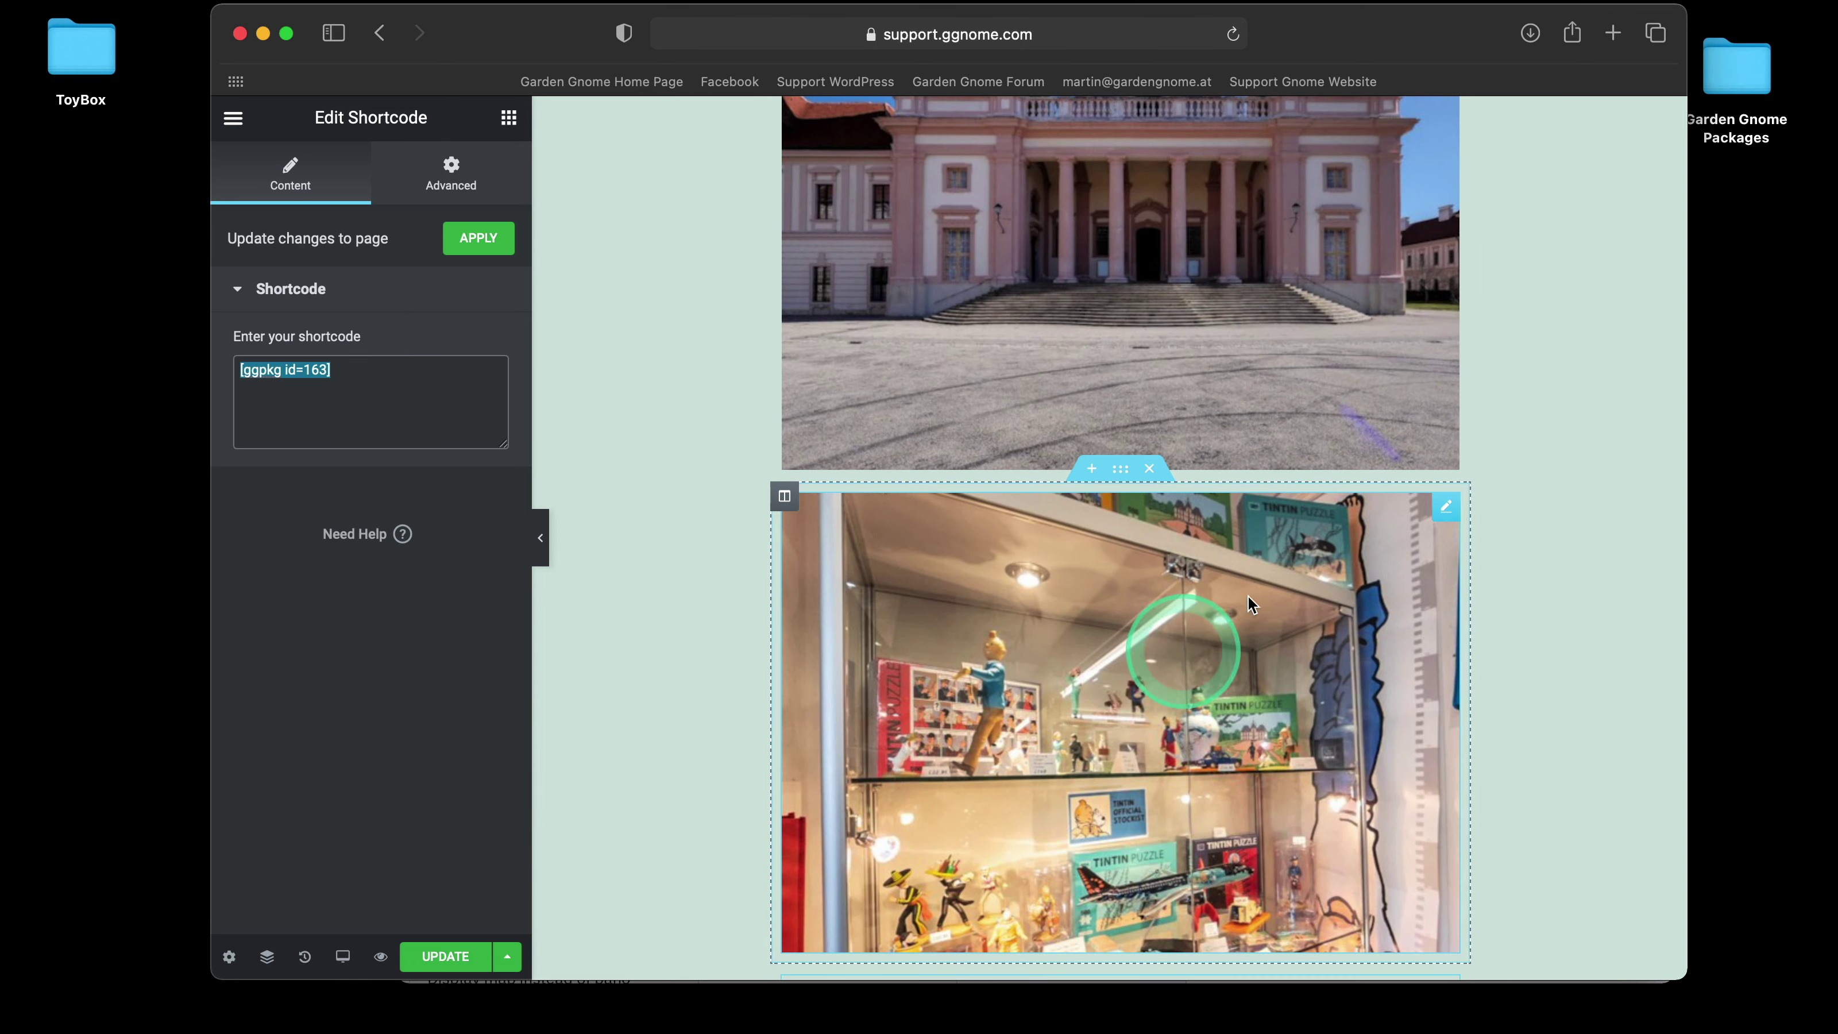
{"action": "left_click", "coordinate": [1150, 468]}
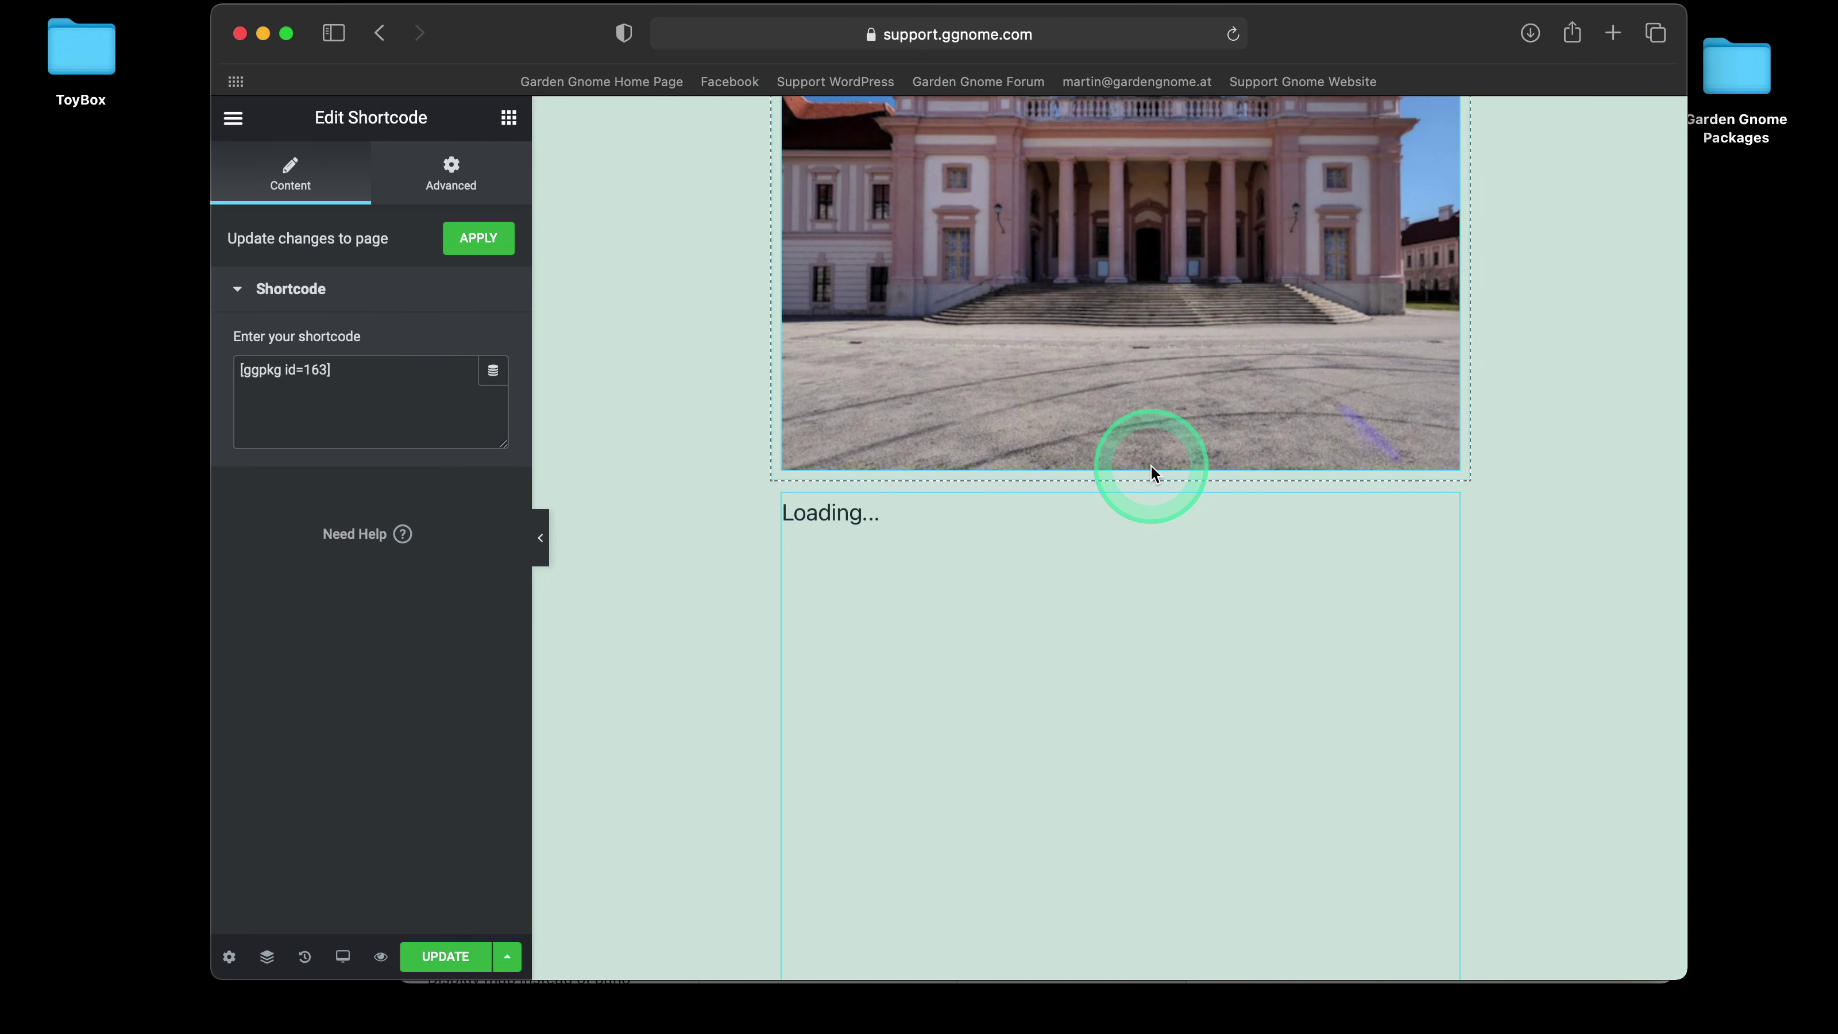
{"action": "scroll", "coordinate": [1594, 469], "scroll_direction": "up", "scroll_amount": 5}
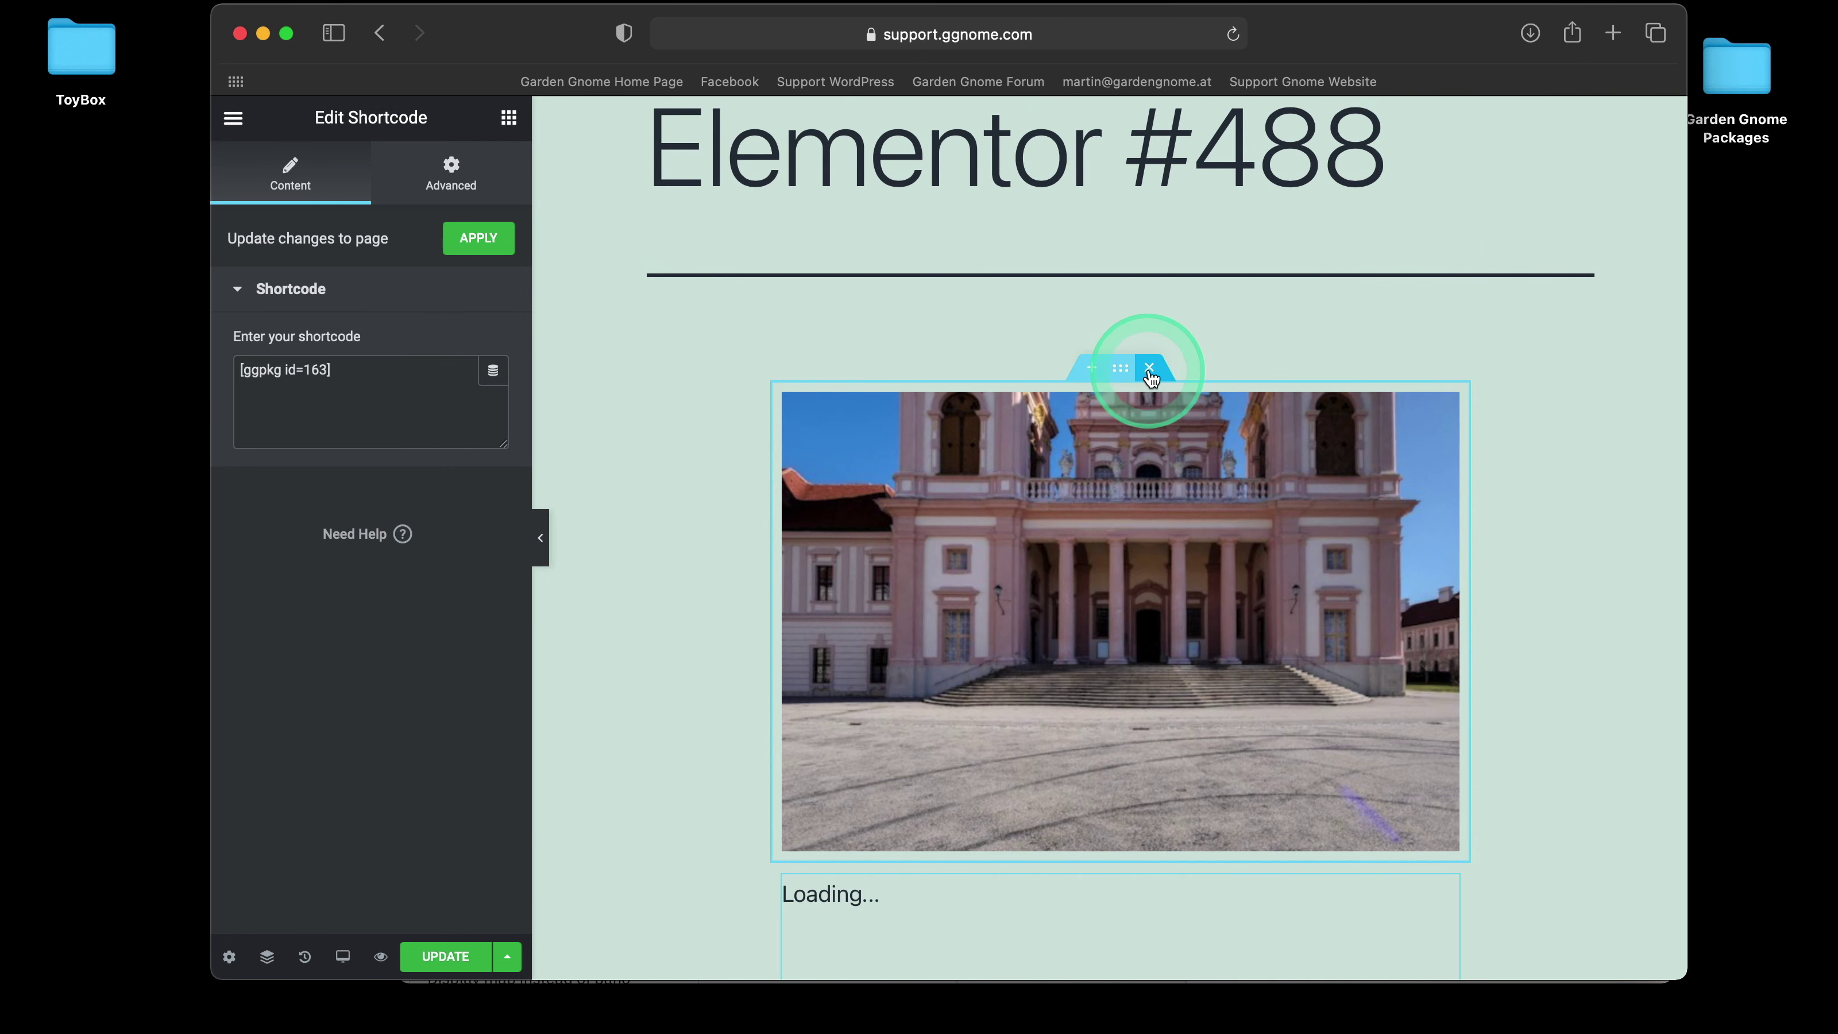
{"action": "left_click", "coordinate": [1150, 369]}
- Exit Elementor to the WordPress dashboard and return from the post editor to the list of all posts
{"action": "left_click", "coordinate": [607, 511]}
{"action": "scroll", "coordinate": [609, 511], "scroll_direction": "down", "scroll_amount": 7}
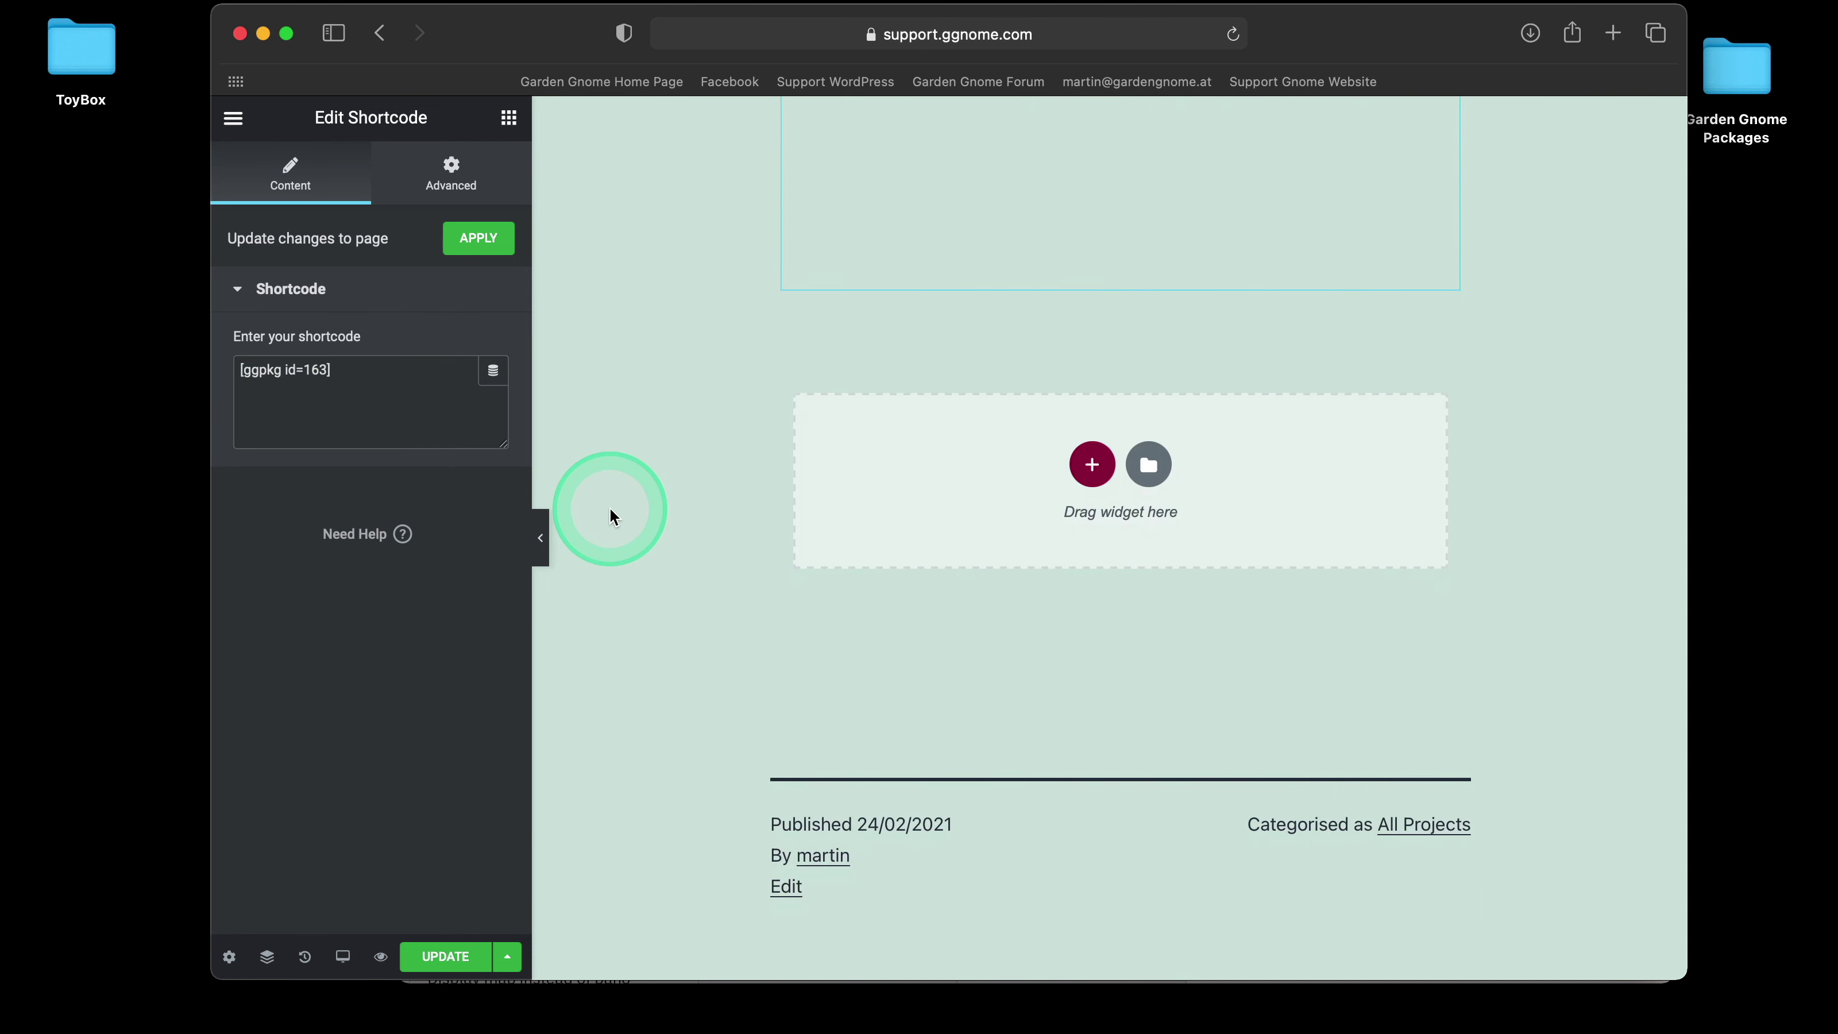
{"action": "left_click", "coordinate": [234, 120]}
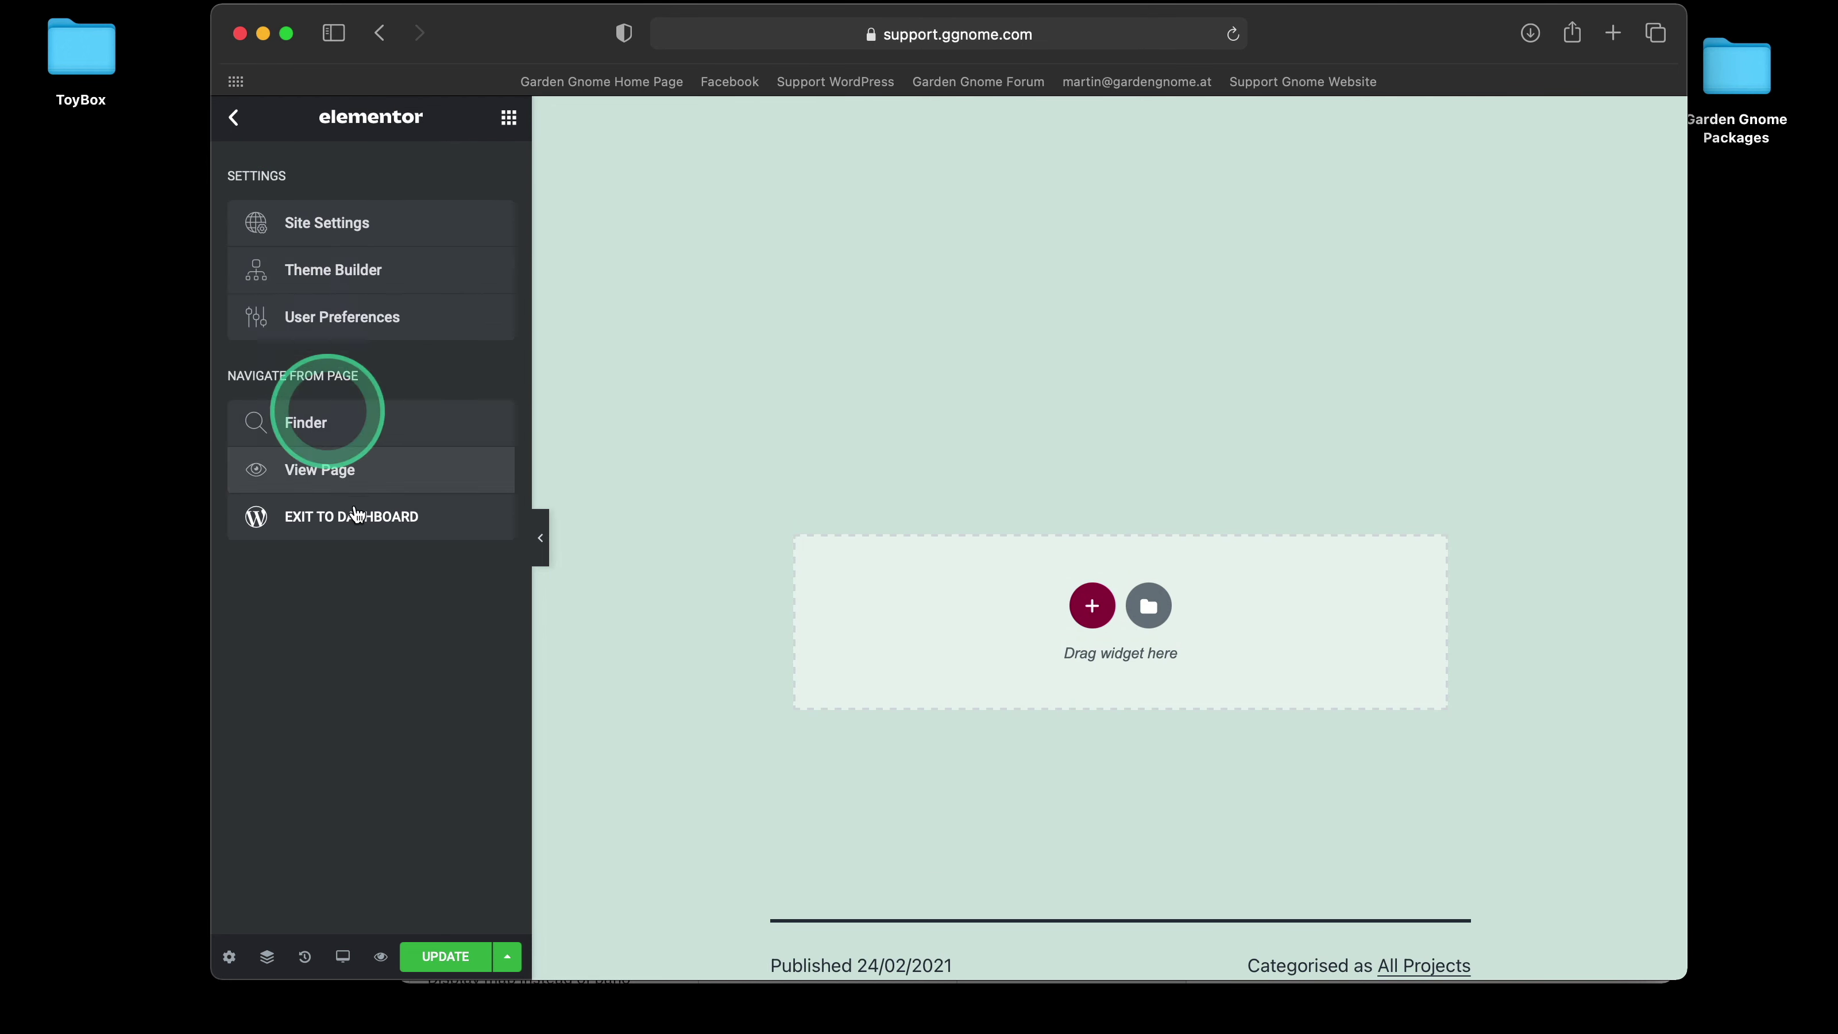
{"action": "left_click", "coordinate": [376, 520]}
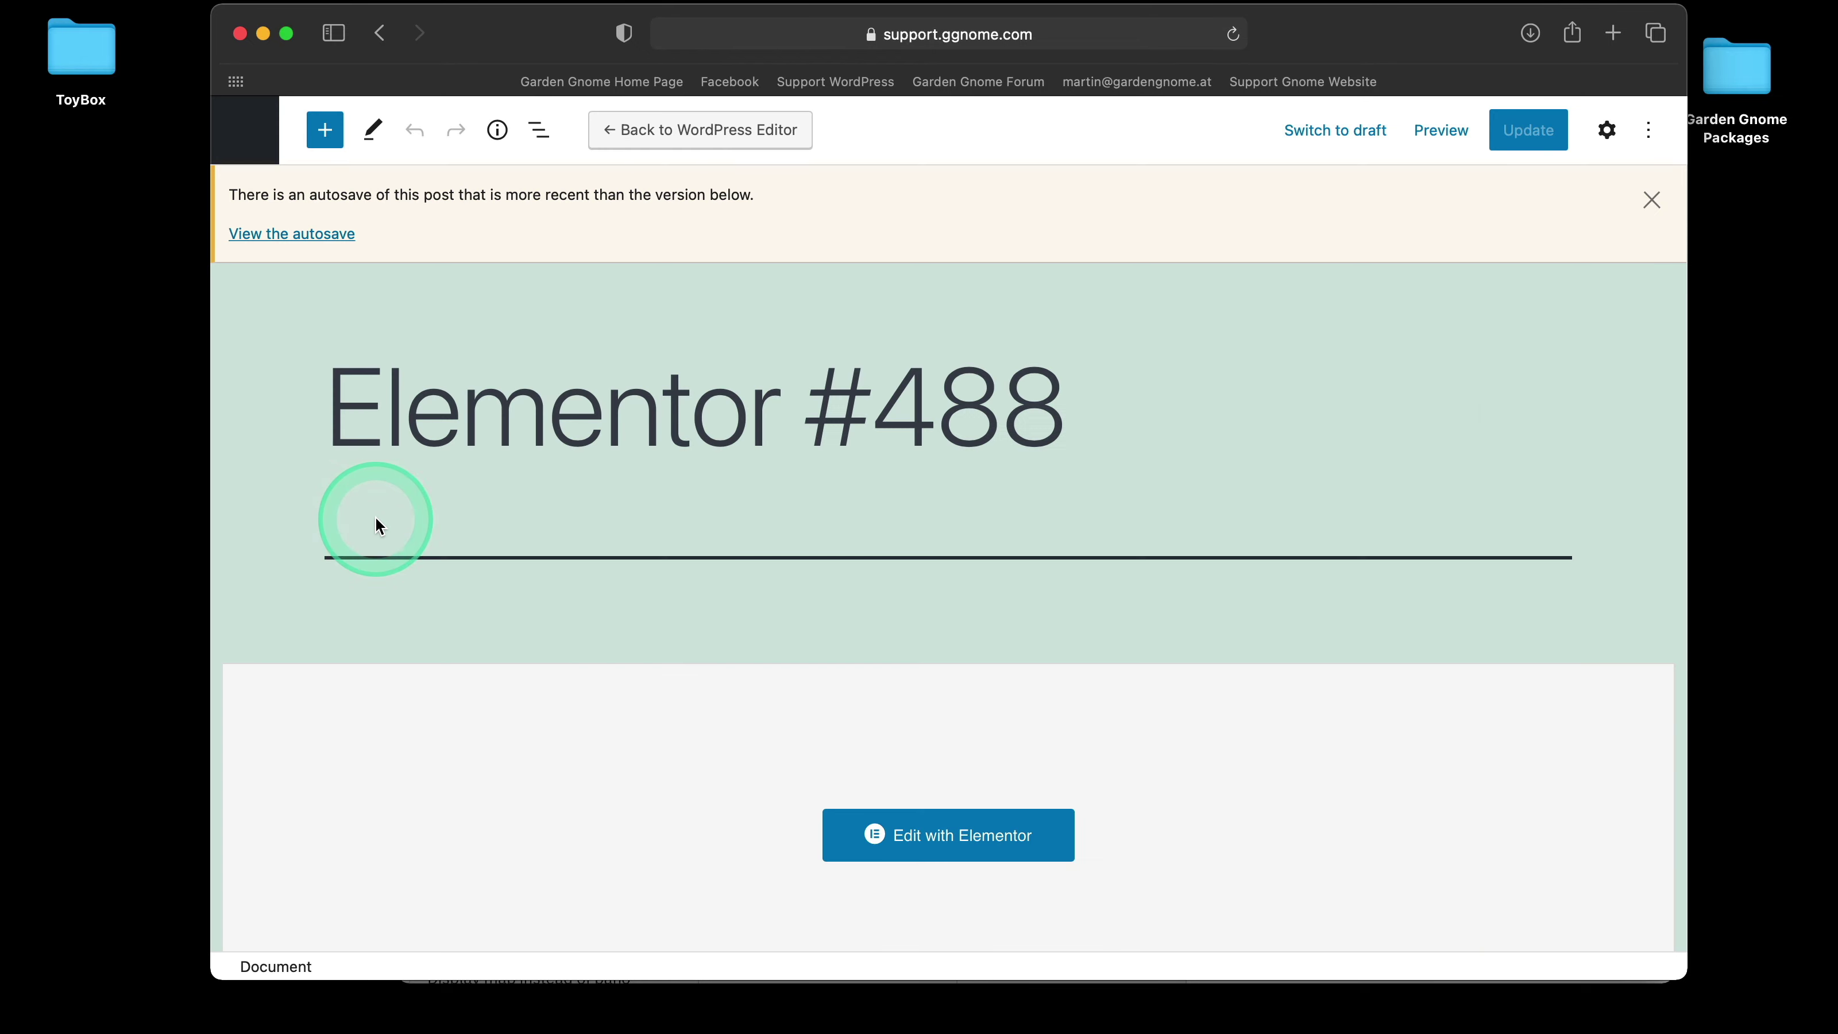
{"action": "left_click", "coordinate": [250, 125]}
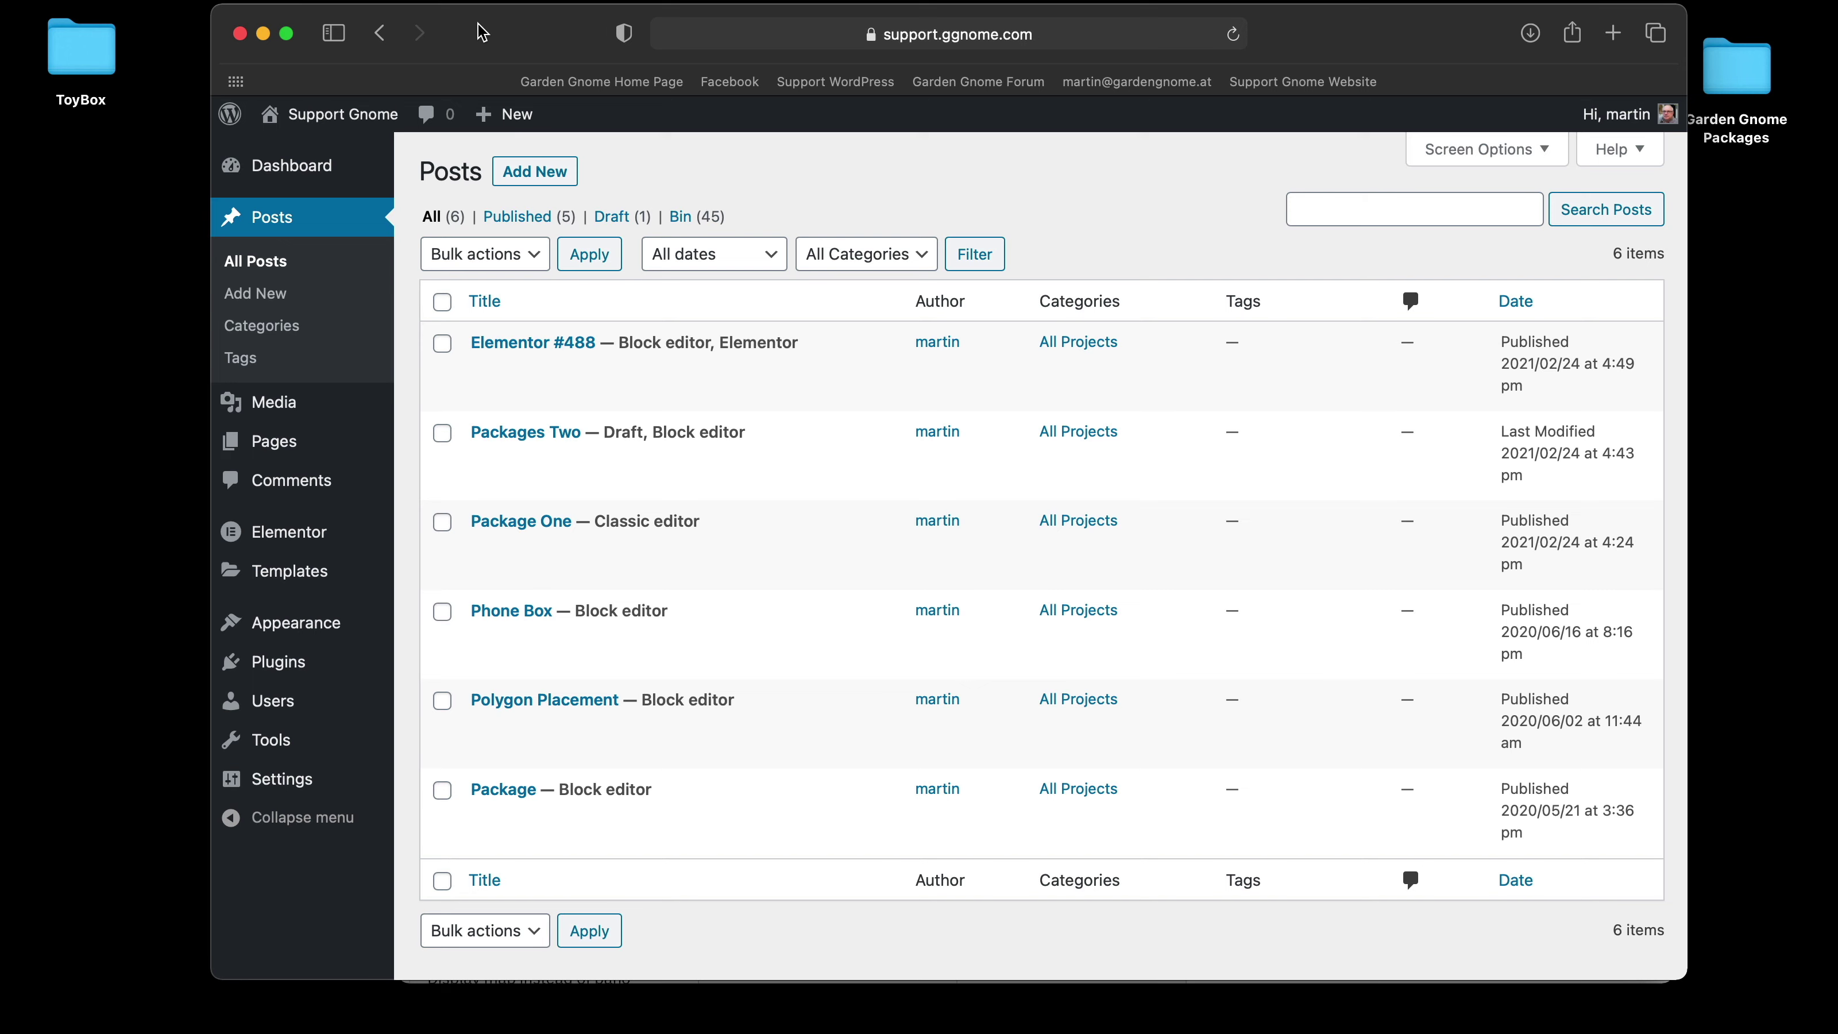
- Open the Garden Gnome website in a new Safari window and go to the Package Plugins product page
{"action": "mouse_move", "coordinate": [739, 1029]}
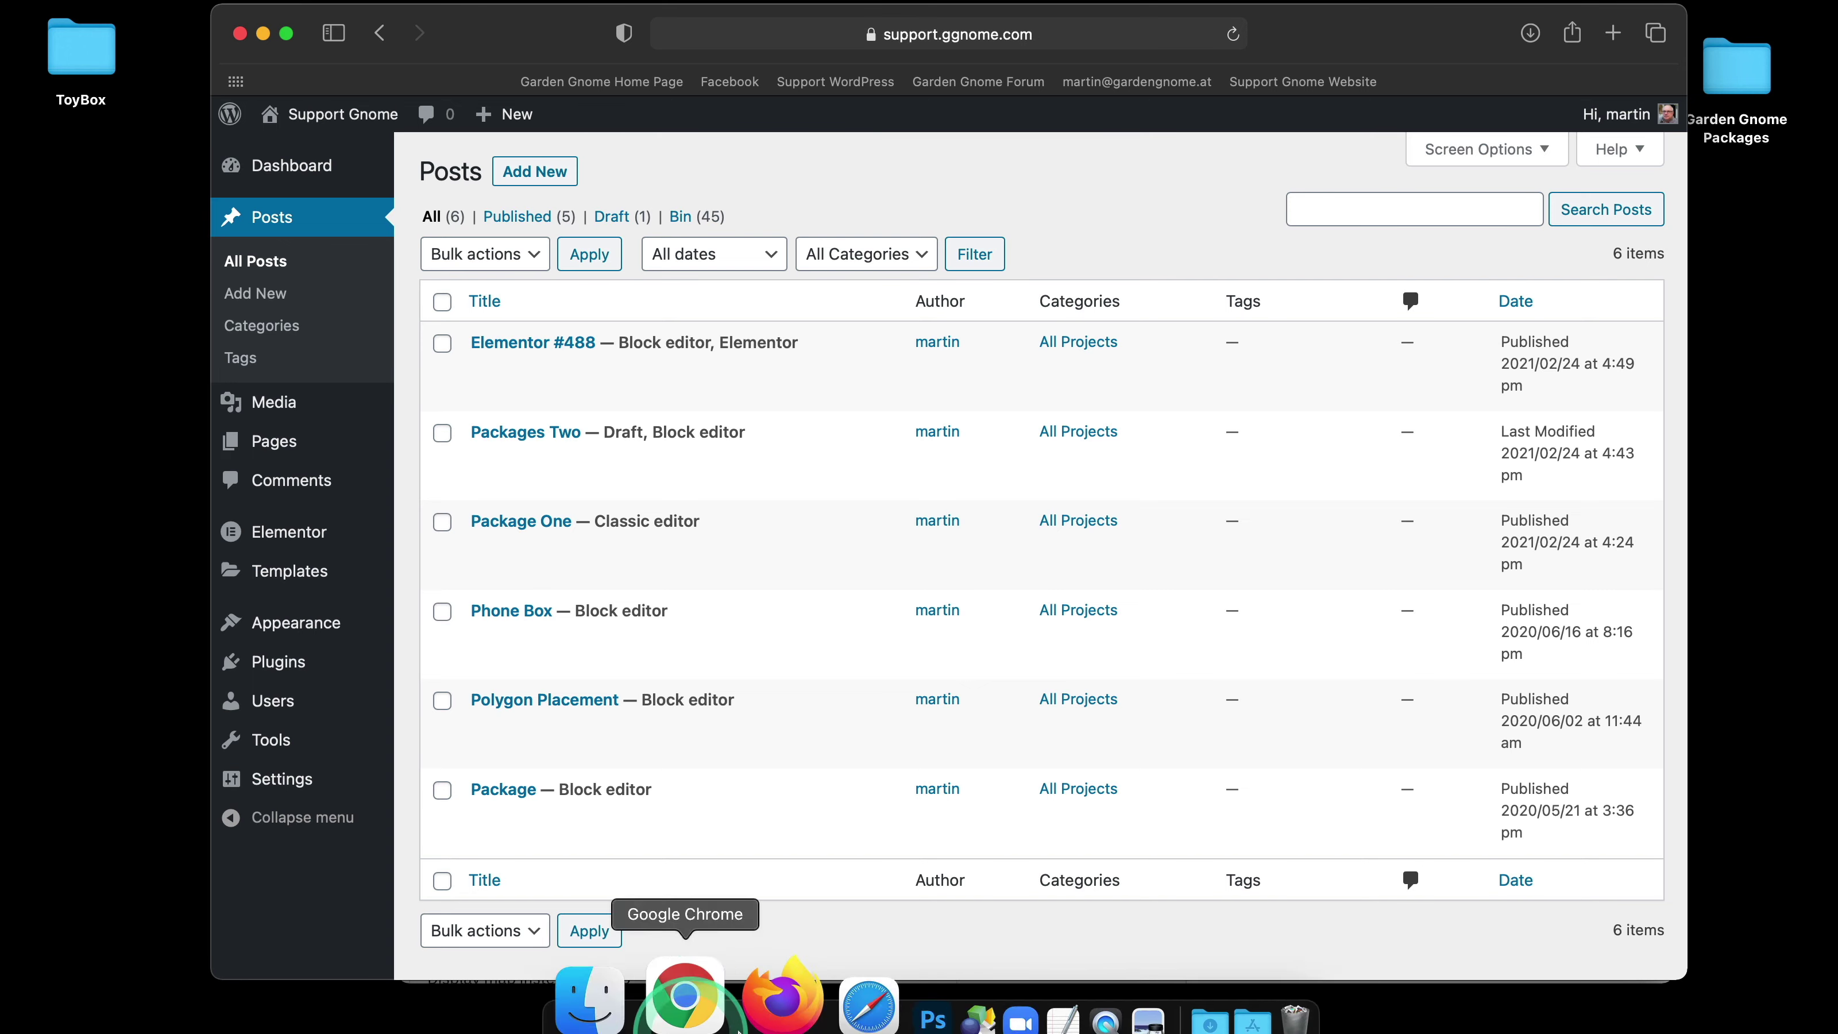
{"action": "left_click_drag", "start_coordinate": [799, 876], "coordinate": [889, 678]}
{"action": "left_click", "coordinate": [688, 527]}
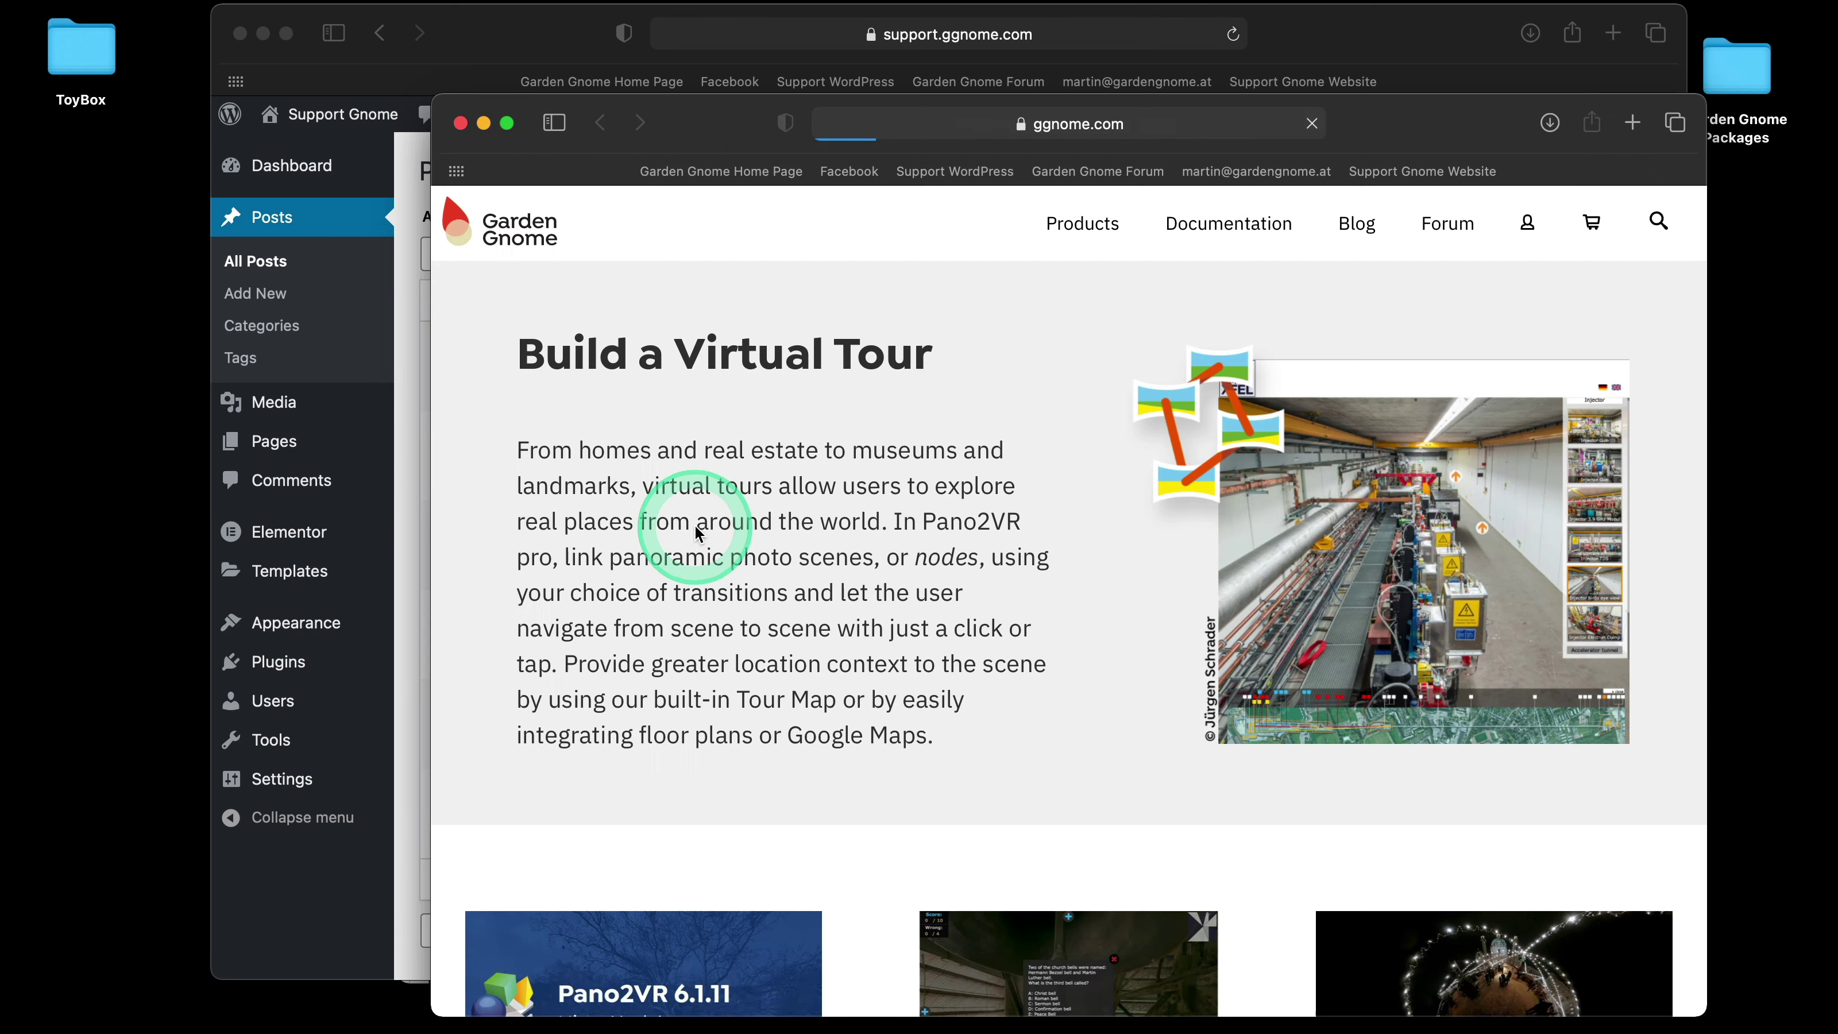
{"action": "left_click", "coordinate": [1047, 230]}
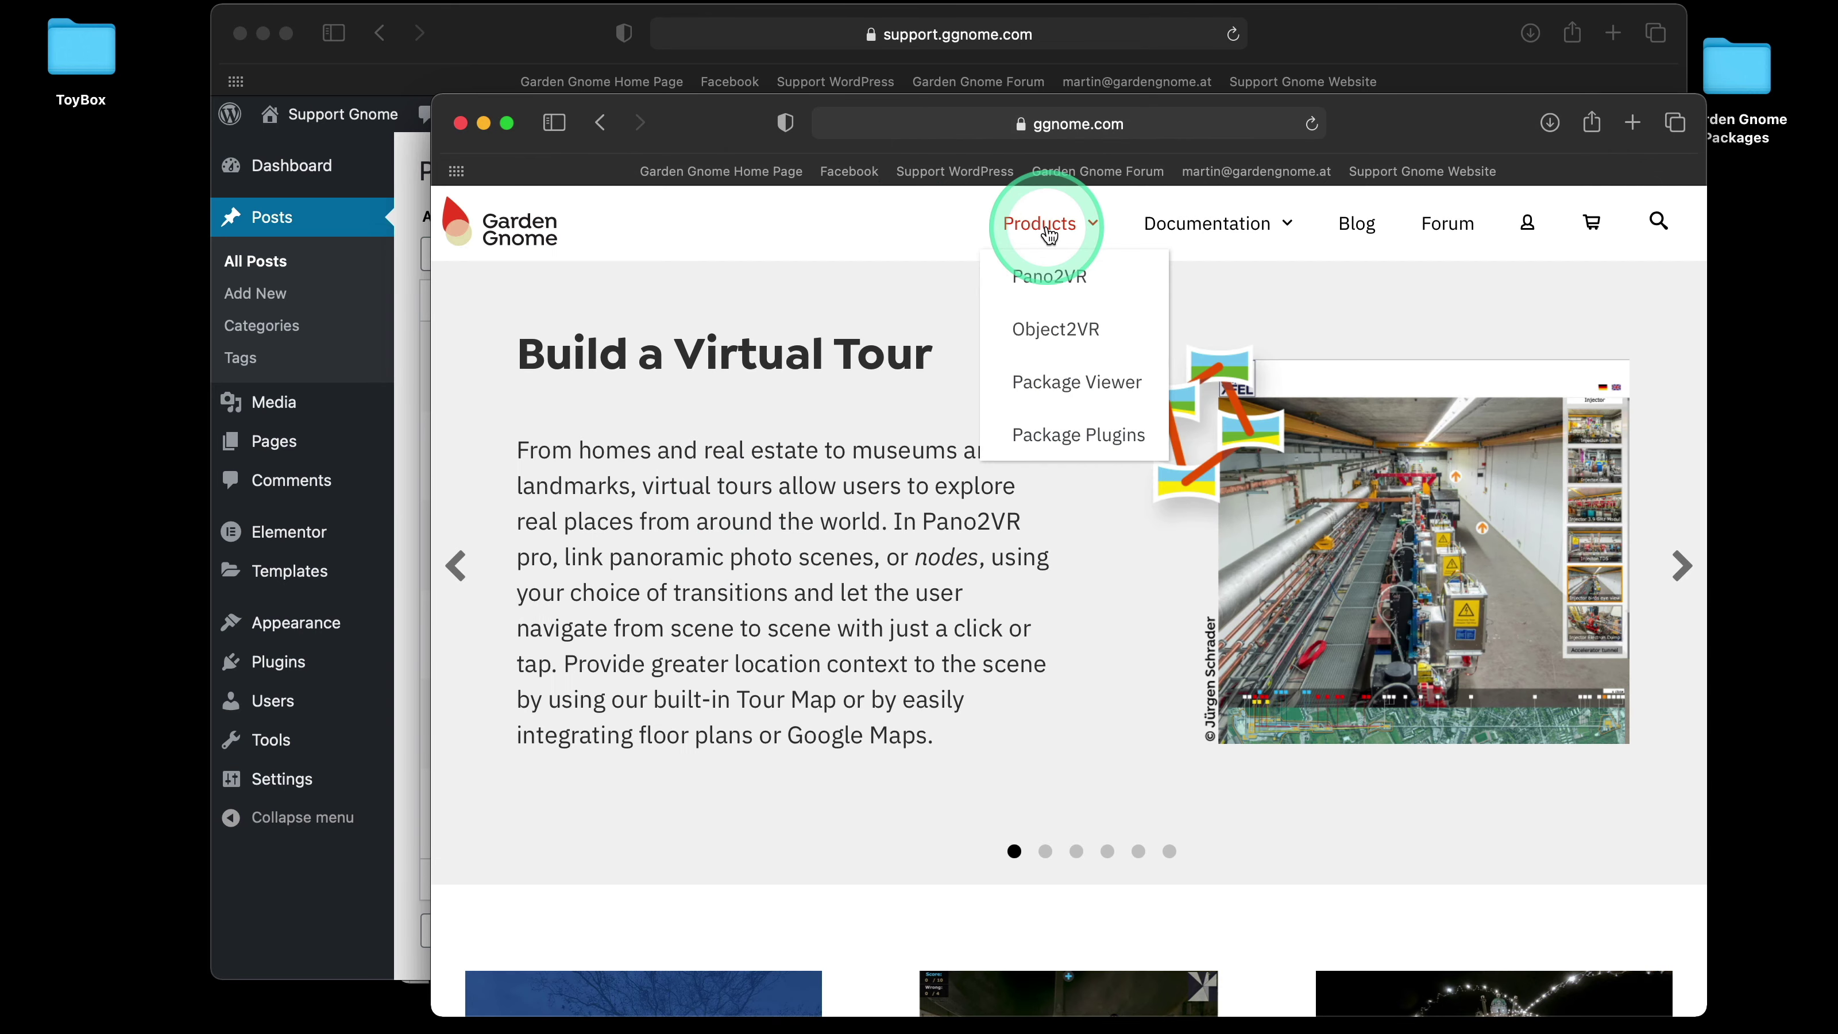
{"action": "left_click", "coordinate": [1077, 434]}
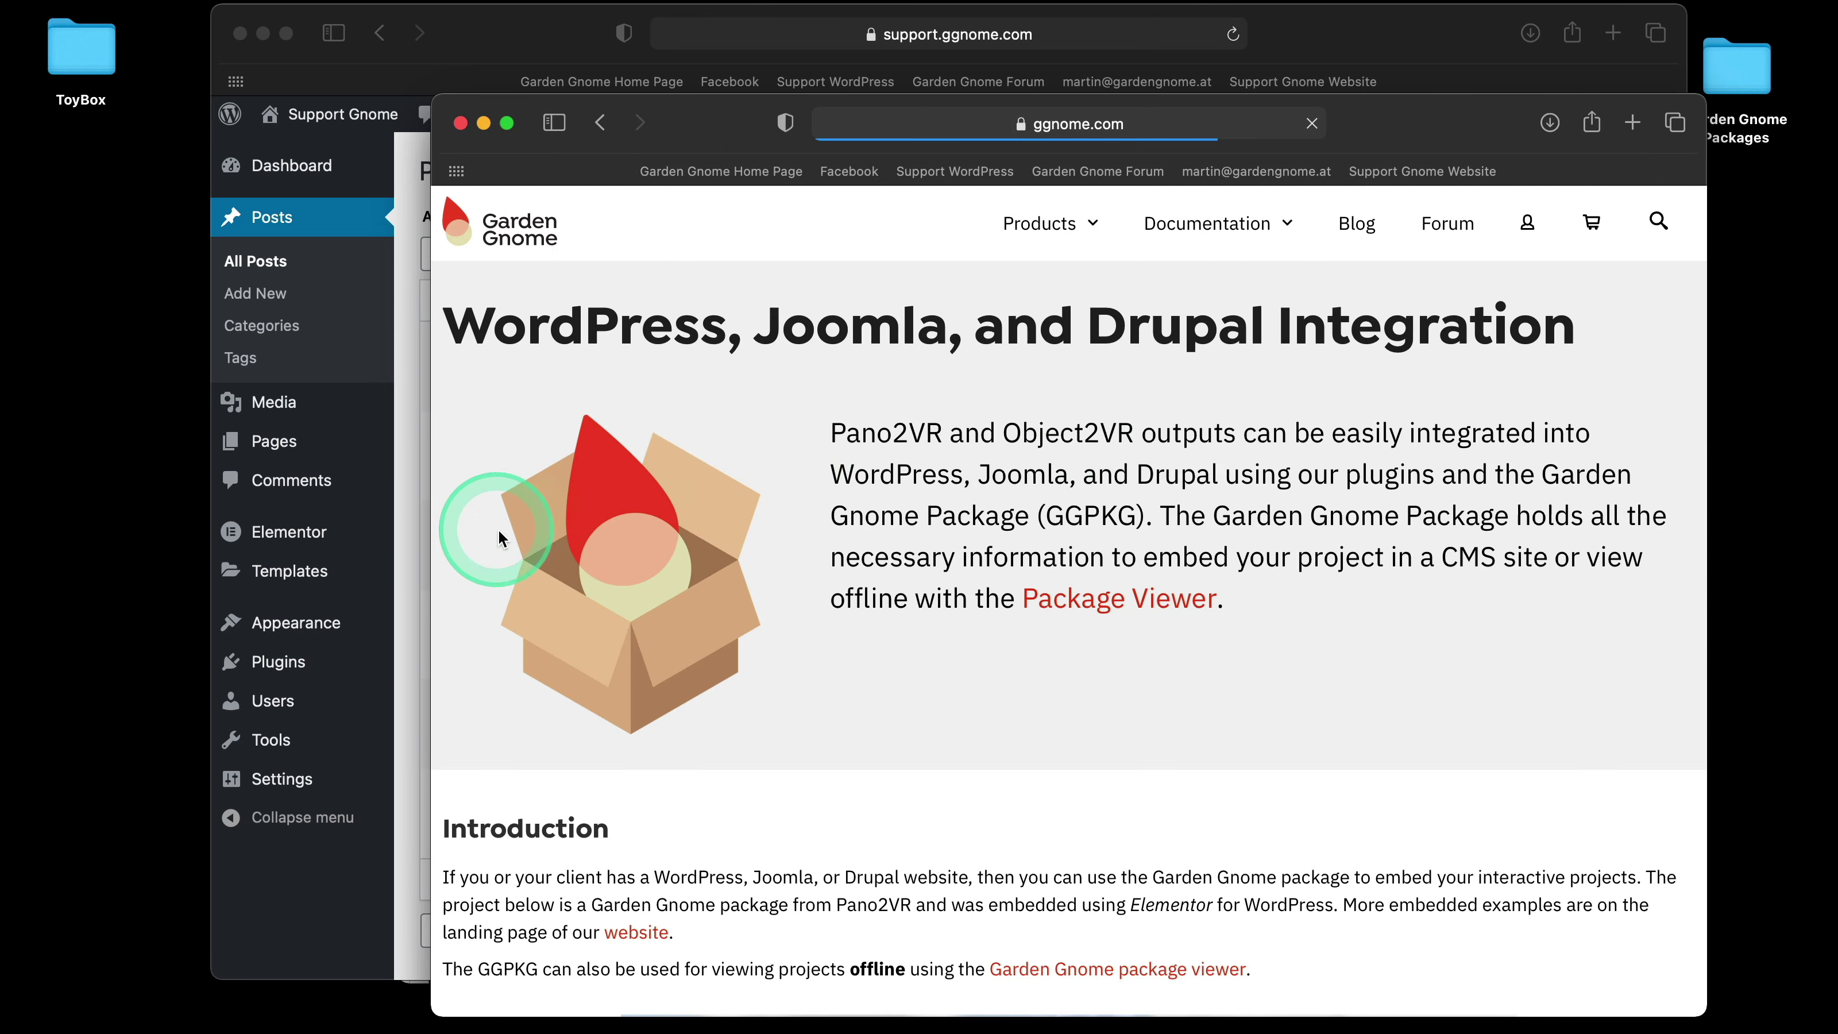
- Open the Pano2VR documentation linked at the end of the page and examine the package attributes for WordPress
{"action": "scroll", "coordinate": [499, 537], "scroll_direction": "down", "scroll_amount": 15}
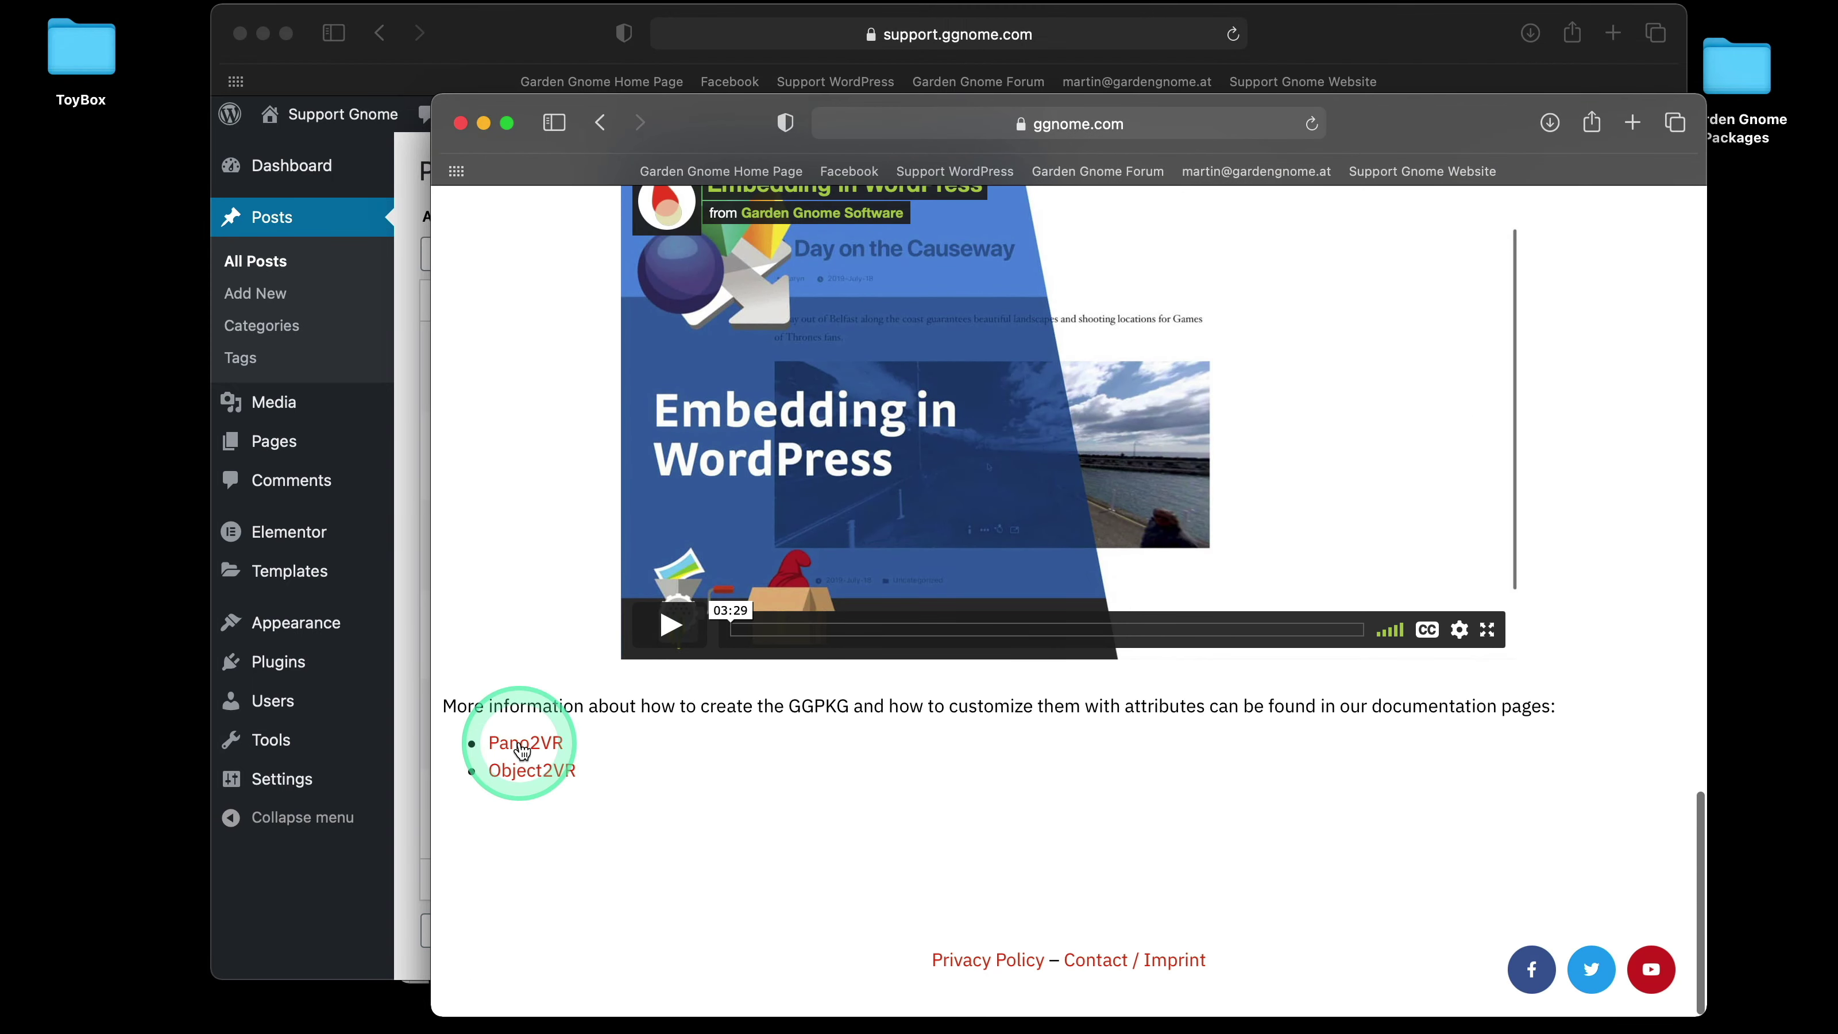
{"action": "left_click", "coordinate": [523, 746]}
{"action": "scroll", "coordinate": [738, 756], "scroll_direction": "down", "scroll_amount": 10}
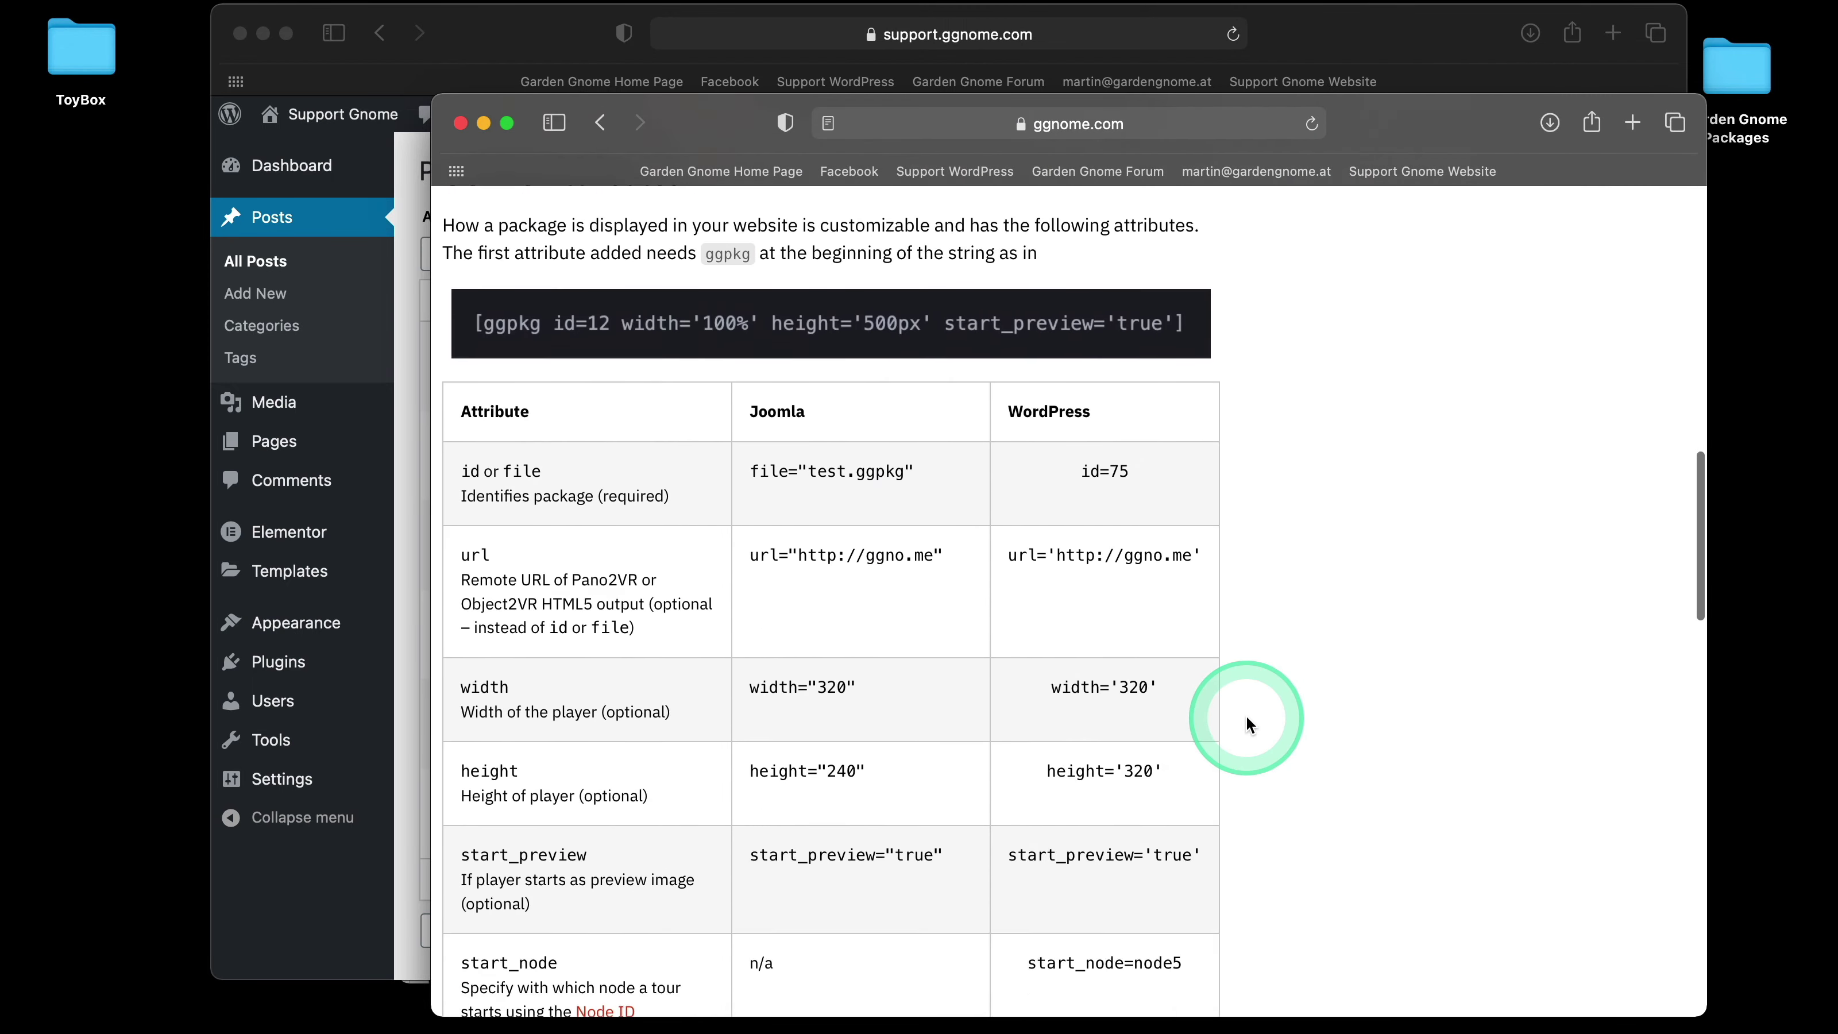
- Switch from the package attributes documentation to Pano2VR and open the recent project Packages.p2vr
{"action": "scroll", "coordinate": [1246, 724], "scroll_direction": "down", "scroll_amount": 3}
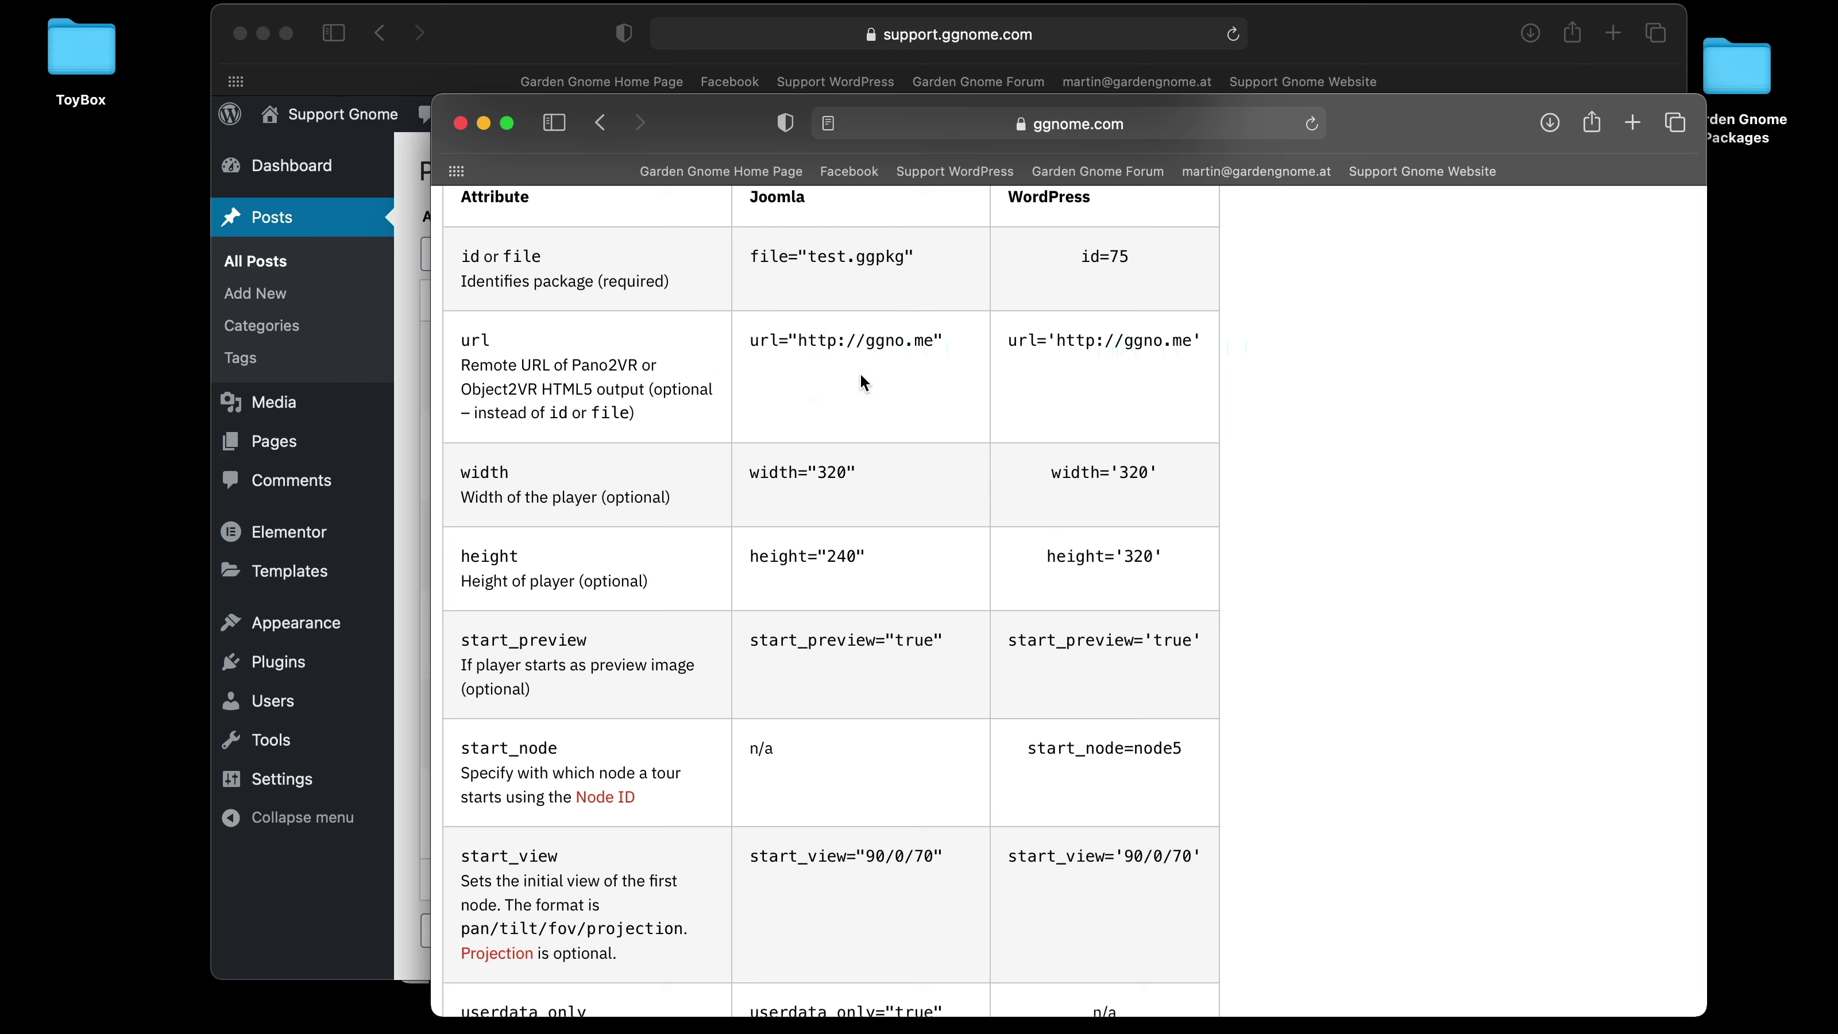
{"action": "mouse_move", "coordinate": [872, 1028]}
{"action": "left_click", "coordinate": [870, 984]}
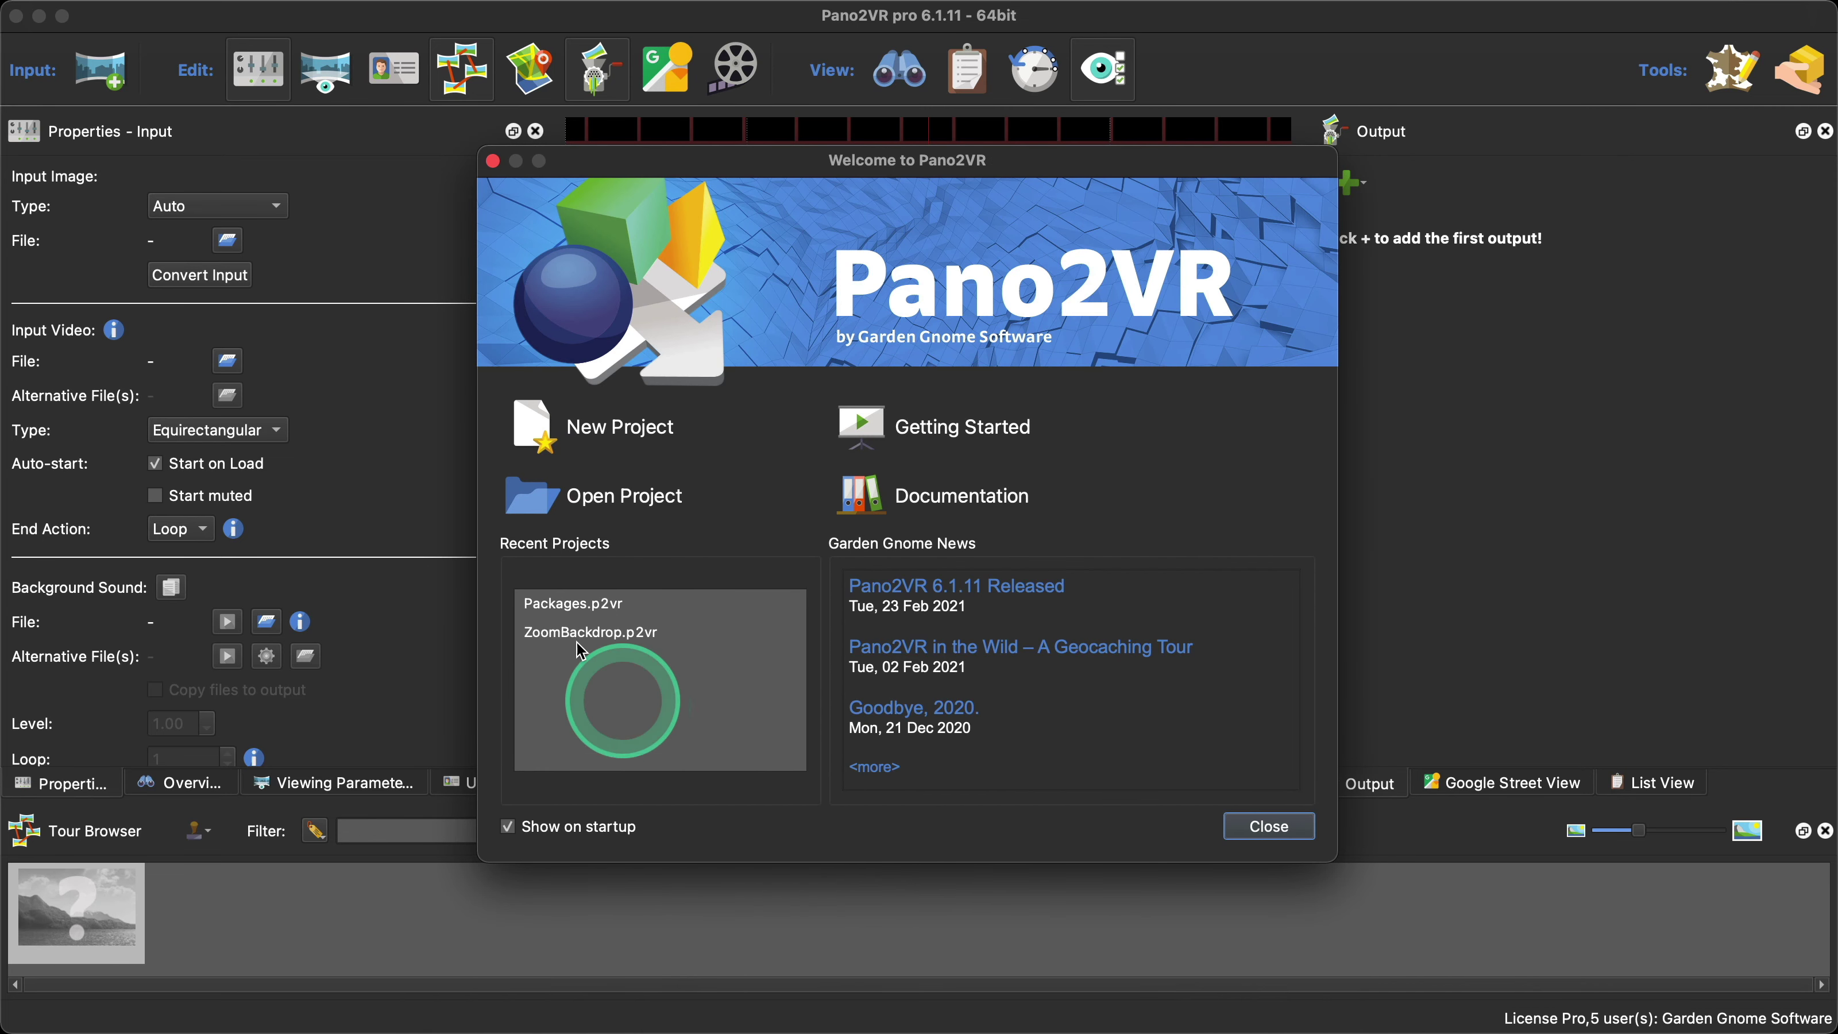
{"action": "double_click", "coordinate": [575, 604]}
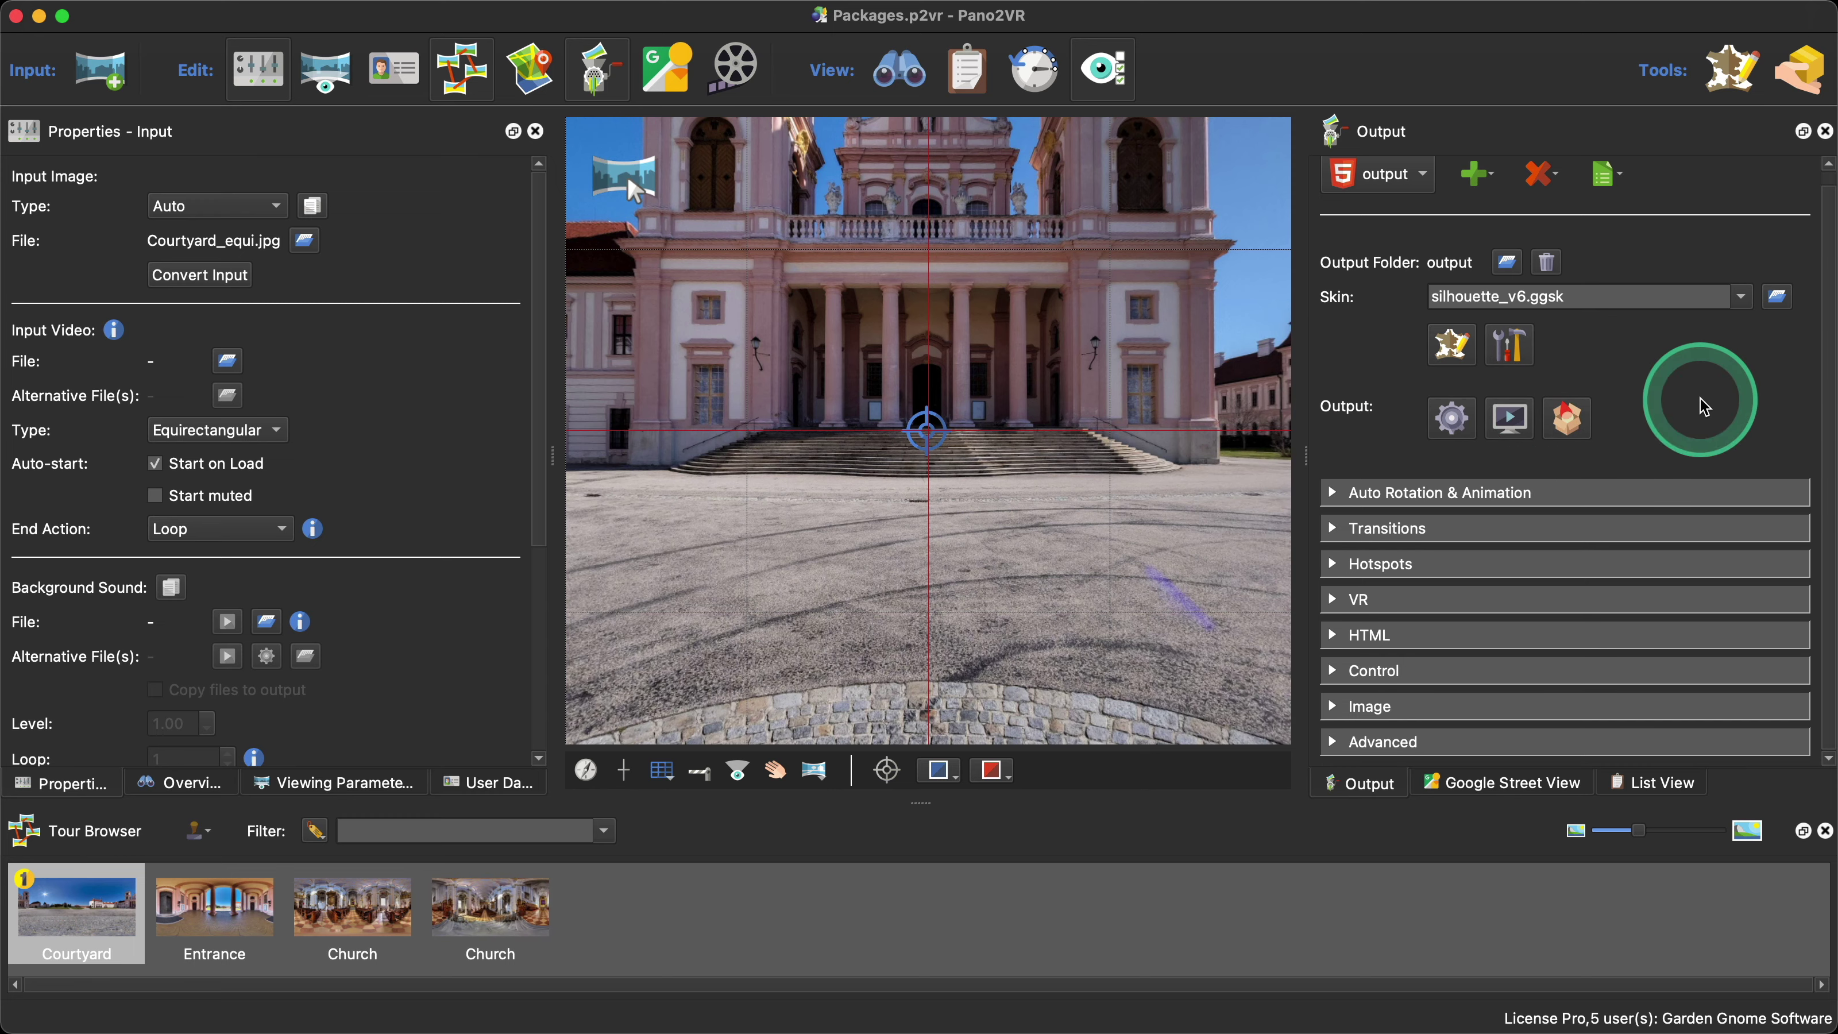
- Examine the HTML output's normal.ggt template parameters, including the external embedding option, and leave them without applying changes
{"action": "scroll", "coordinate": [1592, 449], "scroll_direction": "down", "scroll_amount": 1}
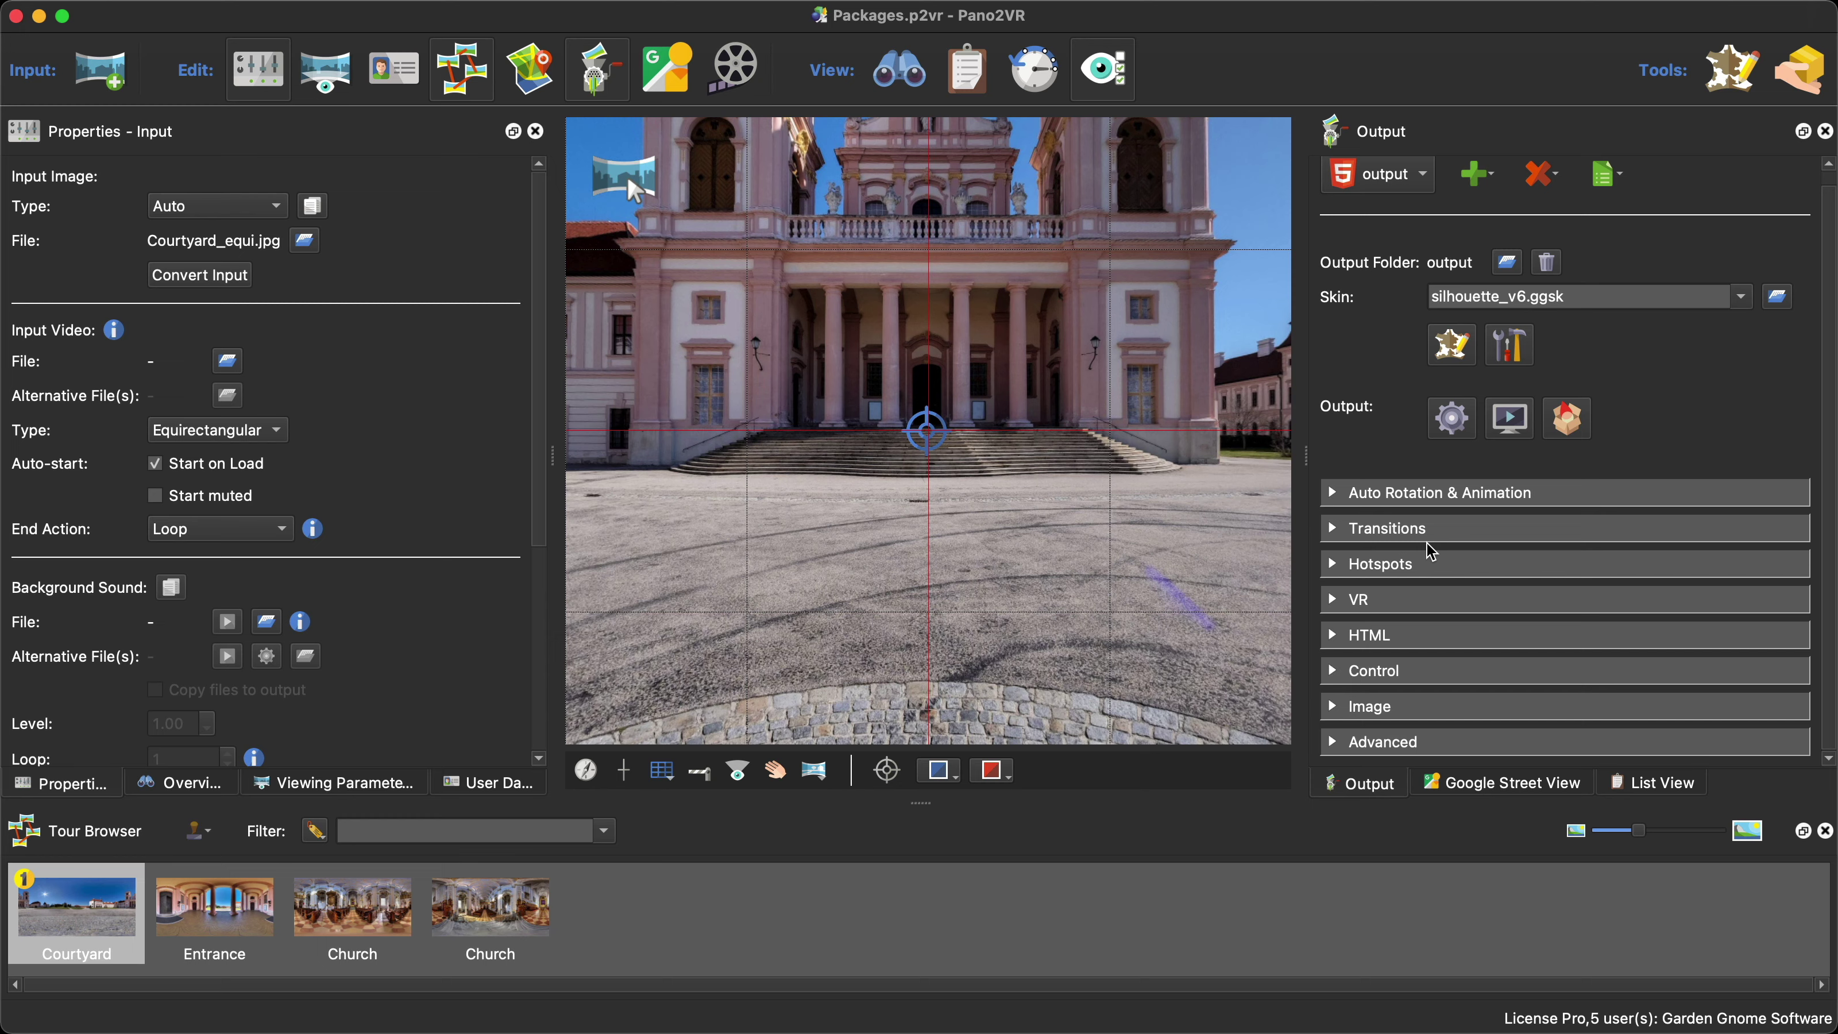
{"action": "left_click", "coordinate": [1334, 634]}
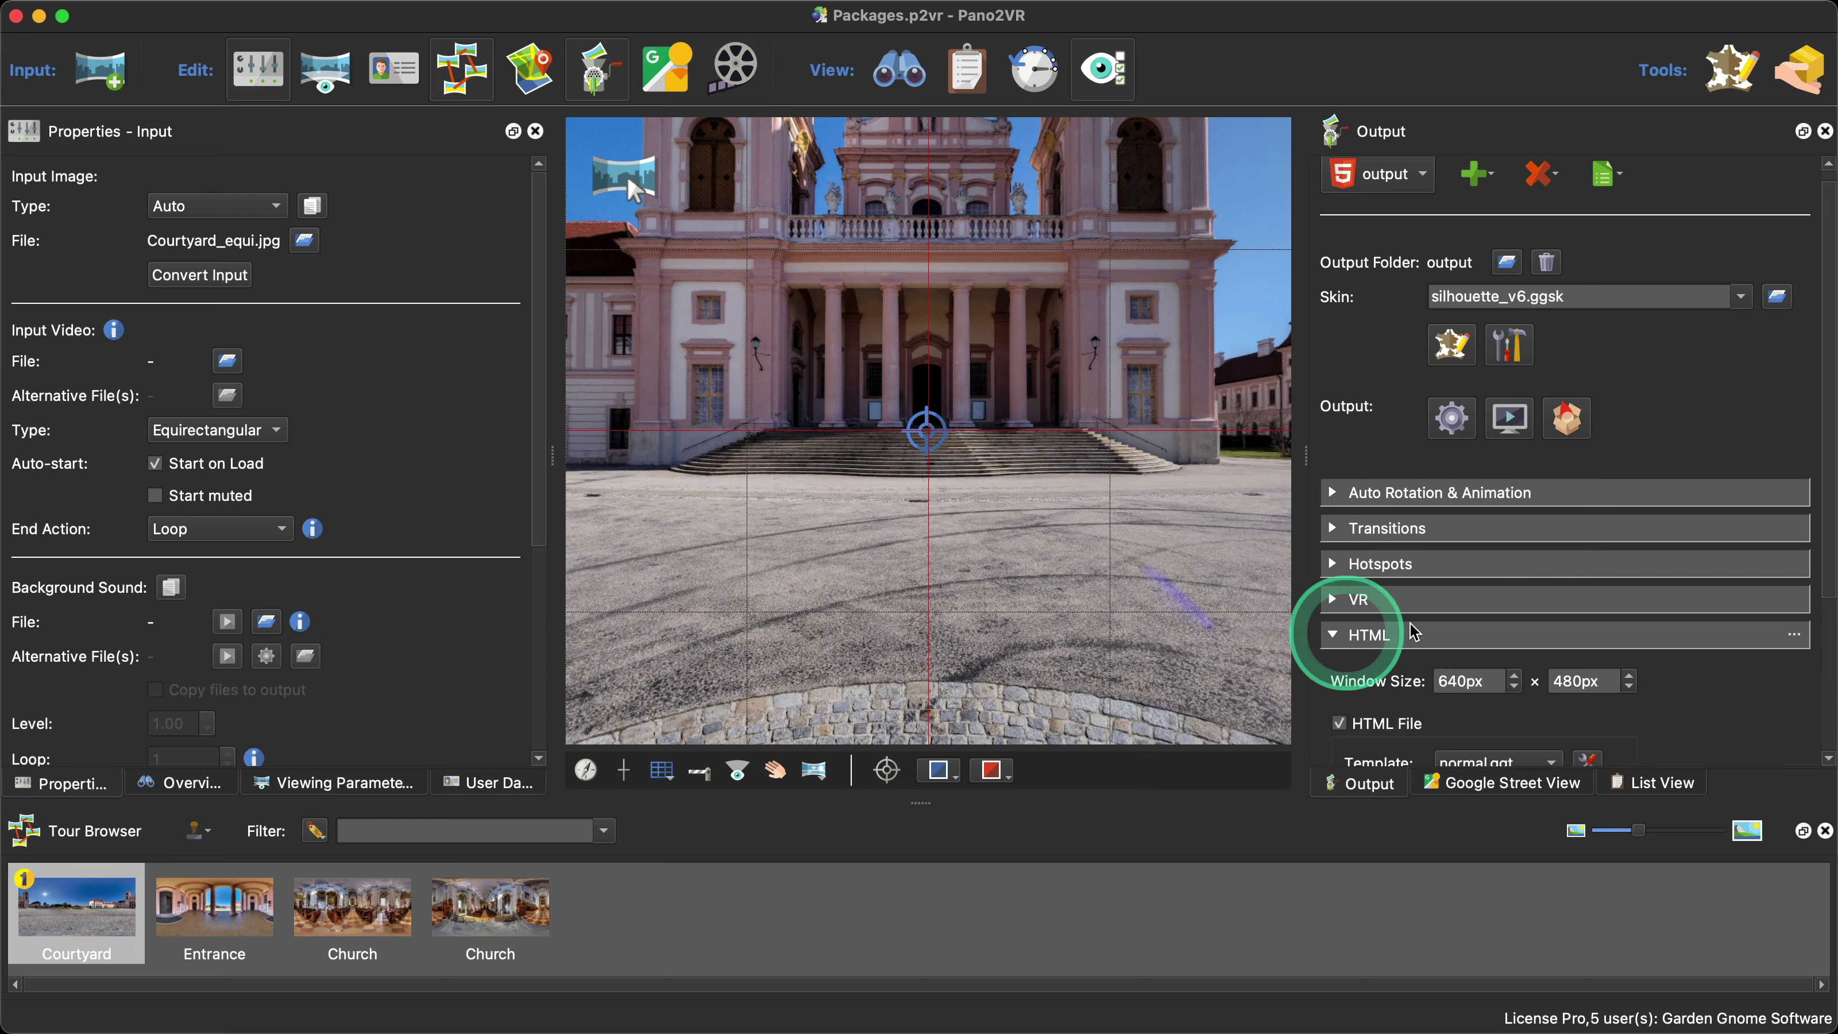
{"action": "left_click", "coordinate": [1588, 572]}
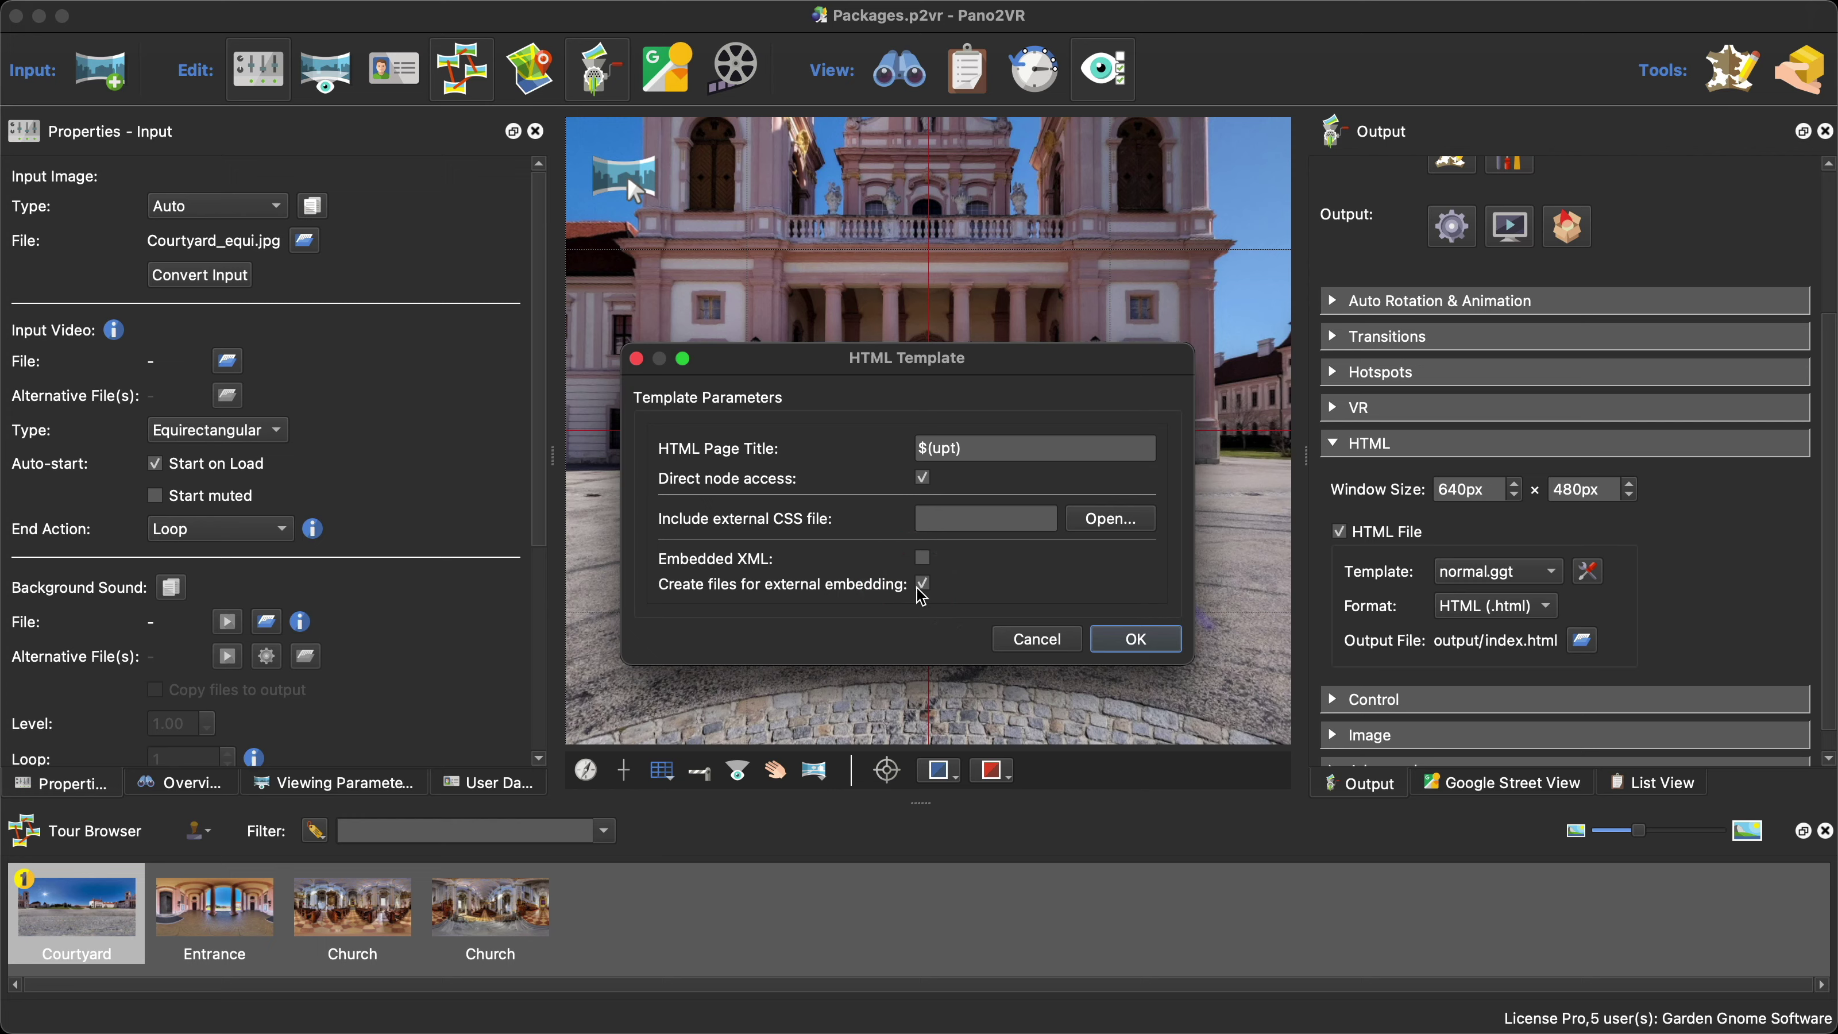
{"action": "left_click", "coordinate": [1036, 639]}
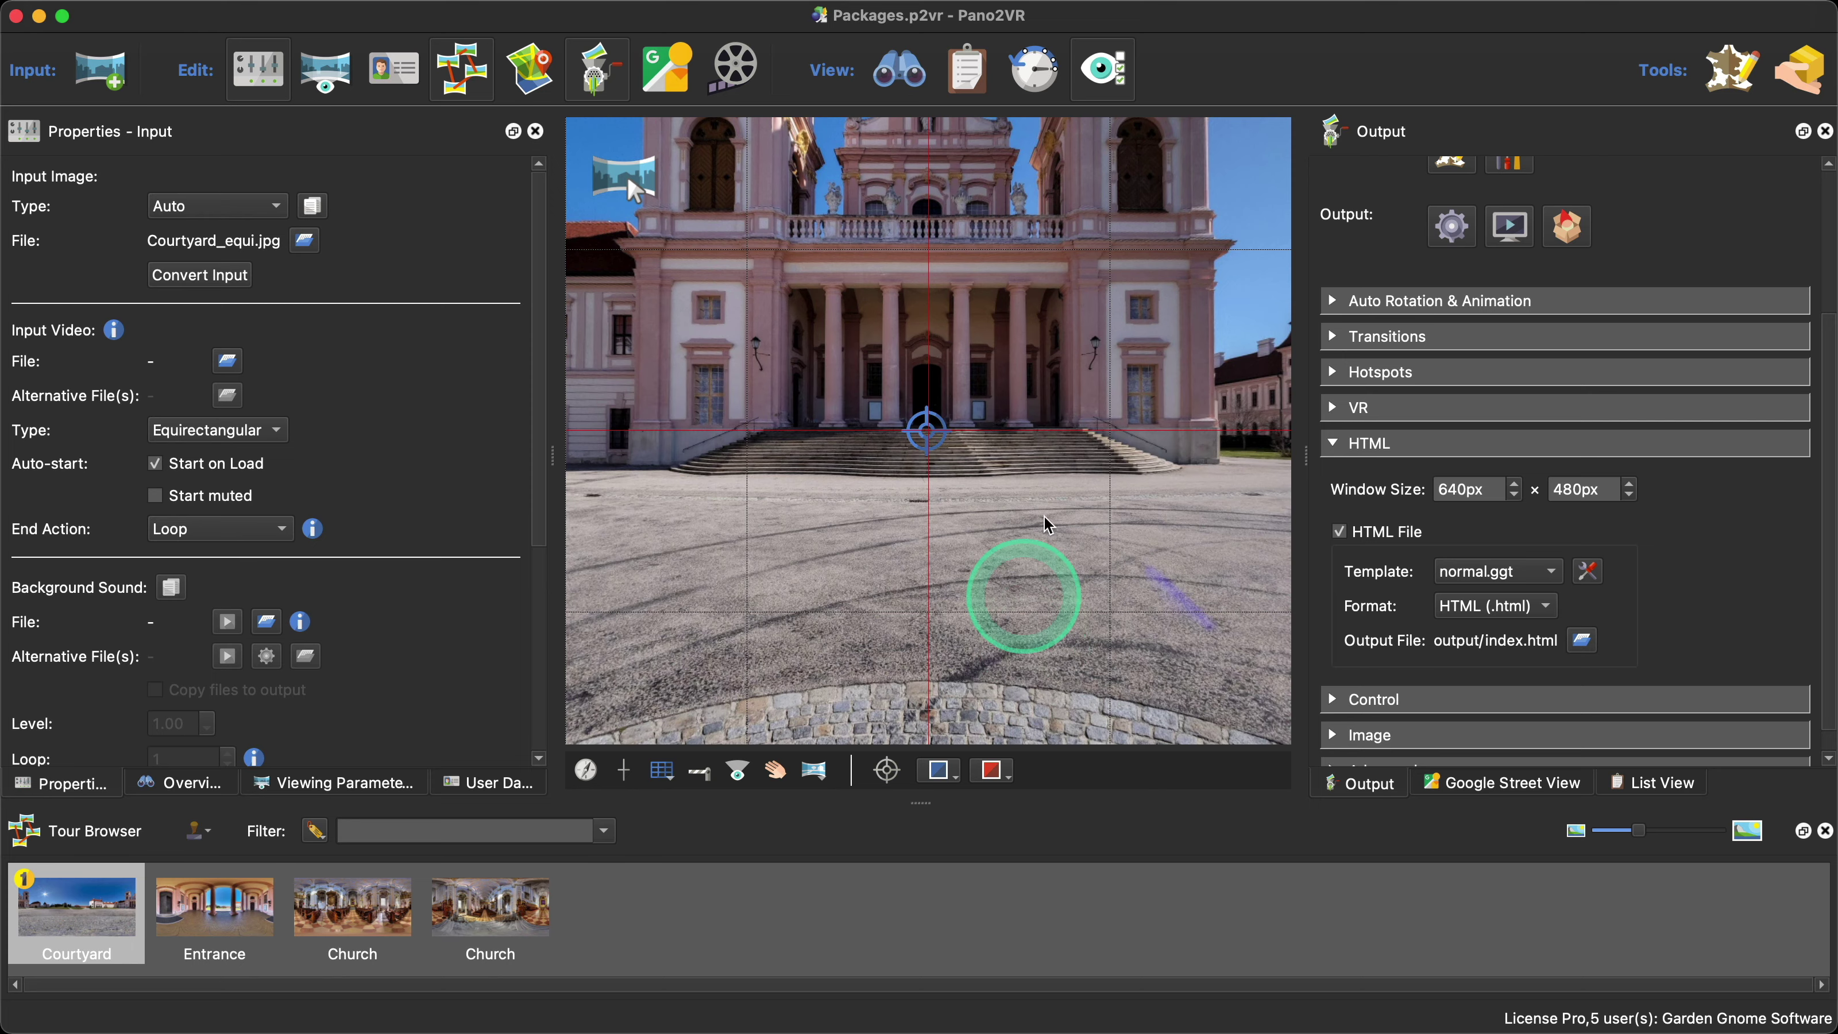
- Reveal the project's output folder in Finder, examine the files generated inside it, and close the Finder window
{"action": "scroll", "coordinate": [1485, 250], "scroll_direction": "up", "scroll_amount": 5}
{"action": "right_click", "coordinate": [1449, 278]}
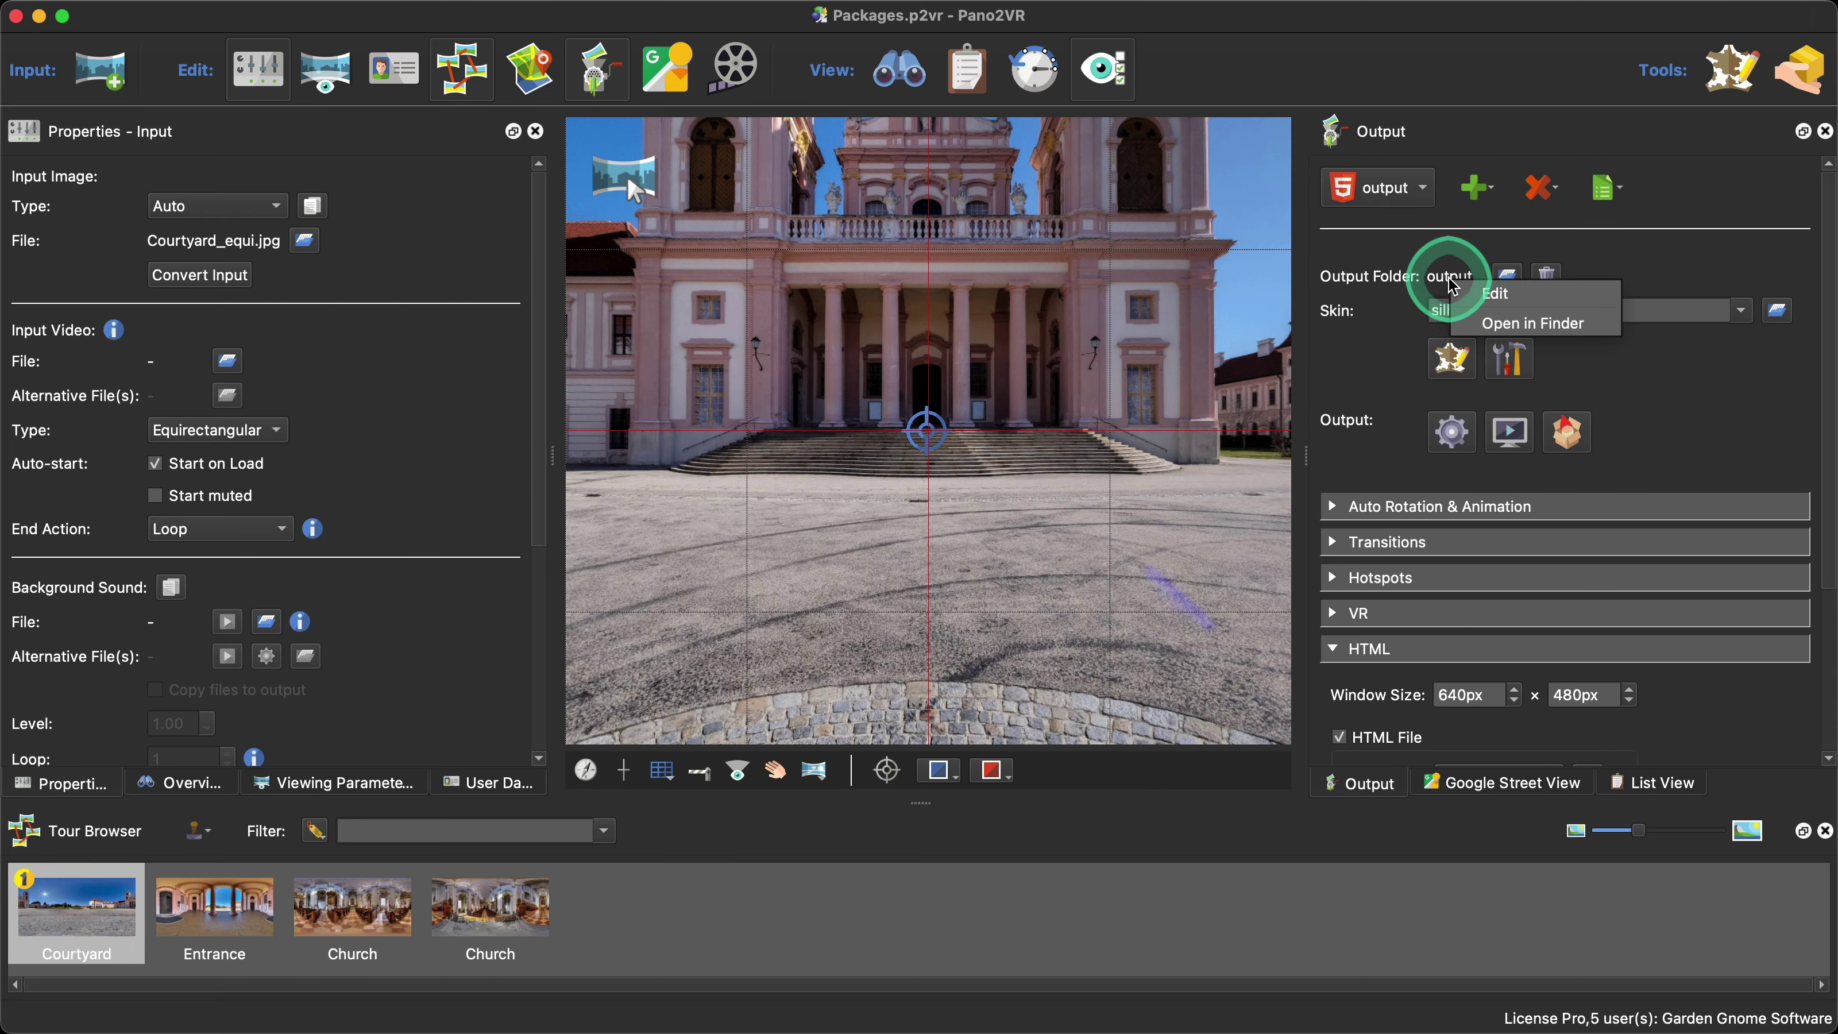
{"action": "left_click", "coordinate": [1486, 324]}
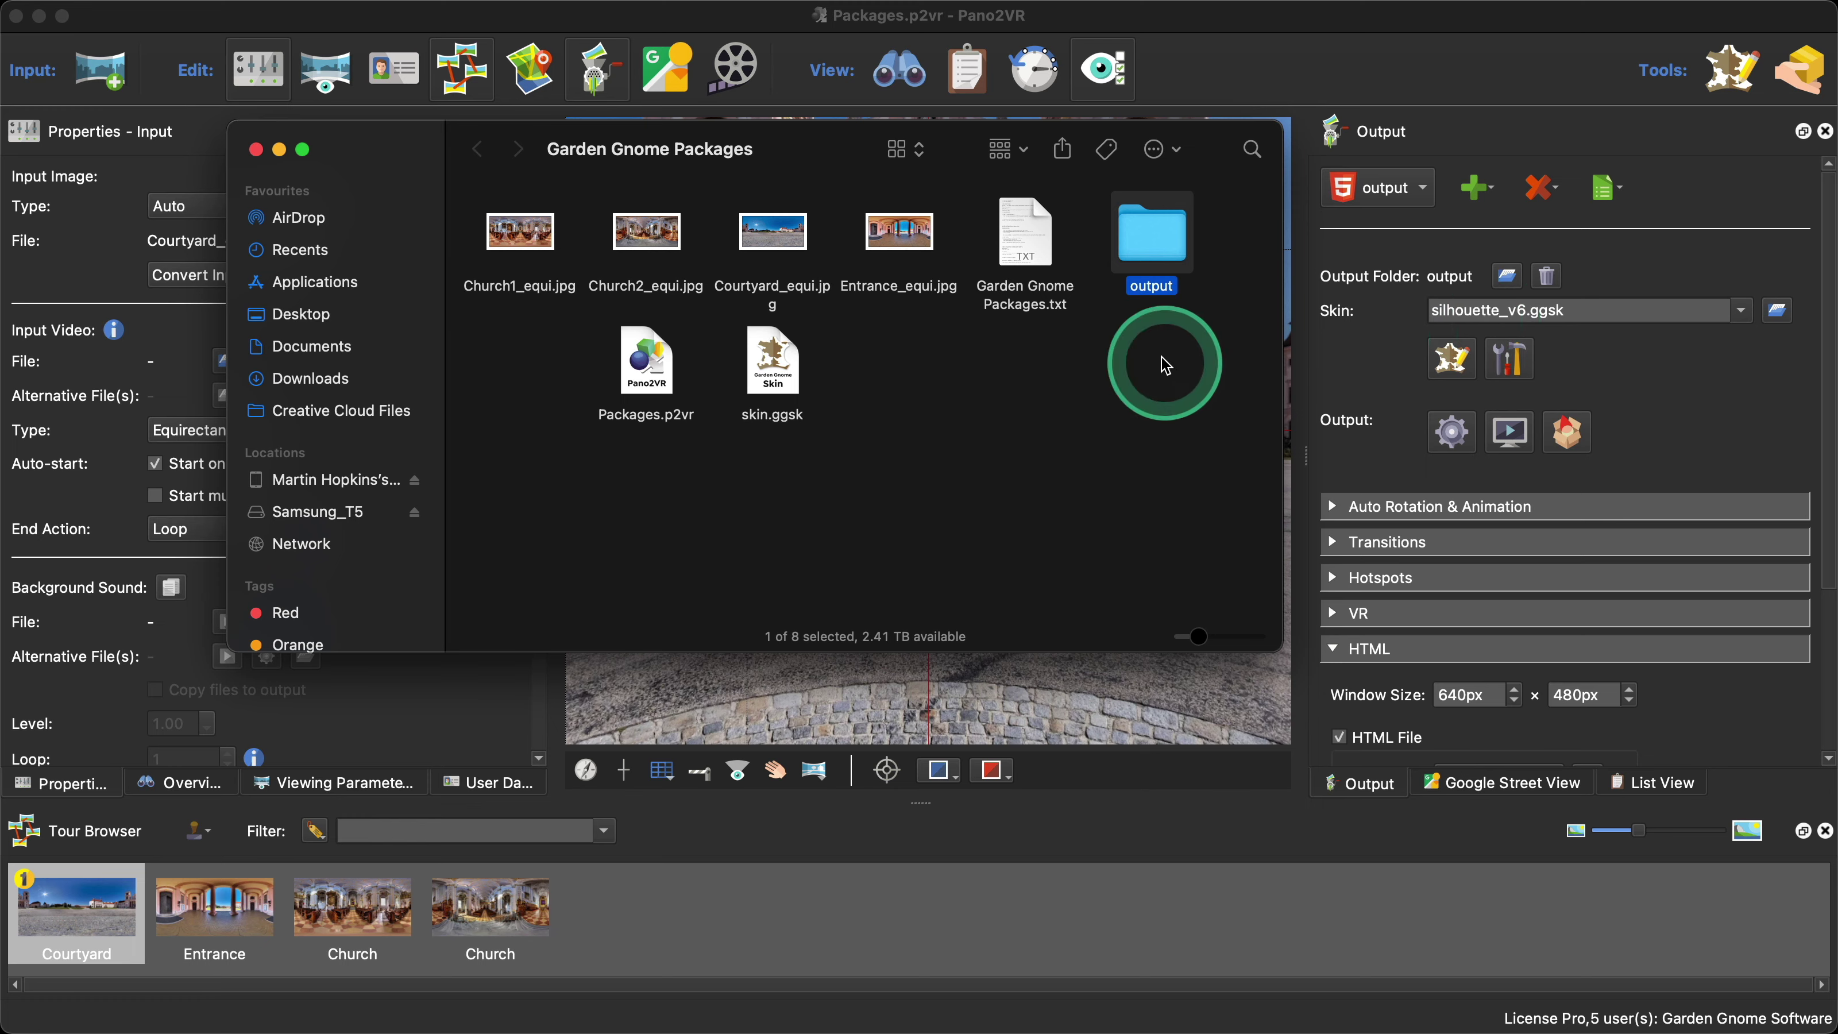
{"action": "double_click", "coordinate": [1156, 253]}
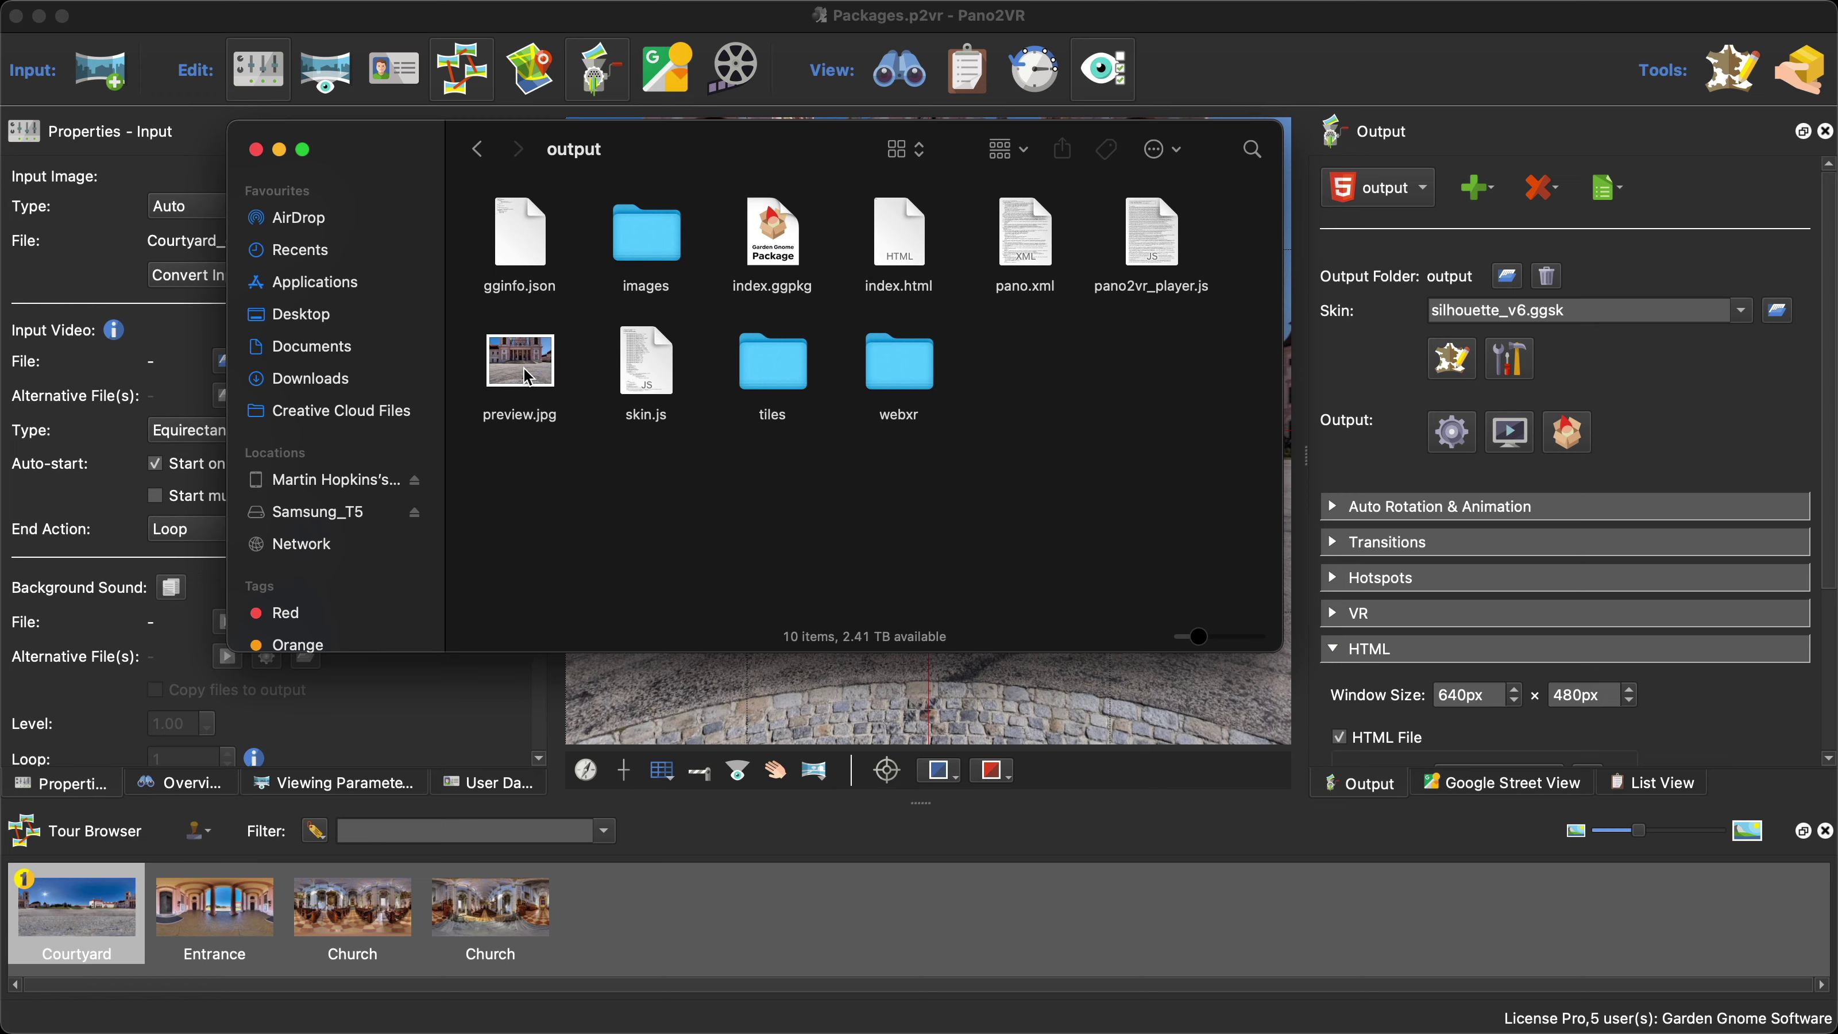
{"action": "scroll", "coordinate": [1701, 652], "scroll_direction": "down", "scroll_amount": 5}
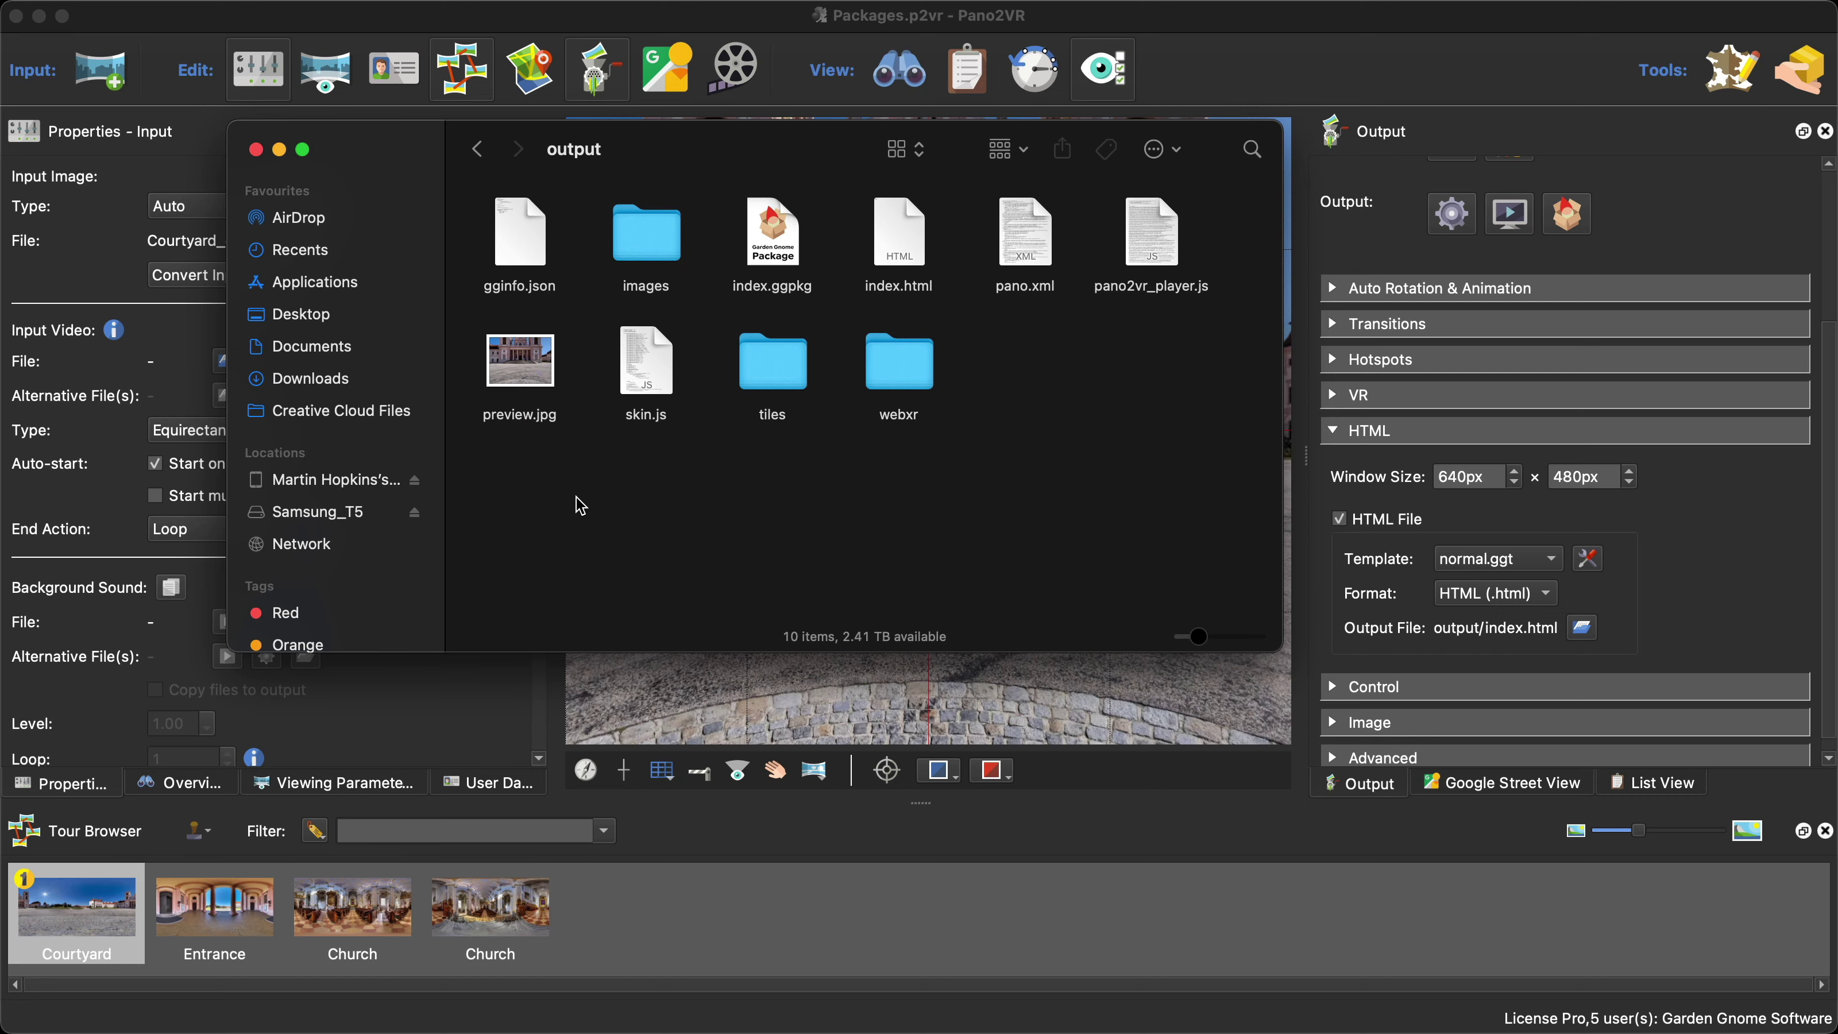
{"action": "left_click", "coordinate": [256, 150]}
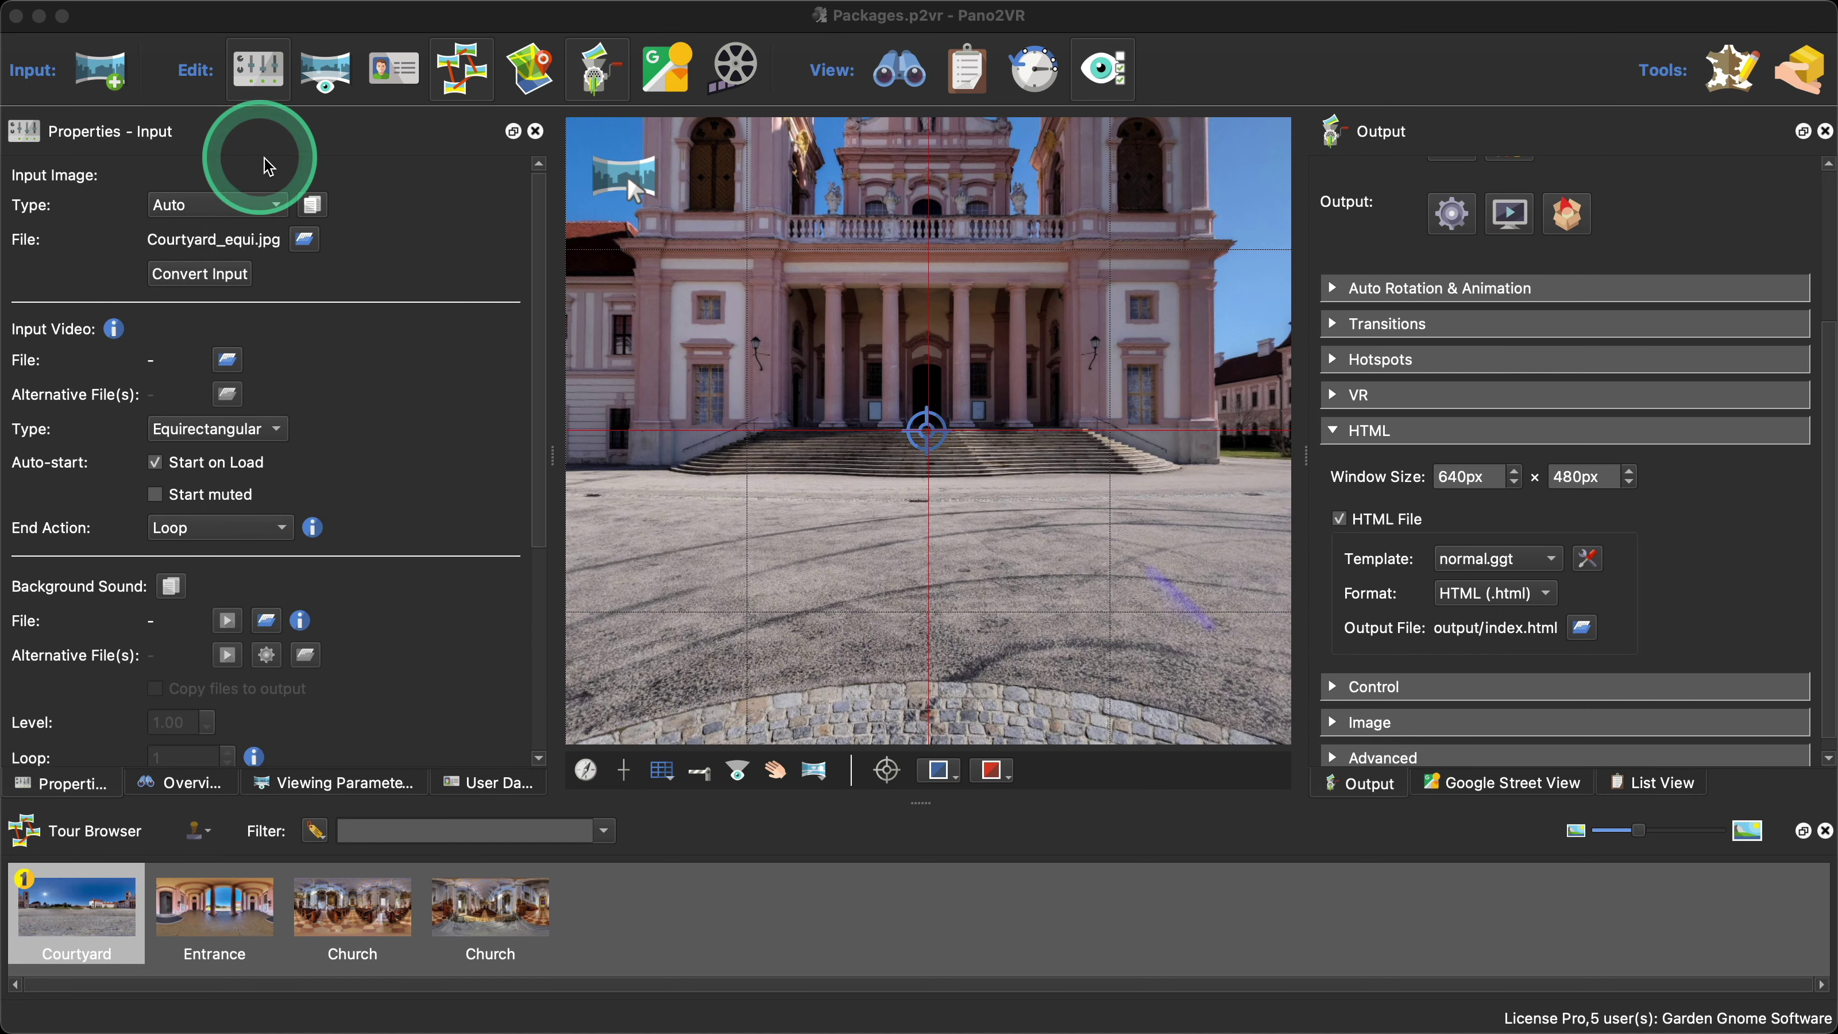
- Put away the Pano2VR and documentation windows to get back to the WordPress posts list in Safari
{"action": "mouse_move", "coordinate": [757, 1009]}
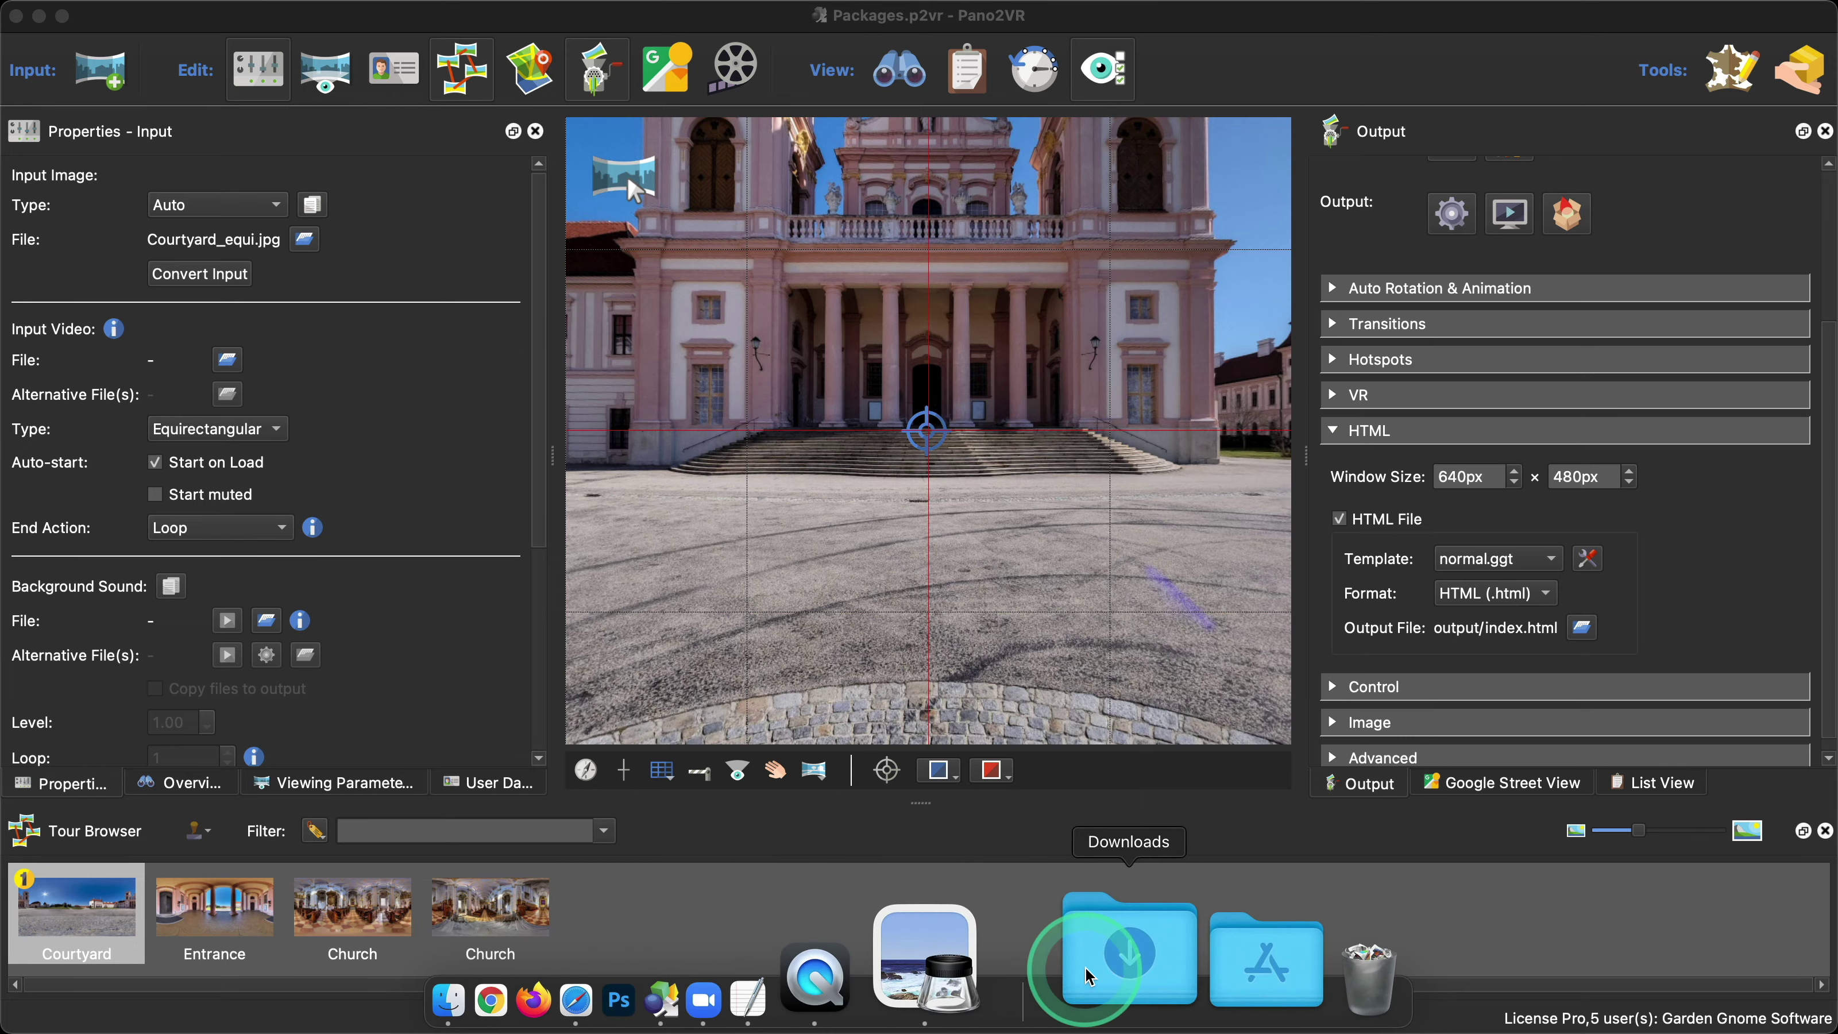
{"action": "left_click", "coordinate": [38, 18]}
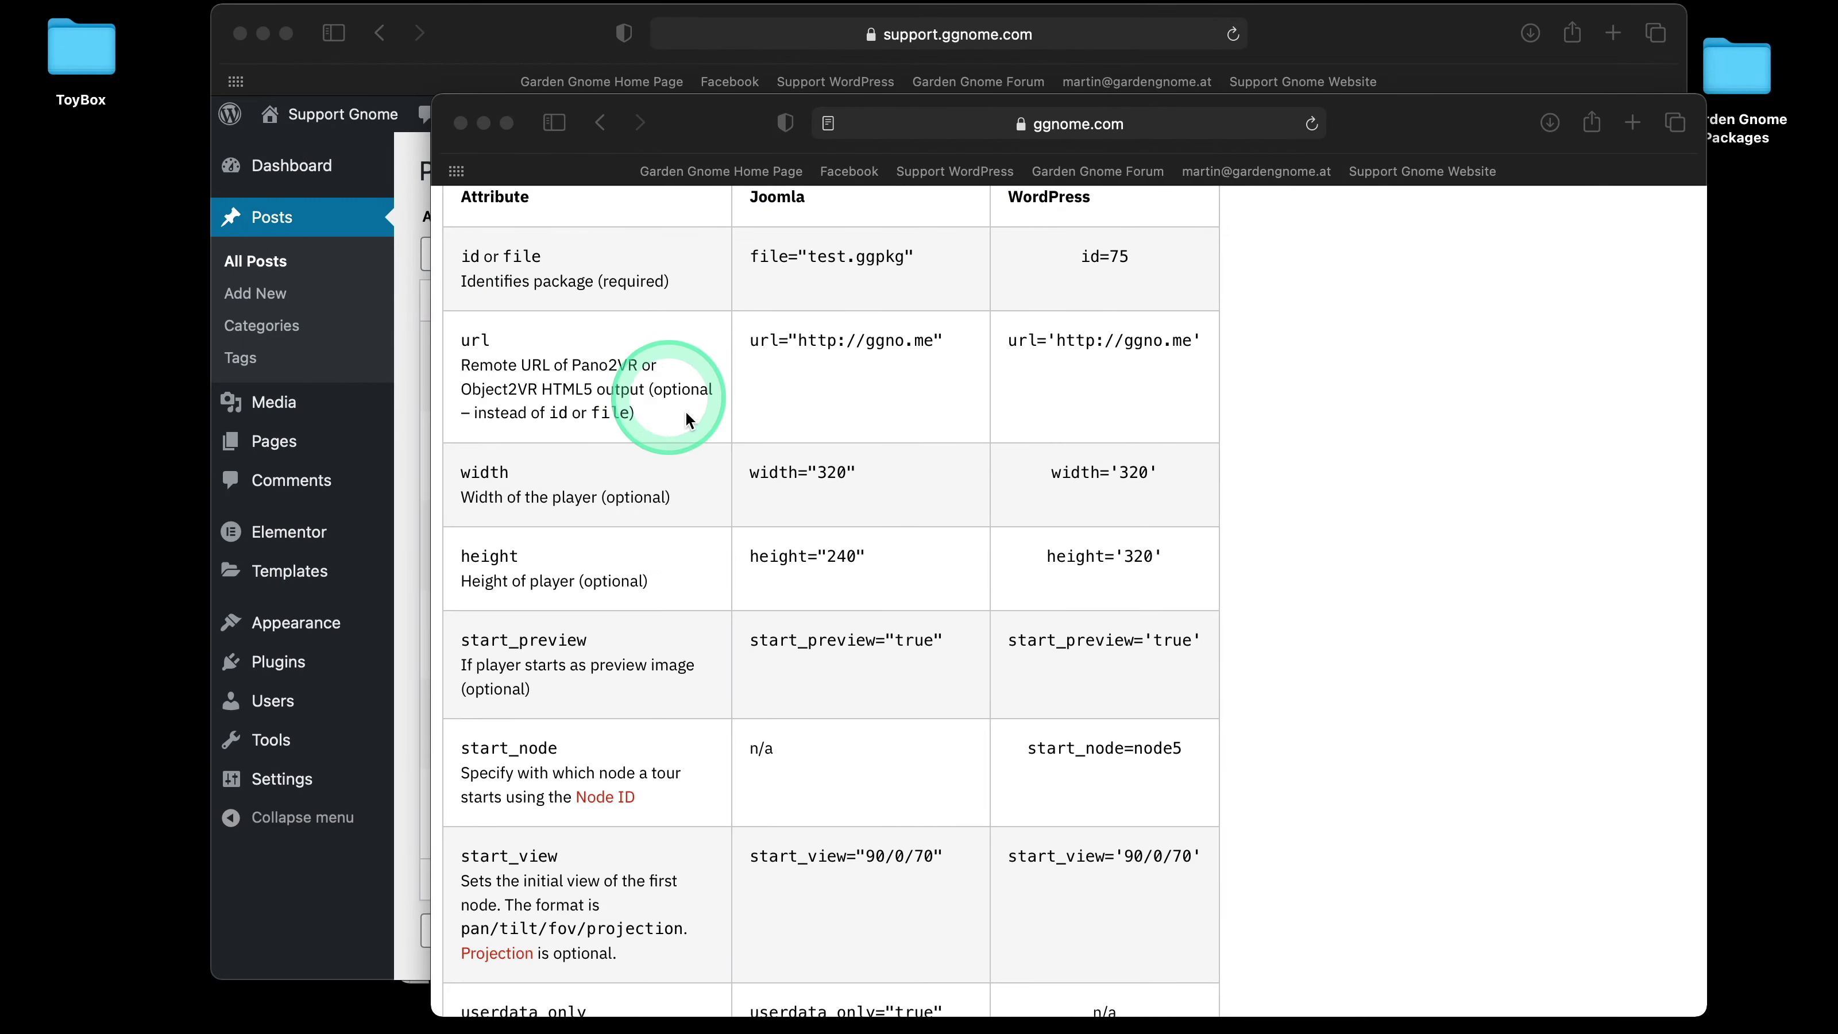
{"action": "left_click", "coordinate": [463, 126]}
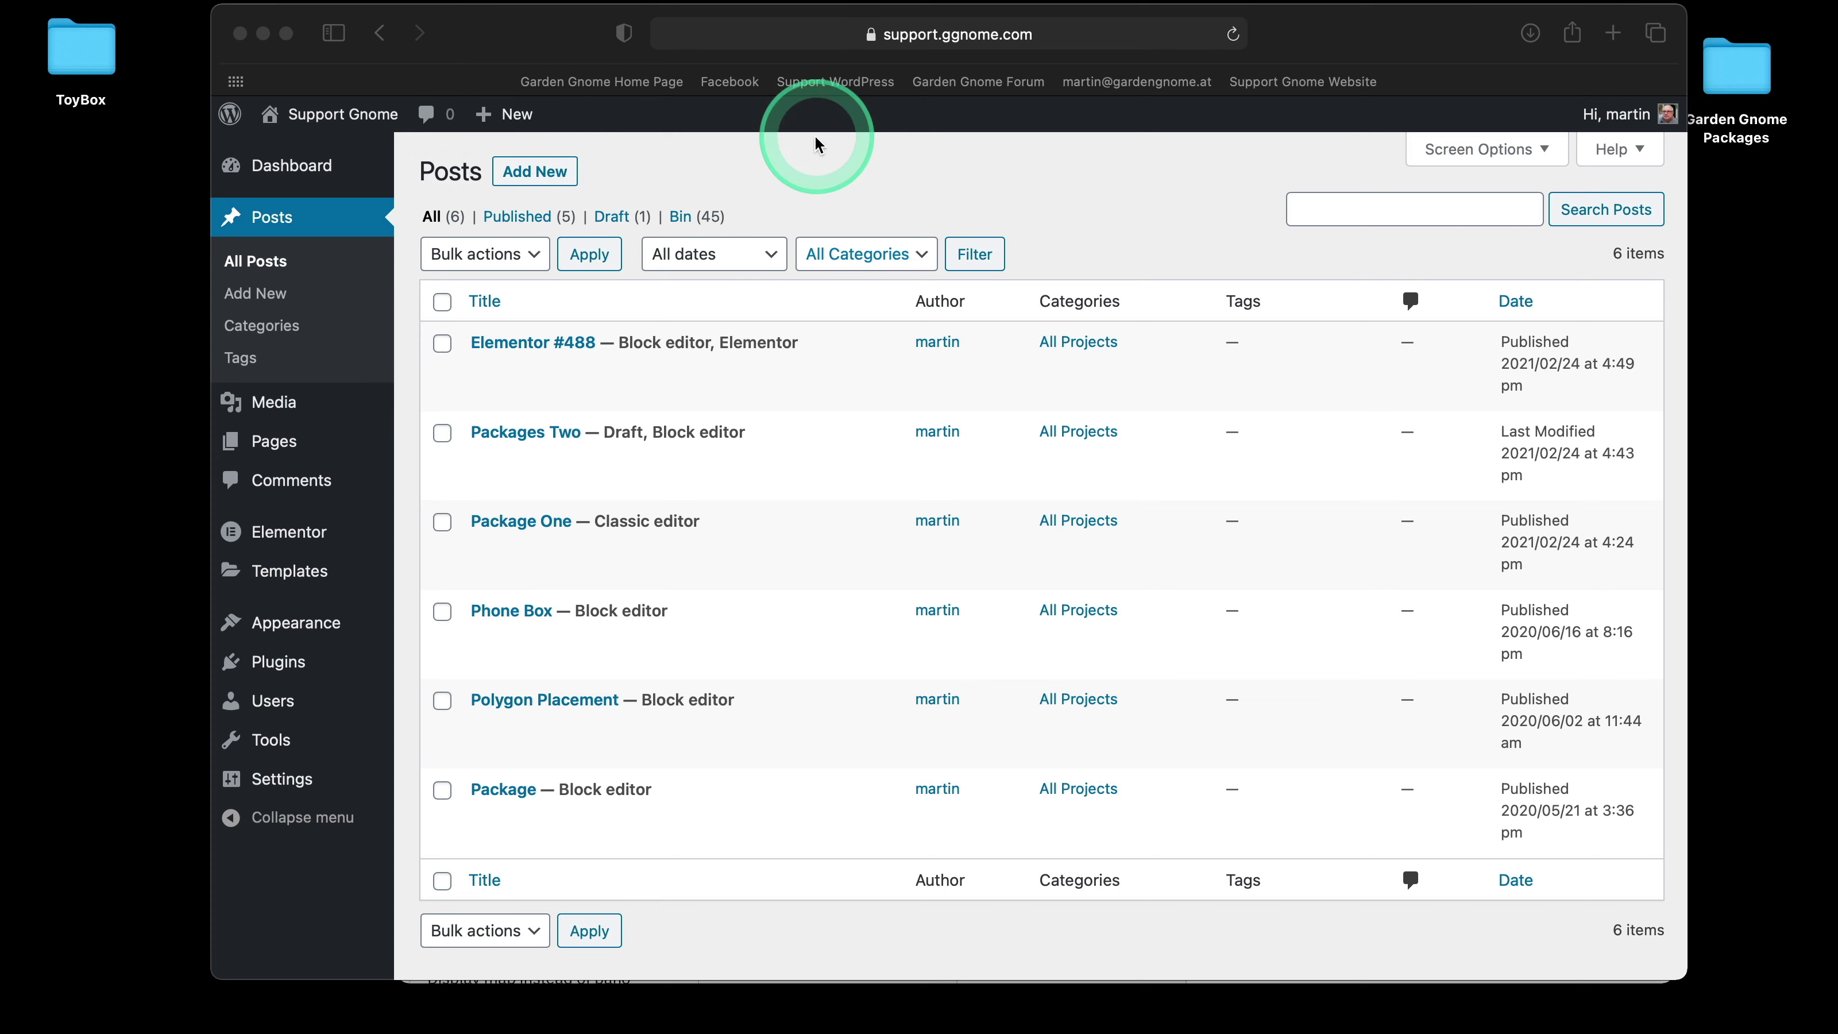
- Go to the page for adding new WordPress plugins and search the plugin directory for GGPKG
{"action": "left_click", "coordinate": [287, 664]}
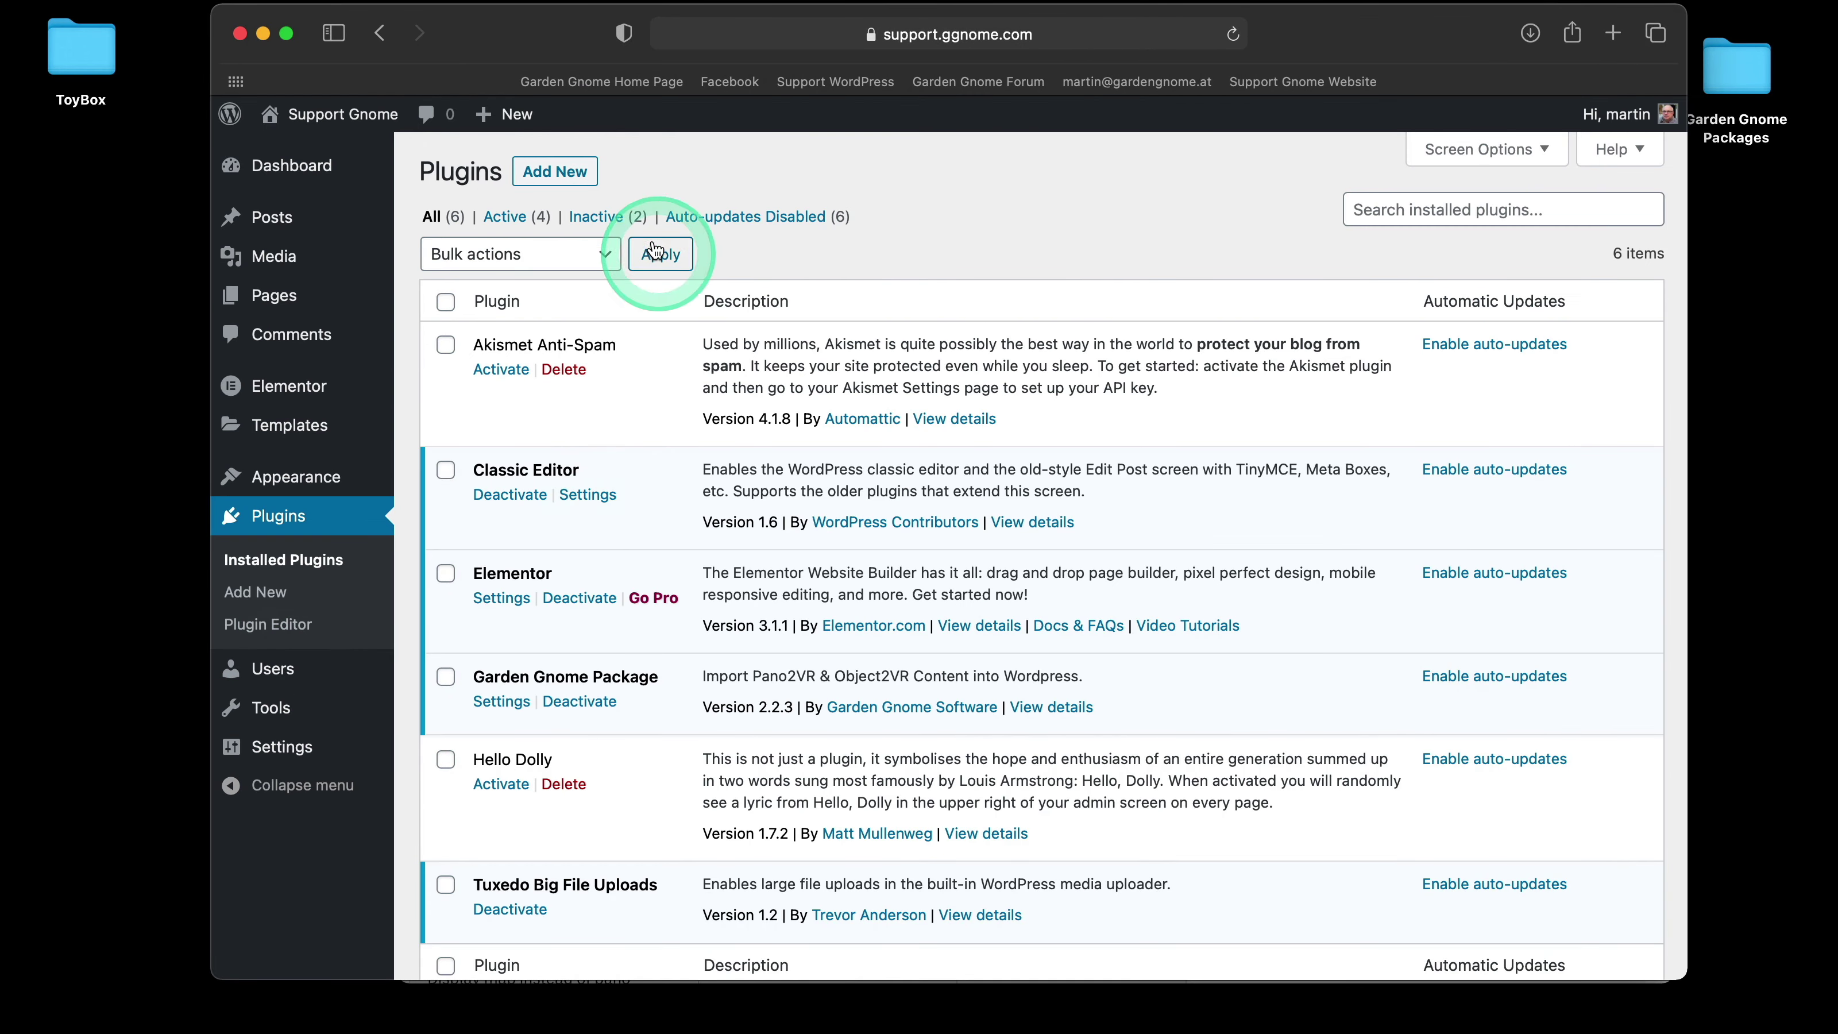
{"action": "left_click", "coordinate": [543, 172]}
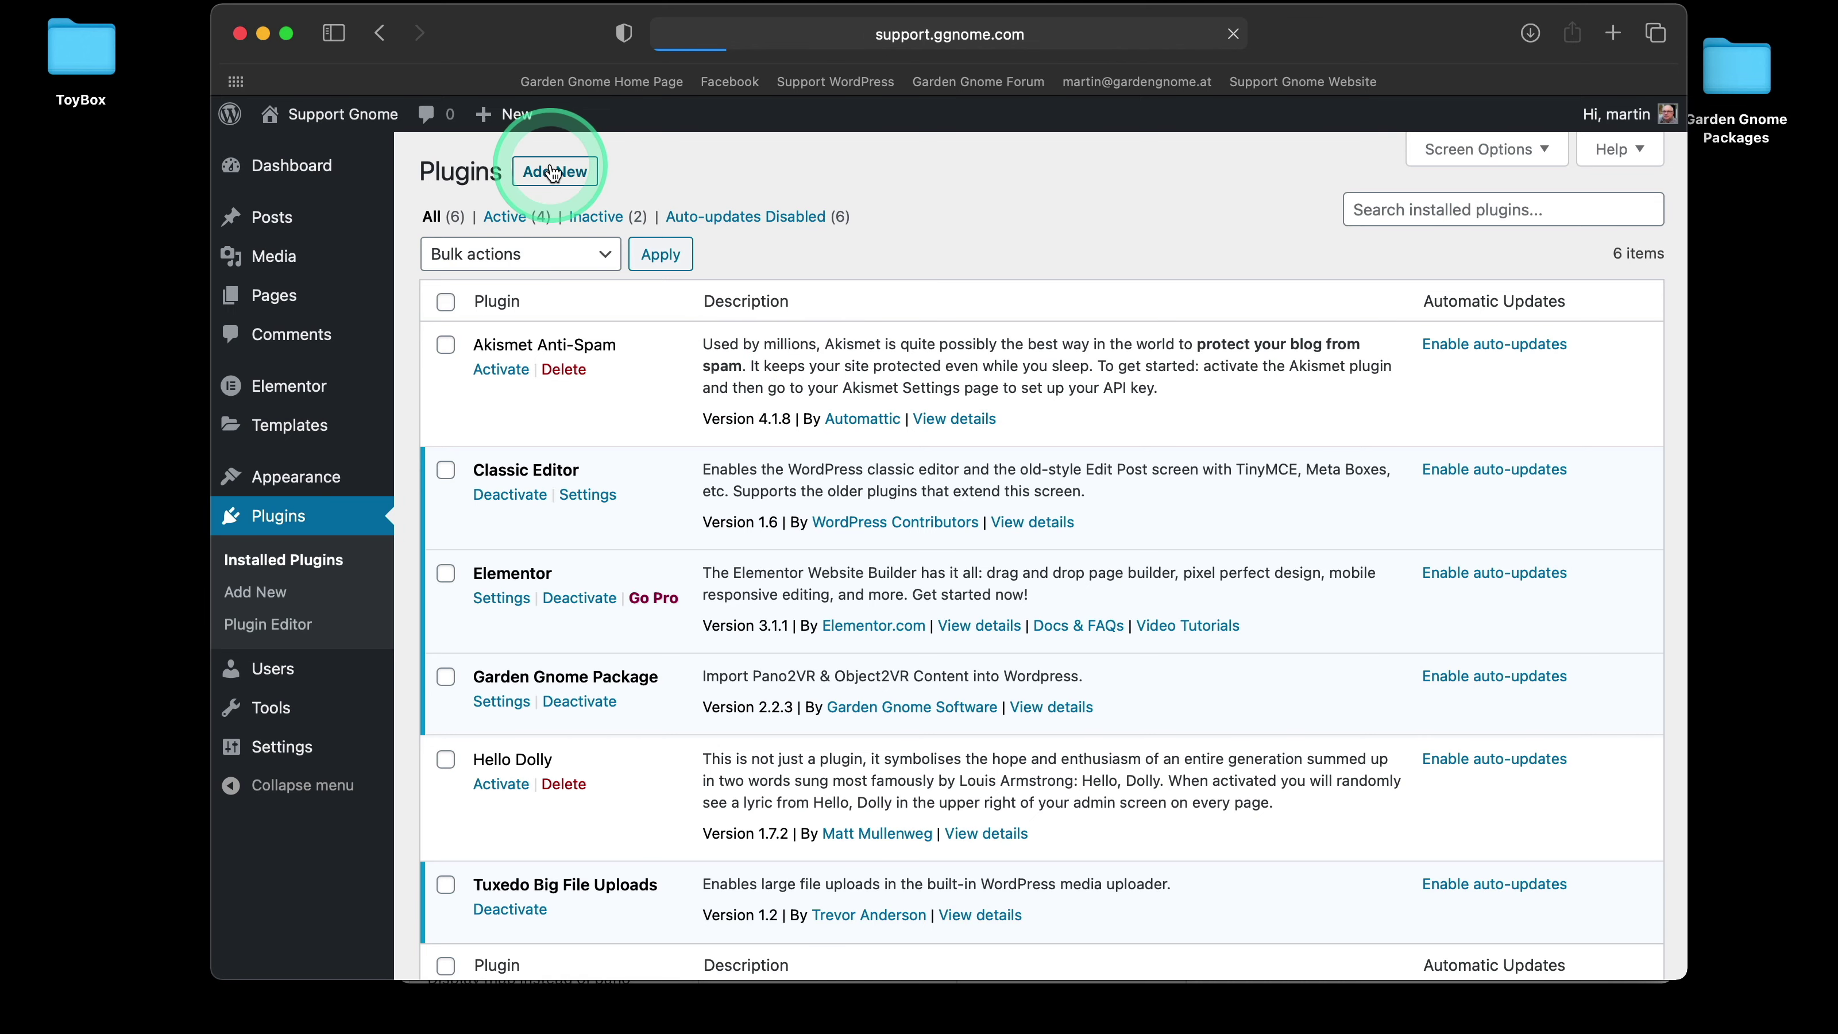
{"action": "left_click", "coordinate": [1373, 247]}
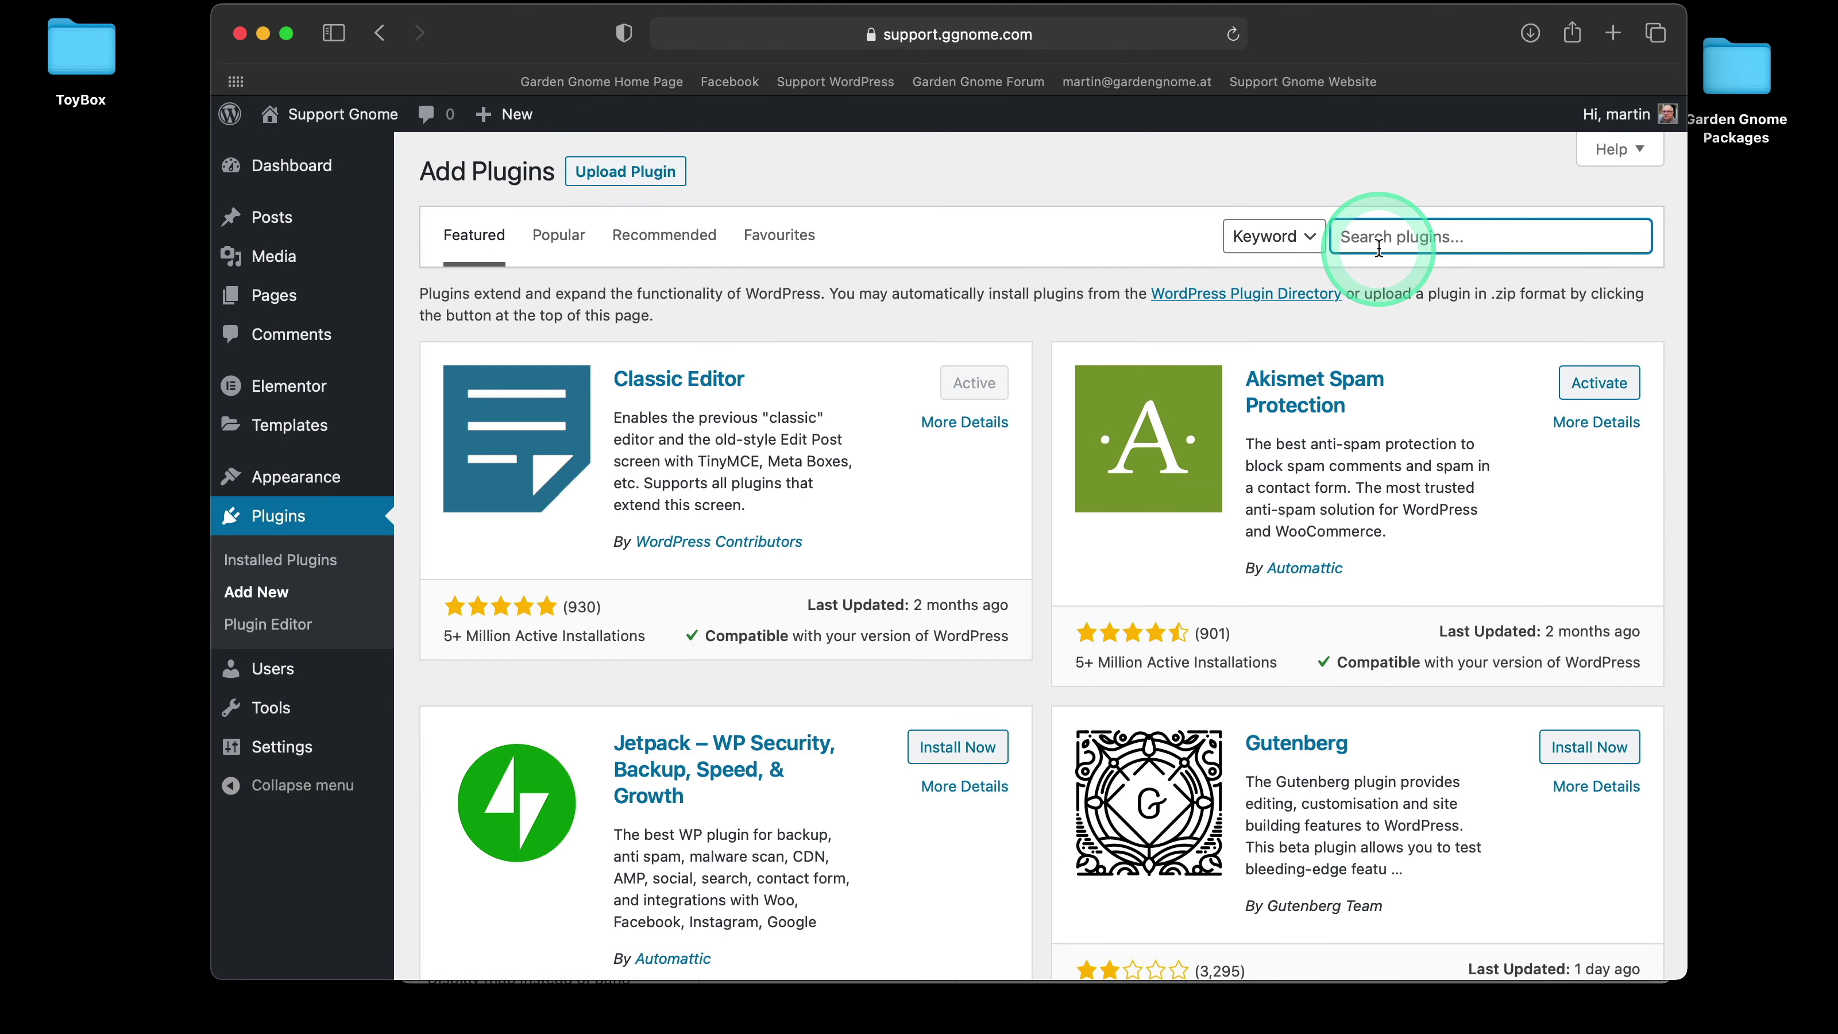
{"action": "type", "text": "GGPKG"}
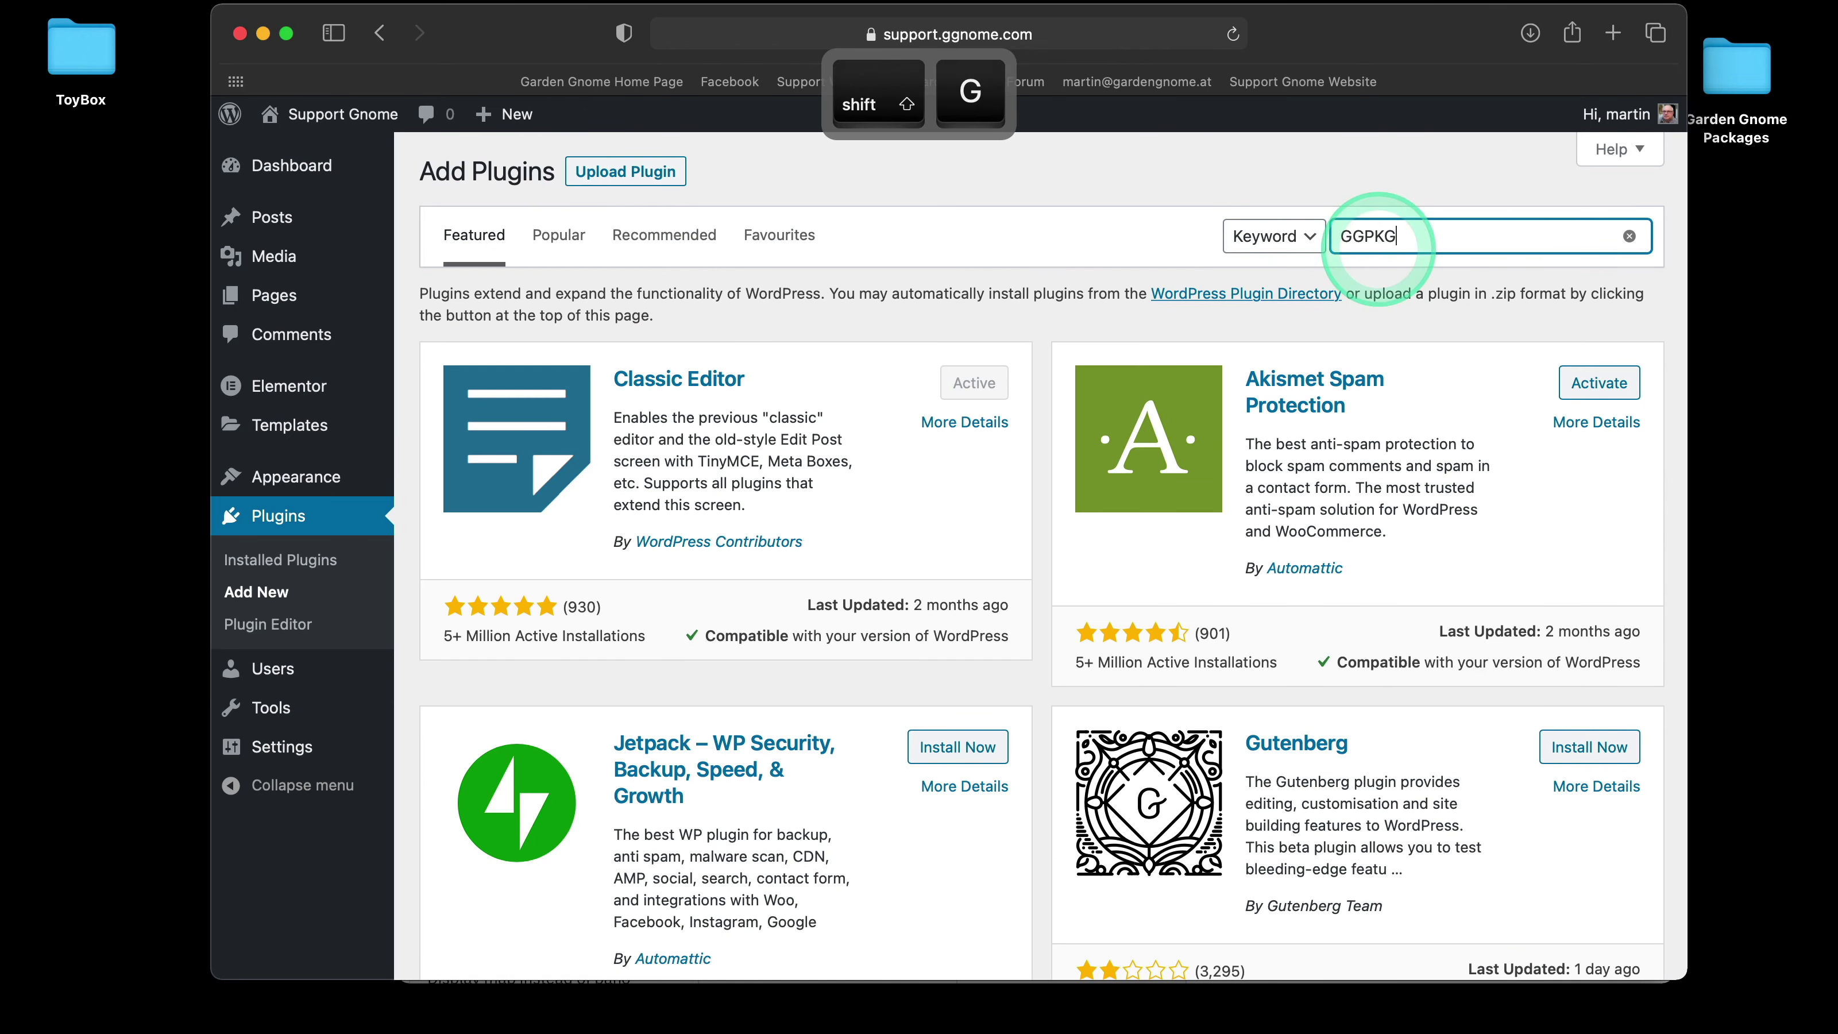